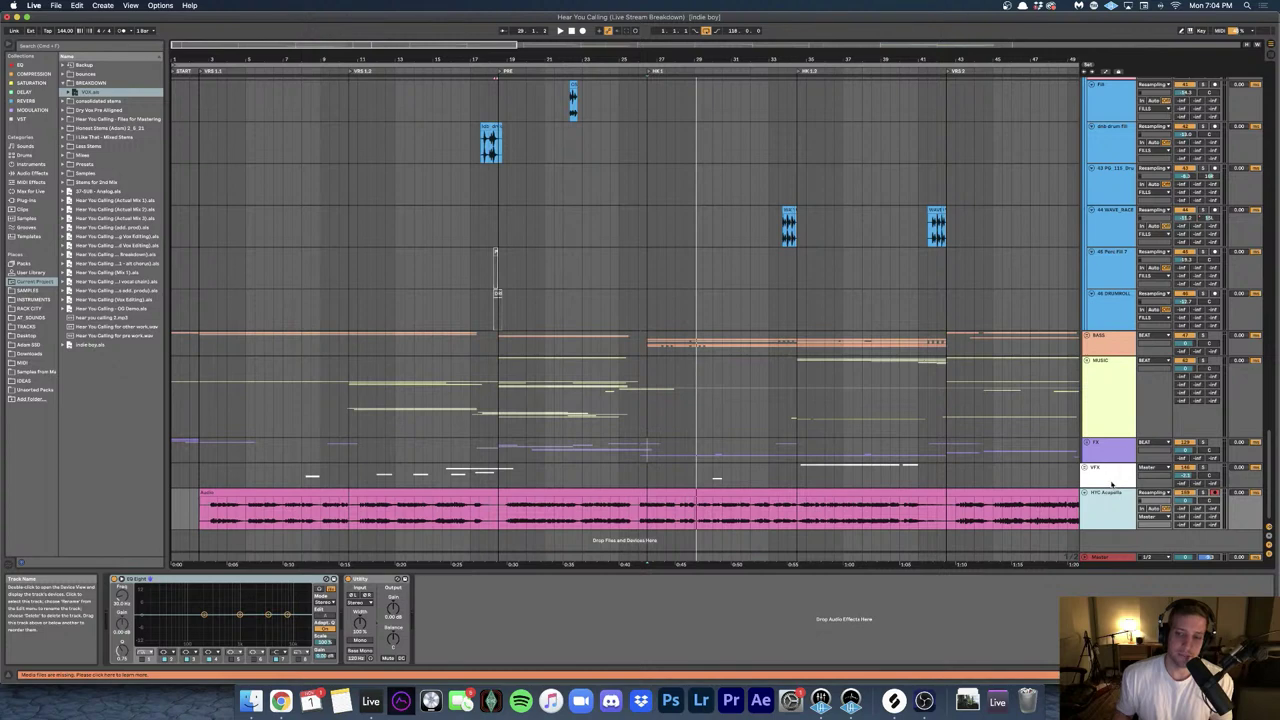
- Look over the arrangement's drum, bass, music, FX and VFX tracks from the start through the first sections
left_click(338, 474)
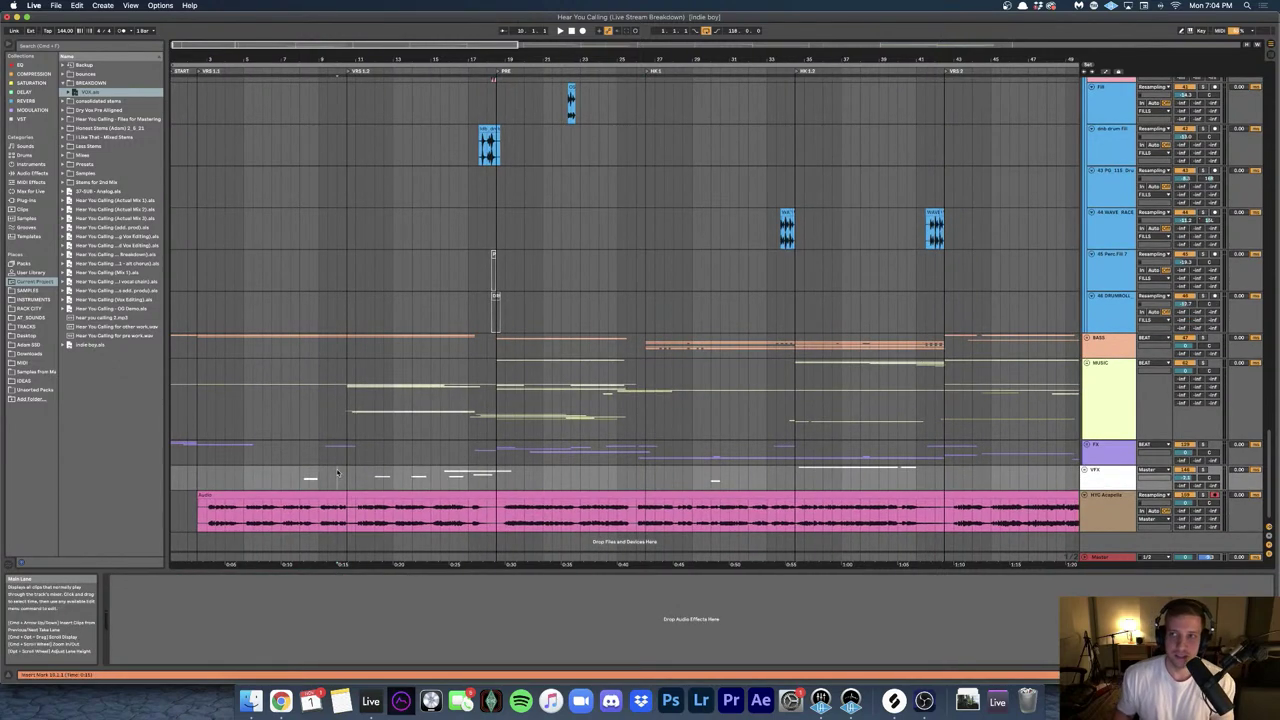
scroll(334, 469, "up", 1)
scroll(334, 469, "down", 1)
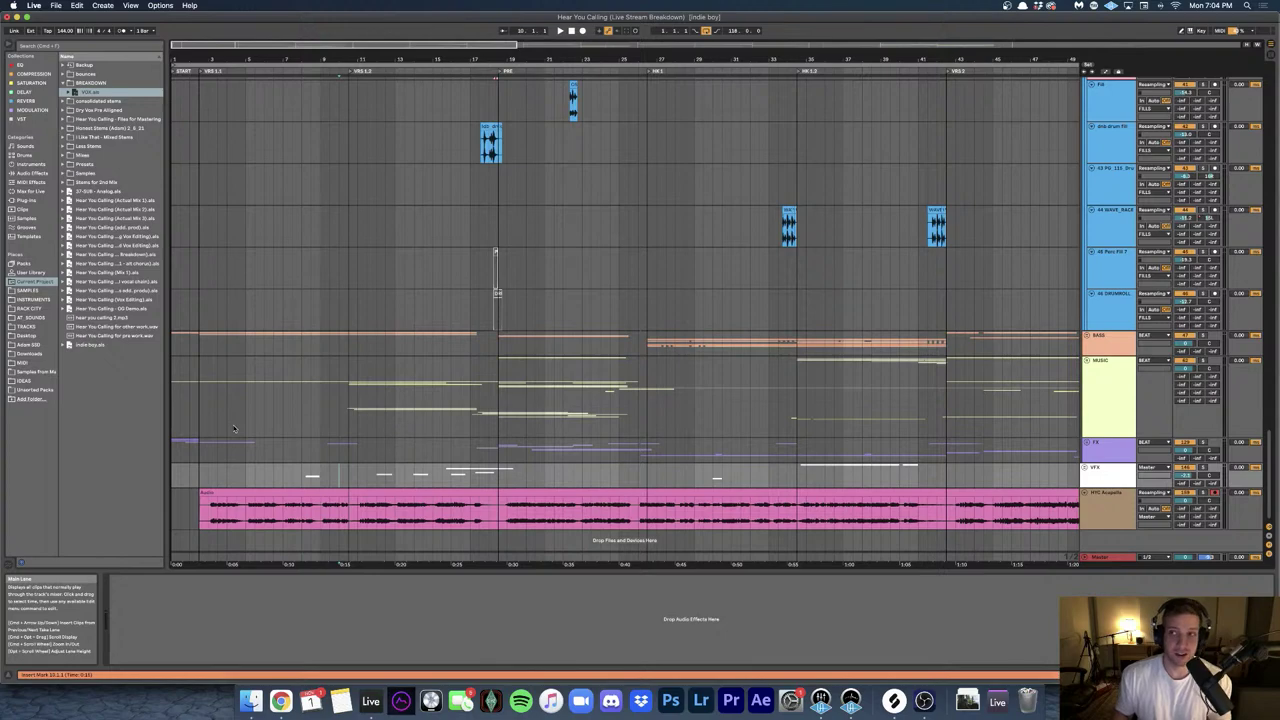
scroll(305, 405, "up", 10)
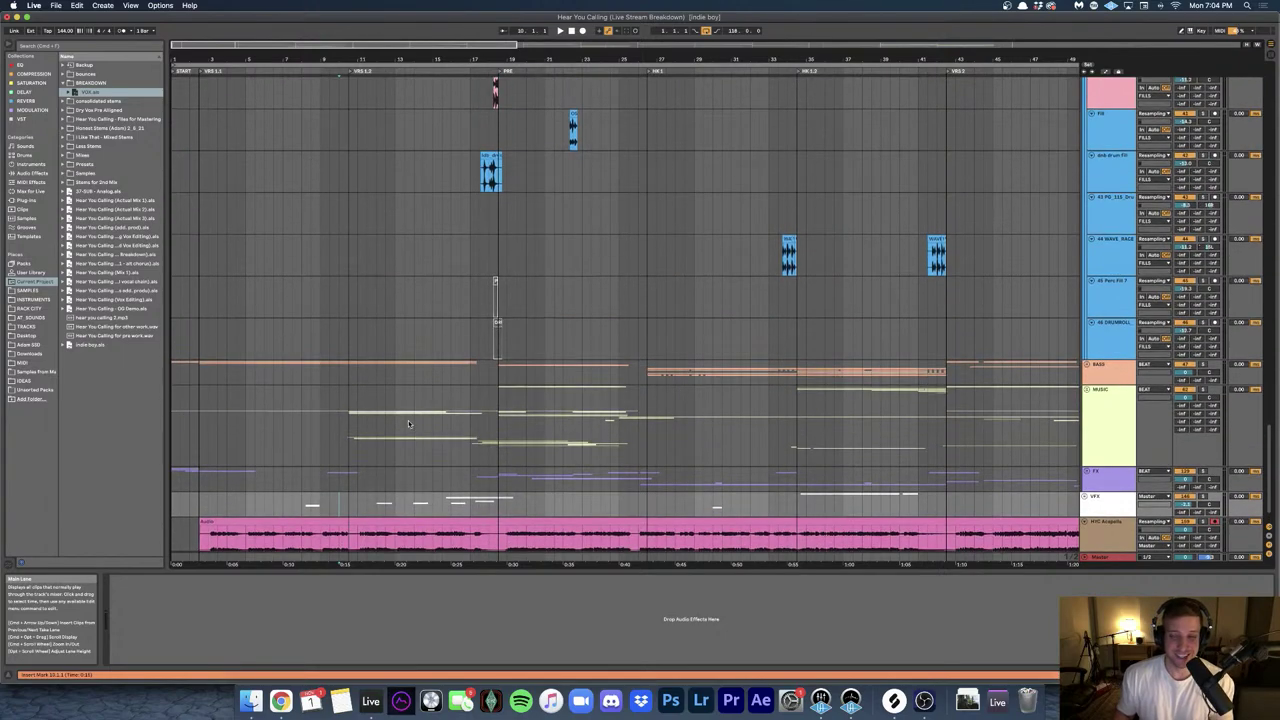
scroll(220, 320, "up", 20)
key("plus")
key("plus")
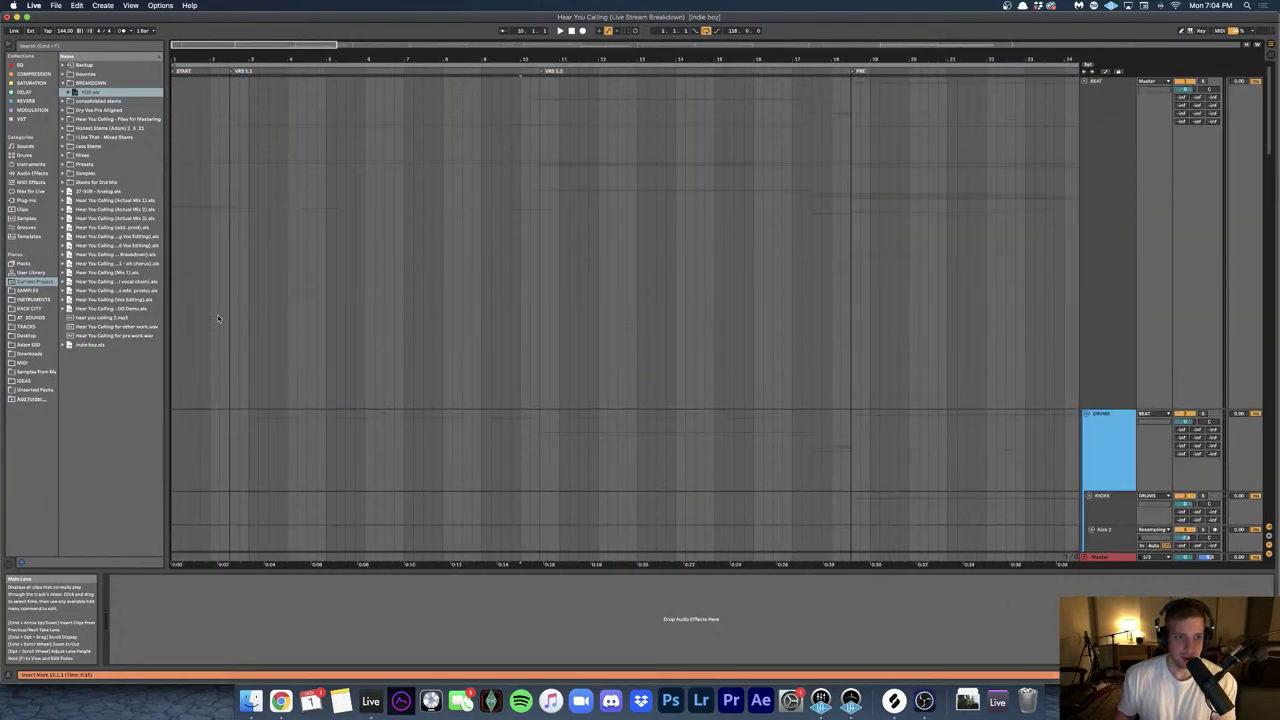
scroll(217, 319, "down", 5)
scroll(217, 320, "down", 10)
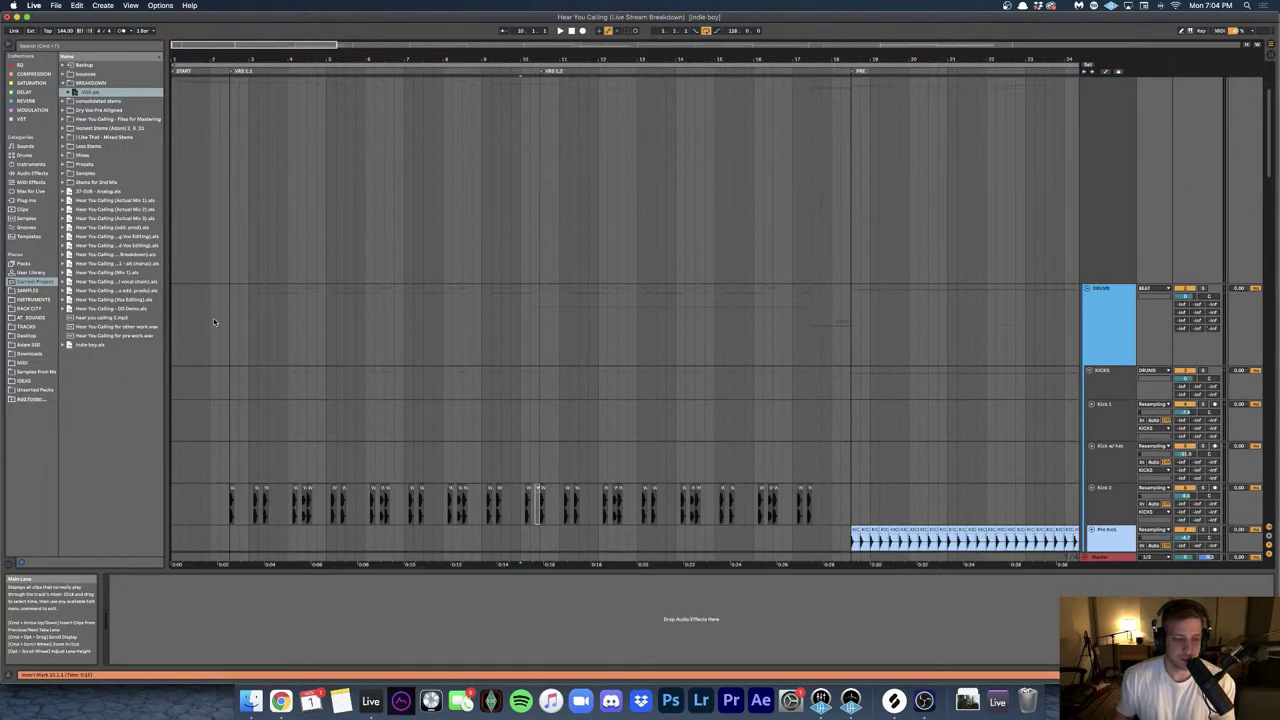
scroll(215, 321, "down", 3)
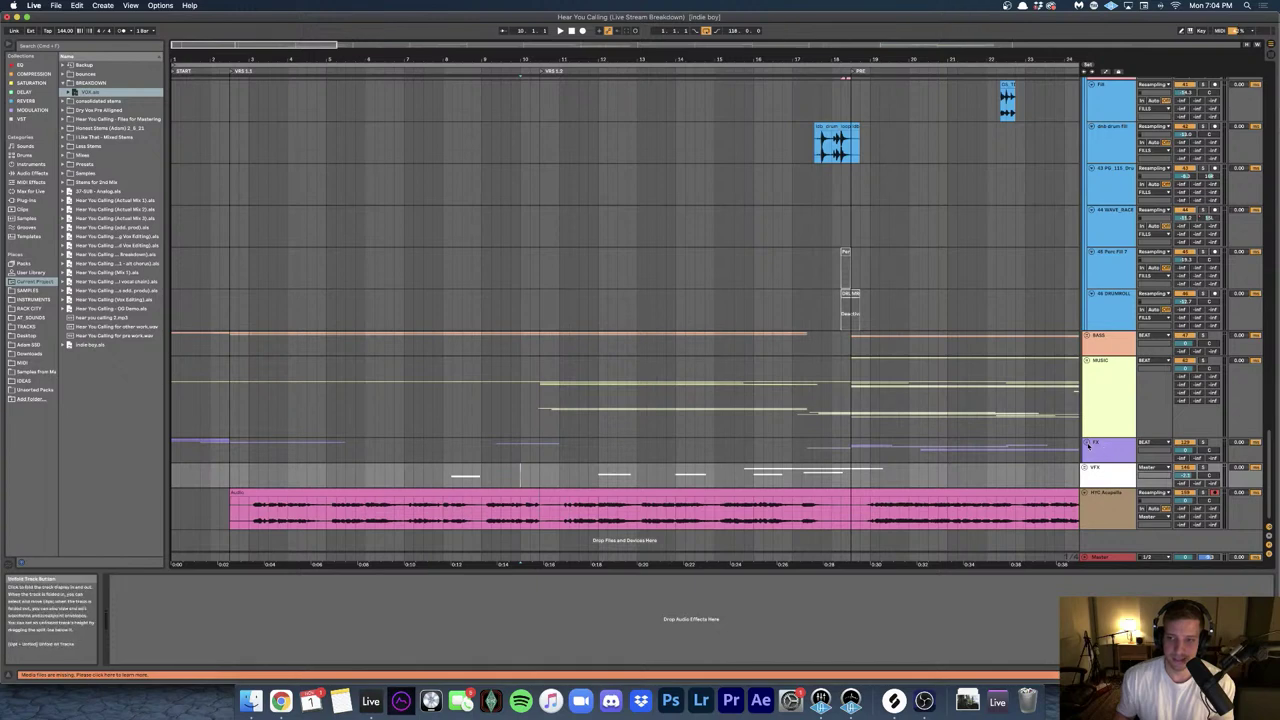
- Unfold the FX group together with the other groups to show the FX clips at the song's start
left_click(1087, 442, "alt")
scroll(188, 409, "down", 3)
scroll(188, 409, "up", 3)
scroll(207, 450, "up", 5)
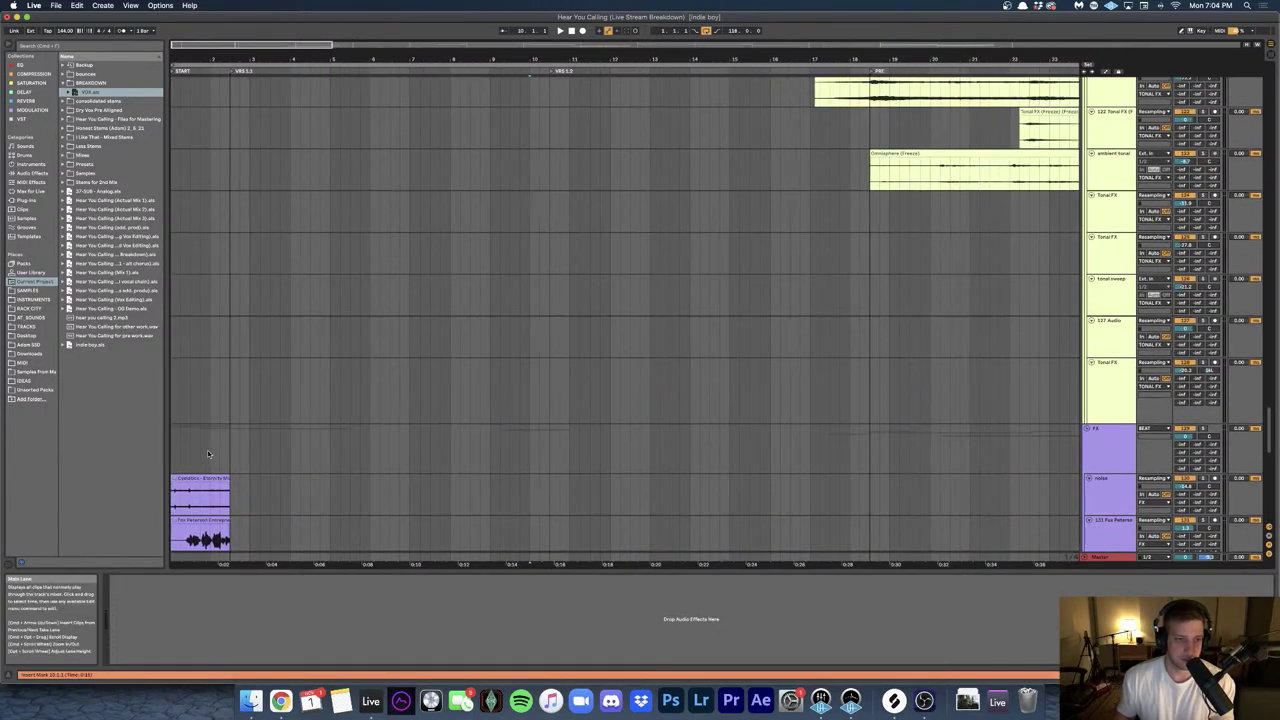
- Select the FX group's opening range from 1.1.1 to 2.1.3 and play the intro
left_click_drag(309, 454, 172, 454)
key("space")
scroll(220, 448, "down", 3)
scroll(277, 369, "down", 1)
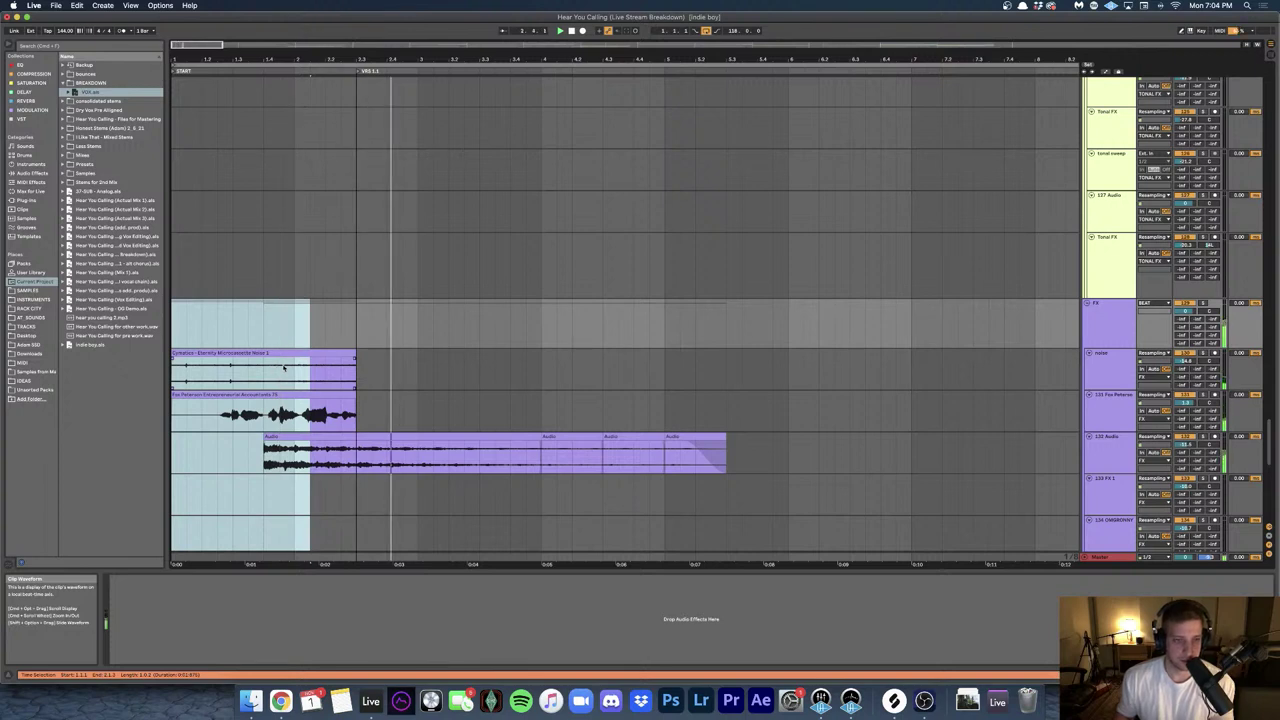
- Select the microcassette noise clip, audition the noise track in solo, and briefly inspect its automation
left_click(250, 368)
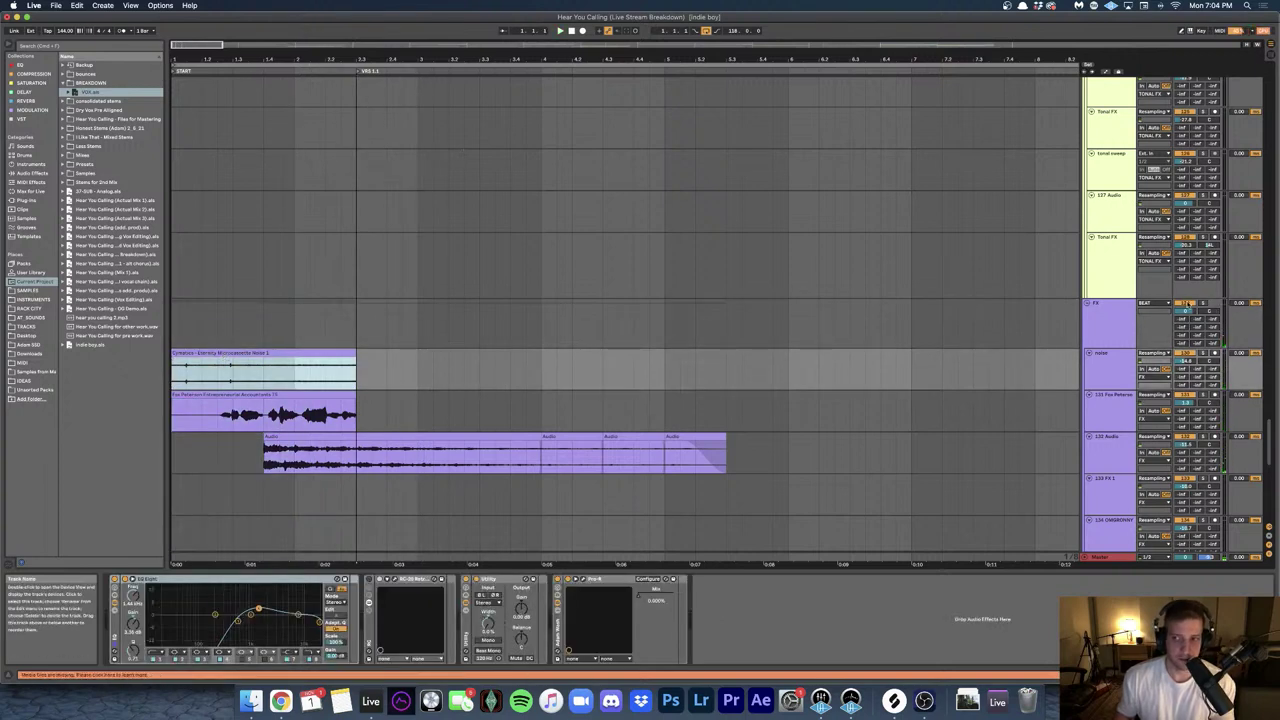
left_click(205, 352)
left_click(205, 352)
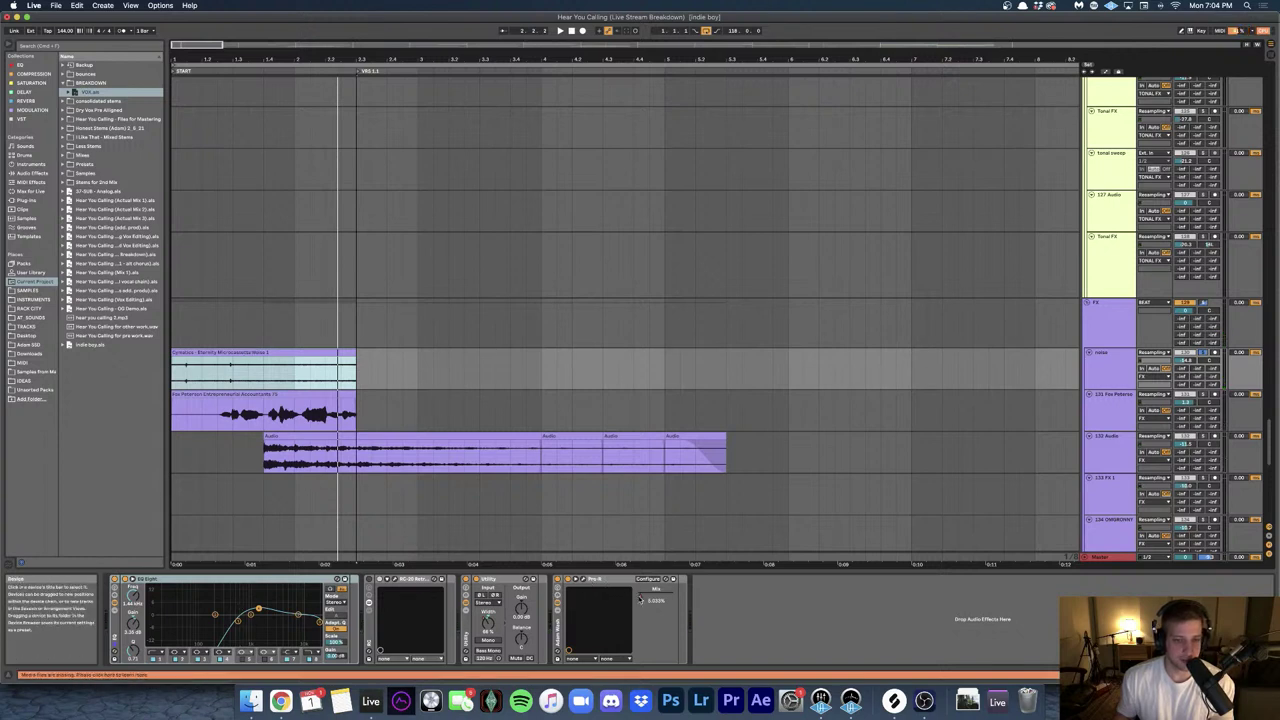
key("a")
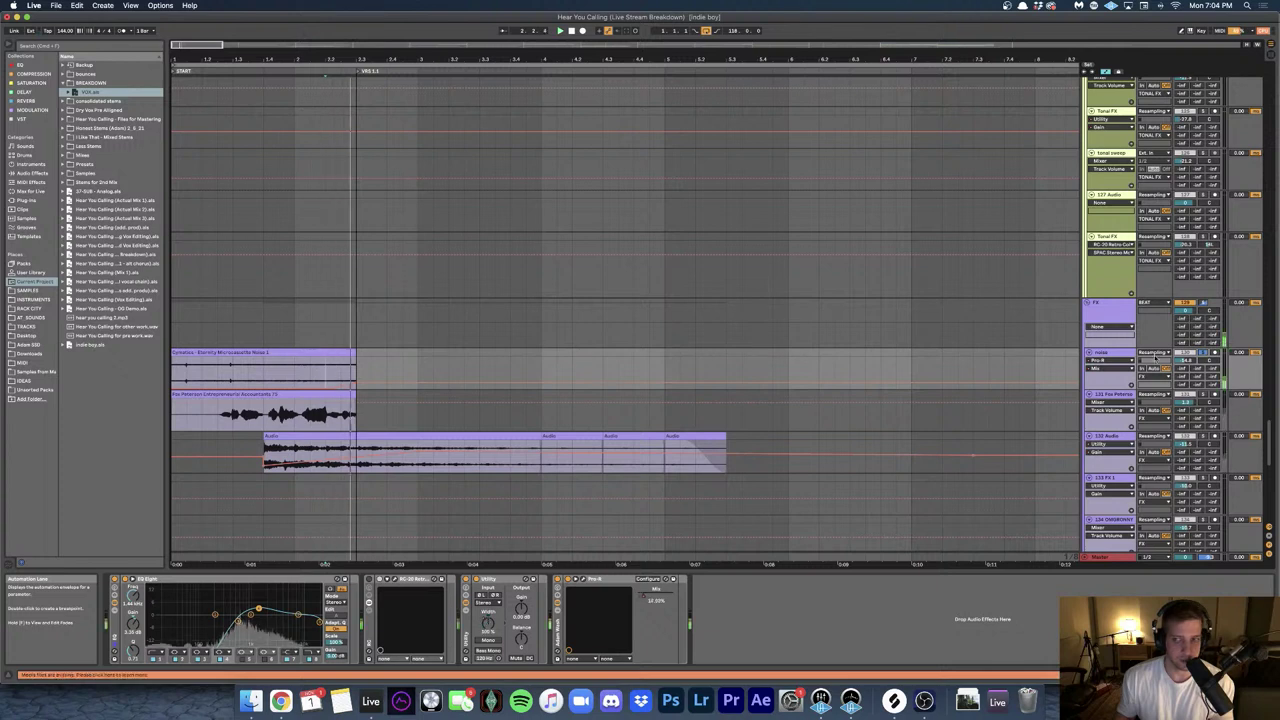
key("space")
key("a")
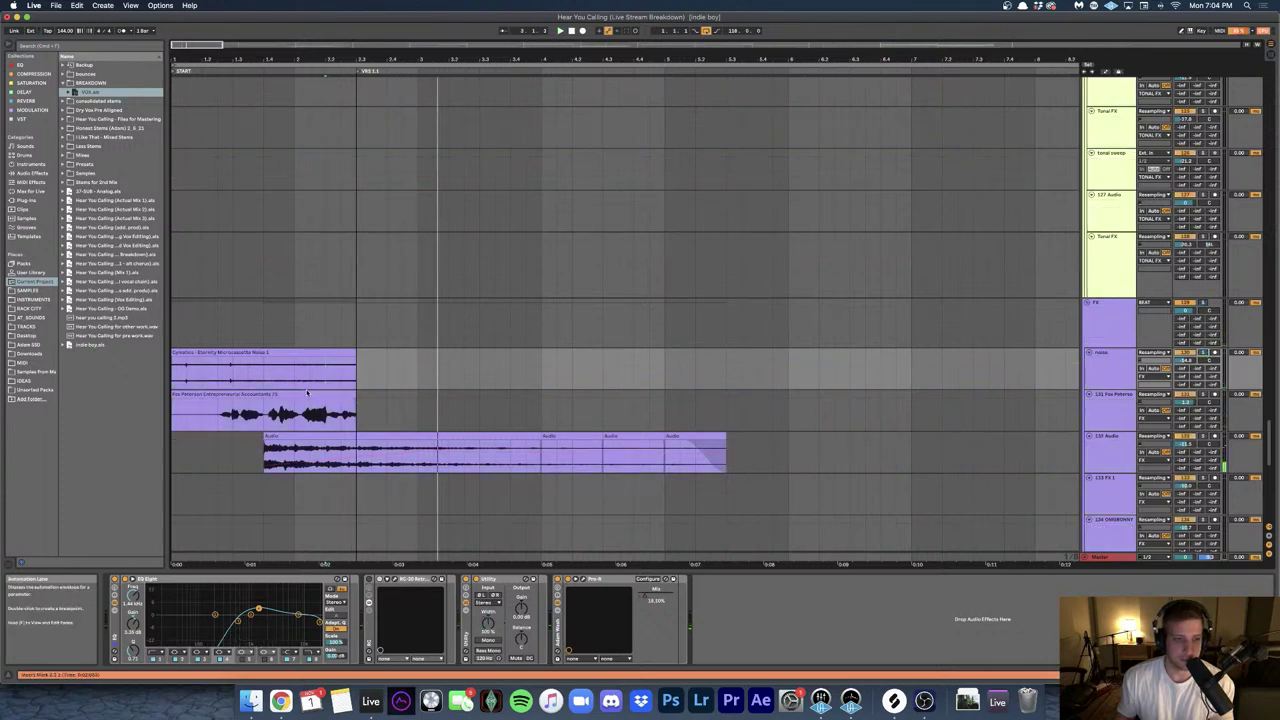
- Audition the spoken voice clip on track 131, playing from 1.2.1 with the track soloed
key("space")
left_click(205, 420)
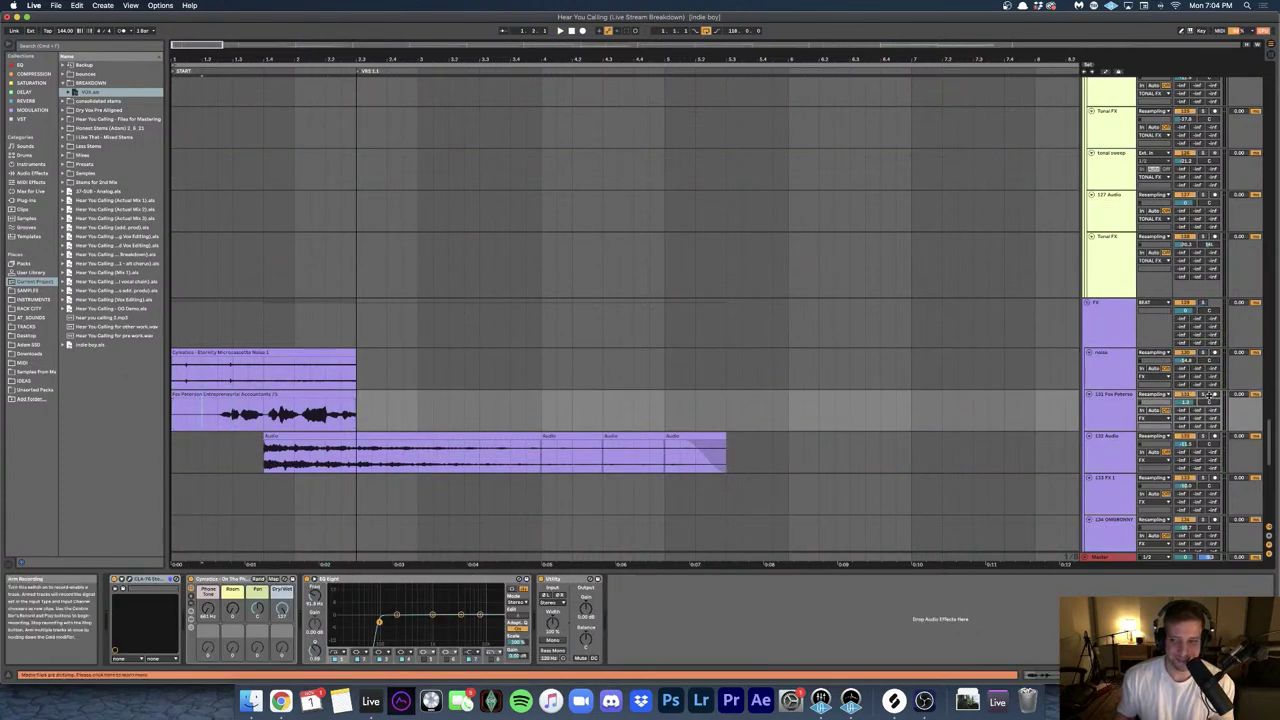
key("space")
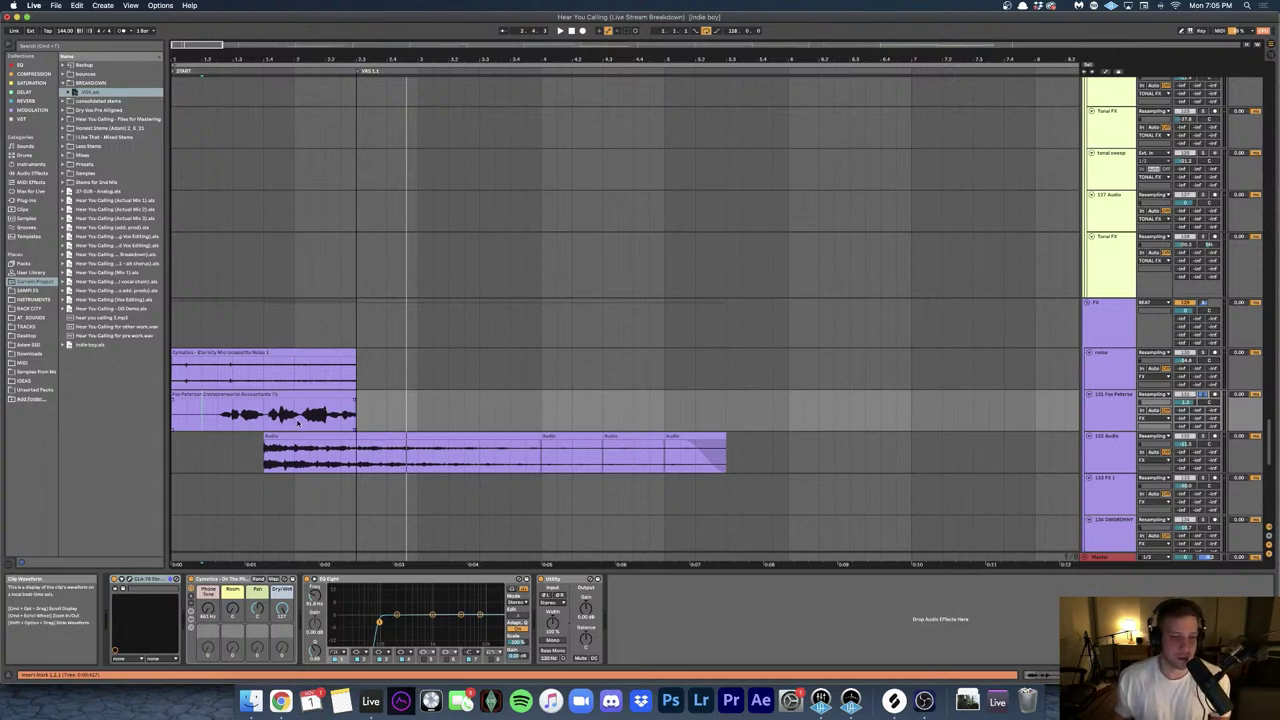
- Temporarily extend the voice clip on track 131 to about bar 7, play the revealed part, and undo the extension
left_click_drag(355, 401, 925, 395)
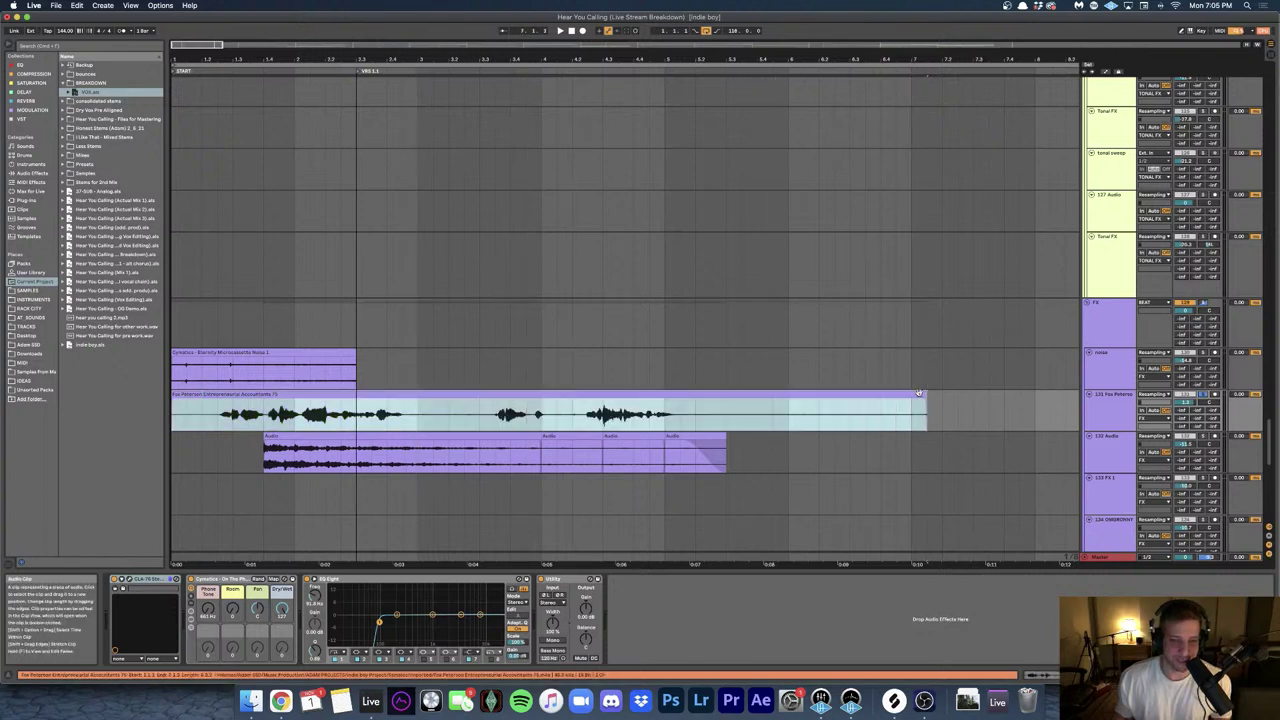
left_click(355, 424)
key("space")
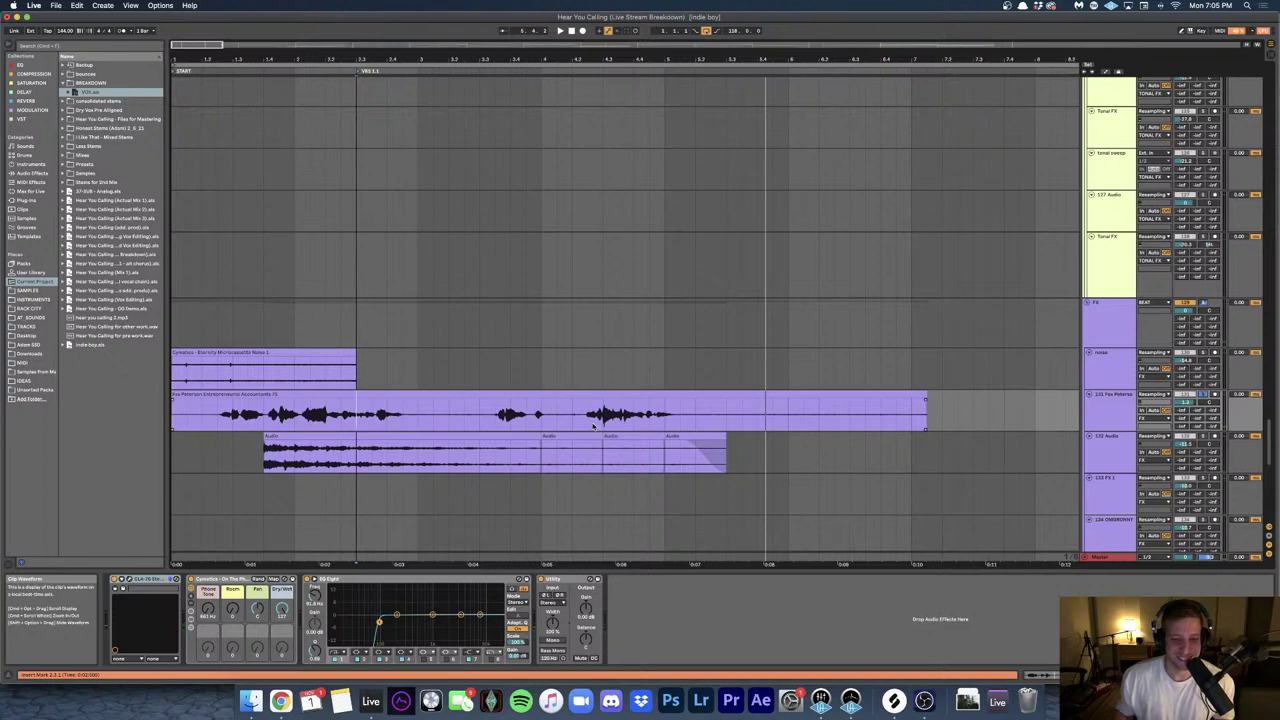
key("super+z")
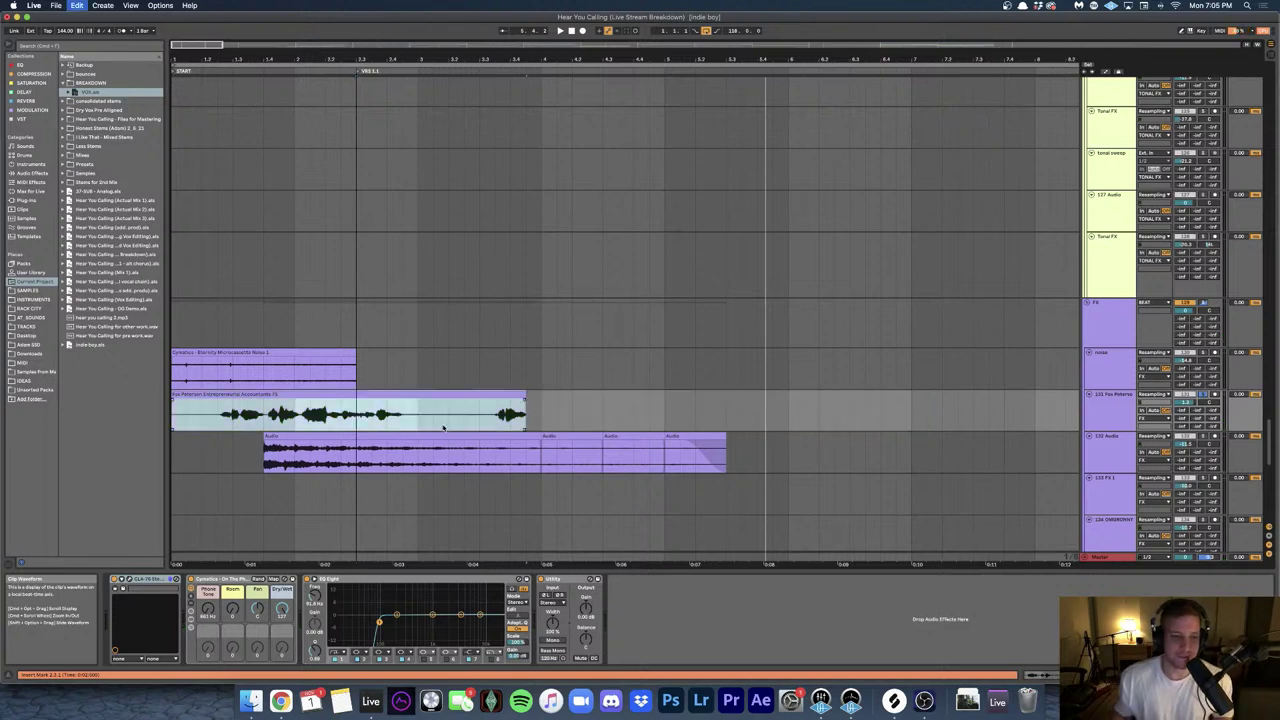
key("super+z")
- Select the first clip on the 132 Audio track and audition that track in solo
left_click(310, 419)
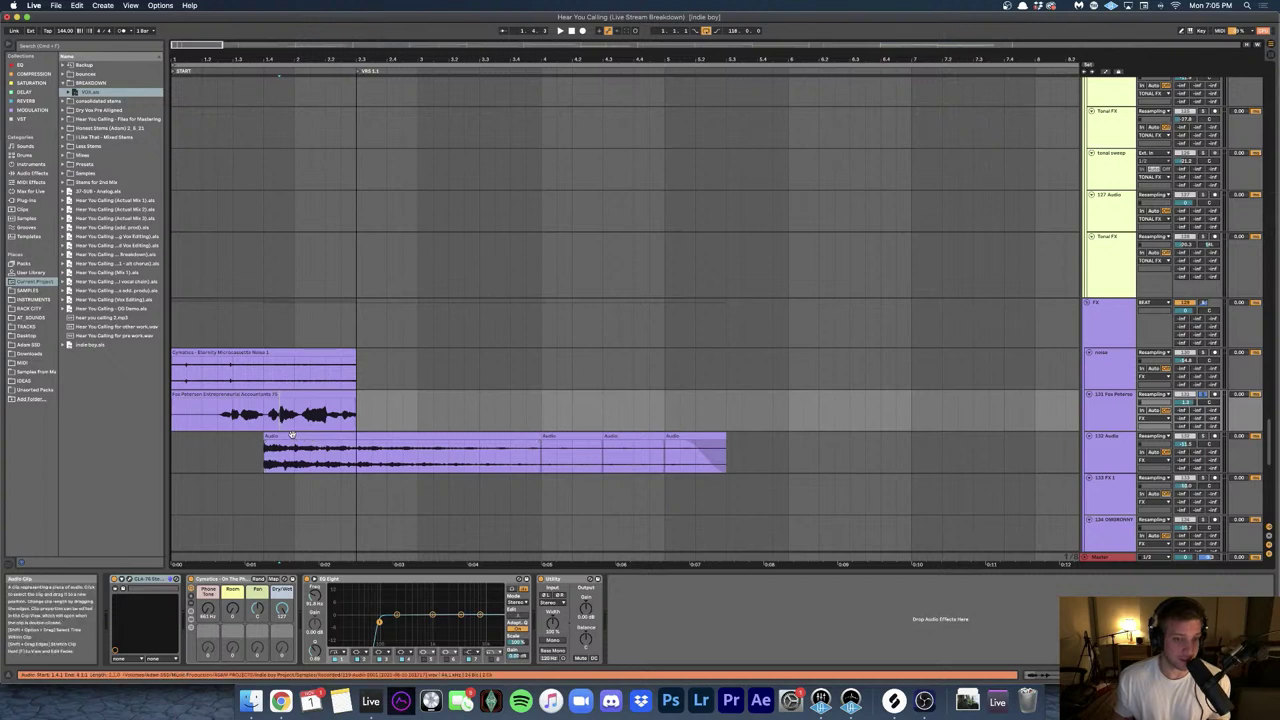
left_click(291, 435)
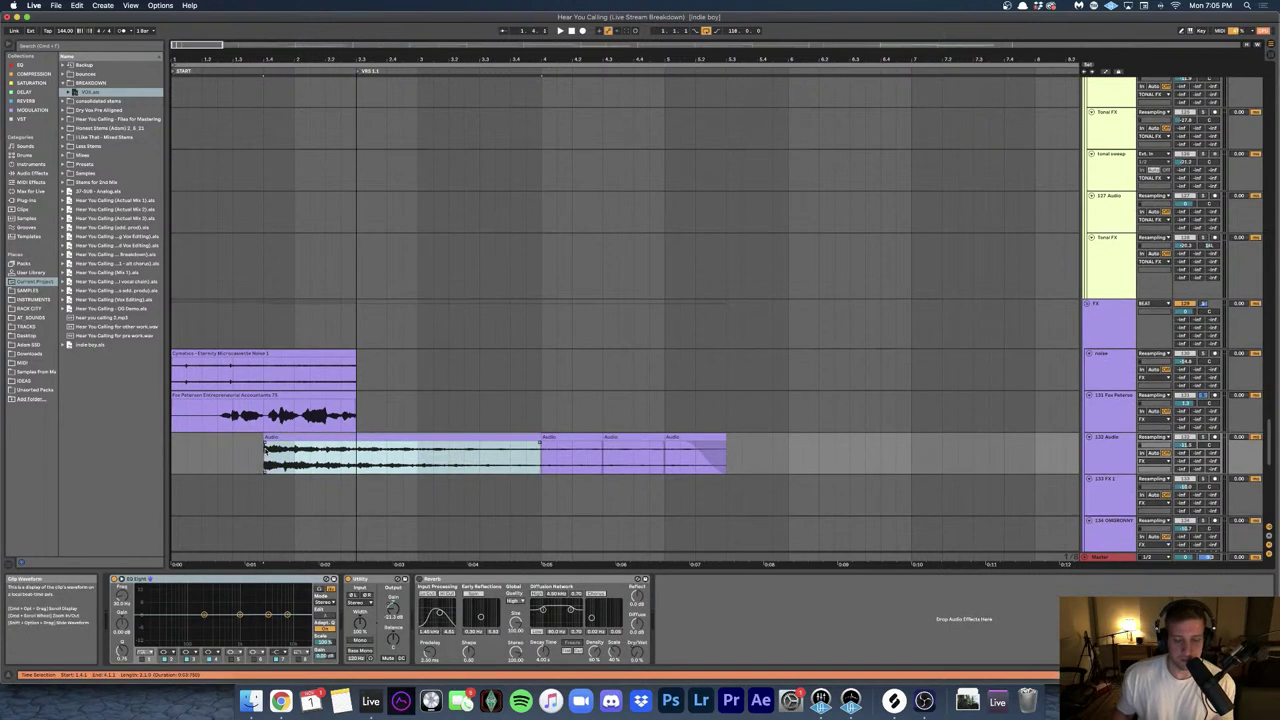
left_click(264, 455)
scroll(270, 450, "down", 2)
left_click(285, 381)
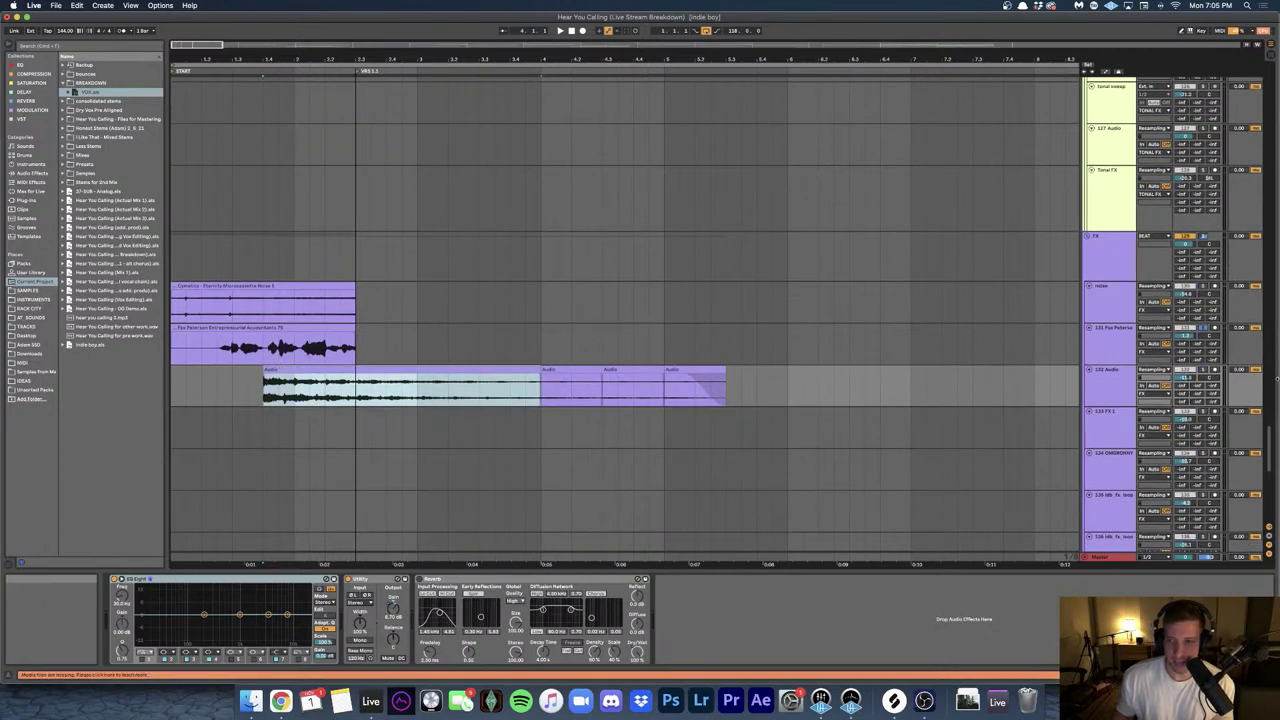
key("space")
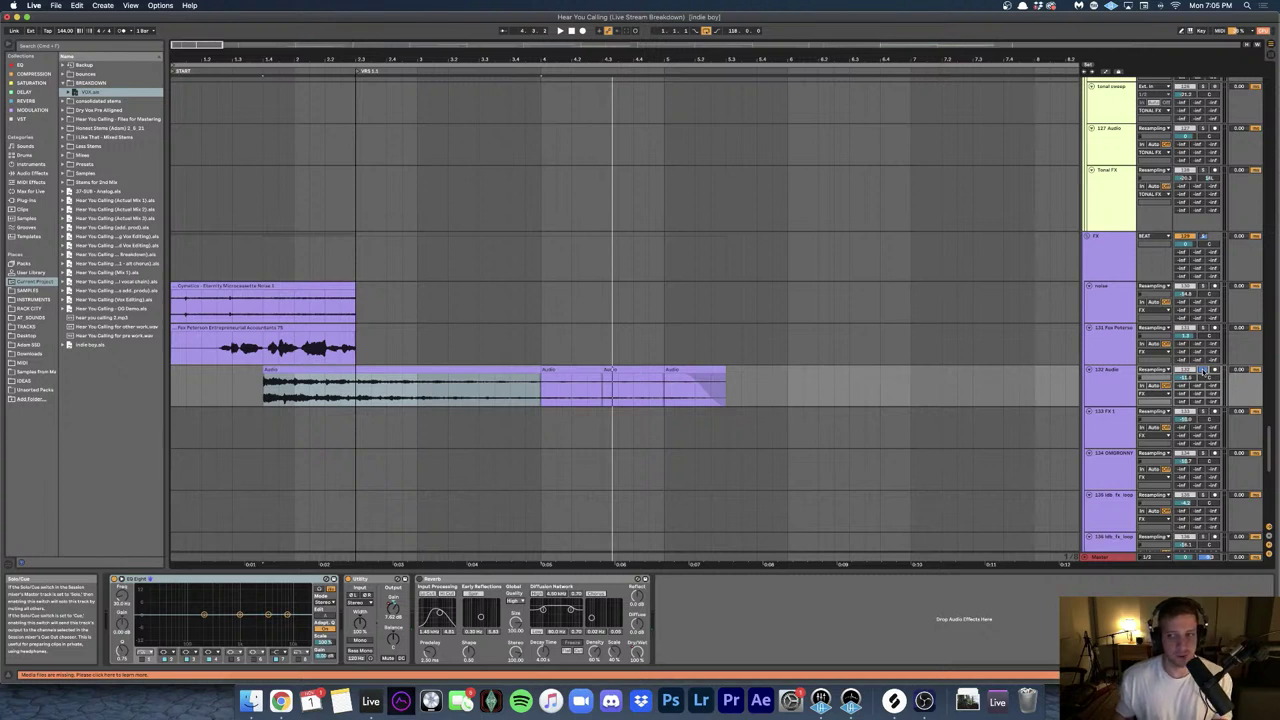
left_click(300, 369)
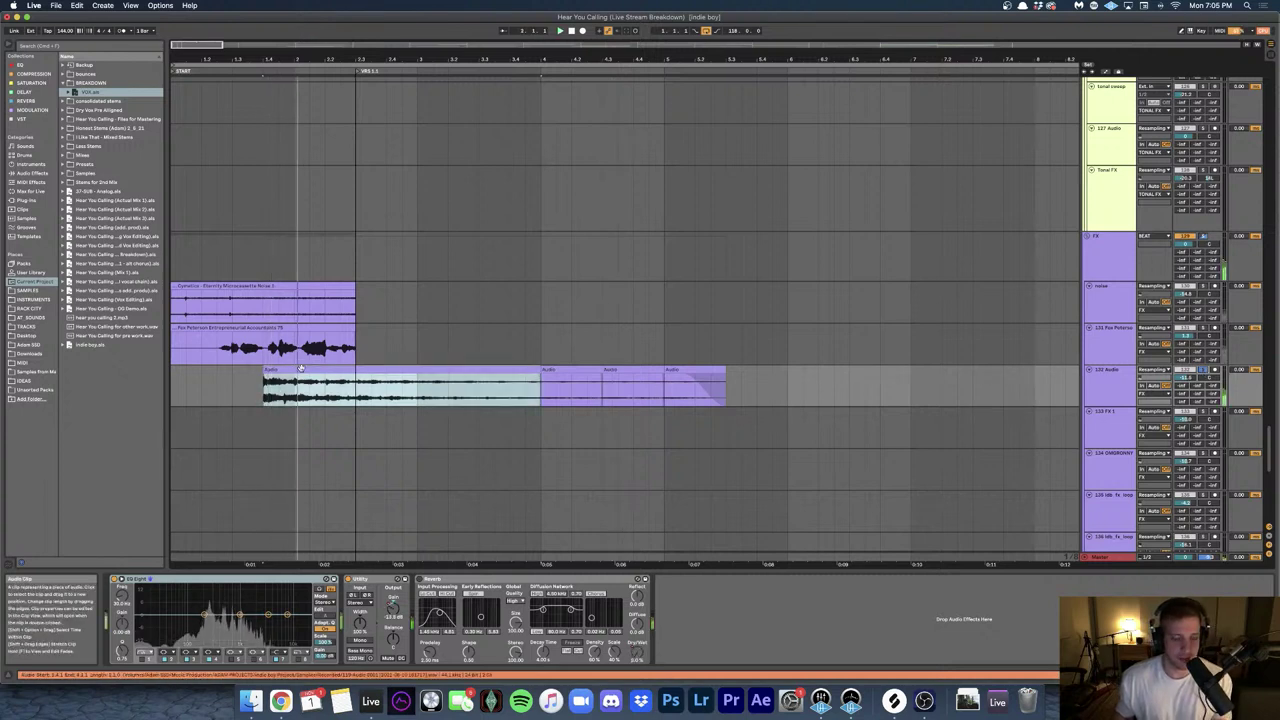
key("space")
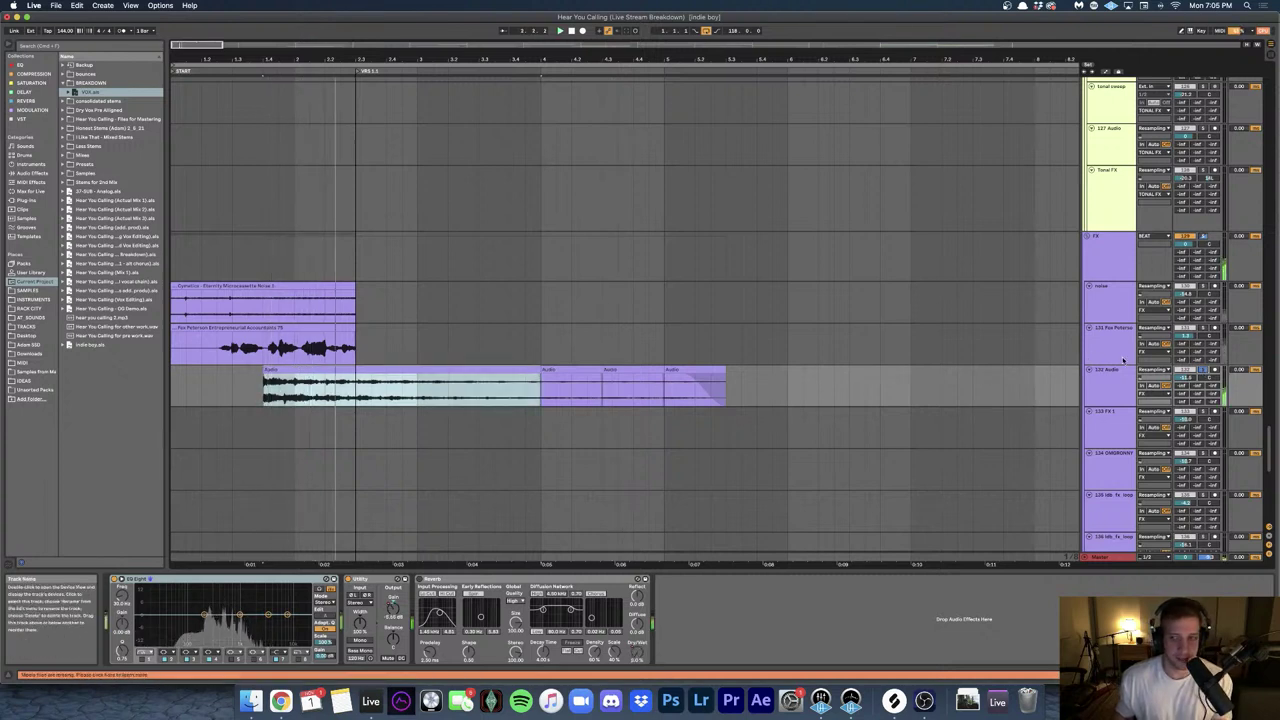
- Turn off solo on the 132 Audio track and look through the remaining FX tracks while auditioning the intro
left_click(1204, 371)
scroll(380, 374, "down", 5)
scroll(380, 374, "up", 6)
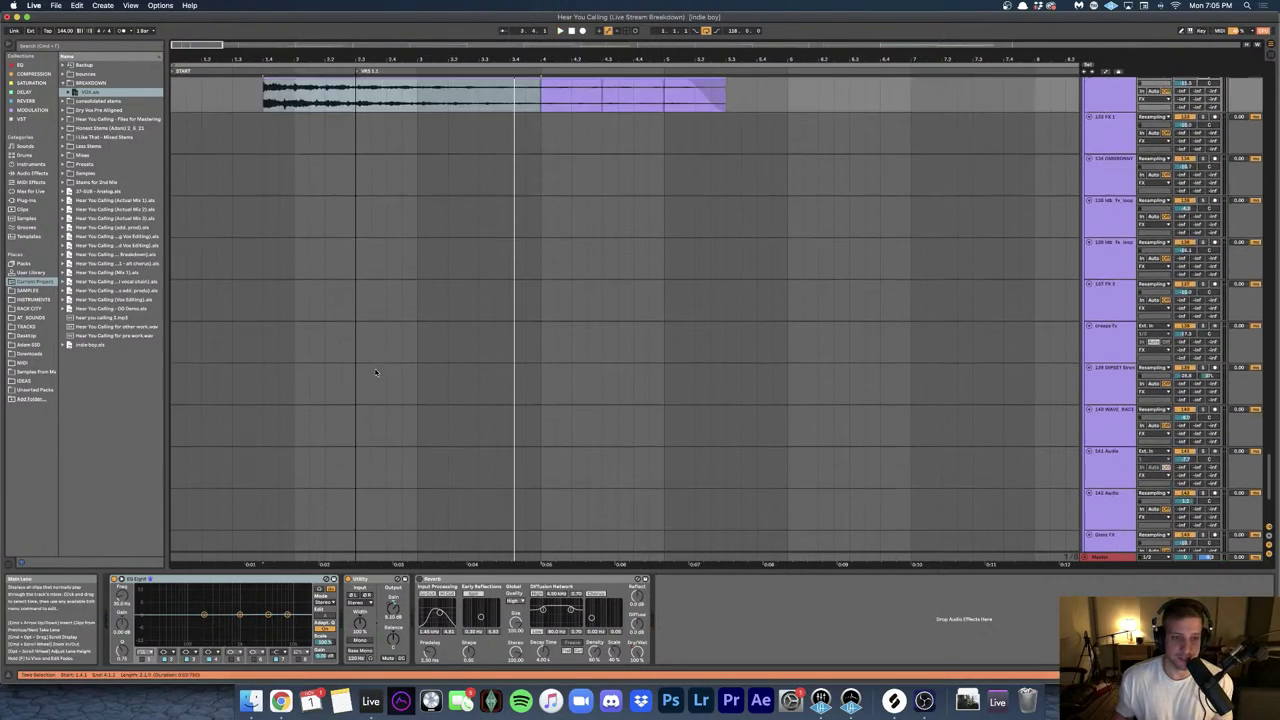
key("space")
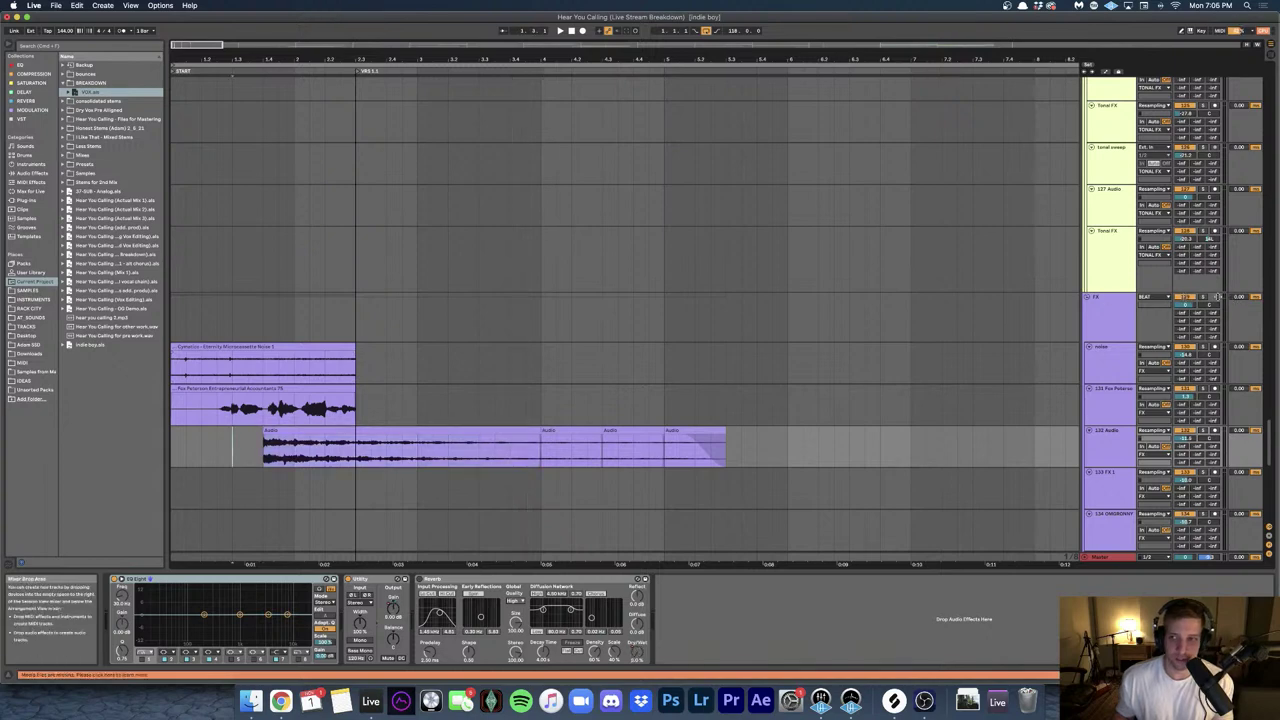
- Unfold the SYNTHS group inside the MUSIC group to show the Main motif clips
scroll(726, 308, "up", 1)
scroll(726, 304, "up", 10)
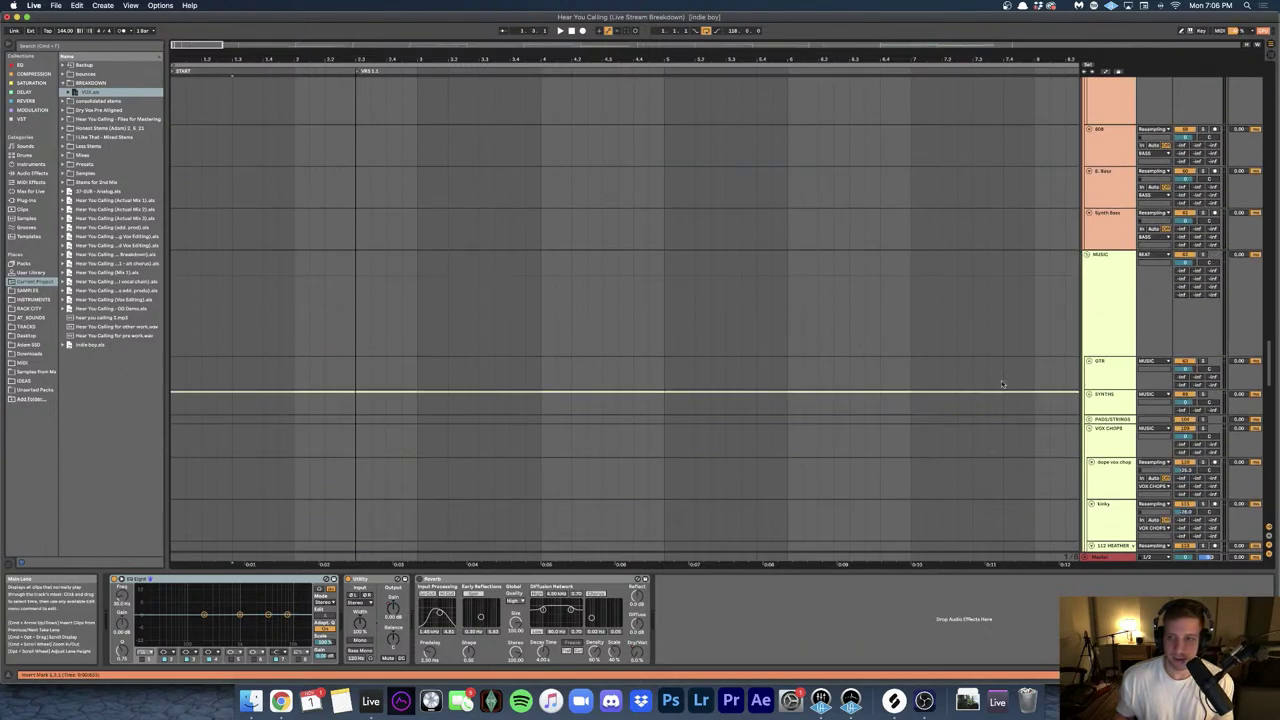
left_click(1089, 393)
scroll(441, 361, "down", 4)
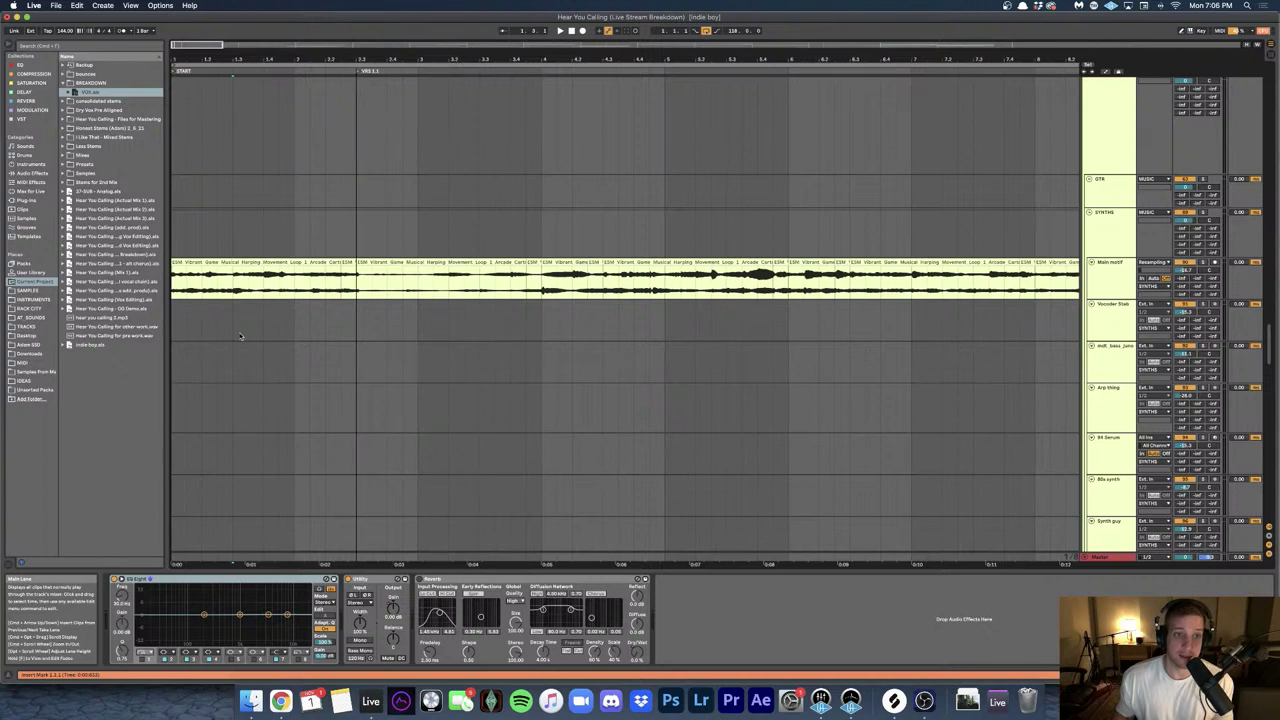
scroll(240, 336, "down", 2)
scroll(198, 300, "up", 4)
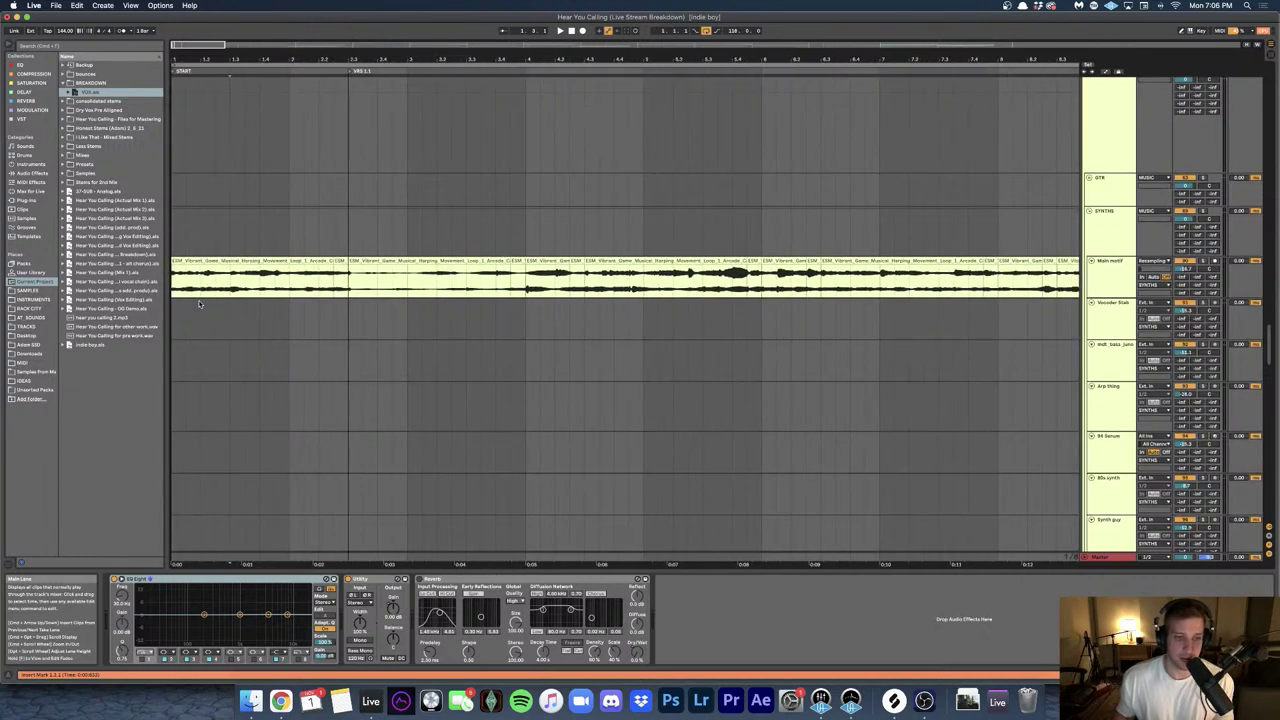
- Select the first Main motif clip, solo its track, and play it from the song's start
left_click(208, 261)
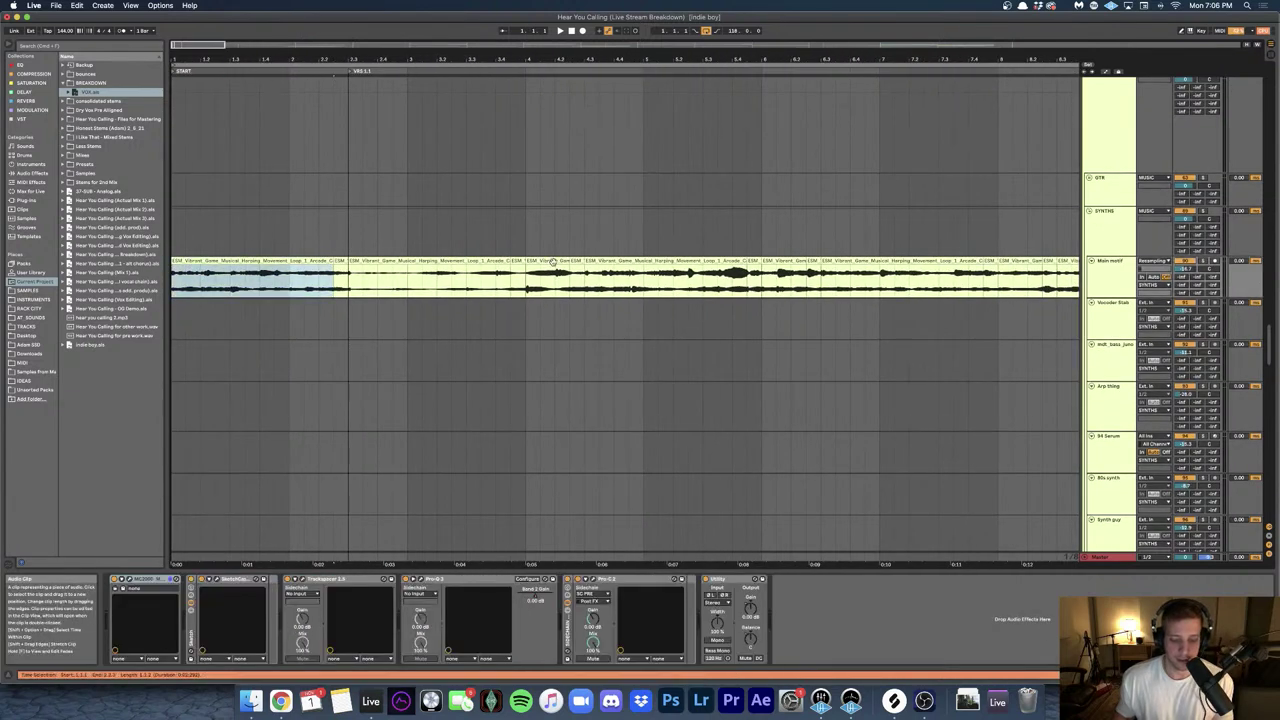
left_click(1203, 261)
key("space")
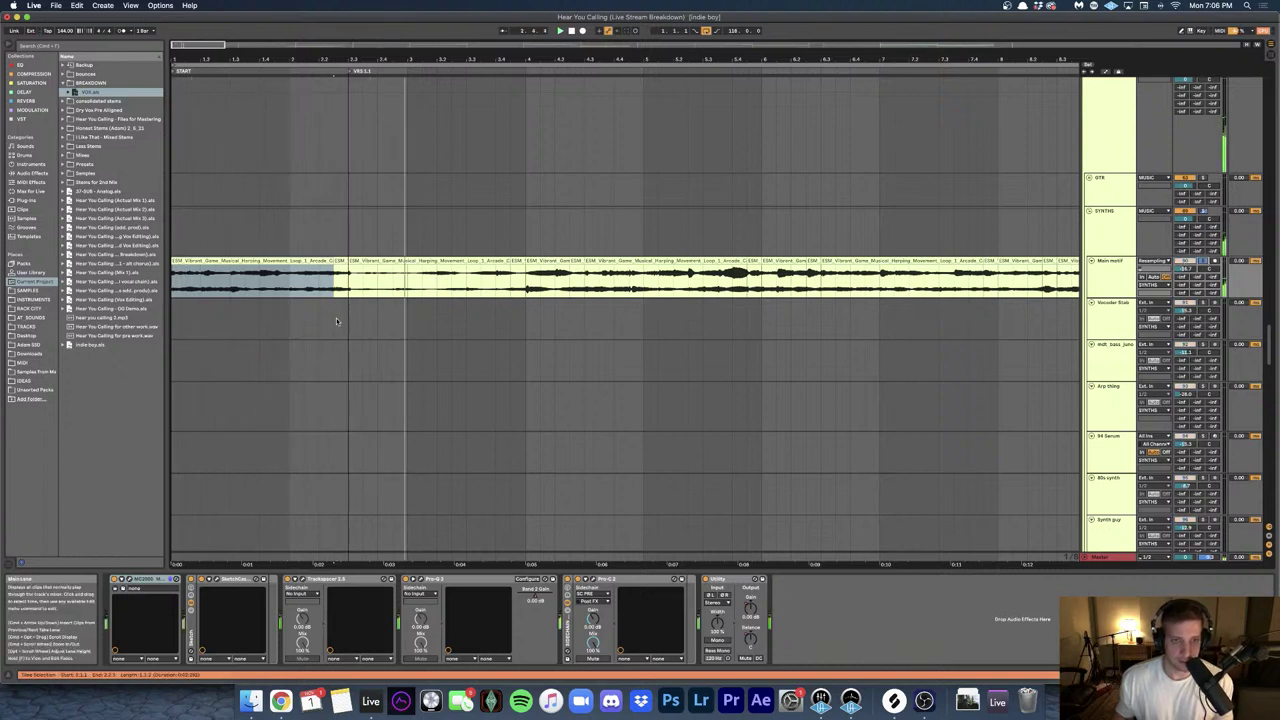
key("minus")
key("minus")
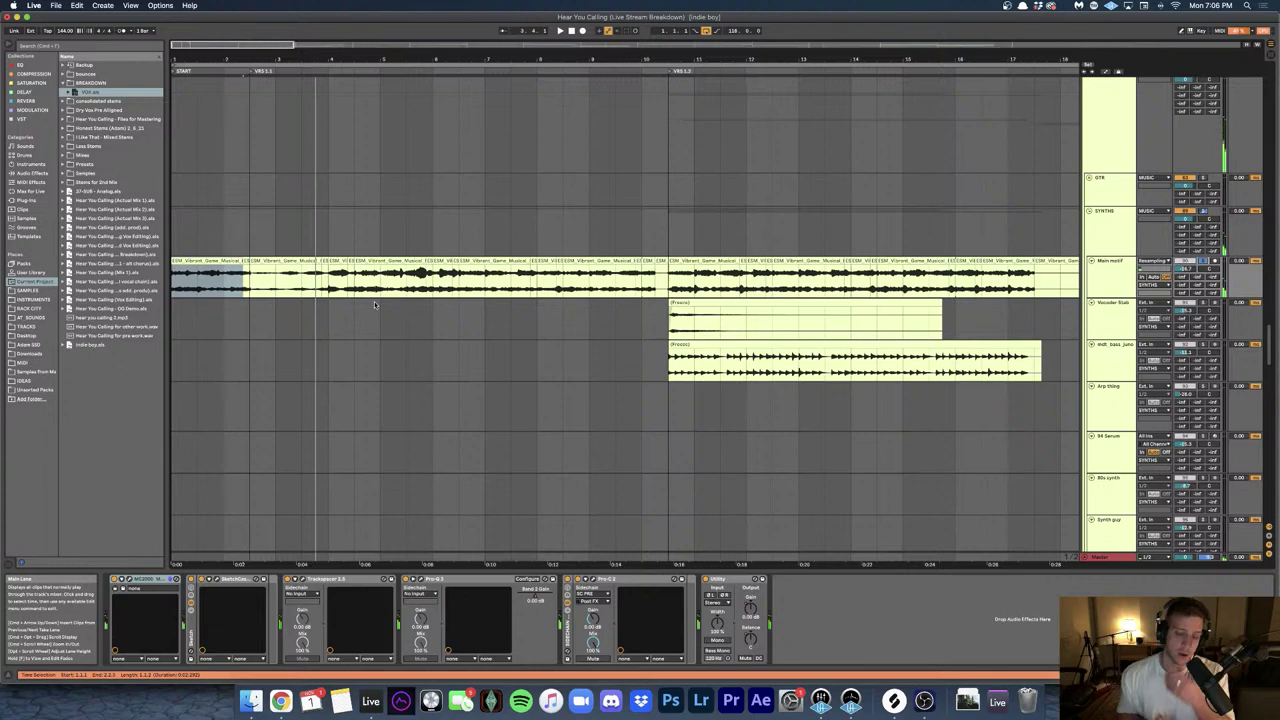
- Search the current project's files for movement_loop and preview the ESM_Vibrant loop sample in the Imported folder
key("plus")
key("plus")
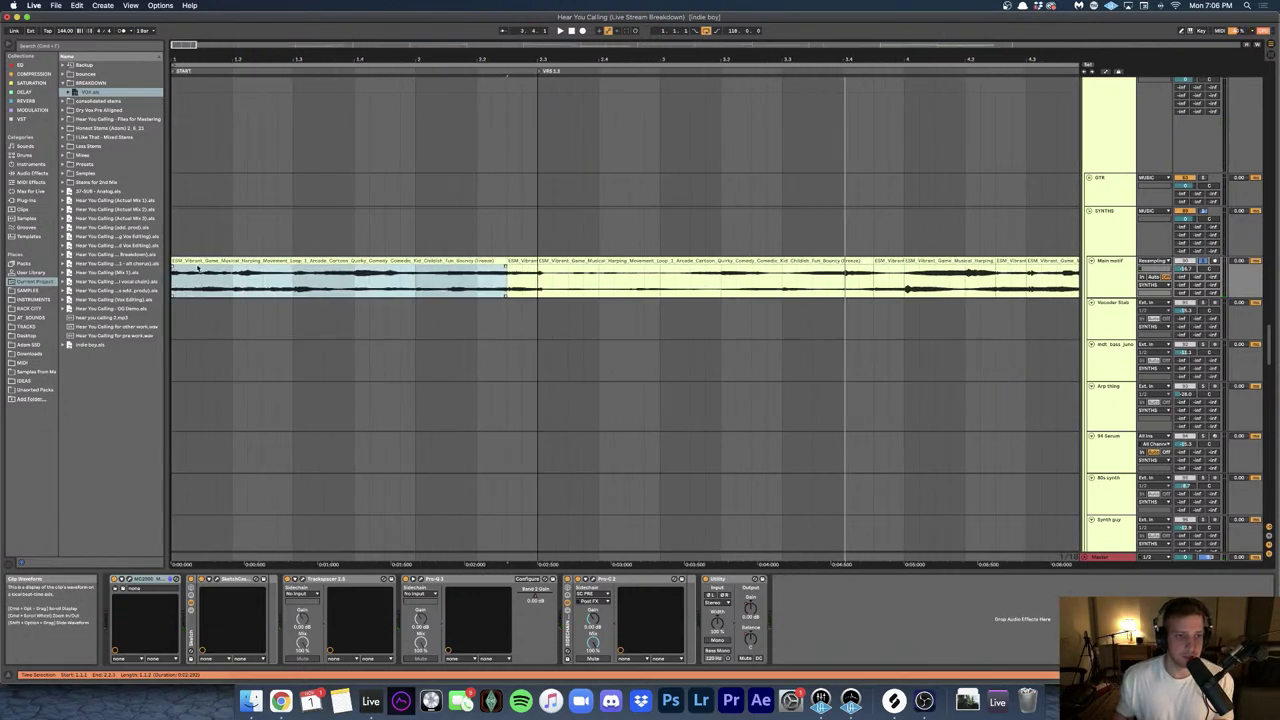
right_click(195, 263)
left_click(387, 285)
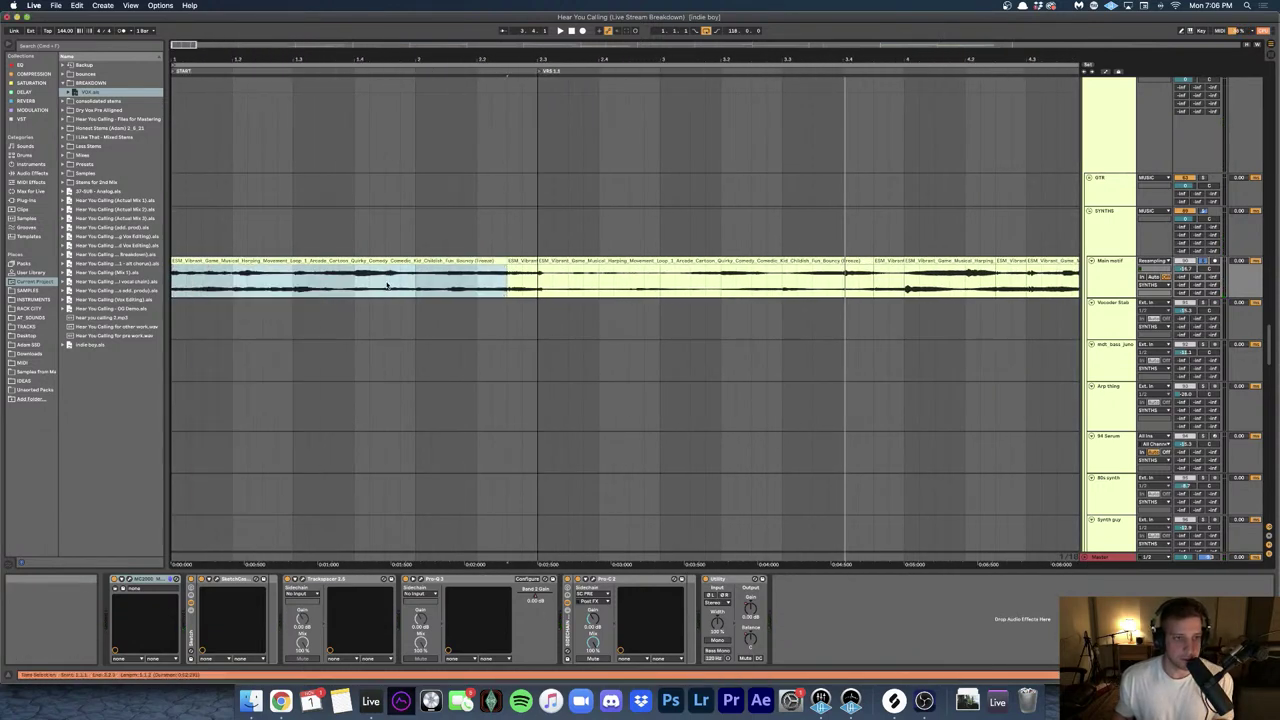
left_click(81, 47)
type("mouse")
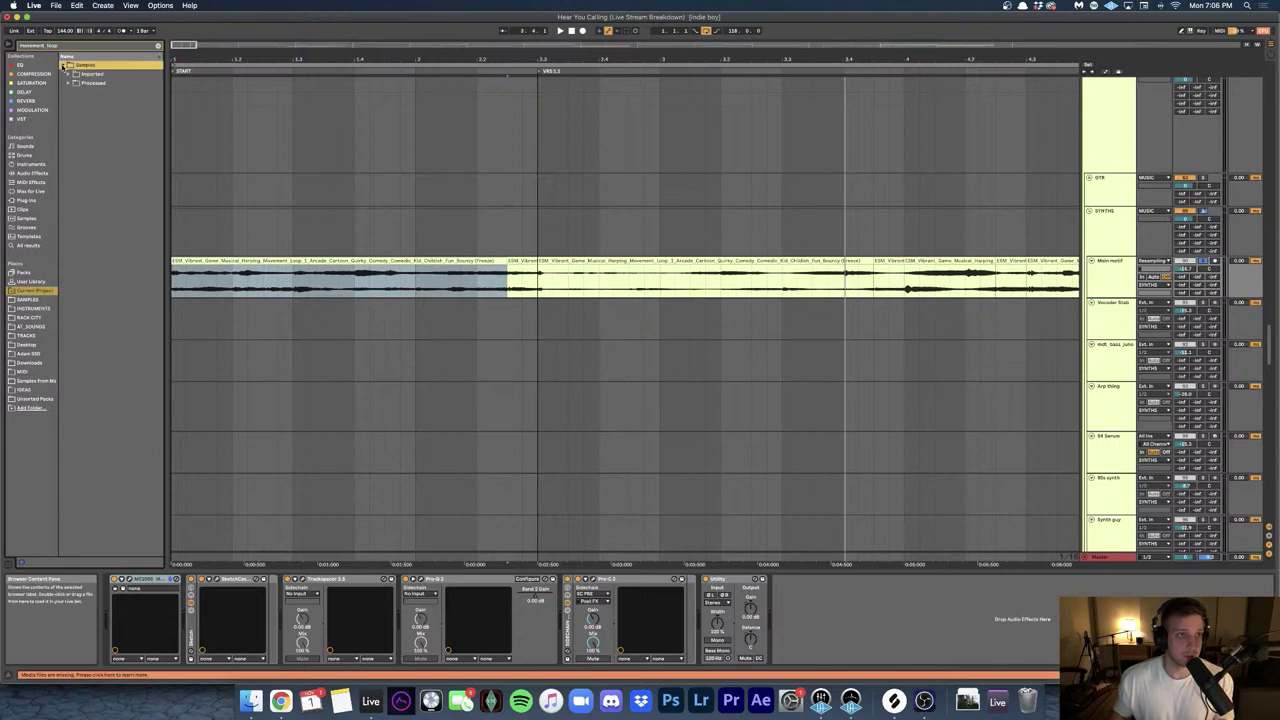
left_click(68, 74)
left_click(100, 85)
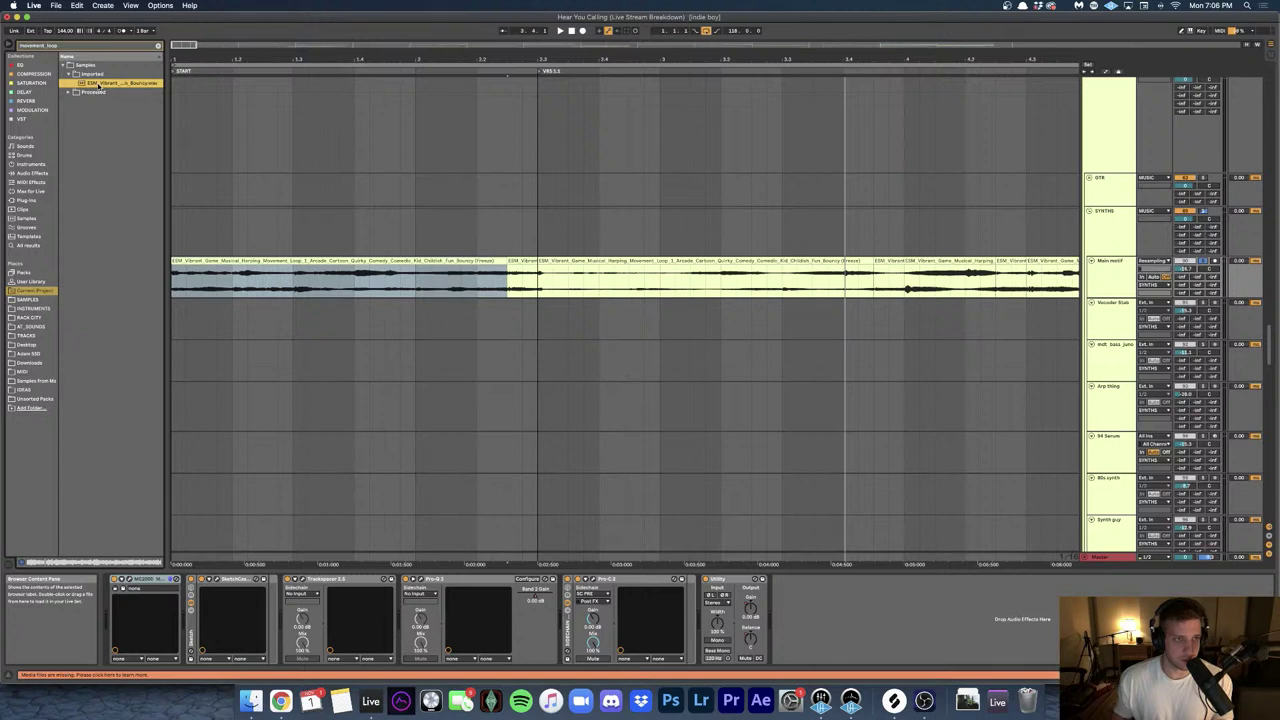
- Select the first Main motif clip and examine its waveform at the song's start
left_click(266, 164)
left_click(252, 259)
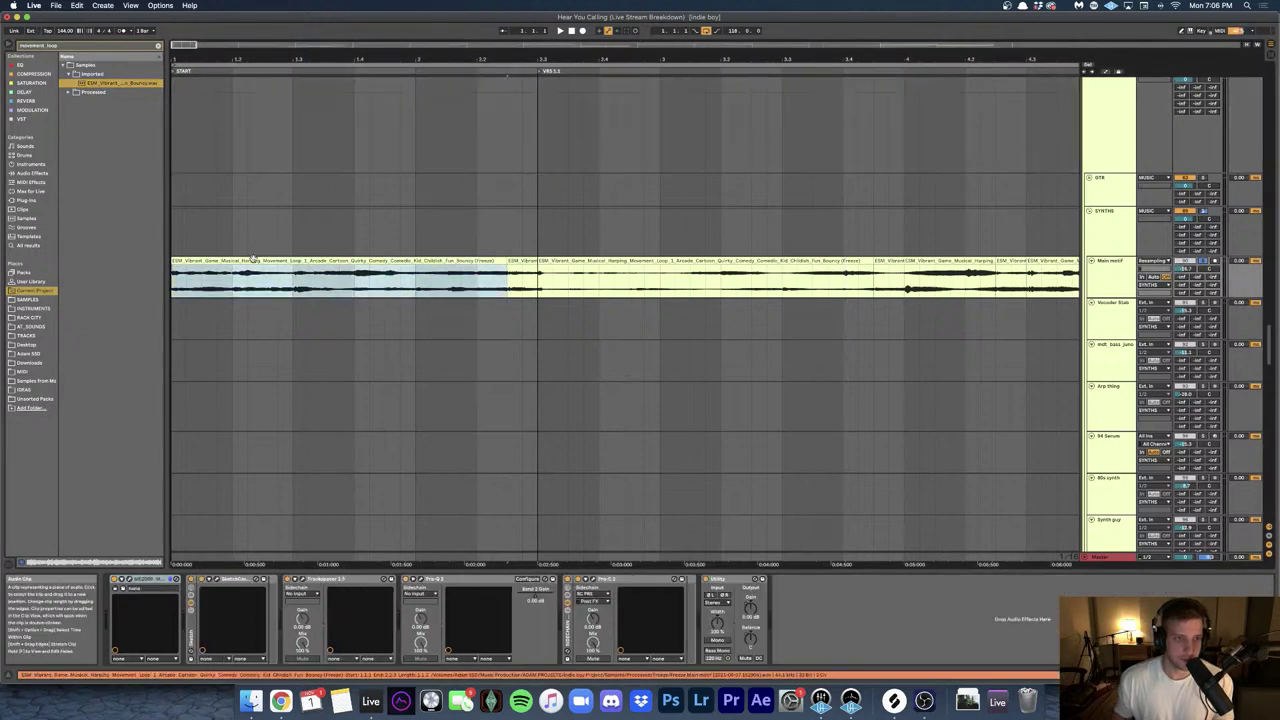
key("minus")
key("minus")
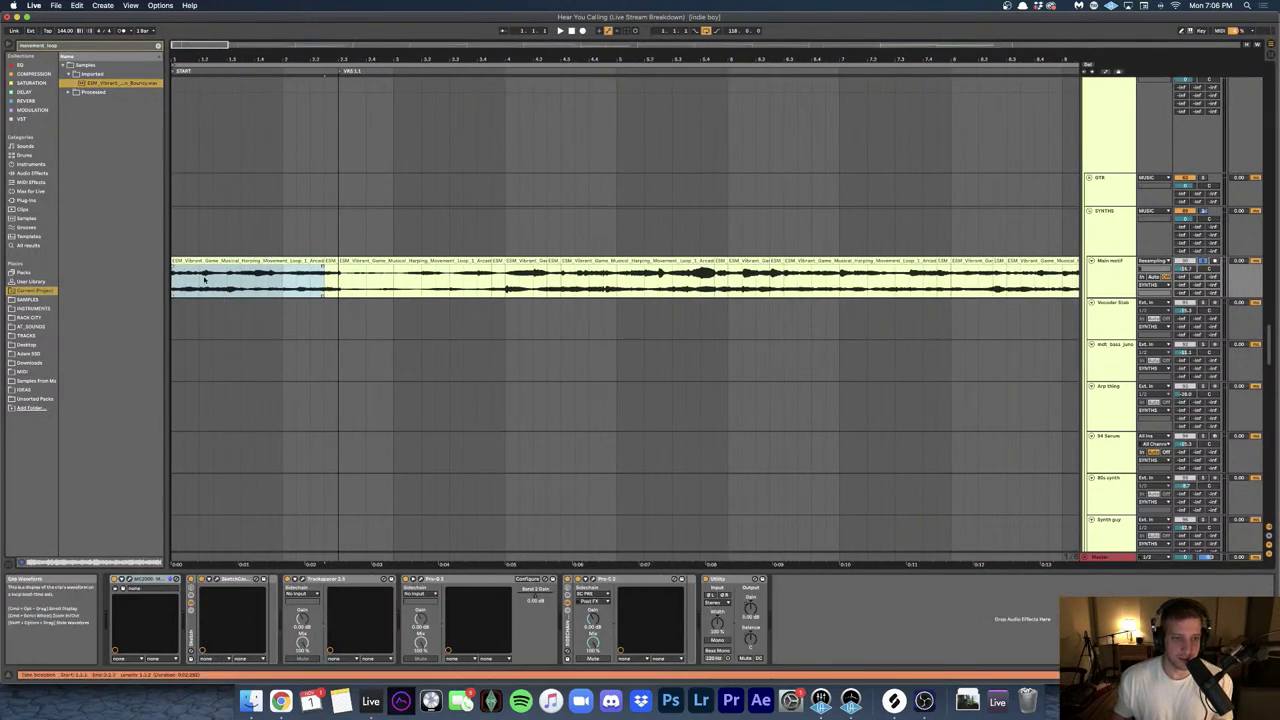
key("plus")
left_click(212, 287)
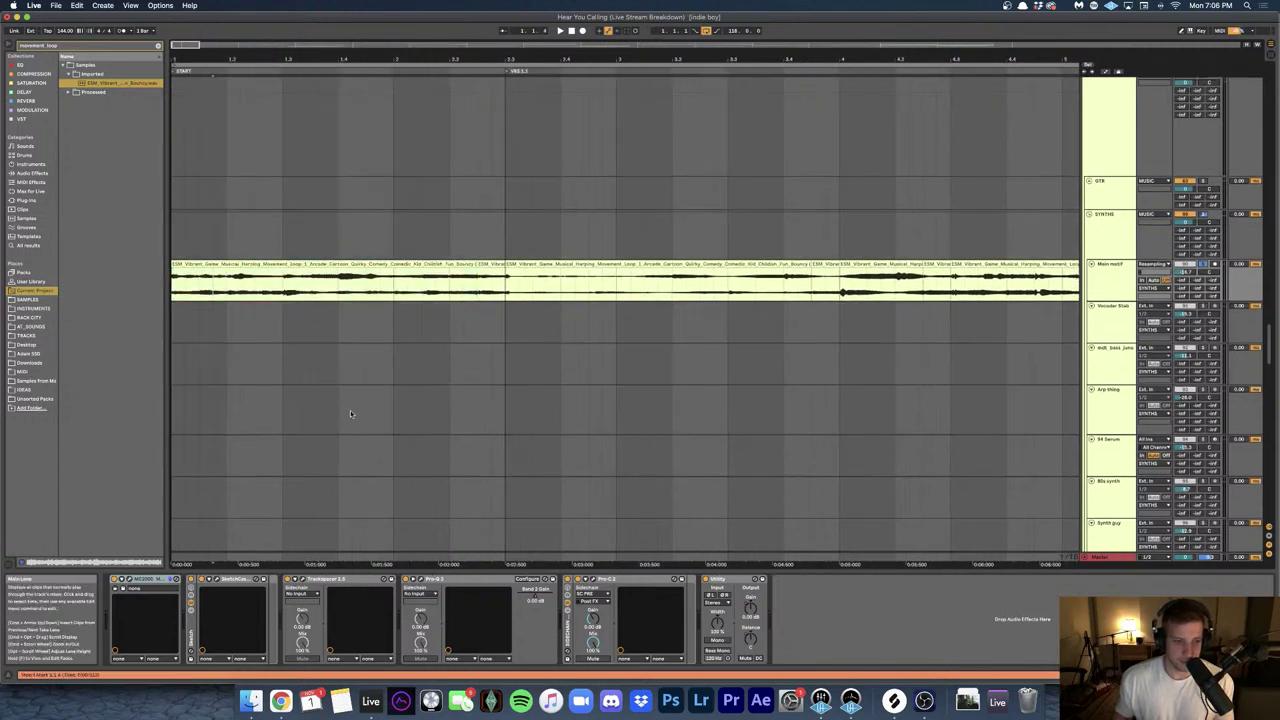
key("minus")
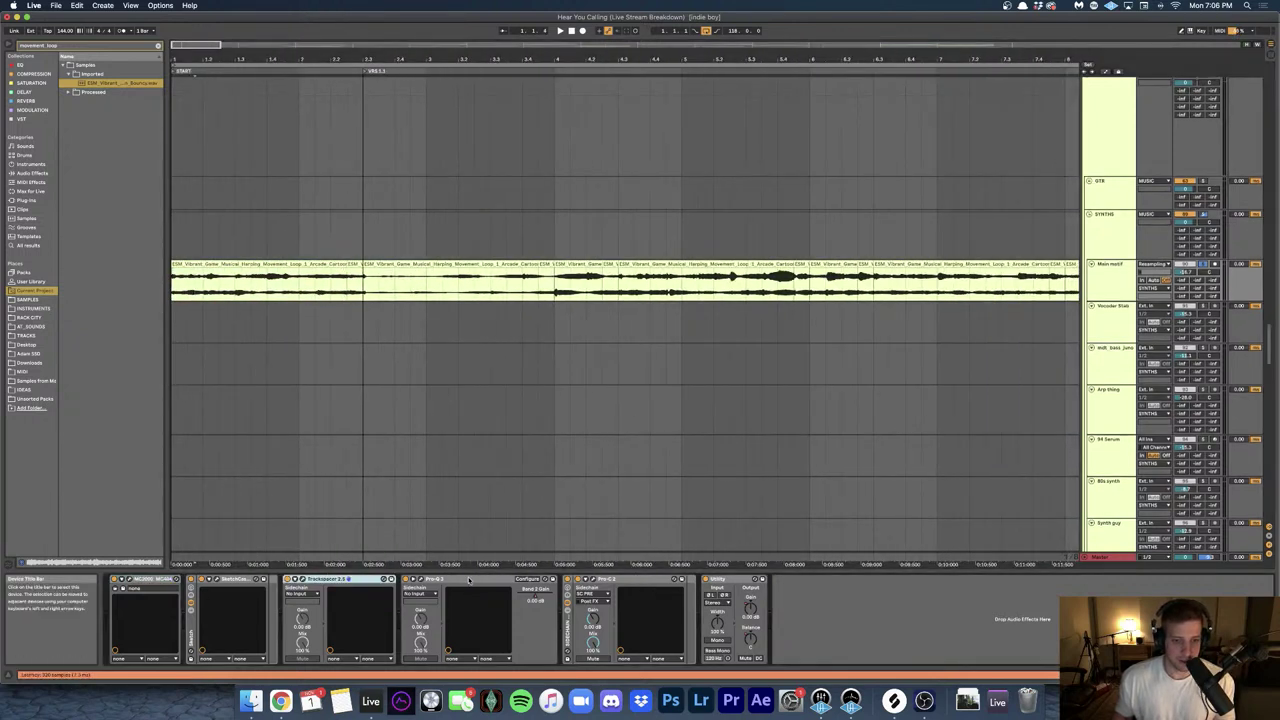
- Open Pro-Q 3 on the Main motif track to examine its EQ curve, and close its window
left_click(430, 579)
left_click(419, 580)
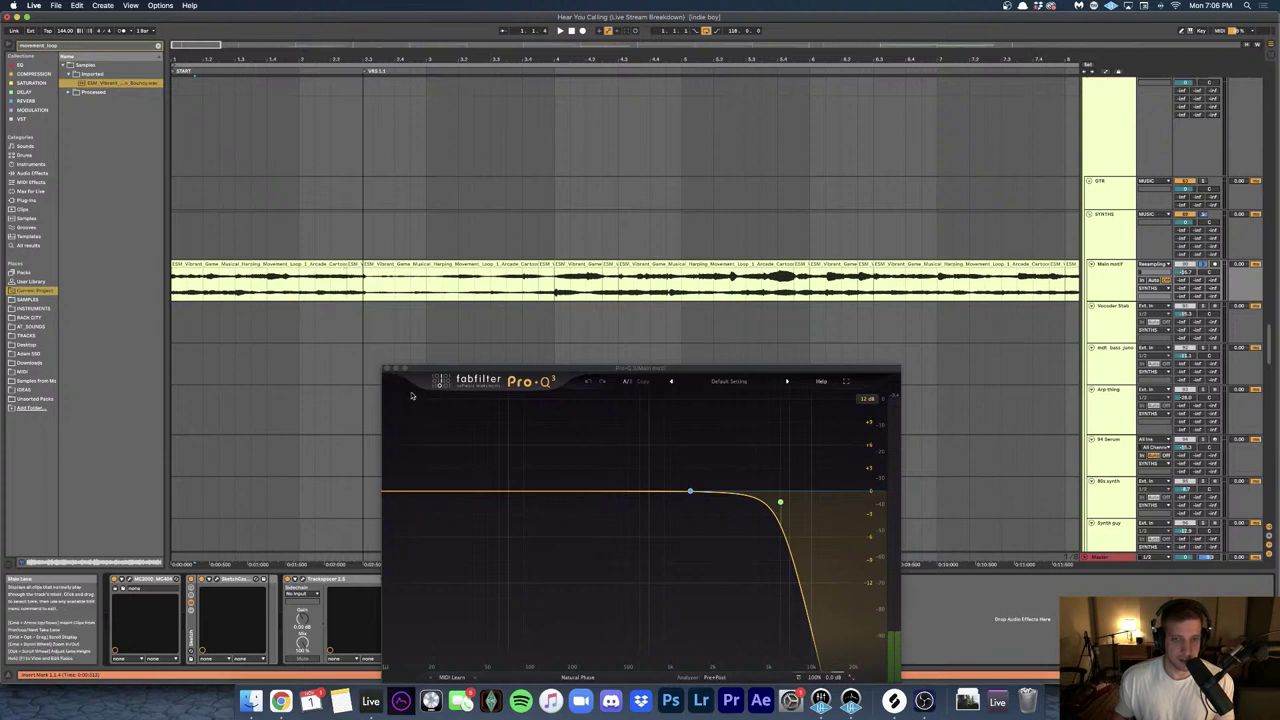
left_click(387, 370)
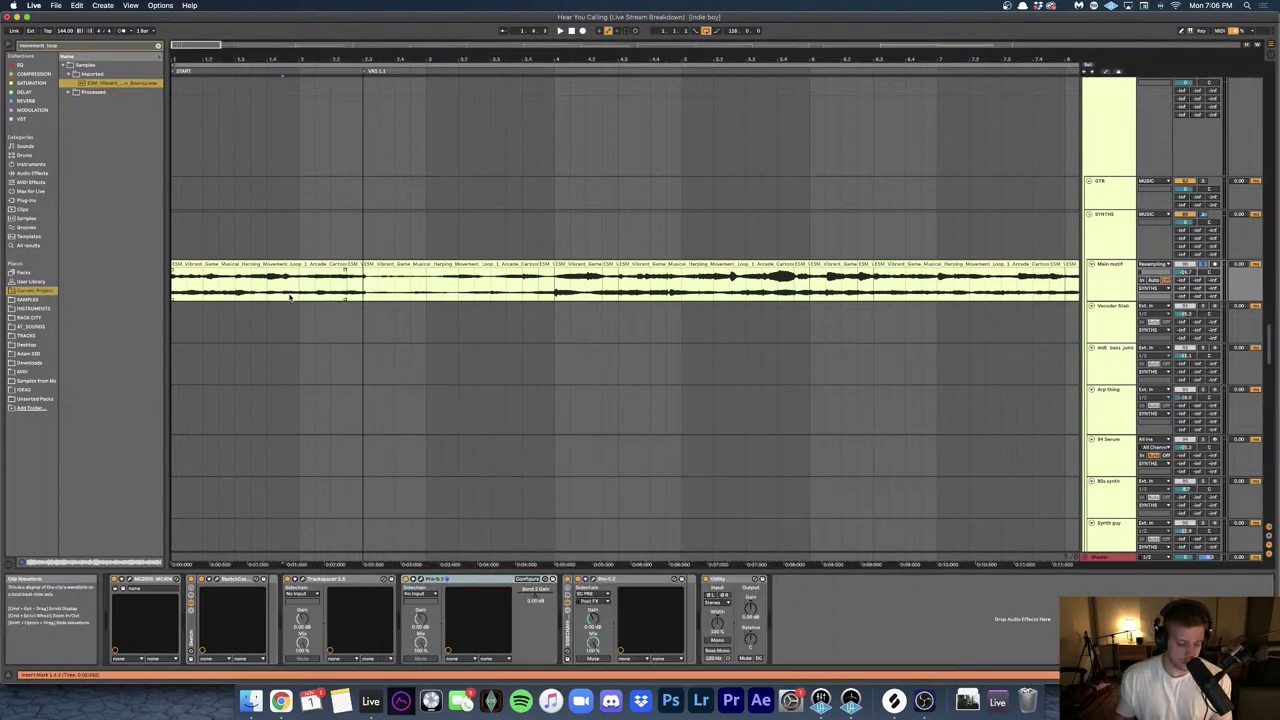
scroll(281, 297, "up", 1)
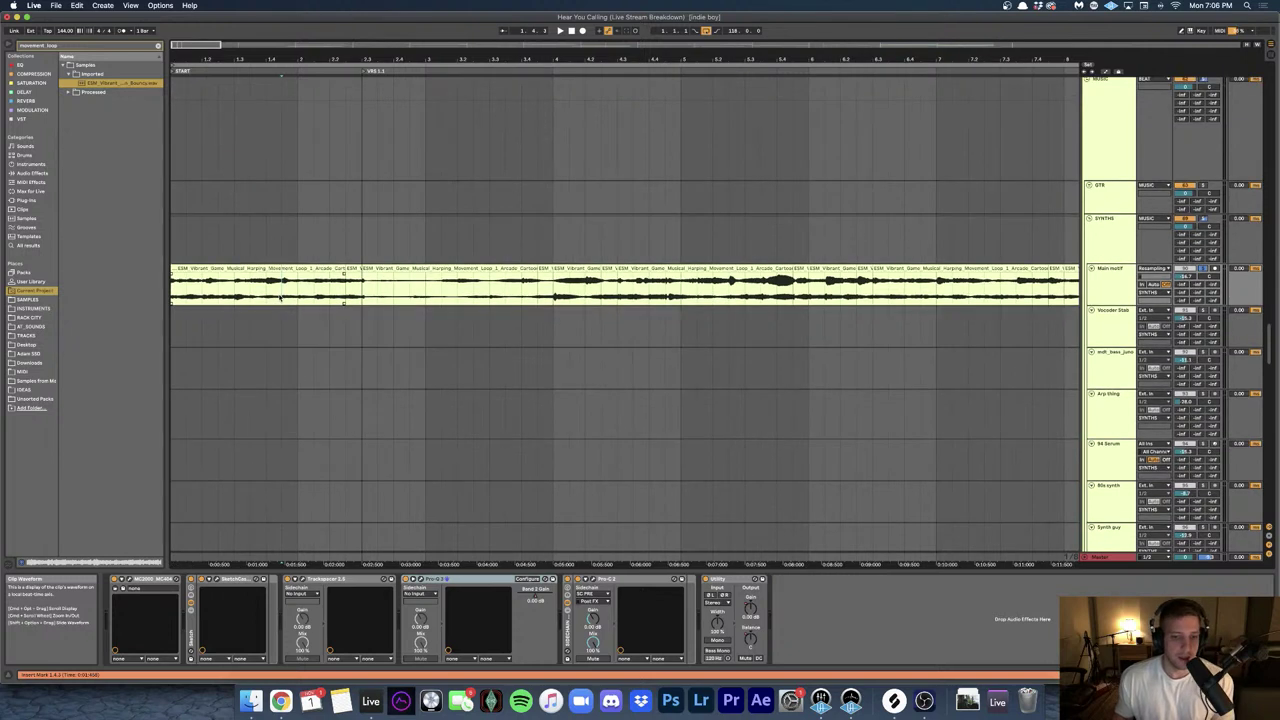
scroll(231, 296, "up", 3)
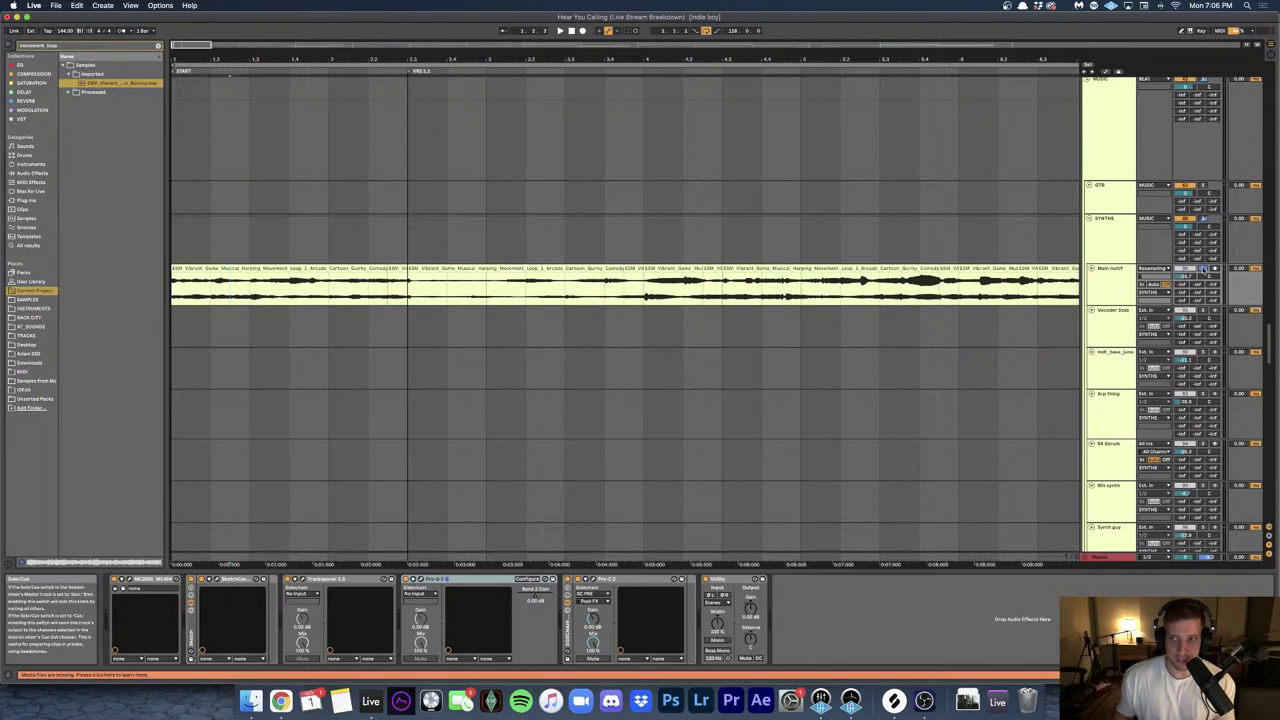
- Turn off solo on the Main motif track and look through the arrangement's tracks to find the BASS group's verse clips
scroll(413, 258, "down", 3)
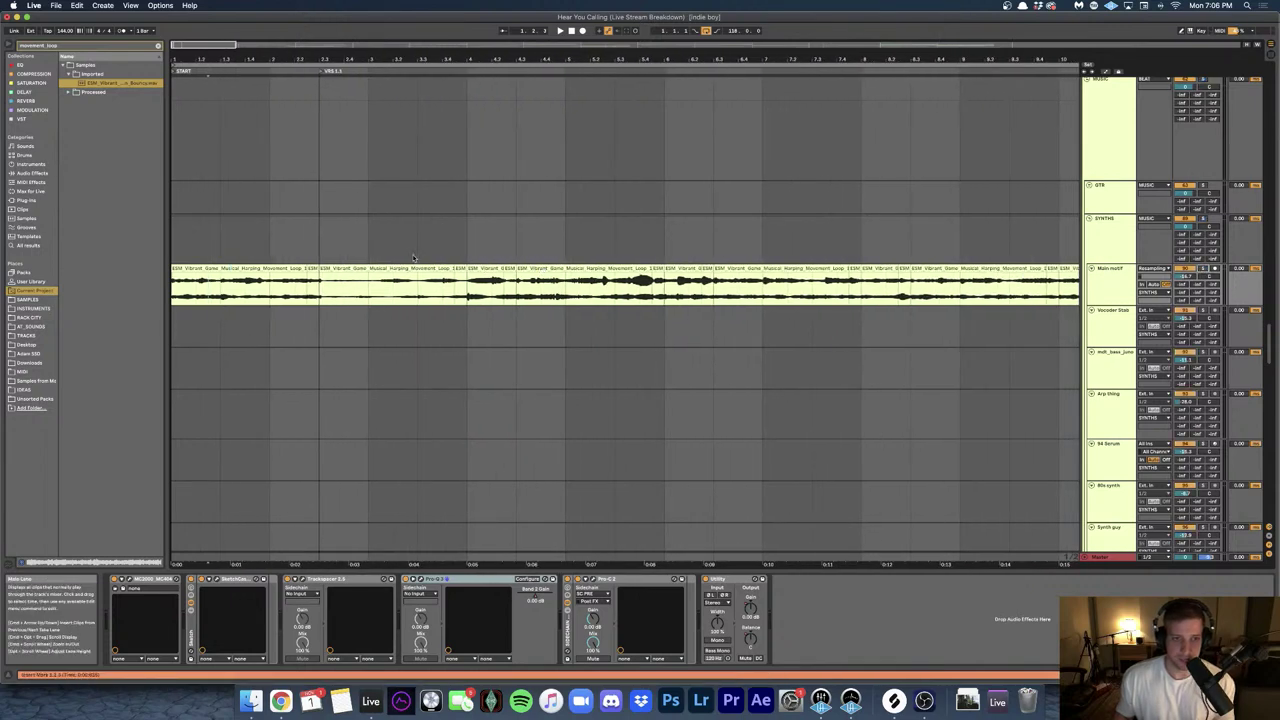
scroll(371, 253, "up", 3)
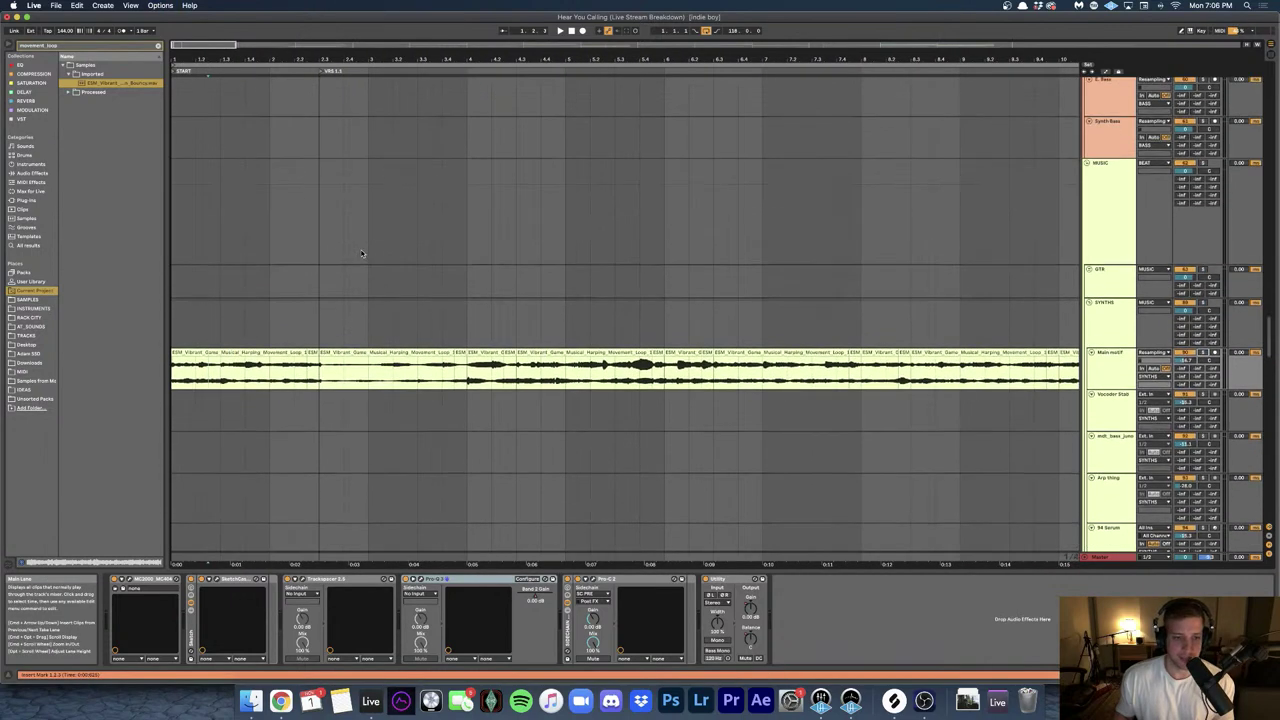
scroll(343, 262, "down", 6)
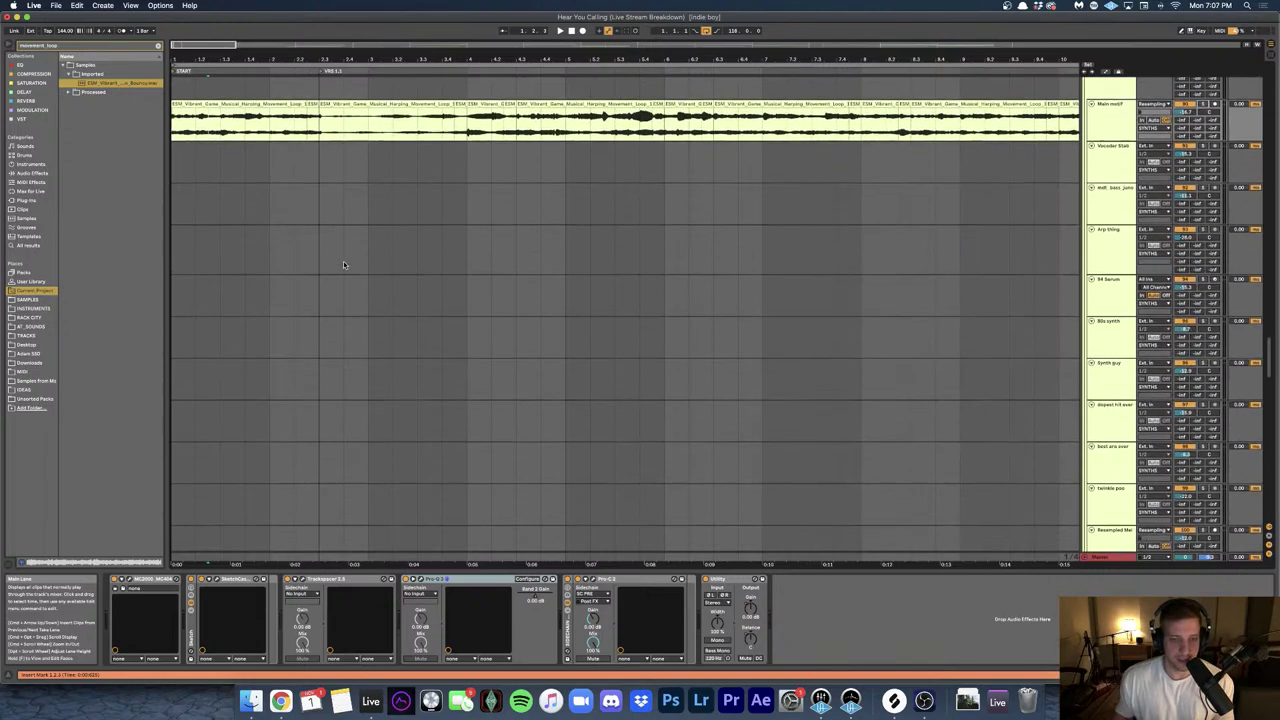
scroll(343, 264, "up", 6)
scroll(343, 264, "down", 5)
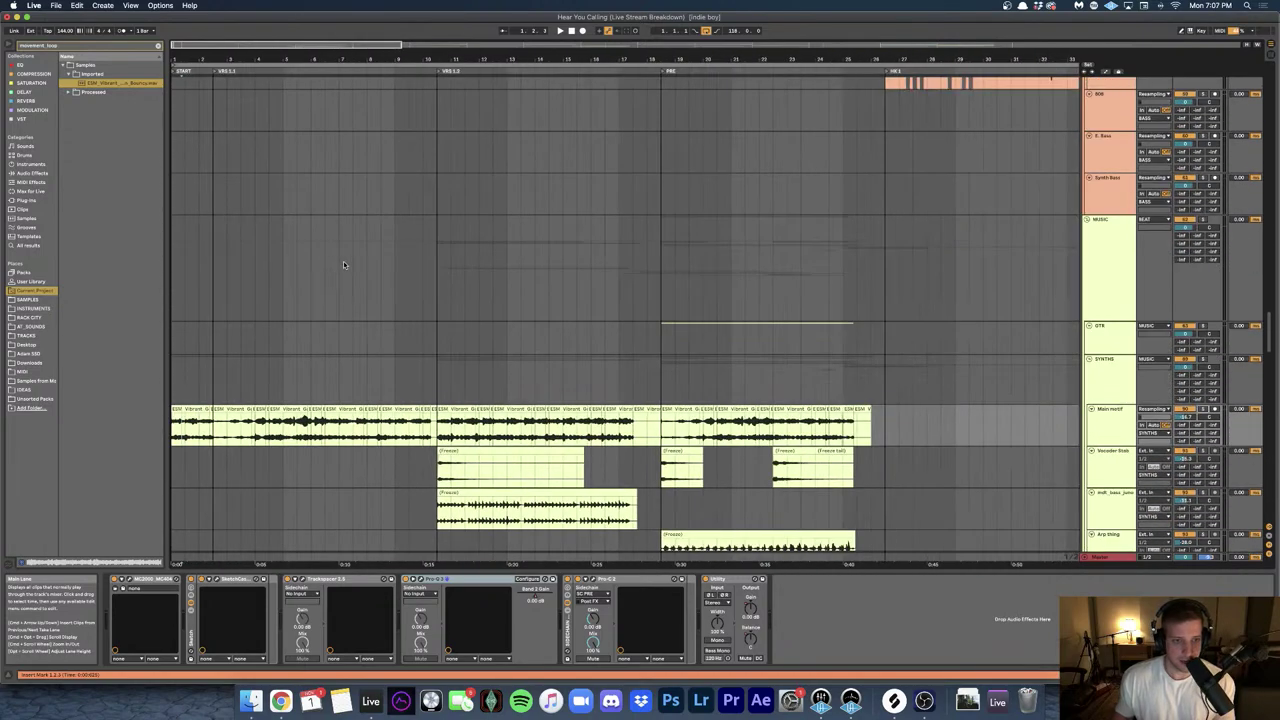
scroll(343, 264, "up", 15)
scroll(307, 262, "down", 8)
scroll(292, 258, "up", 4)
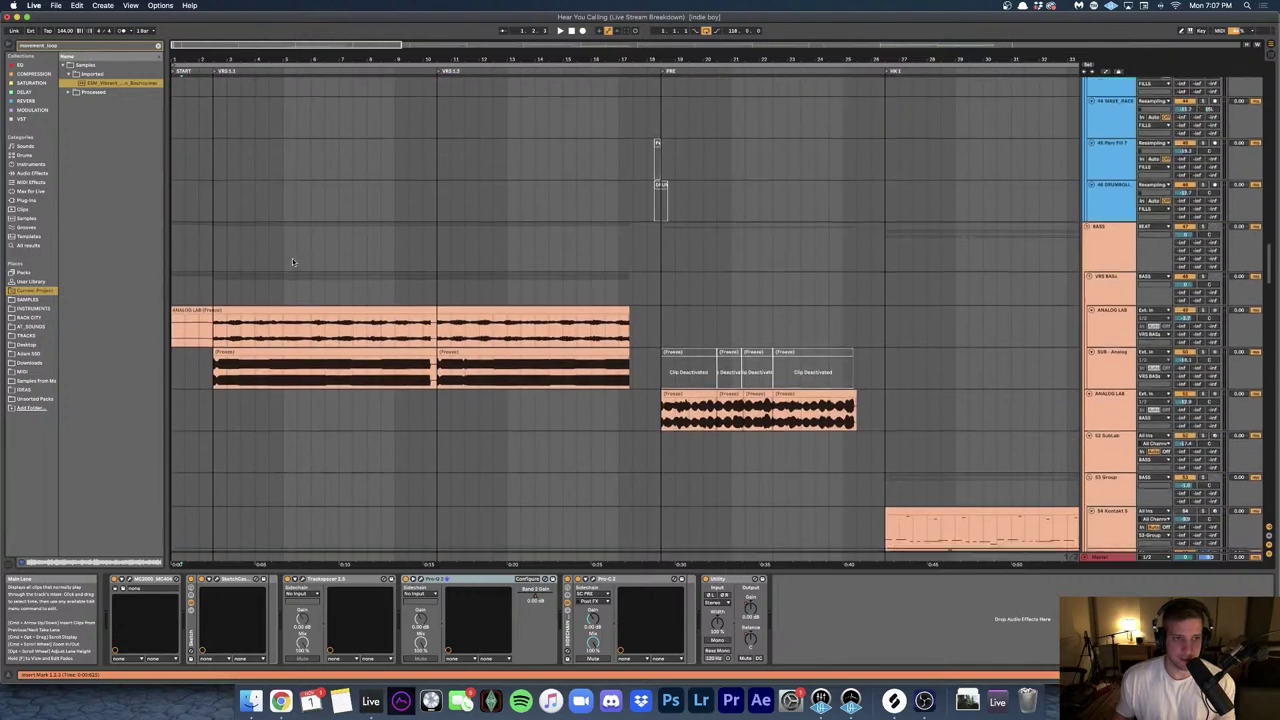
scroll(222, 253, "up", 2)
scroll(222, 254, "up", 2)
- Set the insert marker at the start of the first verse on the verse bass group and play from there
left_click(239, 345)
left_click(239, 313)
key("space")
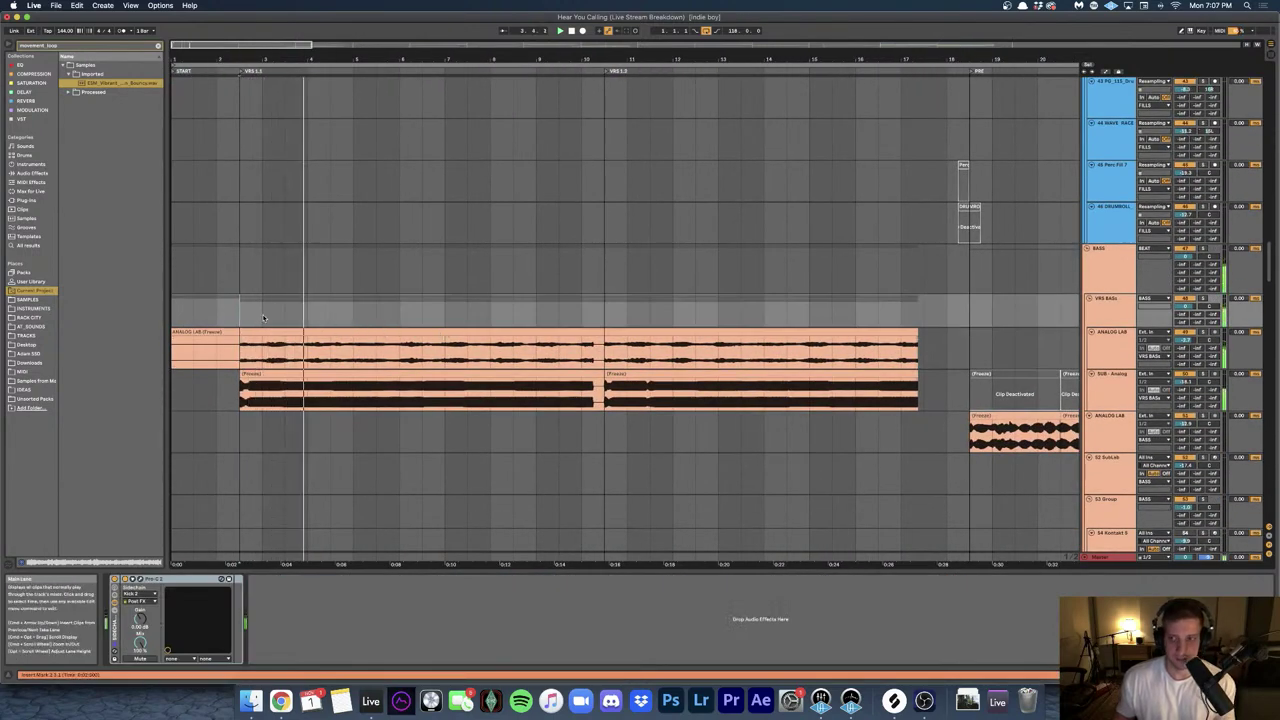
scroll(247, 318, "up", 1)
scroll(247, 318, "up", 2)
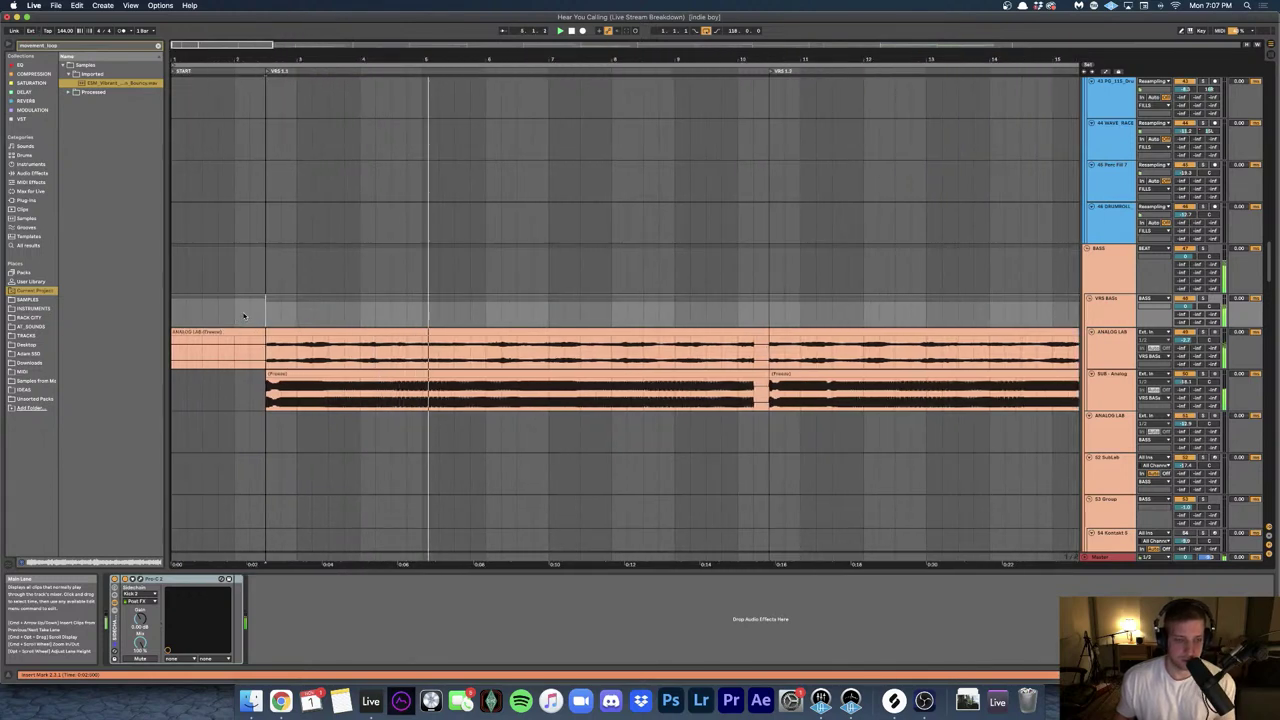
- Stop playback, solo the DRUMS group, and set the insert marker at the start of the first verse
scroll(243, 316, "up", 5)
scroll(243, 316, "up", 5)
scroll(243, 316, "down", 6)
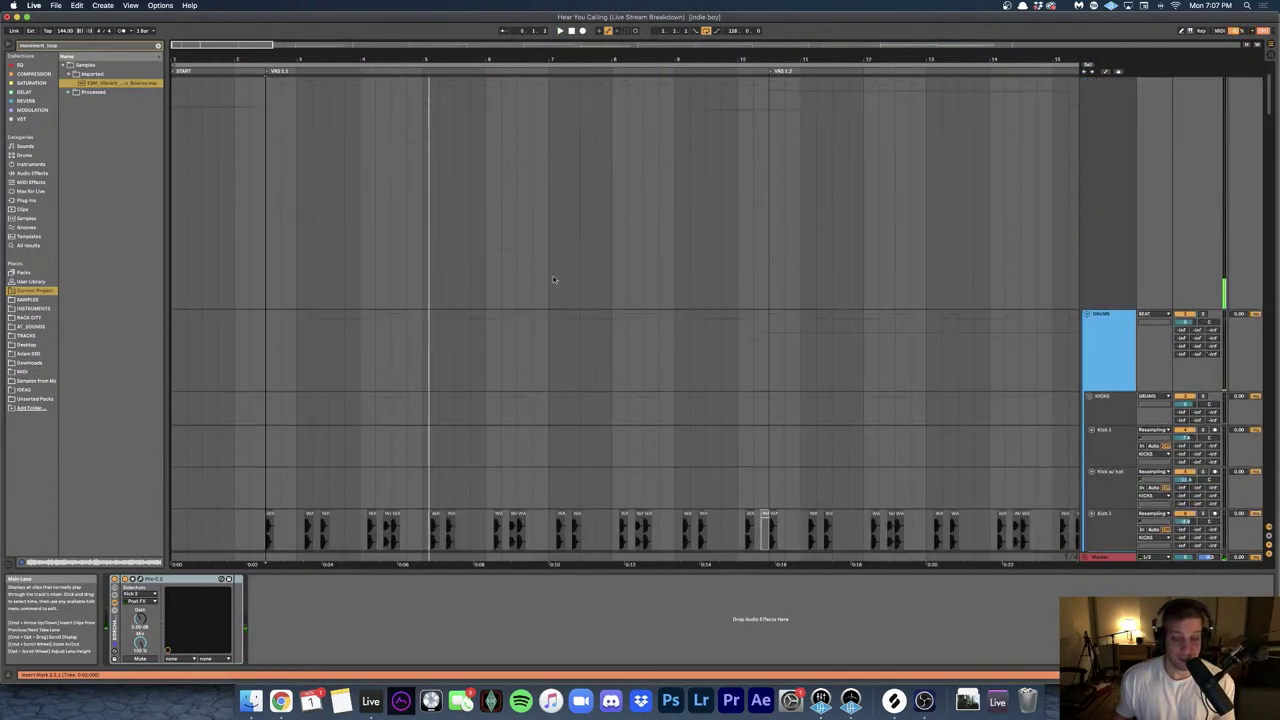
left_click(1125, 133)
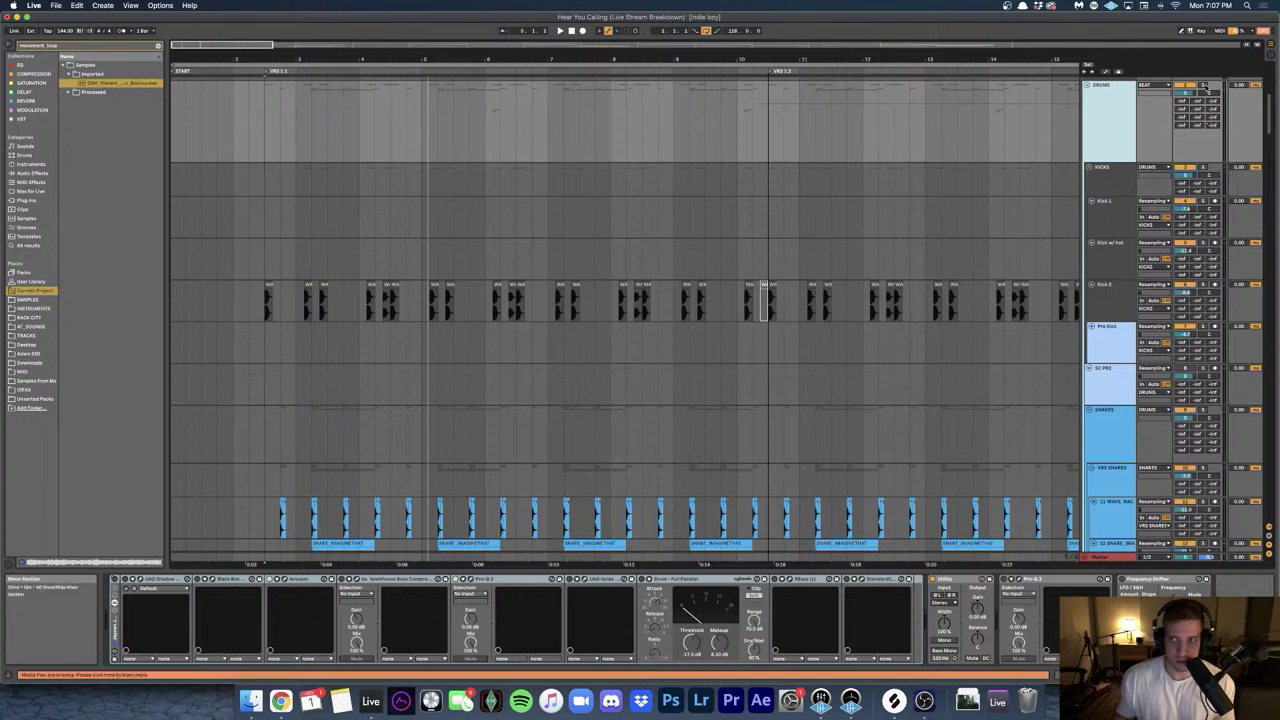
left_click(360, 152)
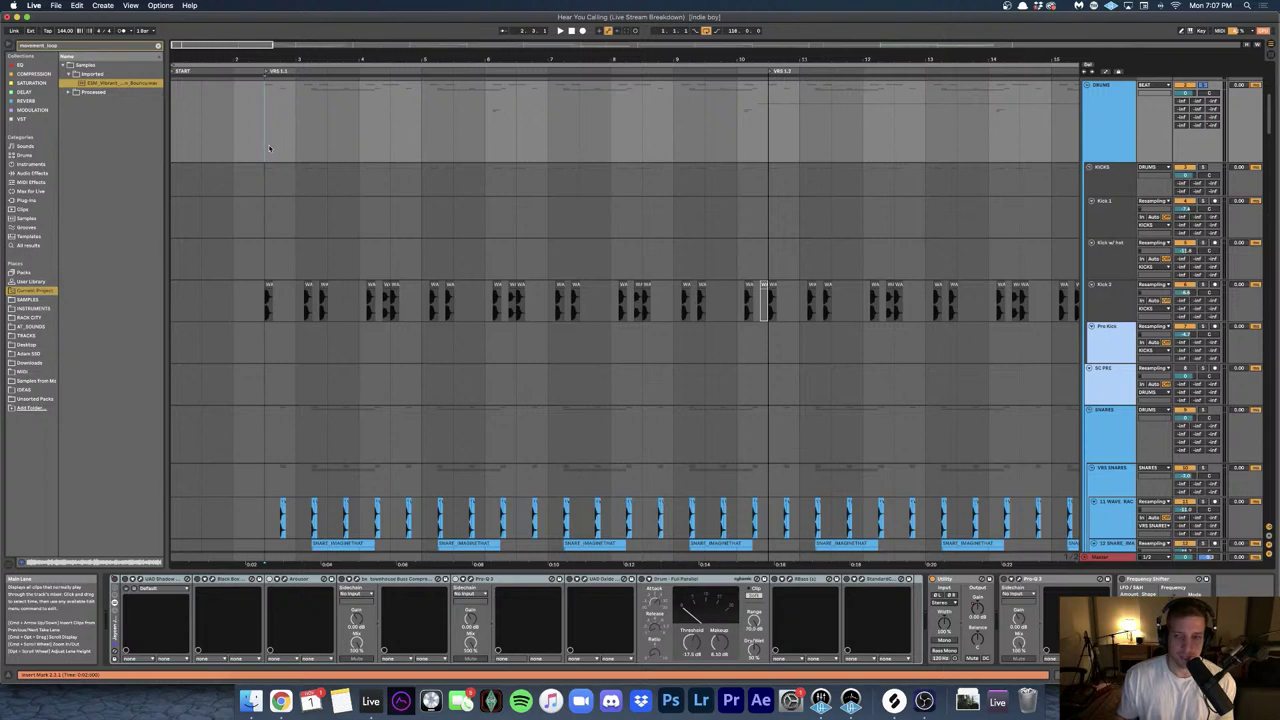
- Solo the Kick 2 track and play from its first WAVE_RACER kick clip in the verse
scroll(300, 243, "down", 5)
scroll(265, 231, "up", 5)
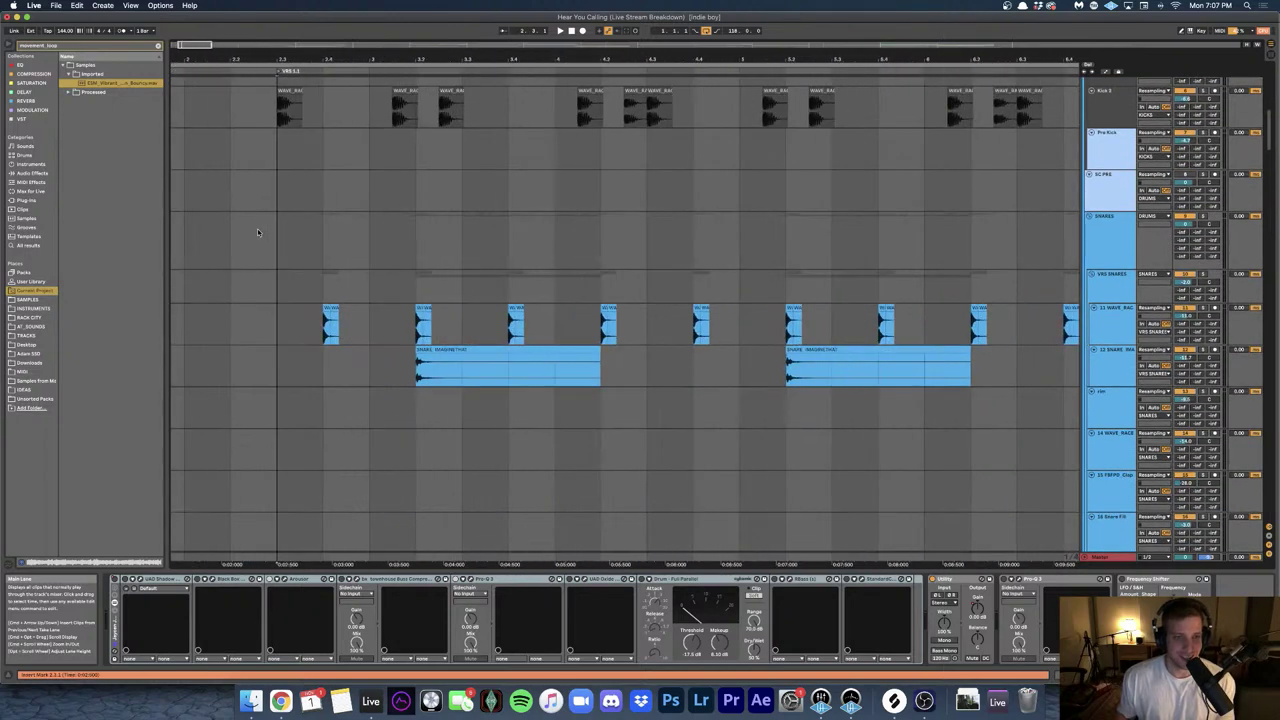
left_click(259, 228)
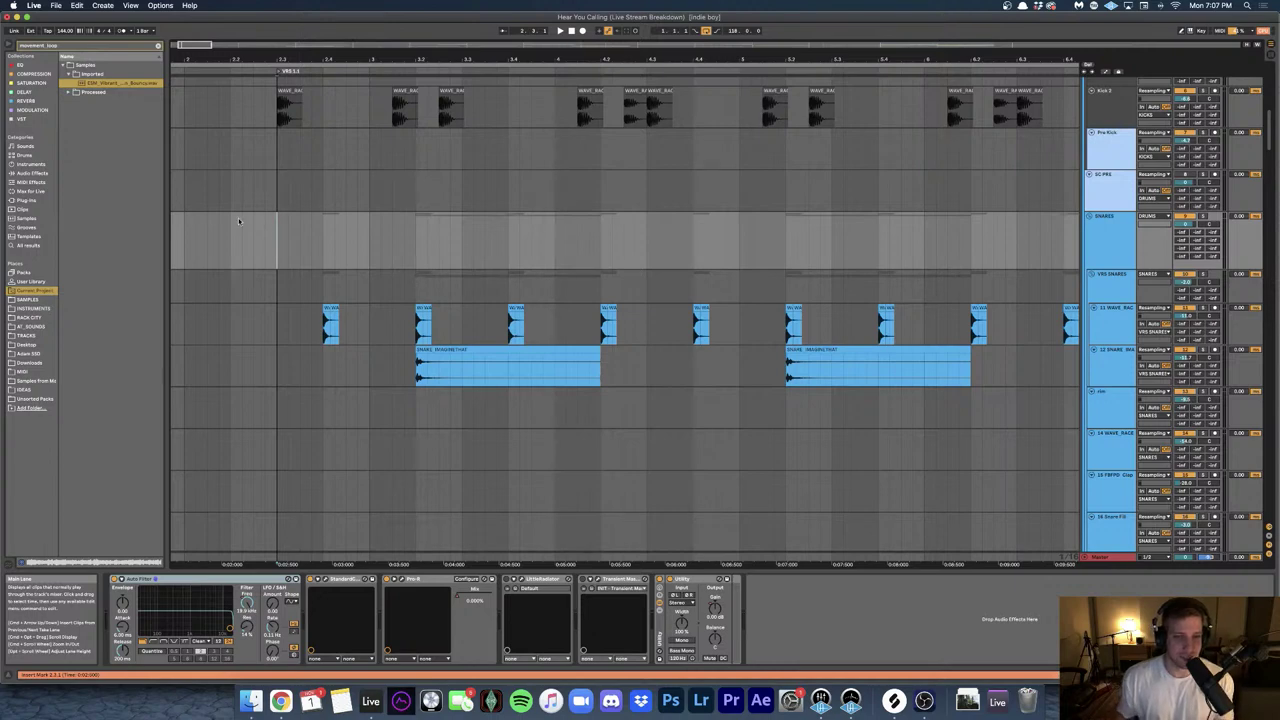
scroll(265, 231, "up", 3)
scroll(280, 230, "up", 3)
left_click(295, 228)
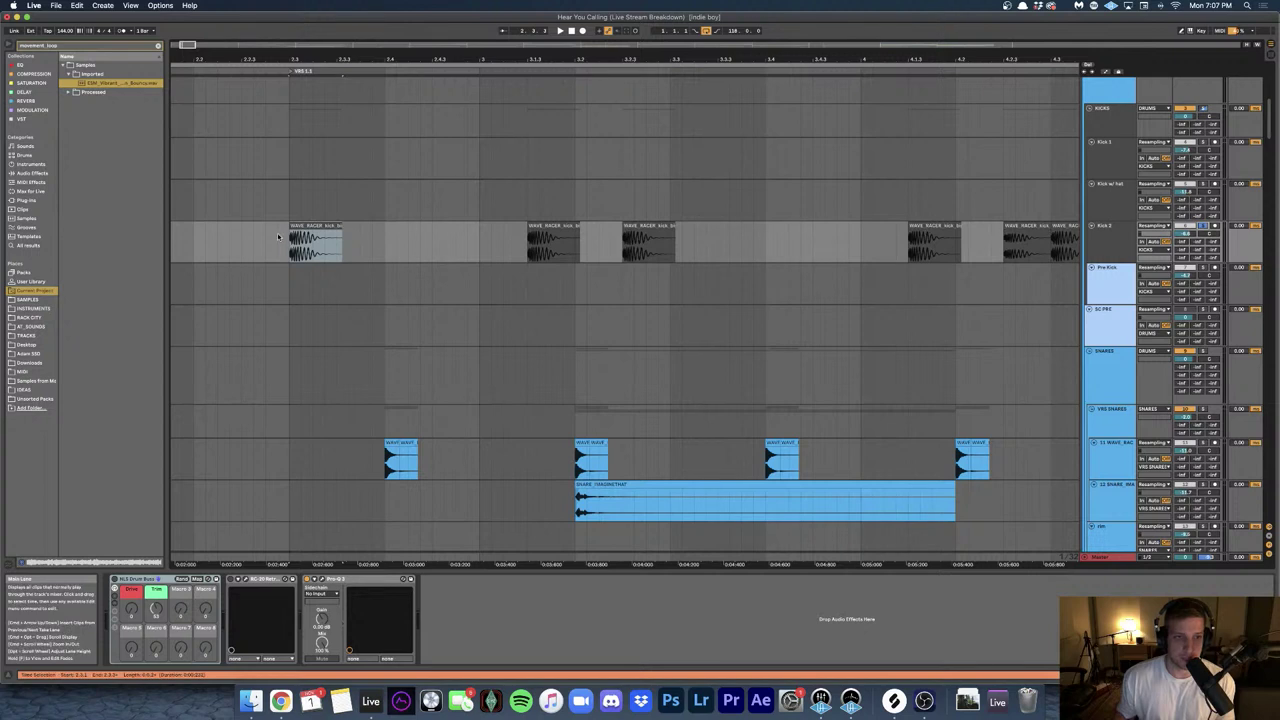
left_click(315, 240)
key("space")
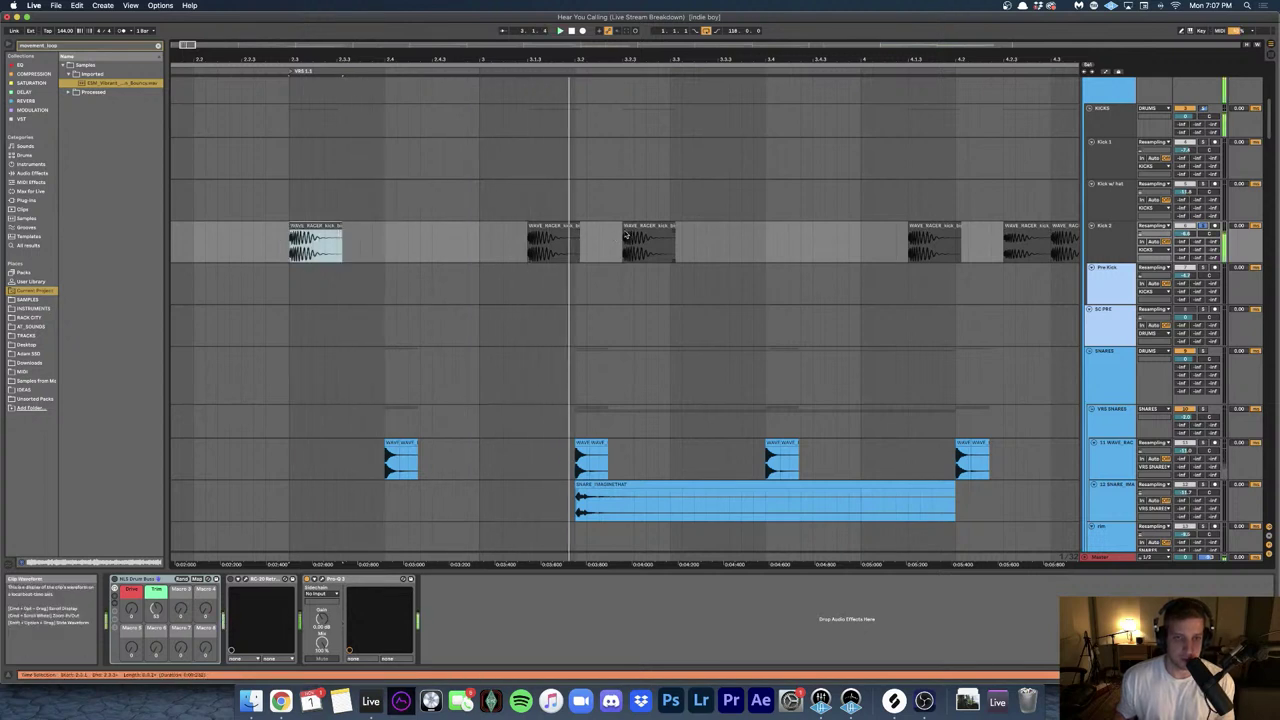
- Select the second WAVE_RACER kick clip on the Kick 2 track and stop playback
scroll(543, 237, "up", 4)
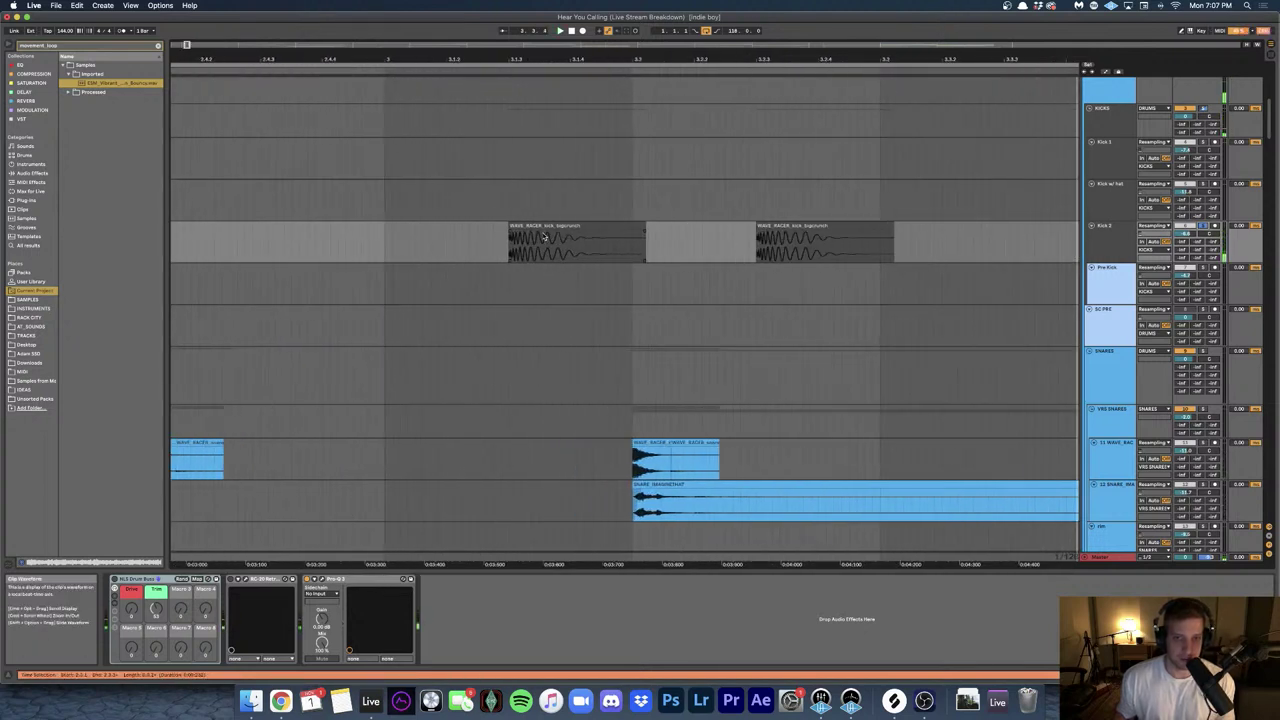
left_click(543, 226)
scroll(495, 242, "down", 2)
scroll(499, 242, "left", 2)
scroll(498, 241, "left", 2)
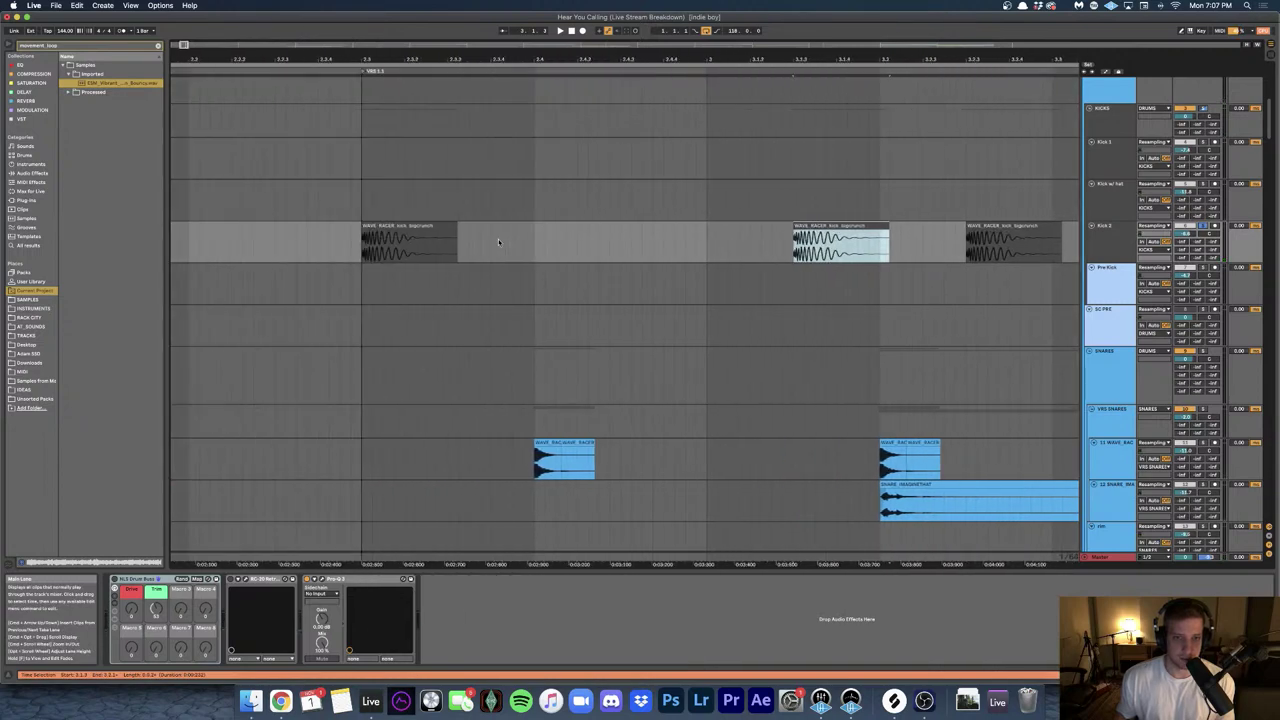
- Solo the WAVE_RACER snare track in the verse snares group and audition it from its first clip
scroll(498, 241, "down", 2)
scroll(498, 318, "down", 2)
left_click(497, 318)
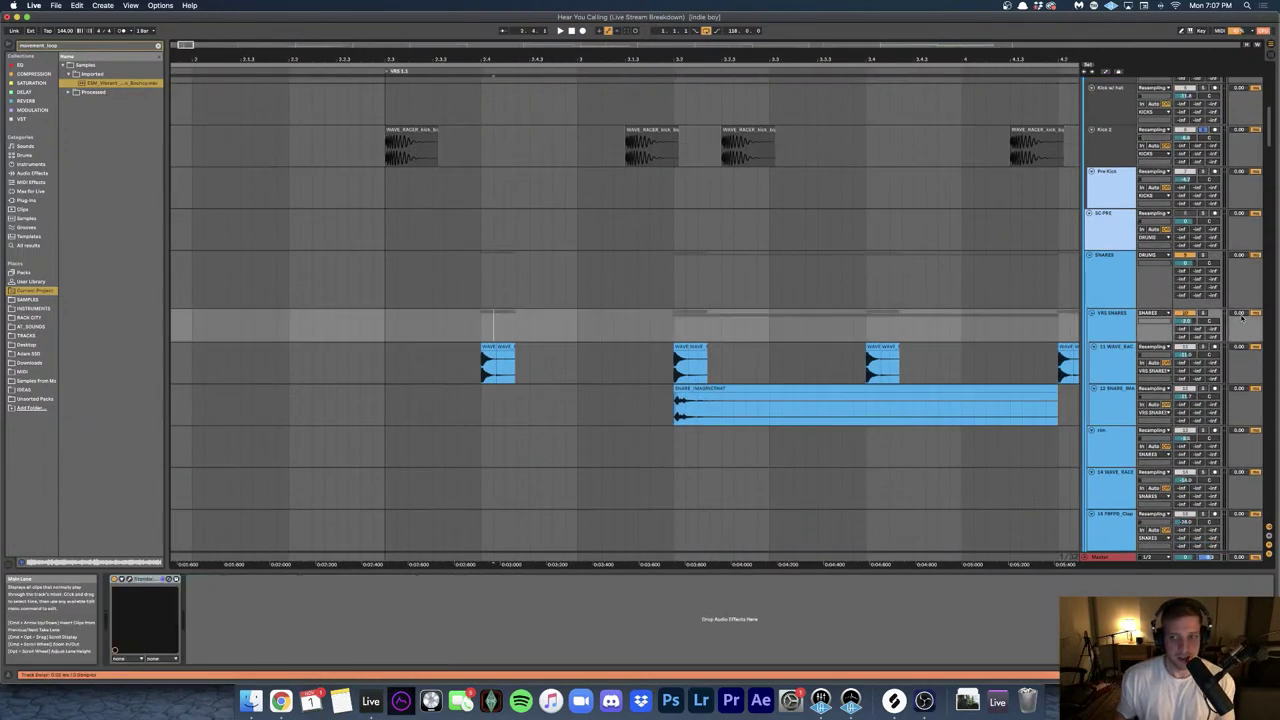
scroll(1205, 263, "down", 3)
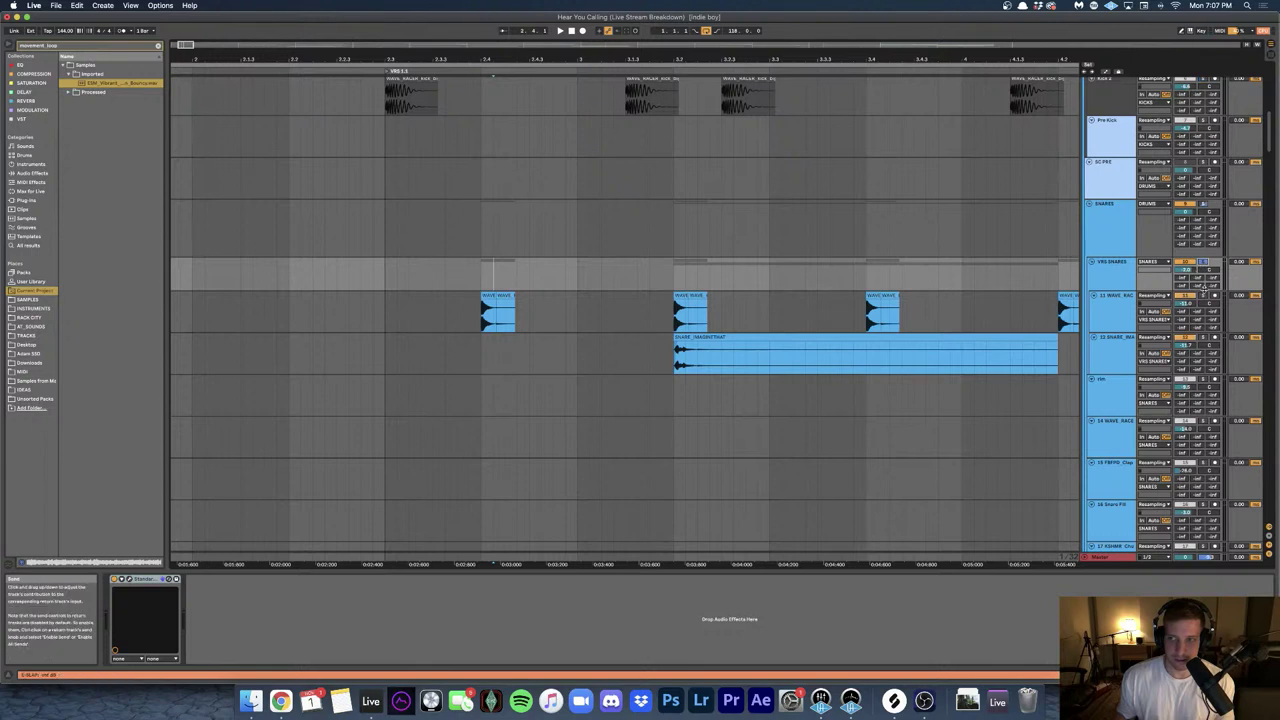
left_click(490, 293)
scroll(490, 293, "down", 3)
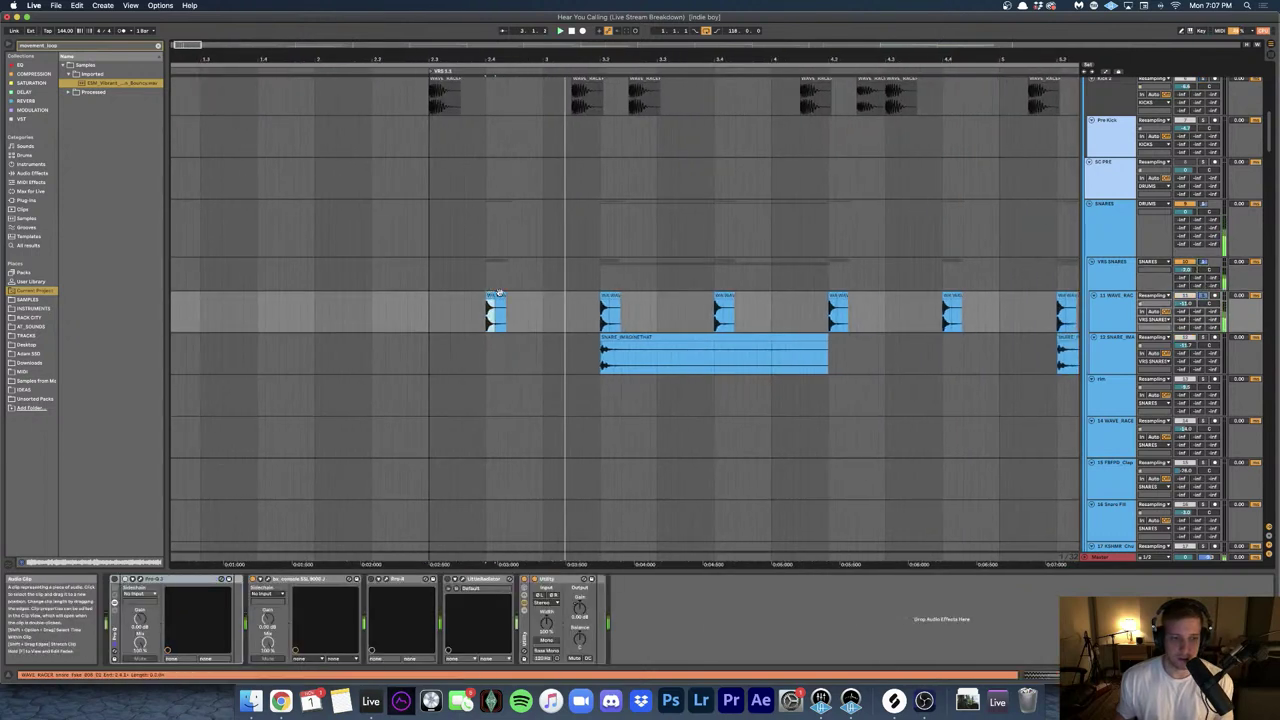
scroll(551, 300, "right", 3)
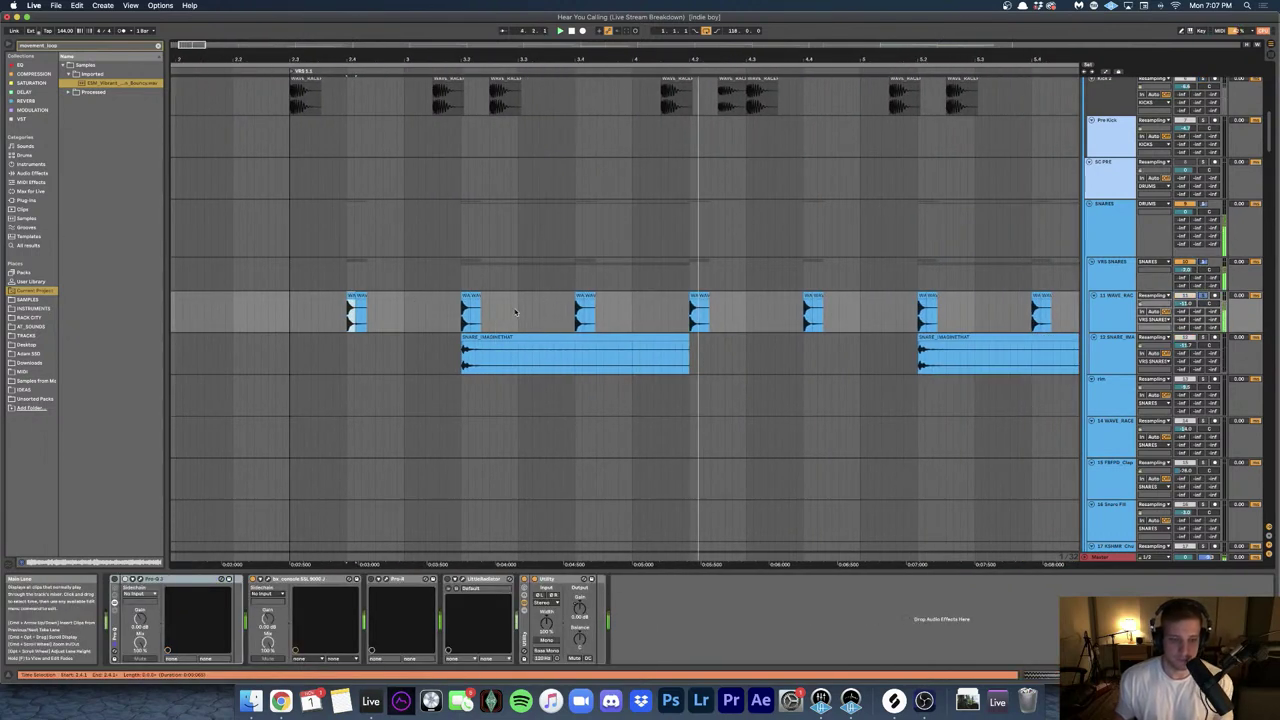
key("space")
- Select the first SNARE_IMAGINETHAT clip, solo its track, and play it
left_click(473, 340)
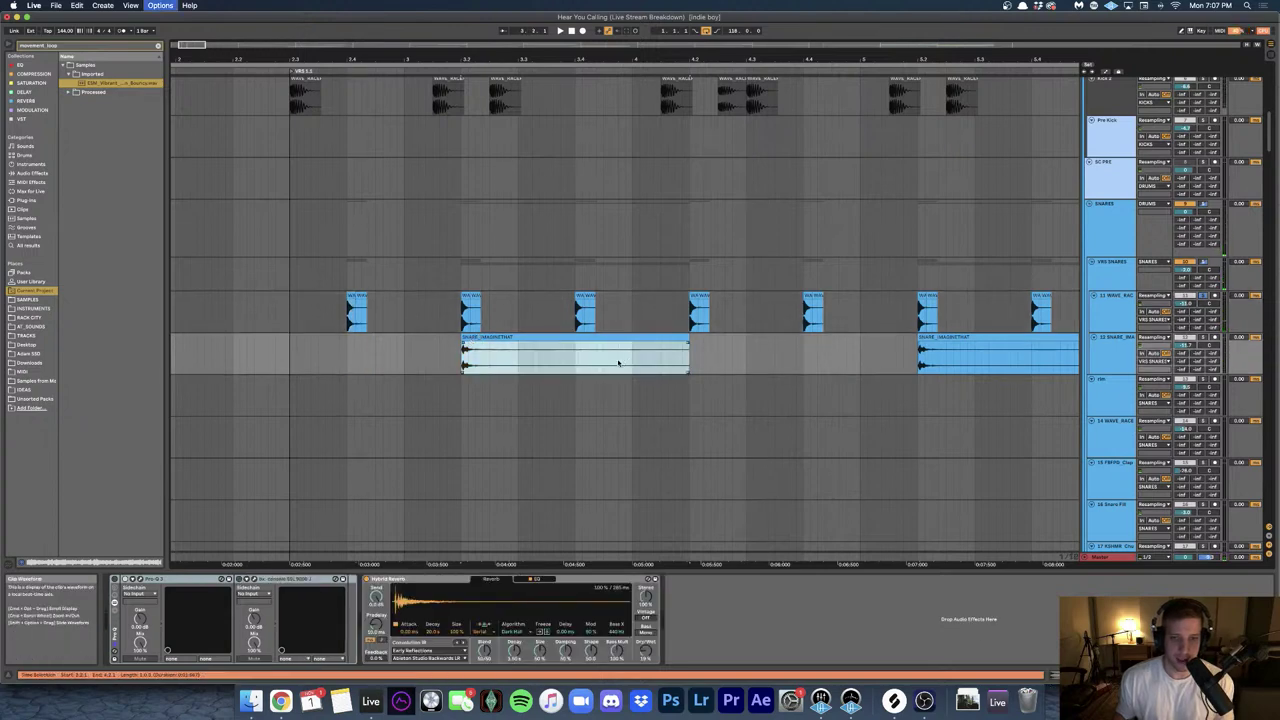
scroll(617, 363, "down", 6)
scroll(413, 370, "up", 3)
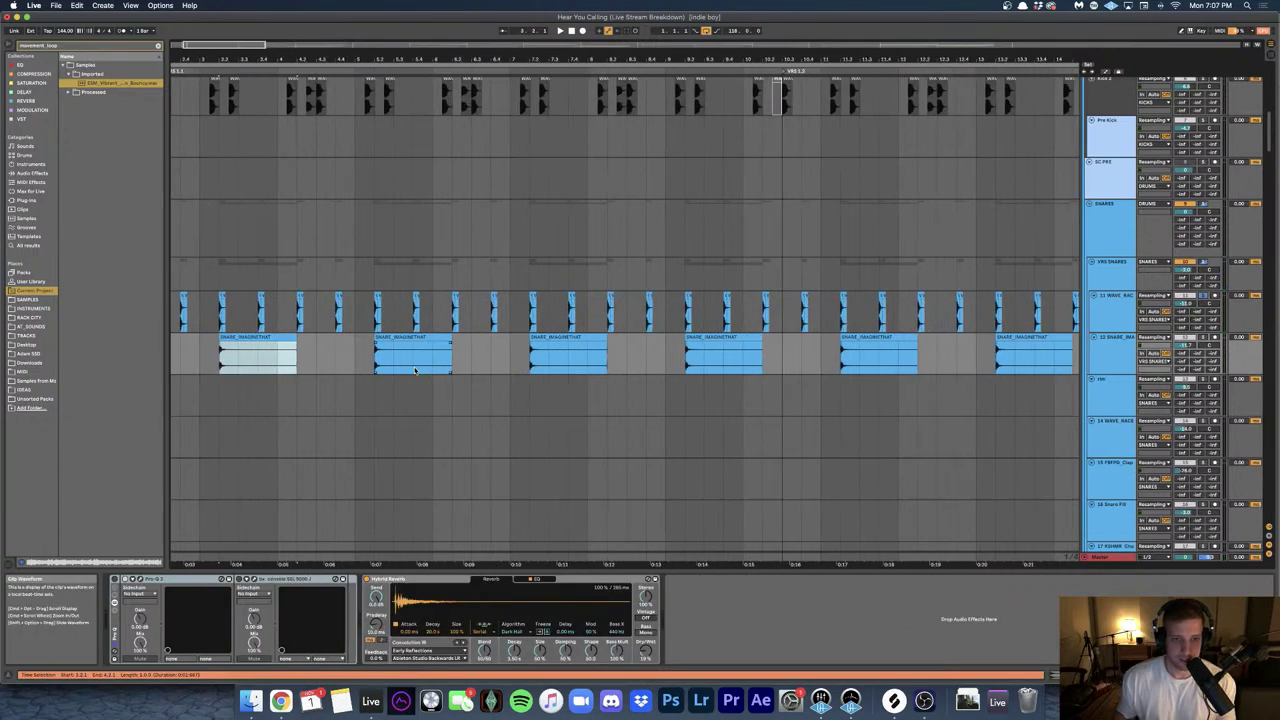
scroll(414, 370, "left", 3)
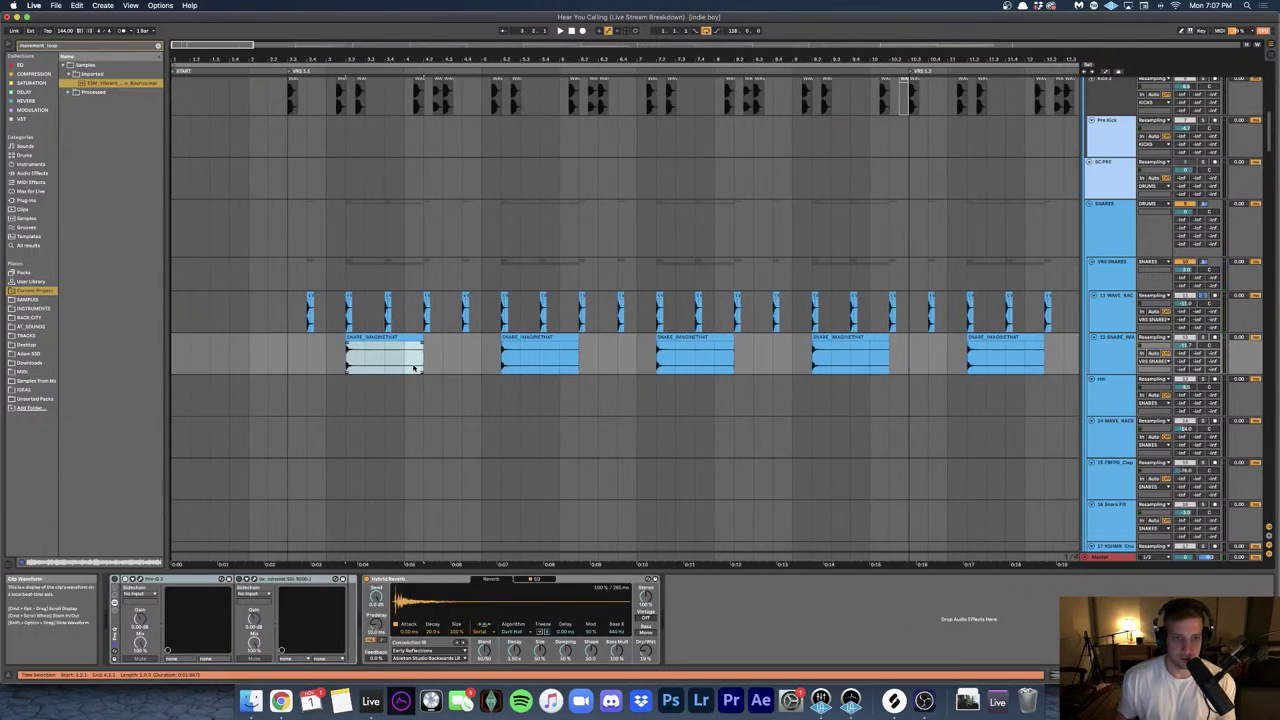
left_click(1207, 337)
key("space")
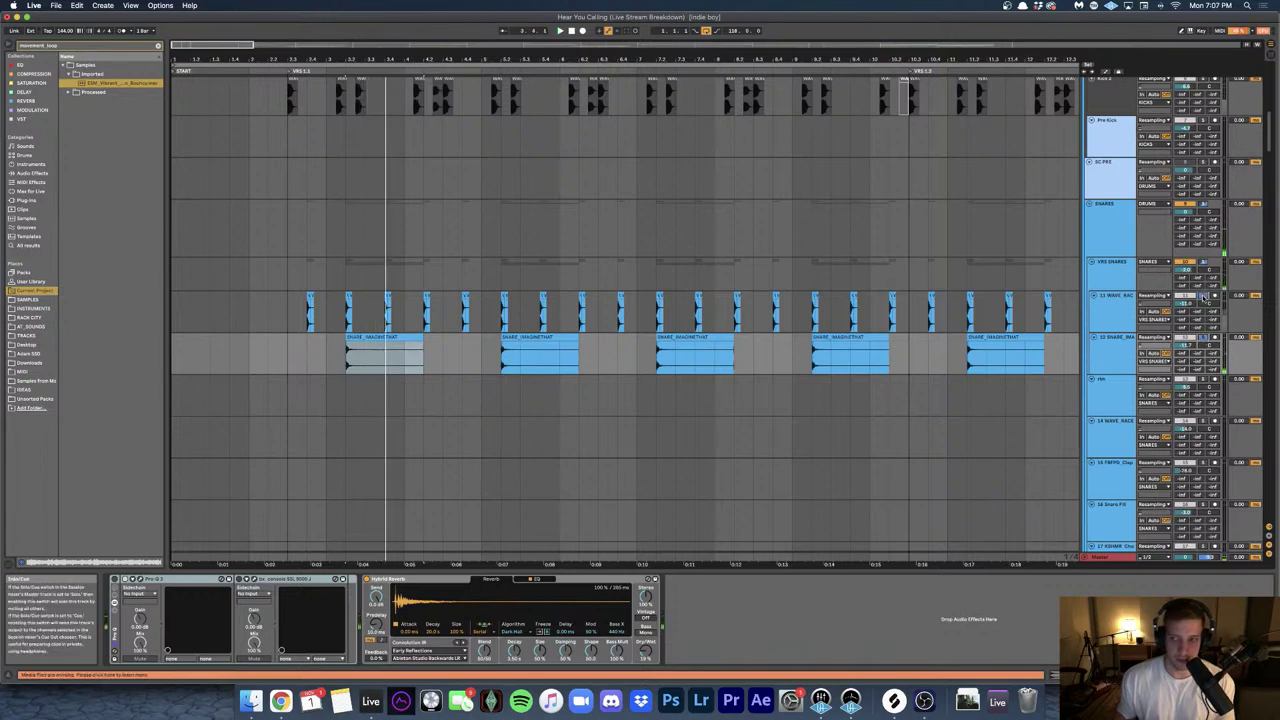
- Locate the Clank track in the CRUSH EM percussion group and play the arrangement from just before its active verse clip
scroll(983, 303, "down", 5)
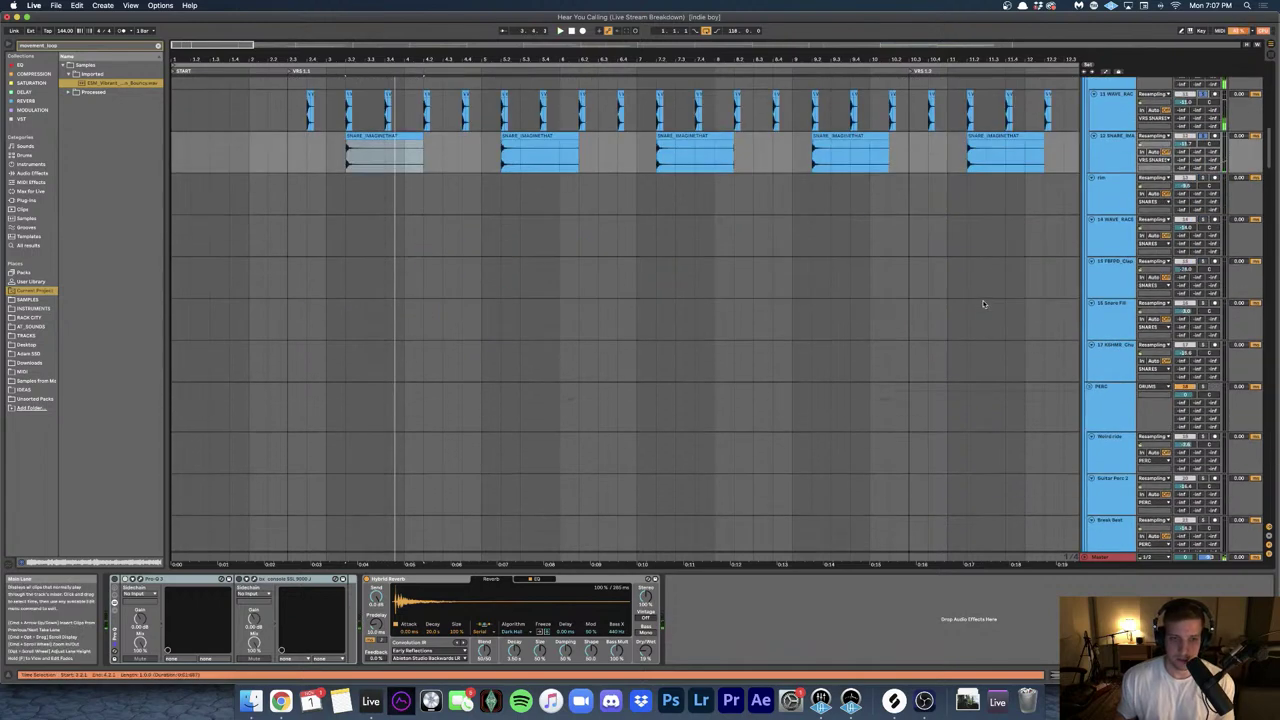
scroll(811, 218, "down", 10)
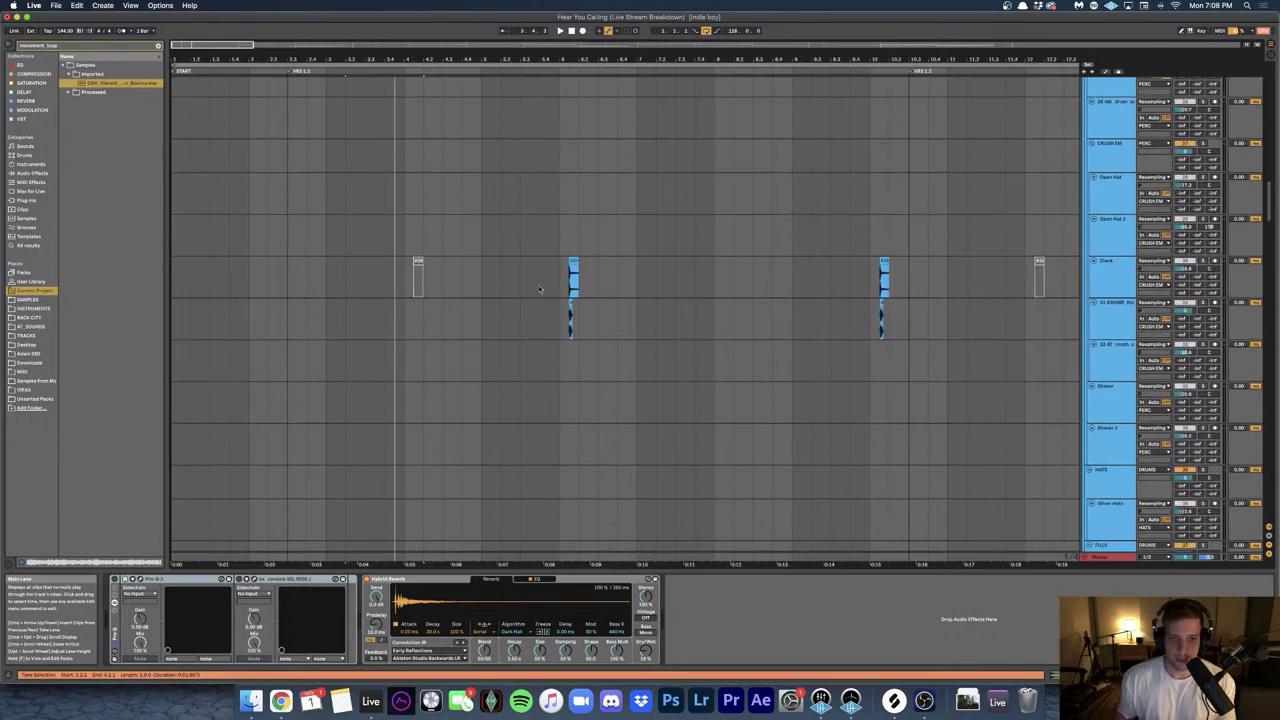
left_click(540, 288)
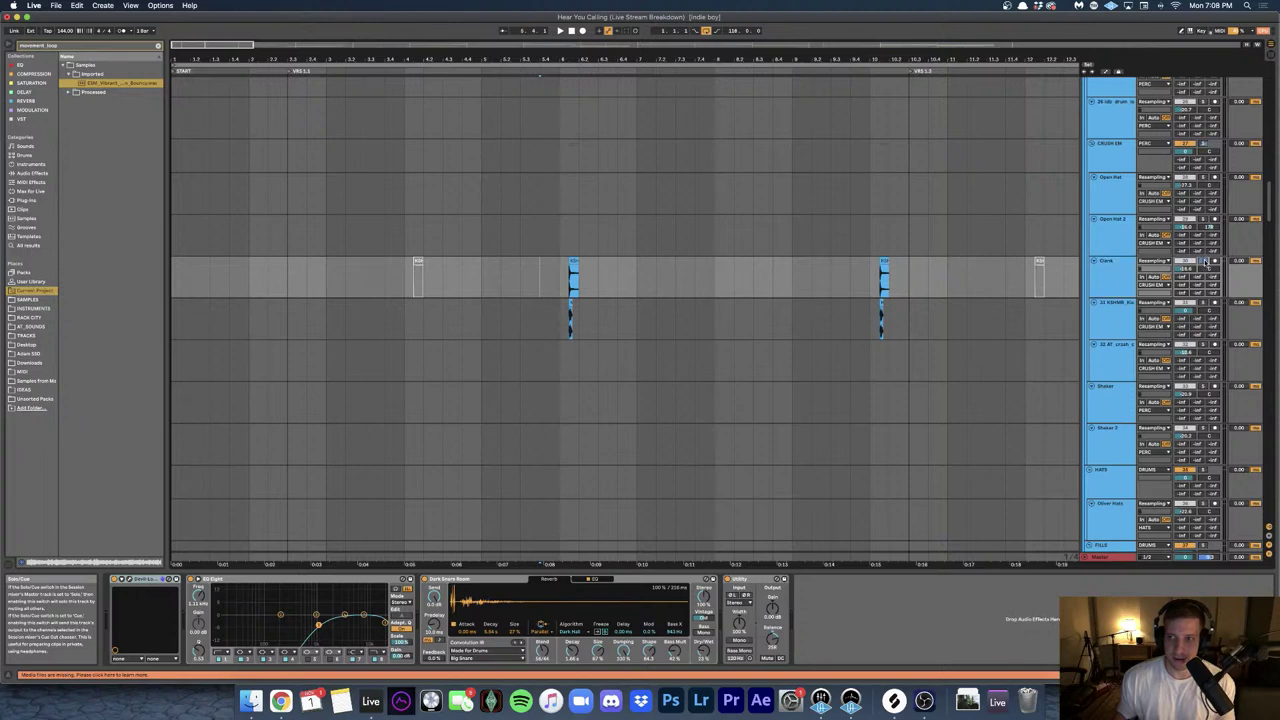
scroll(1128, 262, "up", 8)
scroll(1127, 262, "up", 10)
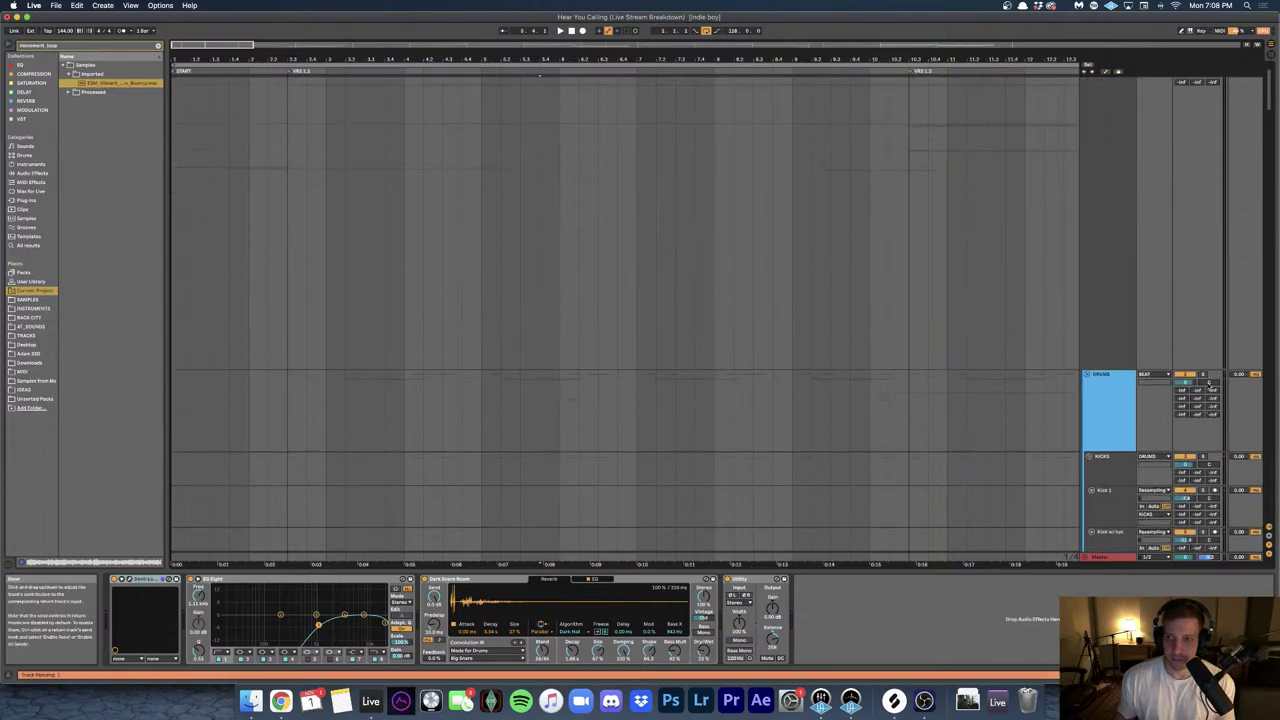
scroll(818, 305, "down", 15)
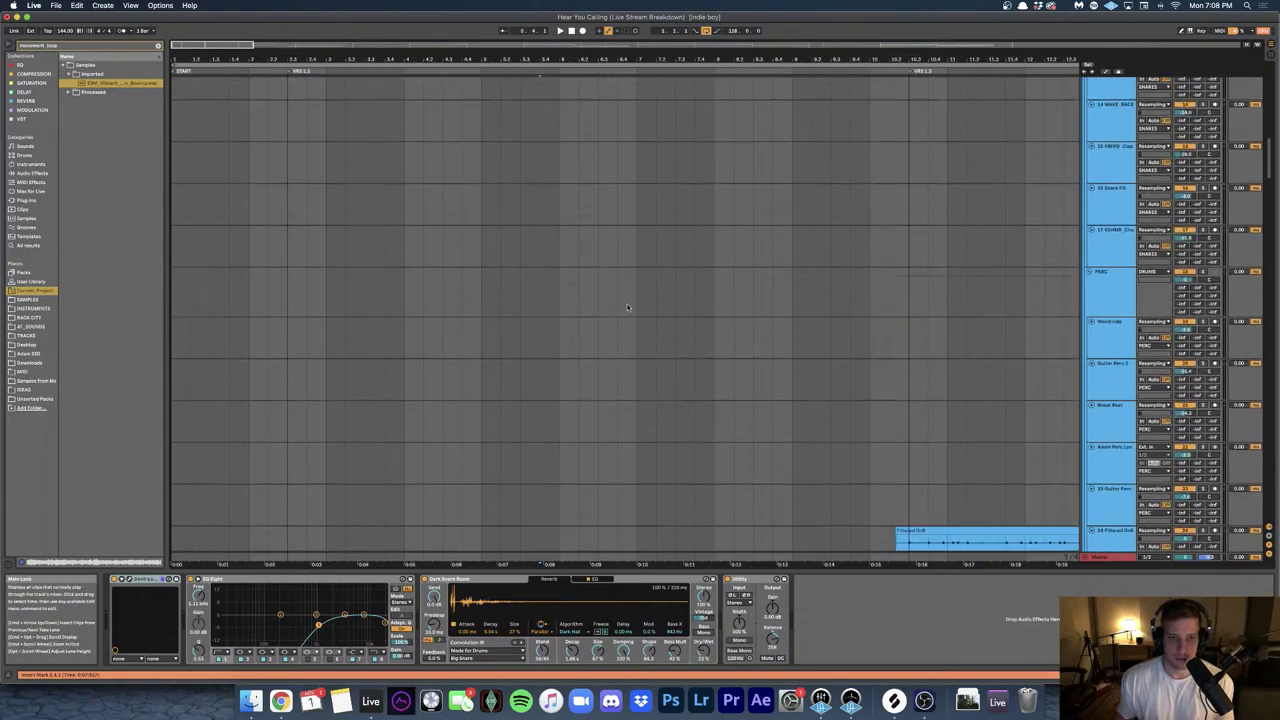
key("Left")
key("space")
scroll(614, 340, "up", 3)
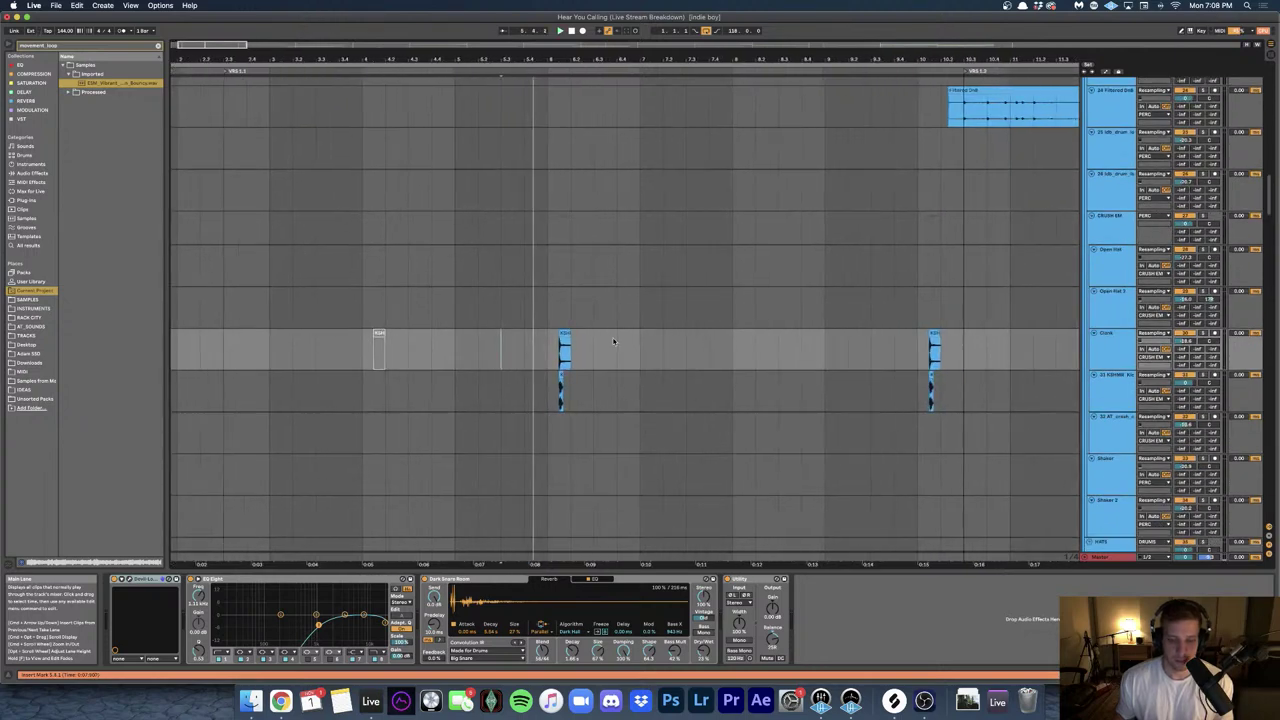
key("space")
- Select the KSHMR Orchestra Clank 04 clip on the Clank track and examine its waveform up close
key("super+1")
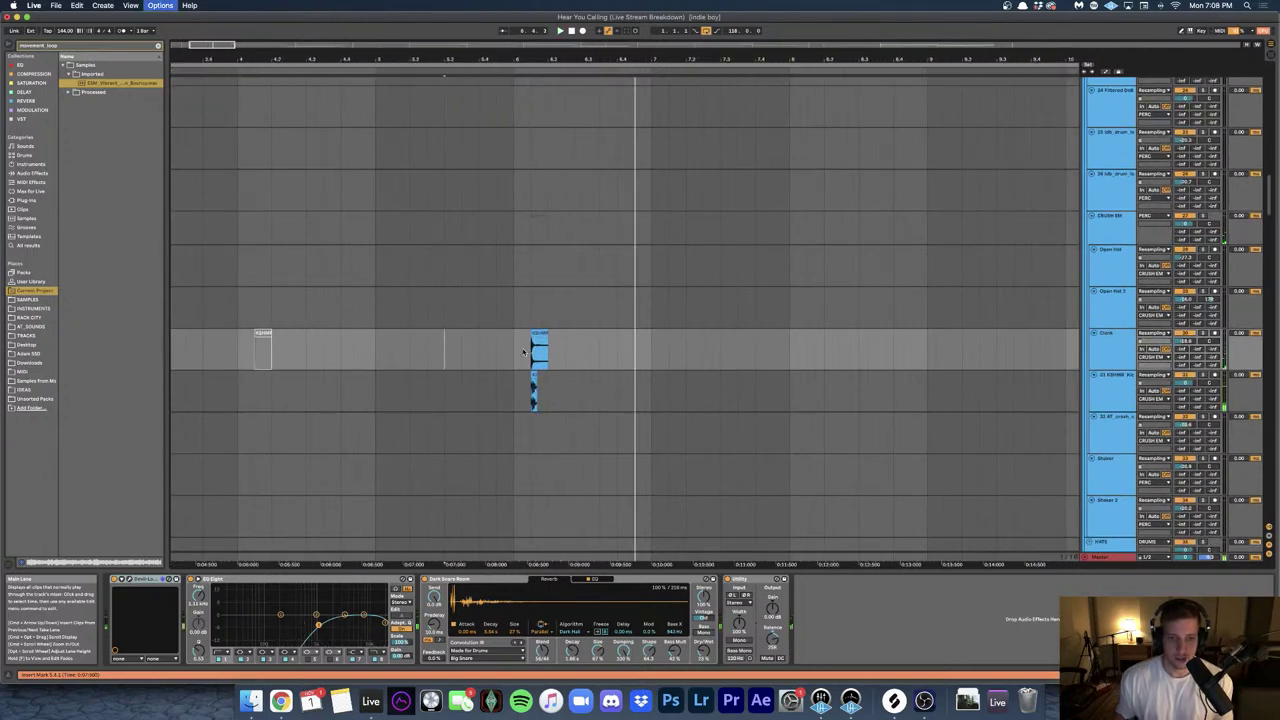
scroll(523, 351, "up", 4)
left_click(469, 358)
key("super+1")
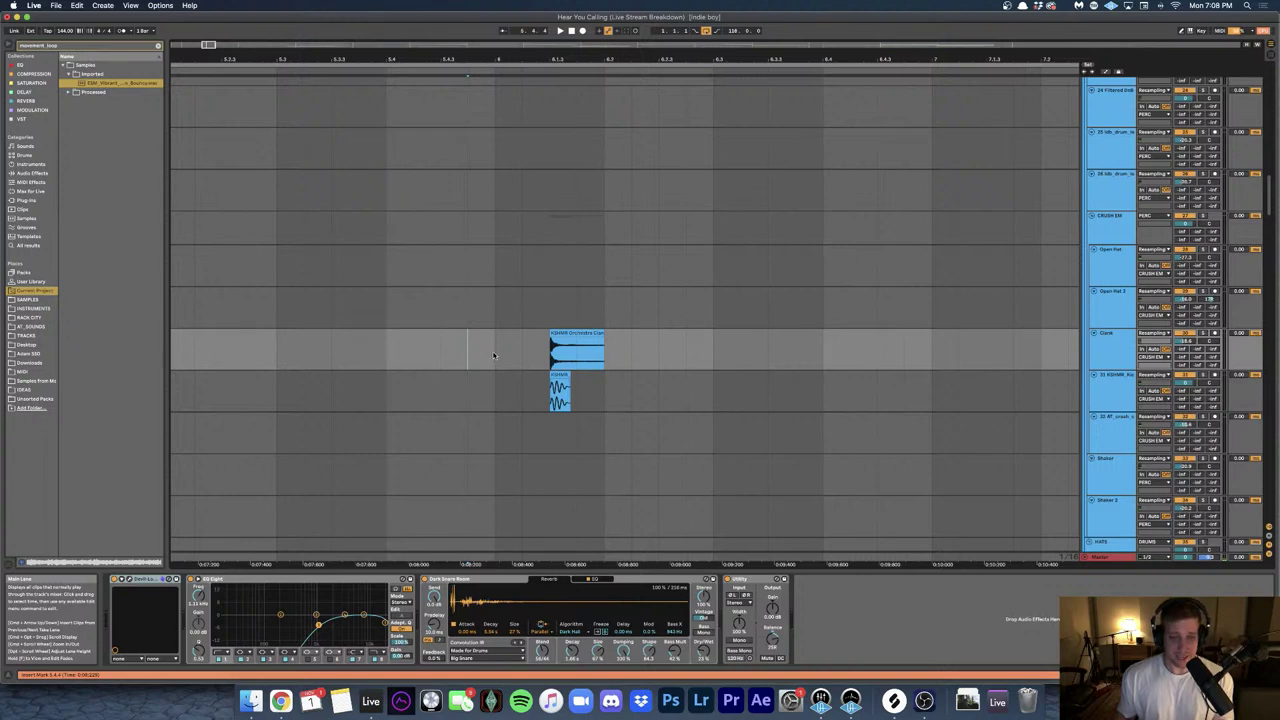
left_click(588, 332)
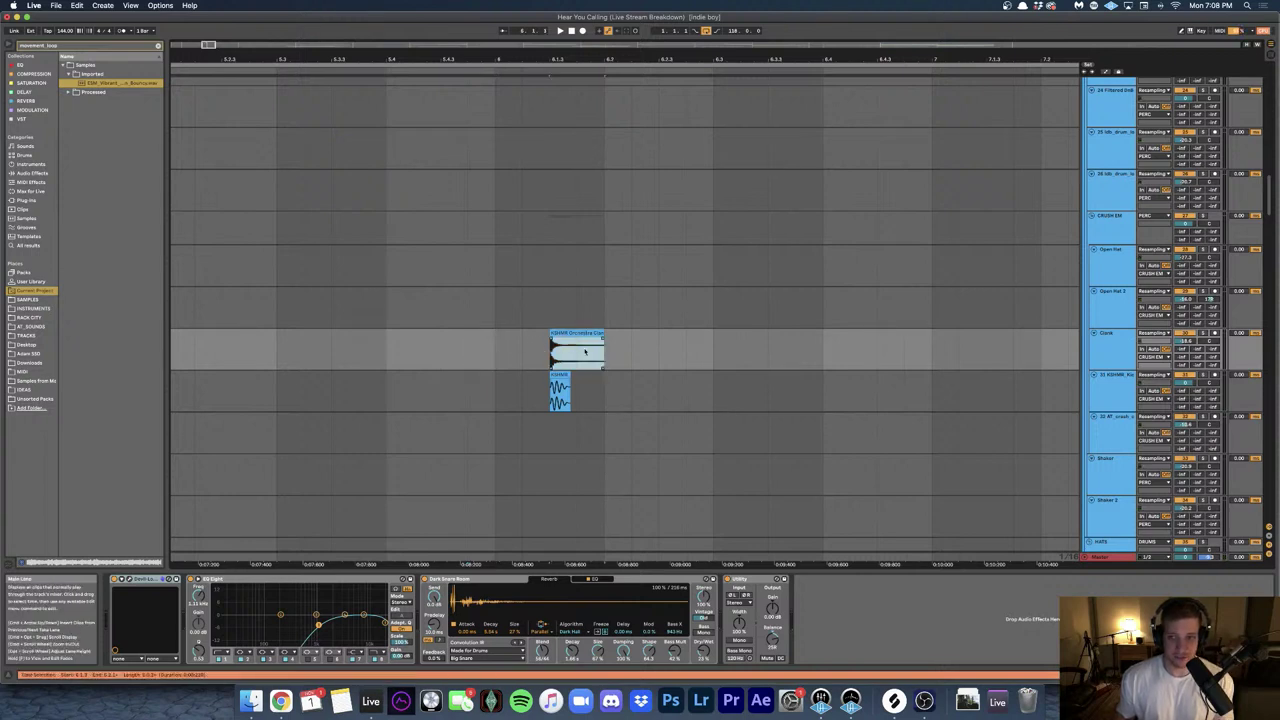
key("plus")
key("plus")
key("plus")
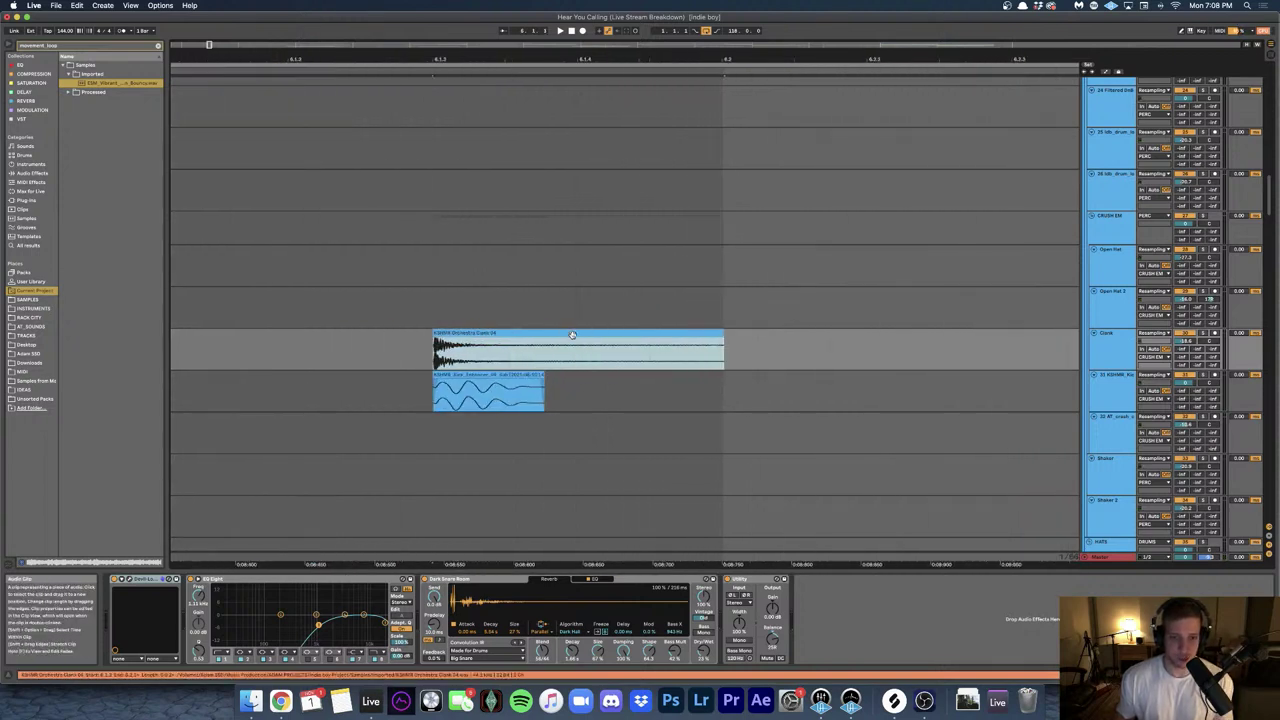
- Play from bar 6 to audition the Clank hit and solo its track
key("minus")
key("minus")
key("minus")
left_click(476, 350)
key("space")
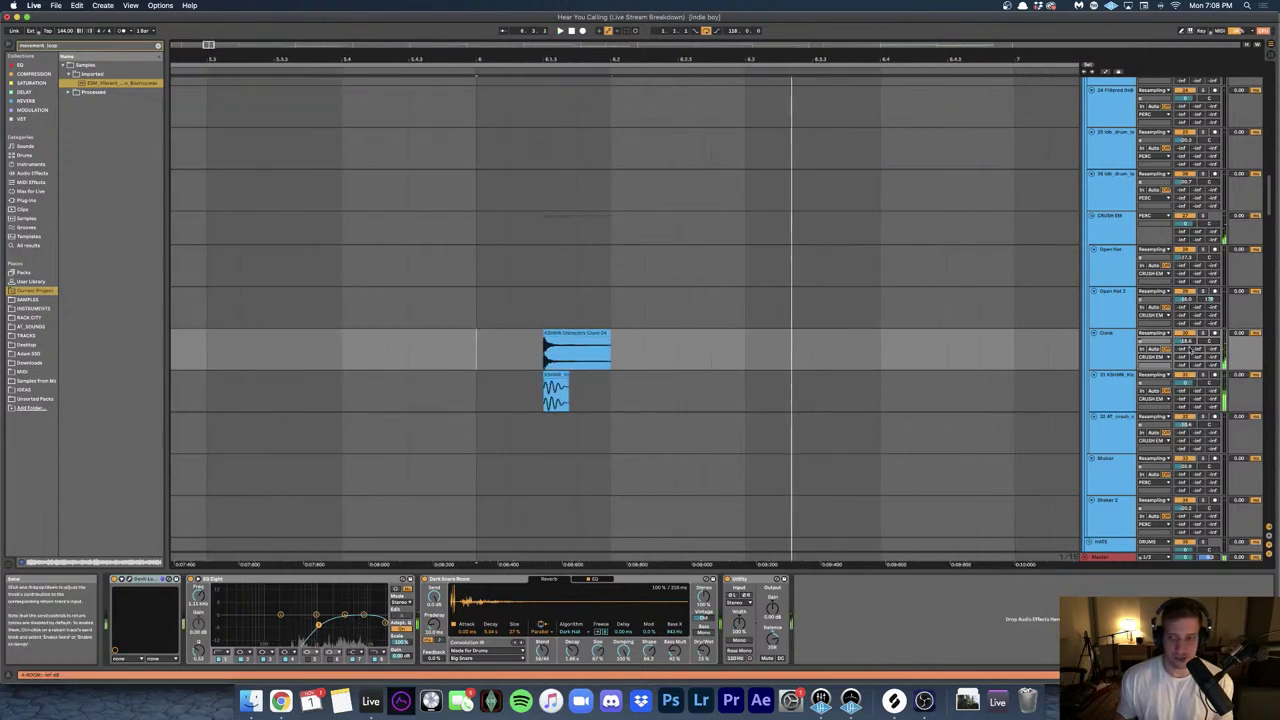
- Reselect the Orchestra Clank clip and inspect its transient alongside the kick enhancer clip beneath it
left_click(566, 331)
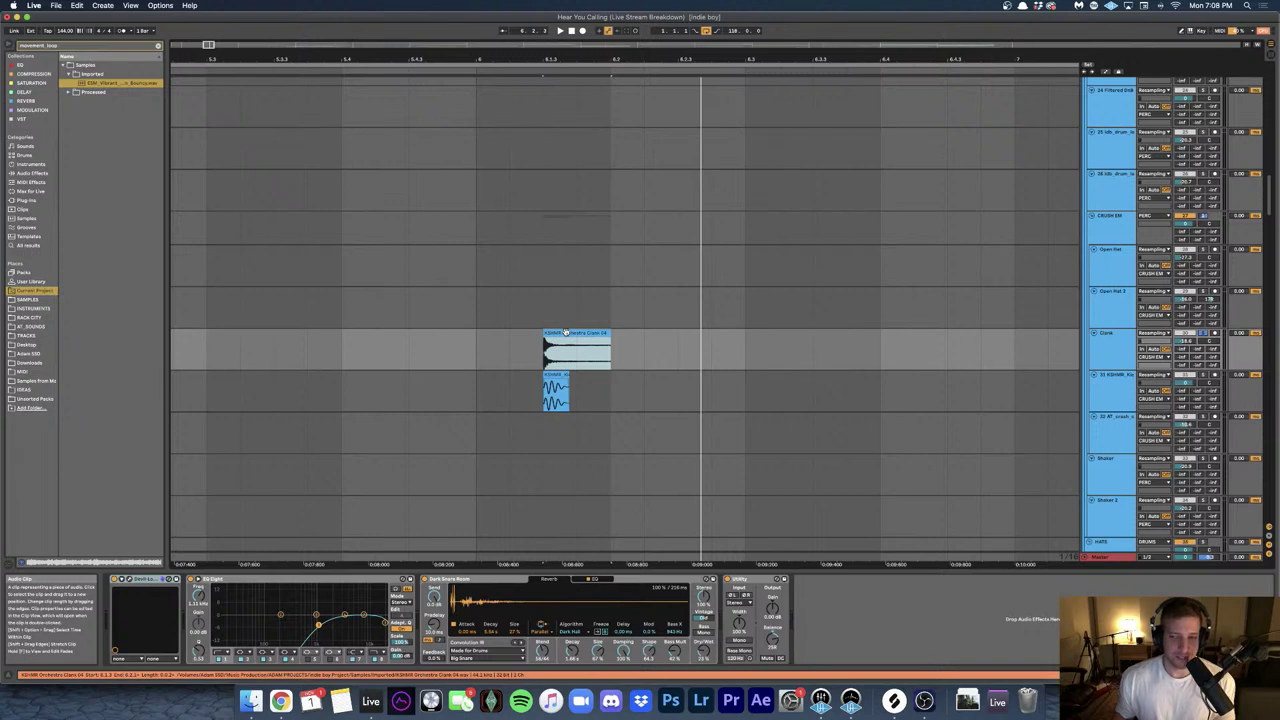
left_click(547, 343)
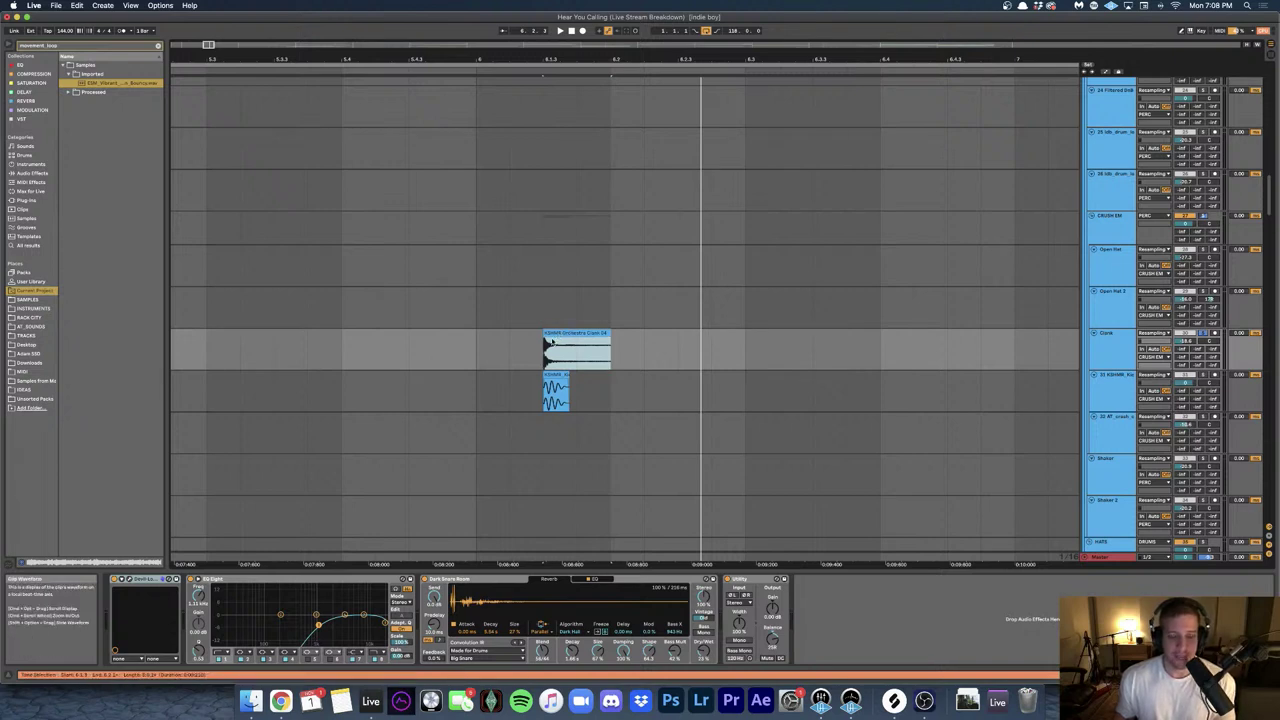
scroll(547, 343, "up", 10)
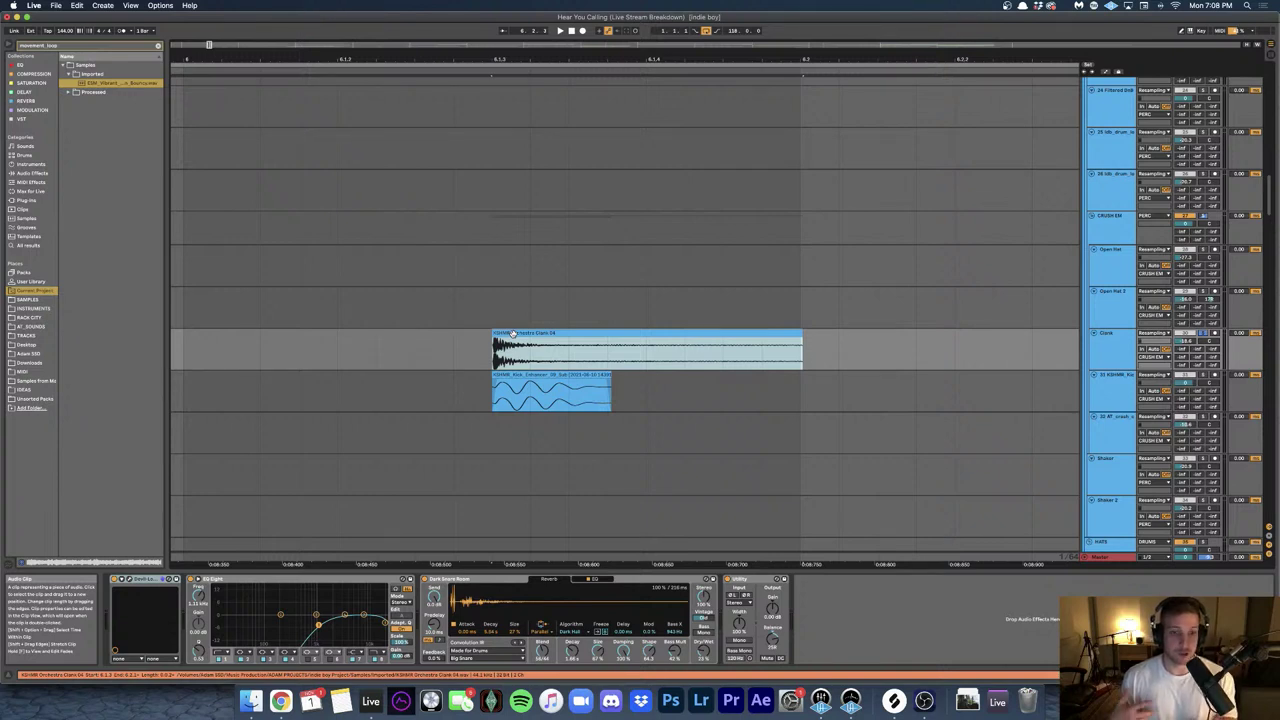
scroll(561, 332, "down", 3)
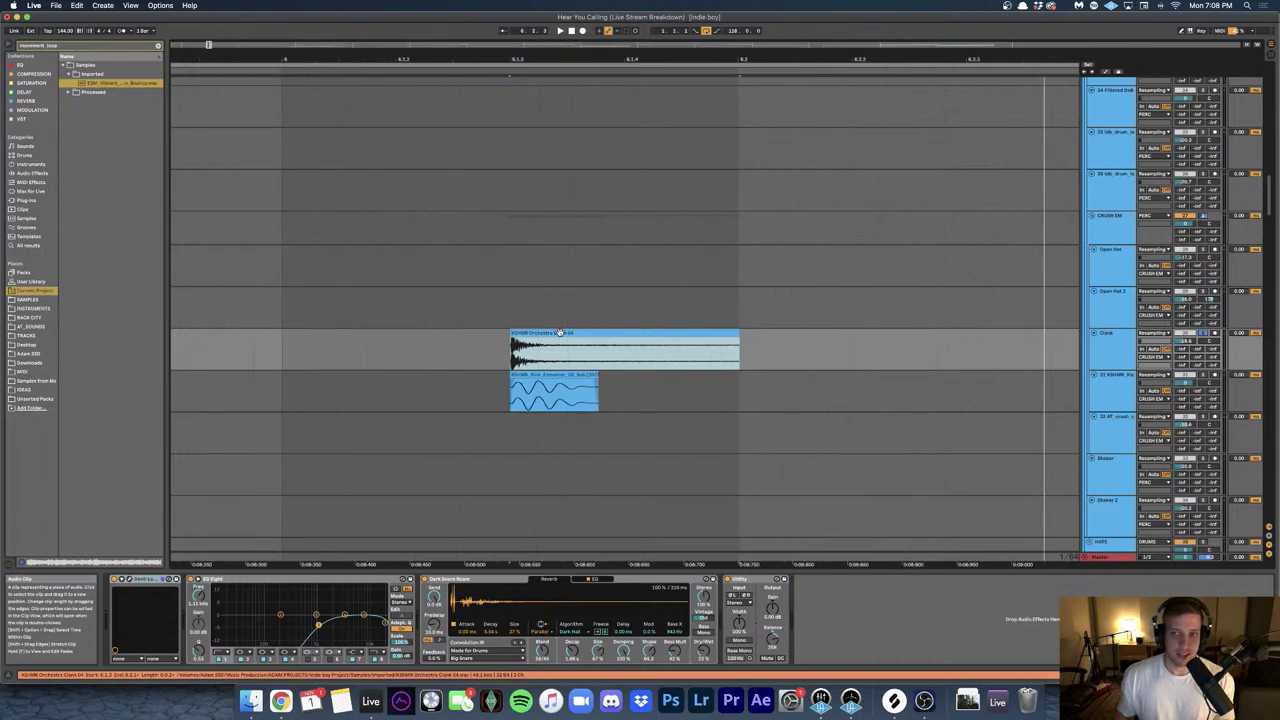
- Place the insert marker on the CRUSH EM group at the start of the clank hit to show its effects
left_click(528, 312)
key("Up")
key("Up")
key("Up")
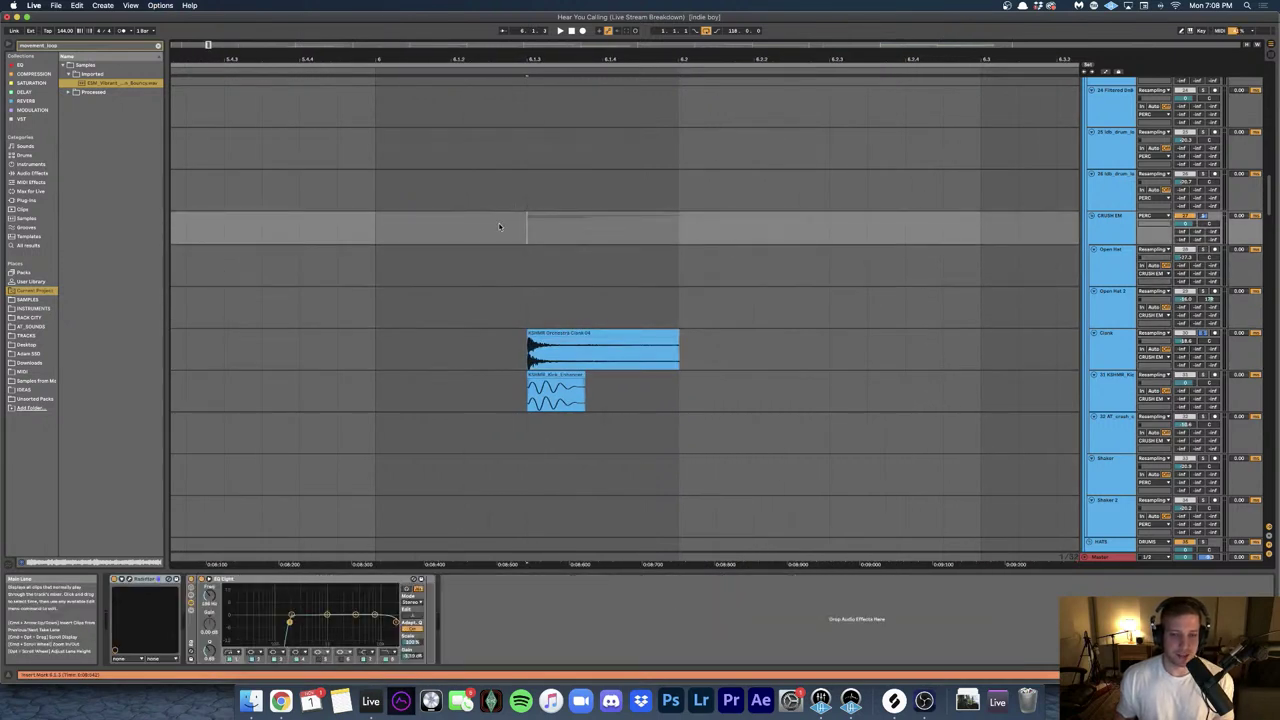
- Select the KSHMR Kick Enhancer sub clip and its track to show its waveform and effects
left_click(548, 385)
scroll(548, 385, "up", 4)
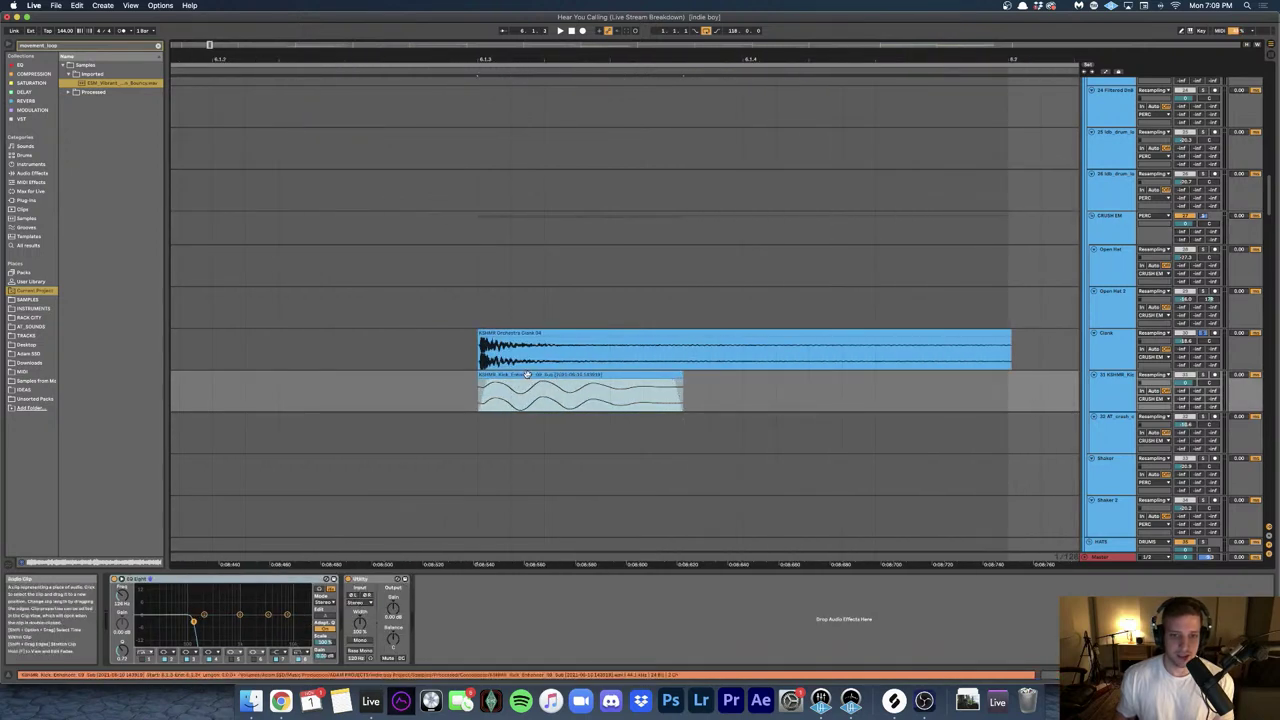
left_click(1108, 390)
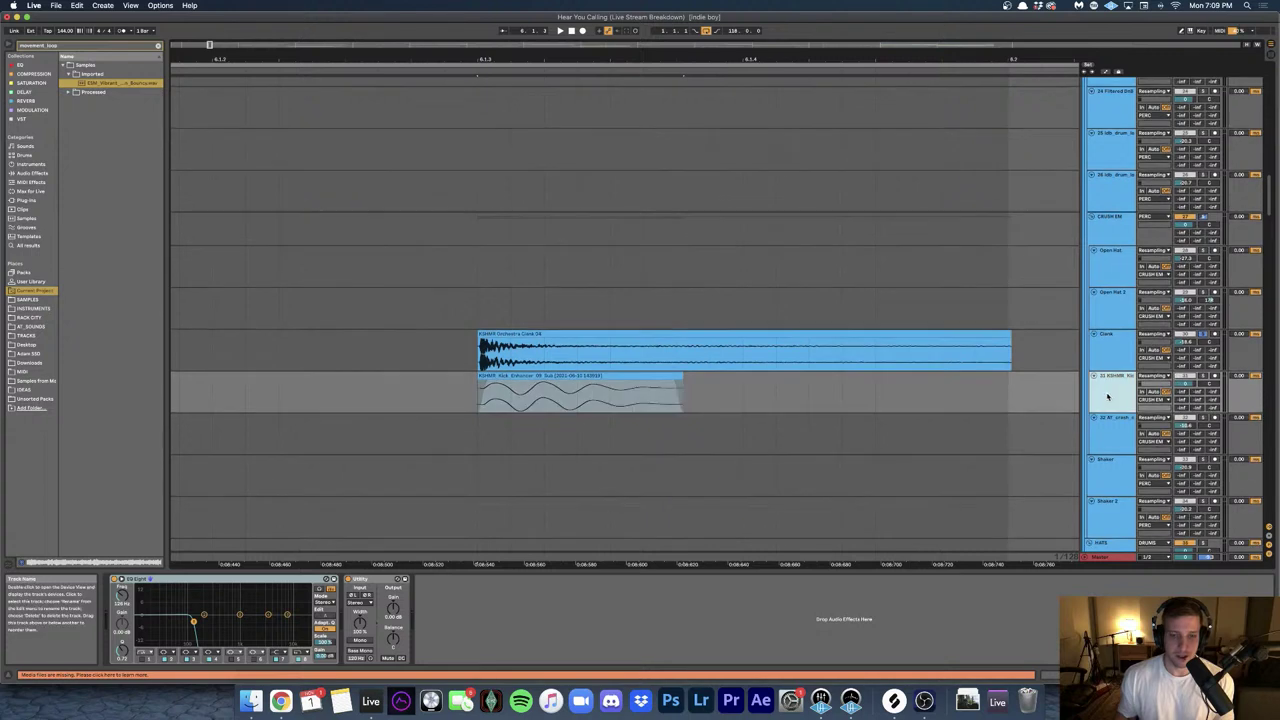
- Select the CRUSH EM group, fold it, and unfold it again to reveal its tracks
left_click(1123, 226)
left_click(1092, 217)
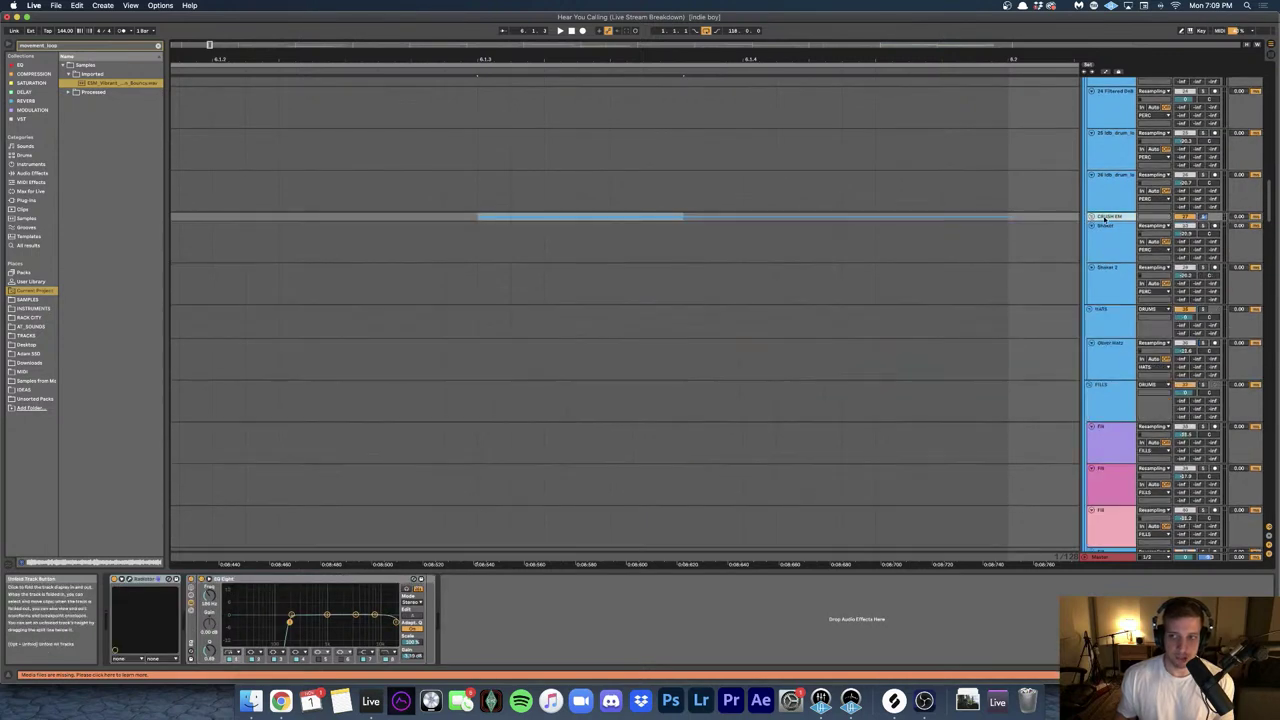
left_click(1092, 218)
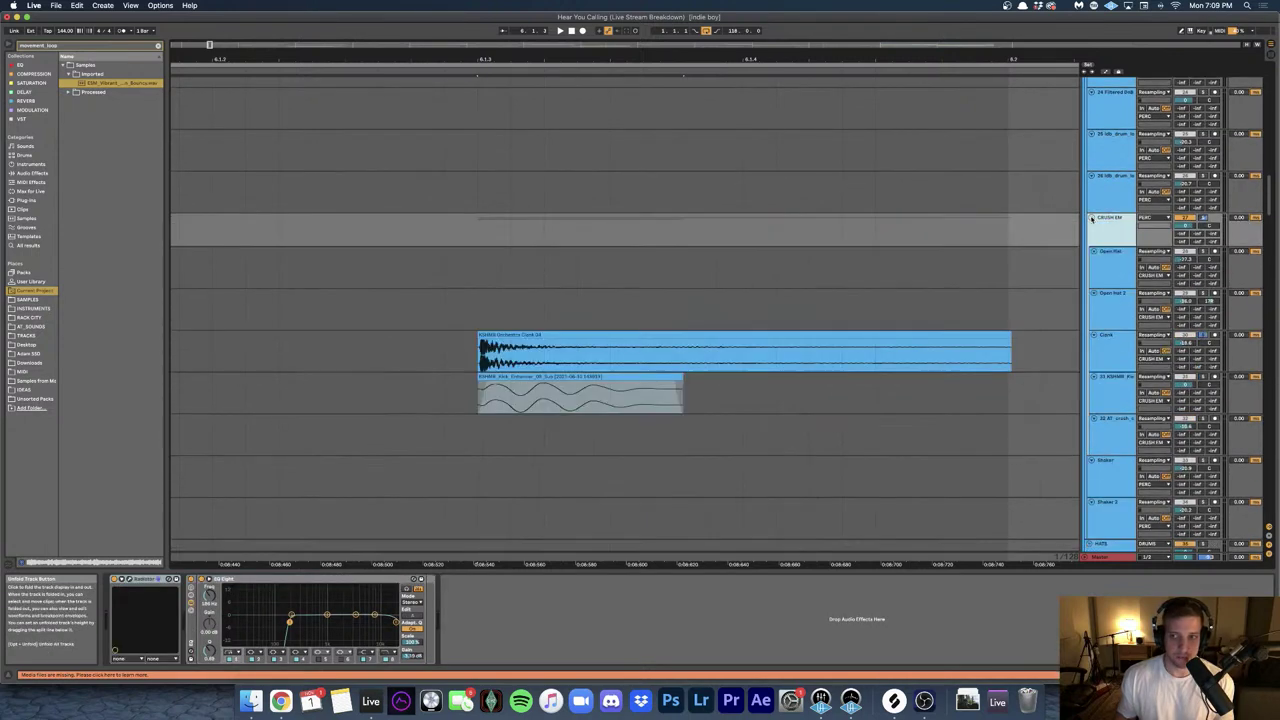
- Highlight the time range of the Kick Enhancer sub clip and of the Clank clip to point out both layers
left_click(420, 349)
left_click(478, 318)
left_click_drag(480, 392, 776, 392)
left_click(776, 392)
left_click_drag(480, 354, 942, 352)
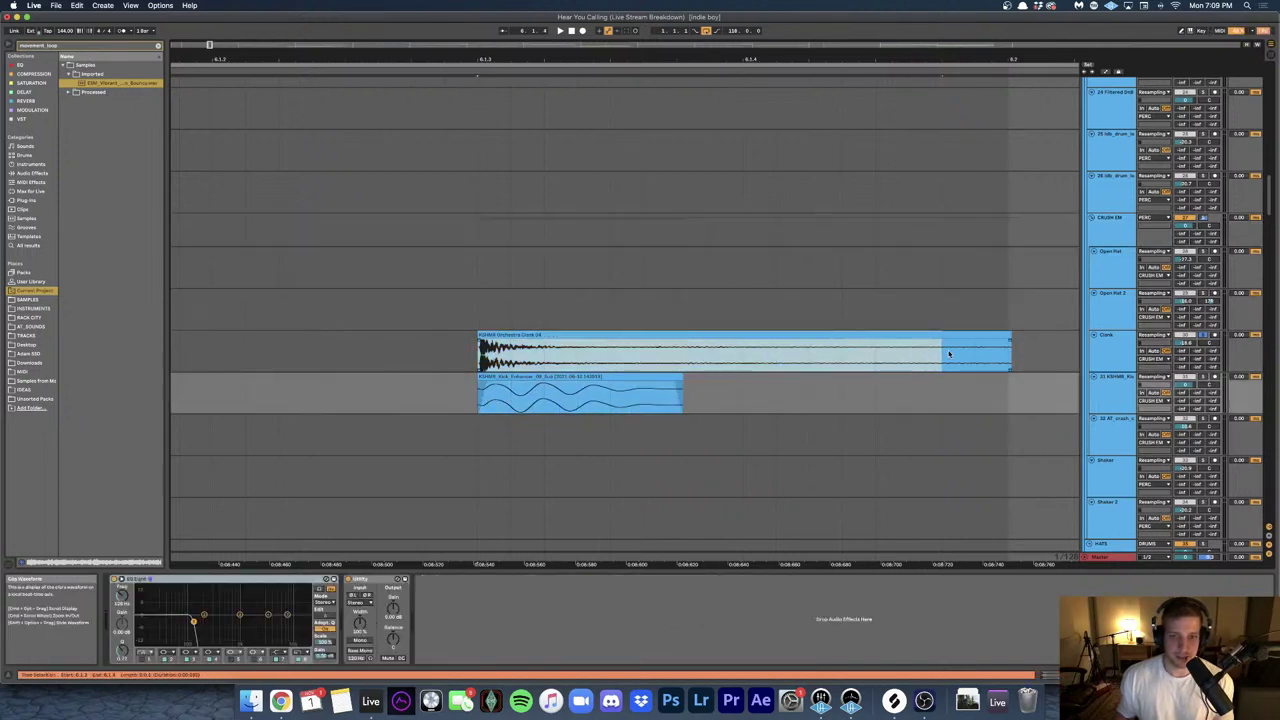
- Show the CRUSH EM group's effects at the hit, and select the Kick Enhancer sub clip to show its EQ Eight and Utility
scroll(666, 366, "up", 3)
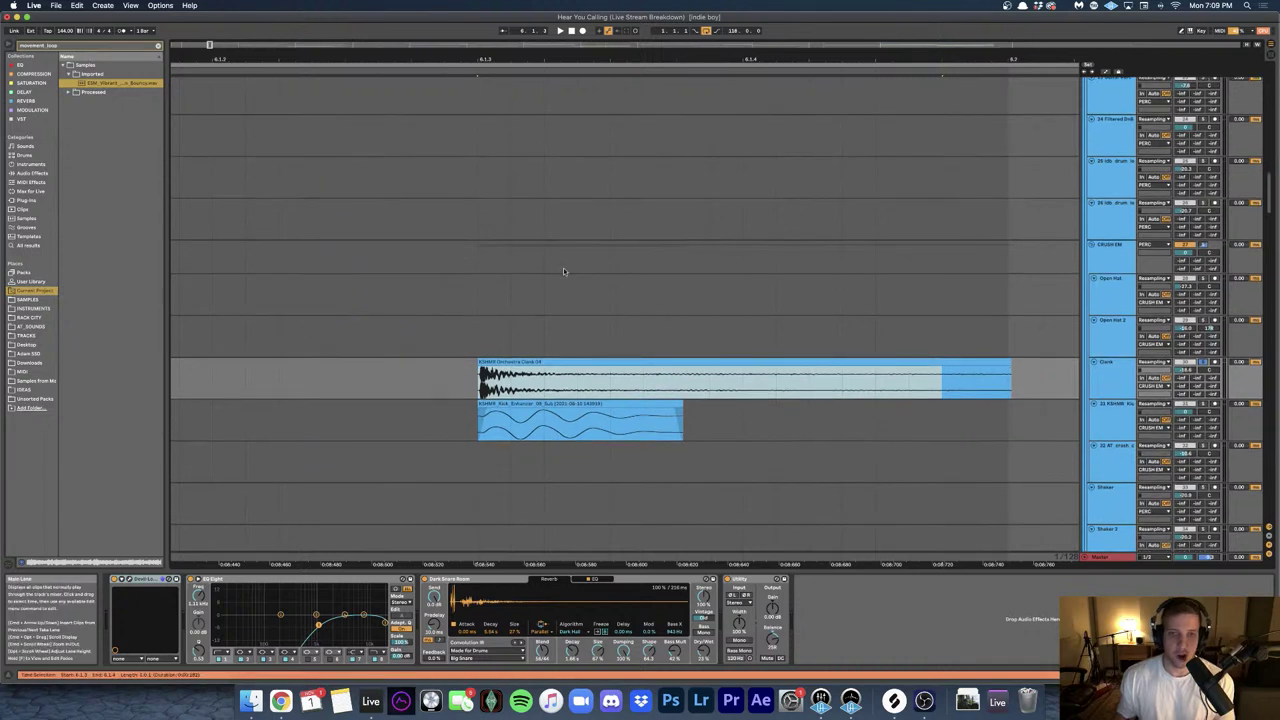
left_click(480, 261)
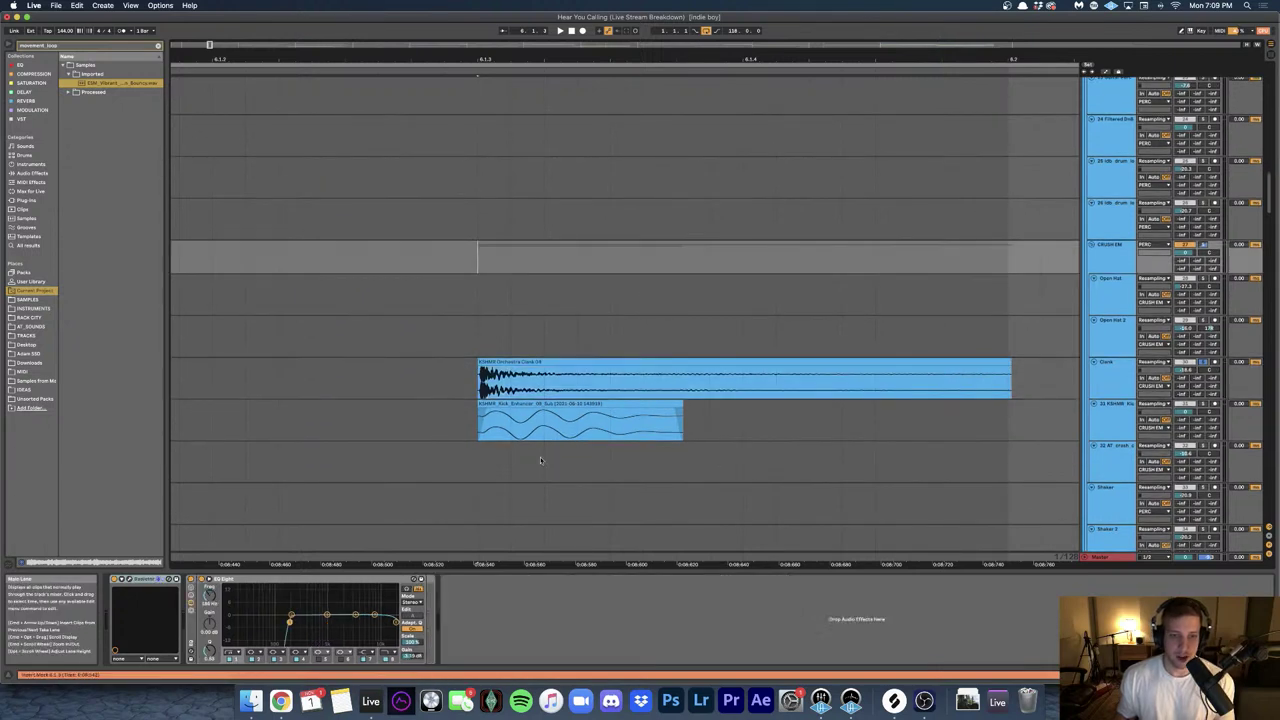
left_click(511, 404)
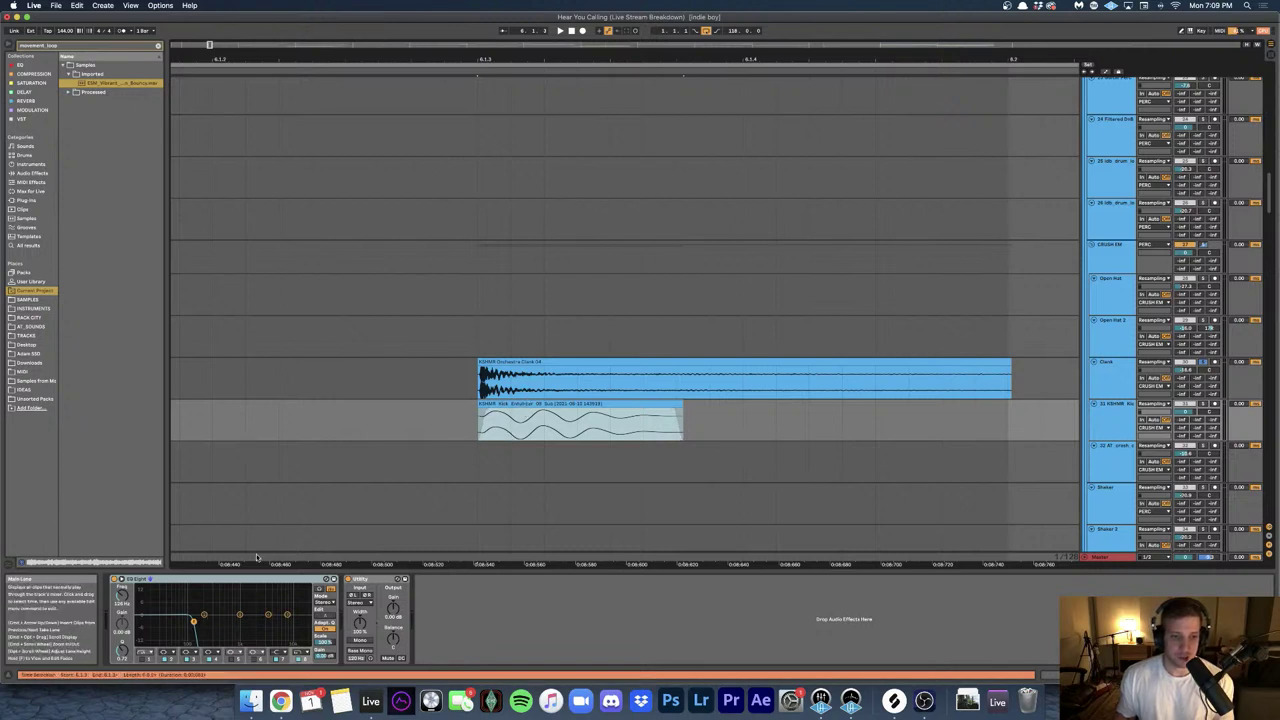
scroll(584, 398, "up", 1)
scroll(594, 420, "up", 1)
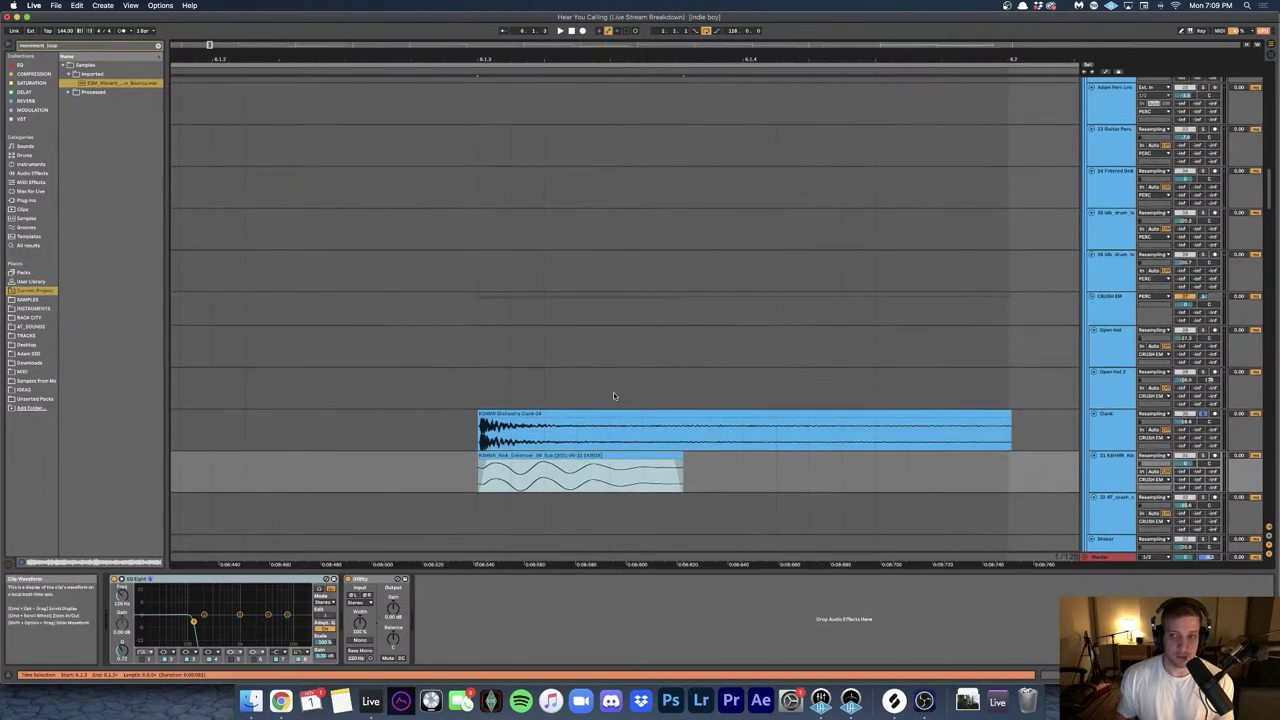
- Open the Radiator plug-in on the CRUSH EM group and move its window above the clank and sub clips
left_click(477, 306)
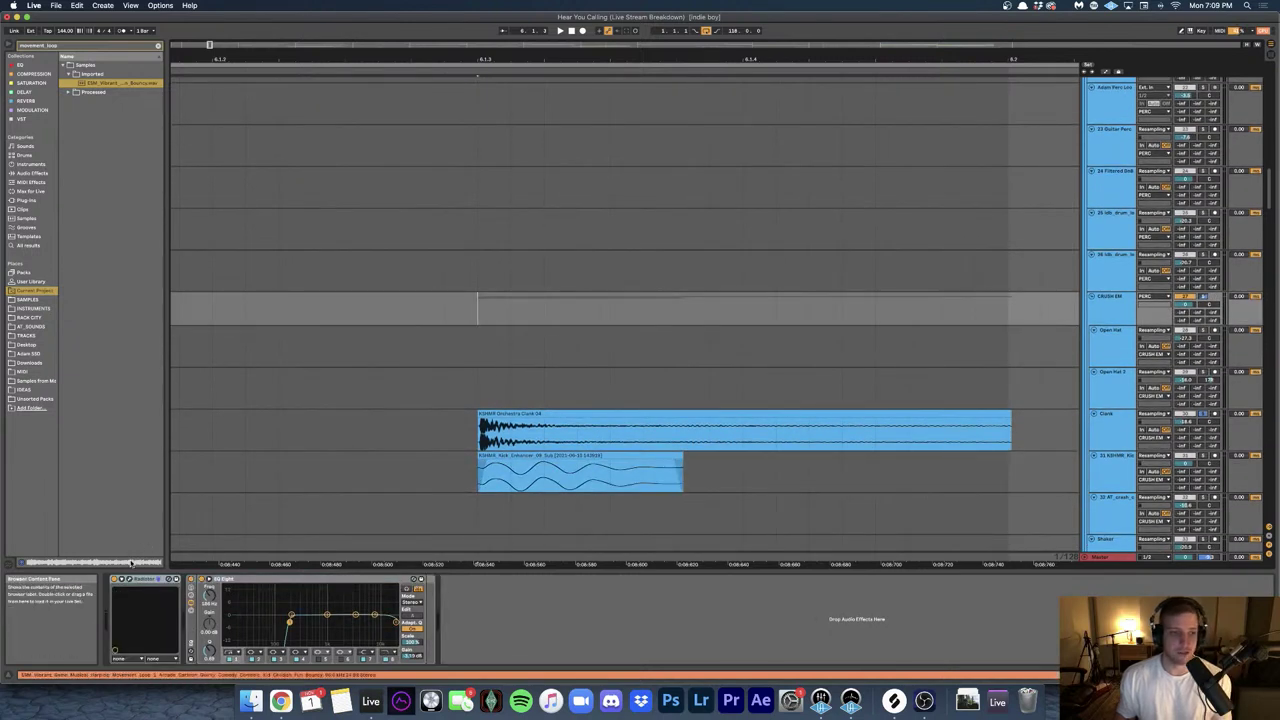
left_click(158, 579)
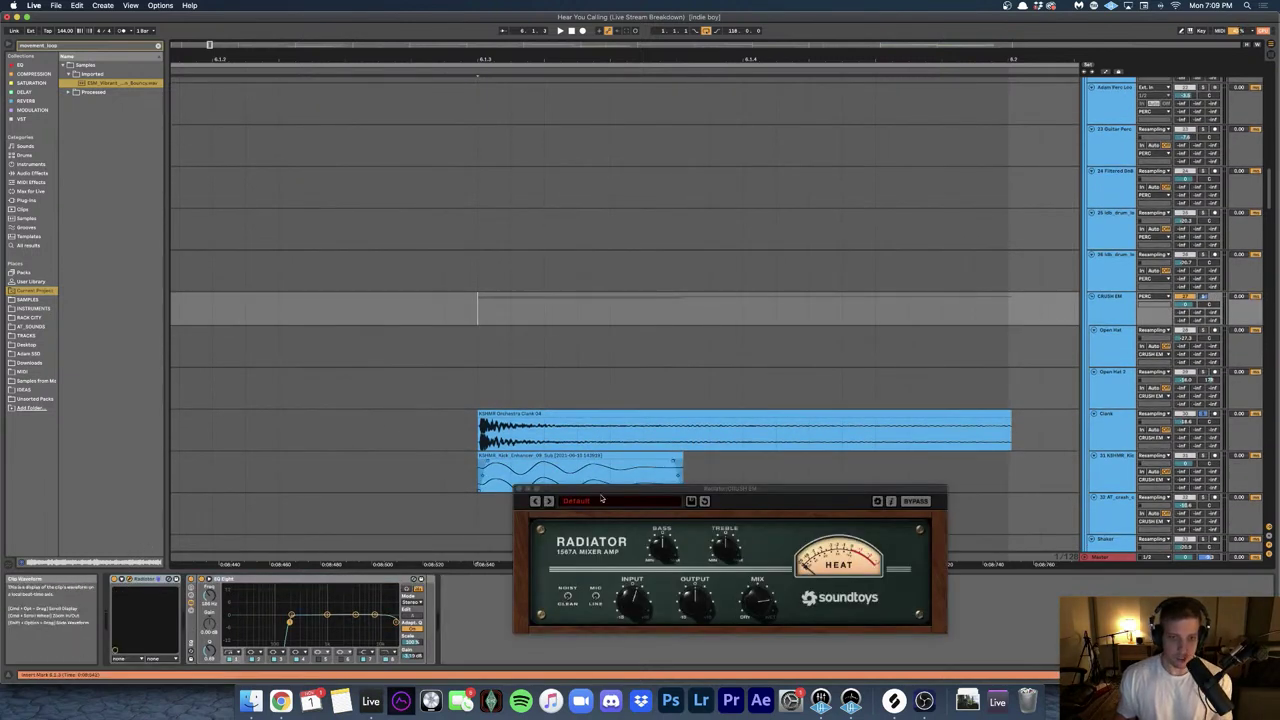
left_click_drag(594, 494, 350, 226)
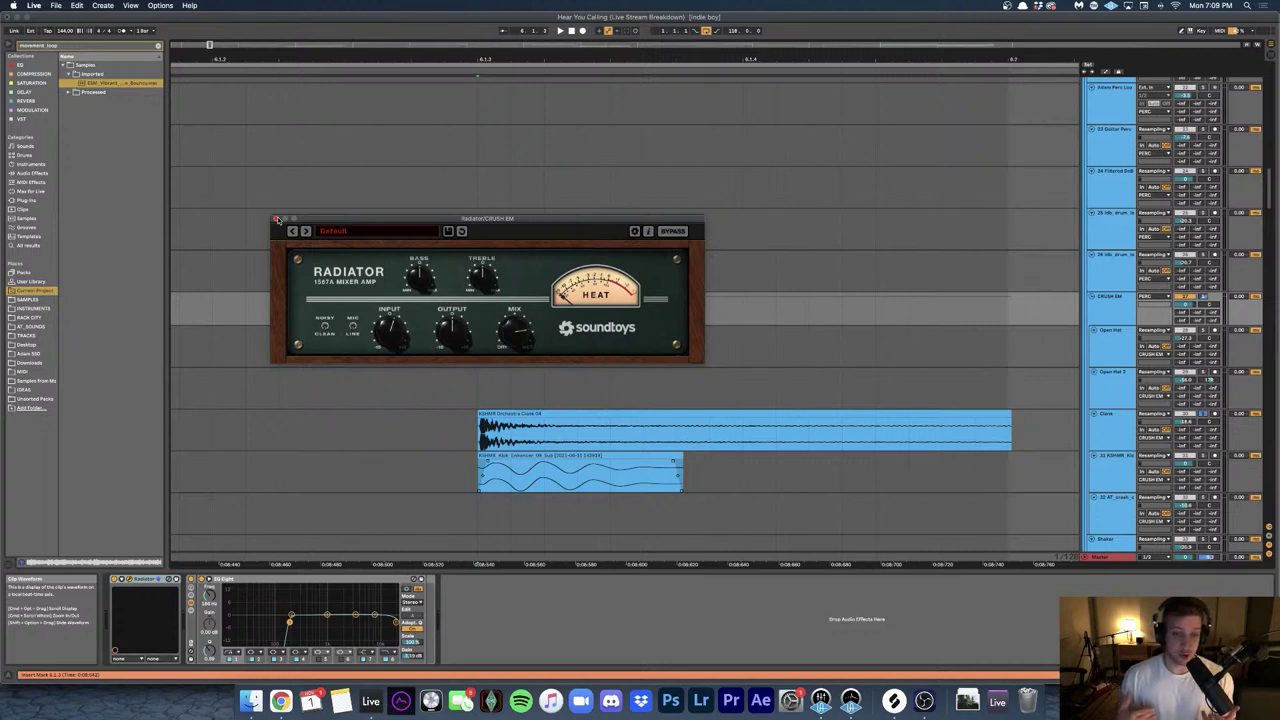
left_click_drag(351, 219, 335, 204)
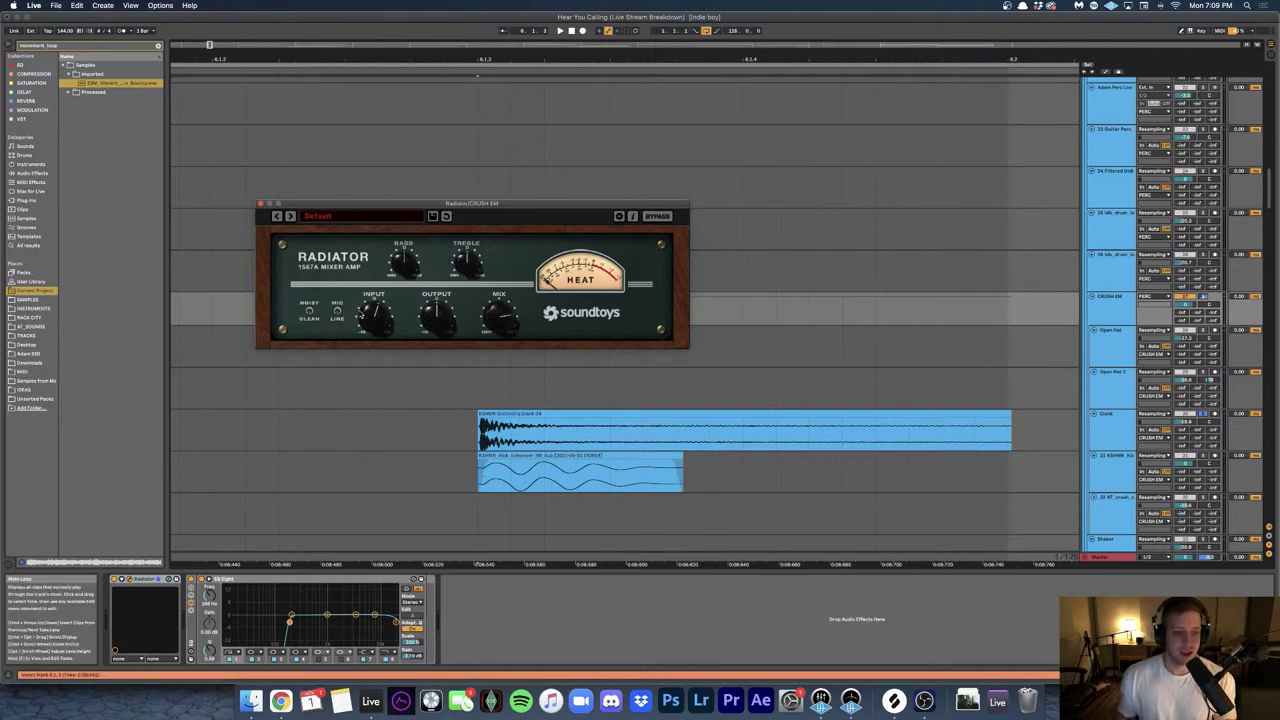
- Compare the Kick Enhancer track's effects with the CRUSH EM group's EQ Eight and Radiator, and close the Radiator window
left_click(1116, 480)
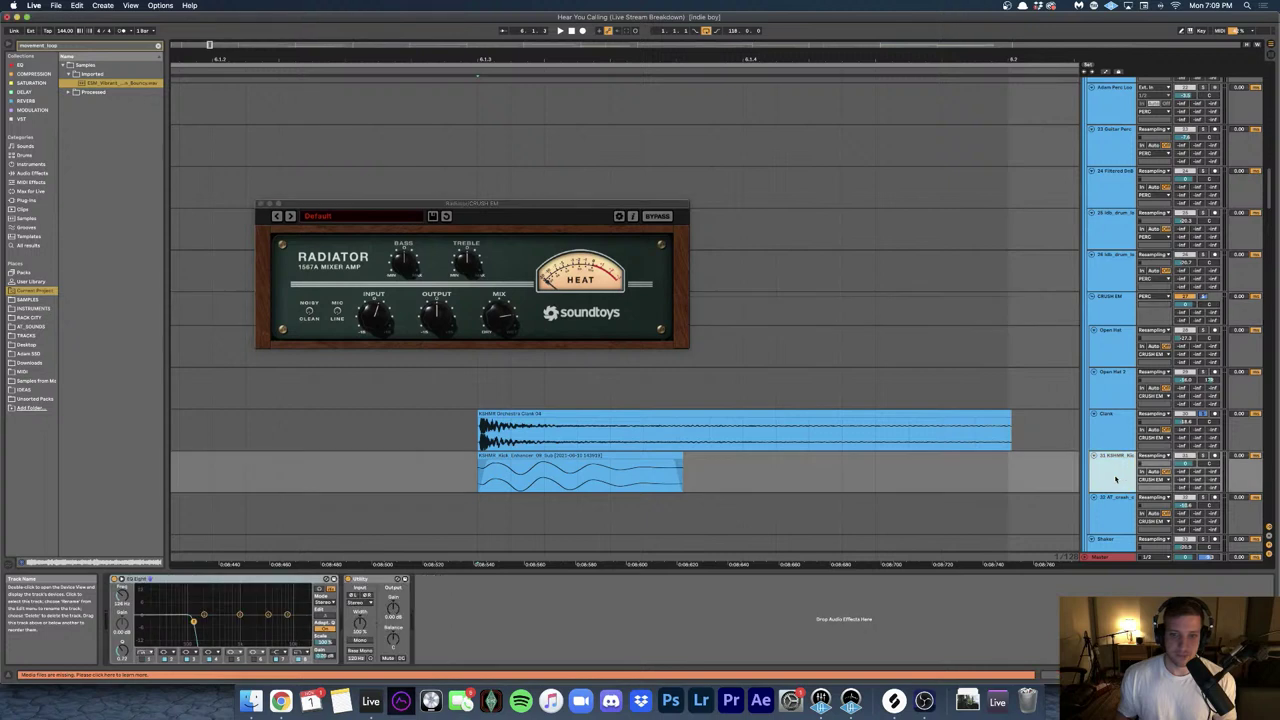
left_click(626, 298)
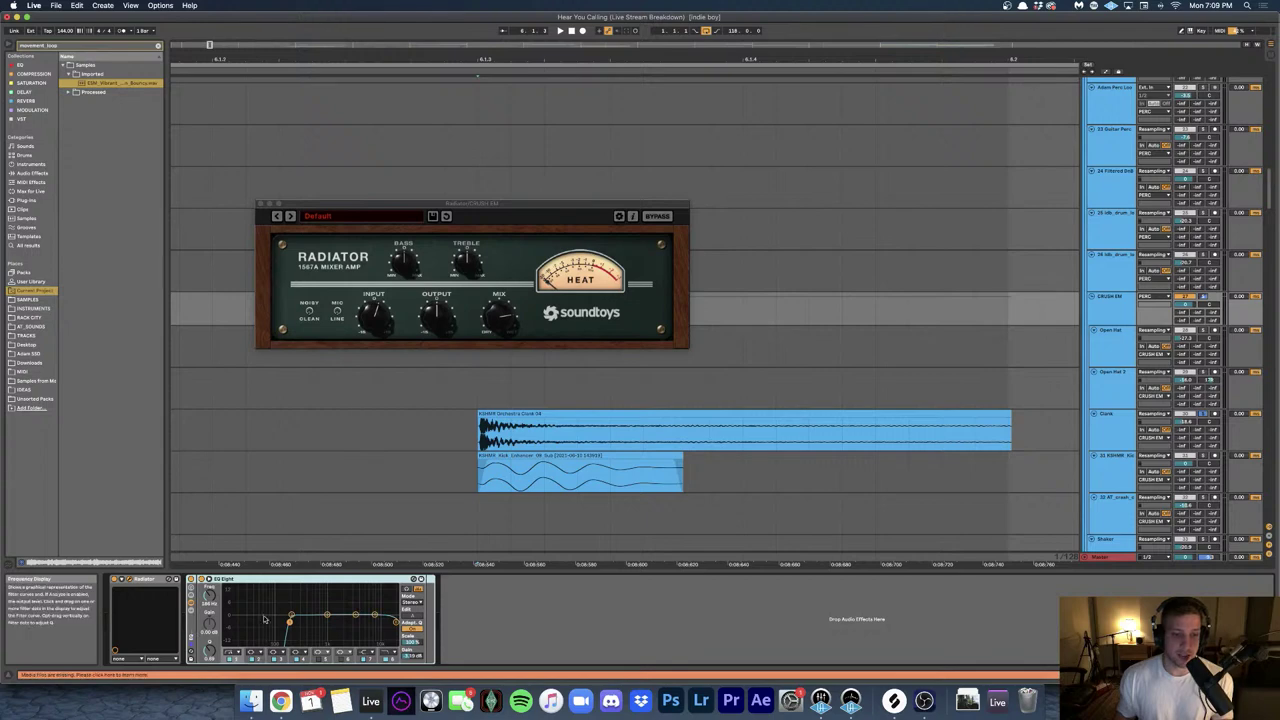
left_click(497, 456)
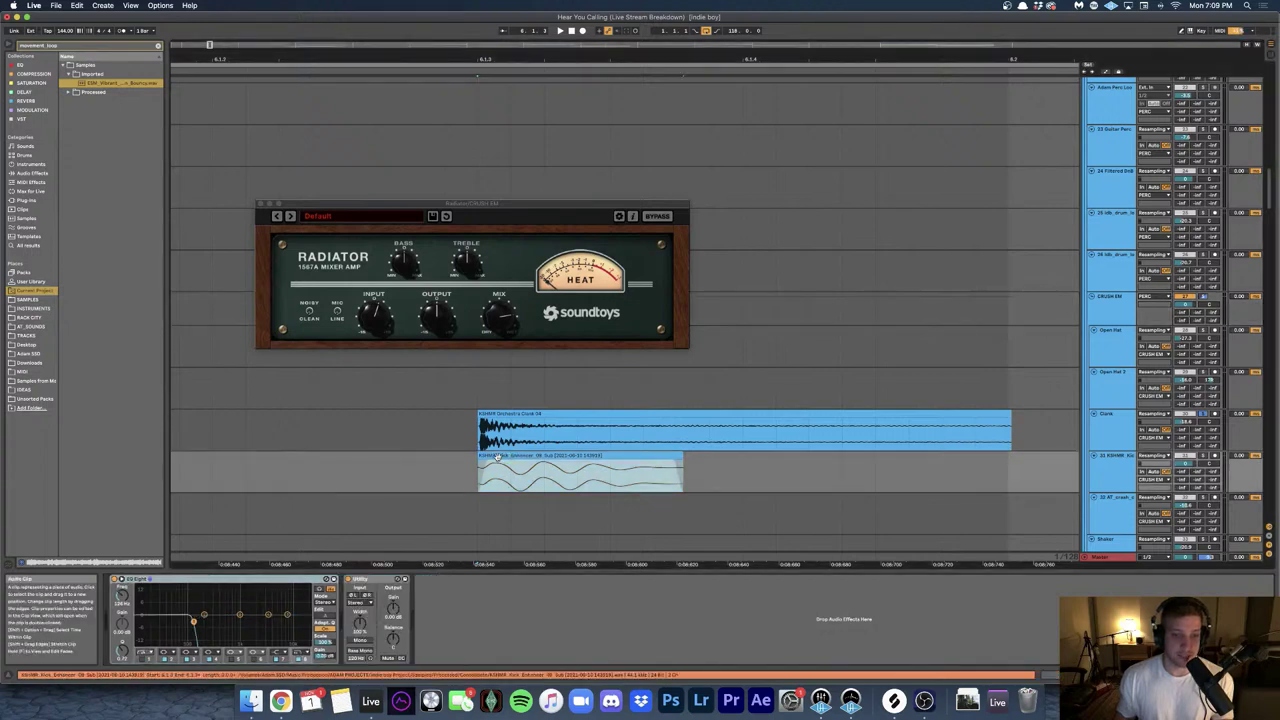
scroll(480, 360, "up", 3)
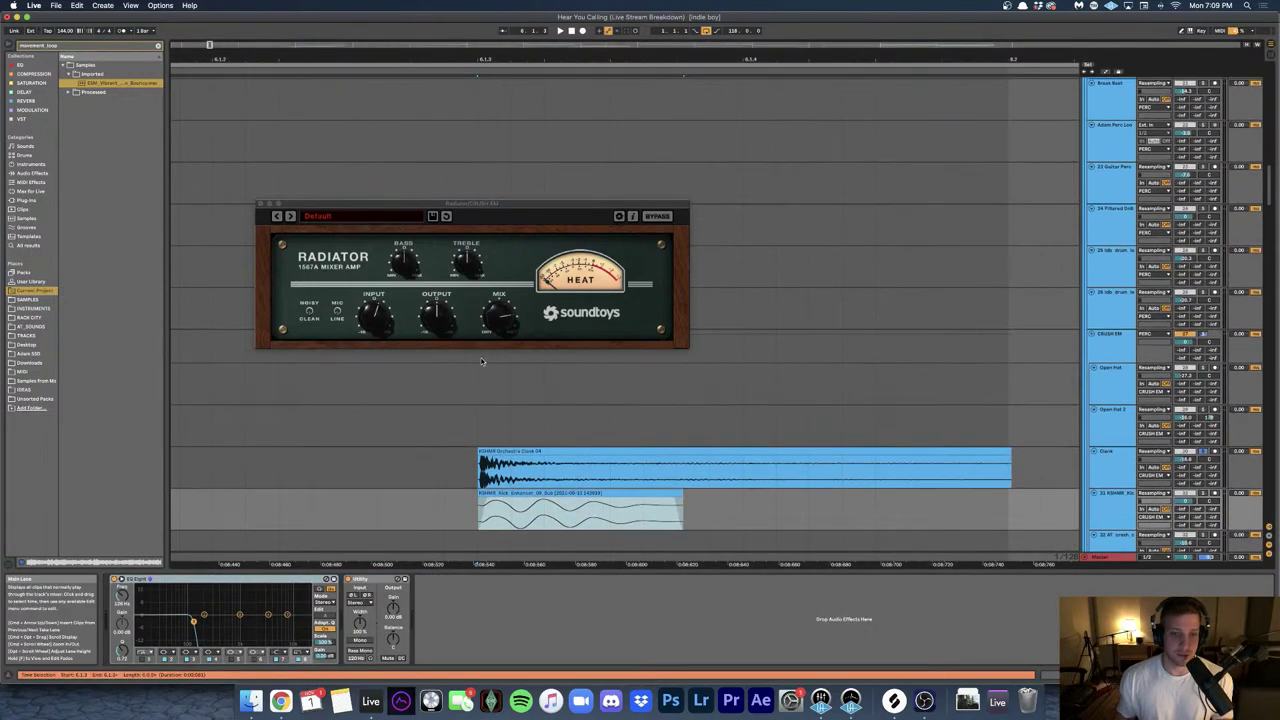
left_click(480, 360)
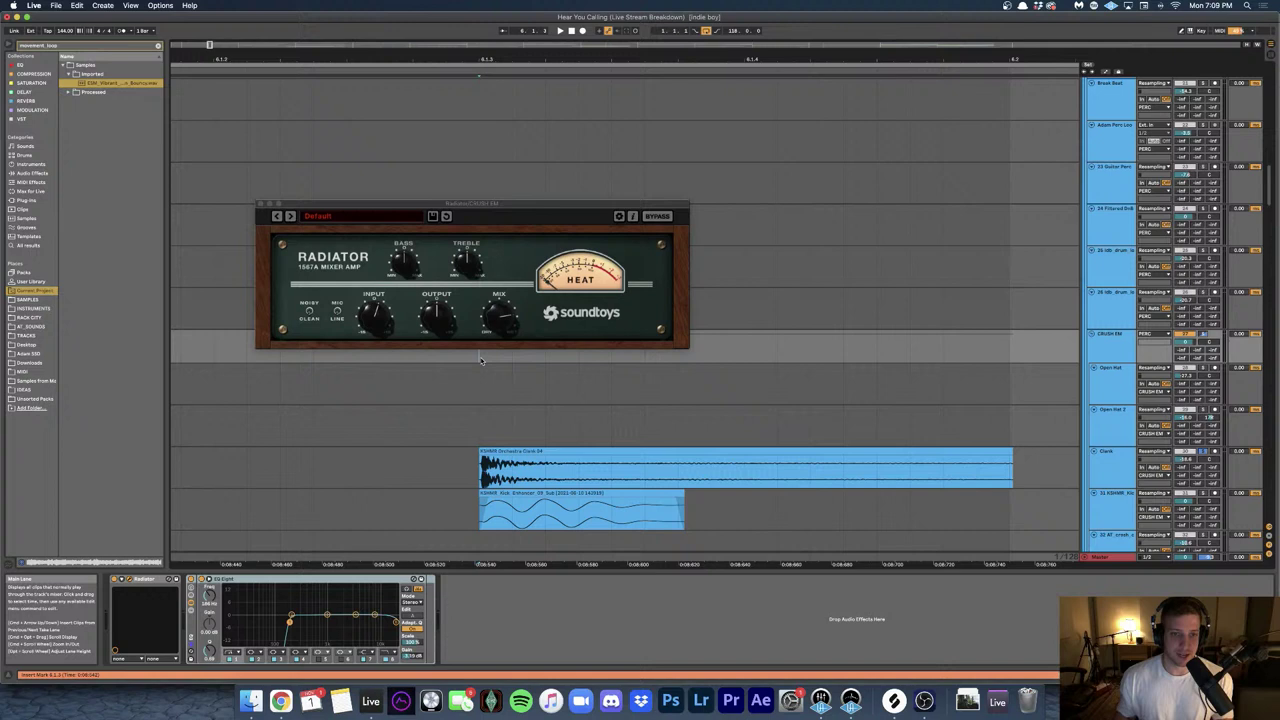
left_click(258, 205)
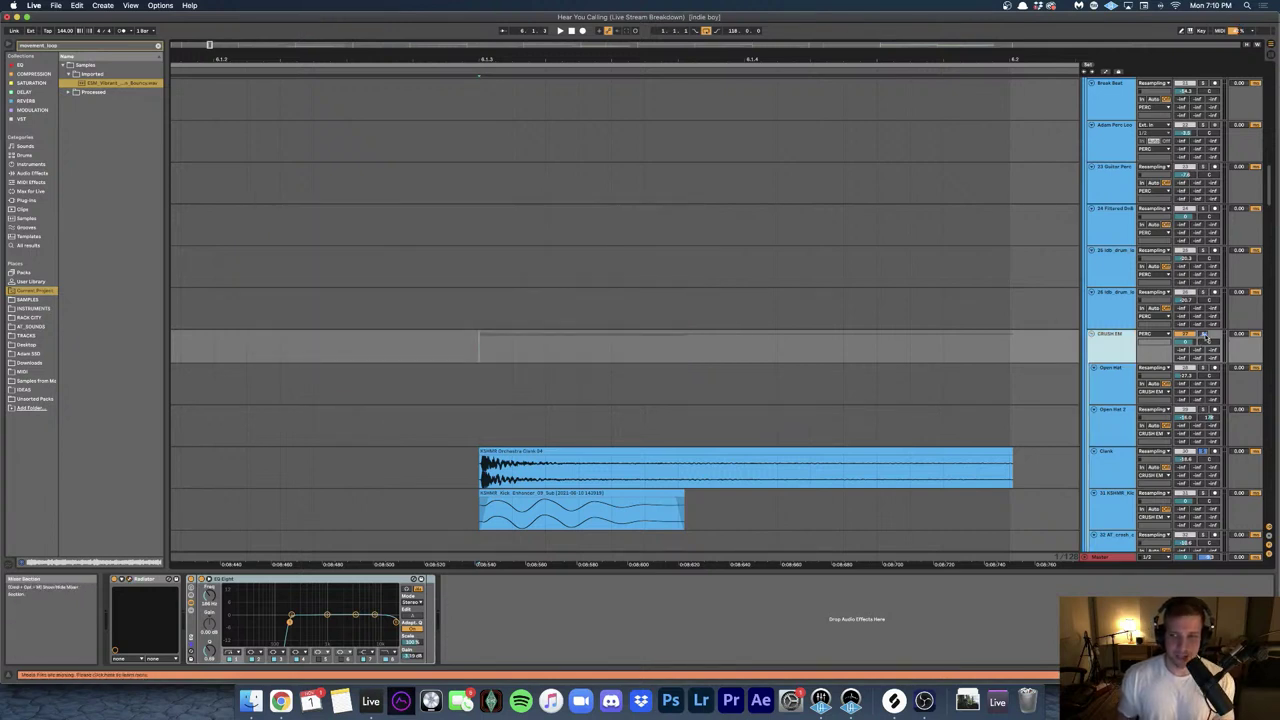
- Play the soloed CRUSH EM group from the hit, and select its EQ Eight and Radiator devices together
scroll(513, 346, "down", 2)
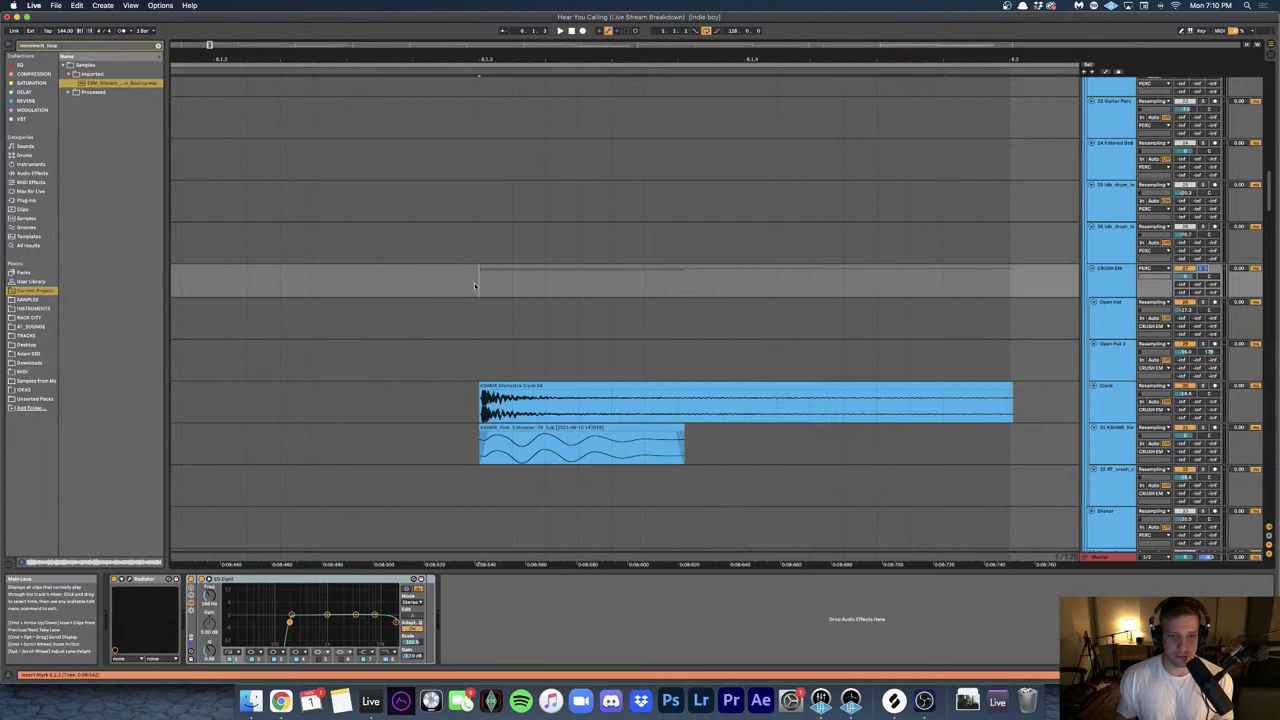
key("space")
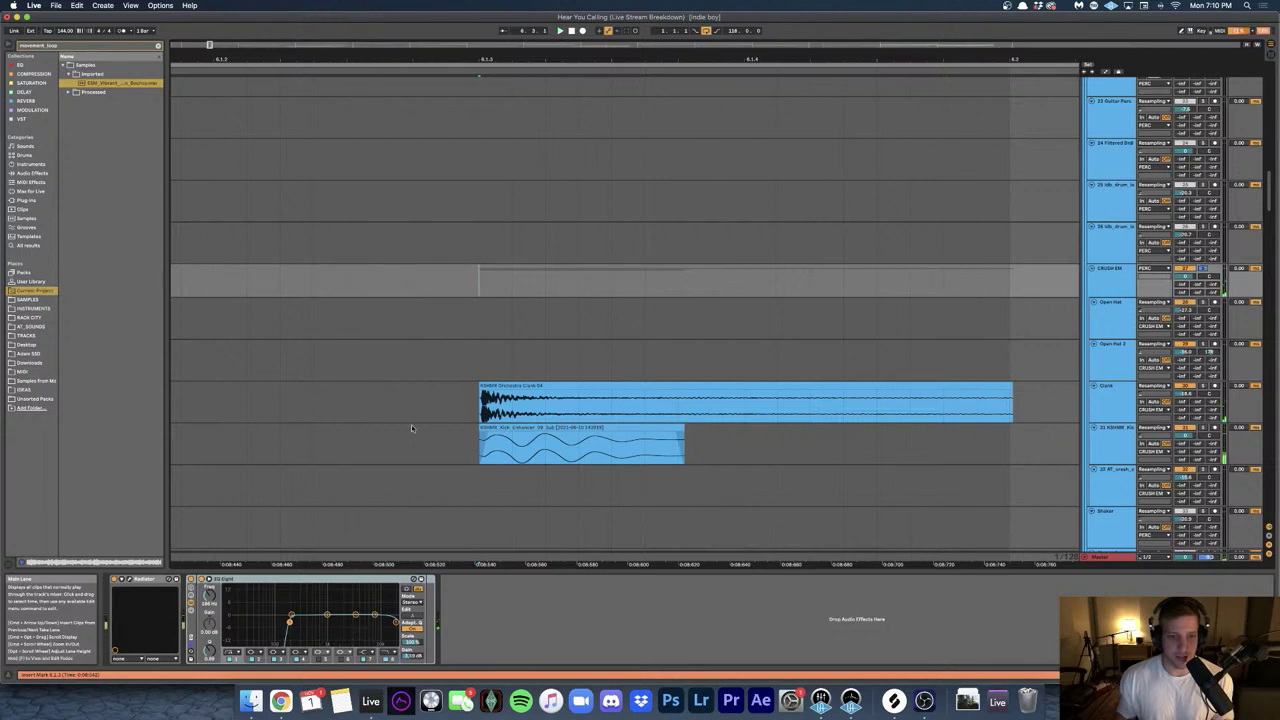
left_click(260, 579)
left_click(154, 580, "shift")
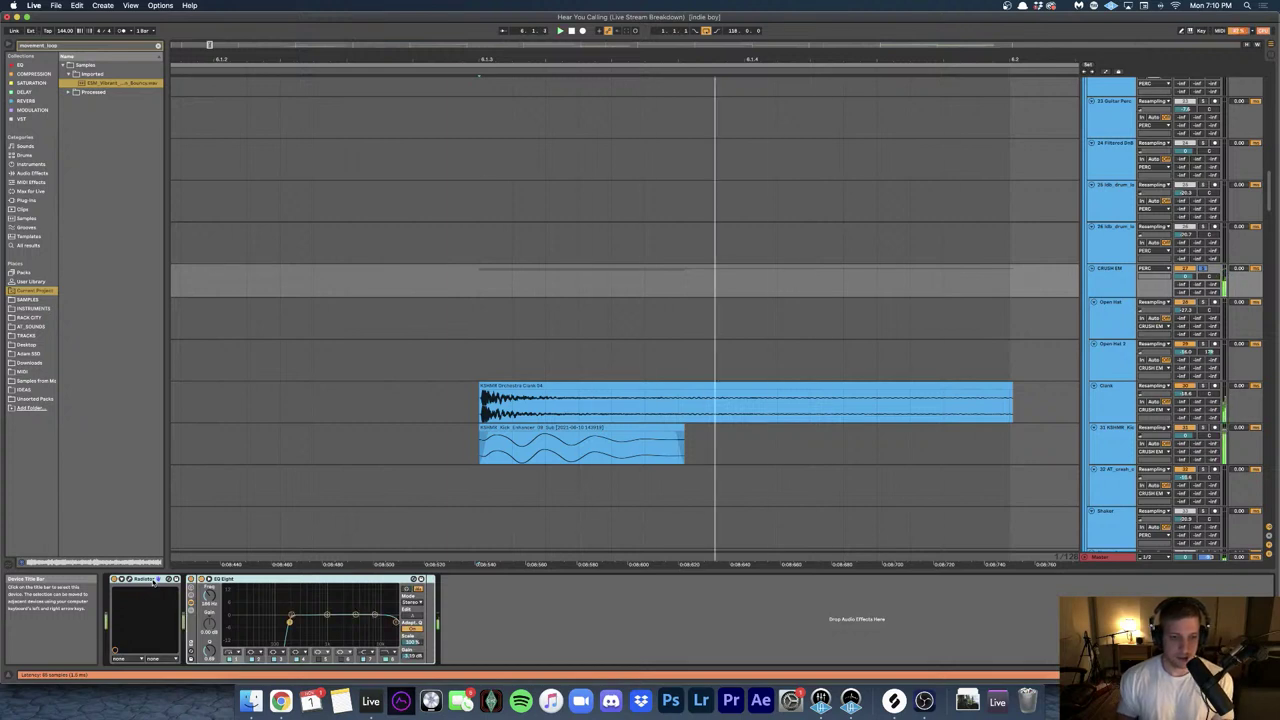
key("space")
- Select the Kick Enhancer sub clip to show its effects, and replay the hit from its start on the Open Hat track
left_click(491, 427)
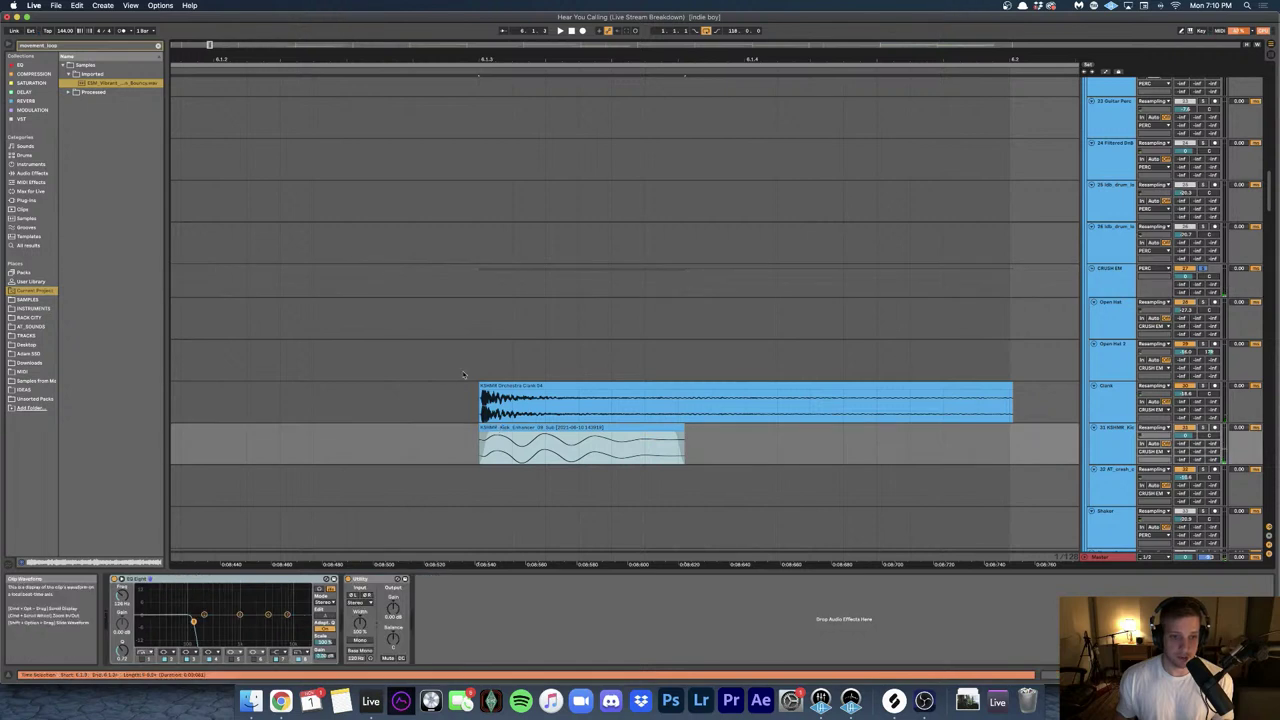
left_click(479, 318)
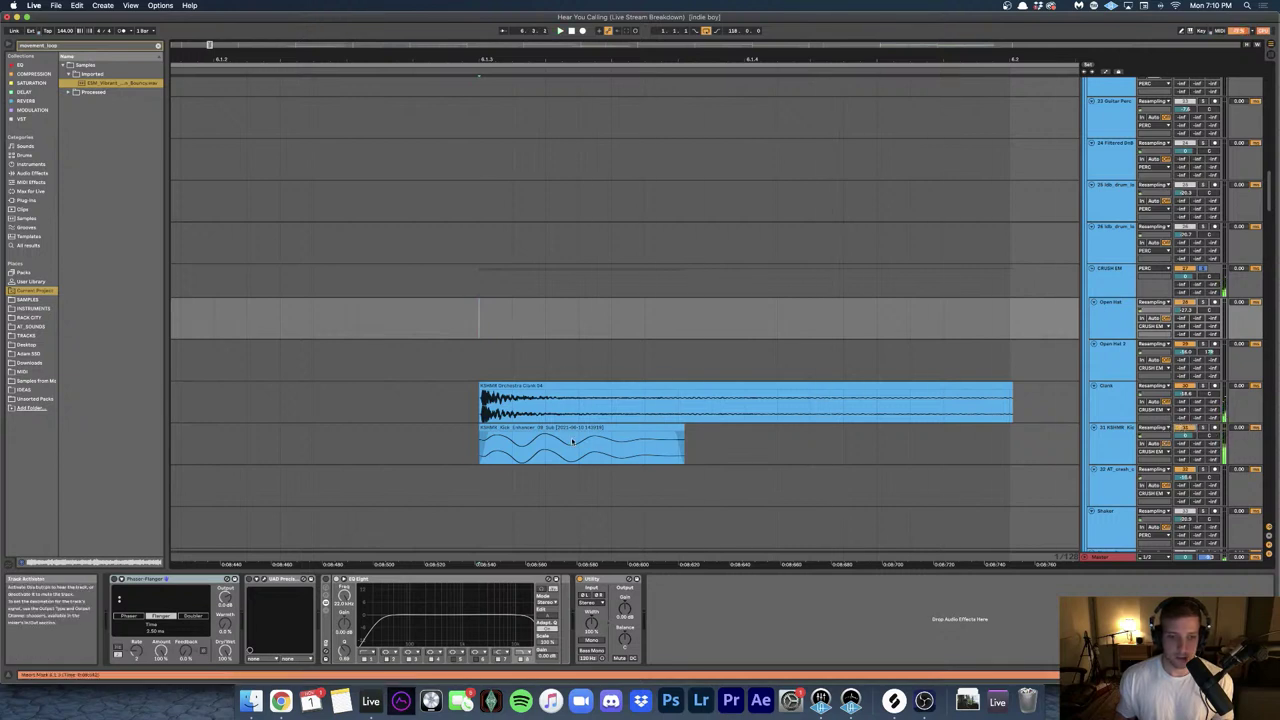
scroll(477, 324, "down", 2)
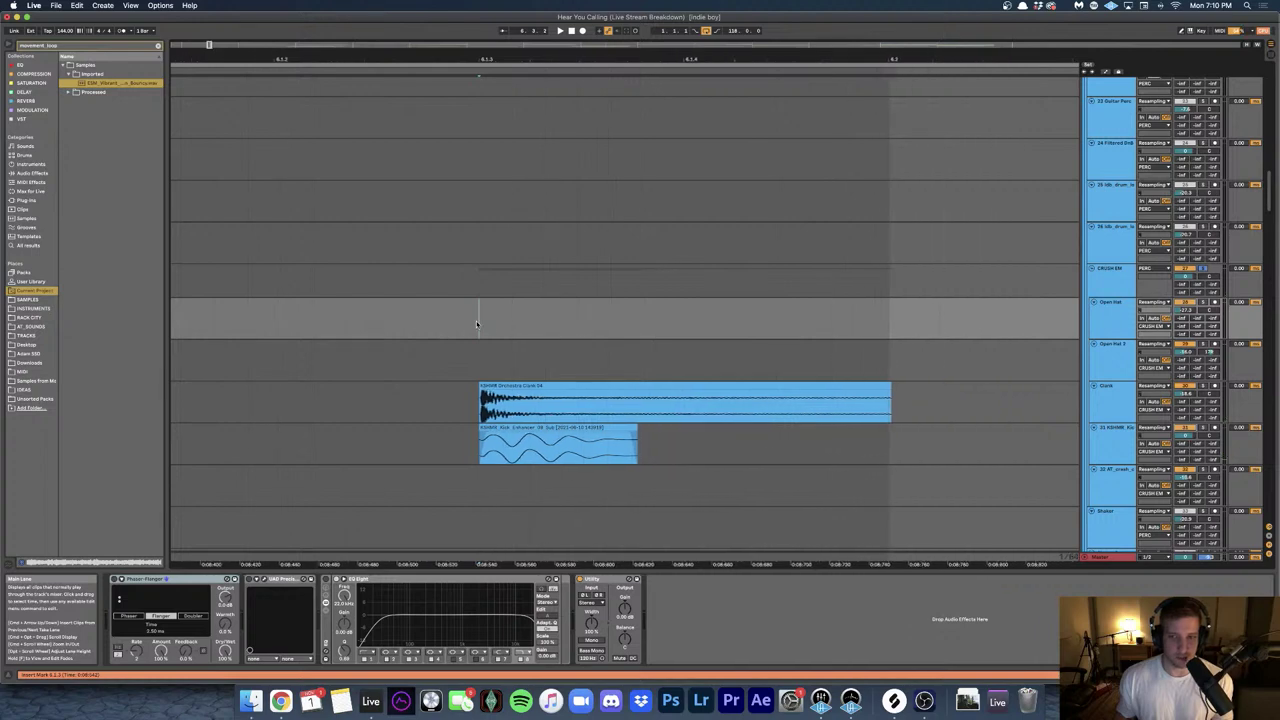
- Audition the soloed DRUMS group from just before the bar 6 kicks
scroll(490, 326, "up", 10)
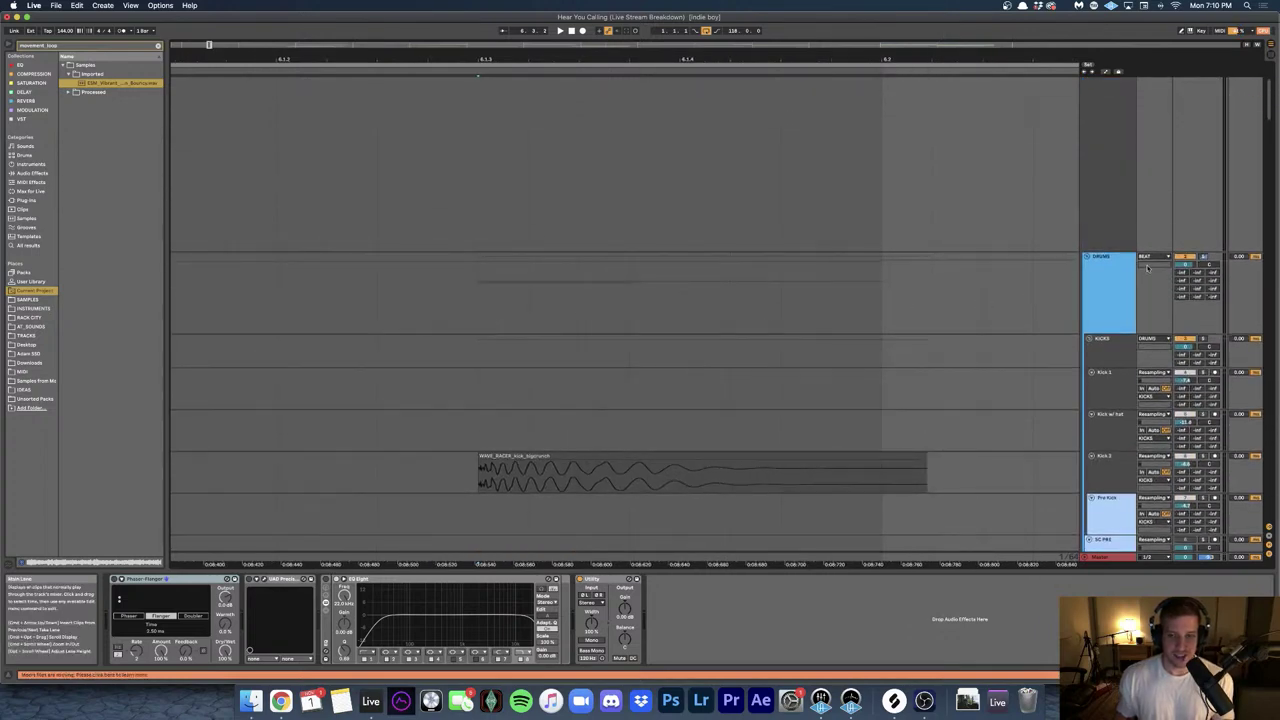
scroll(607, 297, "down", 2)
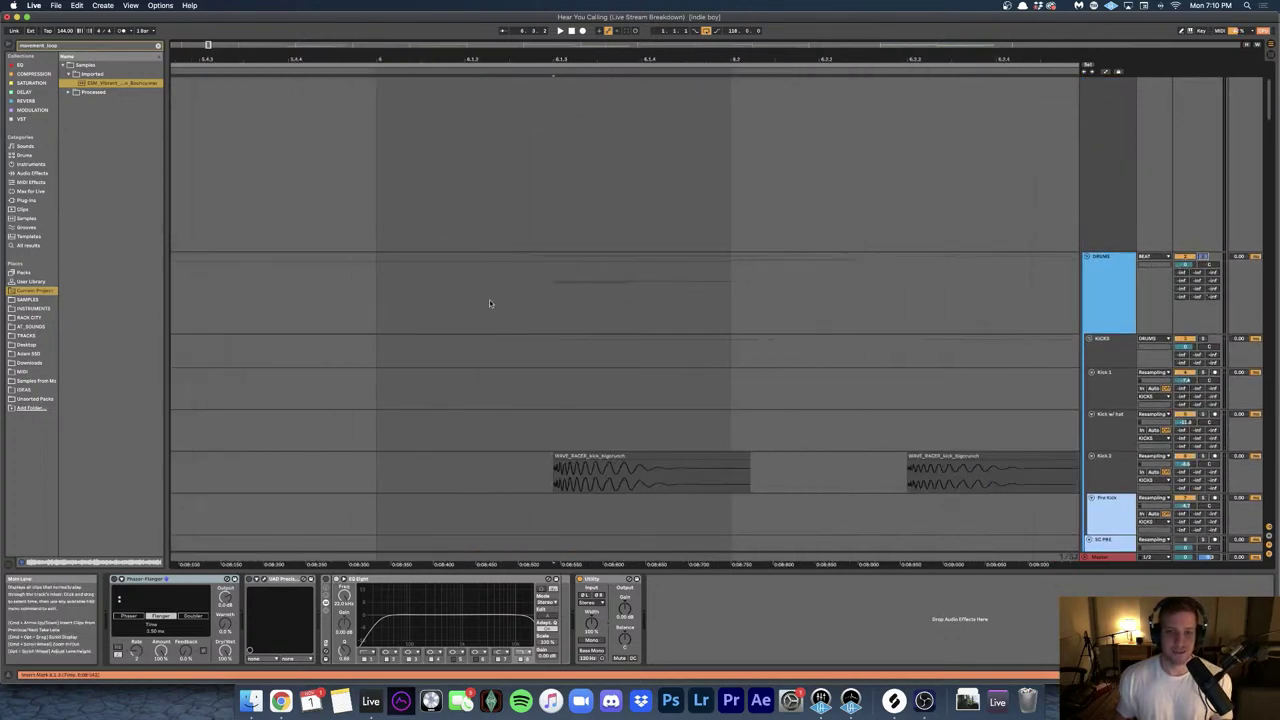
left_click(478, 298)
key("space")
scroll(482, 300, "down", 3)
scroll(481, 300, "down", 3)
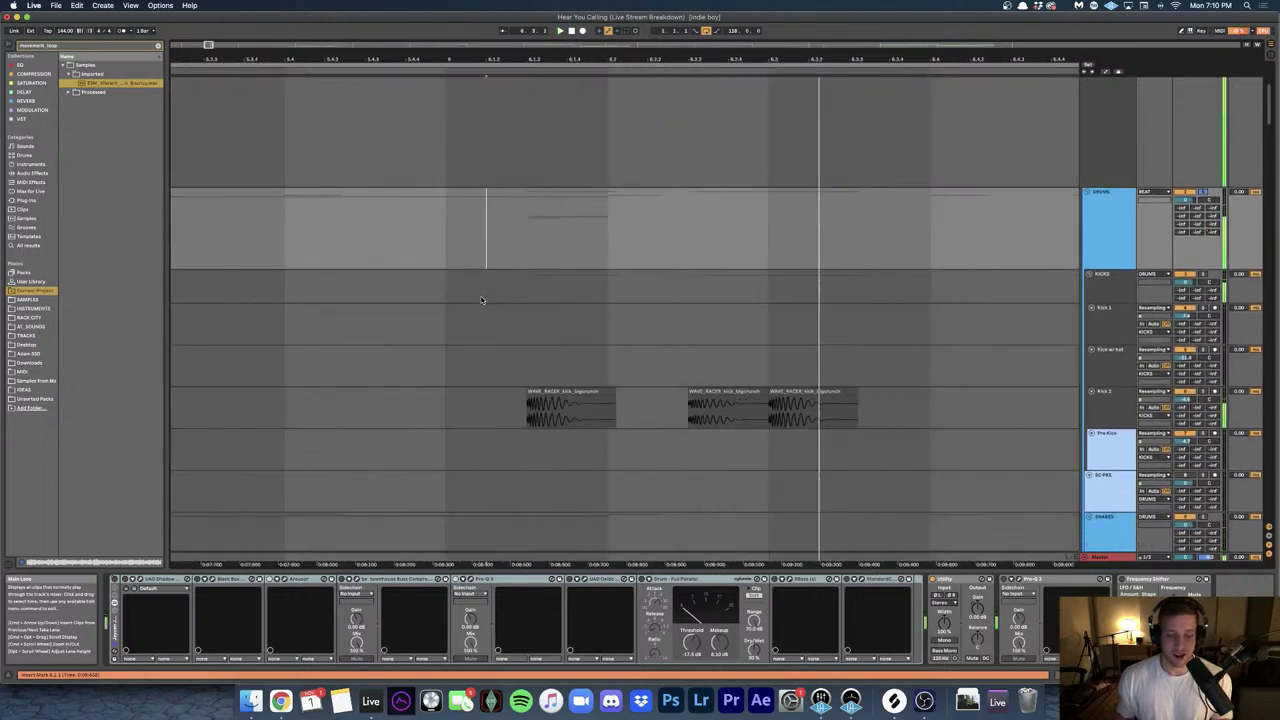
- Look through the snare, percussion, hat and fill tracks across the first verse of the drum arrangement
scroll(400, 278, "down", 2)
scroll(401, 256, "down", 5)
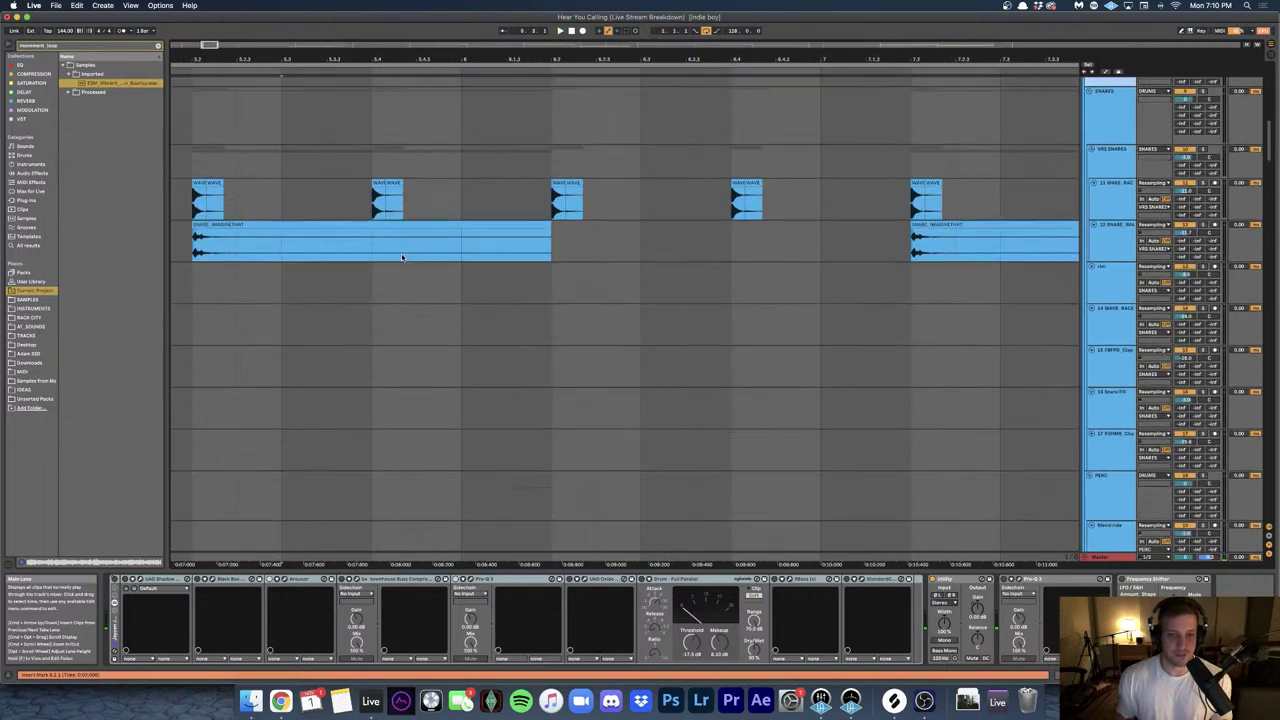
scroll(401, 253, "down", 2)
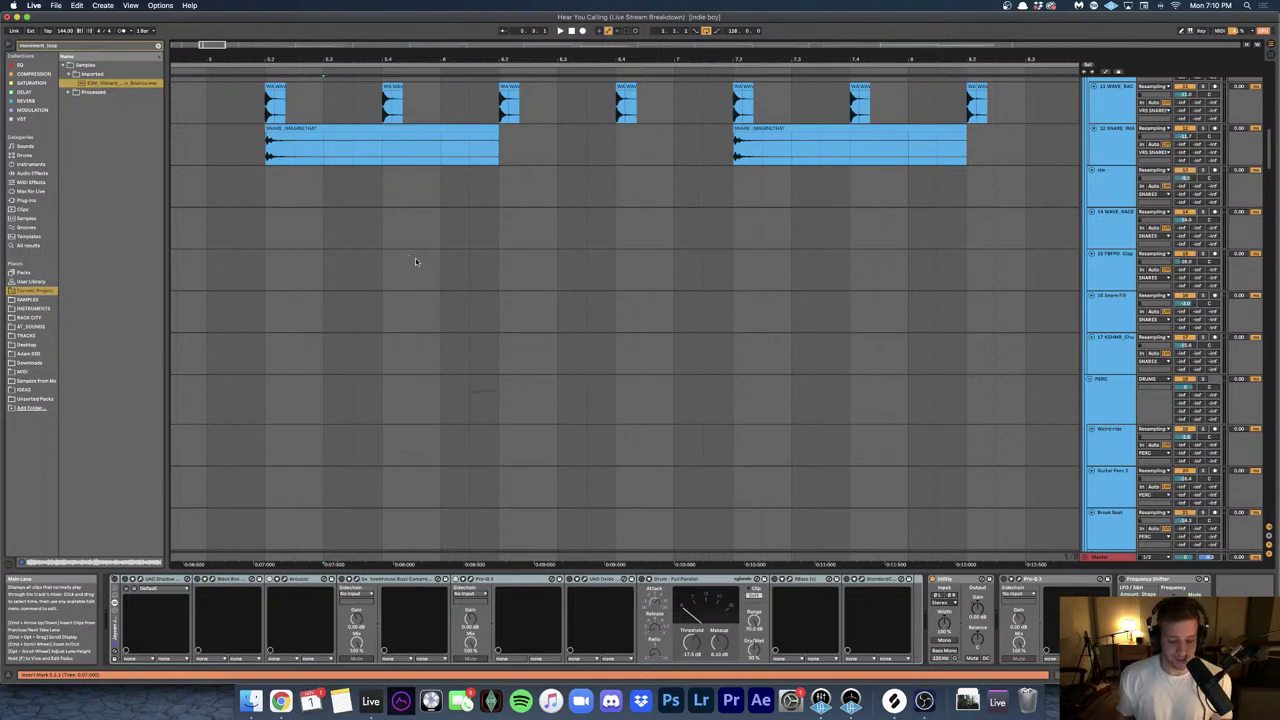
scroll(449, 240, "down", 2)
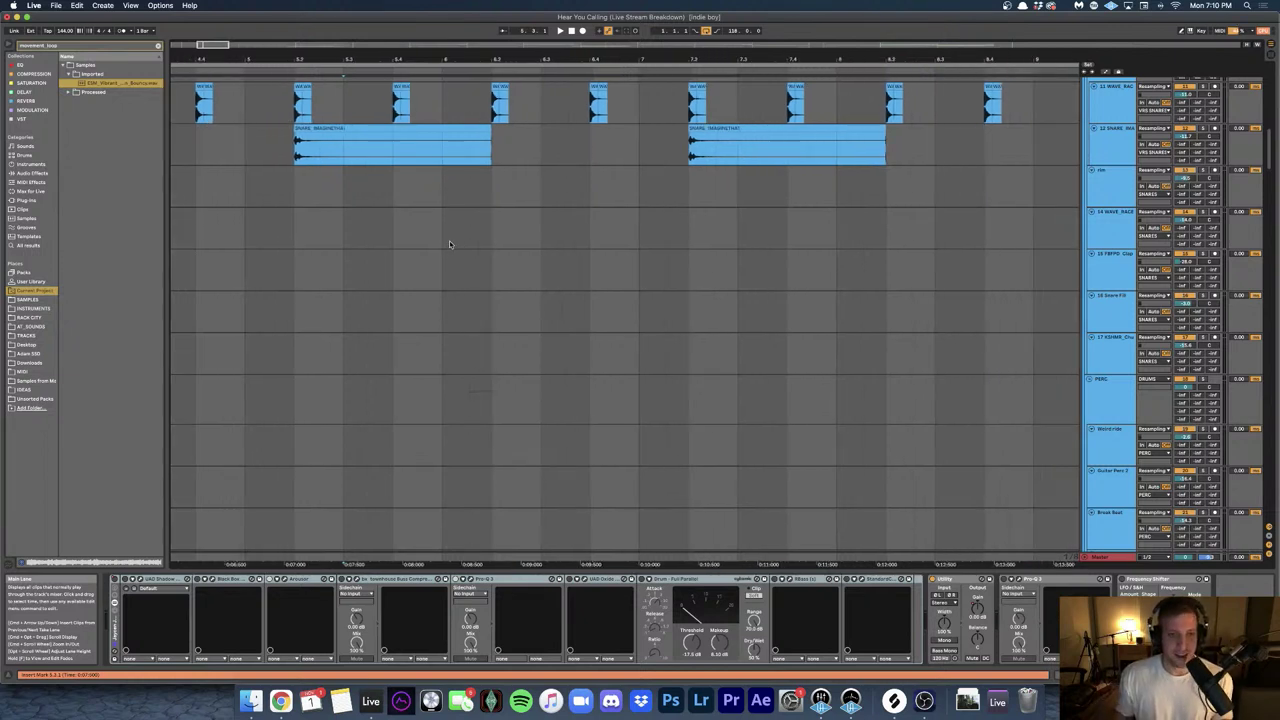
scroll(449, 240, "down", 6)
scroll(449, 240, "down", 10)
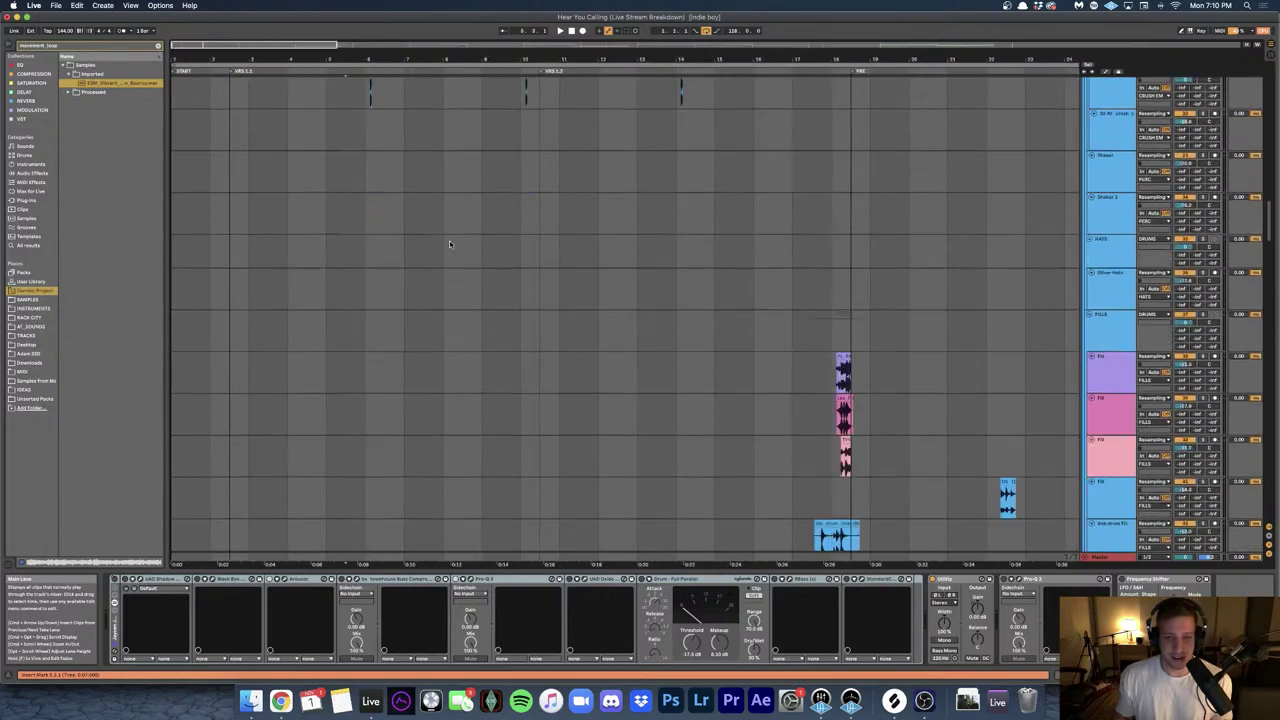
scroll(449, 240, "up", 5)
scroll(449, 240, "up", 12)
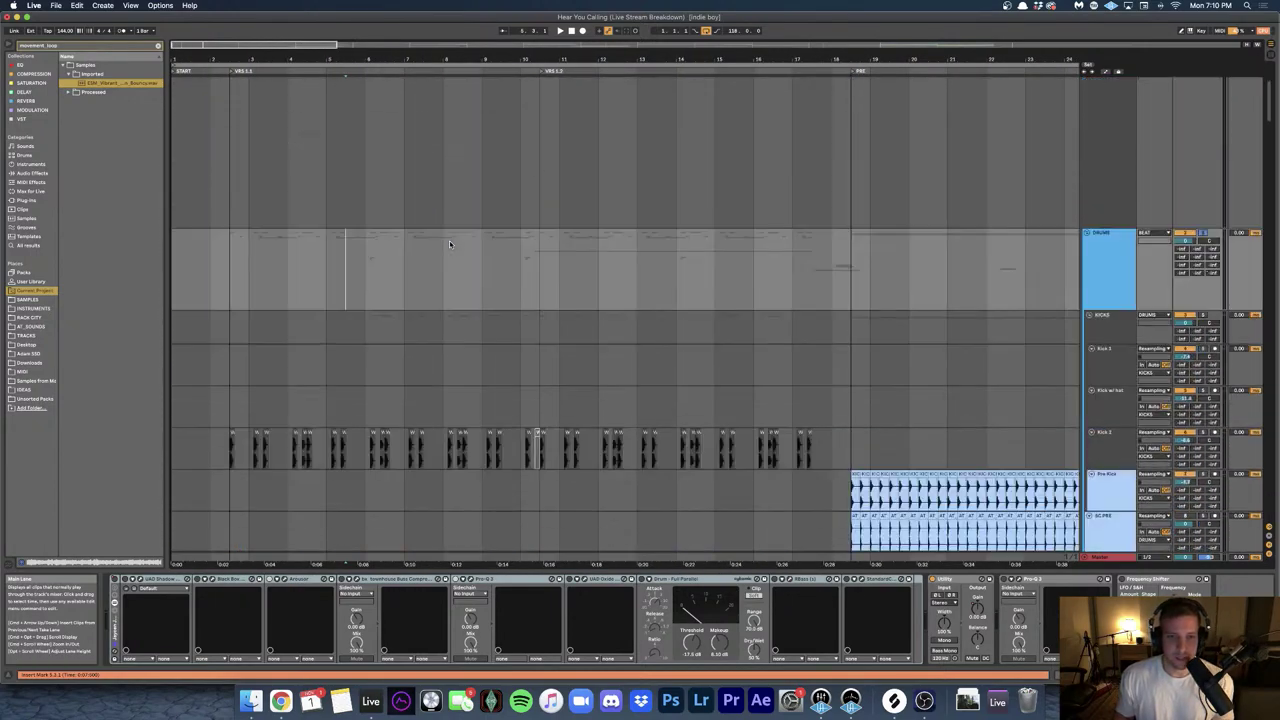
- Set the playback start at the VRS 1.2 locator on the DRUMS group and play the second half of the verse
scroll(509, 233, "down", 5)
scroll(482, 187, "up", 2)
left_click(483, 188)
scroll(483, 186, "up", 3)
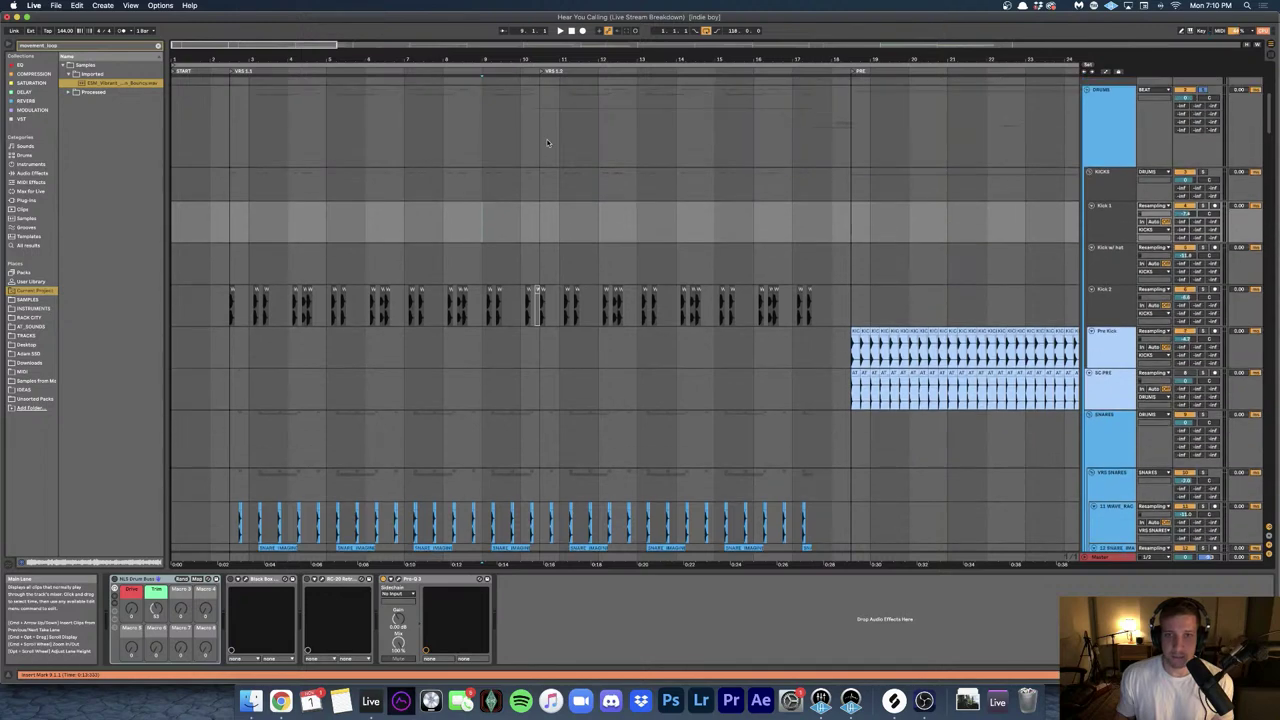
left_click(543, 140)
scroll(543, 140, "up", 1)
key("space")
scroll(603, 260, "down", 10)
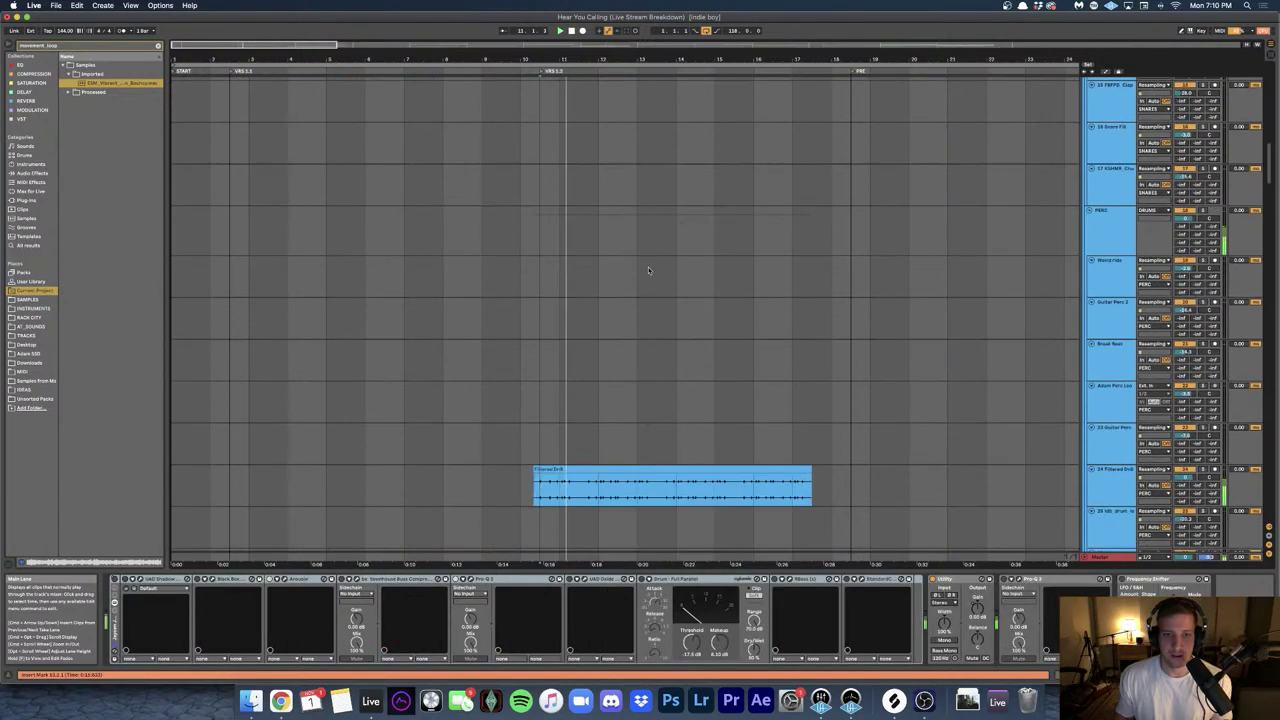
- Find the Filtered DnB clip among the percussion tracks during playback and select it to show its effects
scroll(604, 369, "down", 3)
scroll(604, 369, "up", 3)
scroll(604, 369, "down", 4)
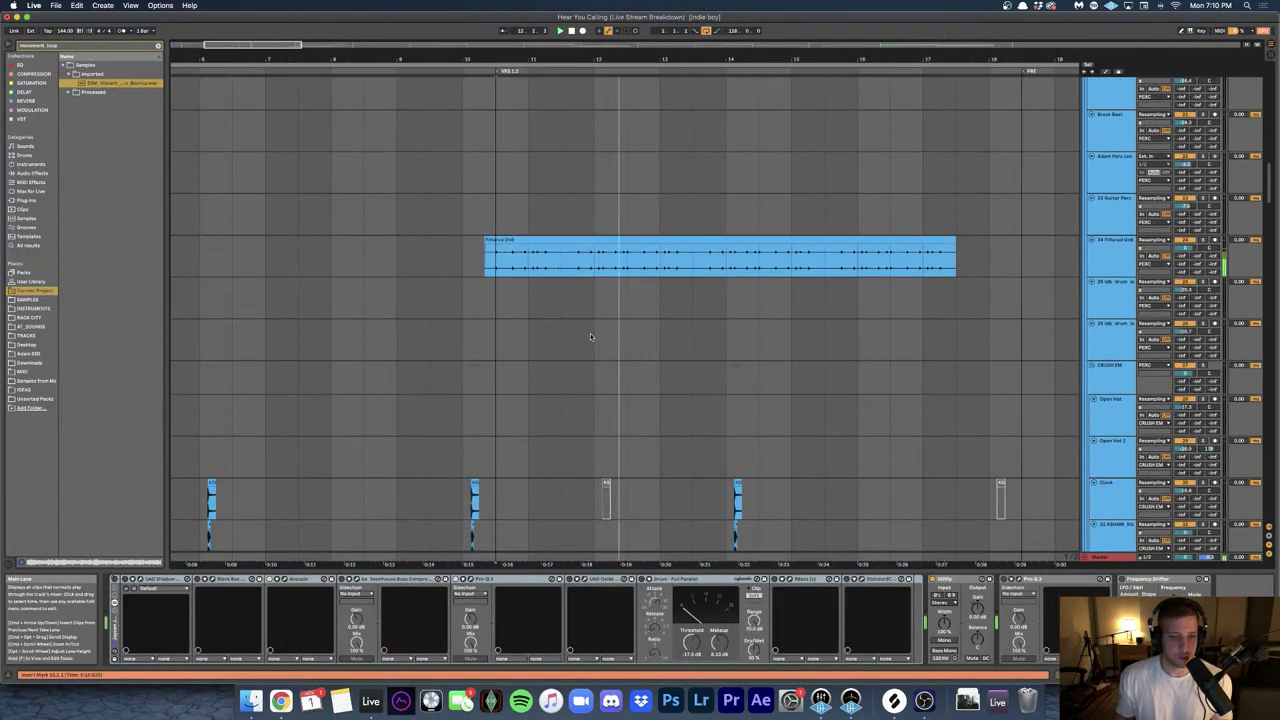
scroll(530, 241, "up", 3)
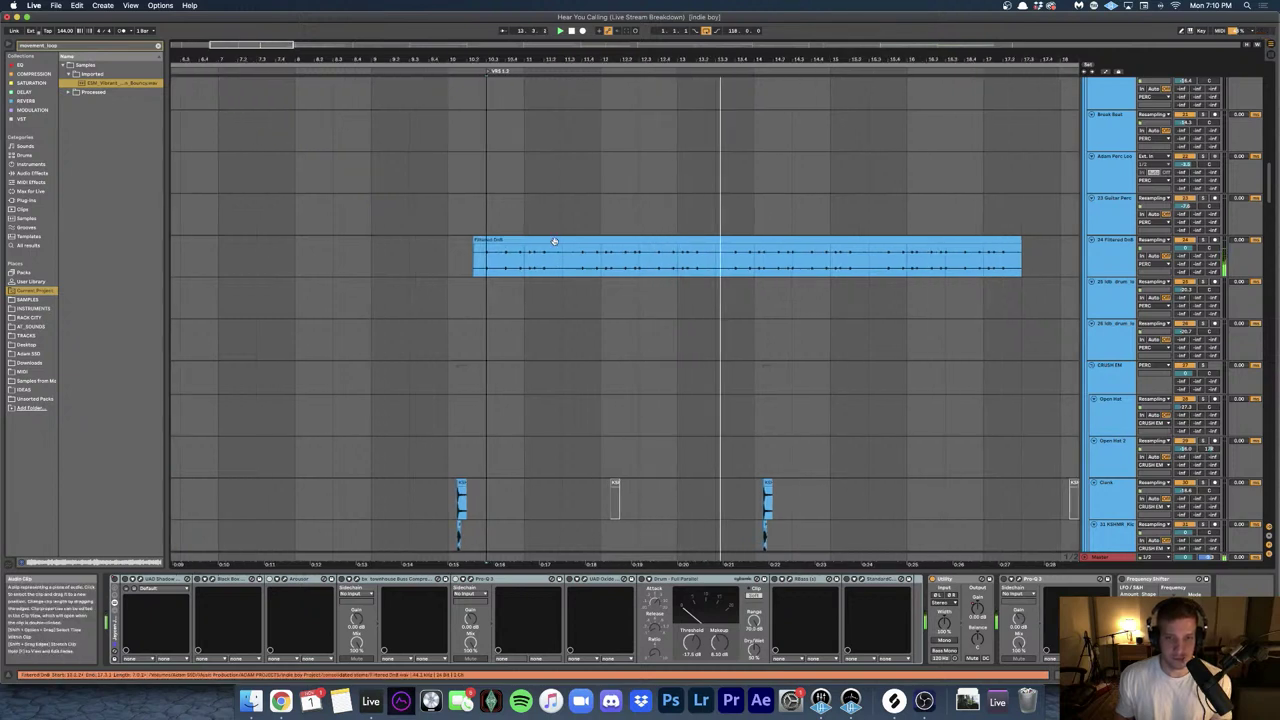
left_click(551, 242)
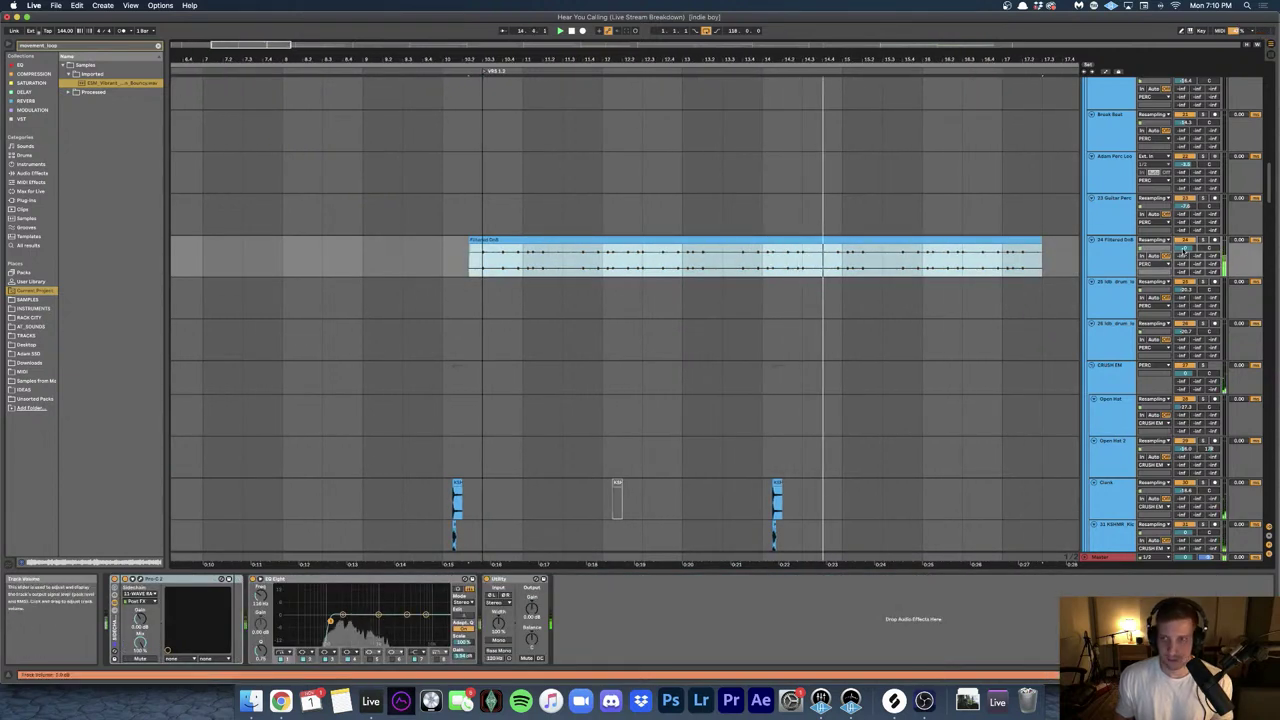
- Restart playback on the Filtered DnB track from the VRS 1.2 locator to hear the loop
left_click(446, 258)
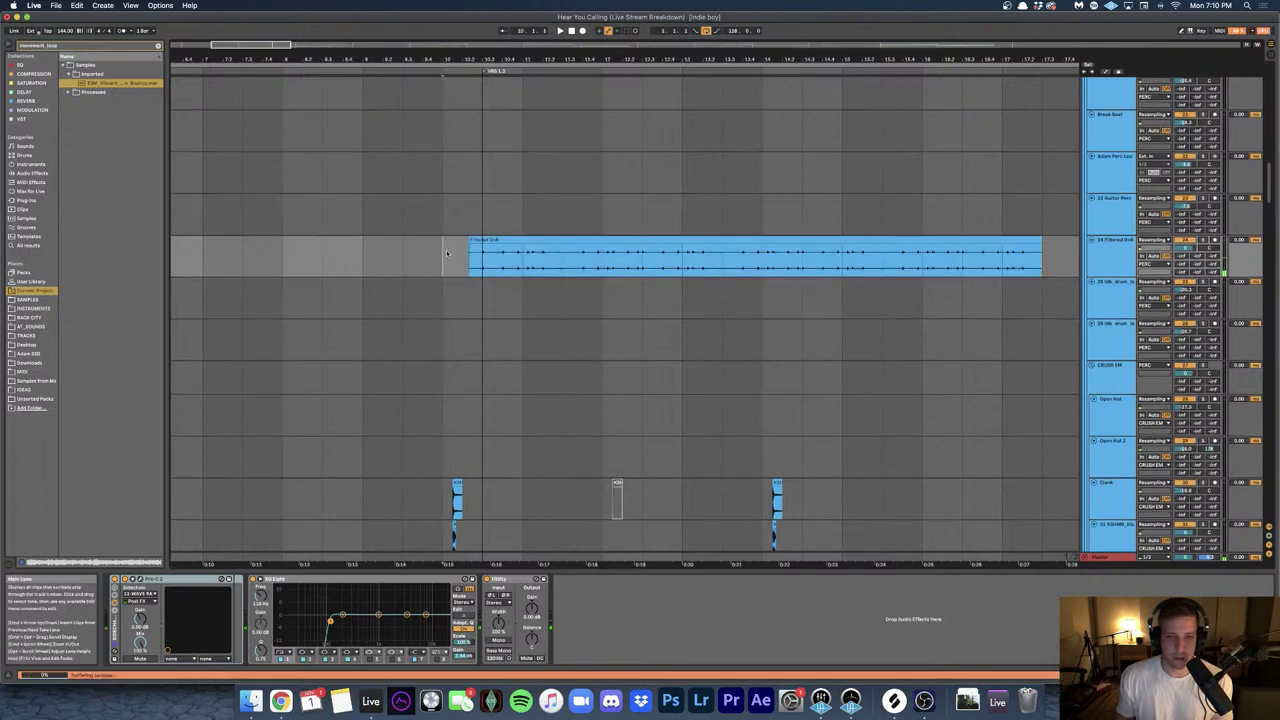
left_click(483, 262)
key("super+1")
scroll(484, 264, "down", 1)
key("space")
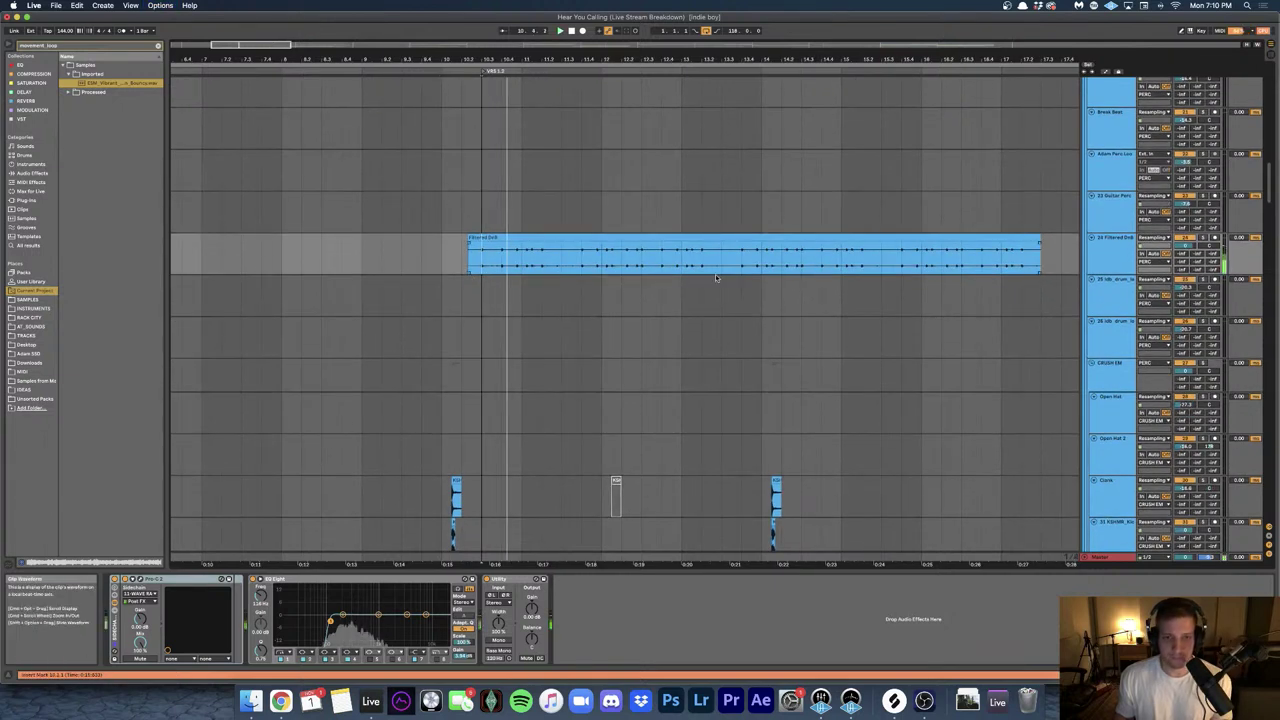
- Highlight the Filtered DnB loop's time range from 10.3.1 to 17.4.1 on its track
scroll(715, 274, "down", 2)
left_click_drag(510, 254, 994, 257)
scroll(749, 263, "right", 5)
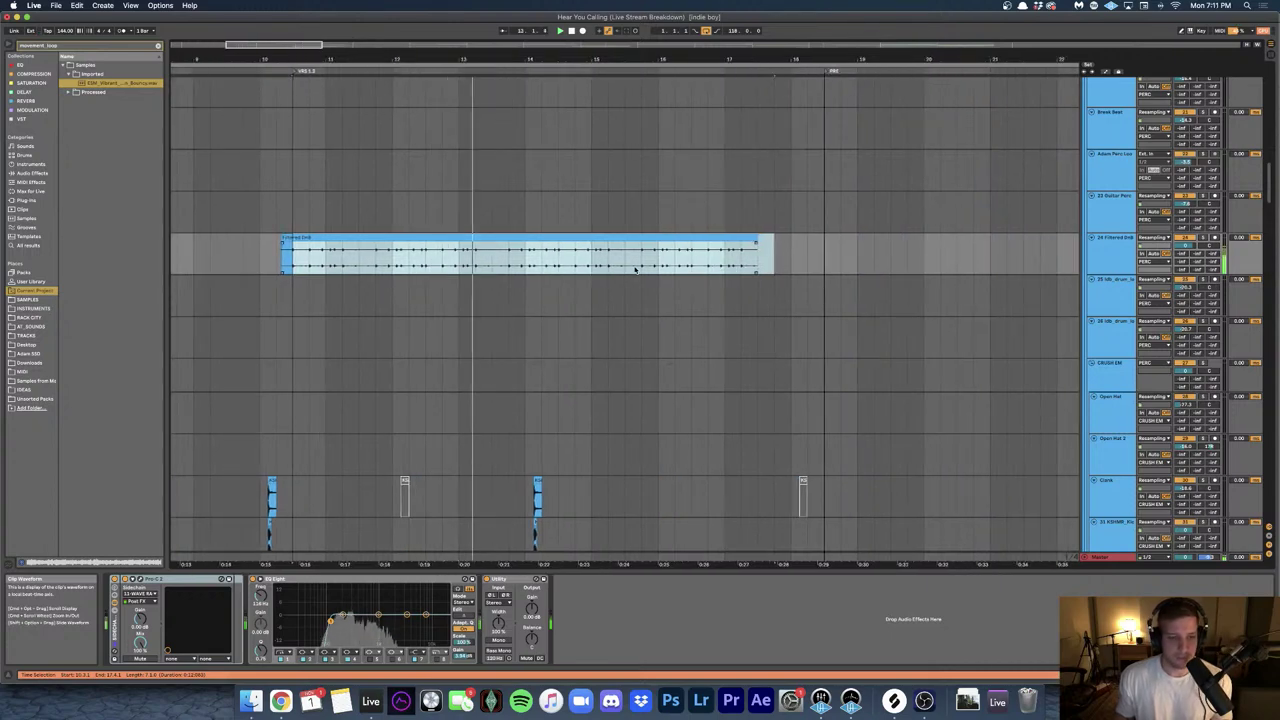
- Go to the BASS group and play the soloed VRS BASs group in the VRS 1.1 section
scroll(550, 267, "left", 3)
scroll(540, 270, "down", 5)
scroll(540, 270, "down", 12)
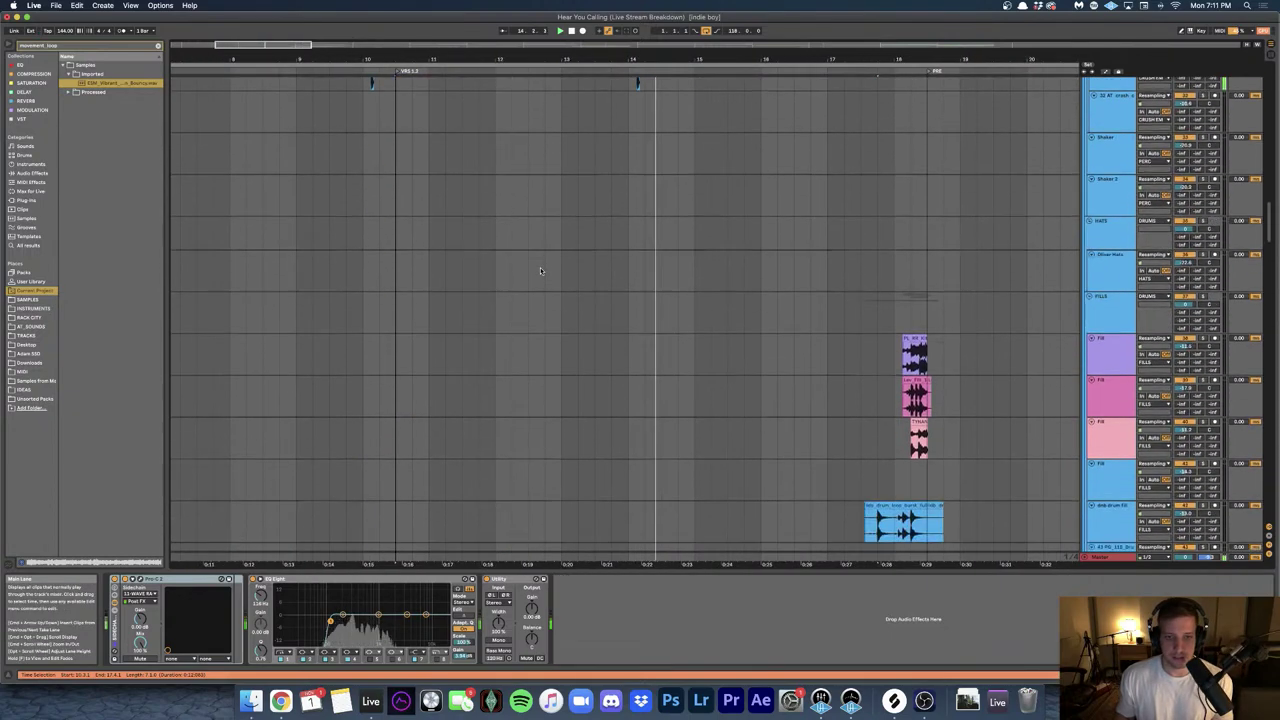
scroll(540, 270, "down", 2)
scroll(540, 270, "down", 5)
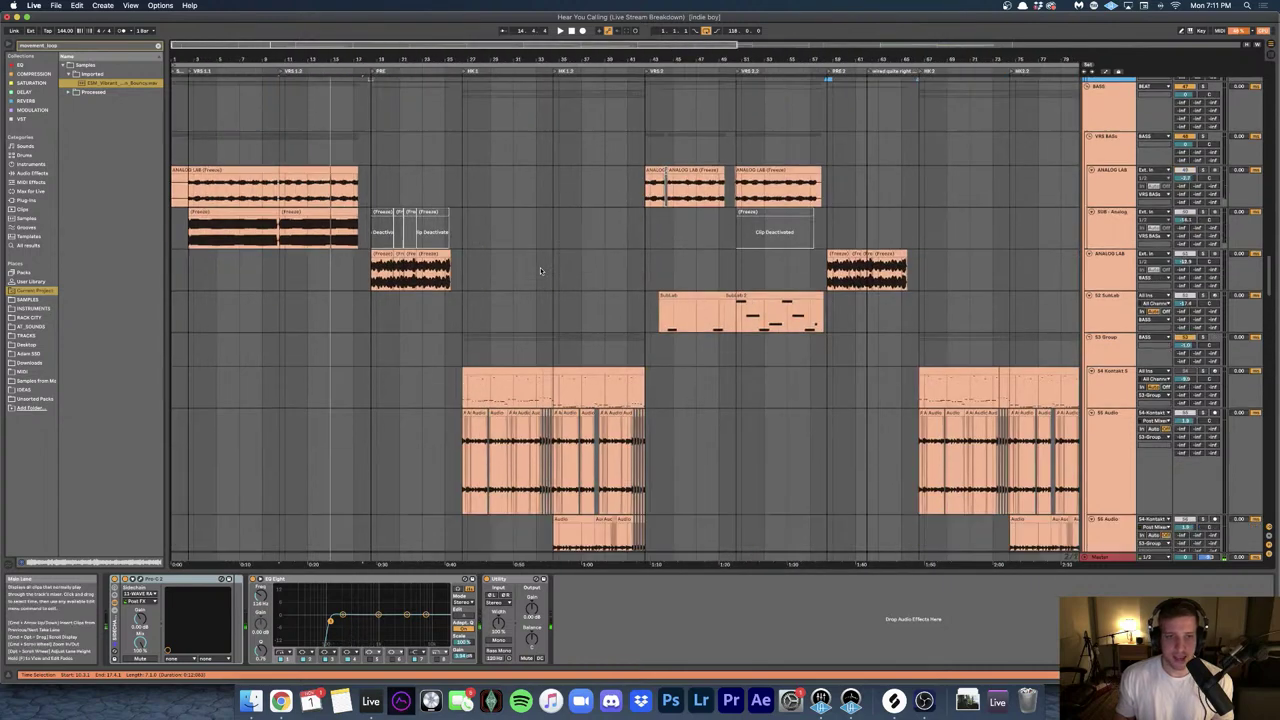
scroll(198, 236, "up", 8)
scroll(240, 220, "left", 1)
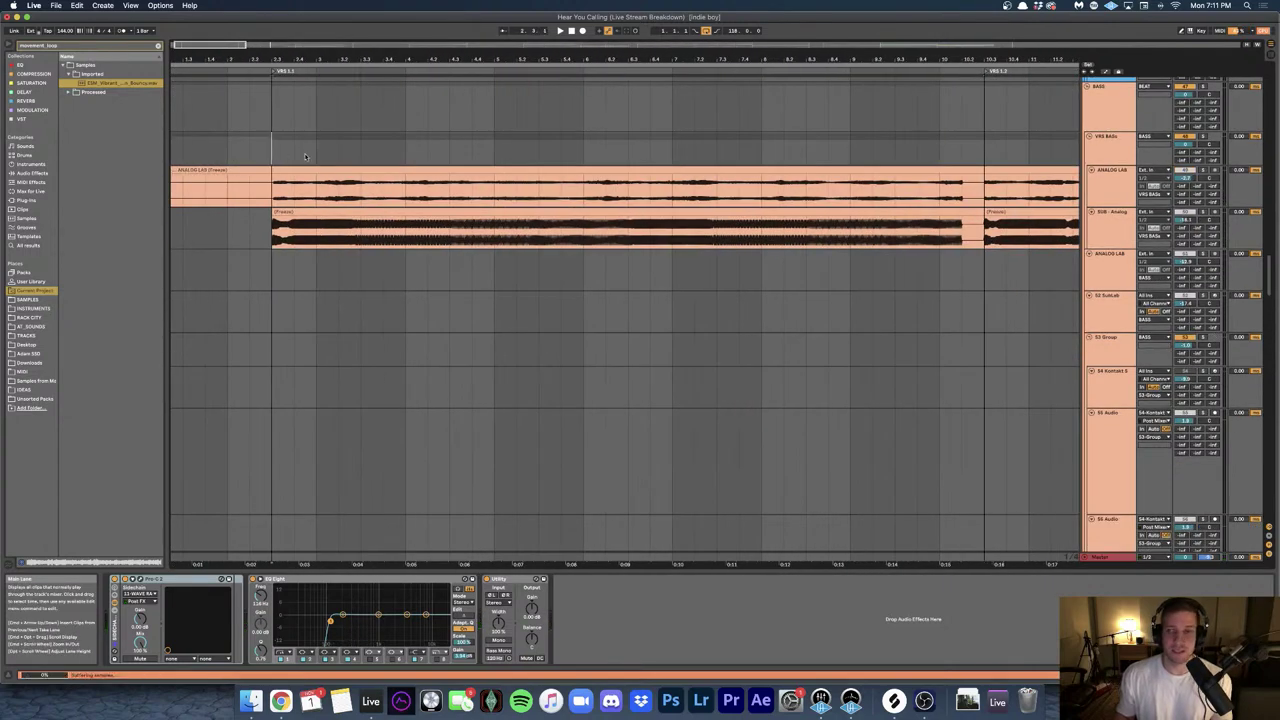
left_click(262, 152)
key("space")
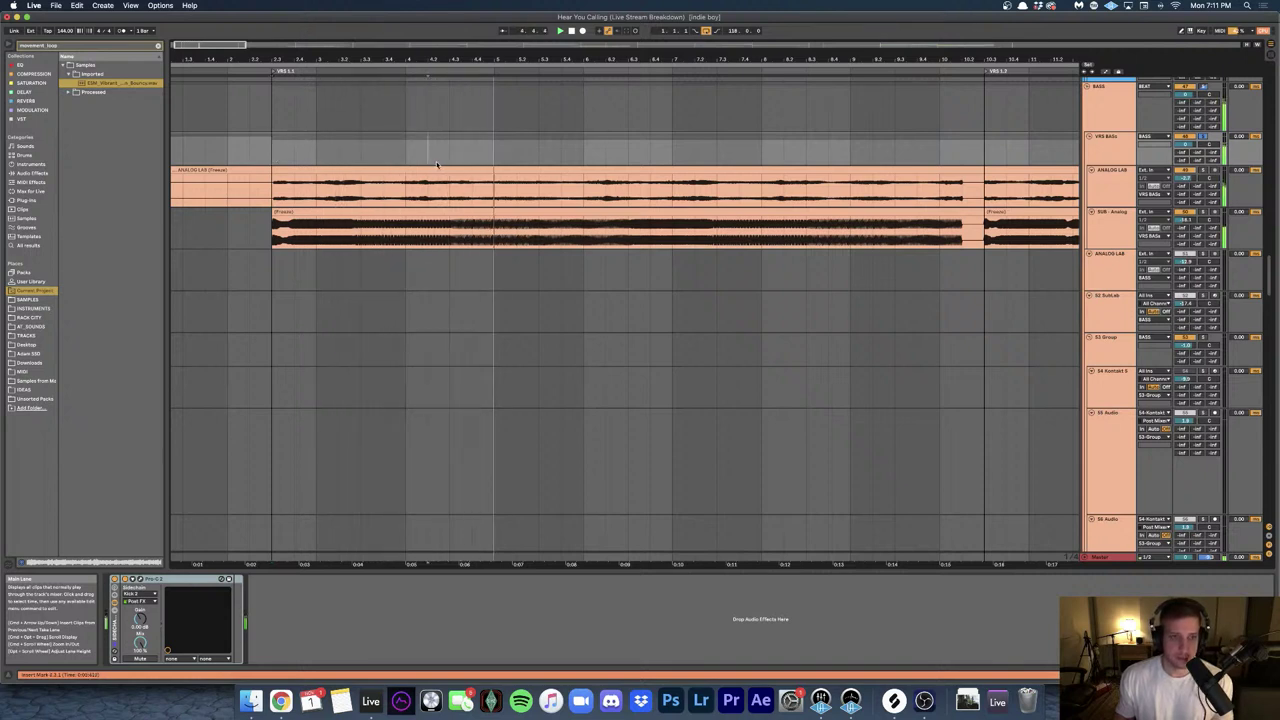
- Open the VRS BASs group's Pro-C 2 sidechain compressor to watch it work, close its window, and stop playback
left_click(137, 580)
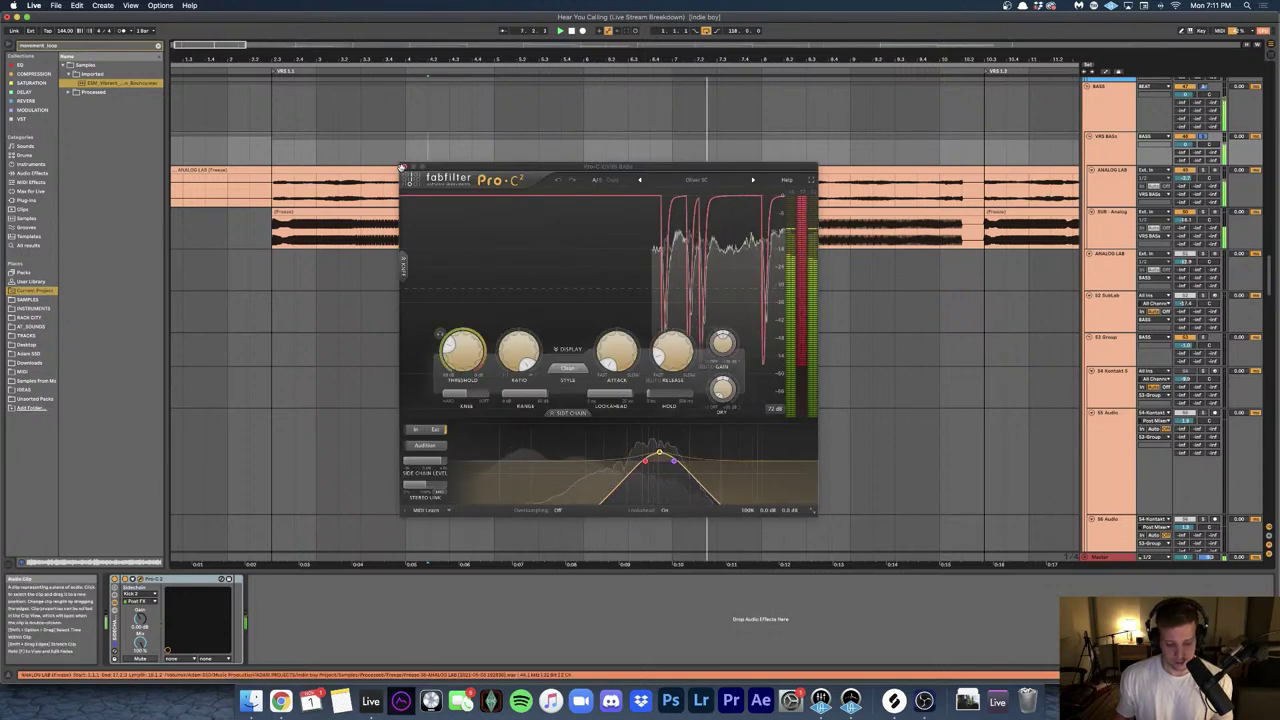
left_click(401, 167)
key("space")
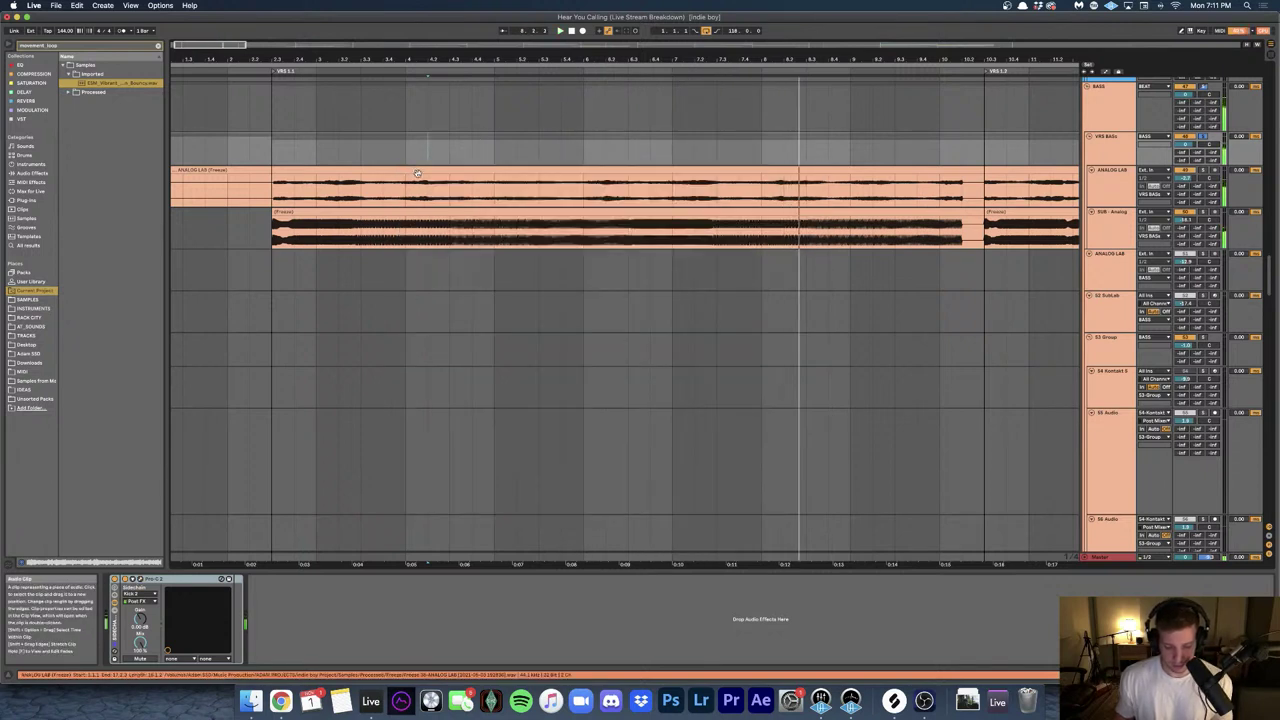
- Select the VRS BASs group with the insert marker at VRS 1.1, and insert a new MIDI track below SUB - Analog
scroll(408, 167, "down", 3)
scroll(328, 180, "up", 2)
left_click(328, 180)
key("super+2")
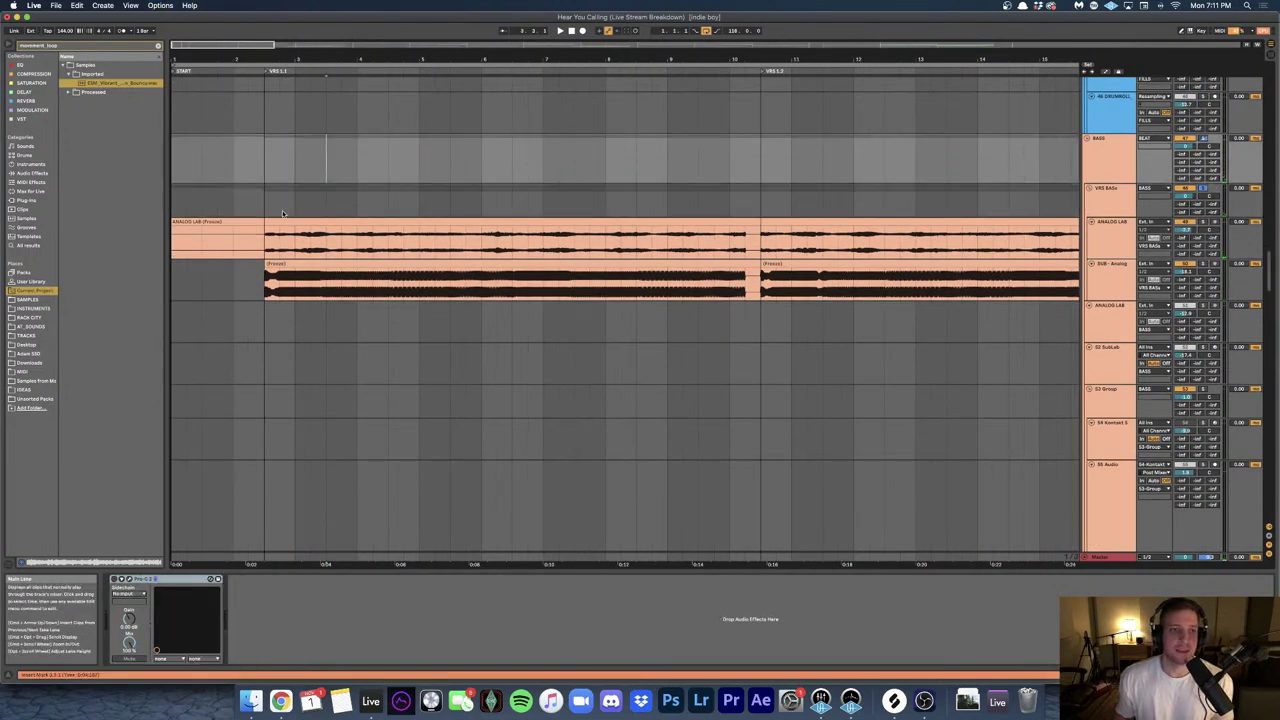
left_click(264, 200)
left_click(1106, 199)
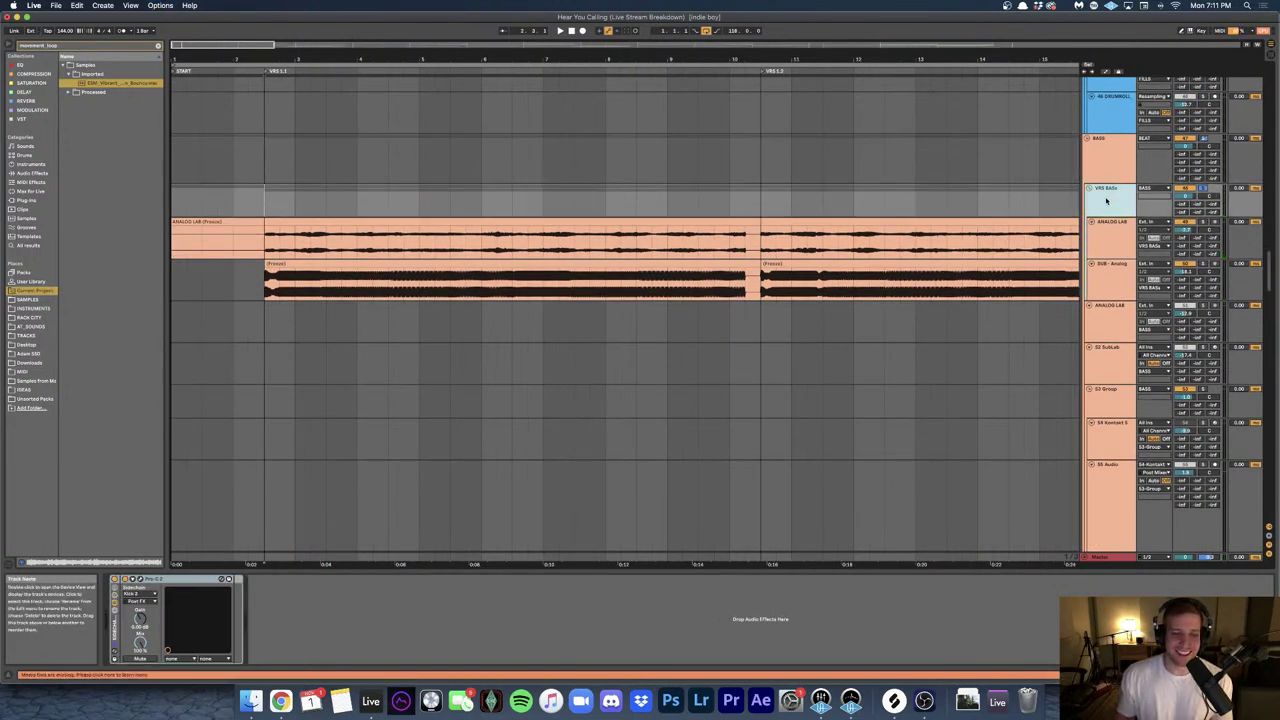
key("super+t")
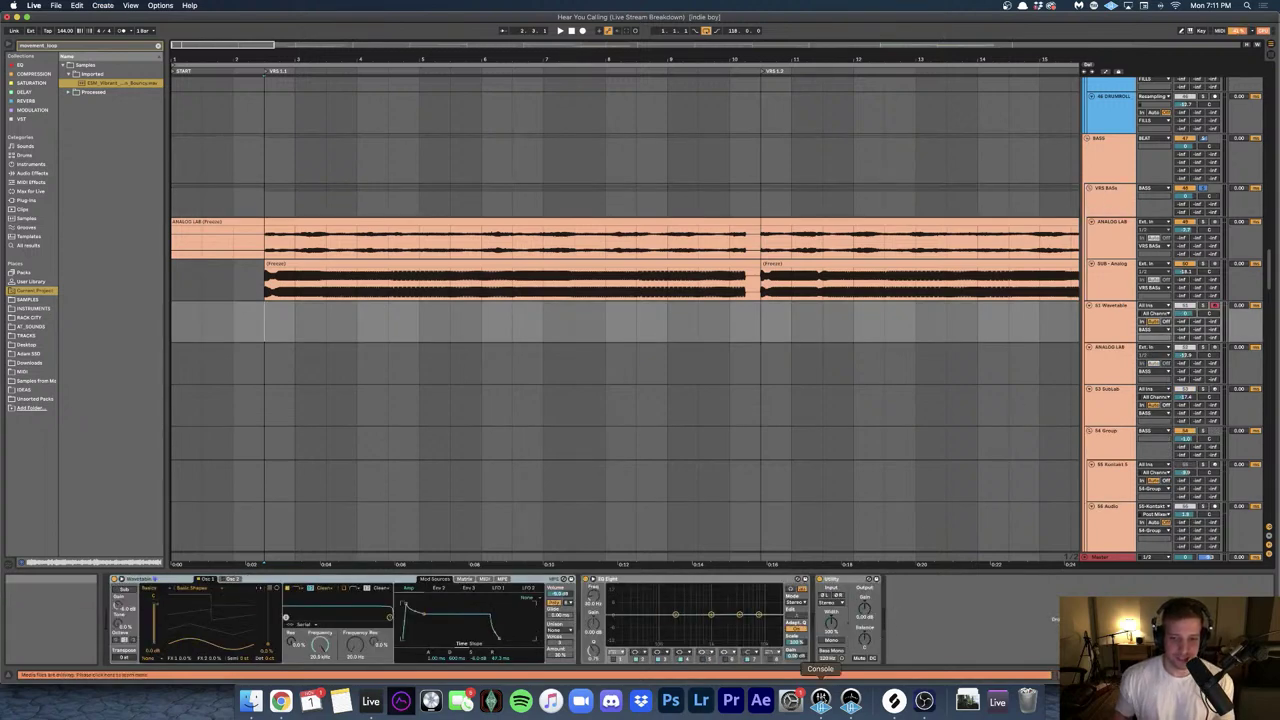
- Switch to the Console app to check the Analog 1 inserts, return to Live, and search the browser for "analog lab"
left_click(822, 697)
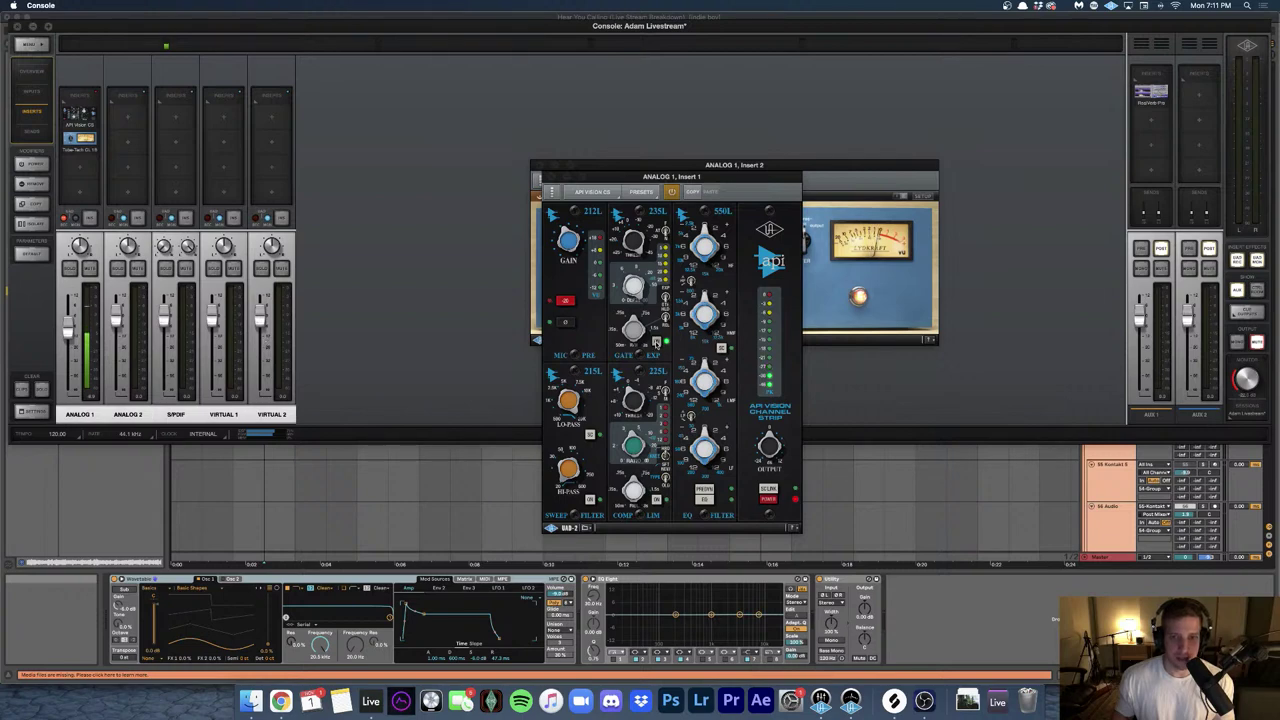
key("super+Tab")
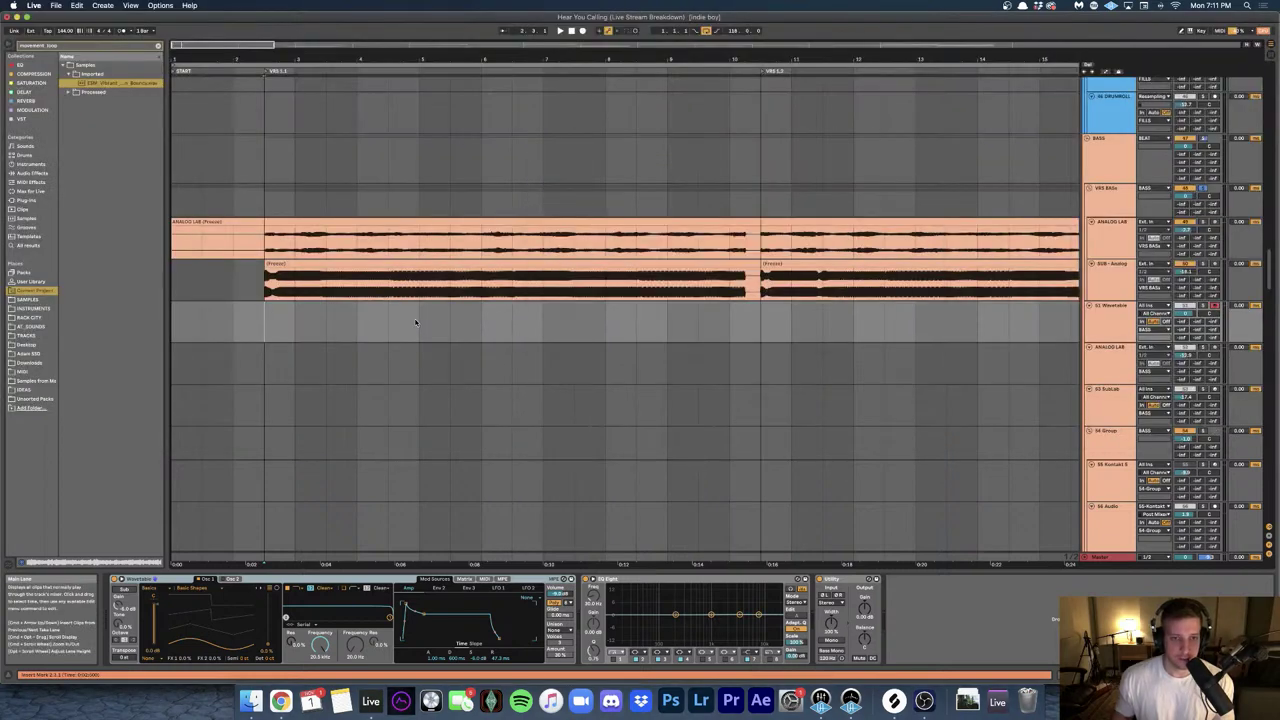
key("super+f")
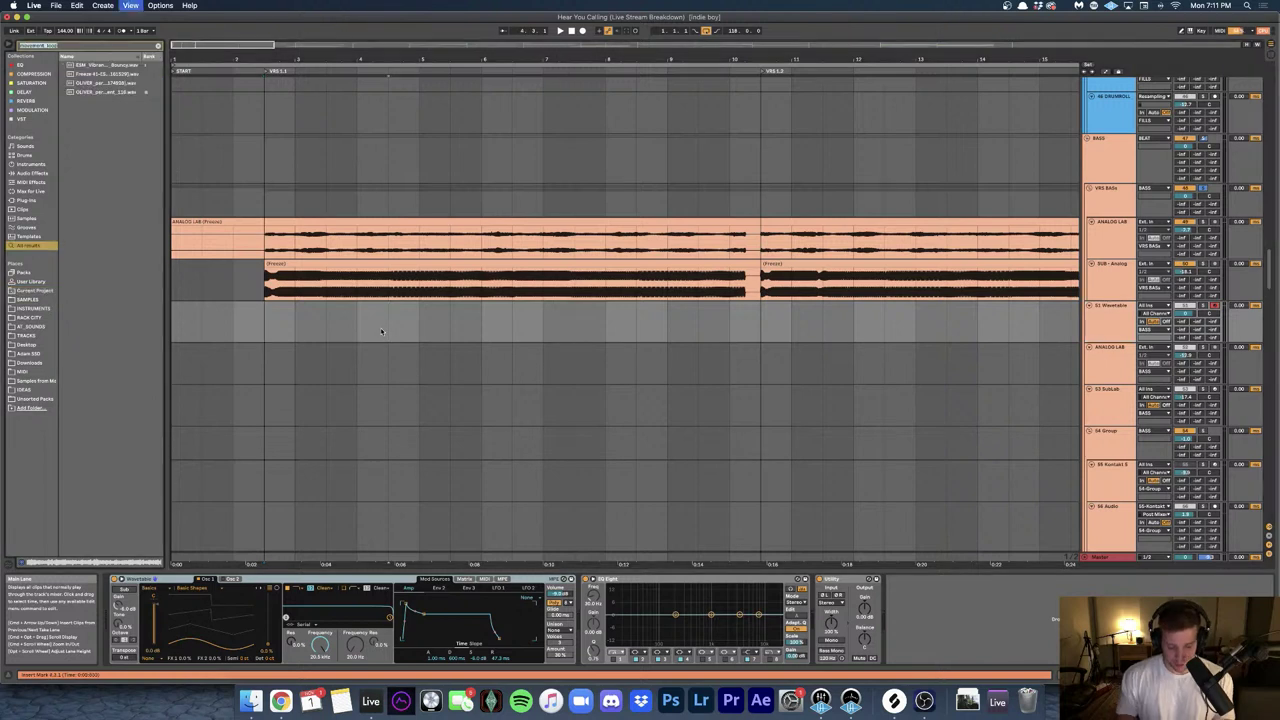
type("analog lab")
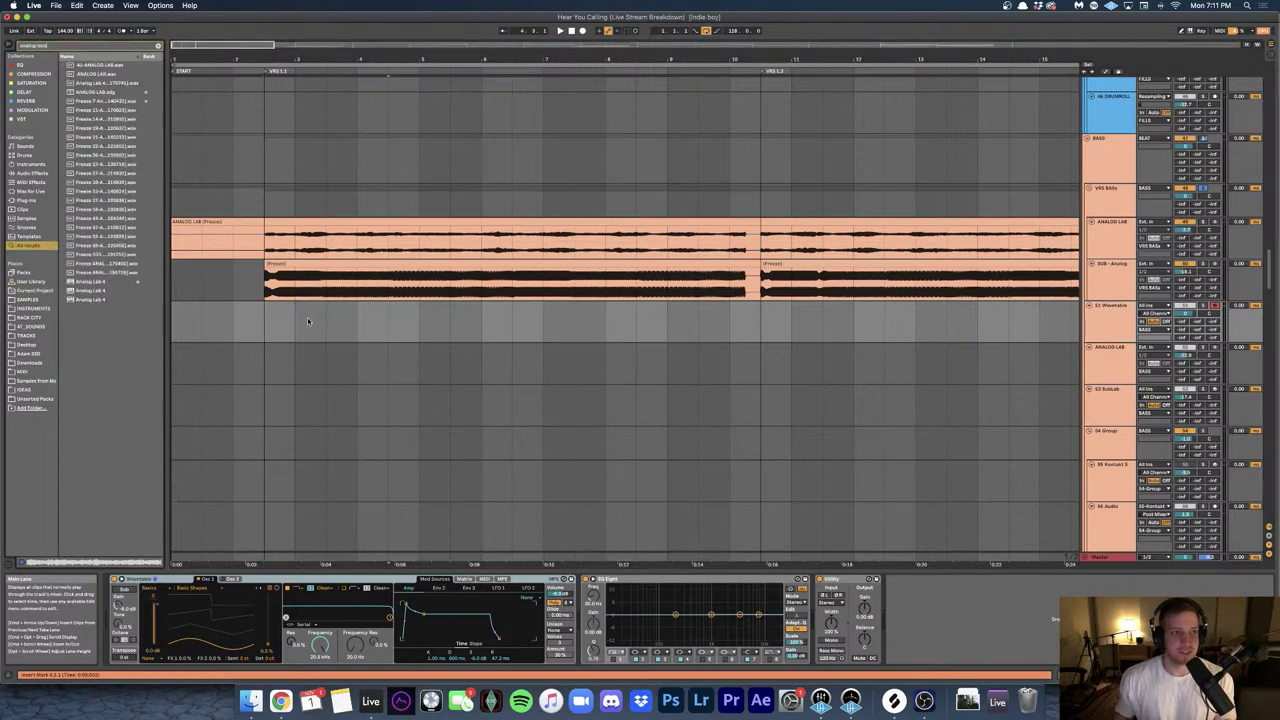
- Load Analog Lab 4 onto the new MIDI track and check its Arturia Sound Store, cancelling the account sign-in
left_click(92, 290)
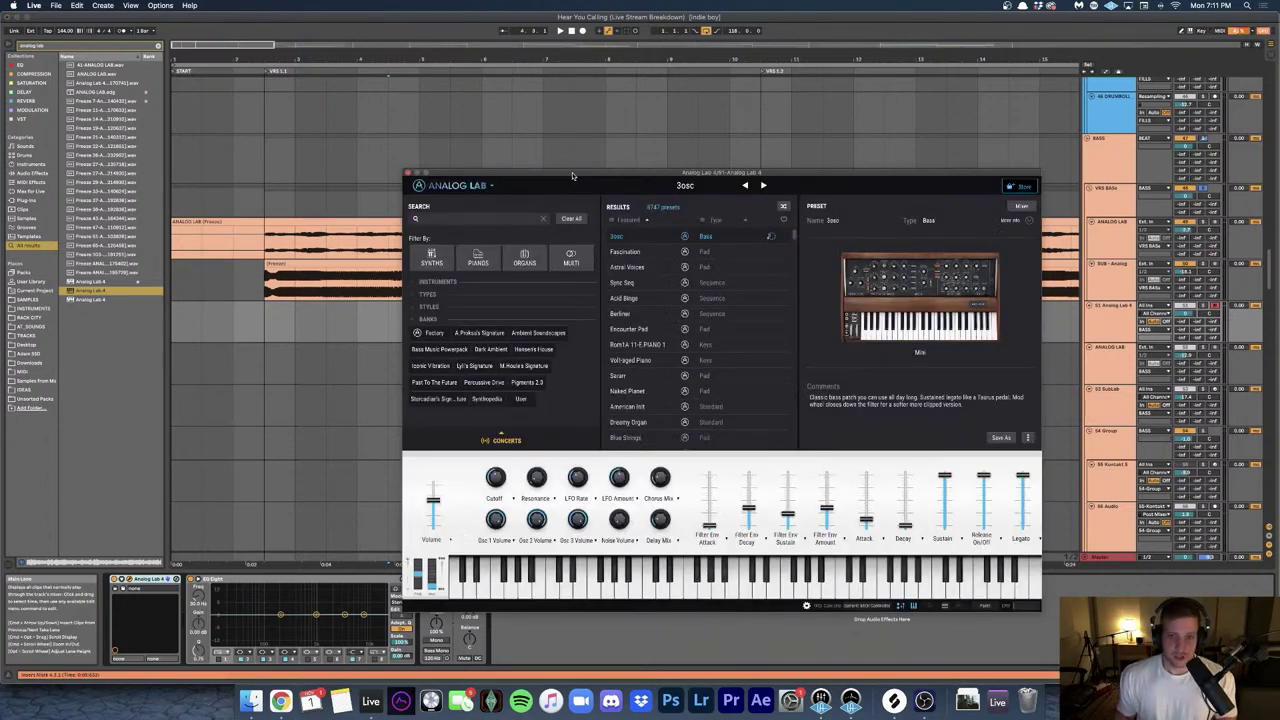
left_click_drag(567, 176, 490, 142)
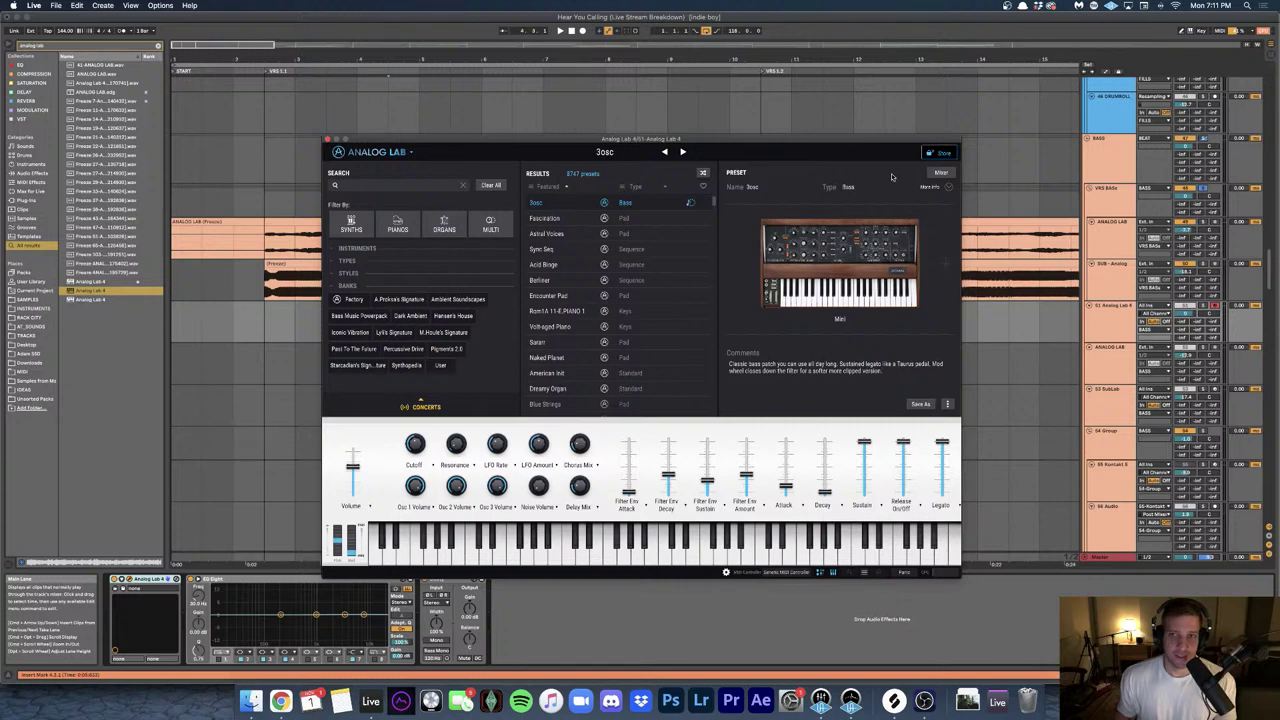
left_click(938, 154)
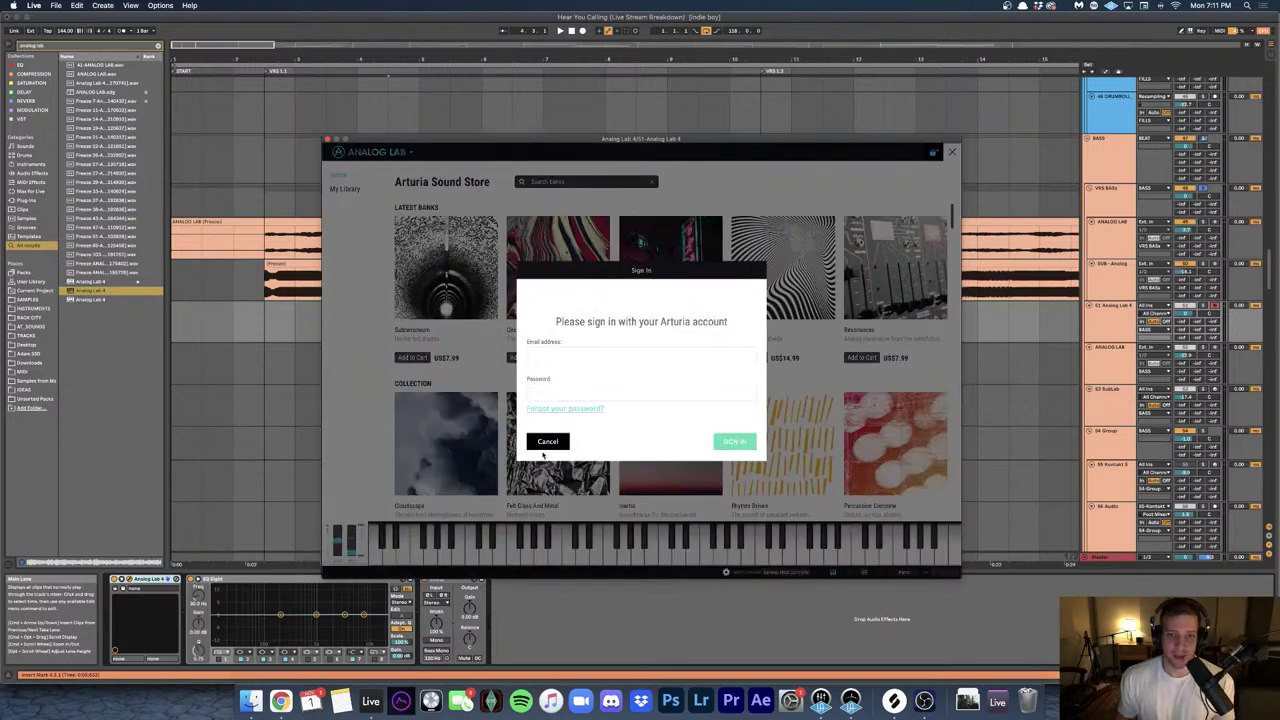
left_click(546, 446)
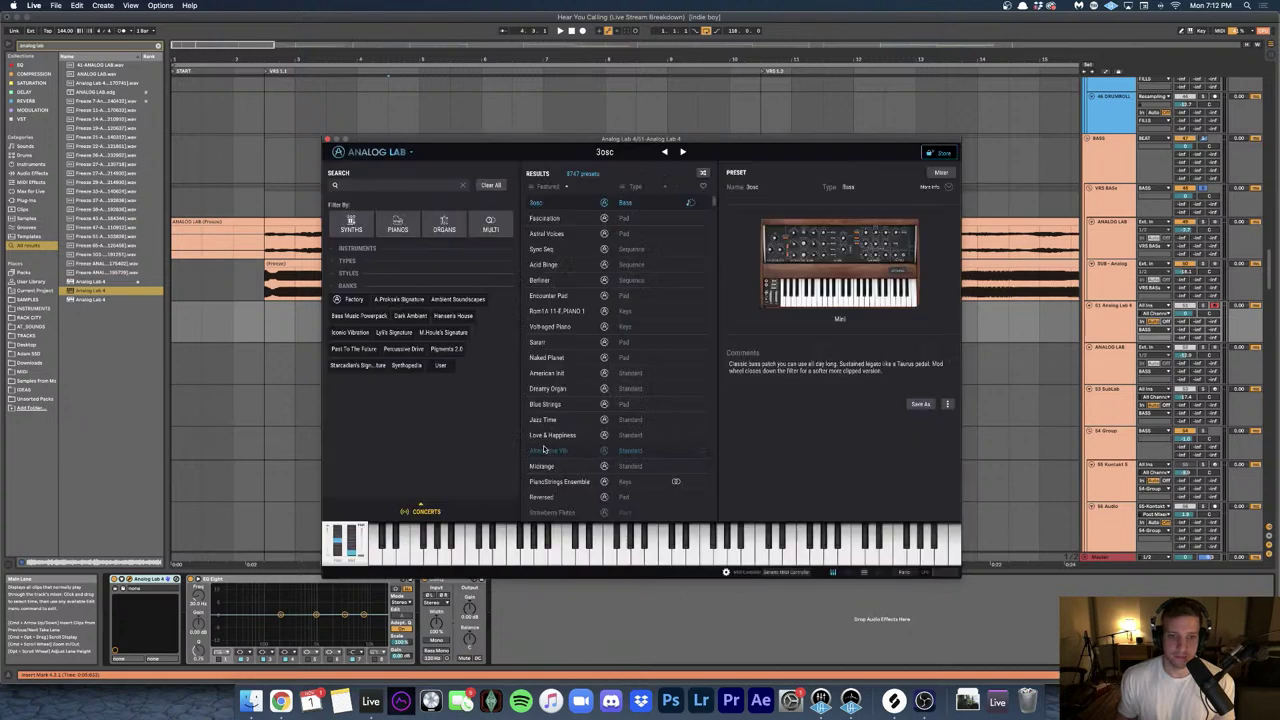
left_click(938, 153)
left_click(536, 356)
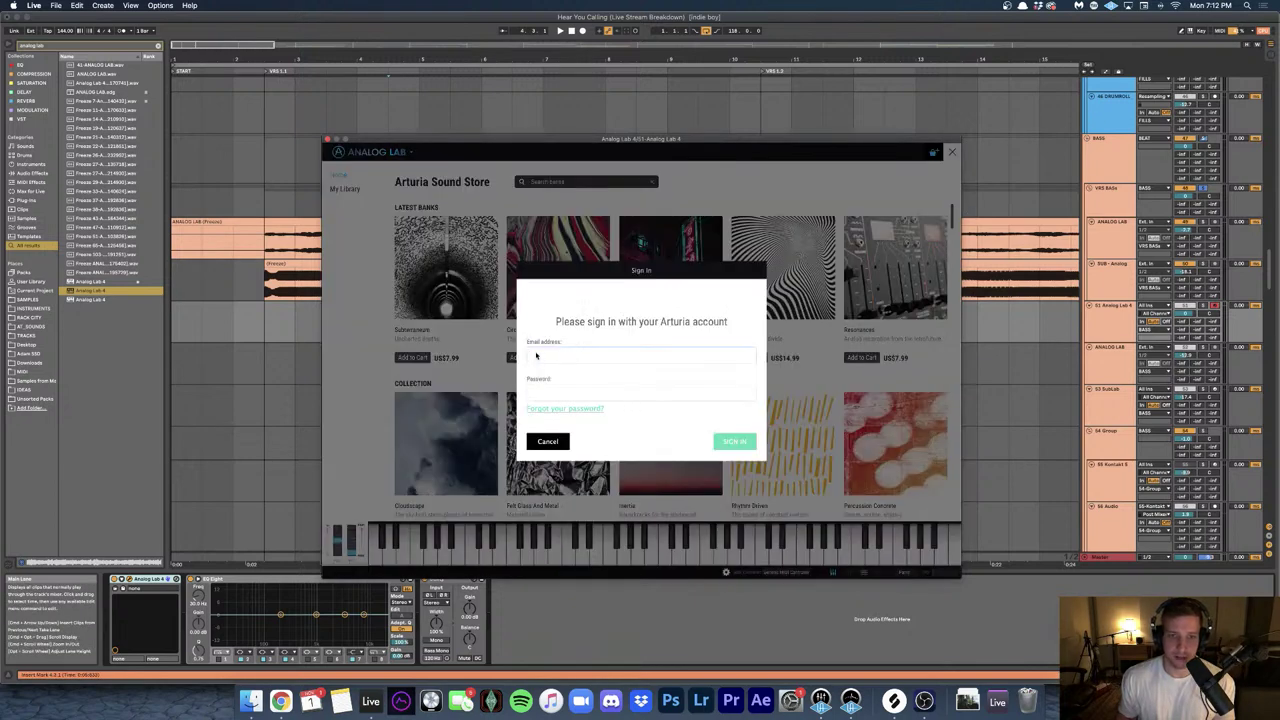
left_click(553, 443)
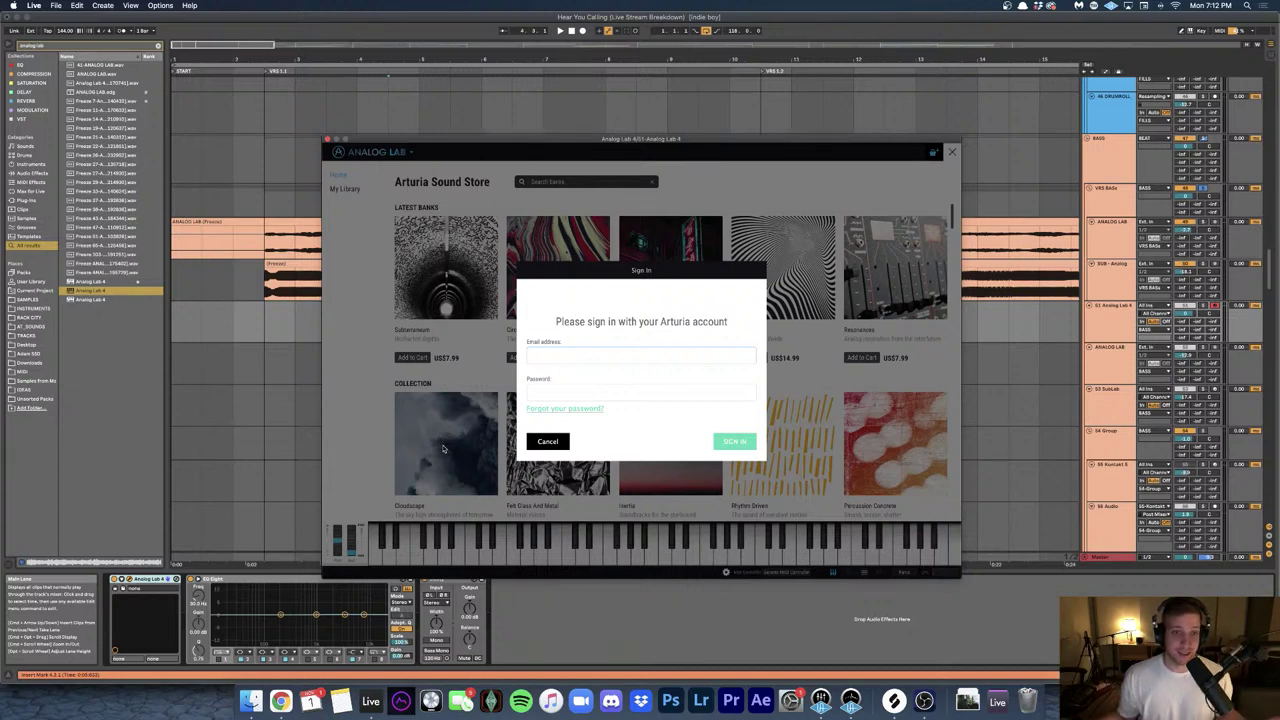
left_click(548, 443)
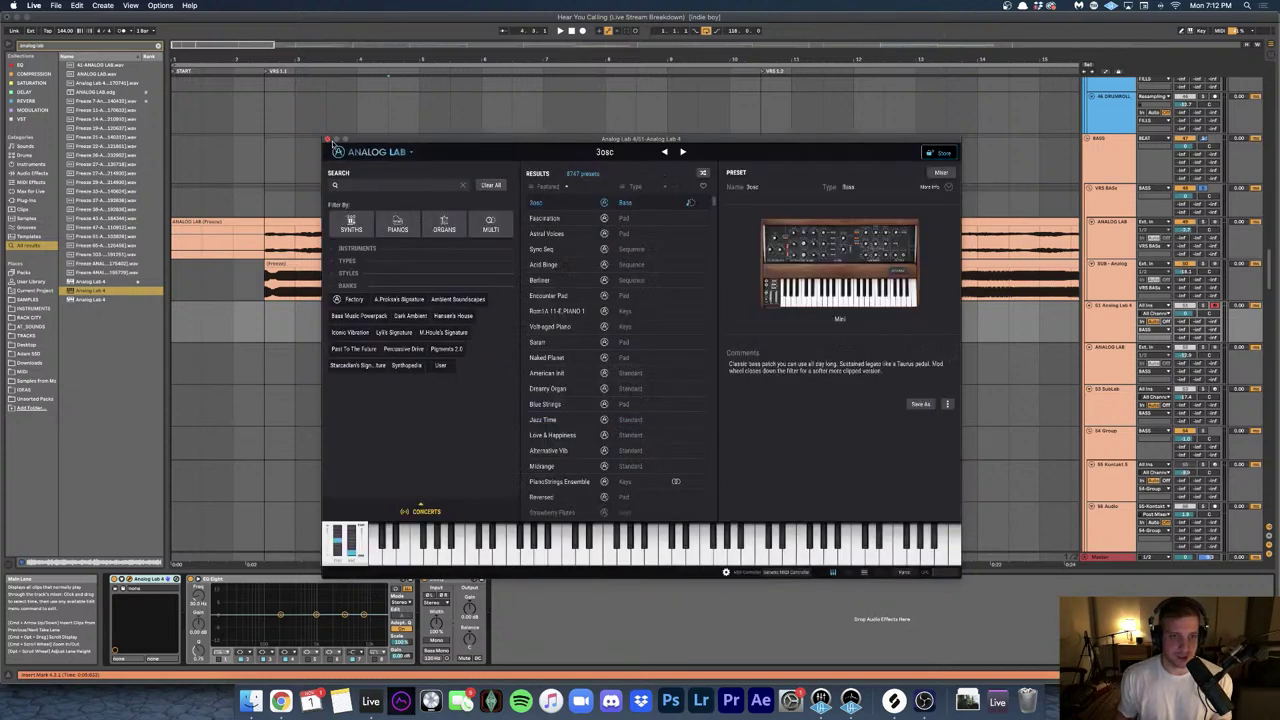
- Close the Analog Lab window and delete the Analog Lab 4 track
left_click(329, 140)
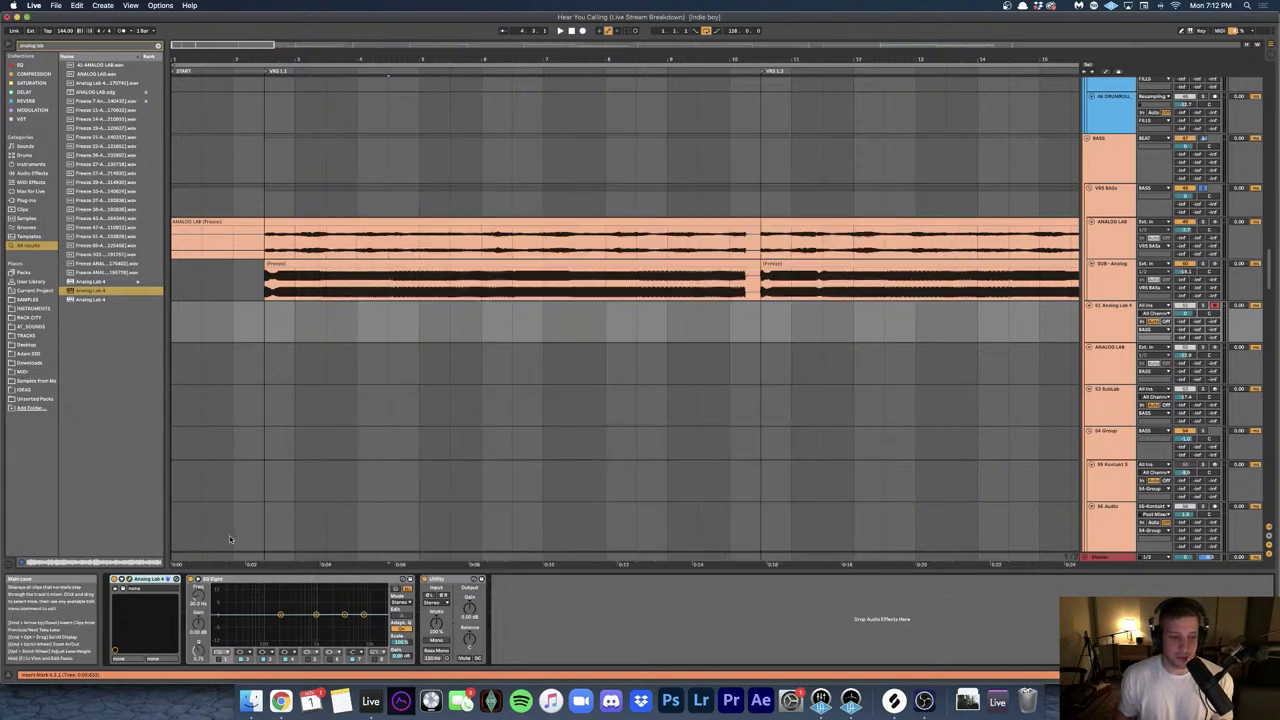
left_click(1116, 332)
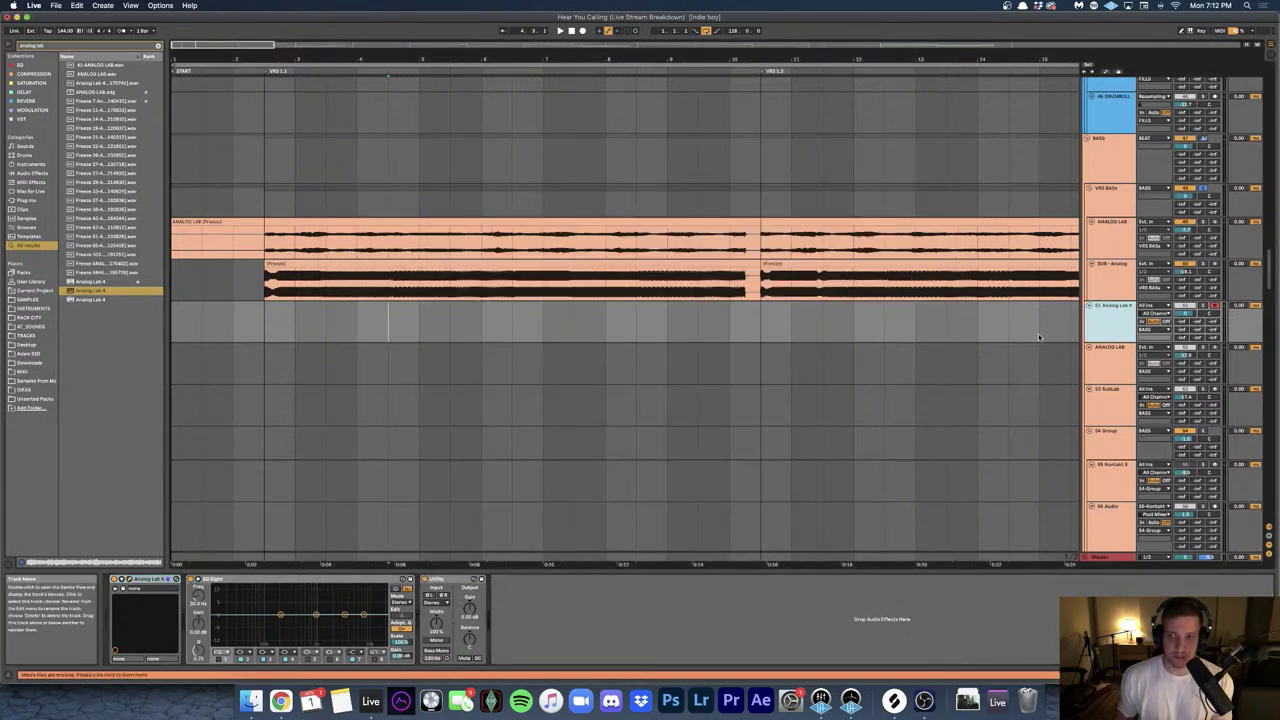
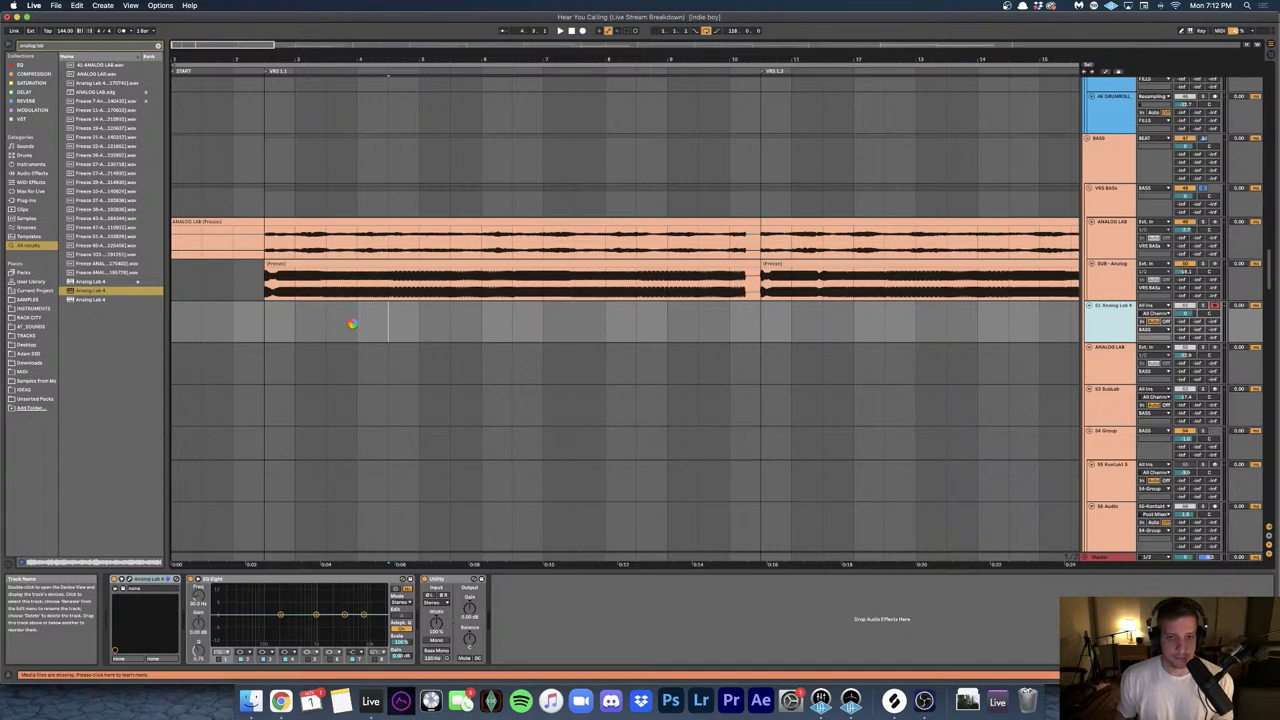
key("minus")
- Play the soloed ANALOG LAB track in the VRS BASs group from VRS 1.1
left_click(221, 242)
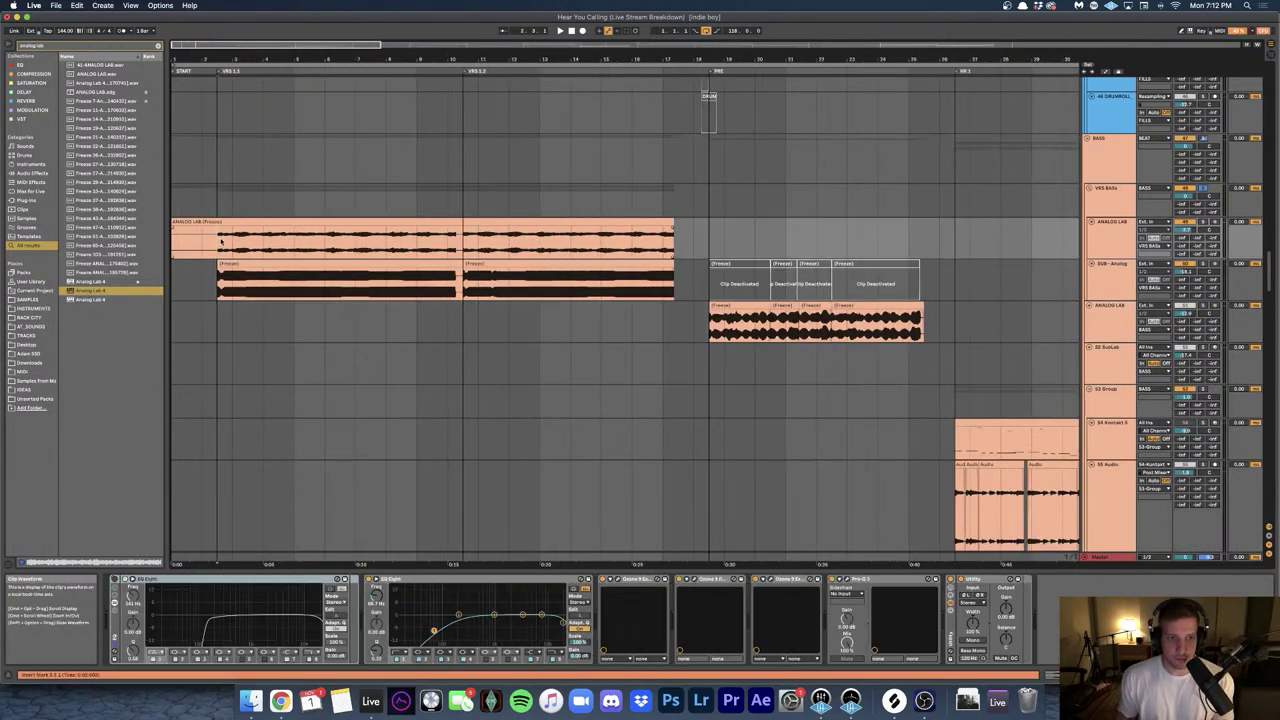
key("space")
key("plus")
key("plus")
key("plus")
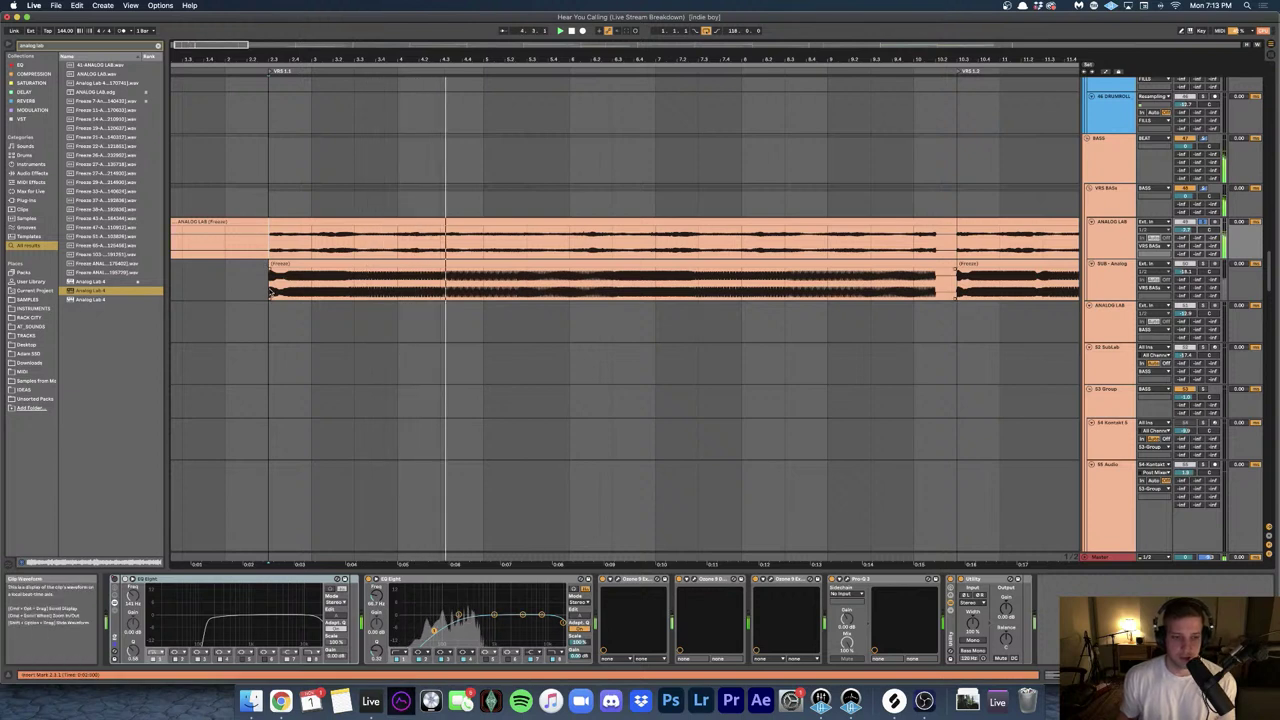
- Compare the SUB - Analog track with the ANALOG LAB track by playing each from VRS 1.1, and stop playback
left_click(271, 291)
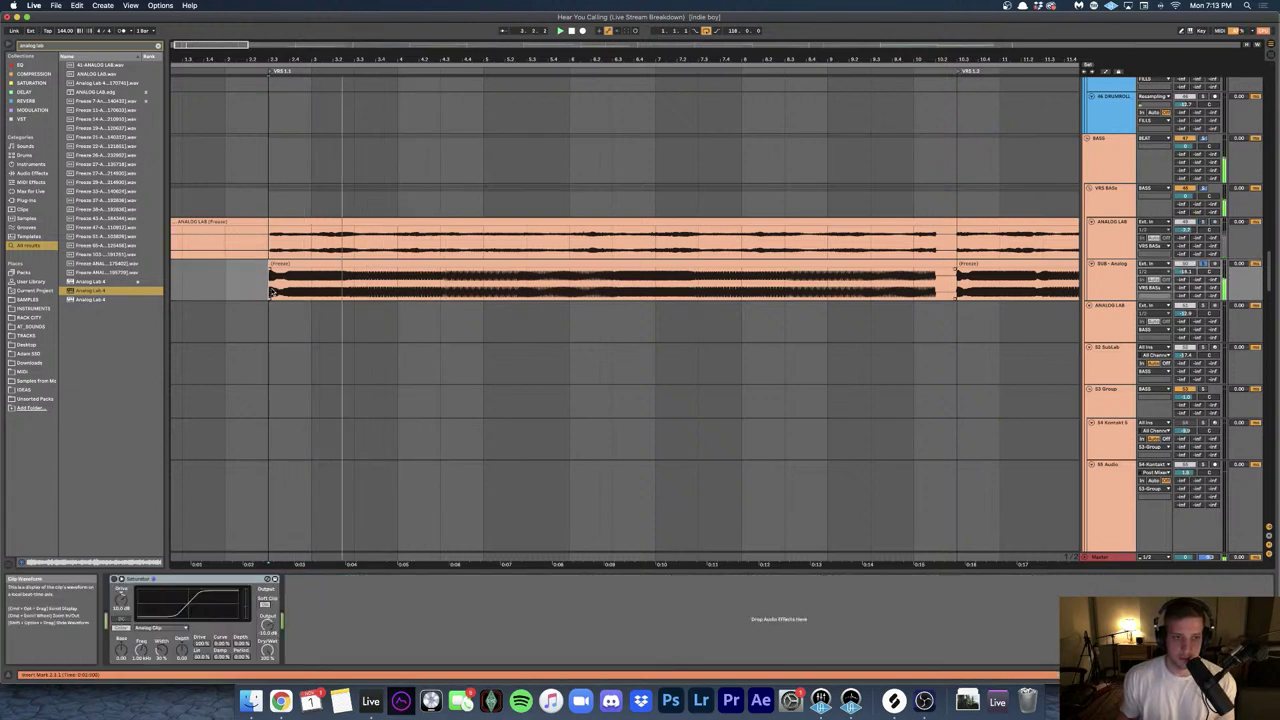
left_click(271, 241)
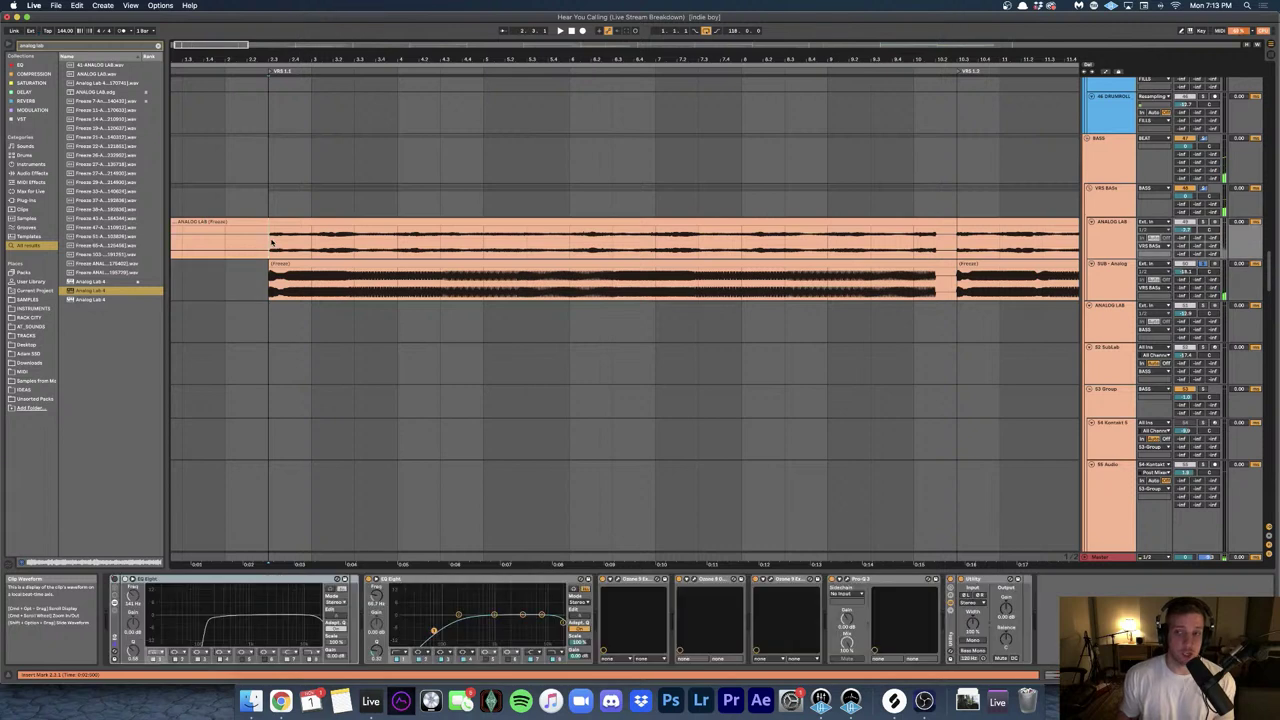
key("space")
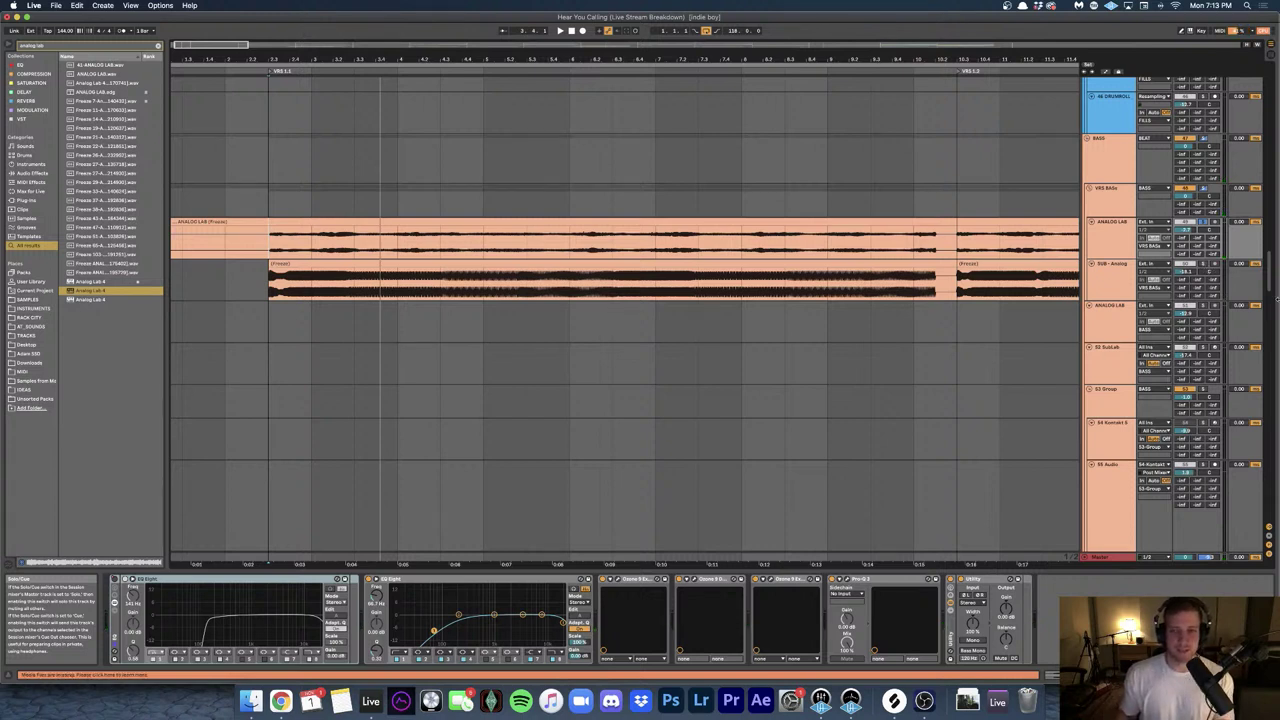
- Solo the SUB - Analog track, play its VRS 1.1 clip, and release the solo
left_click(1102, 289)
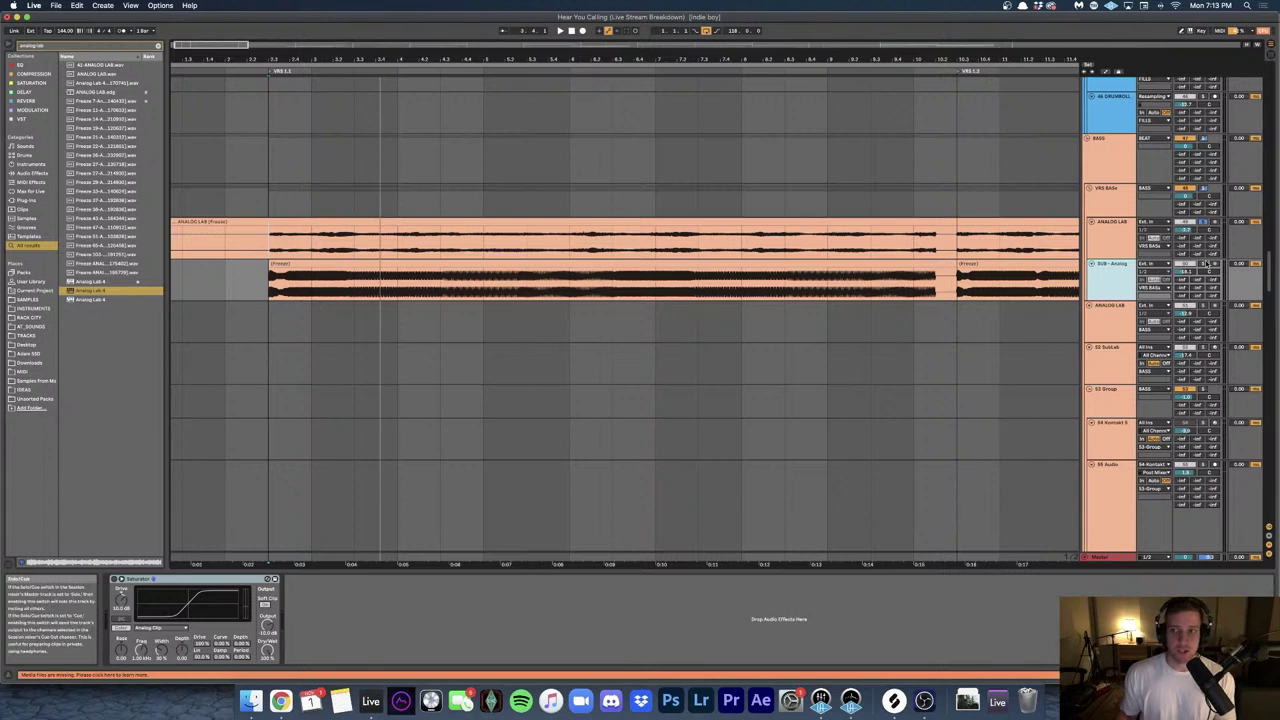
left_click(294, 263)
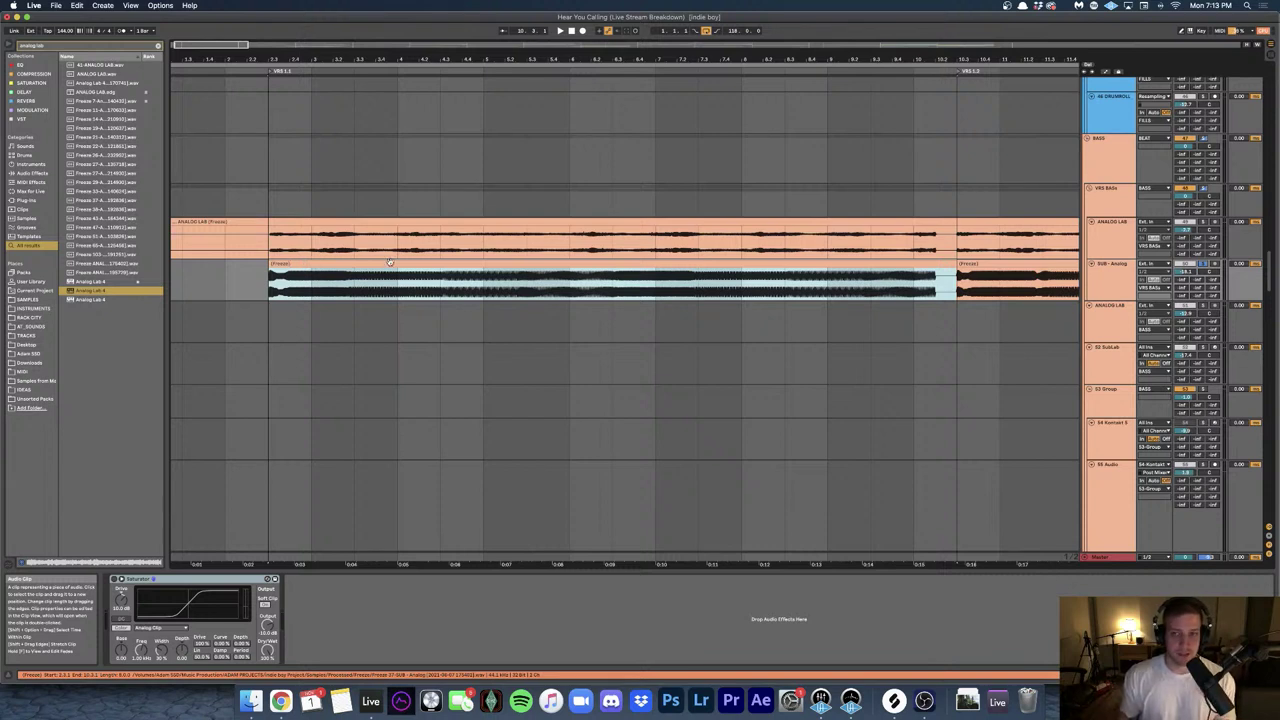
key("space")
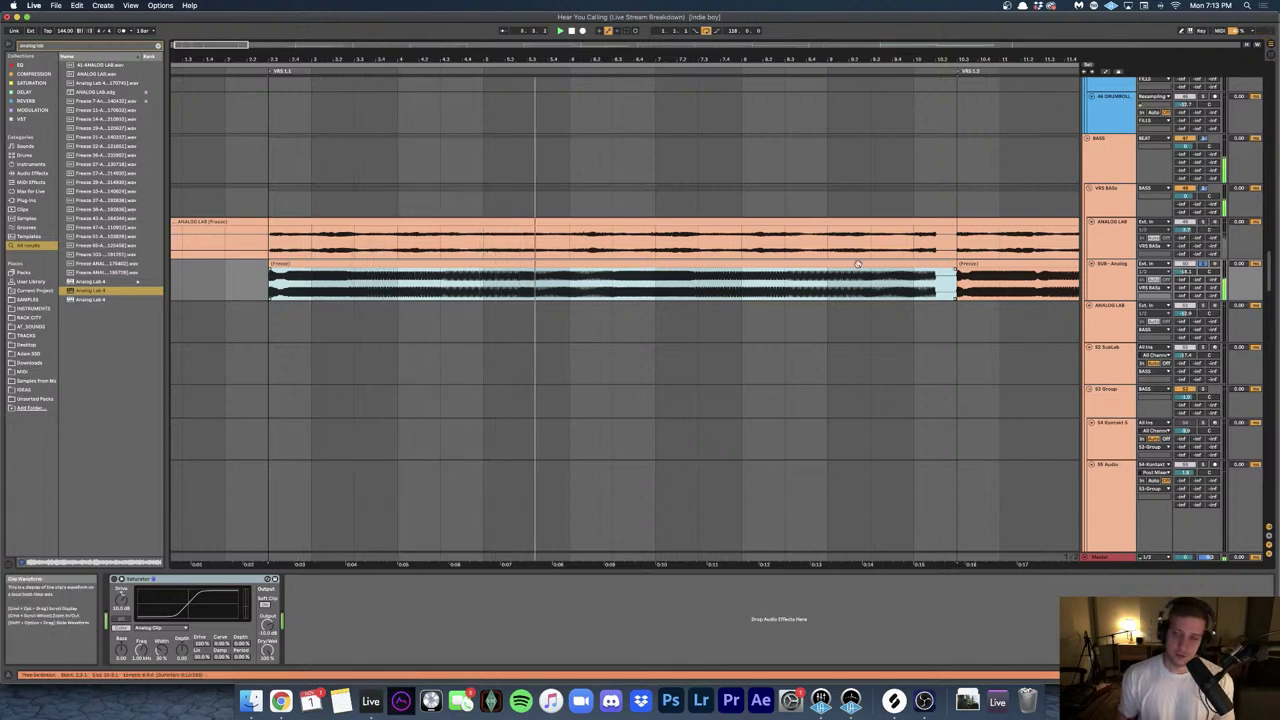
left_click(1204, 264)
- Go to the HYC Acapella track and play its vocal soloed from bar 3, then stop playback
scroll(294, 199, "down", 3)
scroll(294, 199, "down", 6)
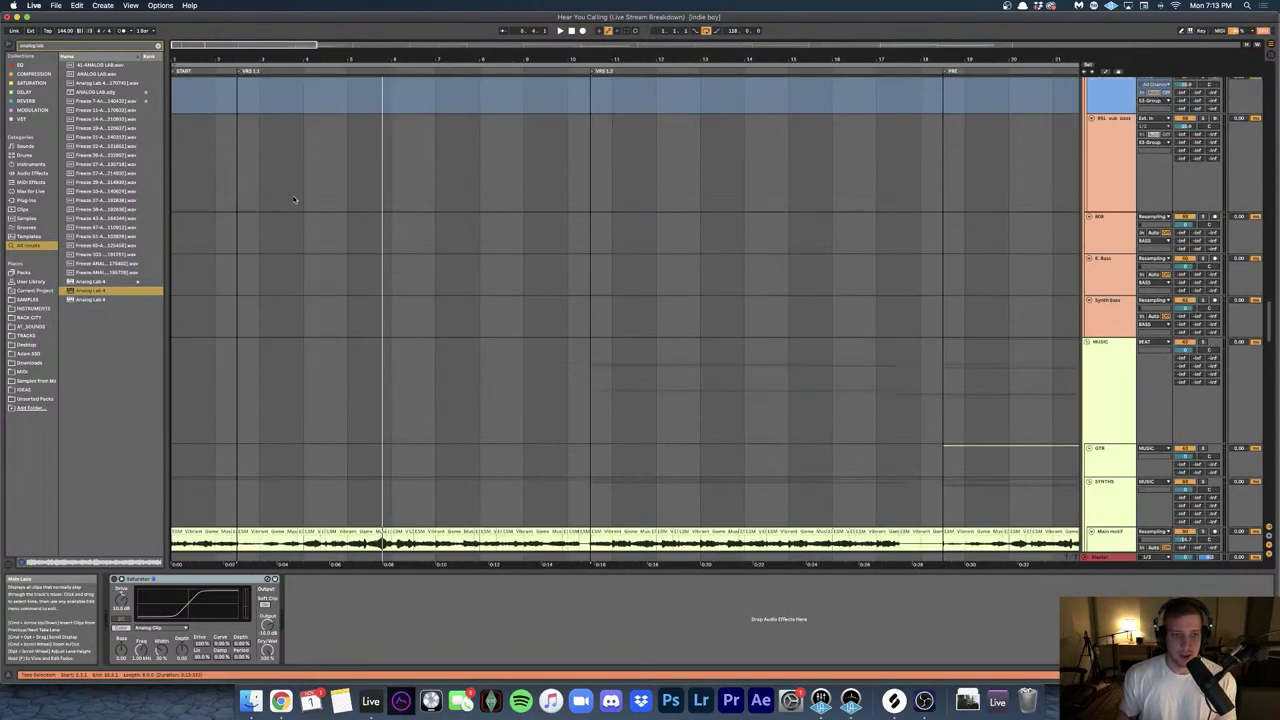
scroll(294, 200, "down", 15)
scroll(294, 210, "down", 3)
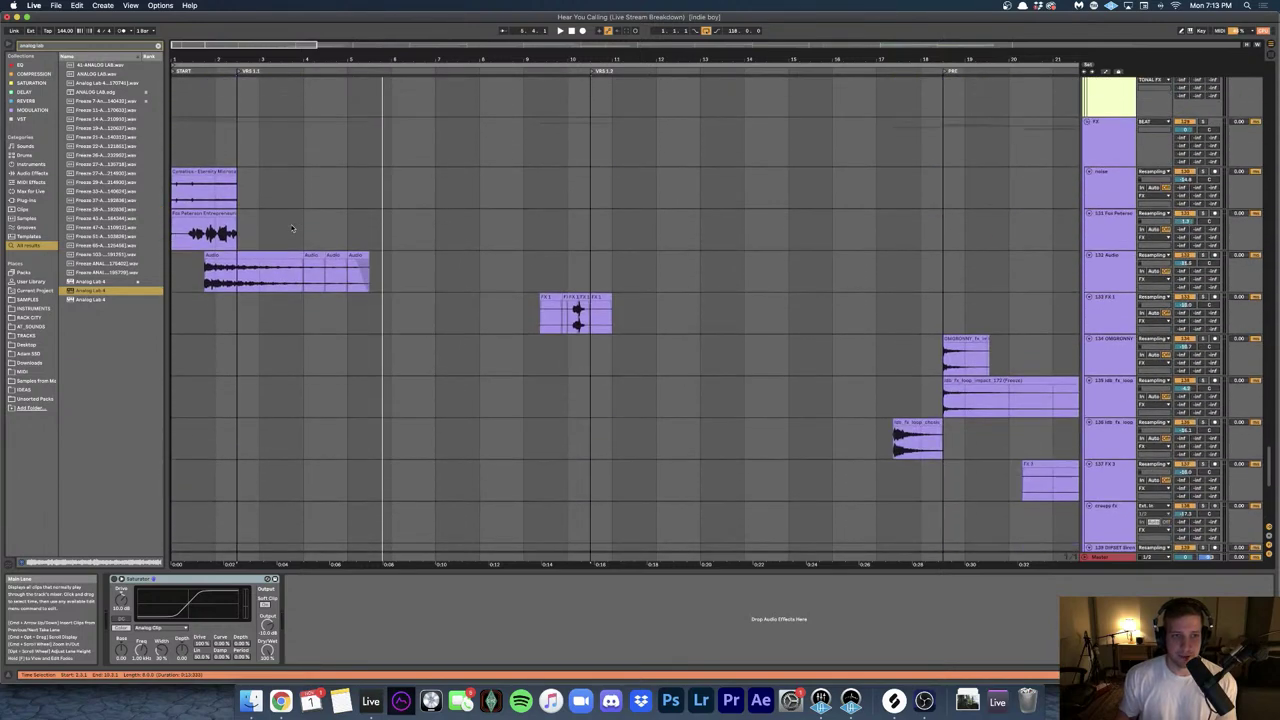
scroll(292, 228, "down", 10)
left_click(268, 520)
key("space")
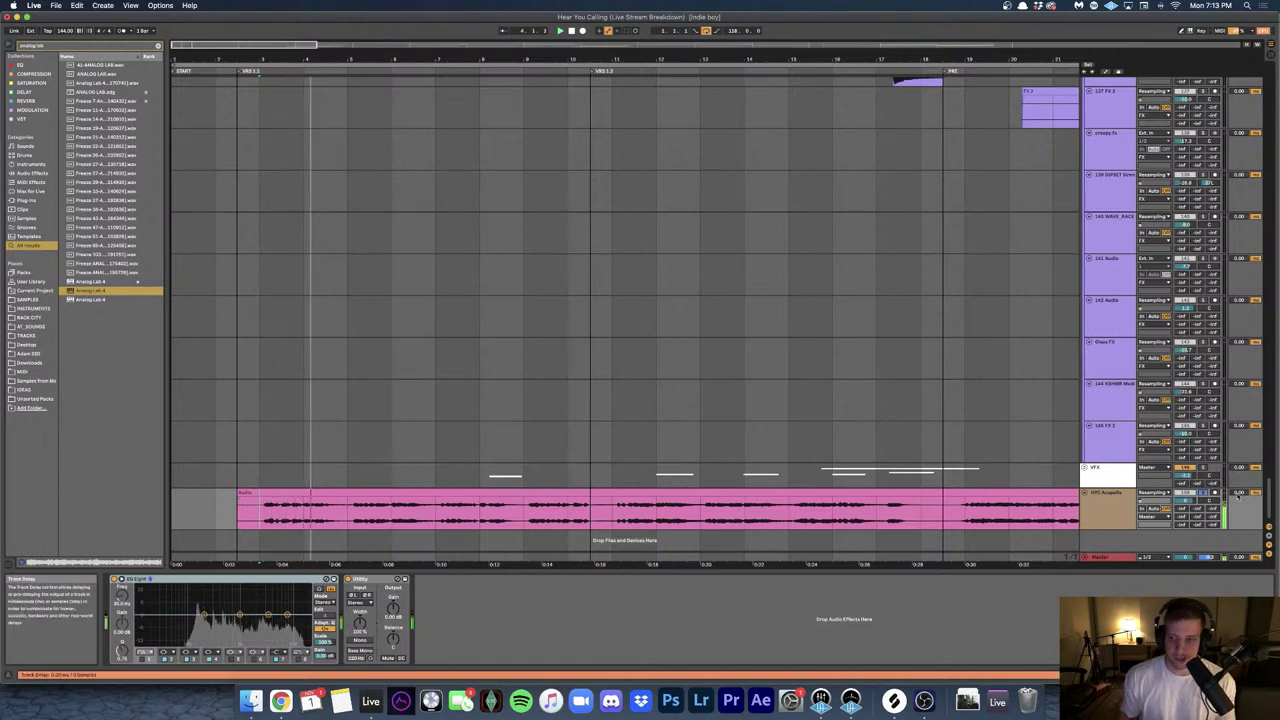
key("space")
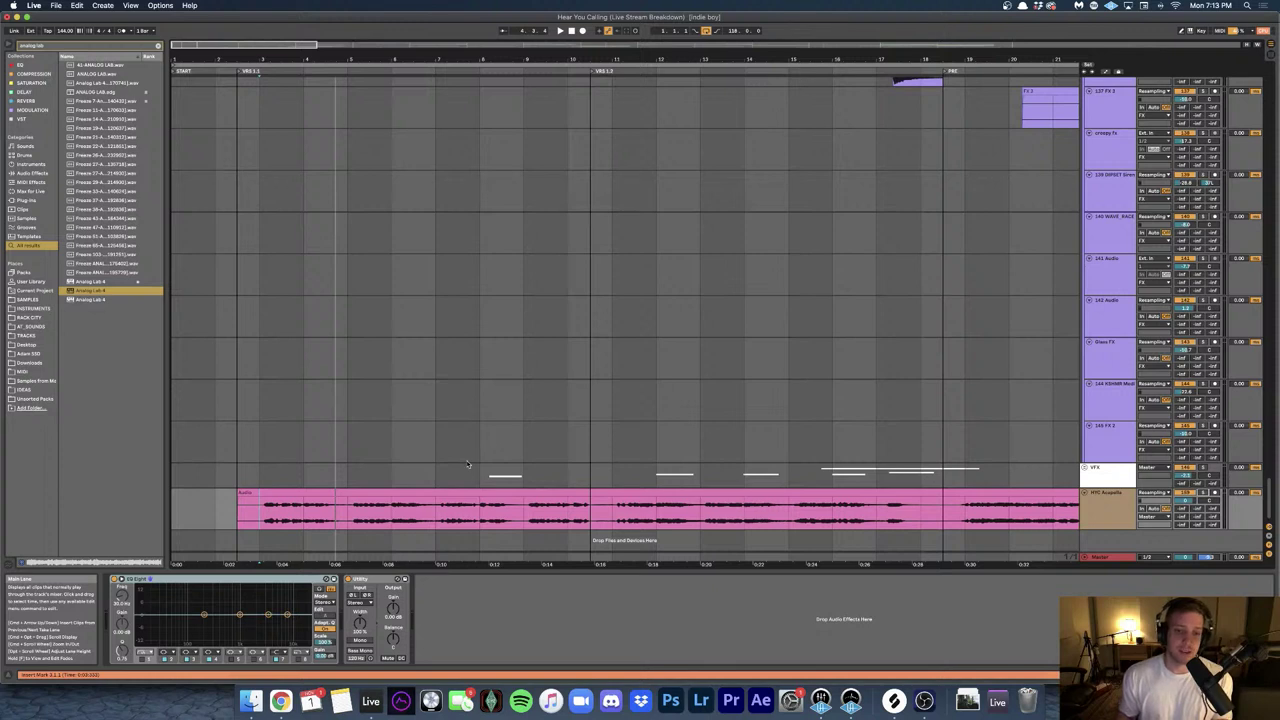
- Unfold the VFX group above the HYC Acapella track to show its audio tracks
left_click(479, 451)
scroll(498, 478, "up", 3)
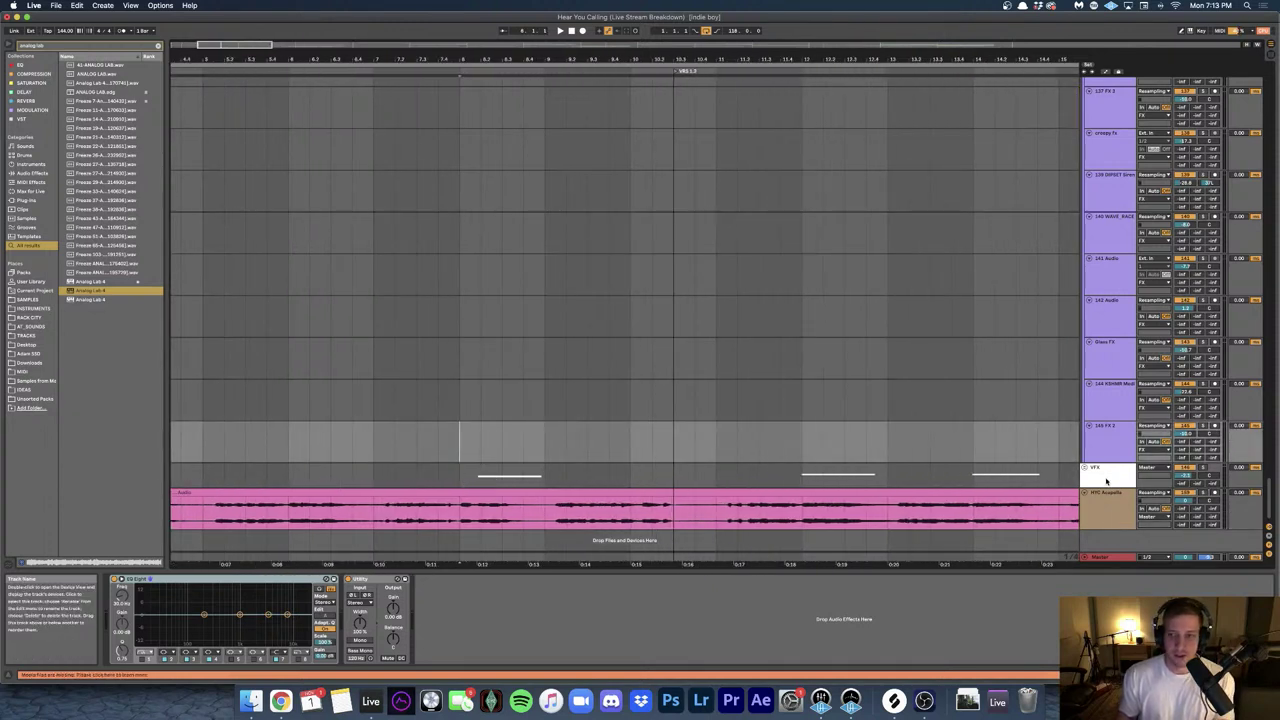
left_click(1086, 469)
scroll(382, 353, "up", 10)
scroll(609, 366, "down", 6)
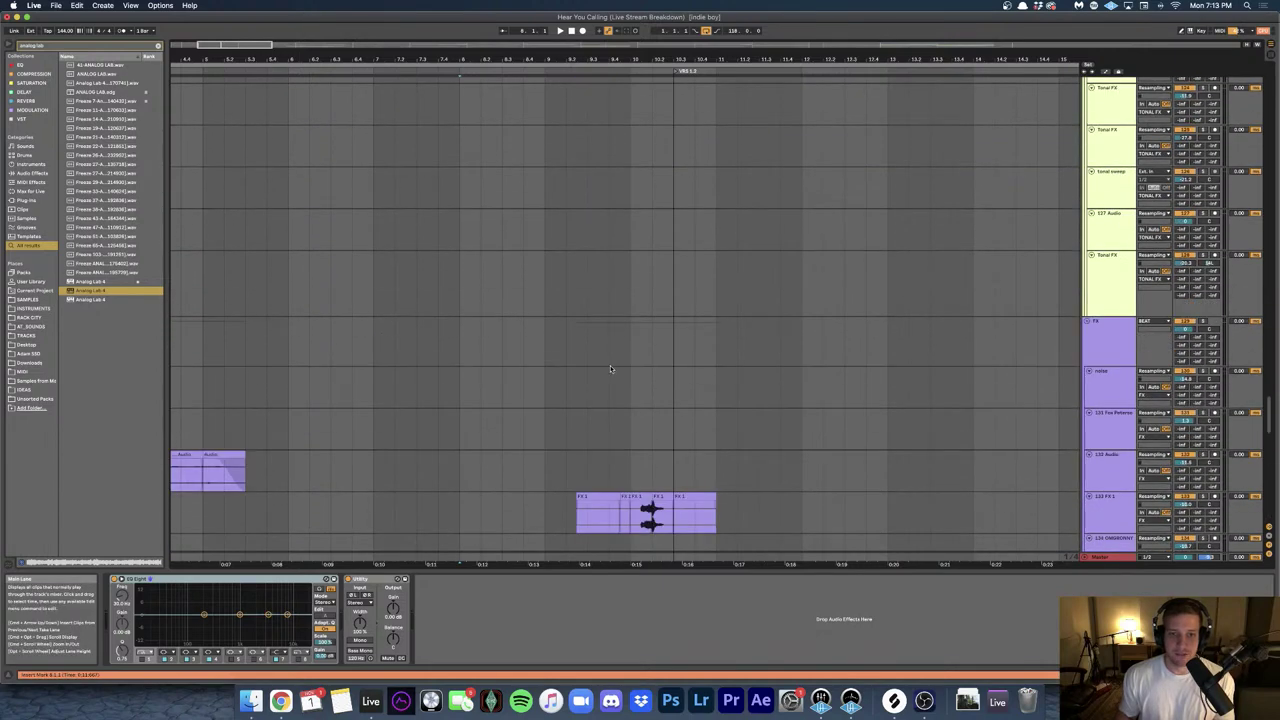
- Play the FX 1 clips leading into VRS 1.2 in the FX group, and stop with the insert marker before the waveform's peak
scroll(609, 369, "right", 2)
left_click(520, 354)
scroll(520, 354, "up", 3)
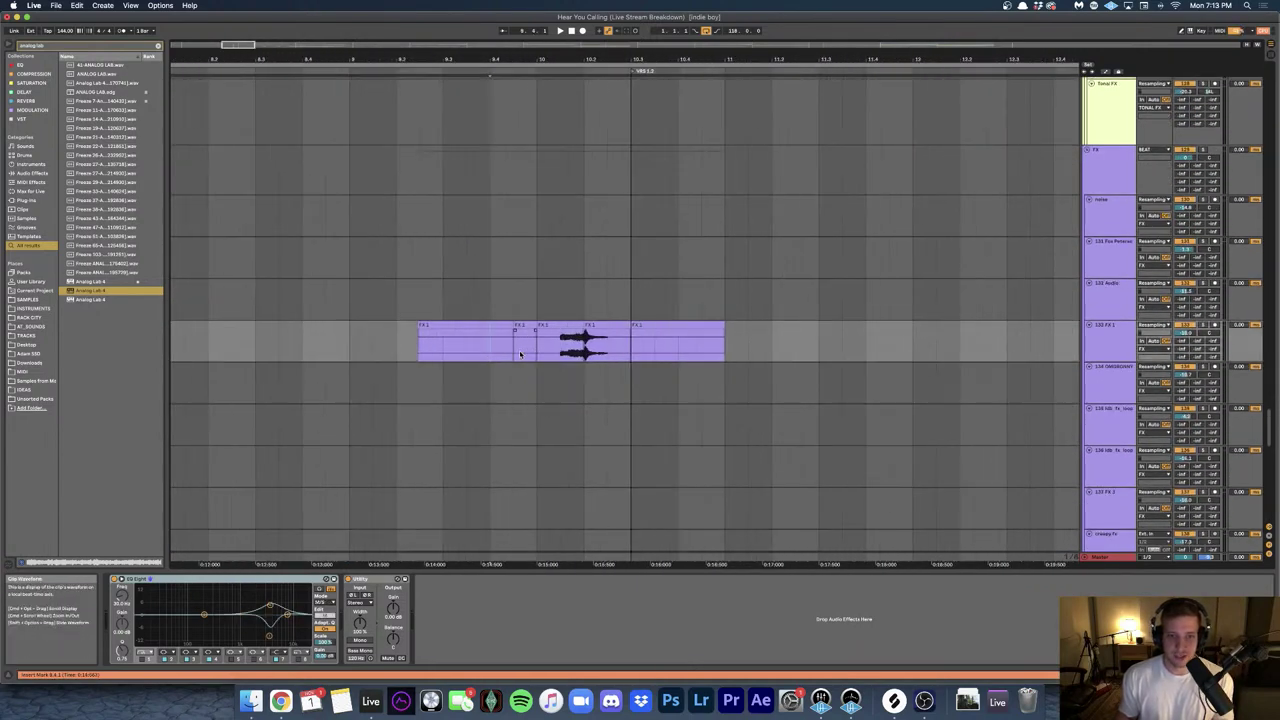
key("space")
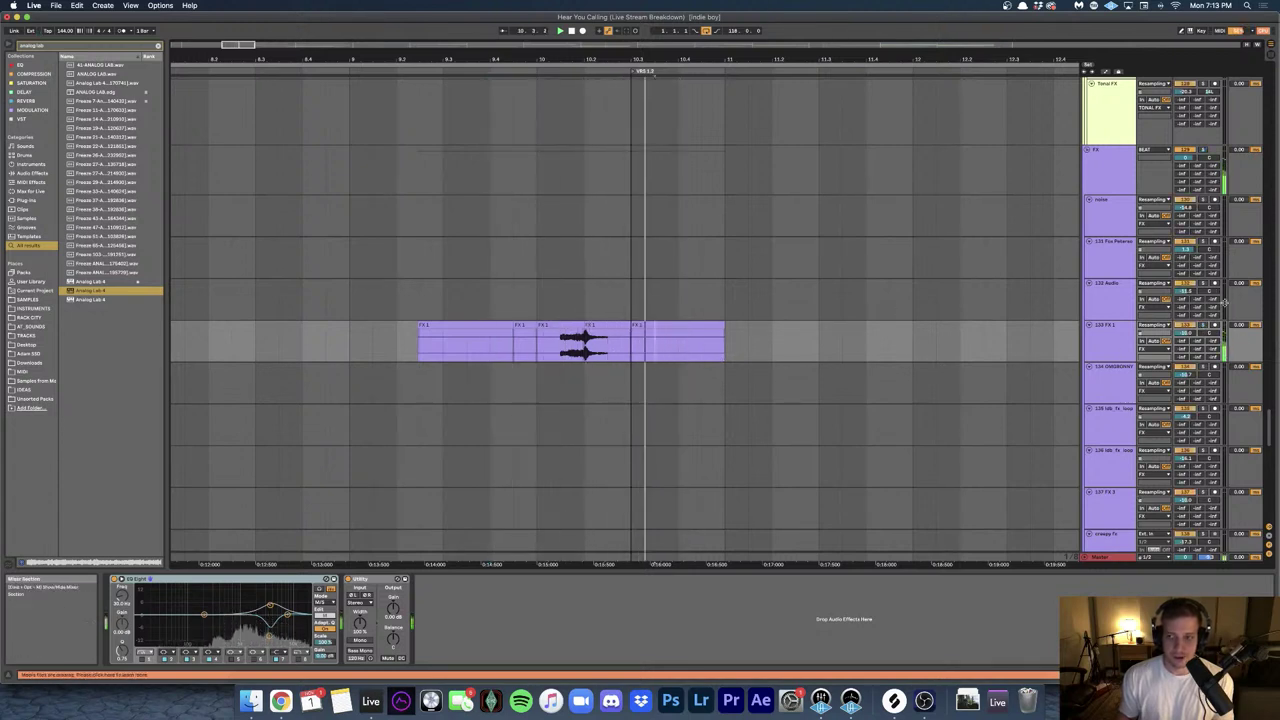
left_click(557, 356)
key("space")
scroll(578, 346, "right", 1)
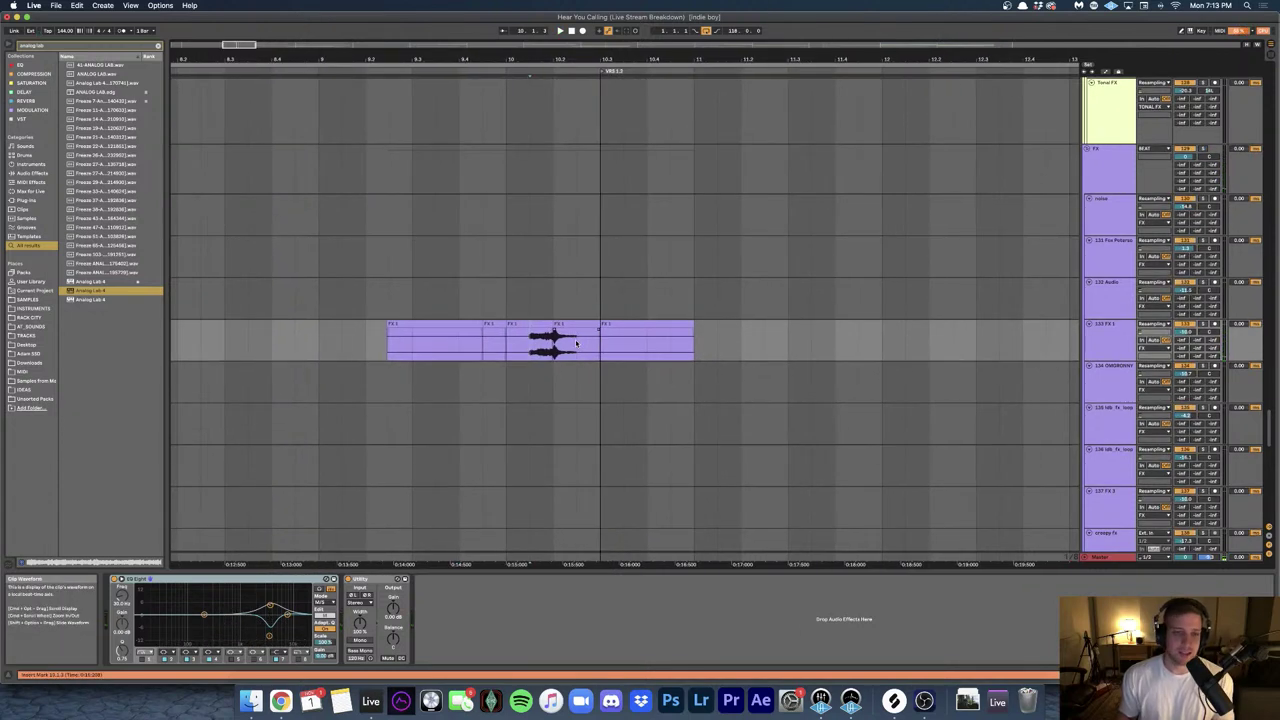
- Return to the VFX tracks and play from just before the 153 Audio clip near bar 8
scroll(576, 343, "down", 10)
scroll(575, 343, "down", 5)
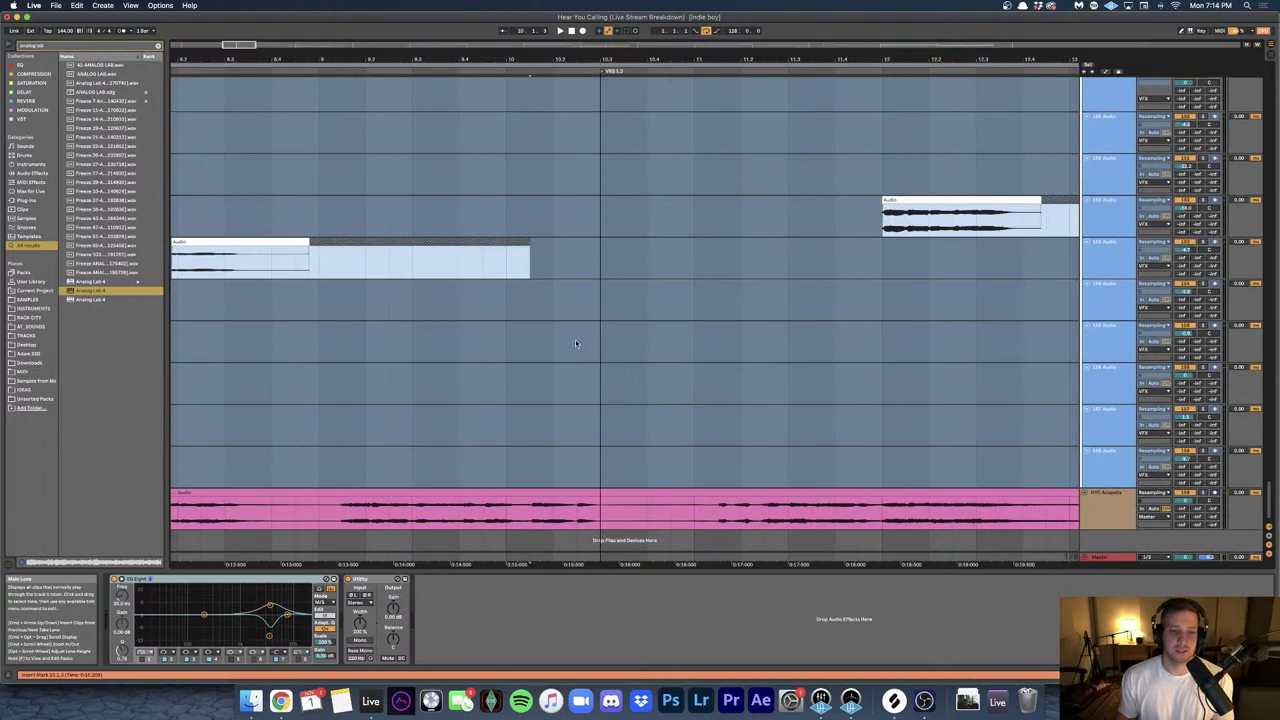
scroll(570, 345, "left", 2)
scroll(437, 274, "left", 4)
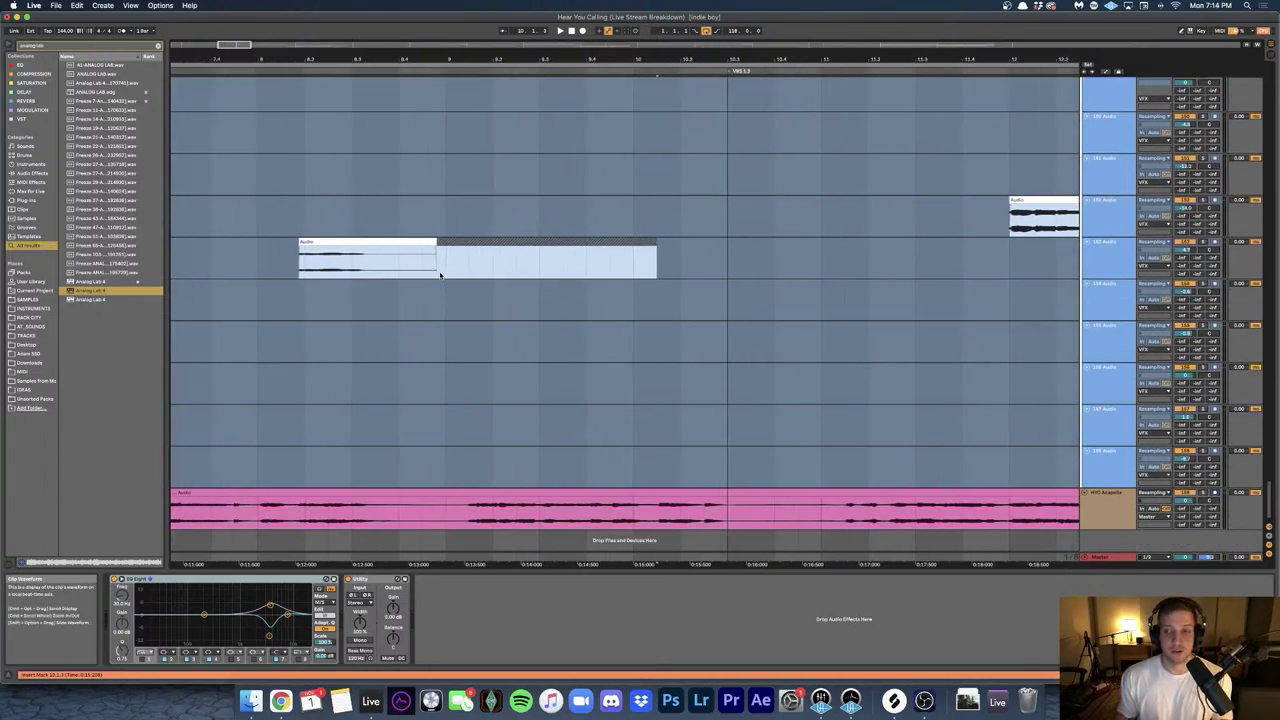
scroll(390, 268, "down", 3)
scroll(420, 267, "left", 3)
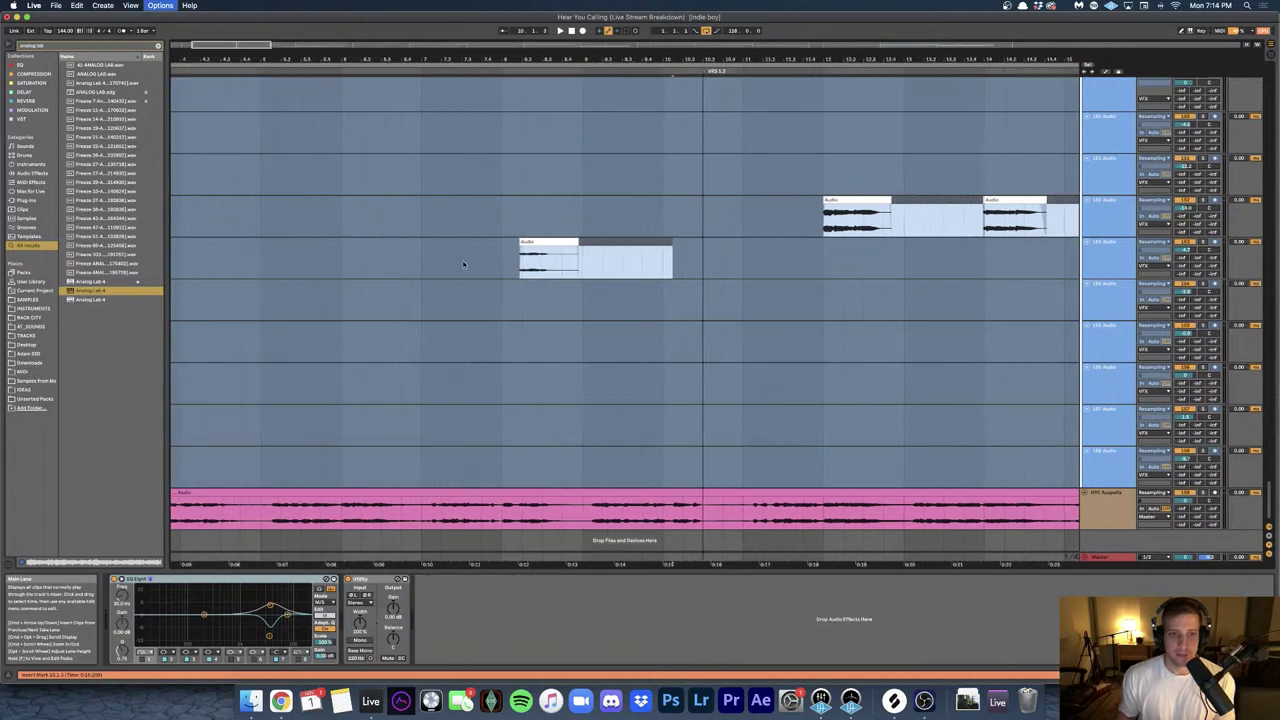
left_click(497, 264)
key("space")
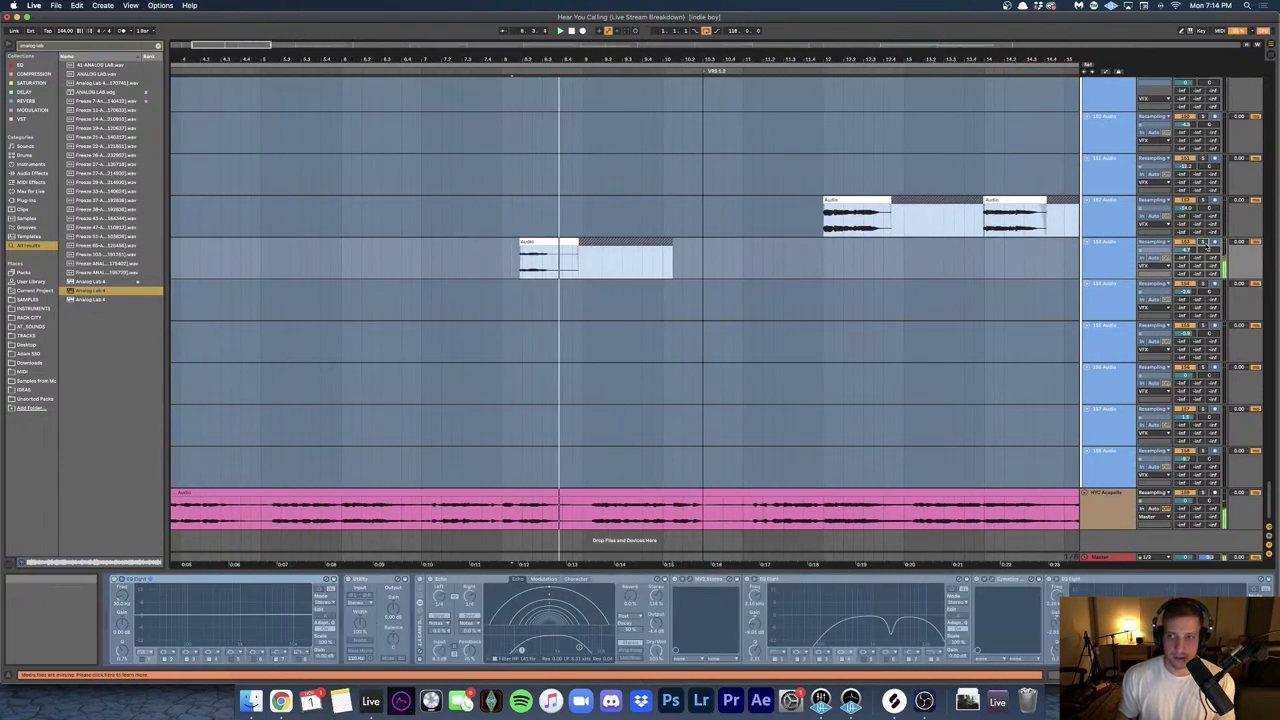
- Select the soloed 153 Audio track in the VFX group and unfreeze it
left_click(1105, 263)
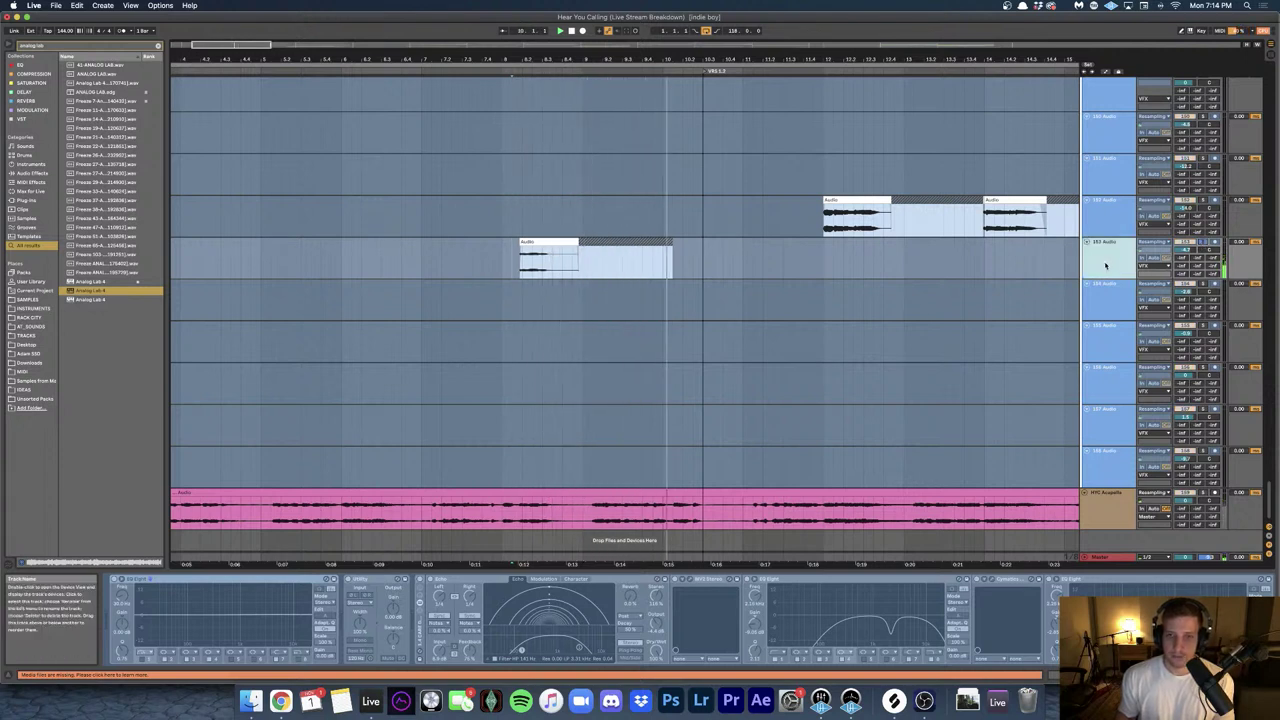
right_click(1107, 264)
left_click(1130, 319)
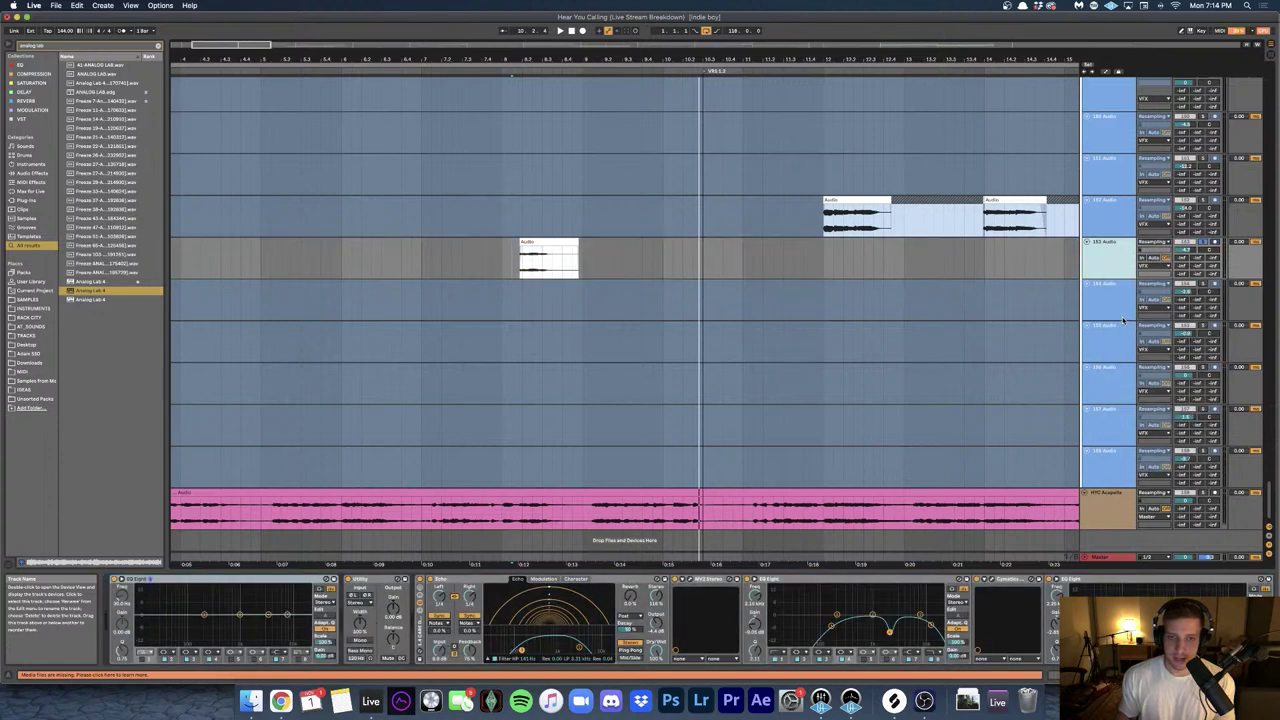
- Place the insert marker before the 153 Audio clip and examine the track's effects rack from Echo onward
left_click(514, 263)
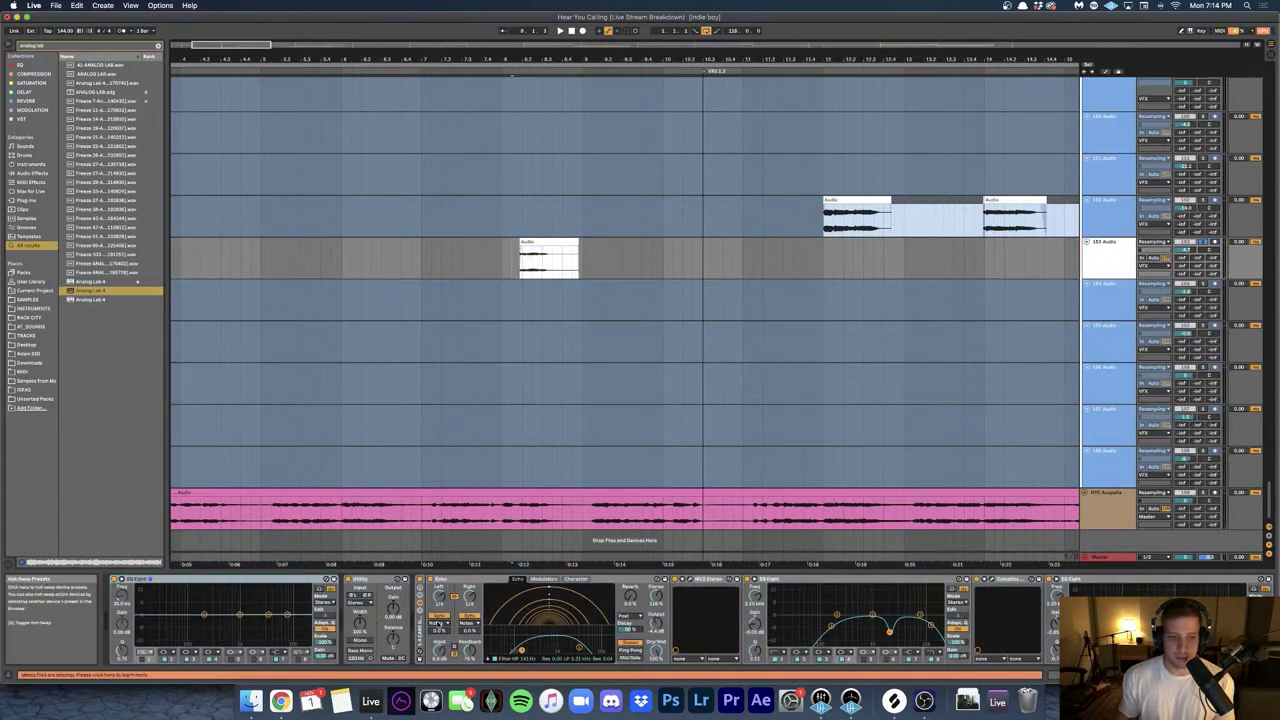
left_click(420, 632)
left_click(160, 578)
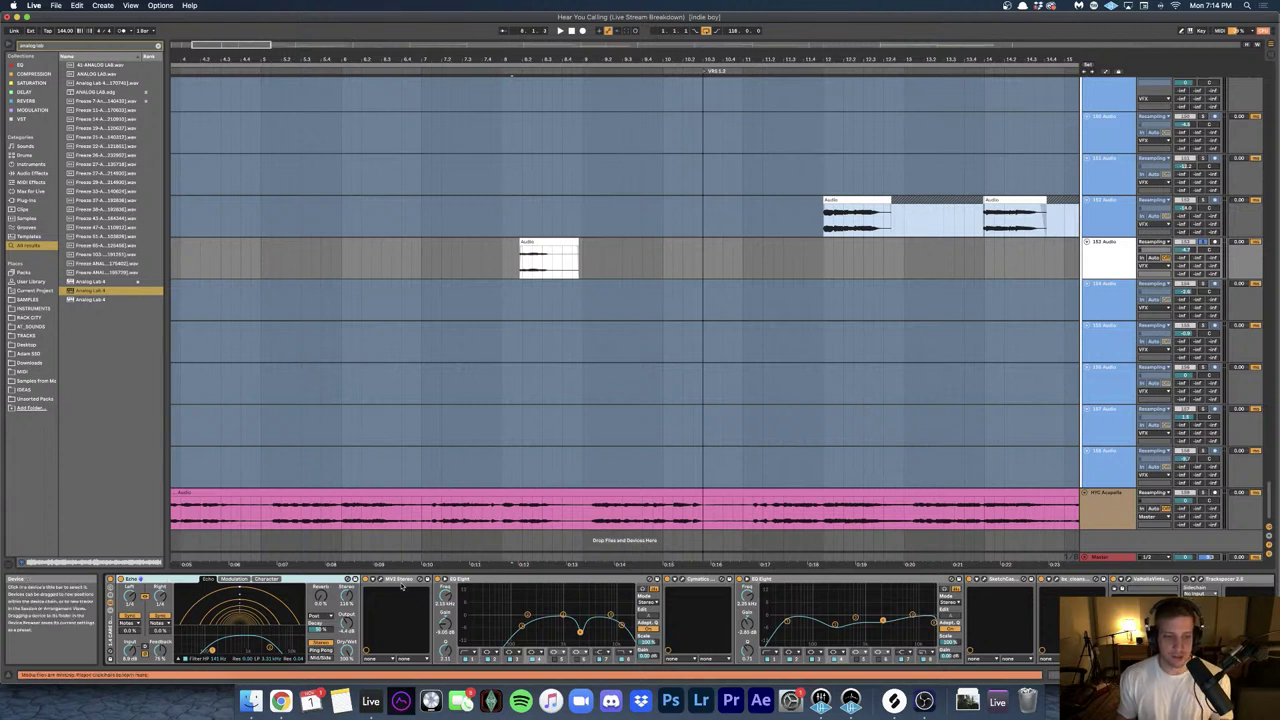
- Examine the MV2 and Cymatics Space Lite plug-in settings on the 153 Audio track, closing each plug-in window
left_click(401, 580)
left_click(383, 580)
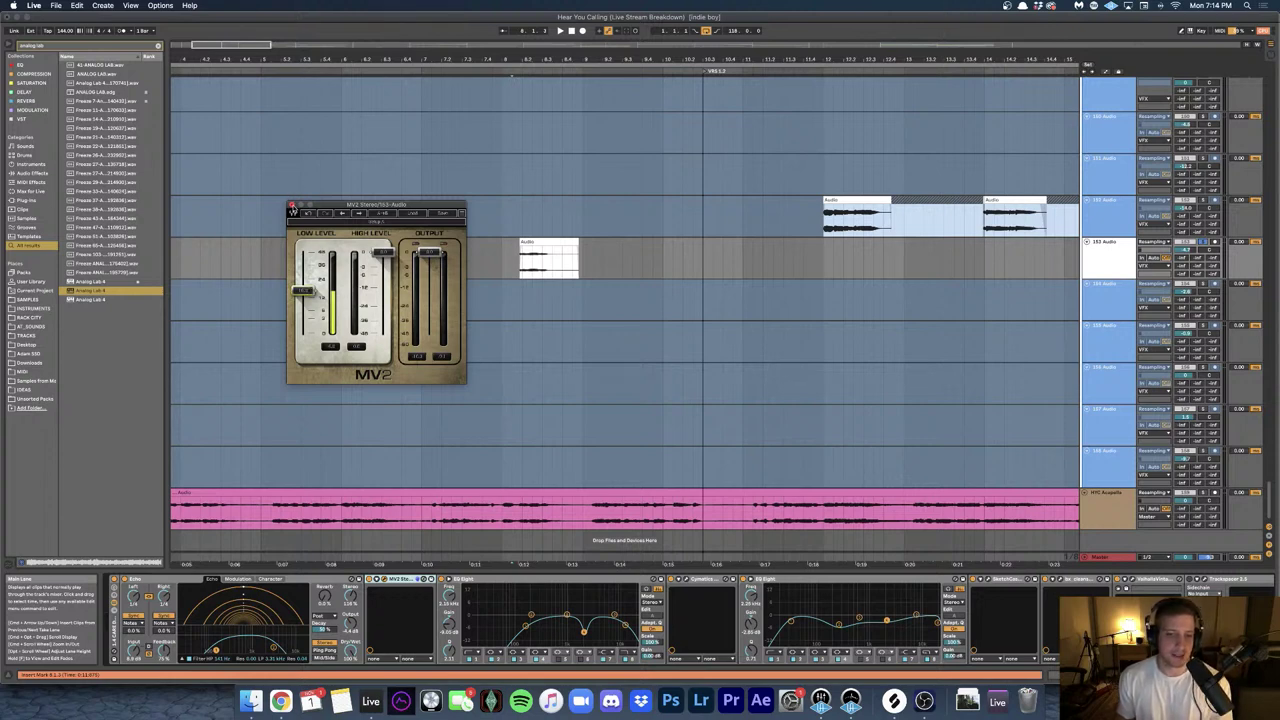
left_click(291, 205)
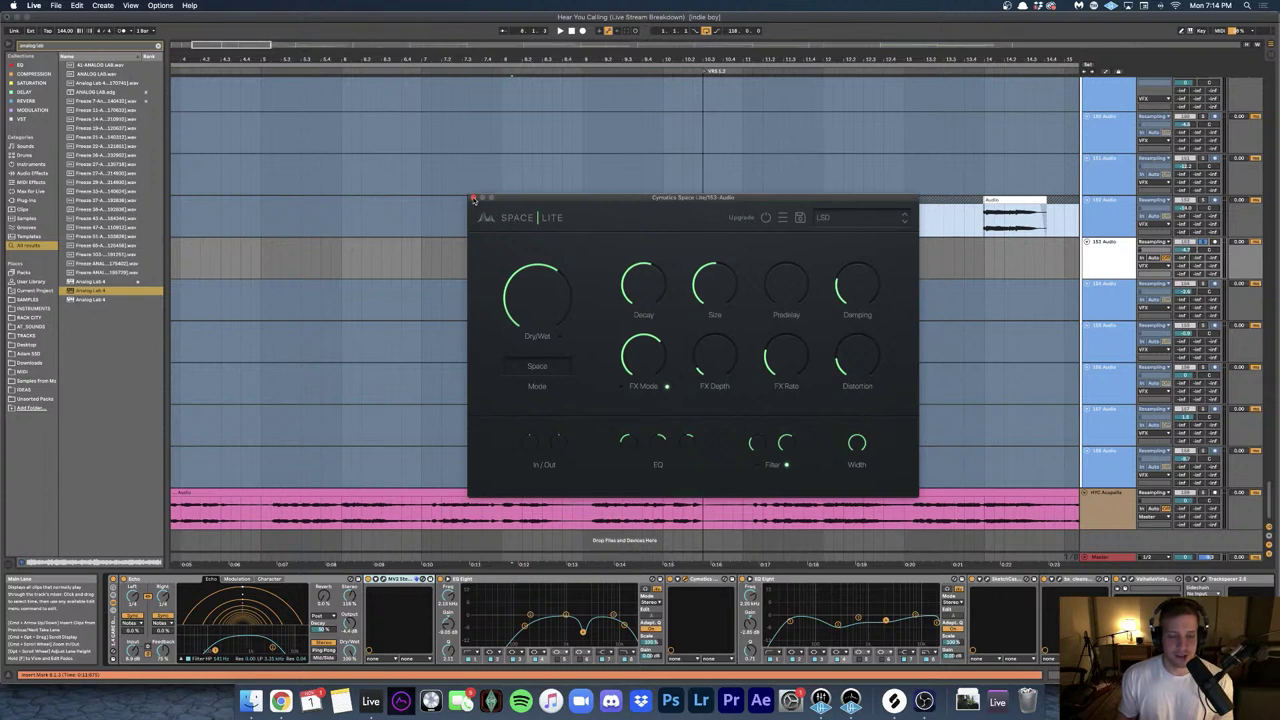
left_click(474, 199)
scroll(1033, 614, "right", 3)
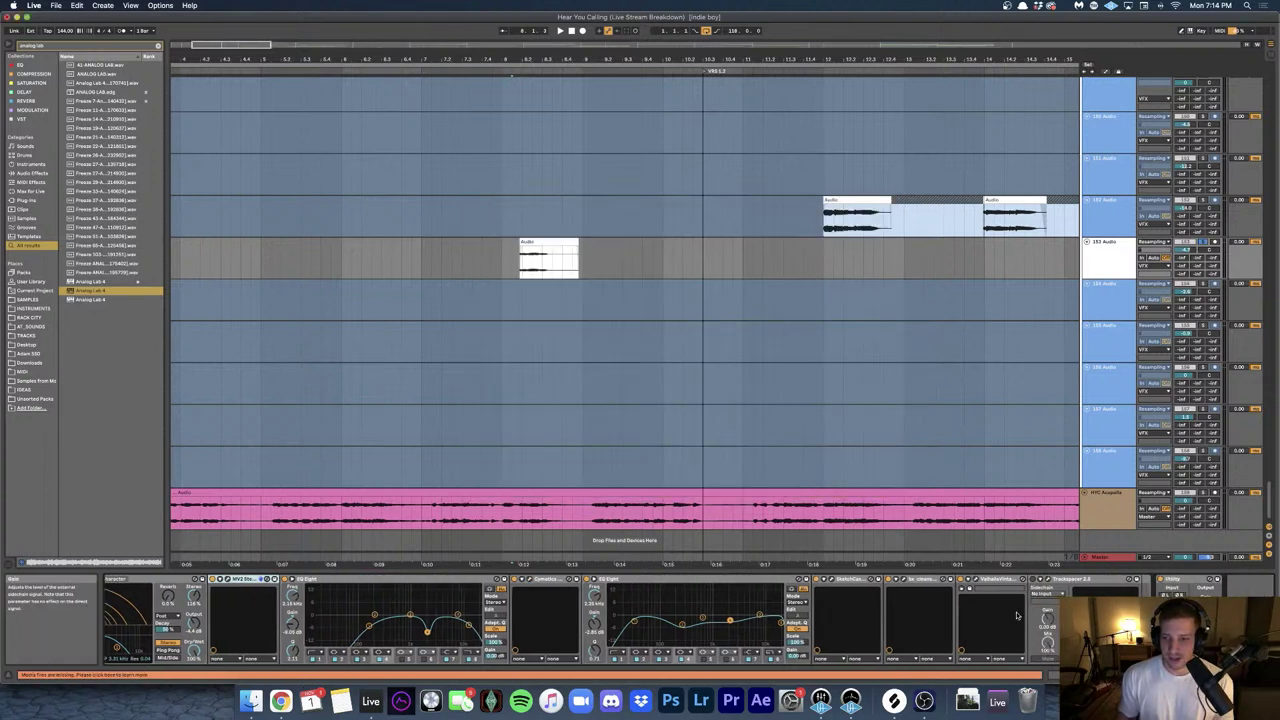
- Examine the SketchCassette II, bx_cleansweep Pro and ValhallaVintageVerb settings on the 153 Audio track, closing each plug-in window
left_click(835, 580)
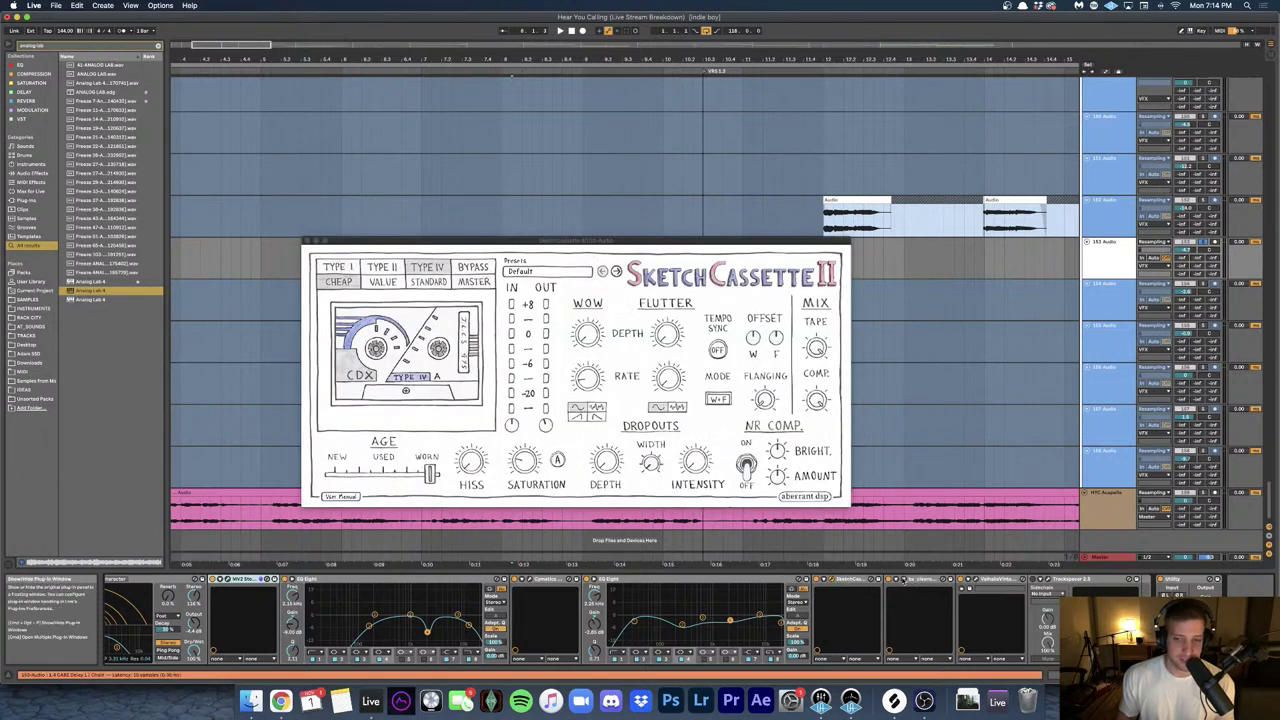
left_click(905, 580)
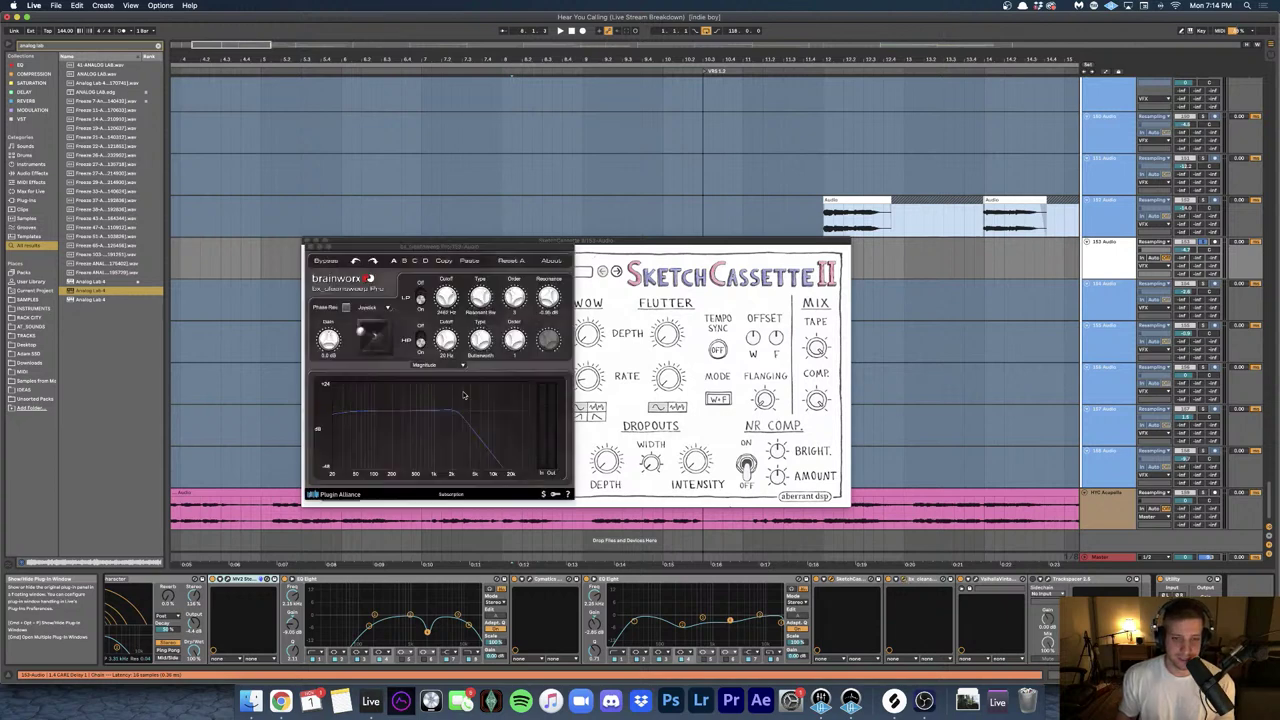
left_click(310, 247)
left_click(310, 245)
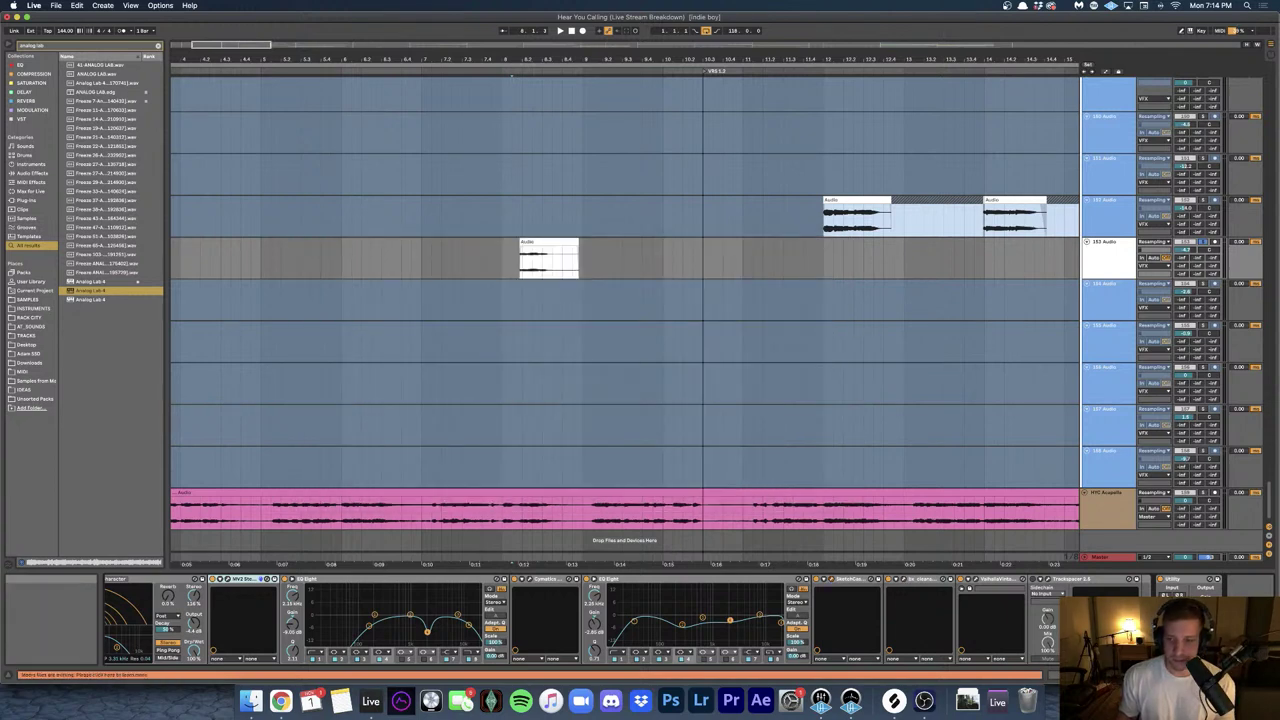
left_click(977, 580)
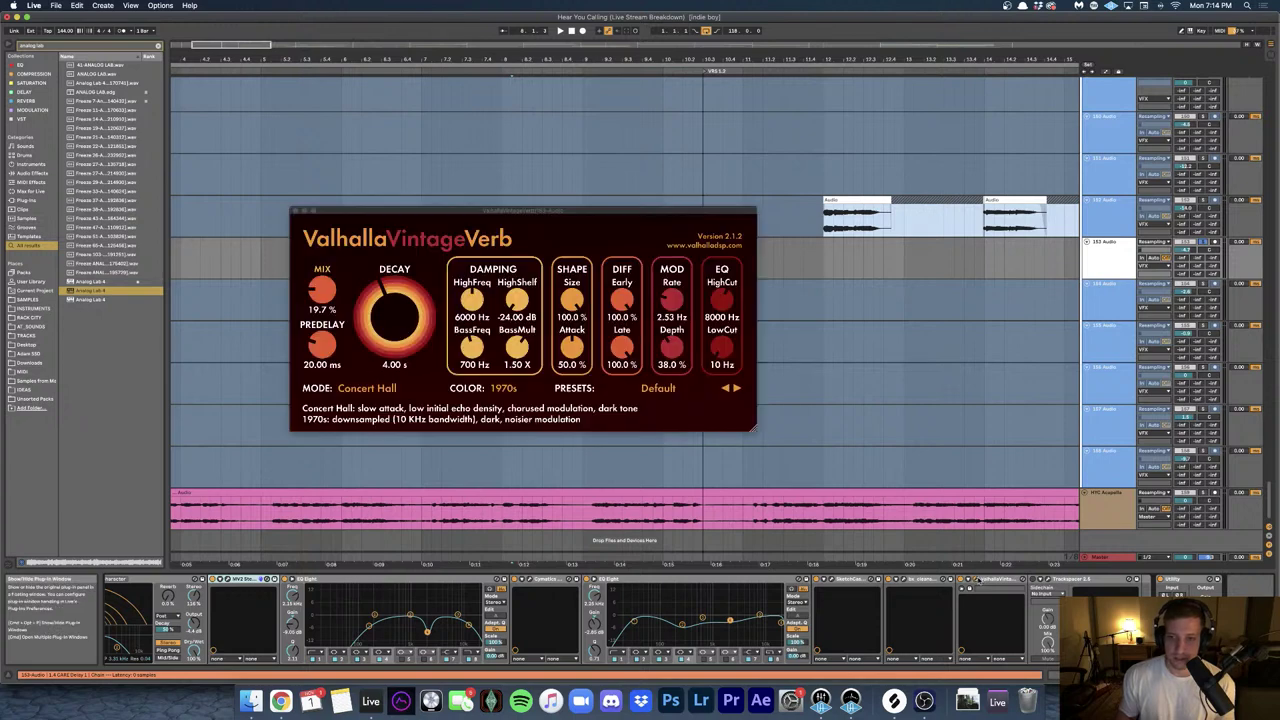
left_click(298, 216)
- Undo the unfreezing of the 153 Audio track in the VFX group
scroll(357, 606, "left", 5)
scroll(958, 284, "left", 5)
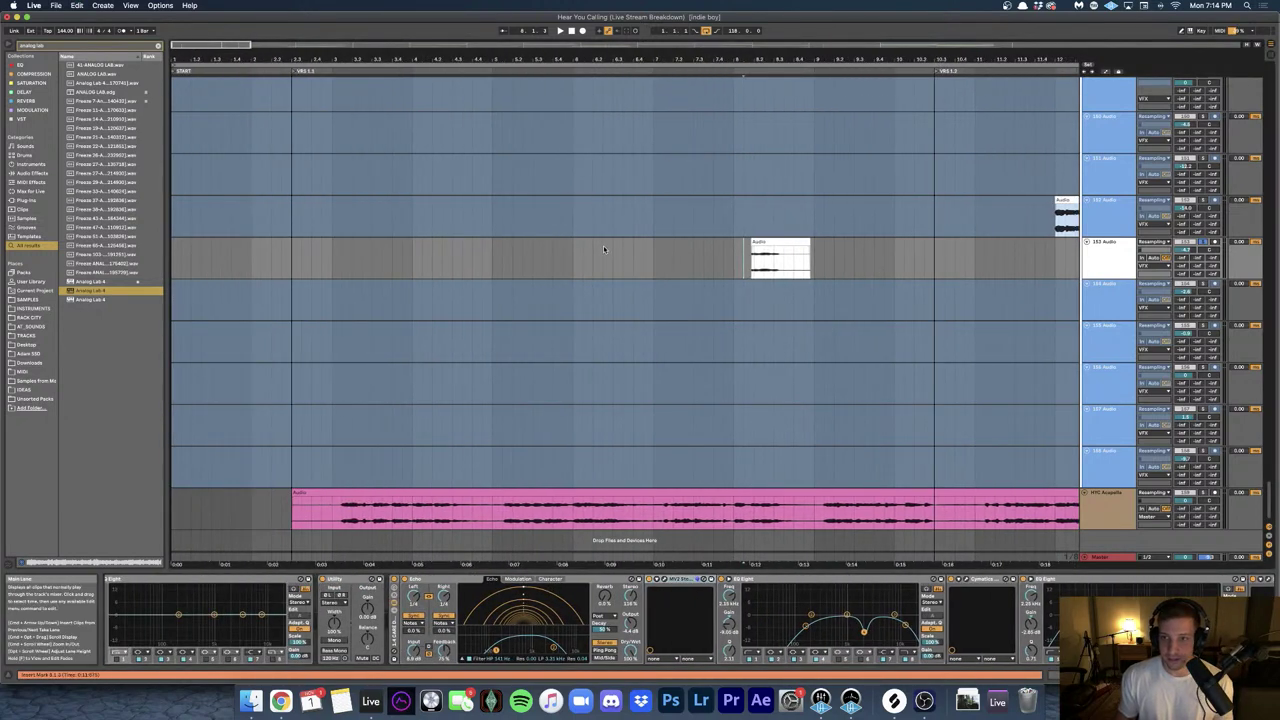
key("super+z")
scroll(640, 258, "down", 6)
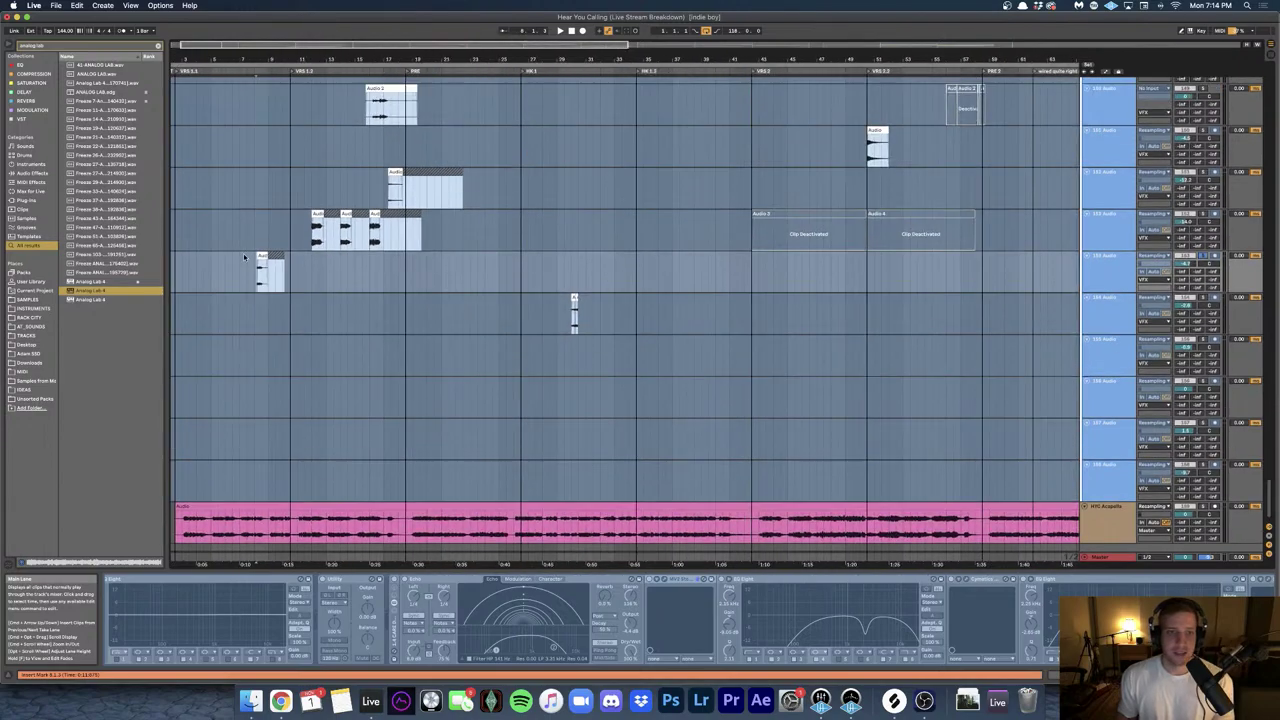
- Go to the SYNTHS group and play the Vocoder Stab clip that starts at VRS 1.2
scroll(244, 257, "up", 10)
scroll(244, 257, "up", 5)
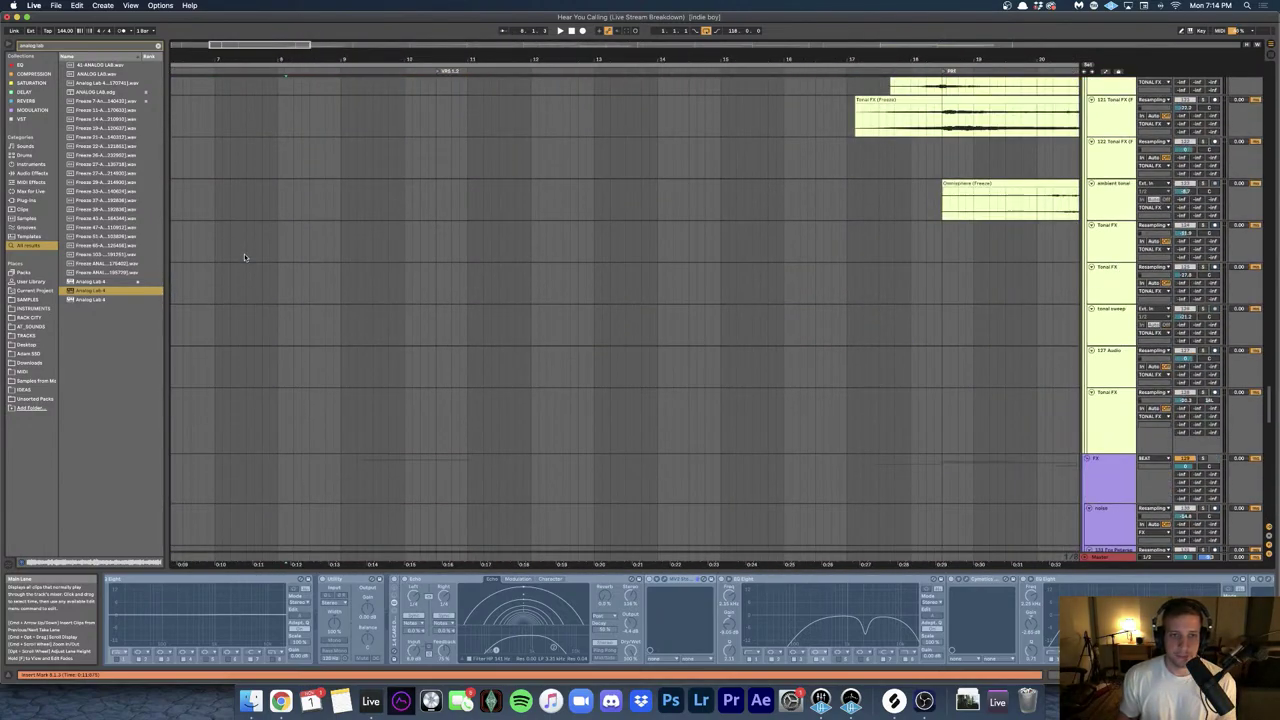
scroll(244, 257, "up", 10)
scroll(250, 258, "up", 5)
left_click(479, 322)
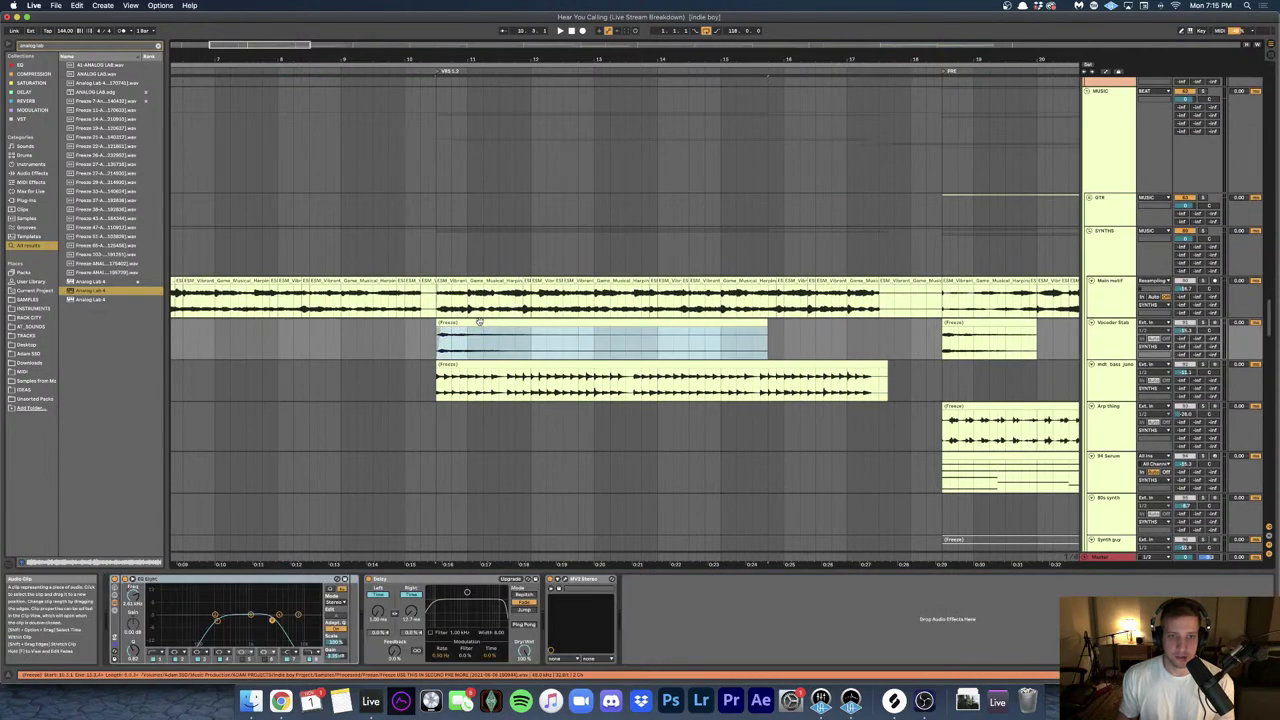
key("space")
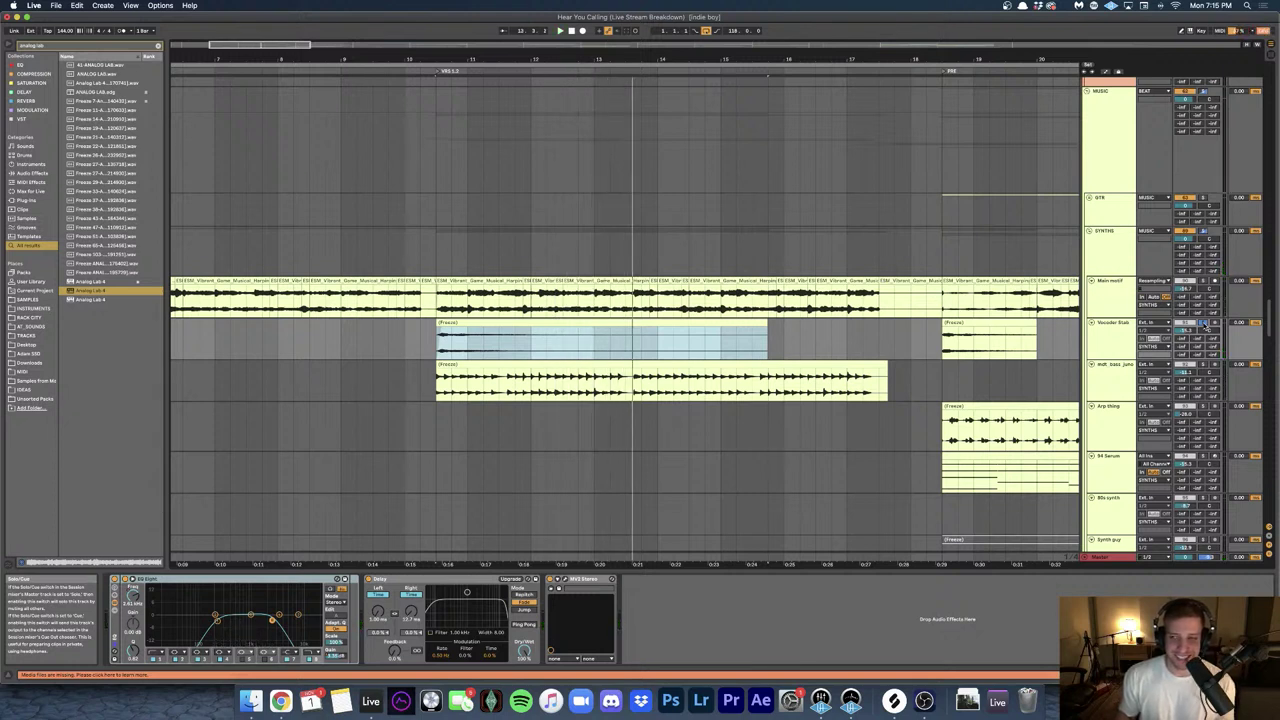
- Inspect the soloed Vocoder Stab waveform at VRS 1.2 up close and reselect the clip
scroll(441, 335, "up", 5)
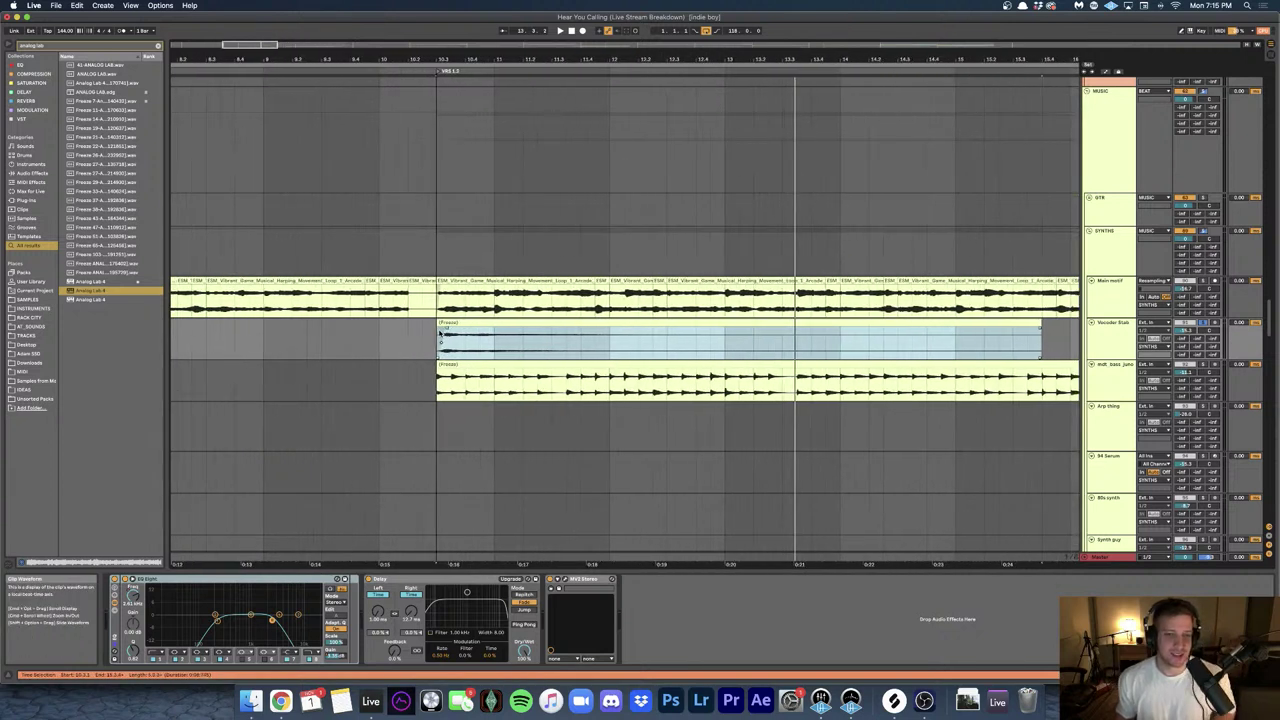
scroll(495, 340, "down", 5)
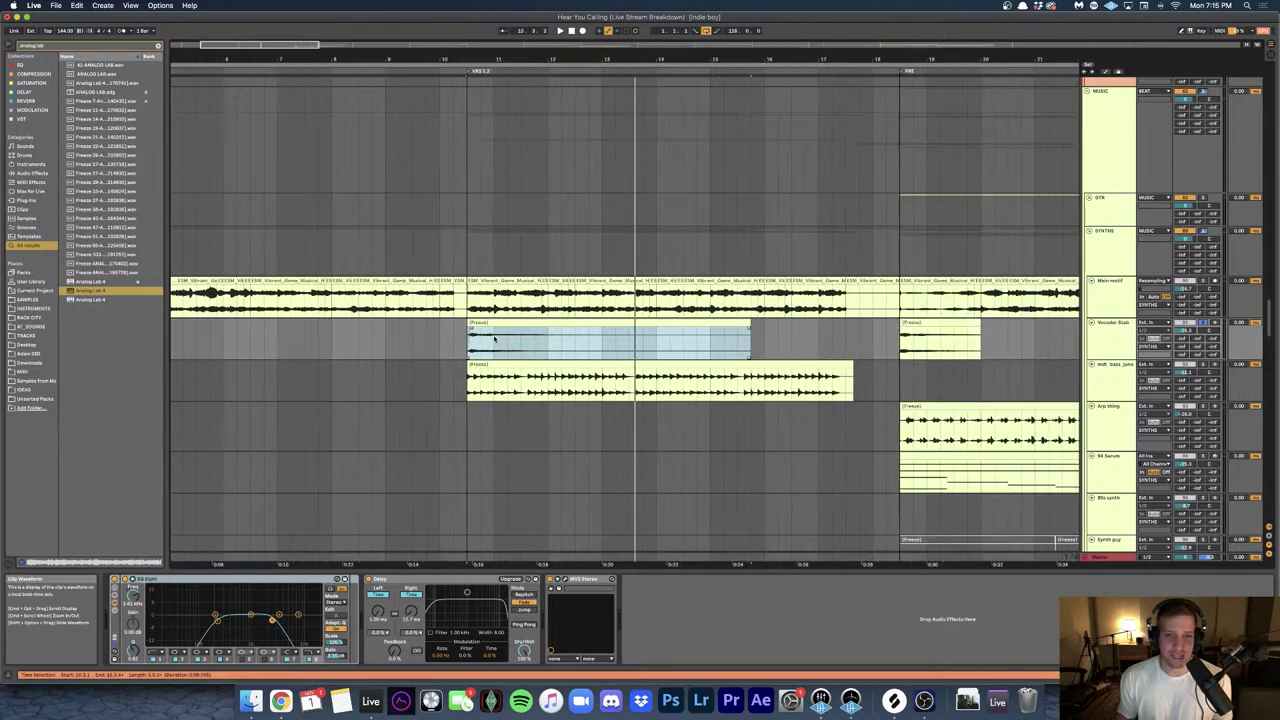
left_click(503, 341)
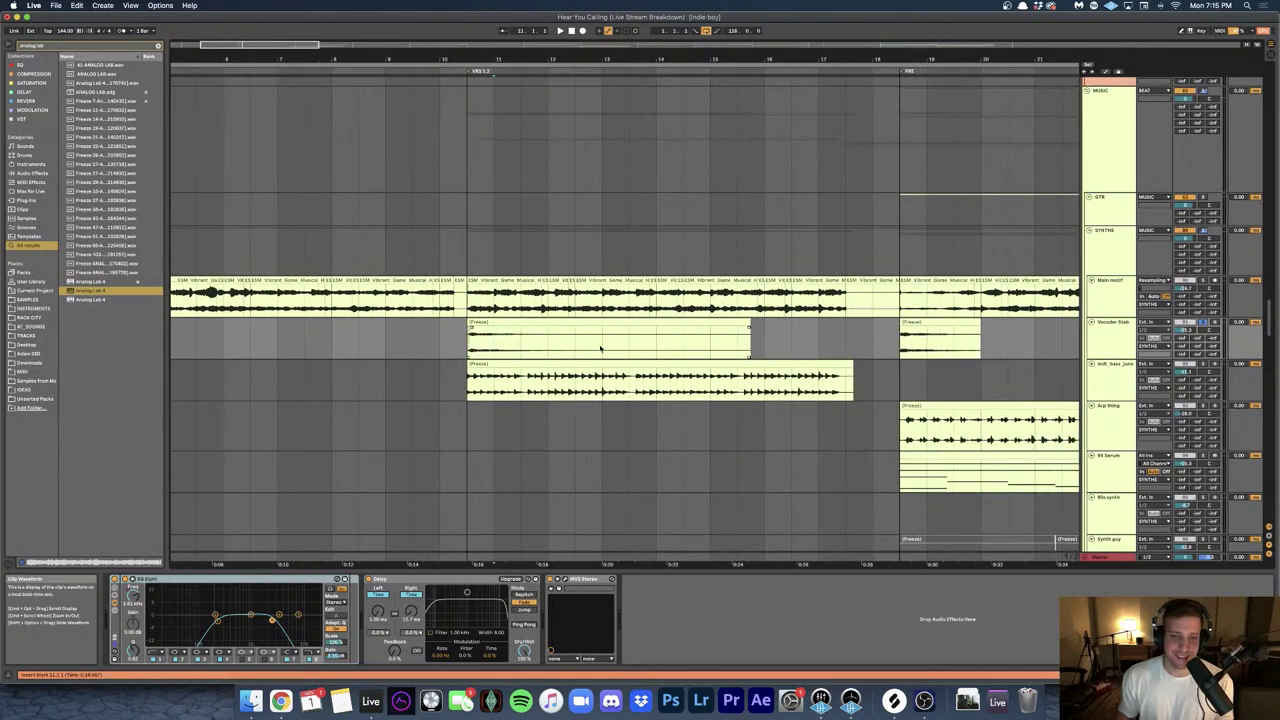
left_click(491, 323)
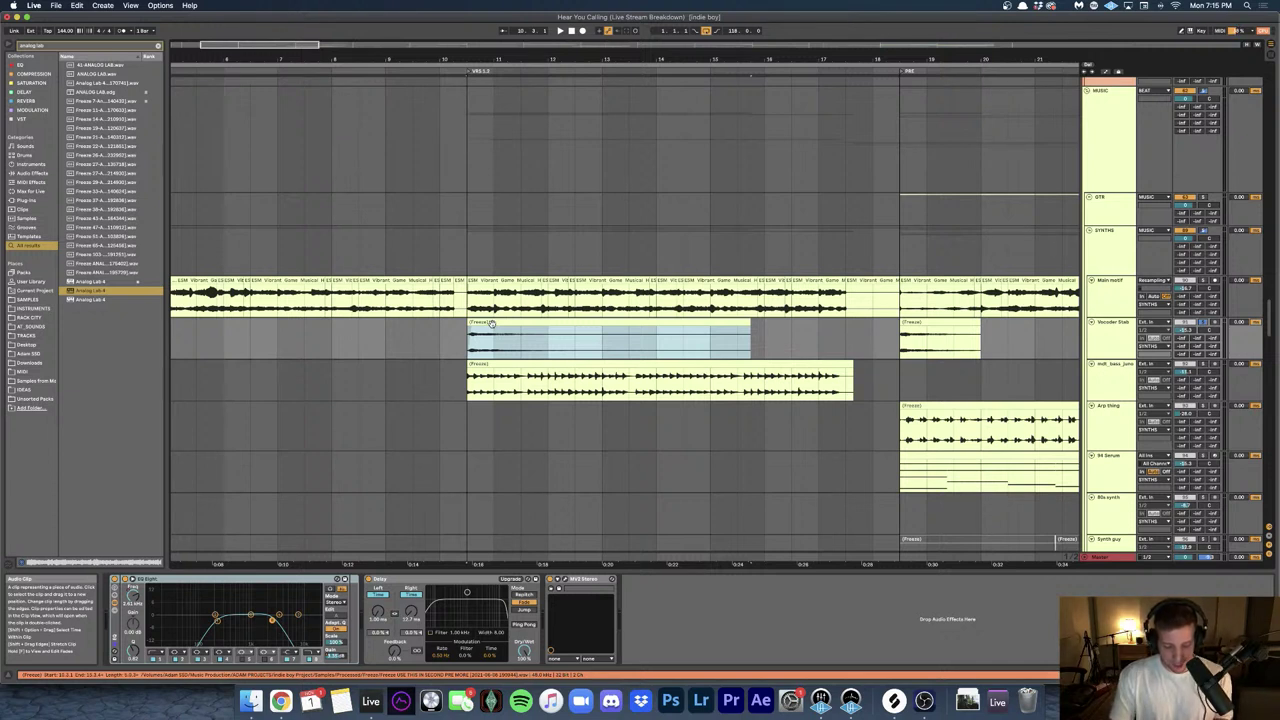
- Select the bass juno clip below Vocoder Stab, play it soloed from VRS 1.2, and stop playback
scroll(520, 323, "down", 2)
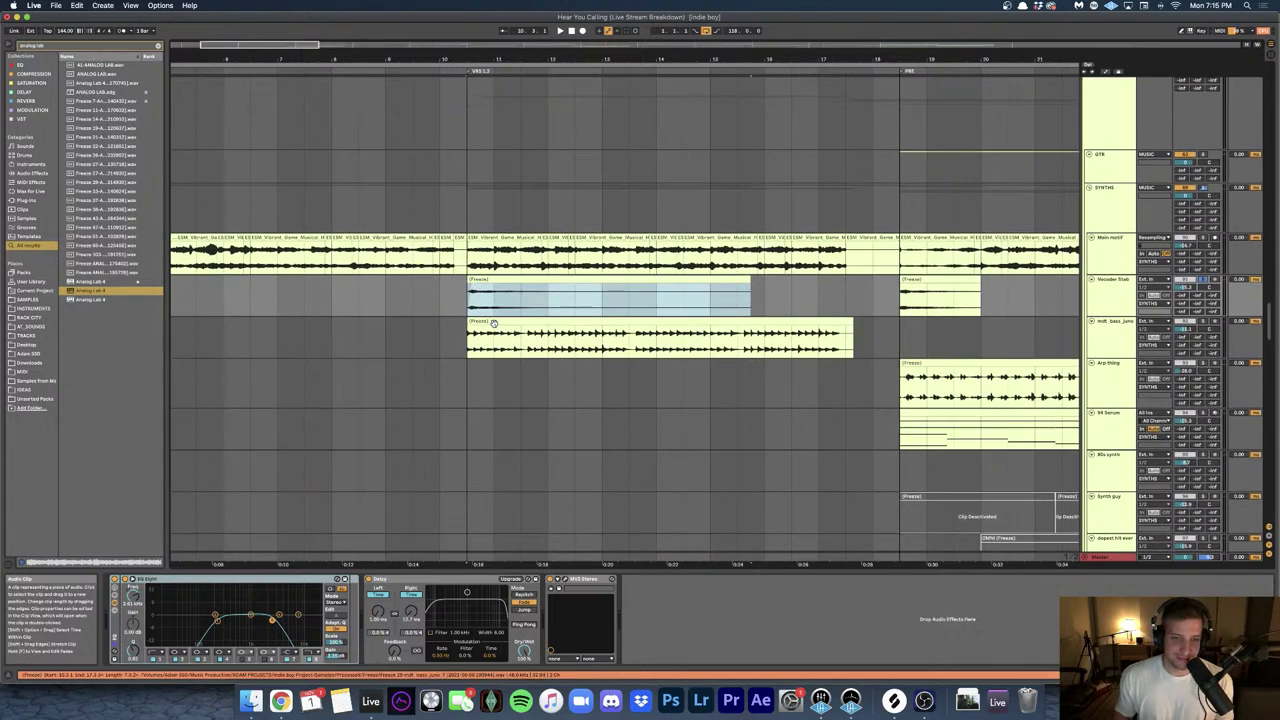
left_click(565, 323)
scroll(570, 323, "right", 3)
scroll(579, 321, "left", 2)
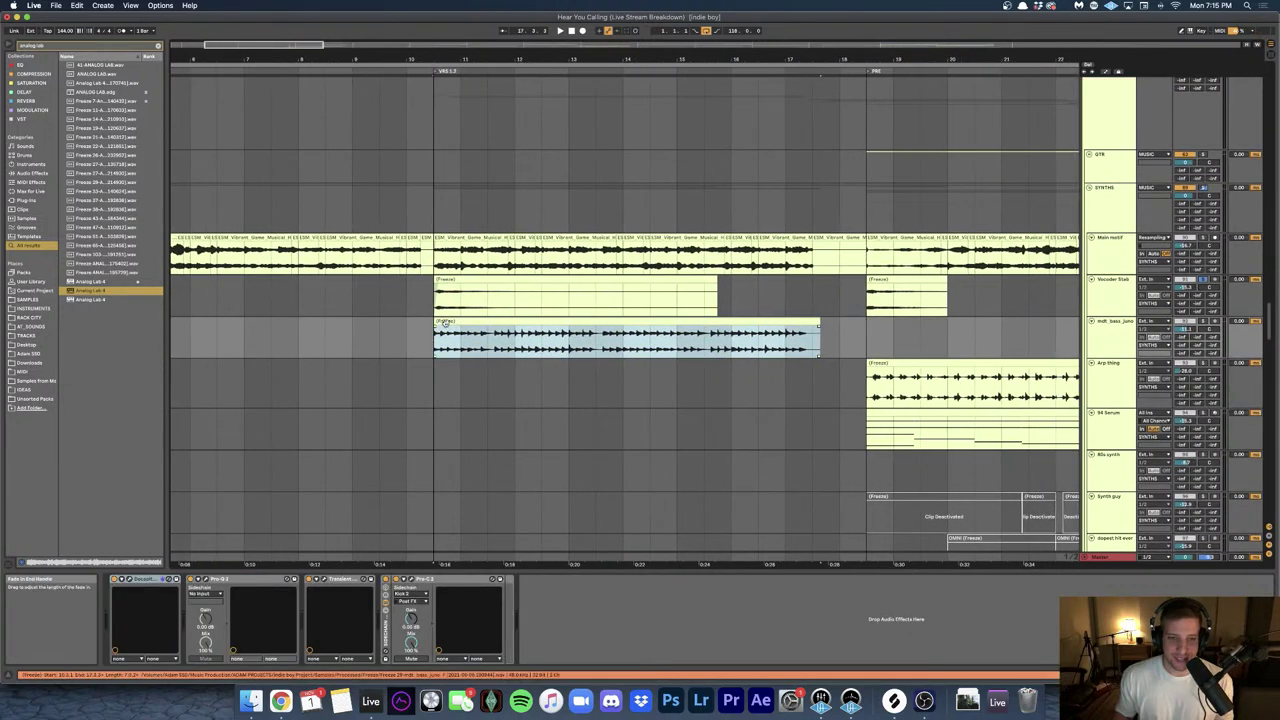
key("space")
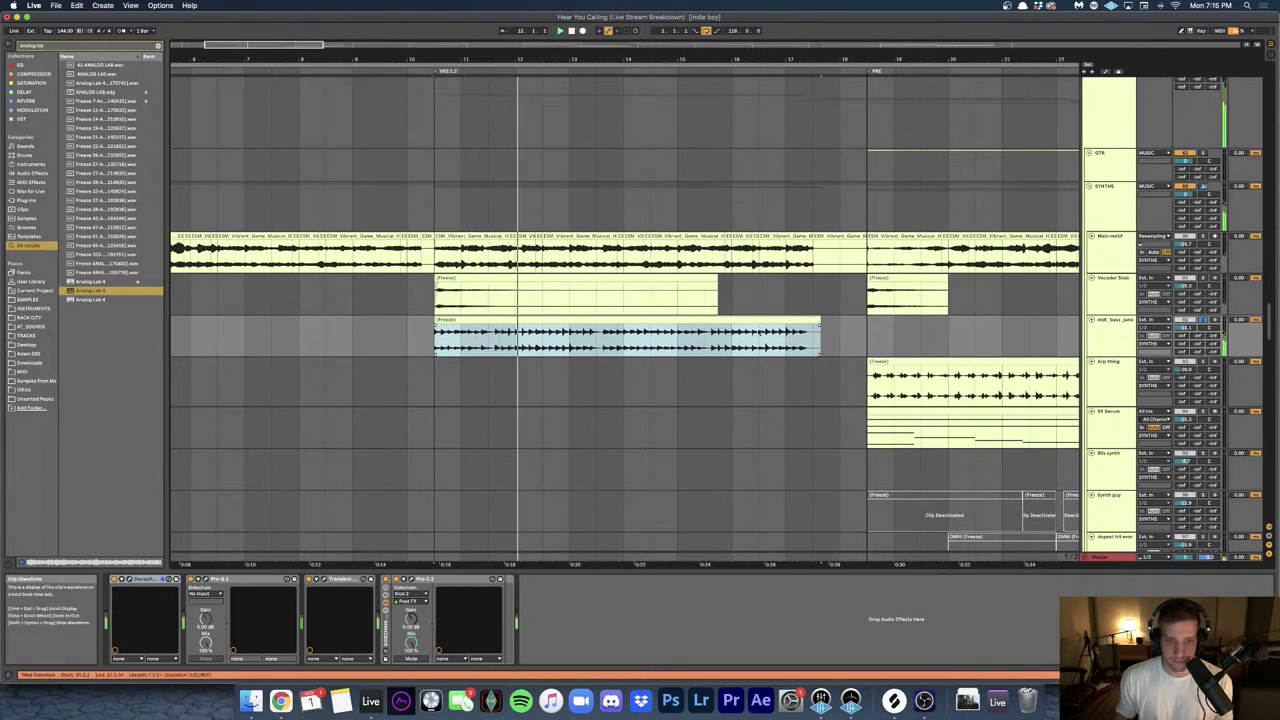
left_click(1105, 337)
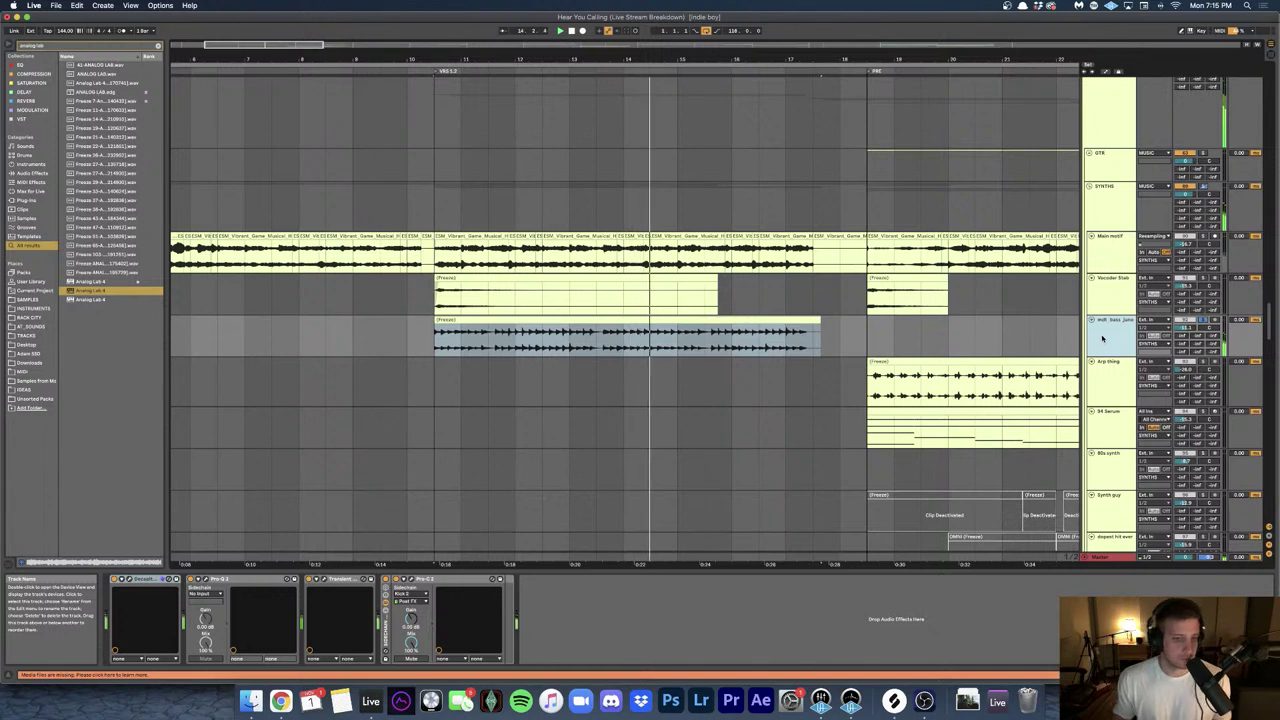
key("space")
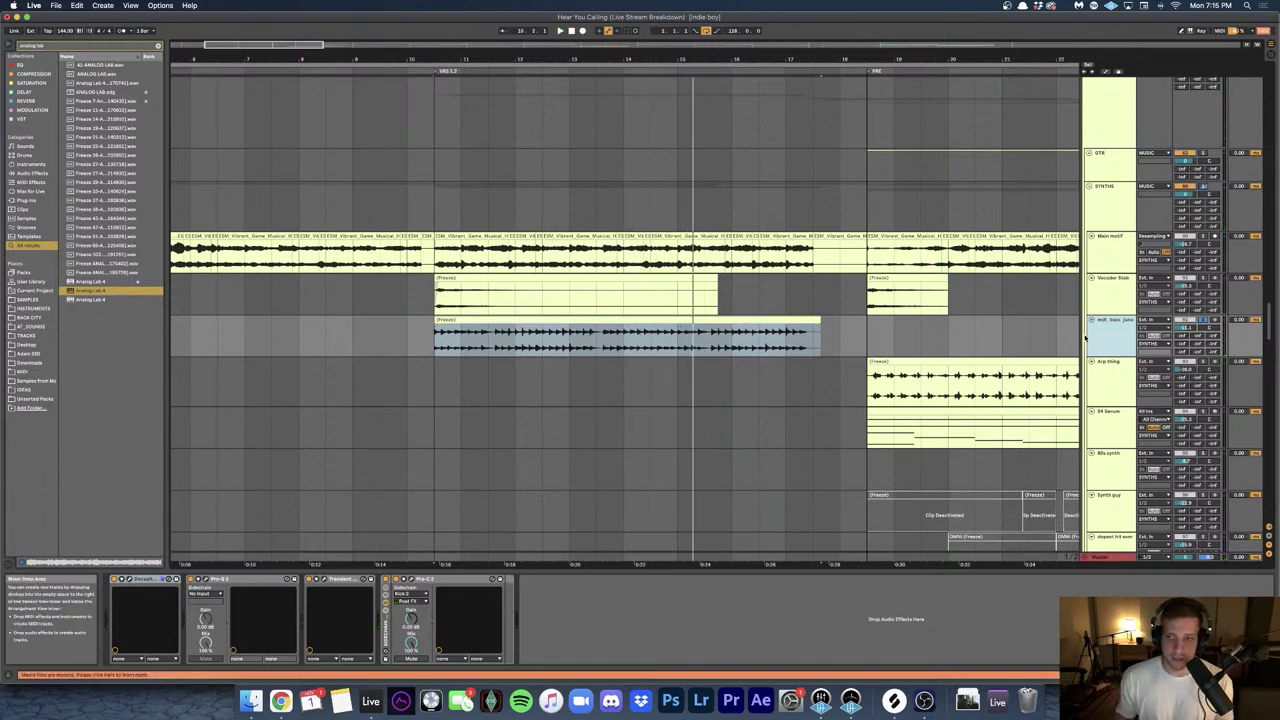
- Reselect the bass juno clip and play it again from its start at VRS 1.2
left_click(1085, 338)
left_click(1110, 337)
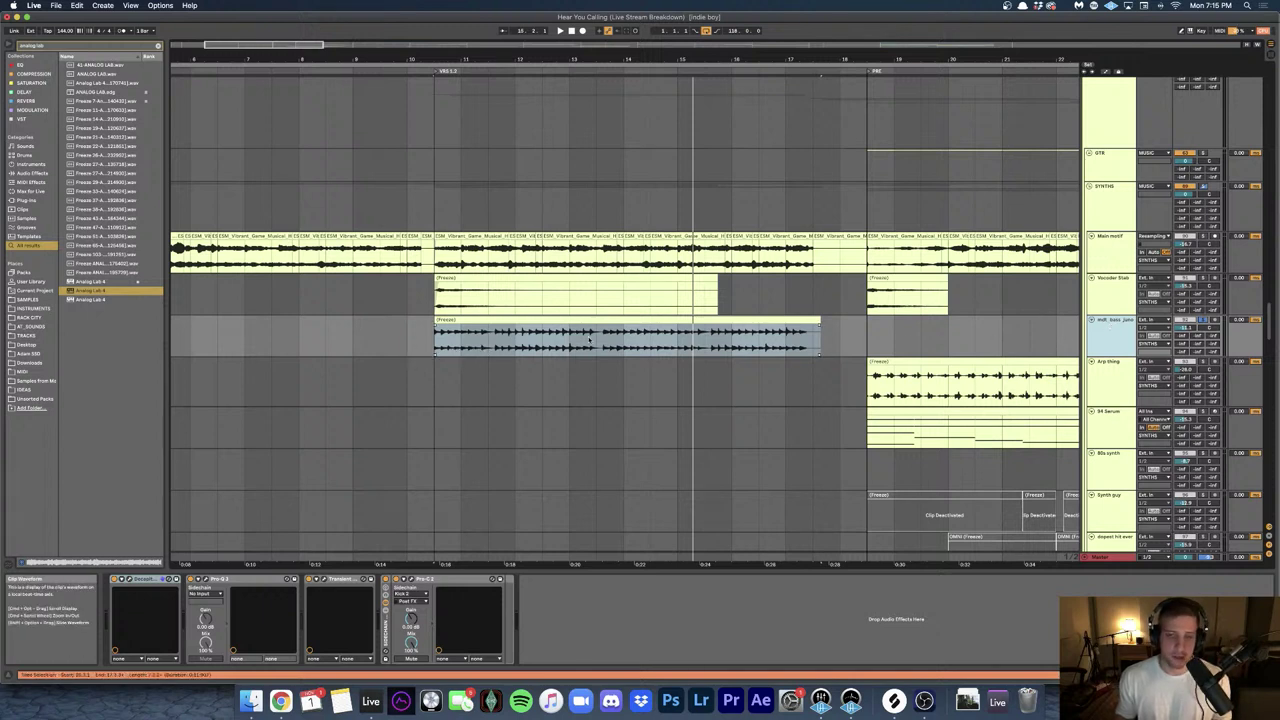
left_click(626, 341)
scroll(609, 337, "down", 2)
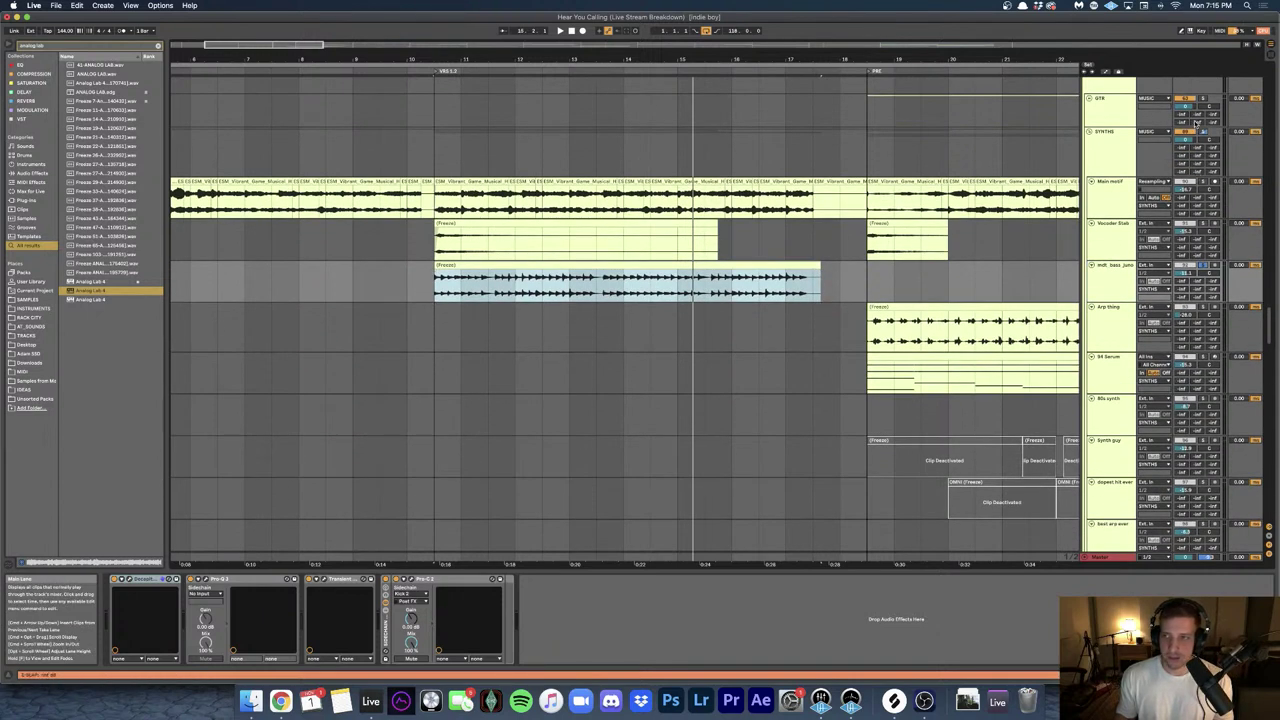
key("space")
- Expand the 115 Group under TONAL FX and play its PVLACE texture loop clip soloed
scroll(594, 183, "down", 5)
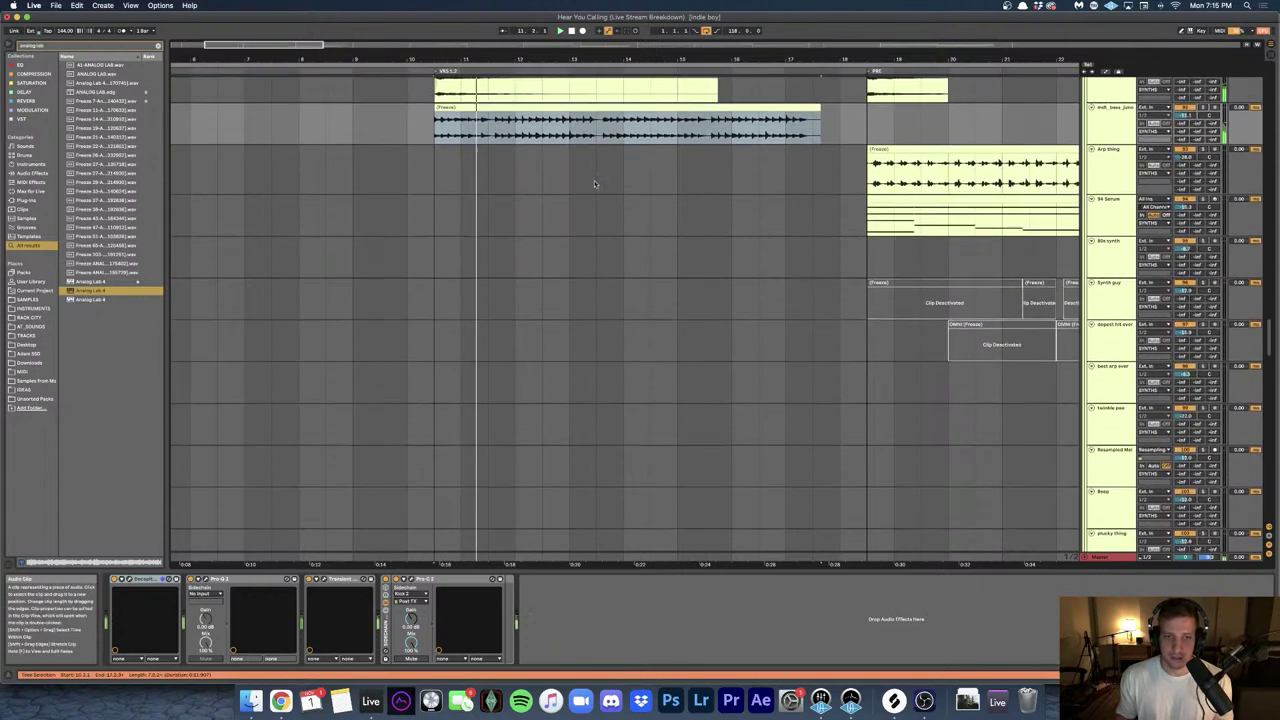
scroll(594, 183, "down", 10)
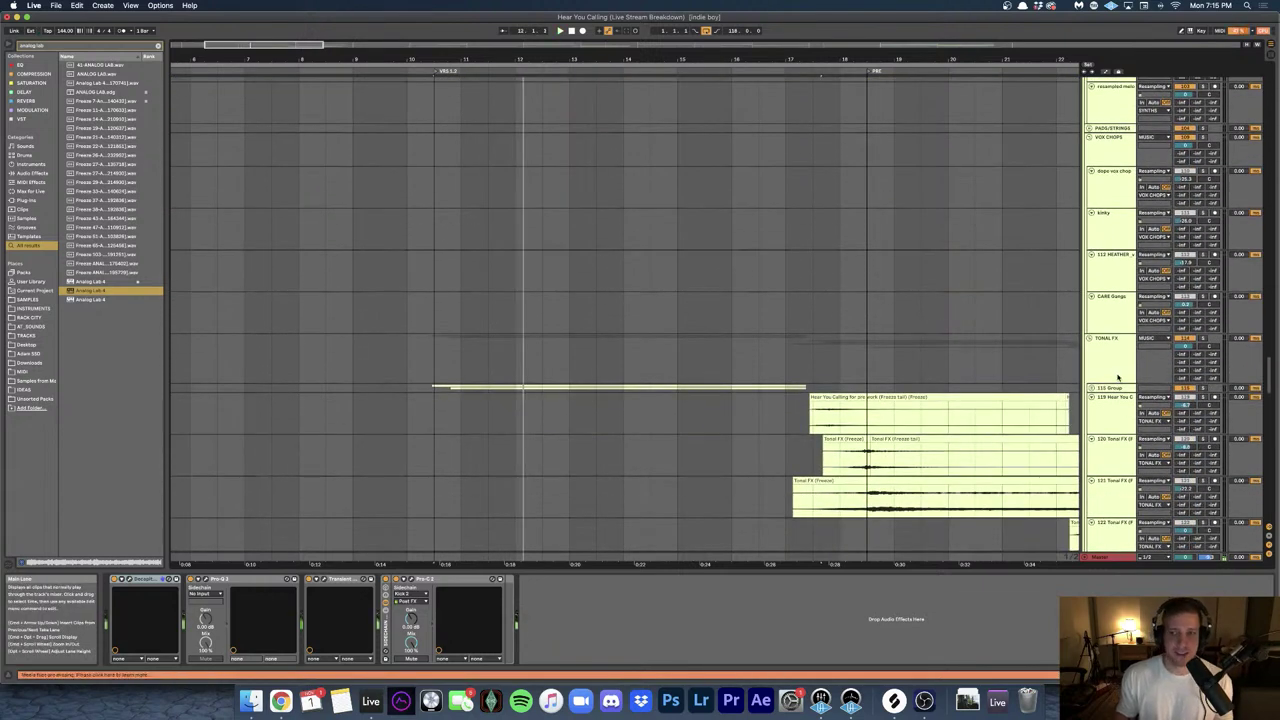
left_click(1091, 388)
scroll(757, 329, "down", 4)
left_click(440, 361)
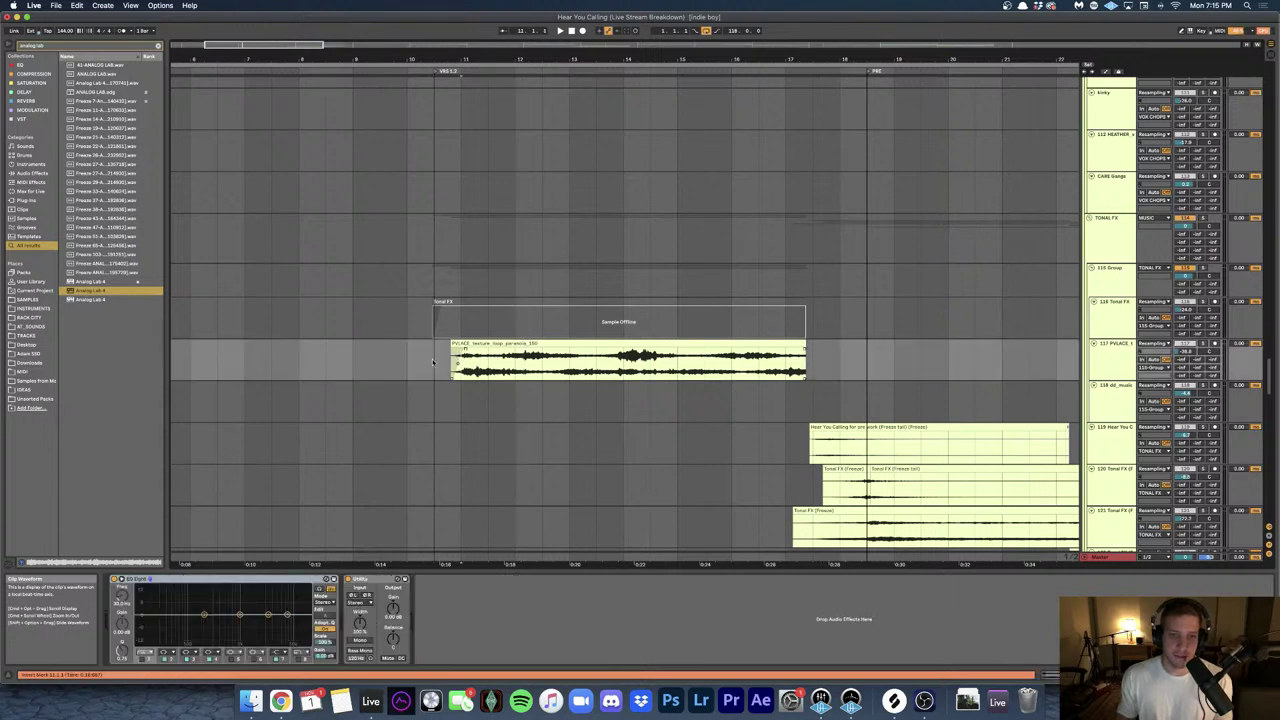
left_click(440, 361)
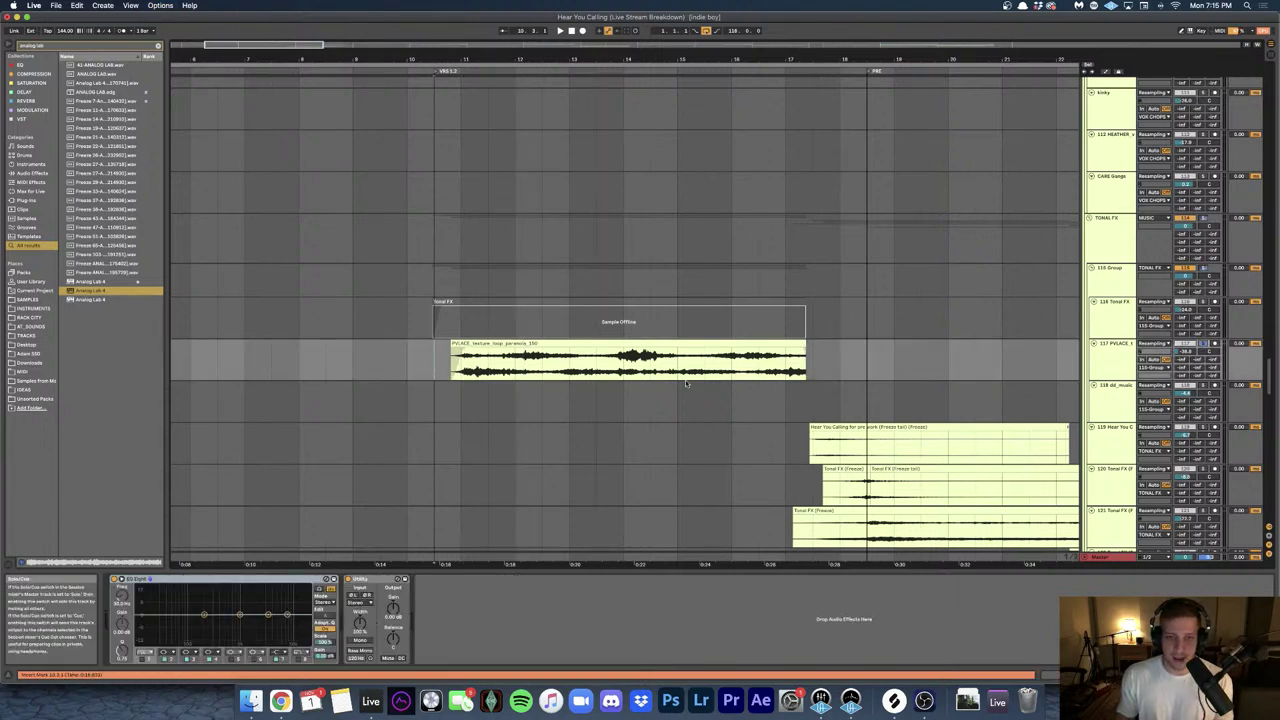
left_click(470, 343)
key("space")
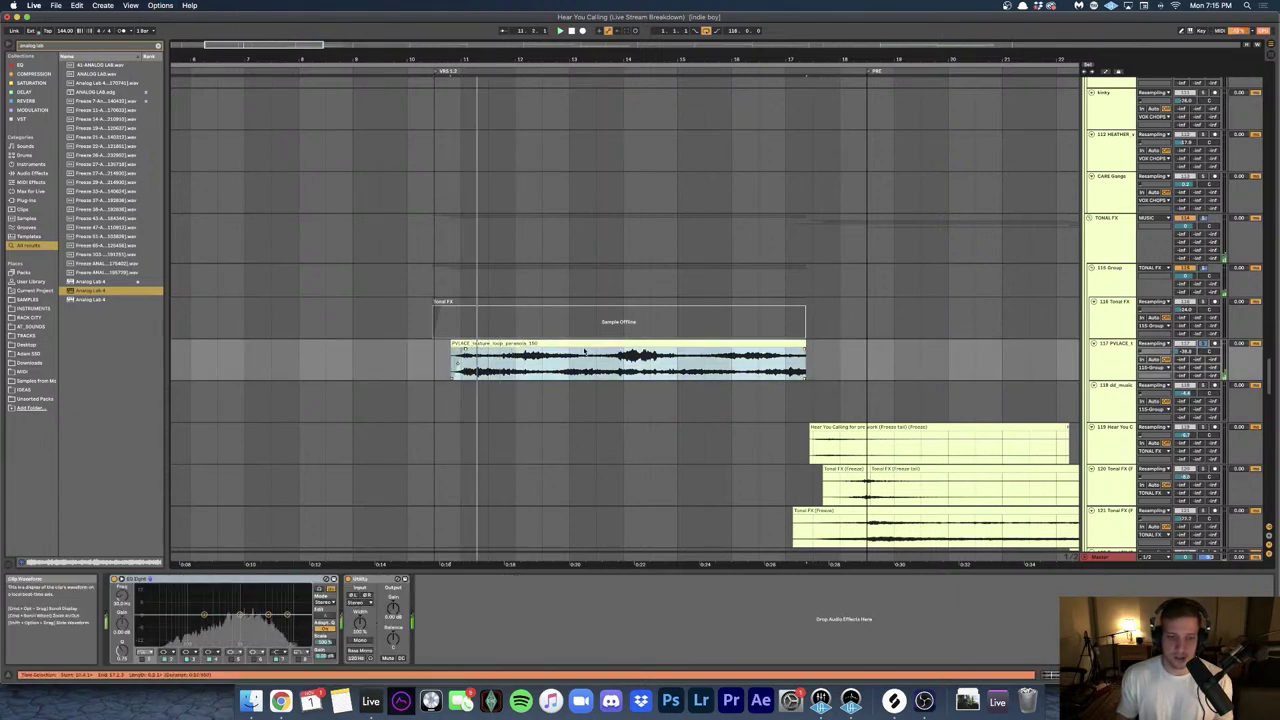
- Return to the VFX group and play it soloed from the first 152 Audio clip near bar 12
scroll(584, 350, "down", 4)
scroll(582, 350, "down", 3)
scroll(582, 350, "down", 7)
scroll(582, 350, "down", 10)
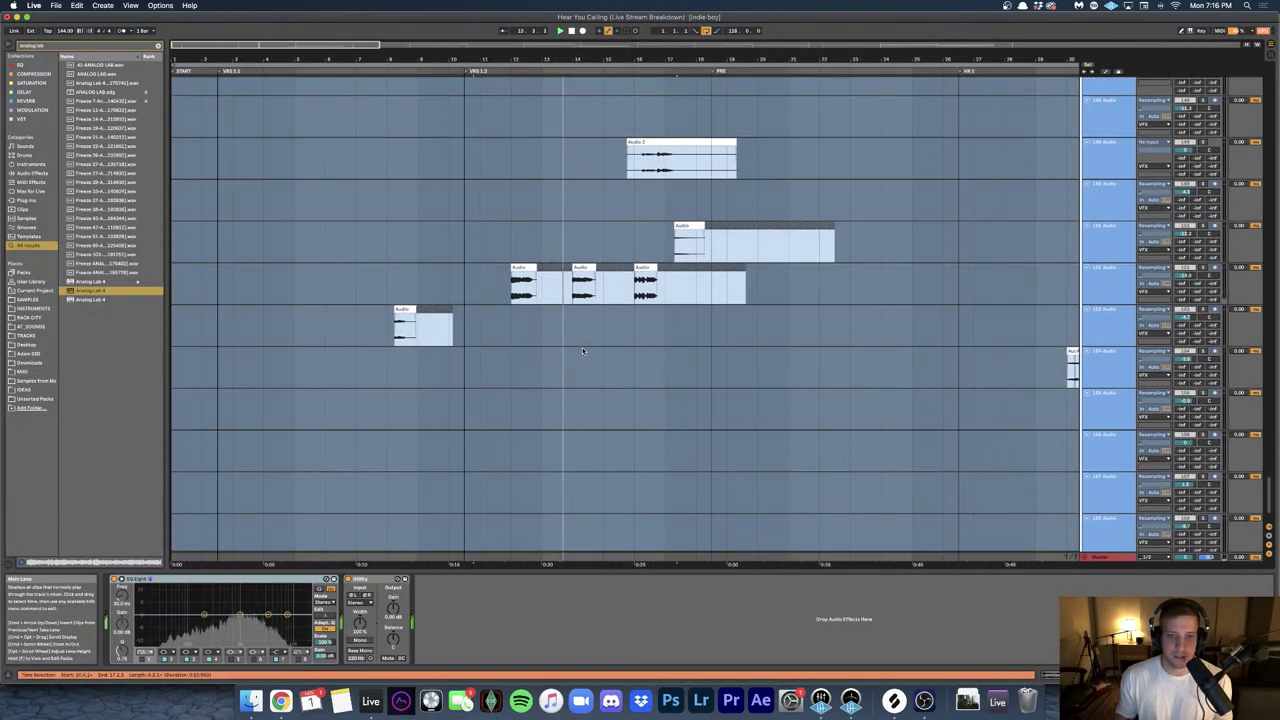
scroll(1000, 230, "up", 4)
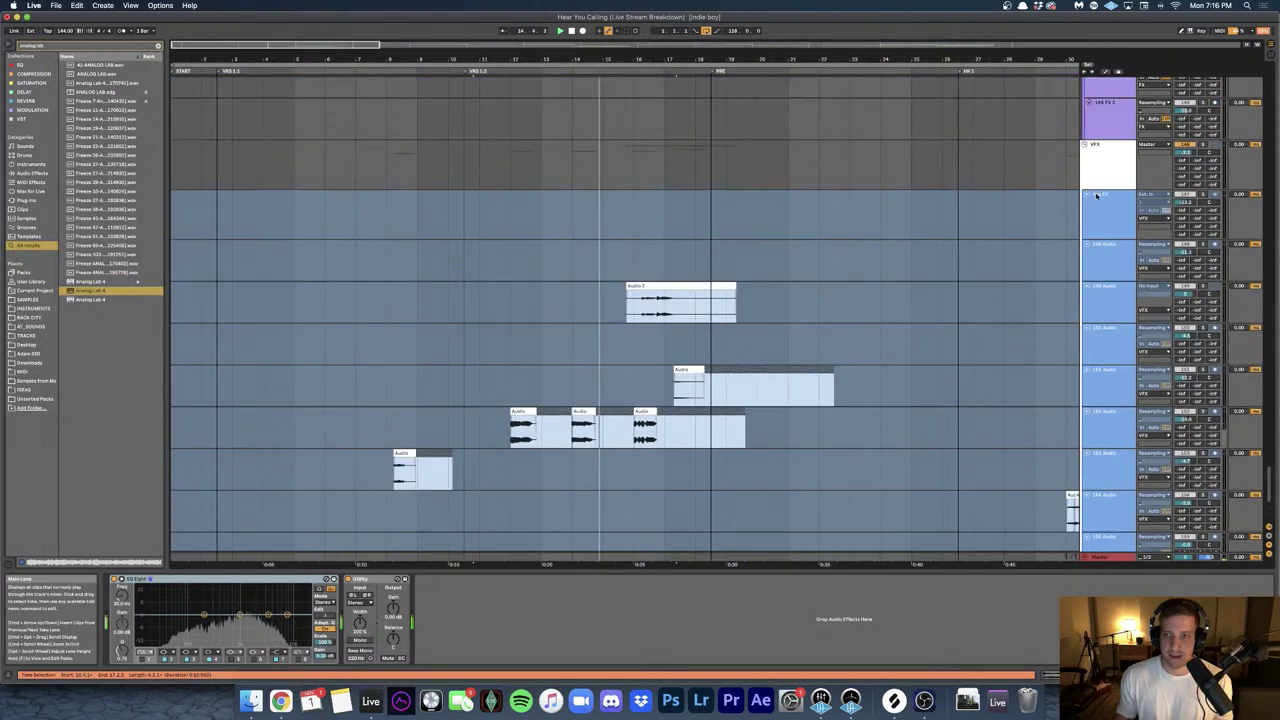
left_click(510, 296)
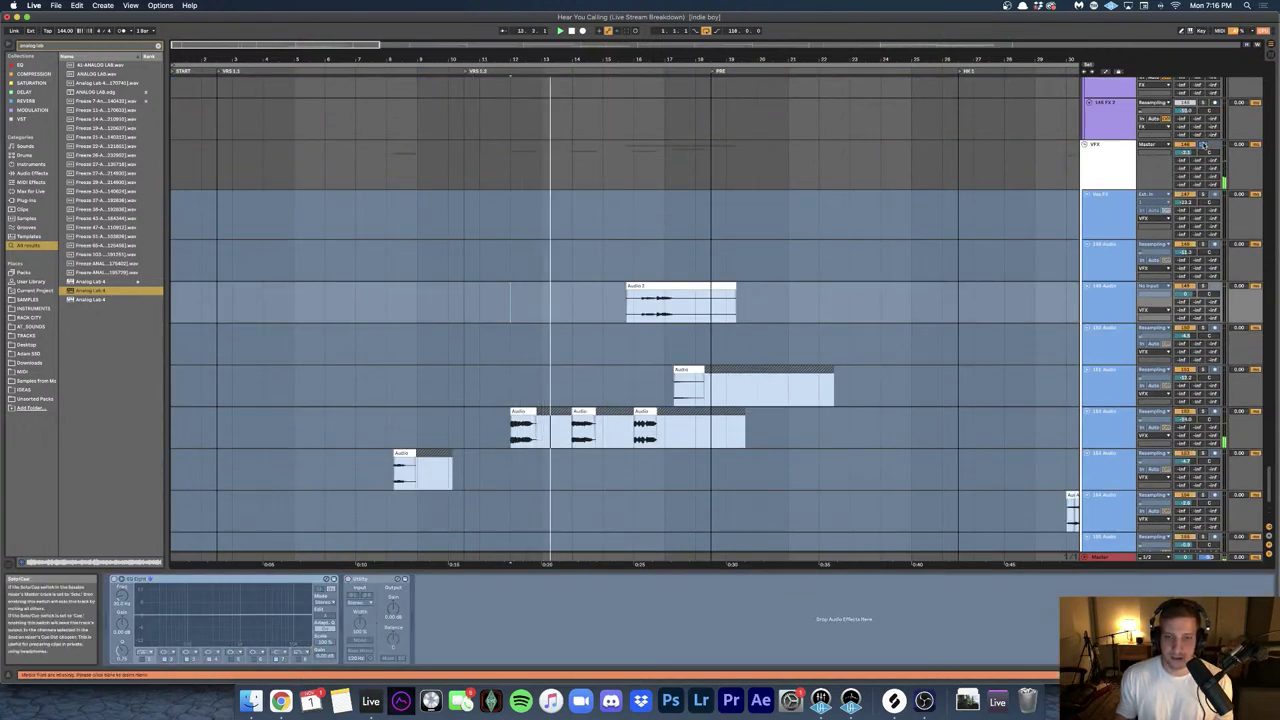
left_click(549, 429)
scroll(580, 430, "up", 3)
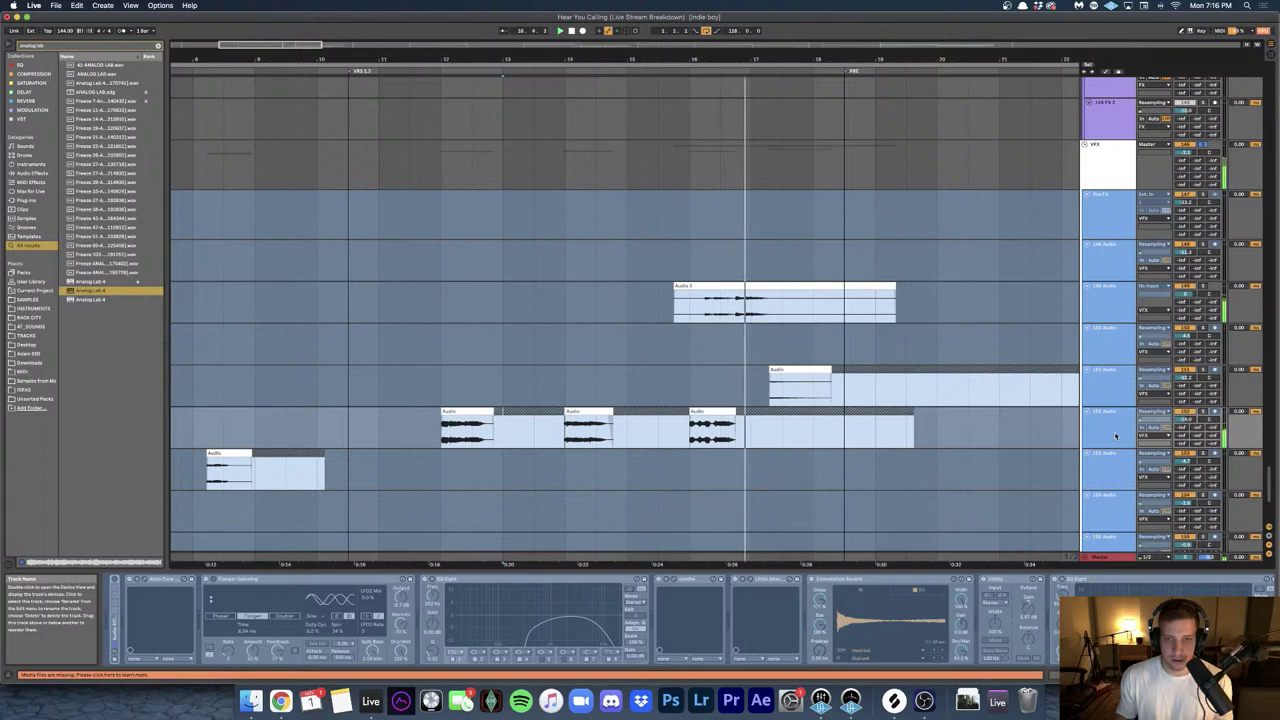
- Unfreeze the 152 Audio track and display the device chain for its first clip
right_click(1108, 435)
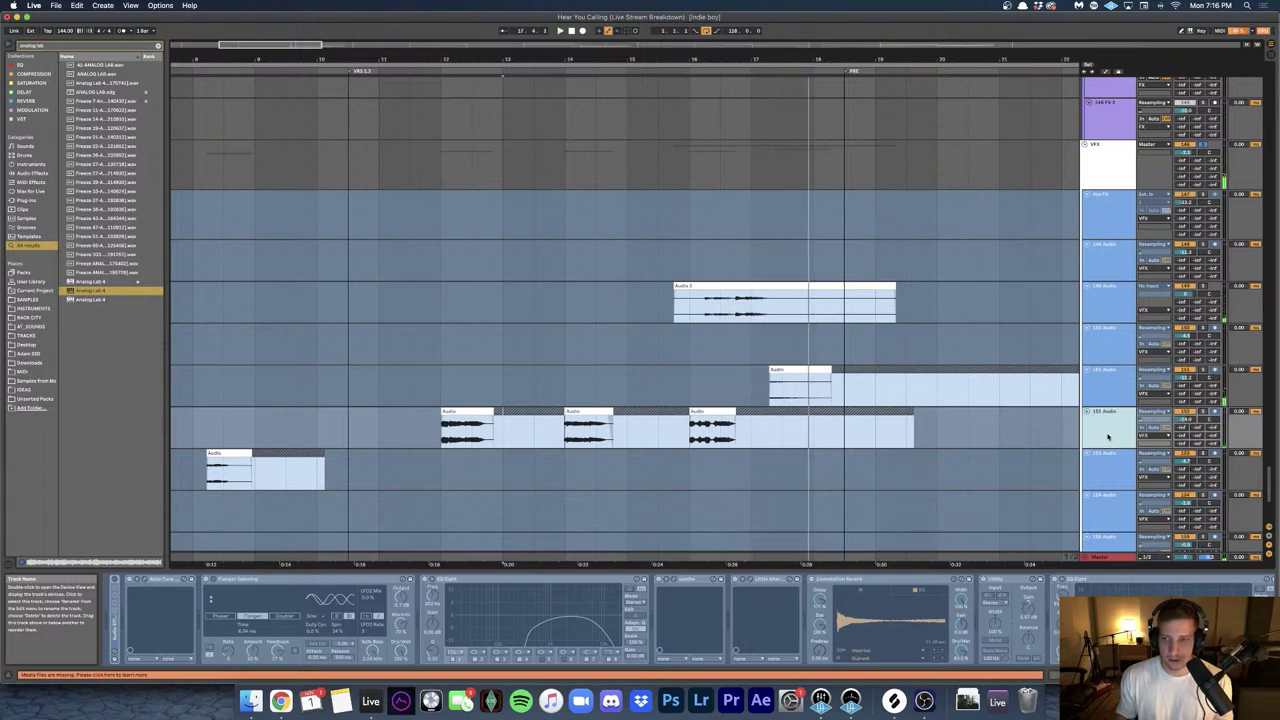
left_click(1128, 491)
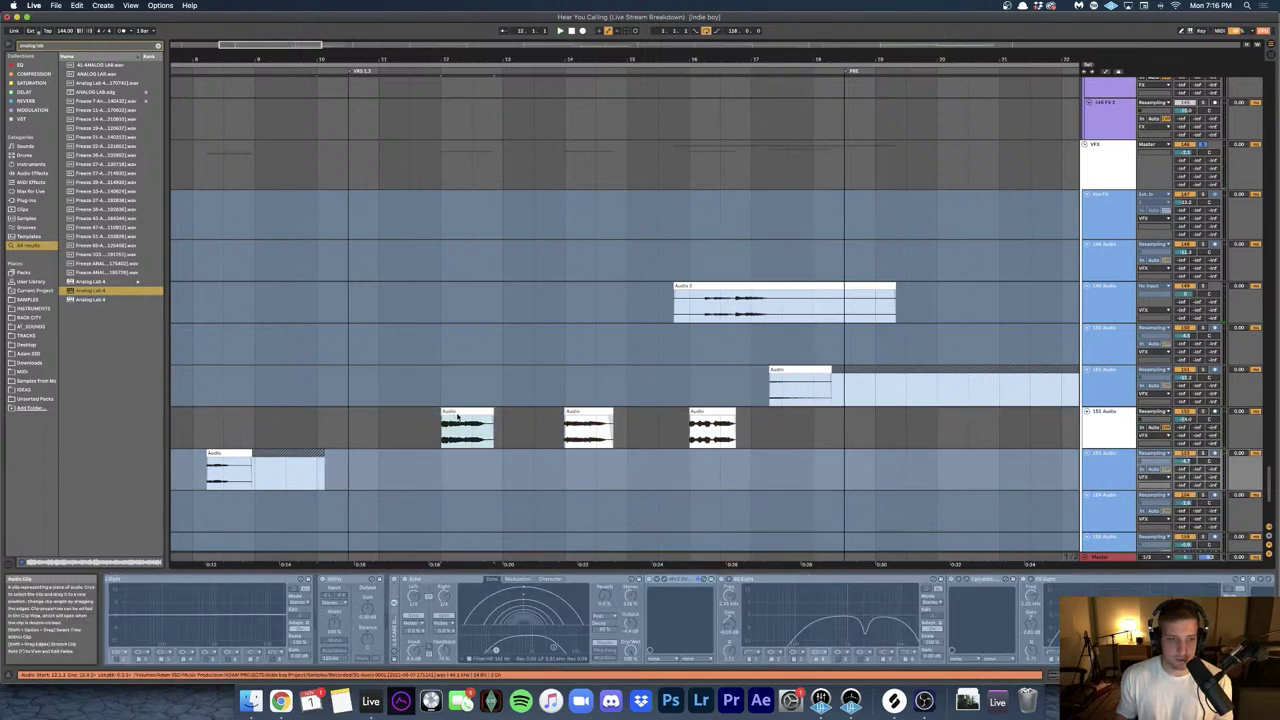
double_click(462, 416)
key("shift+Tab")
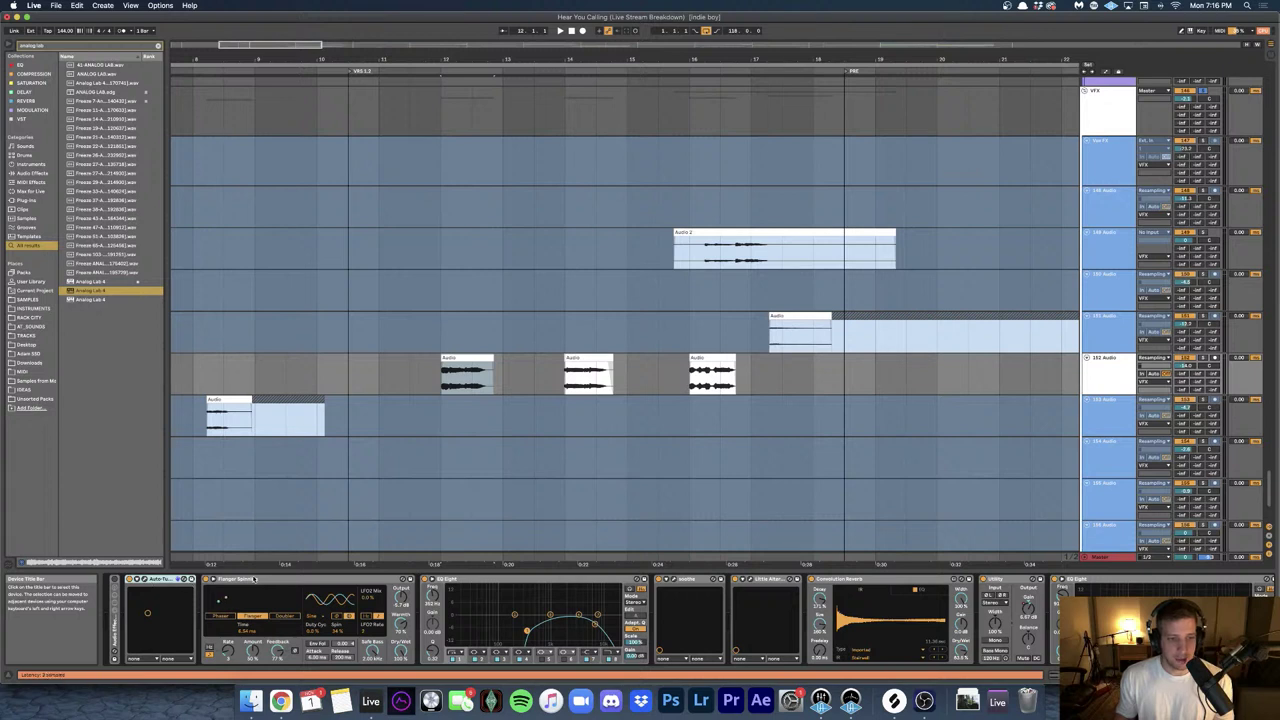
- Examine the Flanger Spinning device and the Little AlterBoy pitch and formant settings on the 152 Audio track, and close the plug-in window
left_click(256, 579)
scroll(655, 598, "right", 3)
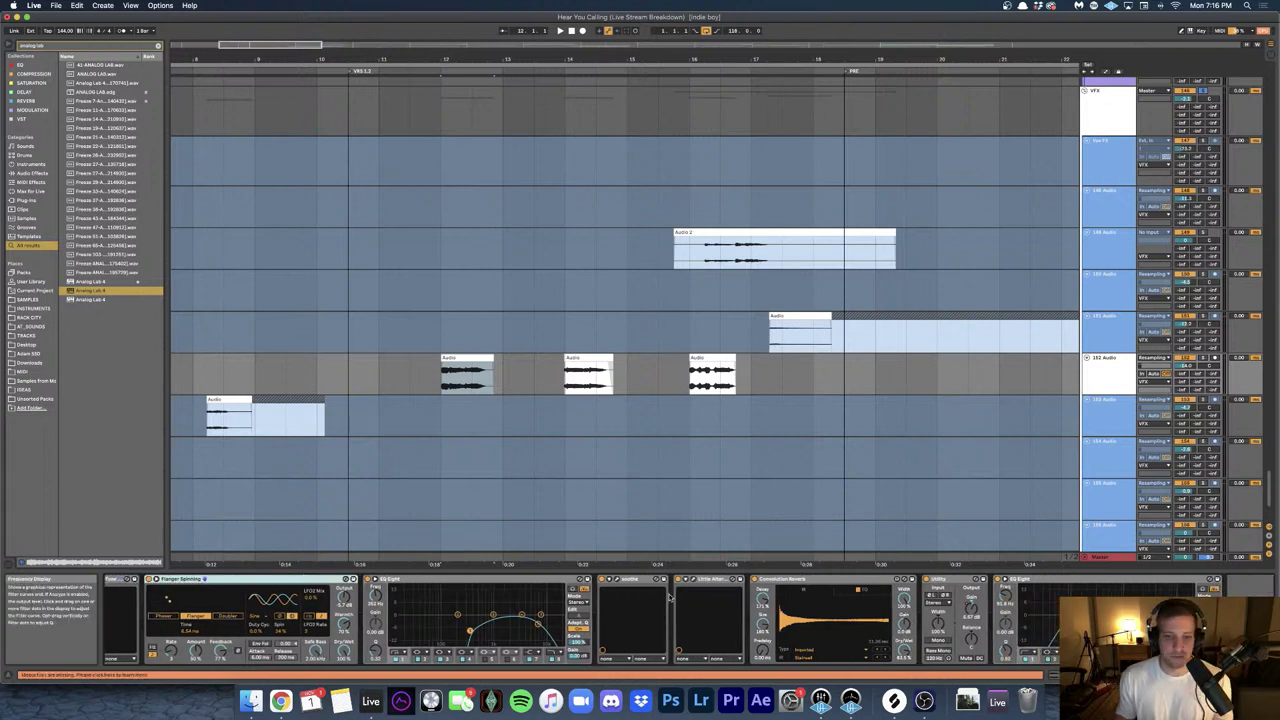
left_click(701, 580)
left_click(696, 581)
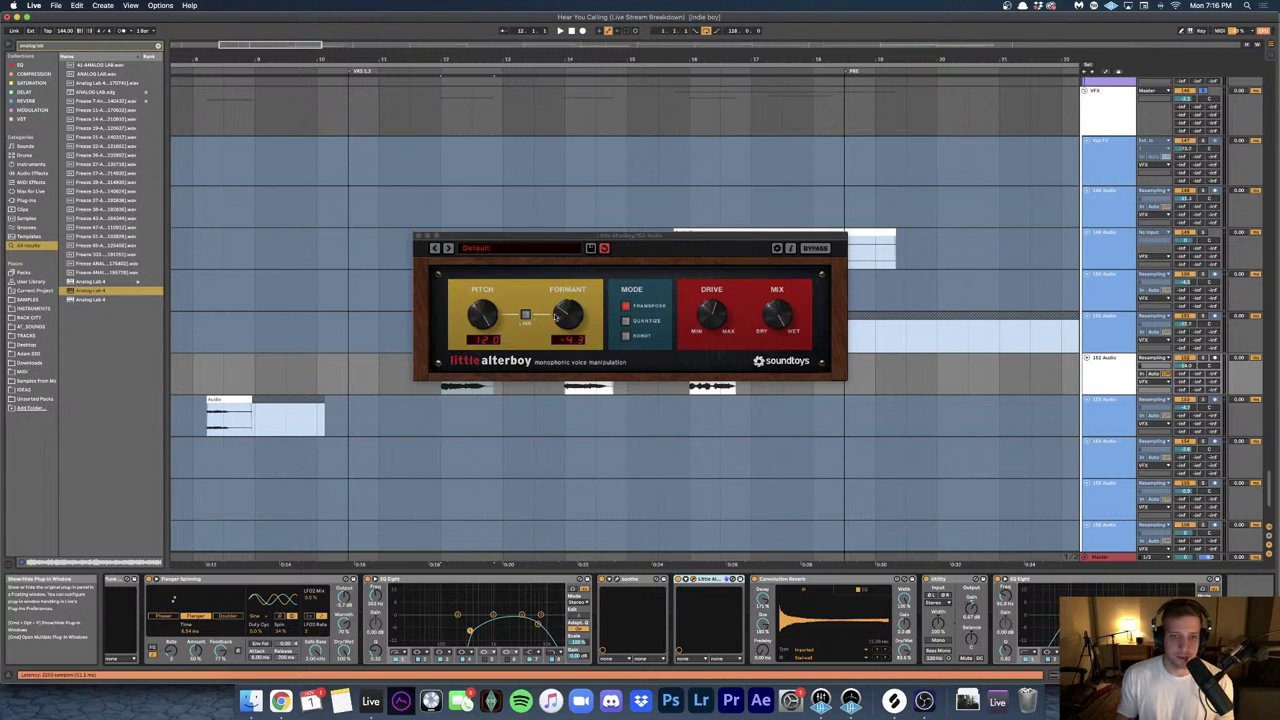
left_click(418, 237)
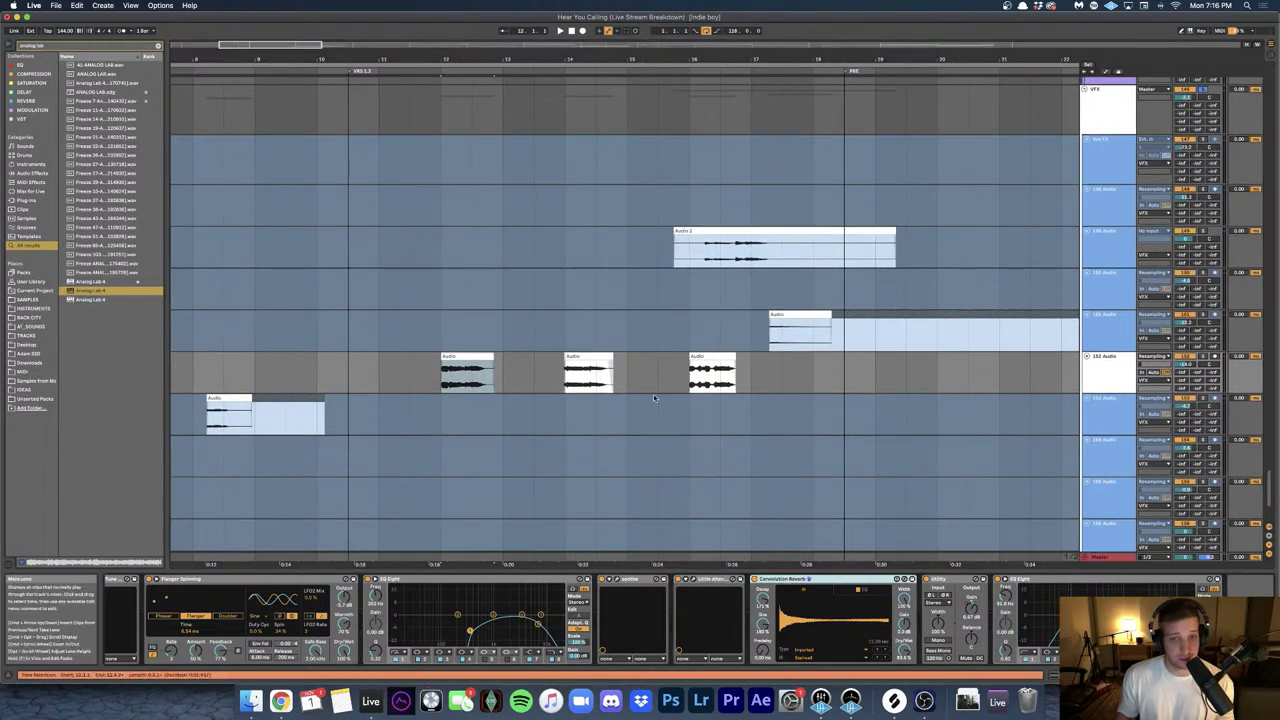
- Examine the VFX clips leading into the PRE section and return to the FX group tracks above them
scroll(512, 250, "down", 5)
scroll(617, 250, "up", 2)
scroll(617, 250, "up", 3)
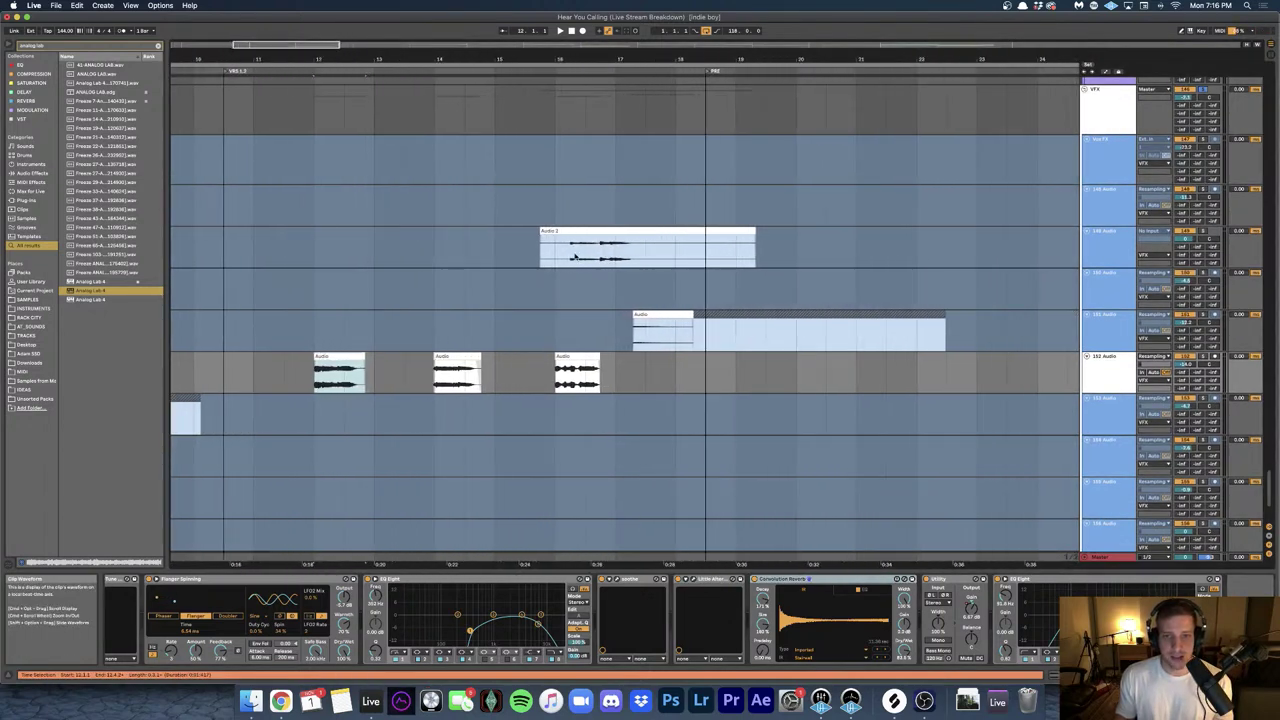
left_click(601, 247)
scroll(600, 252, "up", 1)
scroll(602, 258, "down", 3)
scroll(599, 263, "up", 2)
scroll(600, 263, "up", 10)
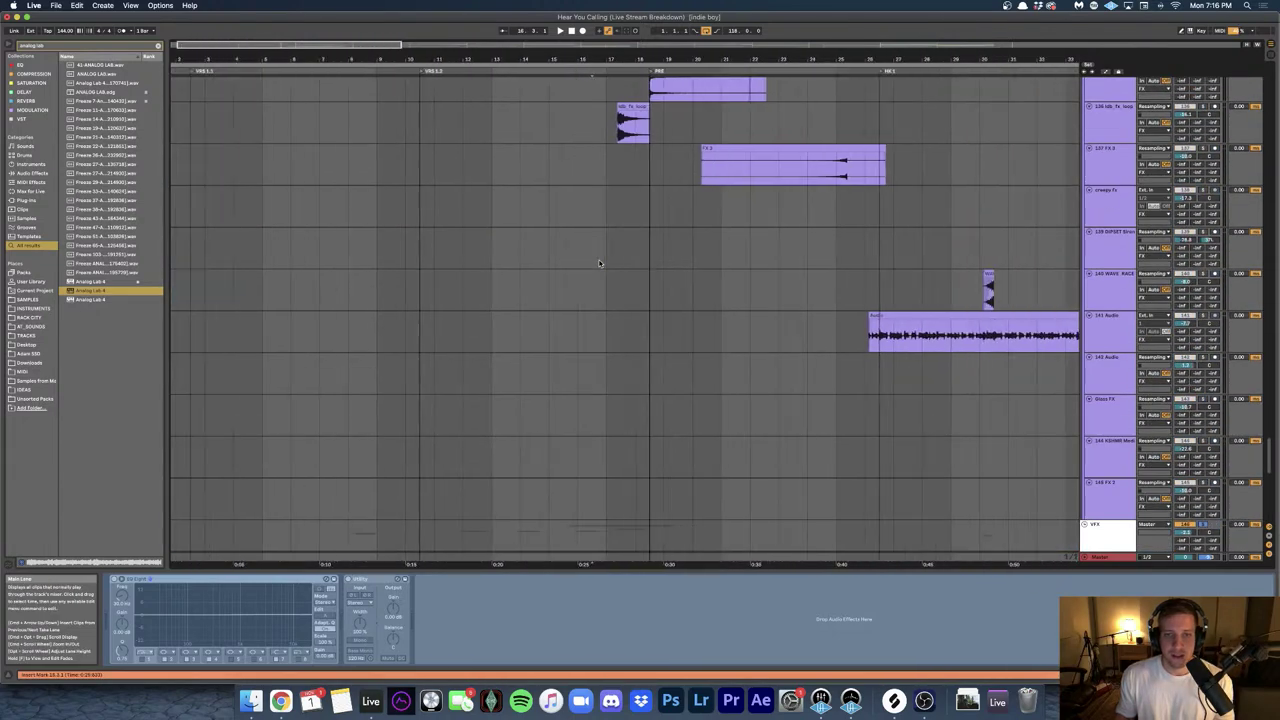
- Play the short idk_fx_loop clip just before PRE in the FX group soloed, and replay it from its start
scroll(507, 369, "up", 3)
left_click(552, 388)
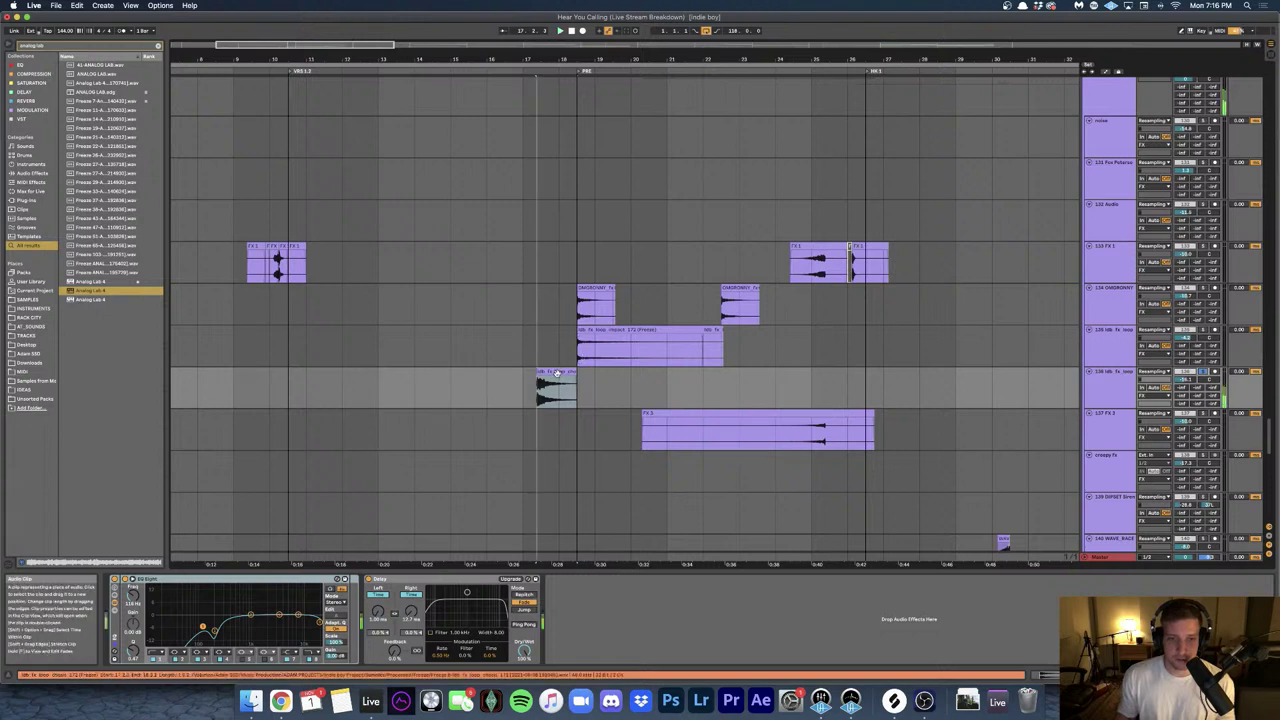
key("space")
scroll(558, 375, "down", 1)
key("s")
key("space")
key("space")
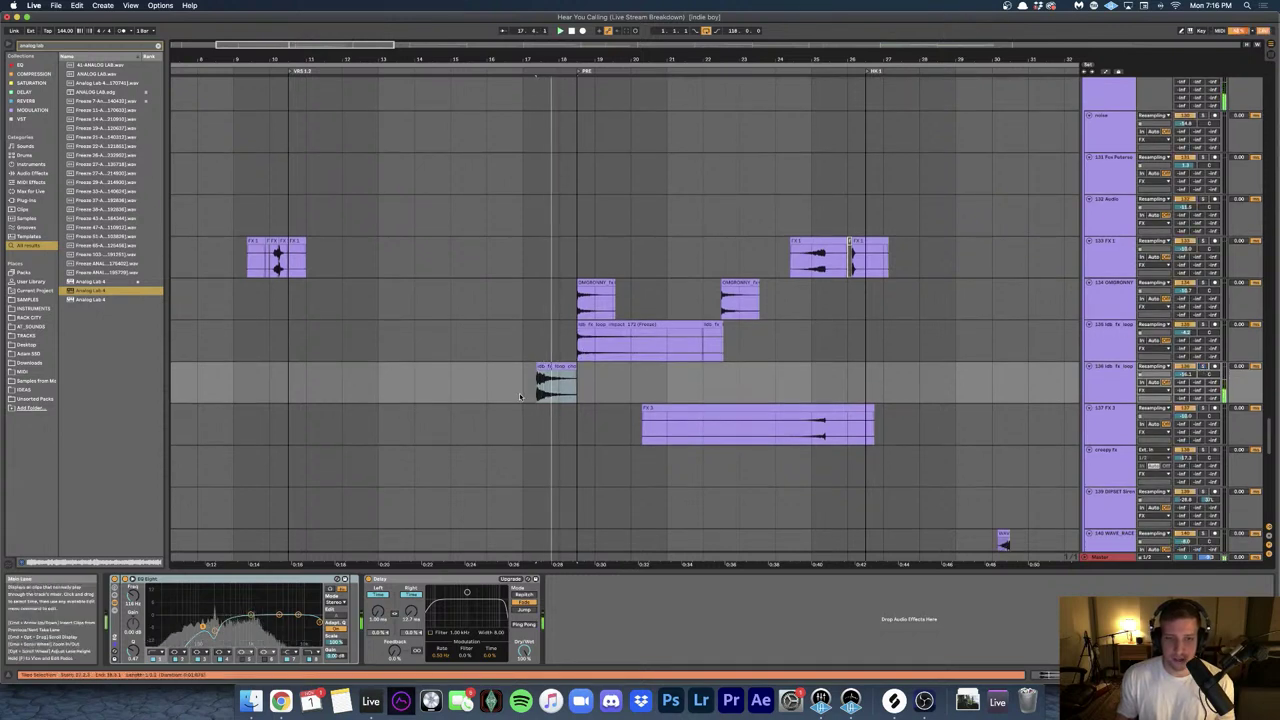
left_click(541, 384)
left_click(555, 365)
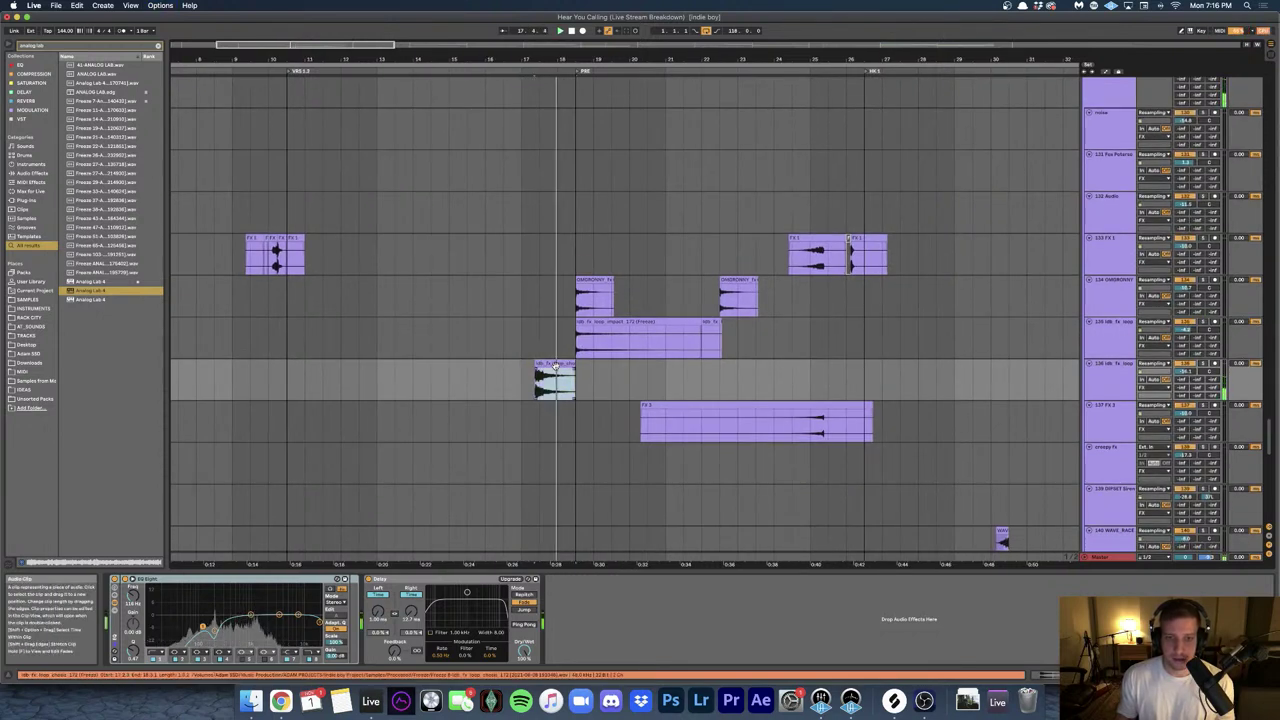
key("space")
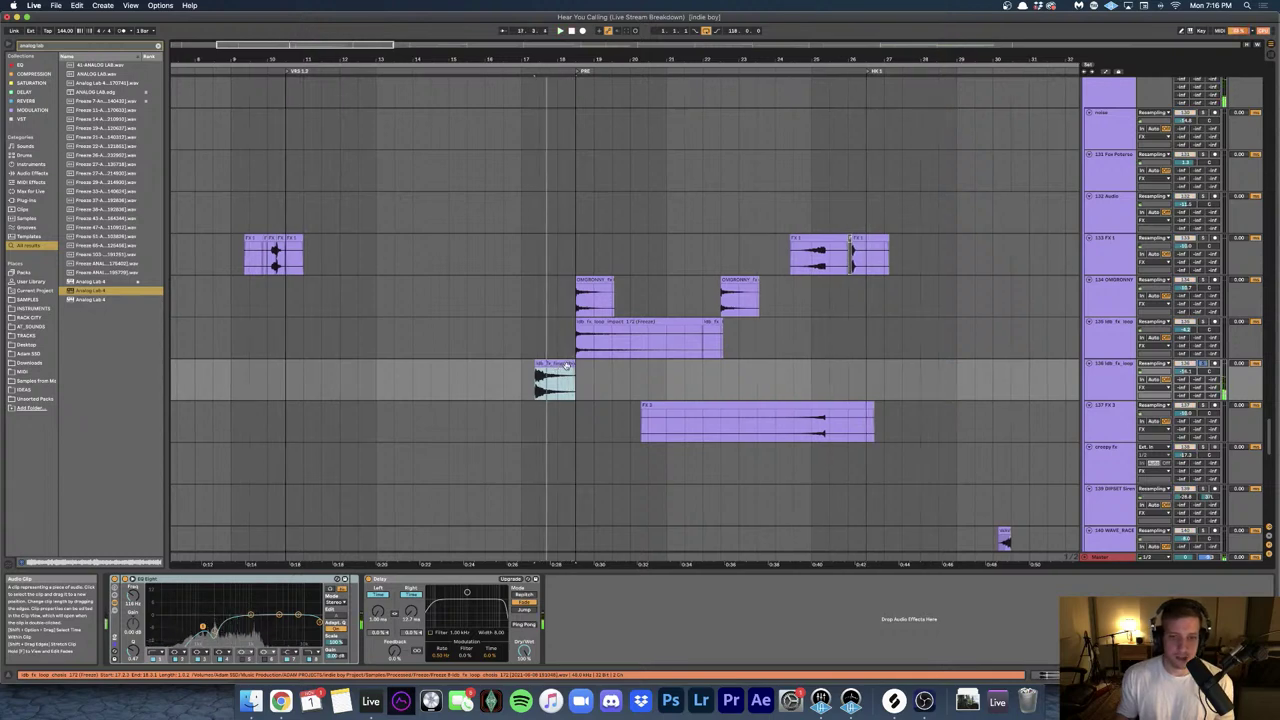
- Solo tracks 119 to 121 under TONAL FX and play them from just before the PRE section
scroll(566, 366, "up", 3)
scroll(534, 359, "up", 3)
scroll(533, 355, "up", 10)
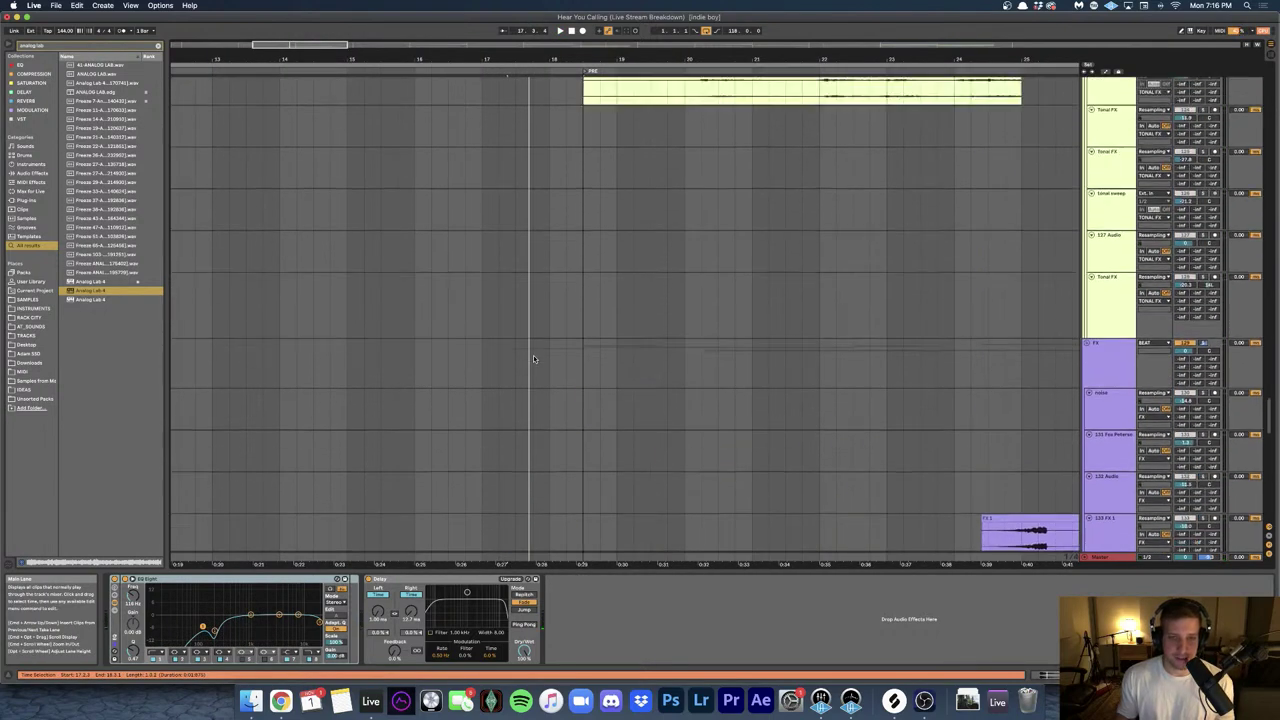
left_click(517, 362)
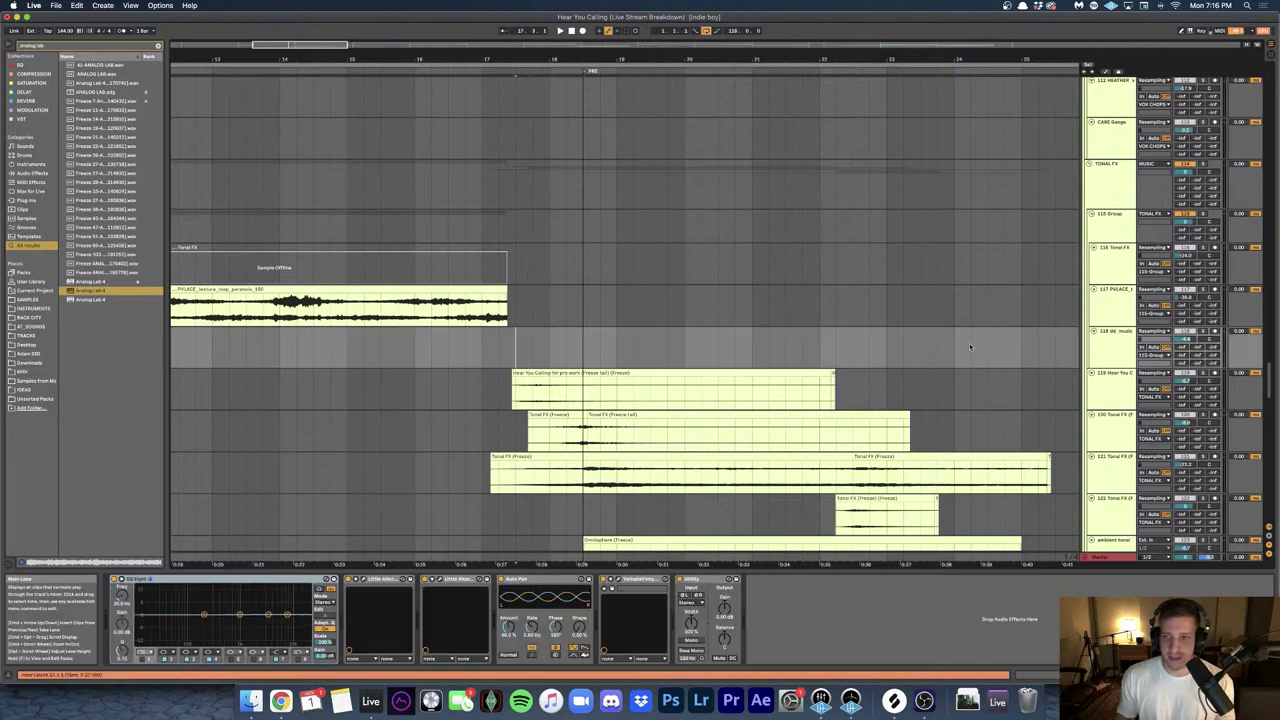
left_click(1123, 388)
left_click(1123, 468, "shift")
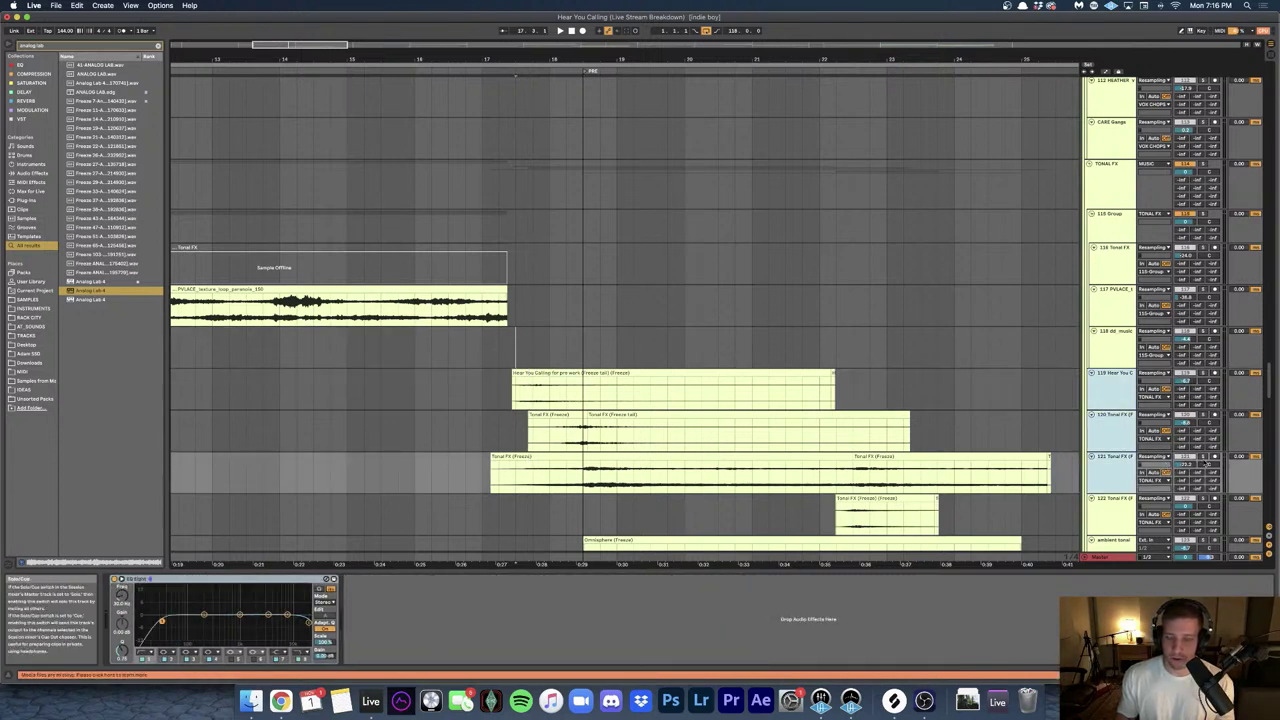
left_click(1203, 457)
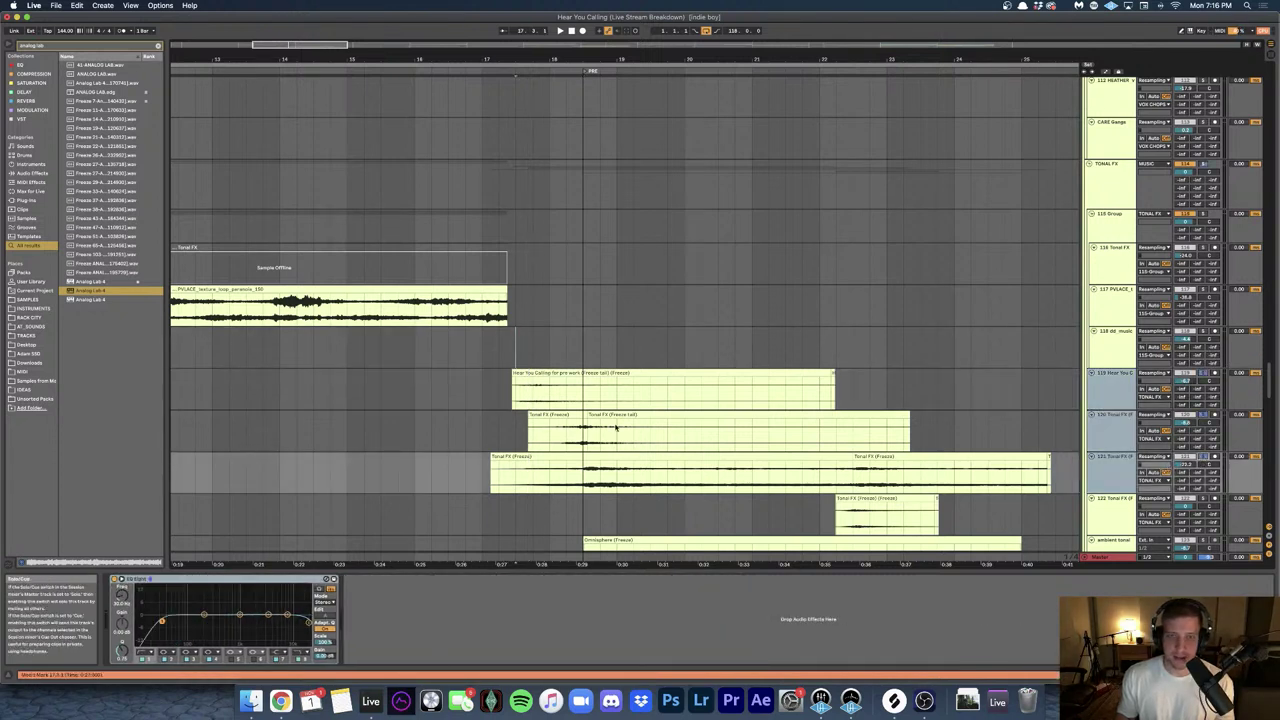
left_click(495, 438)
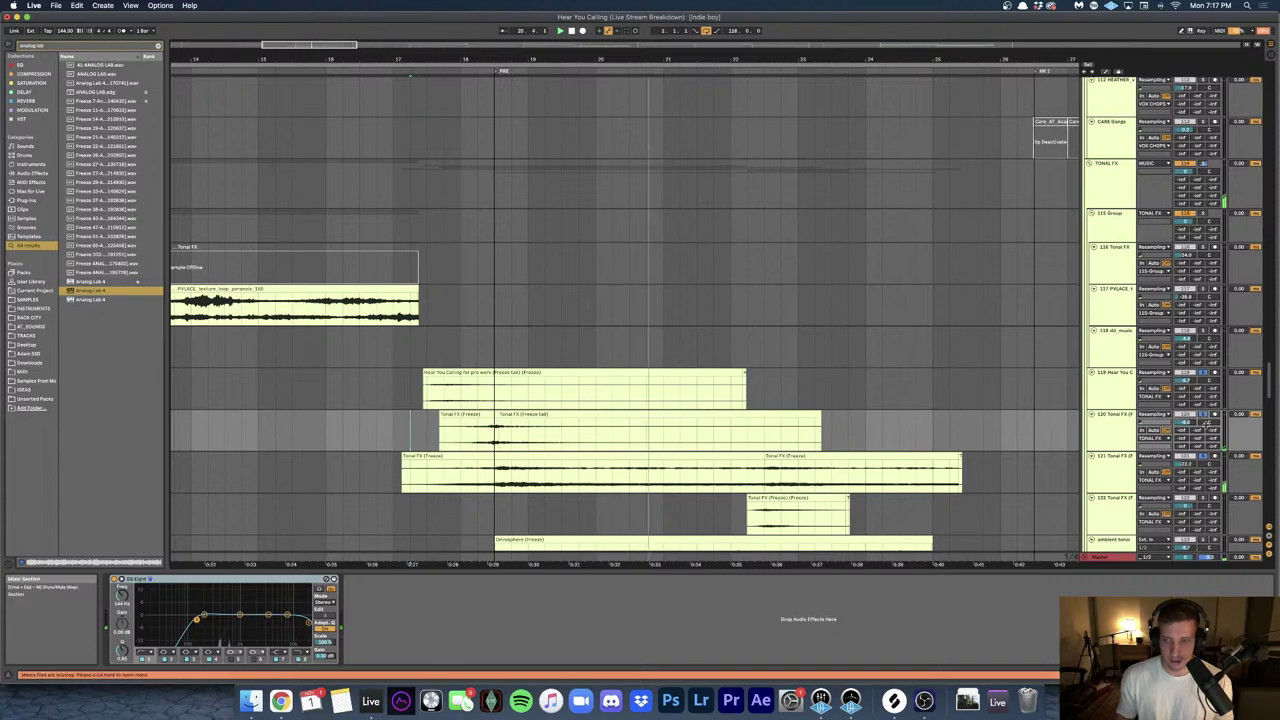
- Solo the 122 Tonal FX and ambient tonal tracks too, play the layers from around bar 20, and clear the solos
scroll(785, 440, "down", 3)
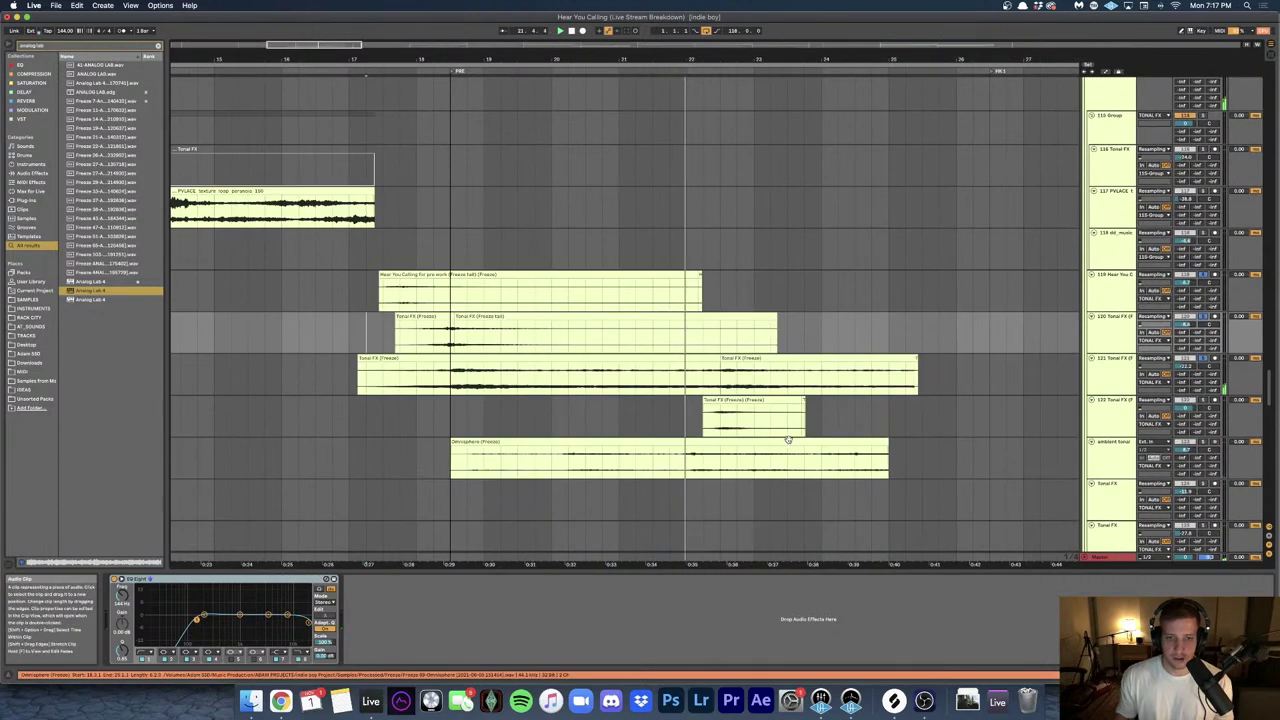
key("space")
left_click(535, 467)
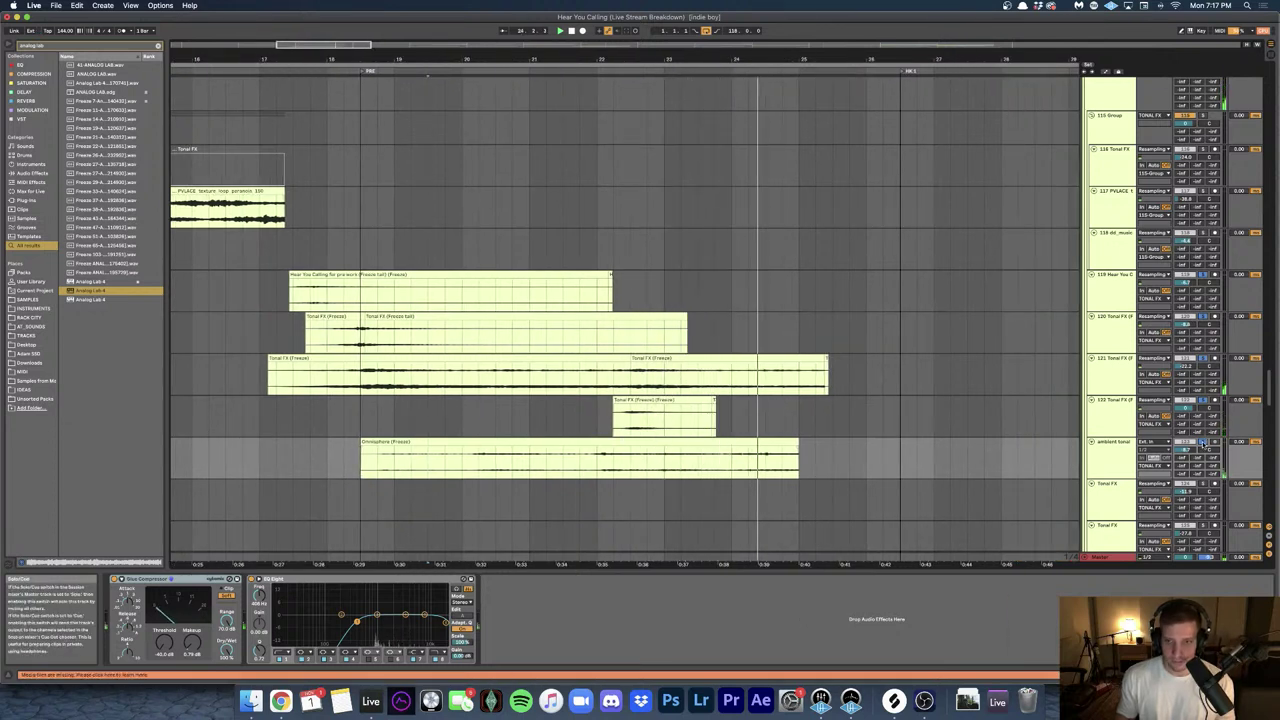
key("space")
scroll(336, 409, "down", 1)
scroll(335, 412, "down", 1)
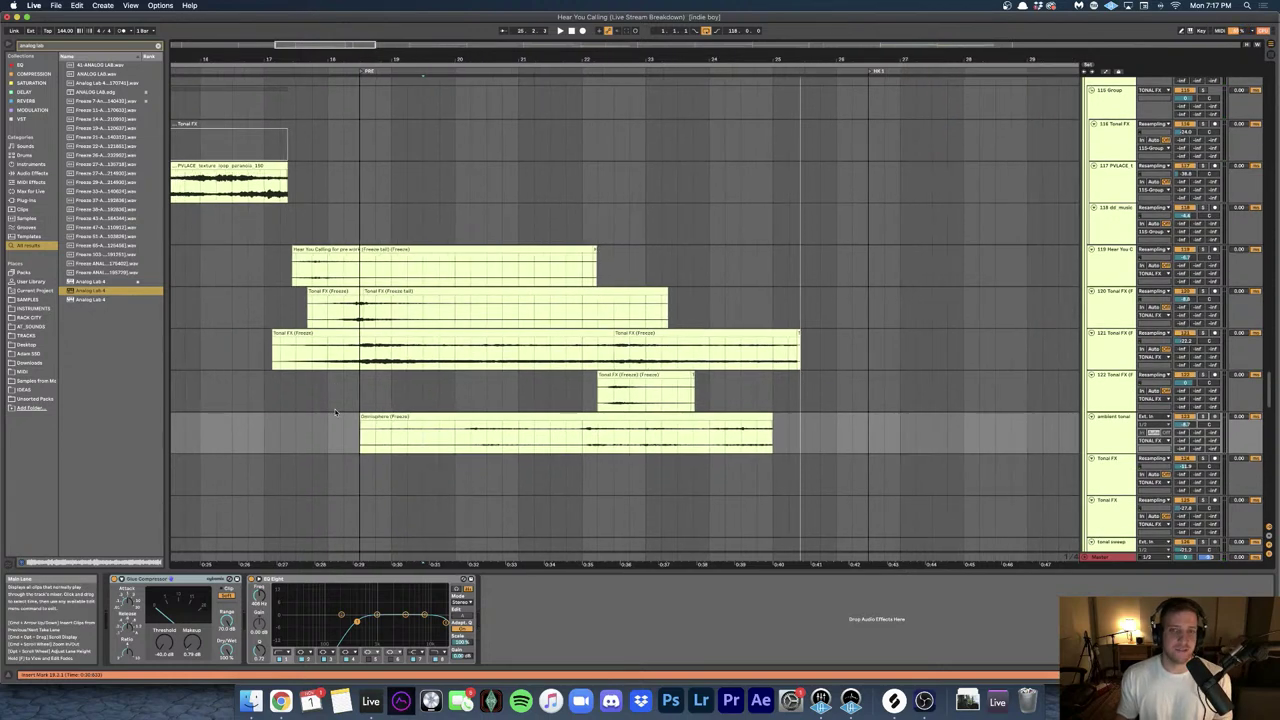
- Review the offline Tonal FX clip and the SYNTHS clips in the PRE section, displaying the devices of the 94 Serum track
scroll(290, 395, "up", 8)
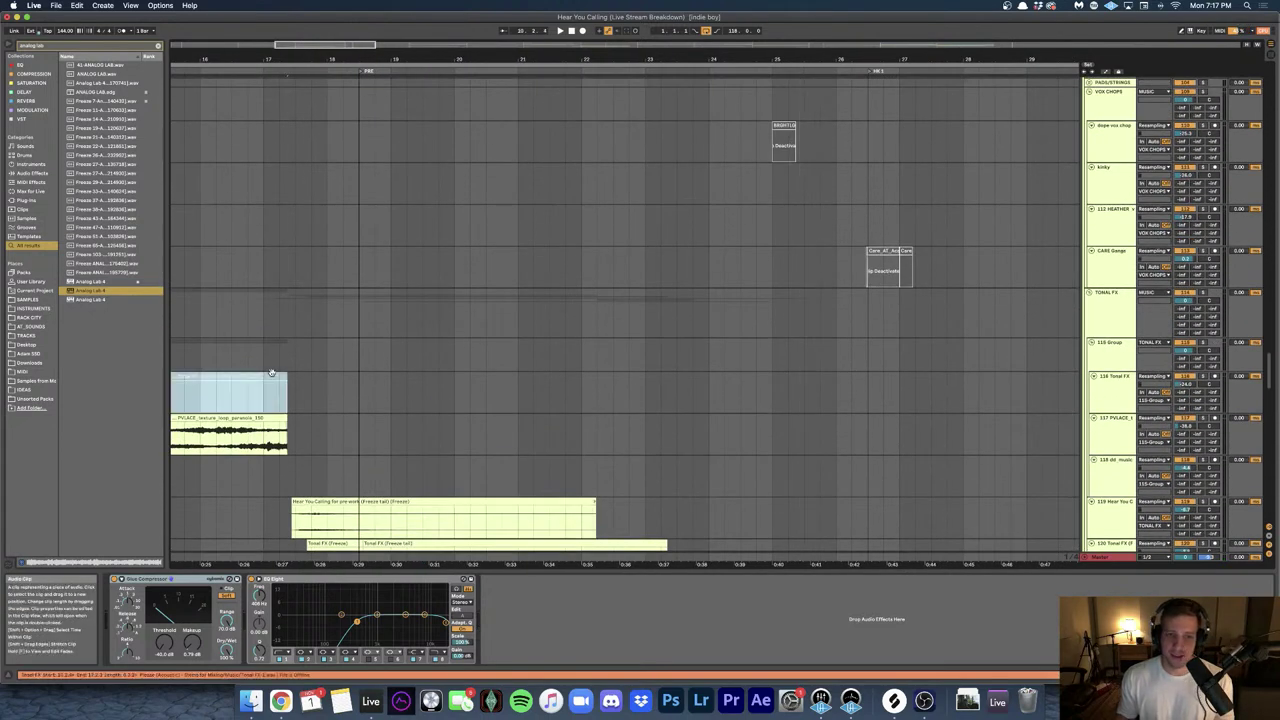
left_click(271, 375)
scroll(270, 340, "up", 8)
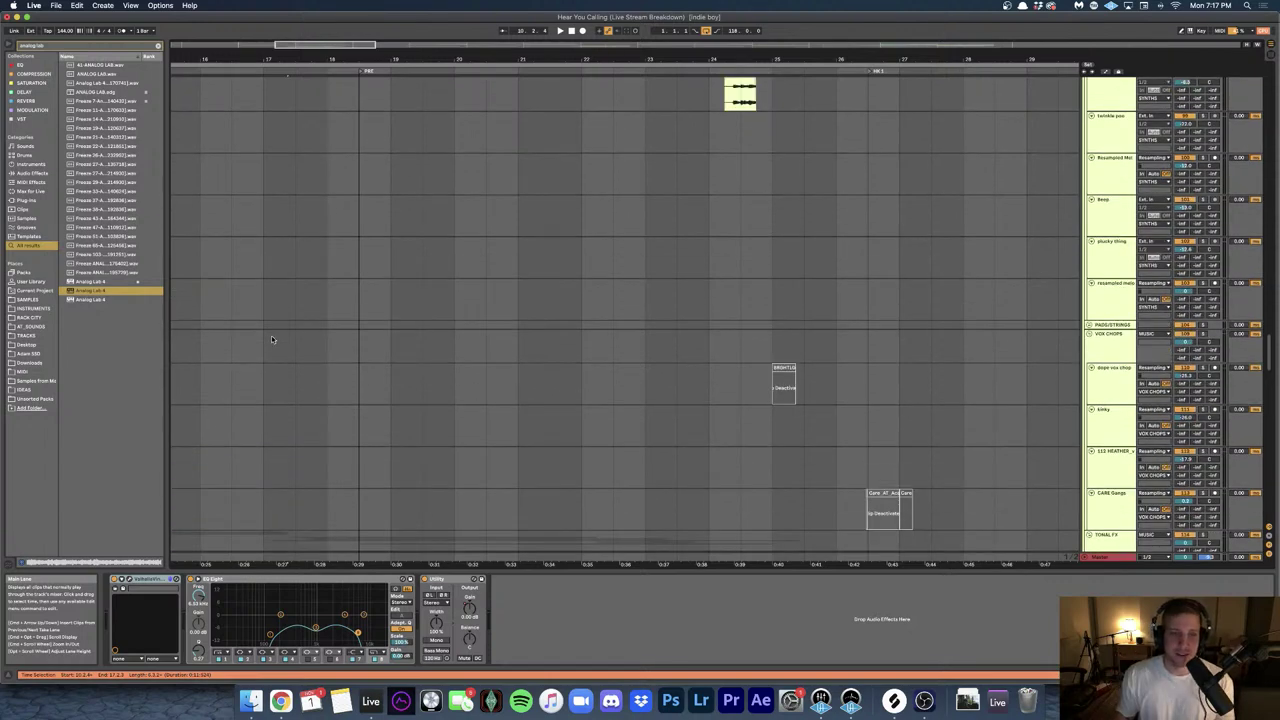
scroll(271, 340, "up", 10)
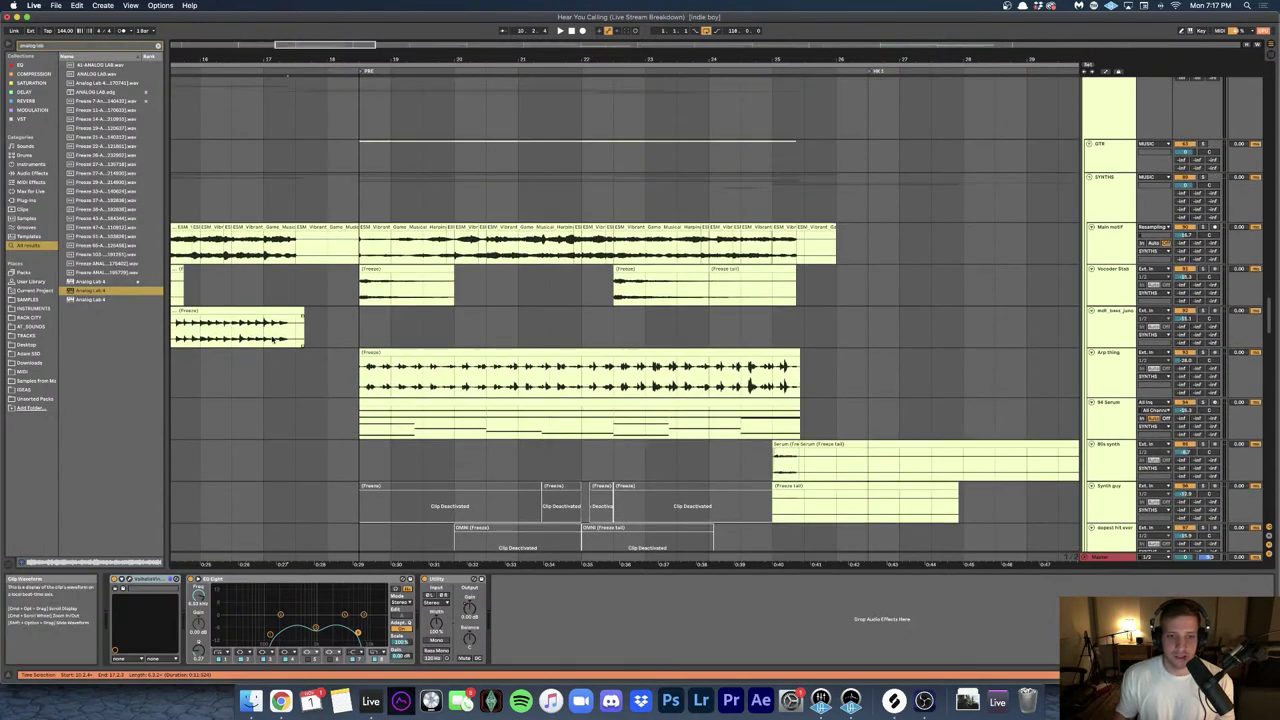
left_click(297, 430)
scroll(310, 420, "up", 5)
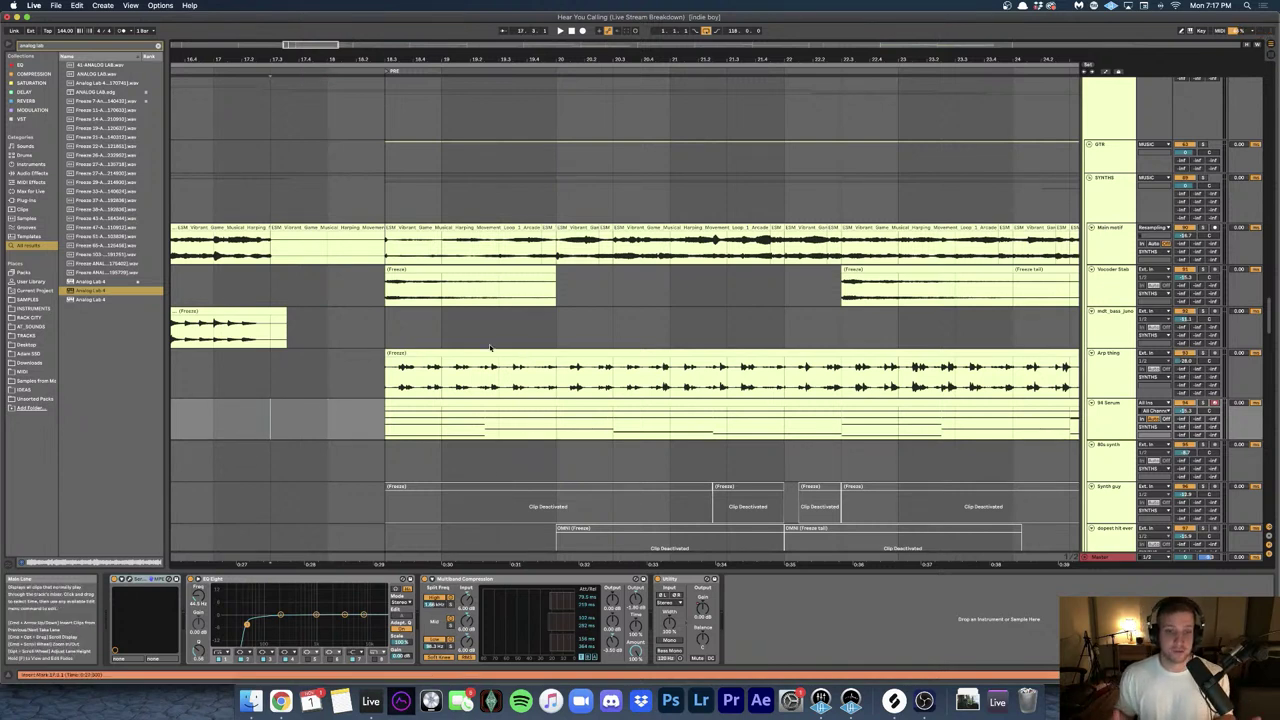
scroll(490, 350, "down", 5)
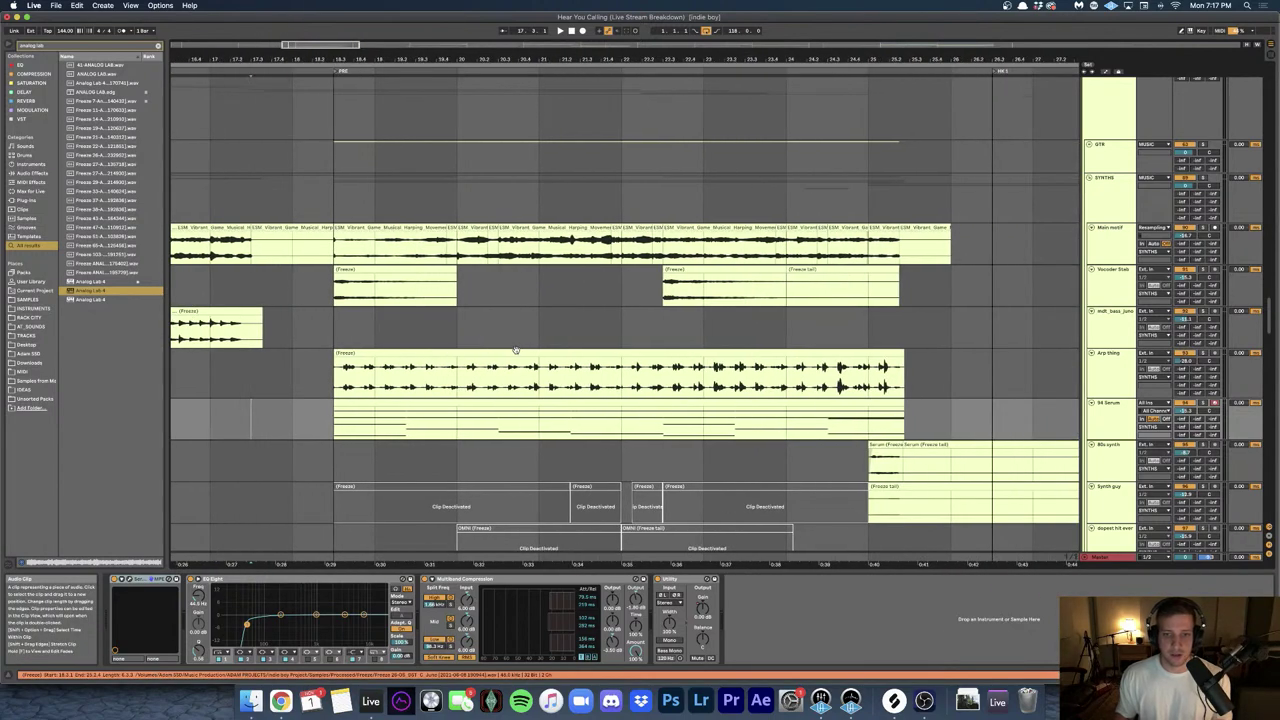
- Play the drum loop clip leading into PRE on the dnb drum fill track soloed, and select that clip
scroll(439, 360, "up", 10)
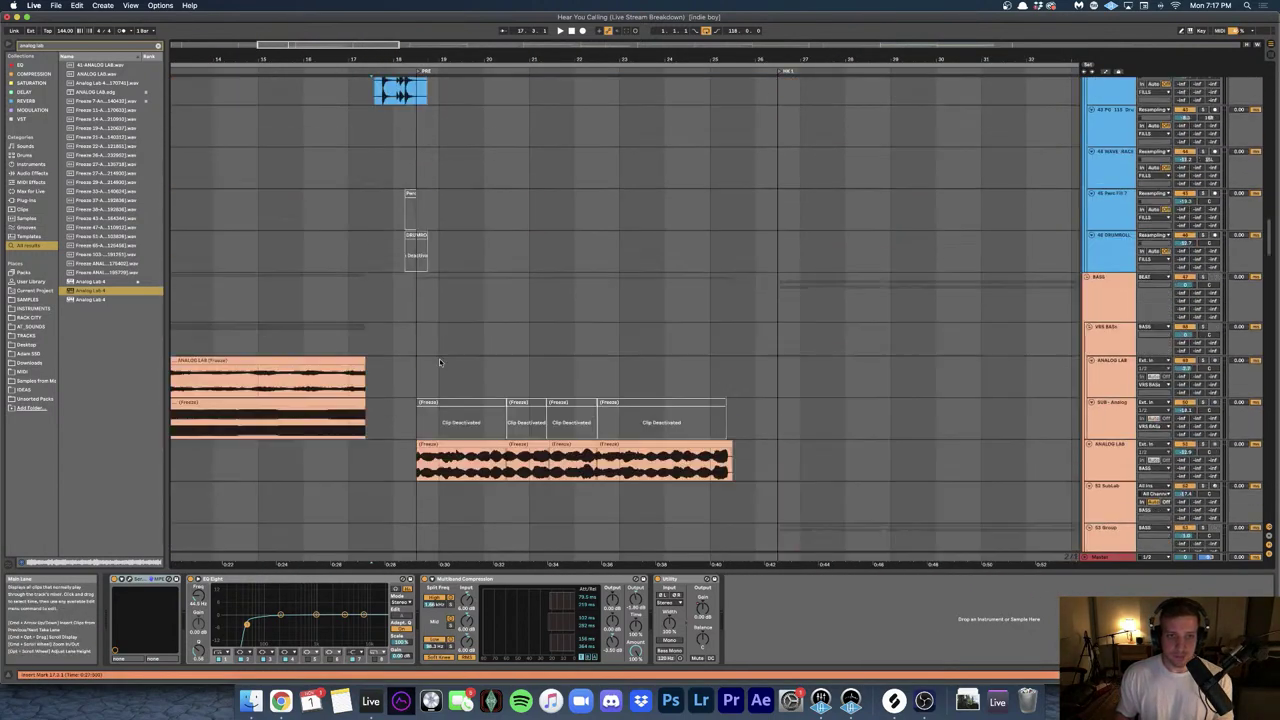
scroll(439, 358, "down", 4)
scroll(400, 362, "up", 5)
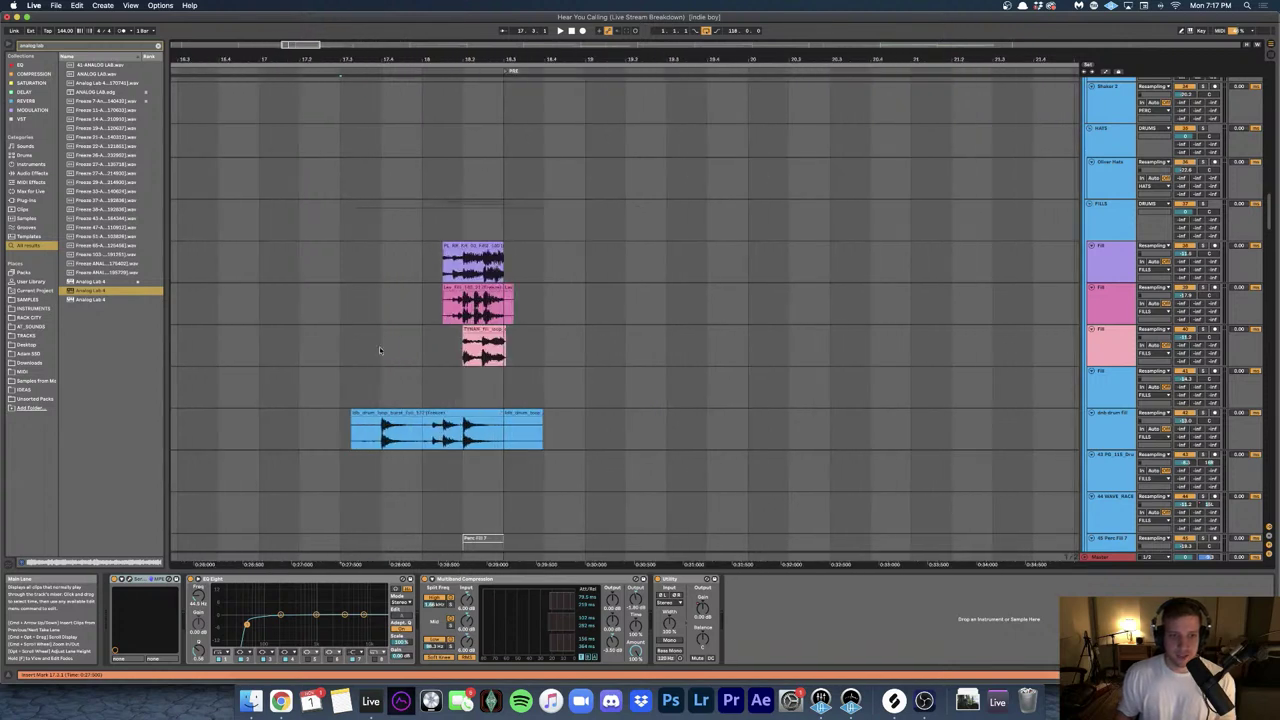
left_click(352, 366)
left_click(854, 435)
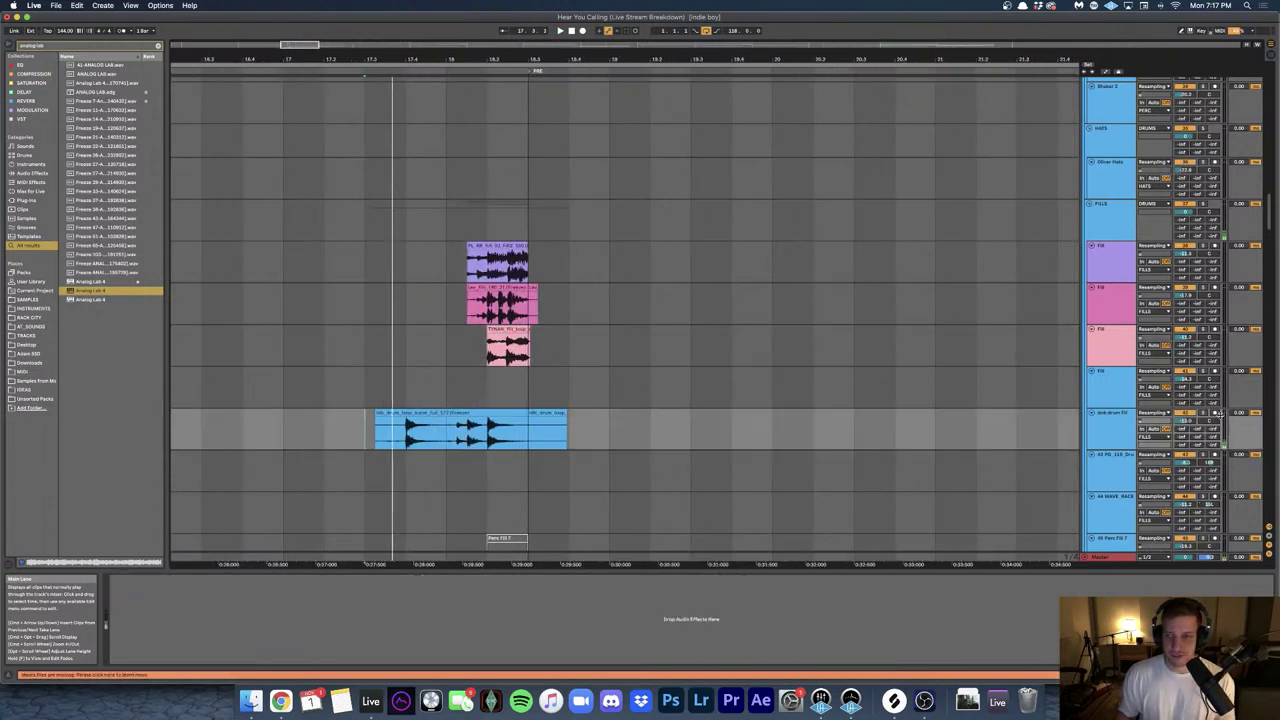
key("space")
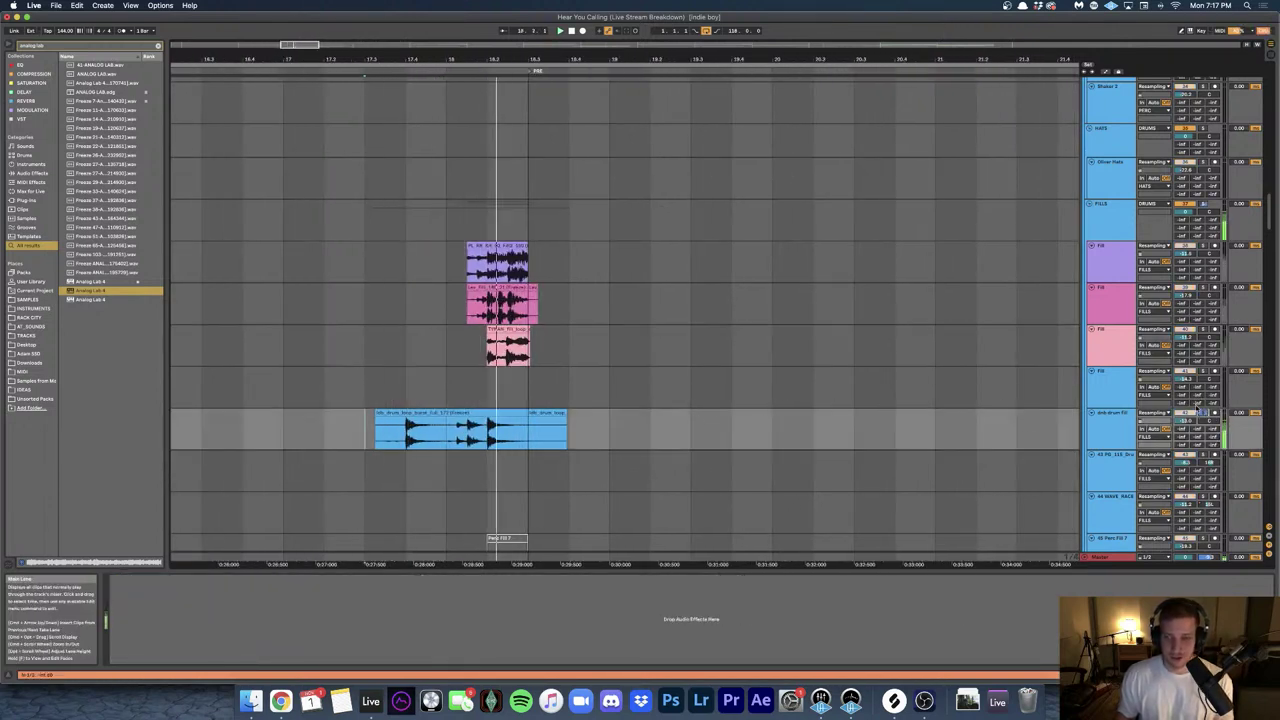
key("space")
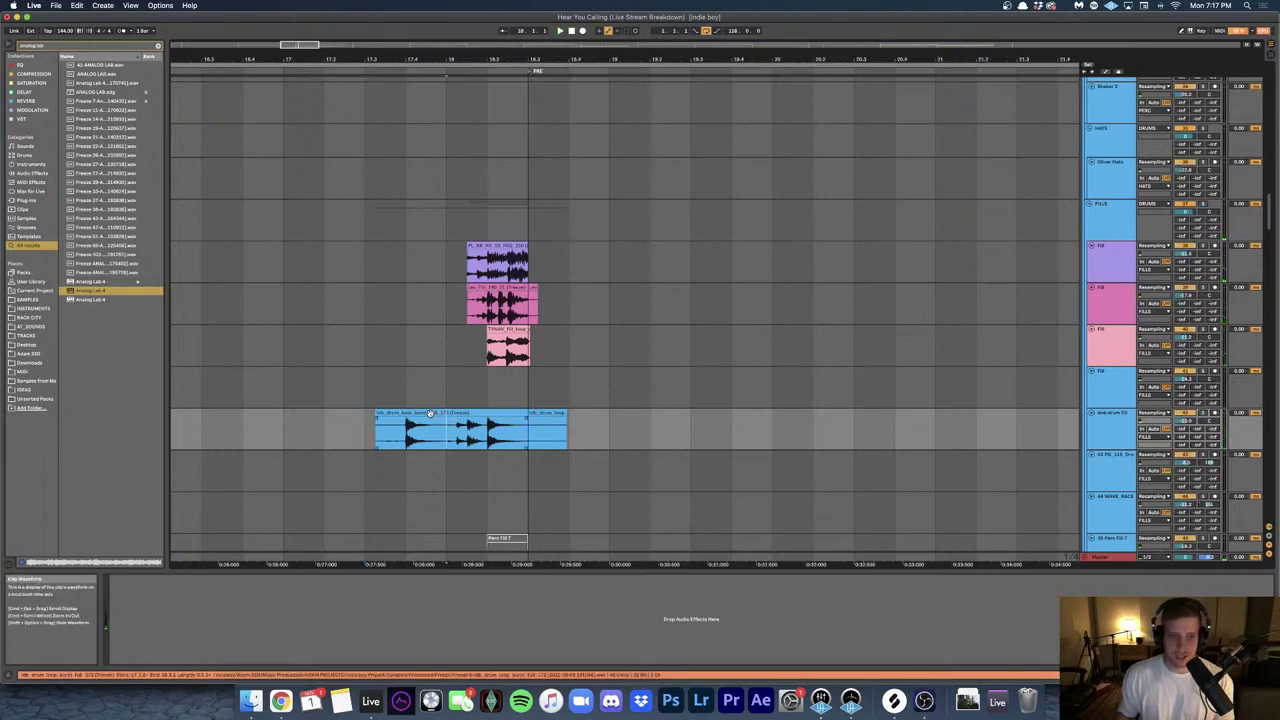
left_click(424, 414)
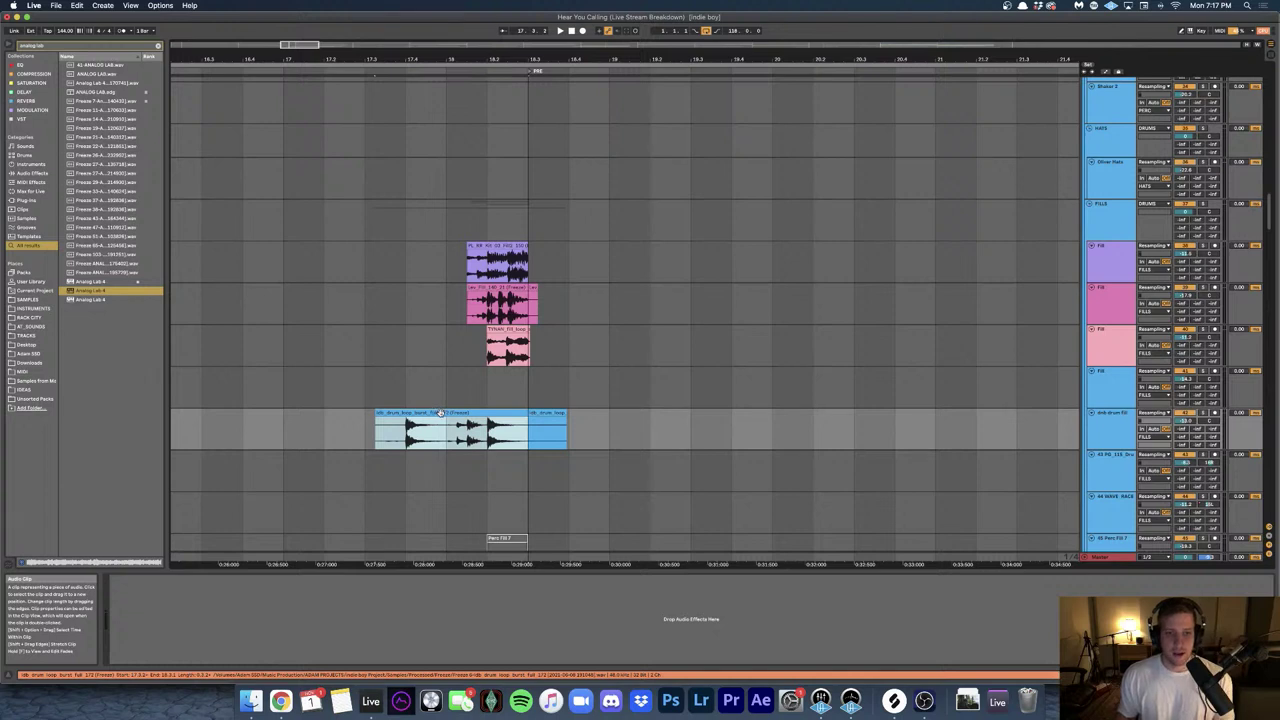
- Solo the FILLS group, deactivate the dnb drum fill track, and play the fills leading into PRE
scroll(405, 355, "up", 3)
left_click(406, 355)
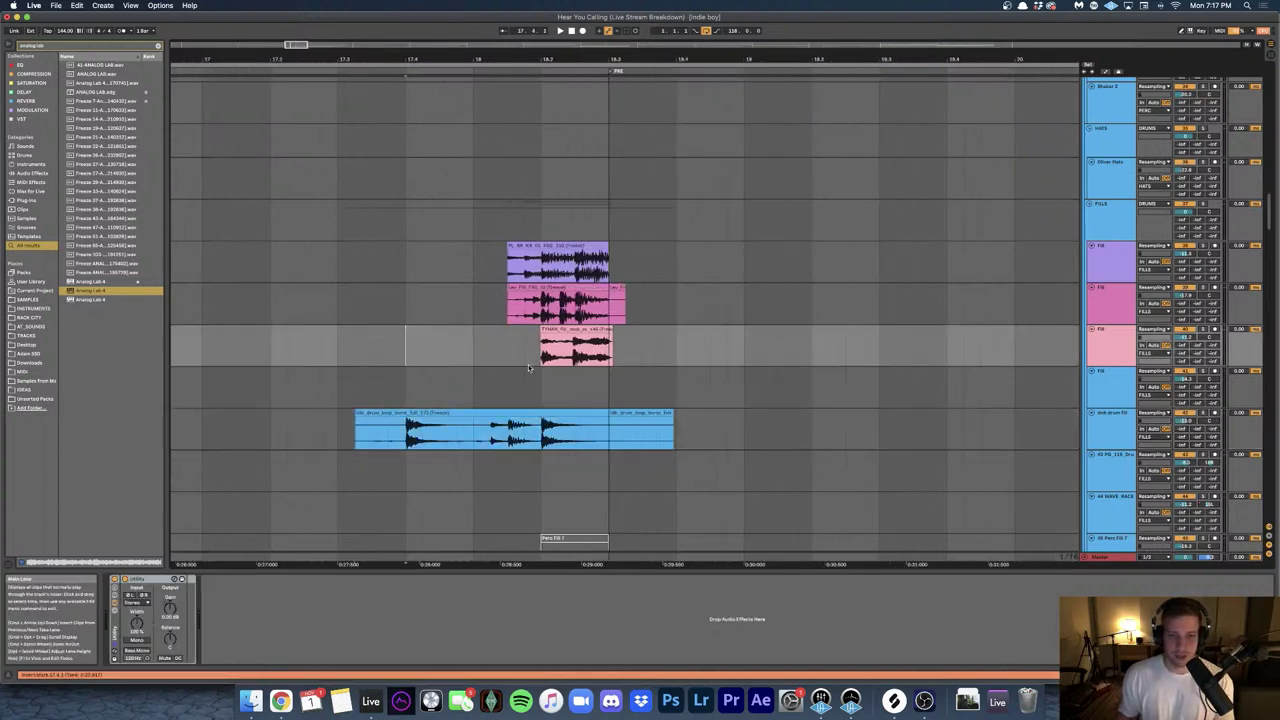
scroll(530, 368, "up", 2)
left_click(1117, 268)
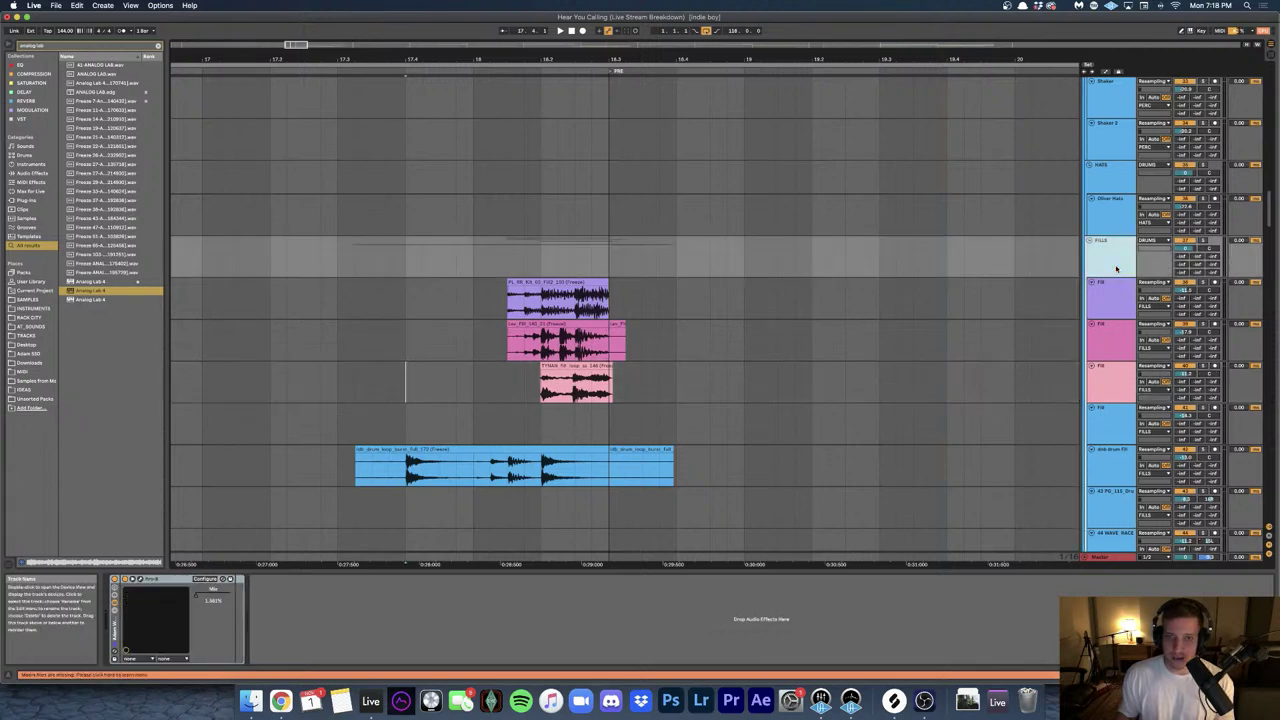
left_click(1204, 241)
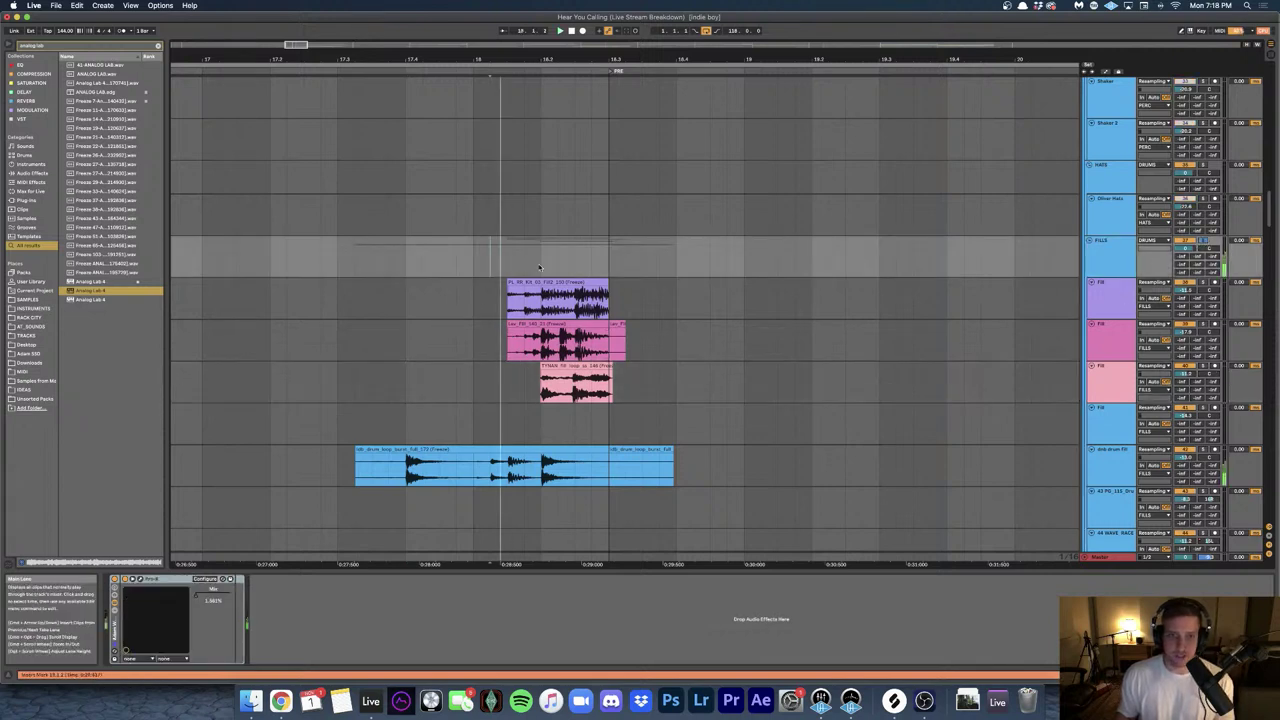
scroll(530, 265, "up", 3)
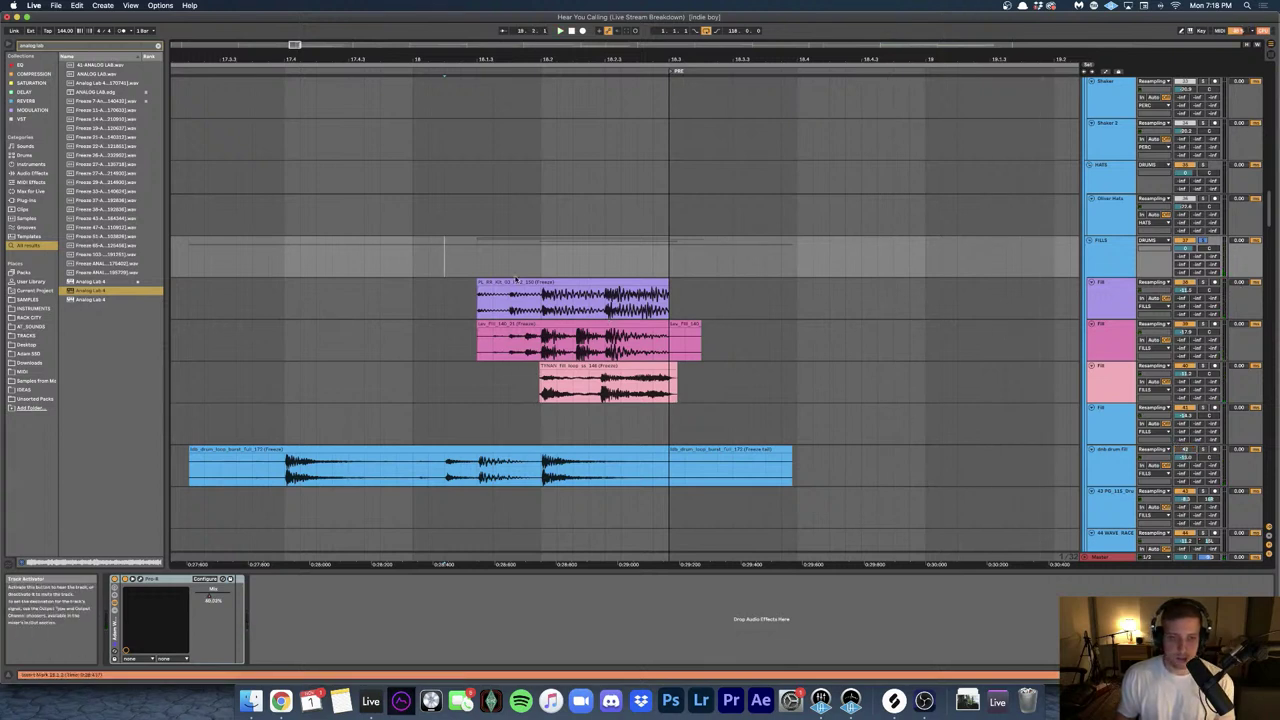
key("space")
scroll(512, 281, "up", 2)
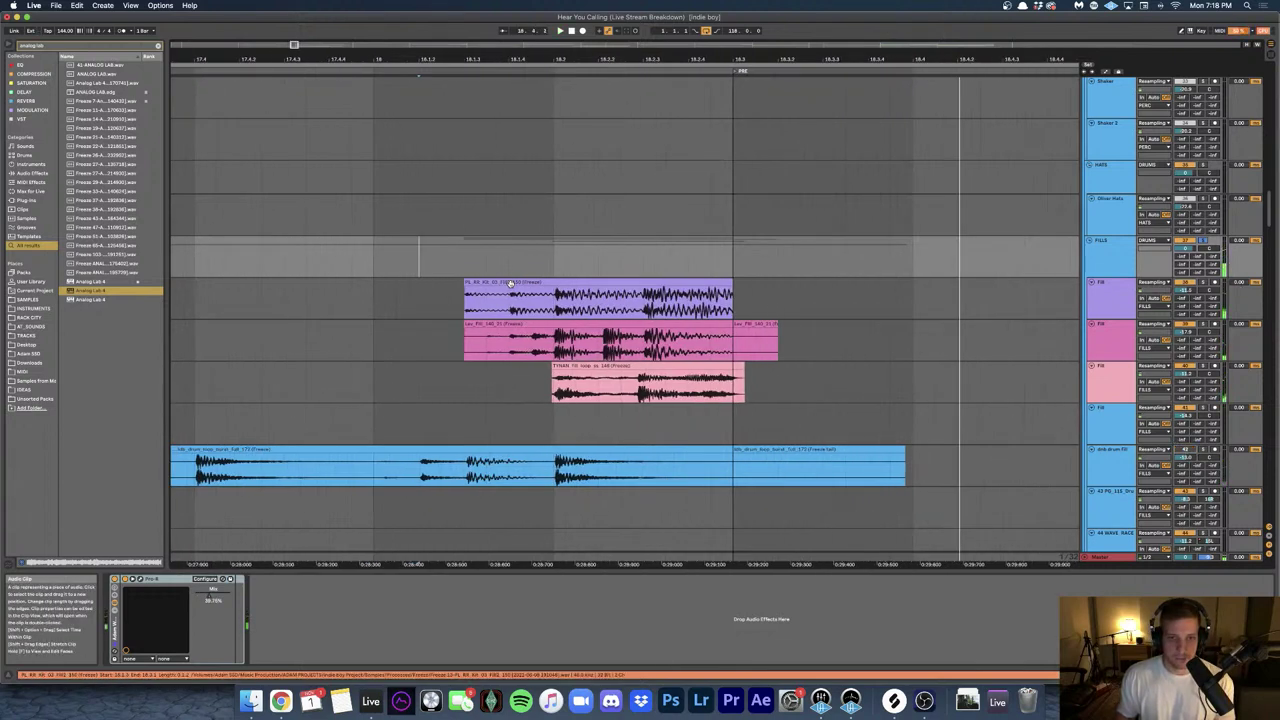
- Play the purple Fill track's clip soloed from its start
left_click(512, 281)
key("space")
key("s")
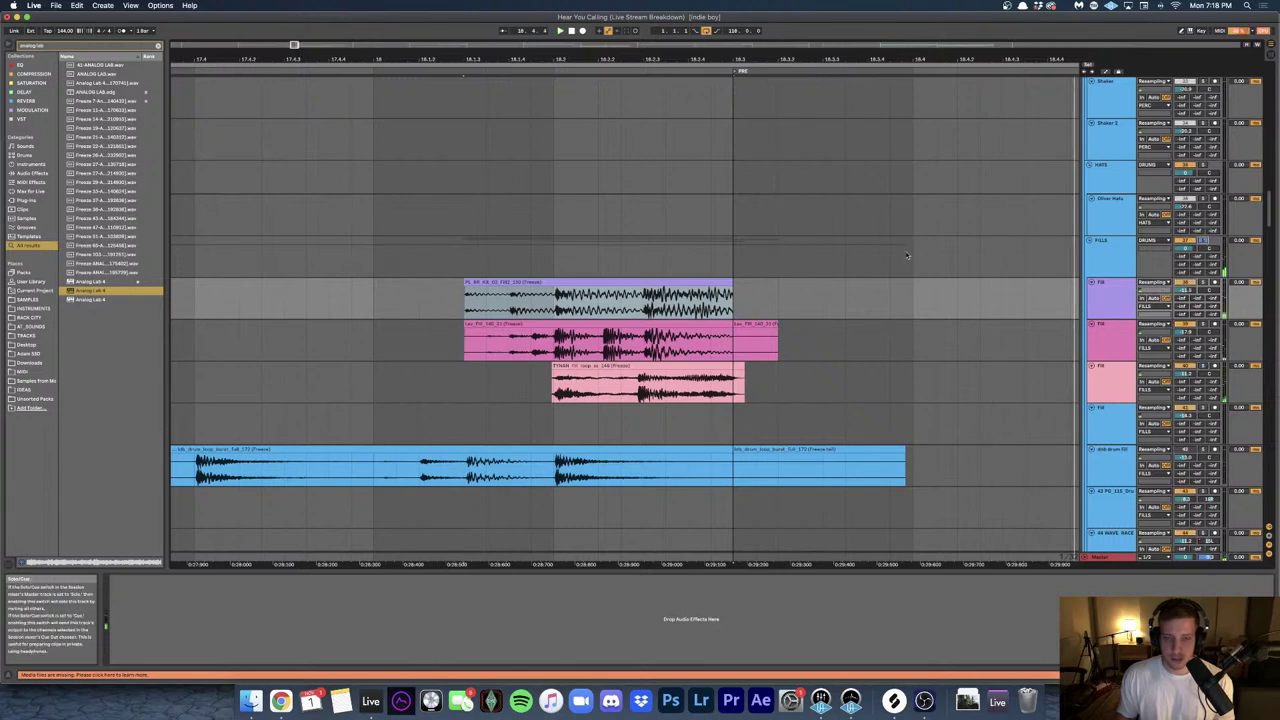
scroll(683, 260, "down", 3)
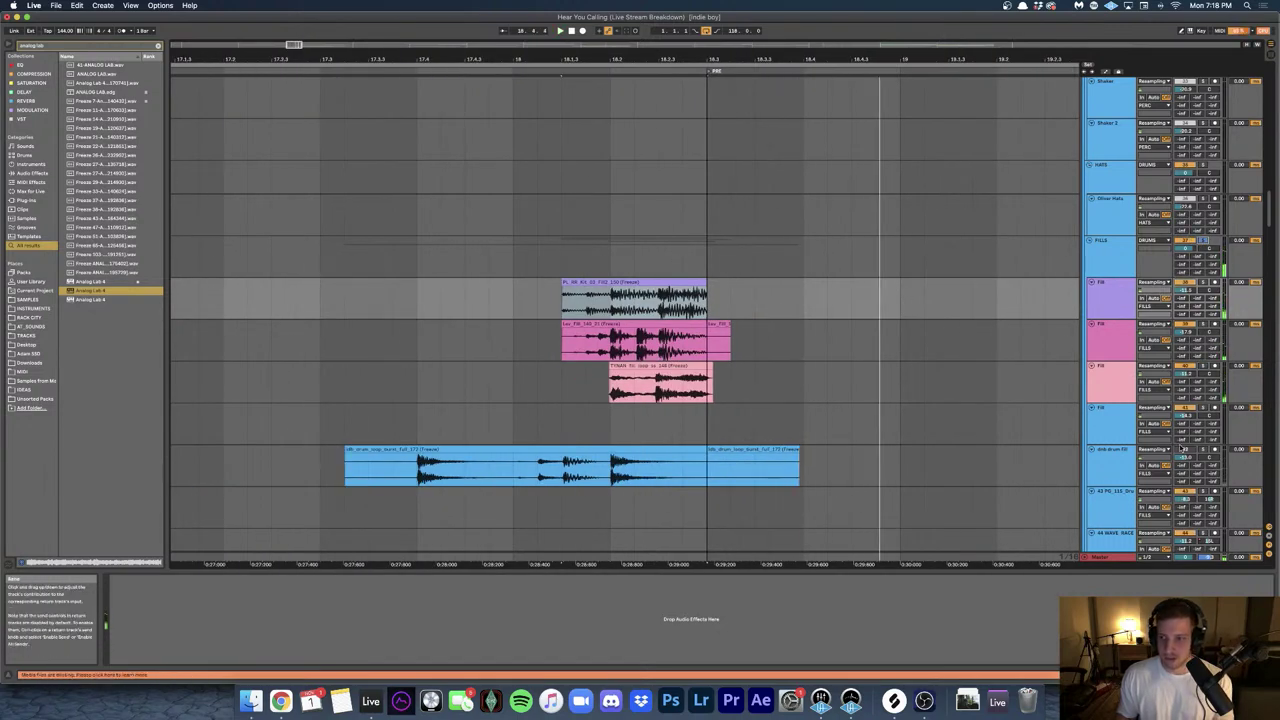
- Solo the Pre Kick track in the KICKS group and play its clips from the start of PRE
scroll(783, 374, "down", 2)
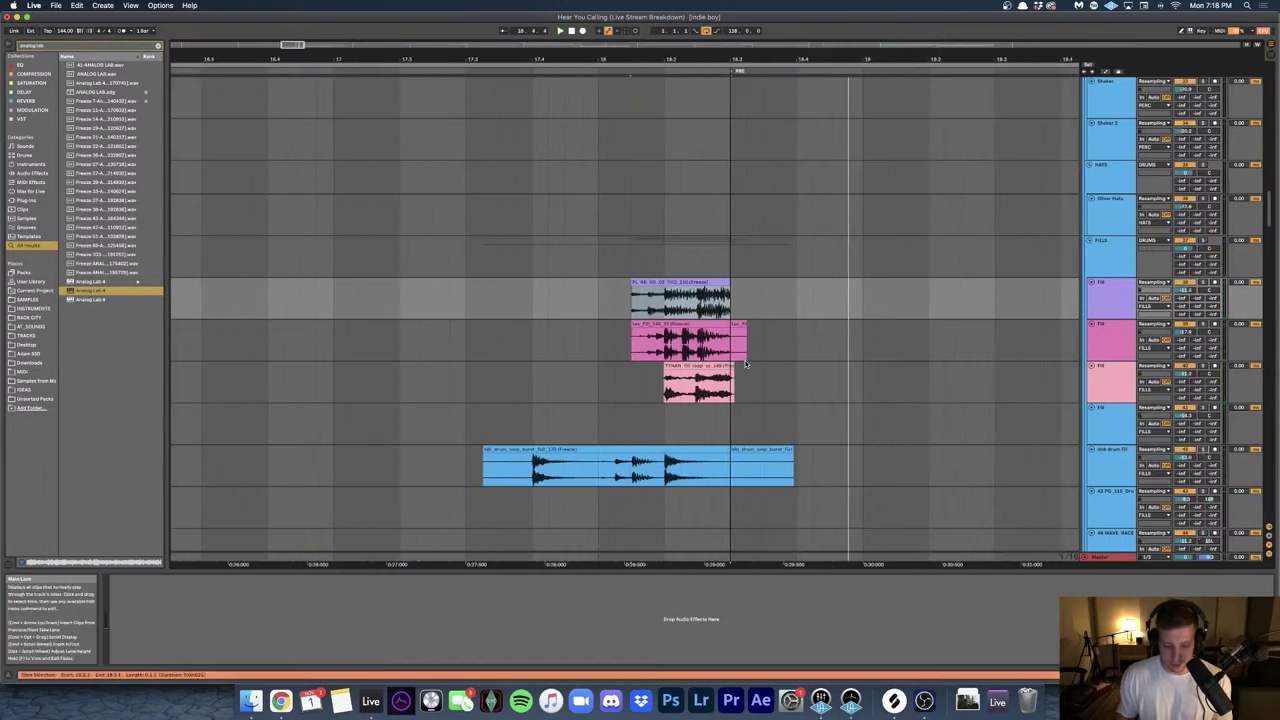
scroll(760, 365, "up", 10)
scroll(744, 363, "up", 6)
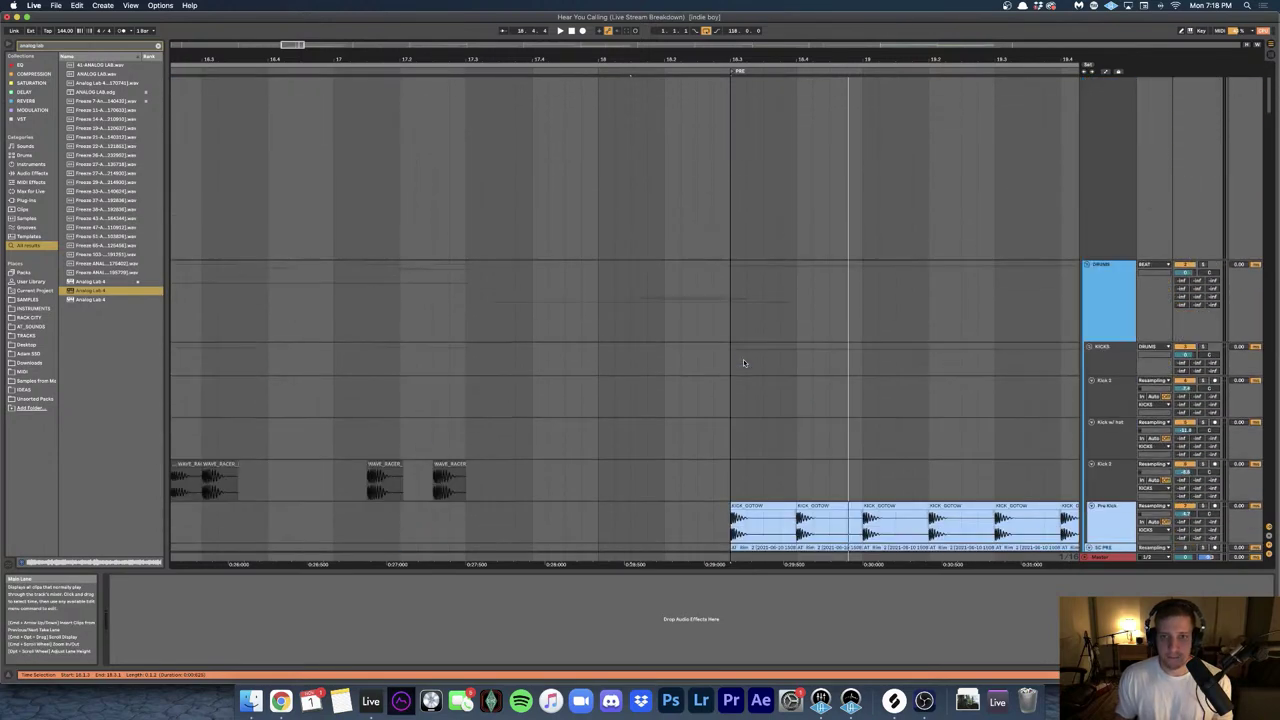
scroll(710, 365, "right", 4)
scroll(671, 366, "down", 3)
left_click(591, 421)
scroll(592, 420, "down", 2)
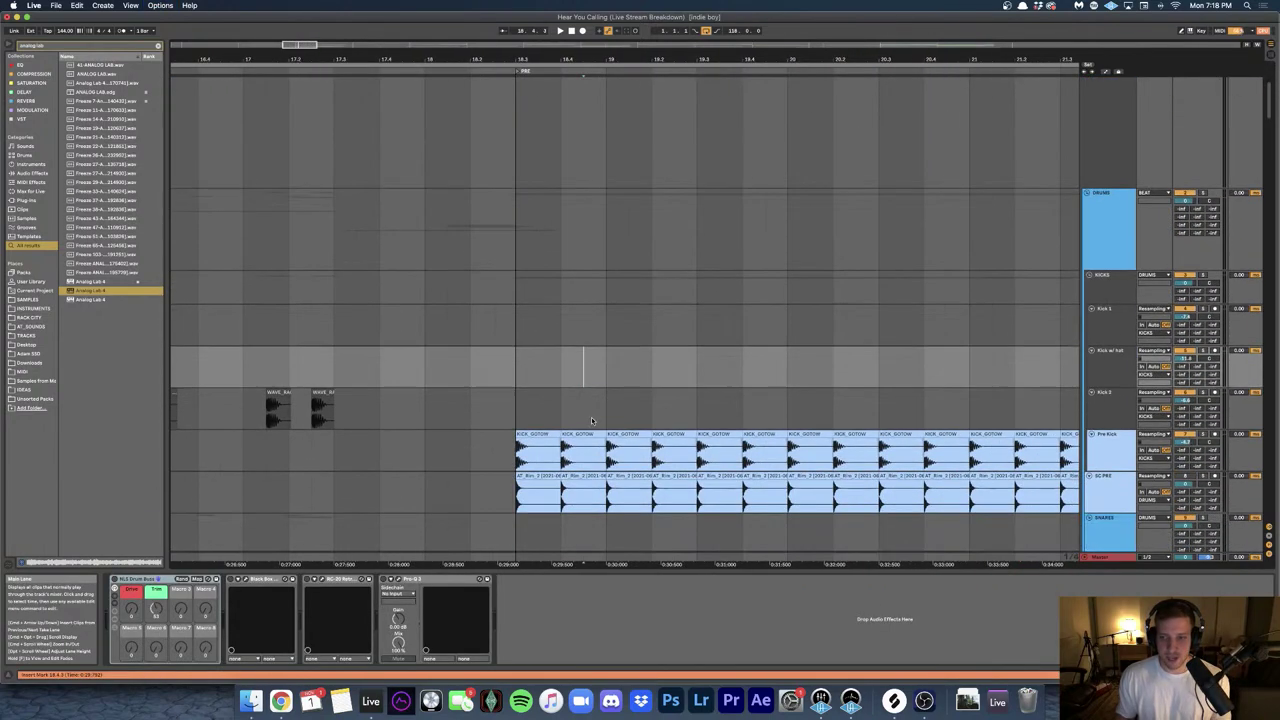
left_click(470, 450)
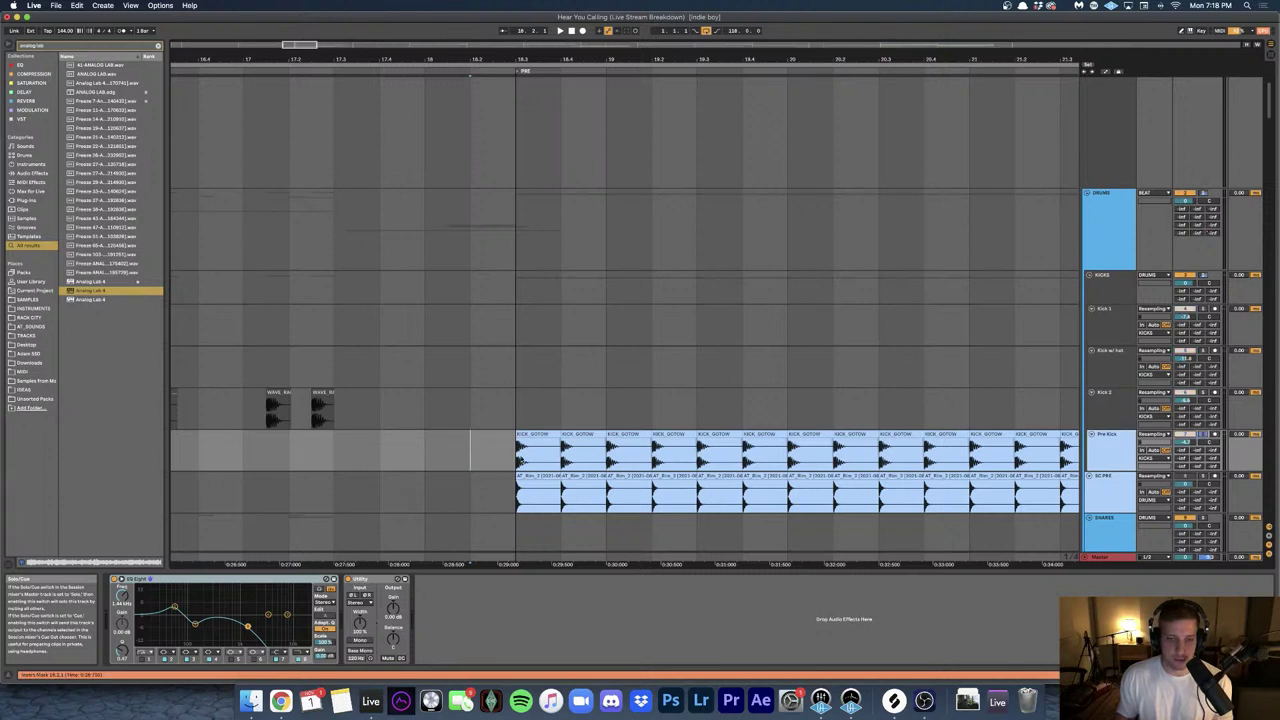
left_click(529, 484)
left_click(529, 434)
key("space")
scroll(529, 434, "down", 3)
scroll(535, 430, "right", 2)
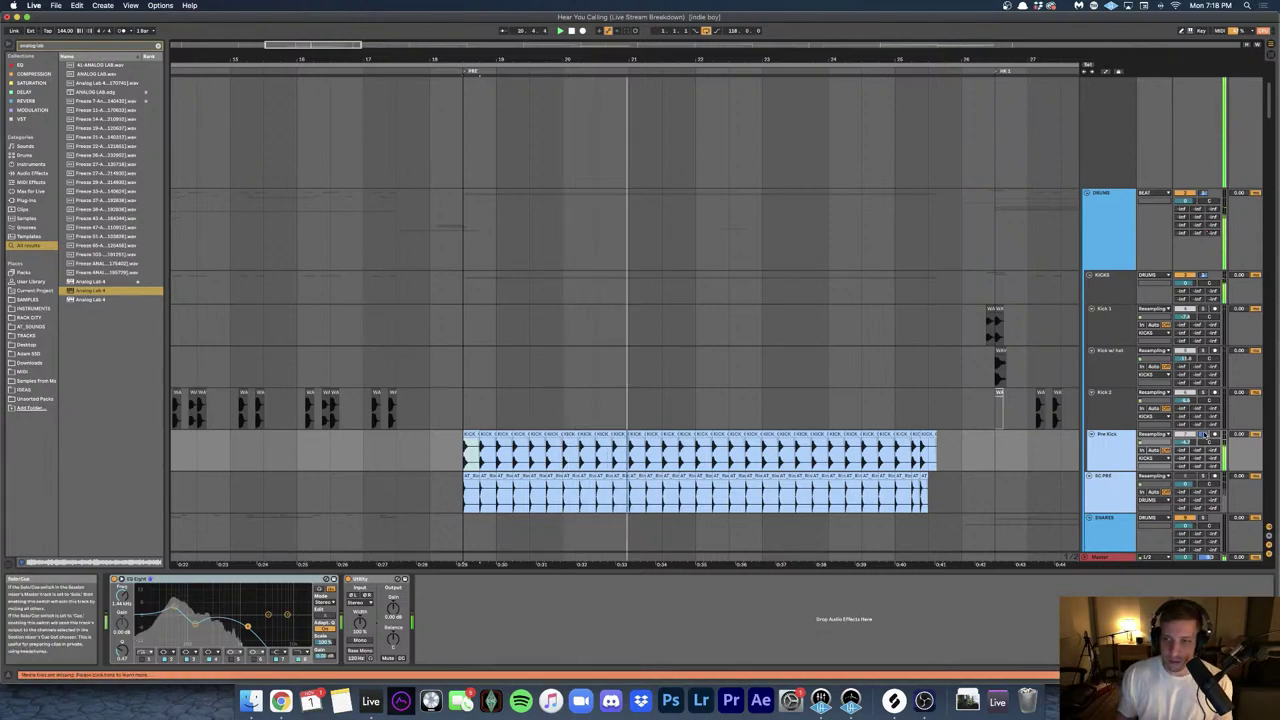
- Solo the ANALOG LAB bass track and play its frozen clips from the start of PRE
scroll(679, 320, "down", 10)
scroll(679, 320, "down", 15)
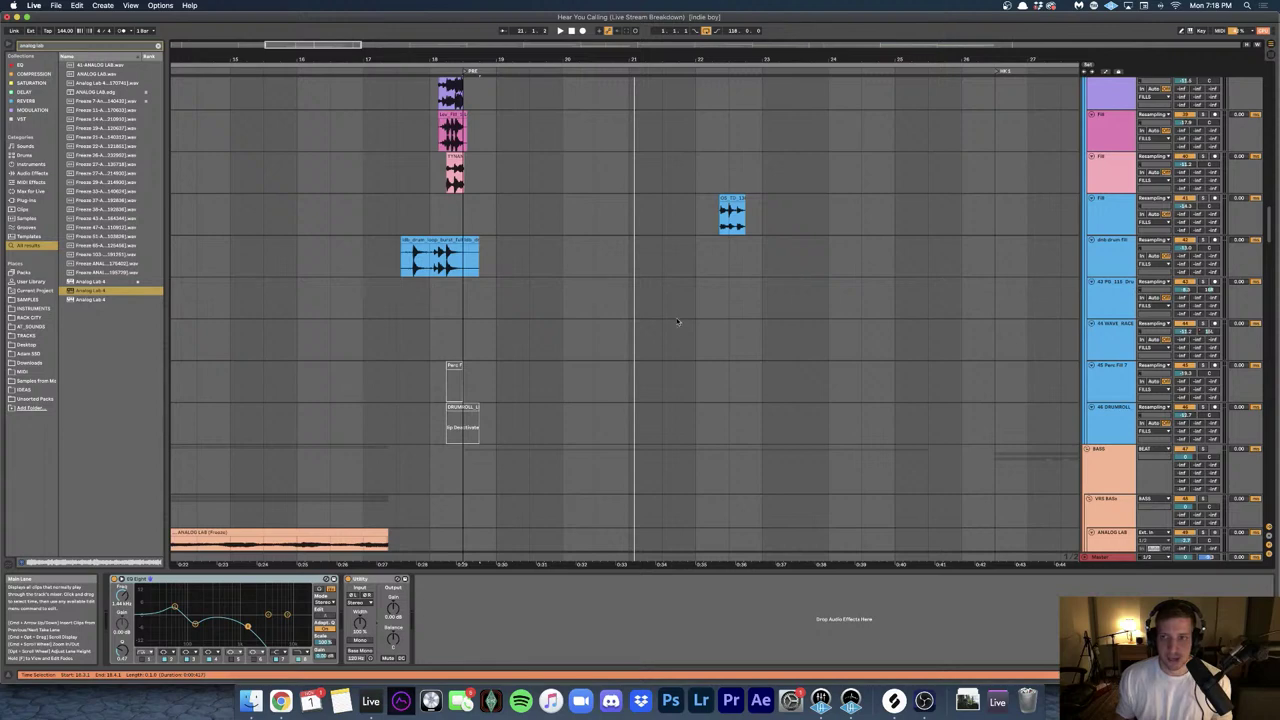
scroll(679, 317, "down", 5)
left_click(488, 392)
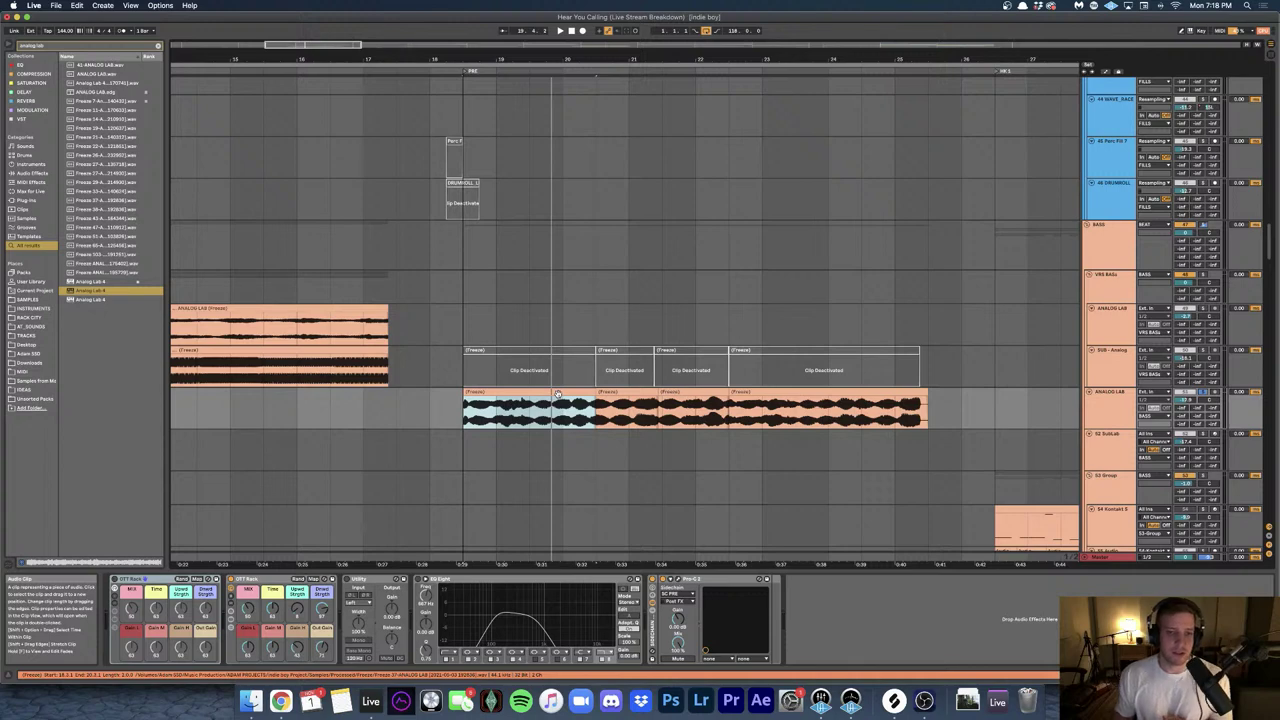
scroll(535, 393, "down", 2)
key("space")
- Unfold the GTR group and play its first guitar track soloed from the start of PRE
scroll(535, 394, "down", 8)
scroll(535, 396, "down", 10)
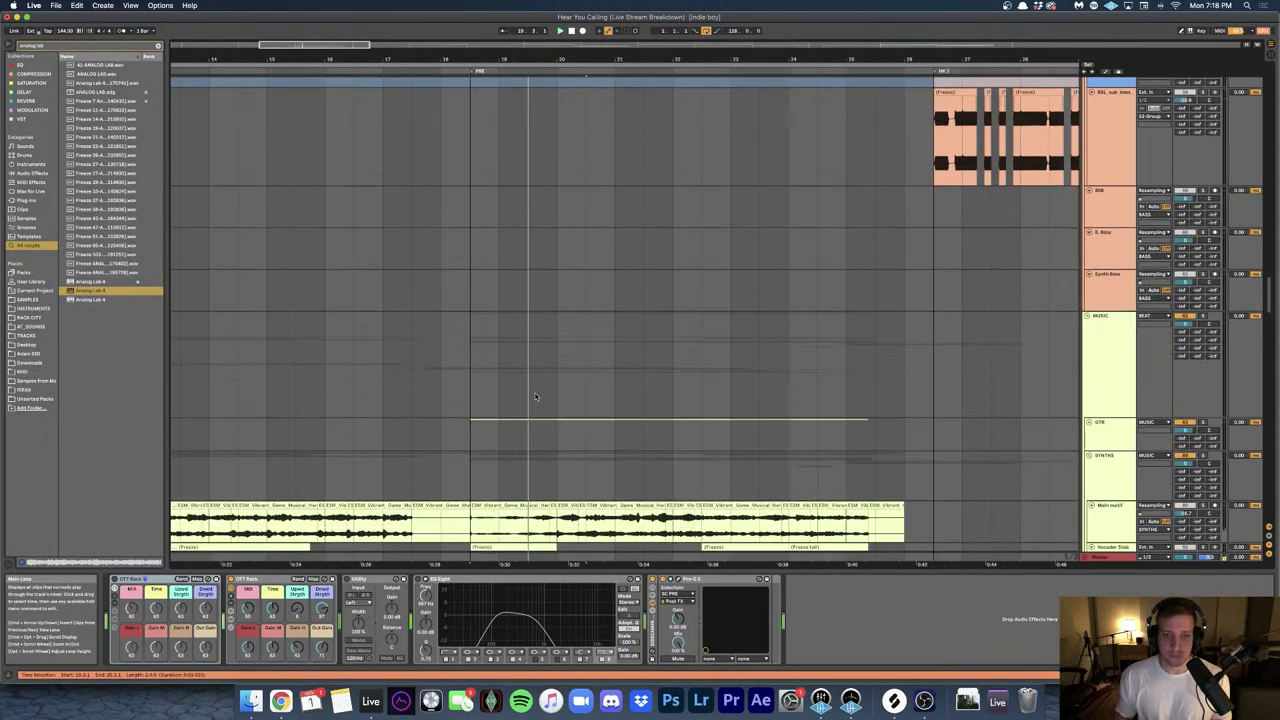
left_click(1090, 349)
scroll(840, 343, "down", 2)
left_click(1090, 329, "alt")
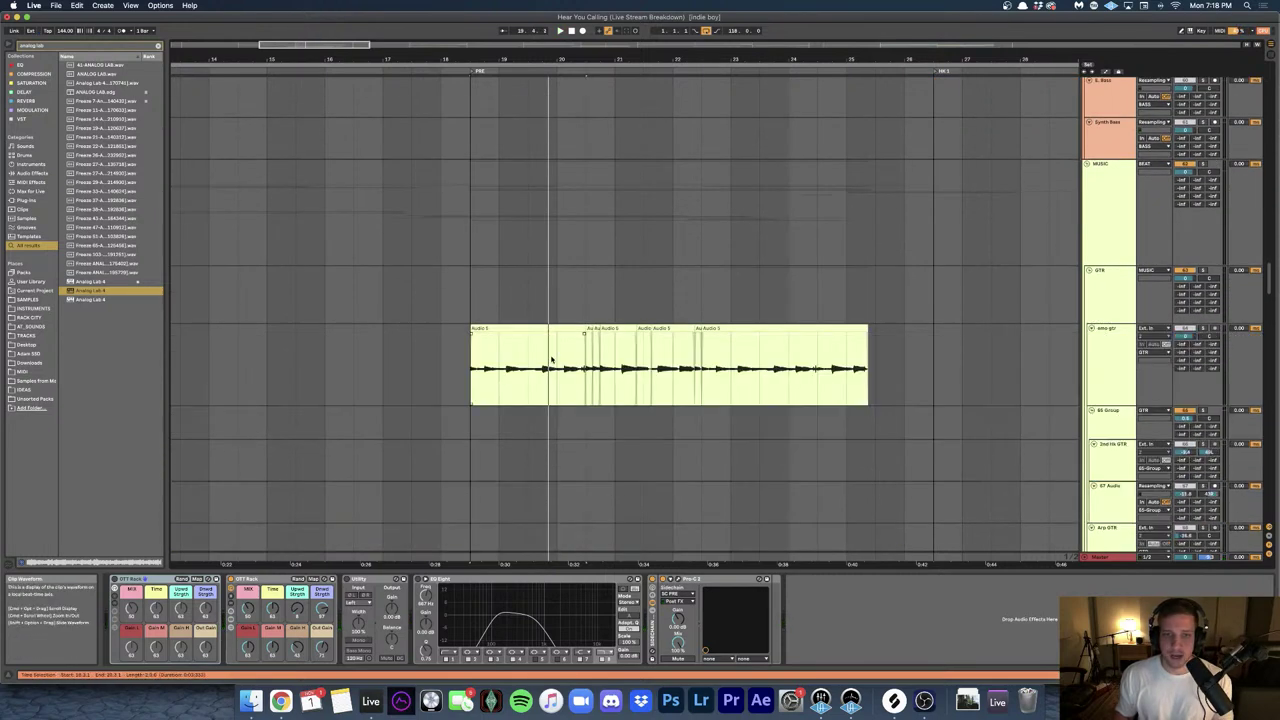
left_click(480, 332)
scroll(561, 336, "right", 1)
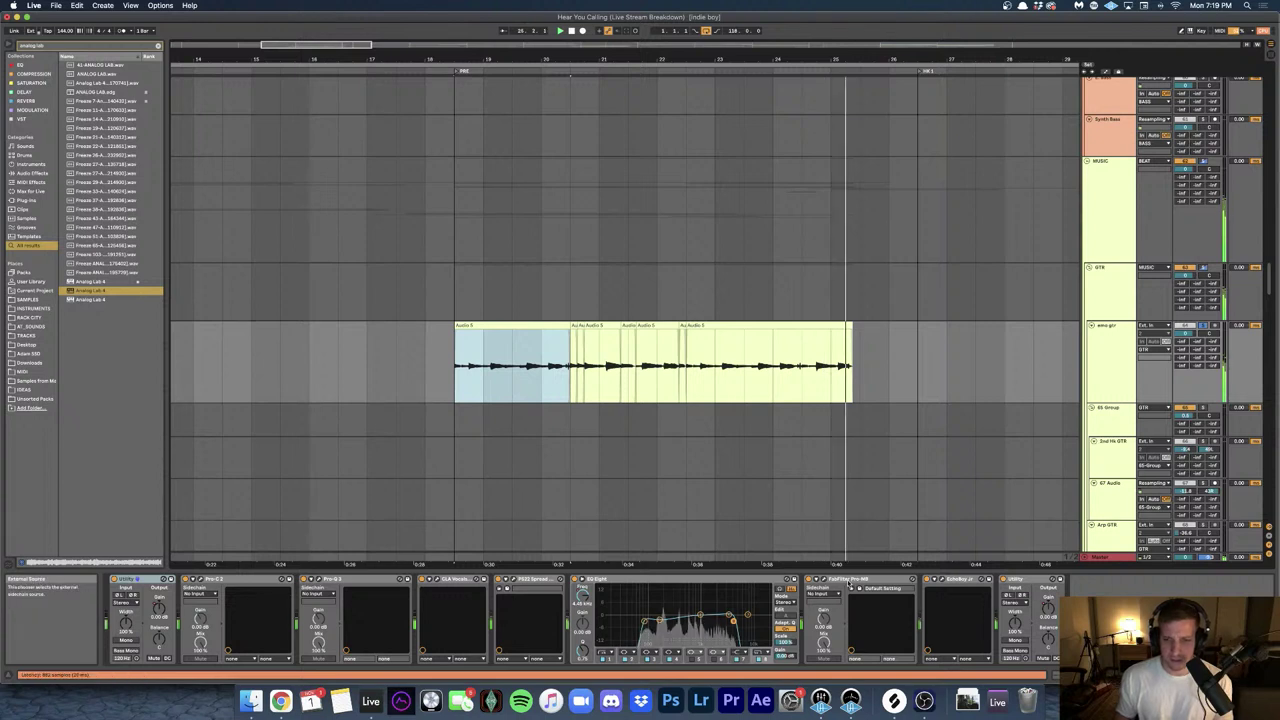
- Review the Pro-Q 3 equalizer curve on the soloed guitar track during playback, and close the plug-in window
left_click(323, 582)
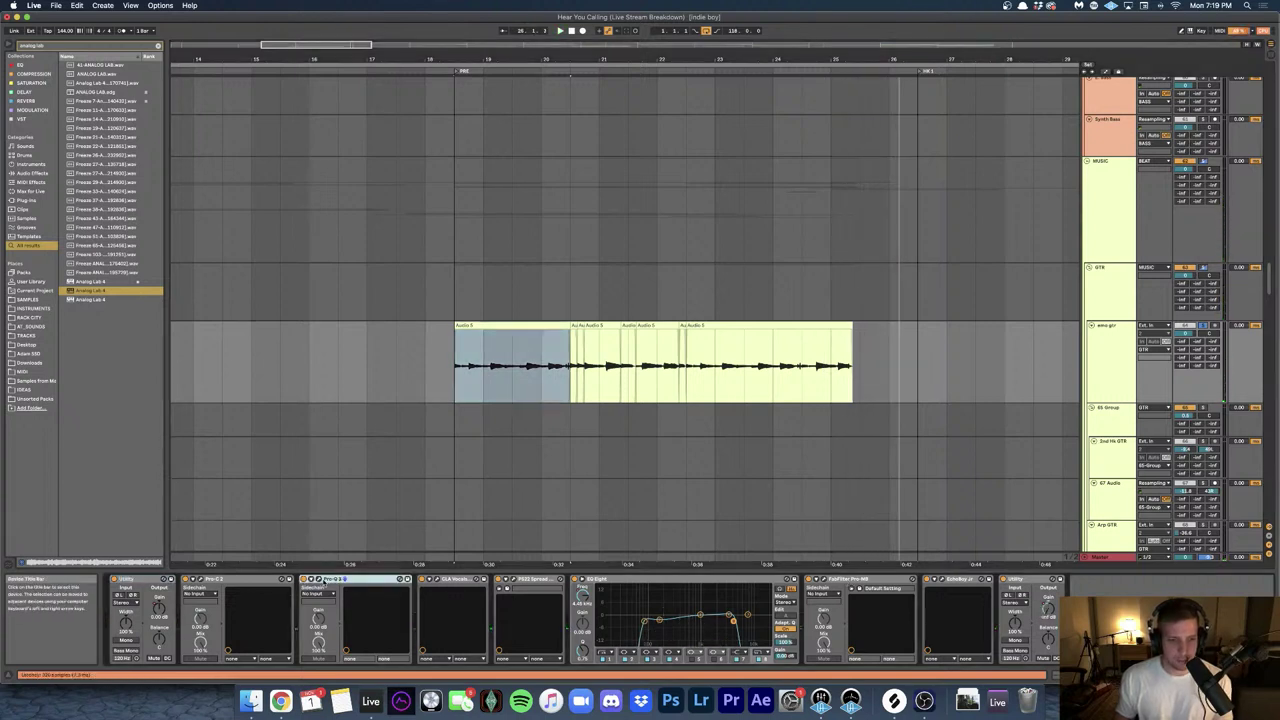
left_click(314, 579)
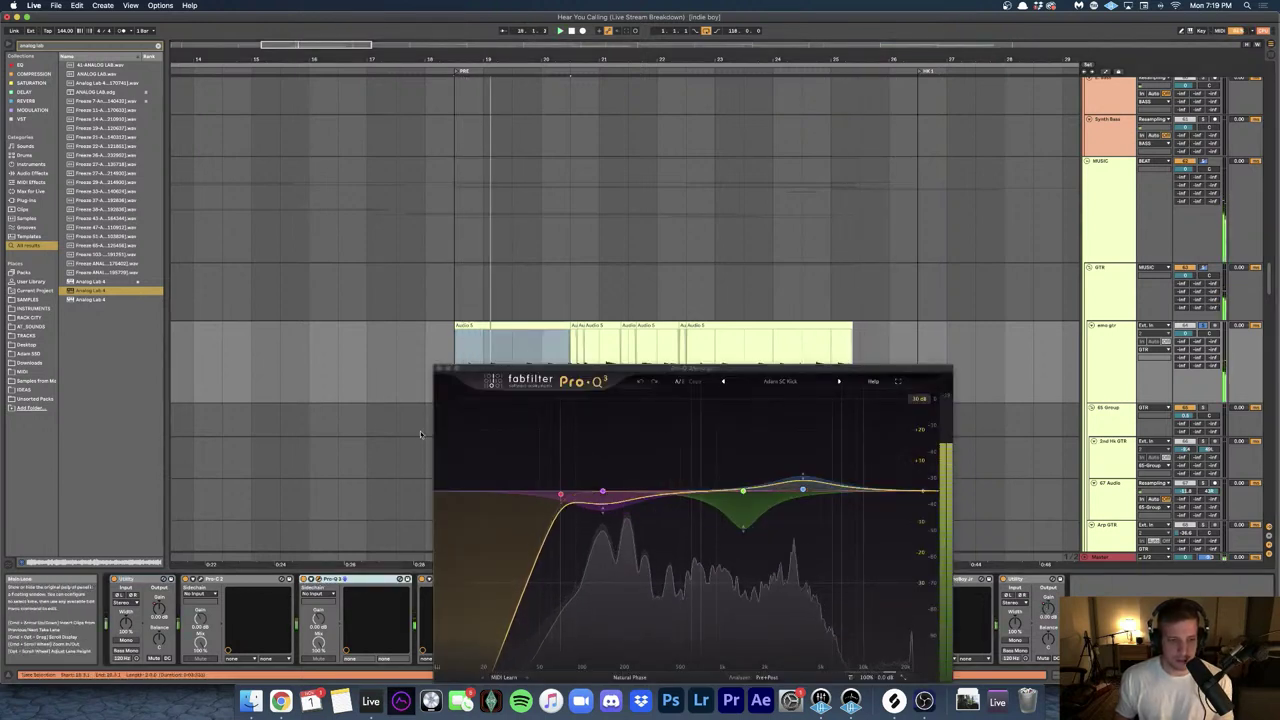
left_click(439, 370)
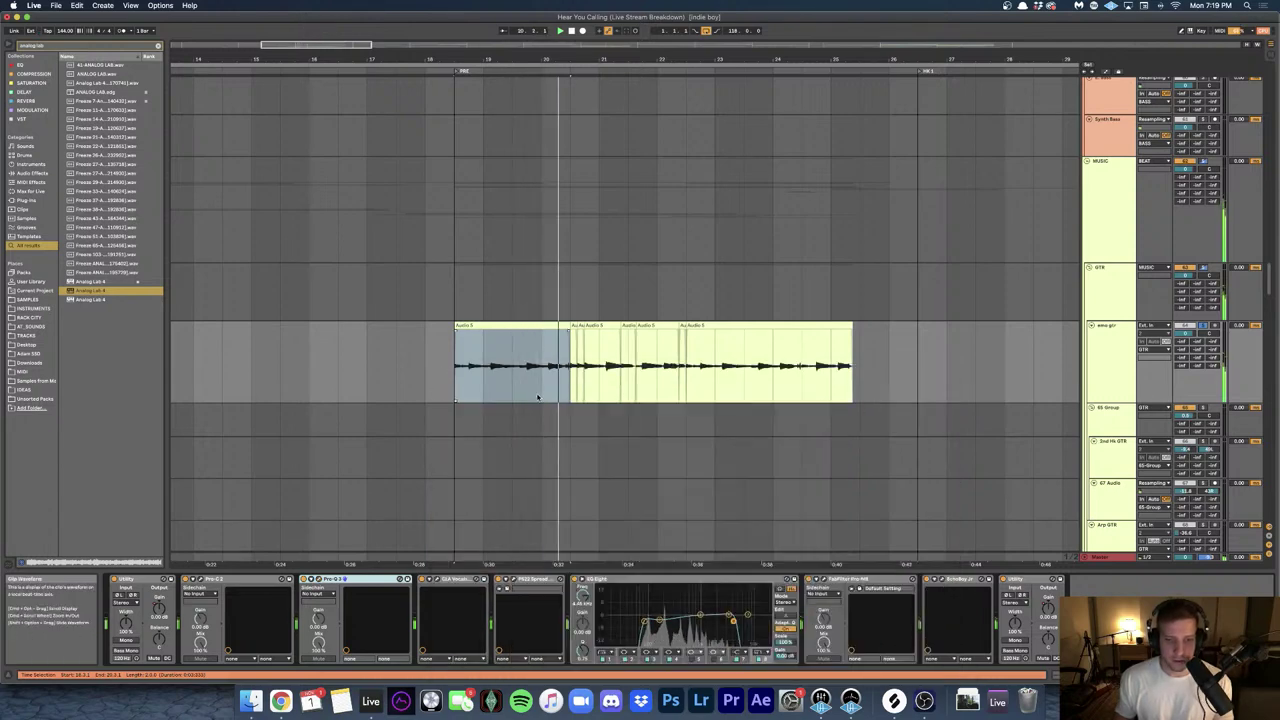
scroll(534, 394, "down", 2)
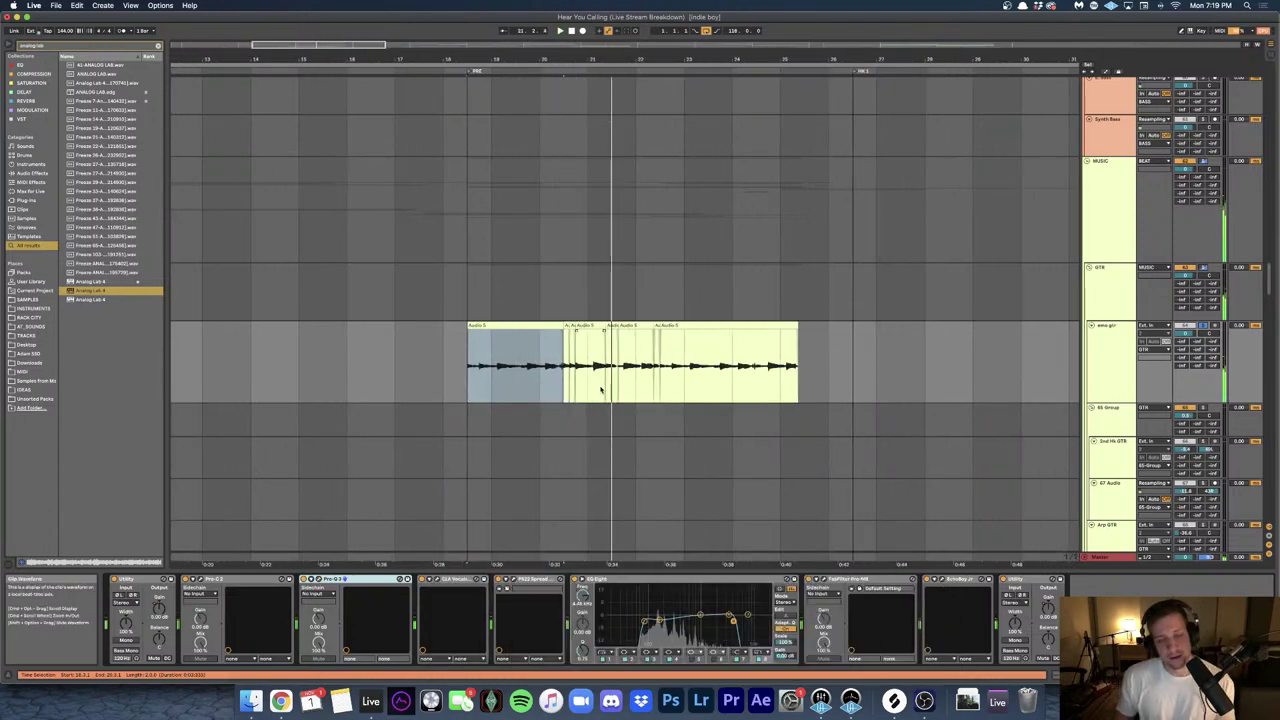
- Play the Arp thing track's frozen clip in the SYNTHS group soloed from the start of PRE
scroll(601, 389, "down", 3)
scroll(601, 389, "down", 10)
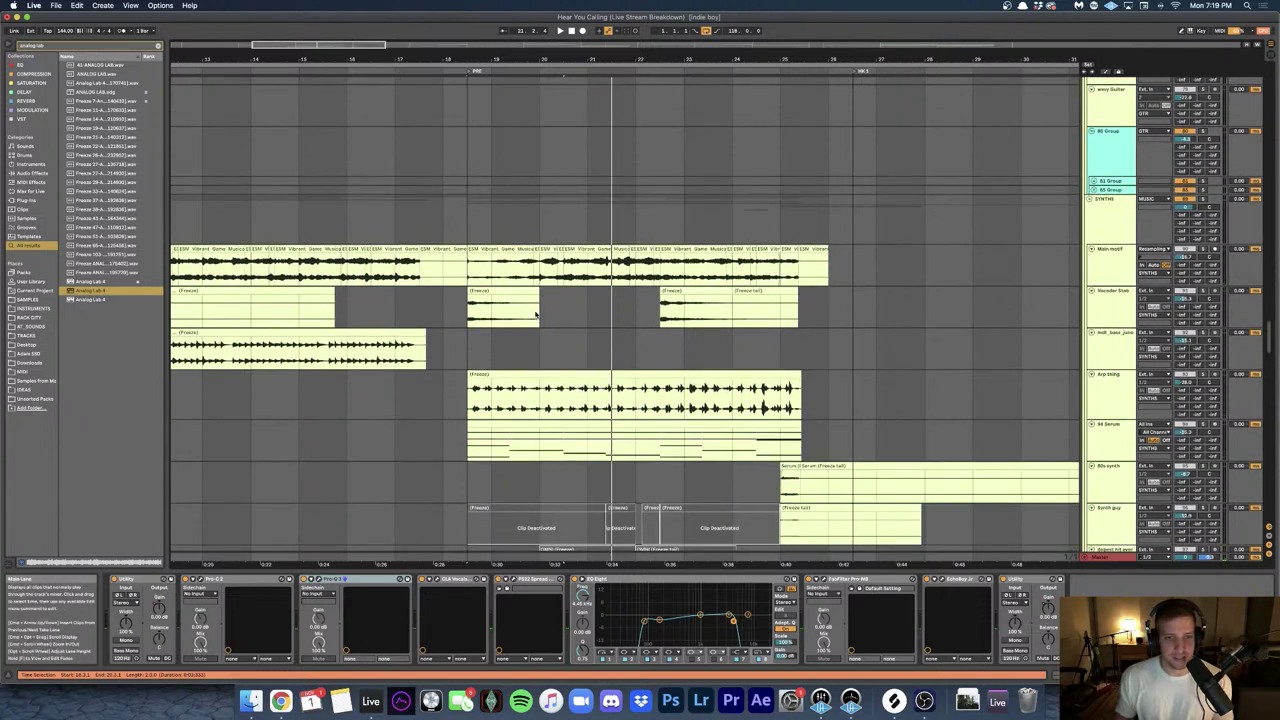
left_click(470, 321)
scroll(470, 321, "down", 3)
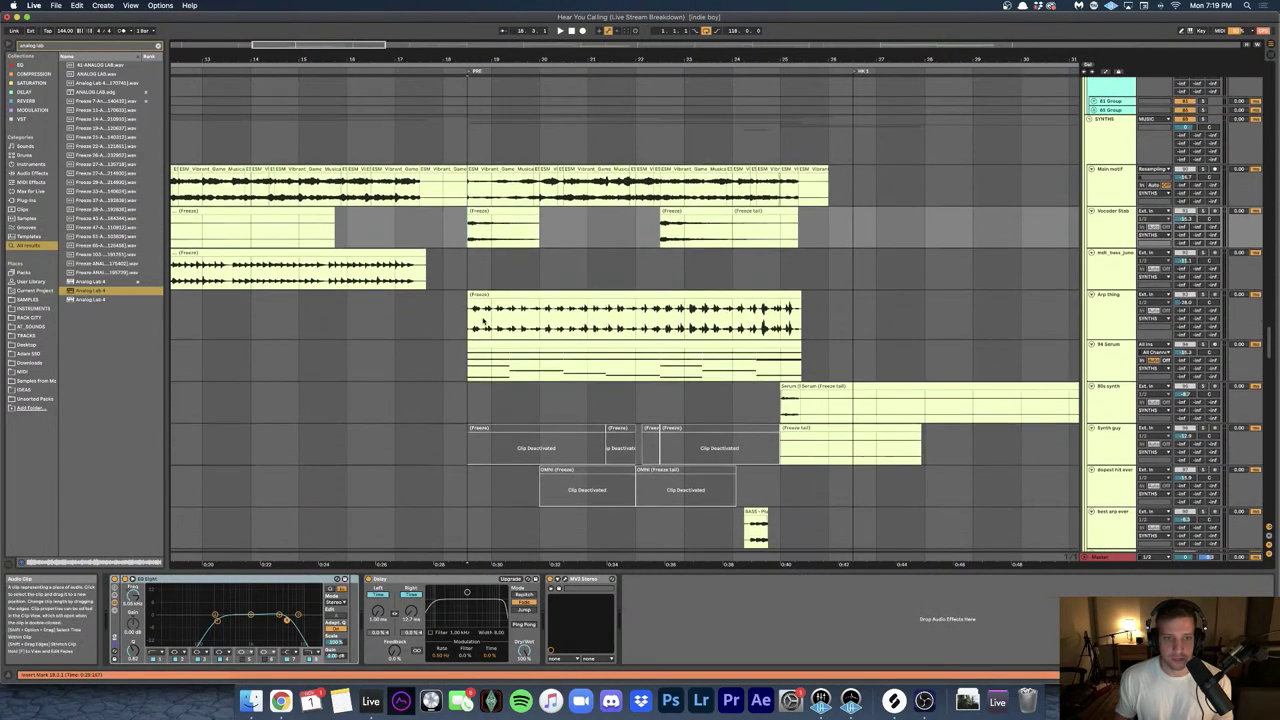
left_click(468, 325)
key("space")
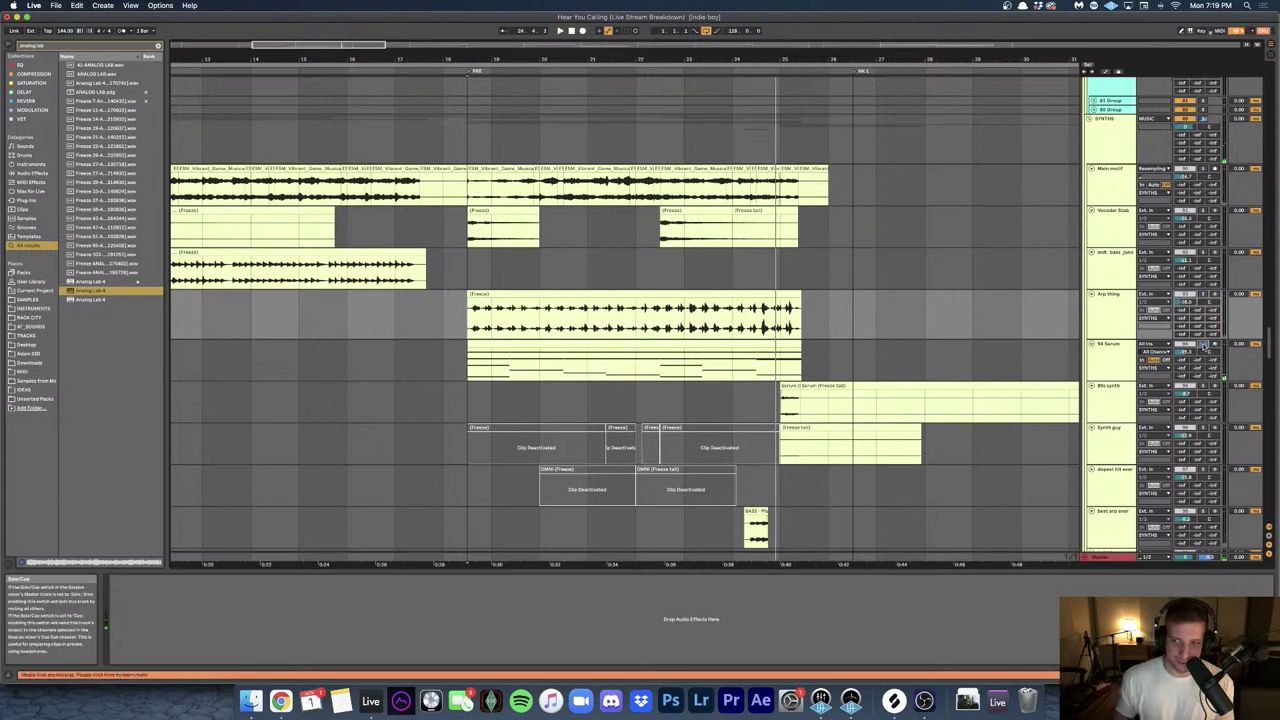
- Play the 94 Serum track's PRE clip soloed while reviewing its Serum pluck preset, and close the plug-in window
left_click(509, 350)
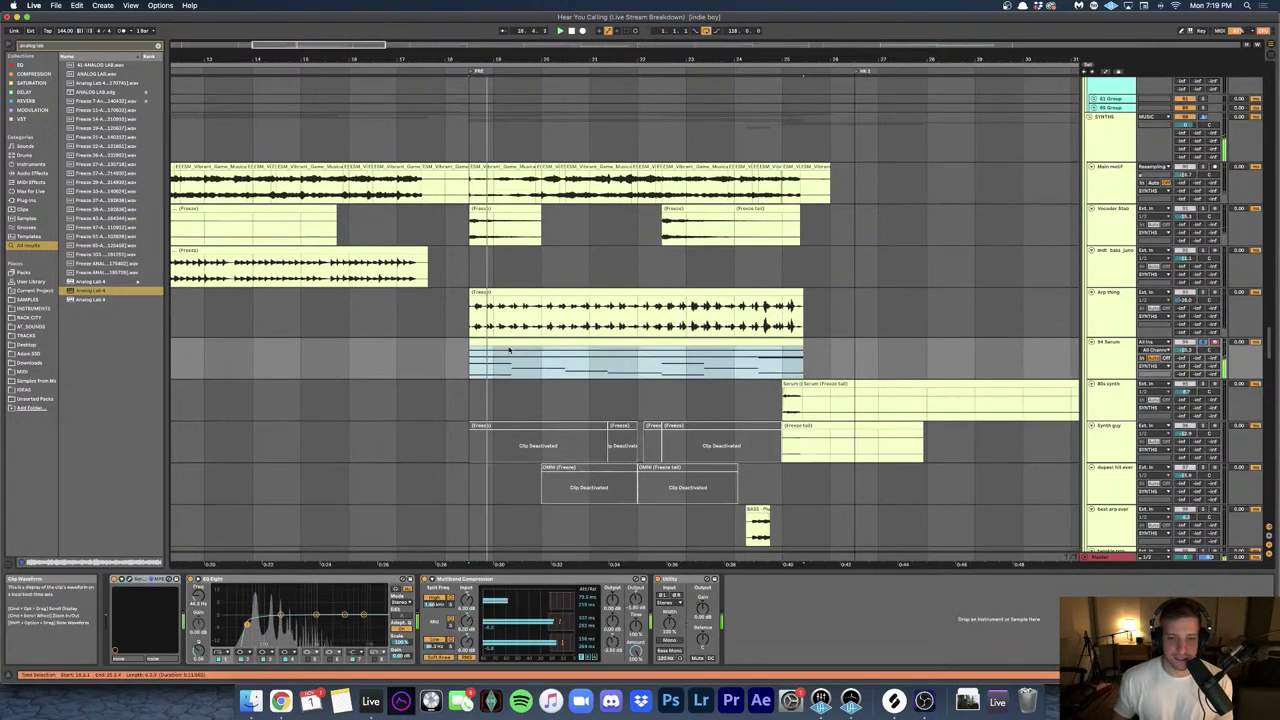
scroll(509, 350, "down", 1)
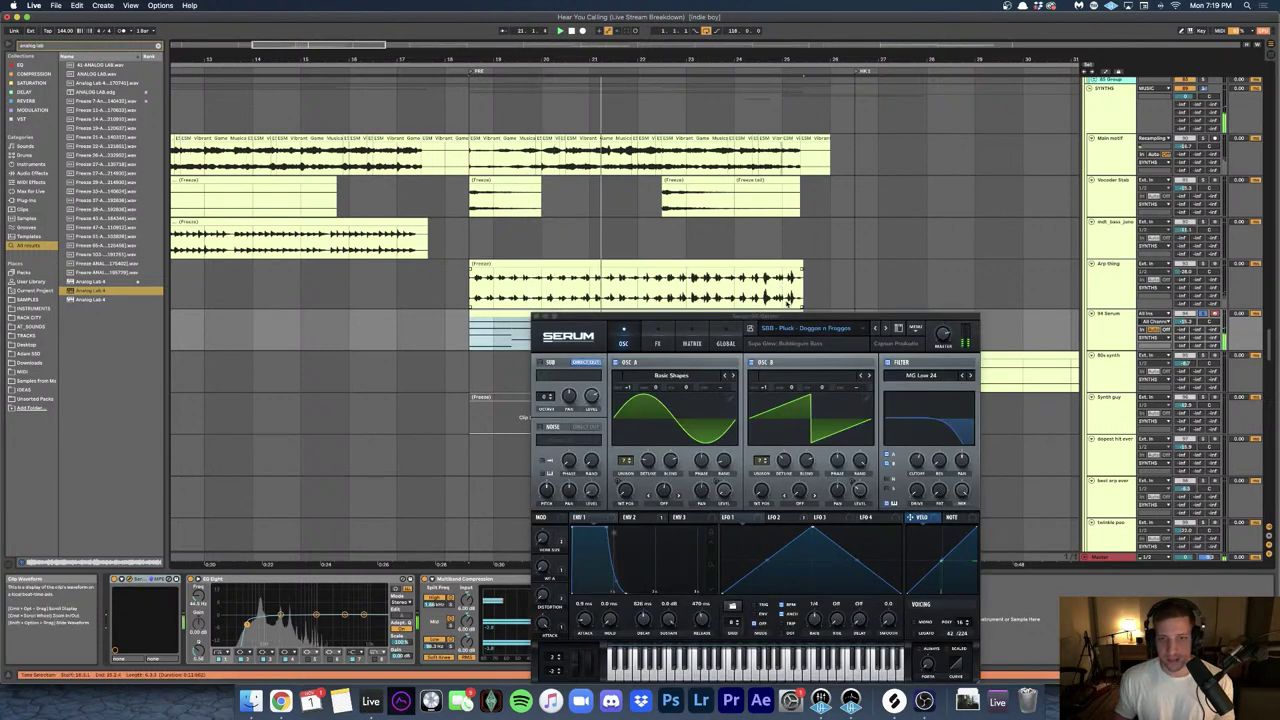
left_click_drag(773, 314, 771, 283)
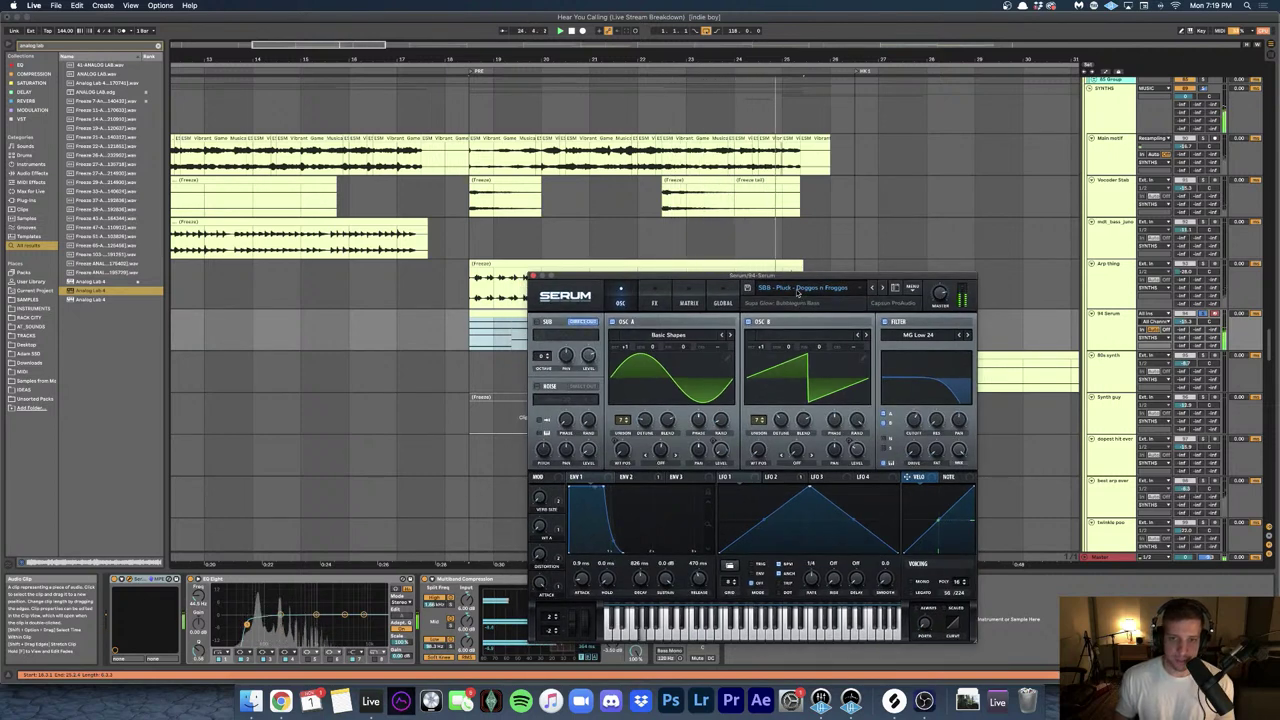
left_click(534, 276)
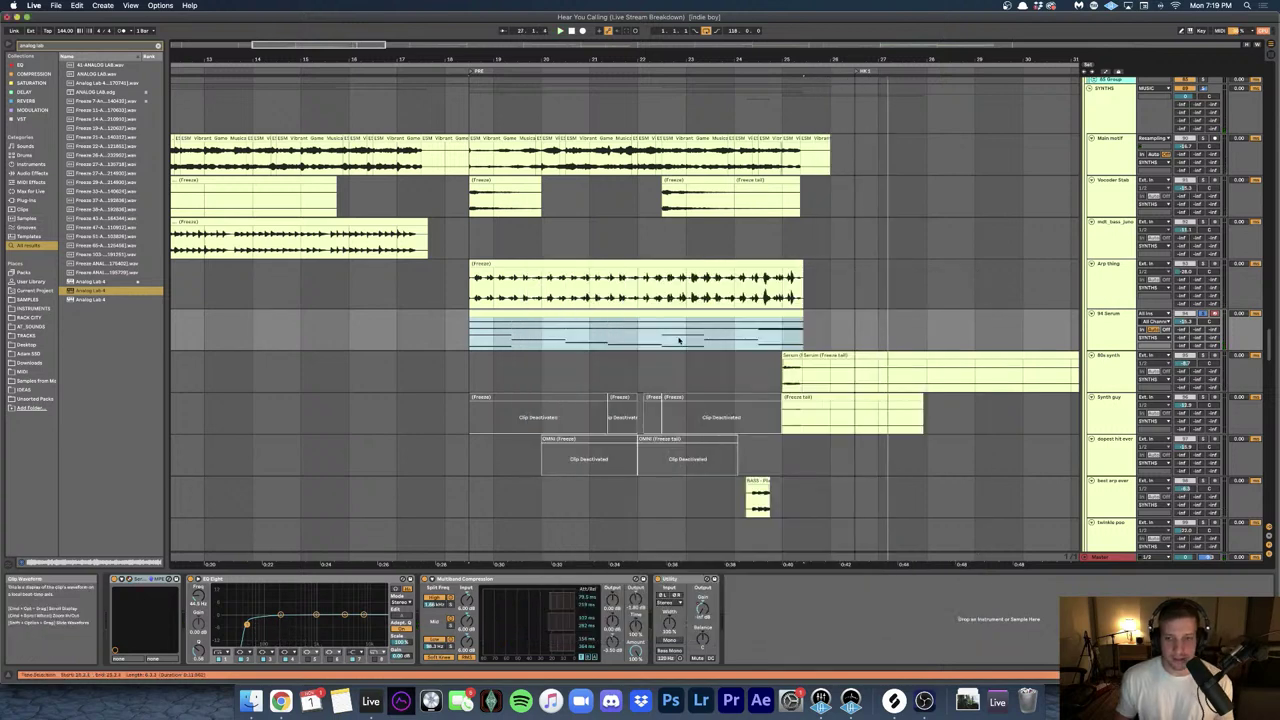
scroll(718, 373, "down", 2)
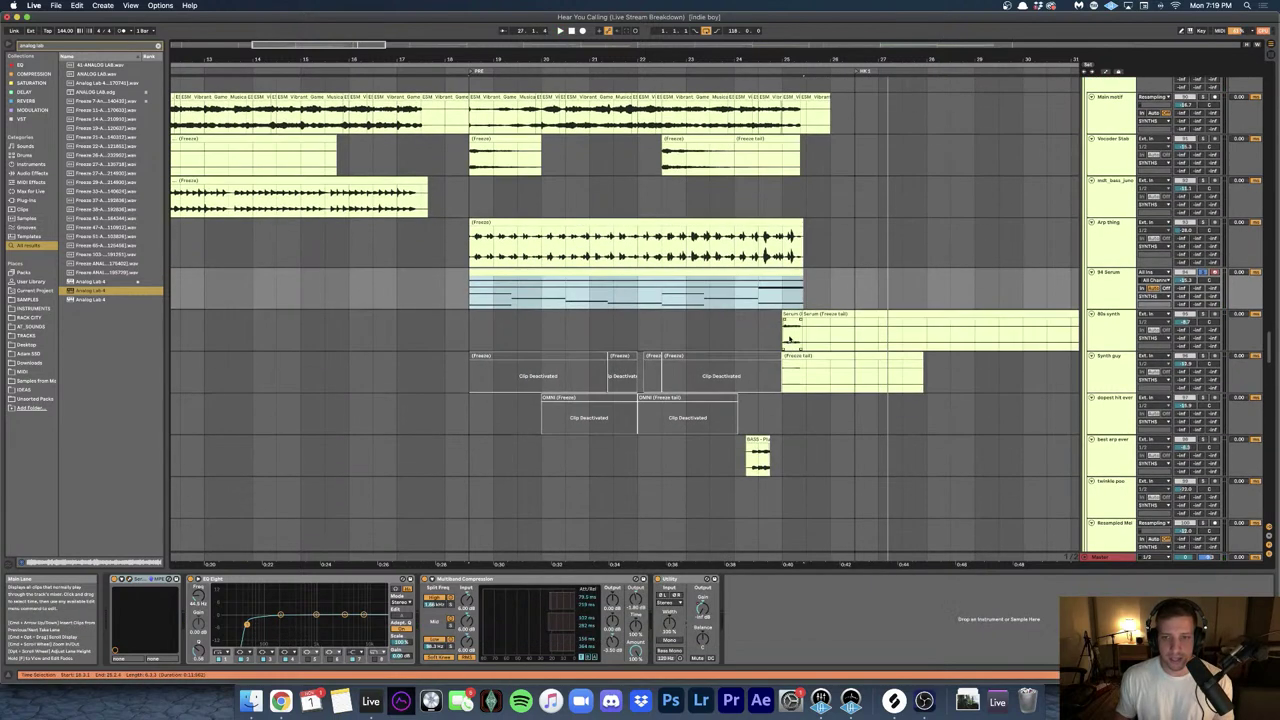
- Play the best arp ever track's Plucky Bass clip near the end of PRE, both in context and soloed
left_click(787, 333)
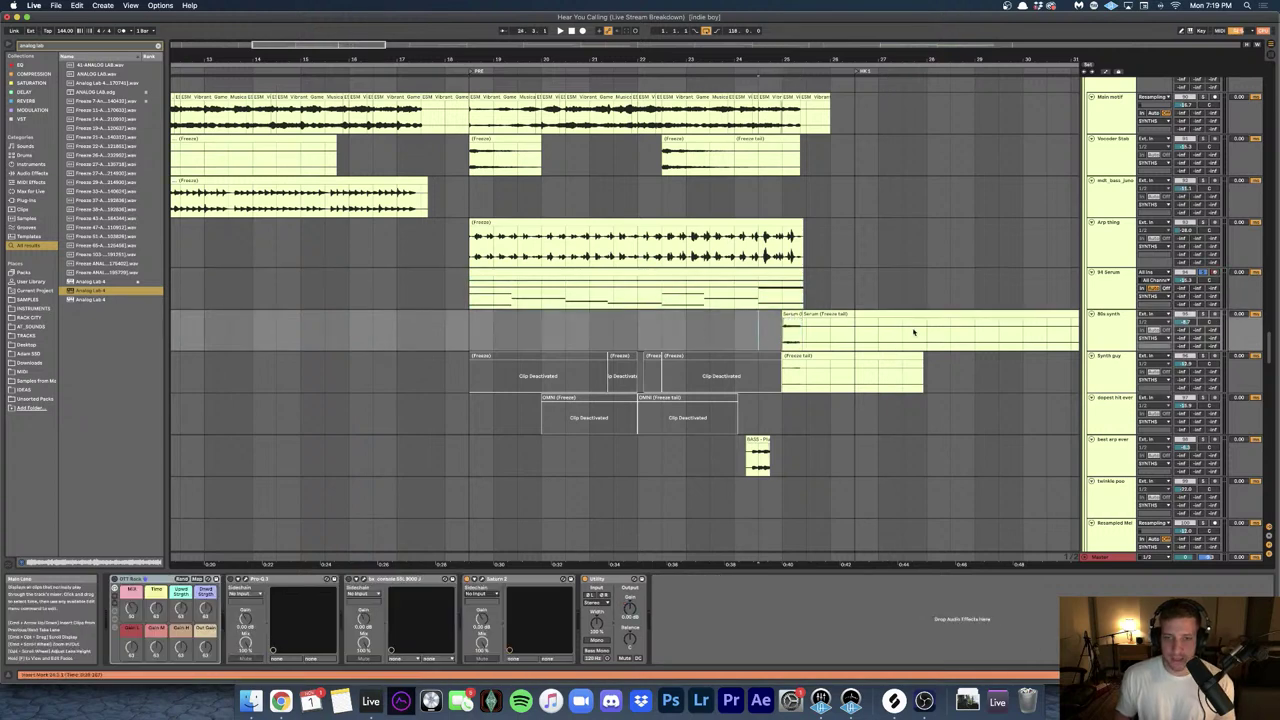
key("space")
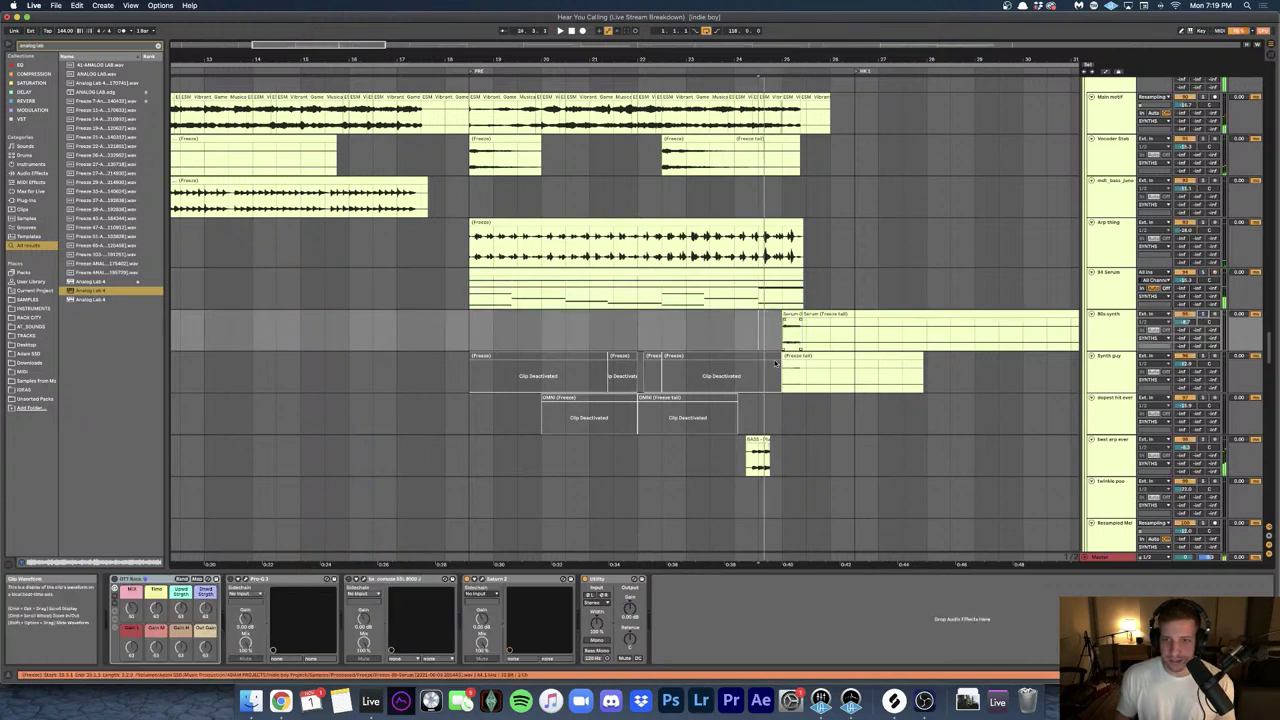
left_click(758, 455)
scroll(765, 448, "up", 5)
scroll(765, 448, "down", 2)
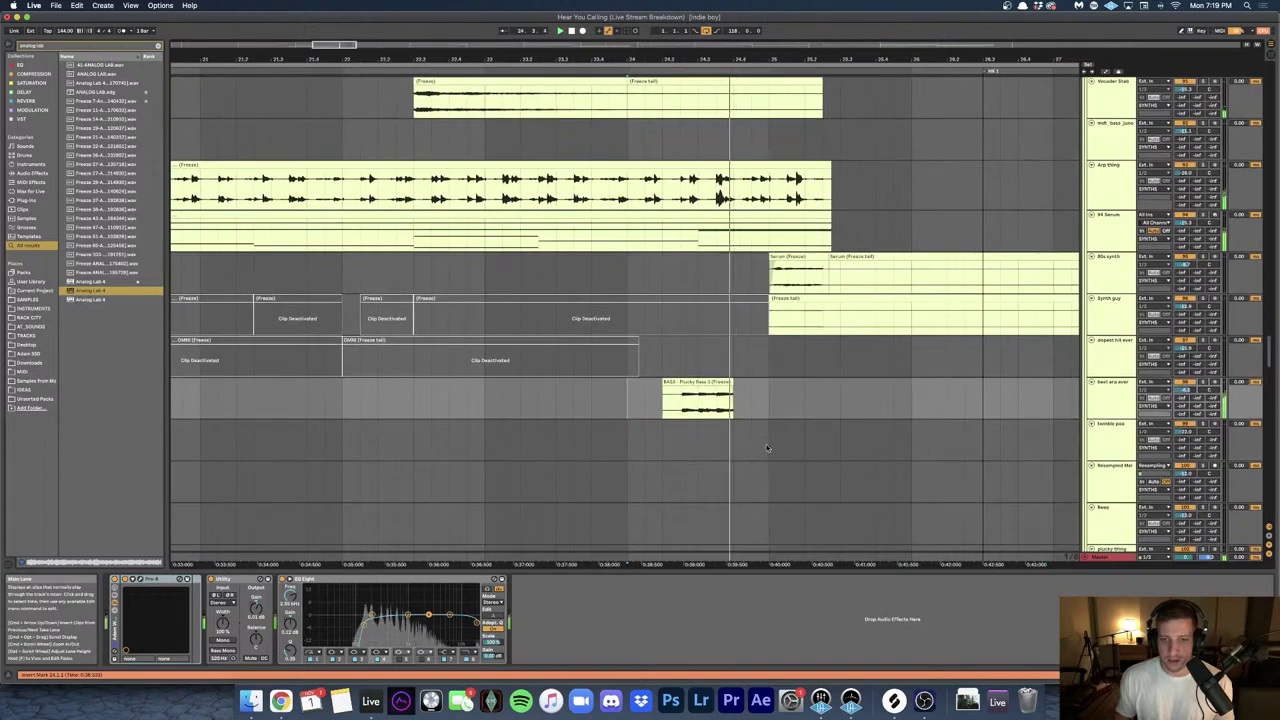
key("space")
key("space")
key("s")
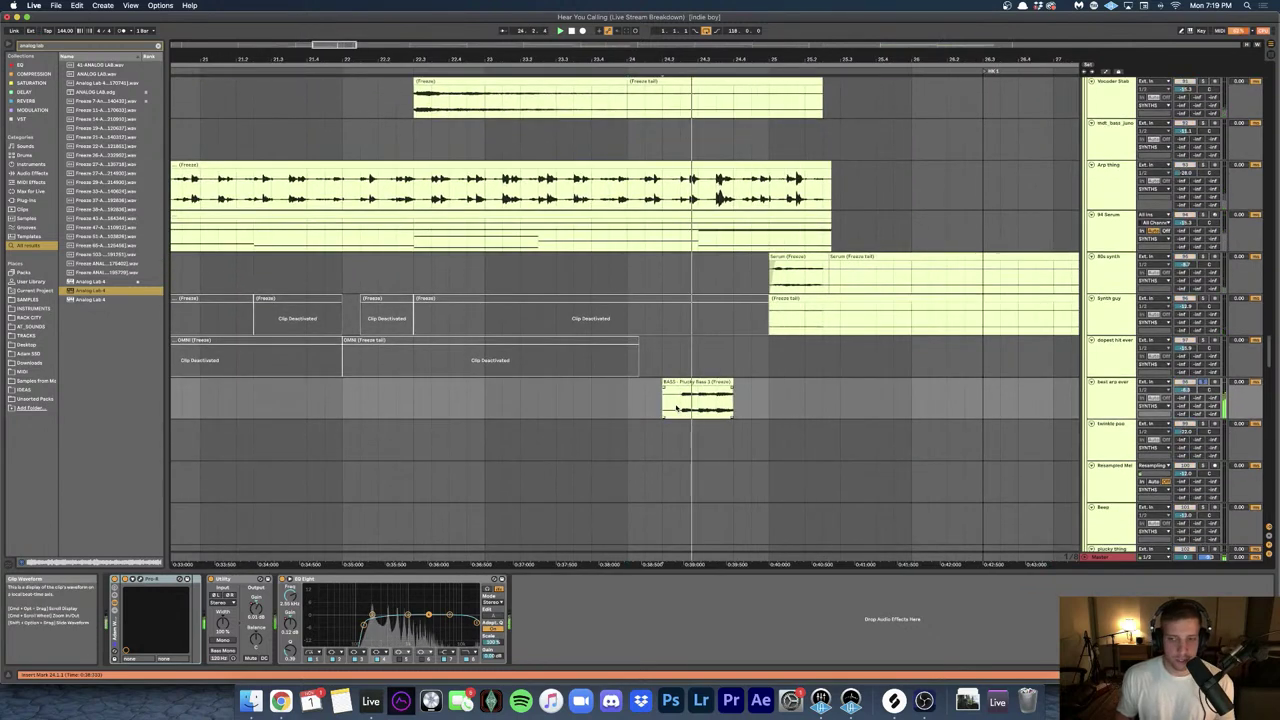
left_click(1206, 386)
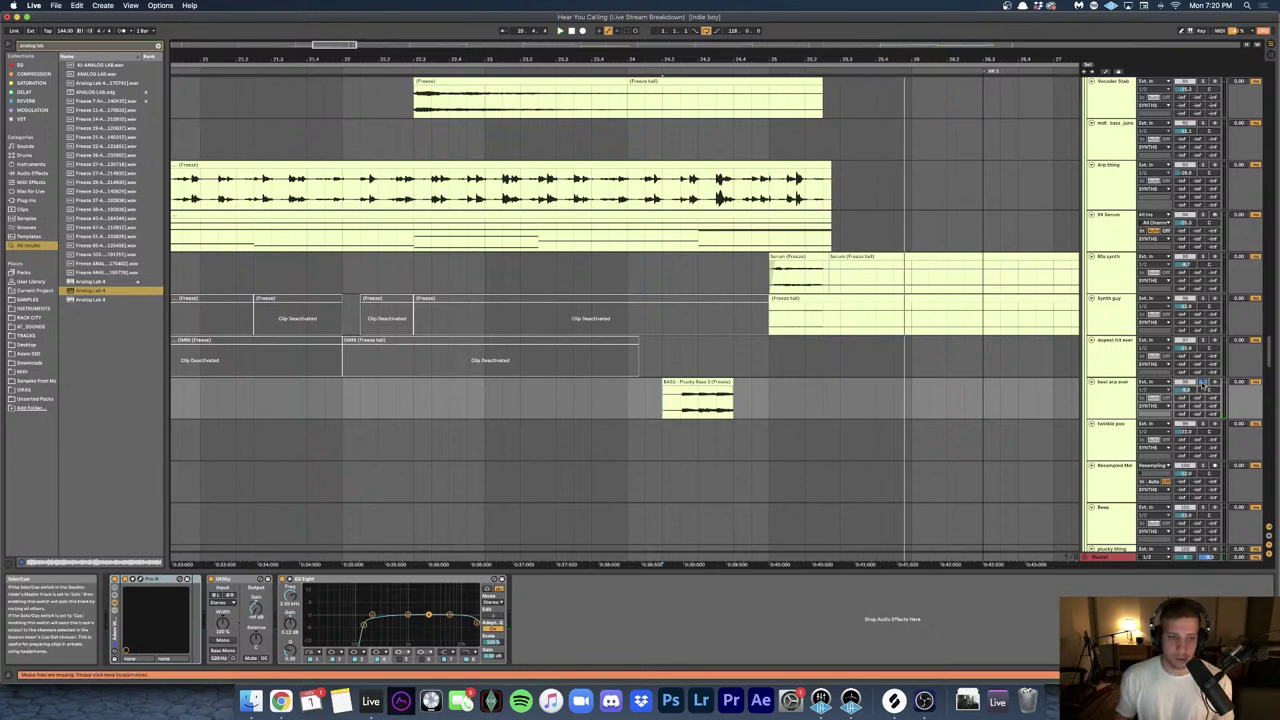
- Review the FabFilter Pro-R reverb settings on the best arp ever track during playback, and close the plug-in window
left_click(133, 579)
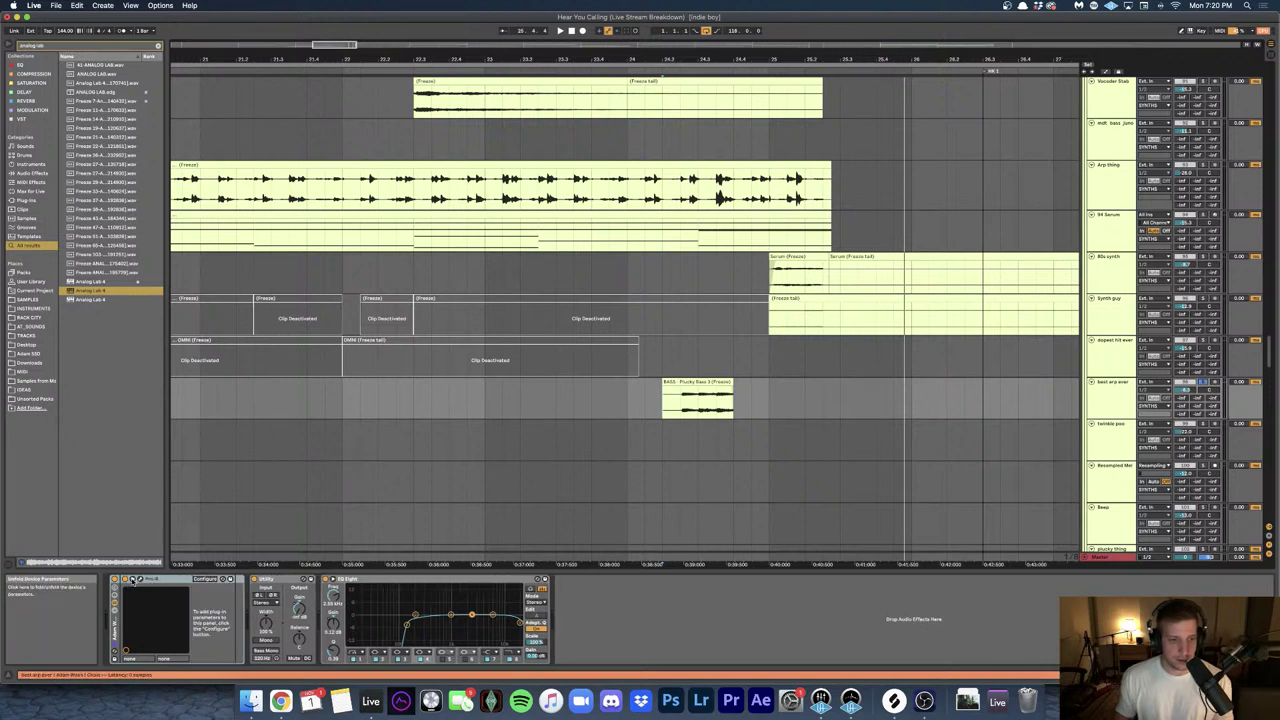
left_click(131, 580)
left_click(139, 581)
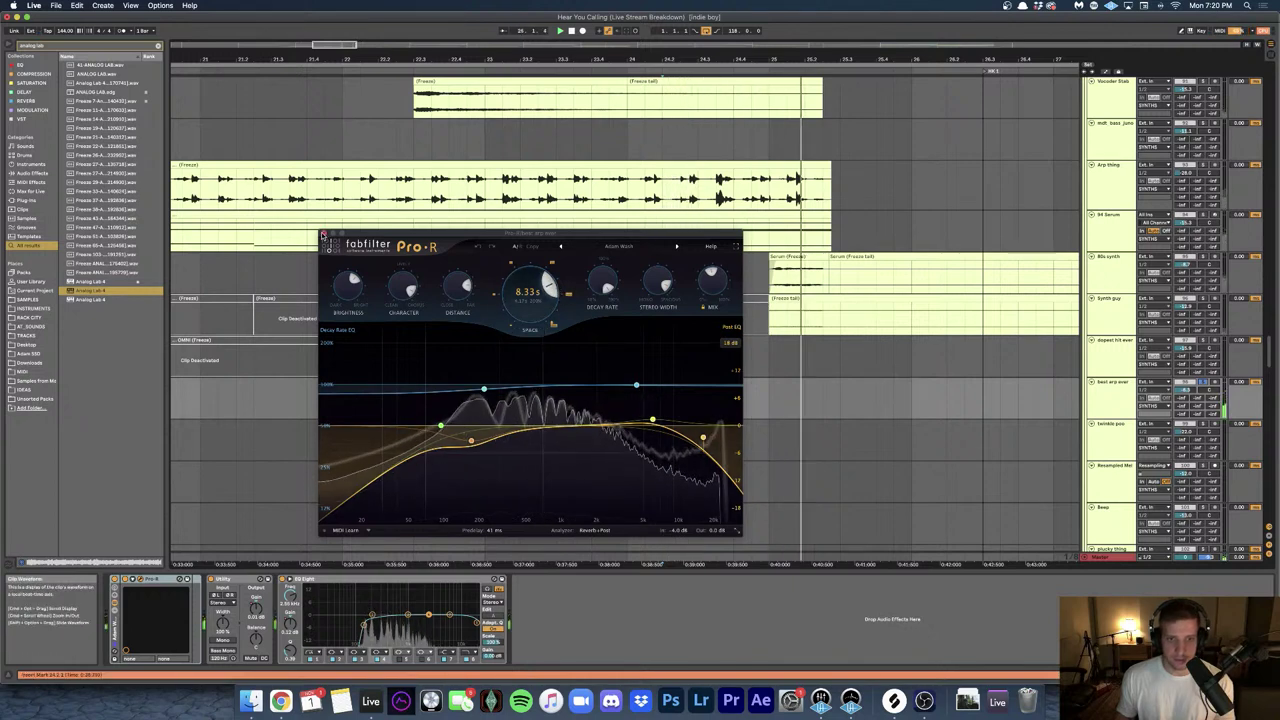
left_click(323, 236)
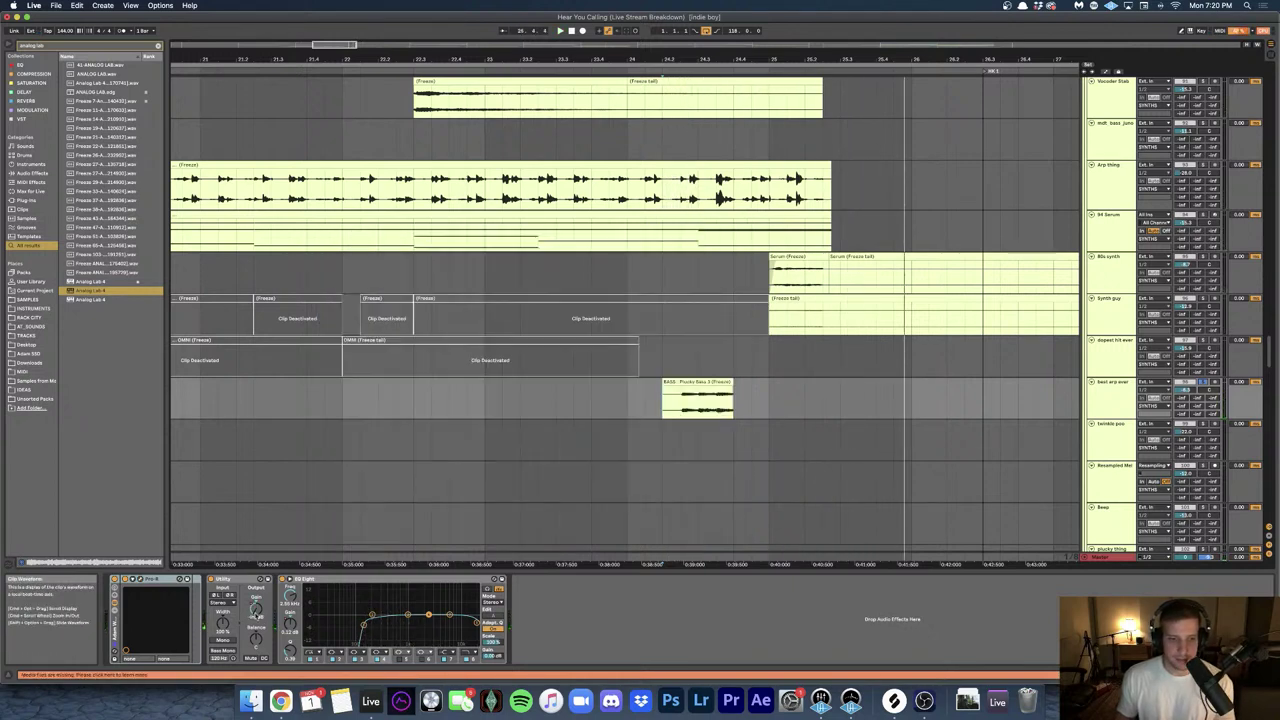
- Show the Utility gain automation on the best arp ever track, mark the stretch after its clip, and hide automation again
key("space")
key("a")
left_click_drag(751, 395, 829, 398)
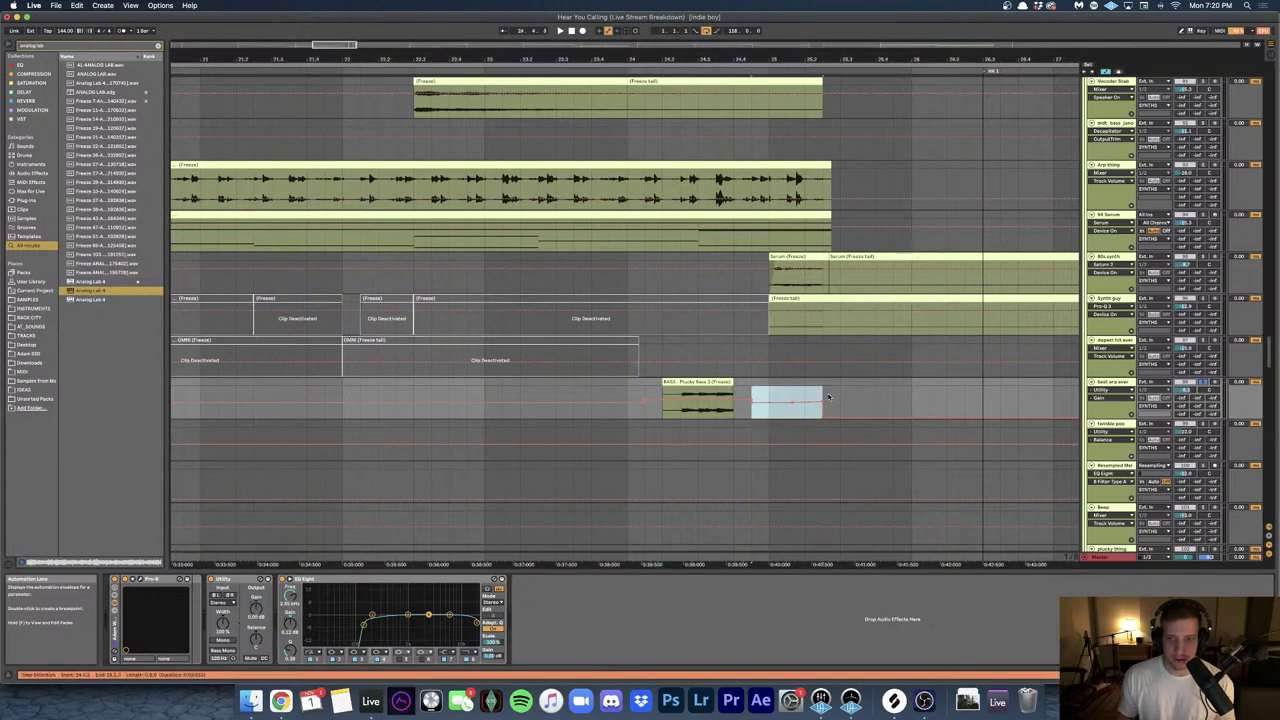
key("a")
- Play the 80s synth and Synth guy clips near the end of PRE, first soloed and again in context
left_click(1205, 256)
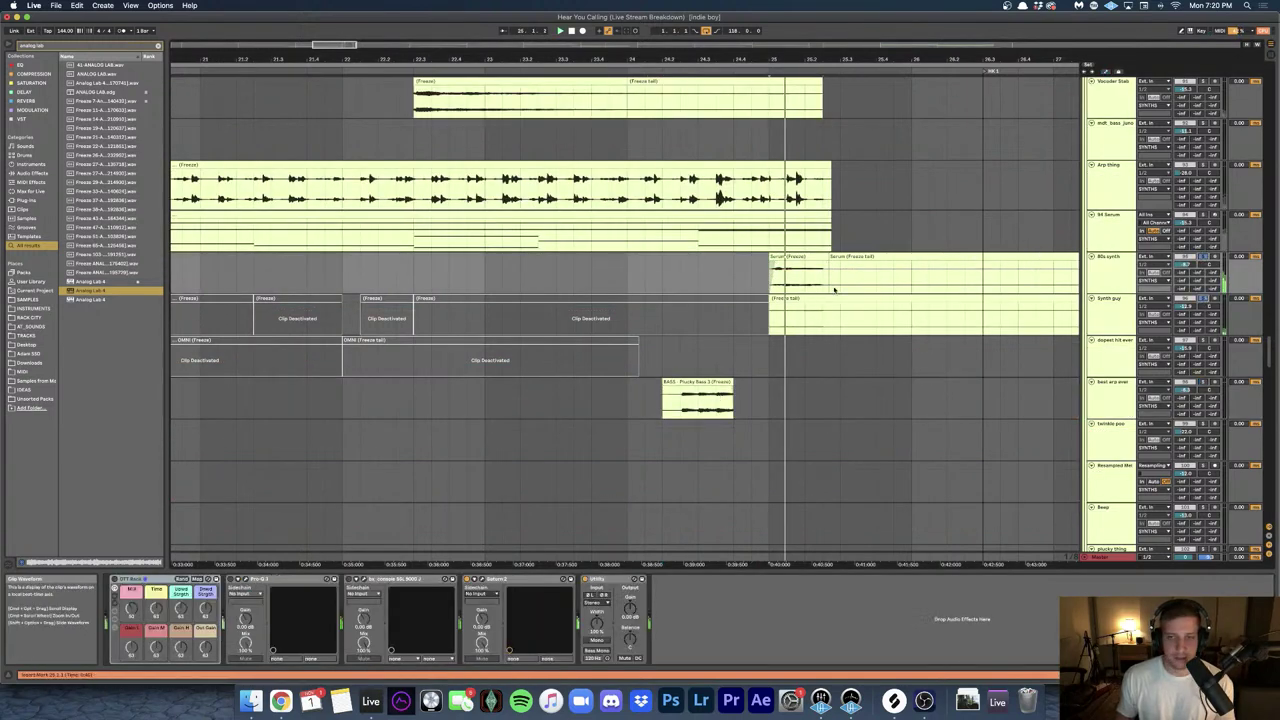
left_click(755, 275)
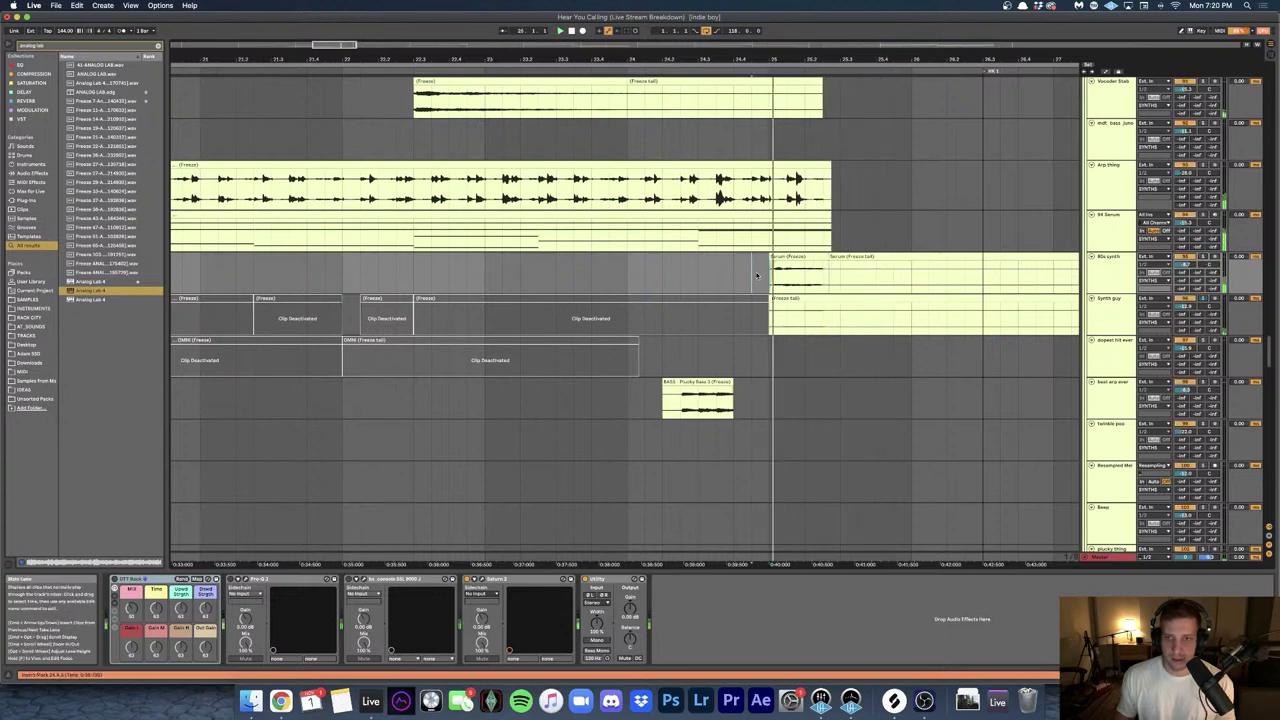
- Play the FX group's impact clips from the start of PRE
scroll(759, 284, "down", 3)
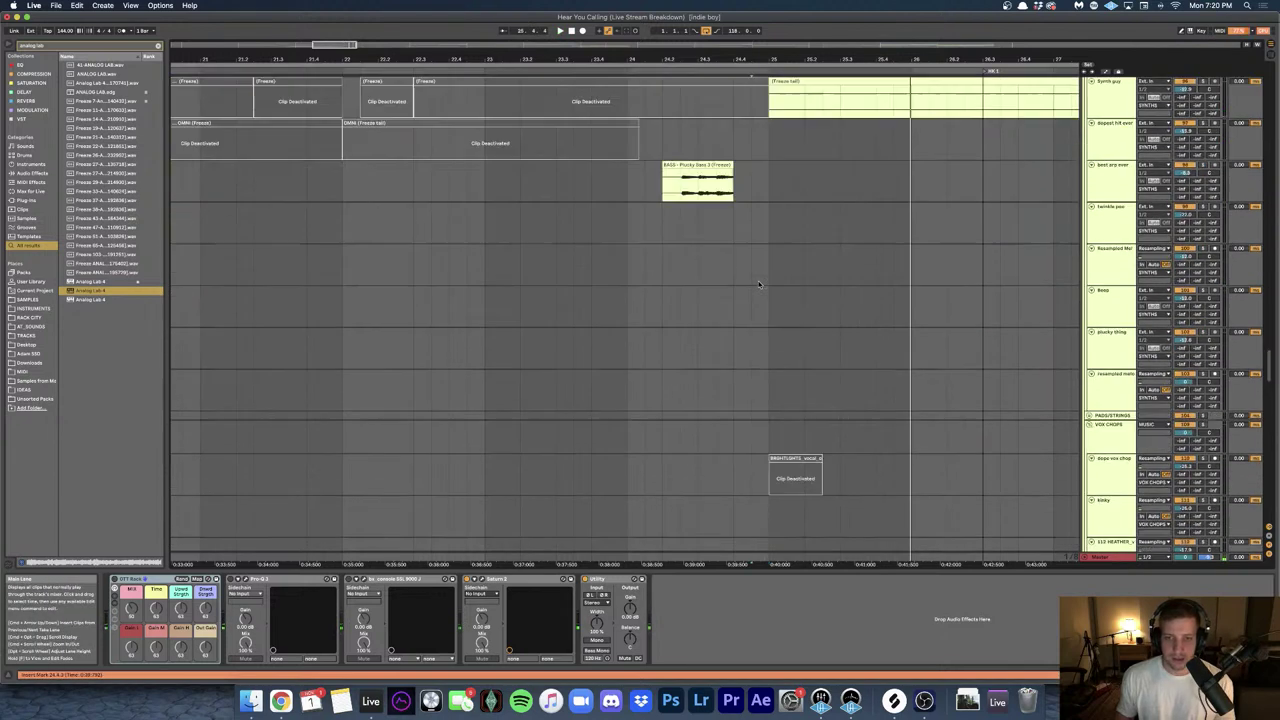
scroll(759, 284, "down", 20)
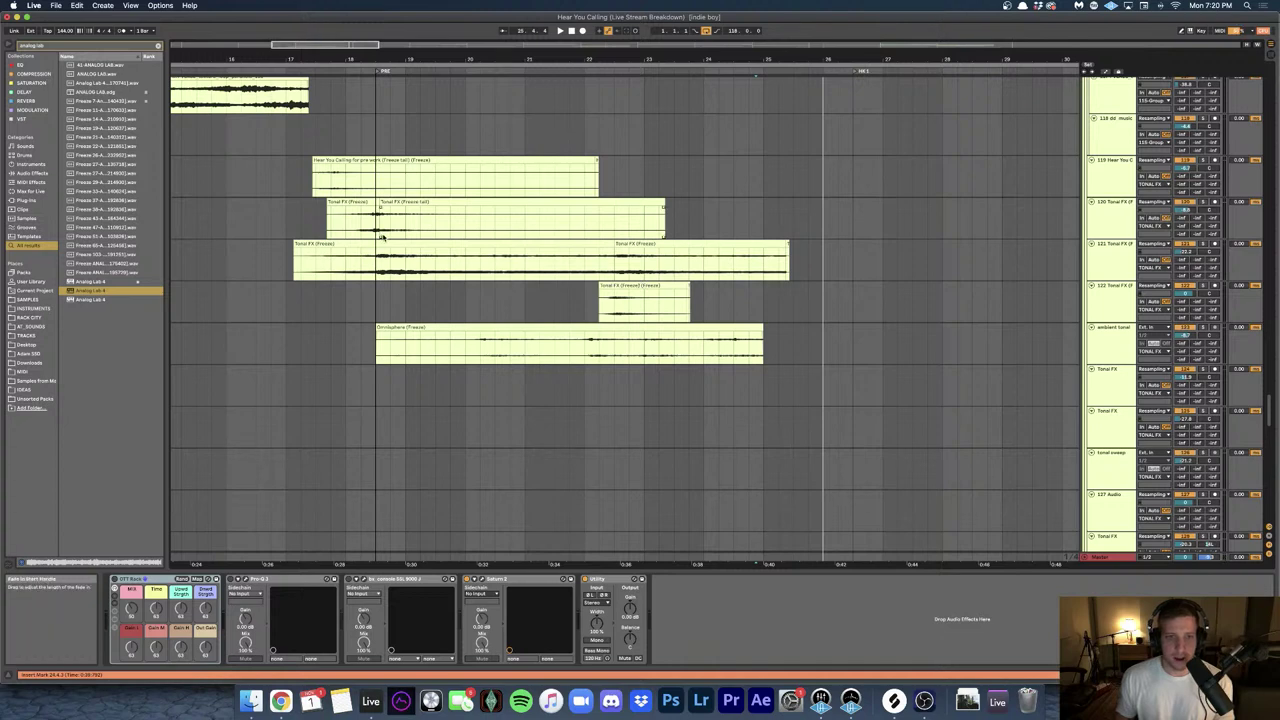
scroll(381, 236, "down", 10)
scroll(455, 232, "up", 4)
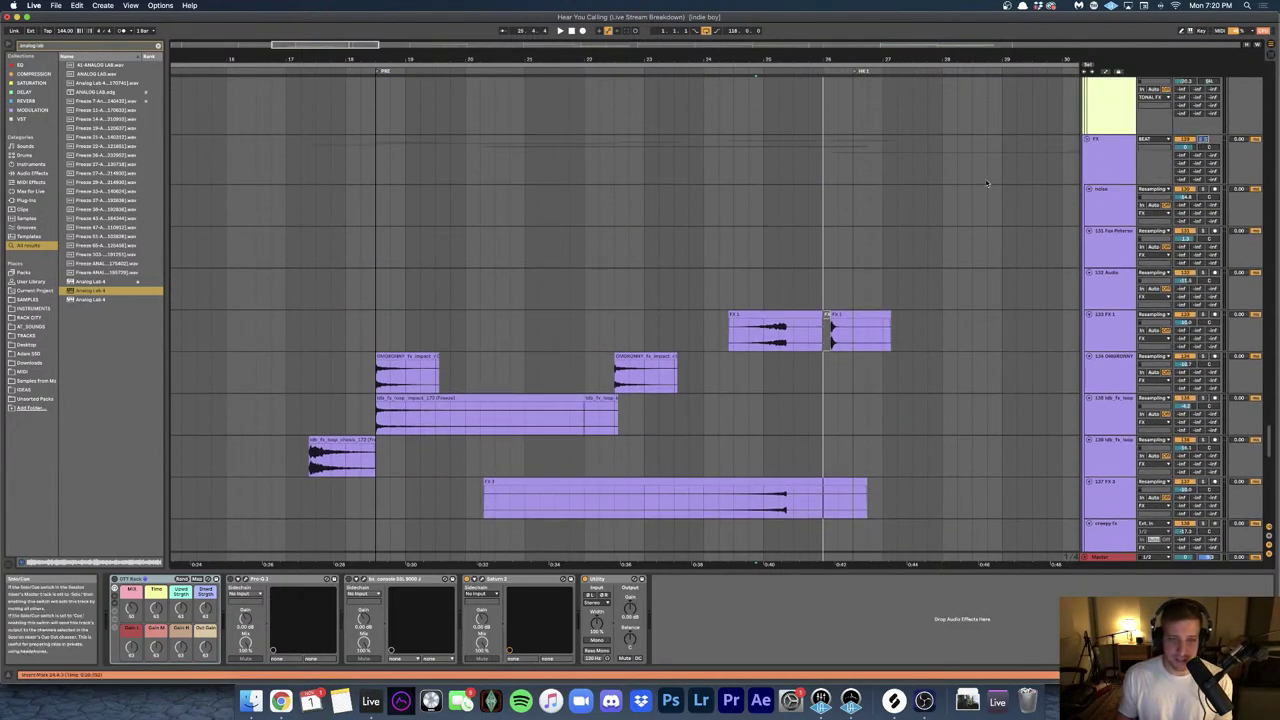
left_click(375, 330)
key("space")
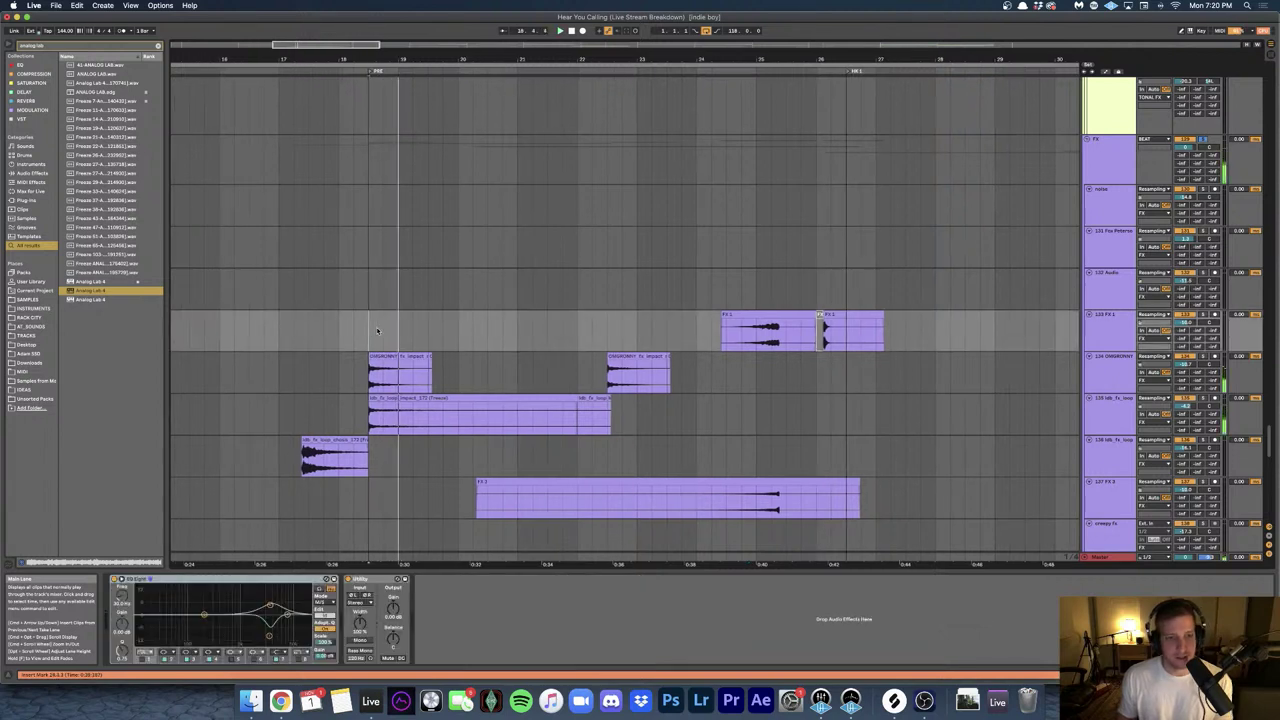
- Play the FX clips from bar 22 through the FX 1 and FX 2 risers into HK 1, and stop playback
left_click(571, 376)
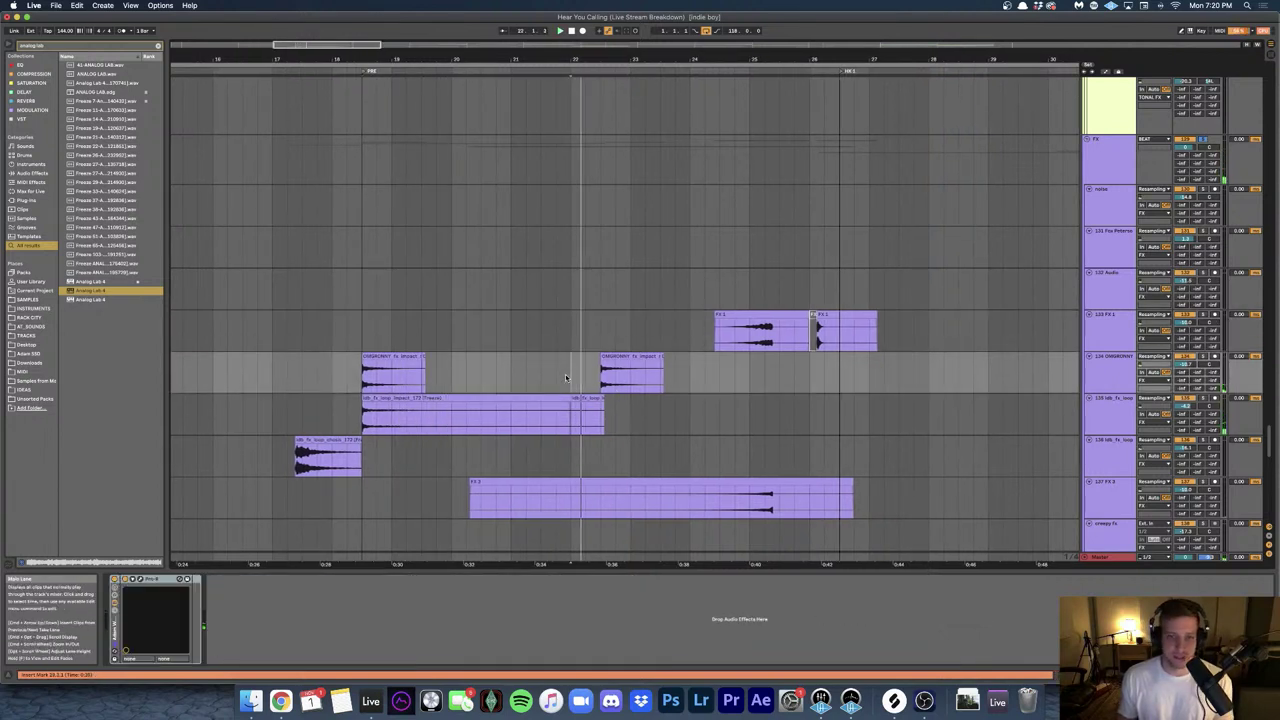
scroll(568, 377, "right", 3)
scroll(567, 373, "right", 5)
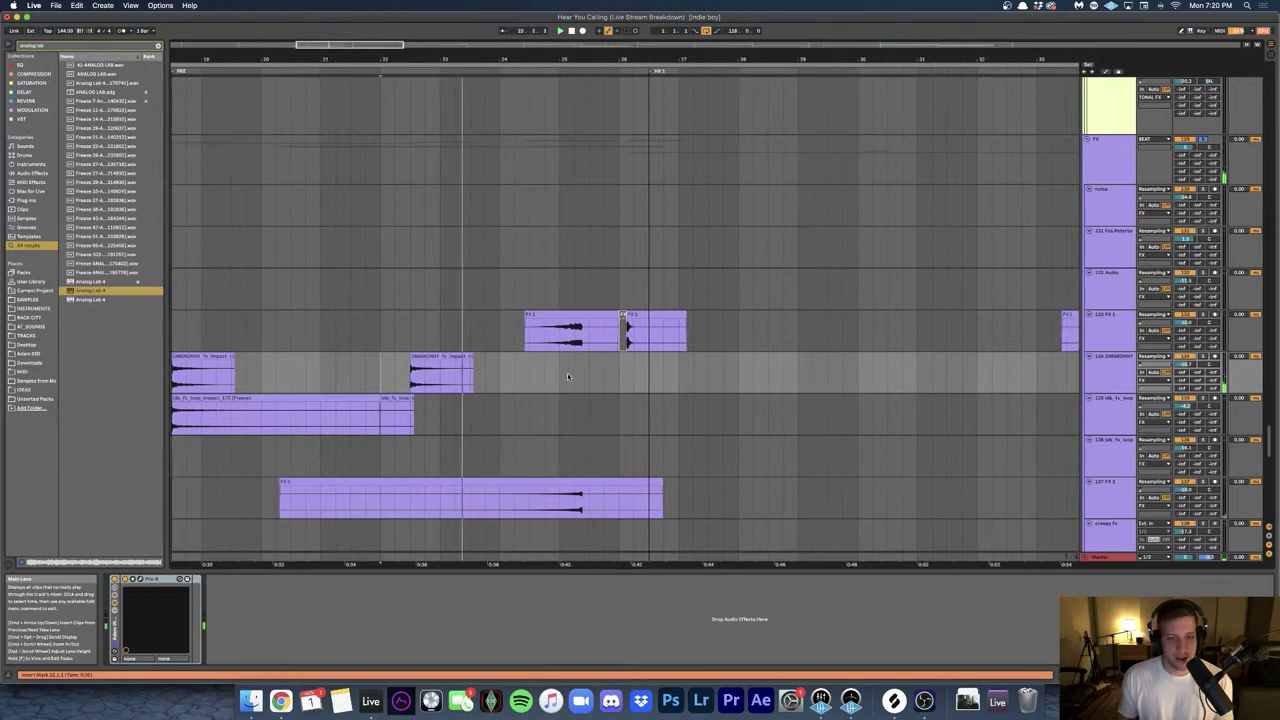
scroll(567, 376, "down", 2)
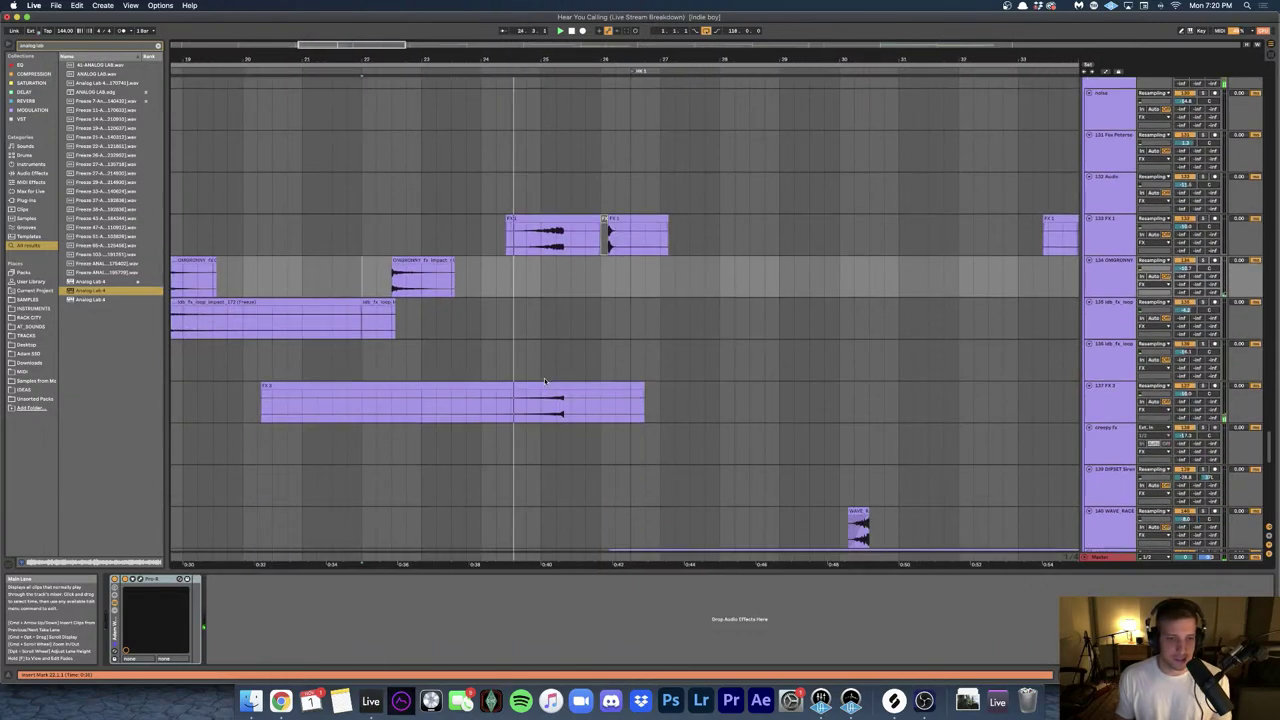
scroll(550, 378, "left", 2)
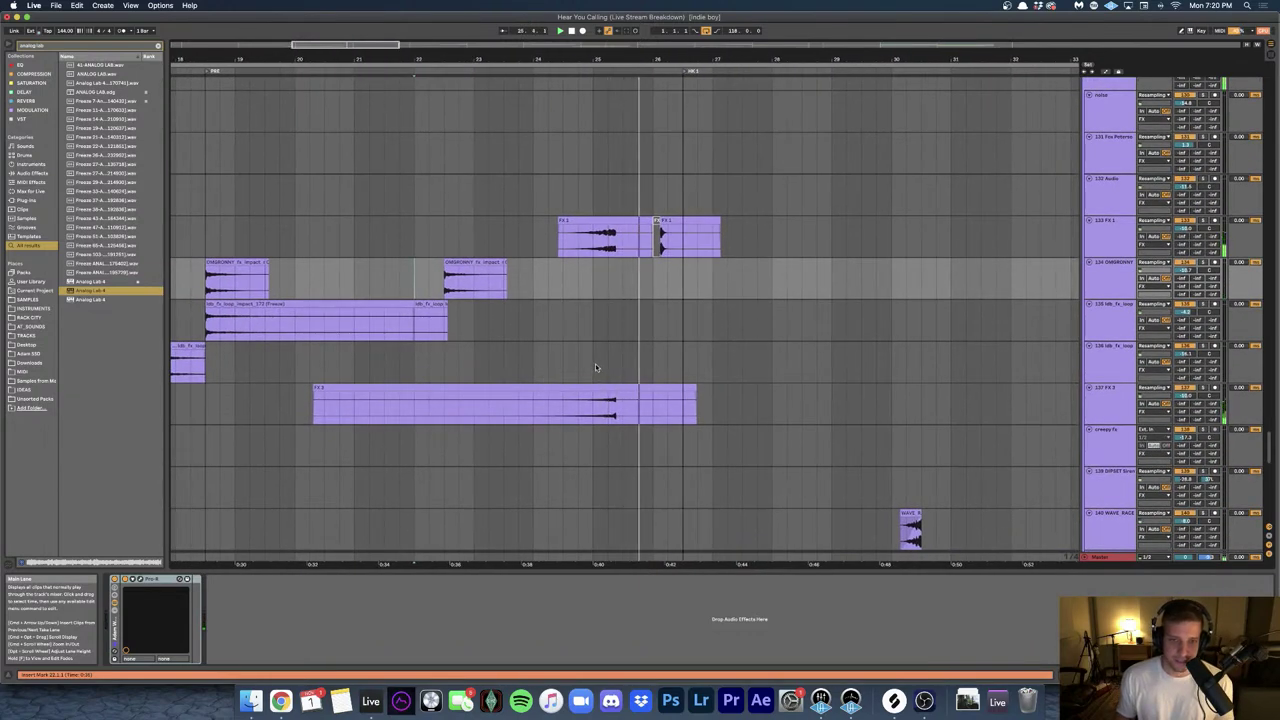
scroll(590, 370, "right", 4)
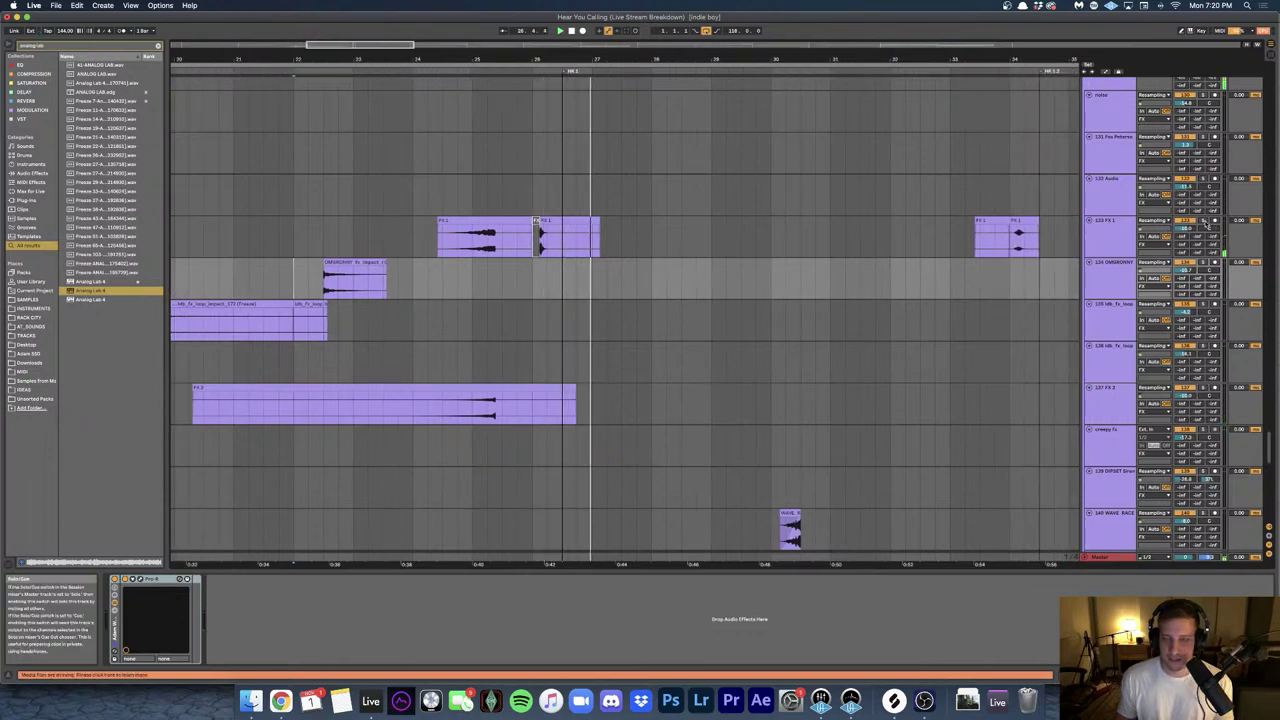
key("space")
- Examine the lower FX tracks and the extent of the long clip on the 141 Audio track from HK 1
left_click(1203, 221)
scroll(651, 320, "down", 6)
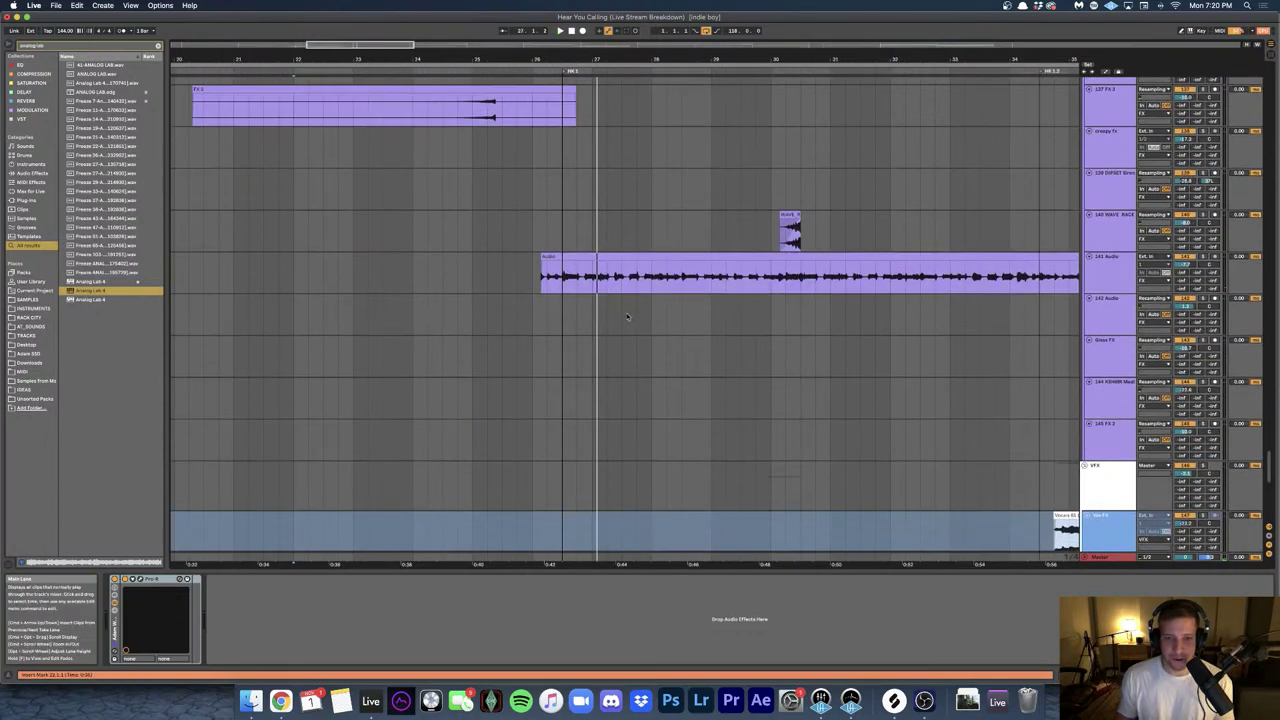
scroll(477, 280, "down", 3)
scroll(532, 275, "down", 6)
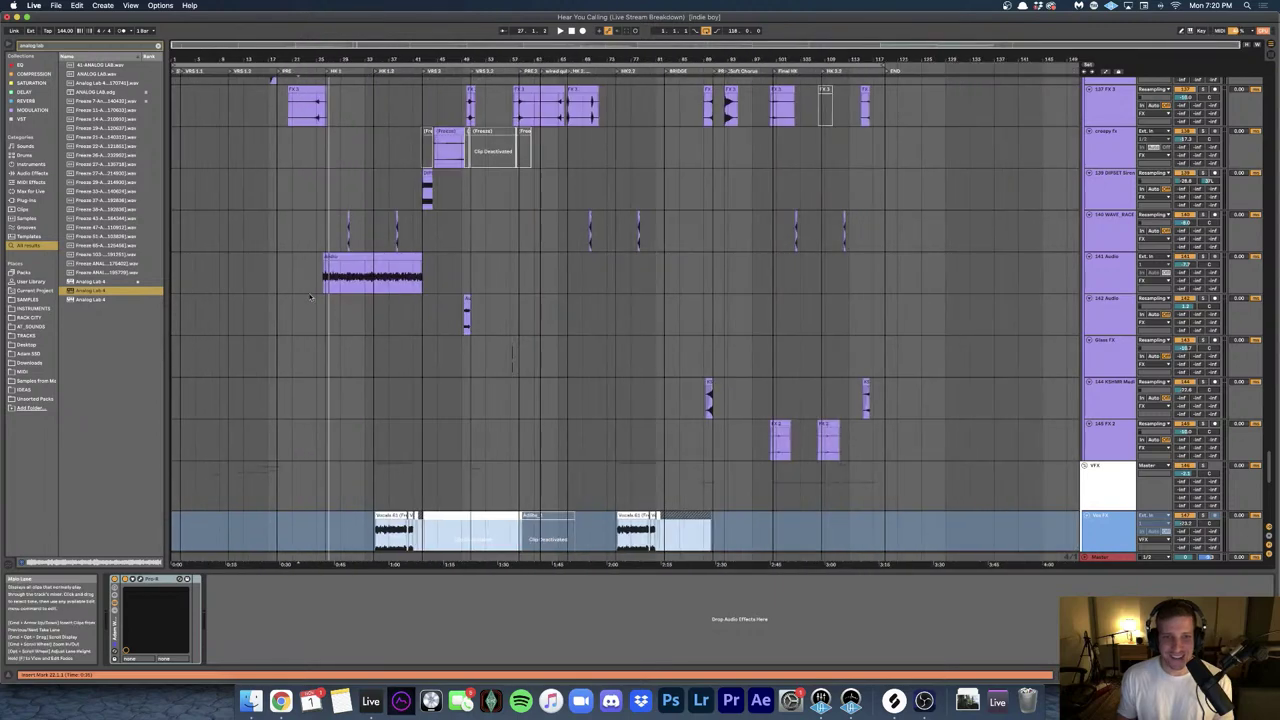
scroll(303, 286, "up", 7)
left_click(430, 287)
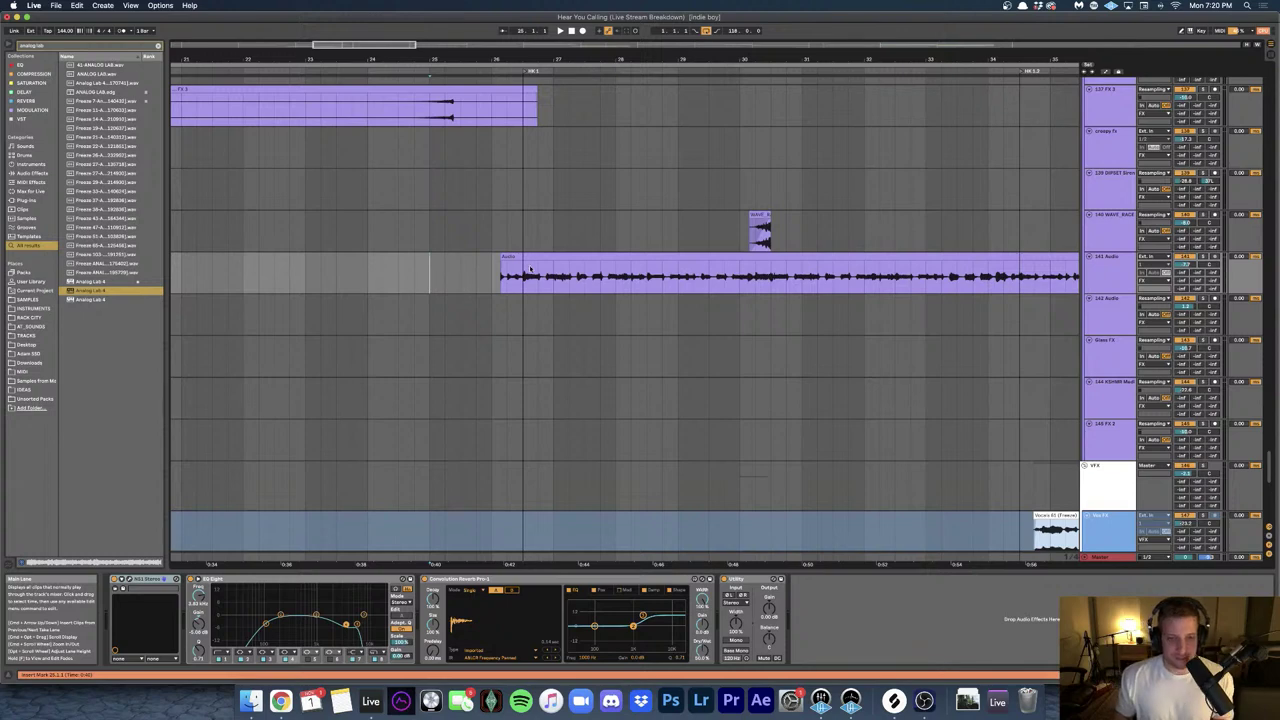
scroll(491, 275, "down", 1)
scroll(491, 272, "down", 5)
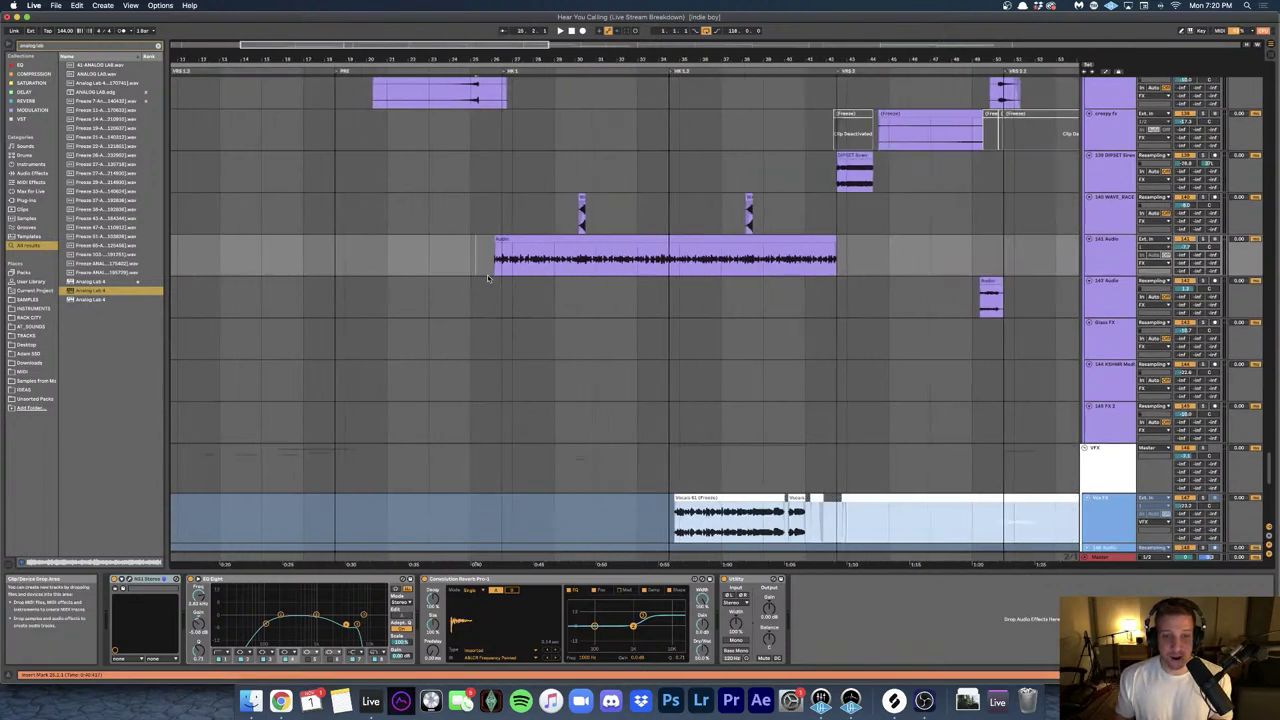
scroll(504, 270, "up", 5)
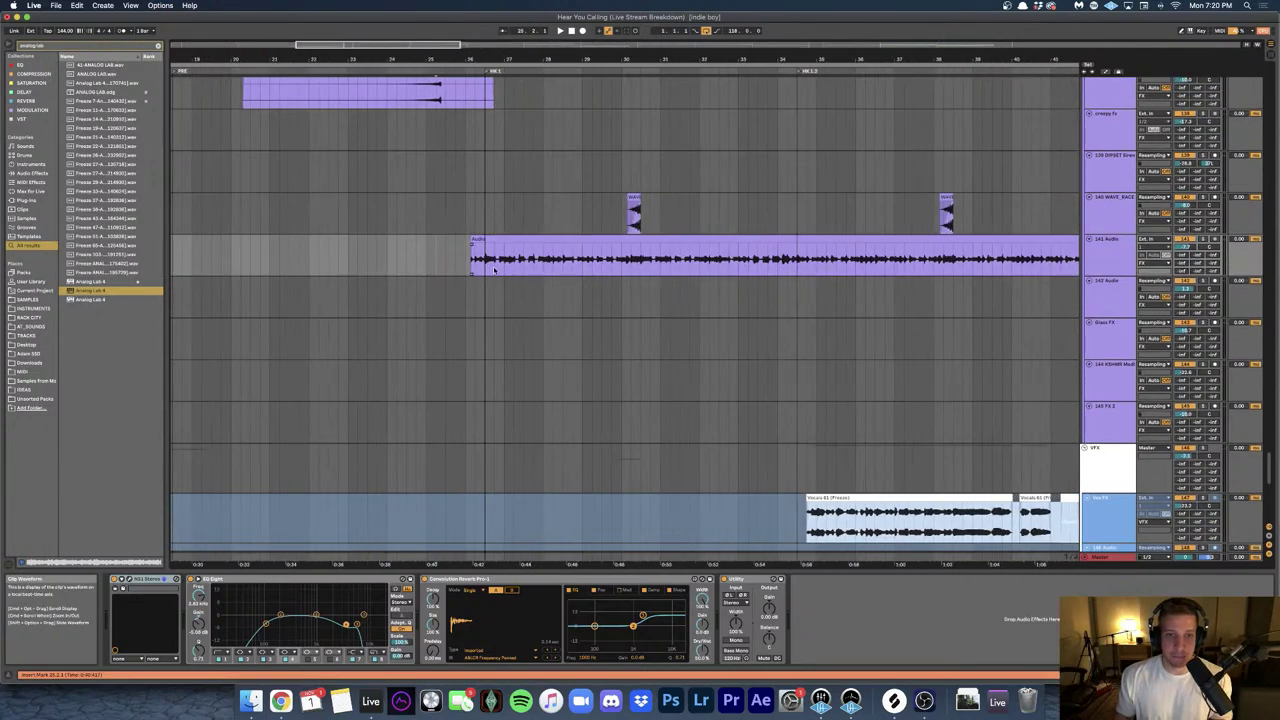
- Solo the 141 Audio track and play its long clip from the beginning
left_click(500, 262)
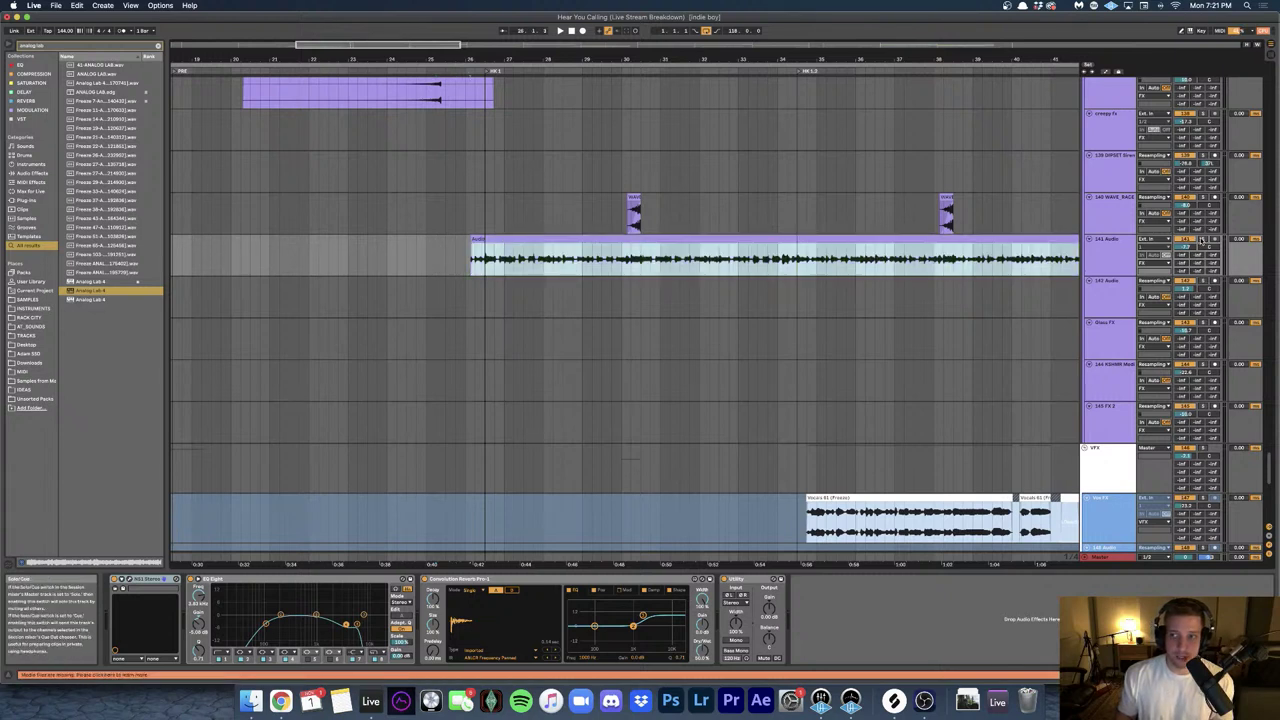
left_click(1202, 240)
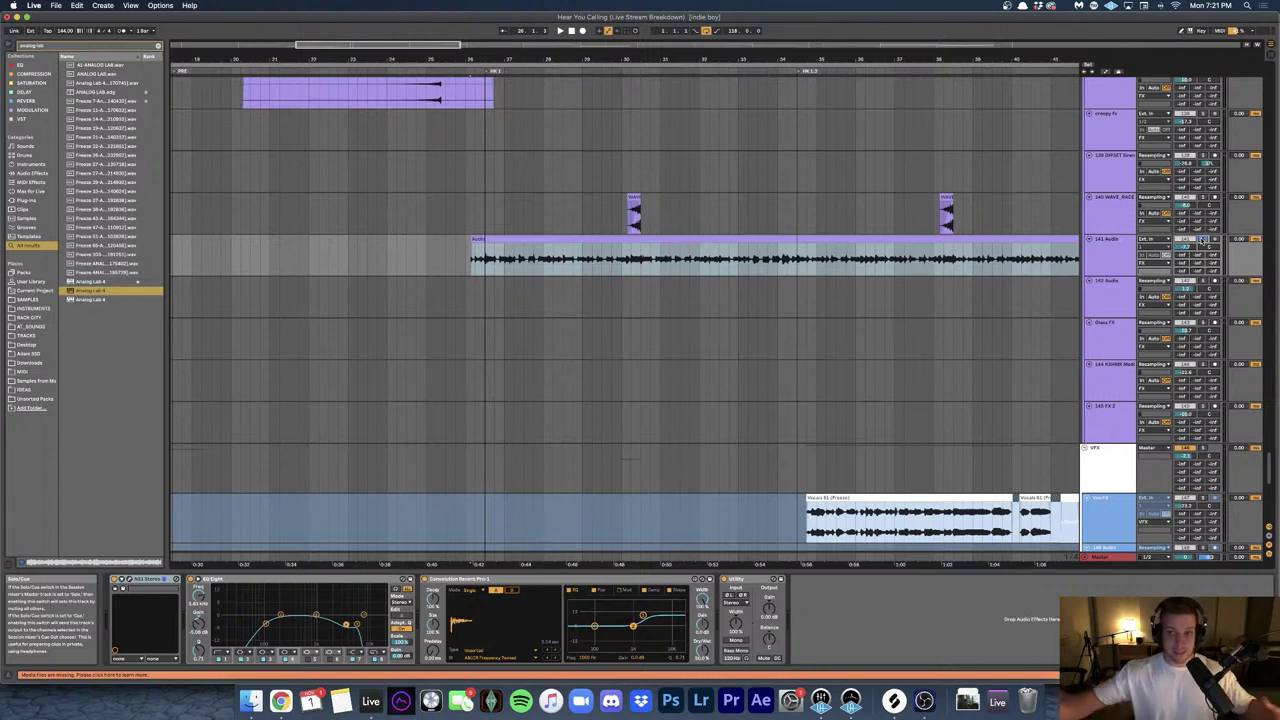
key("space")
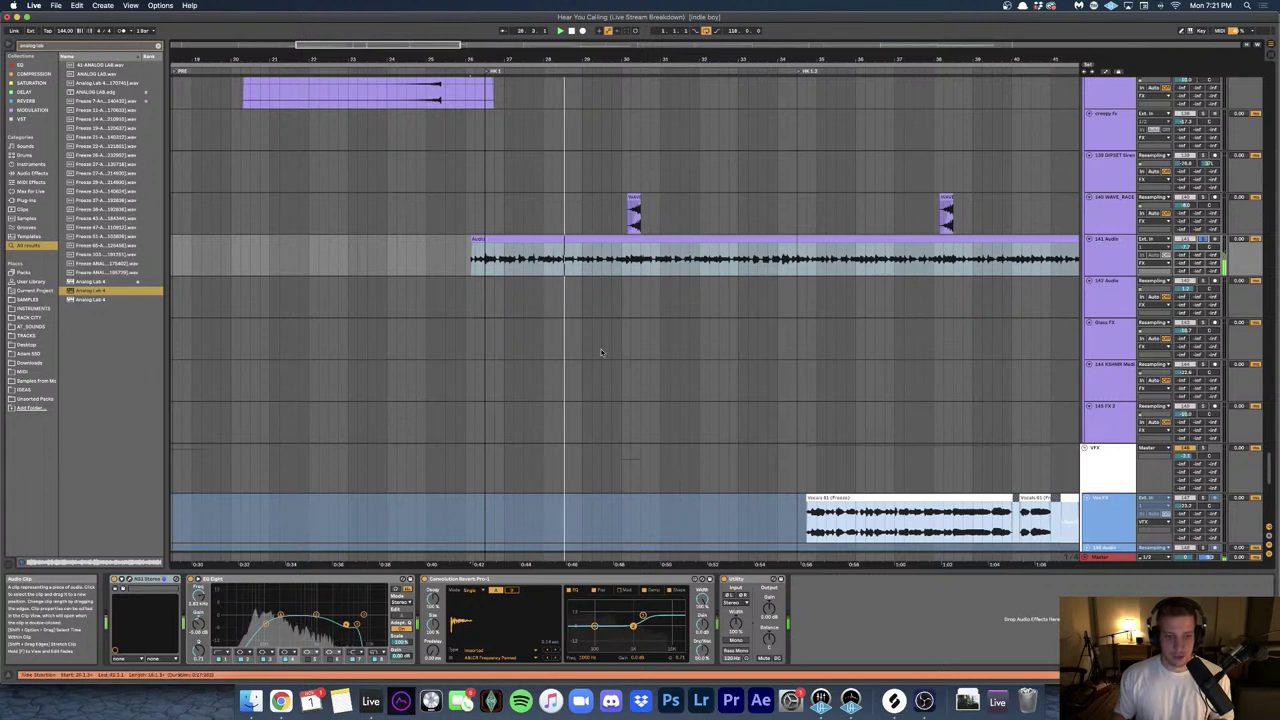
key("space")
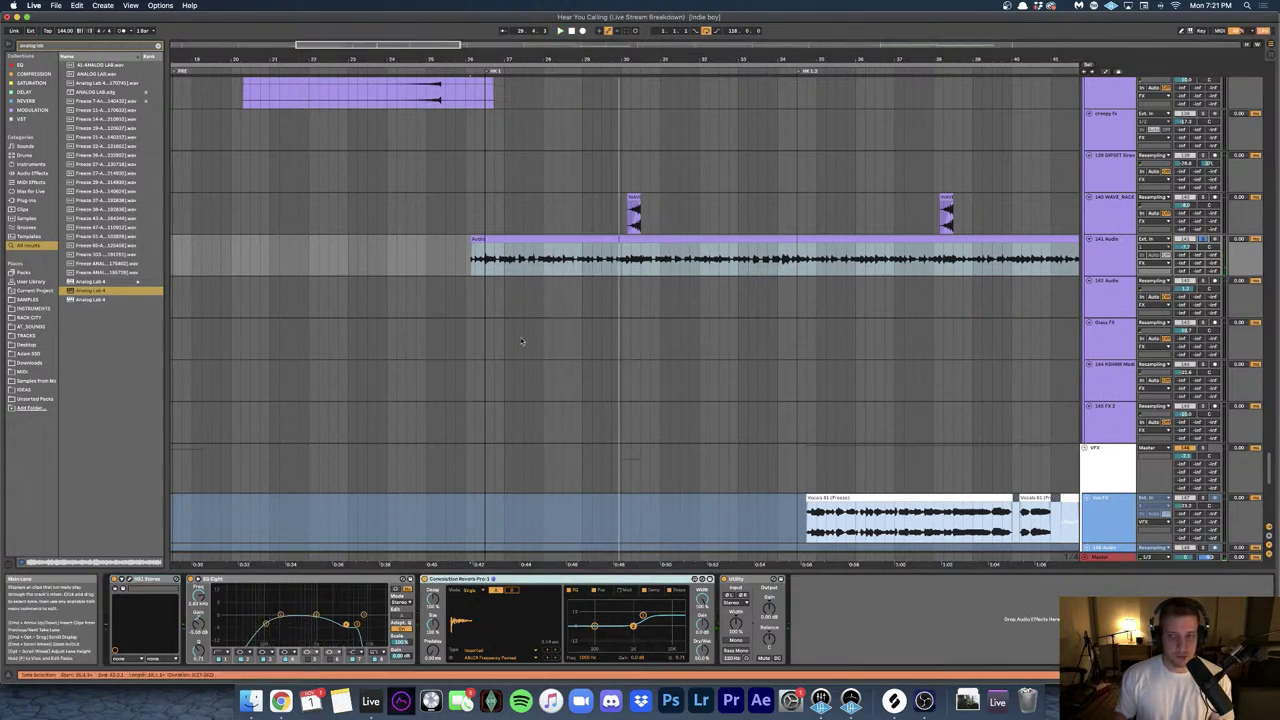
- Compare the 141 Audio clip's span across HK 1 and HK 1.2 with the same track around HK 2
scroll(1036, 296, "up", 3)
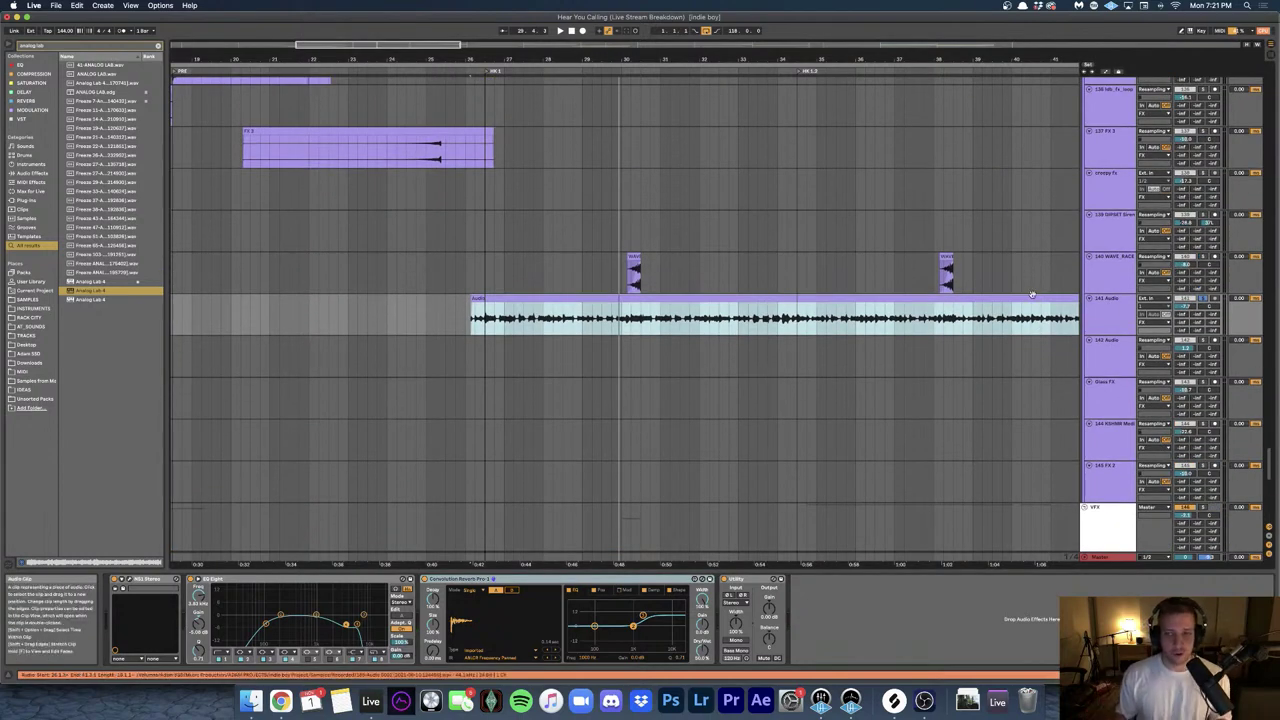
scroll(646, 329, "right", 3)
scroll(646, 329, "down", 3)
scroll(643, 328, "down", 1)
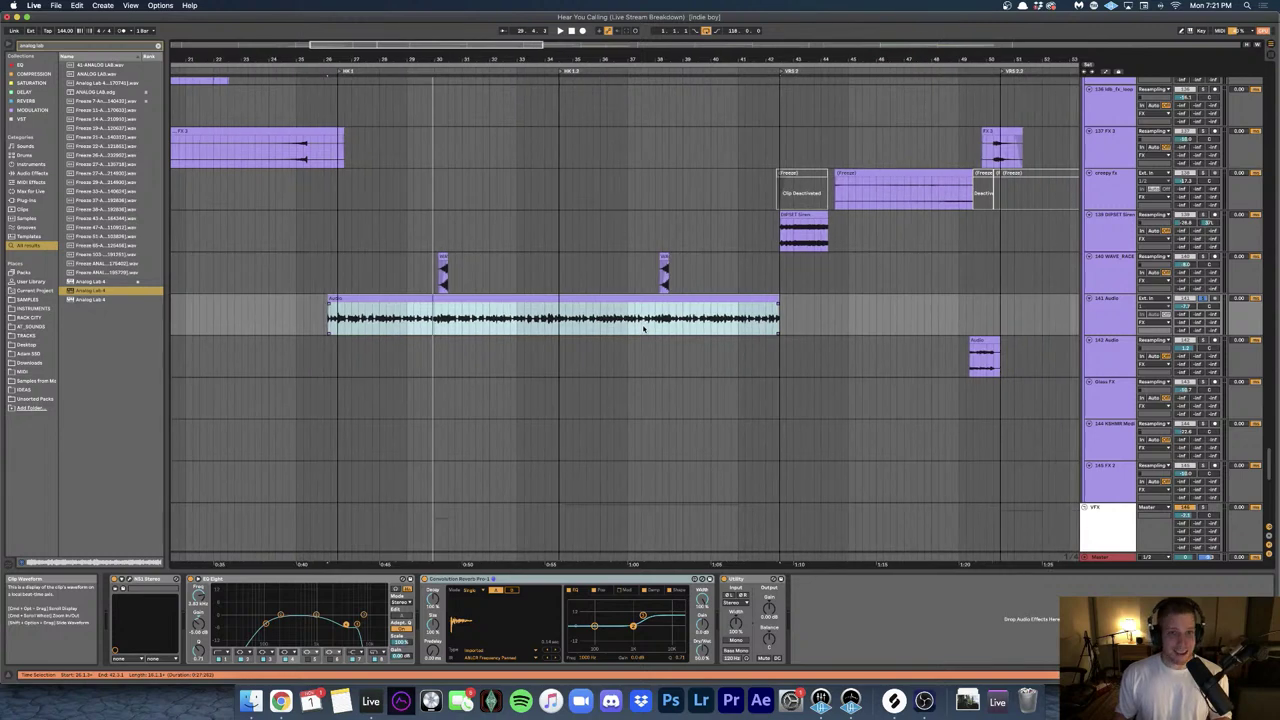
scroll(600, 320, "down", 6)
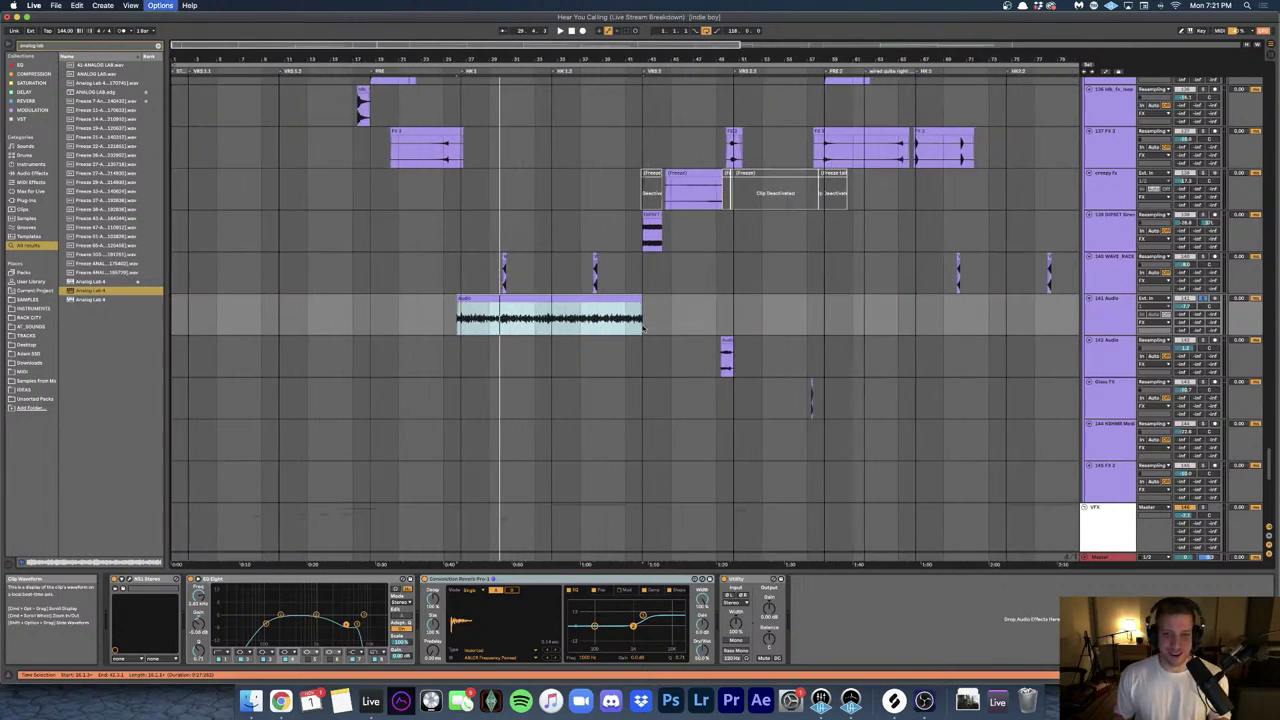
left_click(593, 318)
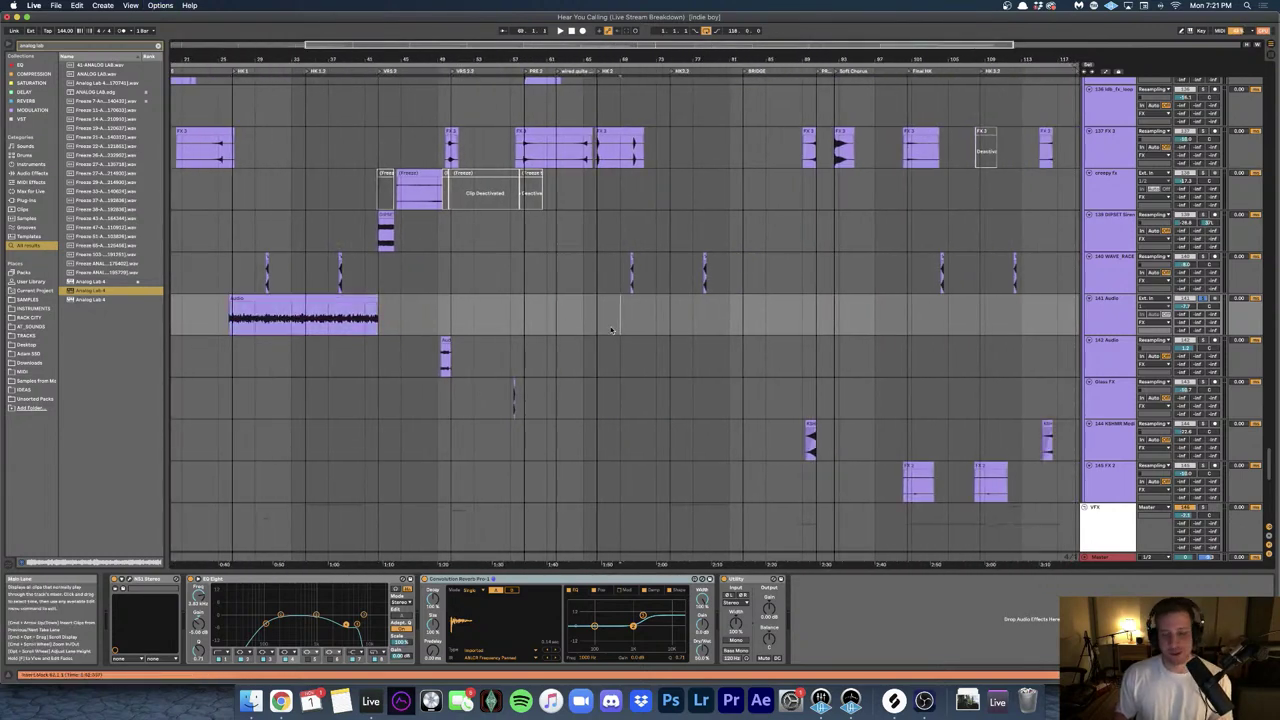
- Return to the DRUMS group and play it soloed from just before HK 1
scroll(611, 329, "left", 2)
scroll(311, 317, "up", 2)
scroll(310, 316, "up", 8)
scroll(310, 316, "up", 20)
scroll(310, 316, "up", 8)
scroll(316, 313, "left", 3)
left_click(323, 314)
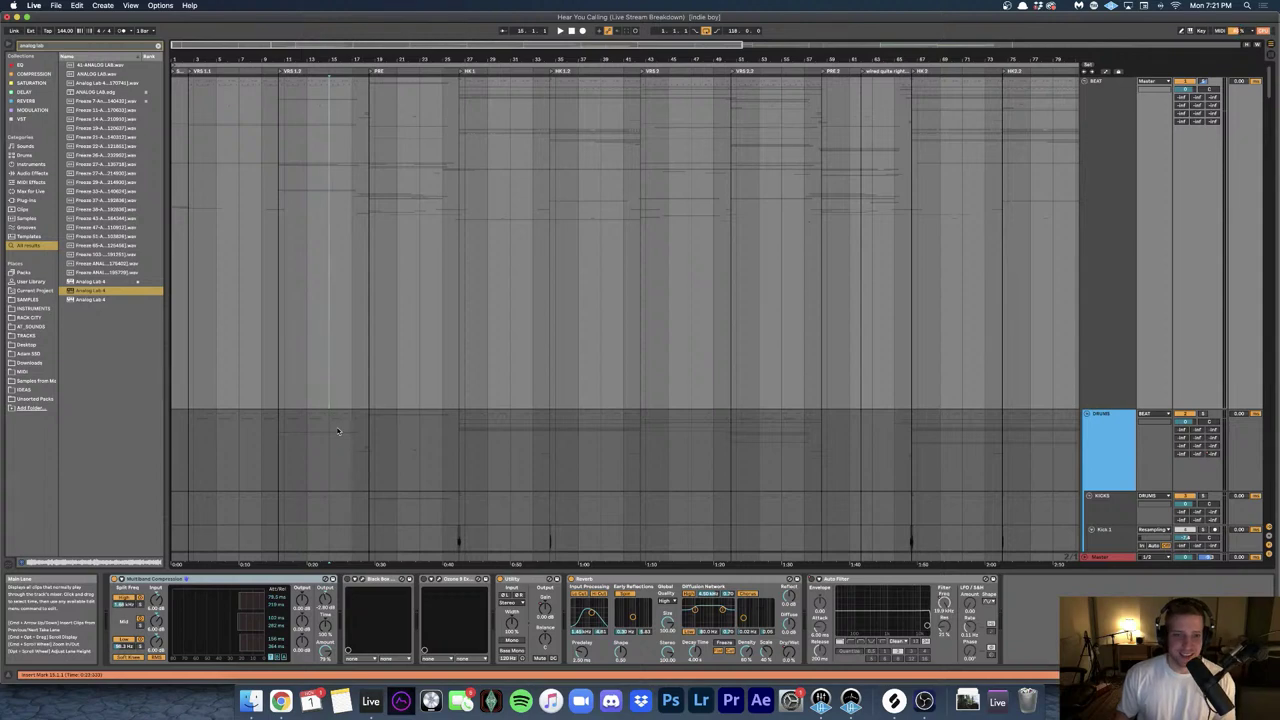
left_click(337, 431)
scroll(351, 431, "up", 5)
scroll(518, 435, "down", 3)
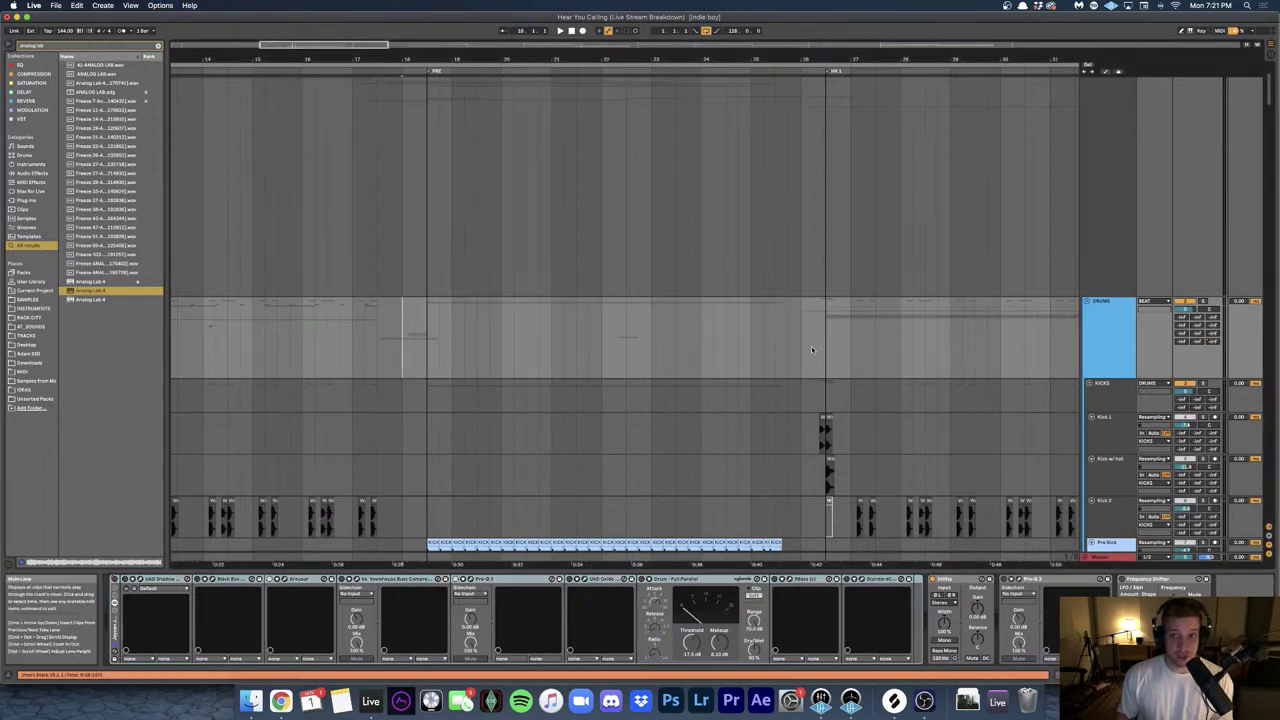
key("space")
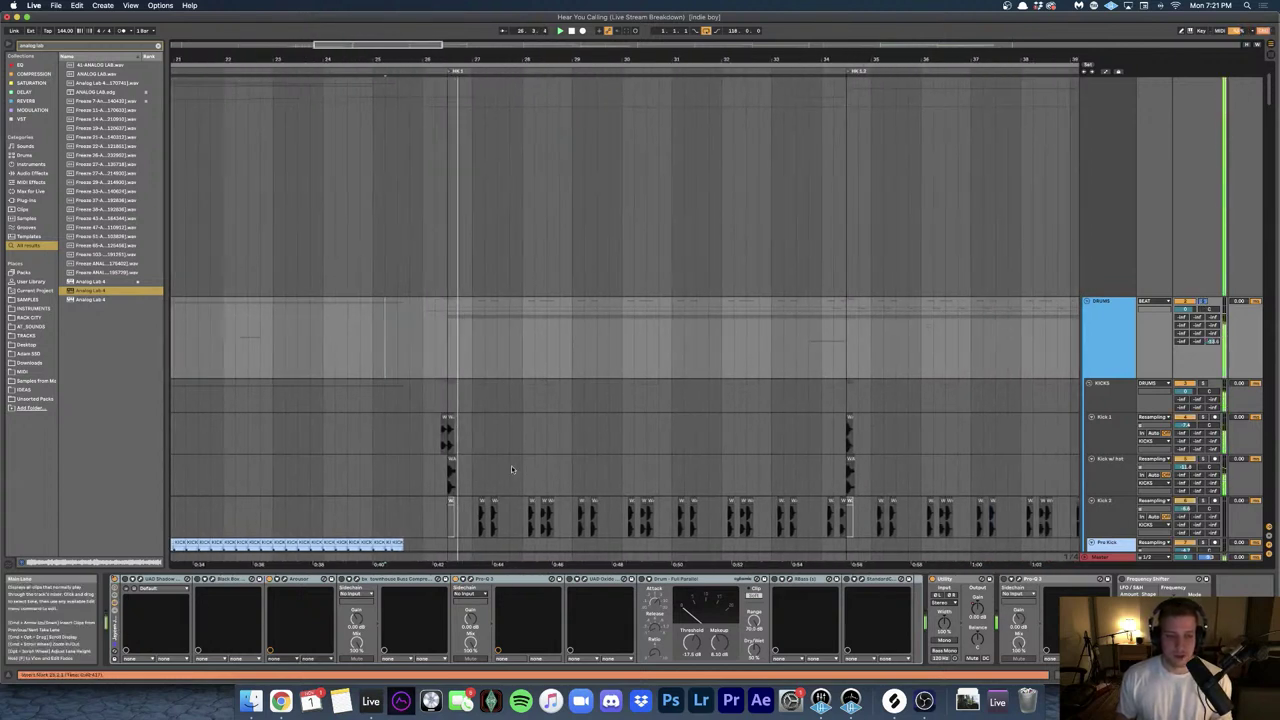
- Show the DRUMS group's Device On automation for its effect rack and examine it around HK 1 and across the arrangement
right_click(115, 580)
left_click(150, 585)
scroll(488, 370, "down", 5)
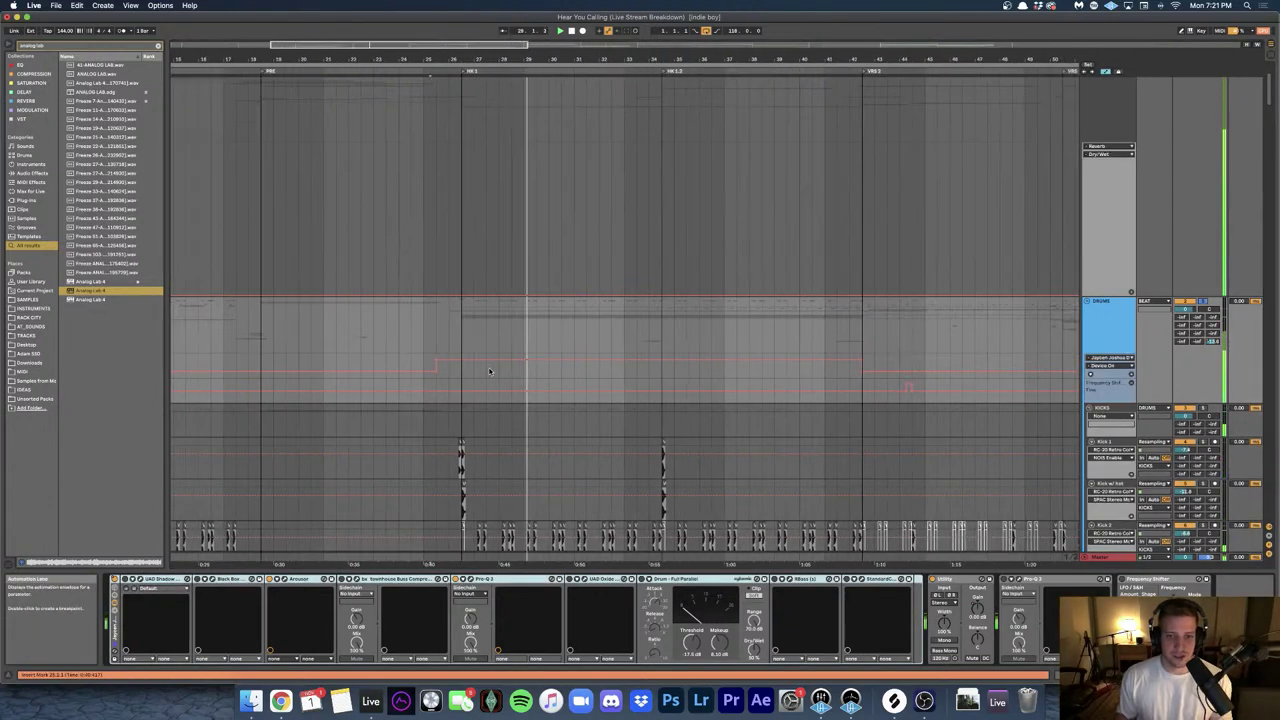
scroll(491, 370, "down", 6)
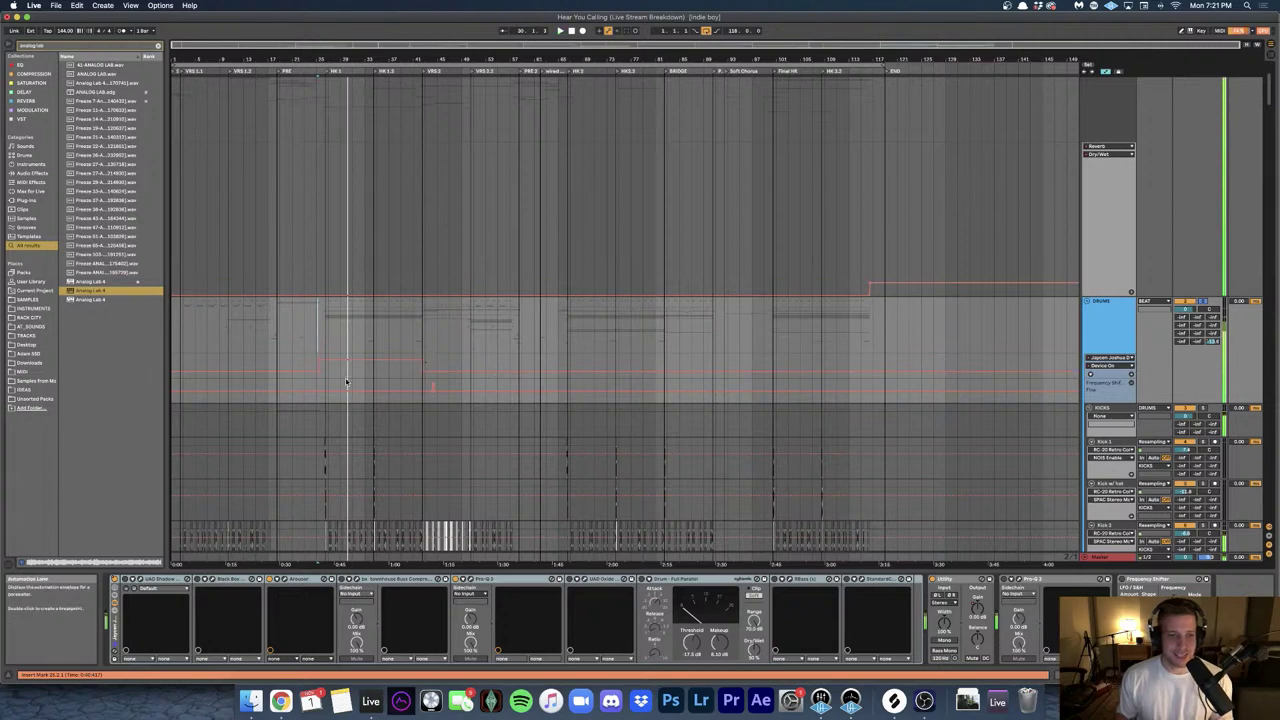
scroll(322, 375, "up", 10)
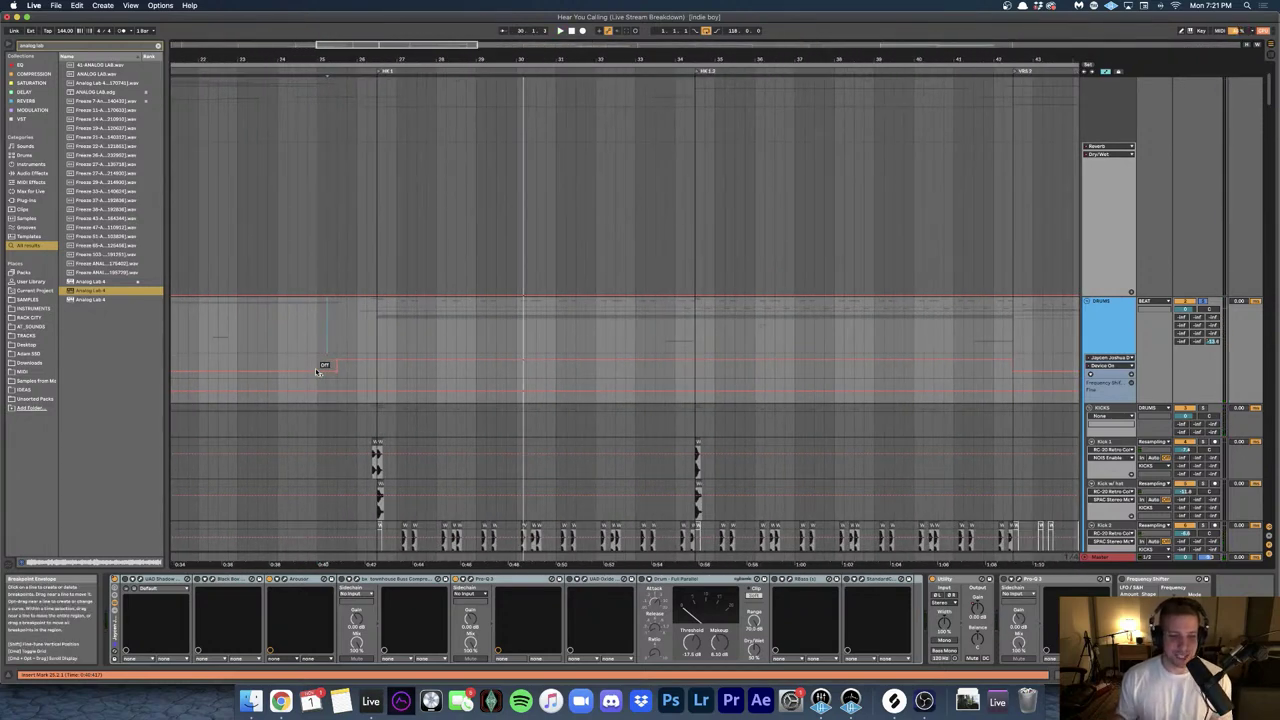
- Review the Arousor and FabFilter Pro-Q 3 settings on the DRUMS group, closing each plug-in window
left_click(284, 579)
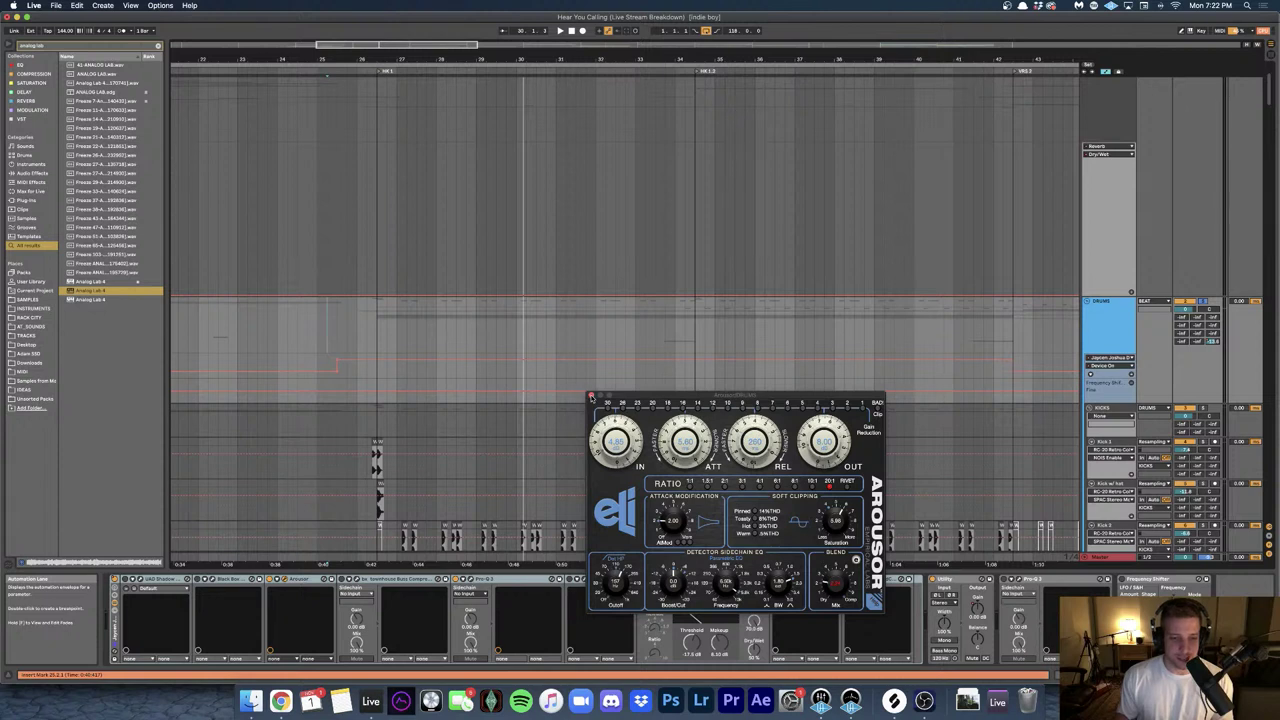
left_click(590, 396)
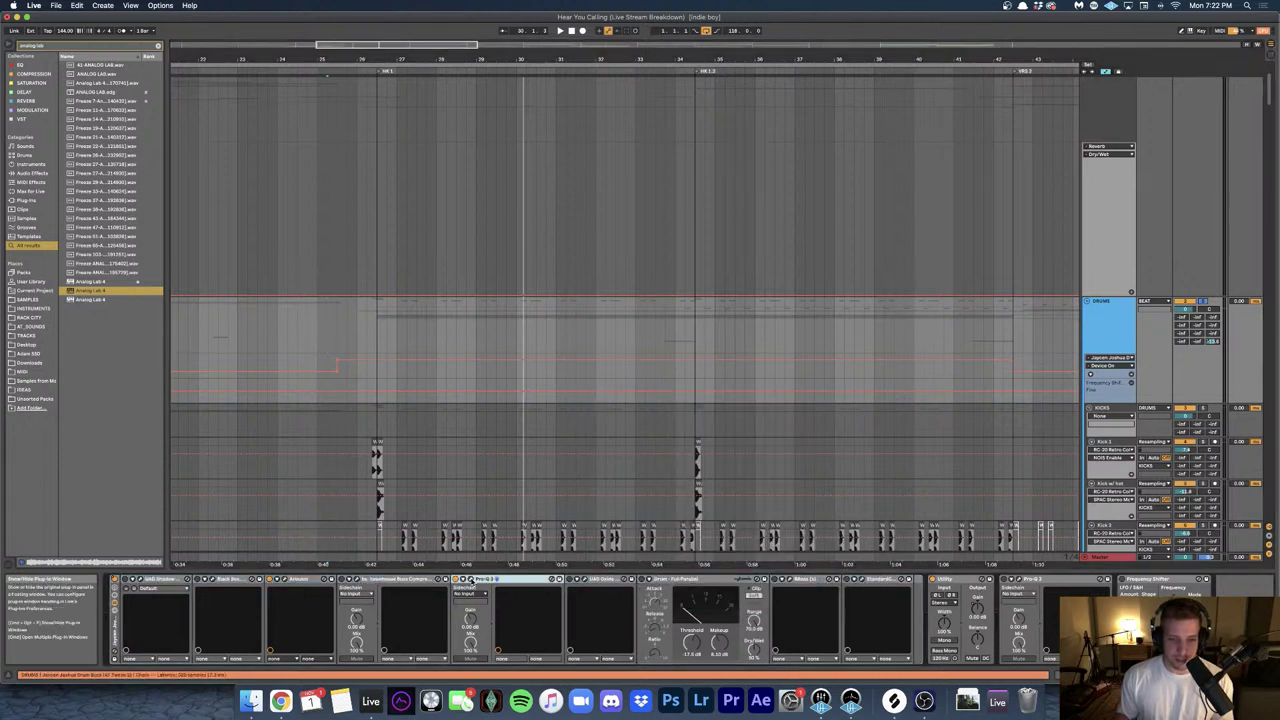
left_click(469, 579)
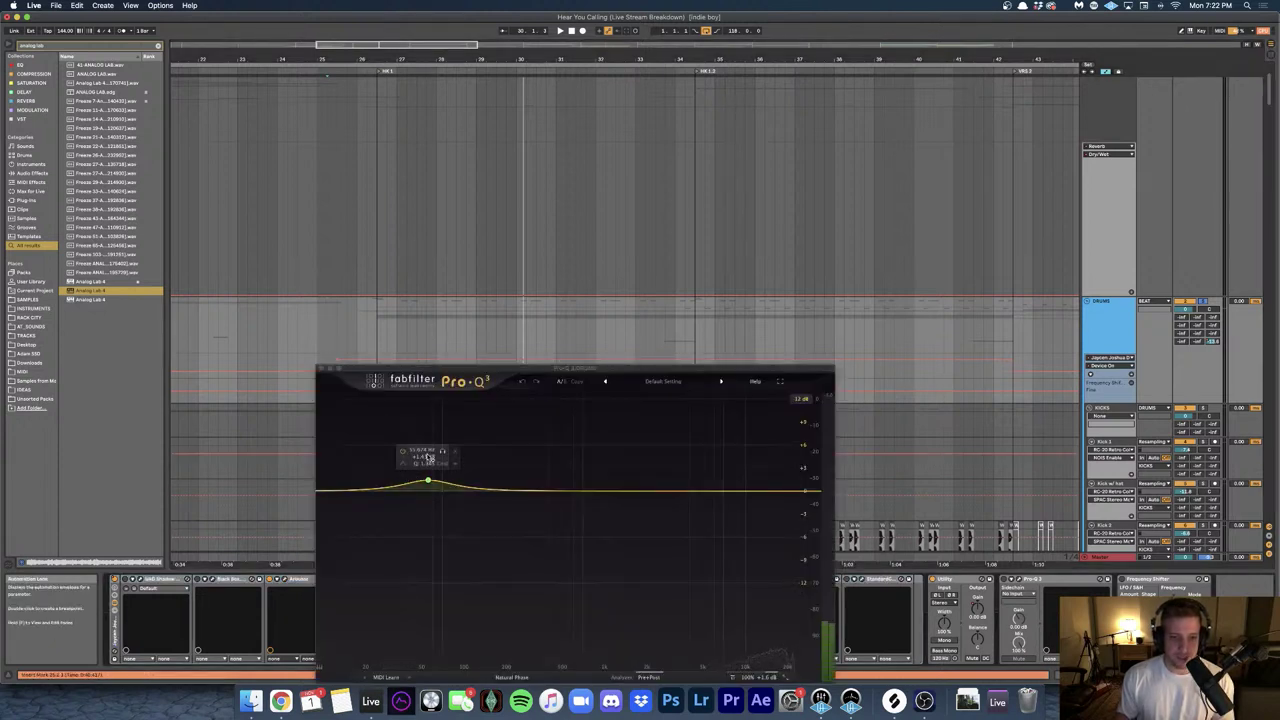
left_click(322, 369)
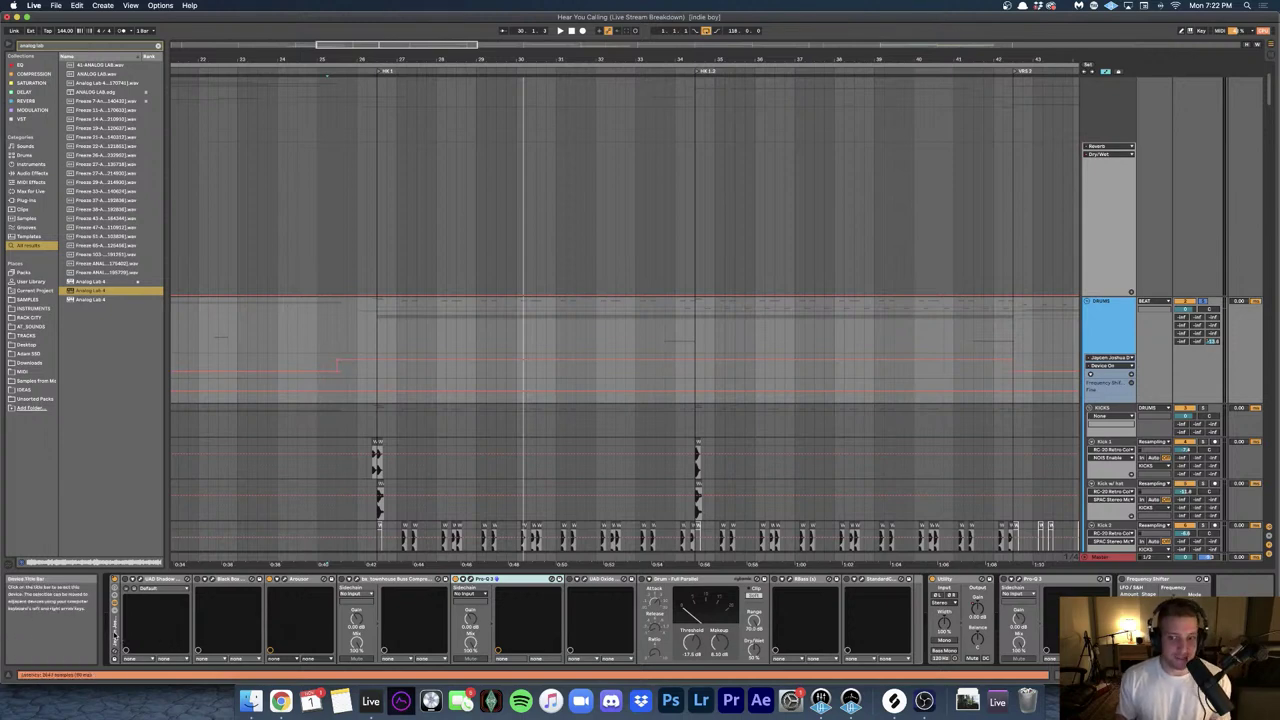
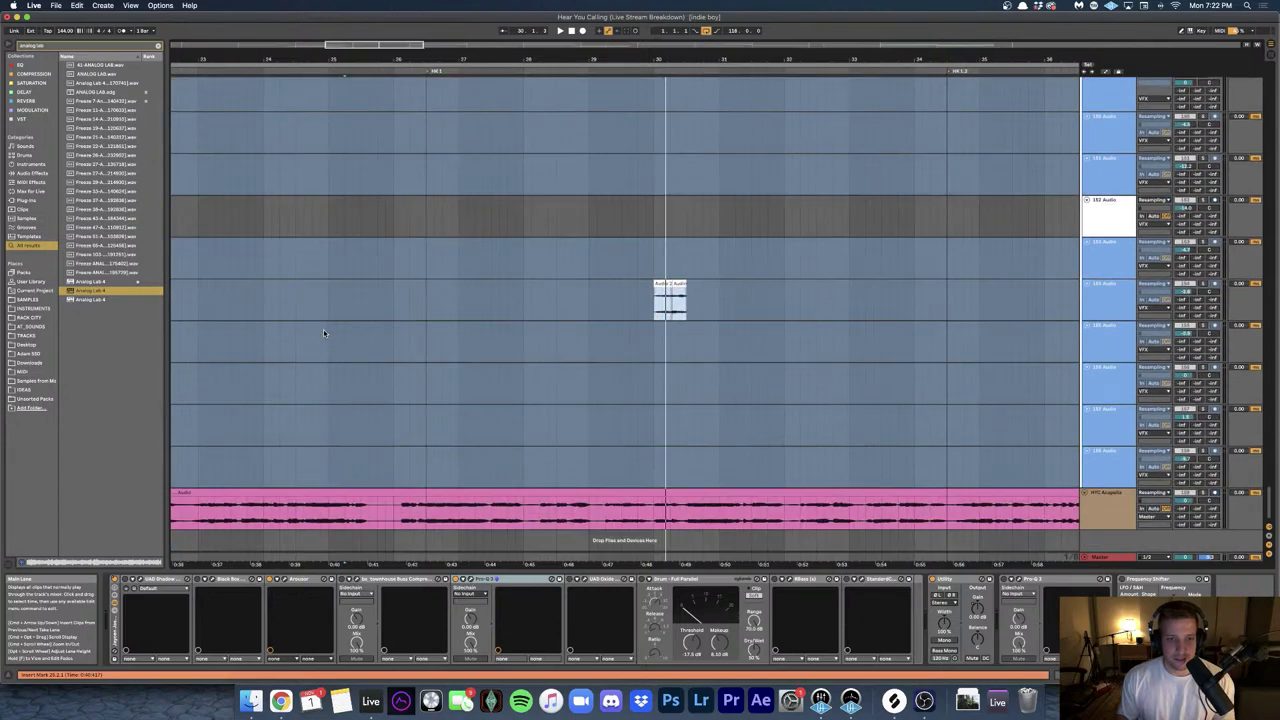
- Return to the DRUMS group near HK 1 and set the playback position at about bar 27
scroll(323, 333, "up", 15)
scroll(424, 335, "up", 20)
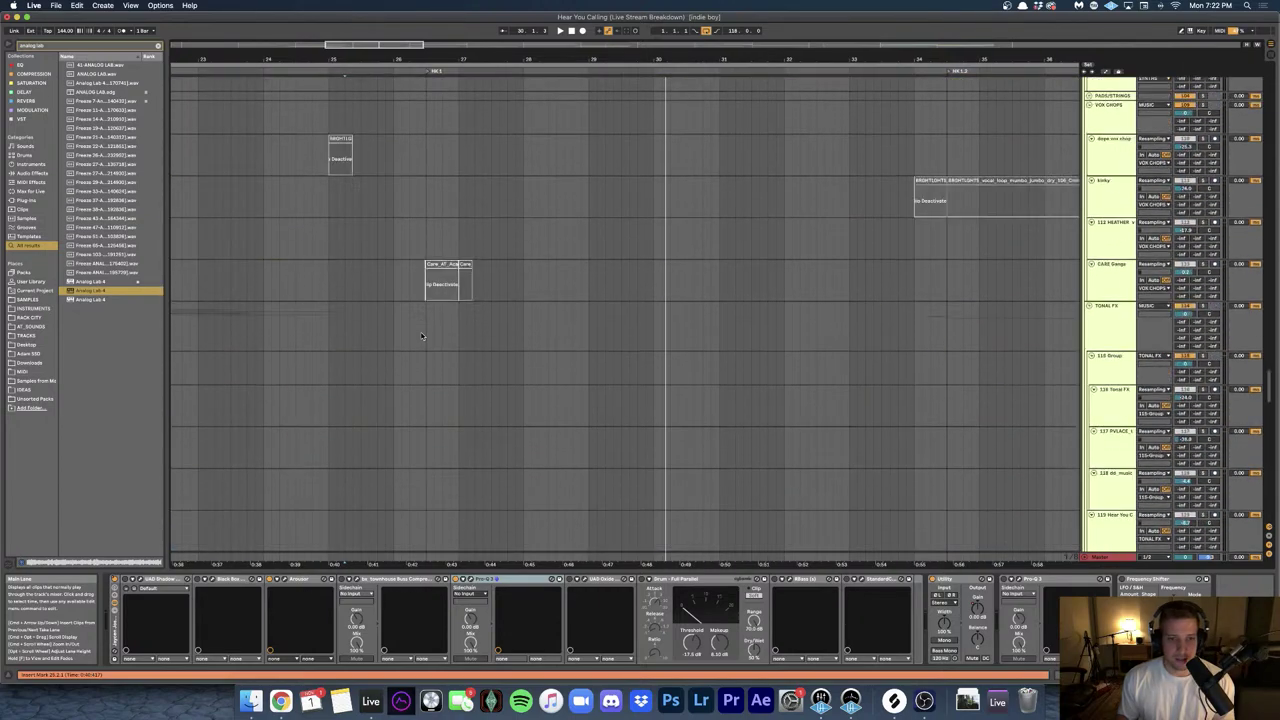
scroll(424, 335, "right", 2)
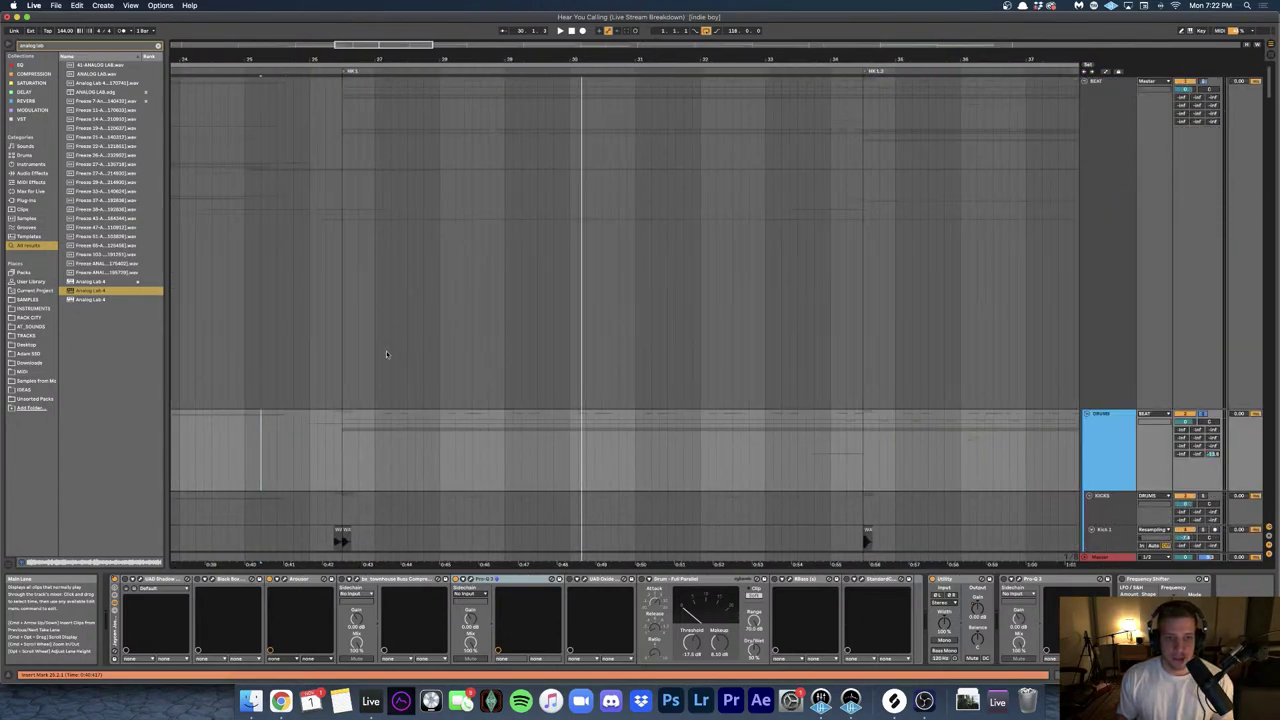
left_click(384, 352)
left_click(1204, 414)
- Find the Snare Fill track among the snares and play it soloed from bar 36, just before HK 1
scroll(338, 264, "down", 5)
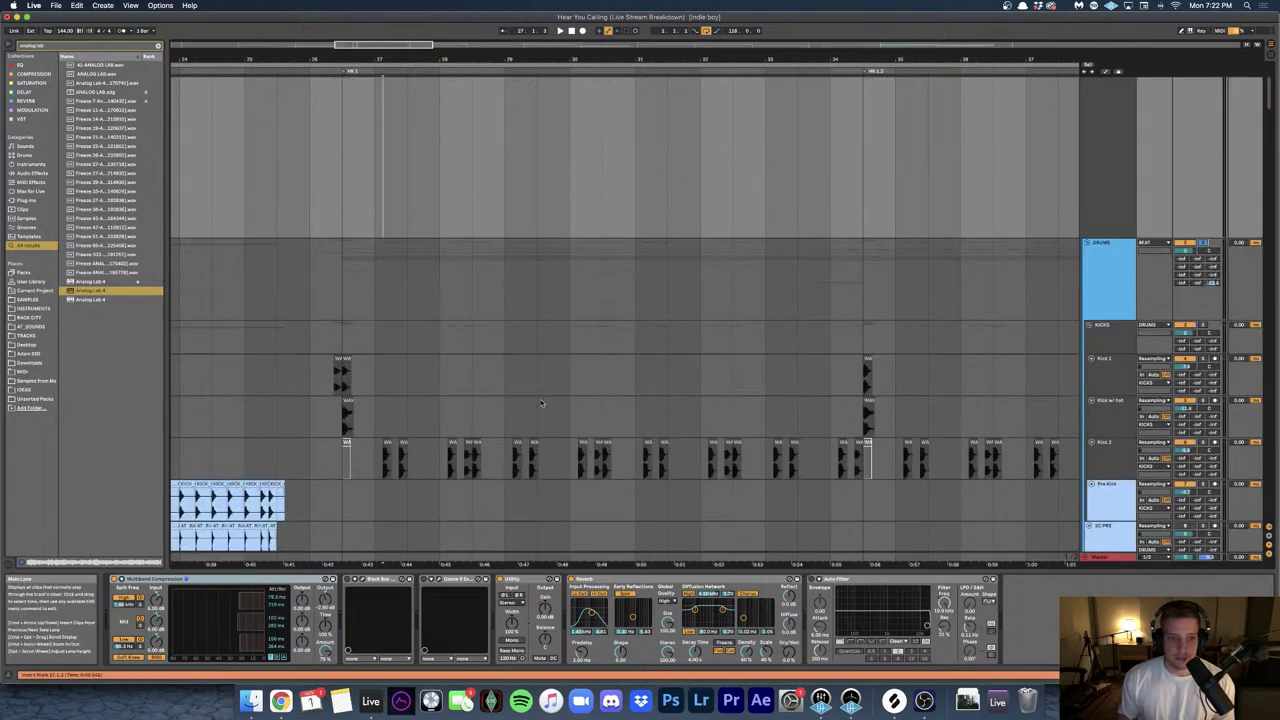
scroll(320, 270, "up", 6)
scroll(320, 268, "down", 10)
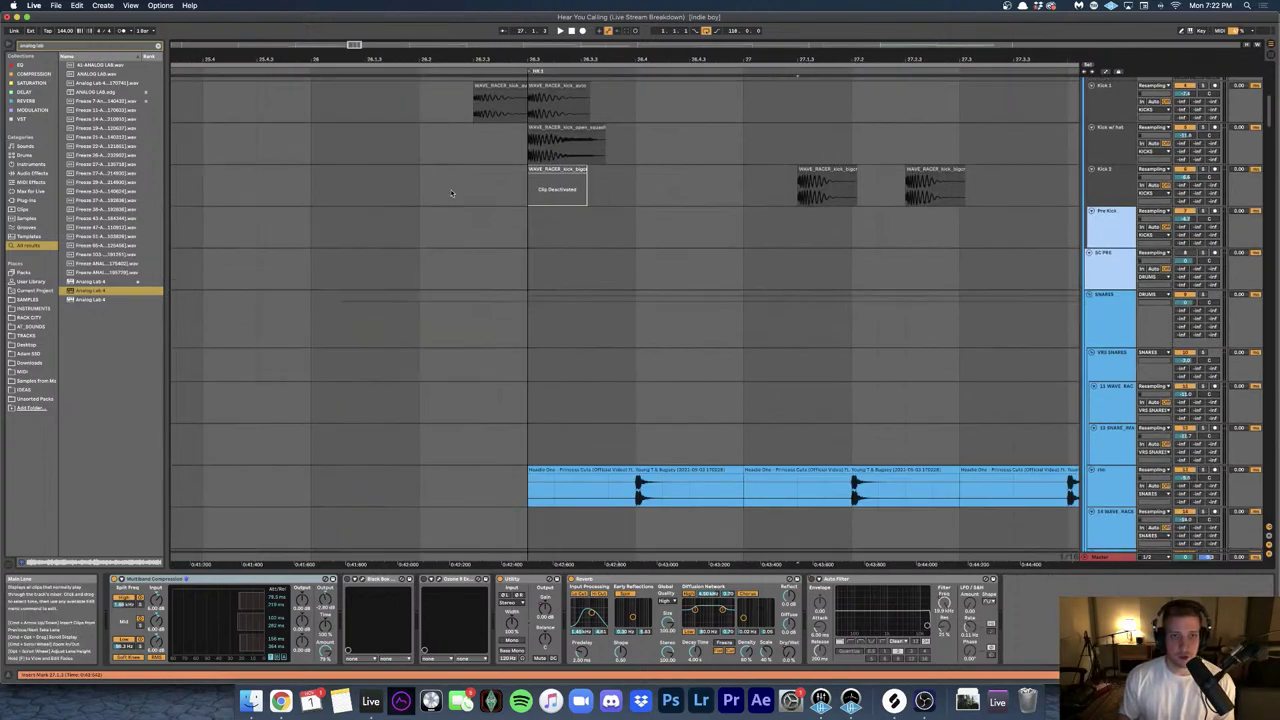
left_click(333, 302)
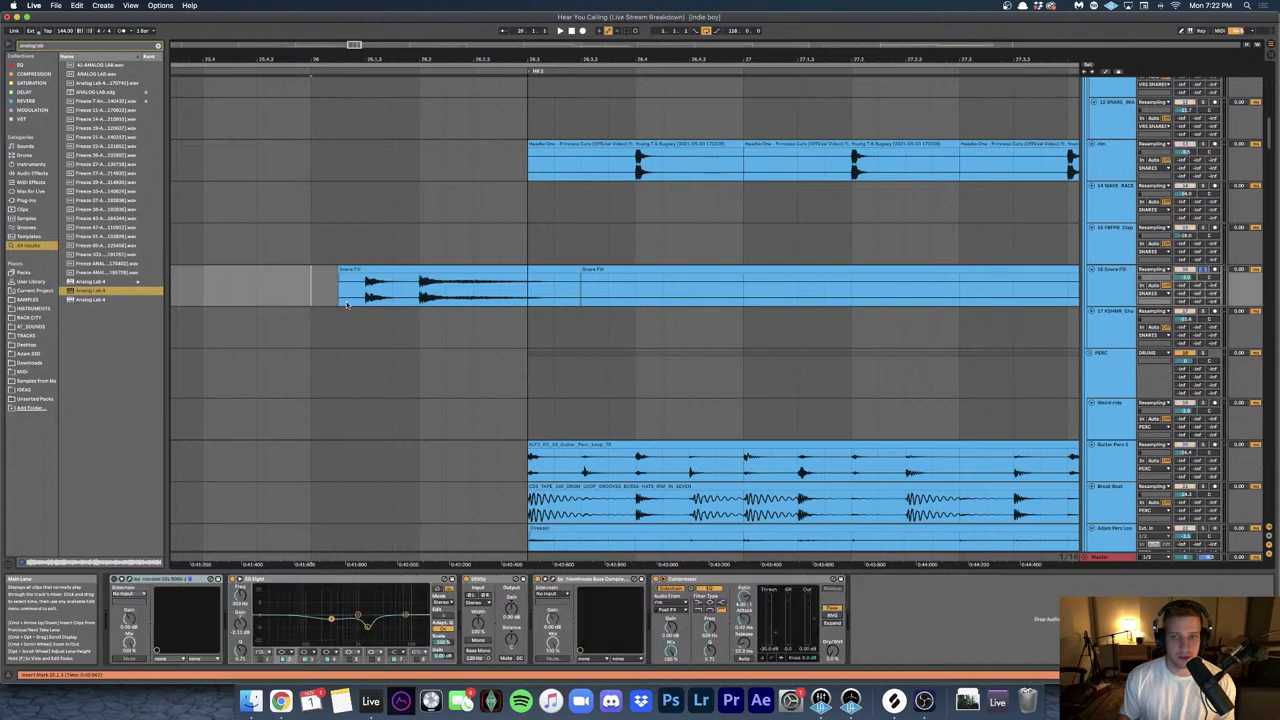
key("space")
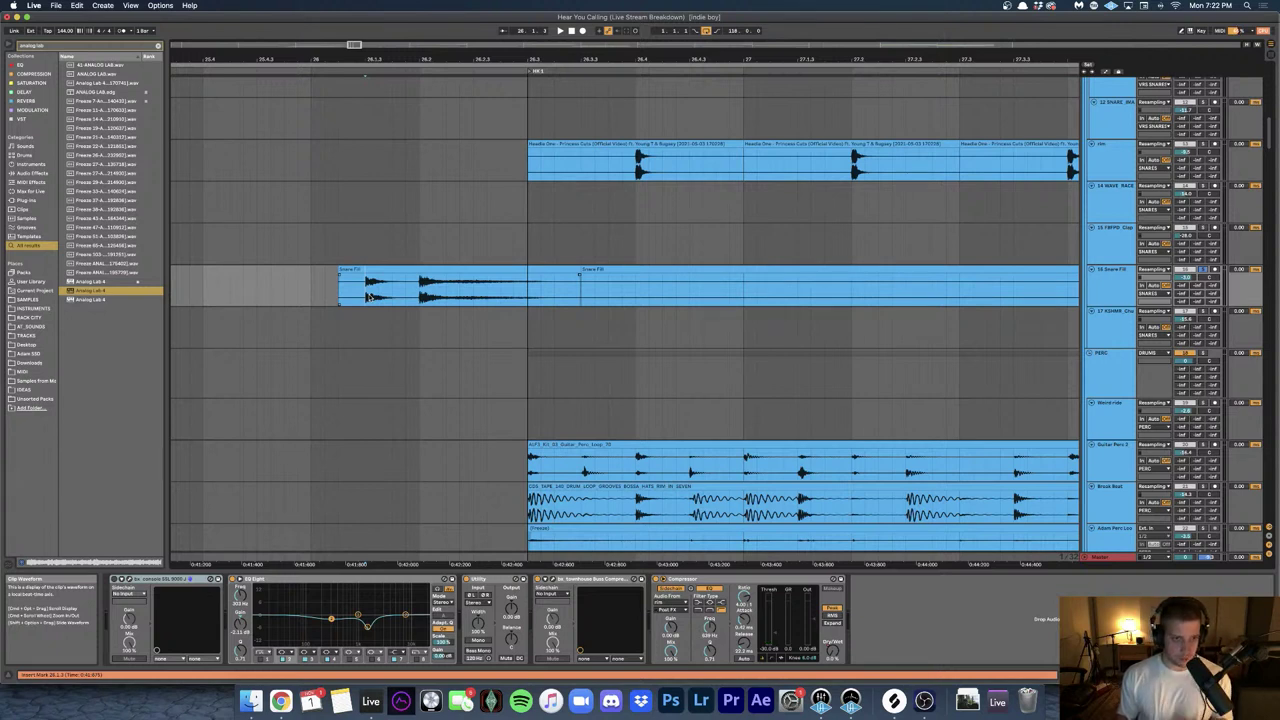
left_click(308, 292)
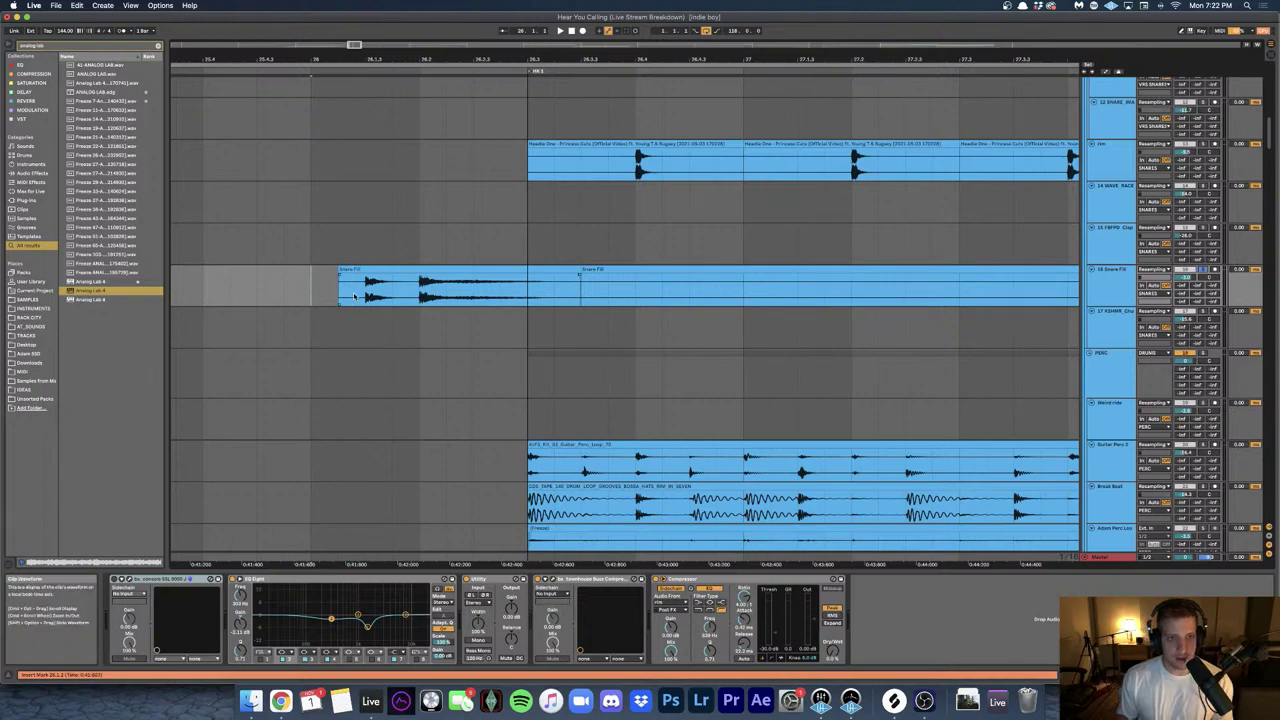
- Scan the percussion, fill and kick tracks around HK 1, and select the first Snare Fill clip
scroll(444, 292, "down", 4)
scroll(443, 292, "down", 20)
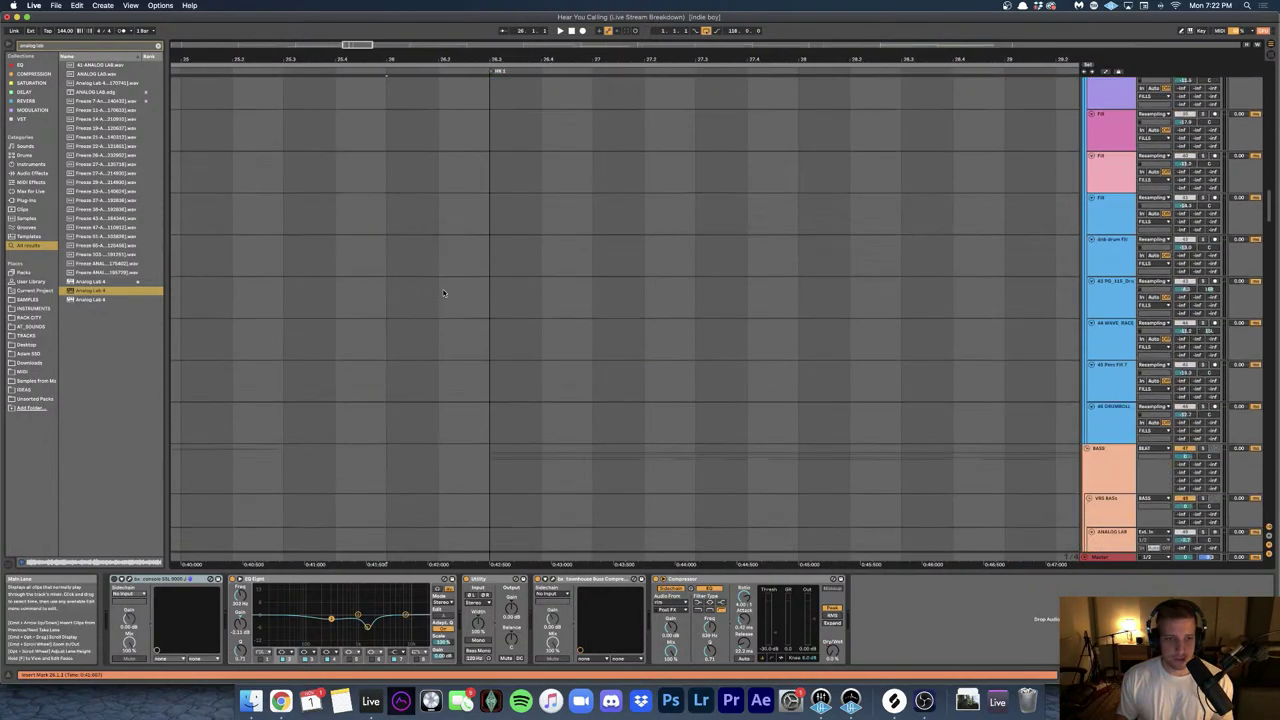
scroll(443, 292, "up", 20)
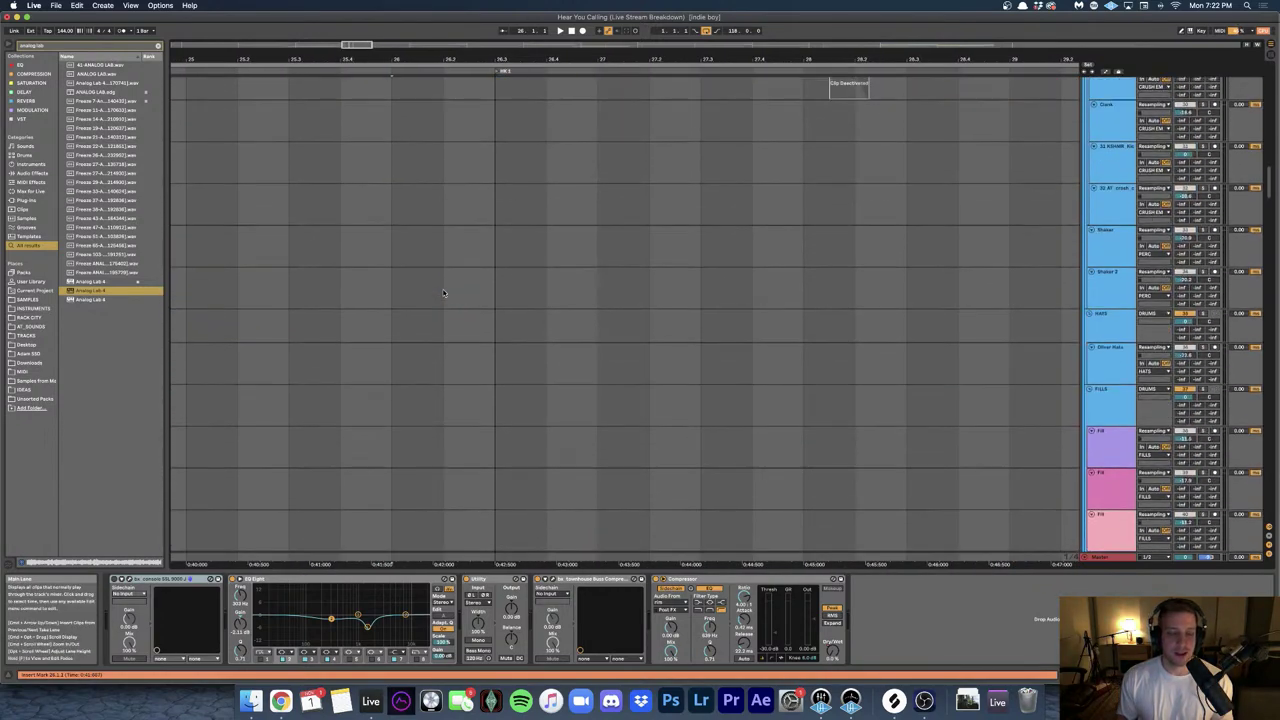
scroll(443, 292, "up", 8)
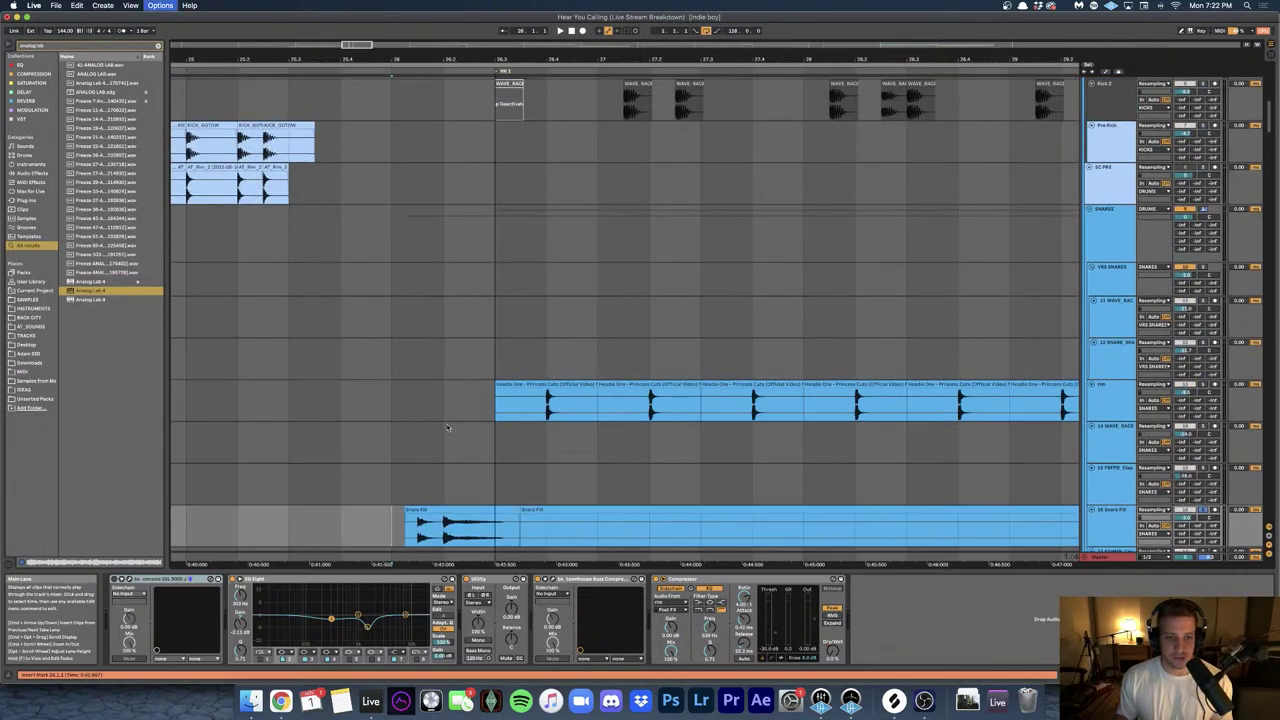
scroll(447, 428, "down", 5)
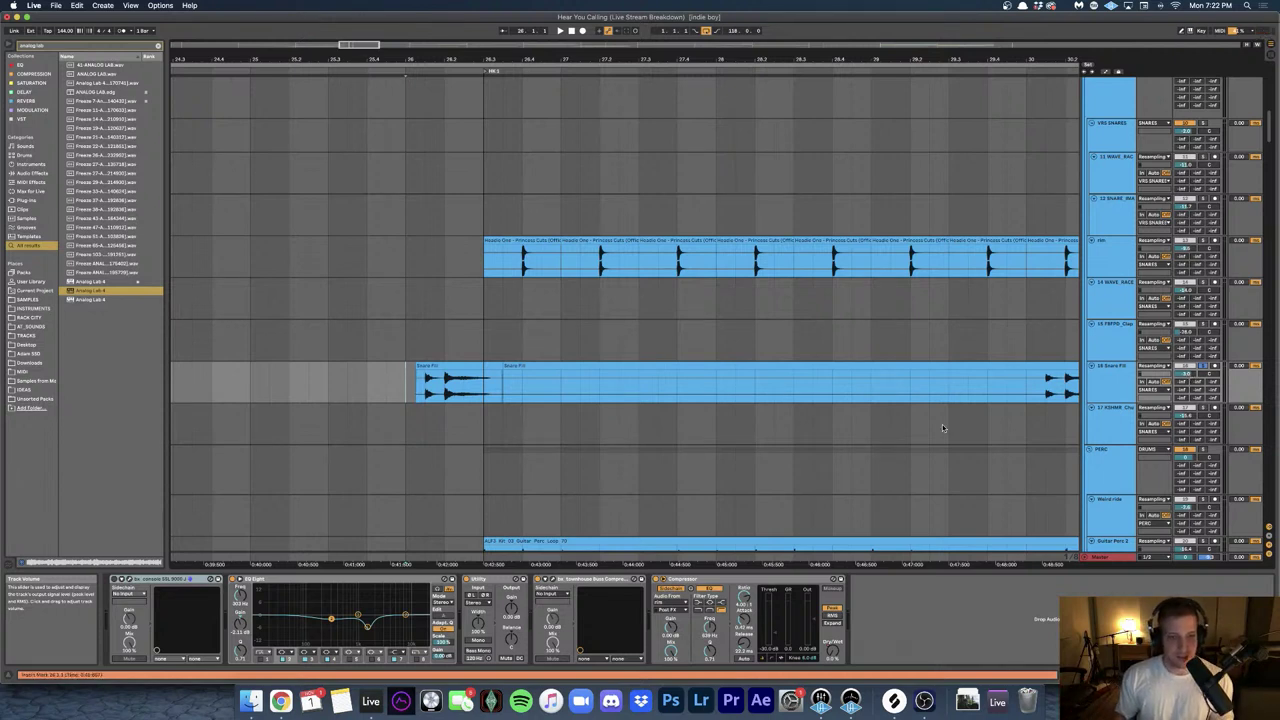
left_click(466, 365)
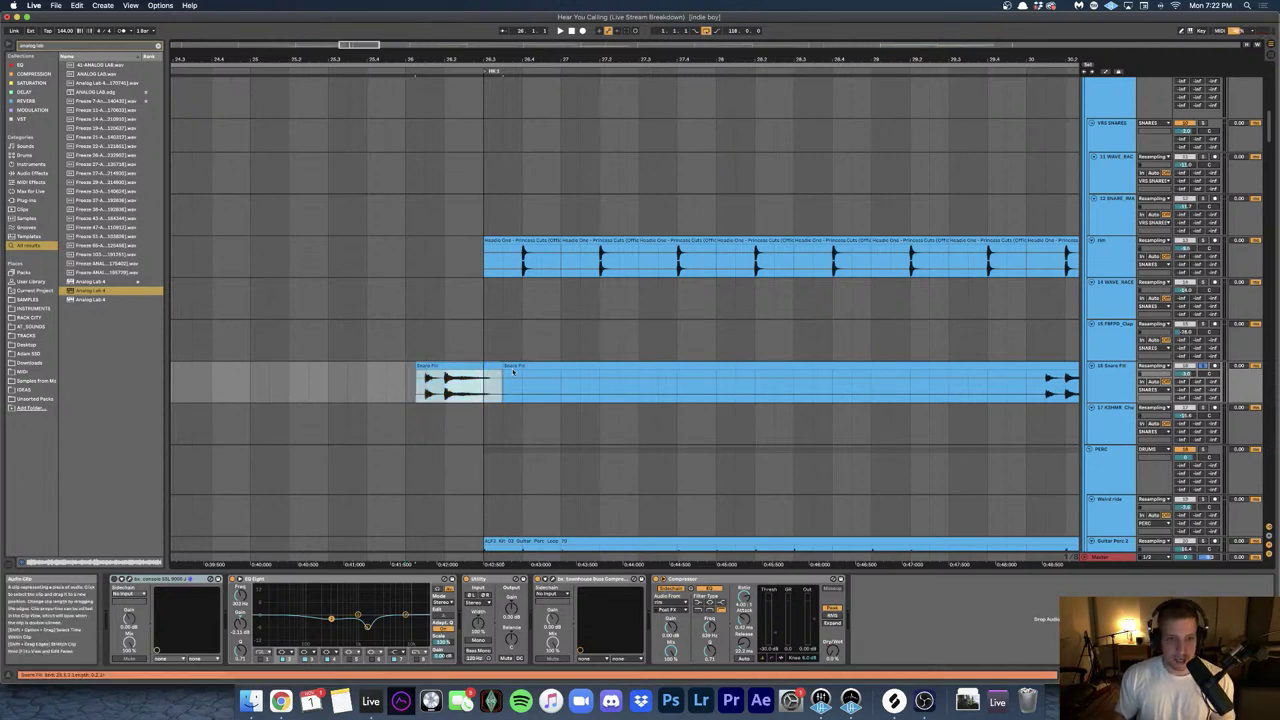
- Play the whole DRUMS group soloed from the first Snare Fill clip into HK 1
scroll(581, 341, "up", 10)
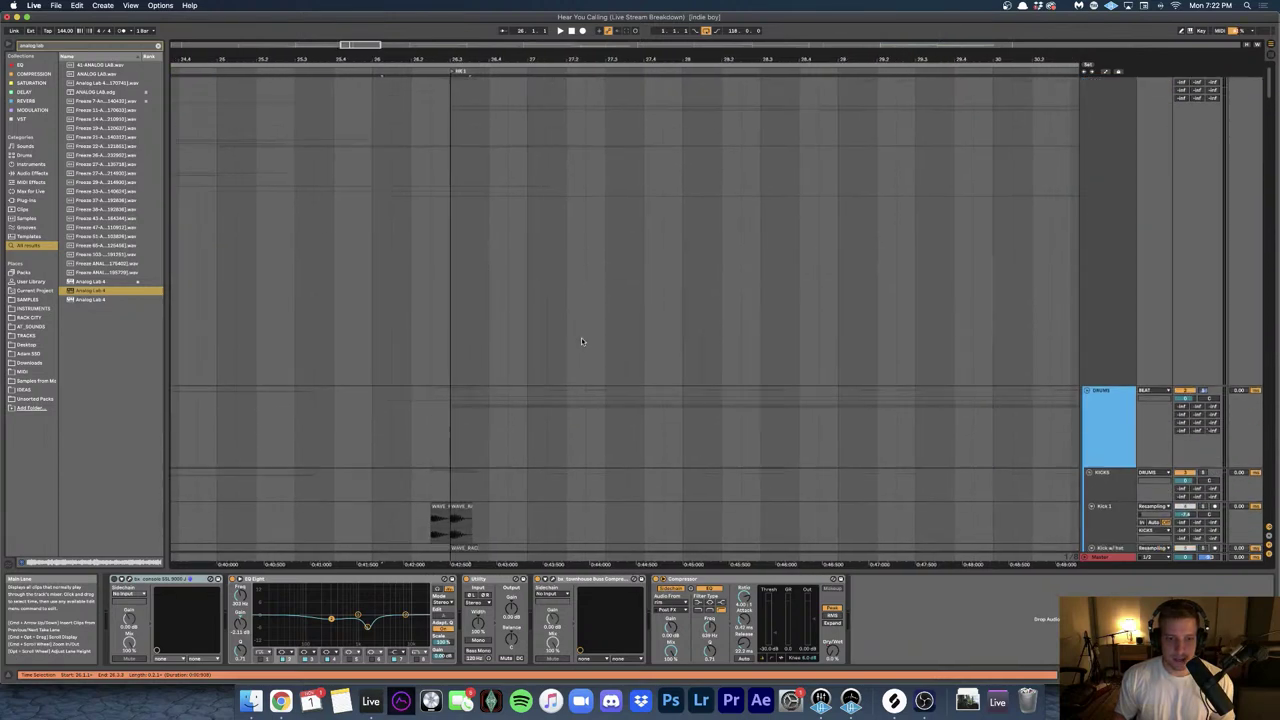
scroll(581, 341, "down", 5)
scroll(581, 341, "up", 1)
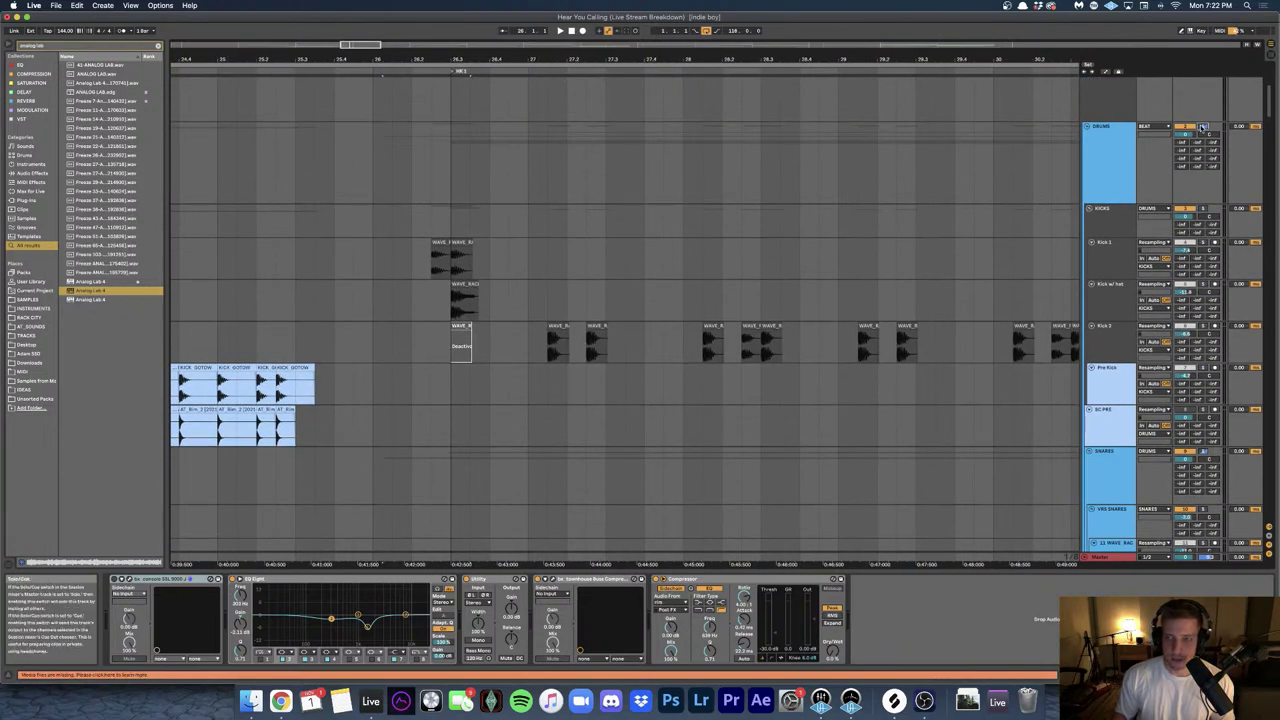
left_click(1202, 127)
key("space")
scroll(575, 252, "right", 3)
scroll(575, 252, "down", 2)
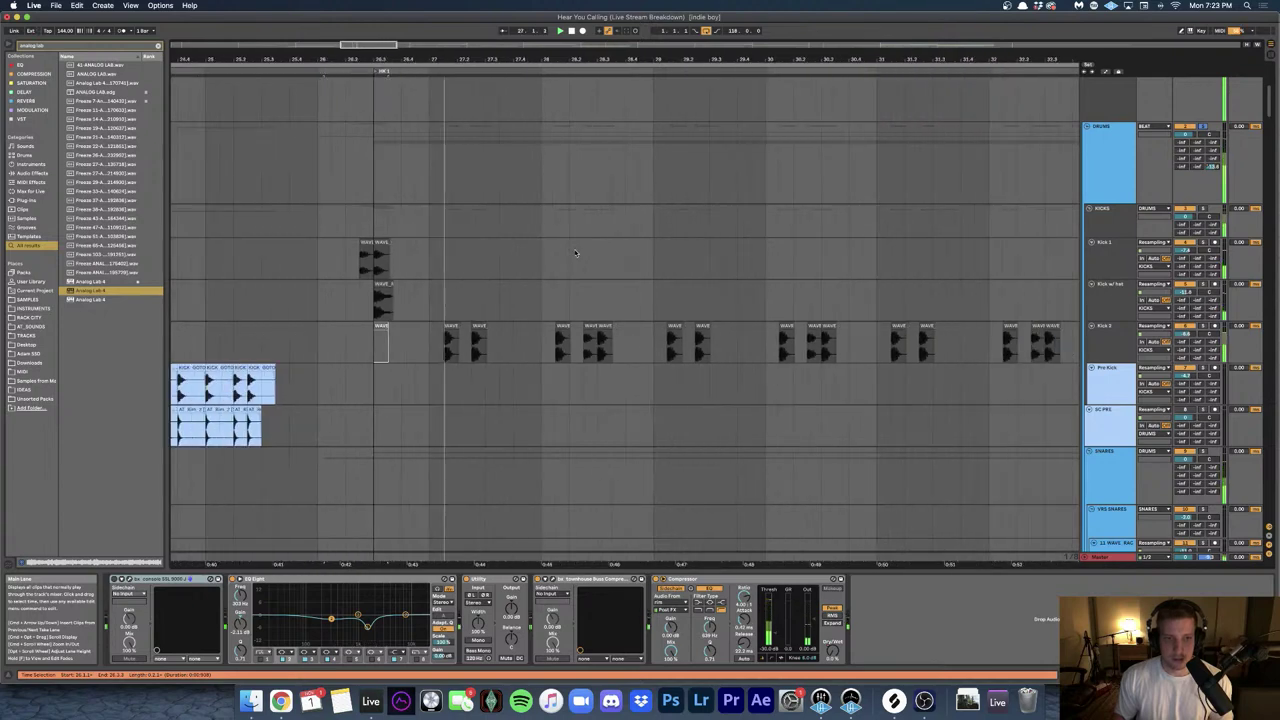
- Inspect the Kick 1 clips around HK 1 and play that track soloed
scroll(575, 252, "down", 6)
scroll(575, 252, "up", 4)
scroll(405, 203, "up", 8)
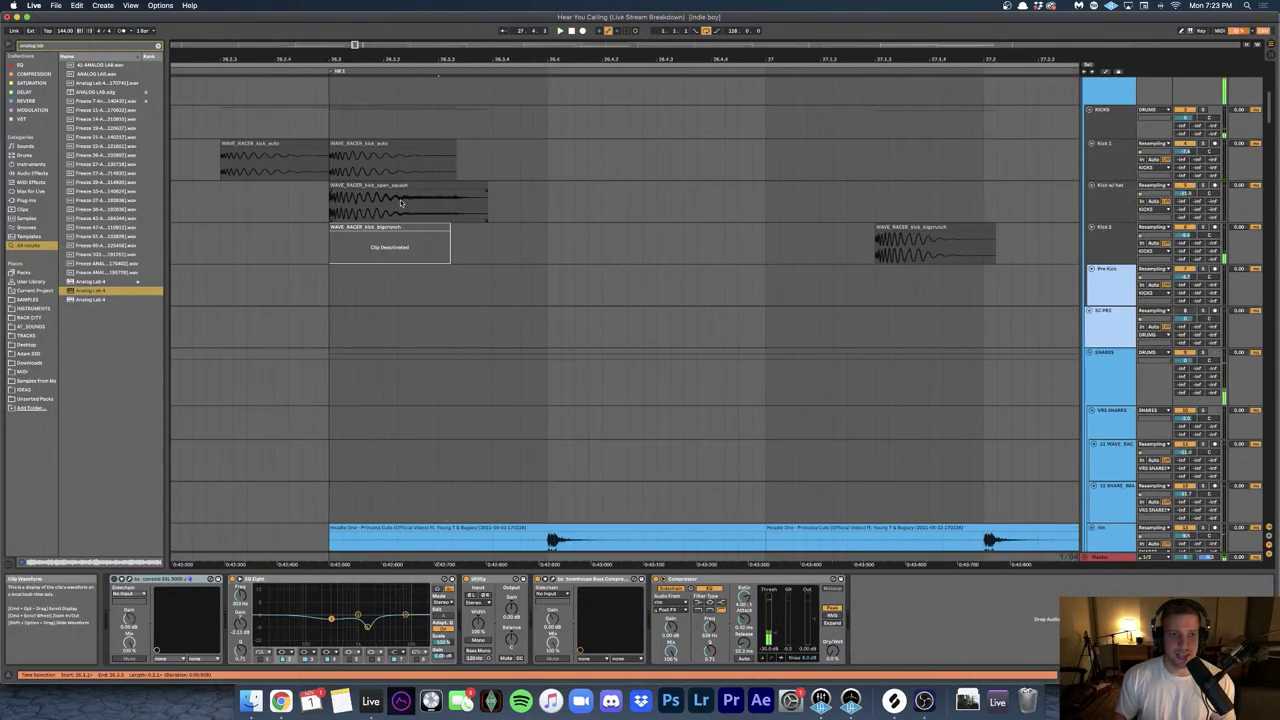
left_click(360, 157)
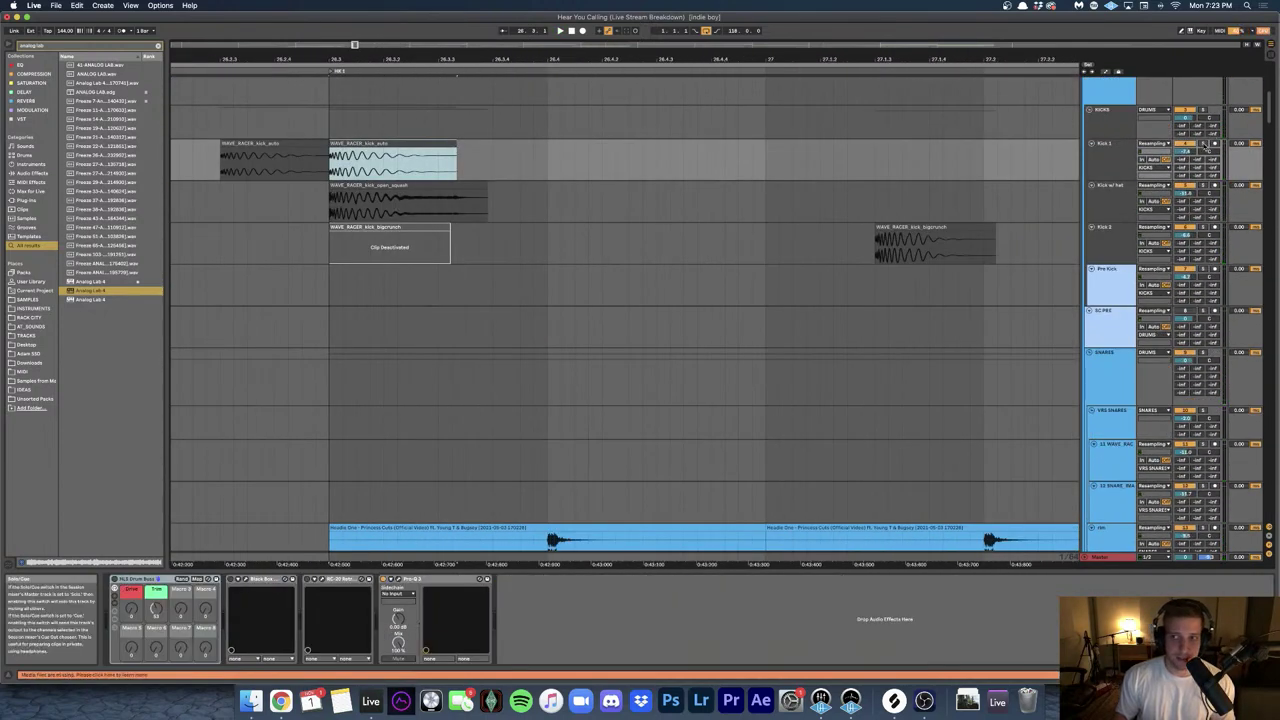
scroll(635, 172, "down", 2)
scroll(635, 172, "down", 3)
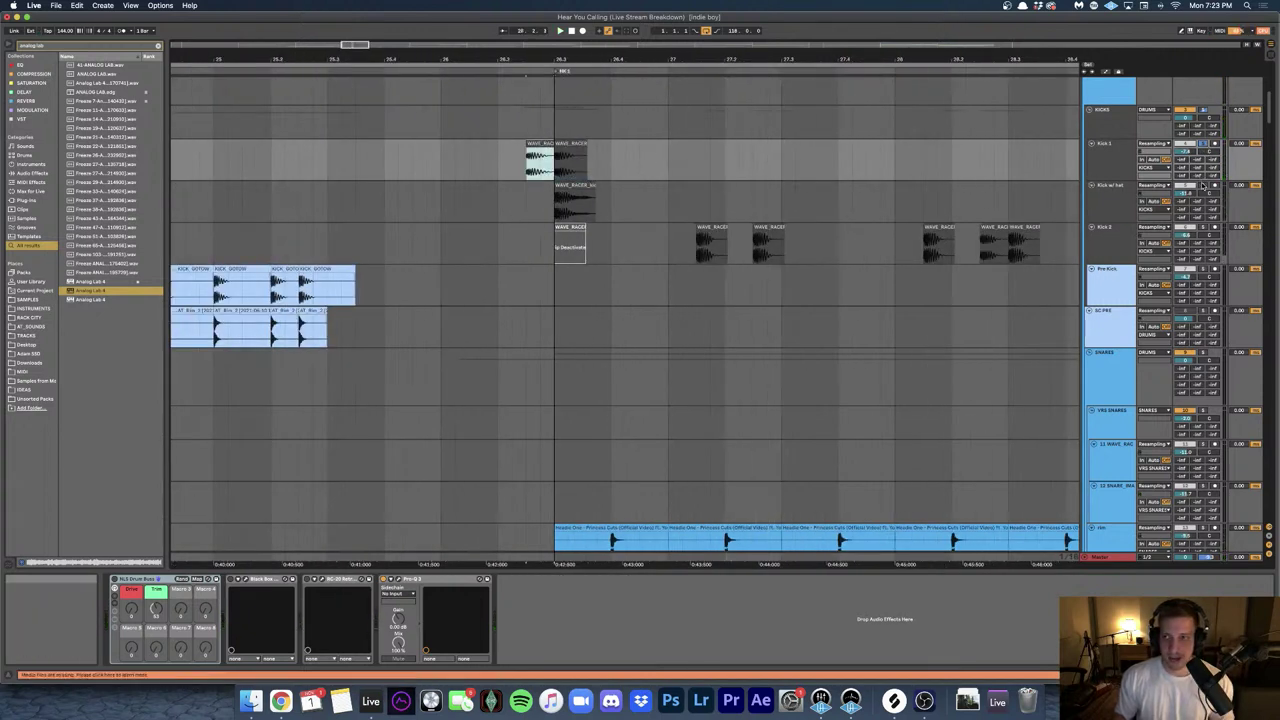
- Play the Kick w/ hat clip at HK 1 soloed, and compare its placement with the Kick 1 clip
left_click(575, 200)
scroll(575, 200, "up", 4)
left_click(557, 186)
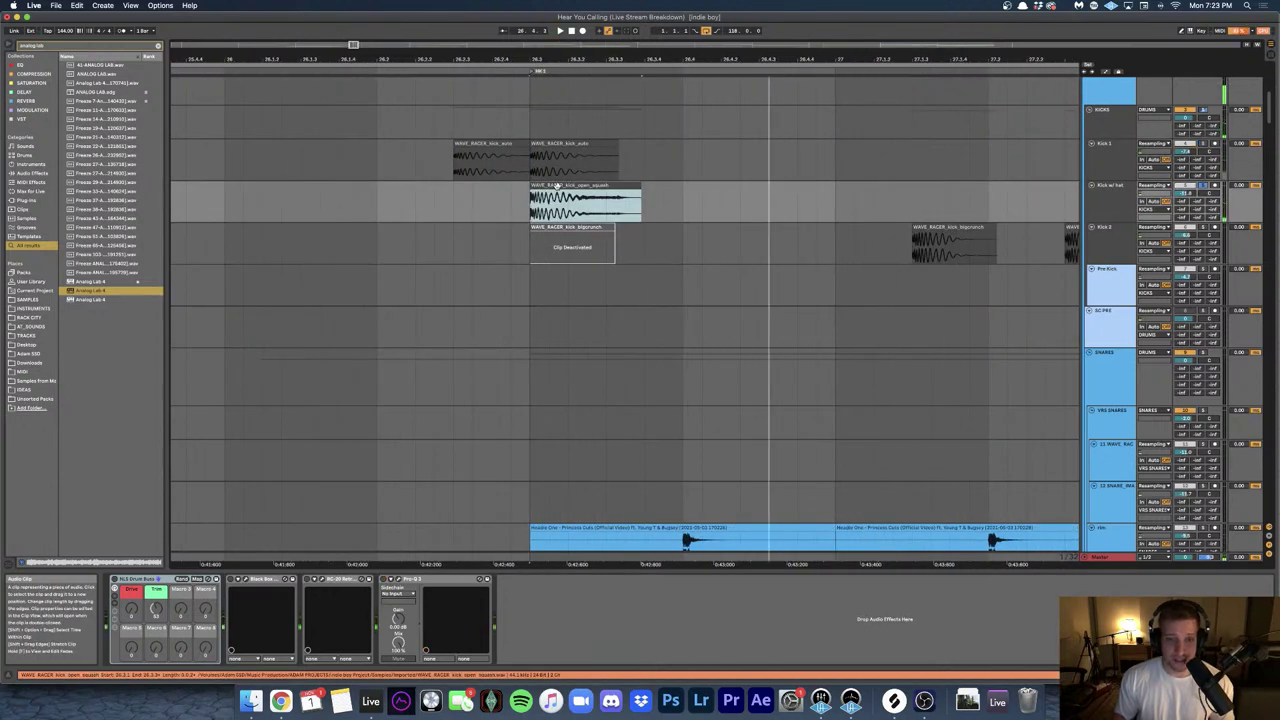
scroll(557, 186, "down", 2)
left_click_drag(557, 186, 393, 186)
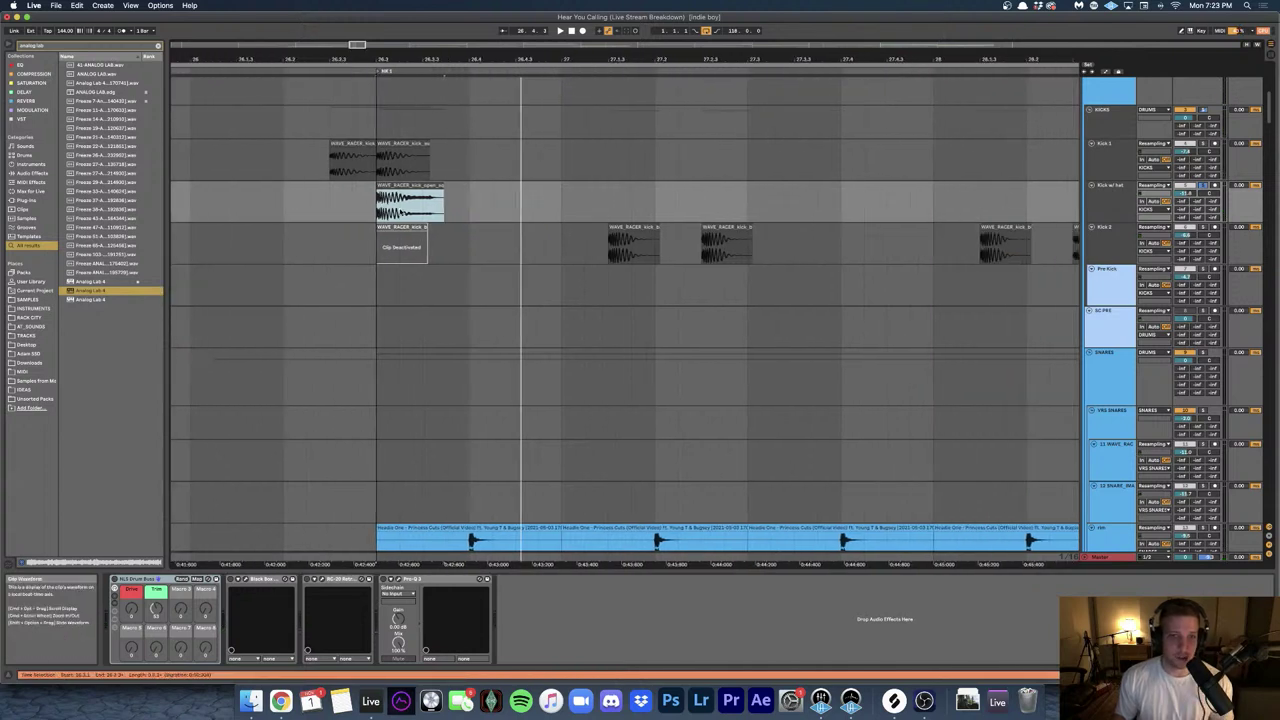
scroll(400, 185, "down", 3)
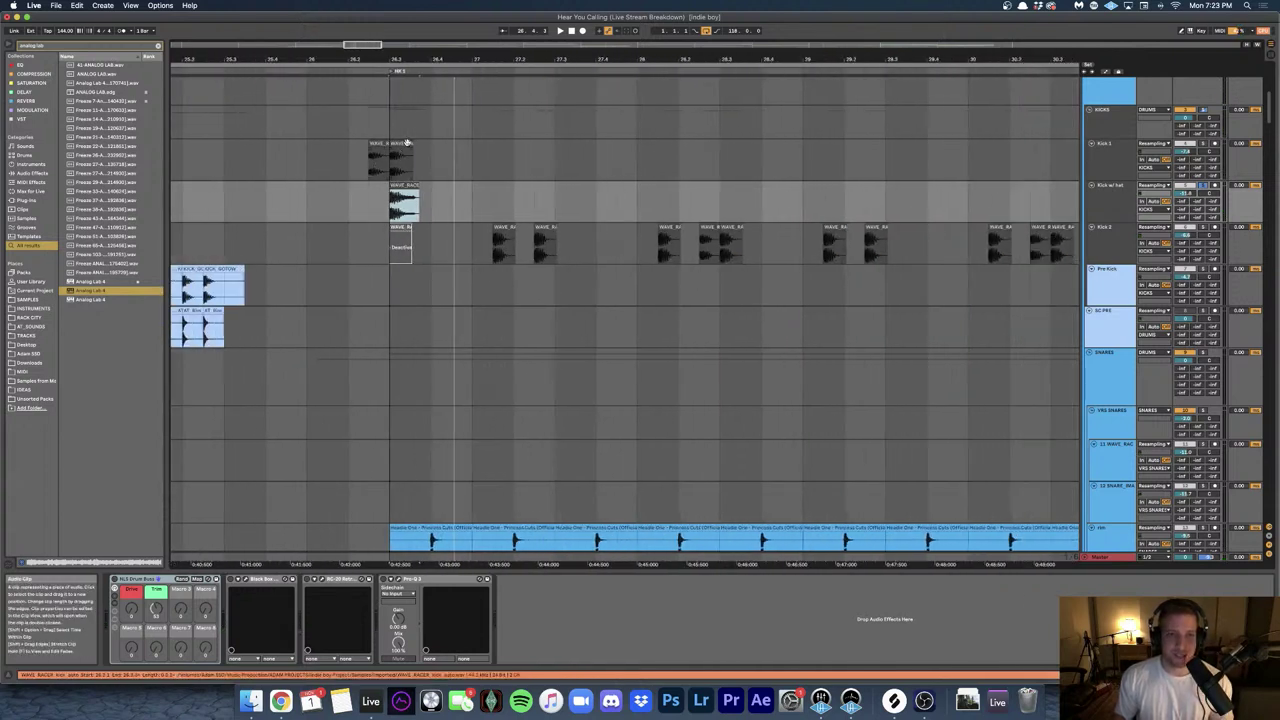
left_click(400, 158)
scroll(430, 236, "right", 2)
scroll(390, 205, "right", 4)
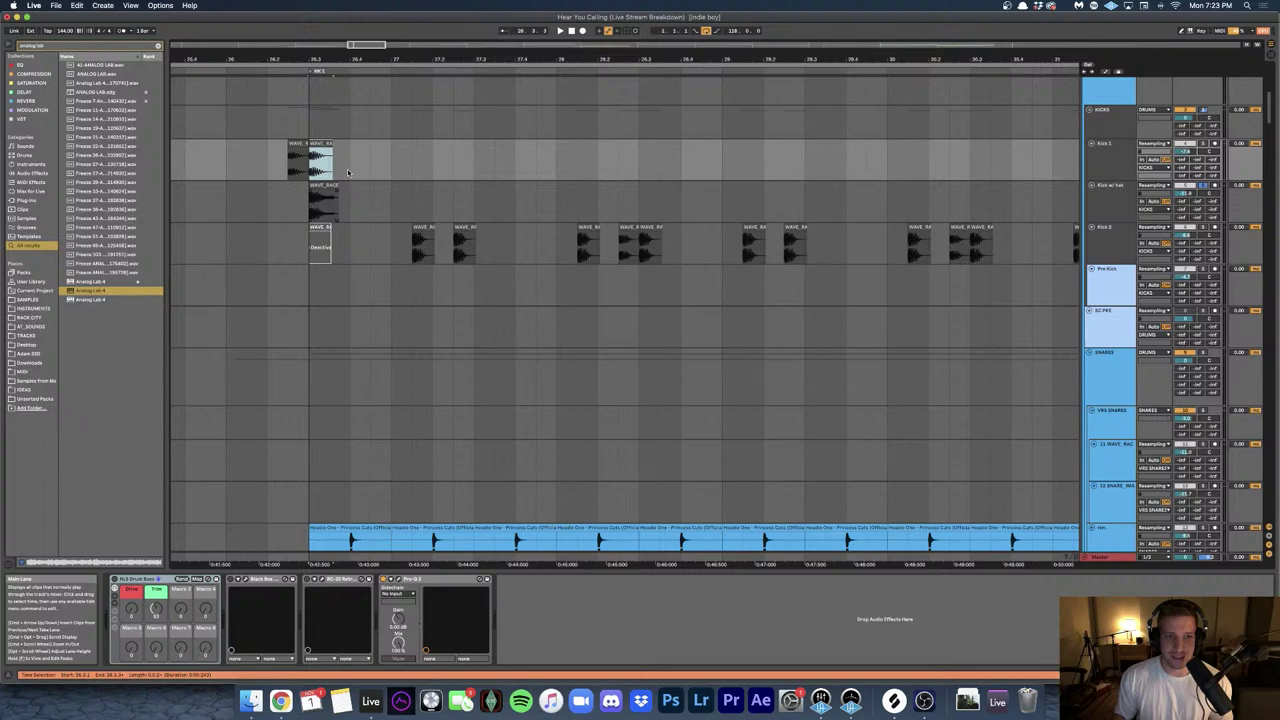
- Inspect the Kick 2 clips after HK 1 and play that track soloed from its first active clip
scroll(452, 243, "down", 4)
left_click(431, 248)
scroll(430, 249, "up", 5)
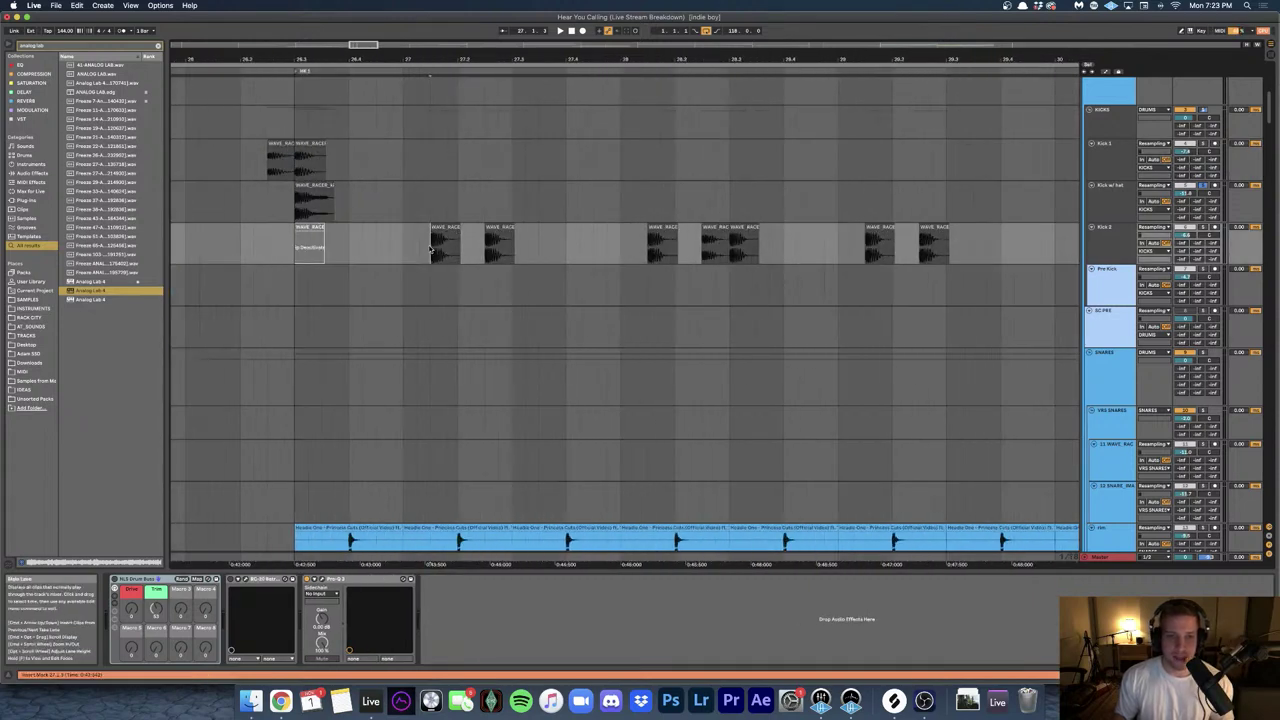
scroll(430, 249, "up", 6)
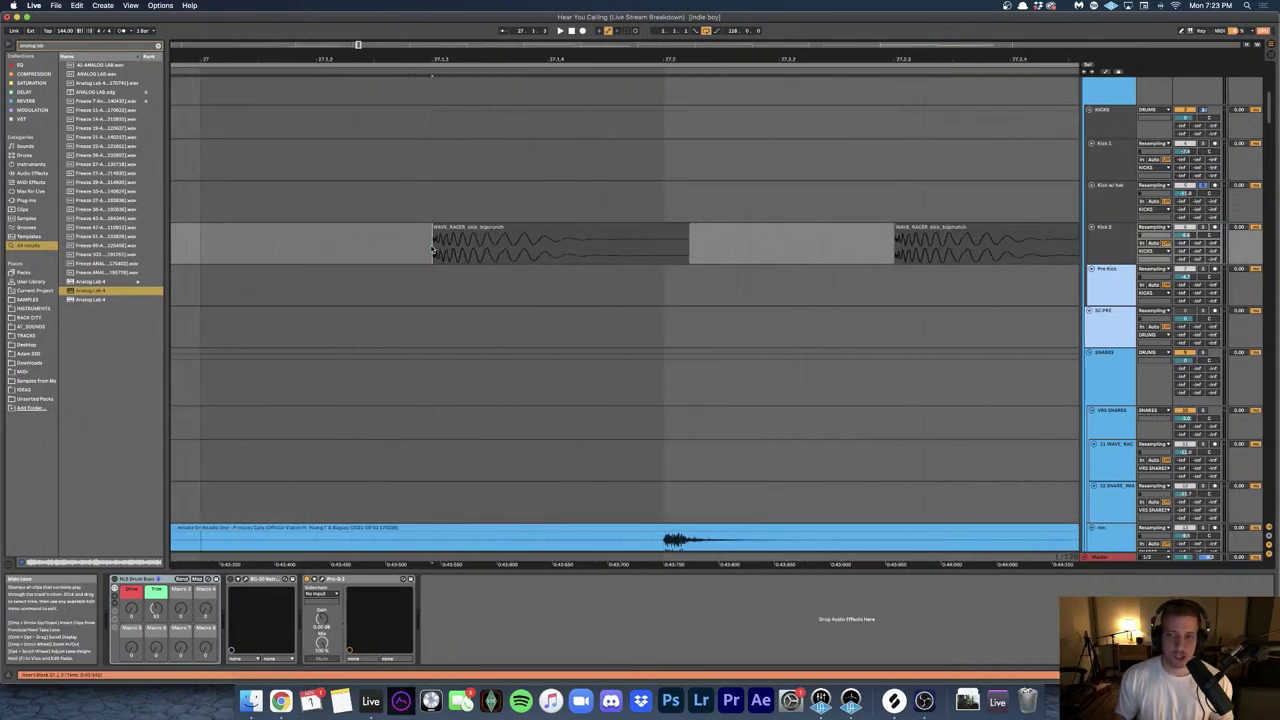
scroll(458, 248, "down", 10)
key("space")
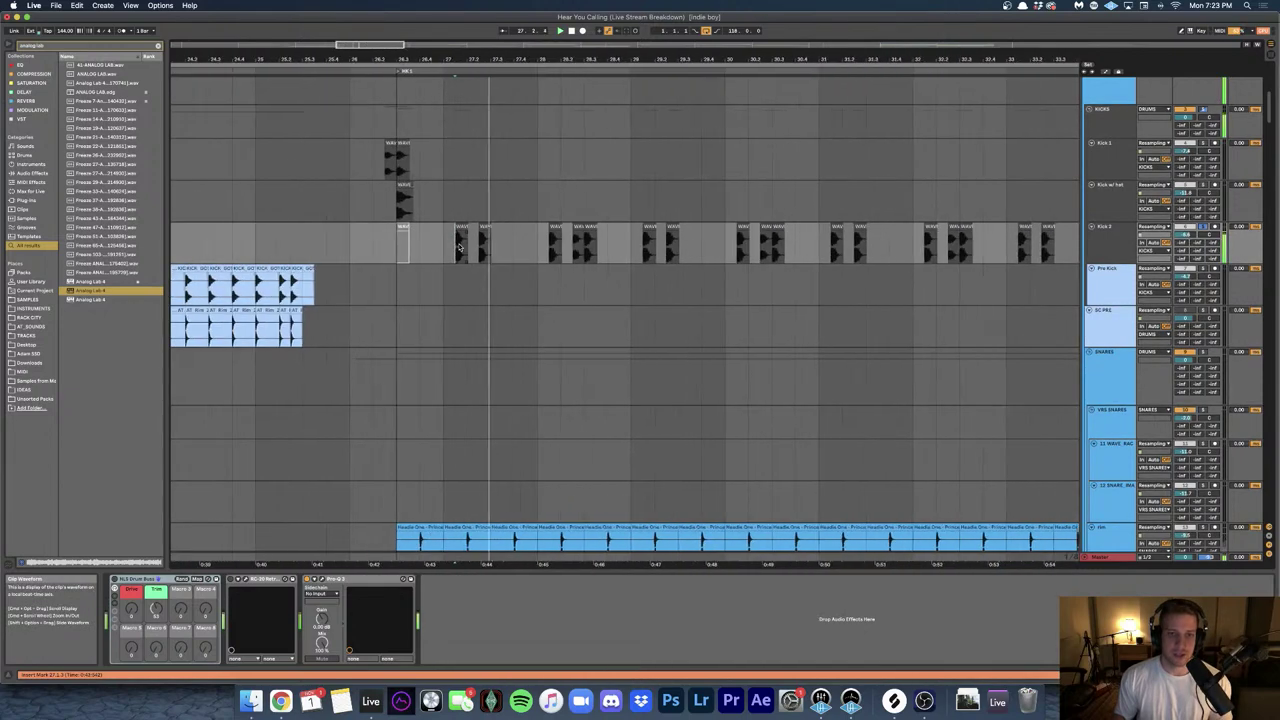
- Play the rim track with the Headie One sample soloed from HK 1, and move on to the SNARES group
scroll(505, 335, "down", 6)
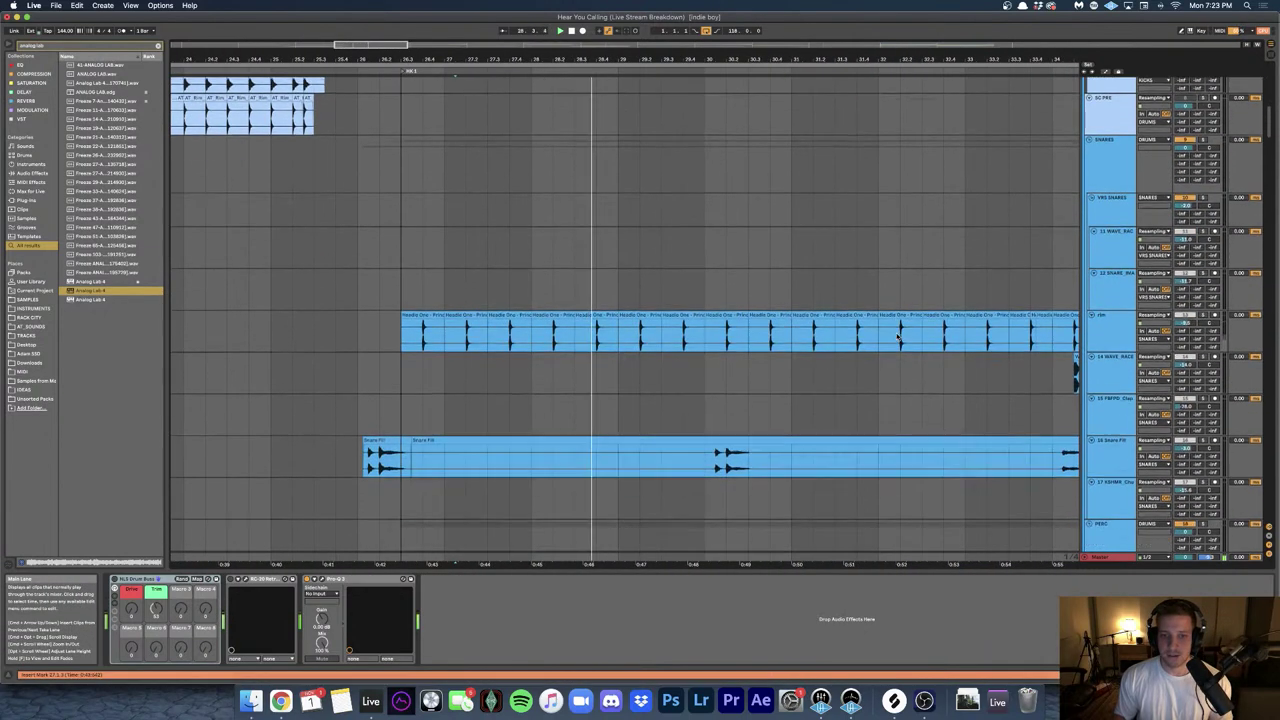
left_click(398, 317)
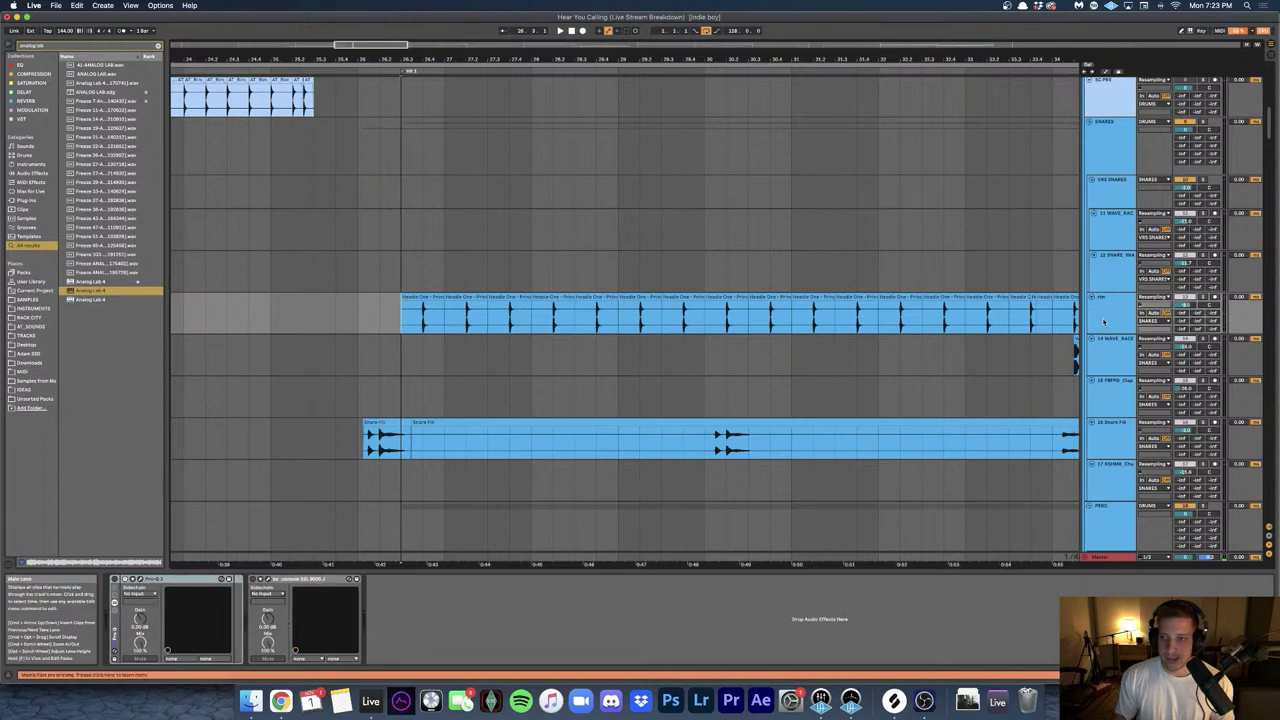
scroll(398, 317, "up", 1)
scroll(400, 317, "up", 5)
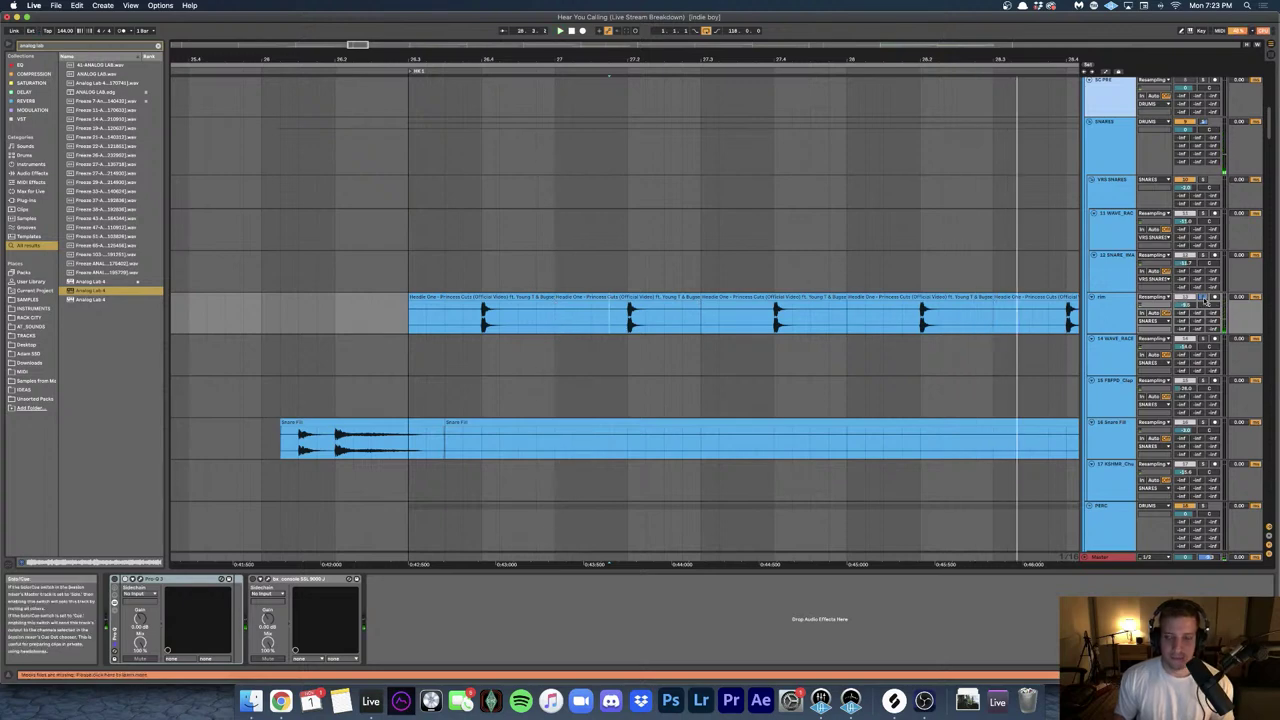
scroll(663, 266, "up", 2)
left_click(663, 266)
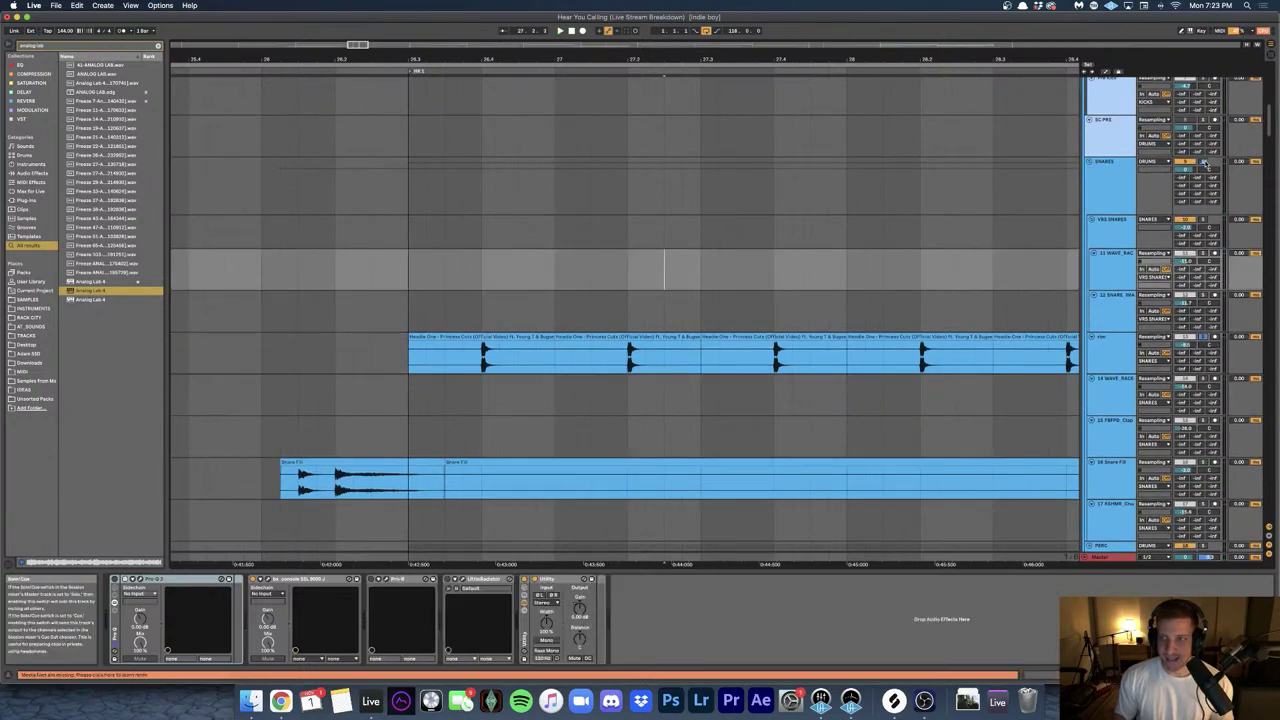
- Play the PERC group soloed from HK 1 and examine its percussion loops toward HK 1.2
scroll(362, 254, "down", 2)
scroll(362, 252, "down", 10)
scroll(363, 249, "up", 3)
left_click(408, 172)
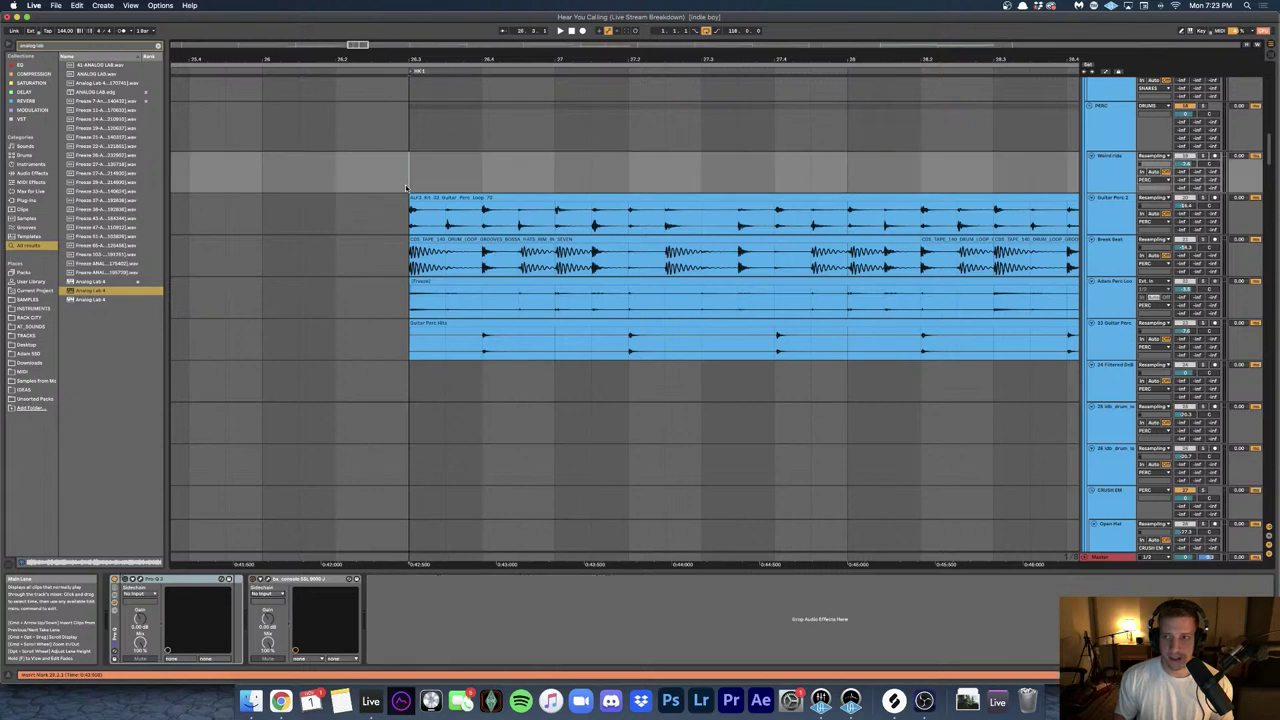
scroll(408, 172, "up", 2)
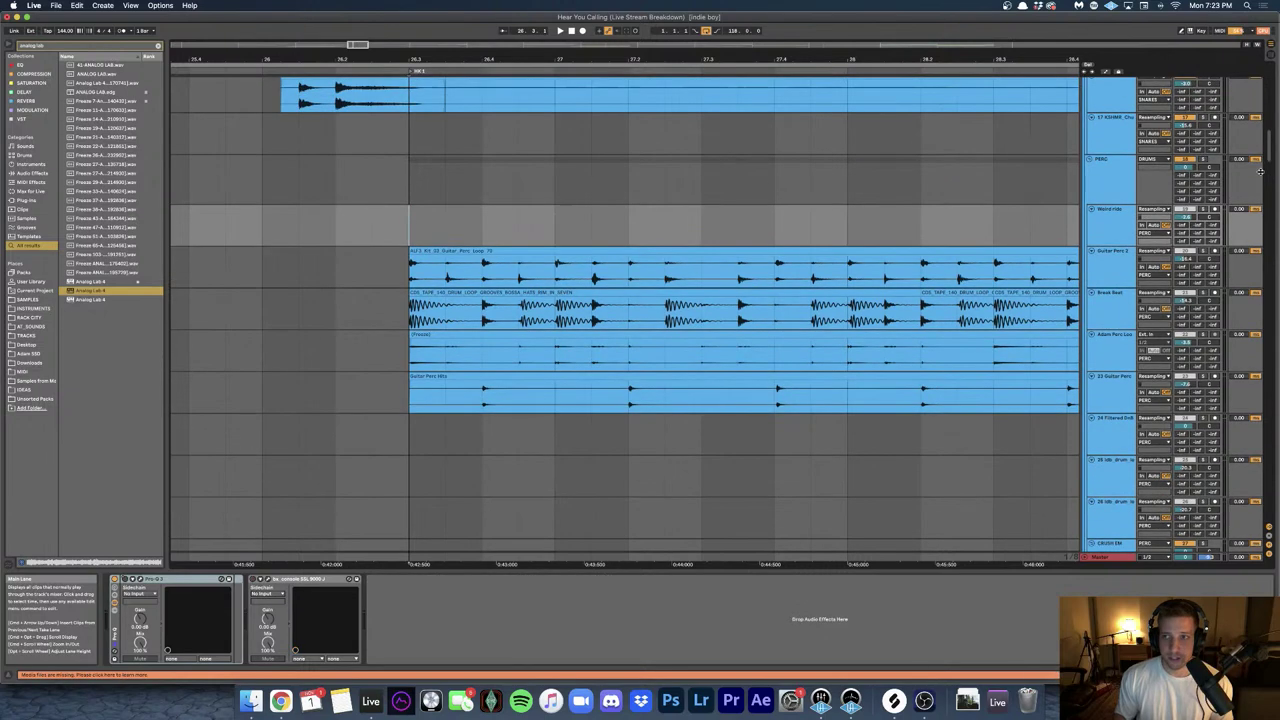
left_click(406, 194)
scroll(420, 200, "down", 3)
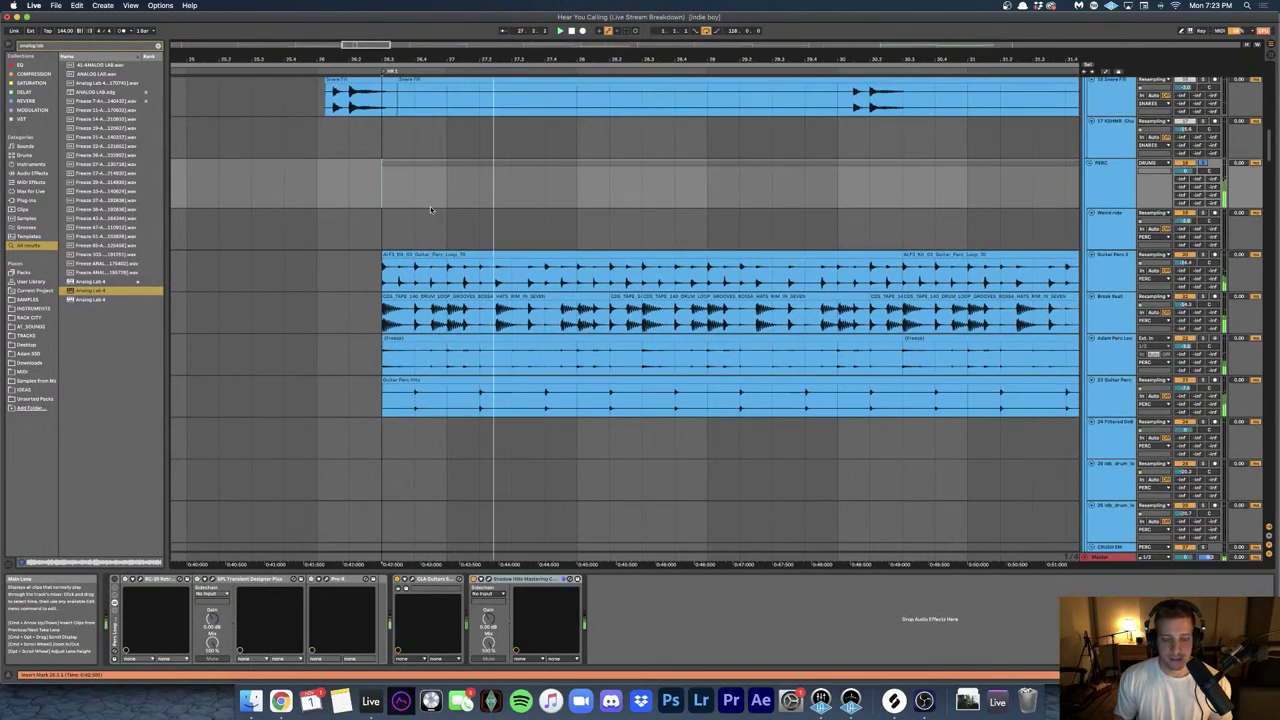
scroll(452, 230, "down", 3)
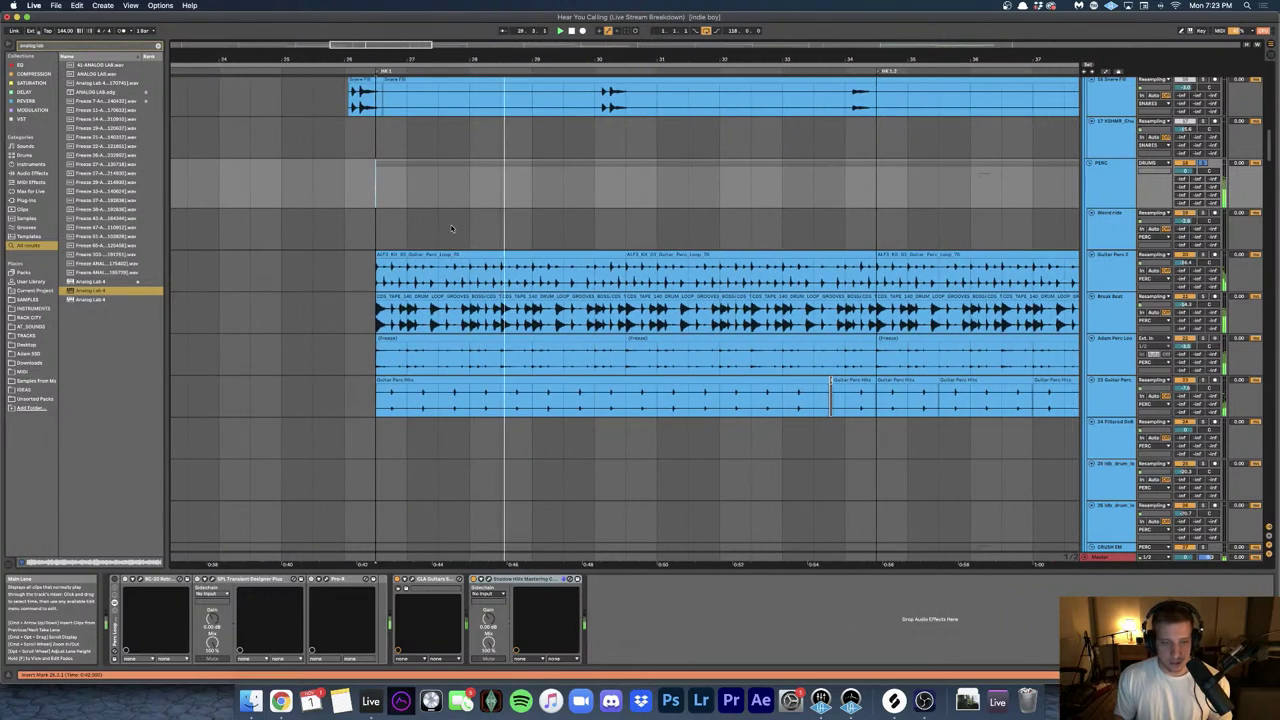
scroll(448, 225, "right", 1)
scroll(448, 226, "left", 2)
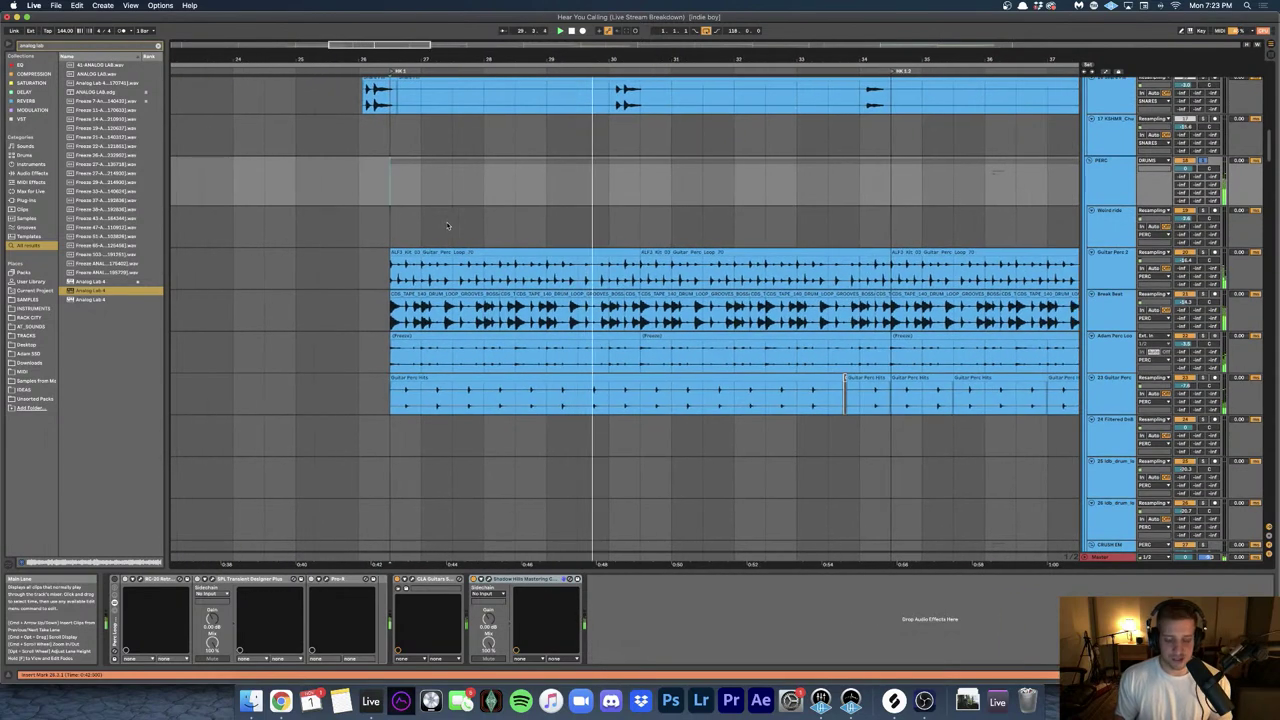
scroll(448, 225, "up", 1)
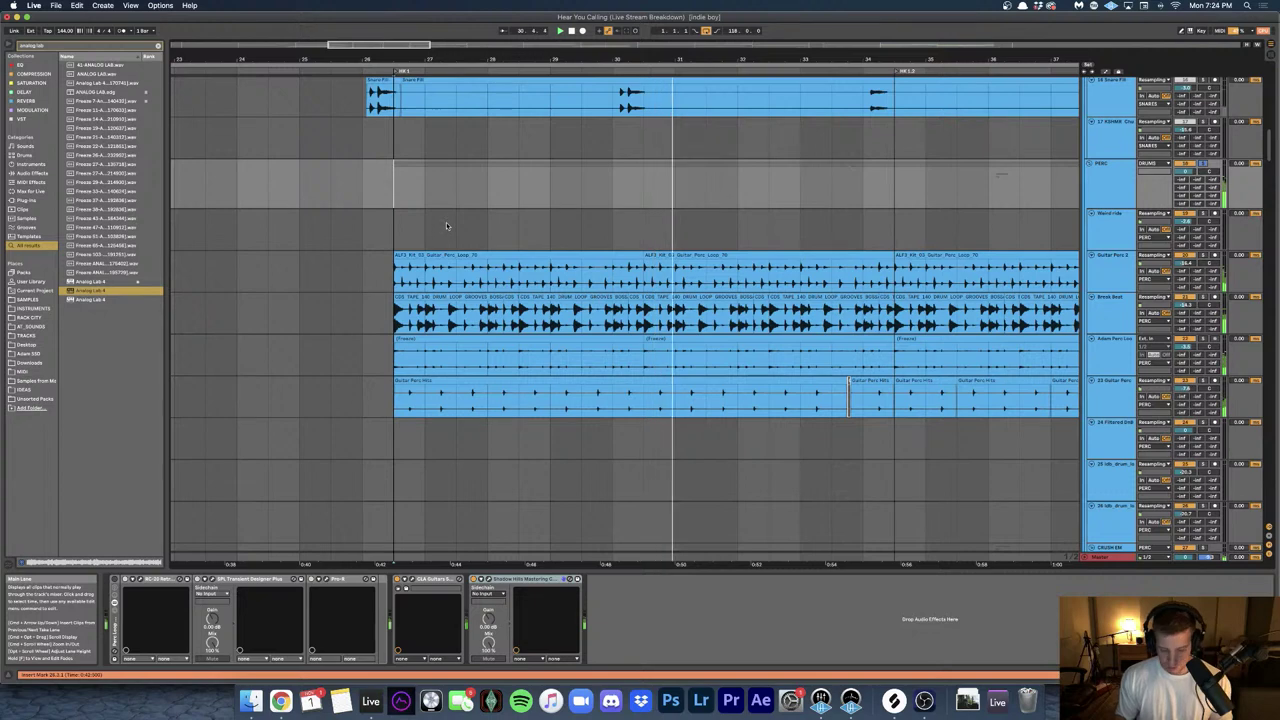
- Play the Guitar Perc 2 loop soloed from HK 1
scroll(446, 226, "up", 1)
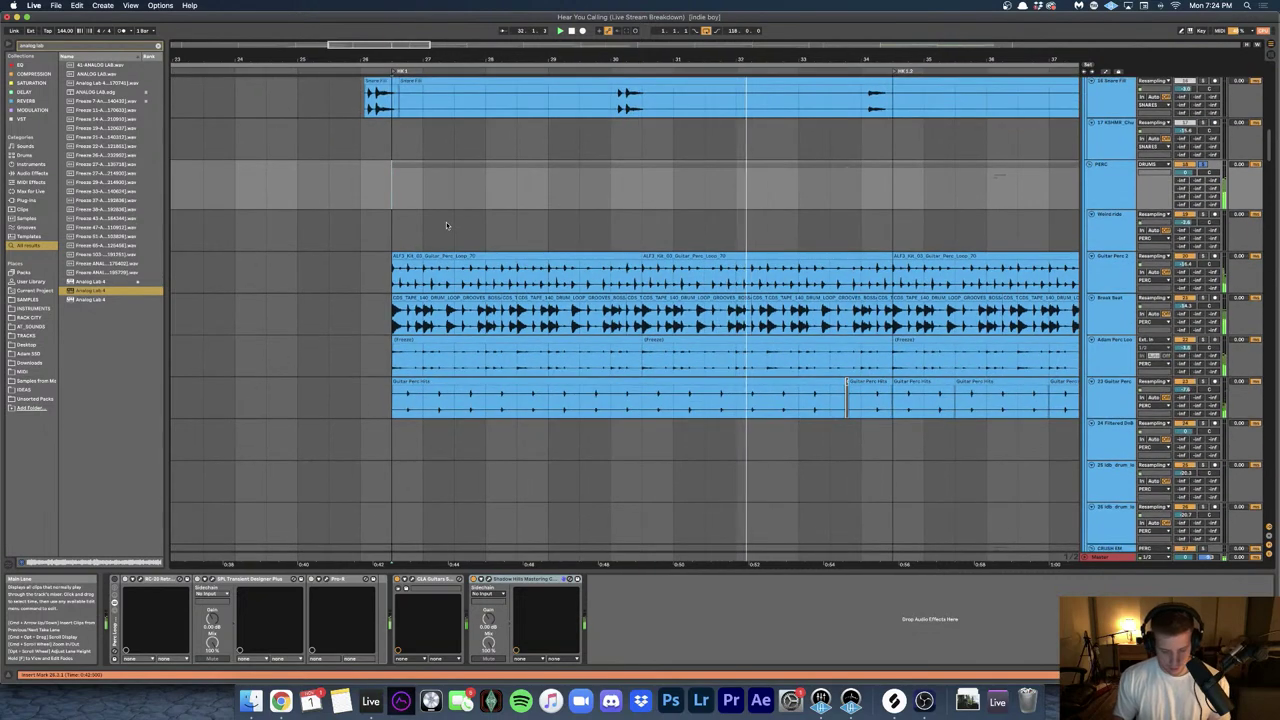
scroll(419, 235, "up", 3)
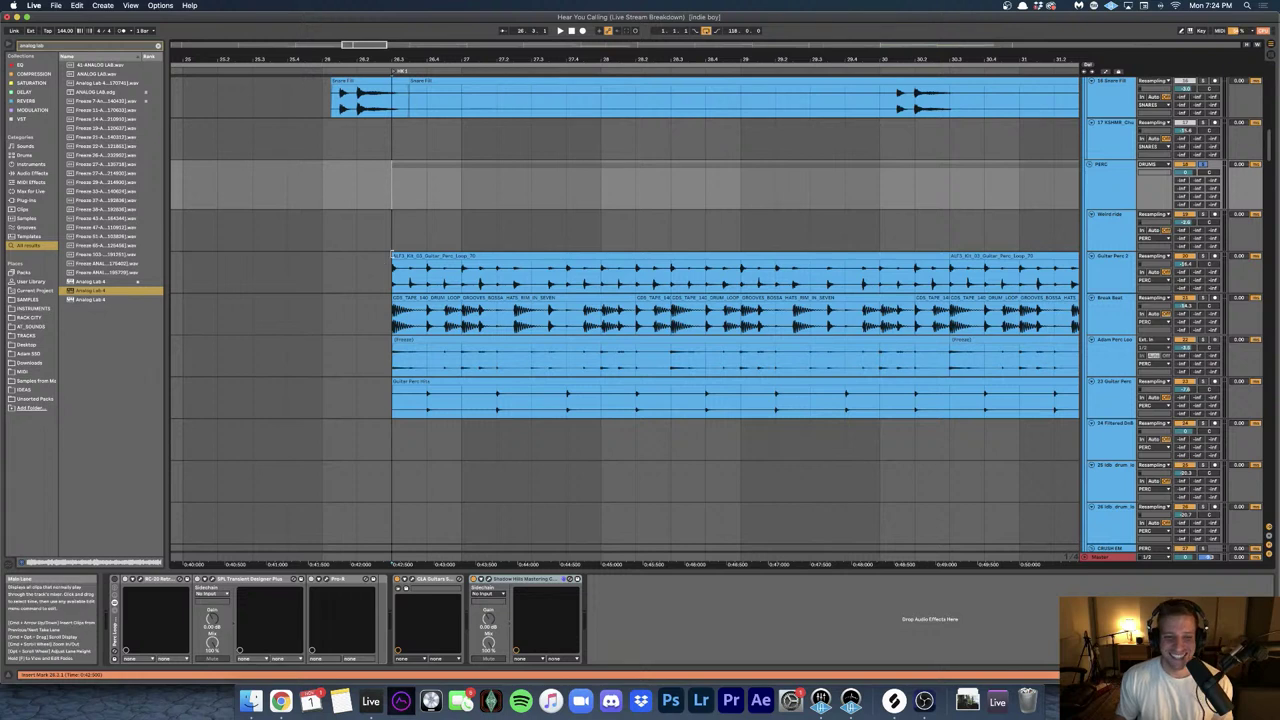
scroll(397, 246, "up", 2)
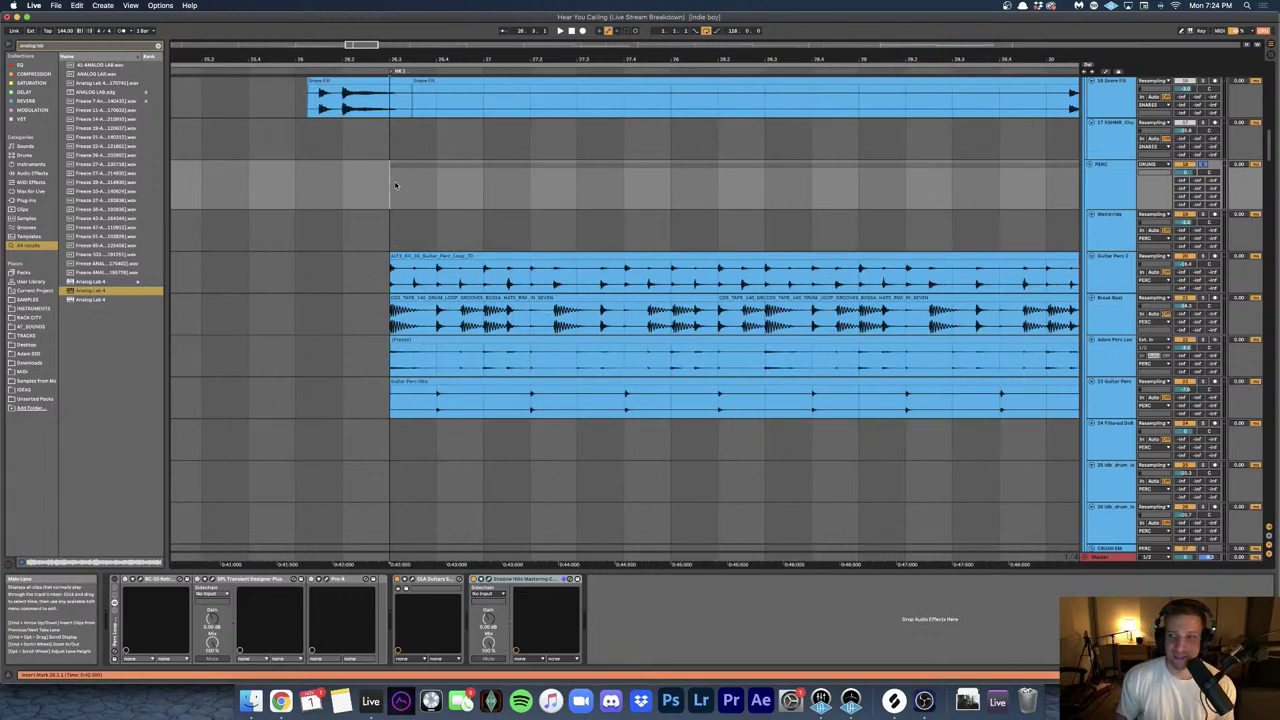
left_click(448, 258)
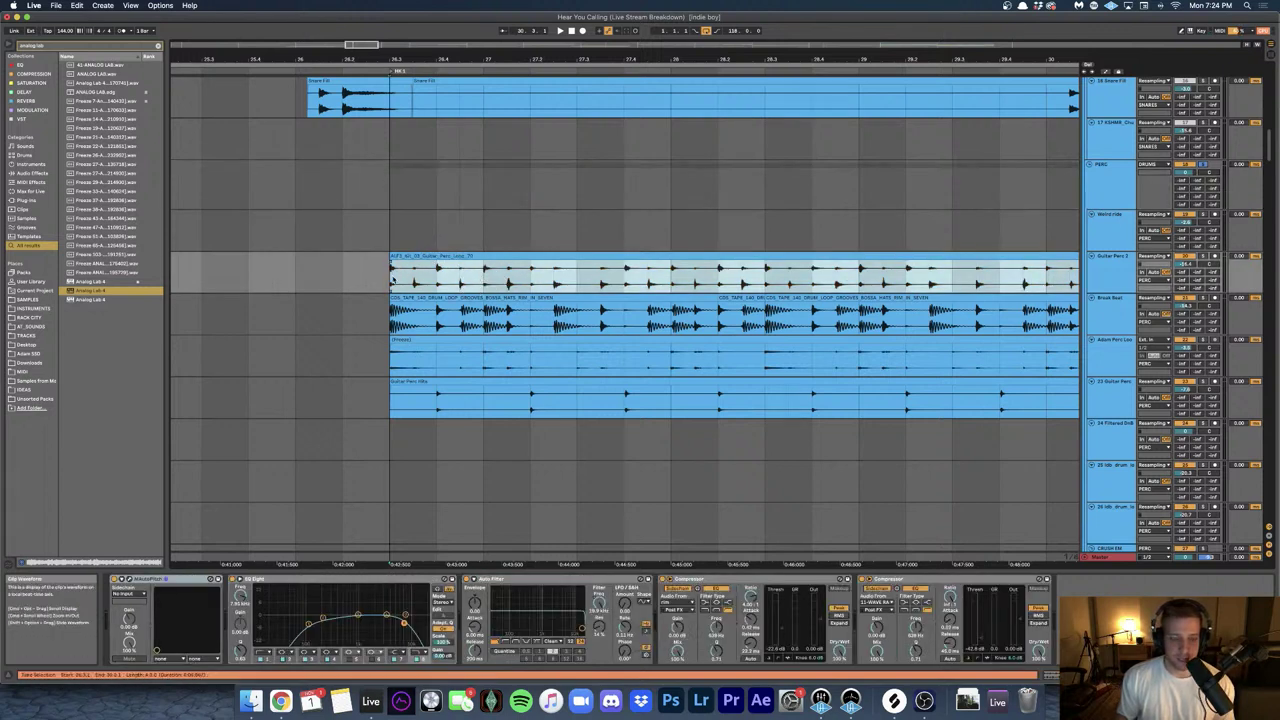
key("space")
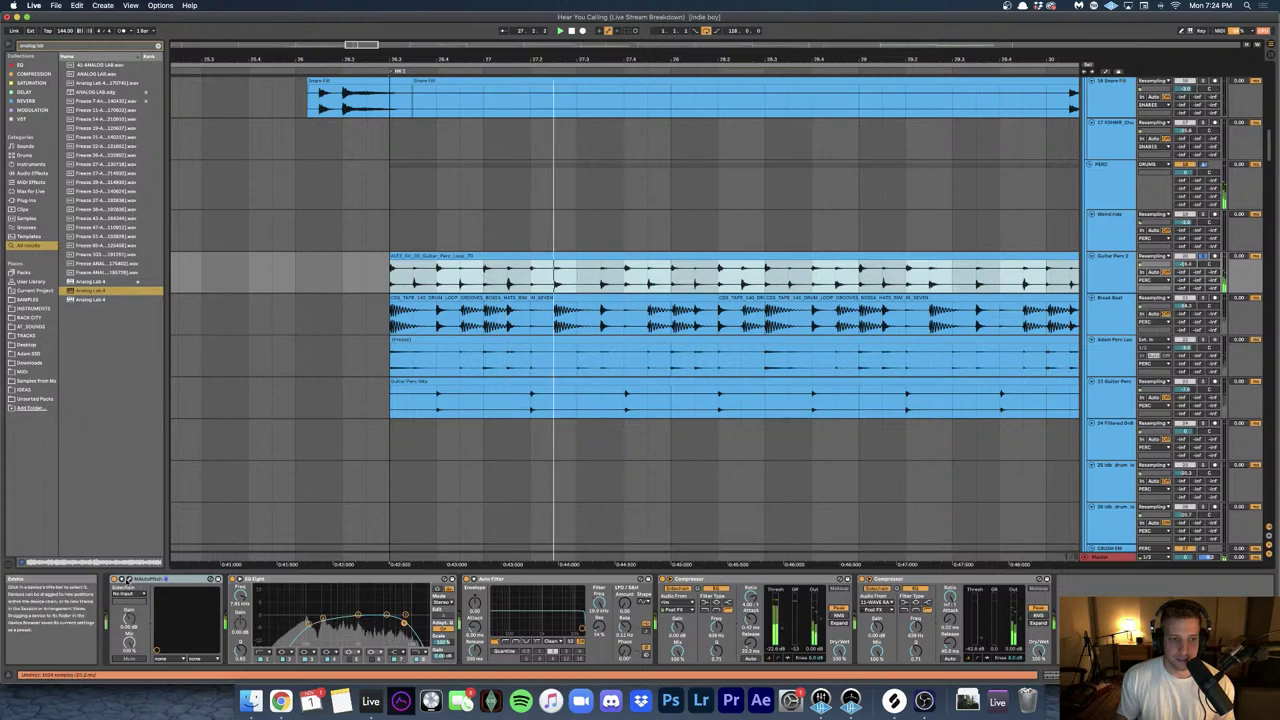
- Inspect the MAutoPitch settings on the Guitar Perc 2 track and the sidechain source of its second Compressor
left_click(128, 579)
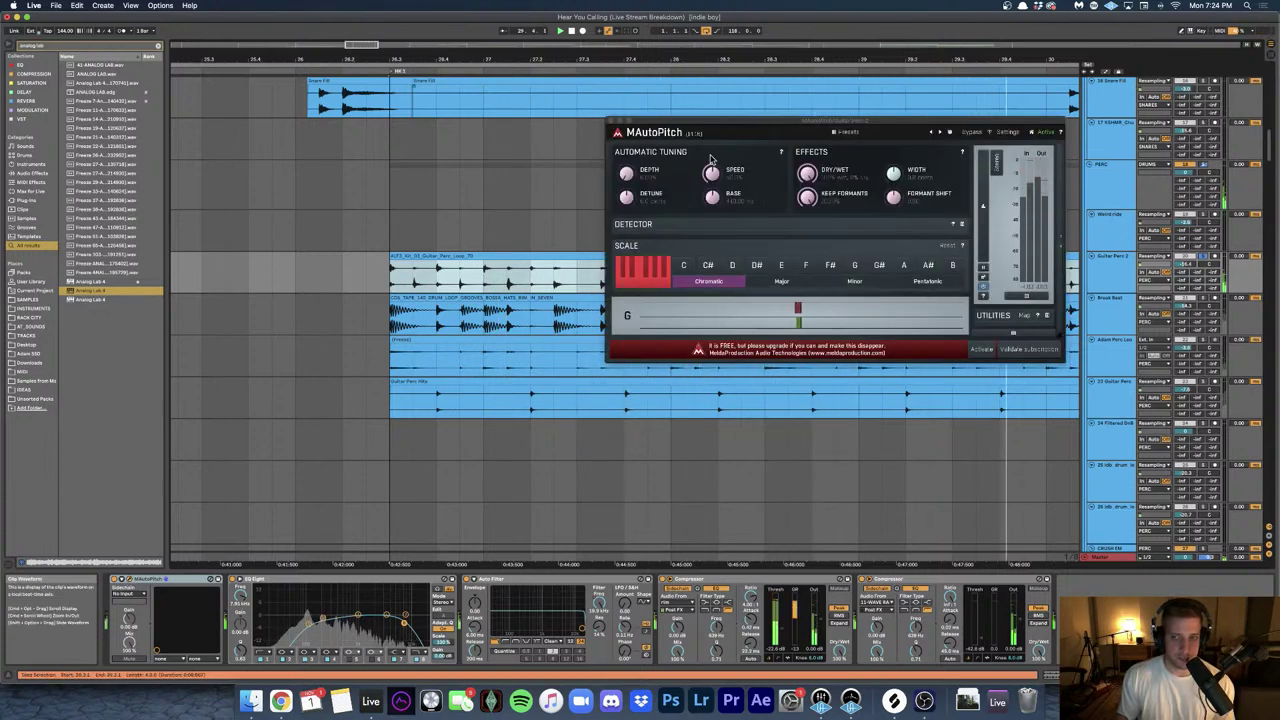
left_click(611, 120)
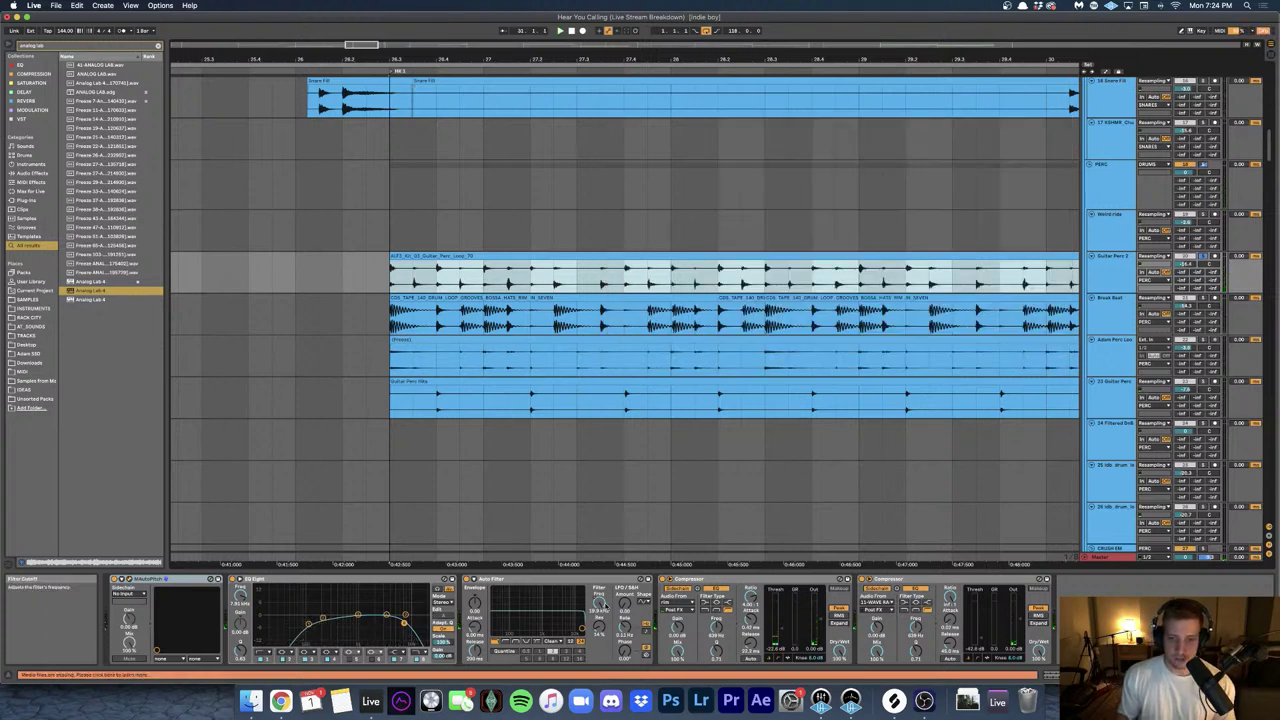
left_click(688, 582)
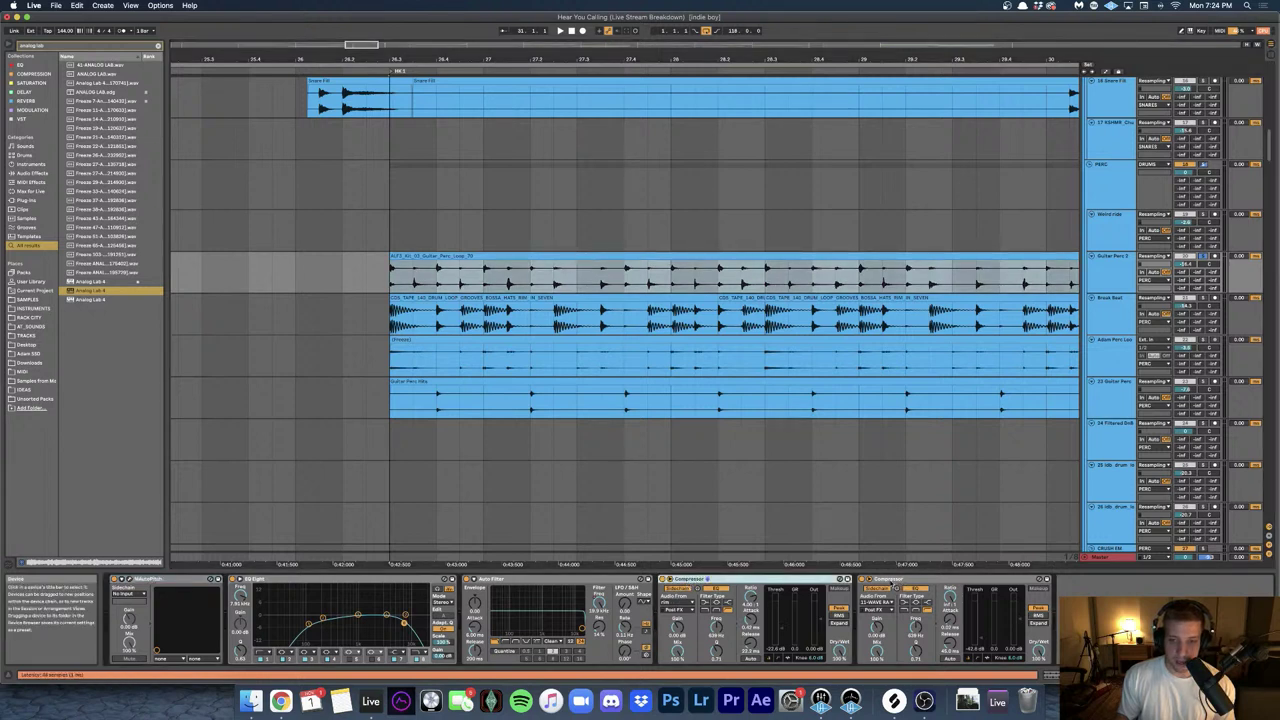
left_click(870, 590)
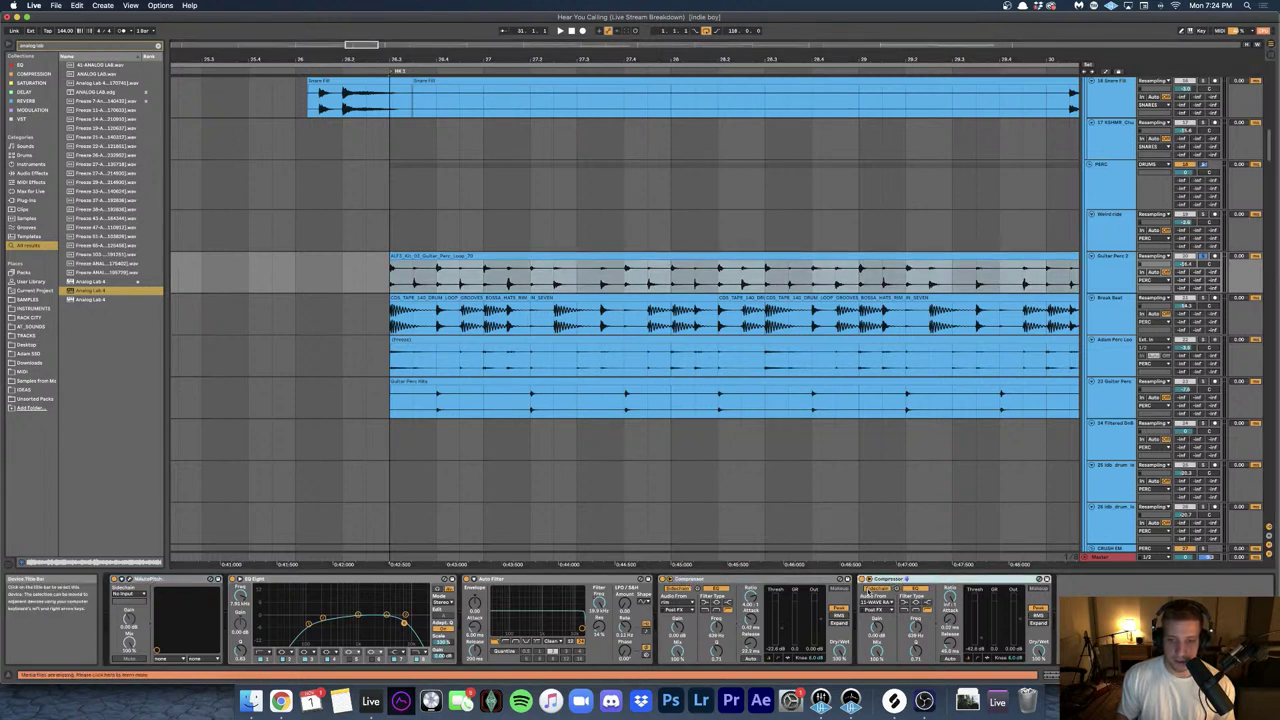
left_click(886, 603)
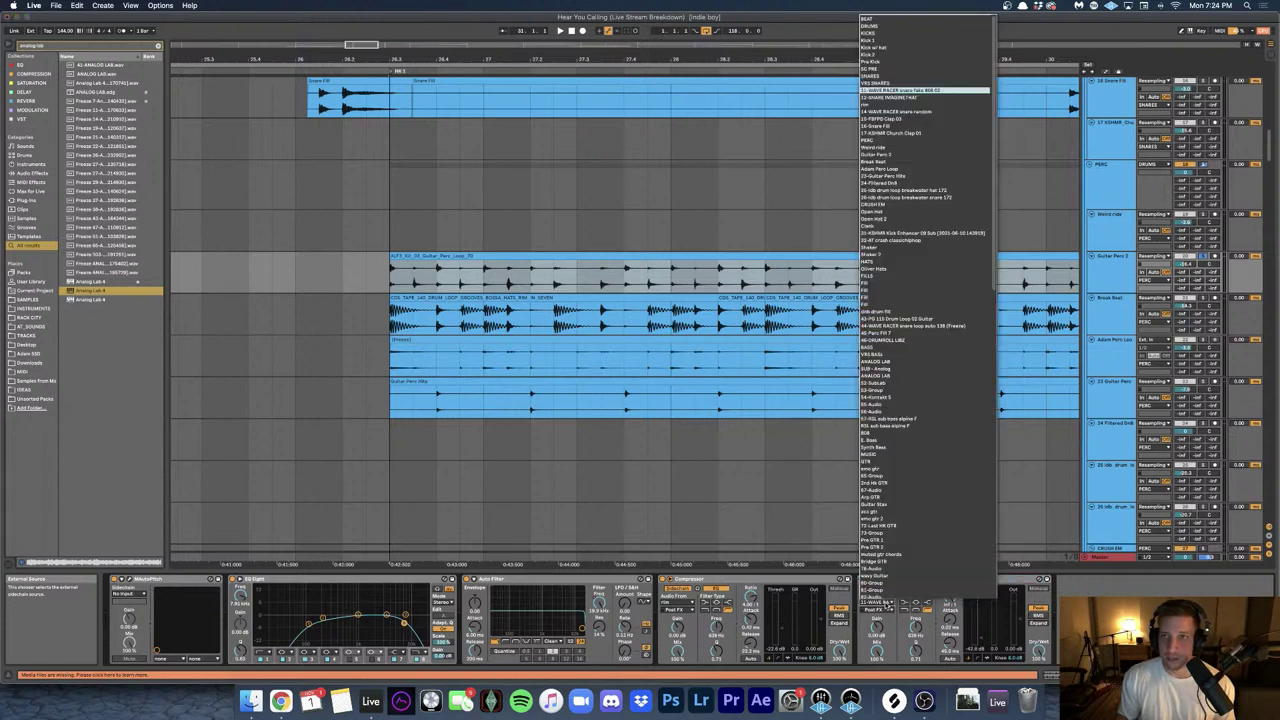
left_click(566, 271)
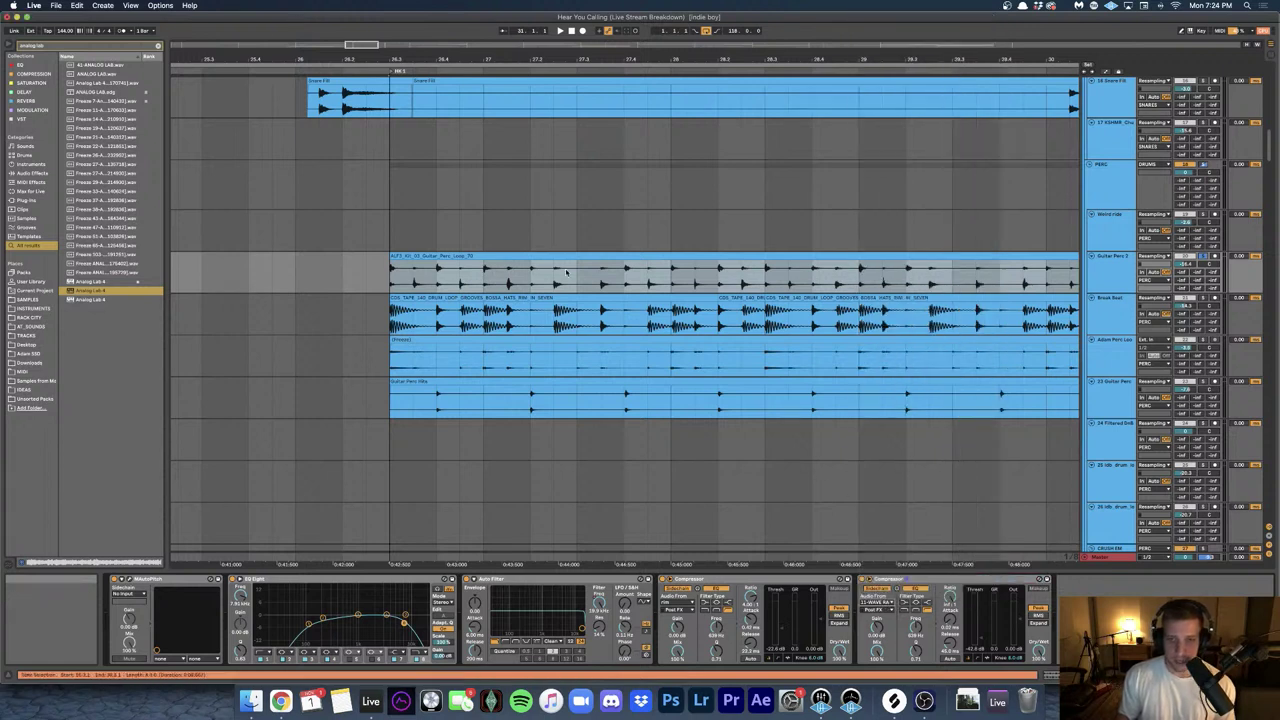
- Play the Break Beat drum loop soloed from HK 1 and examine its repeated clips
left_click(383, 237)
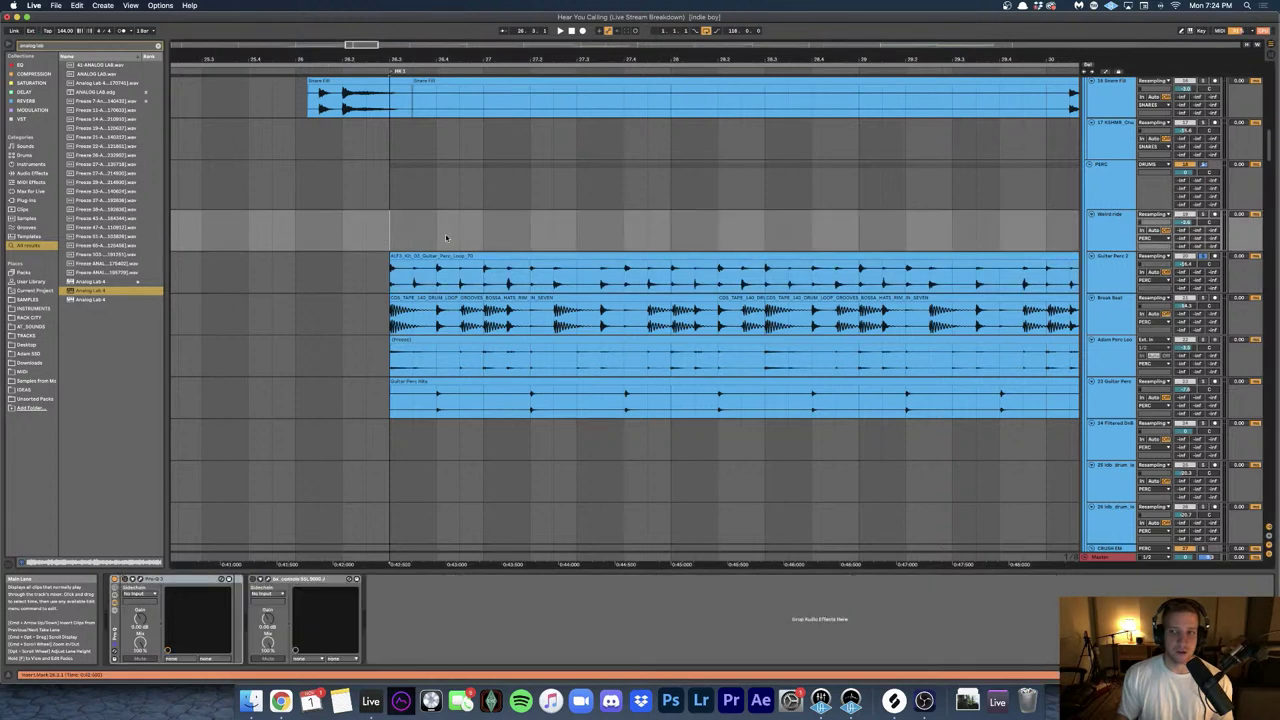
left_click(391, 326)
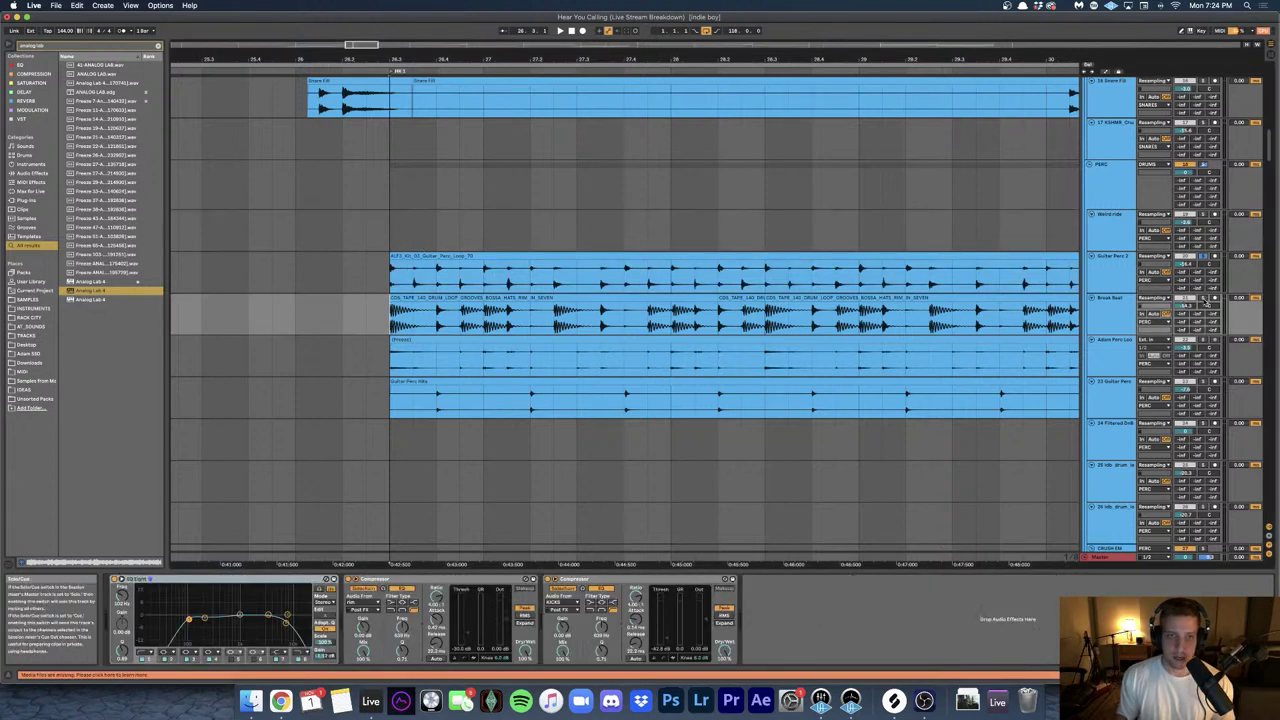
key("space")
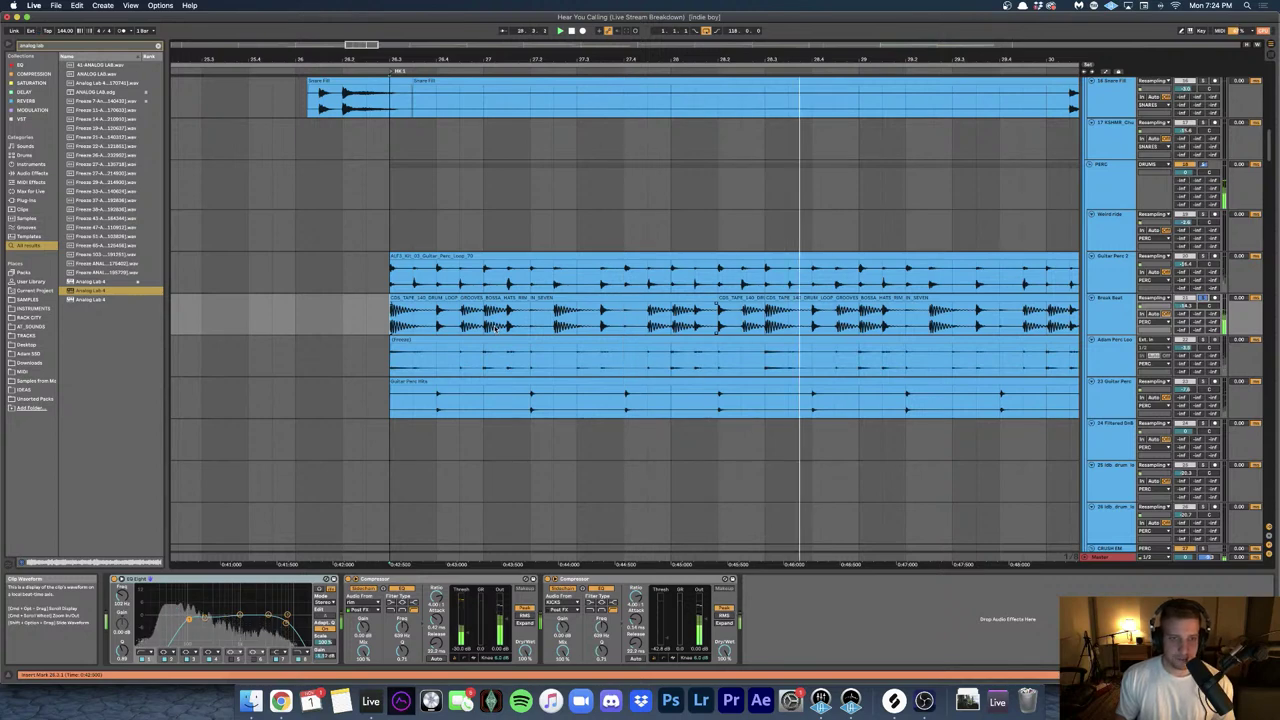
scroll(496, 328, "down", 3)
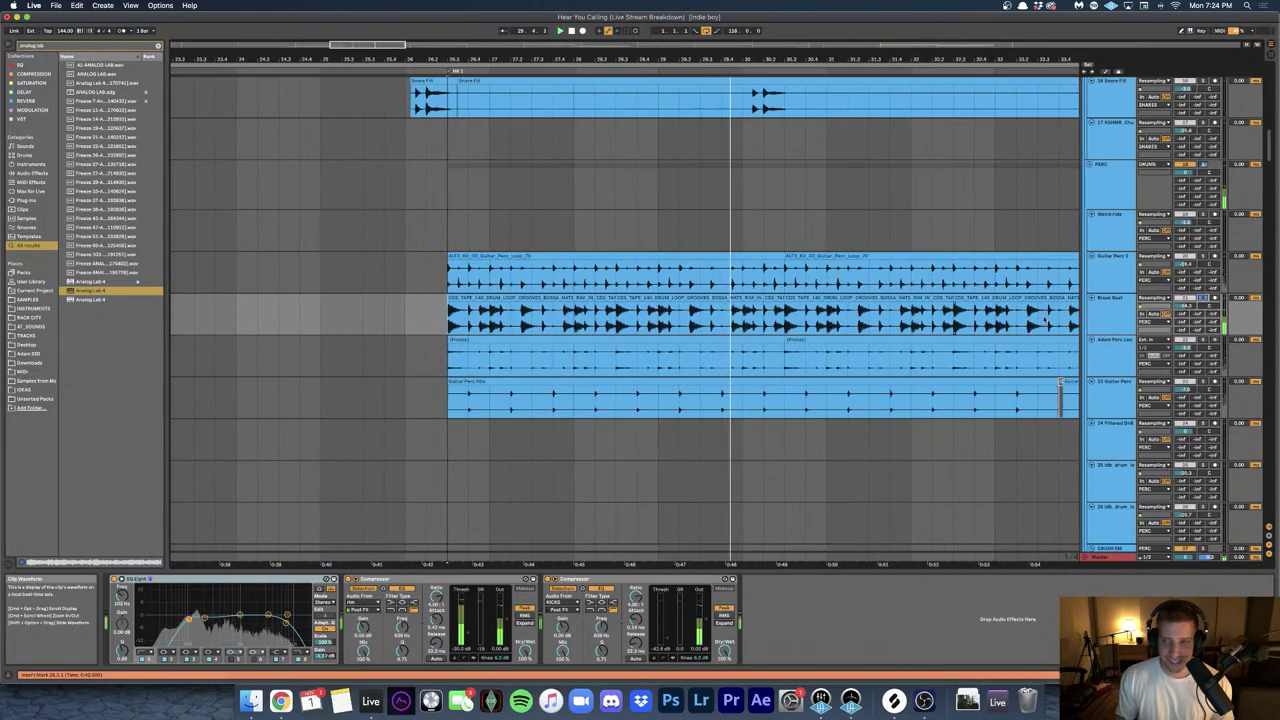
- Play the Adam Perc Loop track and the Guitar Perc Hits track, each soloed from HK 1
left_click(564, 346)
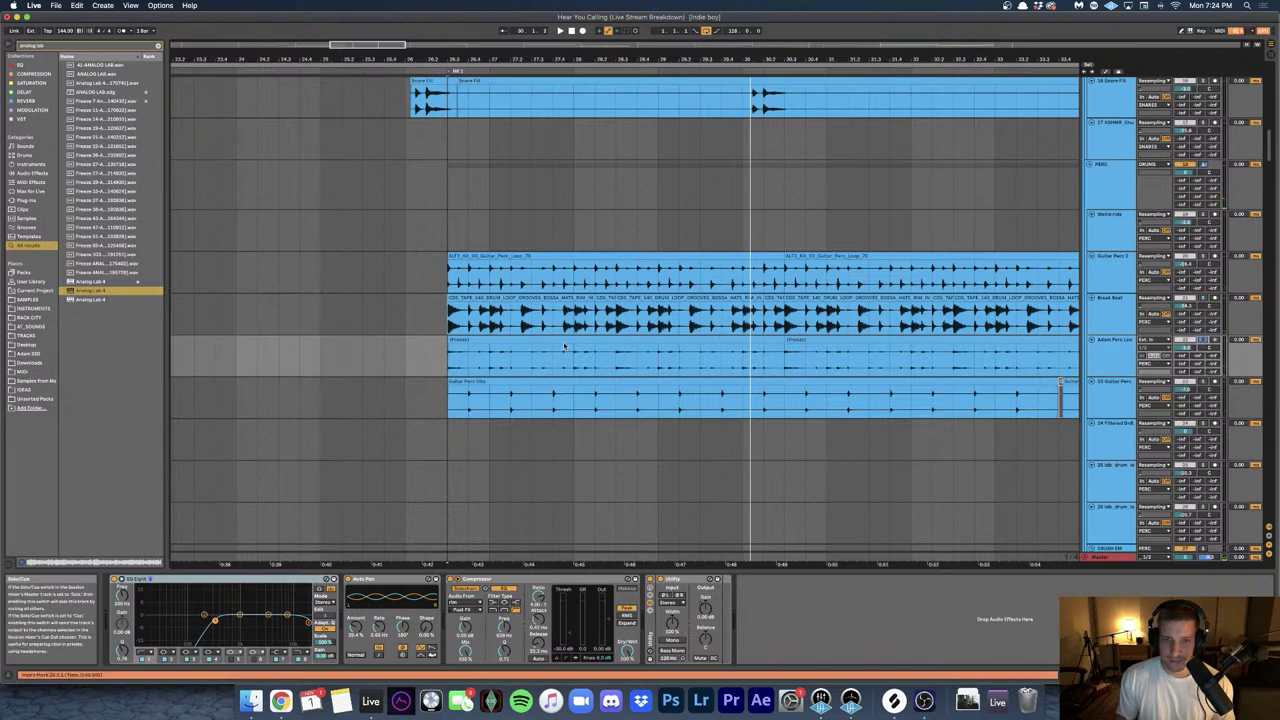
left_click(474, 342)
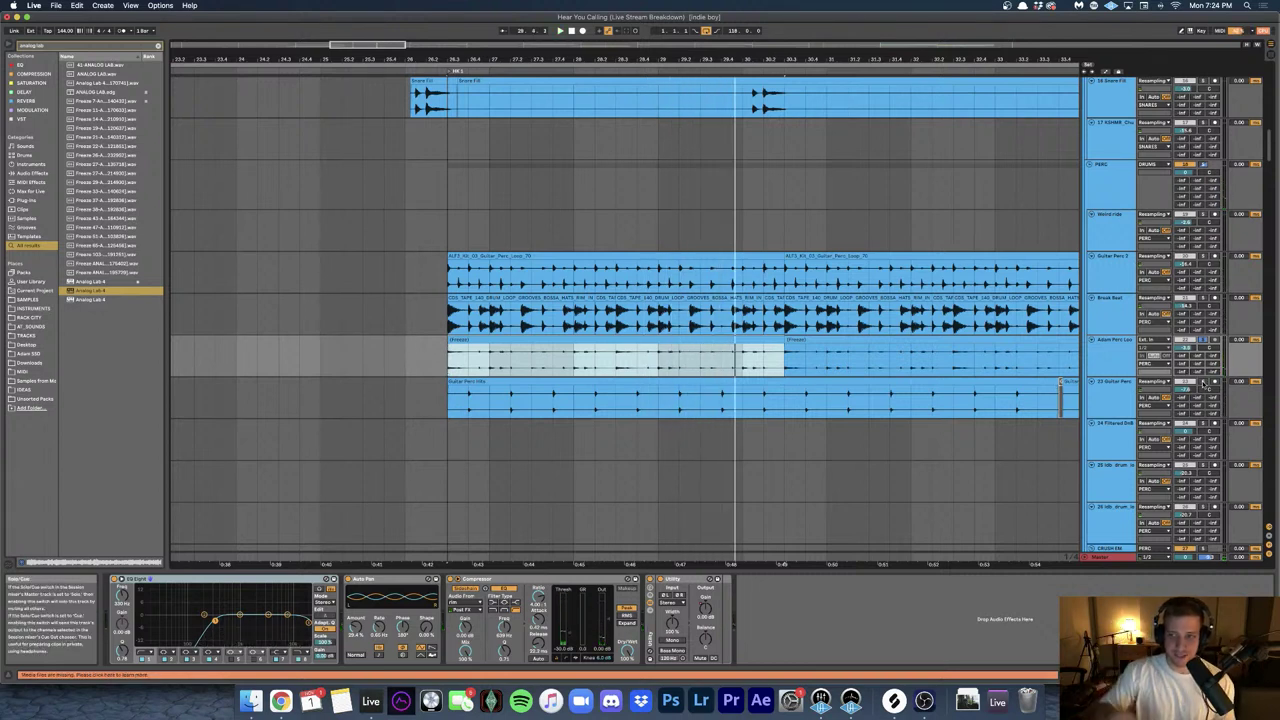
left_click(473, 383)
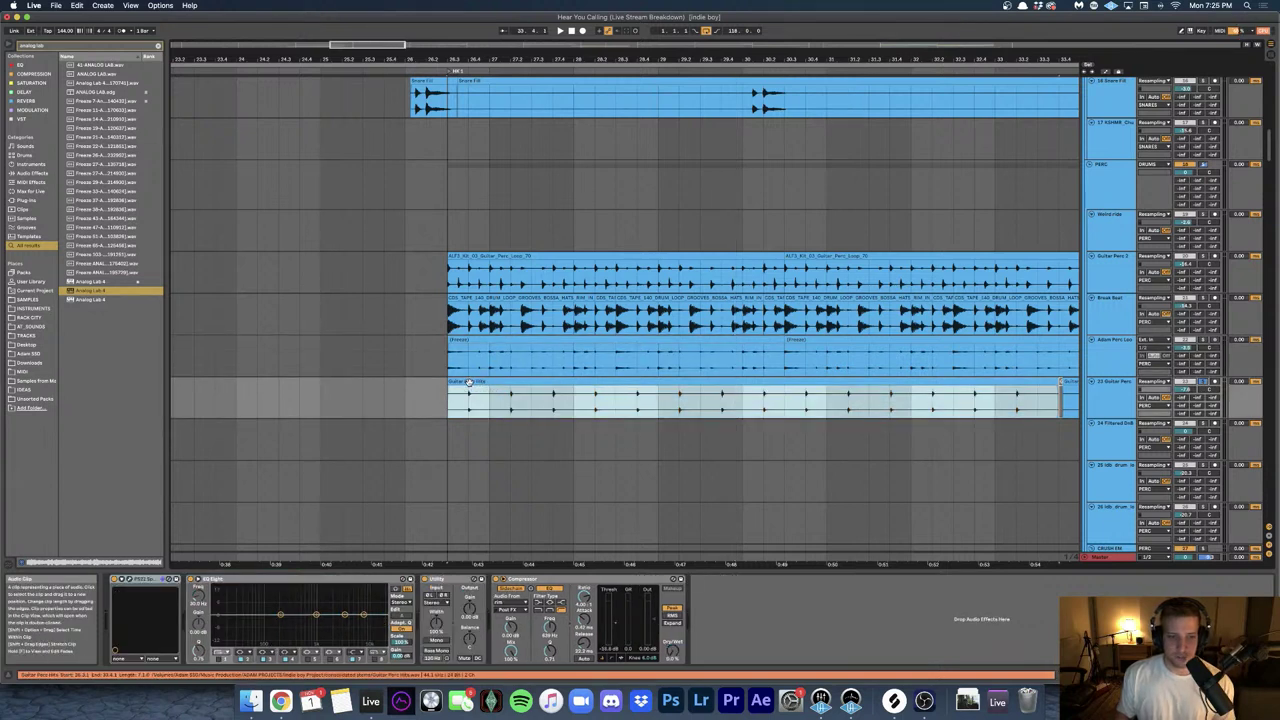
key("space")
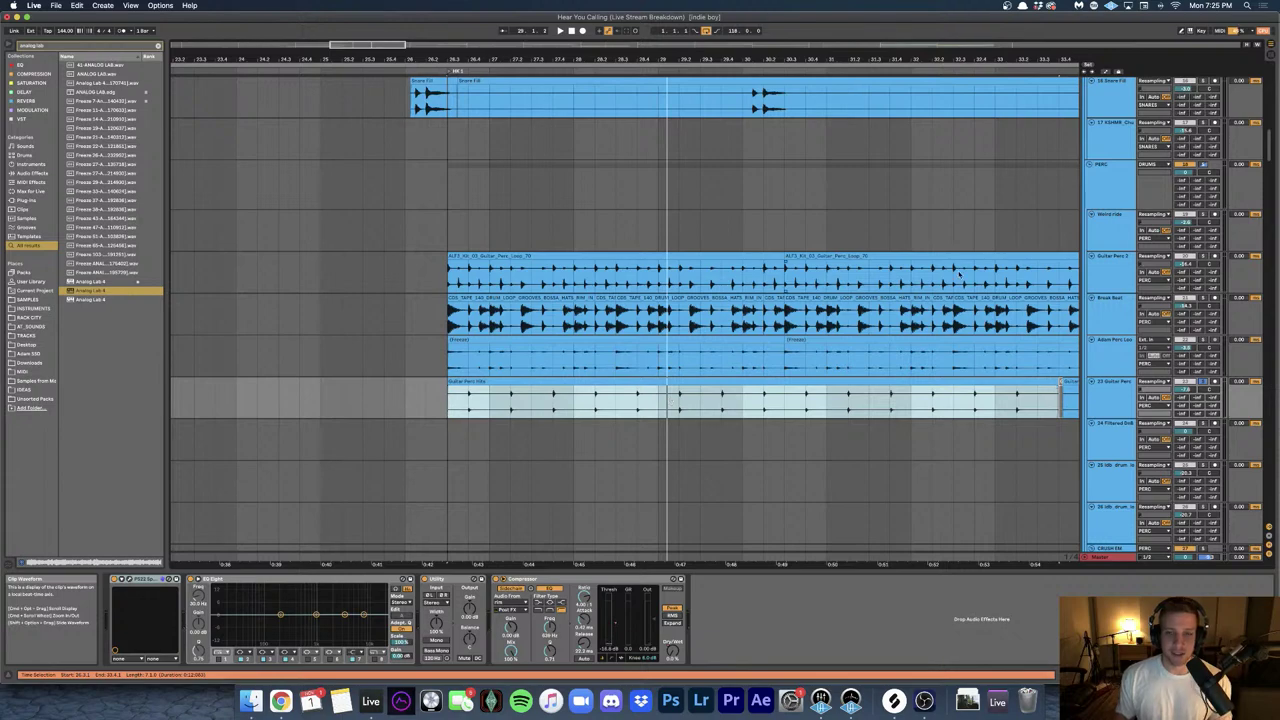
- Play the full DRUMS group from HK 1 and look through its percussion, hat and fill tracks up to HK 1.2
scroll(958, 272, "up", 10)
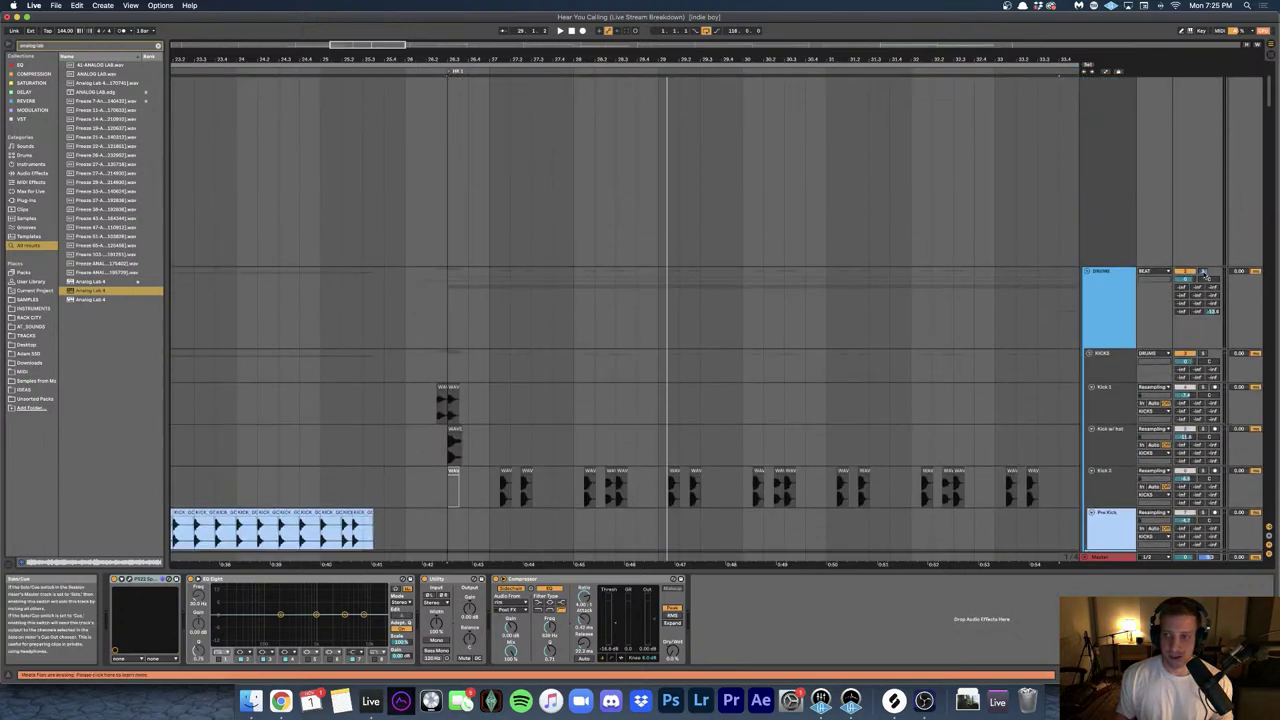
scroll(640, 309, "down", 15)
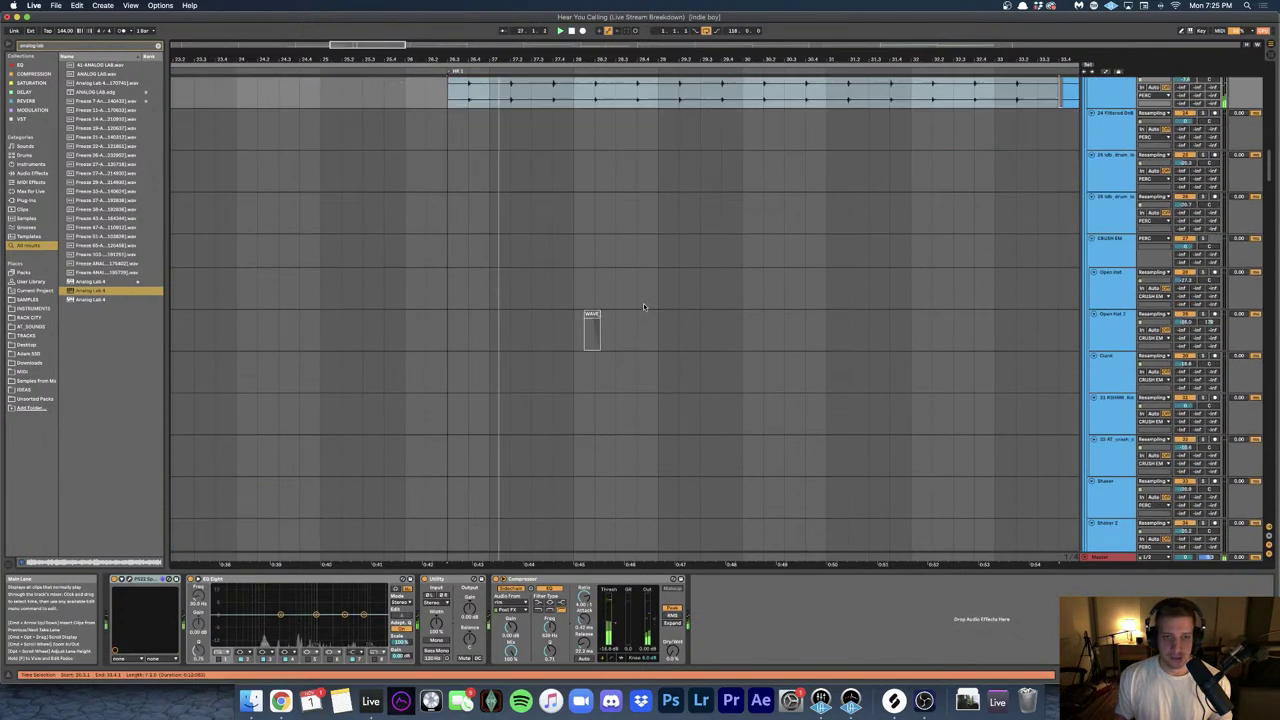
scroll(645, 307, "down", 8)
scroll(645, 307, "up", 9)
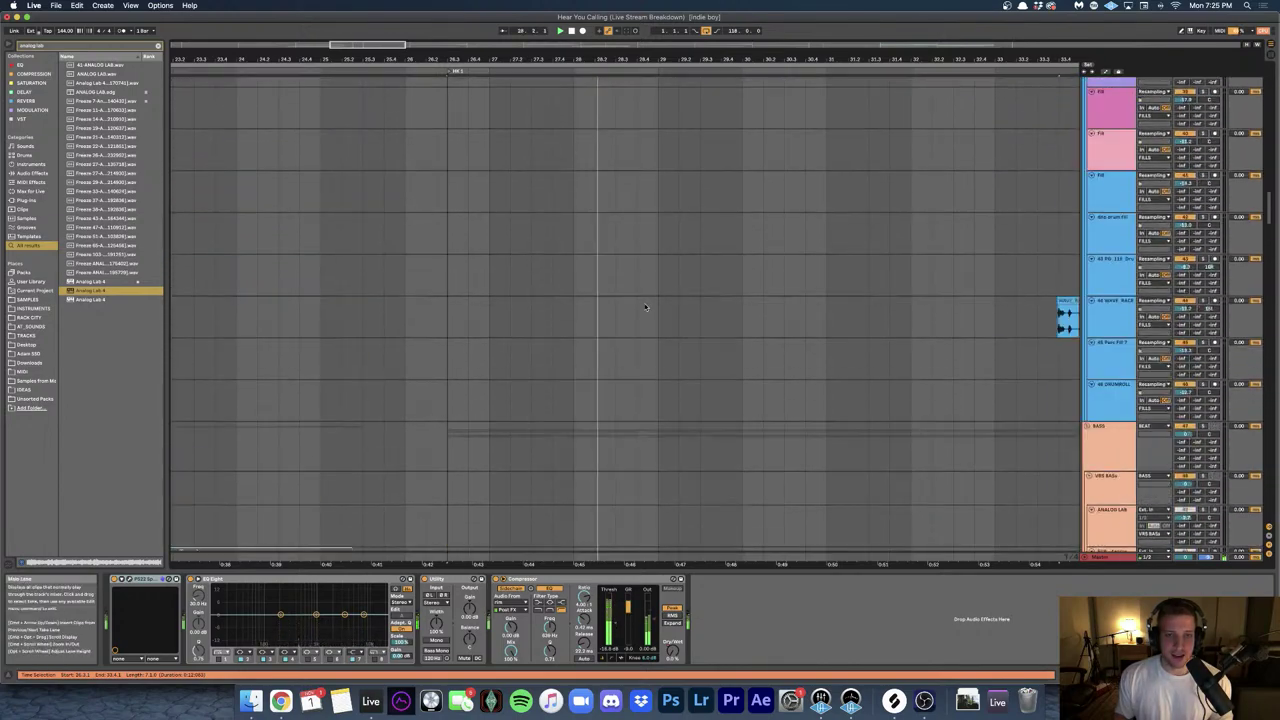
scroll(645, 307, "down", 3)
scroll(645, 306, "down", 3)
scroll(676, 298, "up", 15)
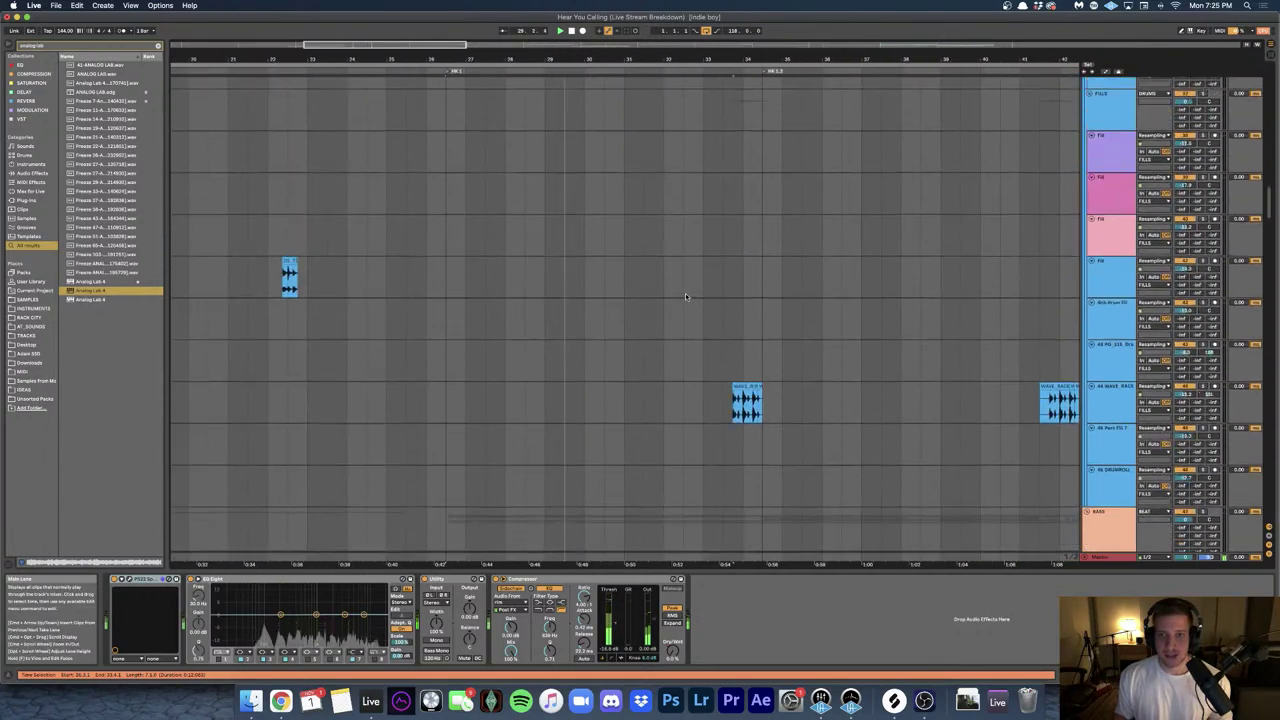
scroll(685, 296, "down", 10)
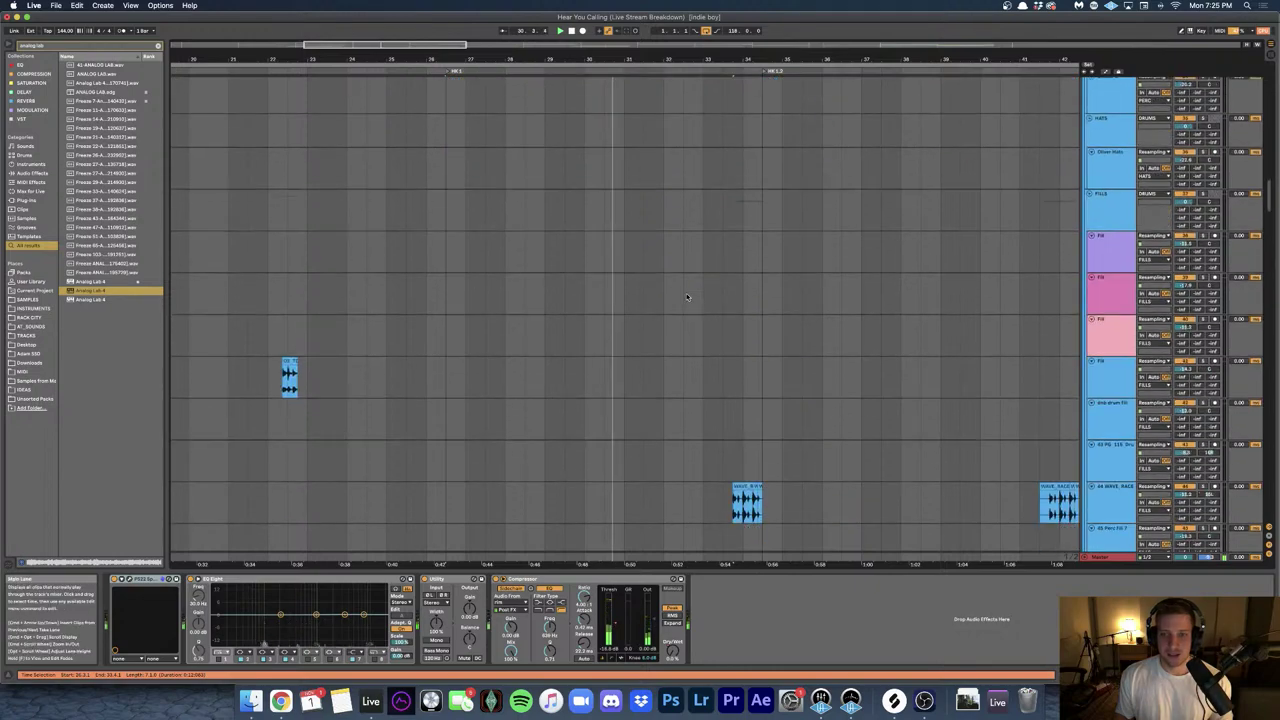
- Find the WAVE_RACER snare fill leading into the HK 1.2 section and play the song from just before it
scroll(620, 298, "right", 3)
scroll(593, 298, "up", 10)
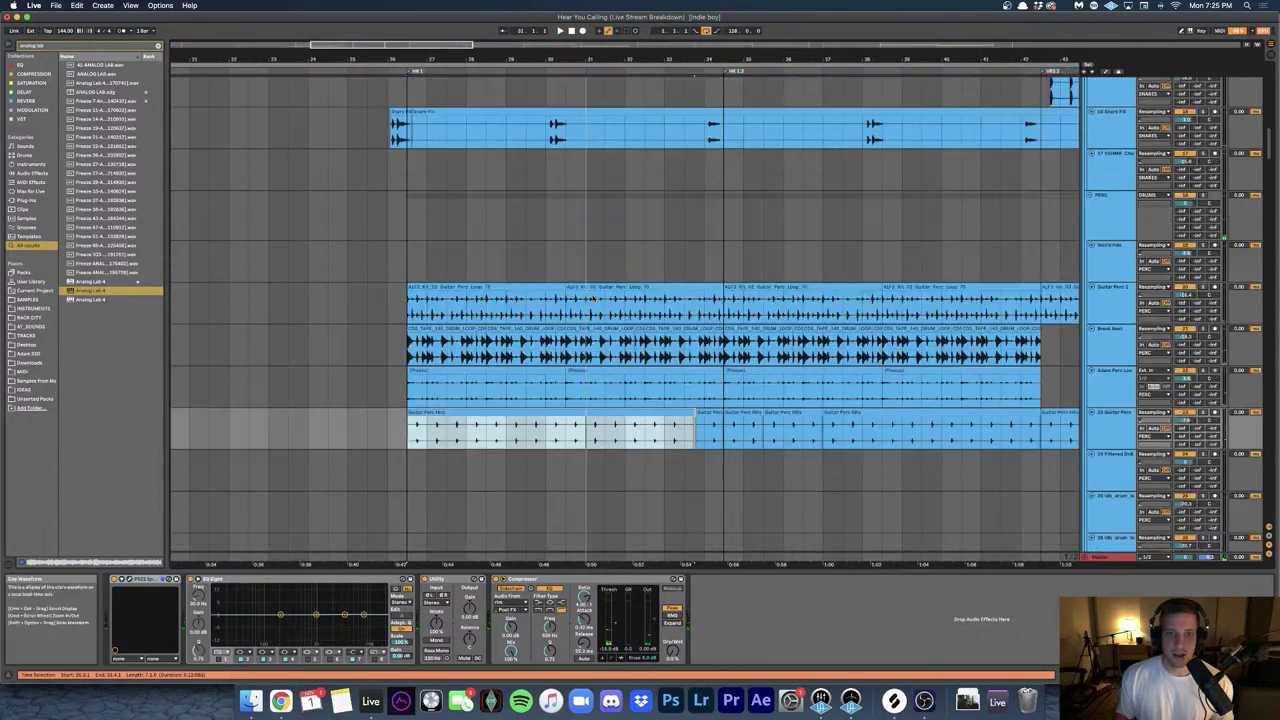
scroll(578, 404, "up", 2)
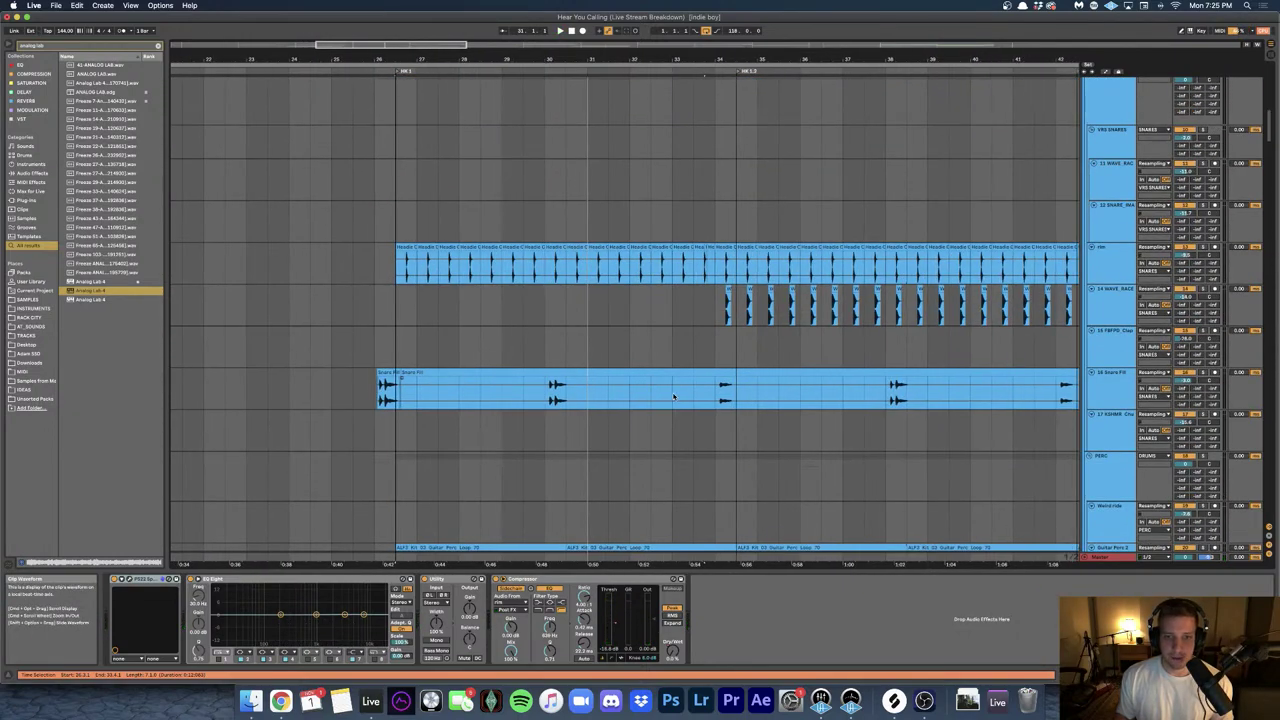
scroll(718, 400, "down", 15)
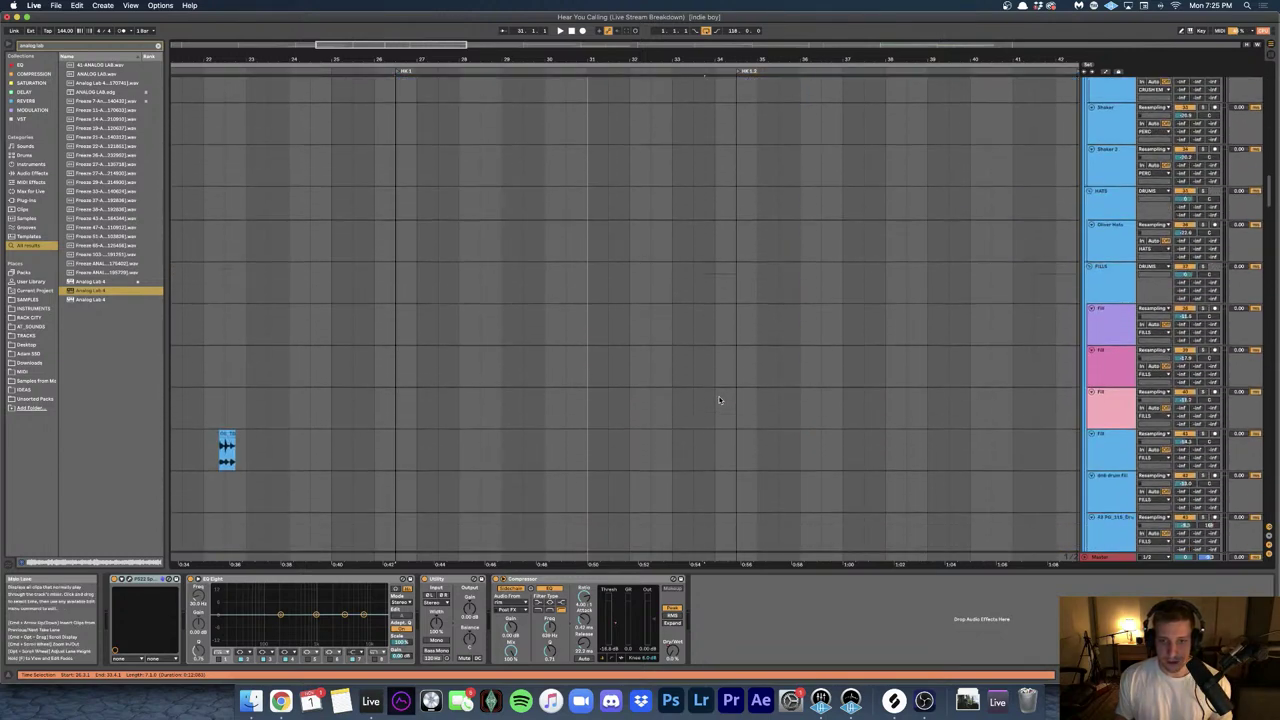
scroll(719, 400, "up", 5)
left_click(671, 297)
key("space")
scroll(665, 298, "right", 3)
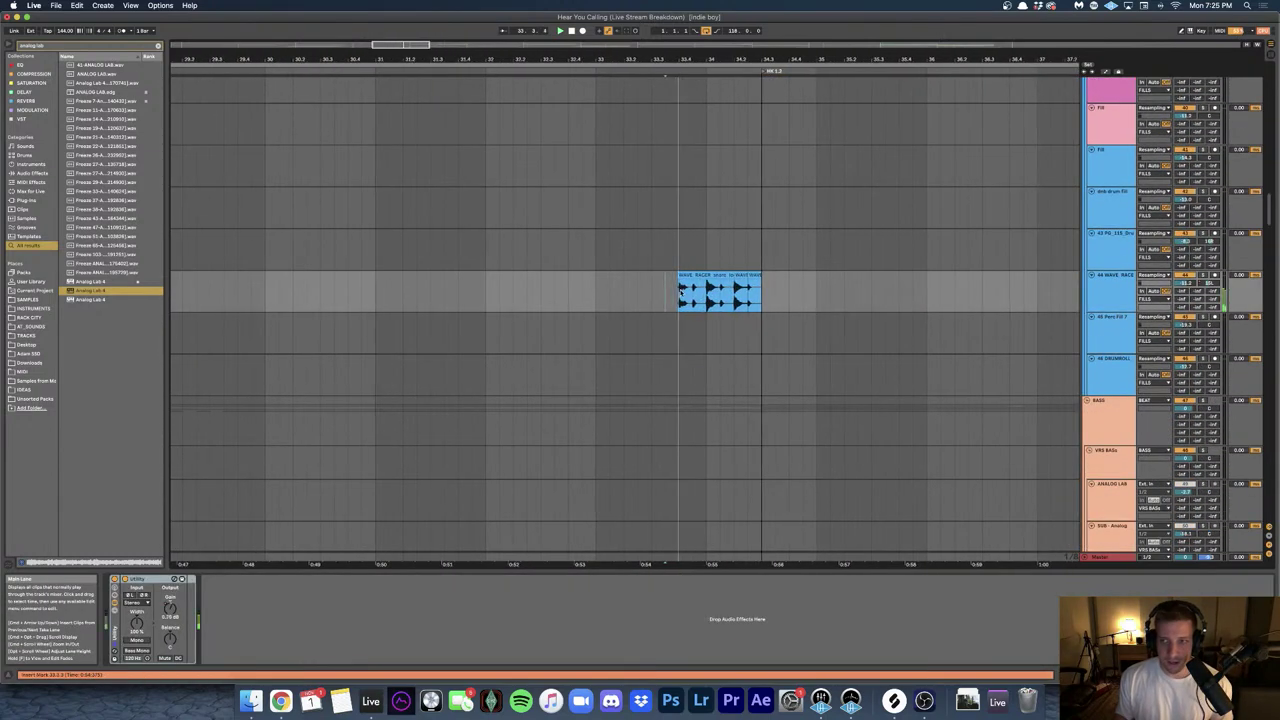
- Solo the WAVE_RACER fill track and listen to the fill before HK 1.2 on its own
left_click(581, 300)
scroll(500, 290, "up", 3)
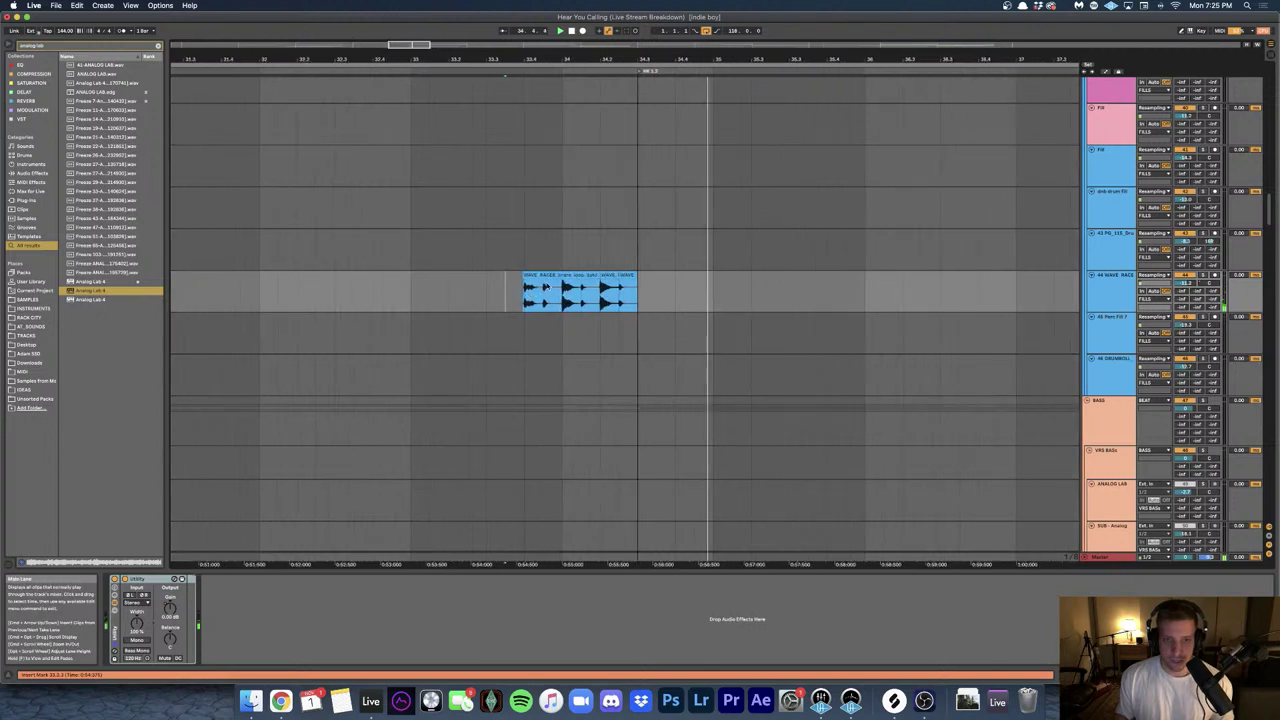
left_click(556, 290)
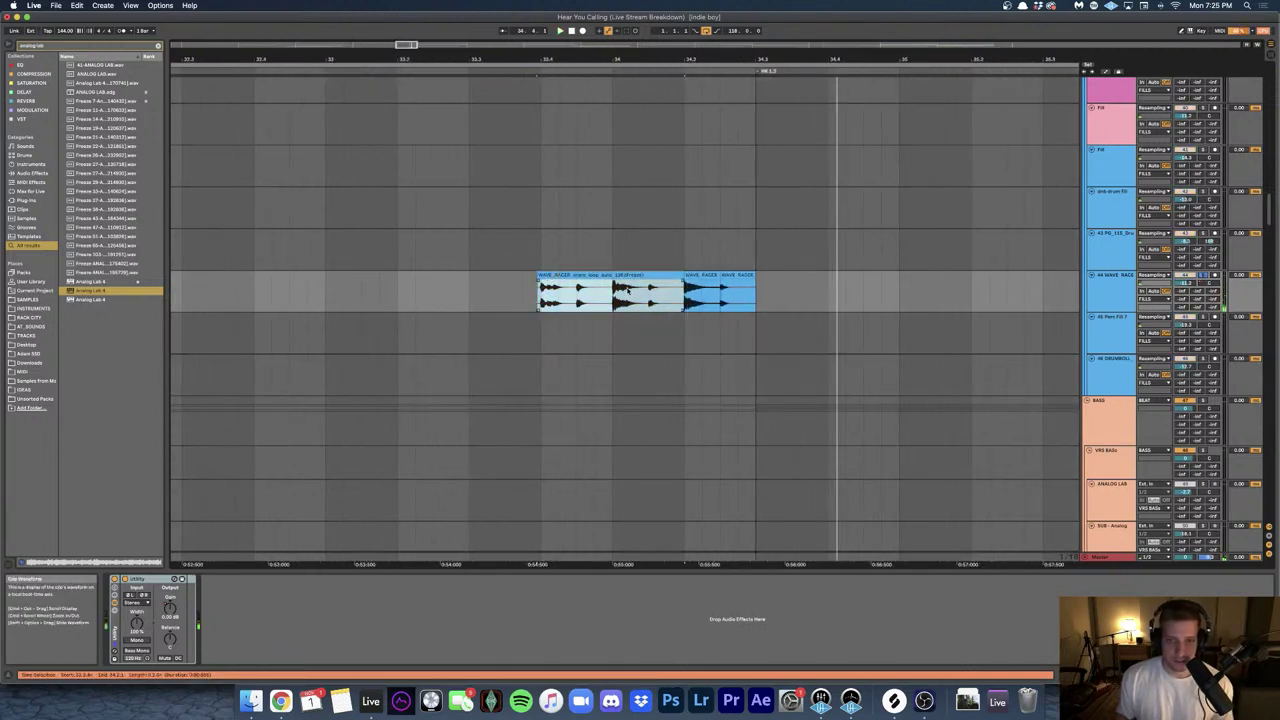
scroll(628, 288, "down", 1)
scroll(628, 288, "down", 5)
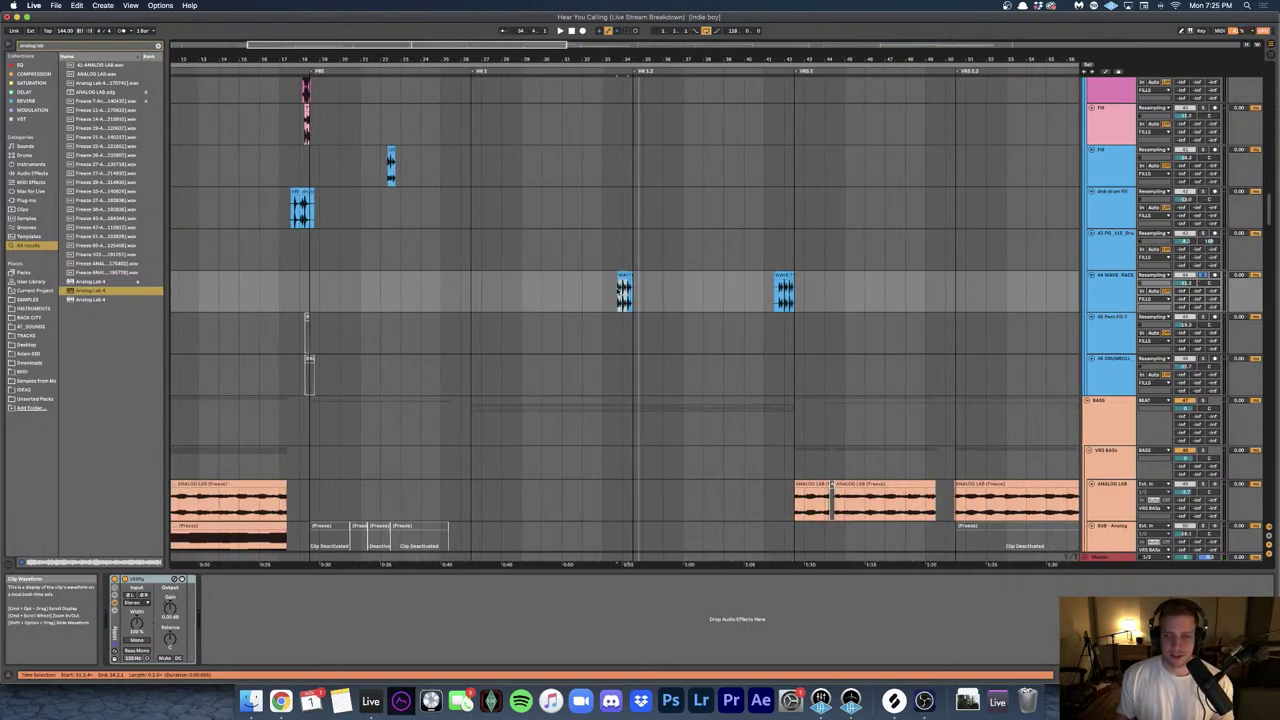
- Replay the soloed fill with its panning automation displayed, and restore the full mix and the normal arrangement display
key("a")
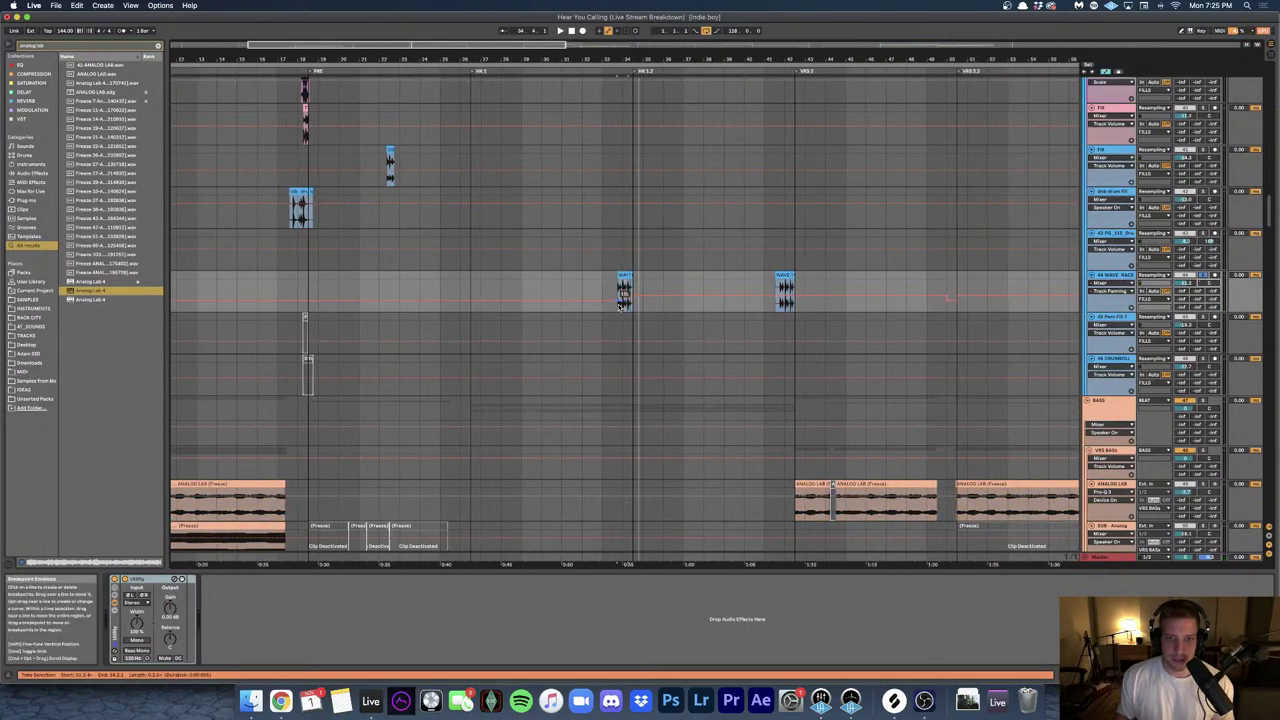
scroll(621, 306, "up", 5)
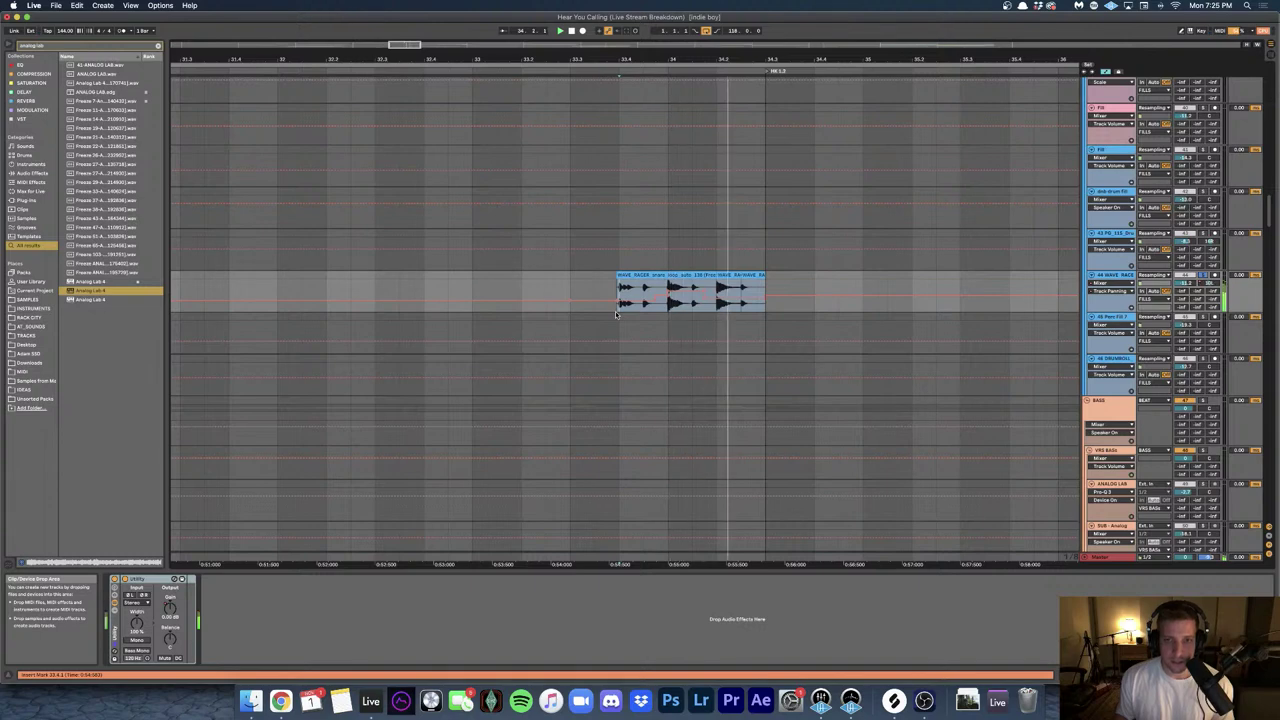
left_click(1203, 275)
scroll(483, 289, "down", 5)
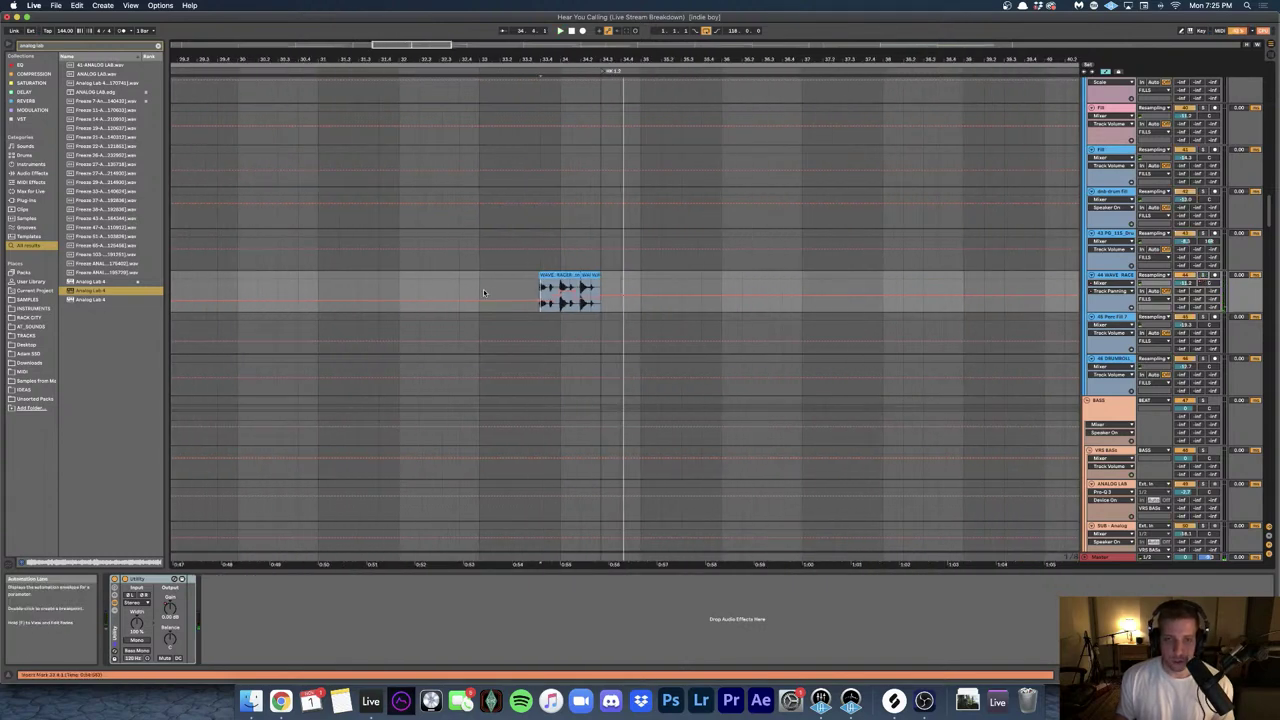
key("a")
- Look over the bass, percussion, snare and kick tracks around the HK 1.2 section for newly entering layers
scroll(481, 291, "left", 3)
scroll(480, 292, "down", 8)
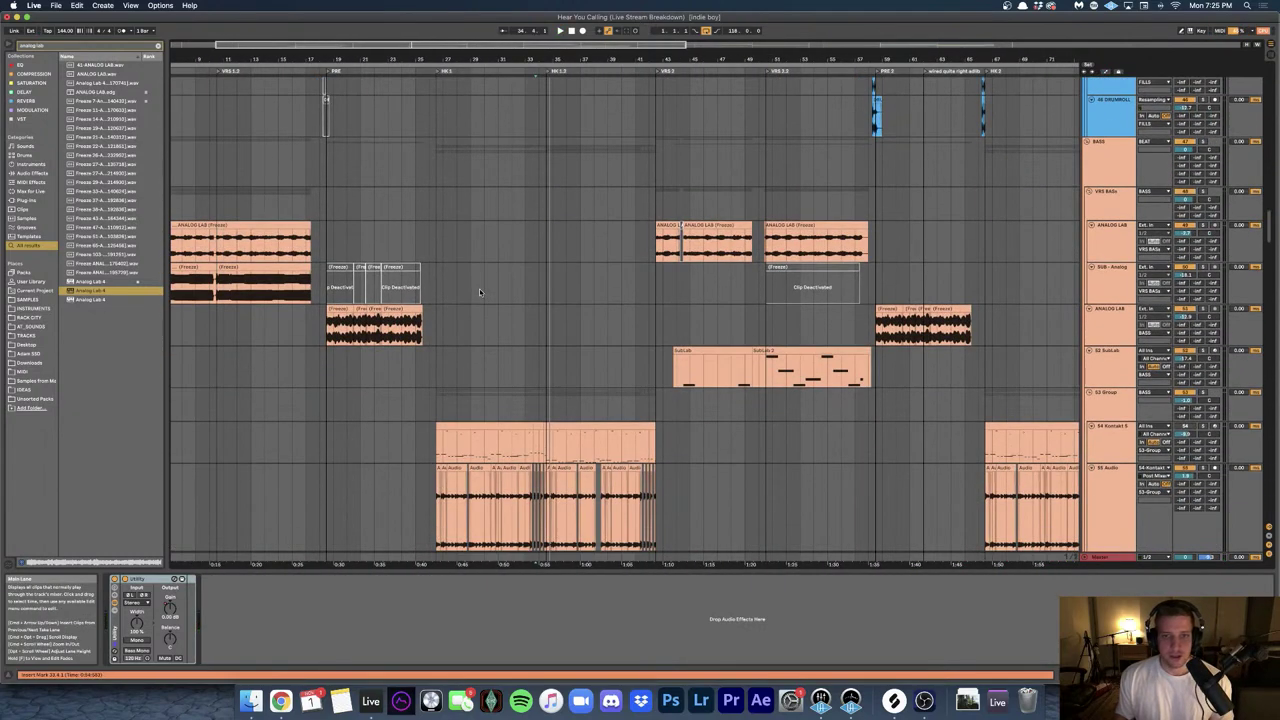
scroll(482, 291, "up", 6)
scroll(482, 290, "up", 8)
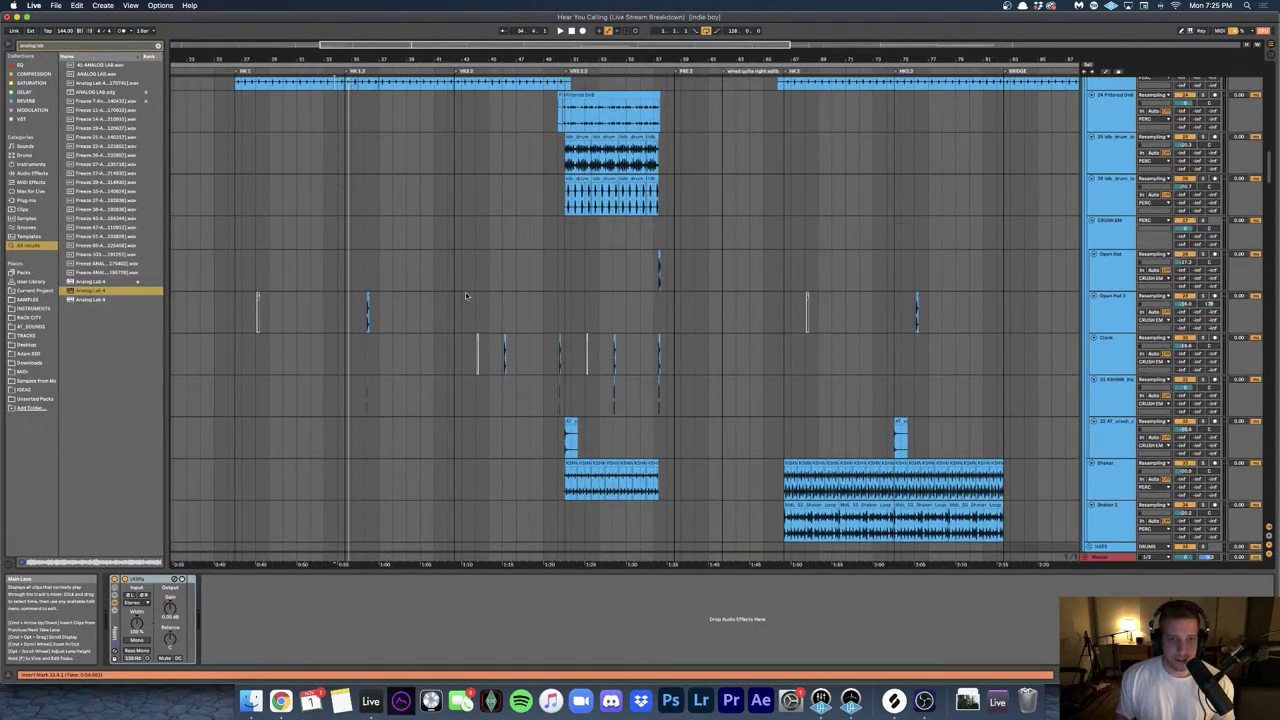
scroll(428, 306, "down", 5)
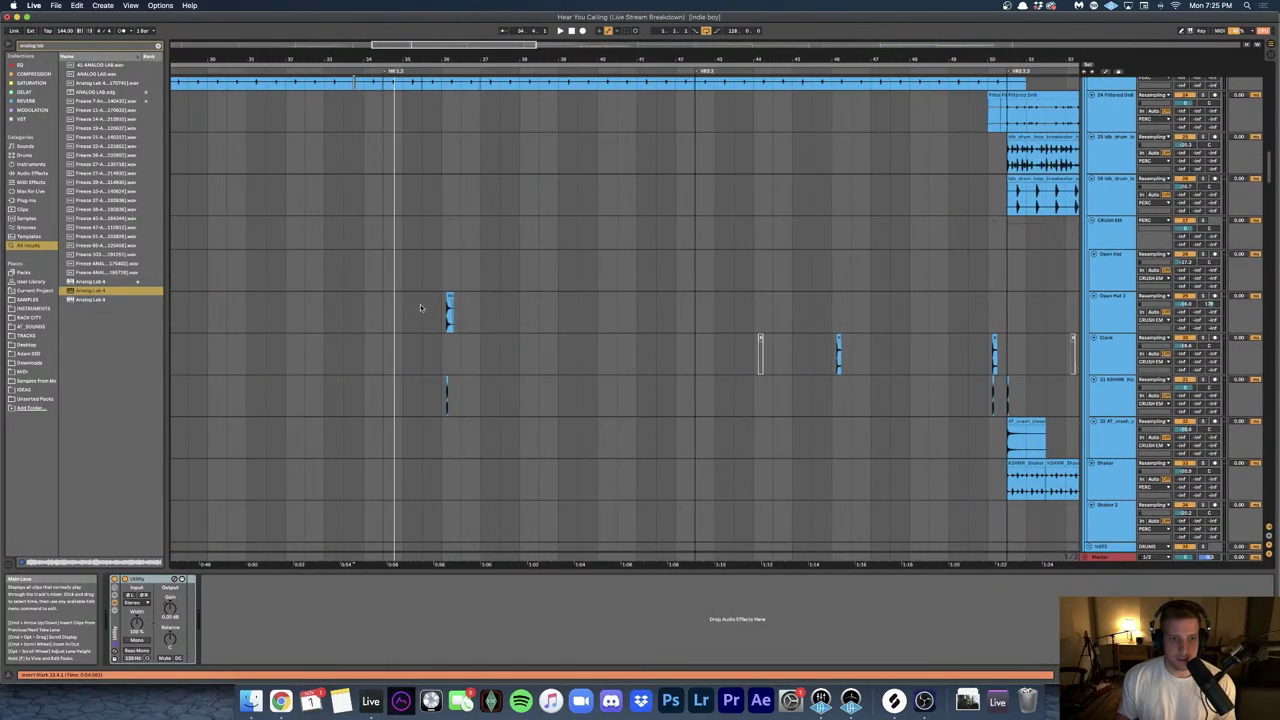
scroll(420, 310, "up", 5)
scroll(406, 316, "up", 2)
scroll(406, 316, "up", 2)
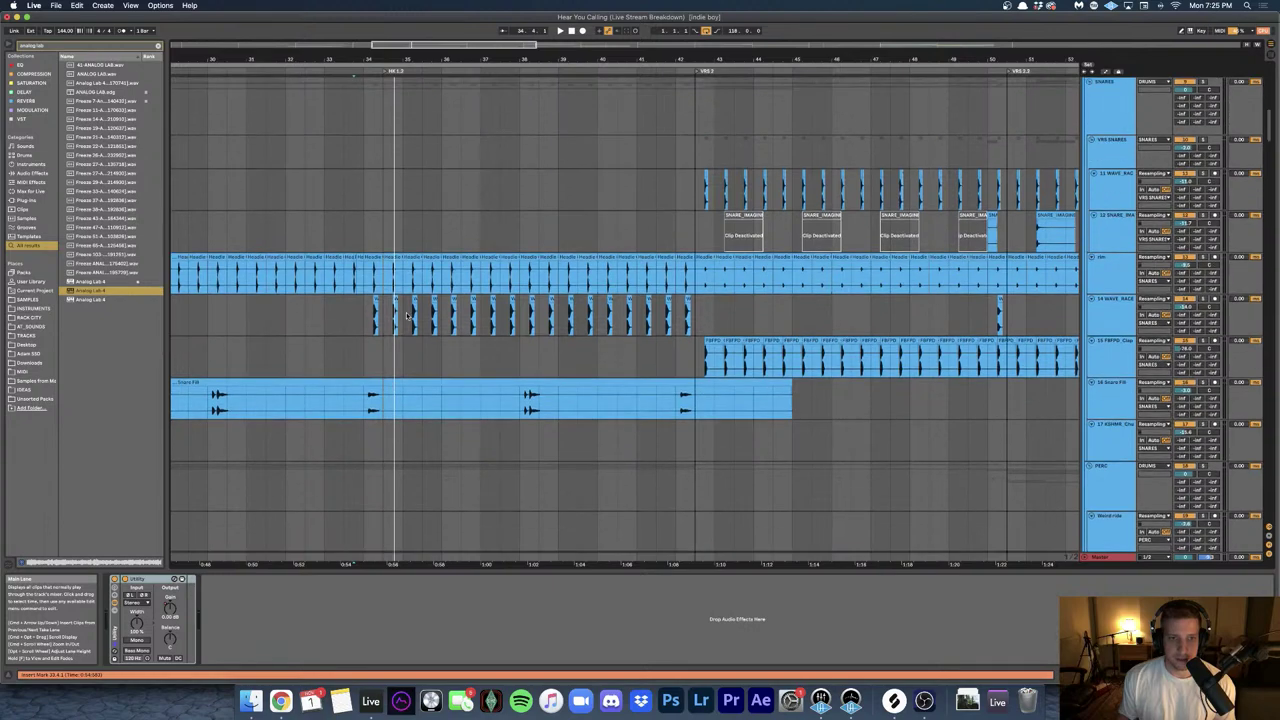
scroll(368, 319, "up", 5)
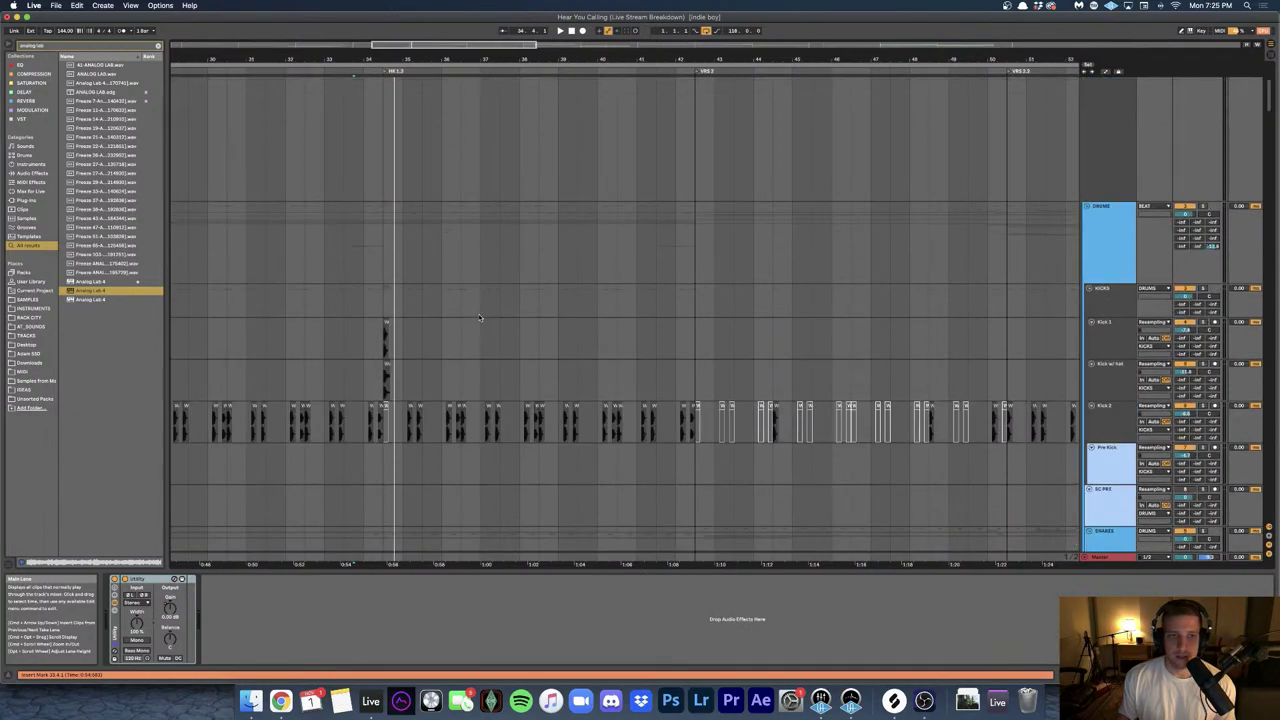
scroll(374, 306, "down", 10)
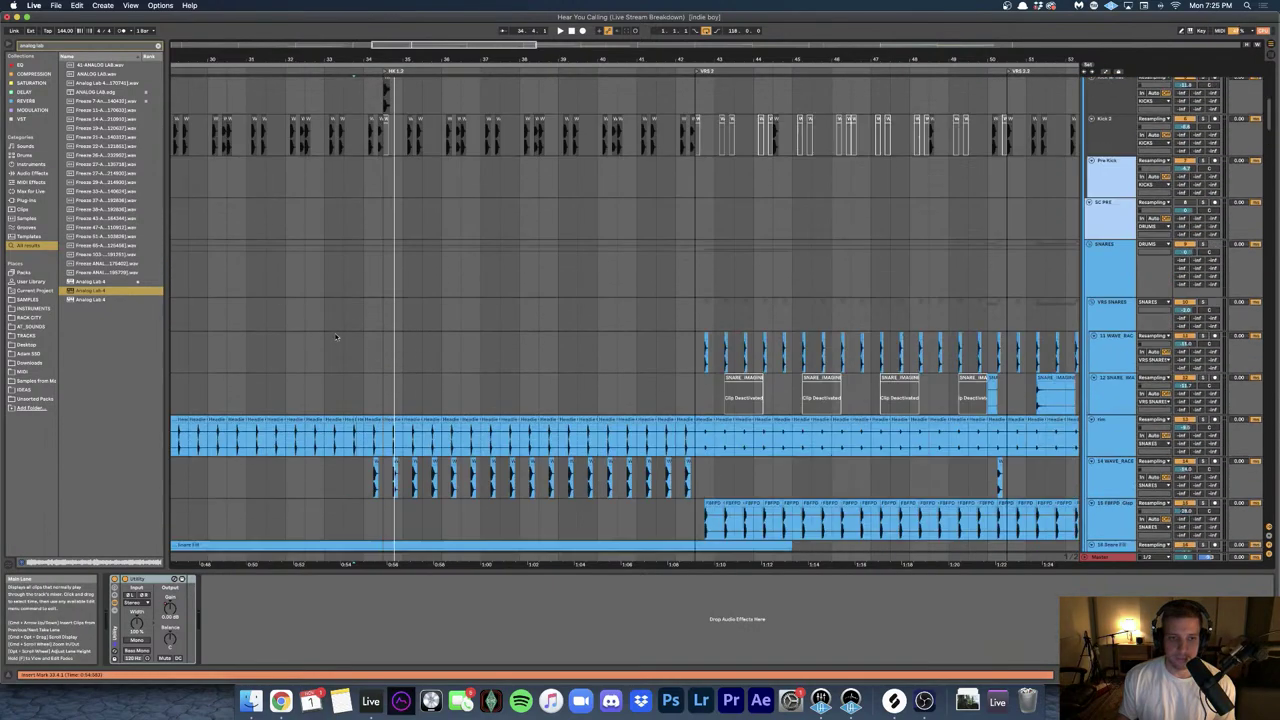
- Play the WAVE_RACE snare layer on track 14 from just before the HK 1.2 marker and hear it in solo
left_click(363, 142)
key("space")
scroll(374, 150, "up", 5)
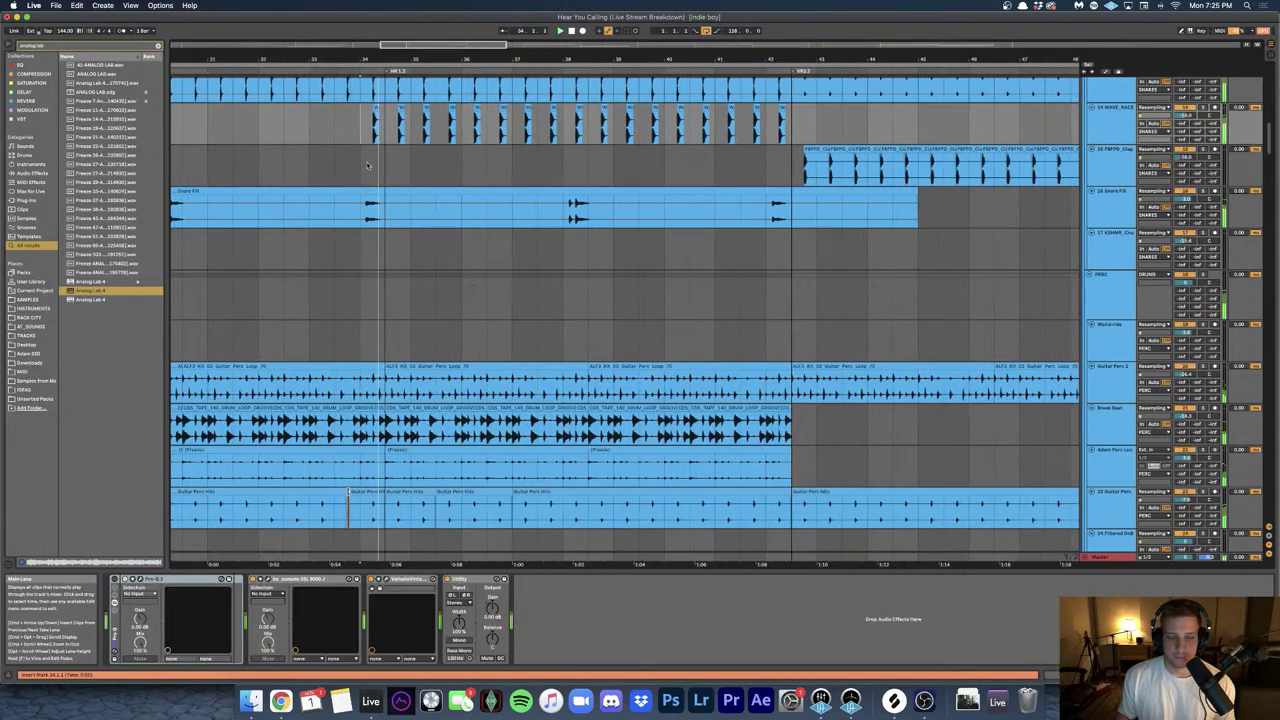
scroll(437, 193, "up", 3)
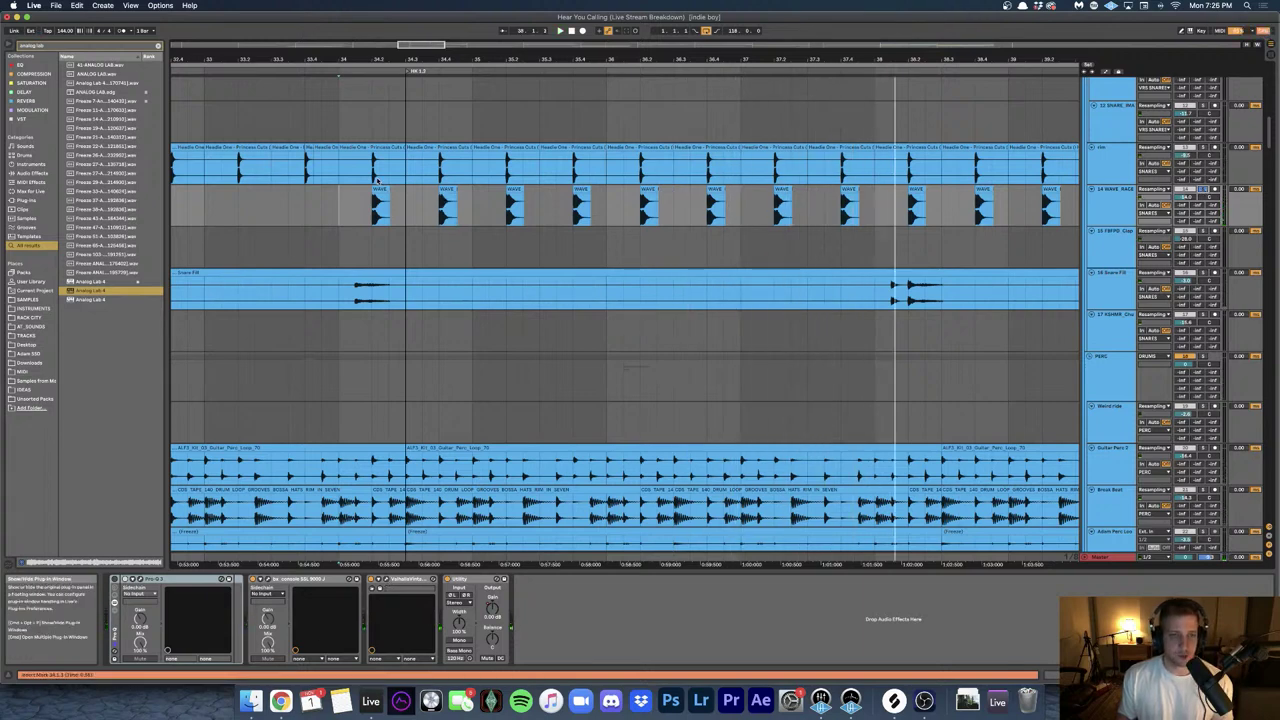
scroll(377, 179, "down", 5)
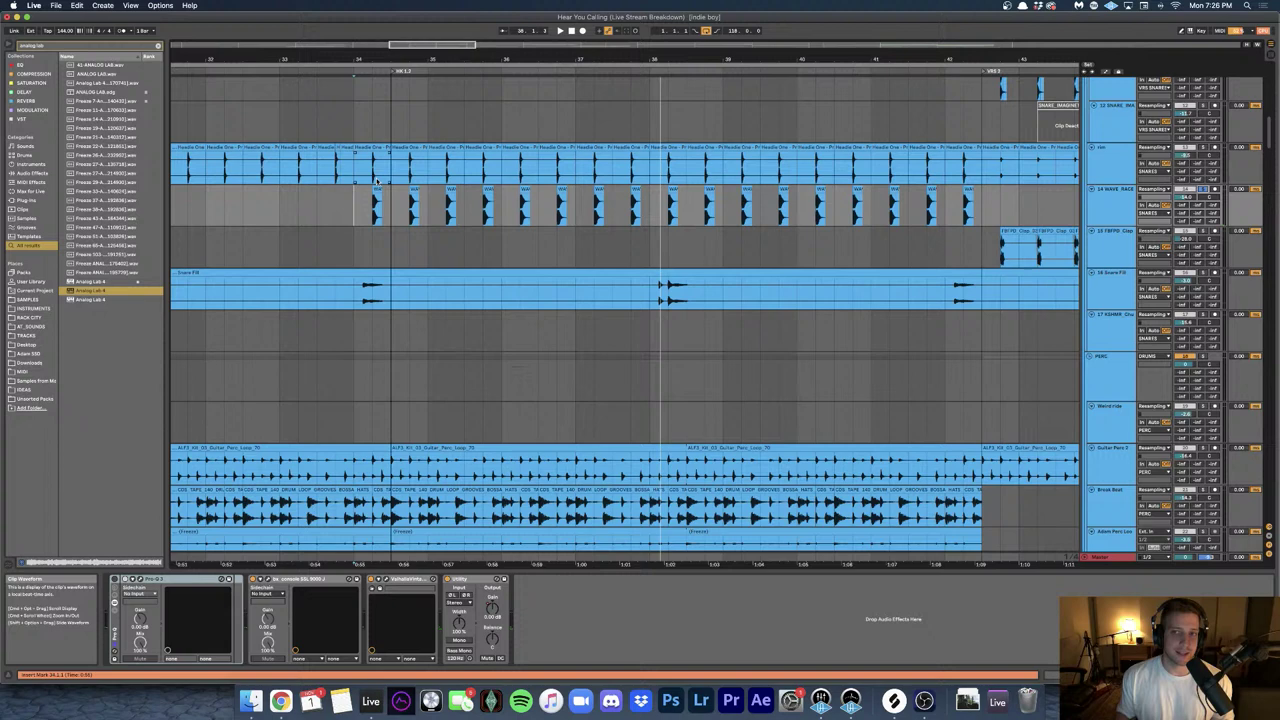
- Solo the CRUSH EM percussion group and play its layered open-hat hit just after bar 36
scroll(490, 290, "down", 10)
left_click(484, 278)
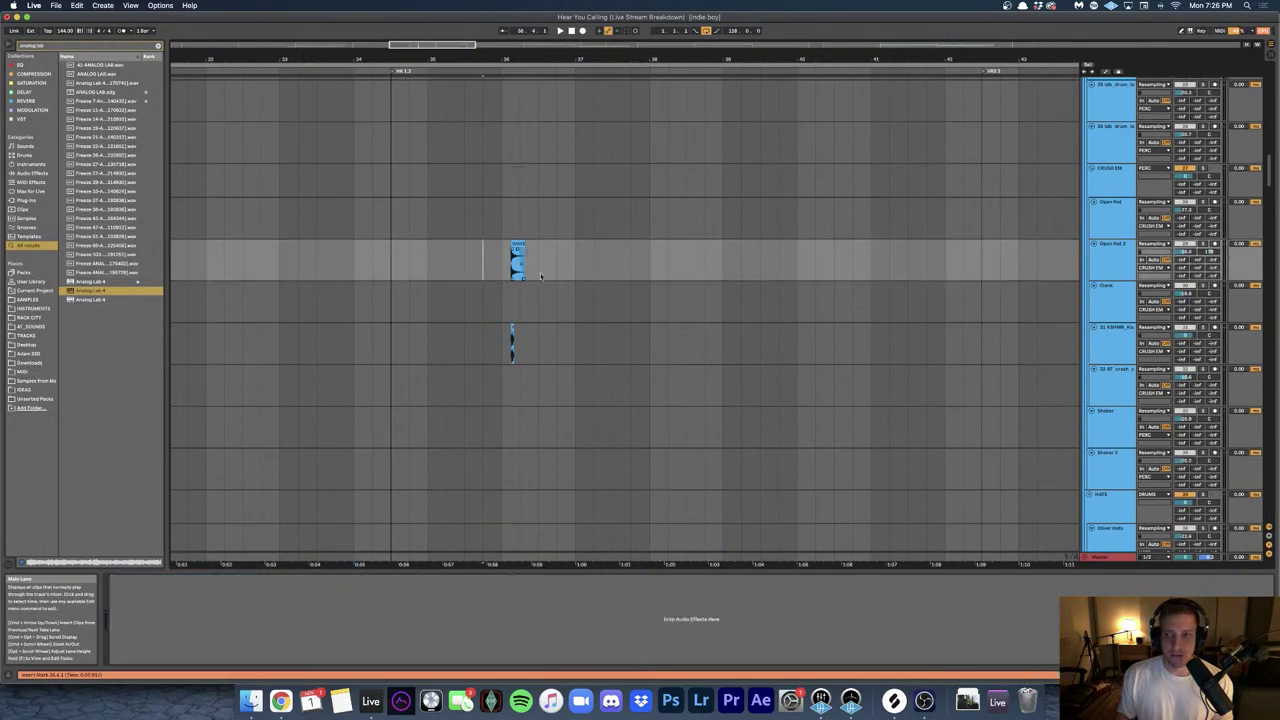
left_click(1205, 175)
left_click(1204, 169)
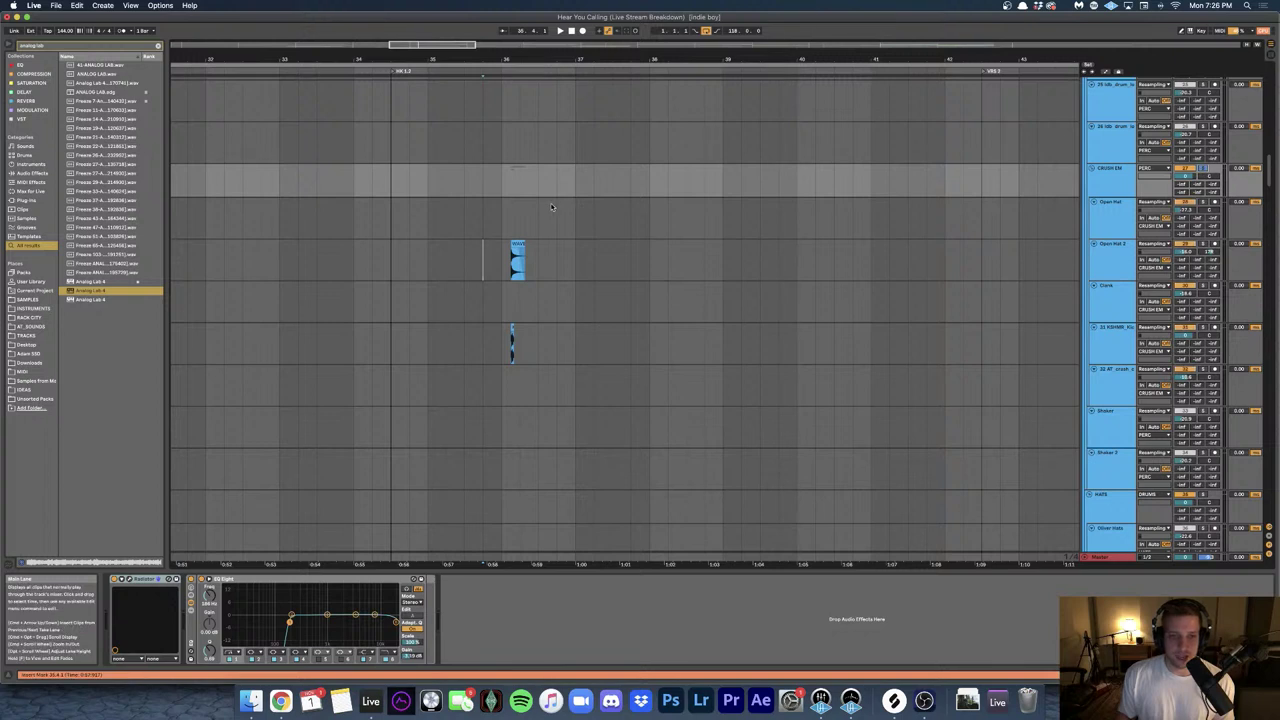
scroll(554, 208, "up", 3)
left_click(423, 204)
key("space")
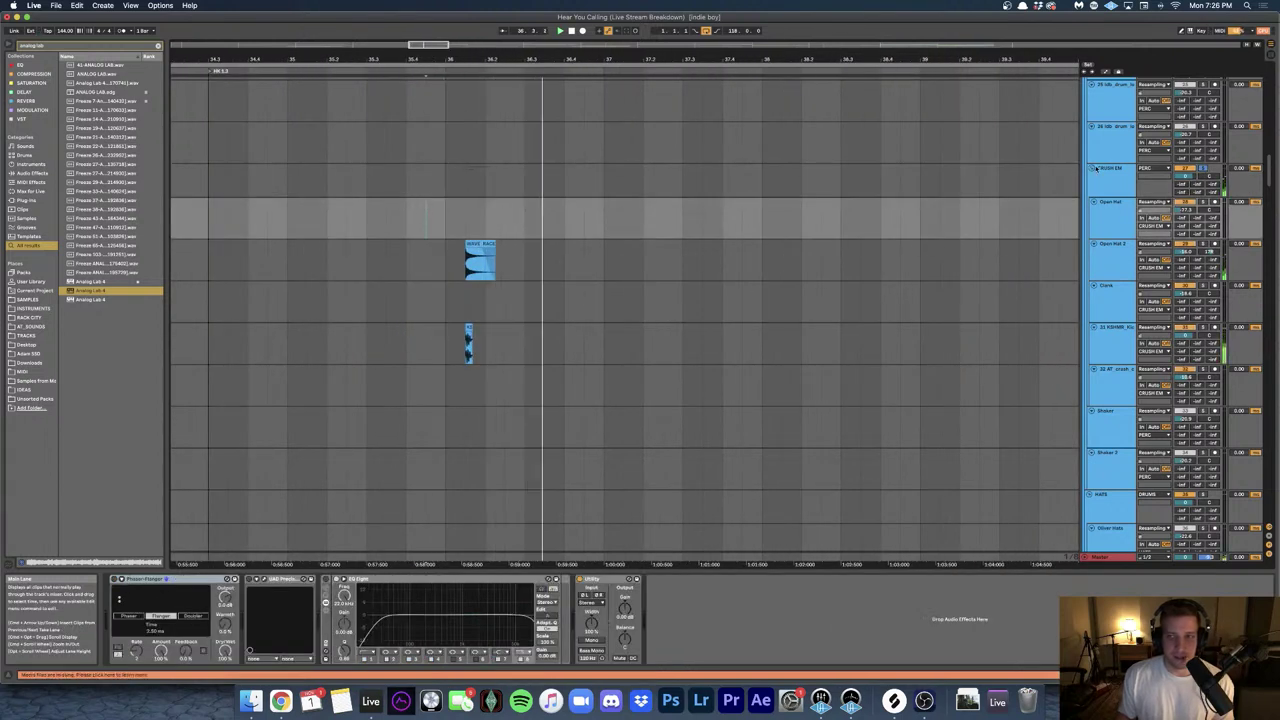
- Unsolo the CRUSH EM group and play the same hit within the full mix
key("space")
left_click(1203, 168)
key("space")
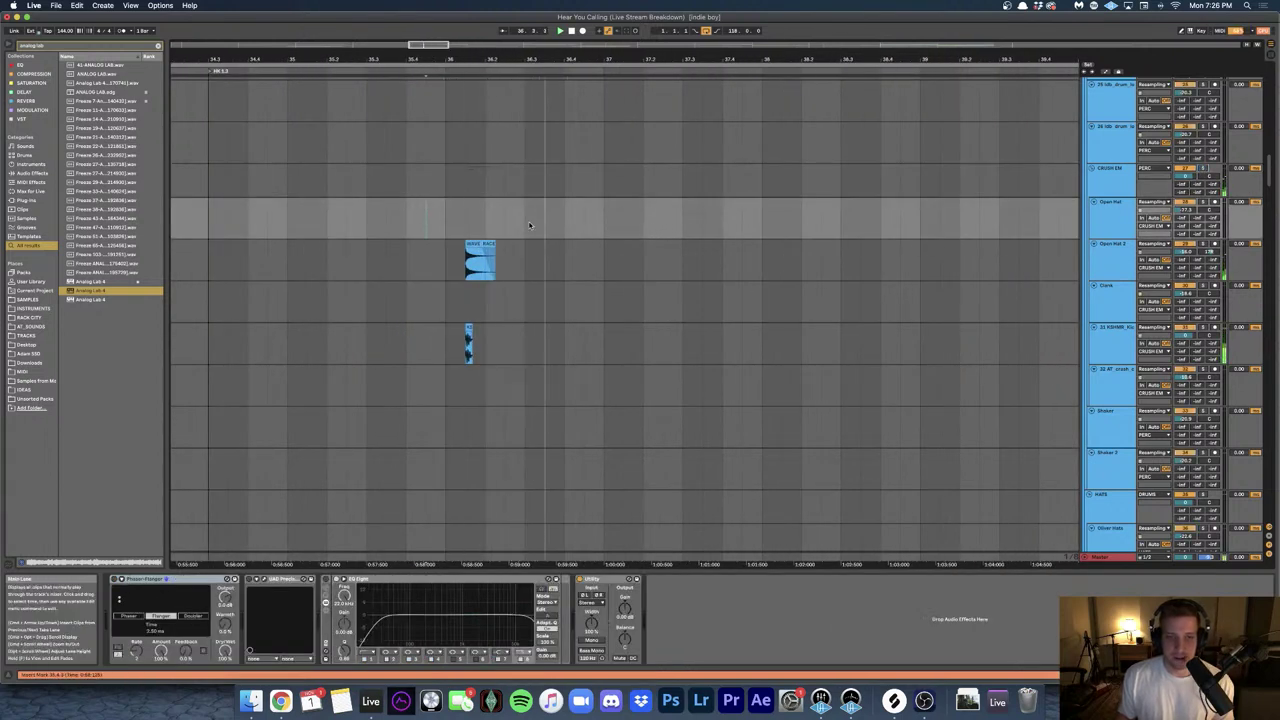
scroll(530, 225, "down", 5)
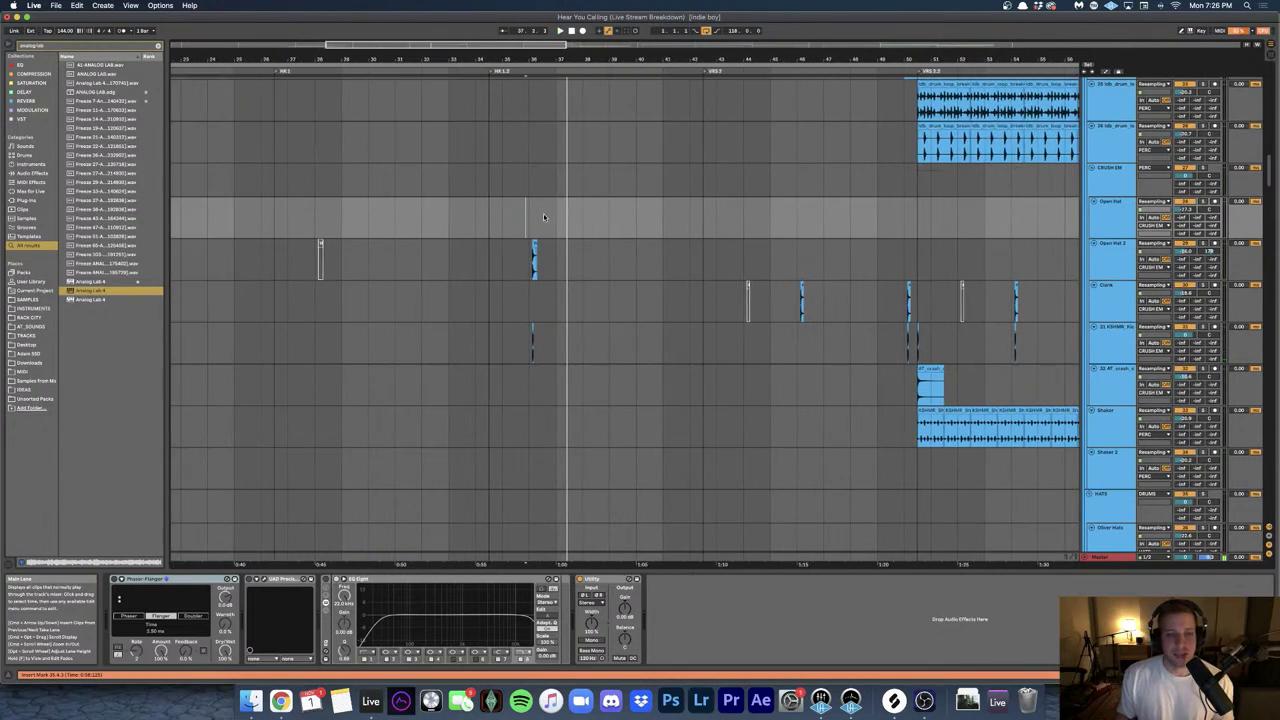
- Solo the 55 Audio bass track in the bass group and play its chopped clips from the HK 1 marker
scroll(543, 213, "down", 10)
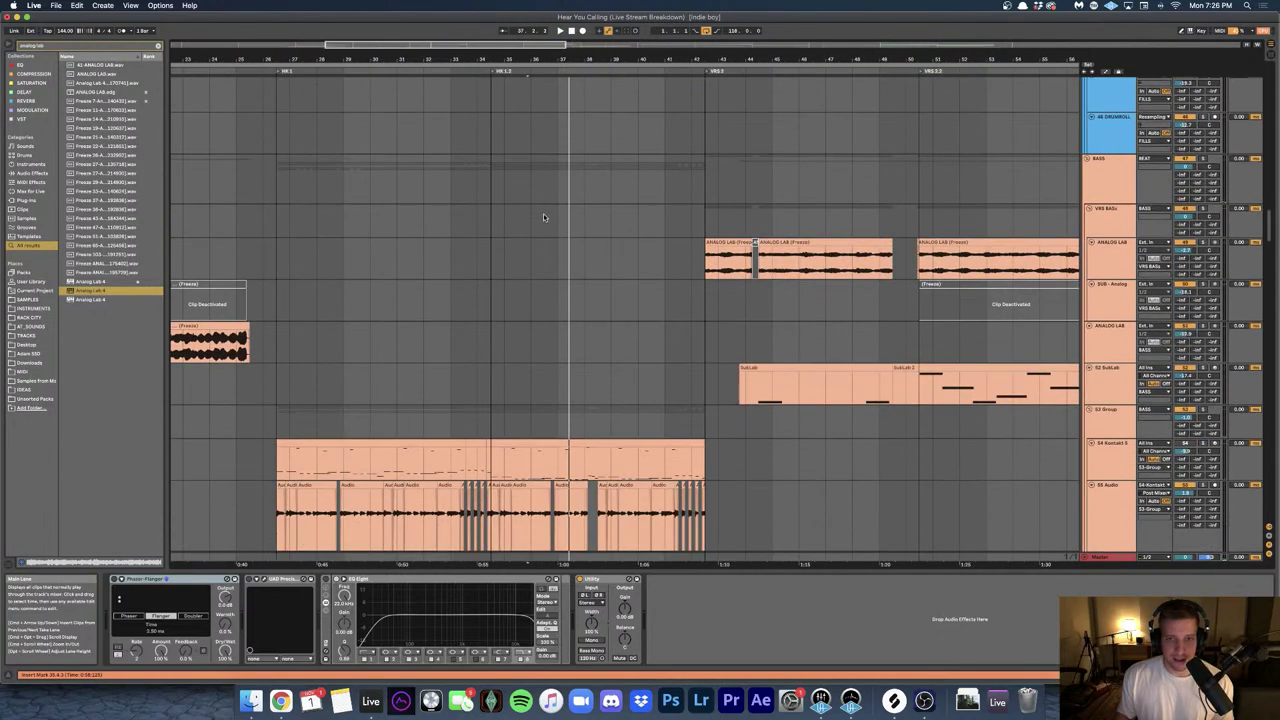
scroll(543, 213, "down", 5)
left_click(283, 281)
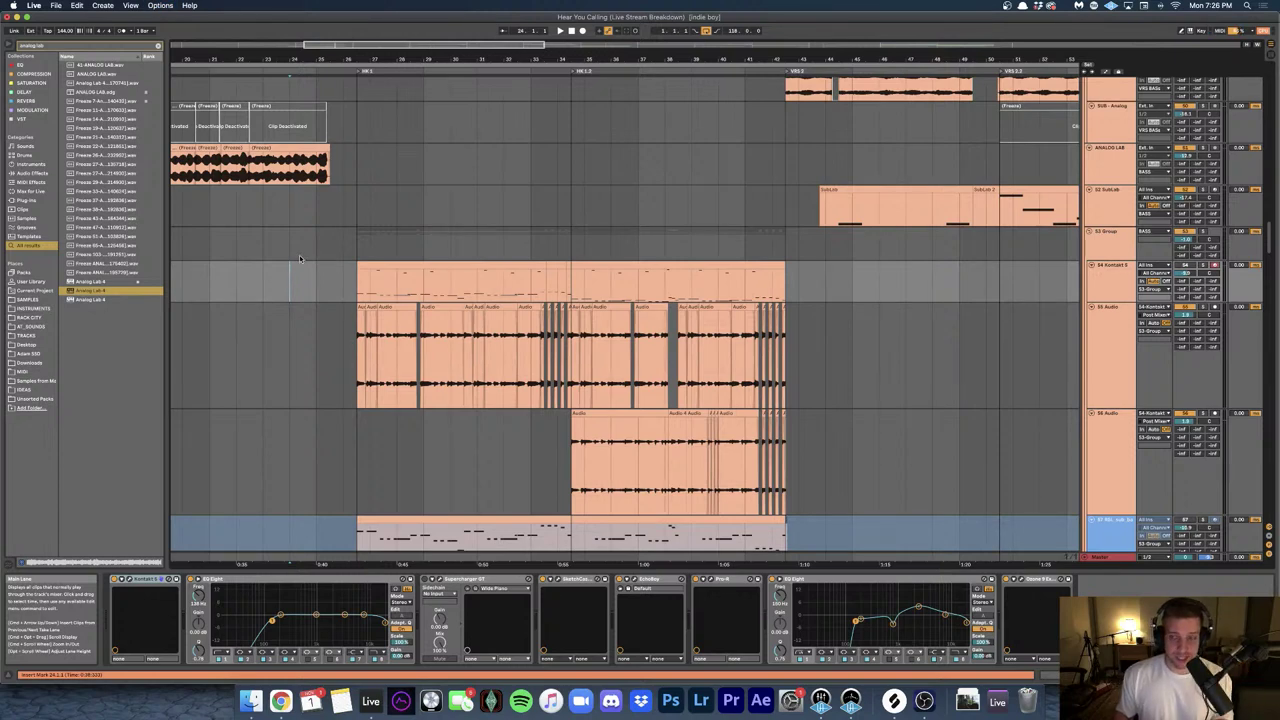
scroll(299, 259, "up", 5)
left_click(373, 245)
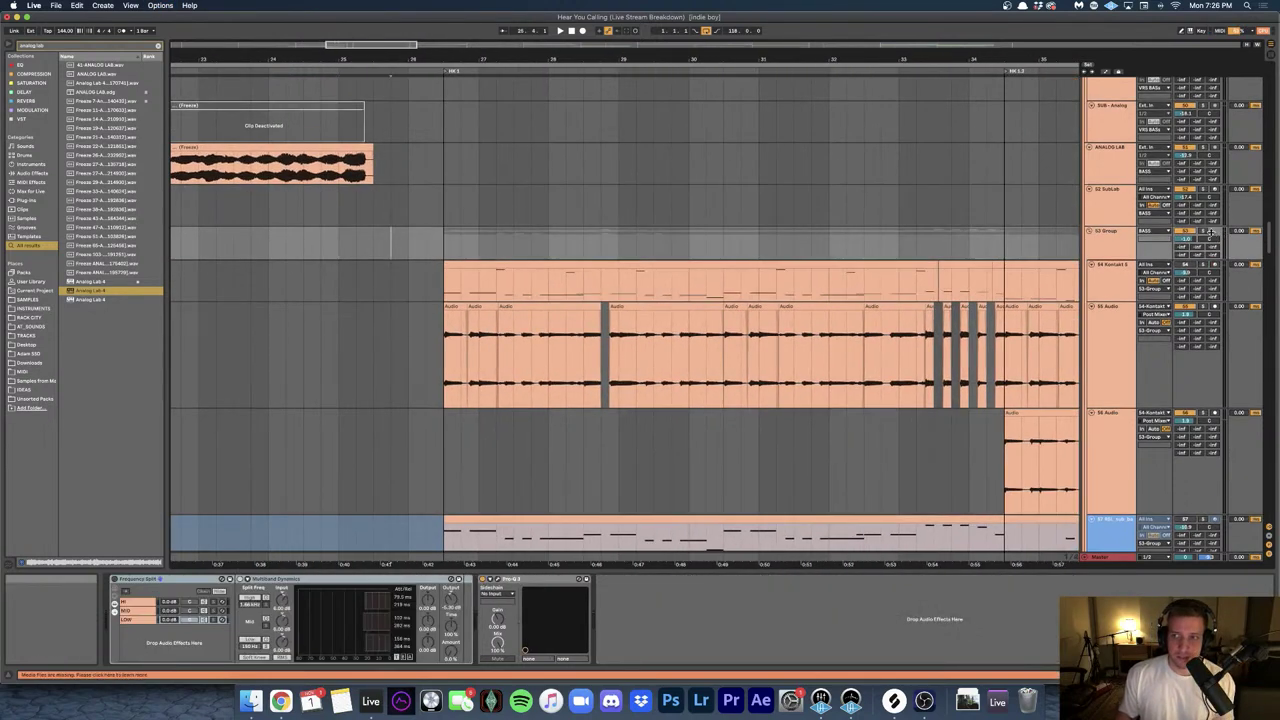
left_click(1168, 316)
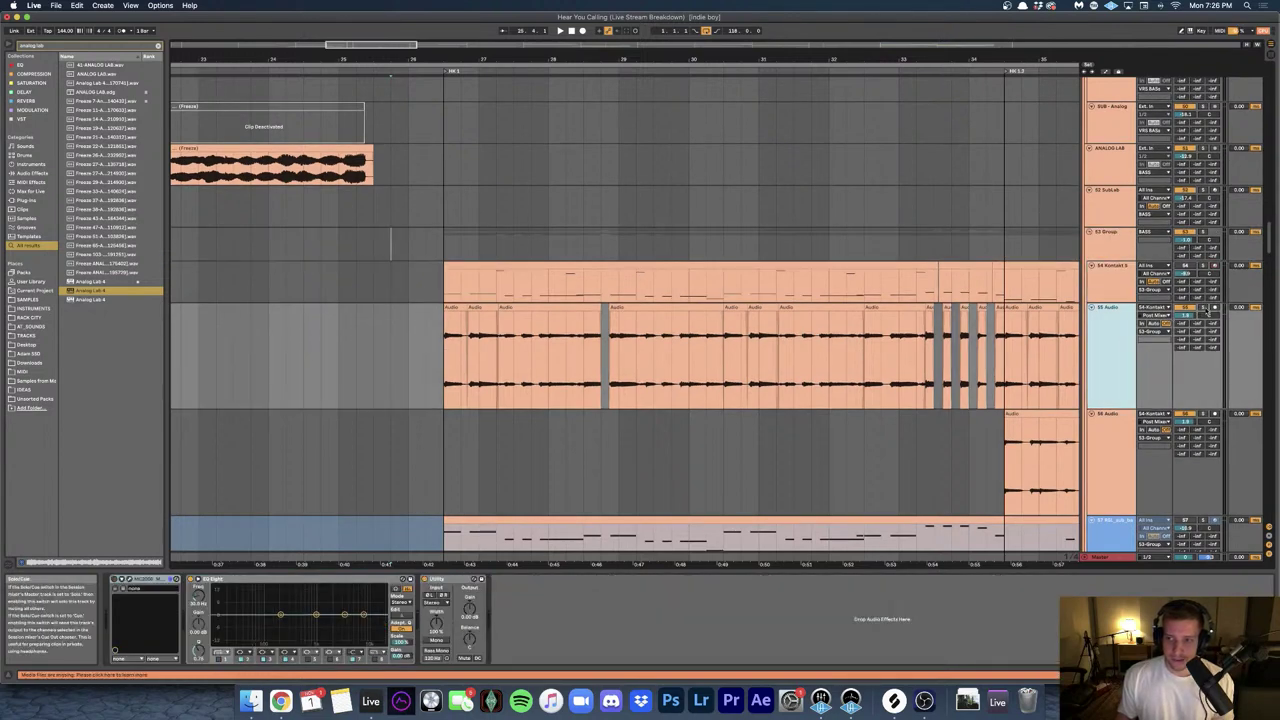
left_click(448, 340)
left_click(460, 308)
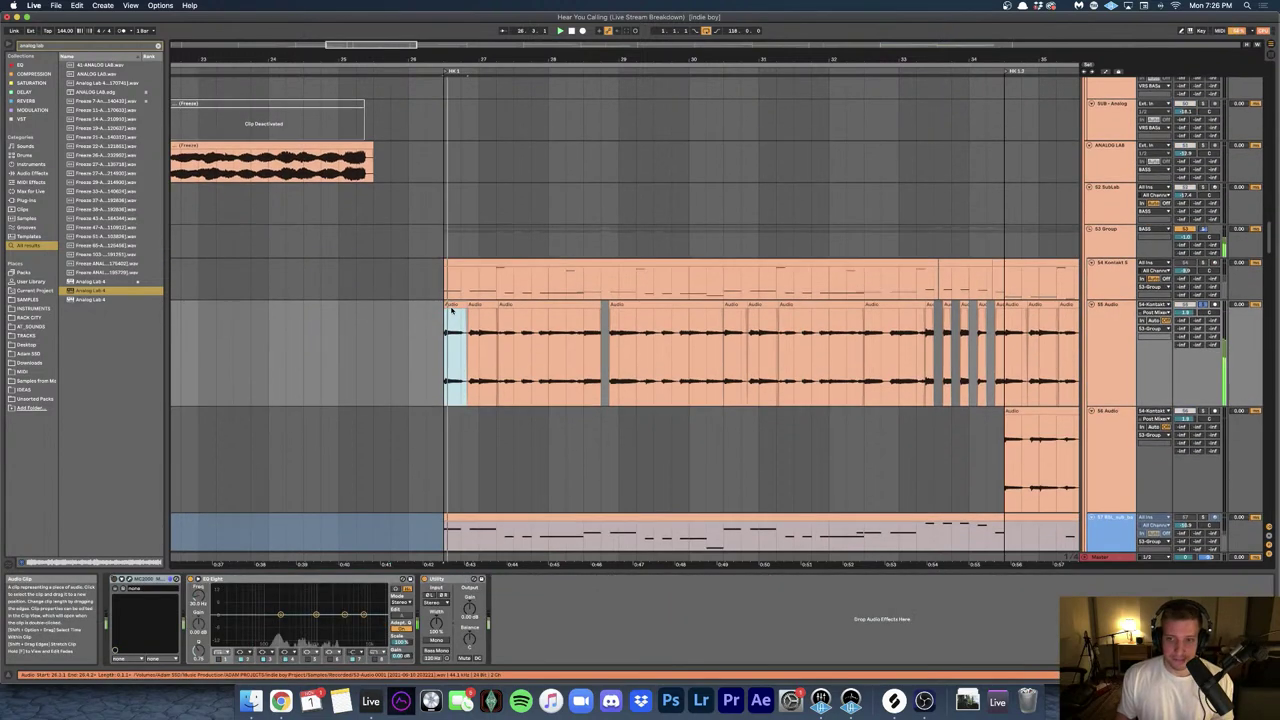
key("space")
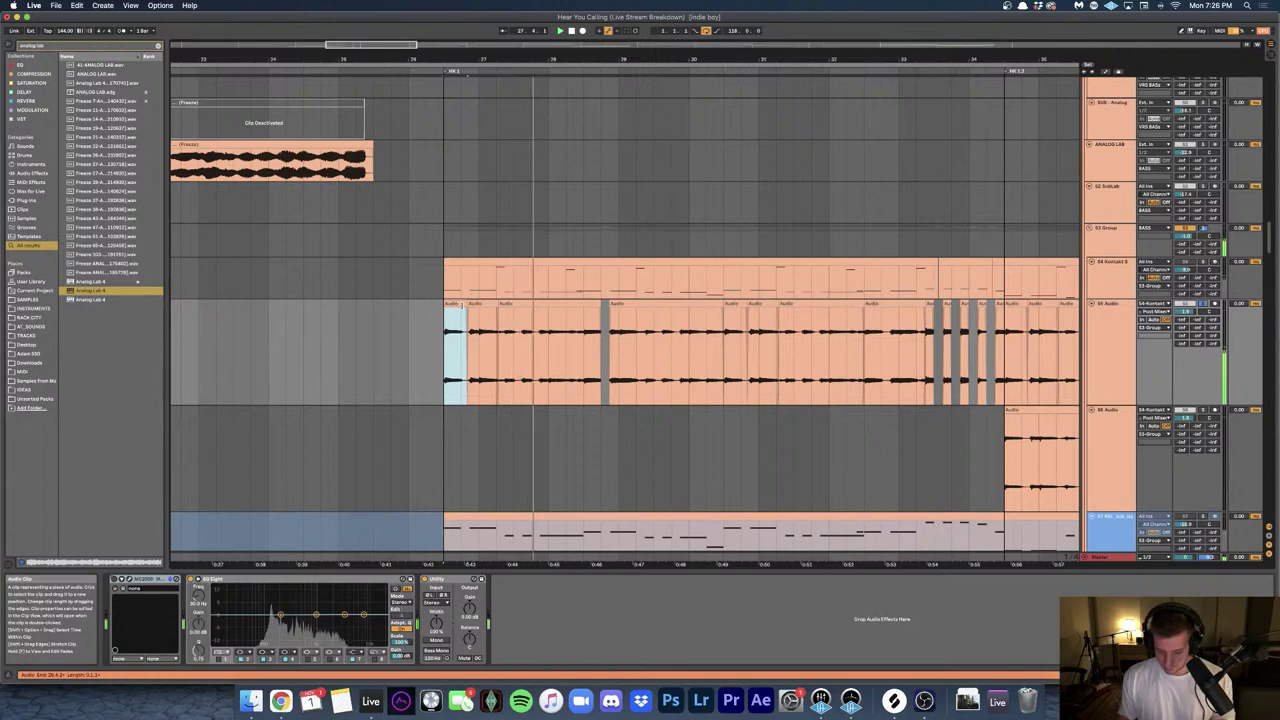
scroll(551, 296, "right", 1)
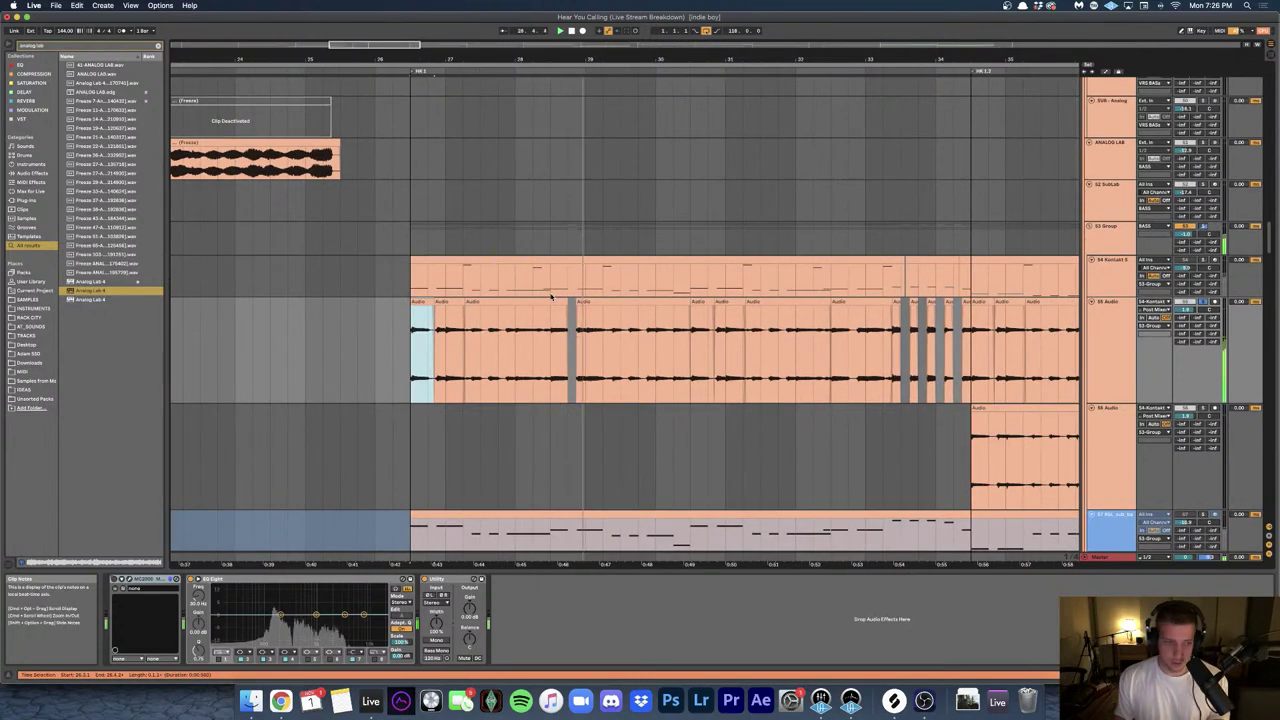
scroll(551, 296, "right", 2)
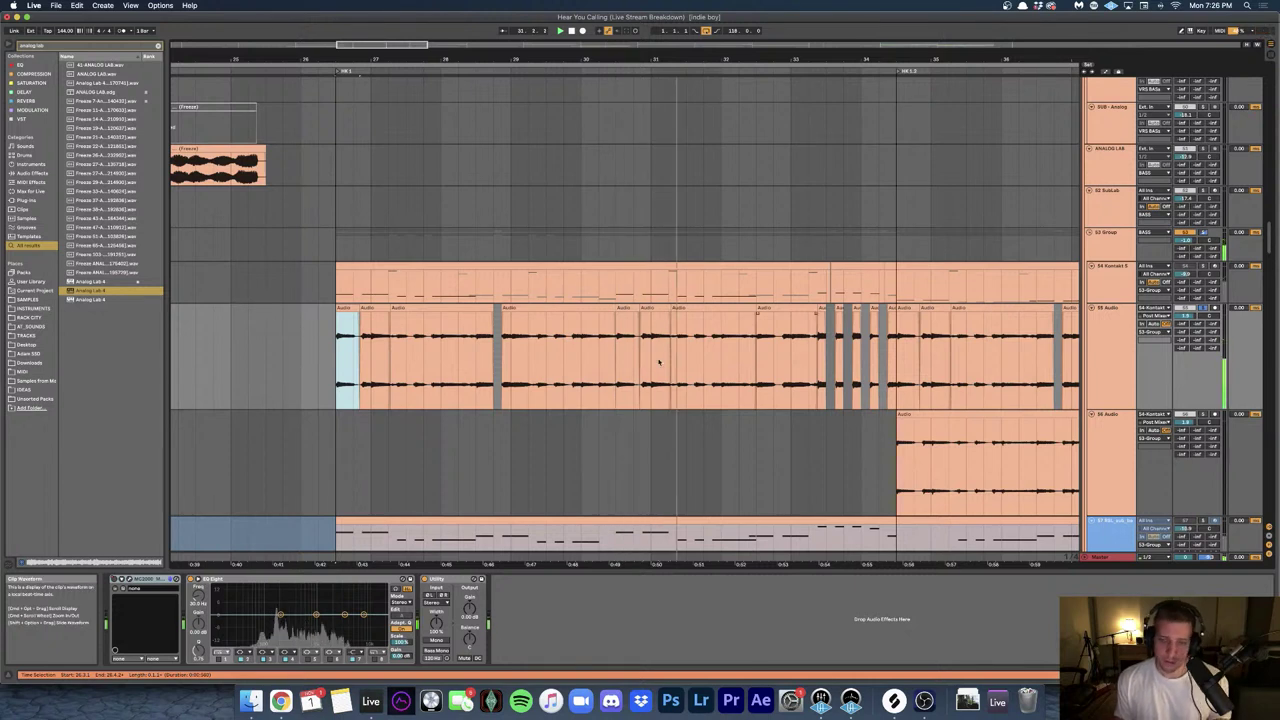
- Solo the 54 Kontakt 5 track with its first HK 1 MIDI clip selected, and open its Kontakt instrument window
left_click(416, 374)
left_click(1126, 284)
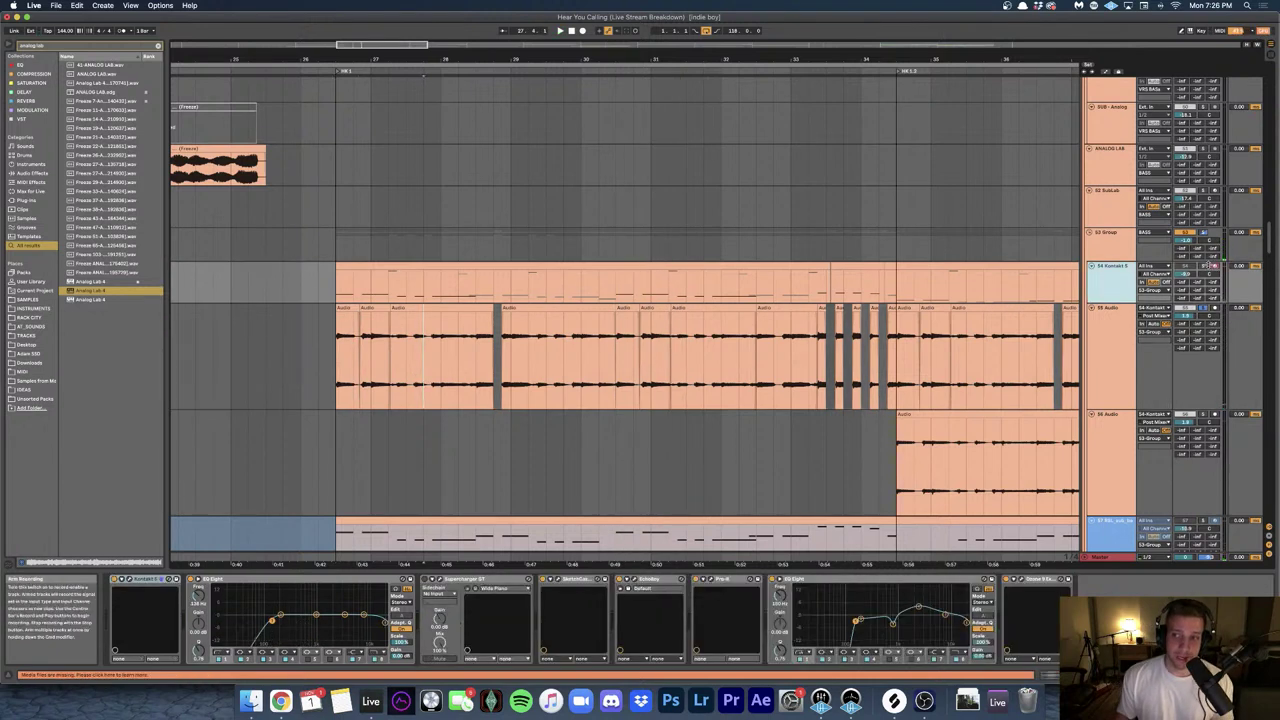
left_click(345, 270)
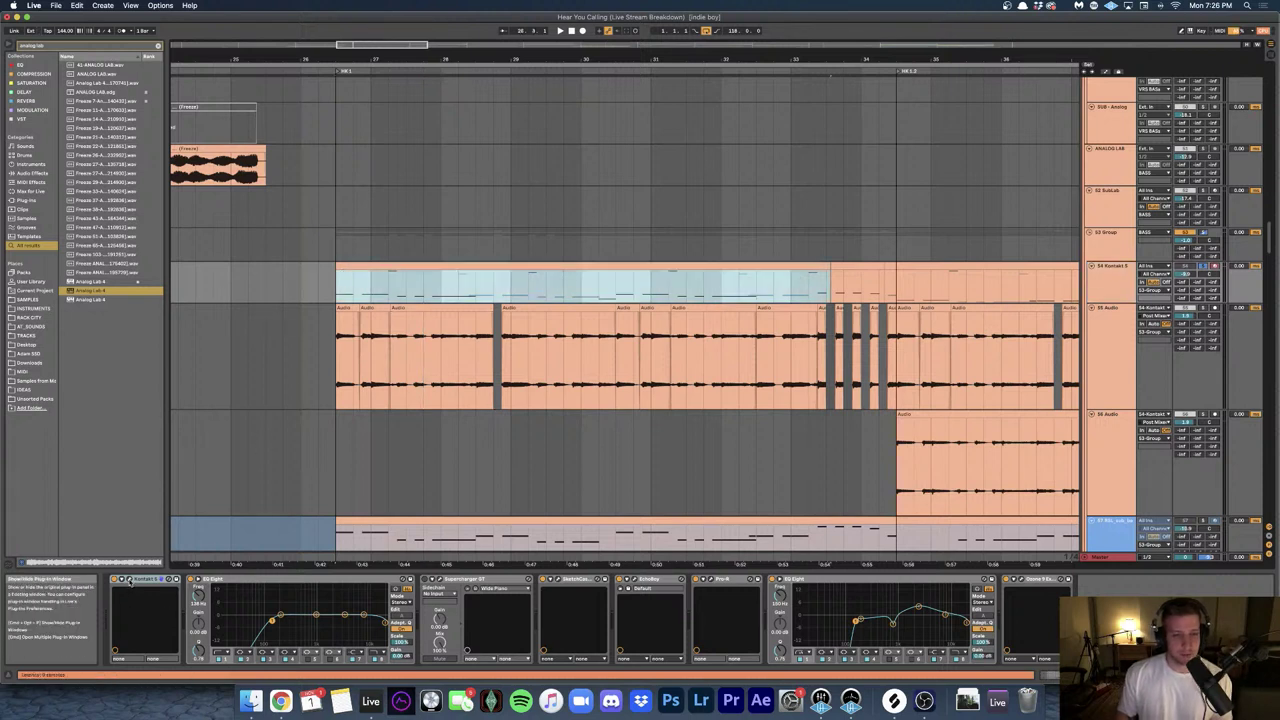
left_click(130, 580)
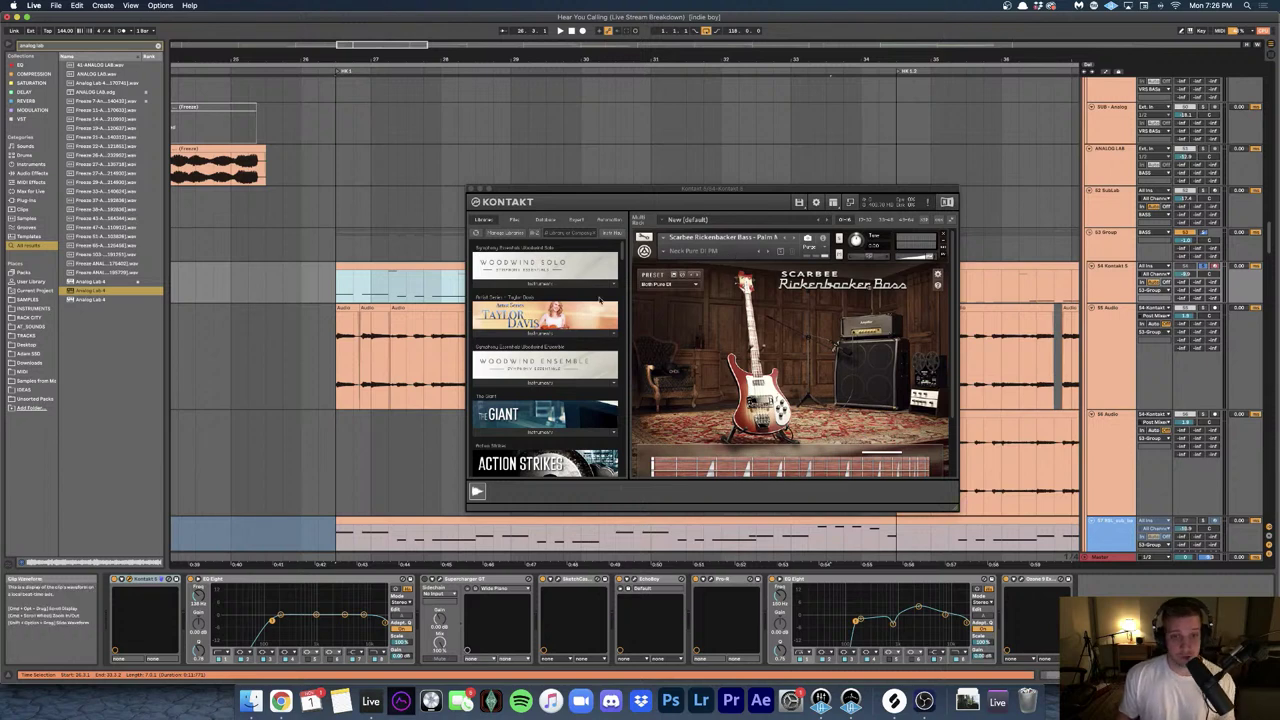
- Find the Scarbee Rickenbacker Bass library in Kontakt, expand its instrument list, and close the Kontakt window
left_click_drag(619, 261, 622, 428)
left_click(539, 326)
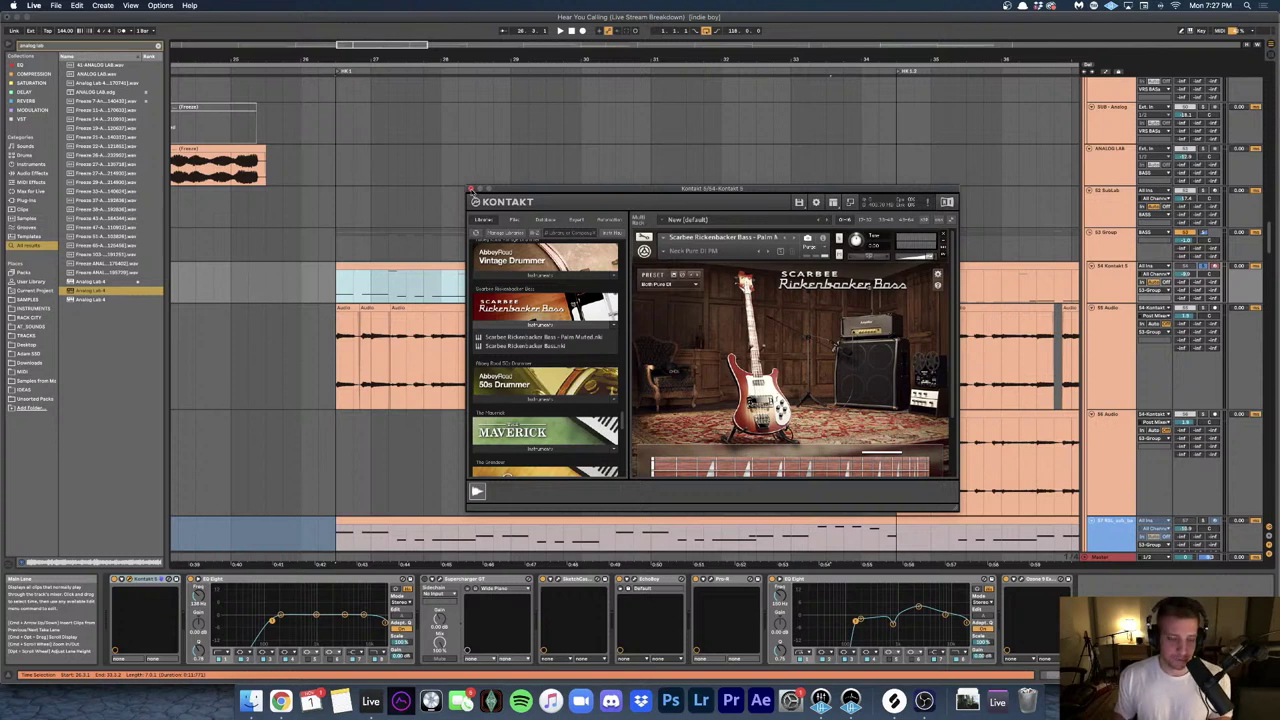
left_click(472, 188)
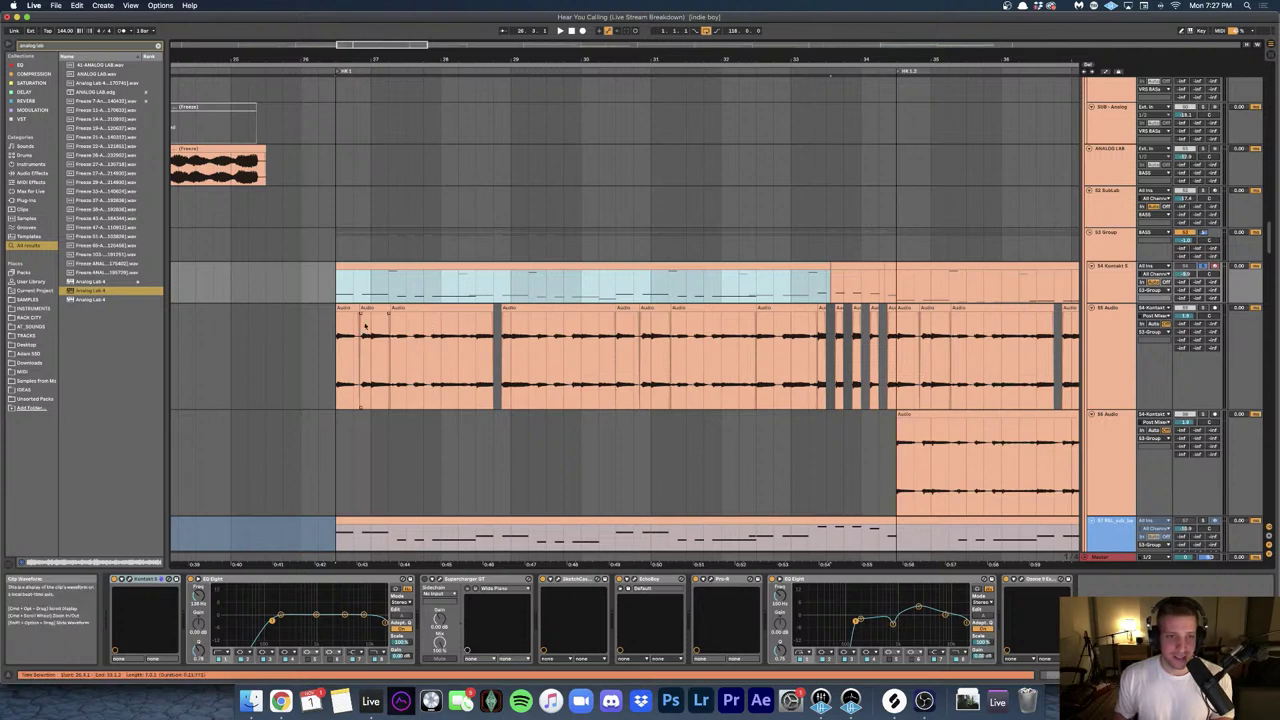
- Solo the 55 Audio bass track and play its chopped clips leading into the HK 1.2 marker
scroll(1107, 186, "down", 5)
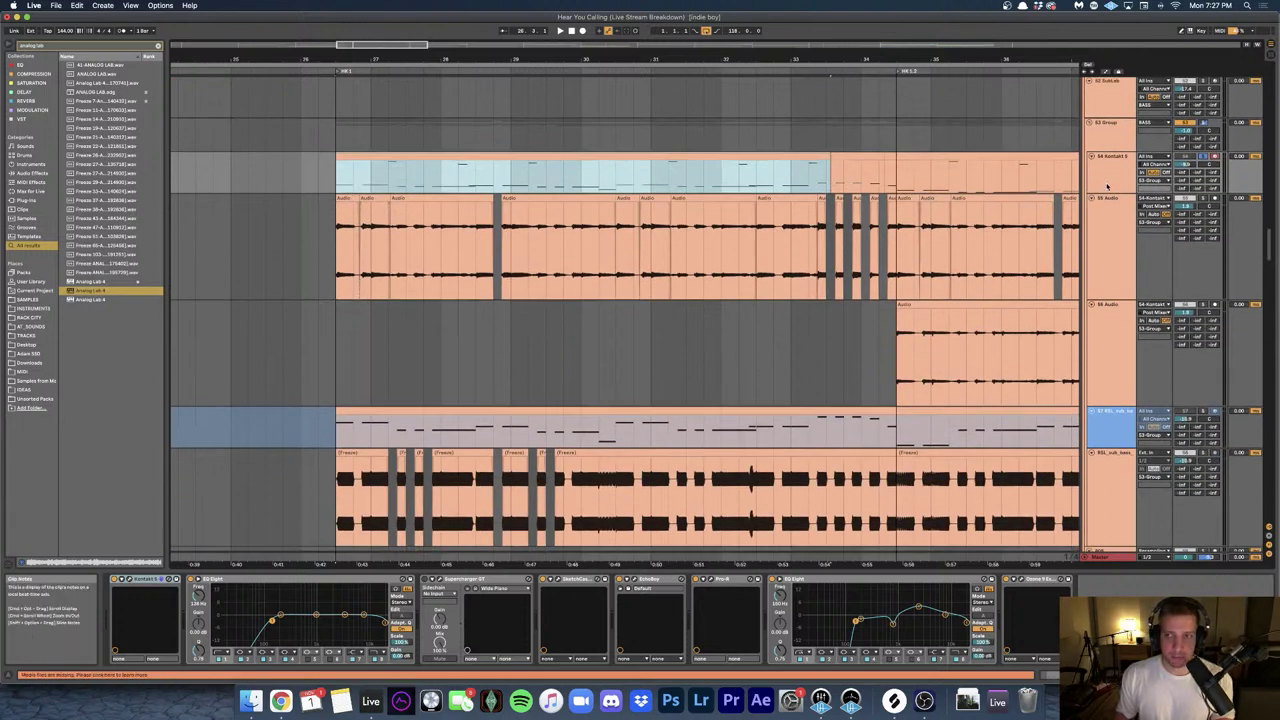
left_click(1090, 177)
left_click(681, 258)
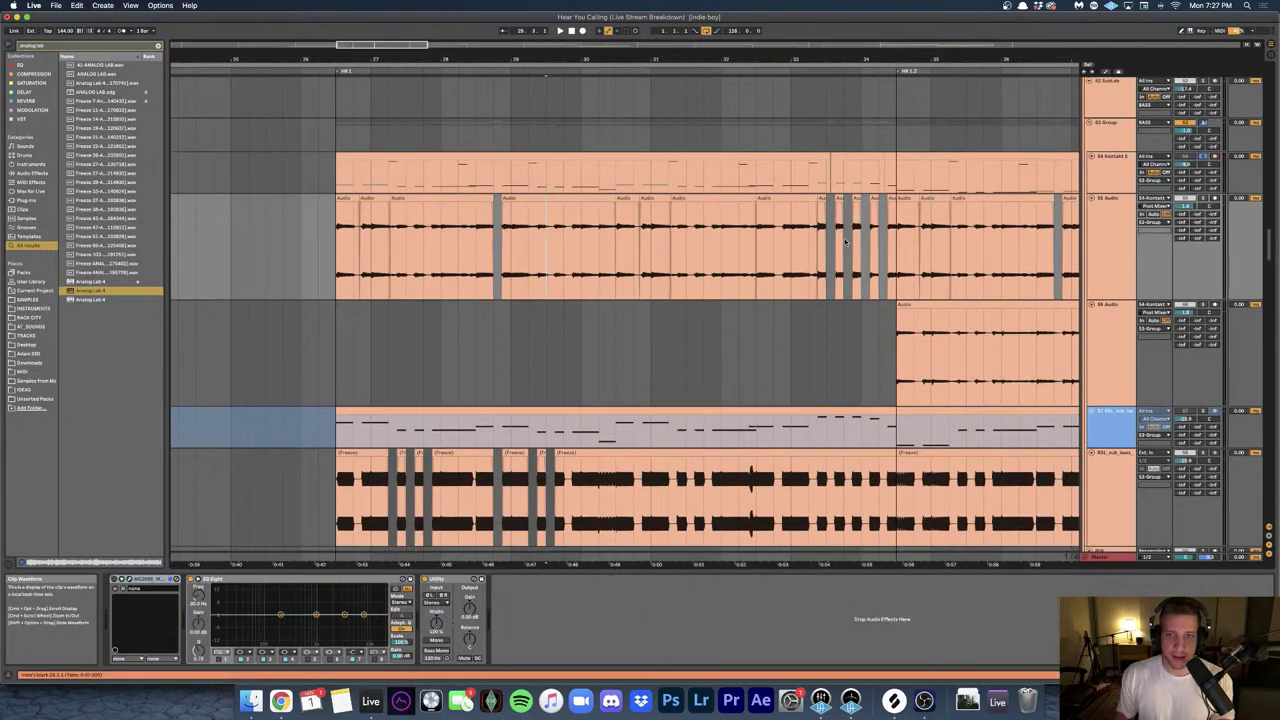
scroll(831, 239, "up", 3)
left_click(776, 245)
key("s")
key("space")
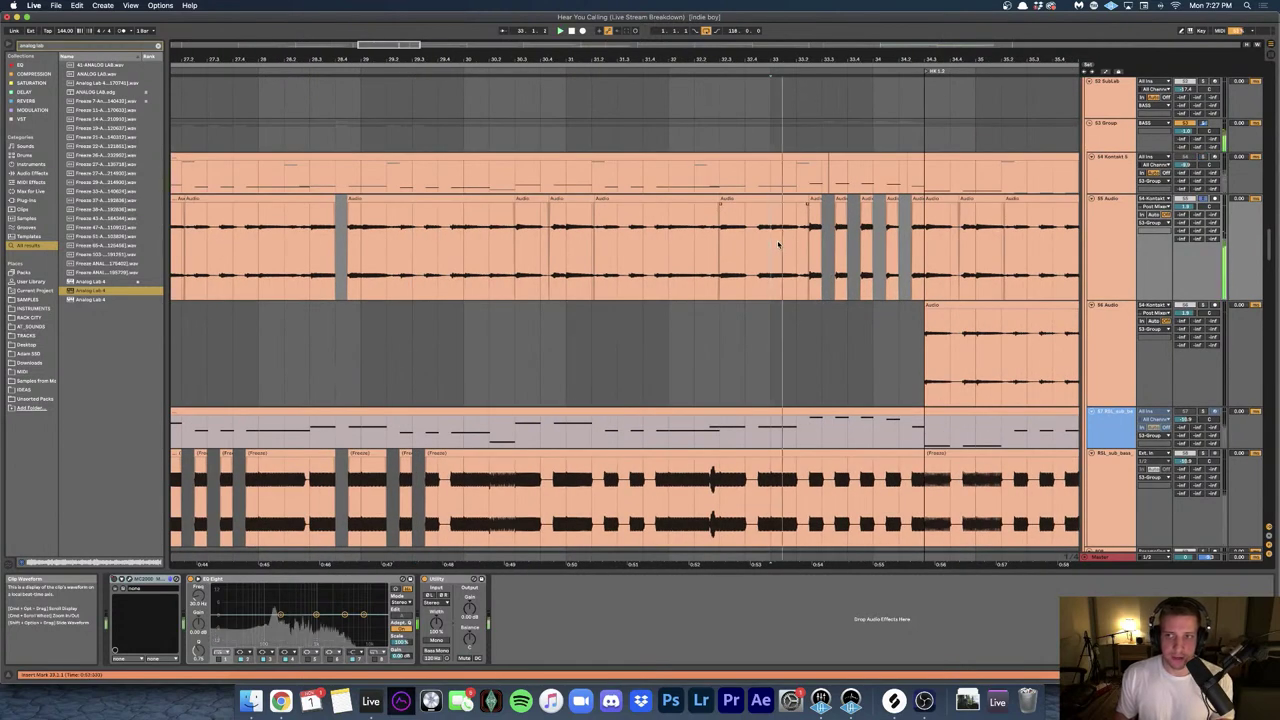
scroll(667, 267, "right", 4)
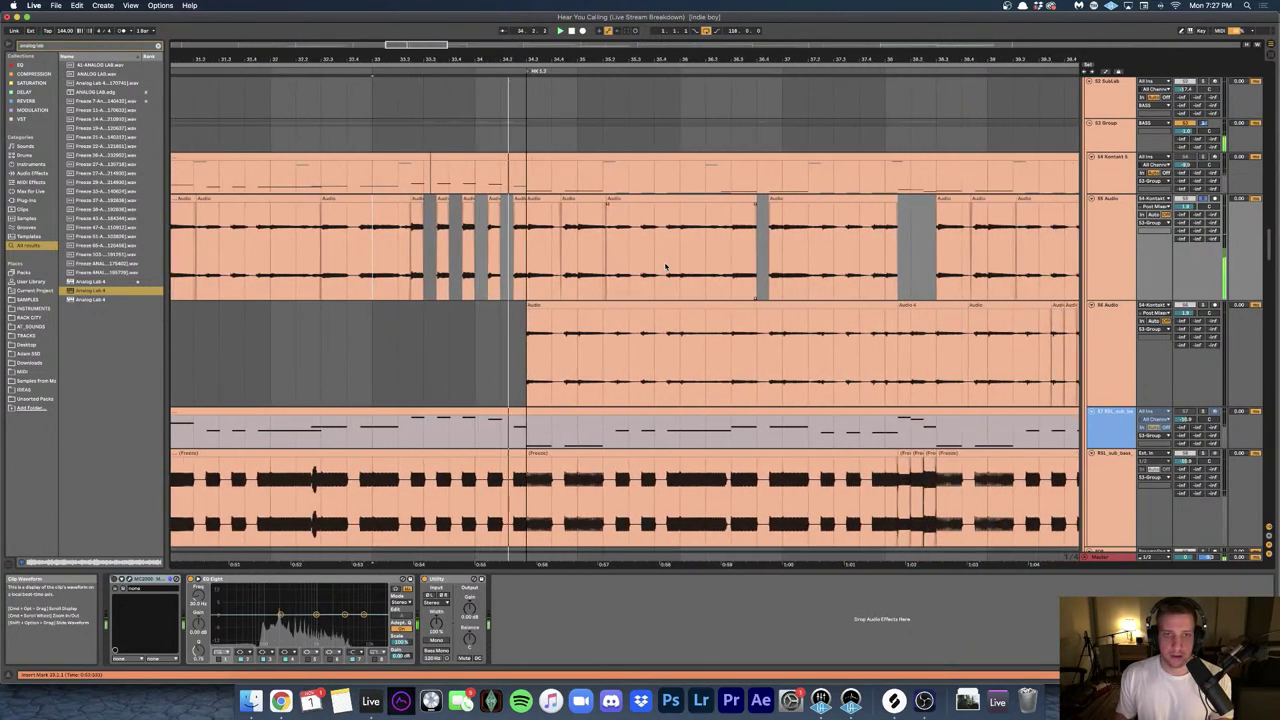
scroll(650, 267, "down", 3)
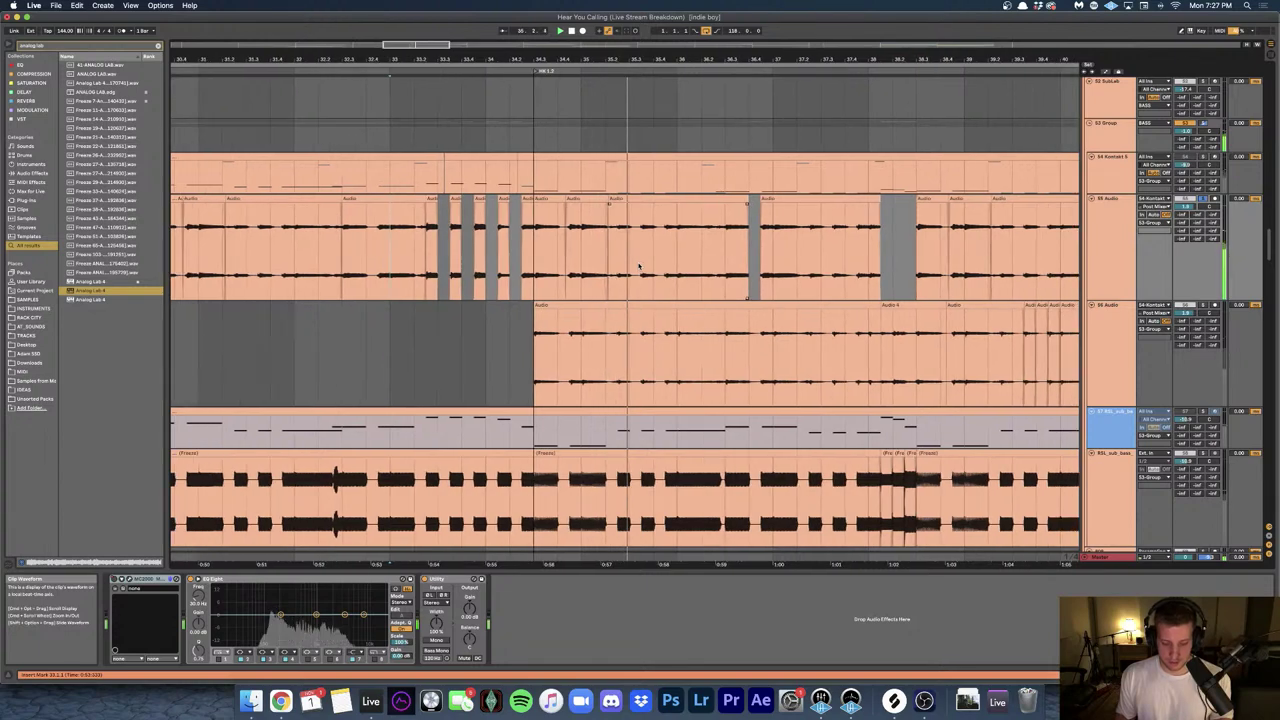
key("space")
- Solo the RSL_sub_bass audio track and play its frozen clips from the HK 1 marker
scroll(639, 267, "down", 6)
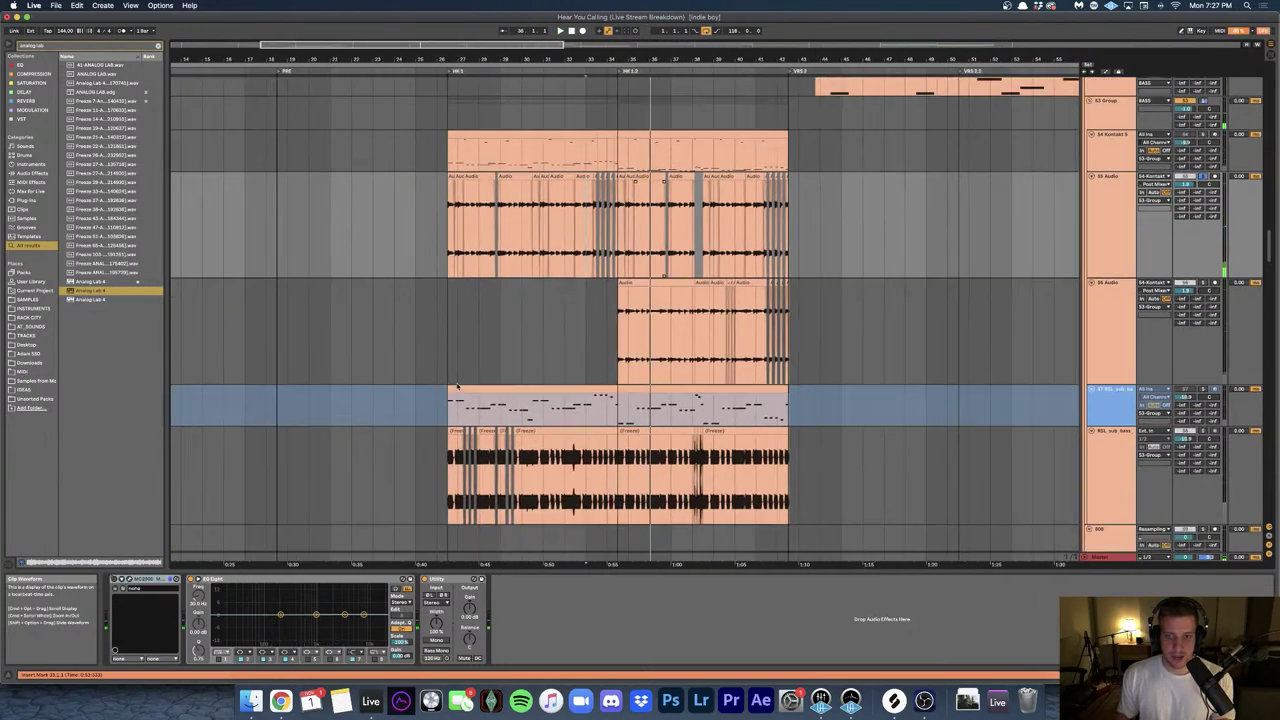
scroll(457, 386, "up", 4)
scroll(457, 385, "down", 5)
left_click(441, 278)
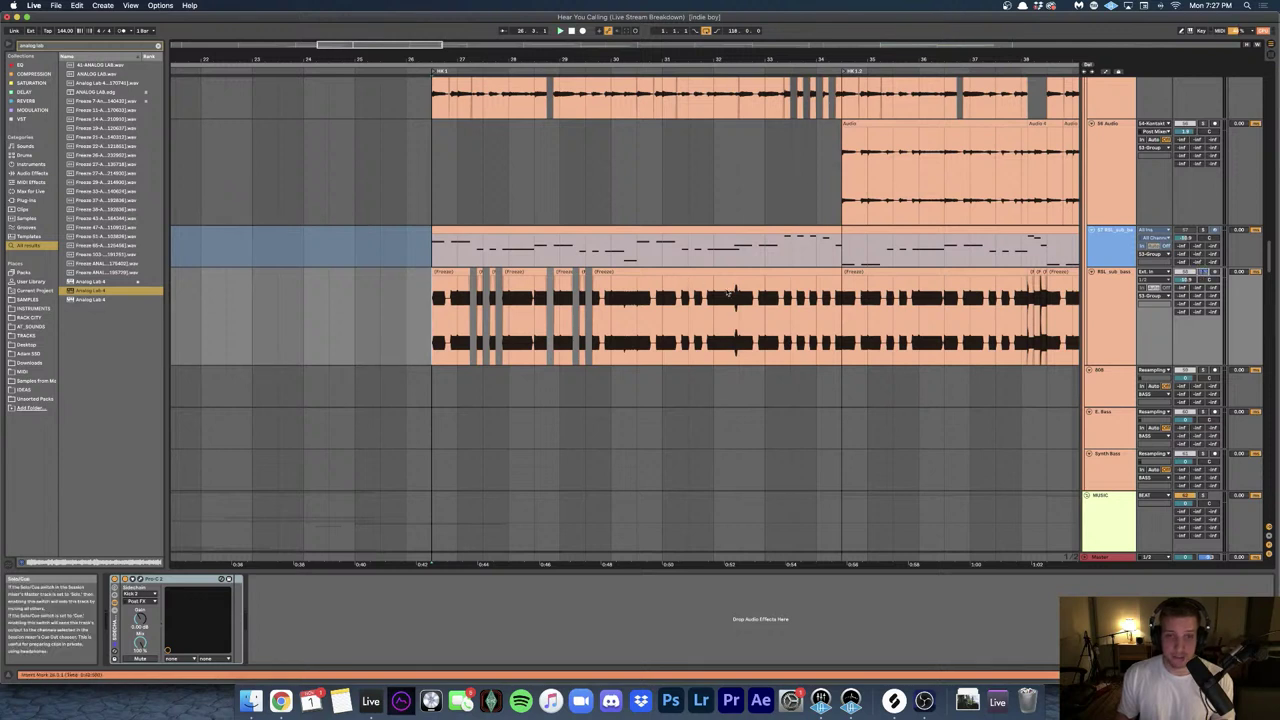
key("space")
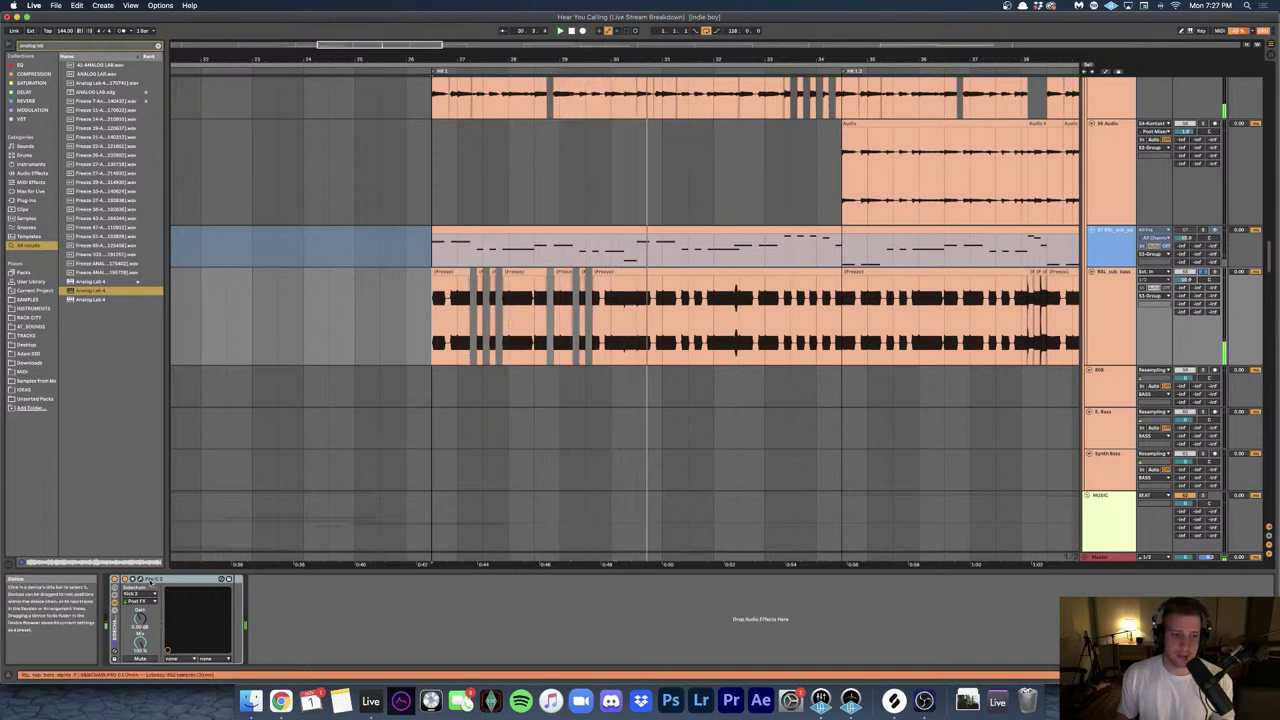
- Inspect the sub bass's FabFilter Pro-C 2 sidechain compressor, close it, and replay the chopped sub clips from HK 1
left_click(143, 582)
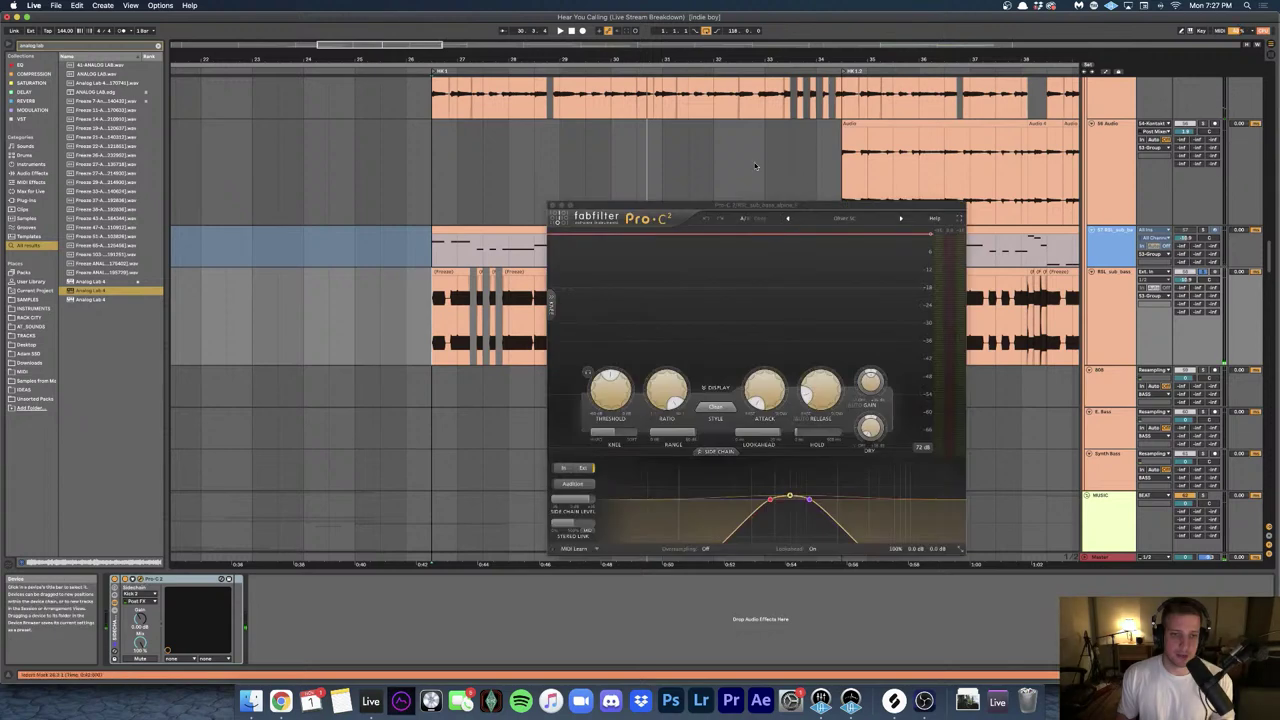
left_click(551, 206)
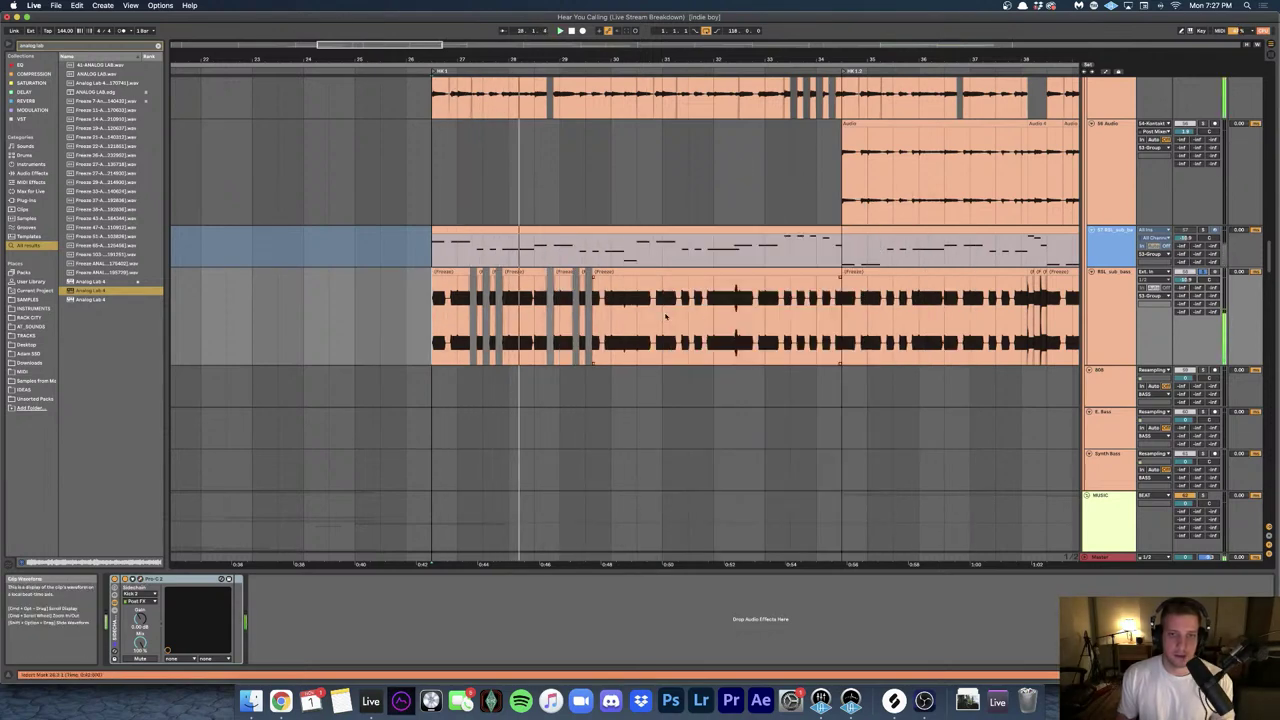
scroll(661, 316, "up", 2)
scroll(610, 315, "down", 3)
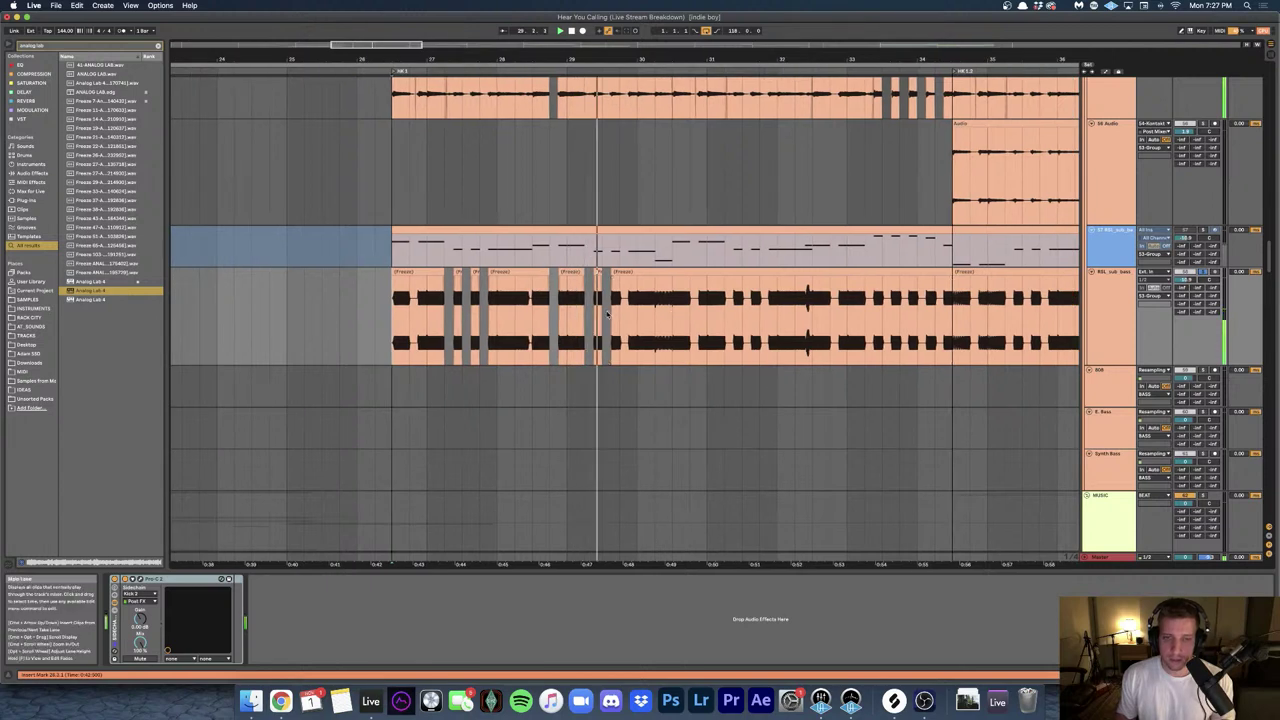
left_click(608, 314)
scroll(608, 314, "down", 1)
scroll(611, 309, "right", 3)
scroll(738, 291, "up", 1)
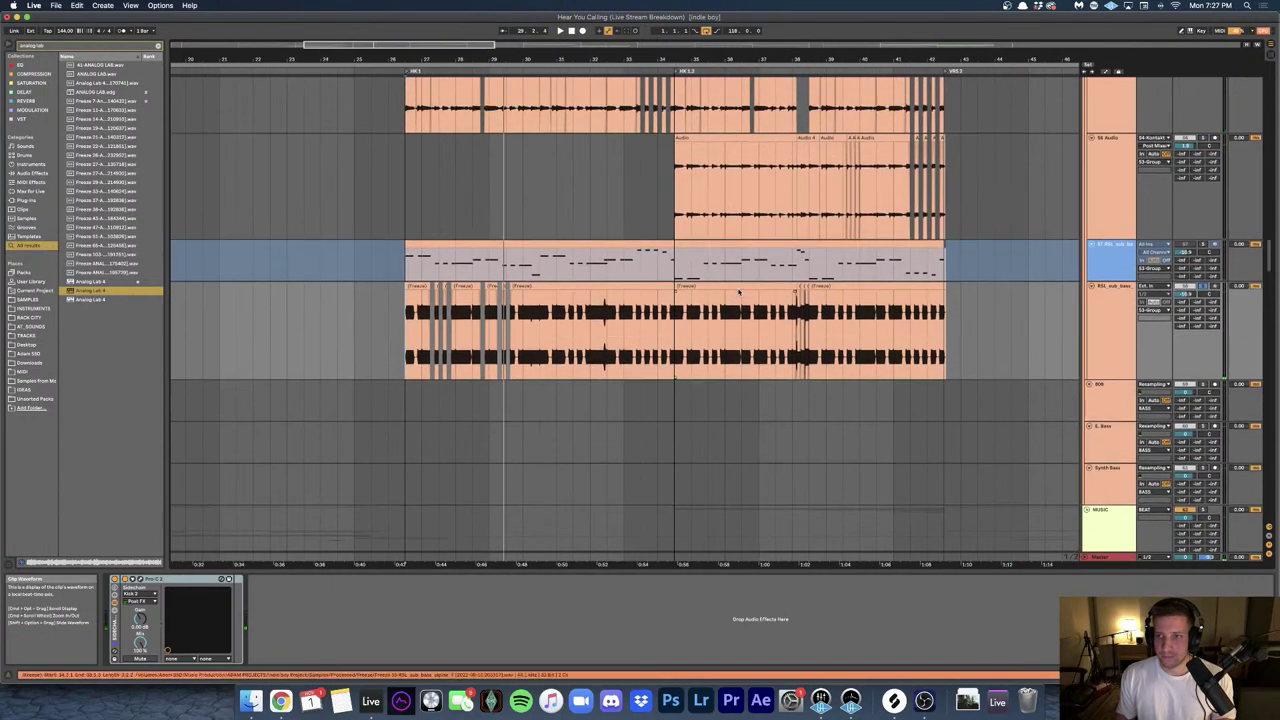
- Unfreeze the 57 RSL_sub_bass MIDI track and play its first HK 1 clip soloed
left_click(483, 283)
scroll(440, 287, "up", 3)
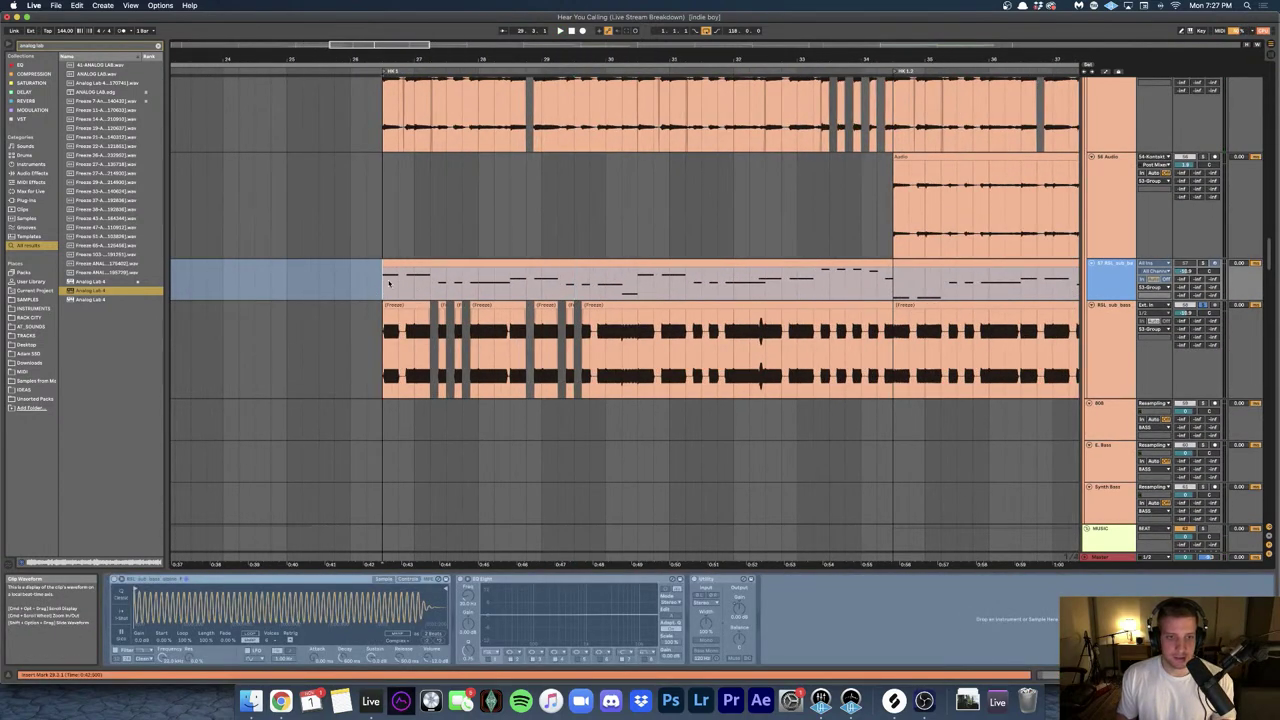
right_click(1112, 280)
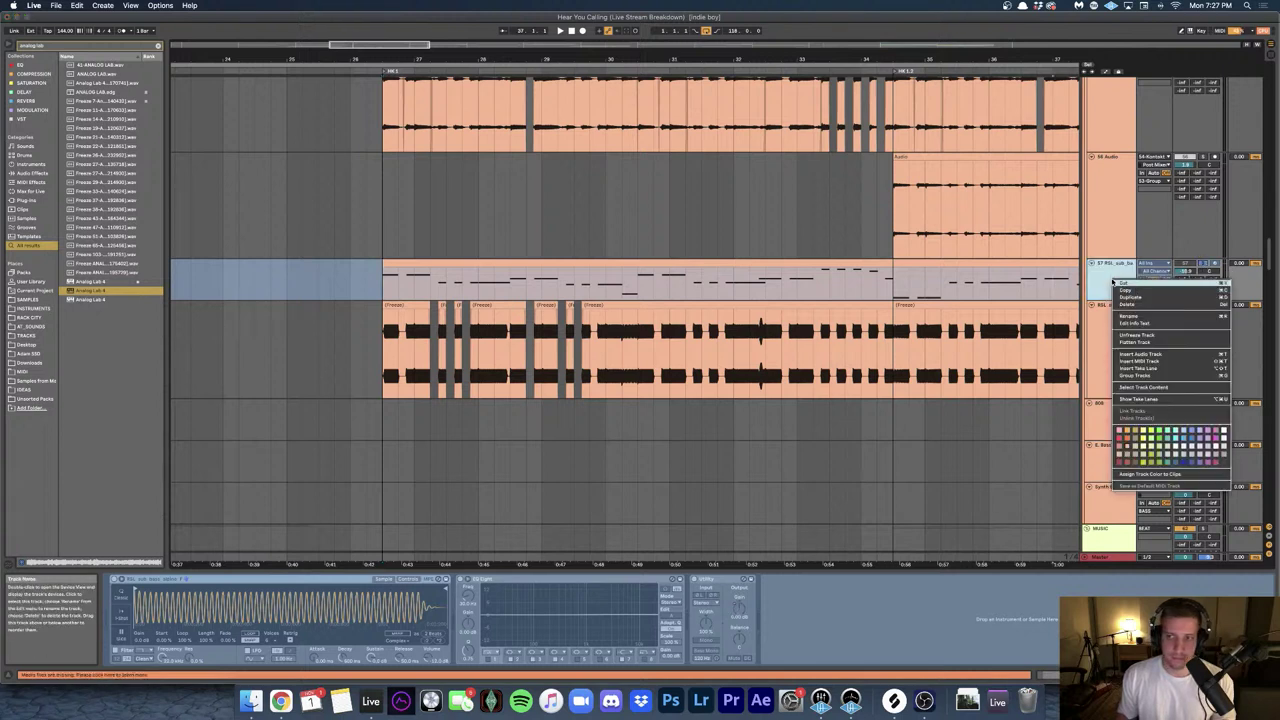
left_click(1135, 336)
left_click(405, 264)
key("space")
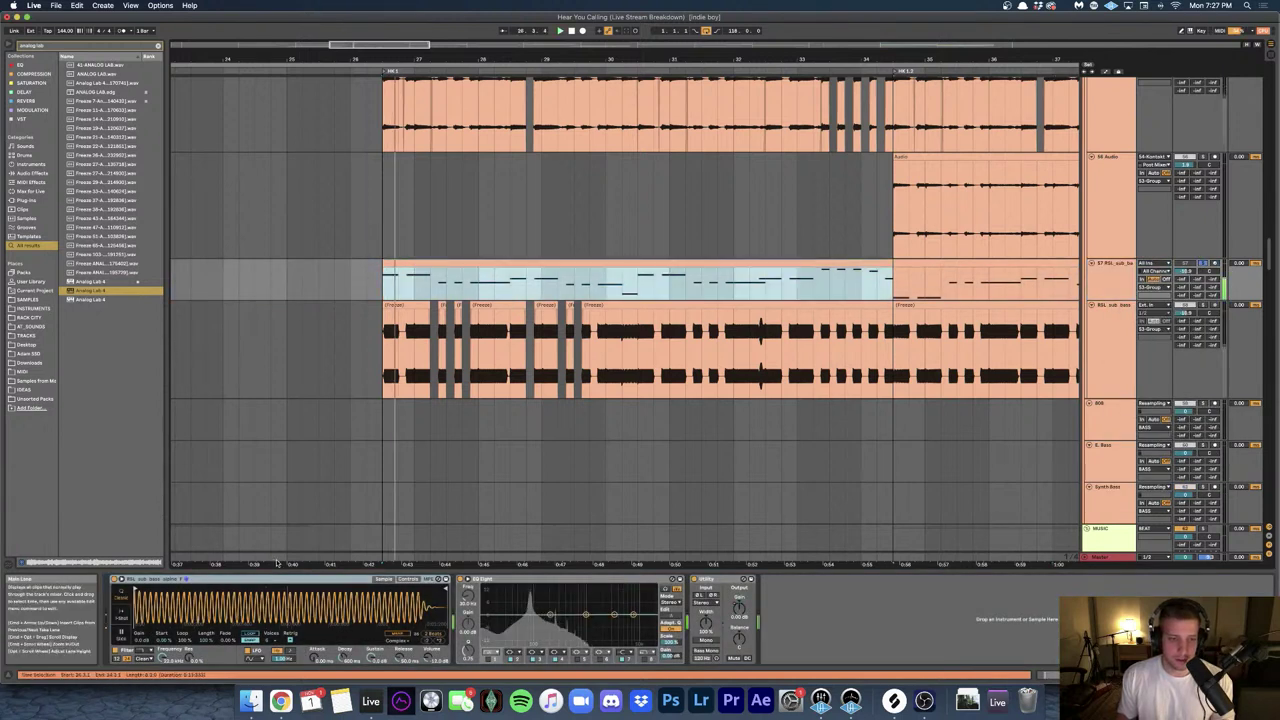
- Stop playback after showing the sub bass sampler, and freeze the 57 RSL_sub_bass track again
left_click(157, 580)
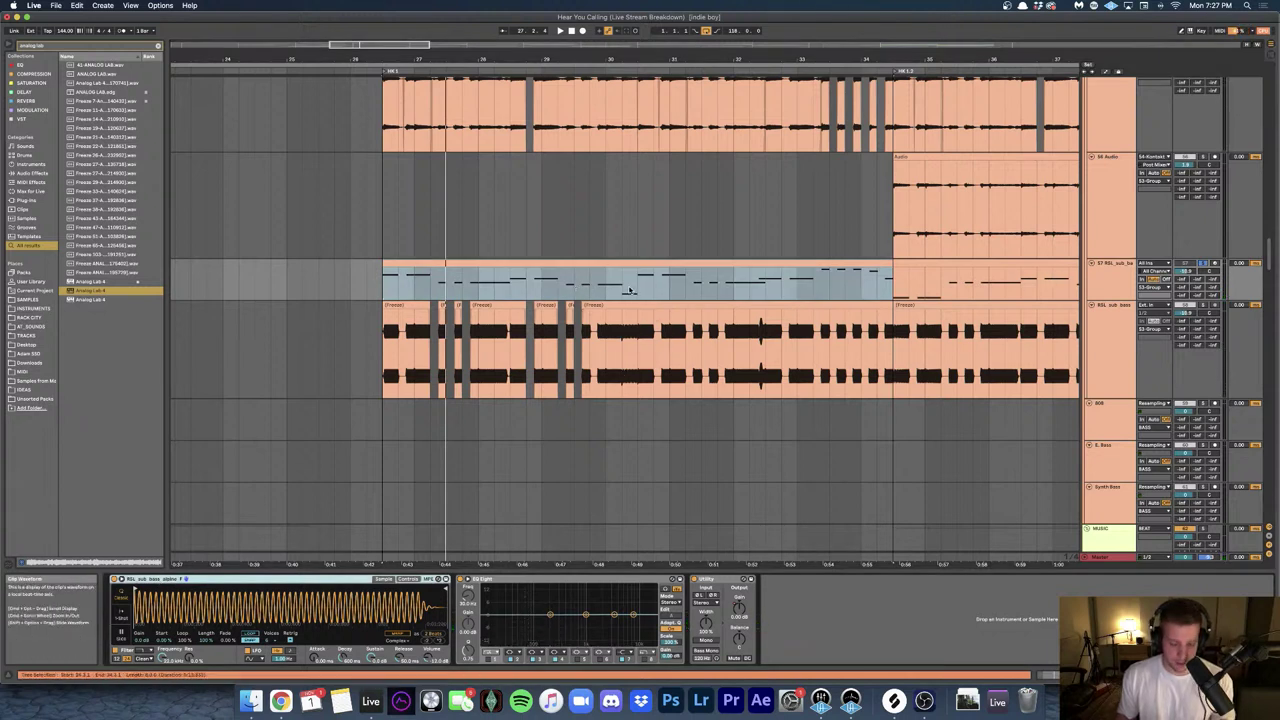
left_click(629, 290)
left_click(1098, 271)
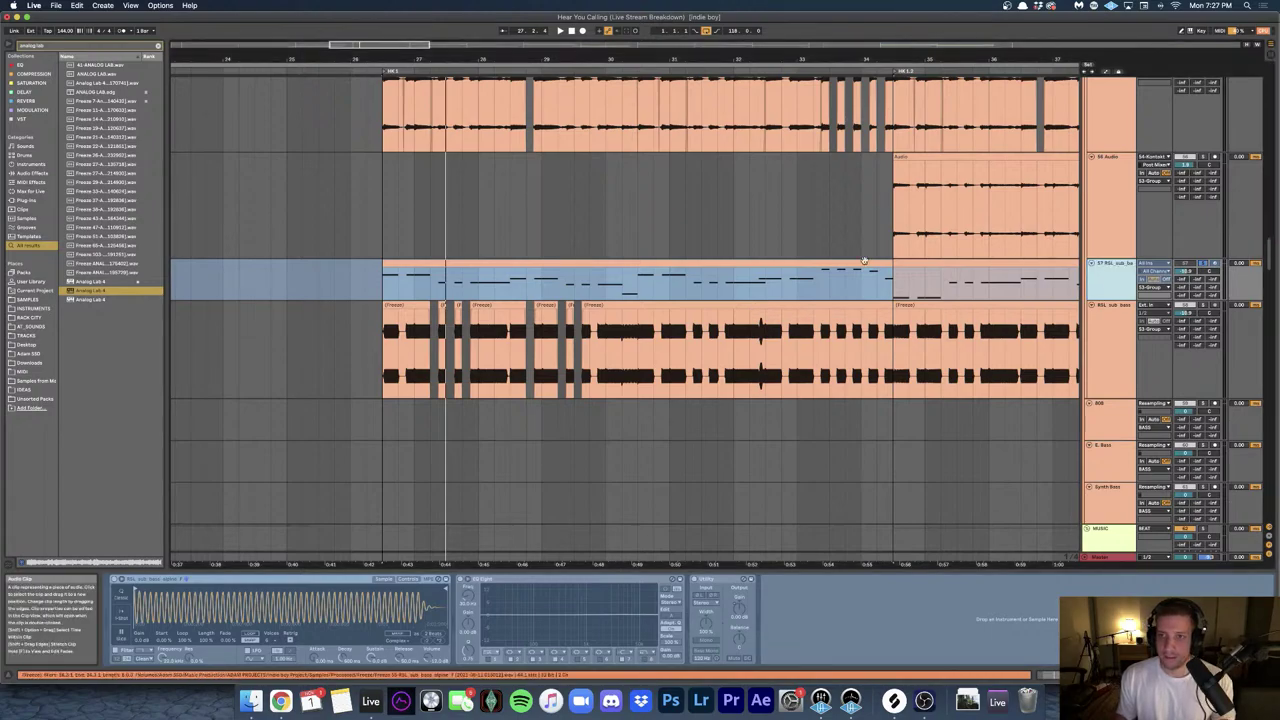
- Solo the 56 Audio bass layer and play its clips from the HK 1.2 marker
scroll(868, 265, "down", 4)
scroll(871, 266, "right", 2)
key("ctrl+Up")
left_click(906, 429)
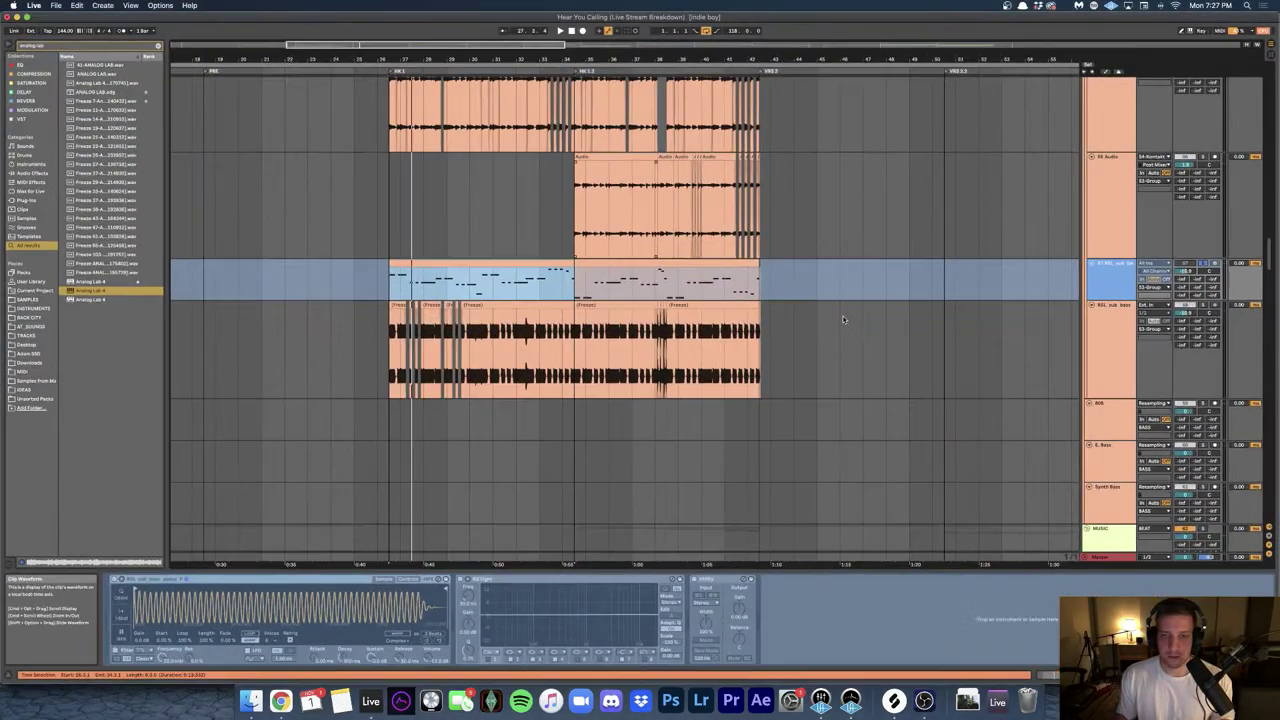
scroll(600, 164, "up", 3)
scroll(619, 164, "up", 3)
left_click(690, 157)
key("s")
key("space")
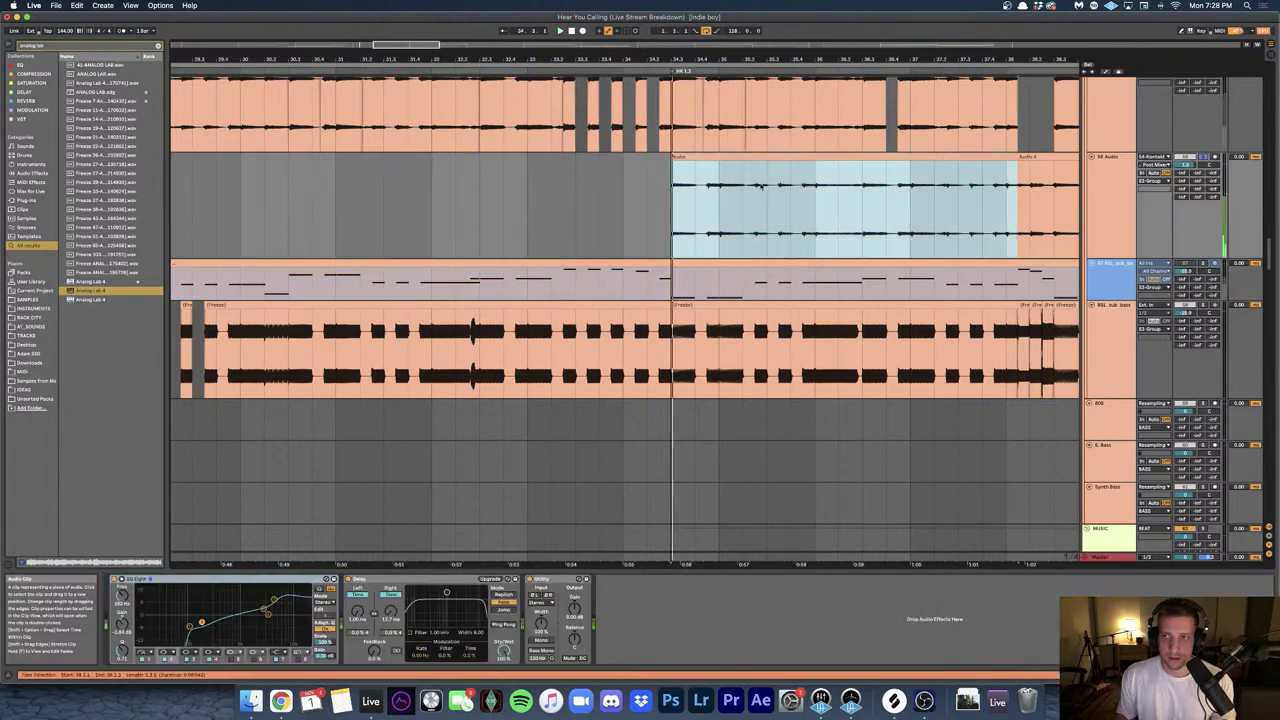
scroll(735, 205, "right", 3)
scroll(729, 207, "down", 3)
scroll(729, 207, "down", 2)
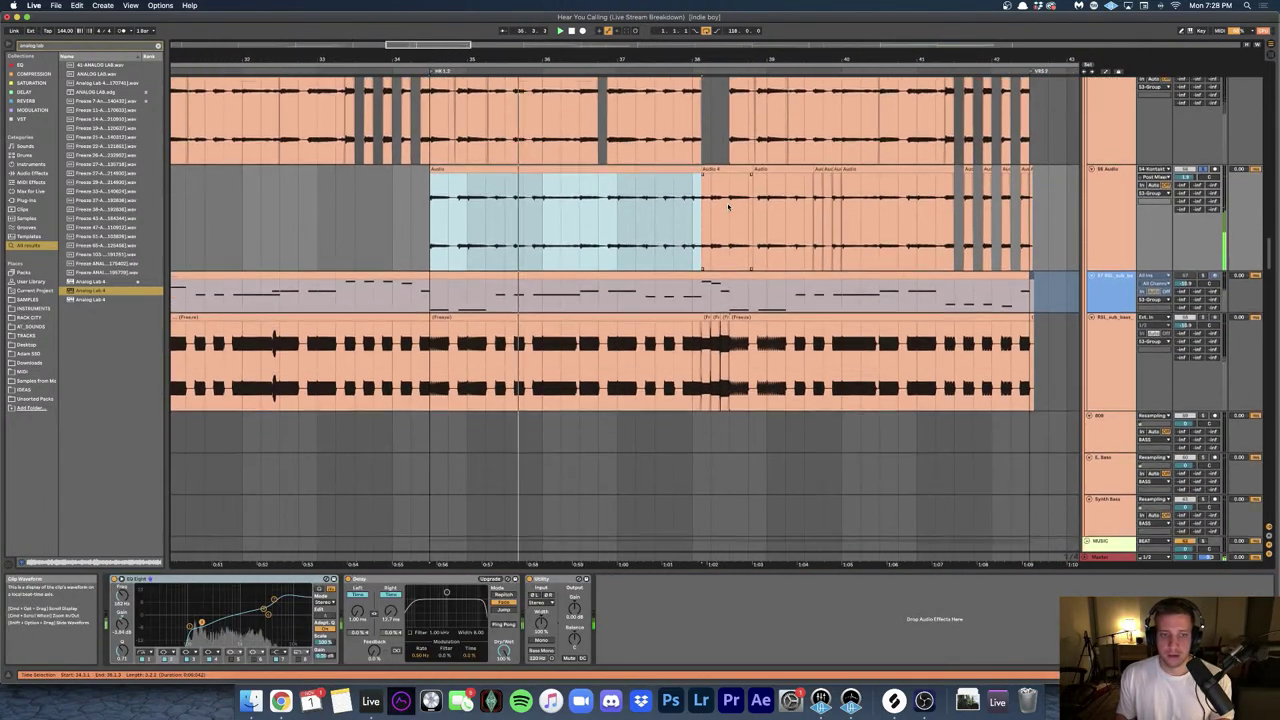
scroll(728, 207, "up", 3)
scroll(728, 207, "down", 5)
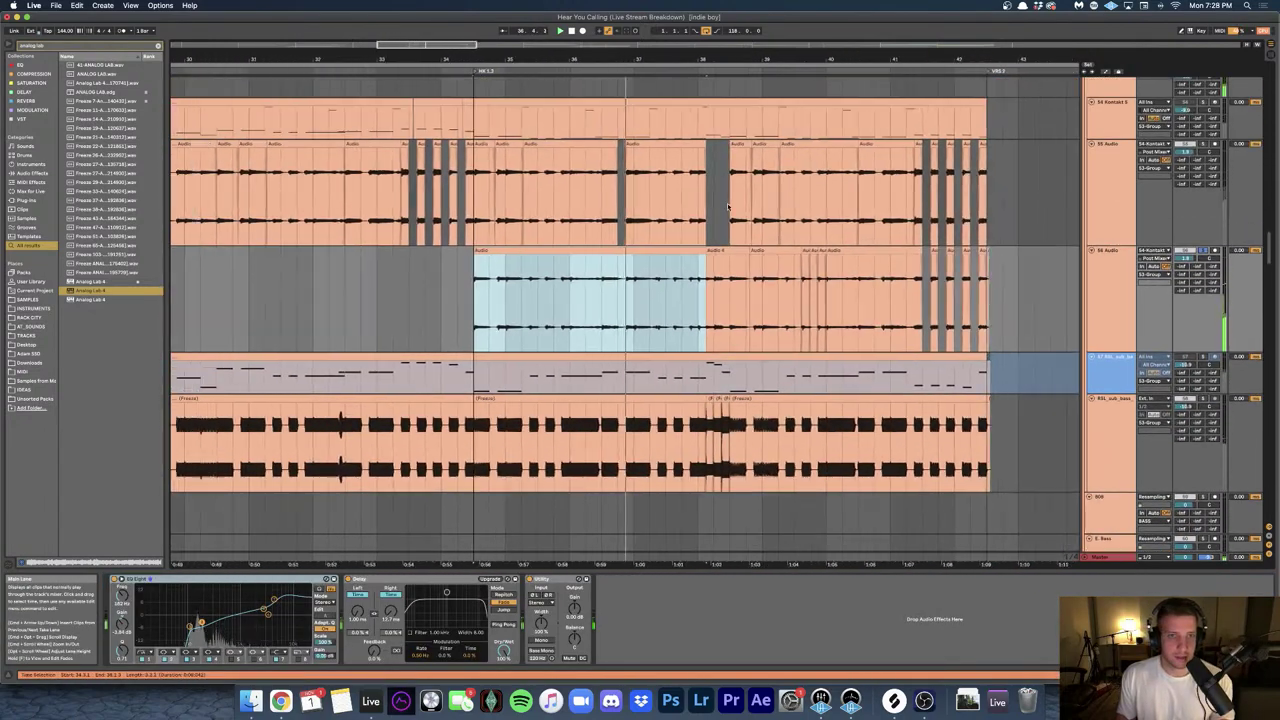
scroll(583, 142, "up", 2)
- Solo the 54 Kontakt 5 track and compare its HK 1.2 MIDI clip with its HK 1 clip by playing both
left_click(583, 142)
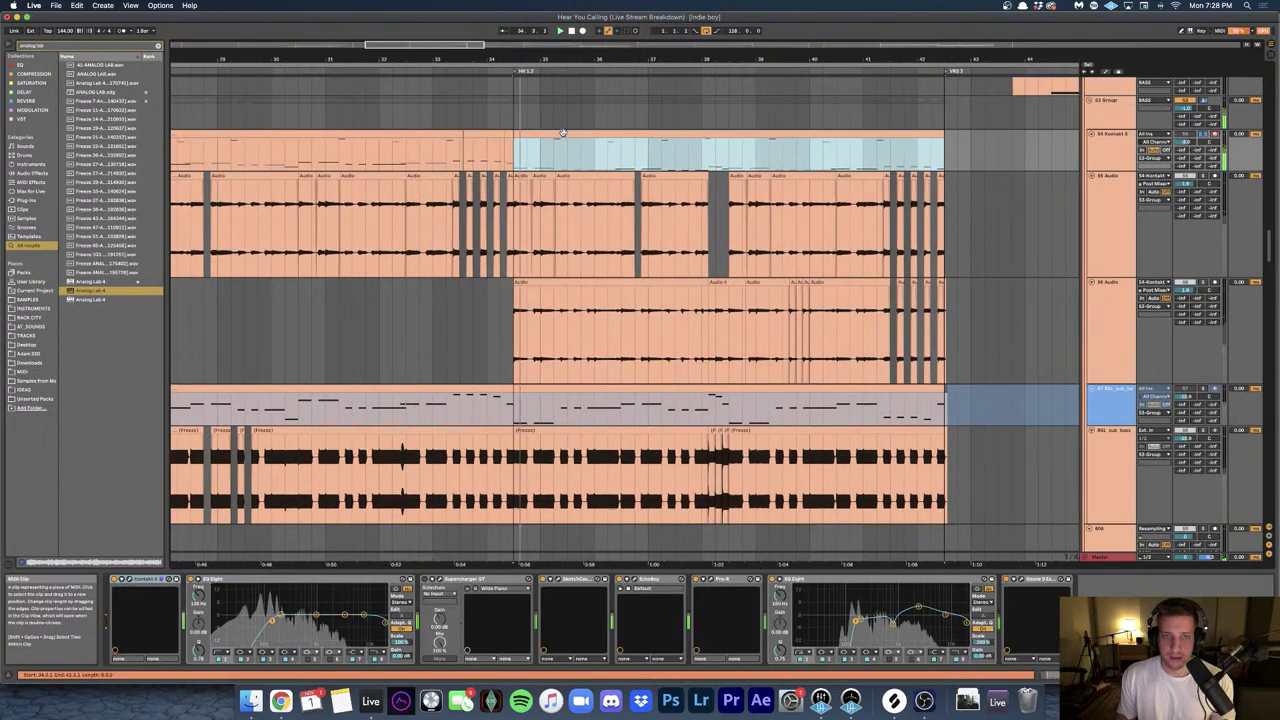
scroll(507, 153, "down", 3)
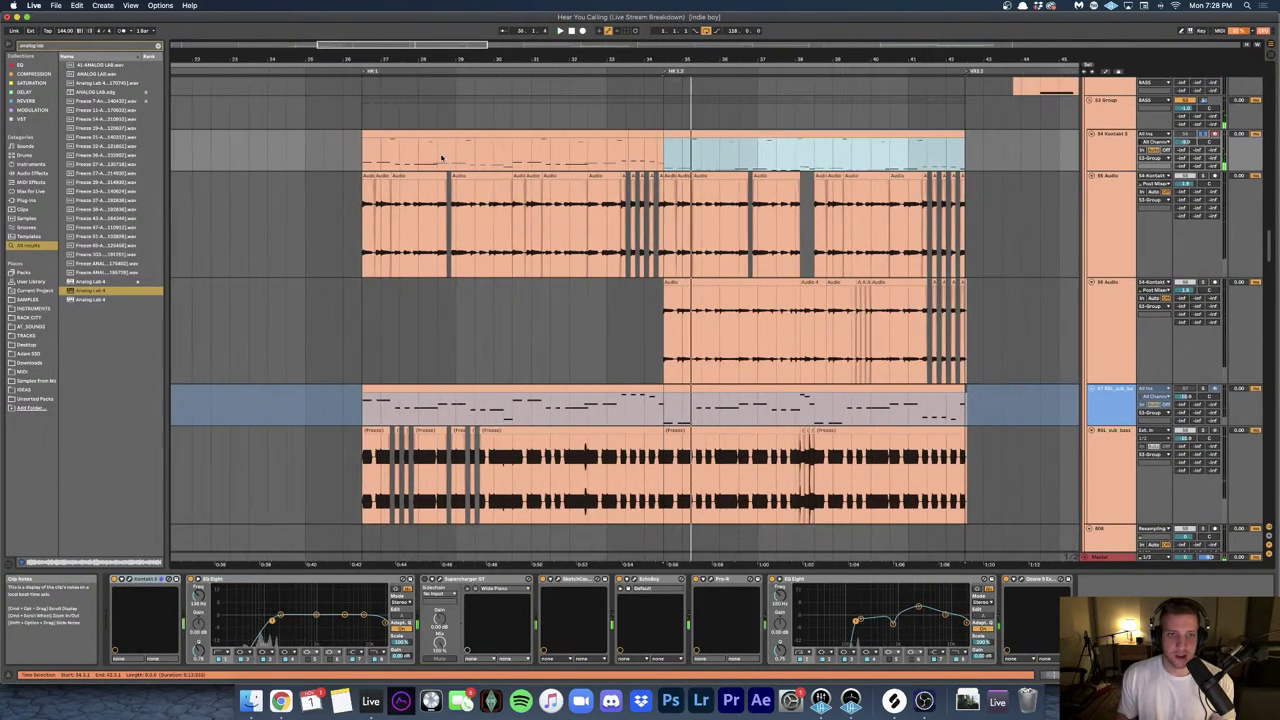
left_click(390, 133)
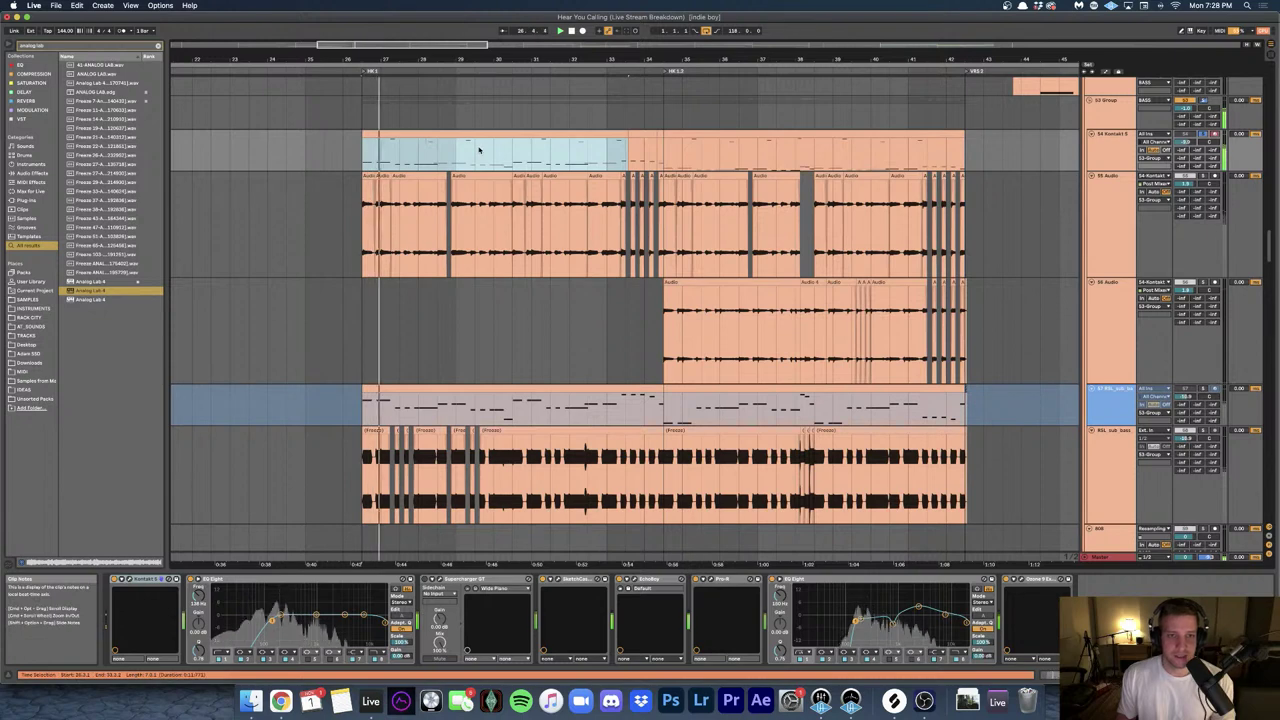
left_click(685, 135)
scroll(665, 165, "up", 3)
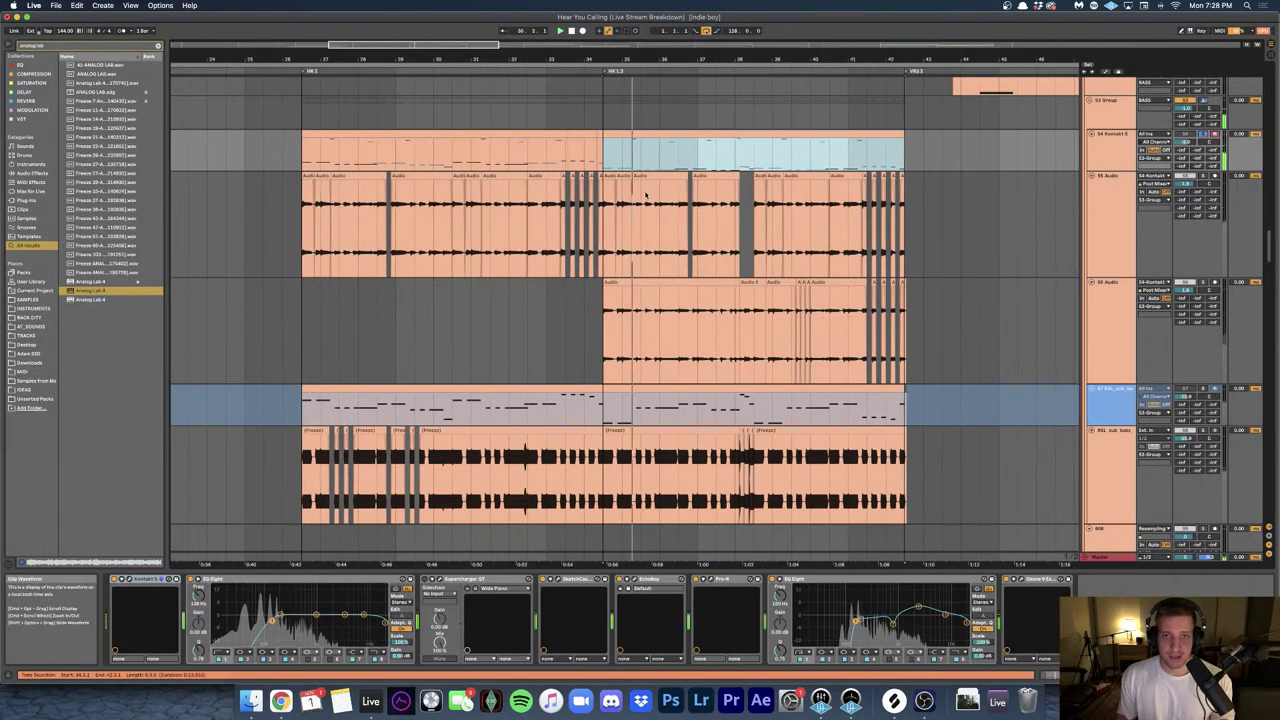
scroll(645, 195, "up", 3)
scroll(642, 193, "right", 1)
scroll(632, 194, "down", 2)
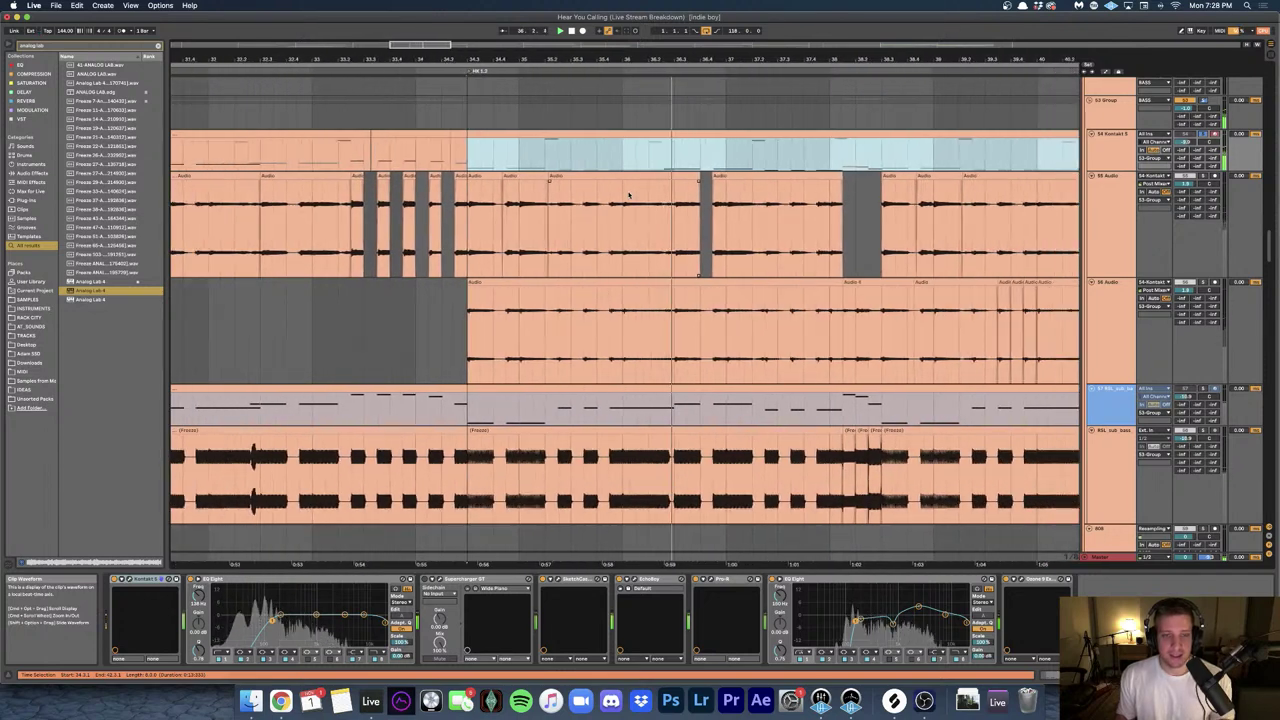
- Switch the solo back to the 56 Audio layer and replay its first clip from HK 1.2
left_click(539, 283)
scroll(560, 281, "right", 2)
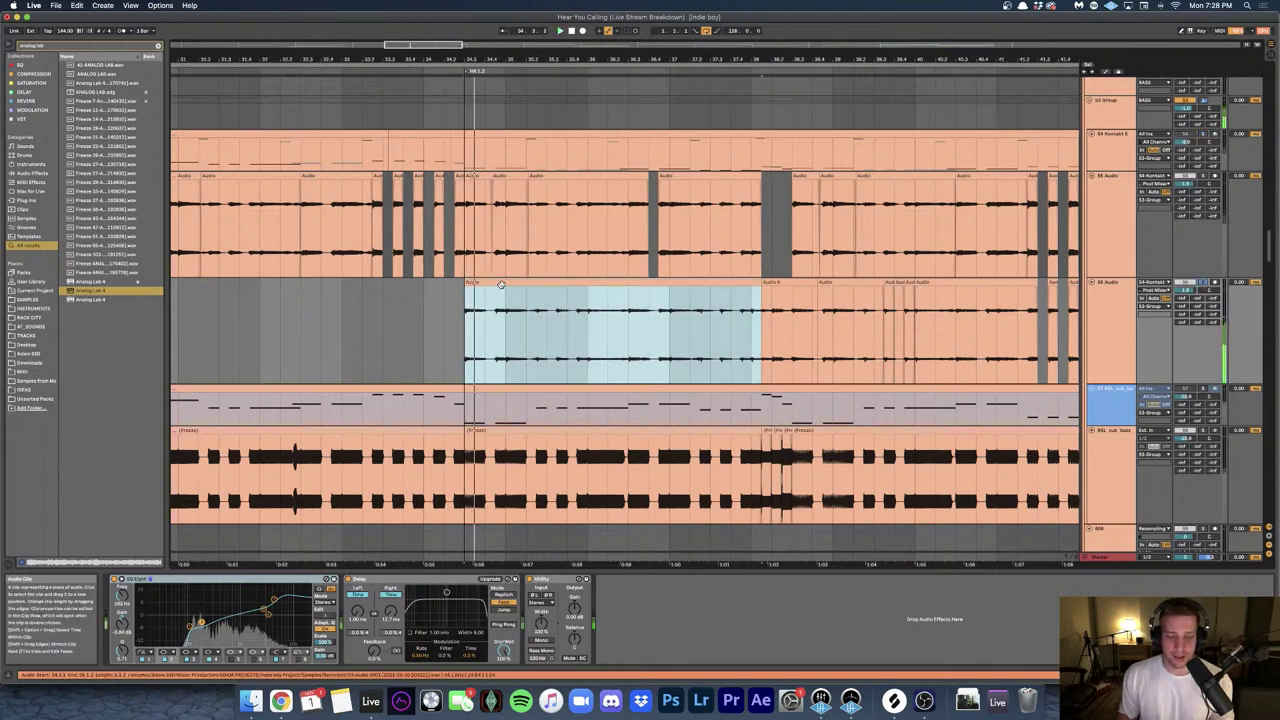
scroll(501, 284, "down", 2)
scroll(501, 284, "right", 3)
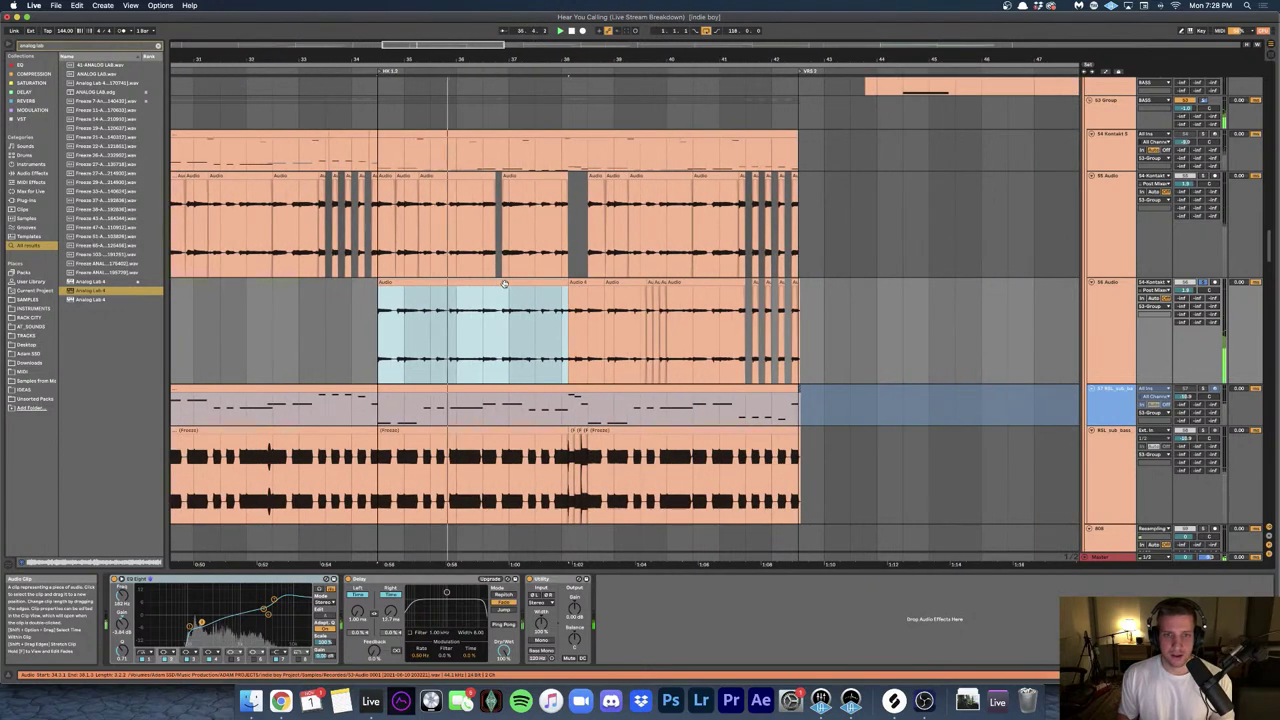
- Solo 55 Audio and 56 Audio together, play both layers from HK 1.2, and clear the solos
left_click(378, 226)
key("space")
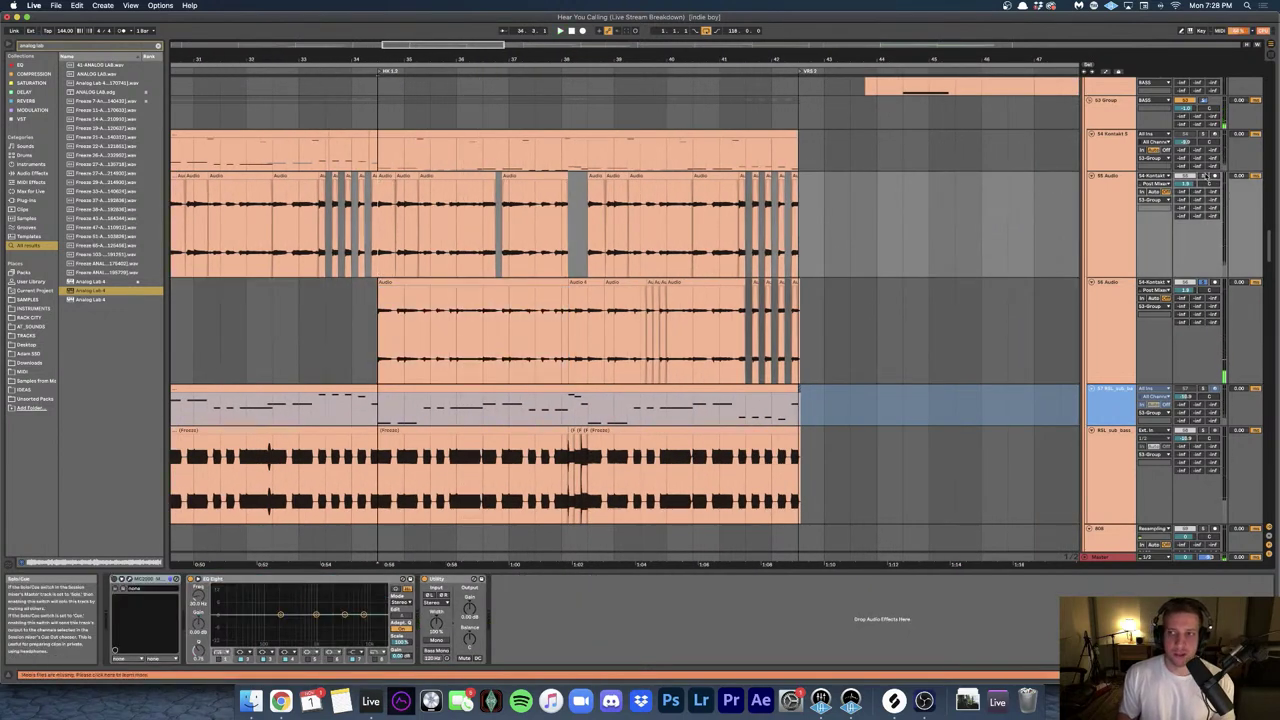
key("space")
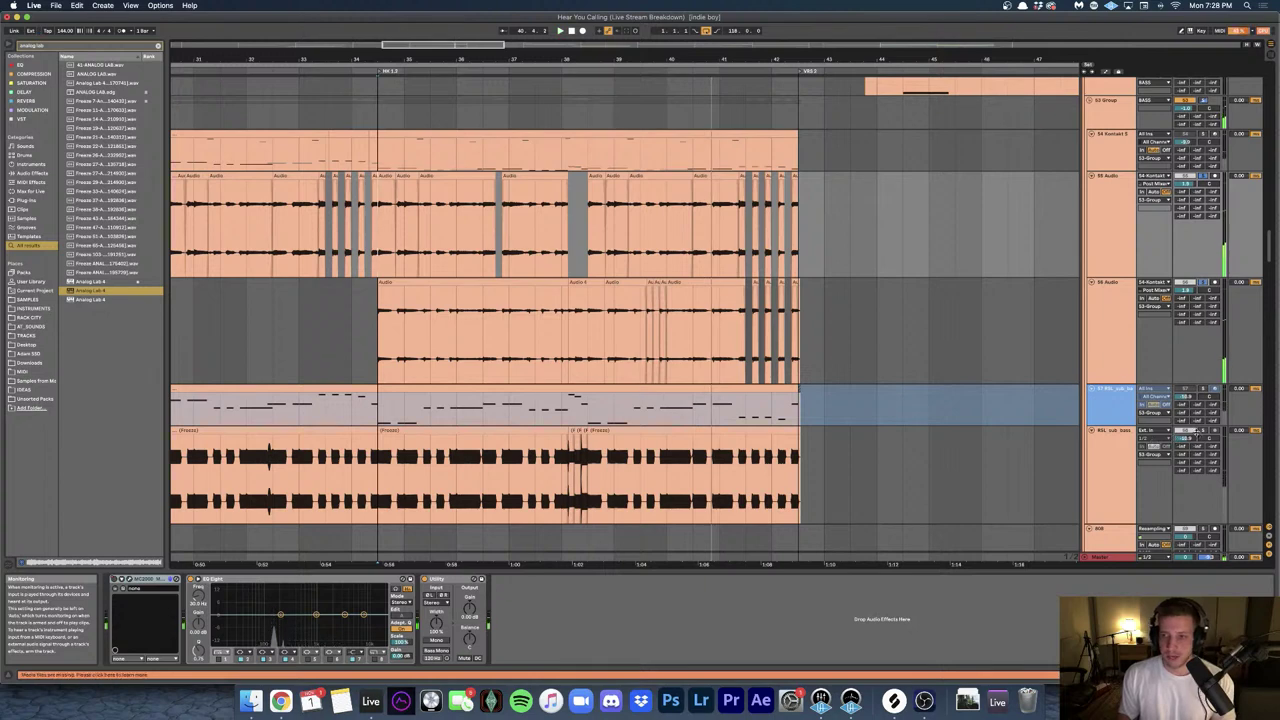
left_click(727, 465)
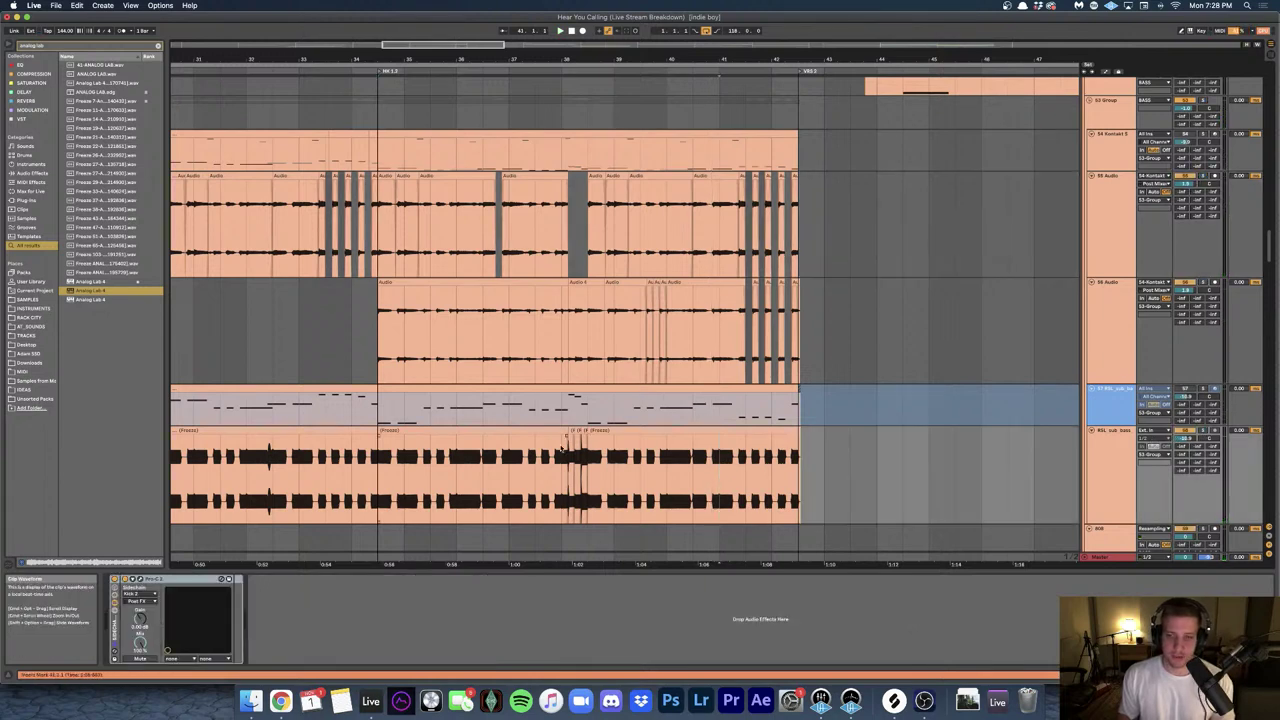
- Examine the guitar group's tracks and clips around the HK 1.2 section
scroll(438, 410, "down", 5)
scroll(438, 406, "down", 3)
scroll(442, 405, "left", 3)
scroll(447, 403, "down", 6)
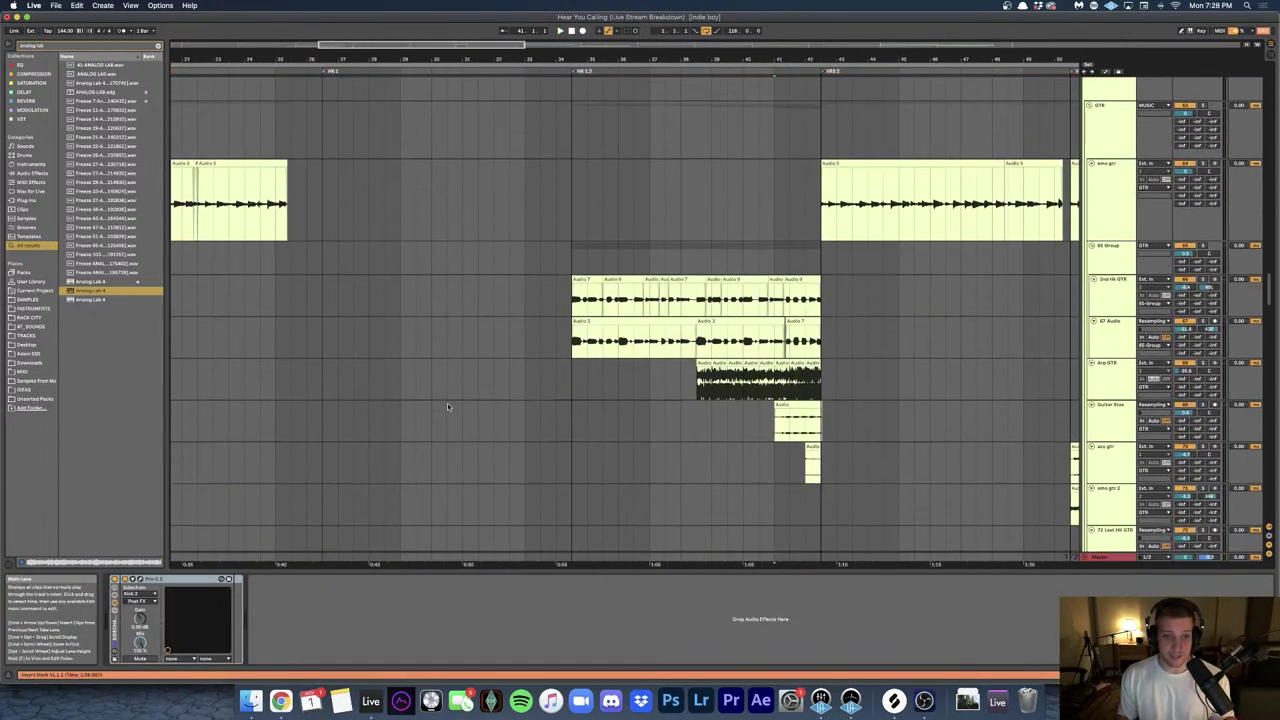
scroll(447, 403, "down", 5)
scroll(447, 403, "up", 7)
scroll(610, 385, "up", 3)
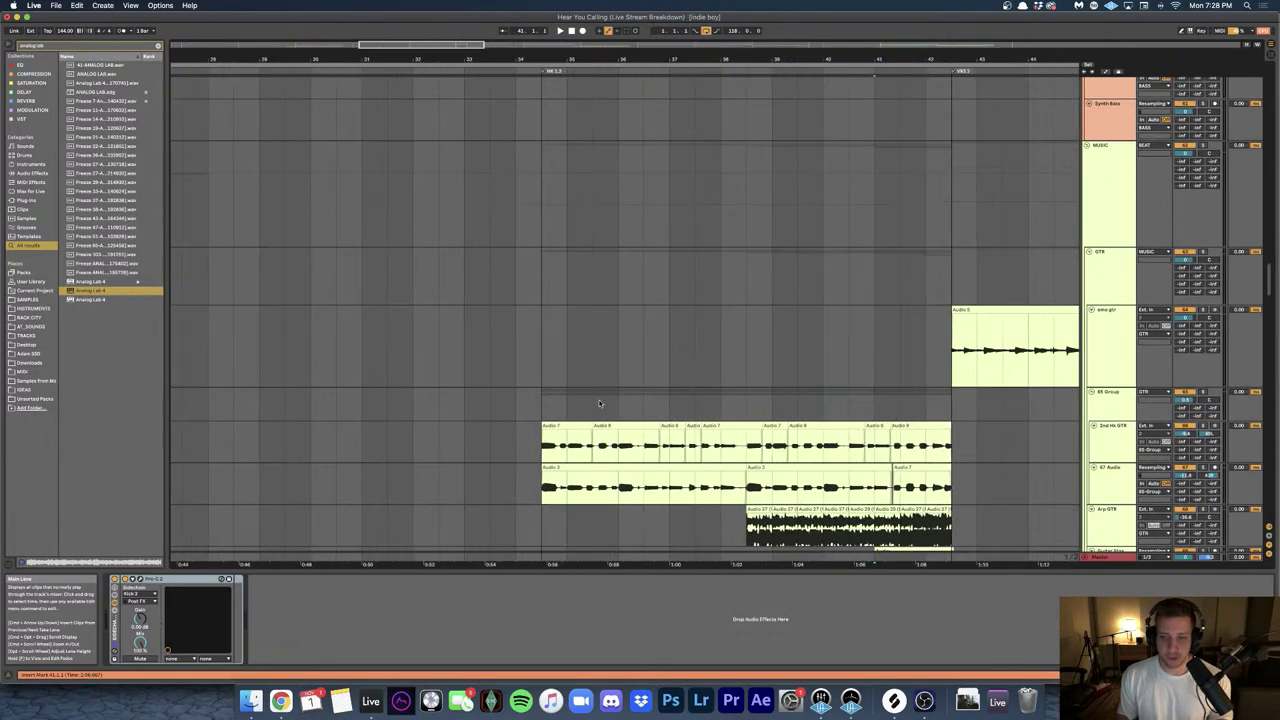
- Solo the 65 Group guitars and play them from HK 1.2
left_click(546, 409)
scroll(636, 364, "down", 3)
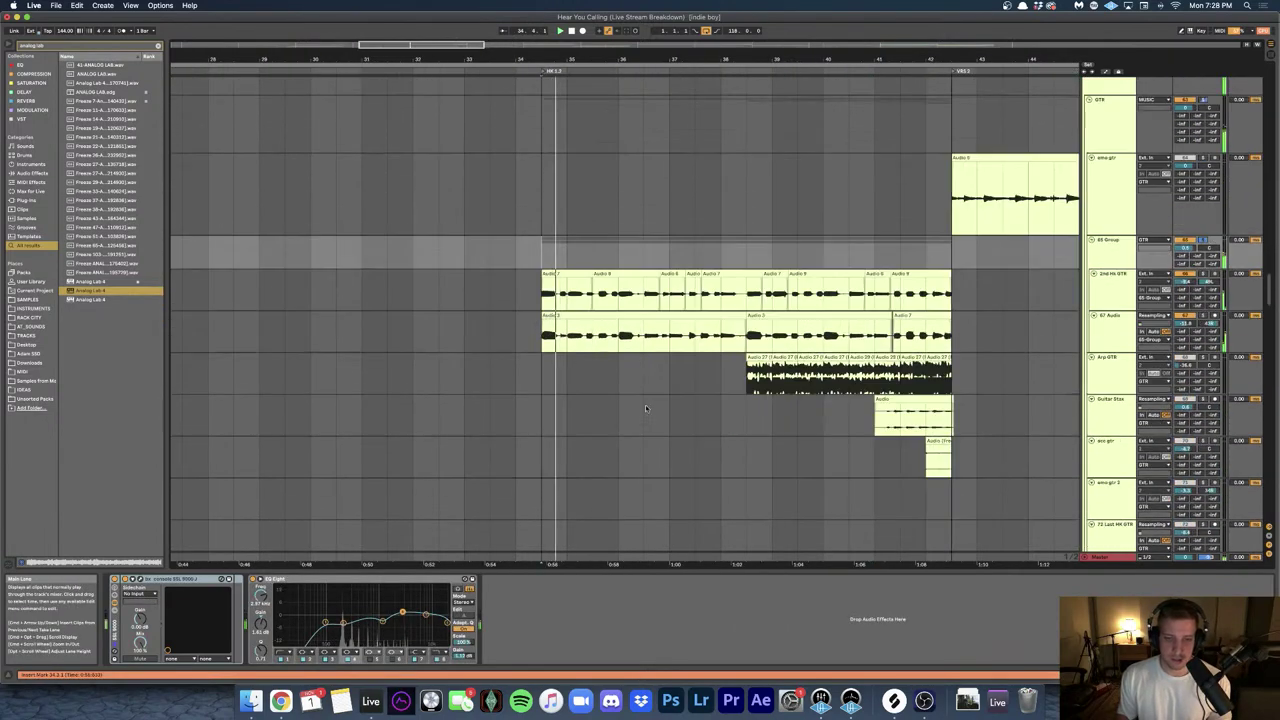
scroll(636, 364, "up", 1)
scroll(636, 364, "up", 3)
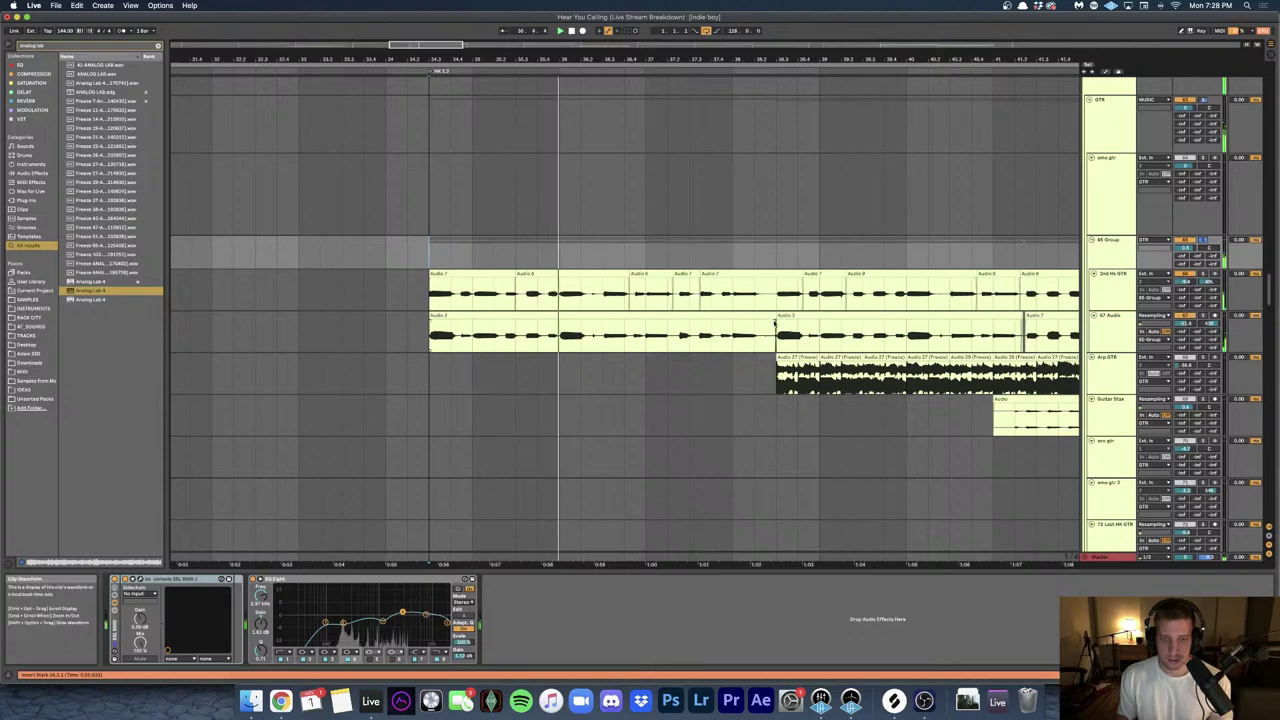
- Add the BASS and DRUMS groups to the solo and play them with the 65 Group guitars from HK 1.2
scroll(773, 323, "up", 2)
scroll(774, 322, "up", 8)
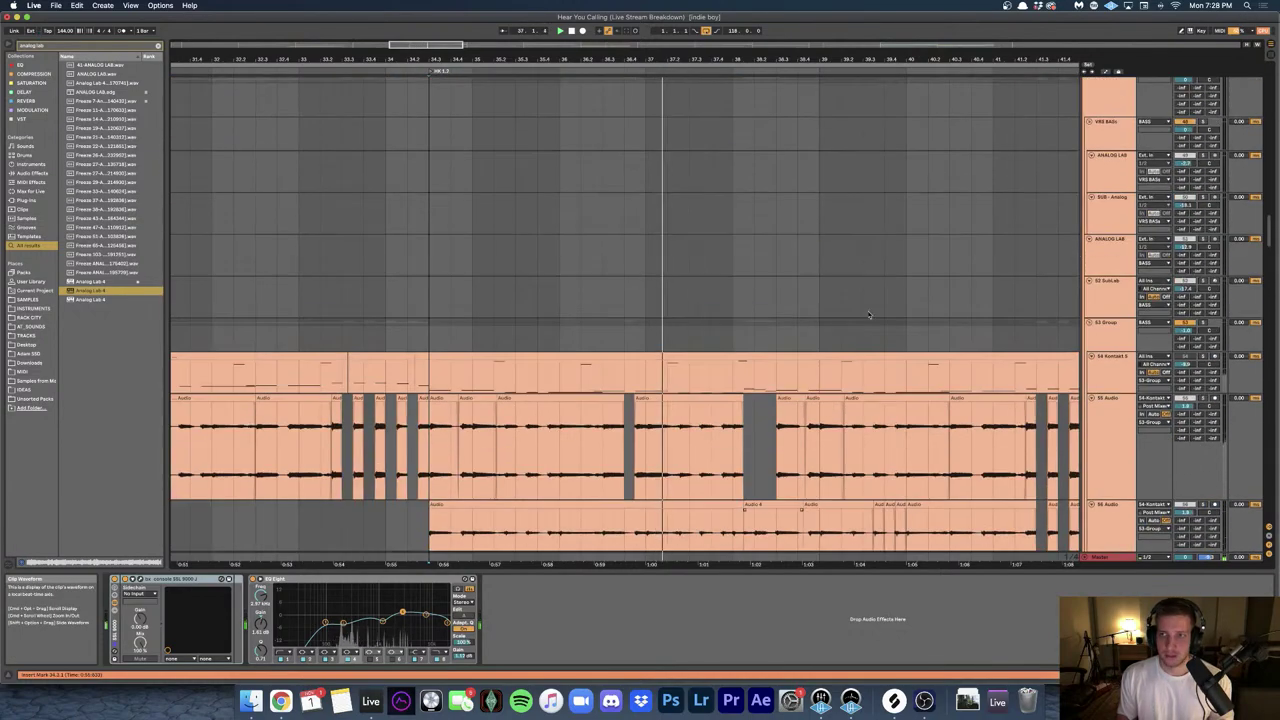
scroll(1088, 289, "up", 5)
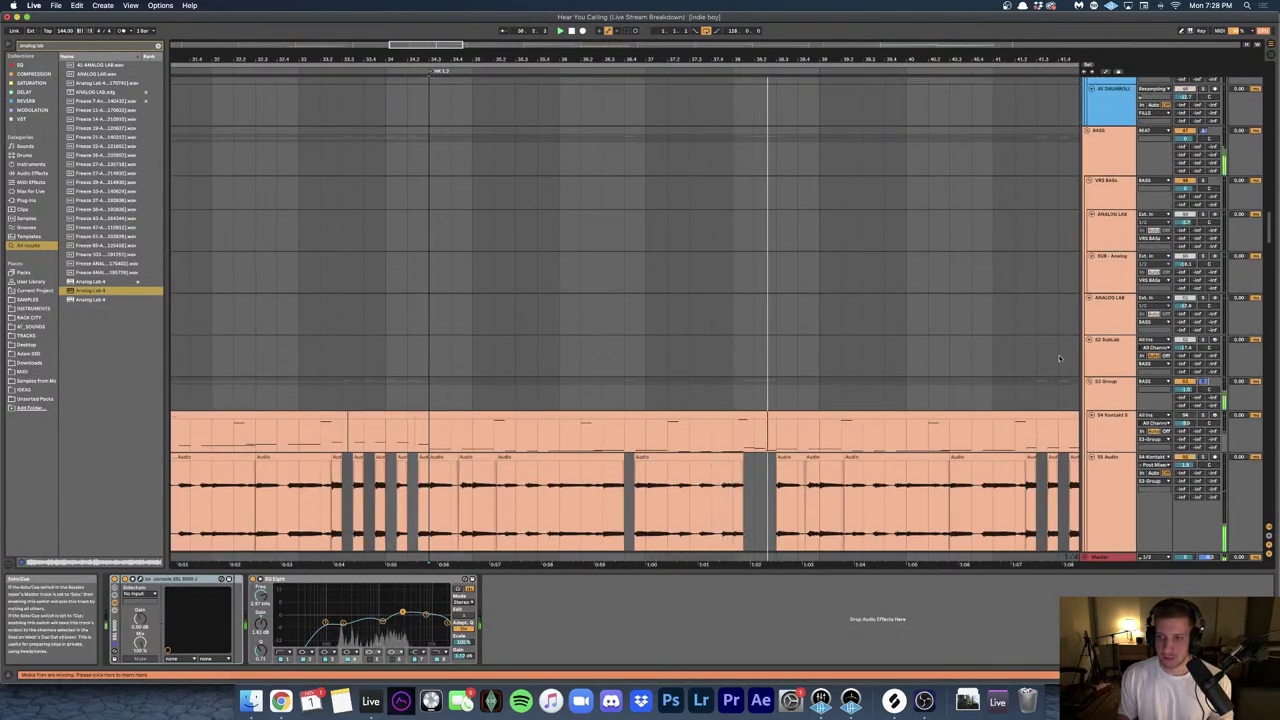
scroll(982, 332, "up", 5)
scroll(982, 332, "up", 5)
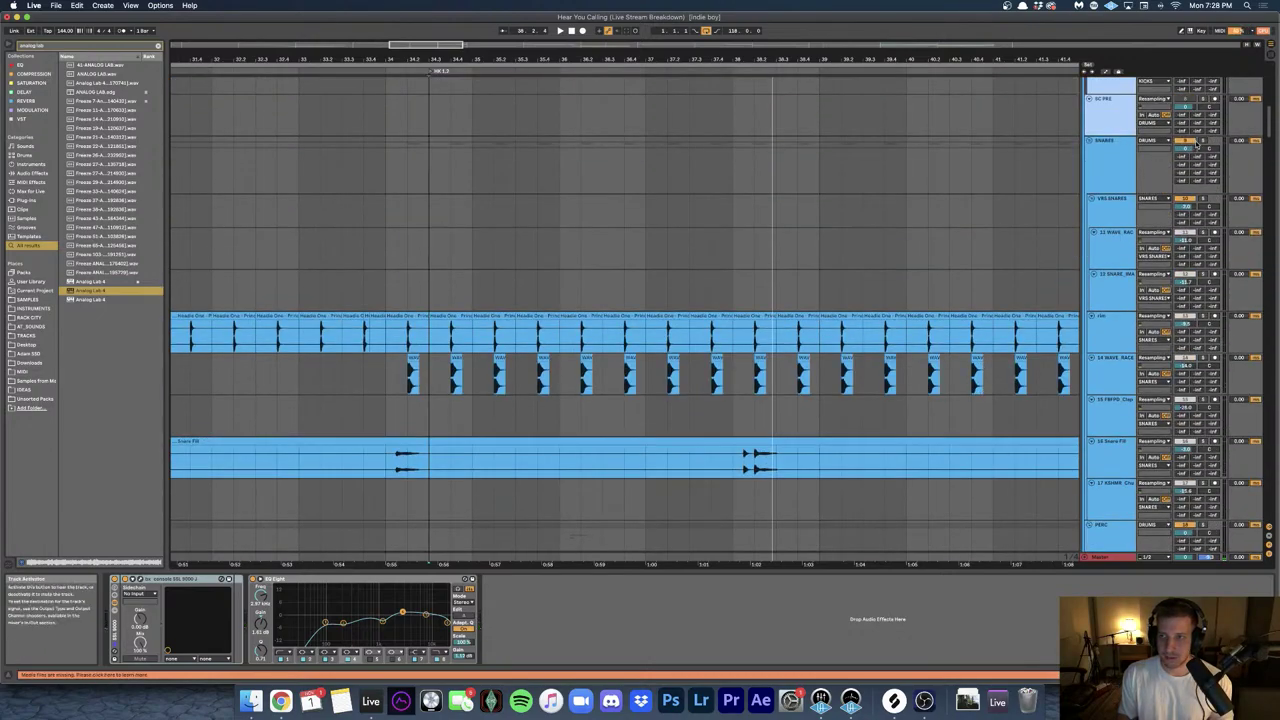
scroll(1195, 143, "up", 5)
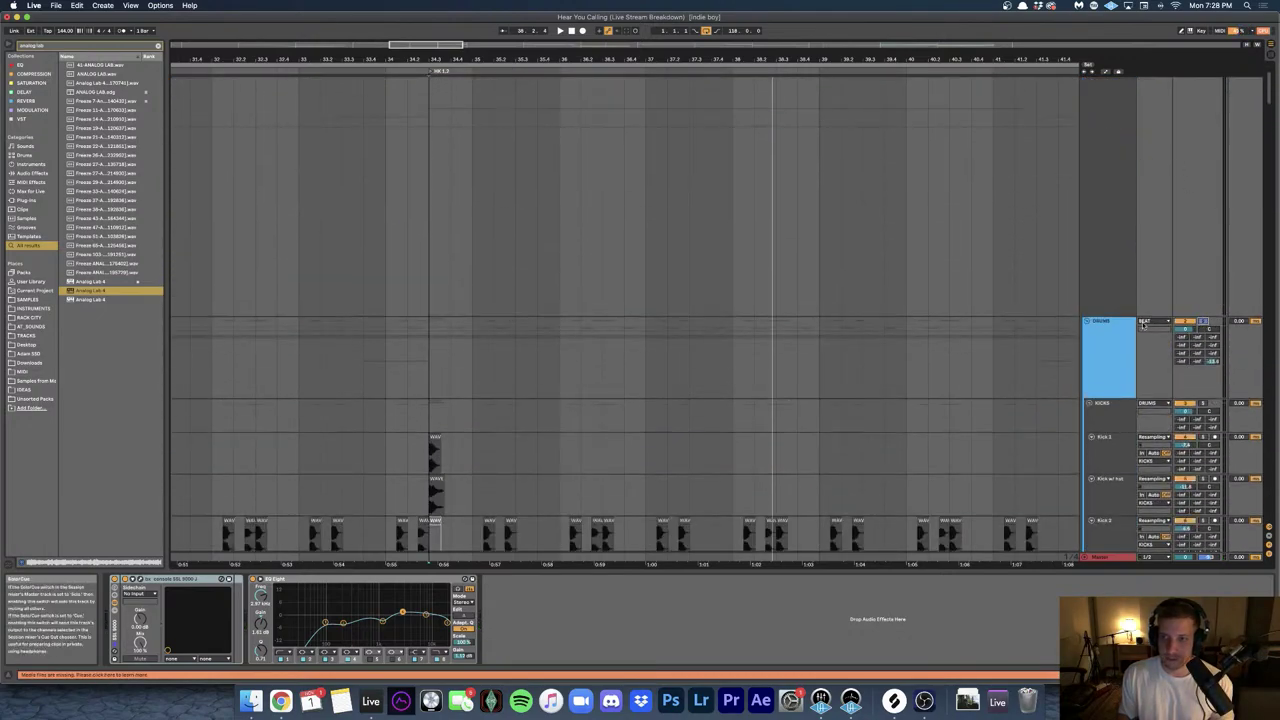
scroll(665, 277, "down", 10)
scroll(665, 277, "down", 15)
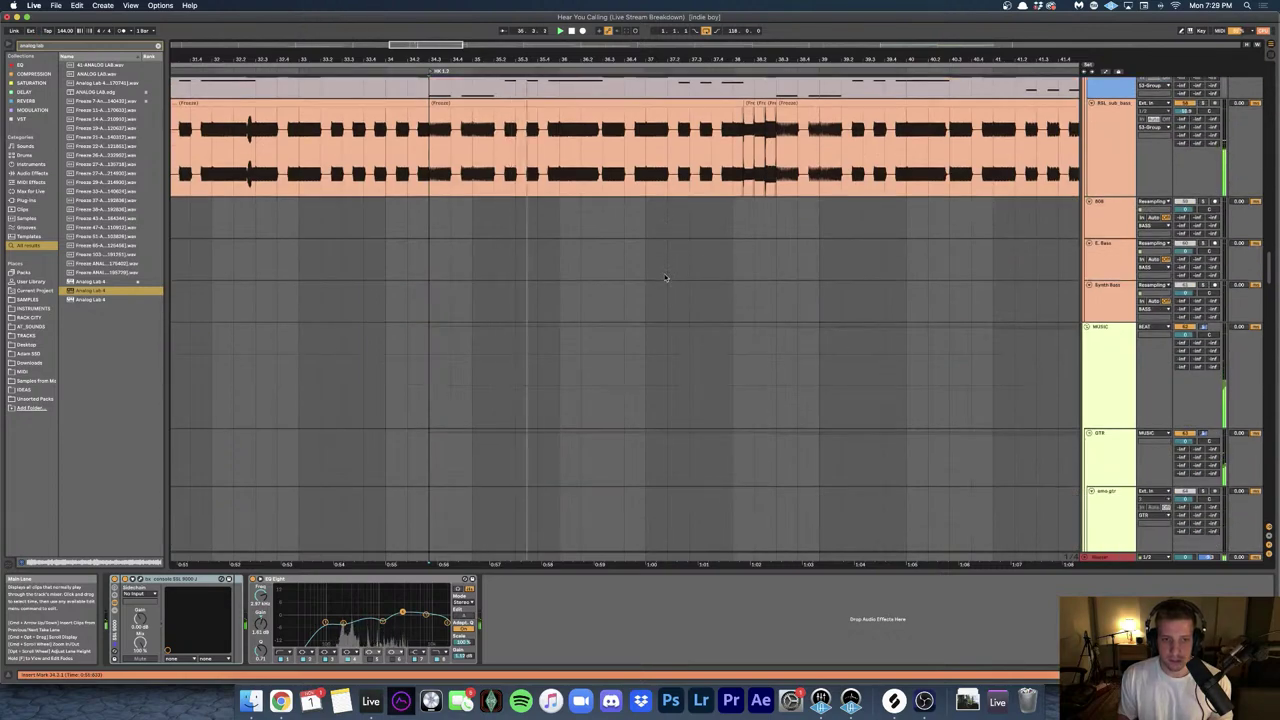
scroll(665, 277, "up", 10)
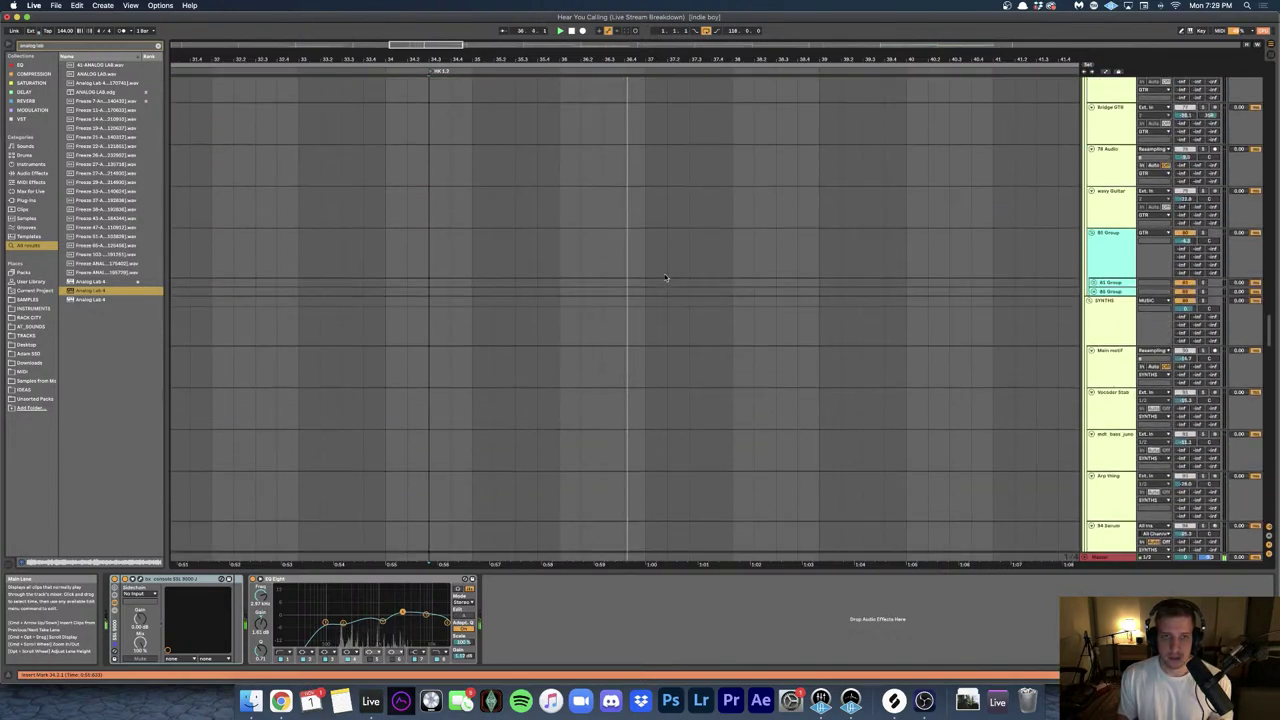
scroll(665, 277, "down", 3)
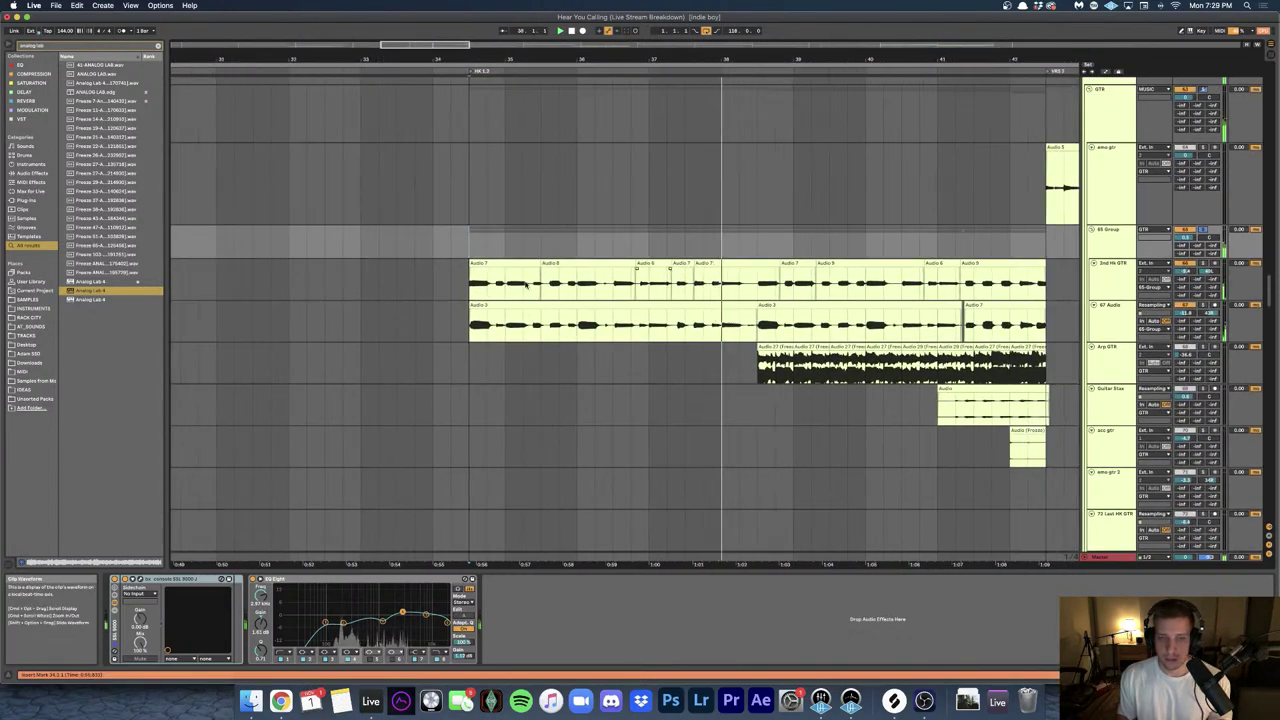
- Solo the 2nd HK GTR track and play it from its first clip at HK 1.2
left_click(527, 283)
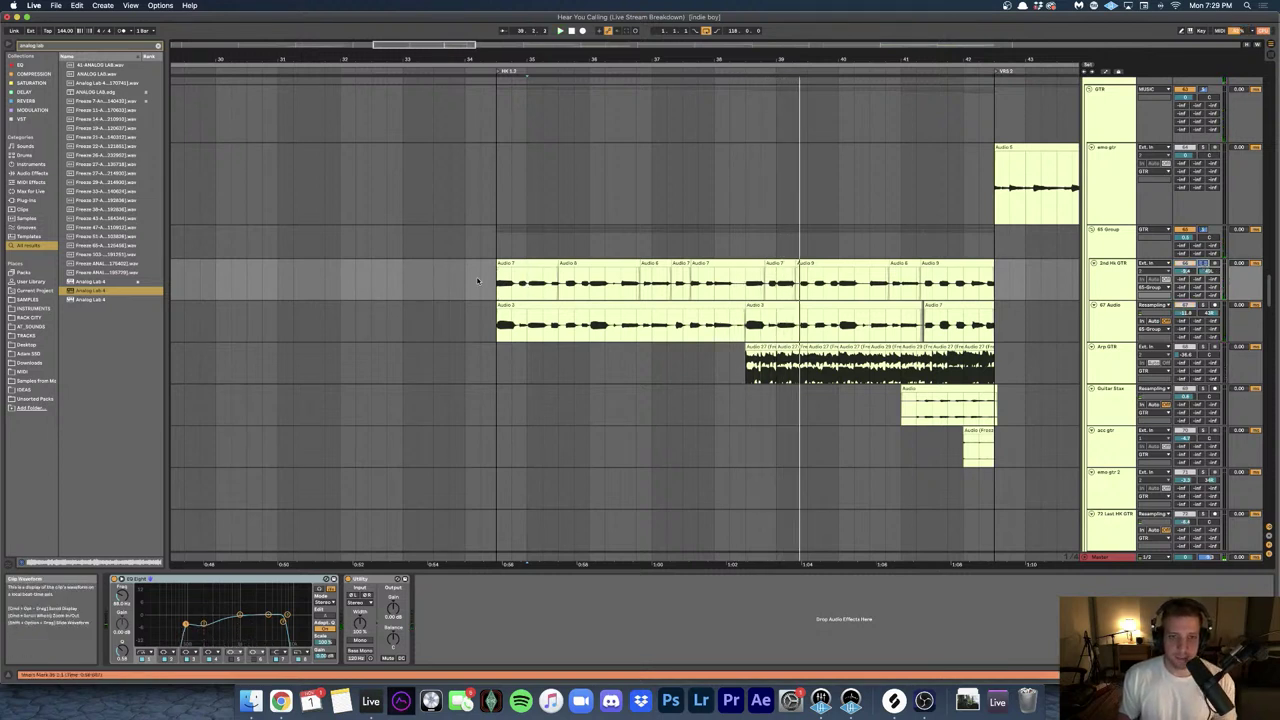
left_click(511, 263)
scroll(523, 263, "up", 3)
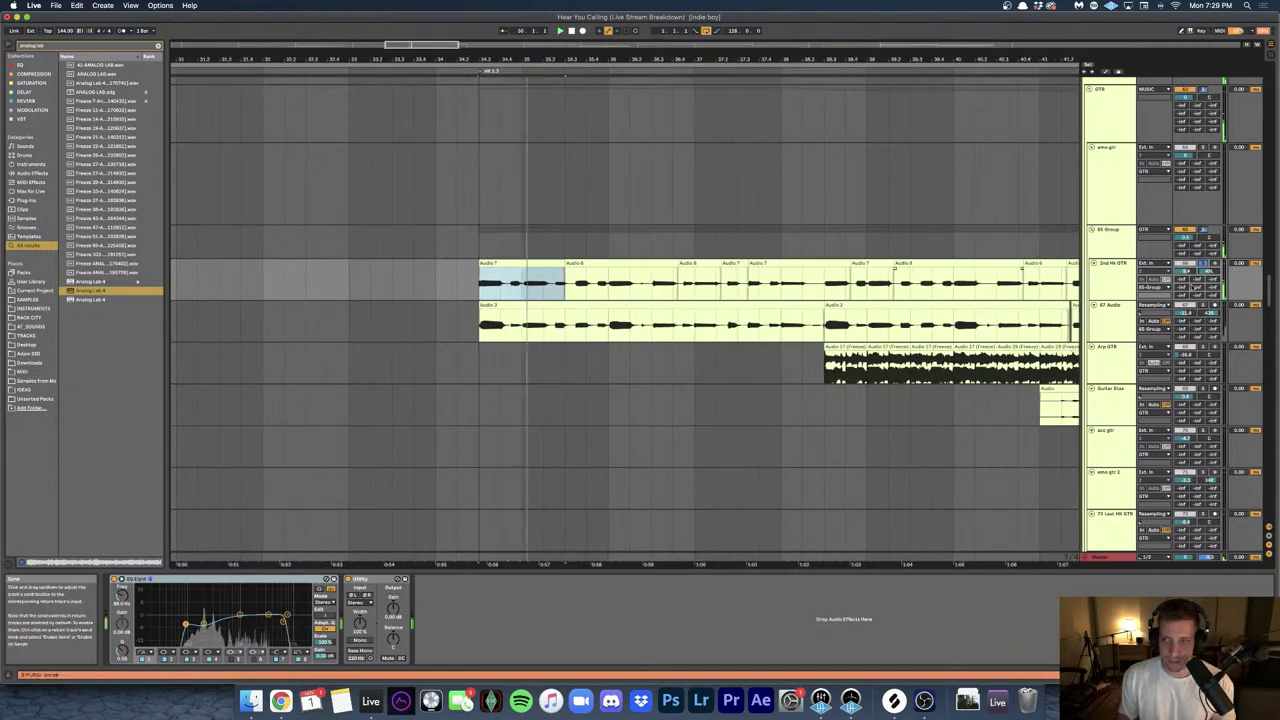
scroll(587, 326, "right", 5)
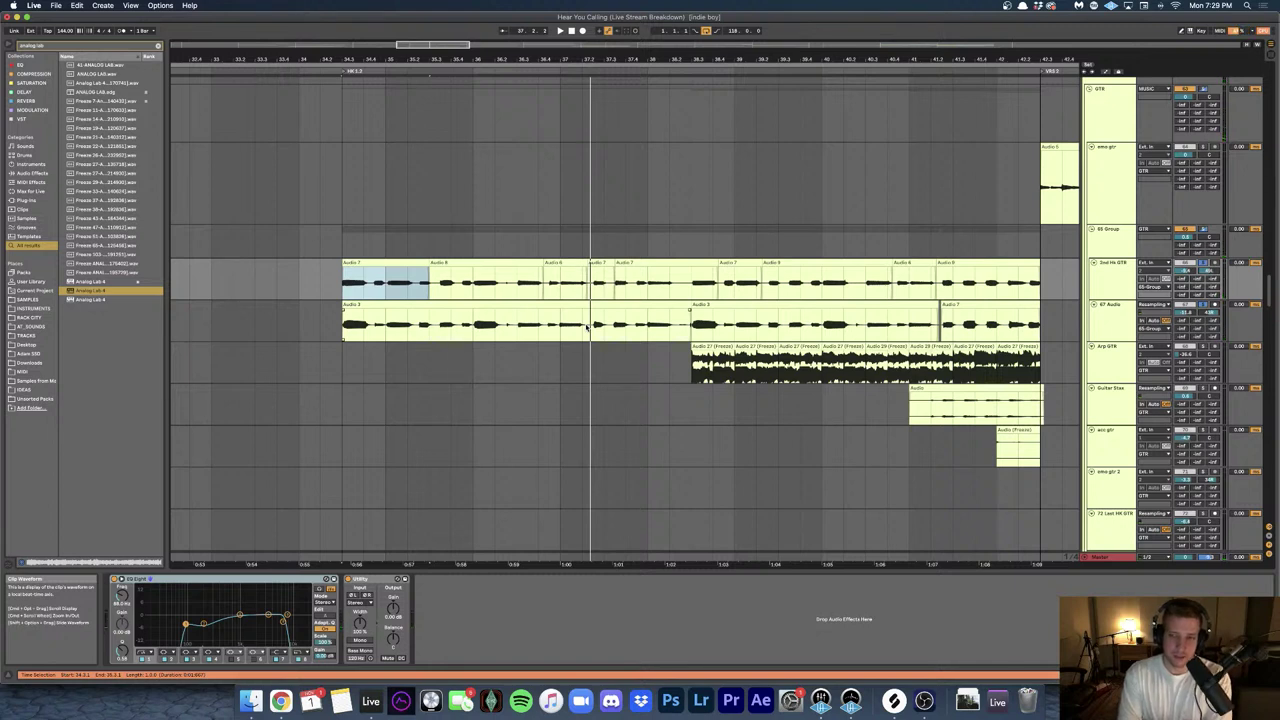
- Play the Arp GTR layer together with the 65 Group guitars from the first Arp GTR clip up to the verse
scroll(567, 328, "right", 6)
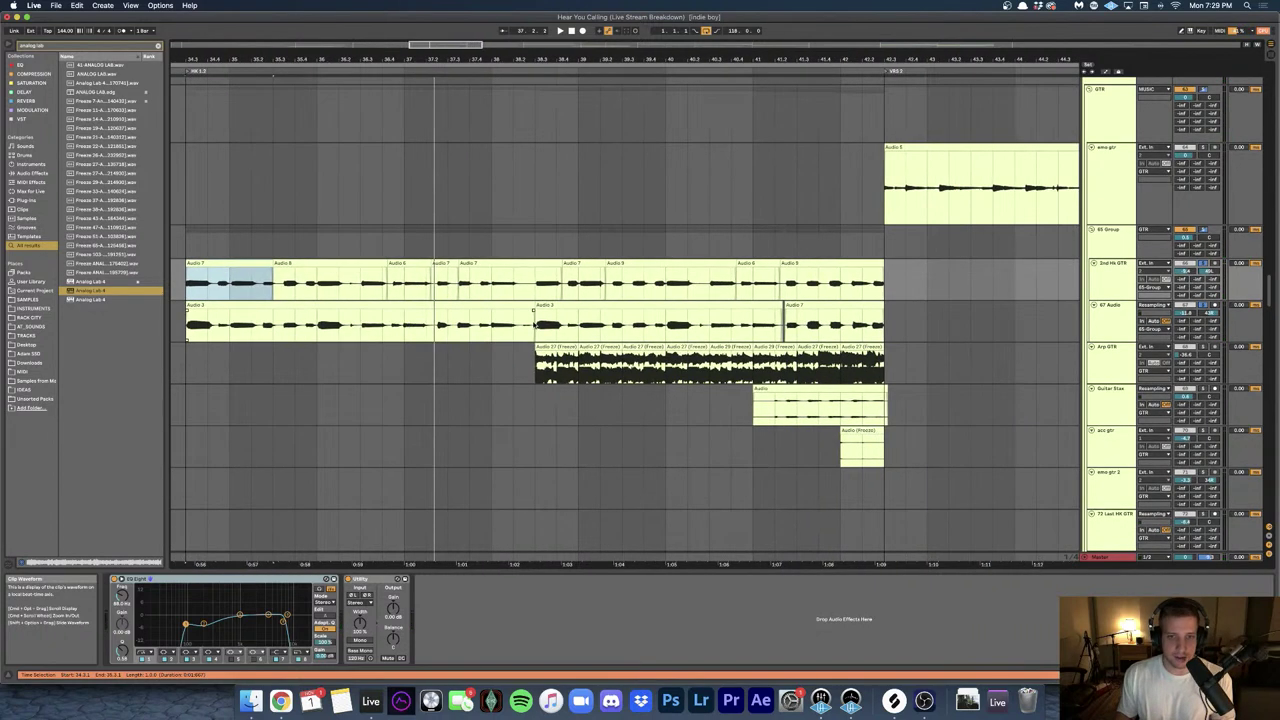
left_click(543, 334)
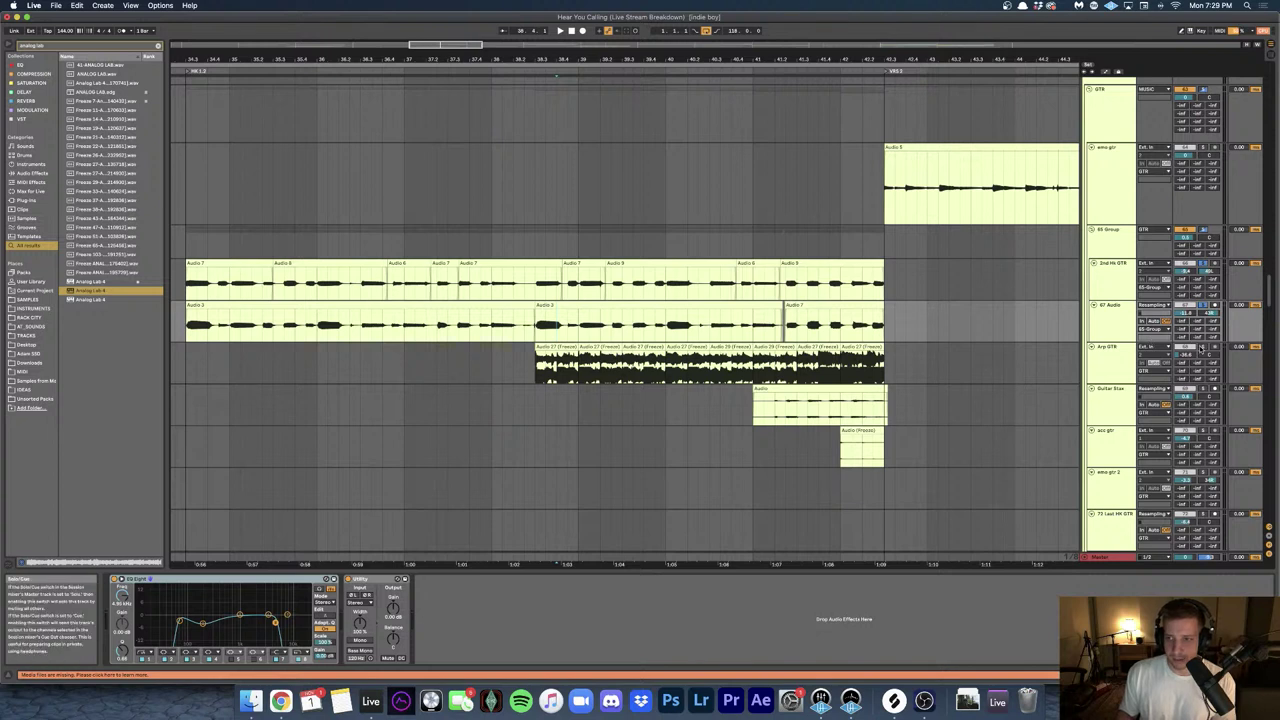
left_click(556, 347)
key("space")
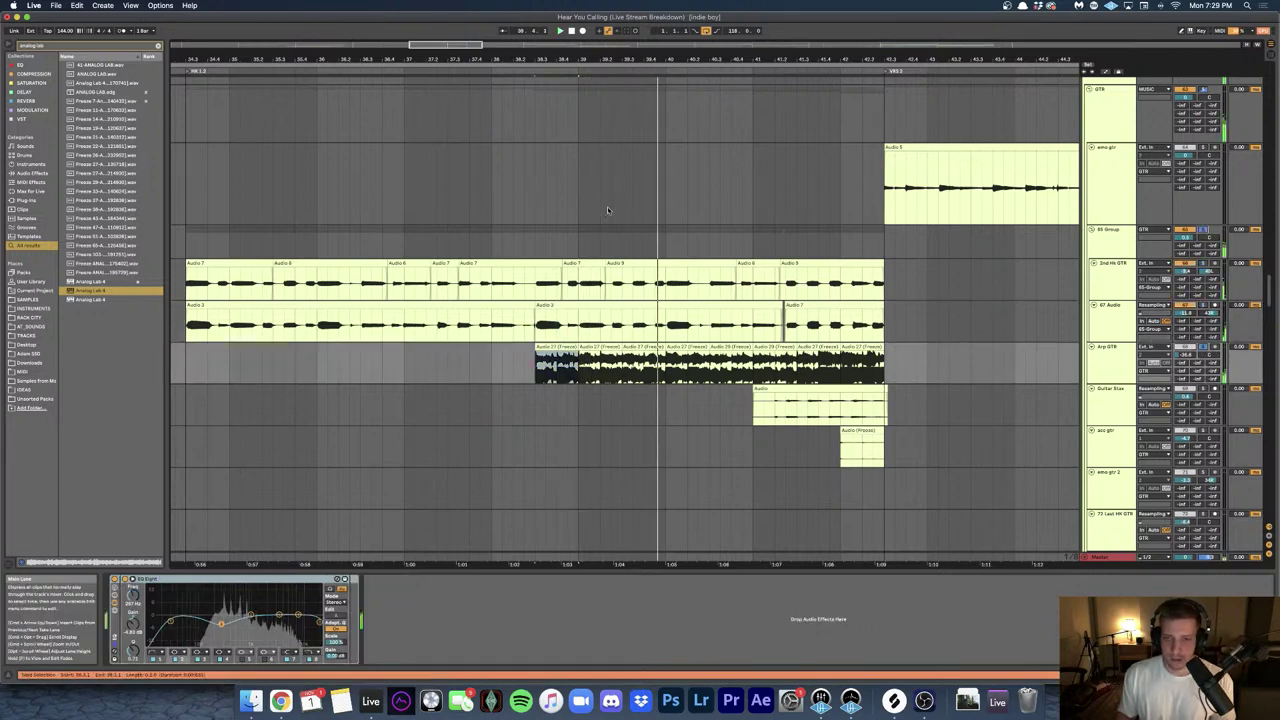
scroll(617, 205, "right", 7)
scroll(617, 208, "right", 1)
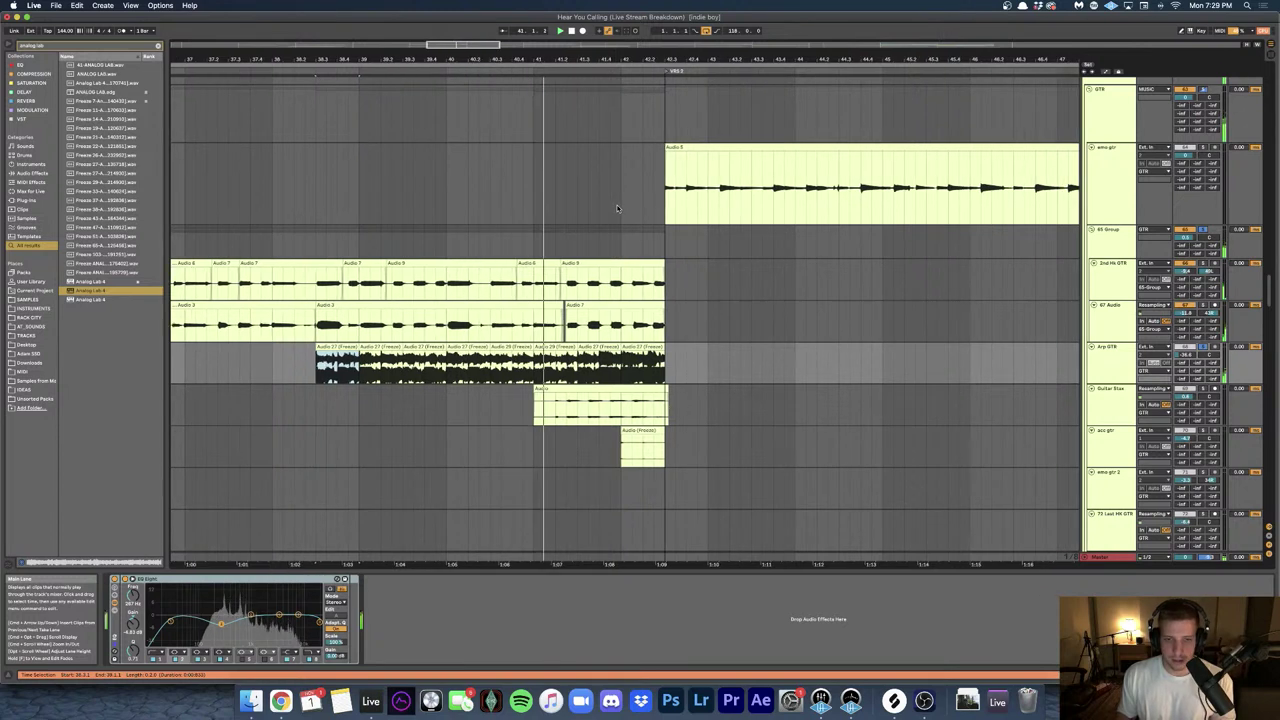
scroll(617, 208, "right", 1)
scroll(684, 349, "left", 2)
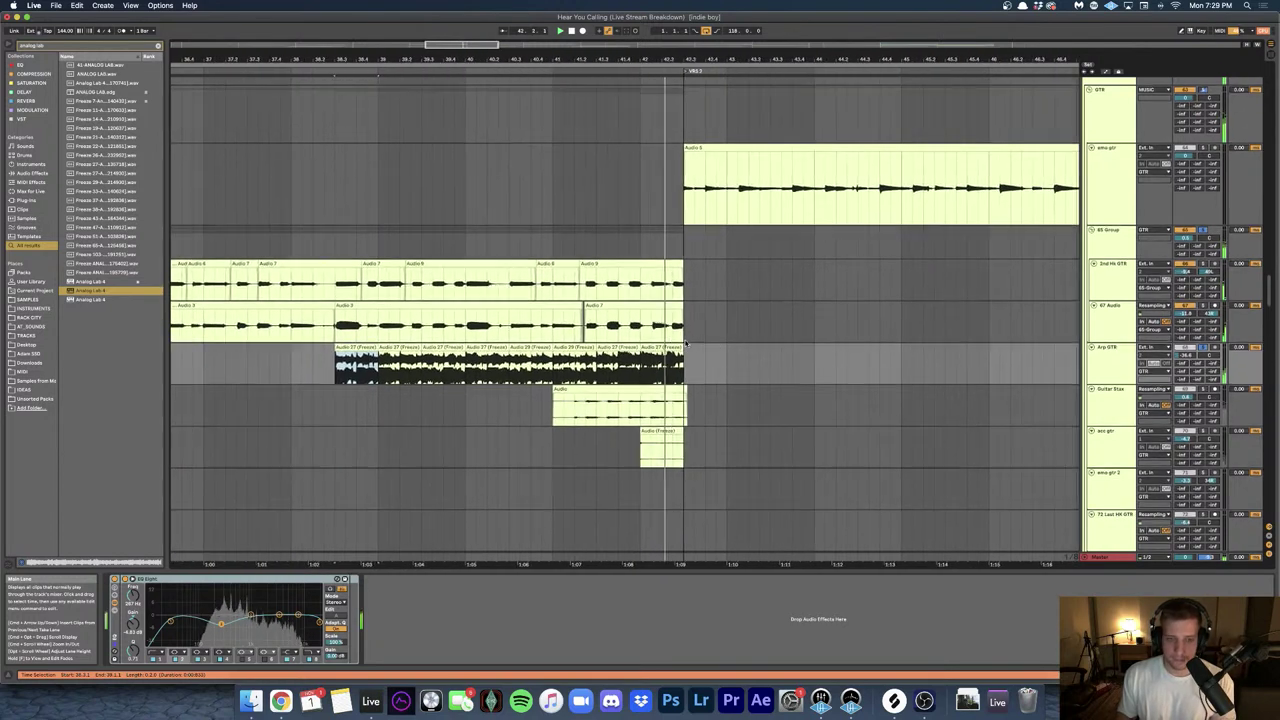
- Solo the guitar slice track below Arp GTR and play its clip leading into the verse
left_click(583, 399)
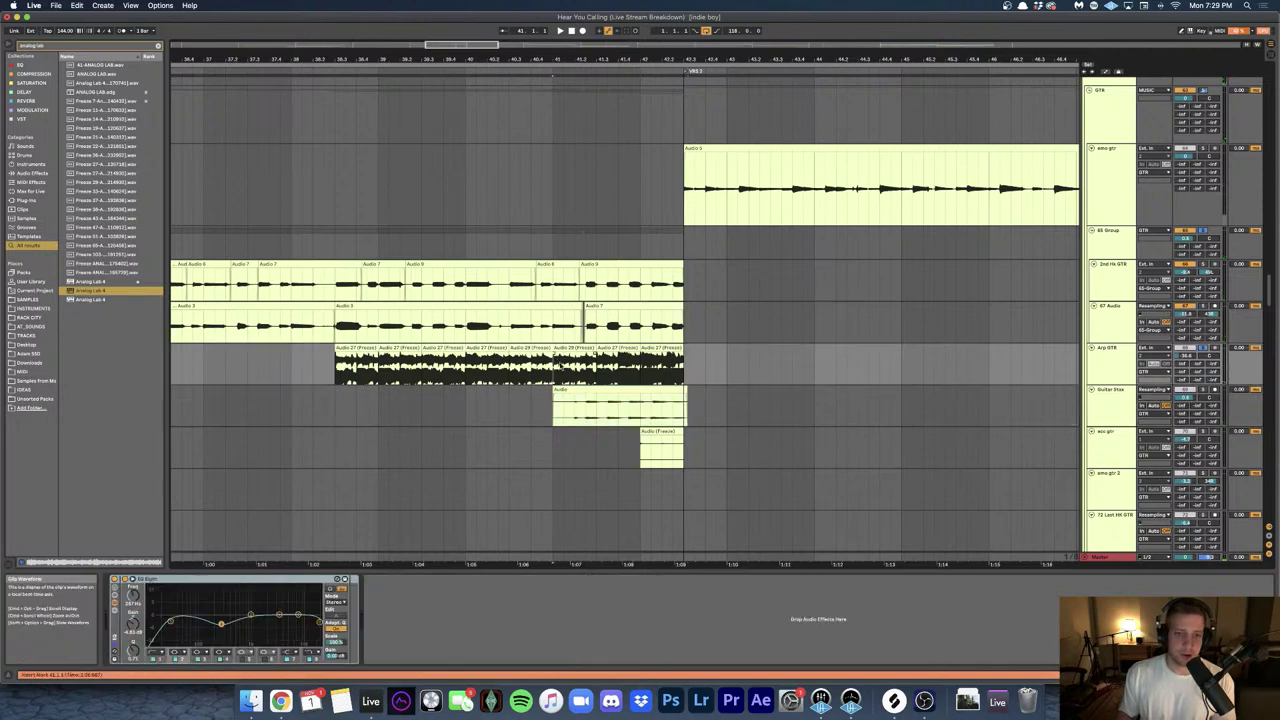
left_click(584, 400)
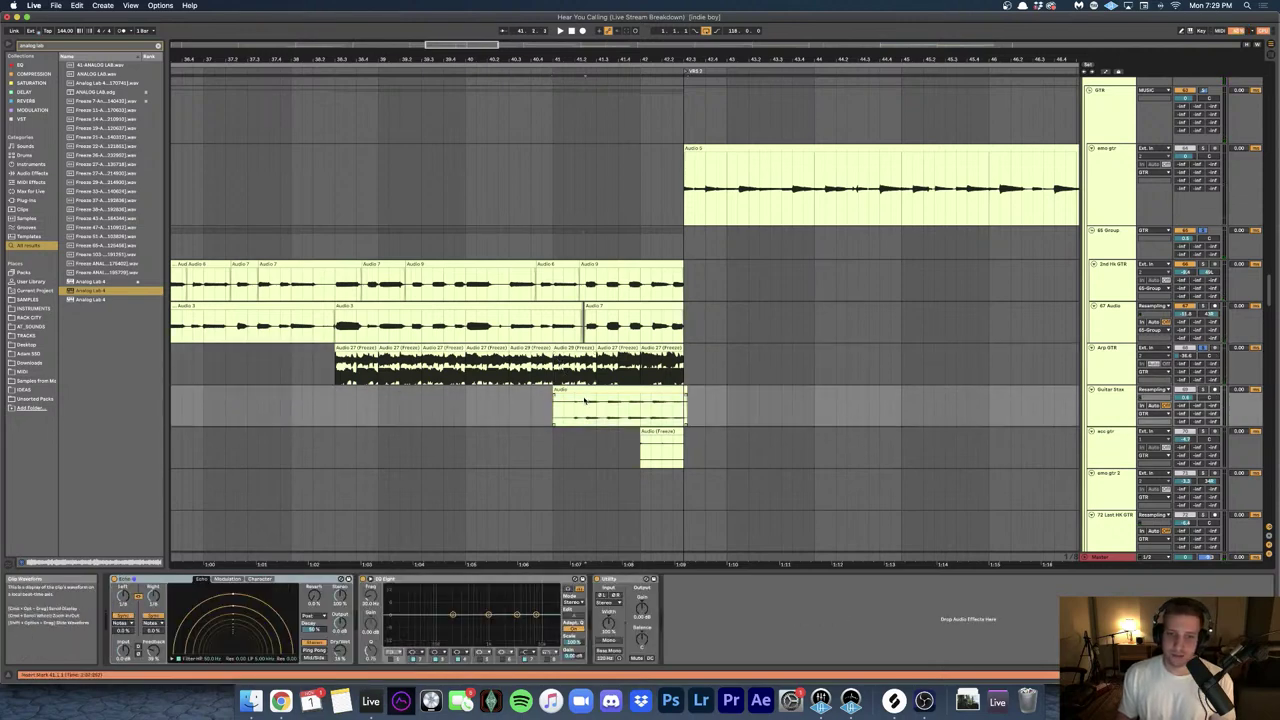
left_click(1203, 389)
left_click(557, 375)
left_click(557, 411)
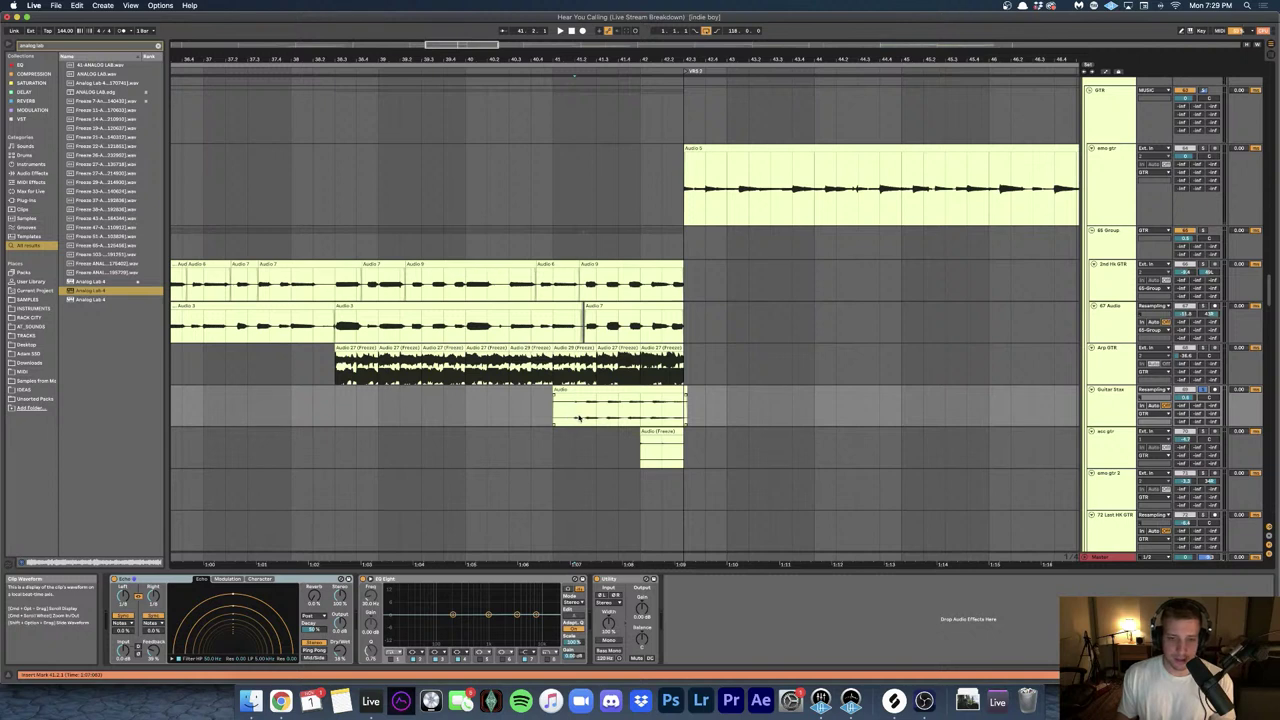
left_click_drag(583, 418, 725, 418)
key("space")
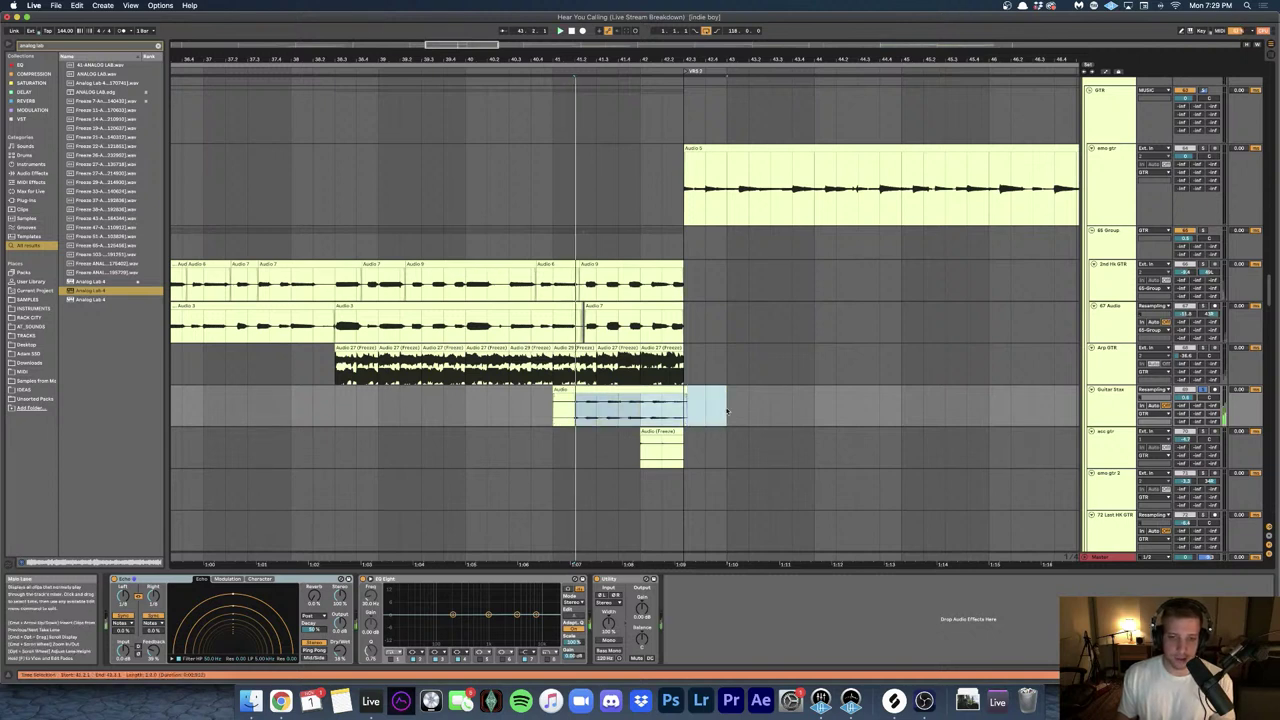
left_click(661, 418)
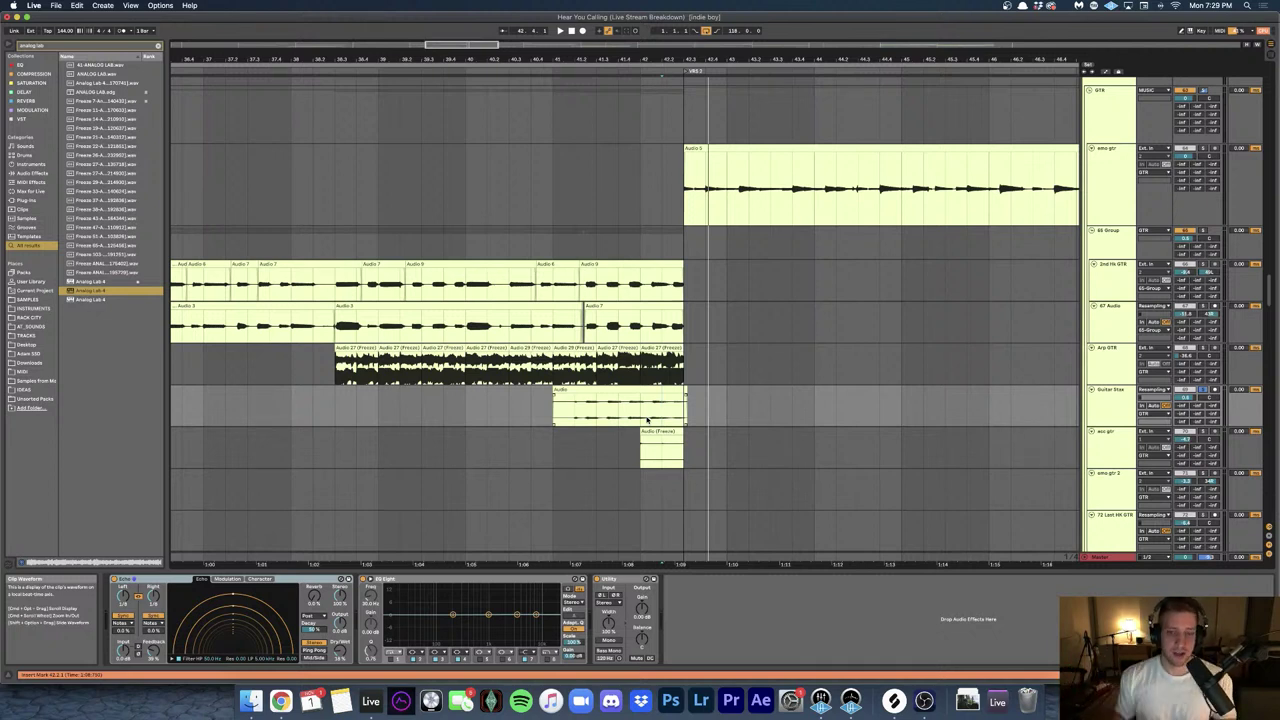
- Solo the acc gtr track, play its frozen clip just before the verse twice, and clear the solo
scroll(647, 420, "down", 2)
left_click(608, 419)
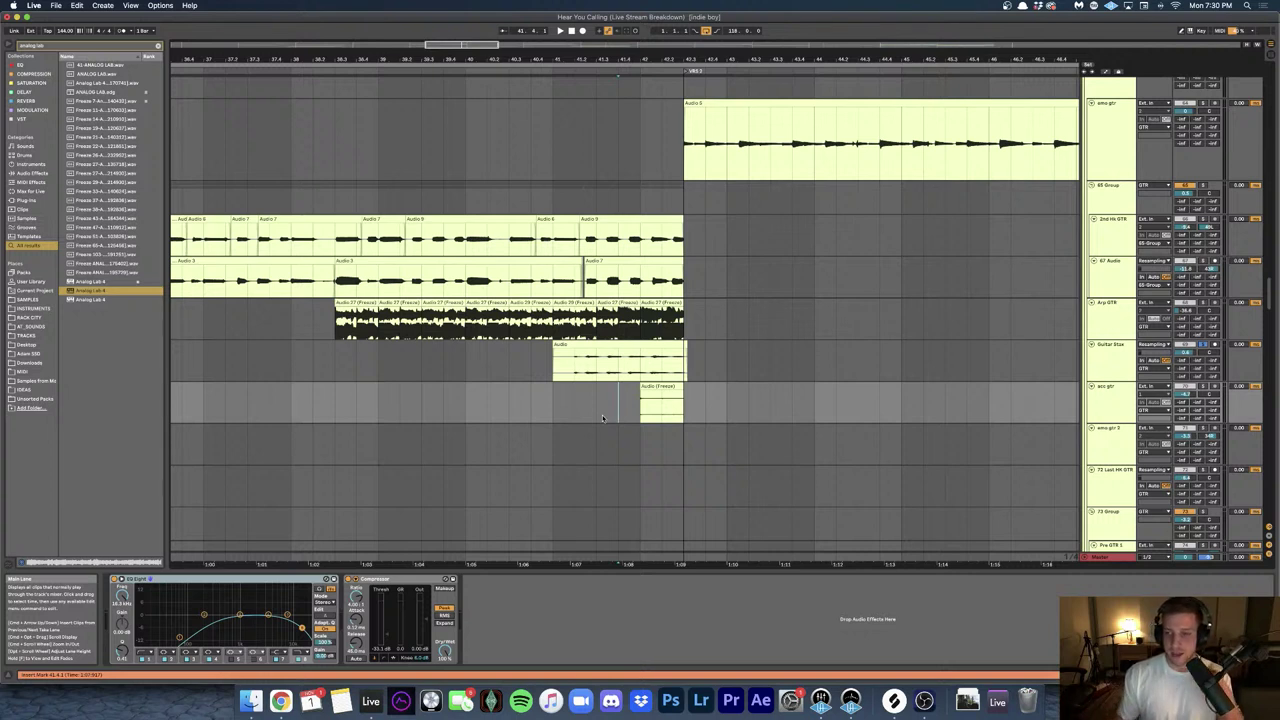
left_click(651, 388)
key("space")
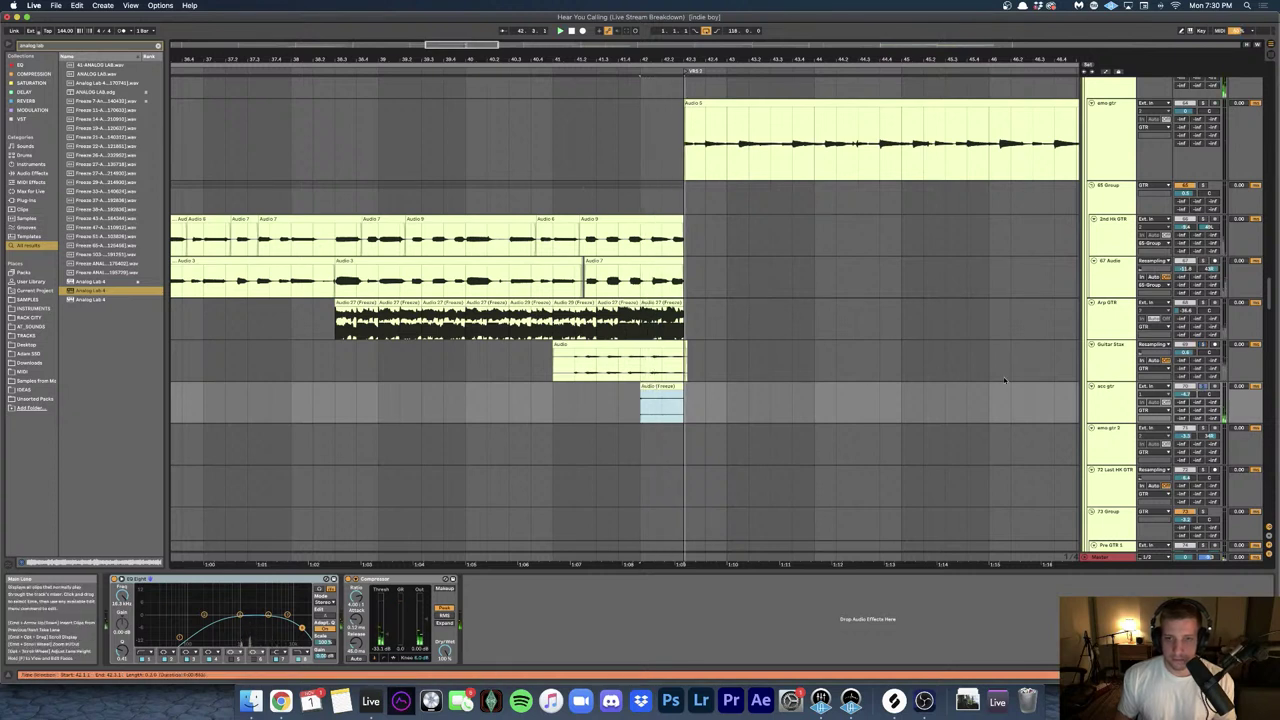
key("plus")
key("plus")
left_click(657, 391)
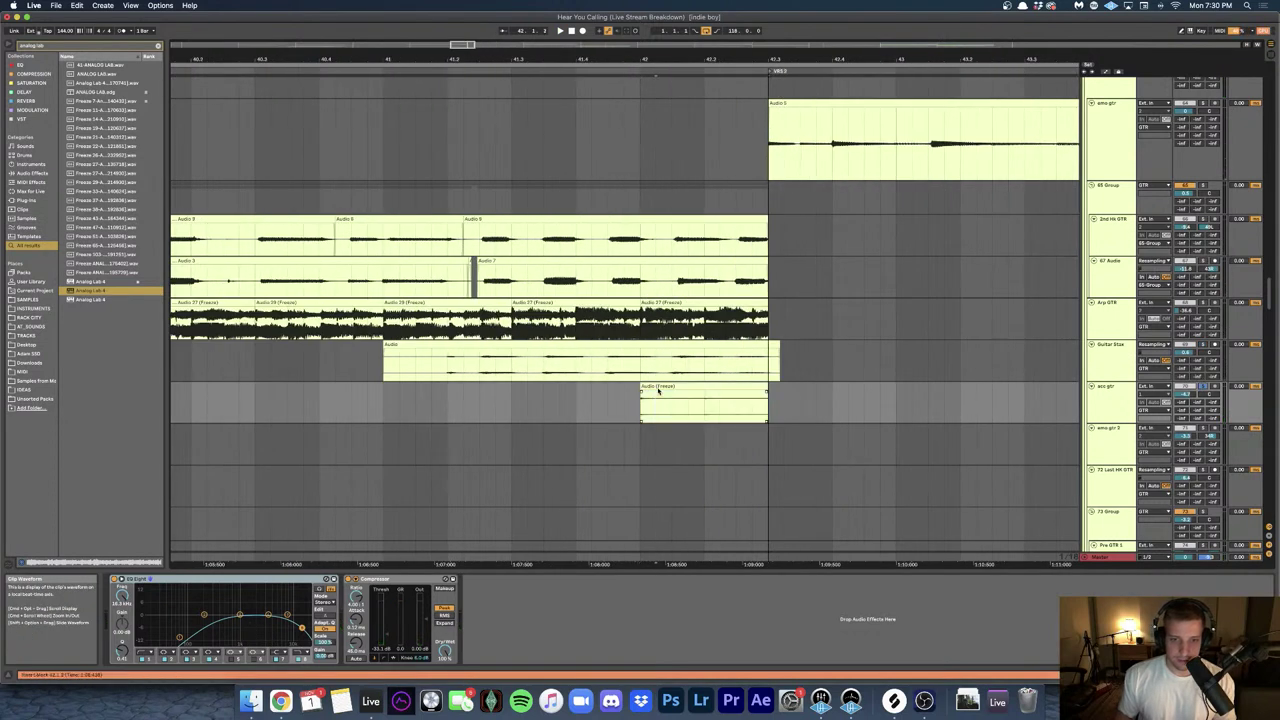
left_click(659, 387)
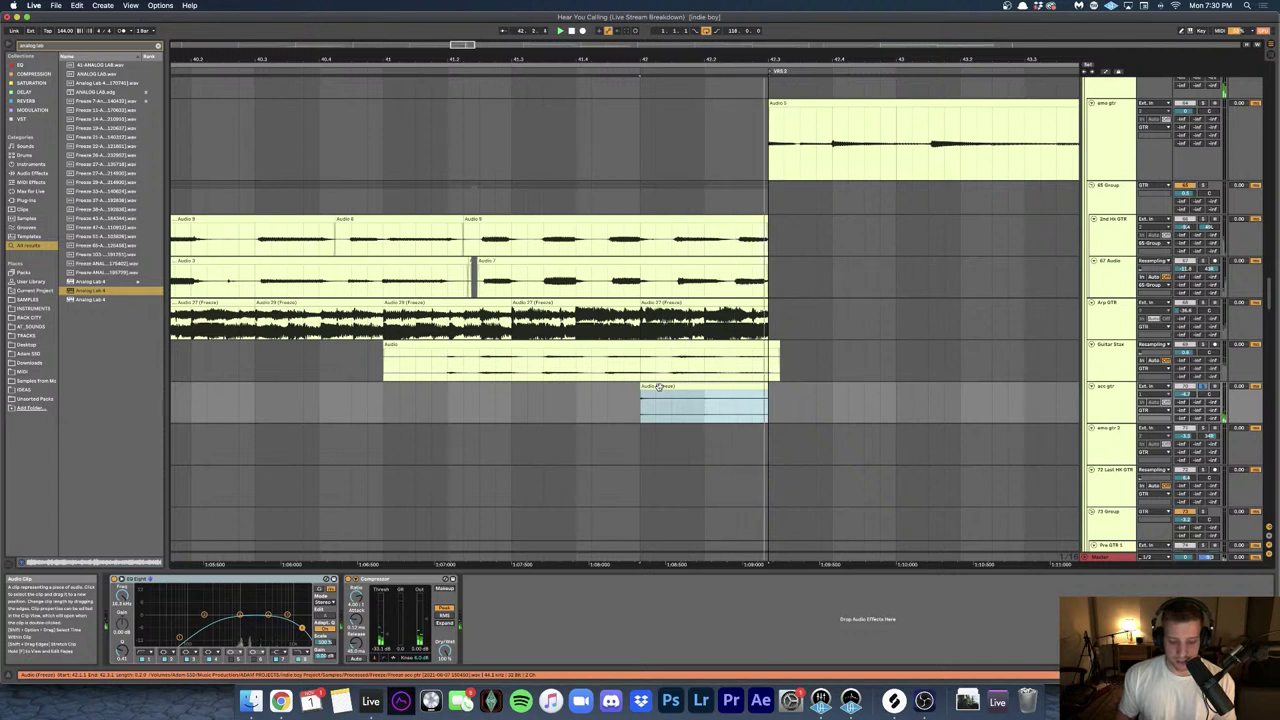
left_click(552, 397)
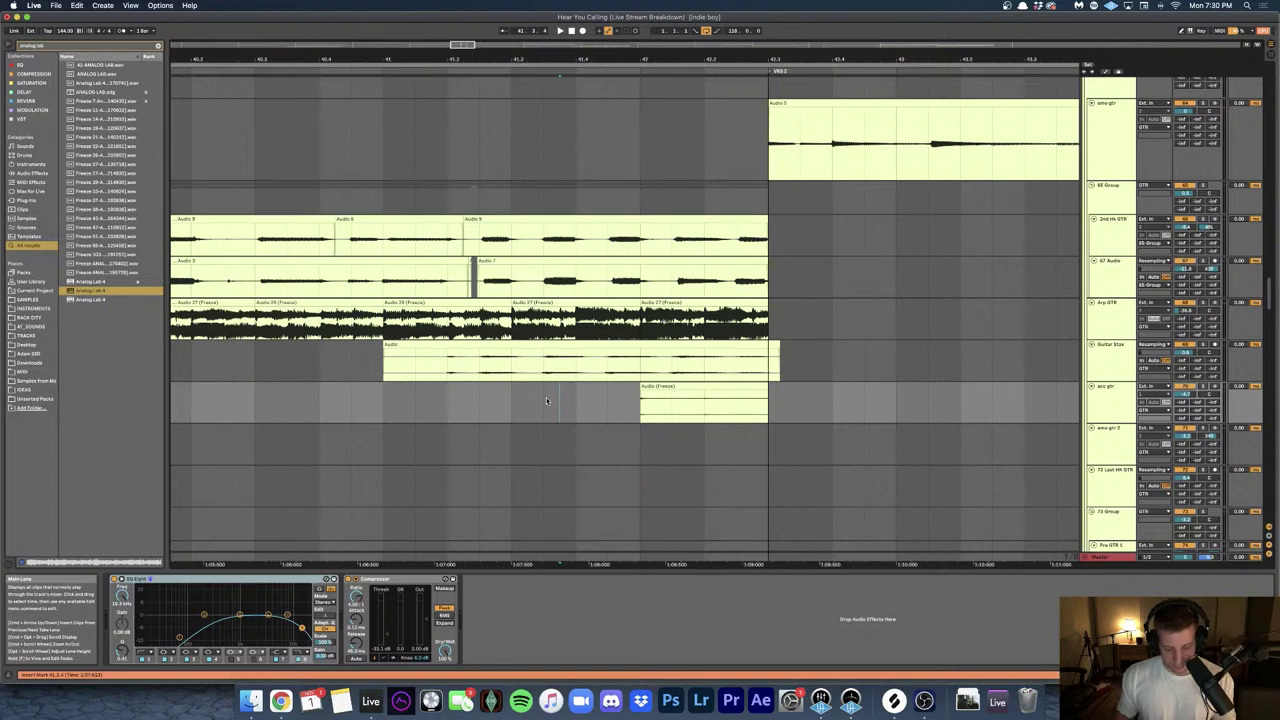
- Solo the Tonal FX track holding the chopped fx loop clips and play it from HK 1.2
key("minus")
key("minus")
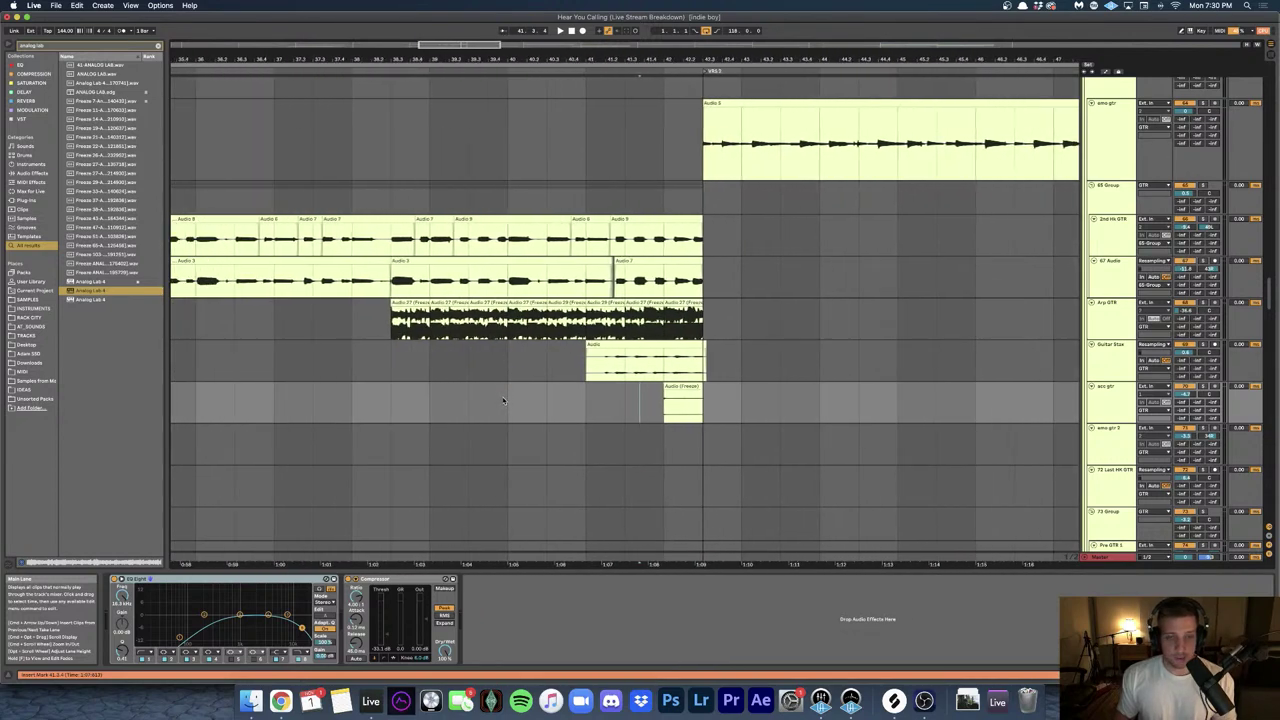
scroll(504, 400, "down", 5)
scroll(506, 400, "down", 3)
scroll(440, 357, "down", 8)
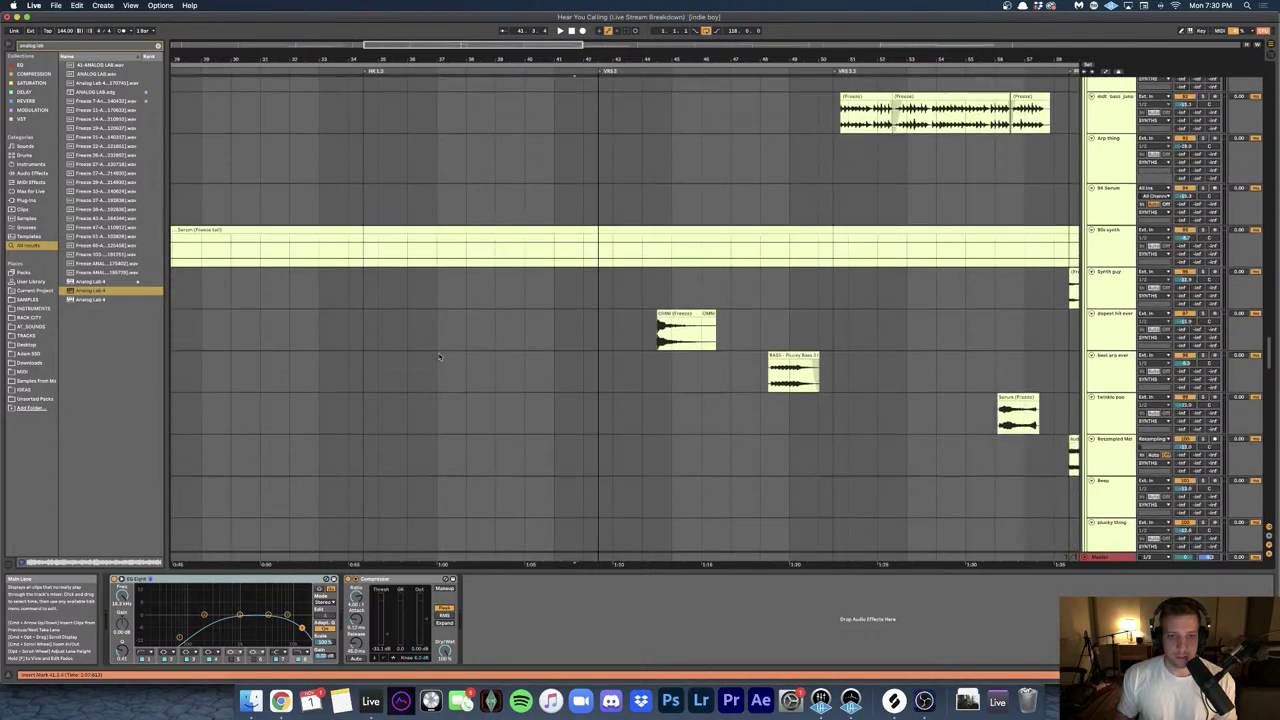
scroll(438, 357, "down", 20)
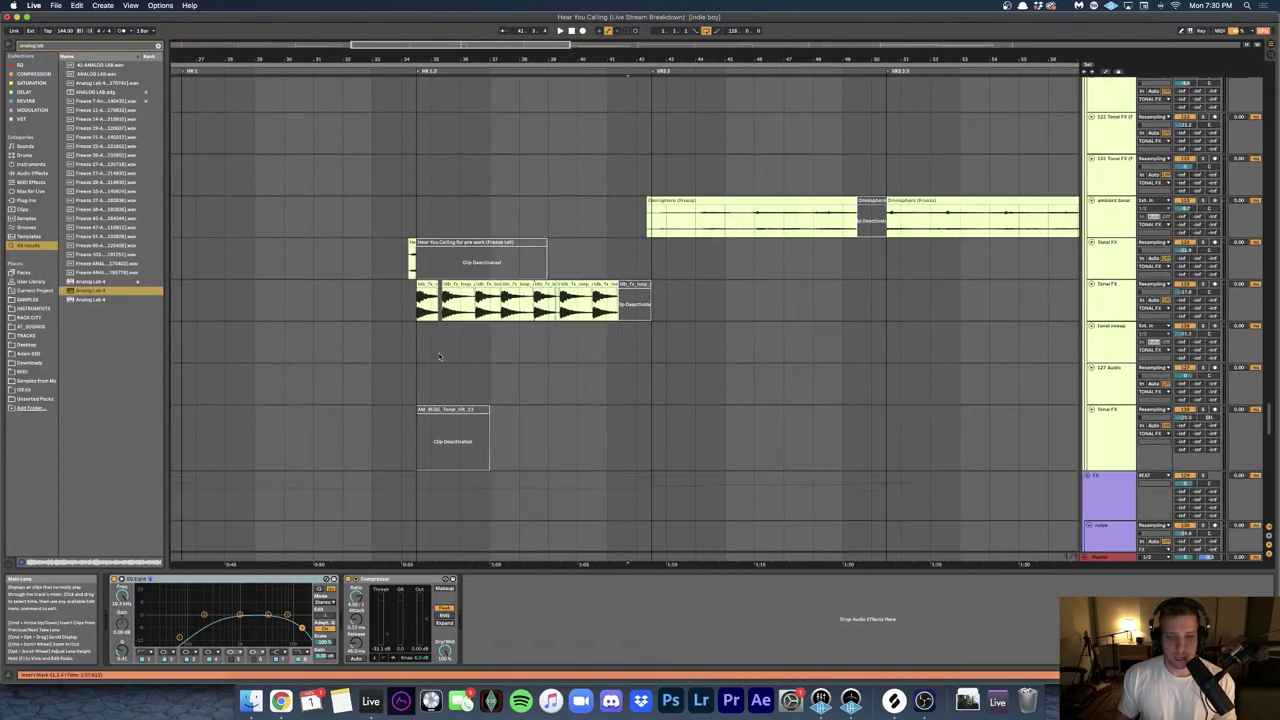
scroll(439, 356, "up", 4)
scroll(429, 356, "up", 6)
left_click(419, 401)
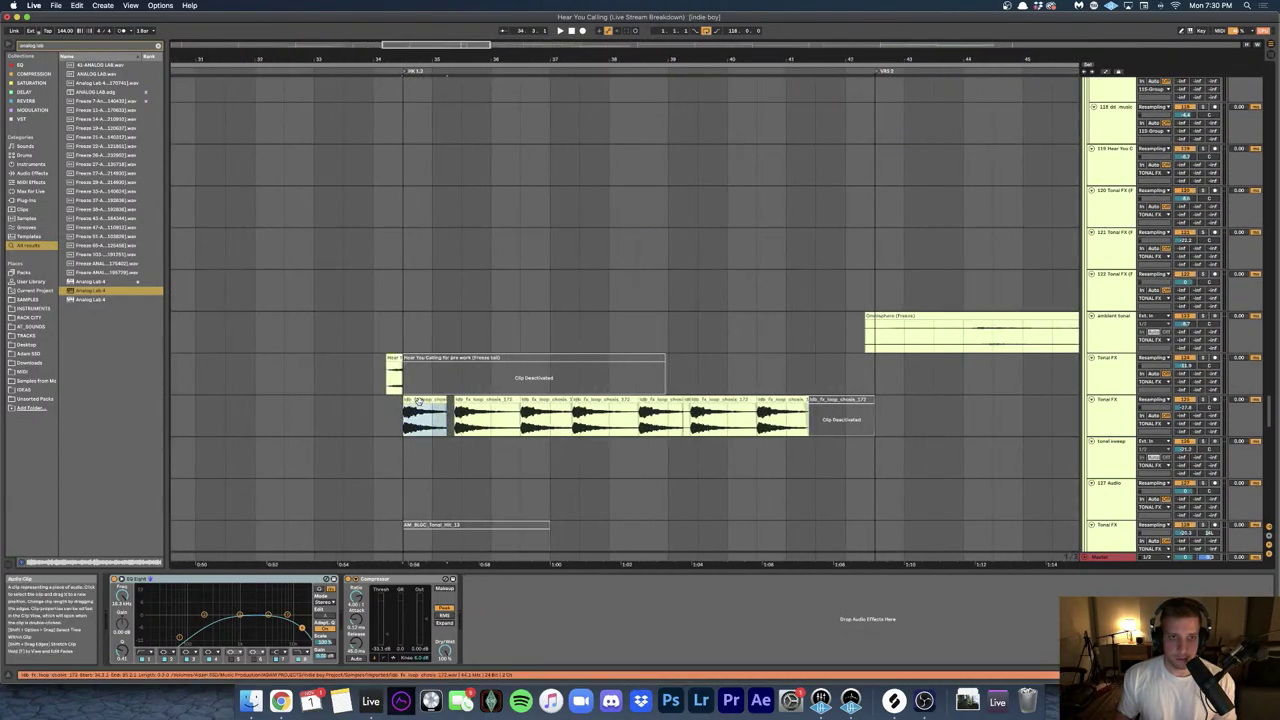
key("s")
key("space")
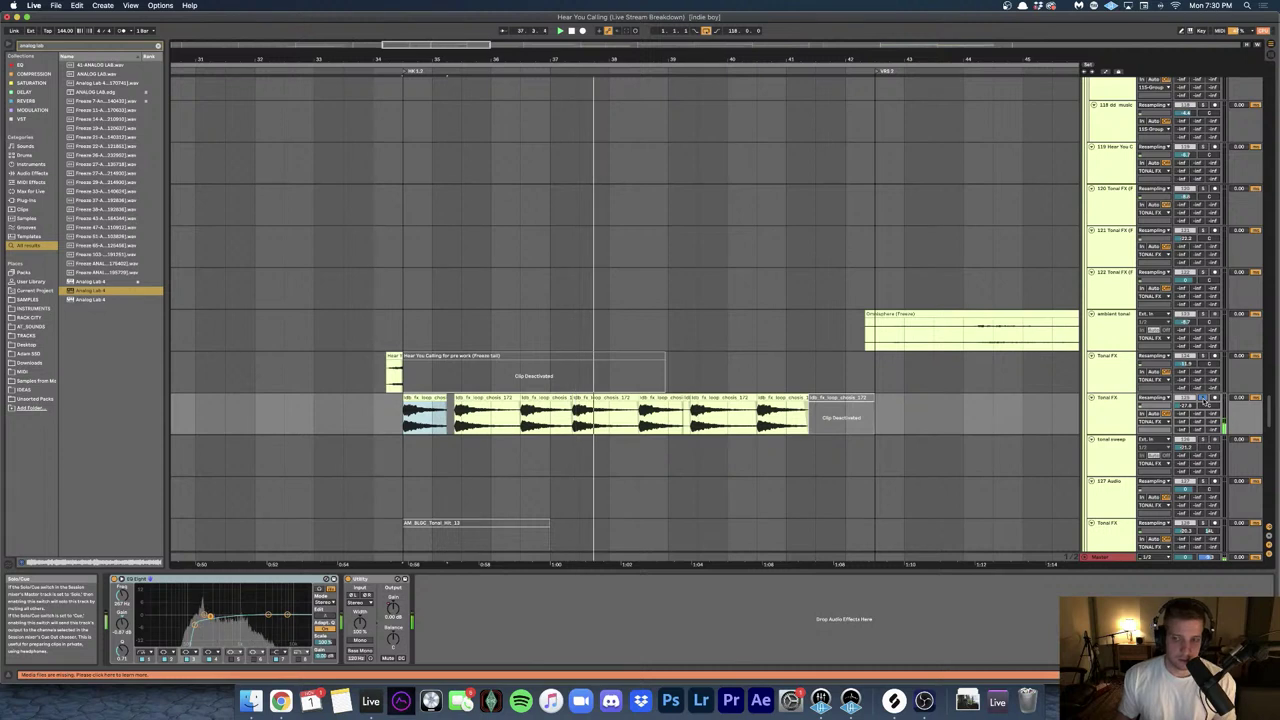
- Switch the solo to the Tonal FX track above and play its short Hear You Calling clip leading into HK 1.2
left_click(384, 374)
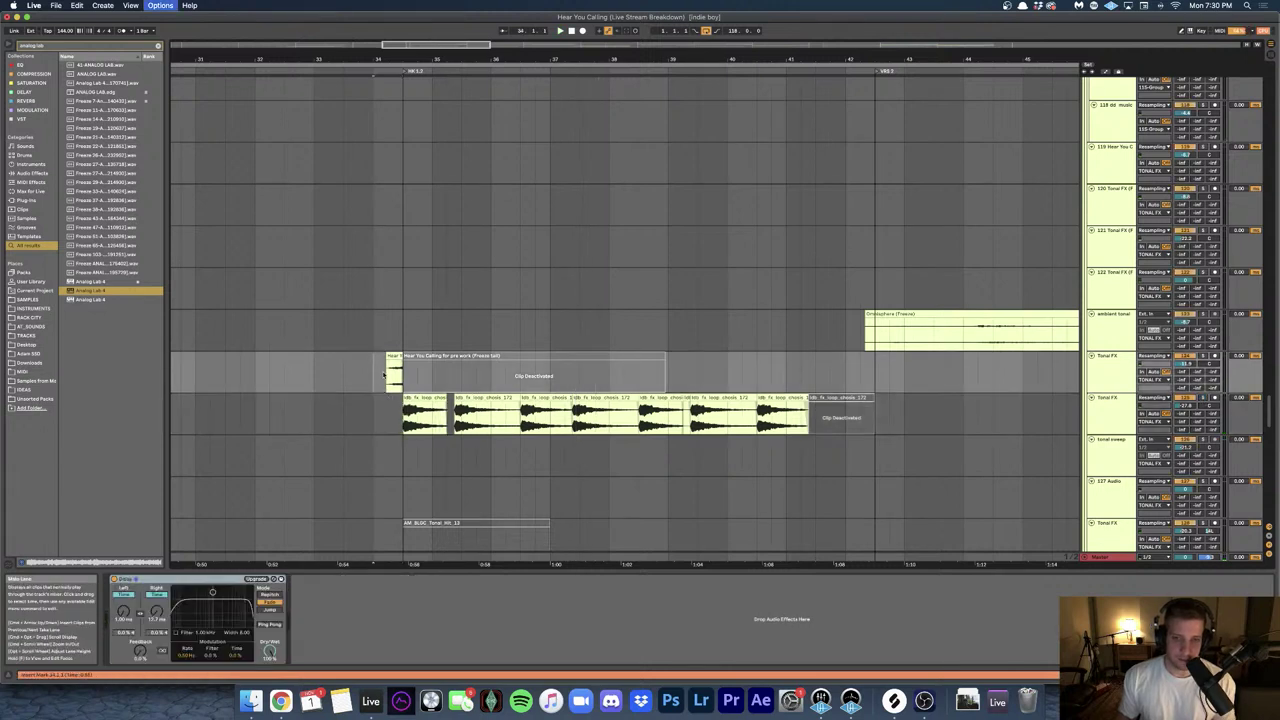
scroll(385, 375, "up", 4)
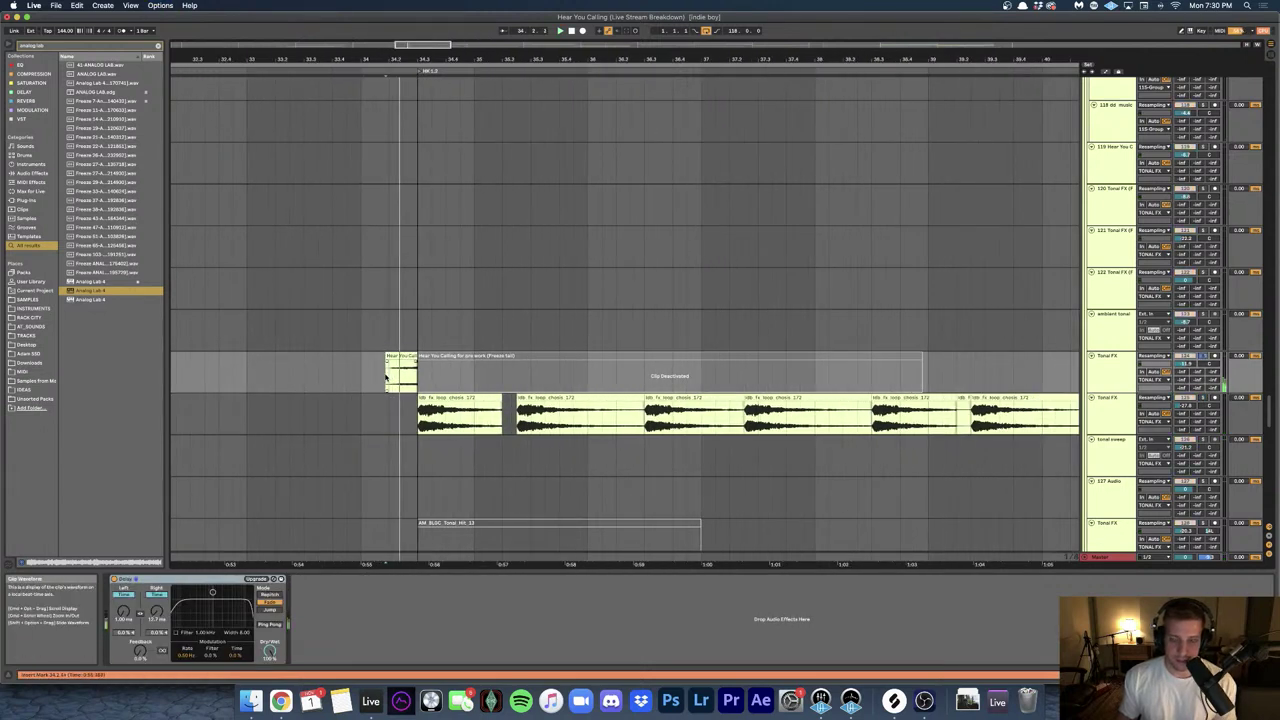
left_click(408, 378)
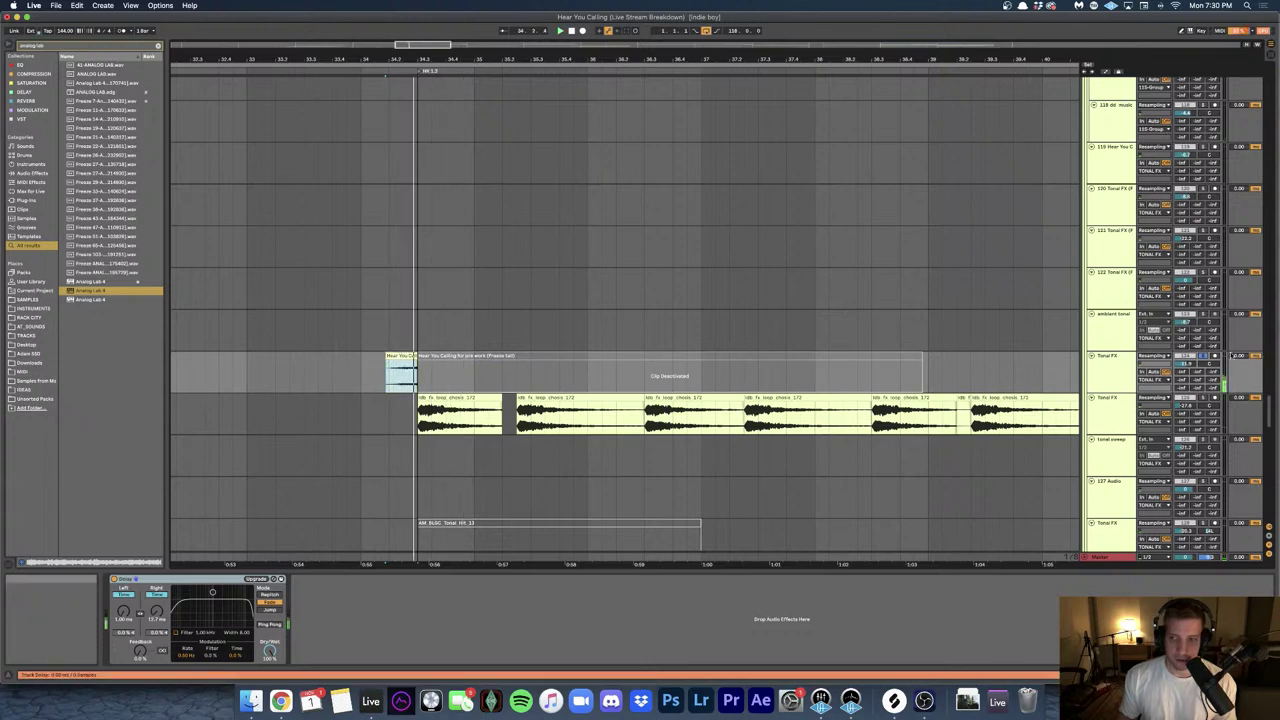
- Solo the Vox FX track in the VFX group and play its Vocals (Freeze) clip from HK 1.2
scroll(497, 334, "down", 5)
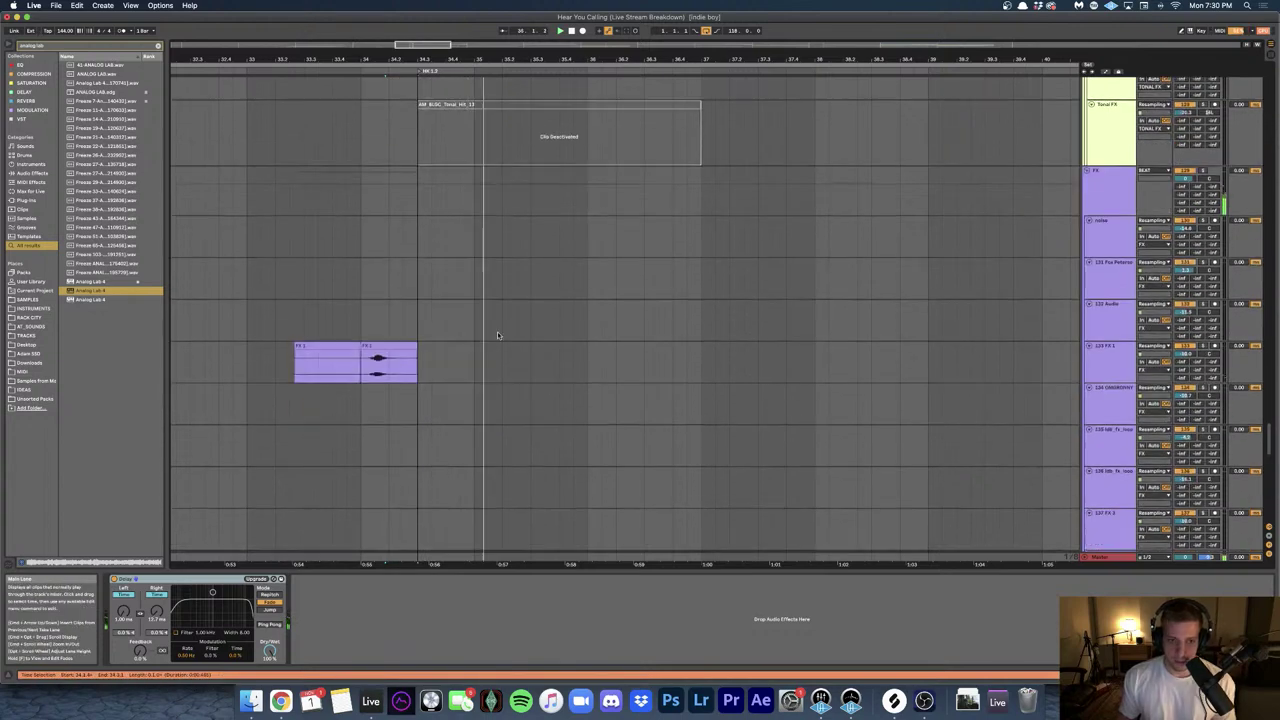
scroll(502, 333, "down", 3)
scroll(503, 333, "down", 8)
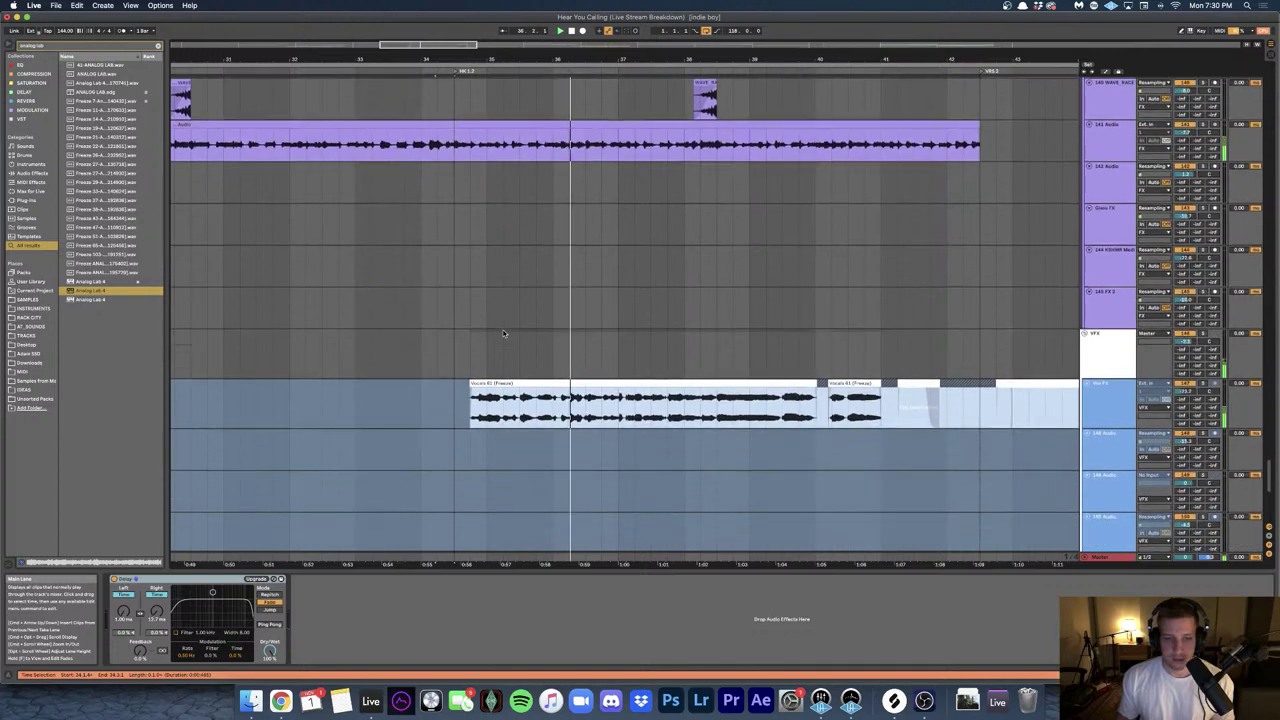
key("space")
left_click(503, 328)
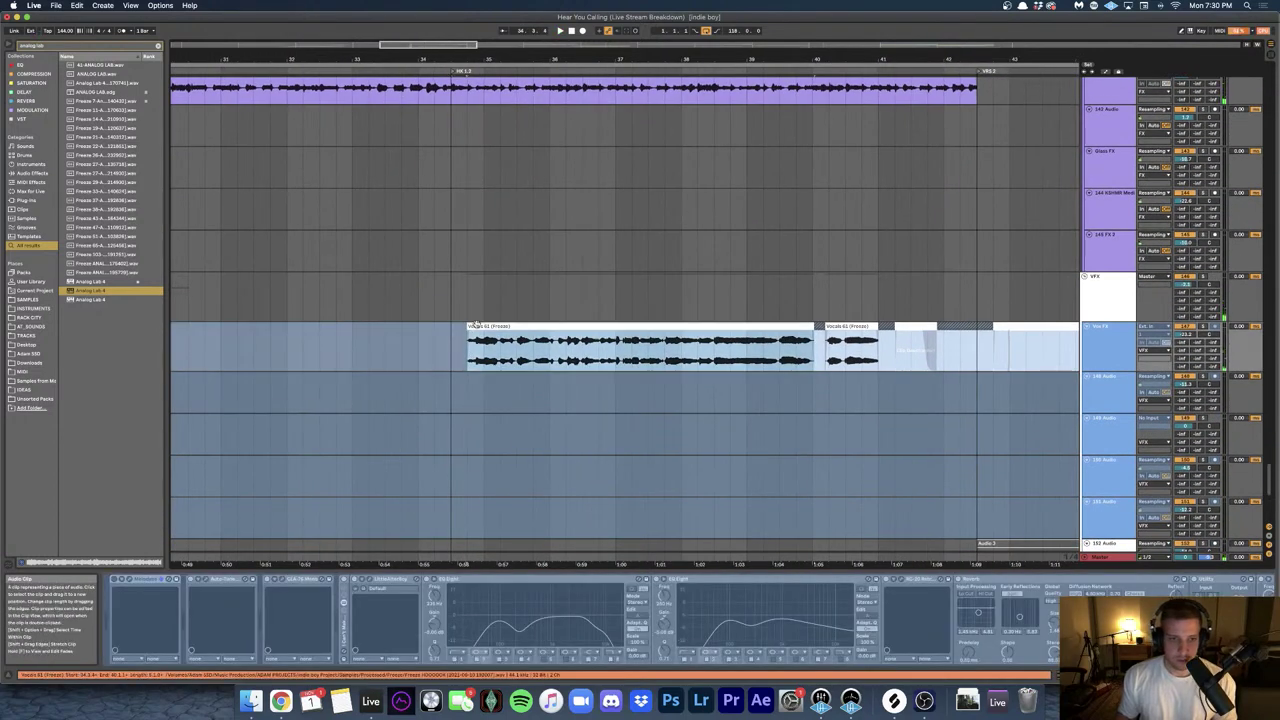
key("space")
scroll(582, 339, "down", 1)
scroll(583, 341, "right", 1)
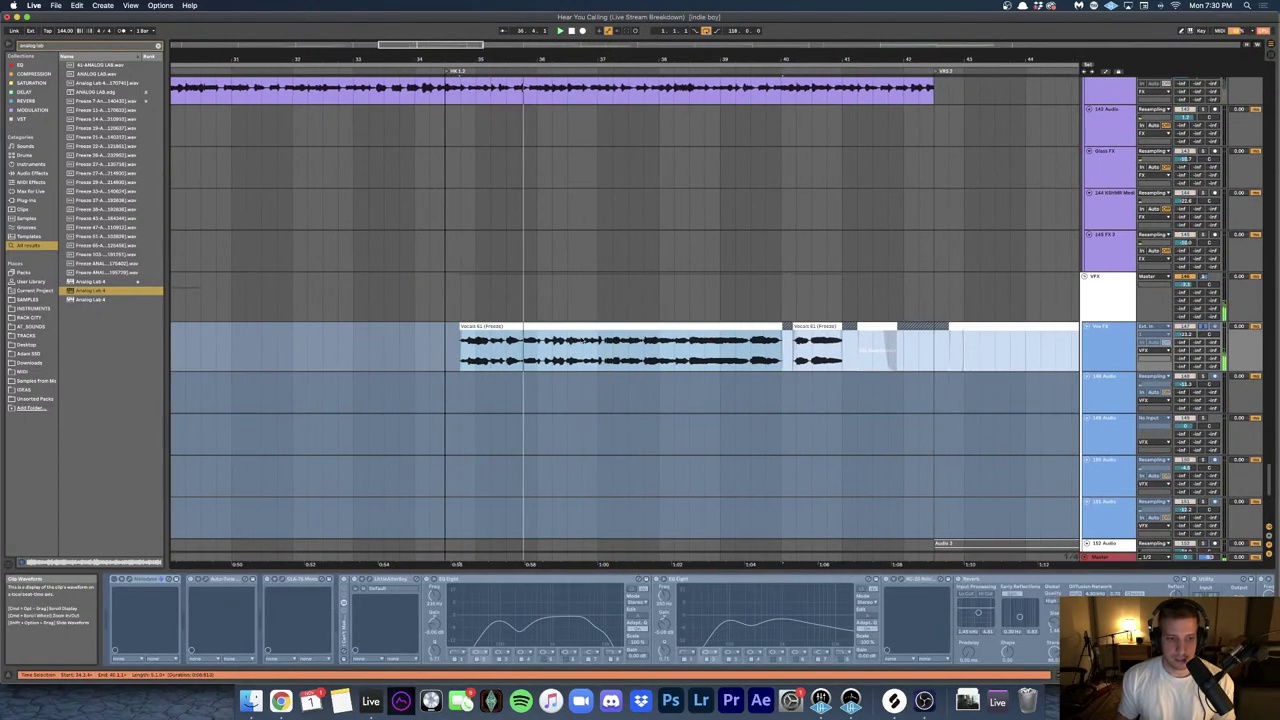
- Unfreeze the Vox FX track and examine its effects chain, from the pitch plug-ins through EQ, reverb and delay to the final Utility
right_click(1099, 352)
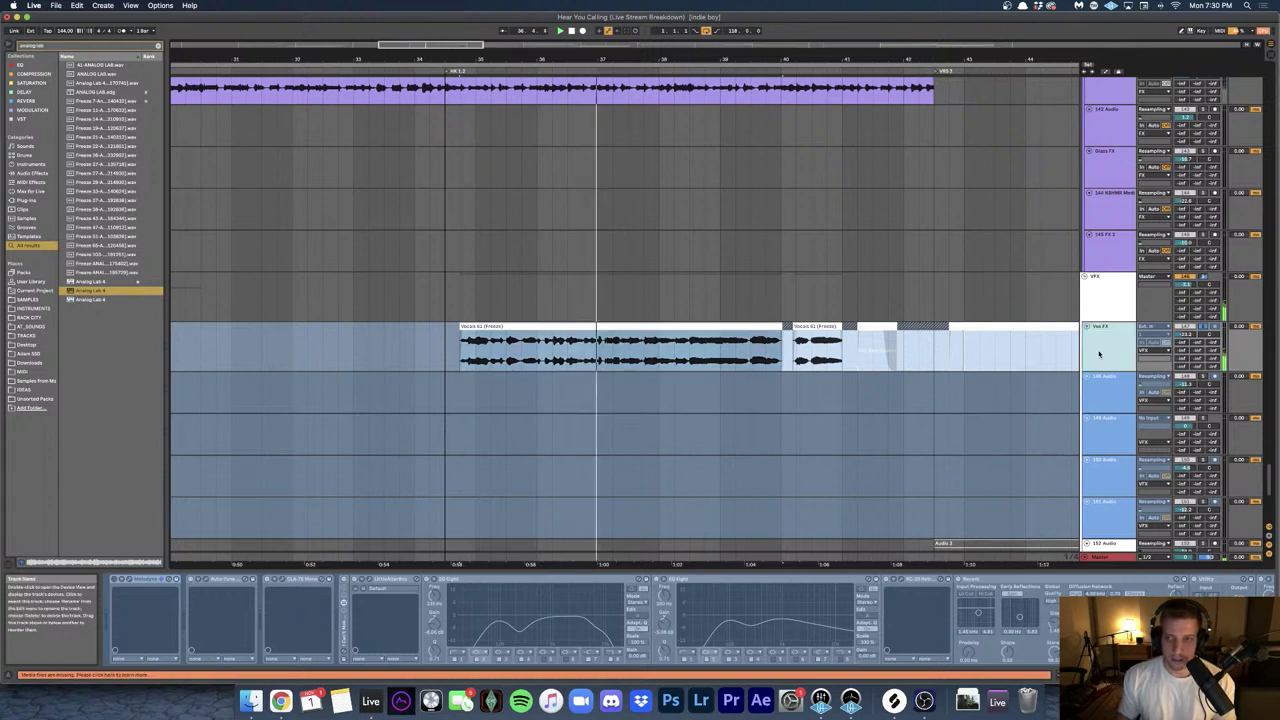
left_click(1122, 409)
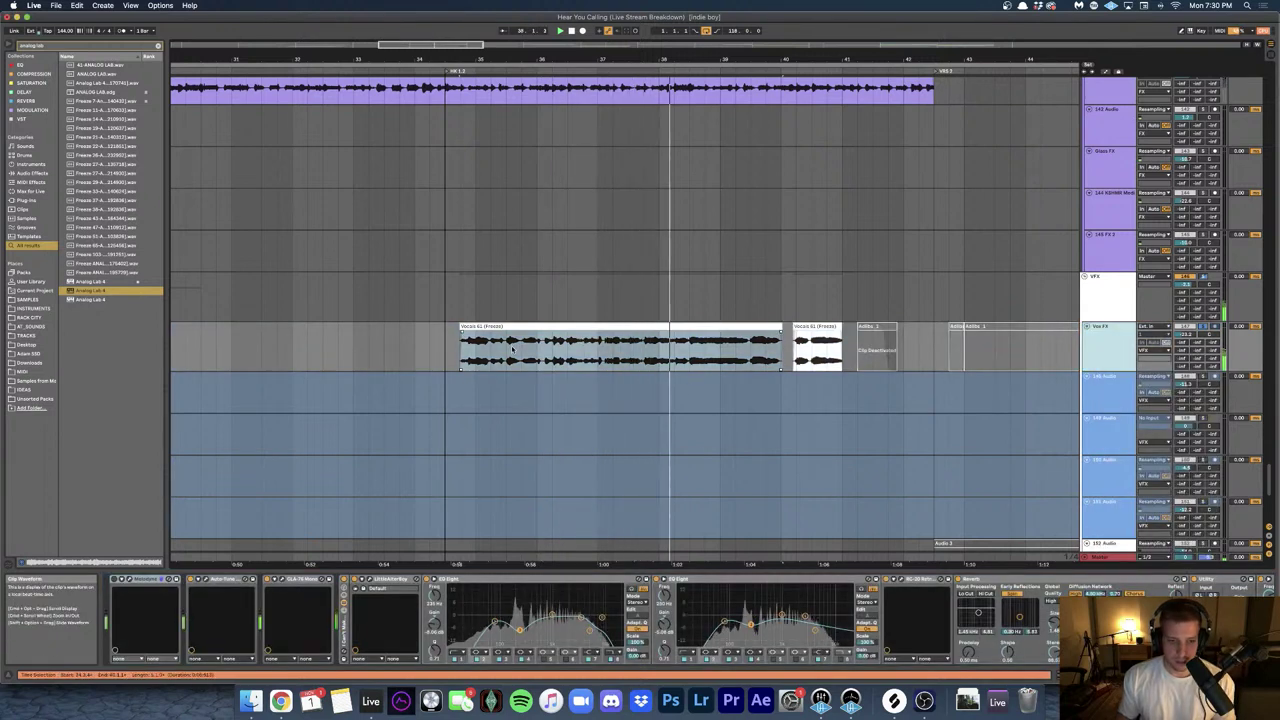
scroll(144, 620, "right", 3)
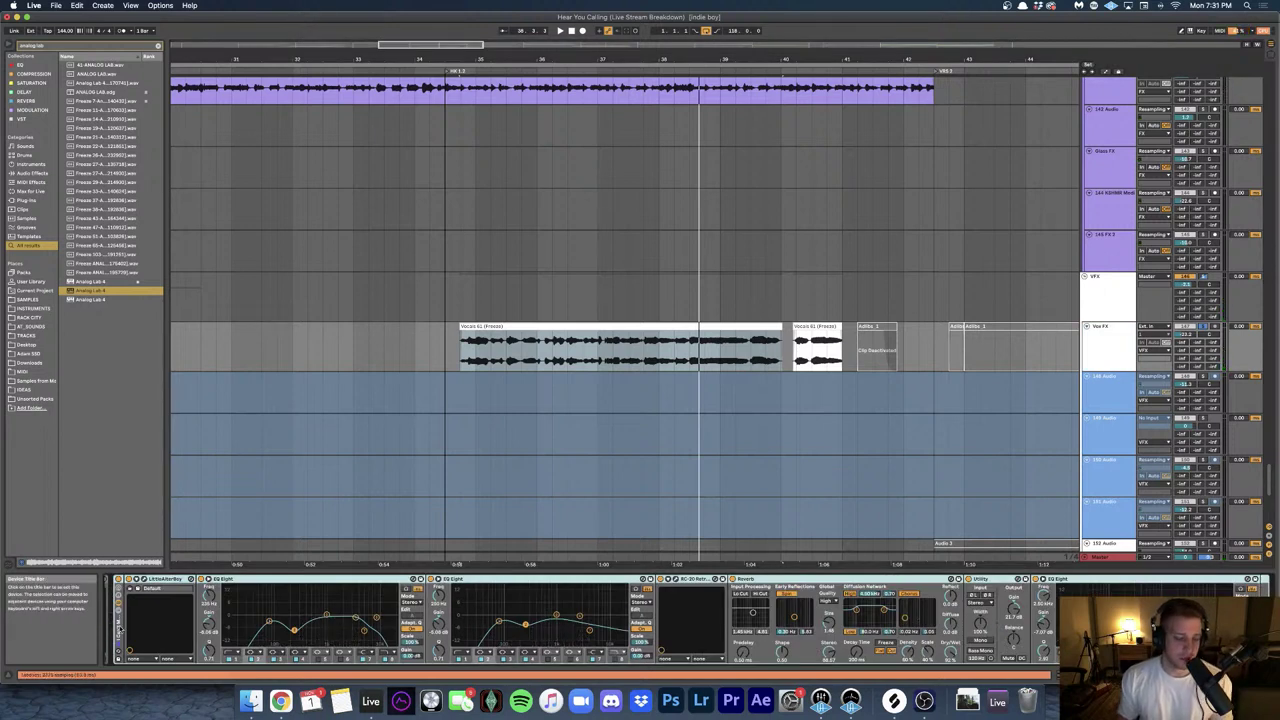
scroll(120, 628, "left", 3)
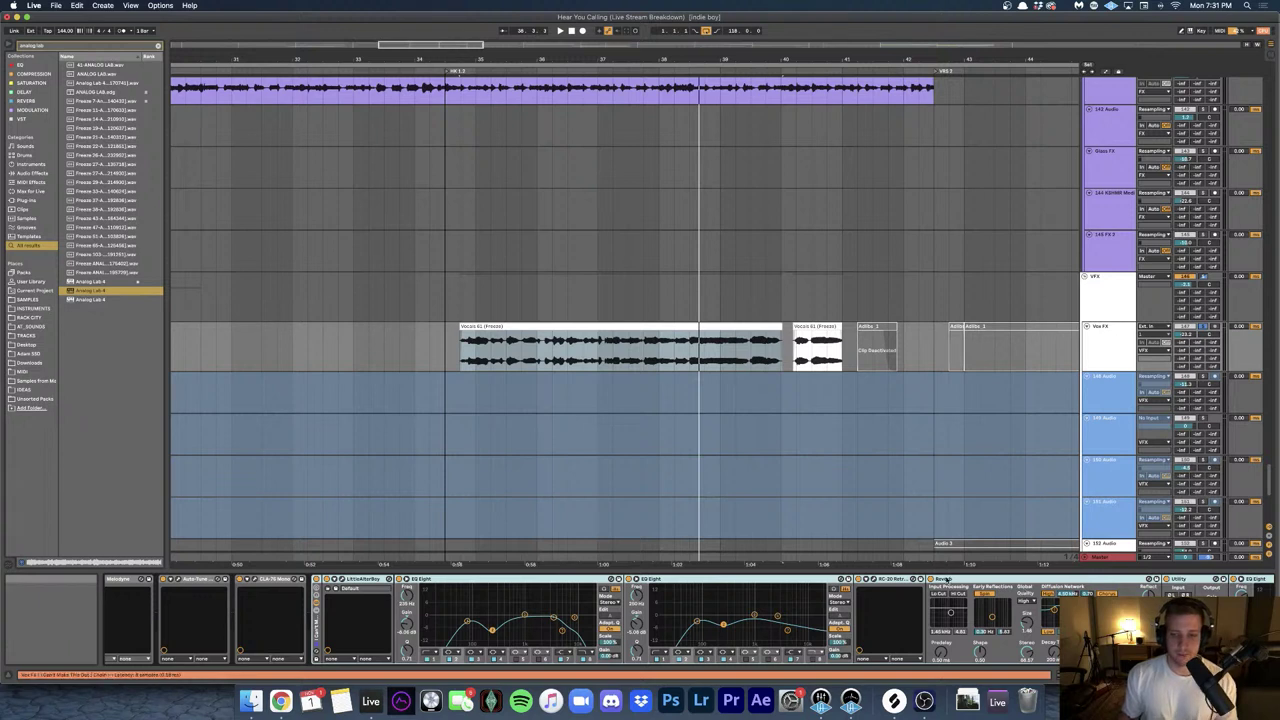
scroll(990, 600, "right", 6)
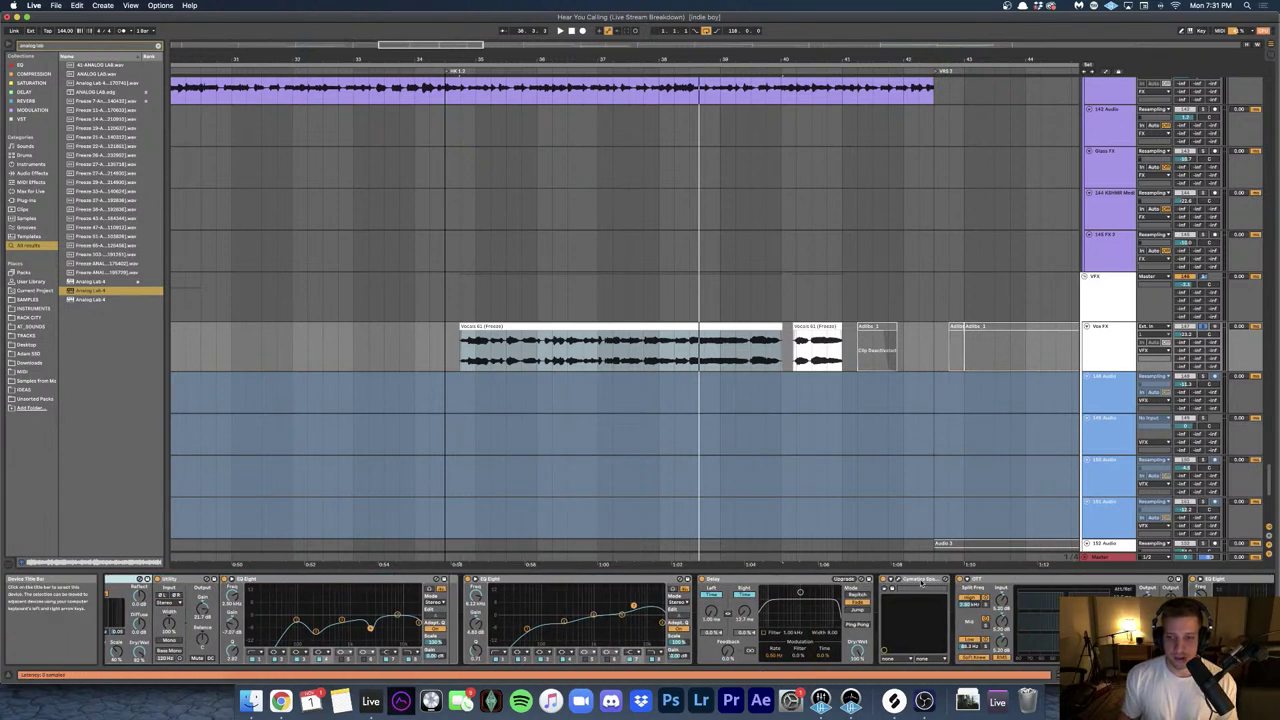
scroll(920, 584, "right", 3)
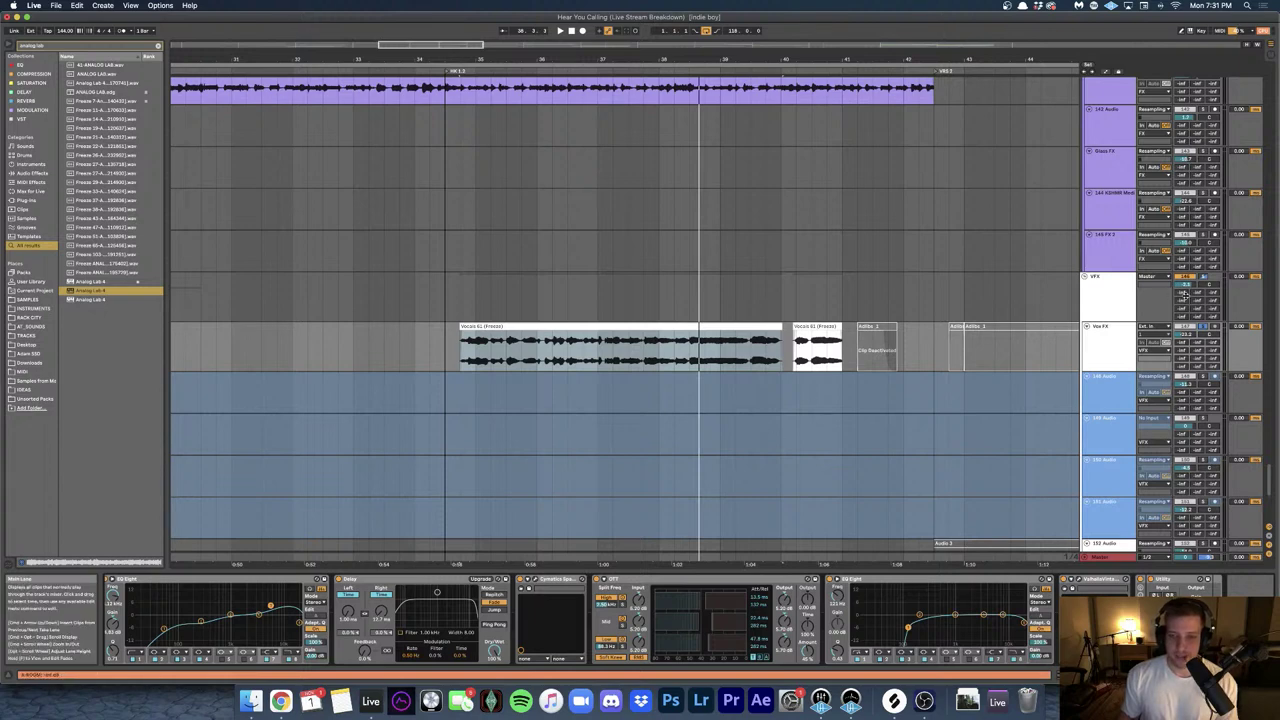
left_click(548, 326)
- Set the playback start at HK 1.2 on the pink acapella track and play the full arrangement without solos
scroll(489, 309, "down", 5)
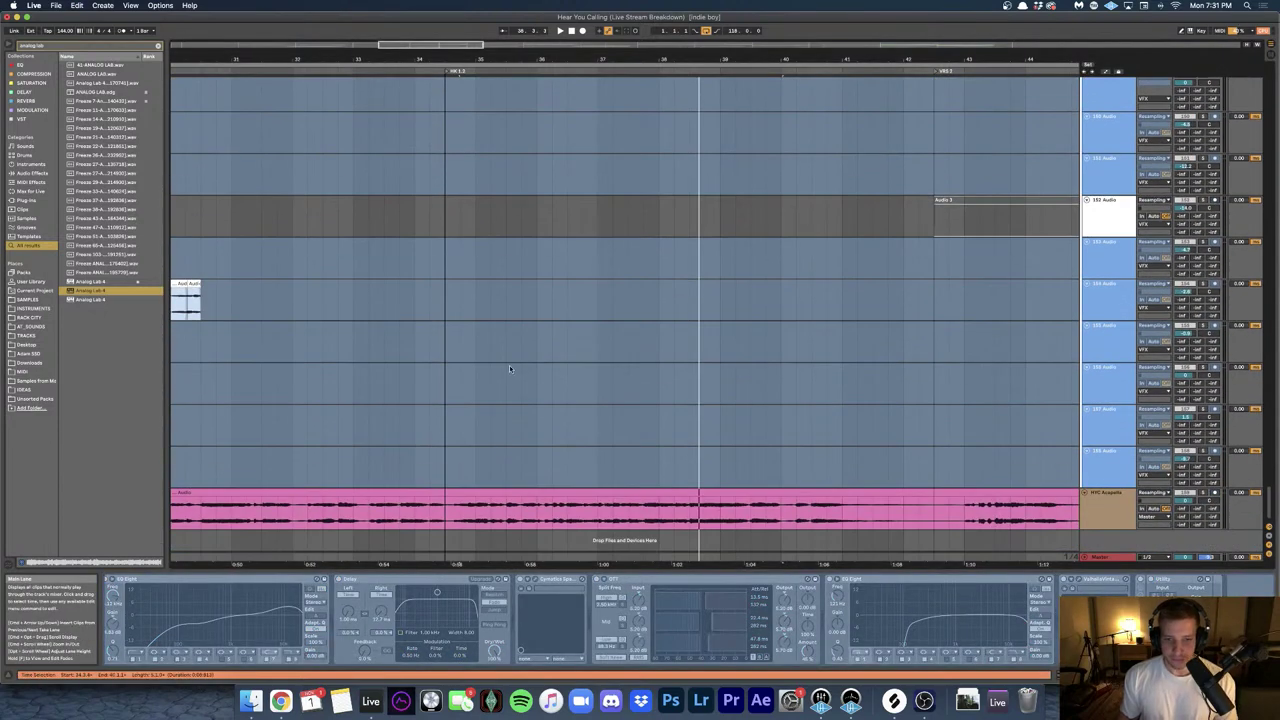
scroll(500, 401, "down", 2)
left_click(452, 514)
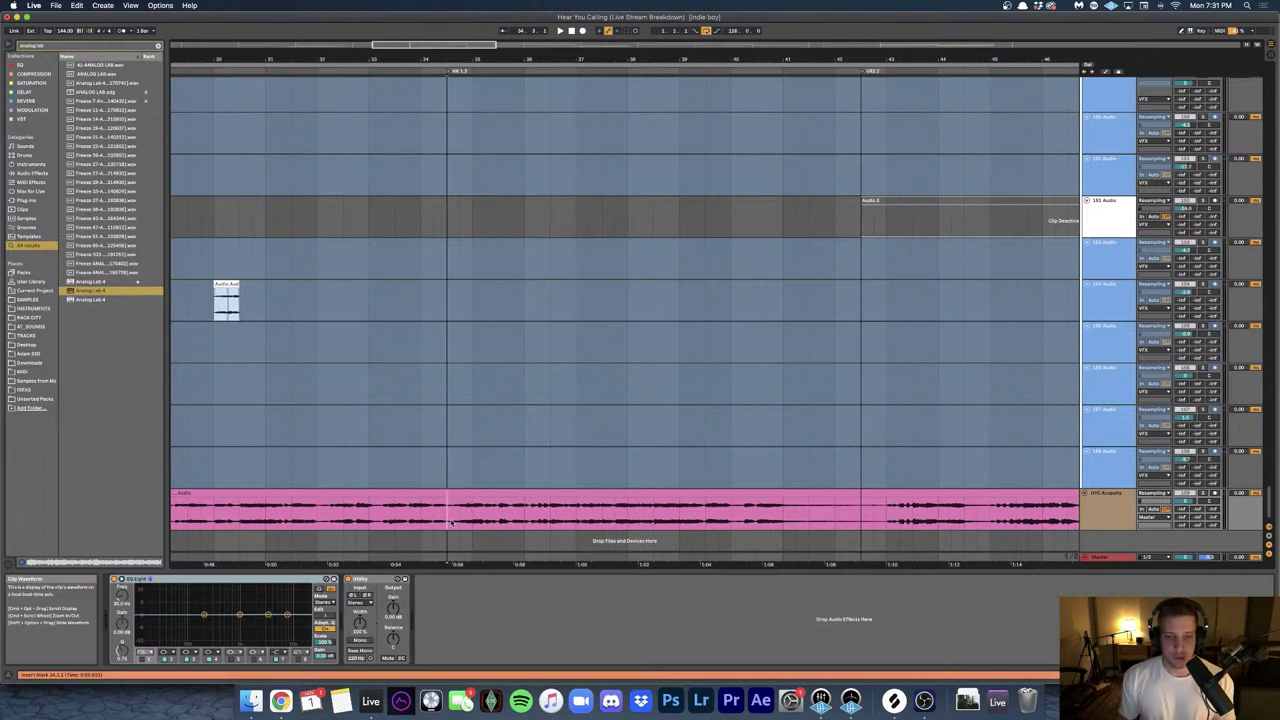
key("space")
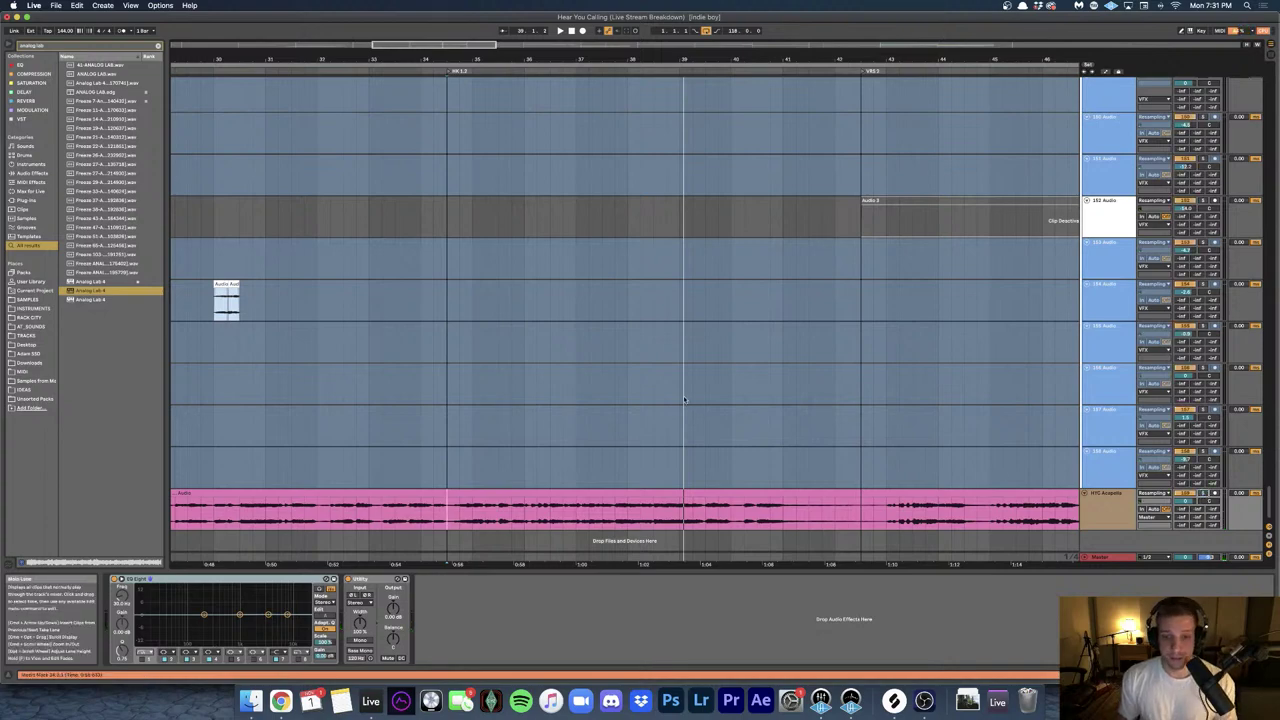
- Look through the drum, percussion, guitar, synth and FX tracks from HK 1.2 into the following verse
scroll(683, 400, "up", 20)
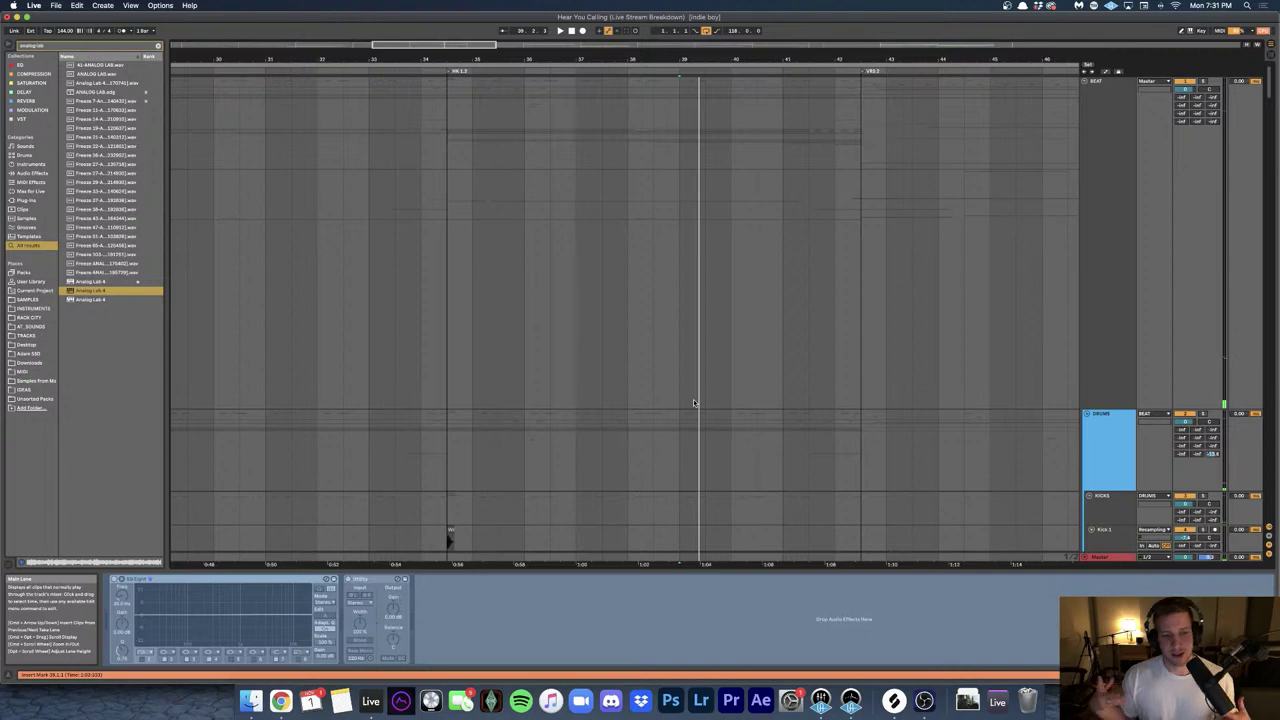
scroll(660, 400, "down", 10)
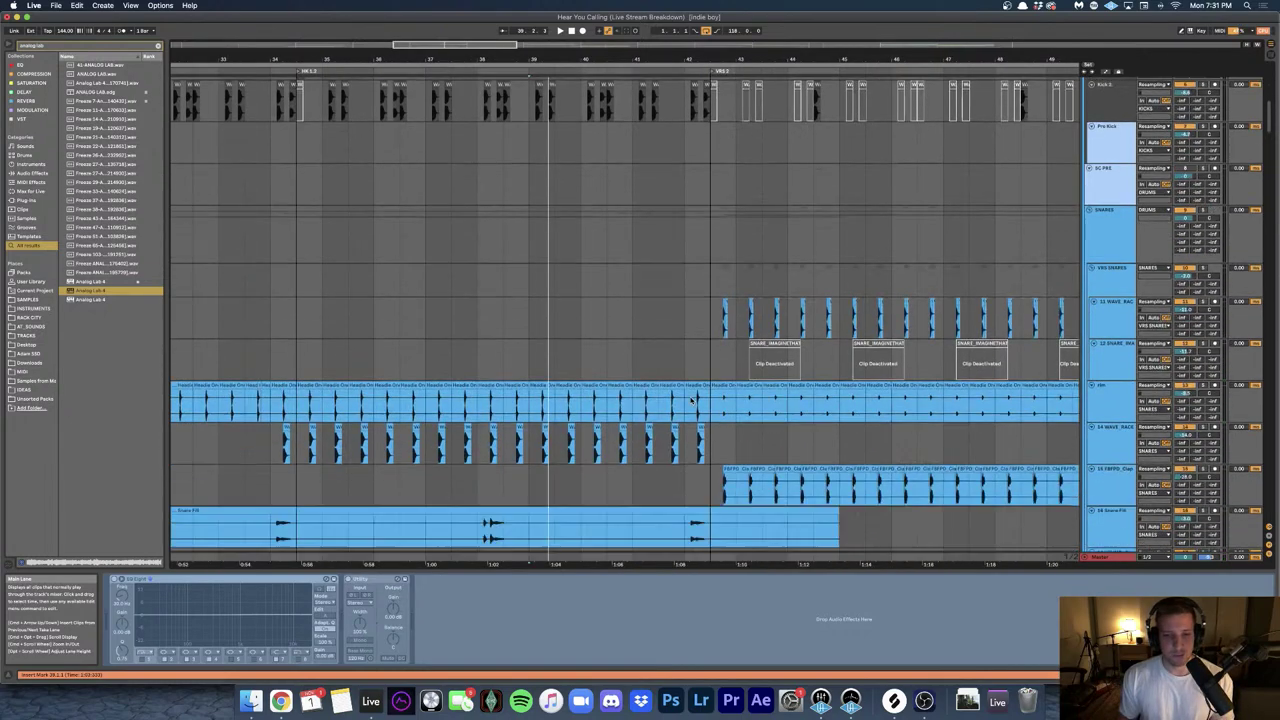
scroll(630, 397, "down", 10)
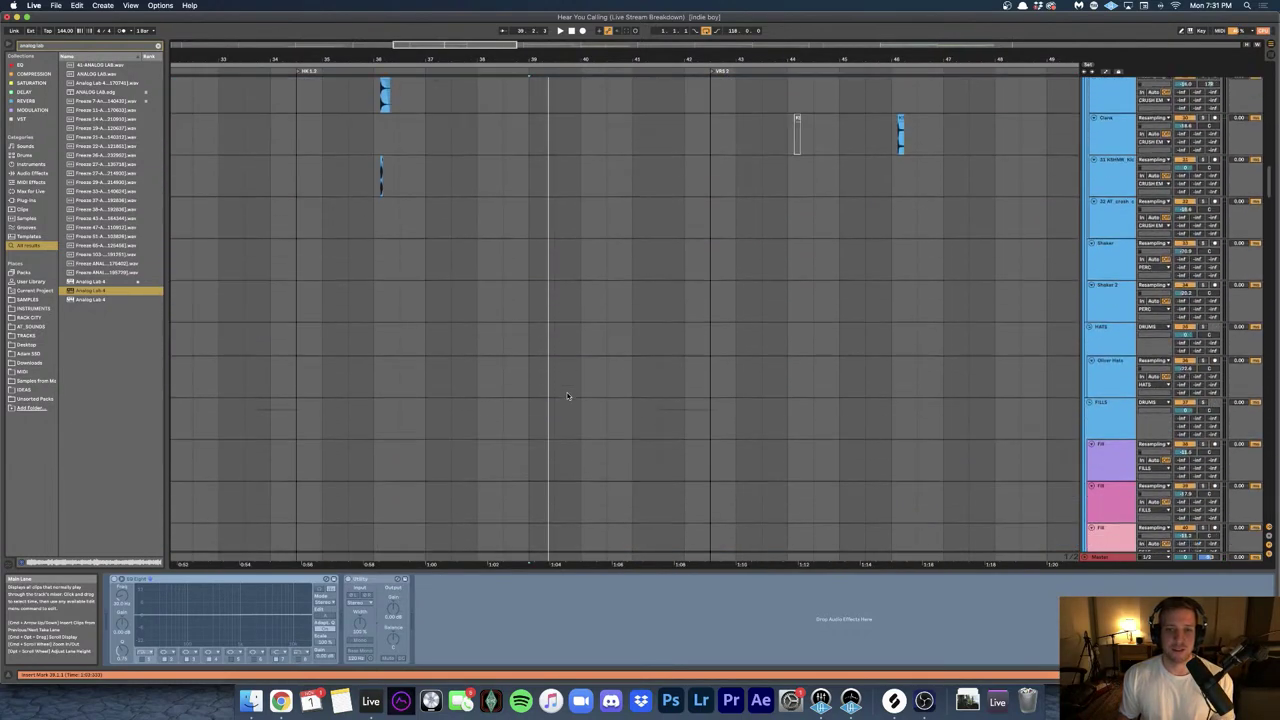
scroll(567, 396, "up", 8)
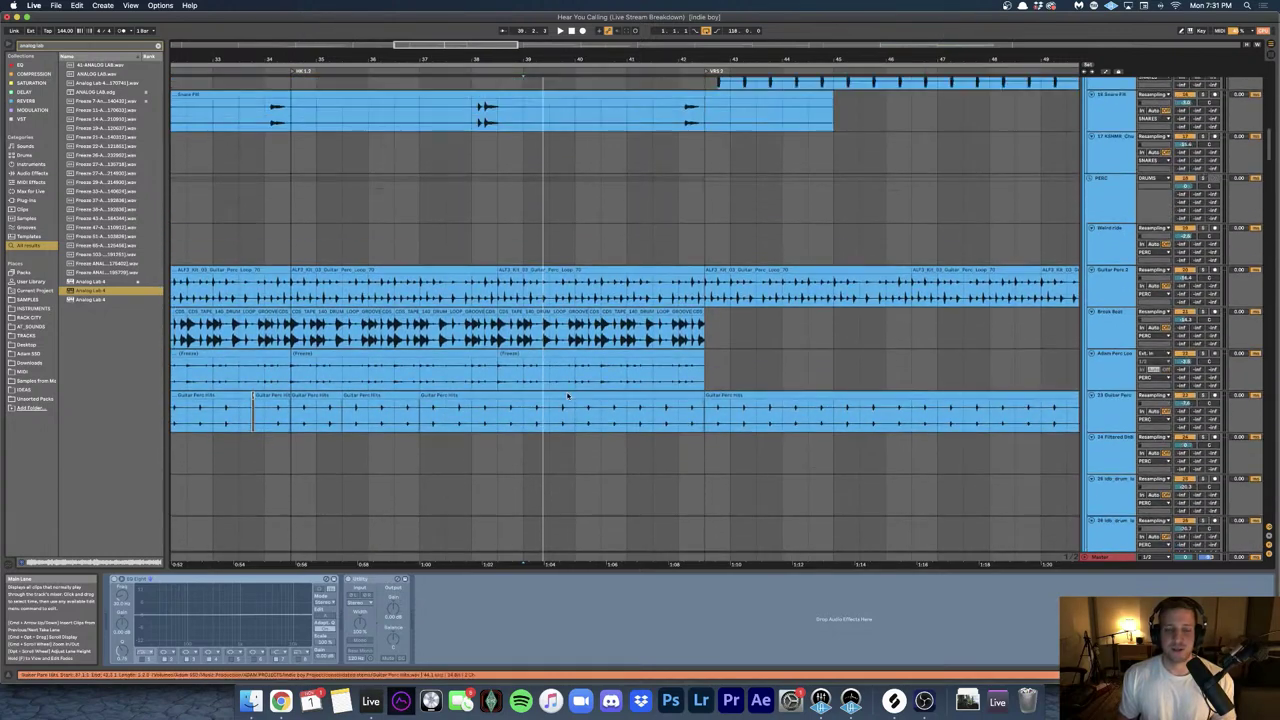
left_click(541, 297)
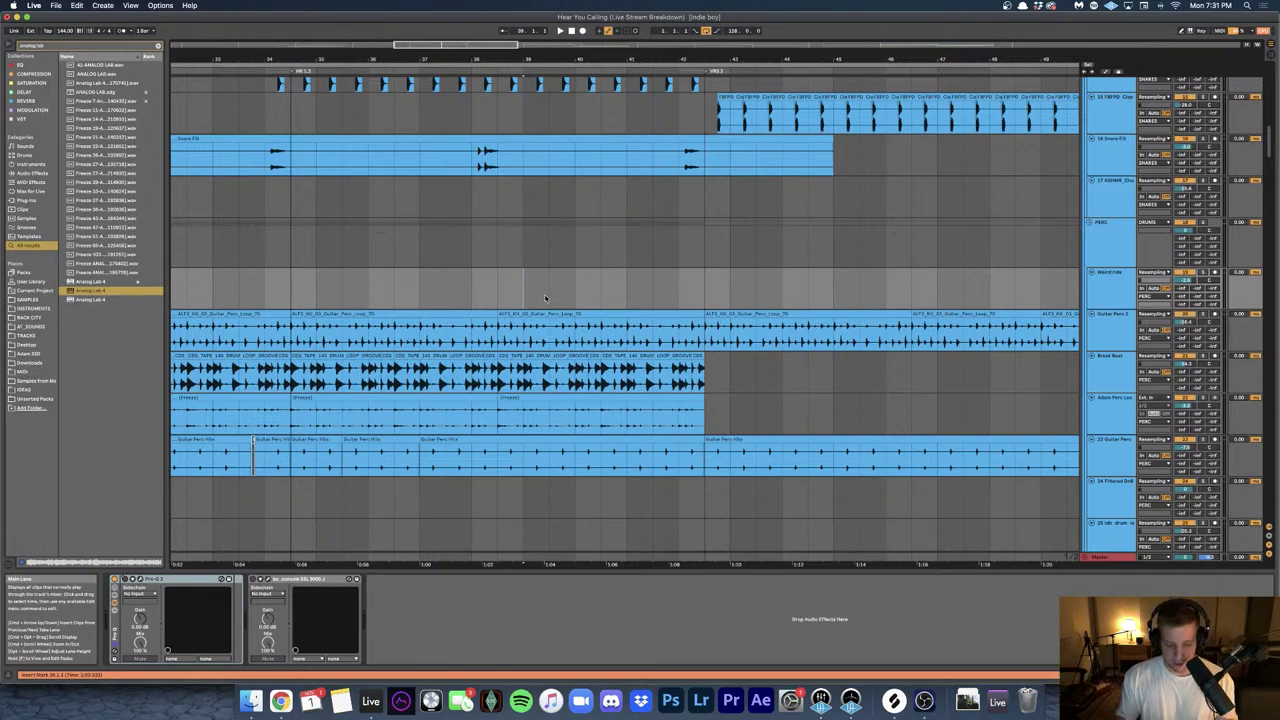
scroll(587, 297, "right", 5)
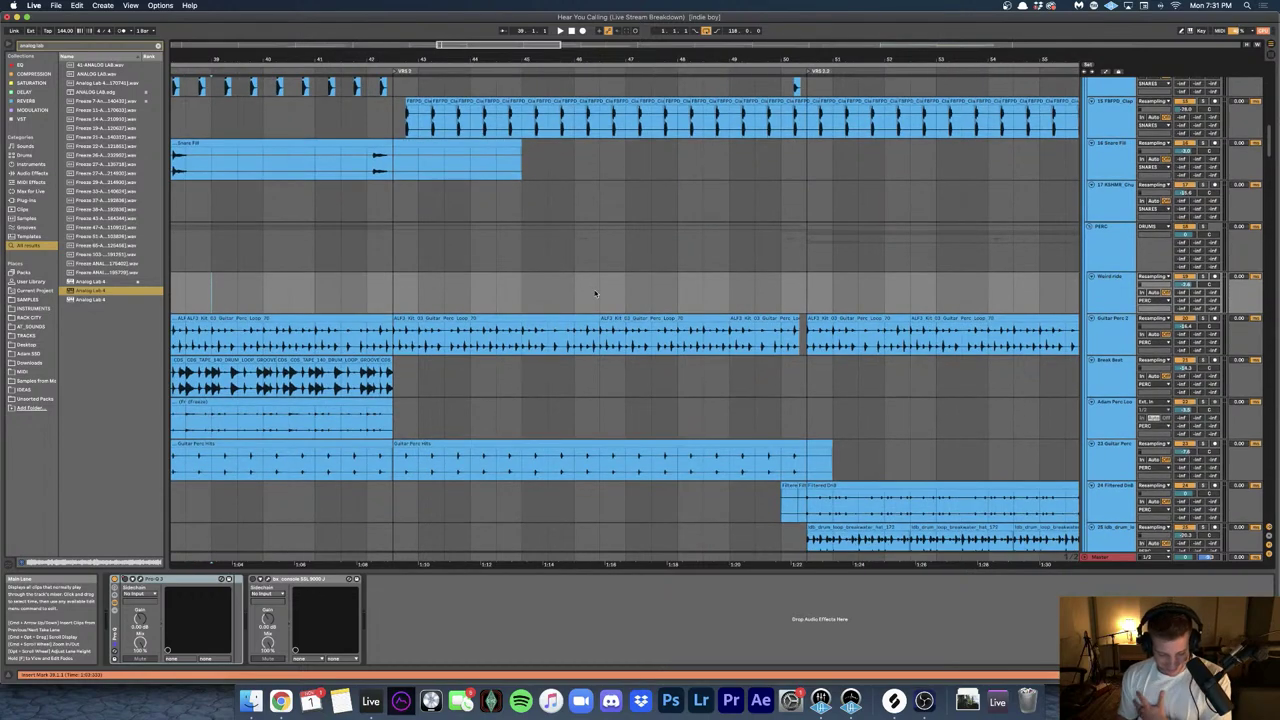
scroll(595, 293, "up", 10)
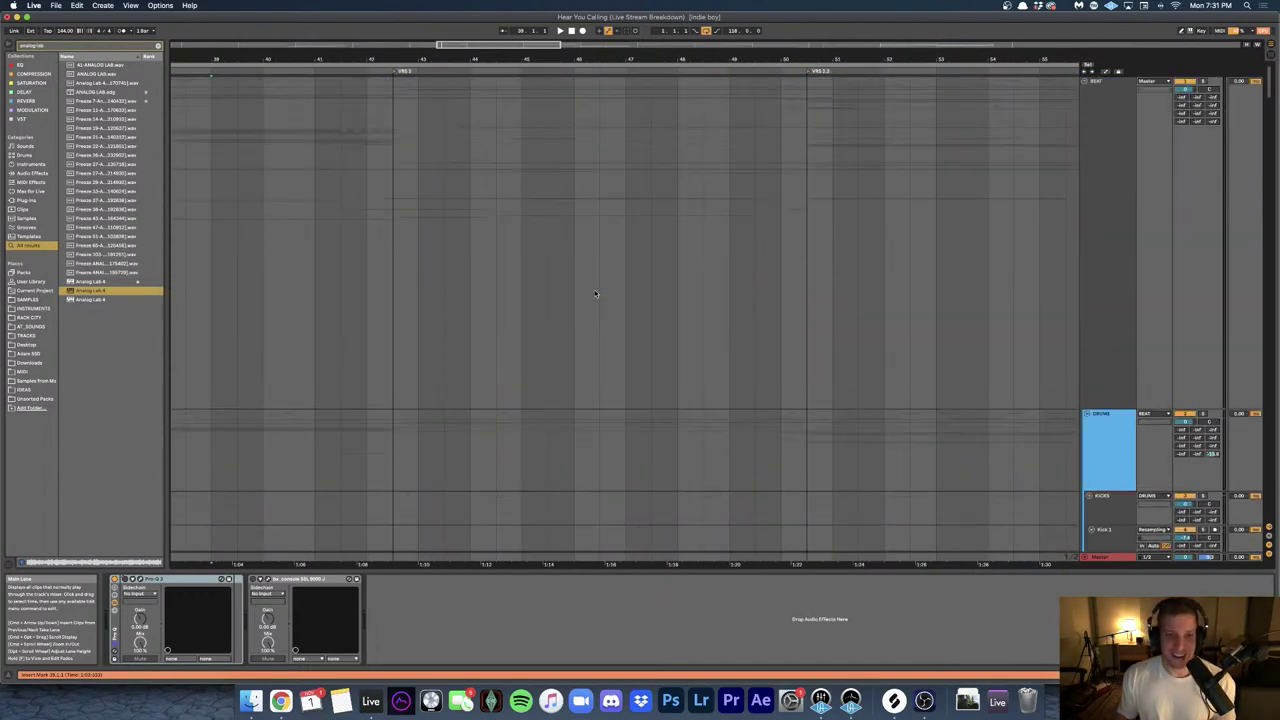
scroll(354, 218, "left", 3)
scroll(354, 218, "down", 15)
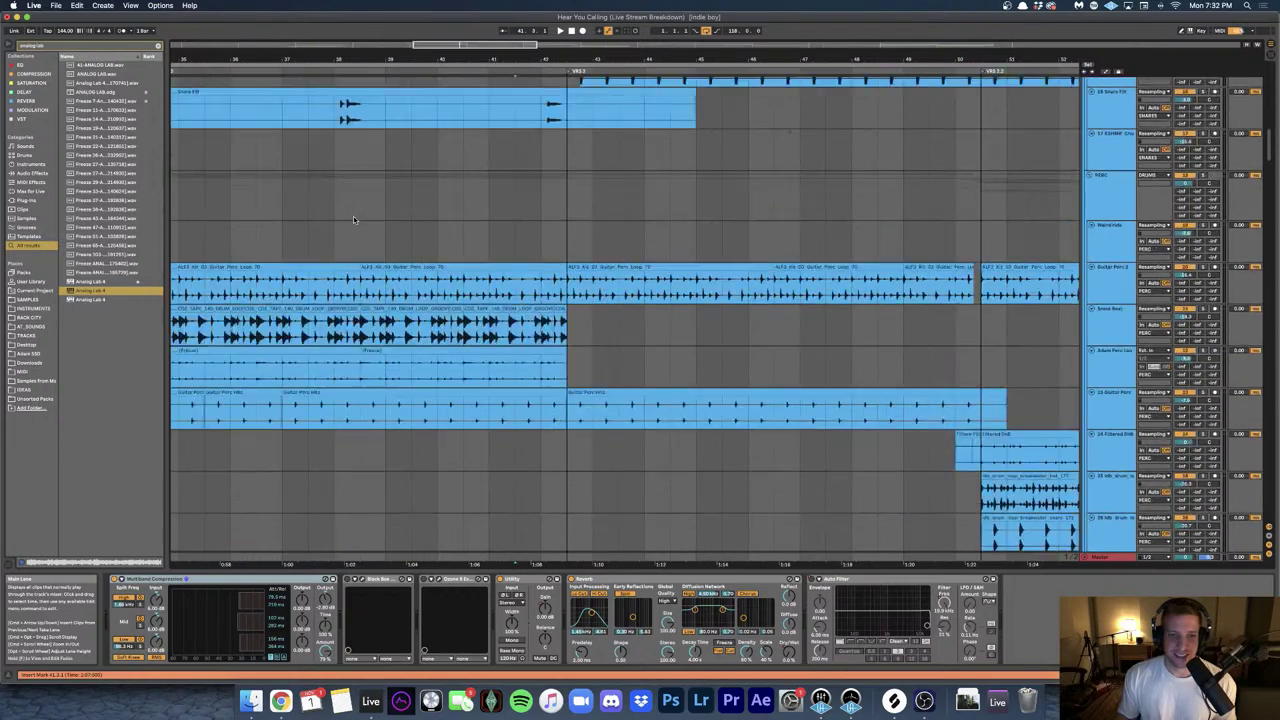
scroll(354, 218, "left", 3)
scroll(354, 217, "down", 15)
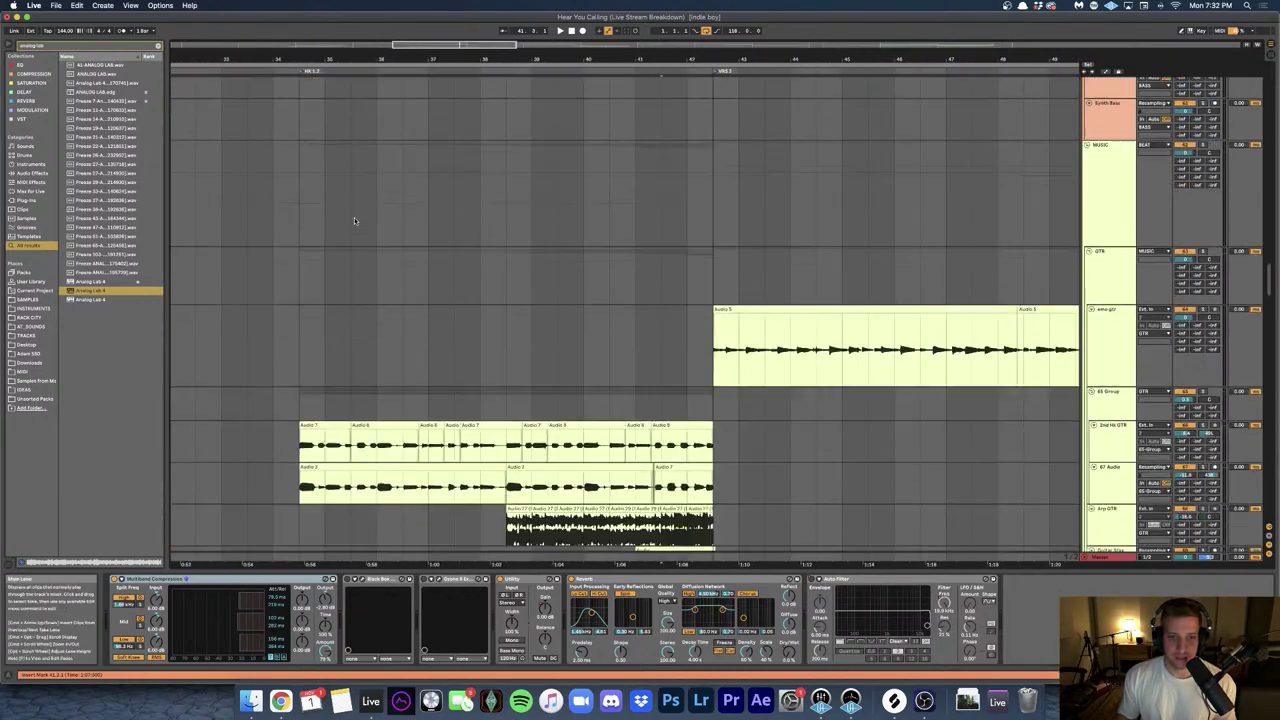
scroll(354, 217, "down", 15)
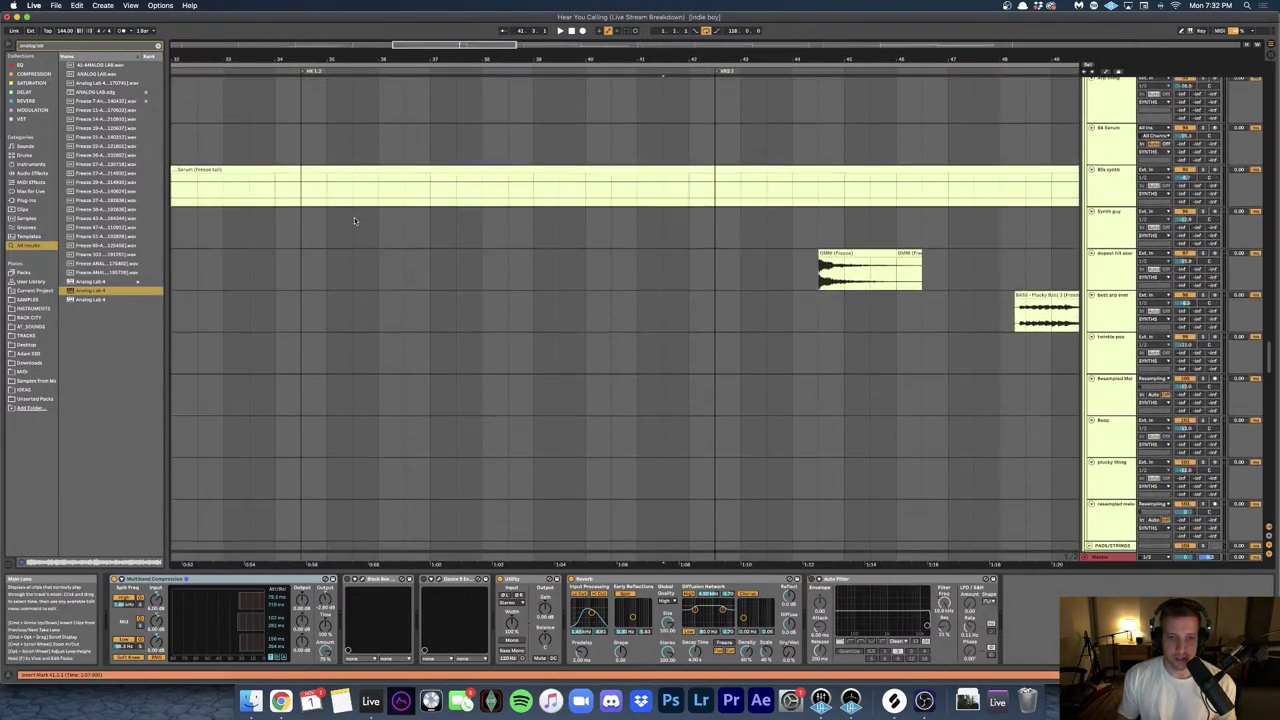
scroll(354, 217, "down", 15)
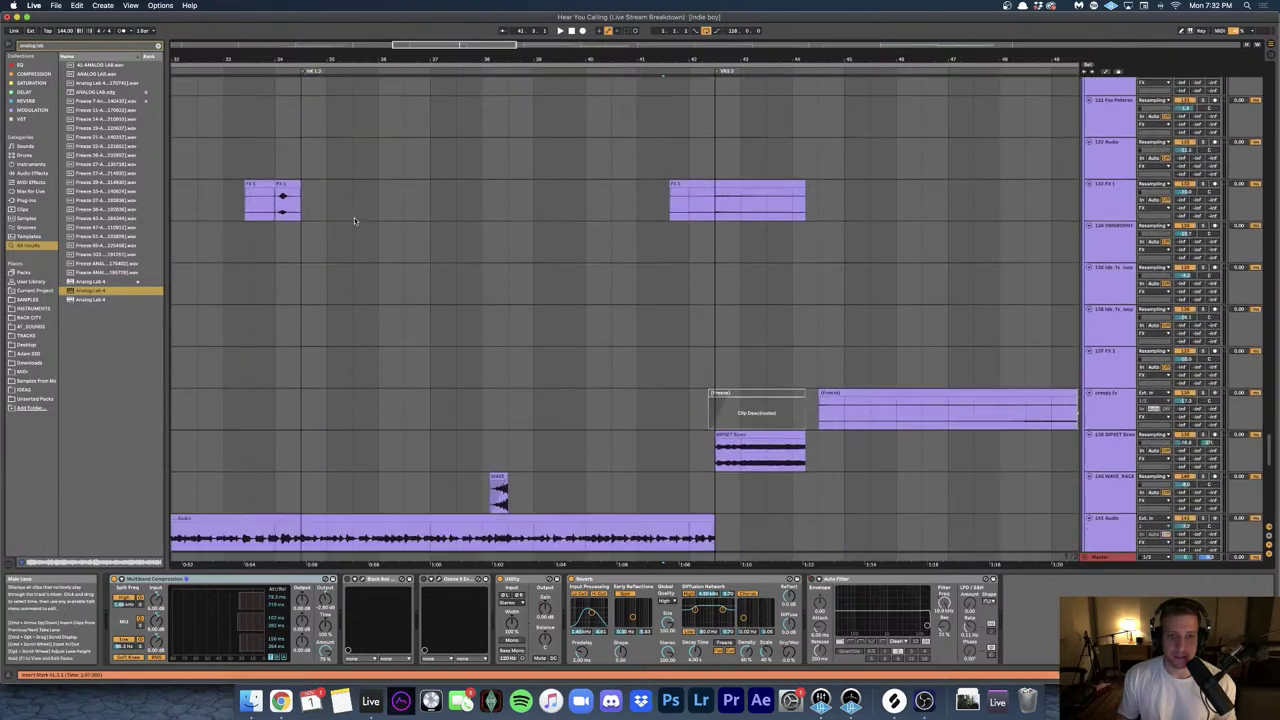
- Play the full arrangement from the short WAVE_RACE FX clip midway through HK 1.2 and follow it to the vocal clips
left_click(487, 300)
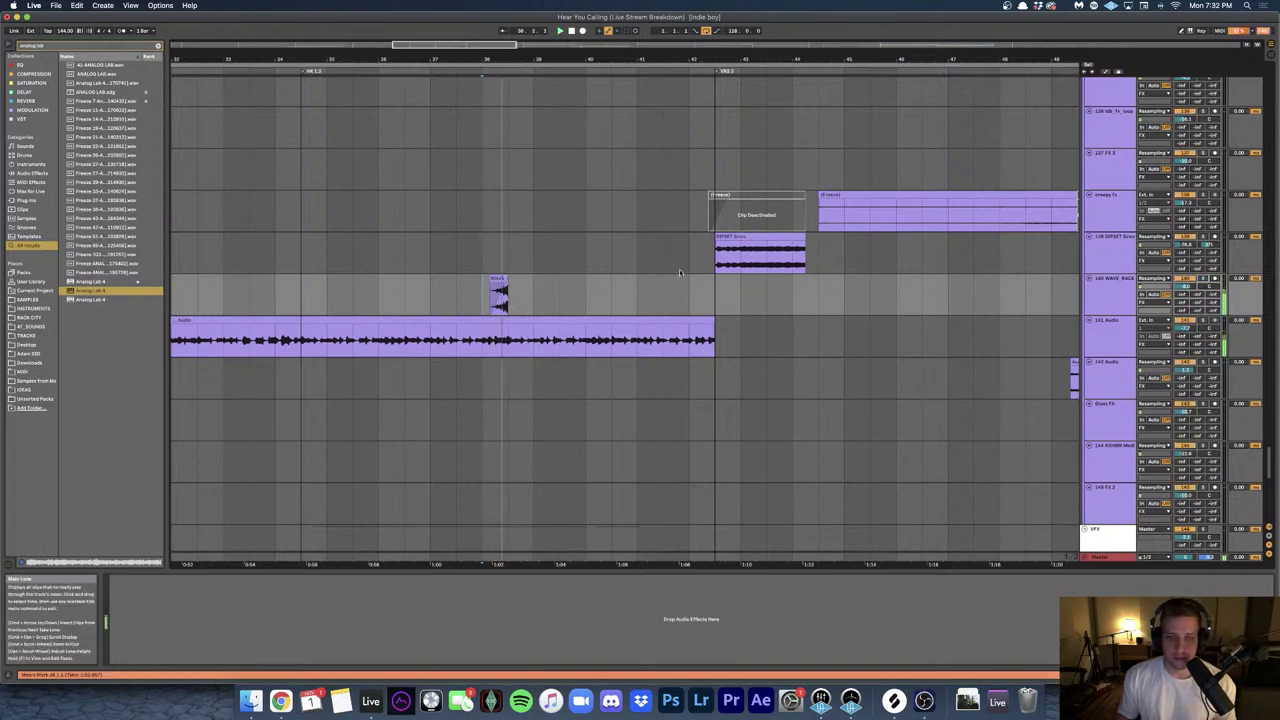
scroll(533, 283, "down", 8)
left_click(548, 265)
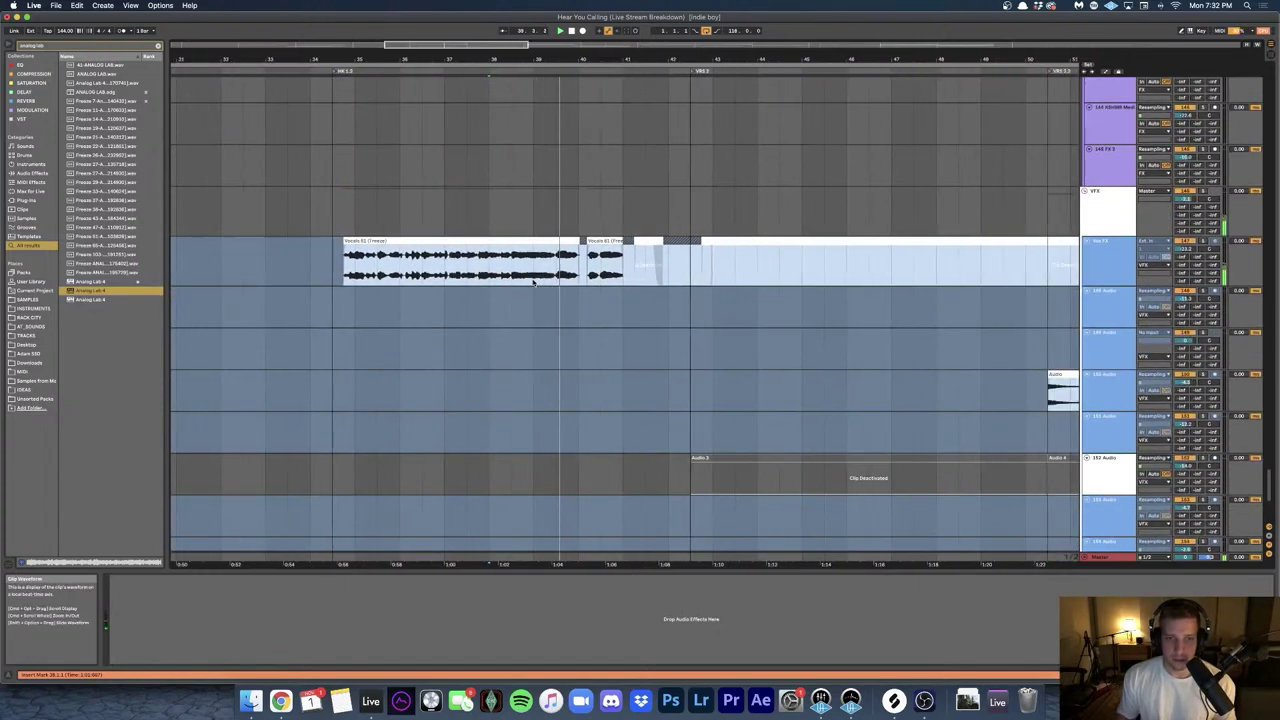
scroll(533, 283, "down", 6)
- Play the full arrangement from the WAVE_RACE drum fill at the end of HK 1.2 into the verse
scroll(623, 264, "up", 15)
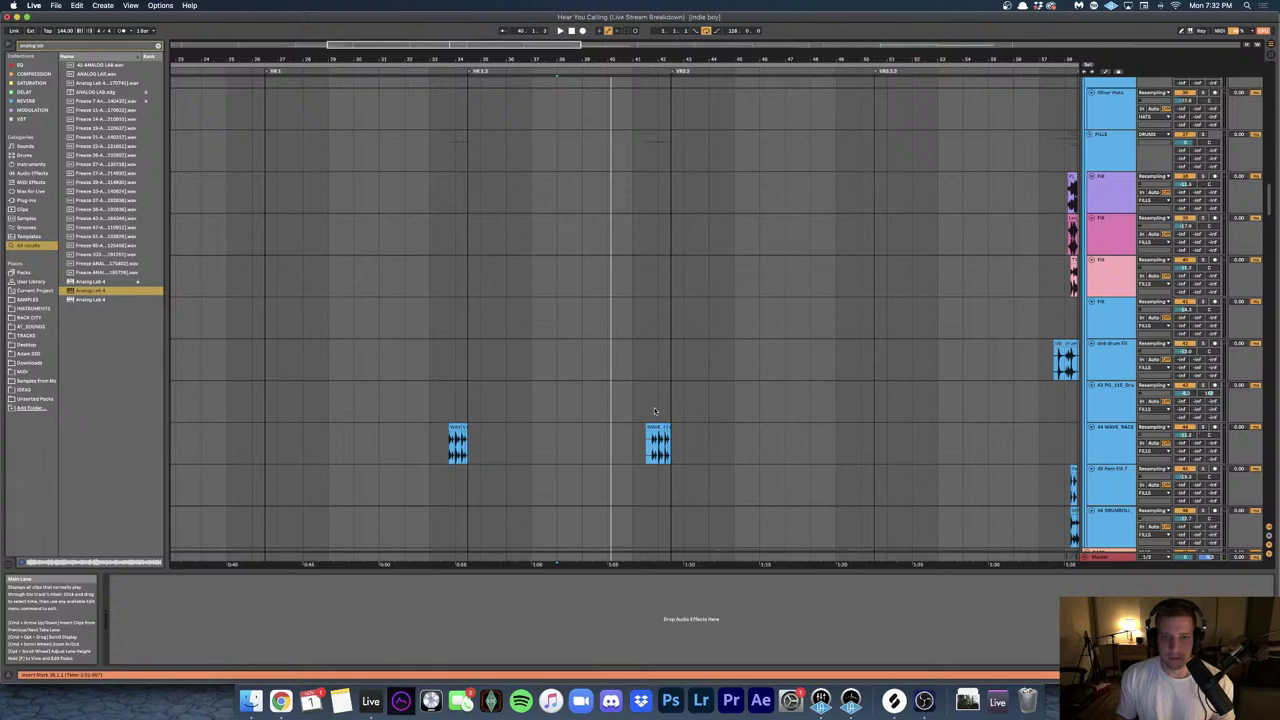
left_click(648, 411)
key("space")
scroll(650, 409, "right", 5)
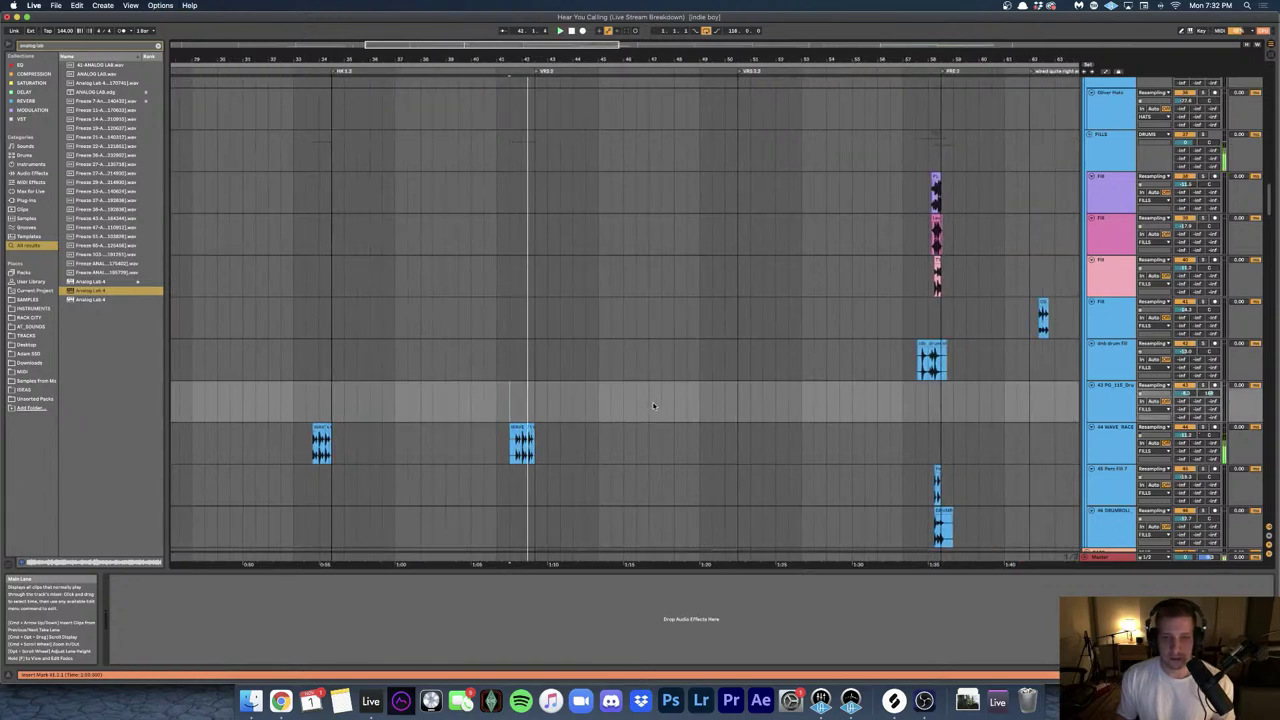
scroll(654, 400, "up", 20)
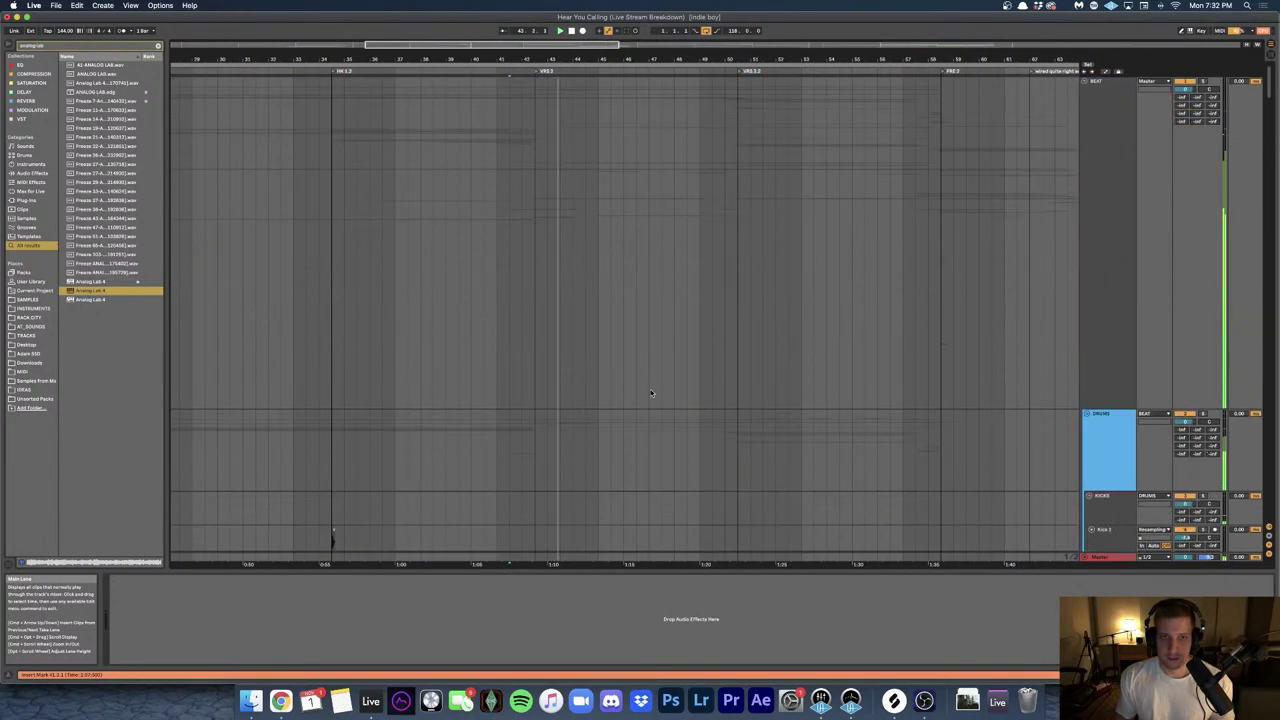
scroll(1115, 144, "down", 5)
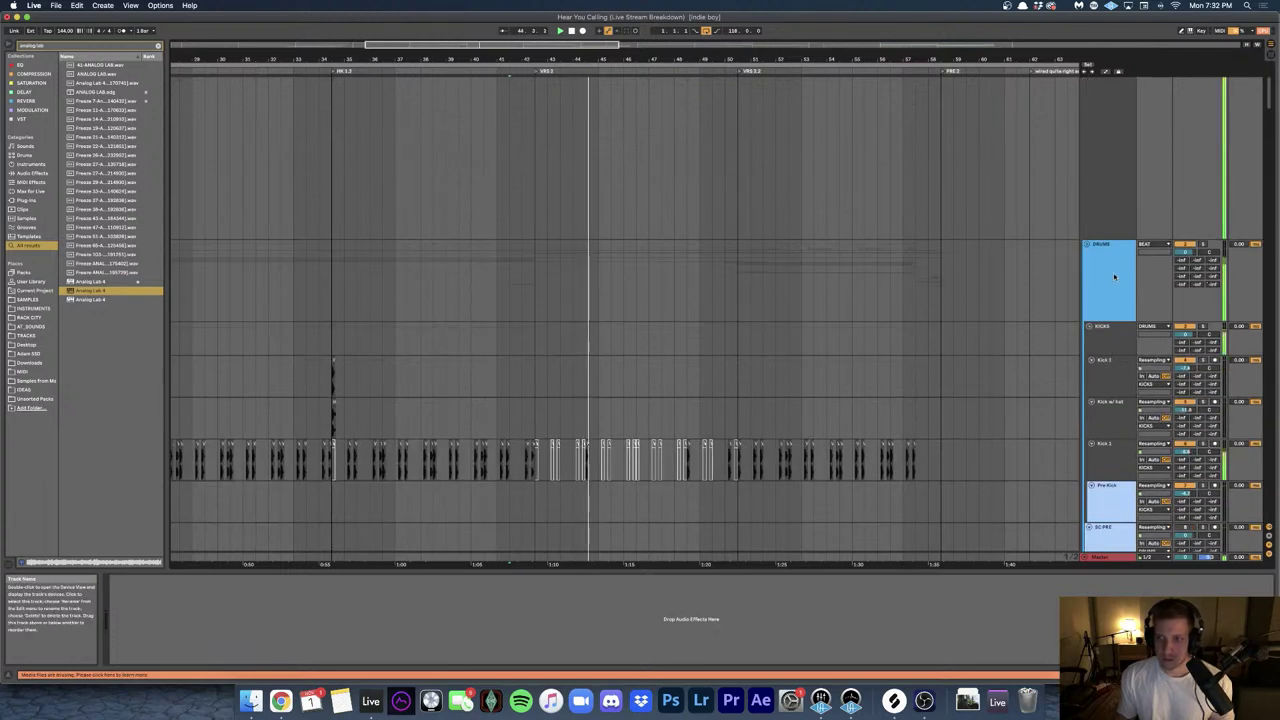
- Solo the DRUMS group and play its snare and percussion layers from the start of the verse
left_click(1113, 278)
left_click(1204, 245)
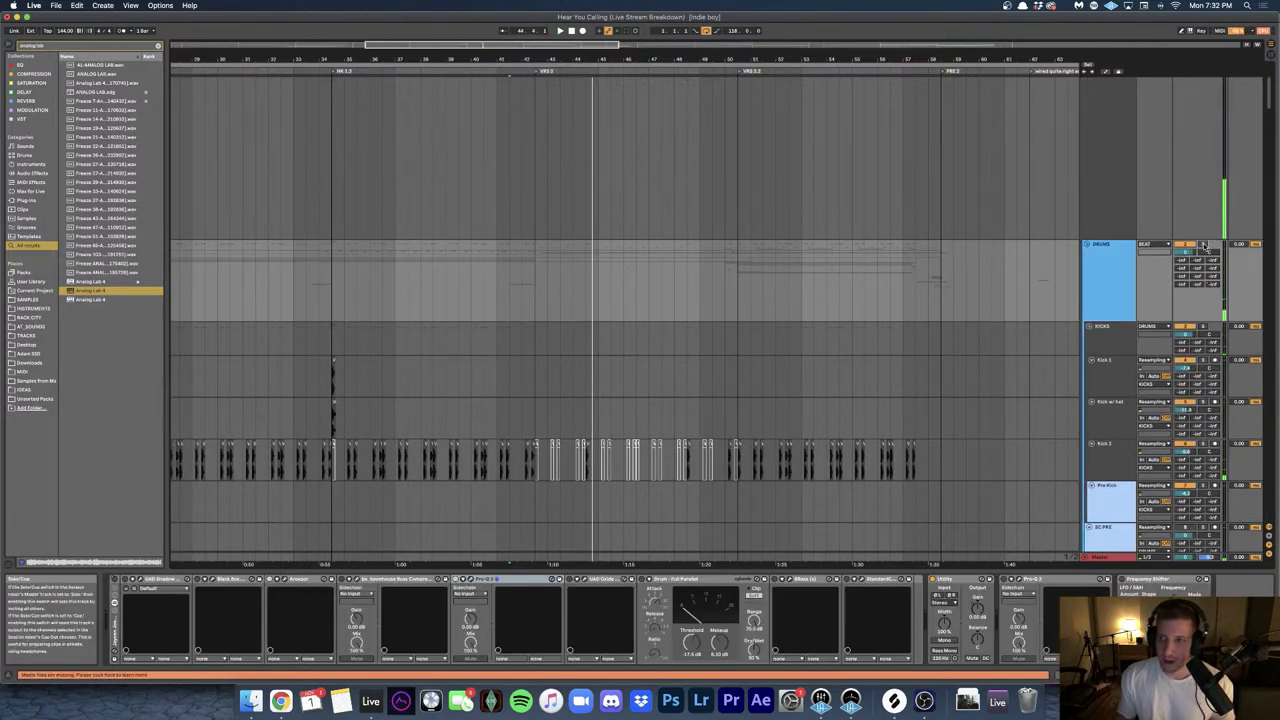
scroll(545, 301, "up", 5)
scroll(545, 301, "down", 8)
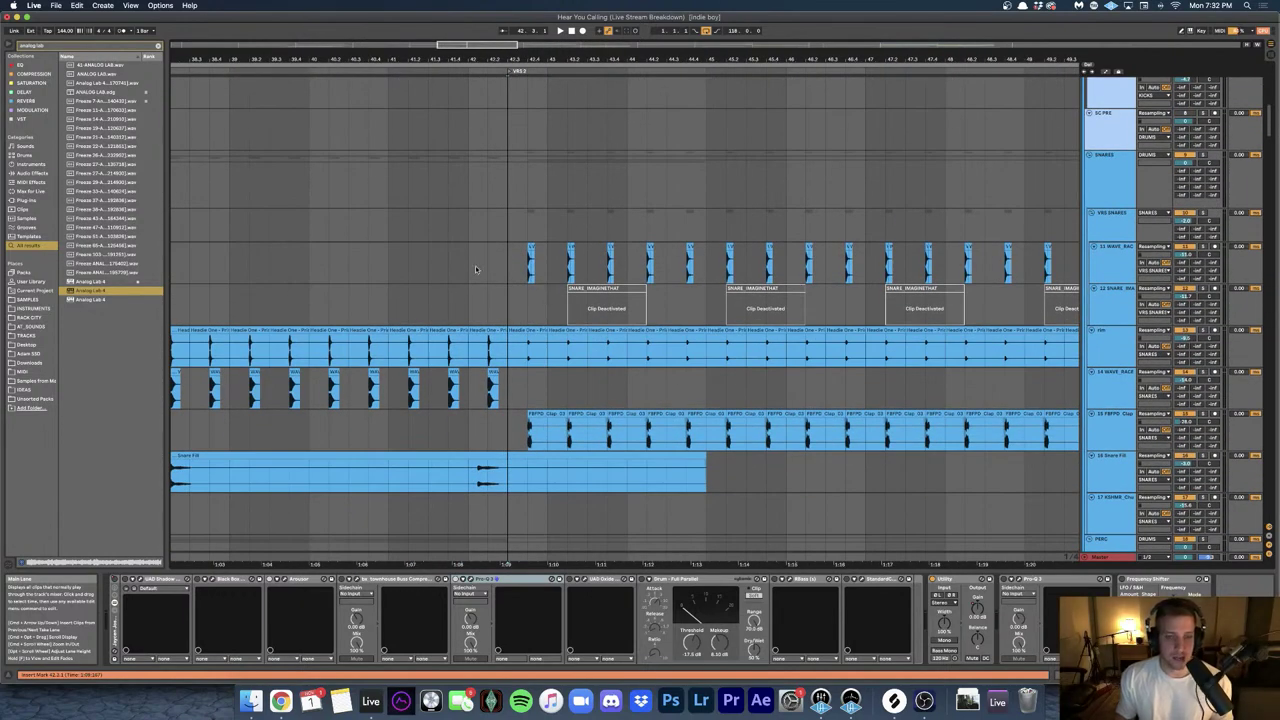
scroll(495, 267, "down", 6)
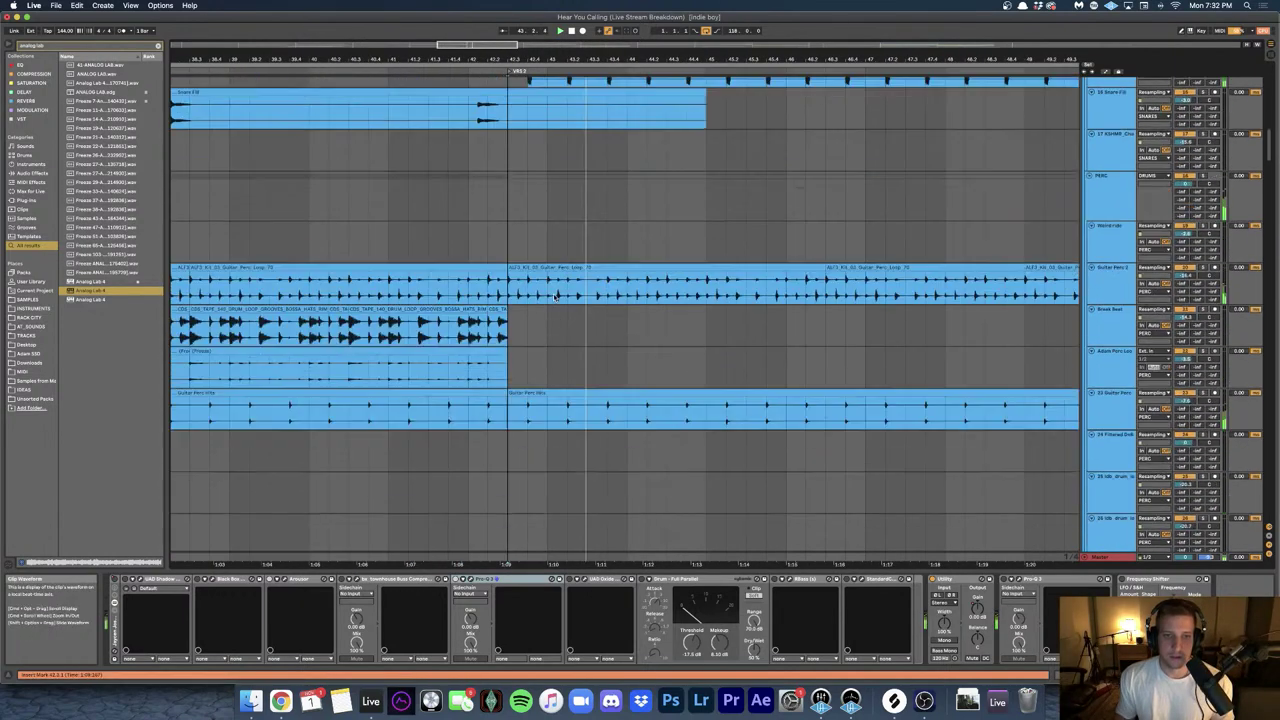
- Highlight the verse's opening guitar percussion passage and solo the Guitar Perc 2 track at the verse start
left_click_drag(508, 262, 886, 388)
scroll(815, 375, "down", 4)
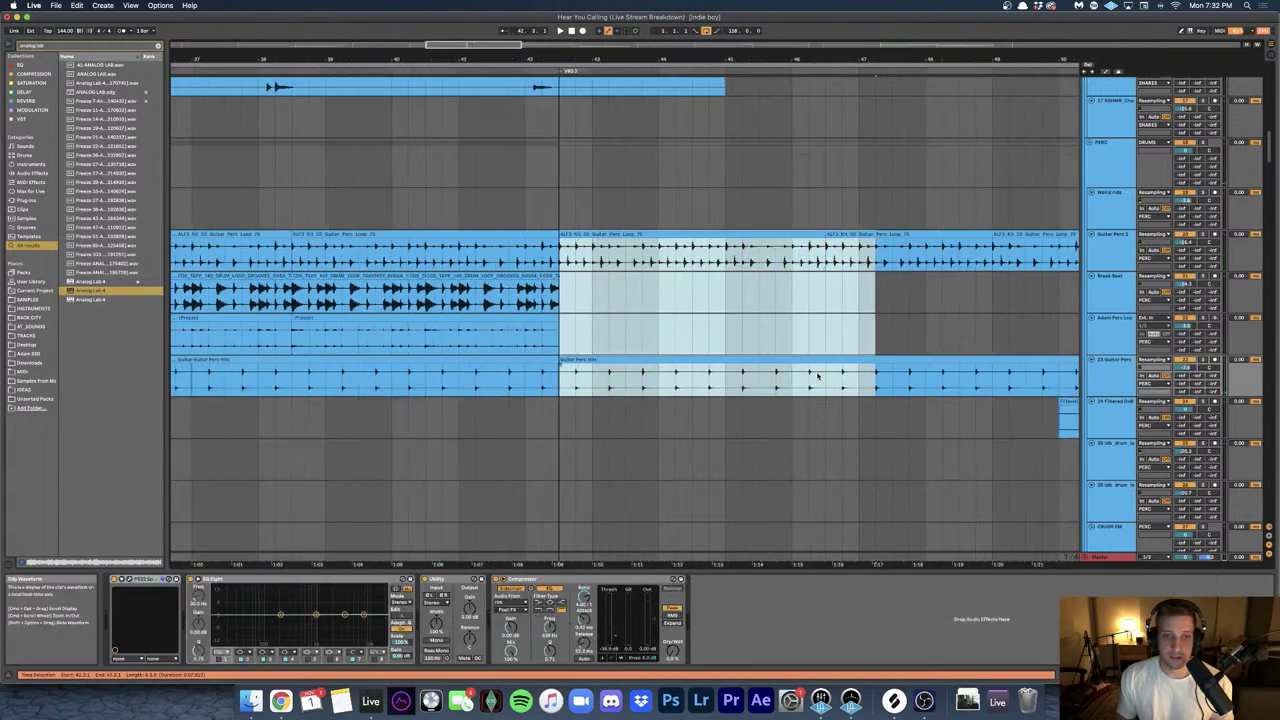
scroll(806, 373, "right", 3)
left_click(532, 258)
key("s")
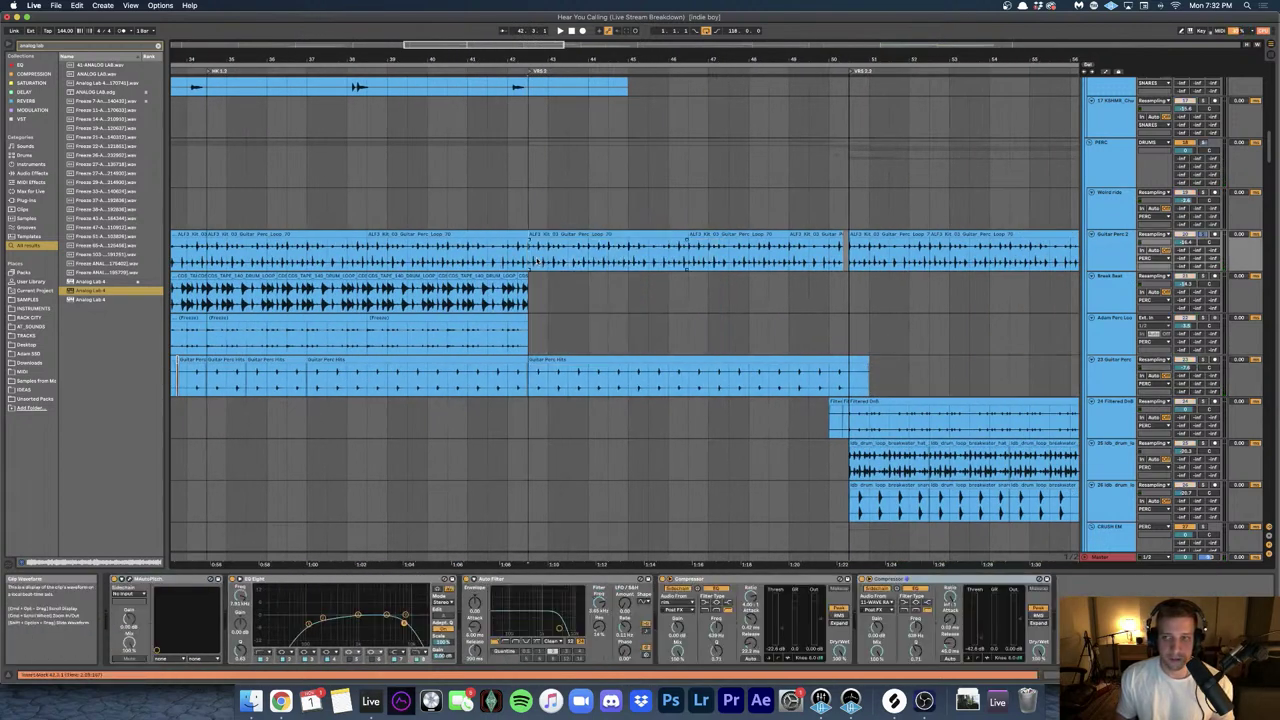
- Play the guitar percussion from the start of the verse and follow the playing arrangement down to the bass tracks
key("space")
left_click(1228, 362)
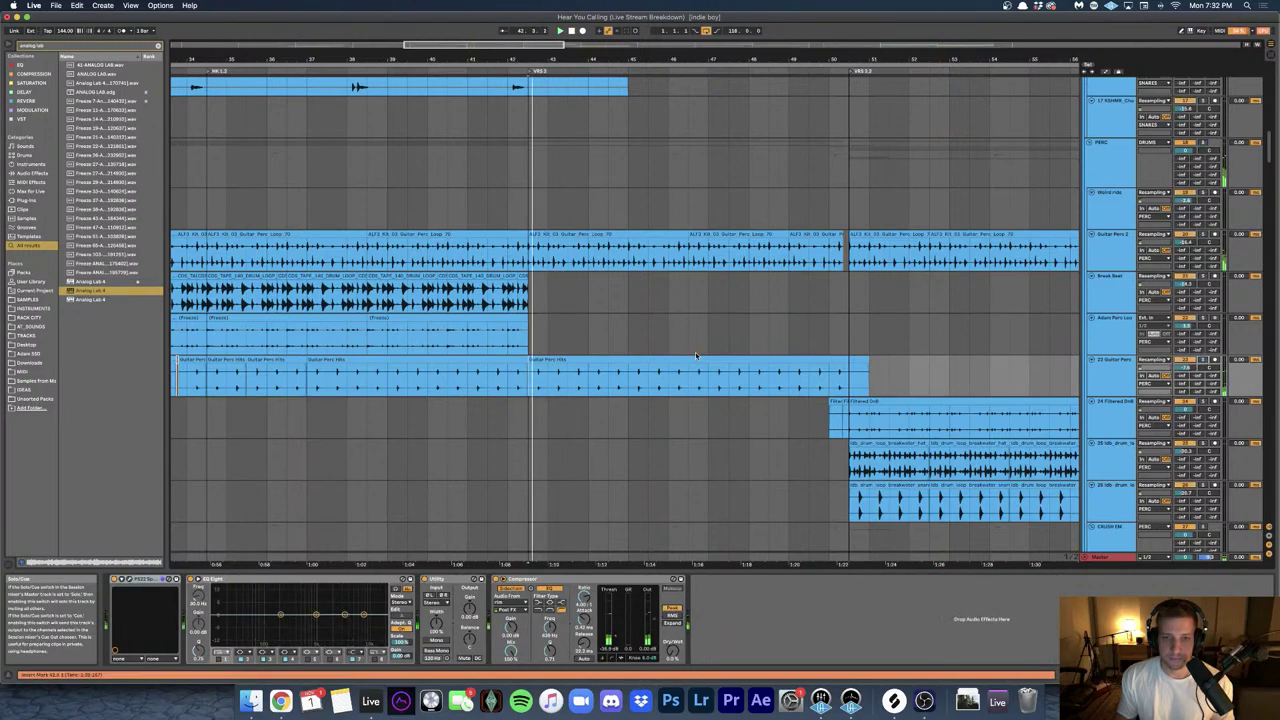
scroll(695, 352, "down", 5)
scroll(695, 352, "down", 15)
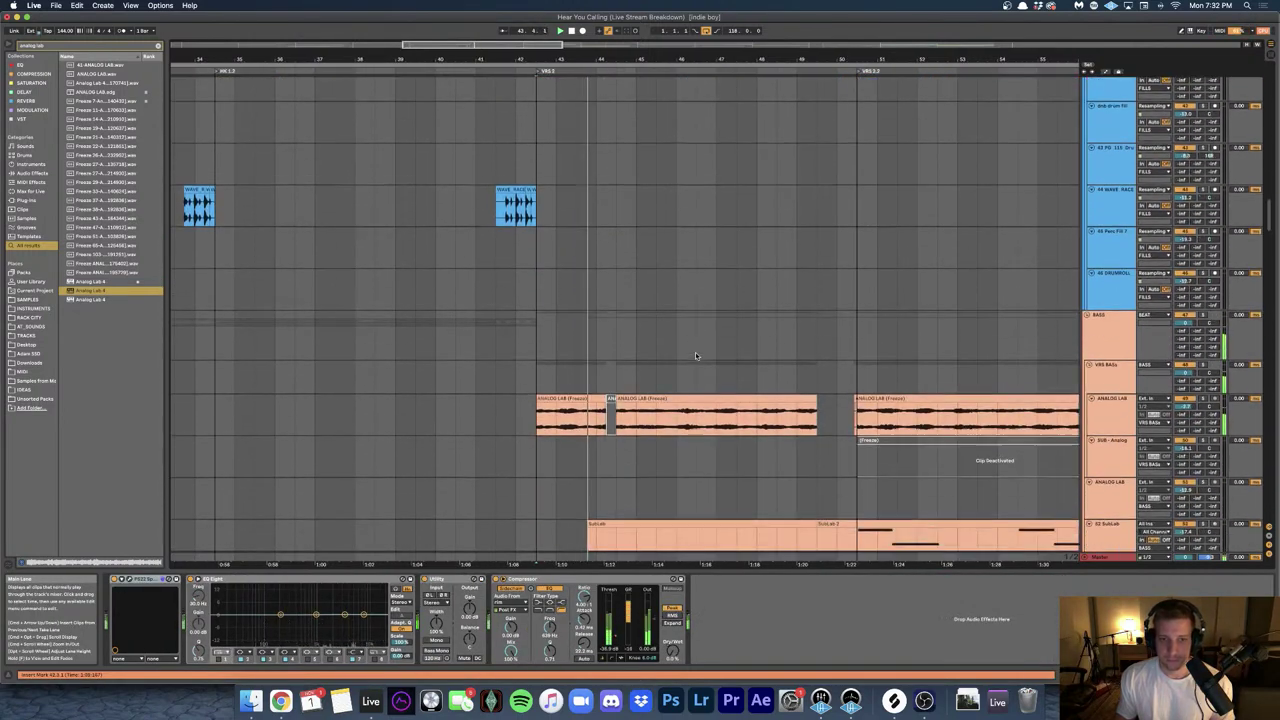
scroll(697, 355, "down", 5)
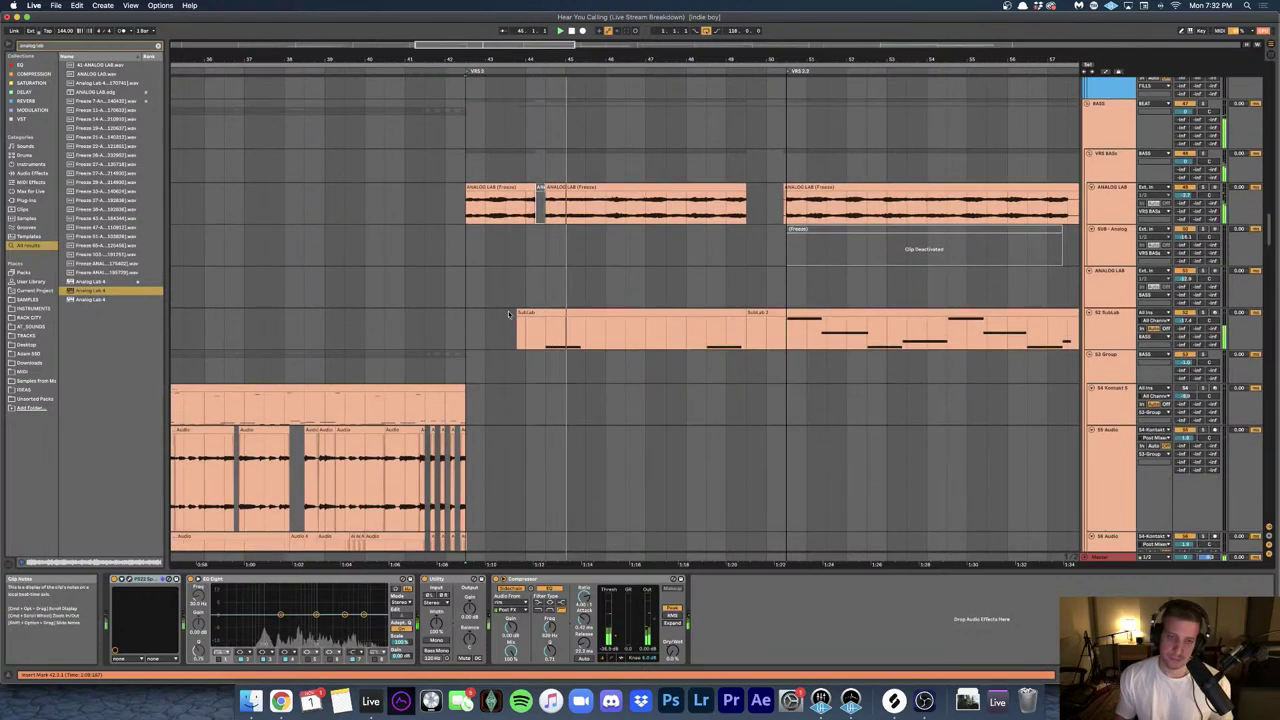
scroll(474, 308, "down", 8)
scroll(466, 308, "up", 3)
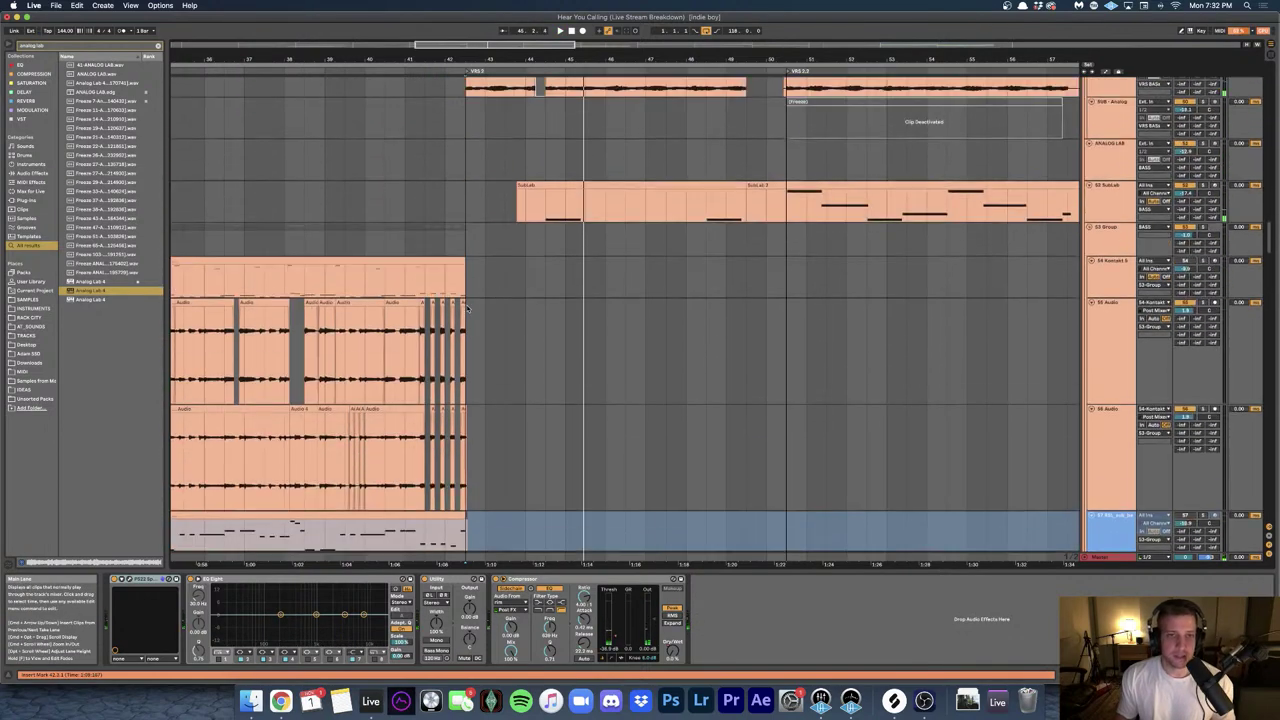
- Solo the SubLab track and play its bass clip in the opening bars of the verse
scroll(493, 241, "up", 1)
scroll(495, 242, "up", 3)
left_click(520, 241)
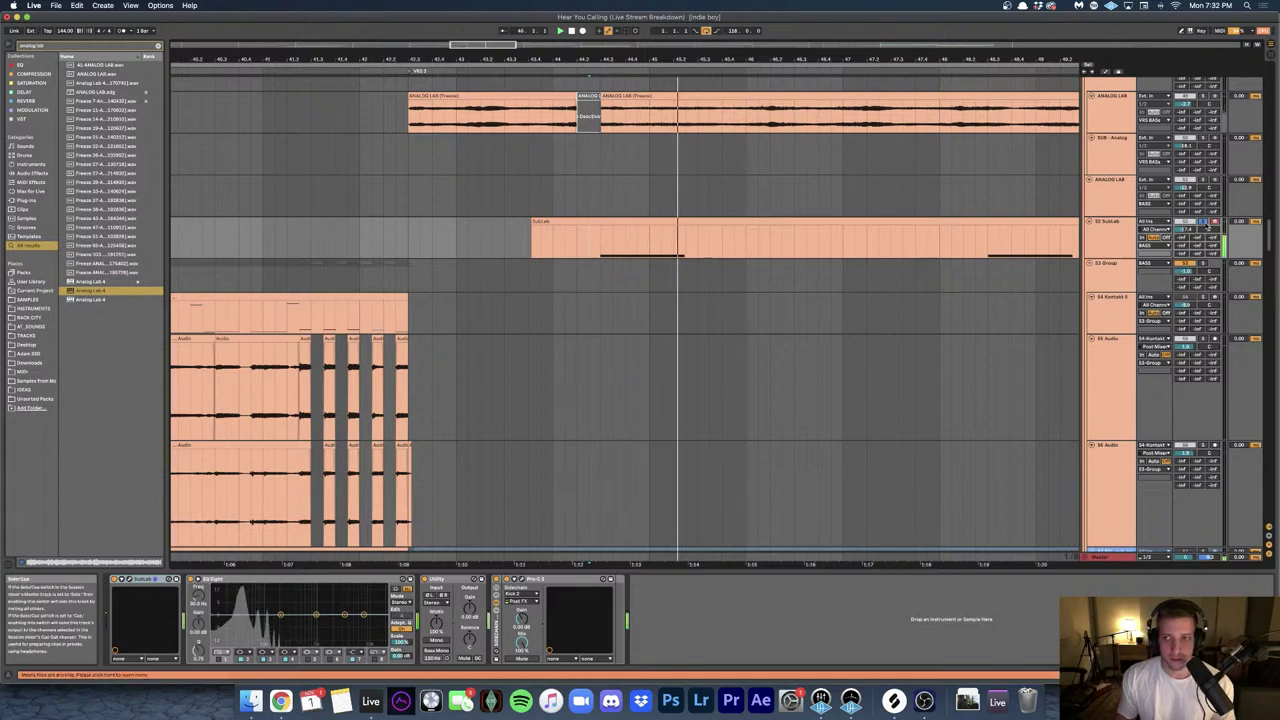
left_click(645, 217)
- Play the full arrangement from just before the SubLab clip enters and follow it down to the synth tracks
left_click(474, 191)
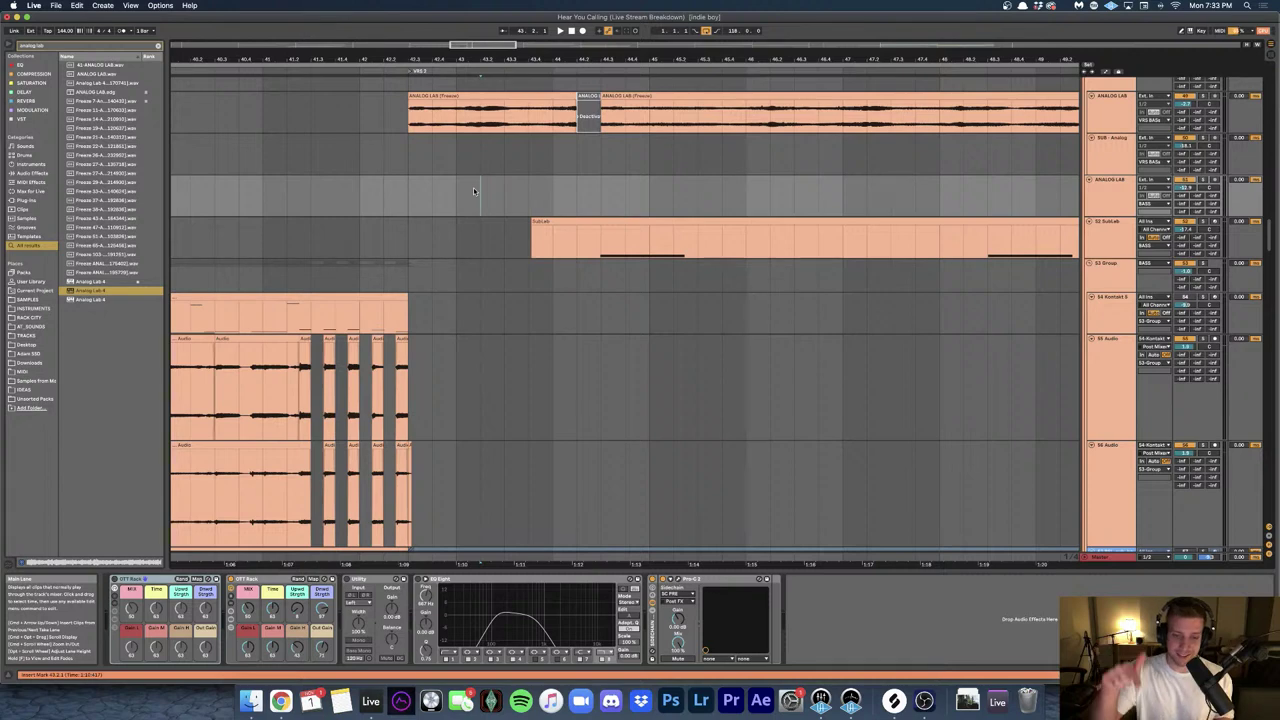
key("space")
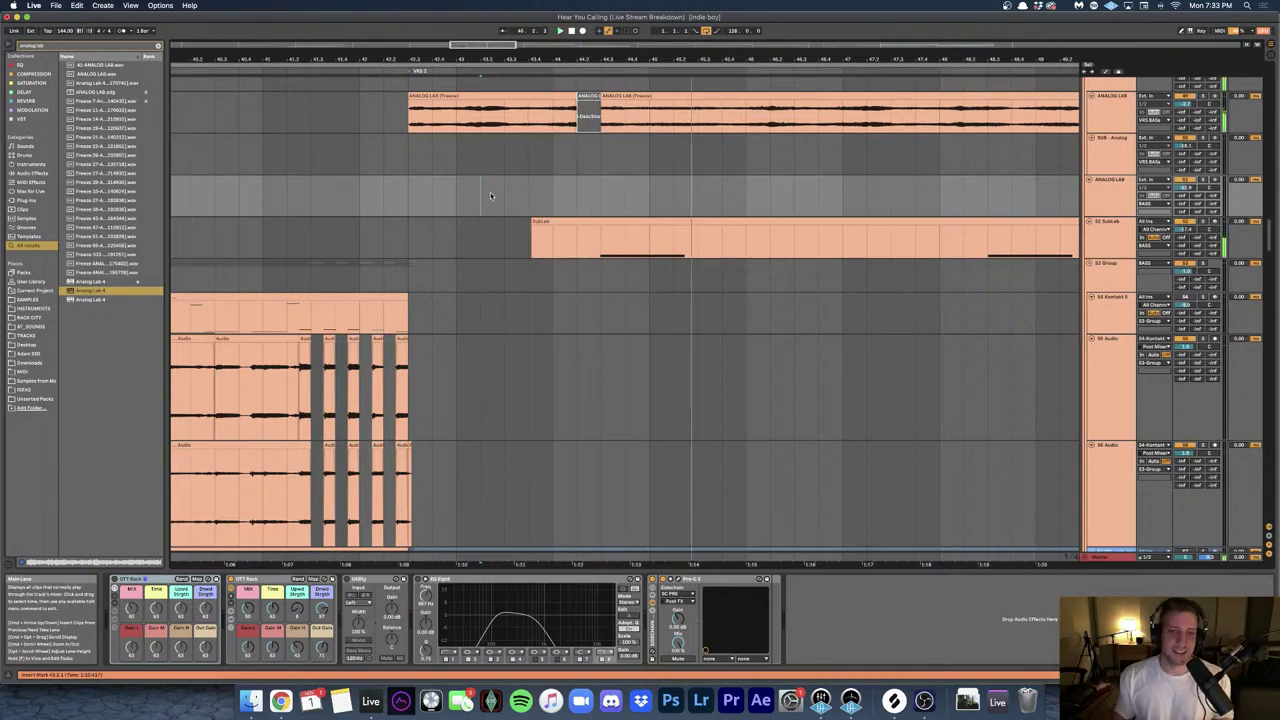
scroll(490, 195, "down", 15)
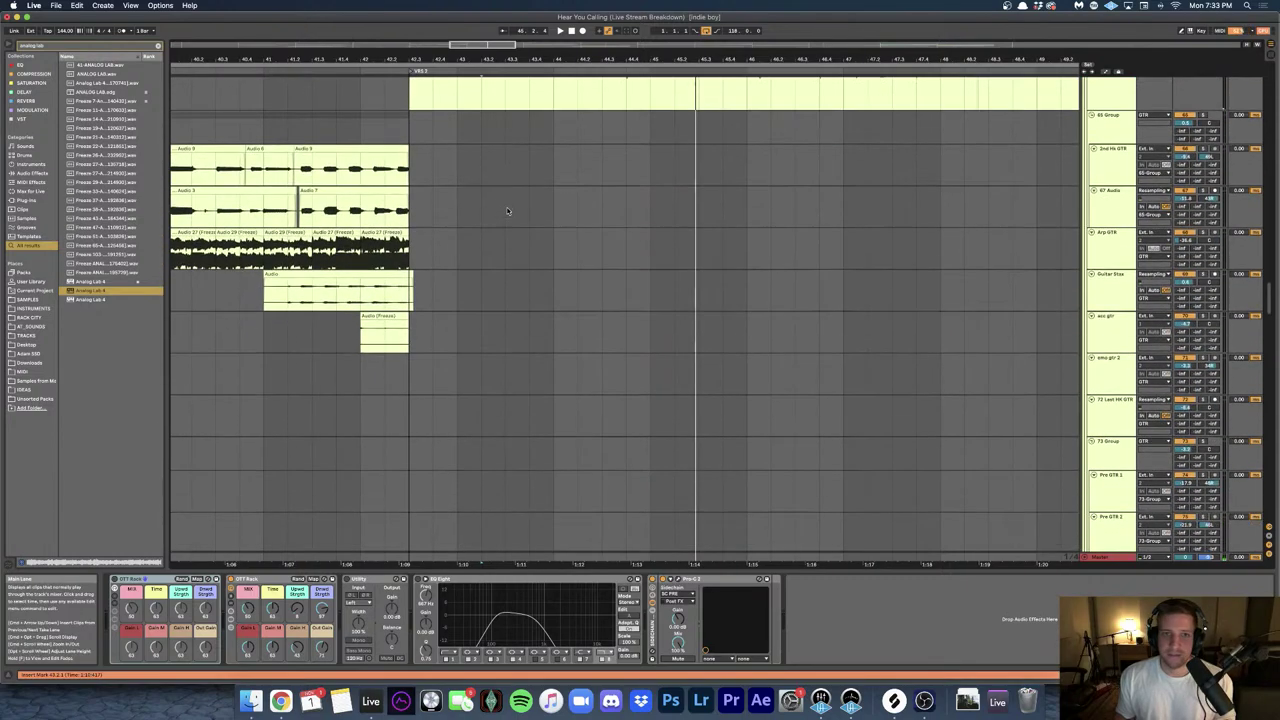
scroll(507, 210, "down", 15)
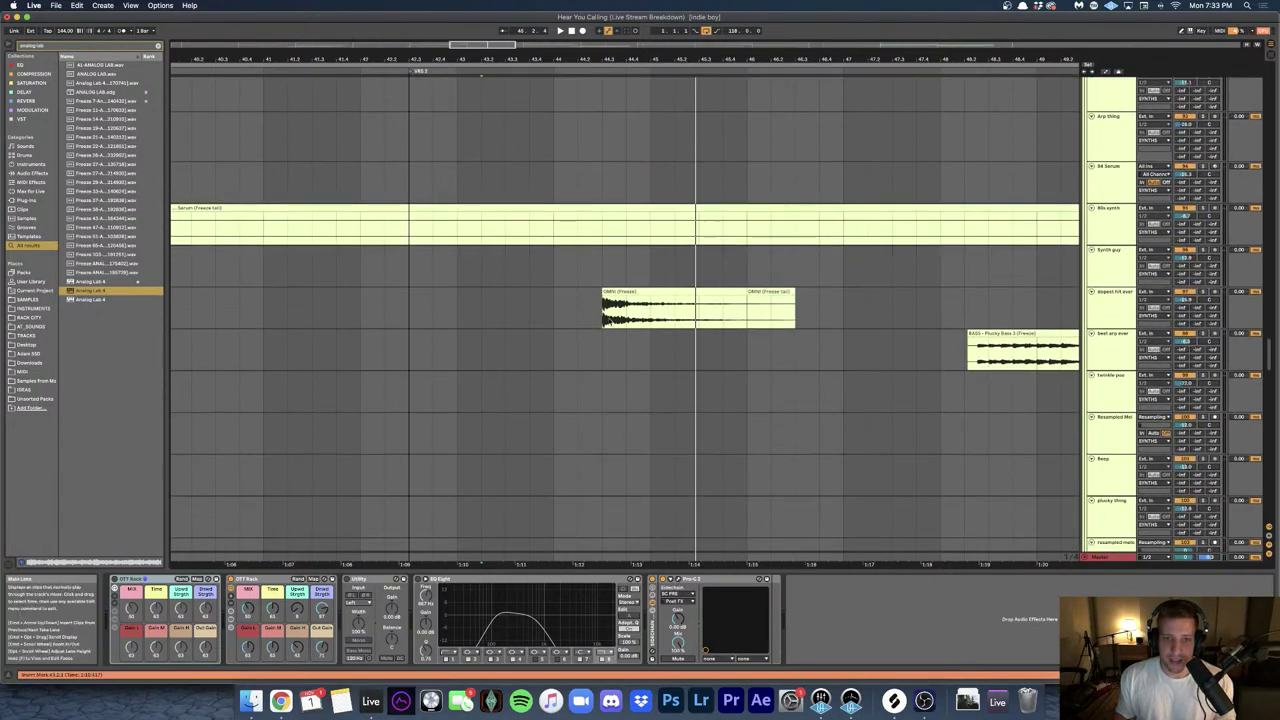
- Play the frozen hit on the dopest hit ever track in solo and again within the full arrangement
left_click(745, 310)
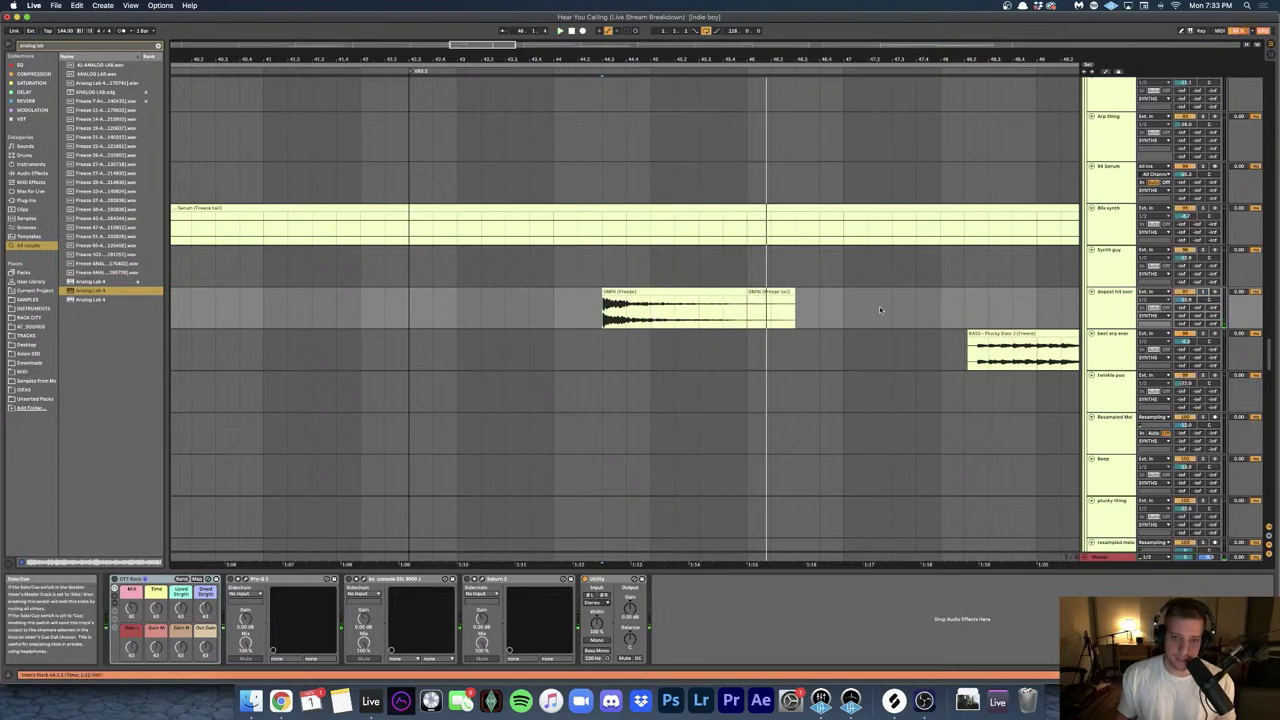
left_click(554, 298)
key("space")
scroll(560, 298, "down", 5)
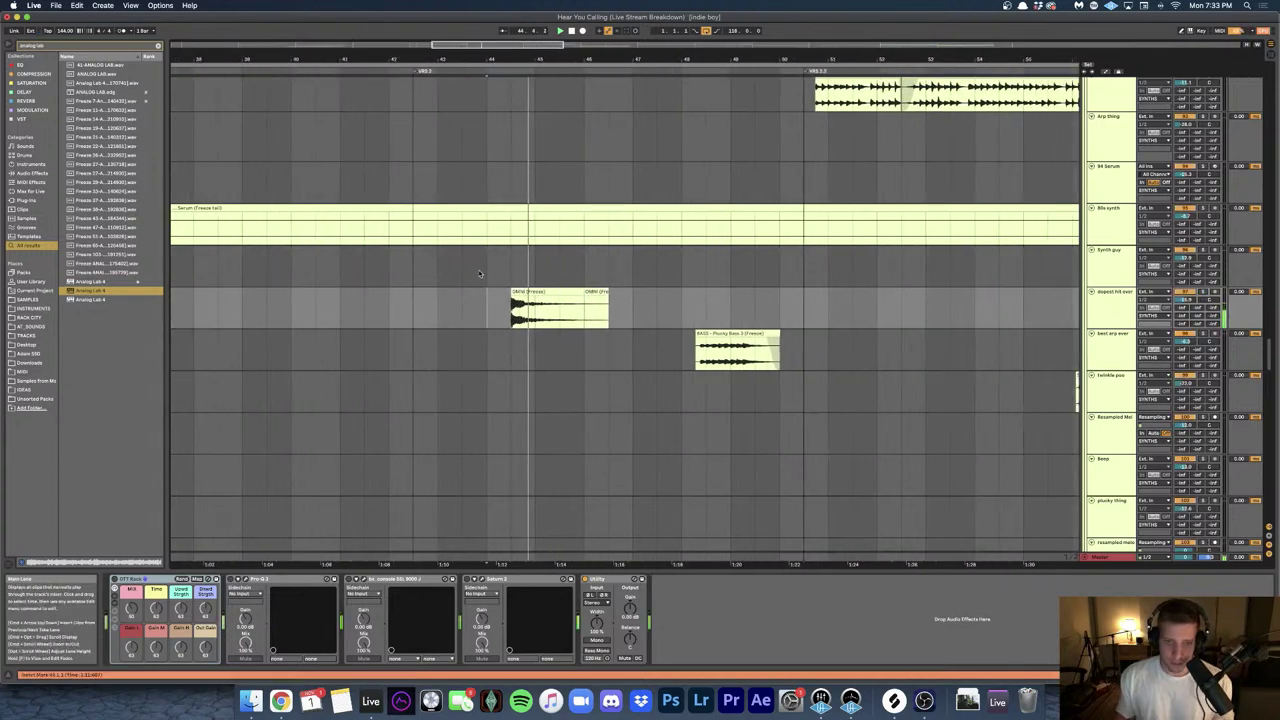
- Solo the emo gtr track in the GTR group and play its guitar part from the start of the verse
scroll(478, 273, "up", 5)
scroll(479, 273, "up", 7)
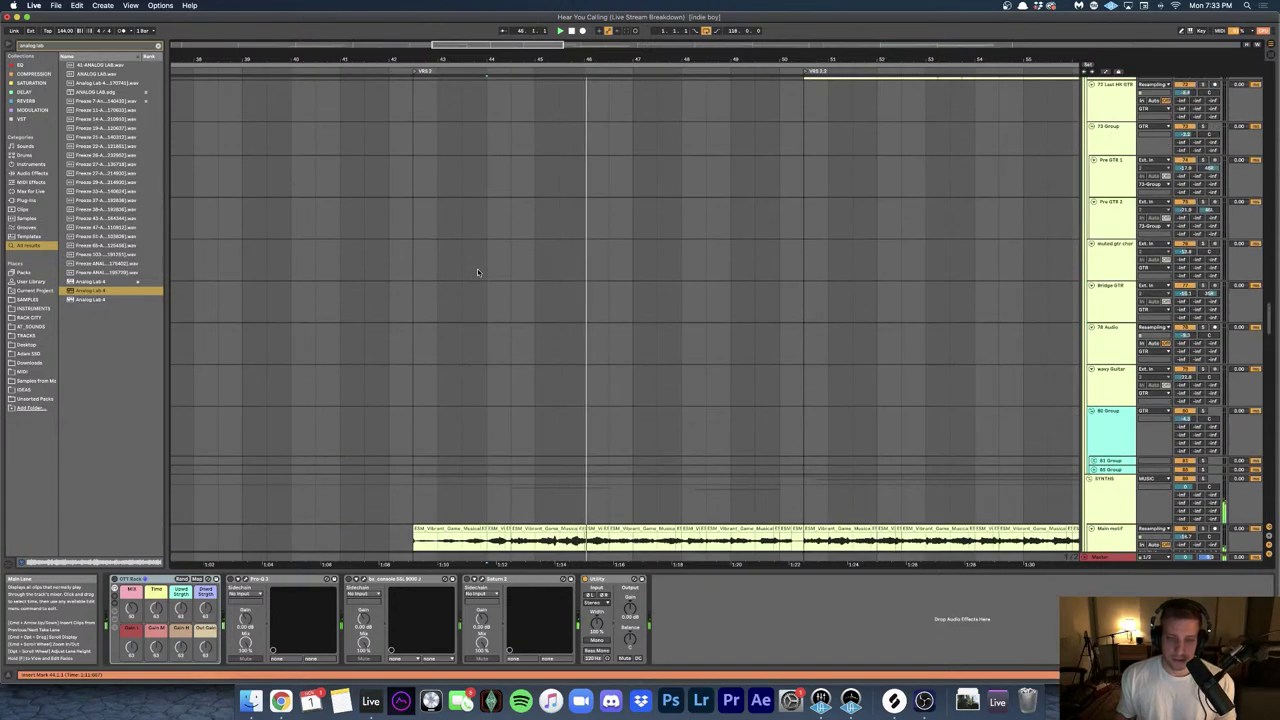
scroll(478, 273, "down", 15)
scroll(478, 272, "down", 10)
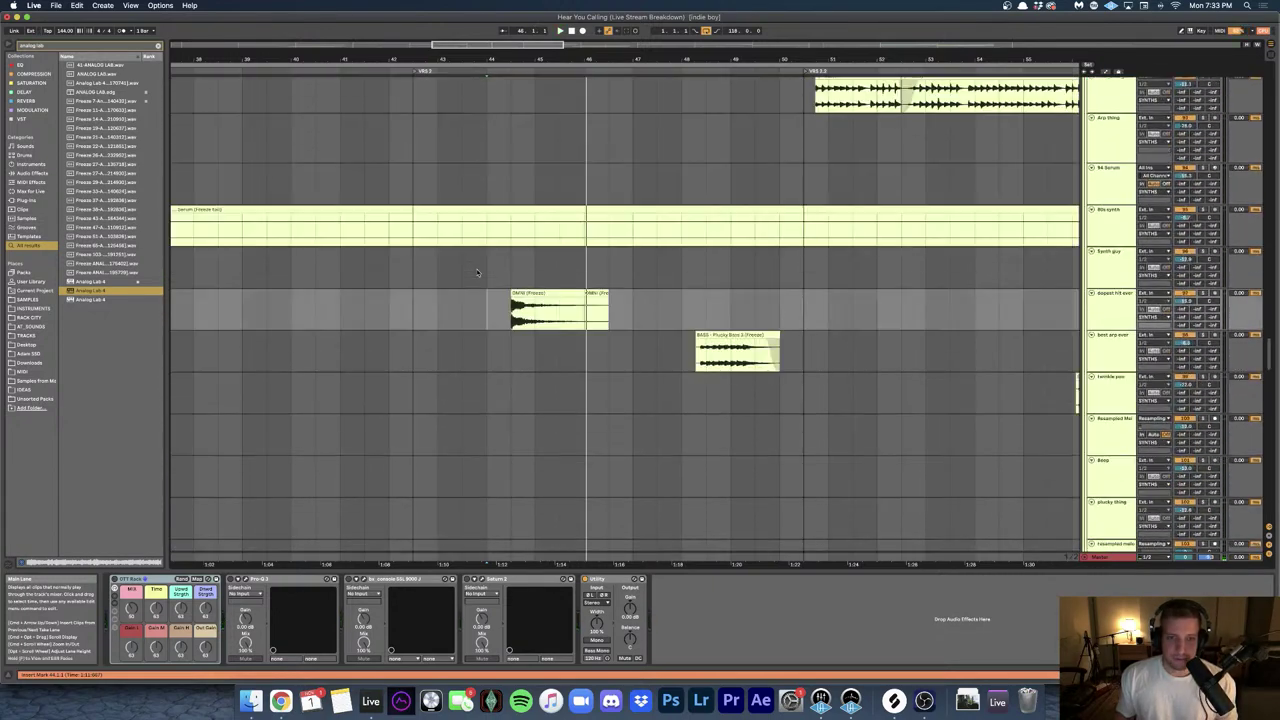
scroll(478, 272, "up", 10)
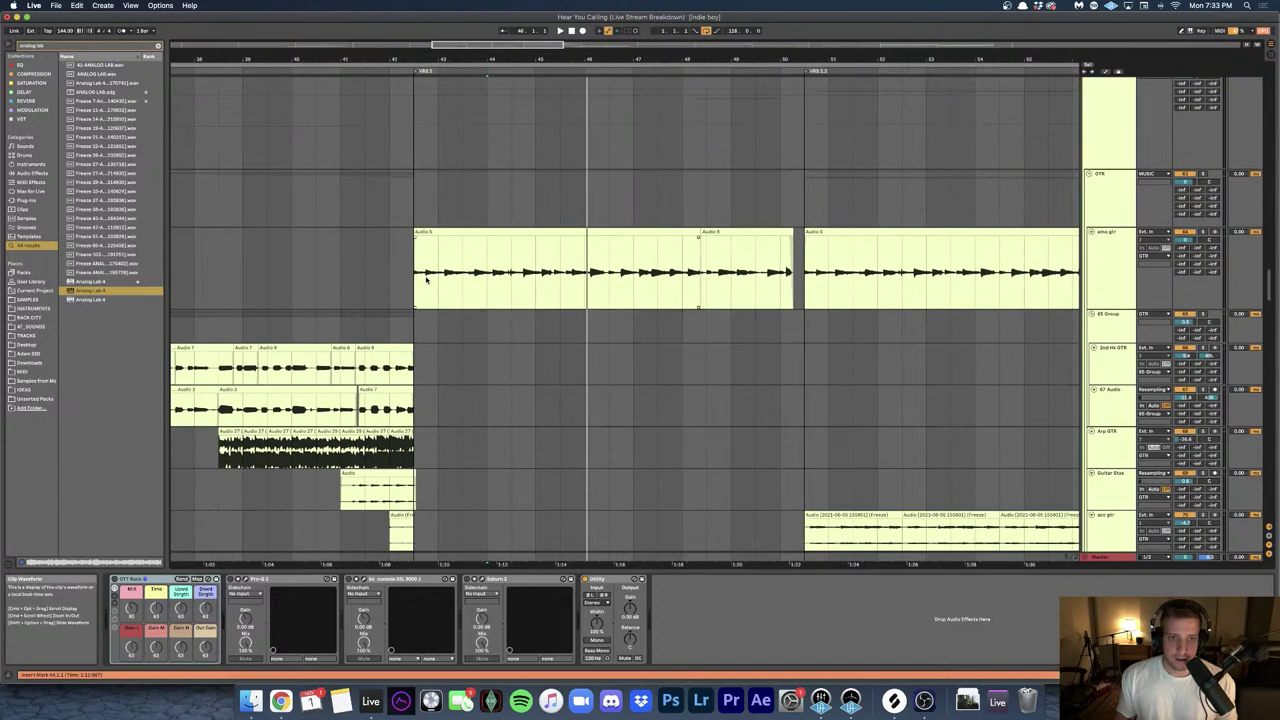
left_click(422, 281)
key("space")
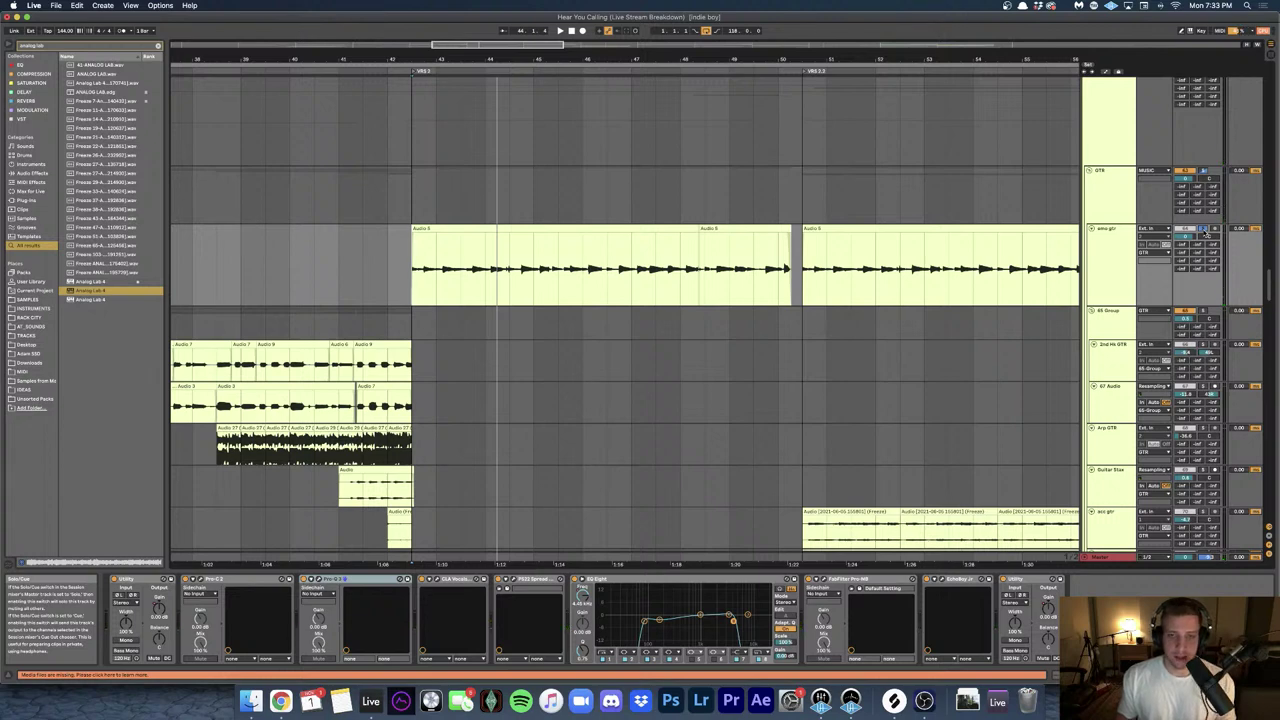
key("space")
scroll(589, 259, "down", 3)
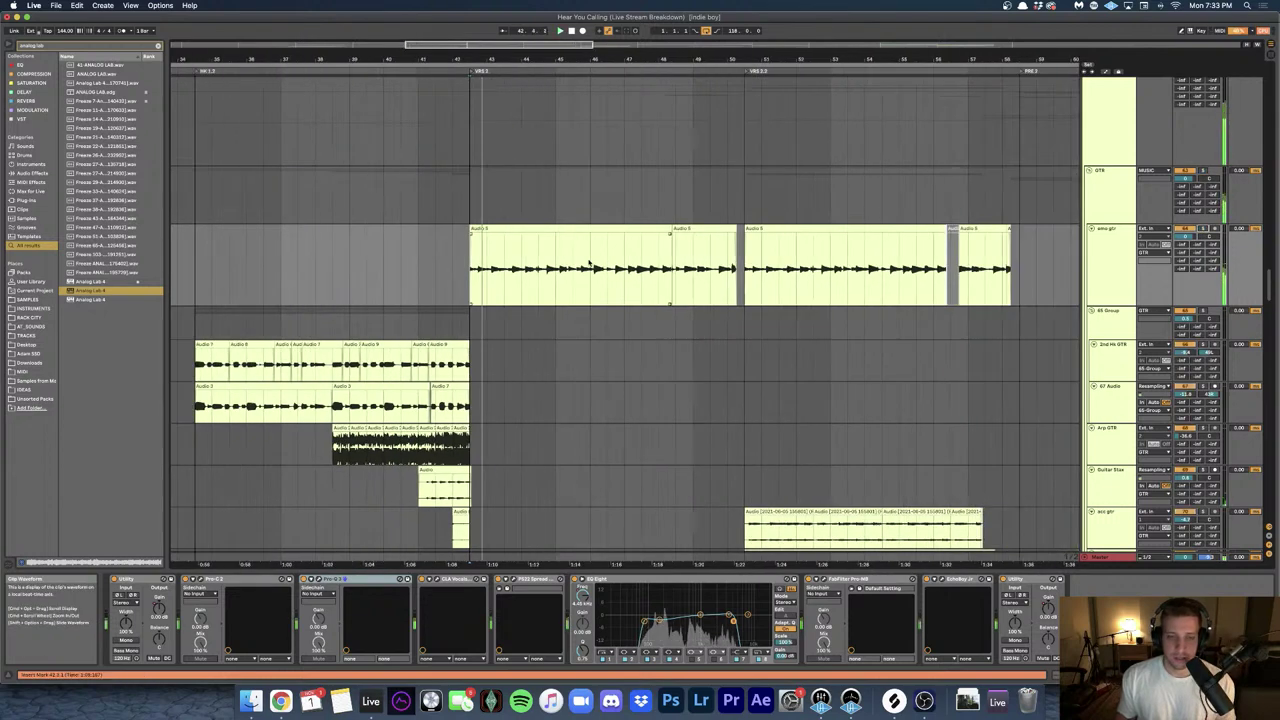
- Follow the full verse playback down through the synths to the FX tracks and solo the OFFSET Siren track
scroll(589, 257, "down", 5)
scroll(588, 256, "down", 15)
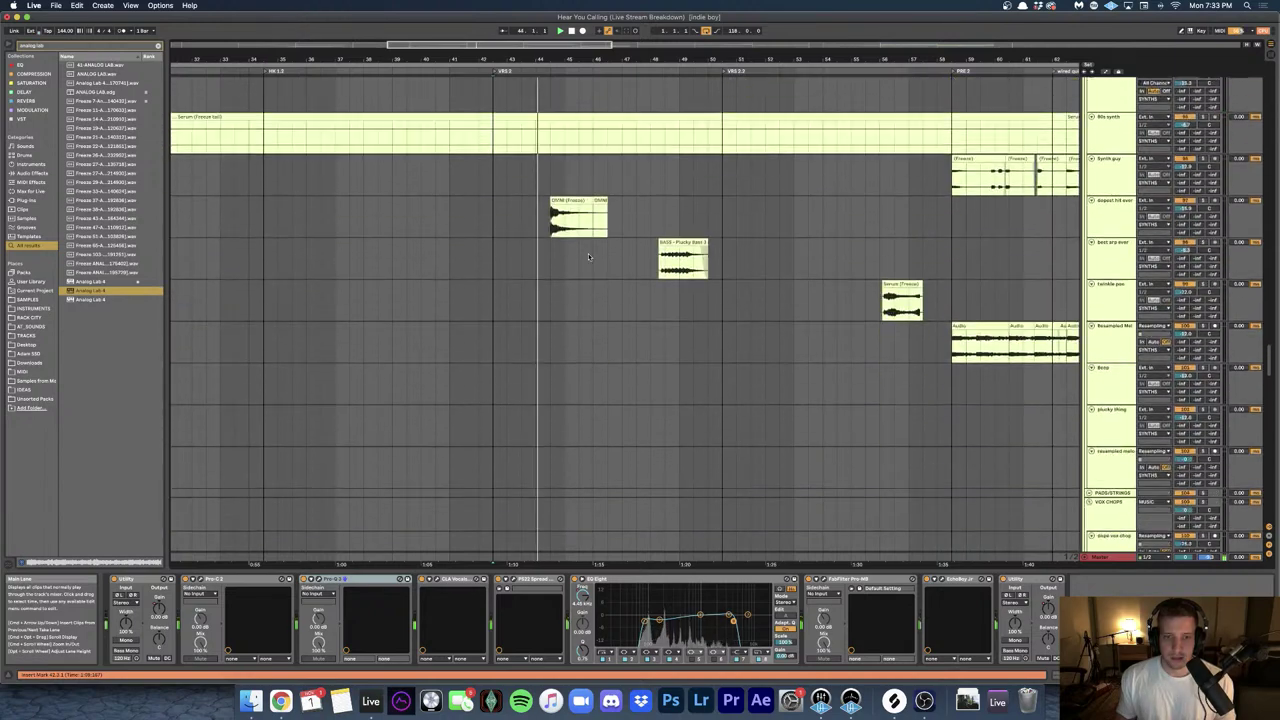
scroll(588, 256, "down", 15)
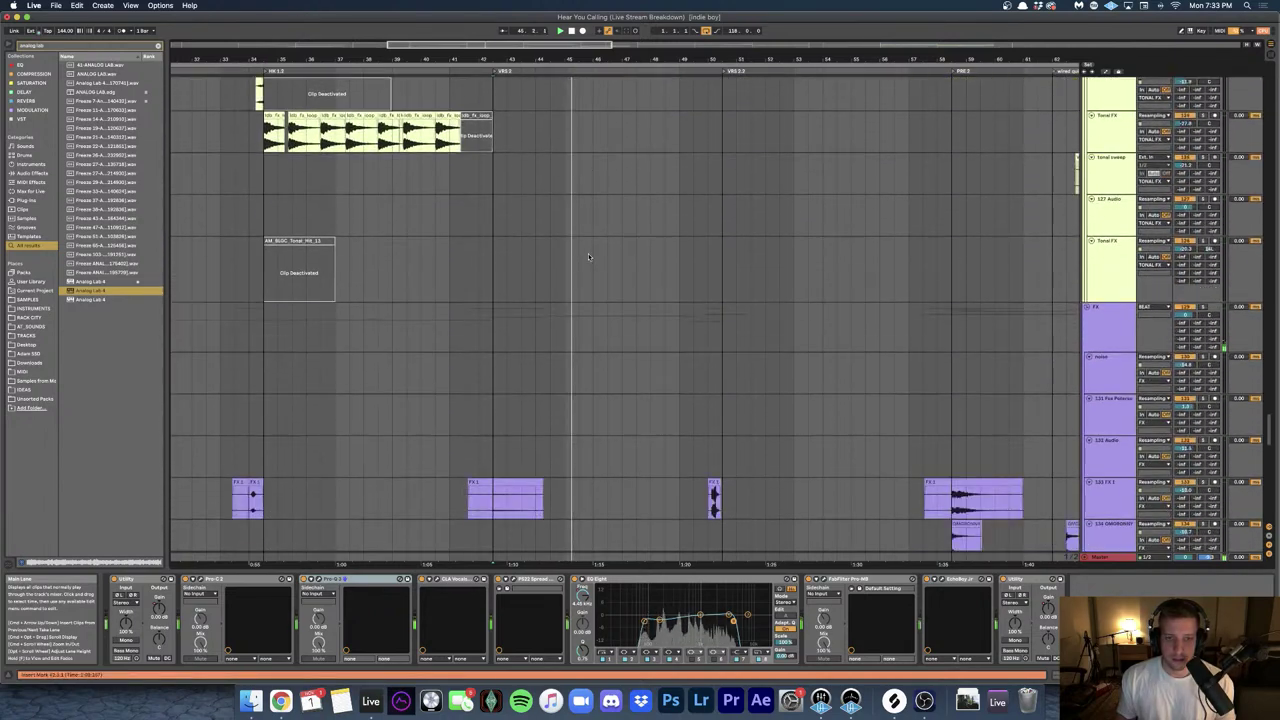
left_click(512, 293)
scroll(510, 293, "up", 5)
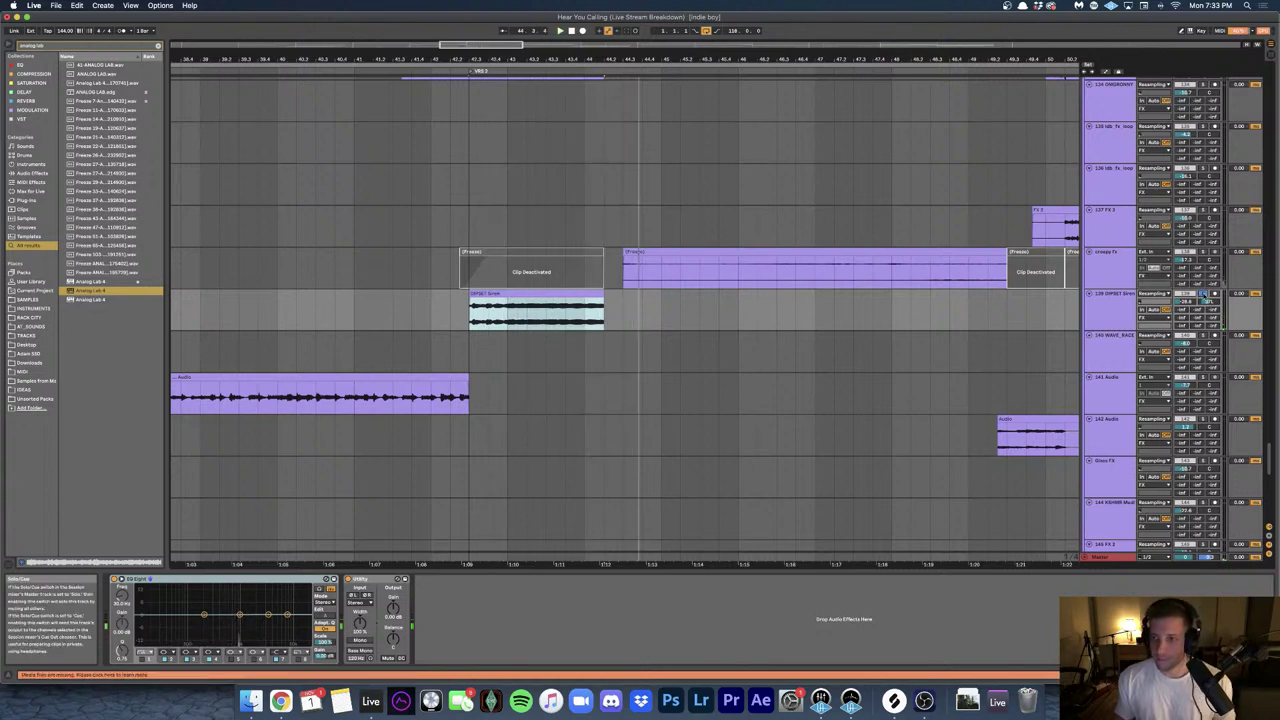
- Reactivate the first creepy fx clip at the verse start to hear it soloed, and deactivate it again
left_click(495, 254)
left_click(497, 252)
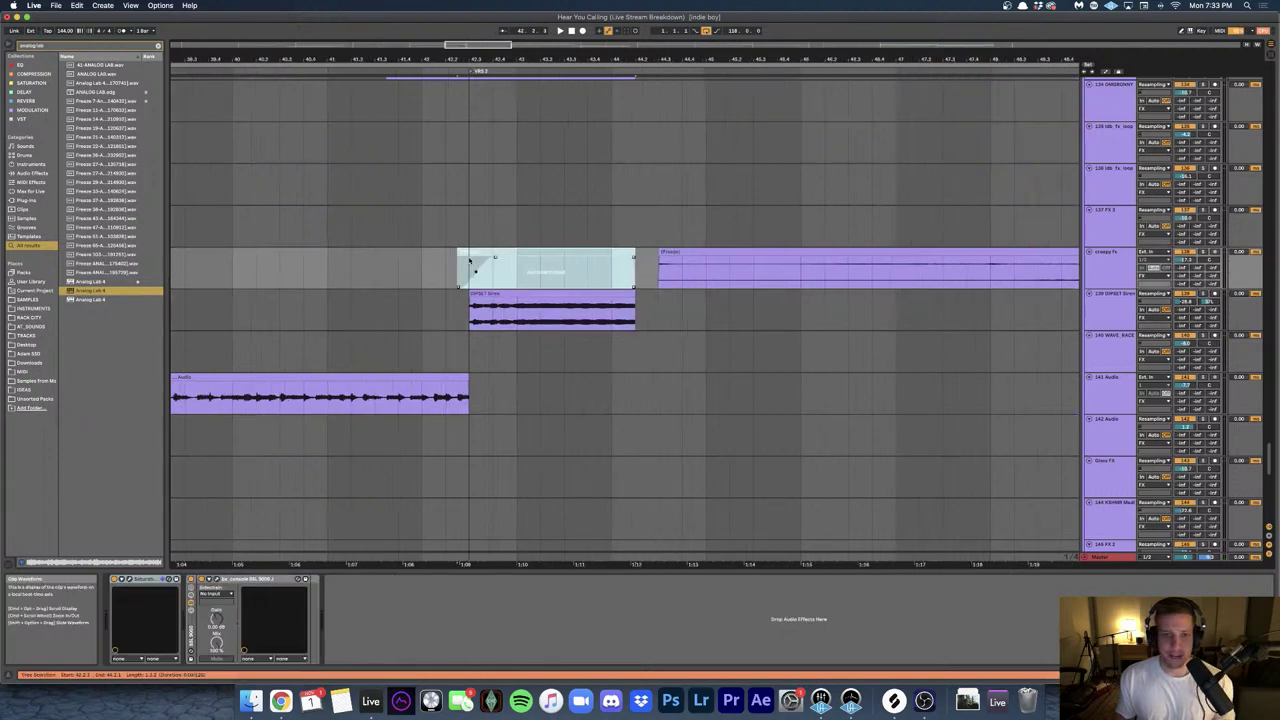
scroll(471, 262, "up", 6)
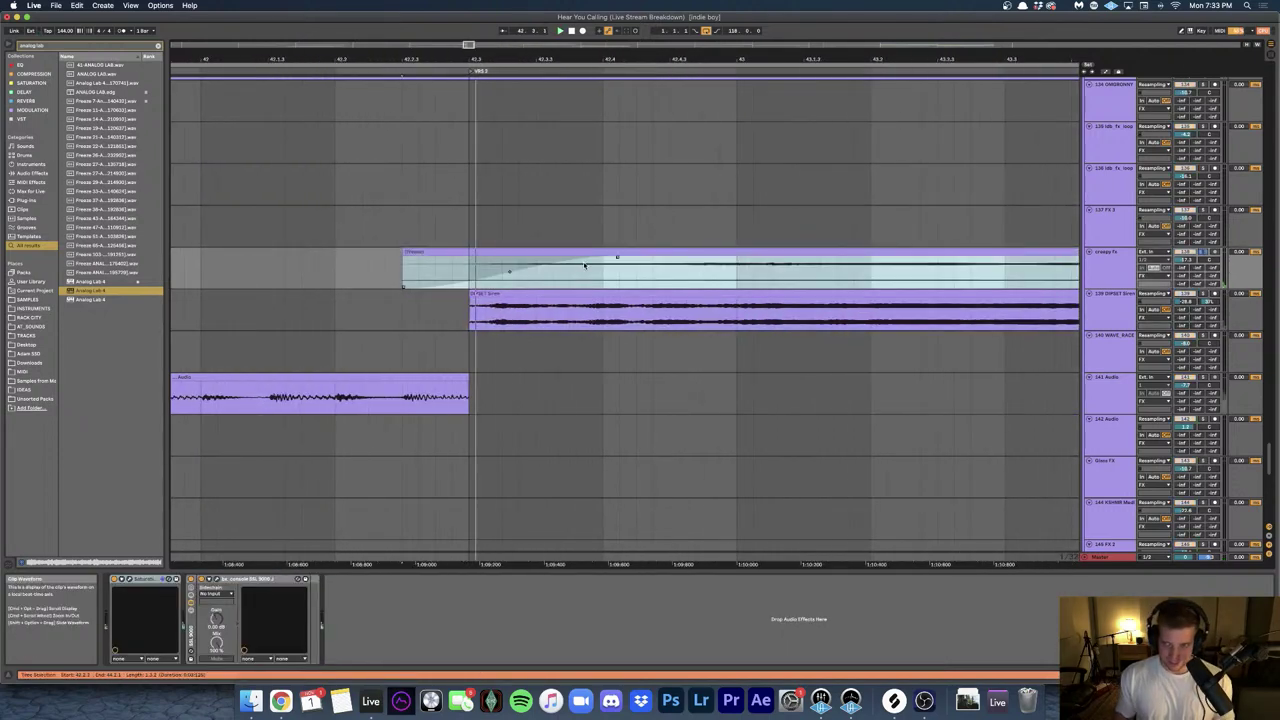
scroll(585, 265, "down", 10)
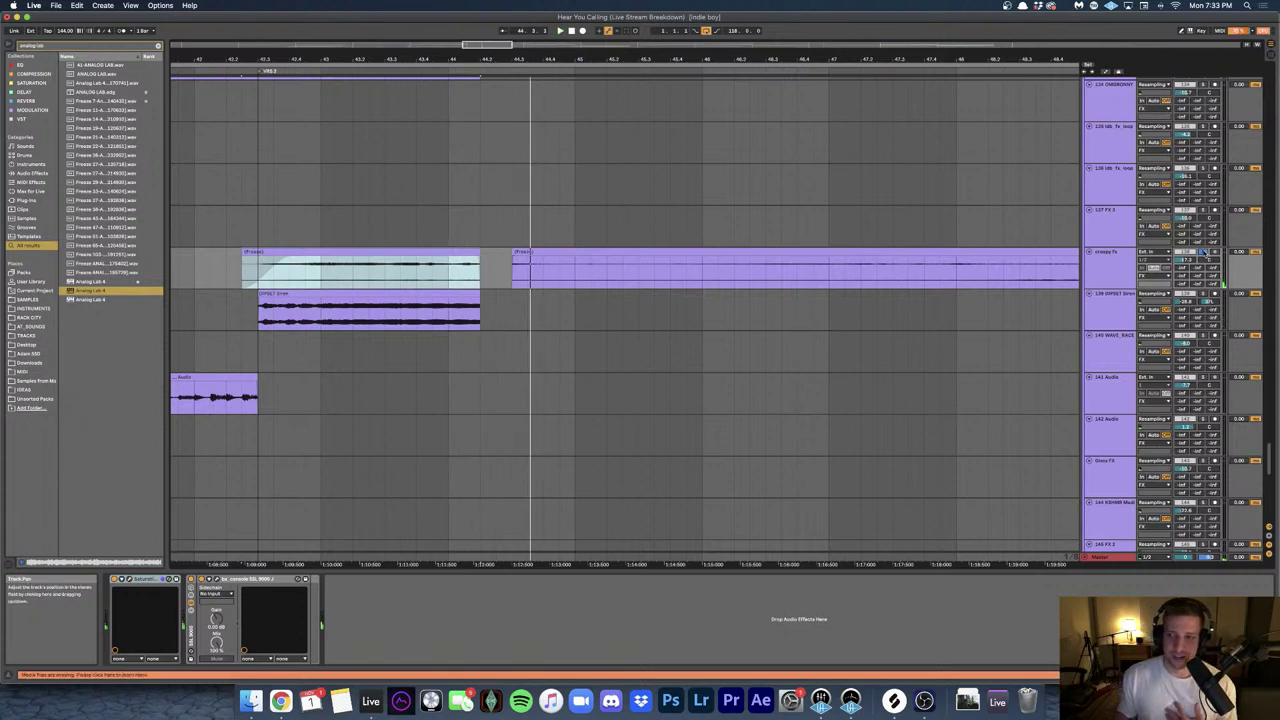
left_click(1104, 256)
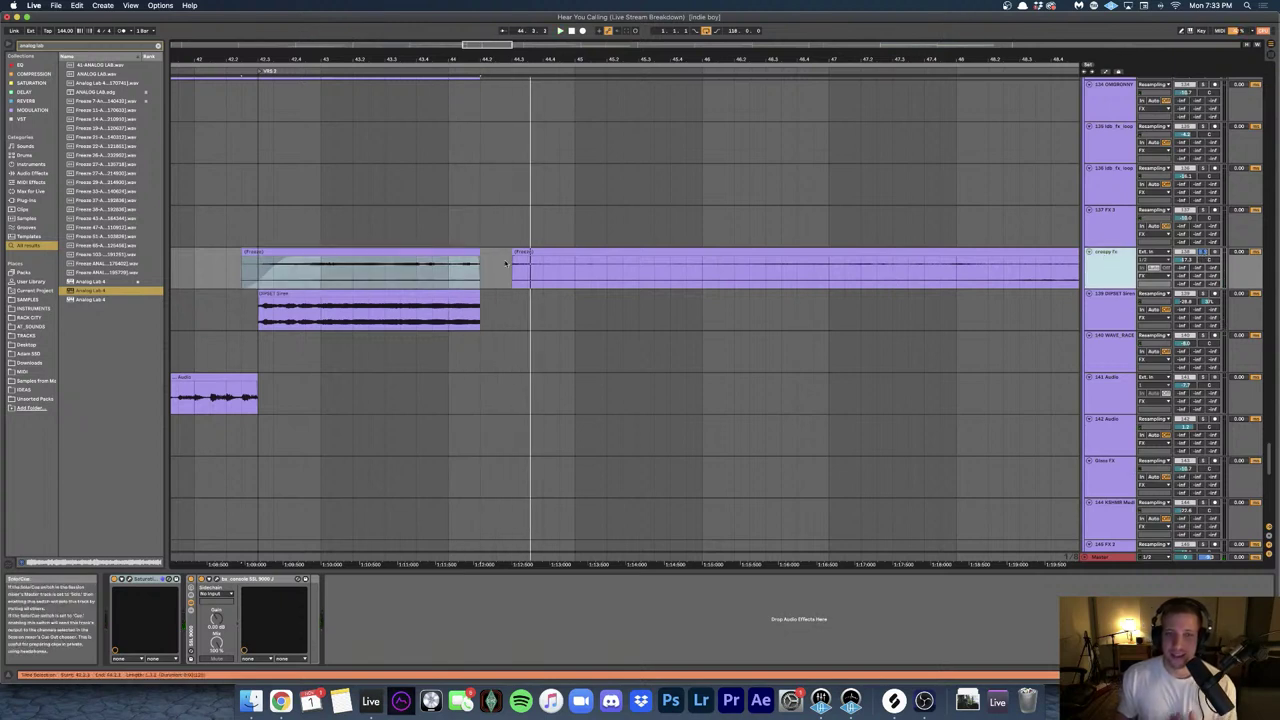
left_click(423, 250)
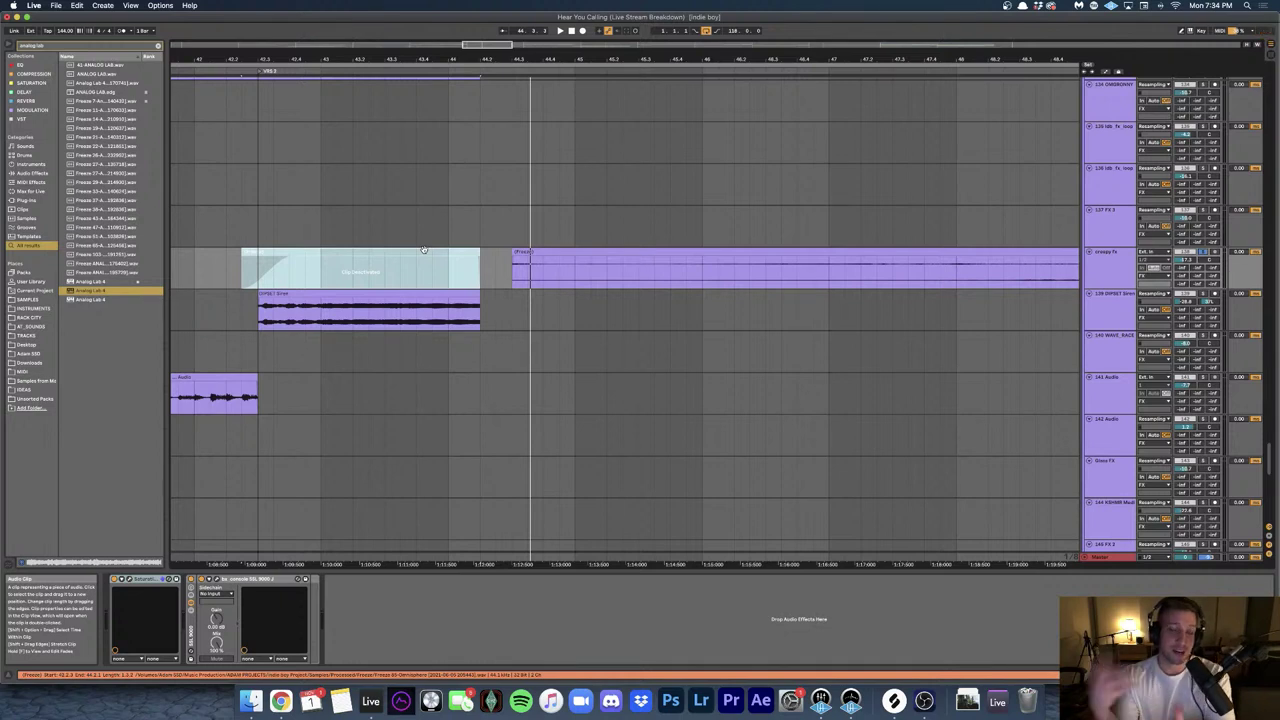
- Play the OFFSET Siren clip at the verse start in solo and unsolo its track to hear the full mix
left_click(316, 303)
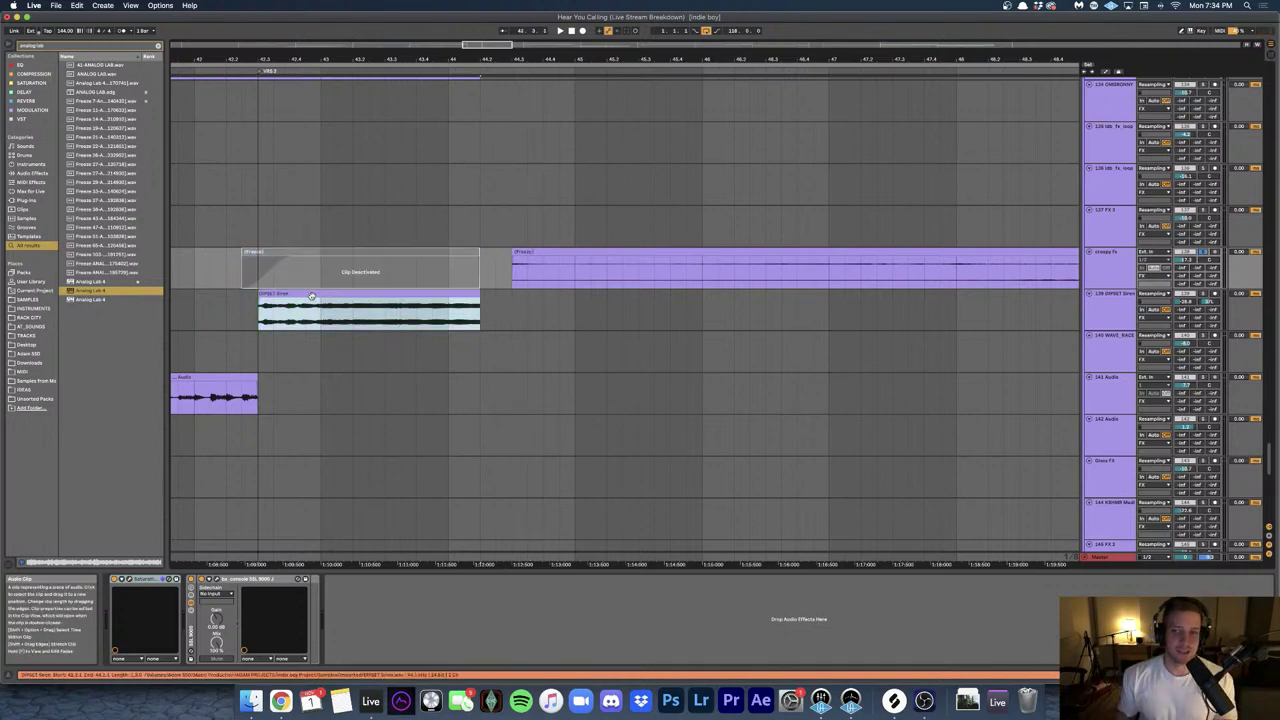
key("space")
scroll(500, 310, "left", 3)
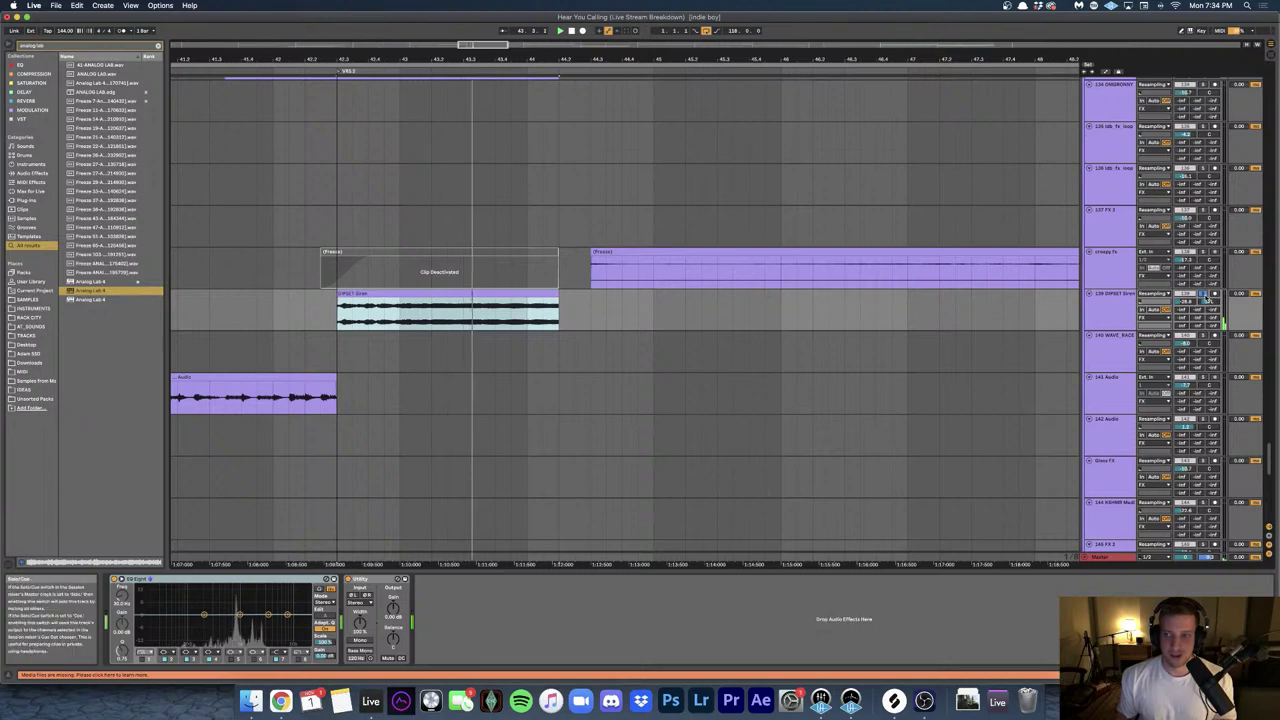
left_click(1203, 293)
scroll(393, 281, "right", 1)
scroll(429, 285, "right", 2)
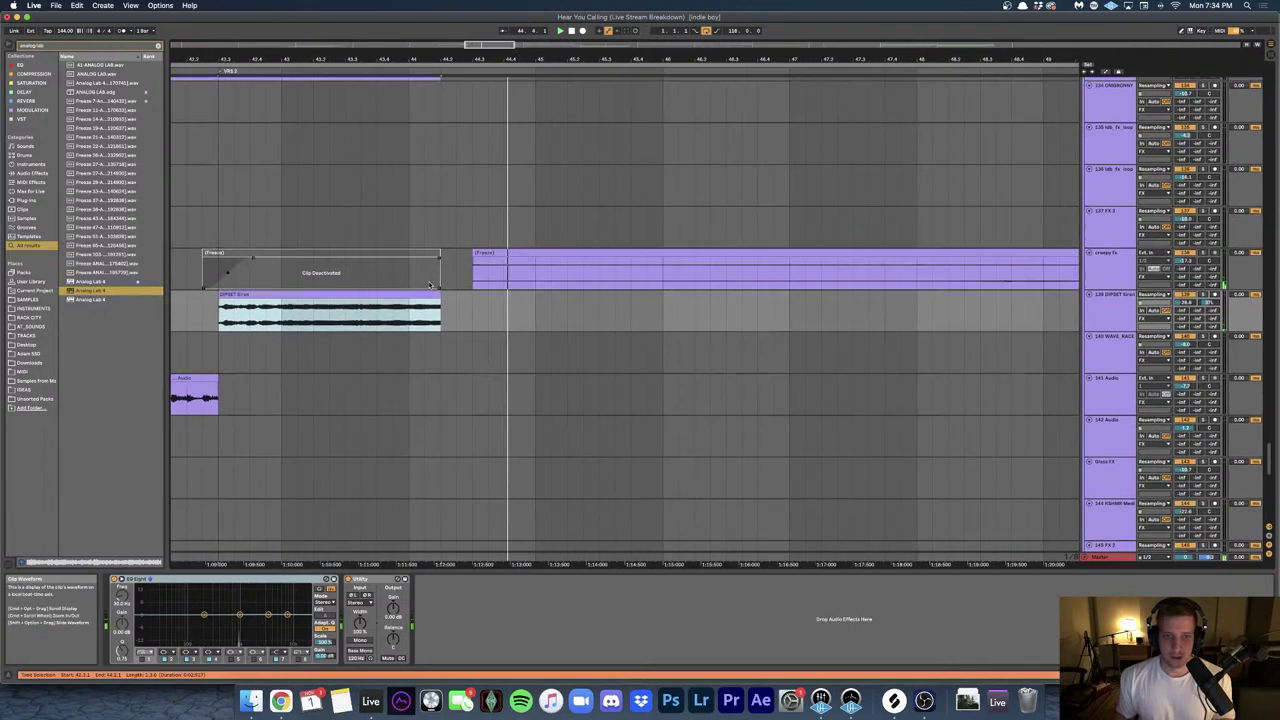
- Play the FX 1 clip from the start of the verse in solo and again within the full arrangement
scroll(469, 285, "down", 5)
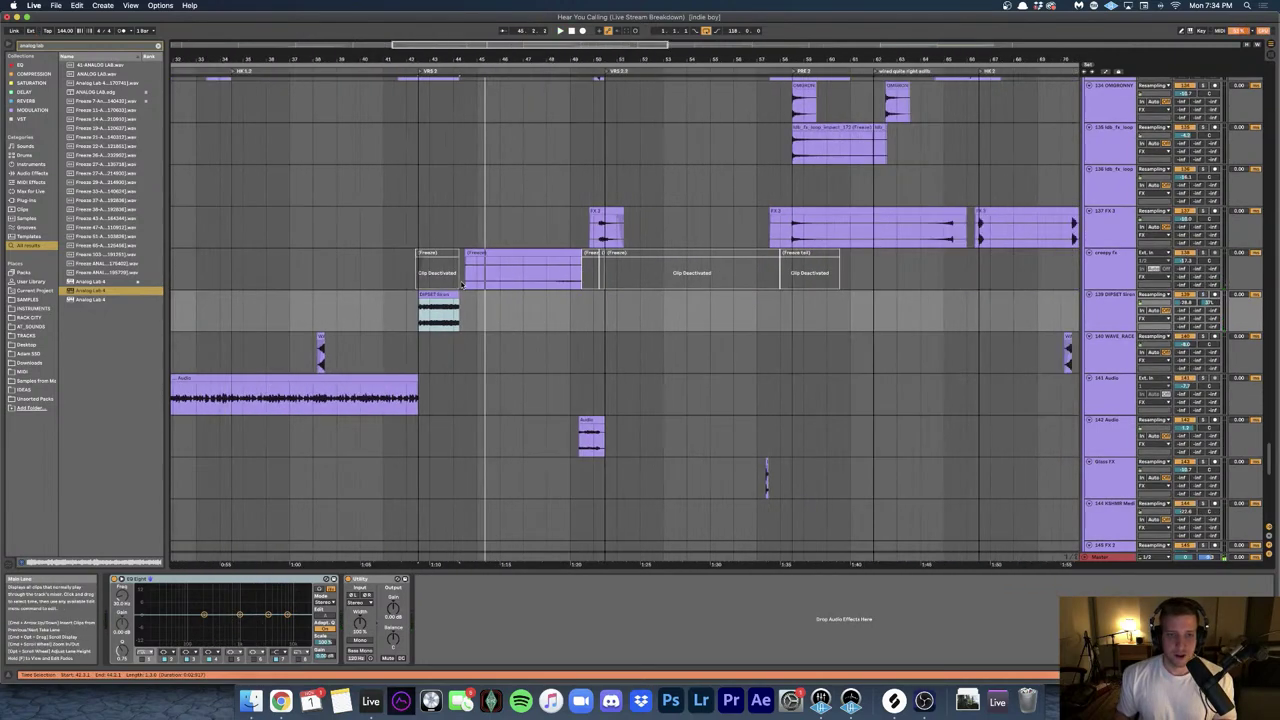
scroll(463, 285, "down", 8)
scroll(461, 284, "up", 15)
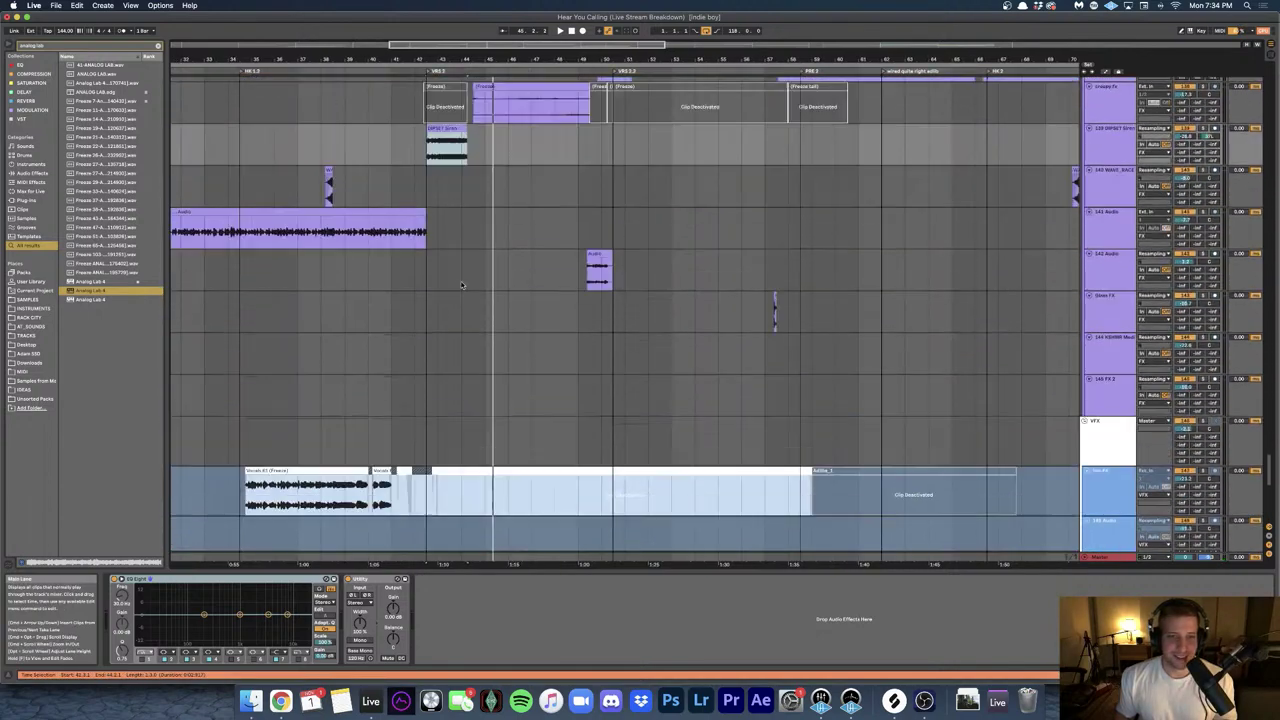
scroll(461, 285, "down", 4)
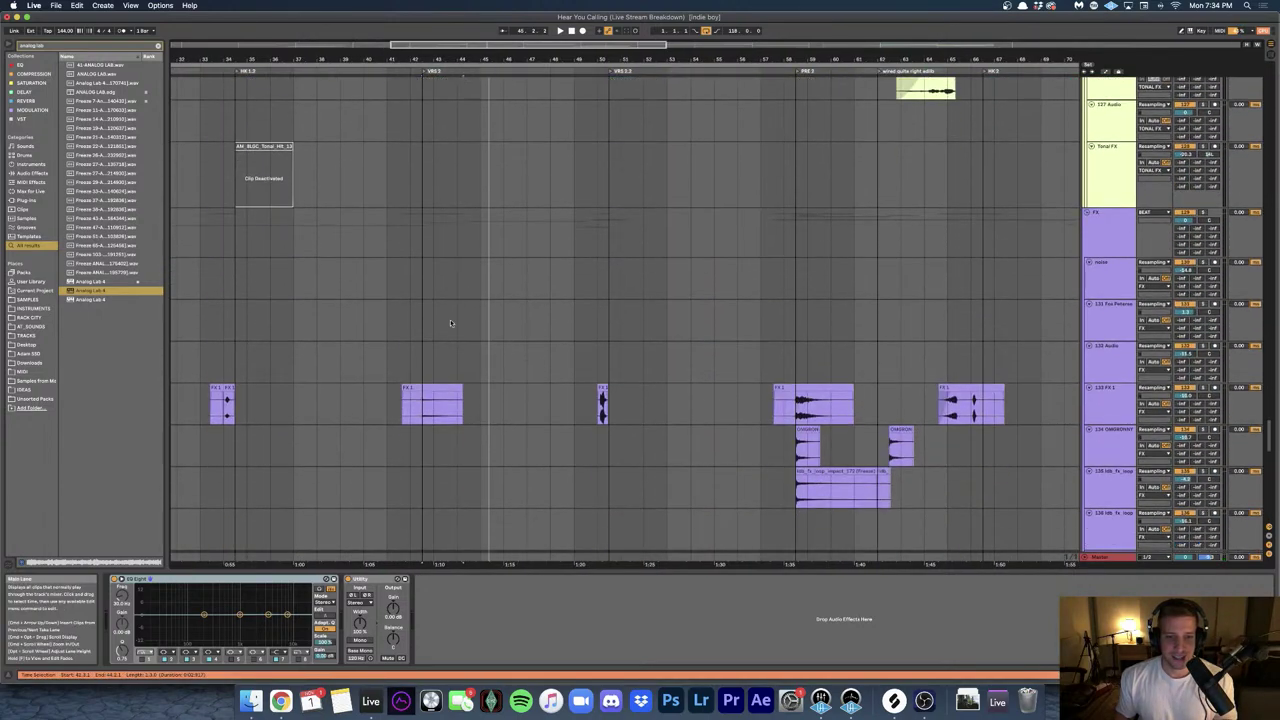
scroll(450, 319, "up", 6)
left_click(433, 416)
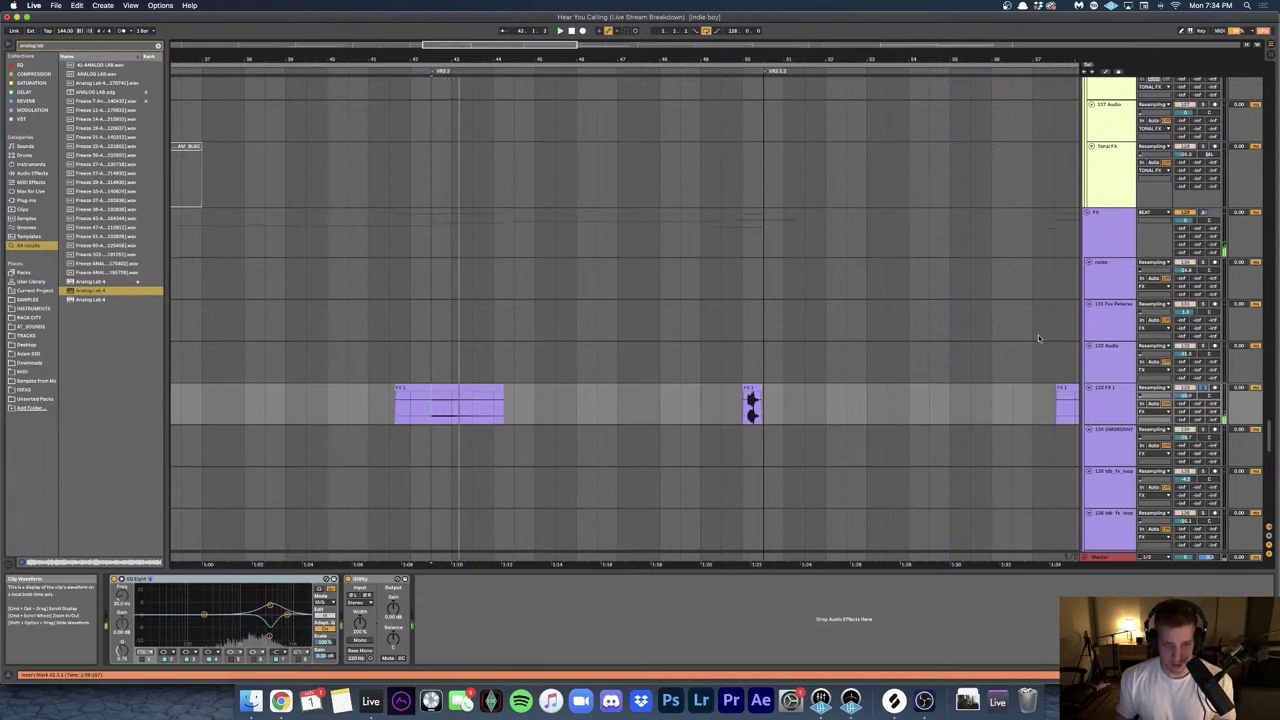
left_click(1203, 388)
key("space")
key("space")
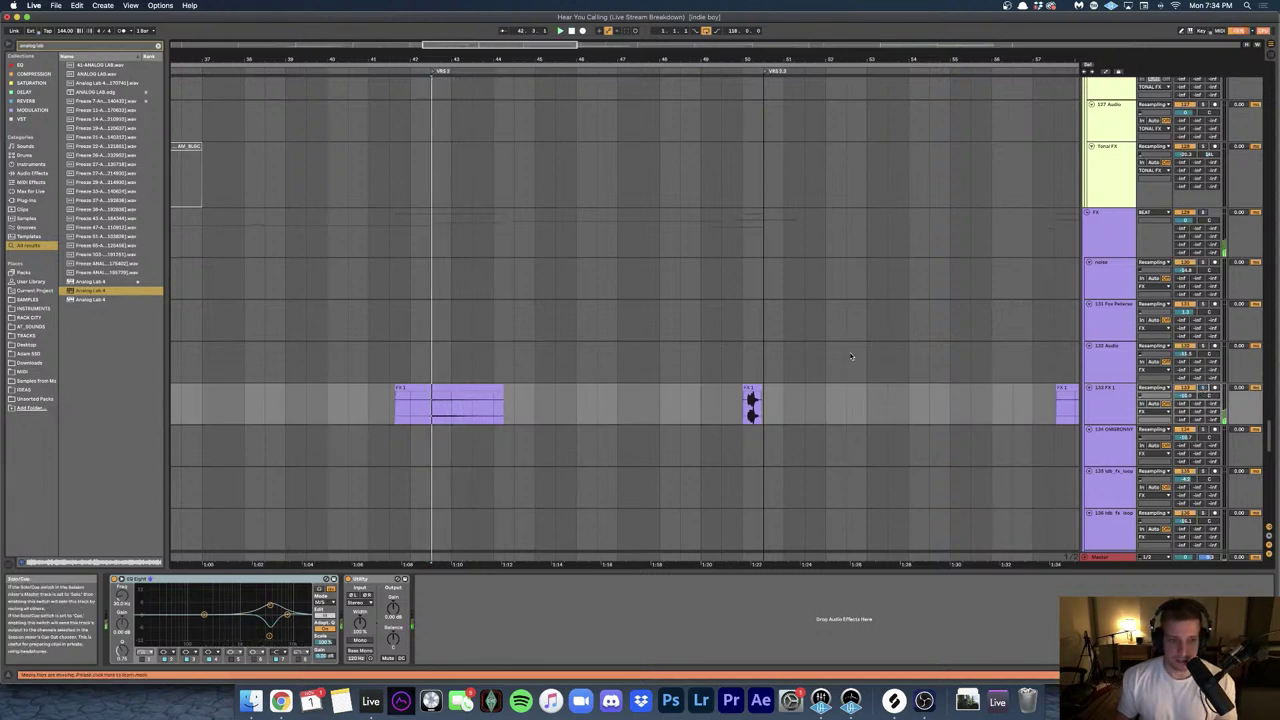
- Locate the second verse's Omnisphere clip and the synth tracks, and play the verse from about bar 47
scroll(645, 318, "up", 8)
scroll(642, 316, "up", 3)
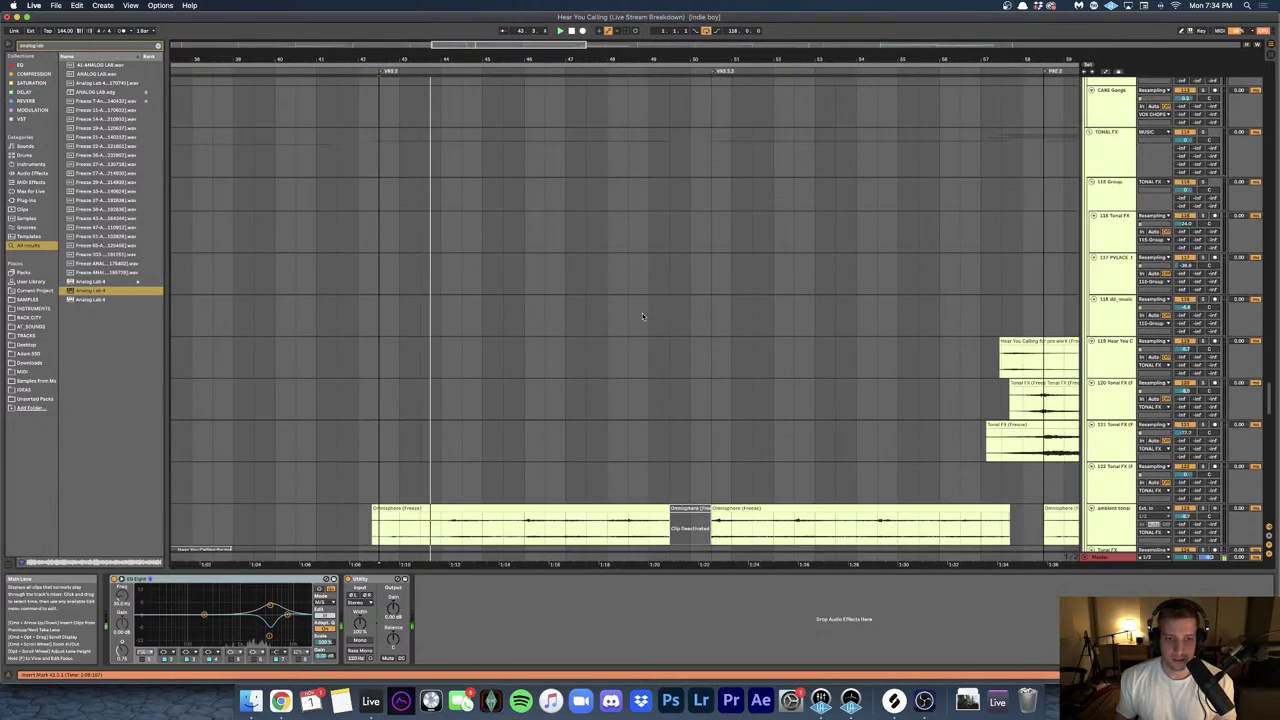
left_click(522, 521)
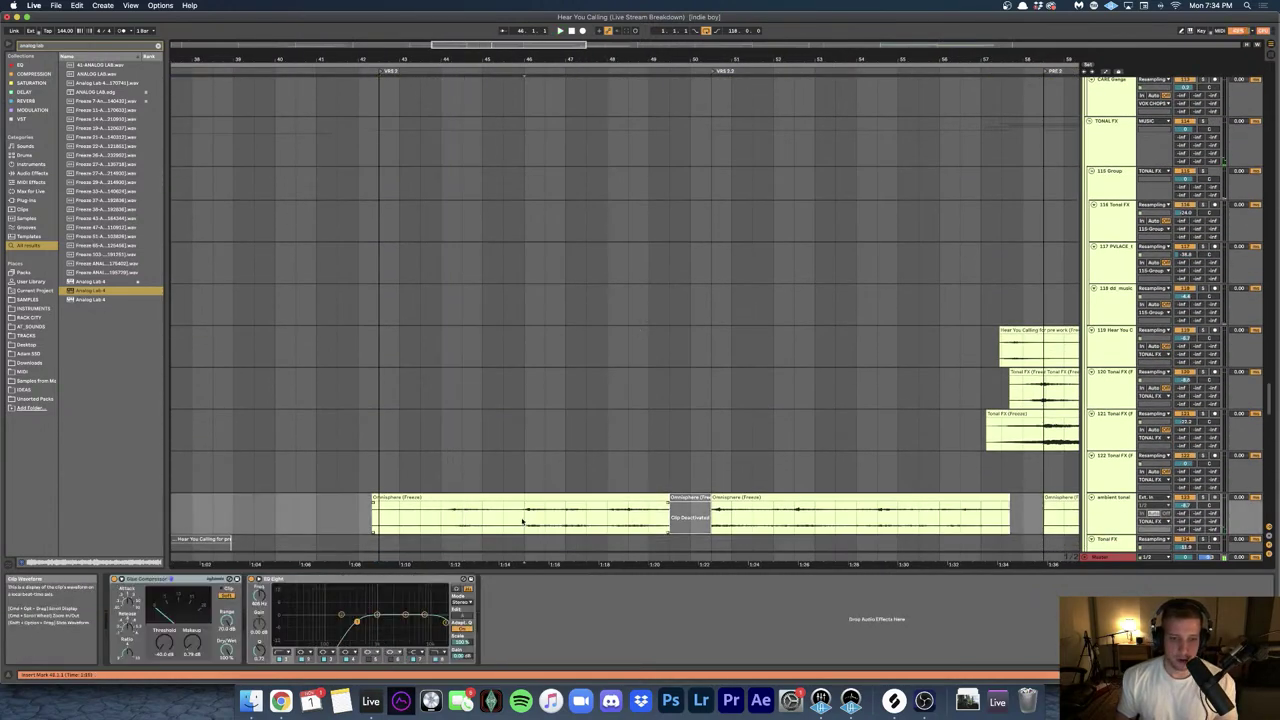
scroll(588, 516, "up", 1)
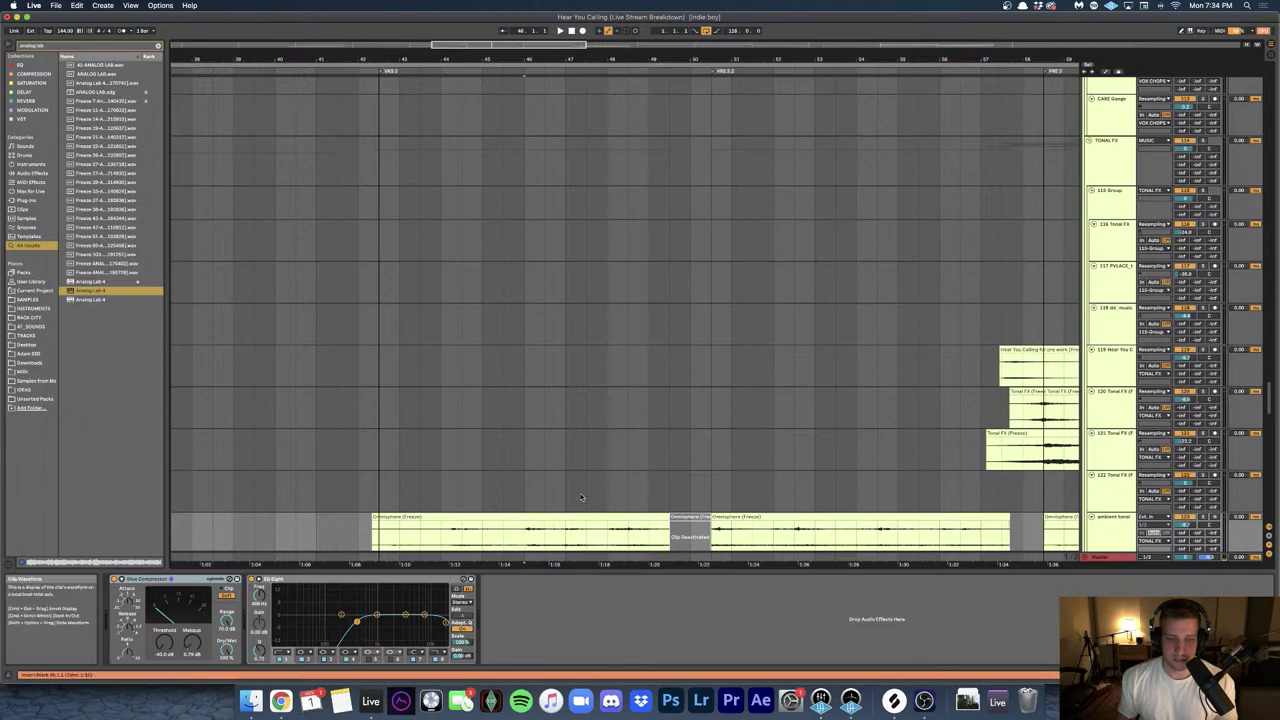
scroll(583, 488, "up", 10)
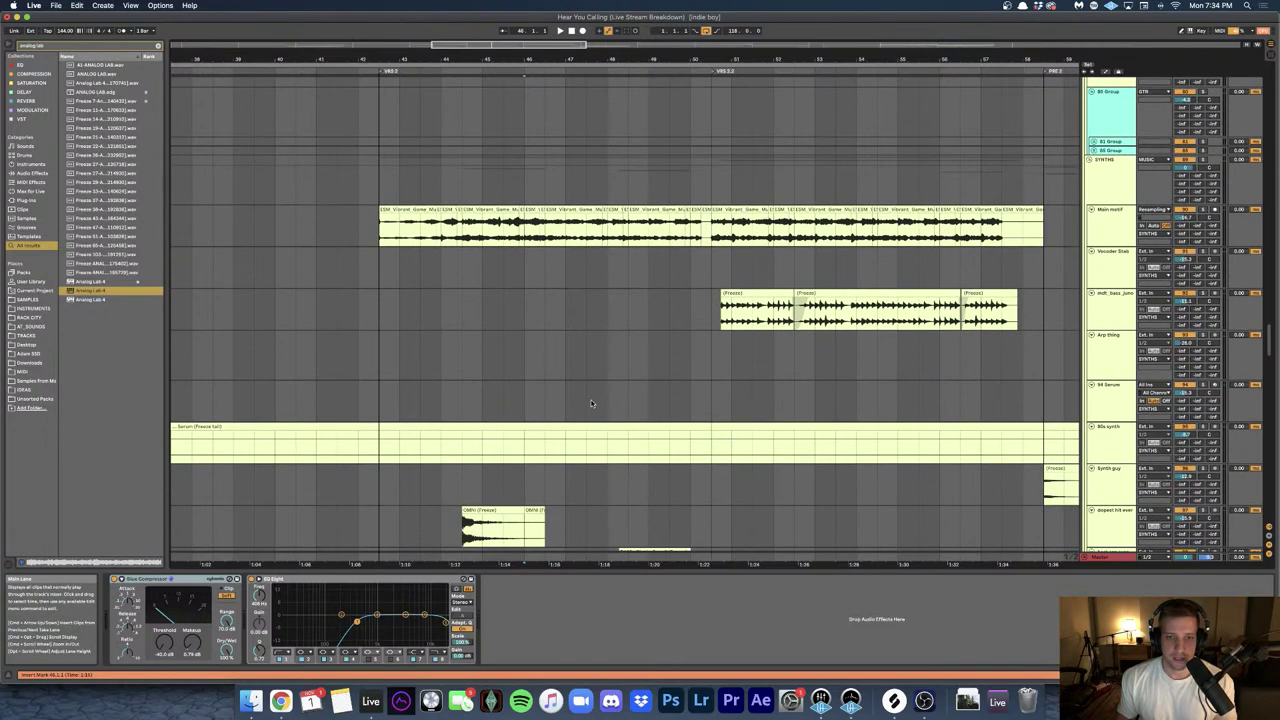
left_click(591, 403)
scroll(600, 400, "down", 5)
key("space")
scroll(620, 396, "up", 3)
scroll(606, 400, "right", 2)
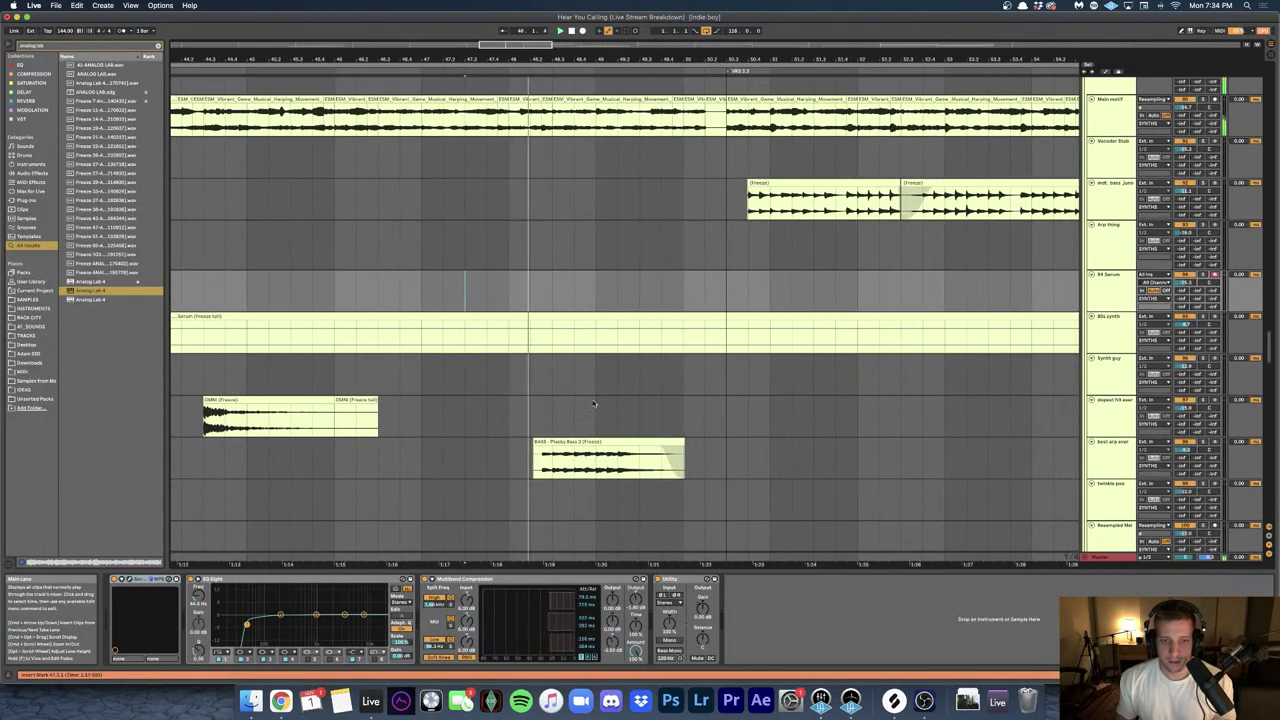
- Solo the best arp ever track and play its Plucky Bass 2 clip in the second verse
left_click(575, 442)
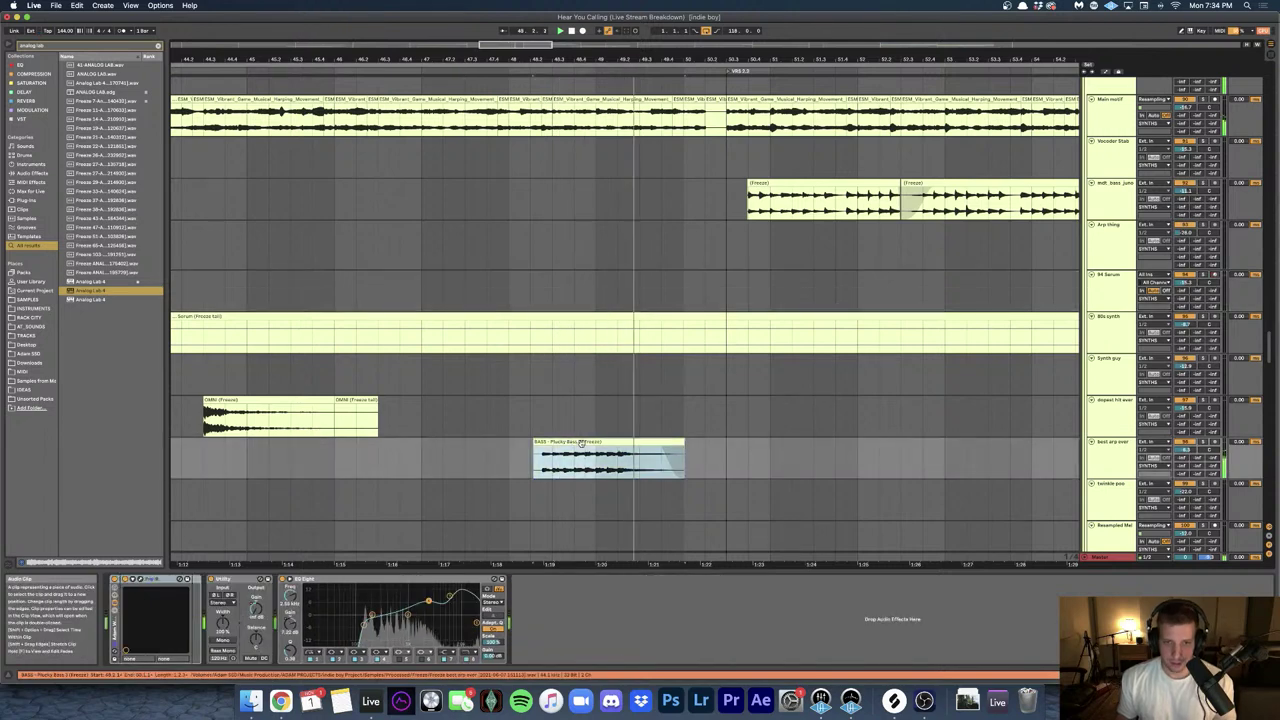
left_click(520, 456)
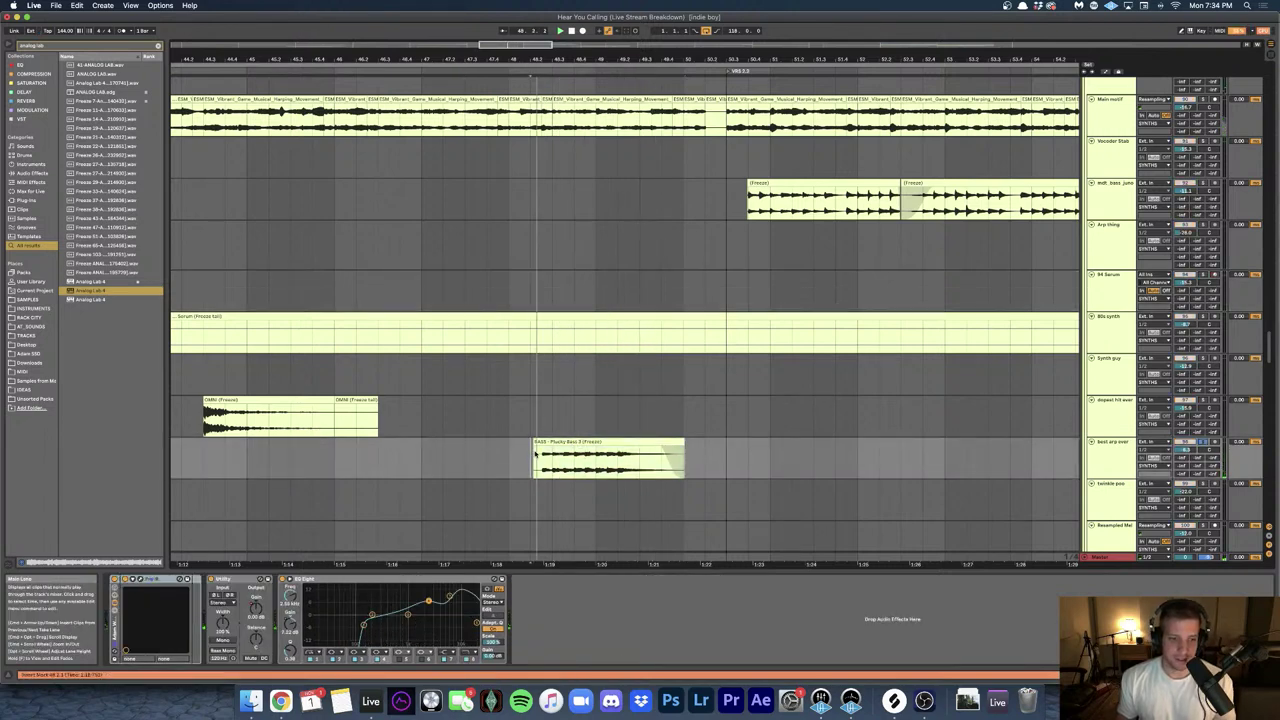
scroll(536, 455, "up", 1)
scroll(560, 459, "left", 1)
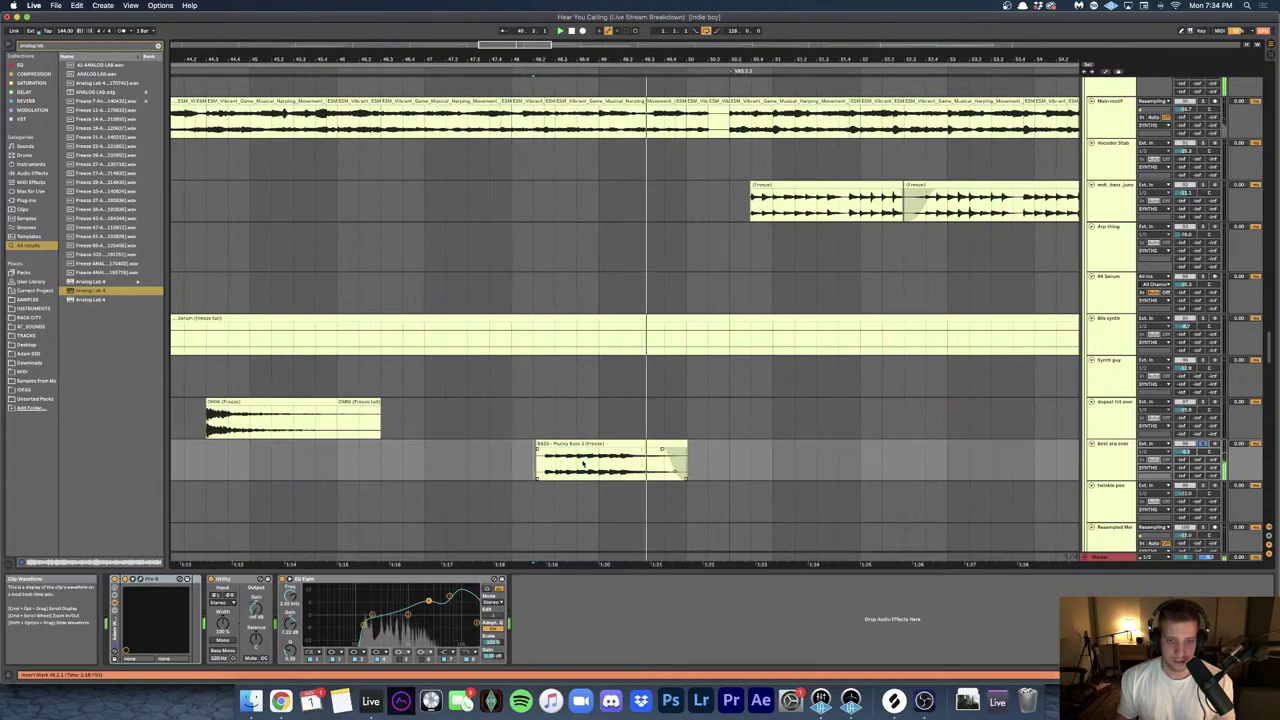
left_click(1117, 455)
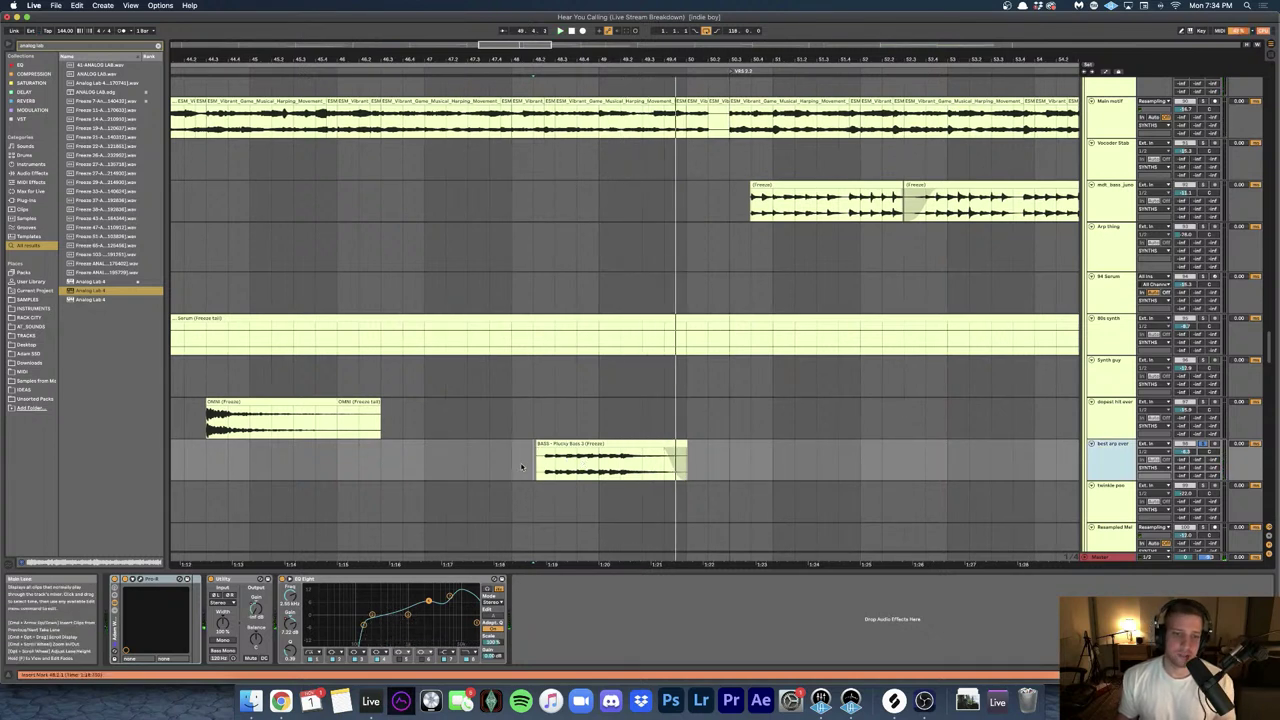
- Play the earlier plucky bass clip just before HK 1 in solo and reselect the second verse's clip
left_click_drag(510, 463, 643, 463)
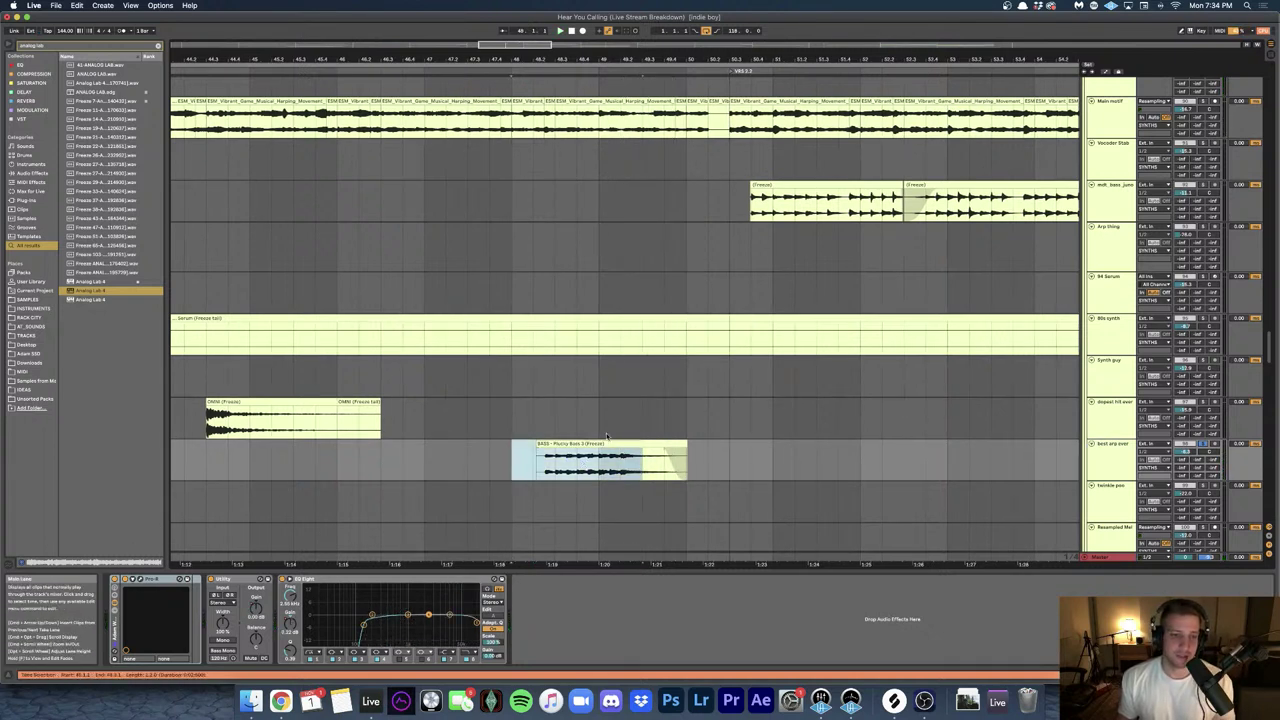
scroll(579, 450, "down", 5)
scroll(582, 449, "left", 5)
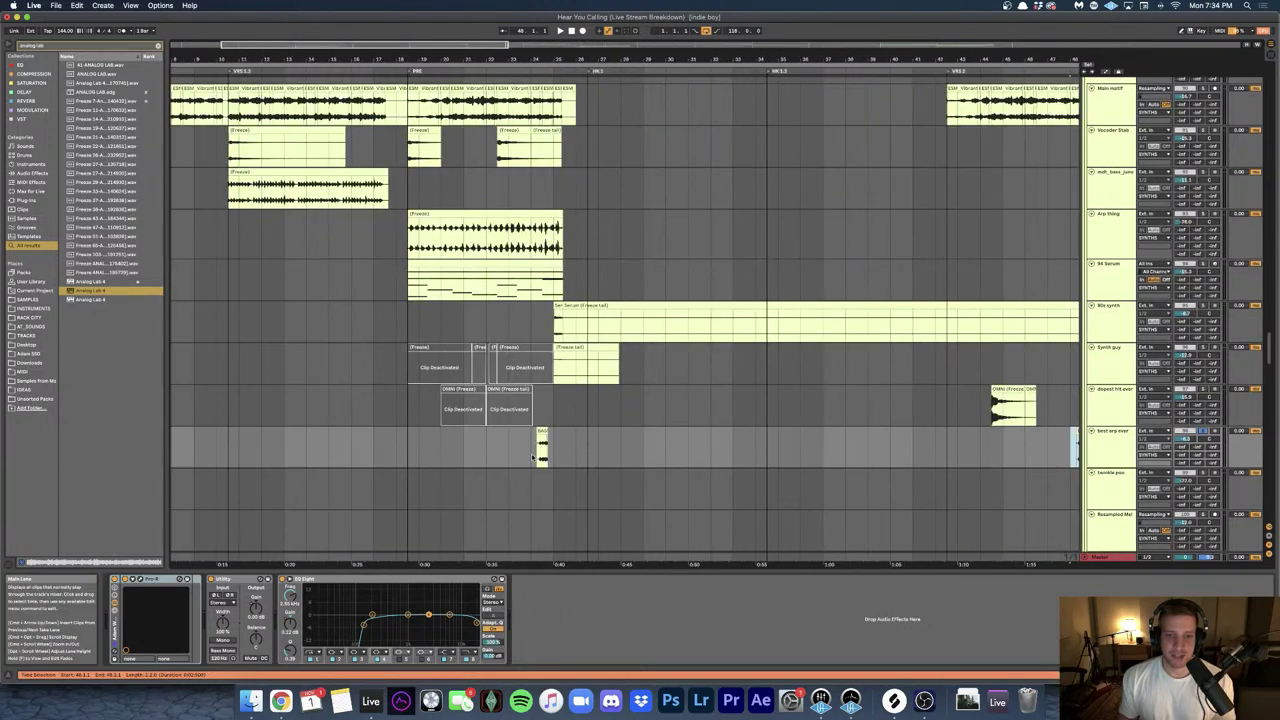
scroll(640, 445, "right", 10)
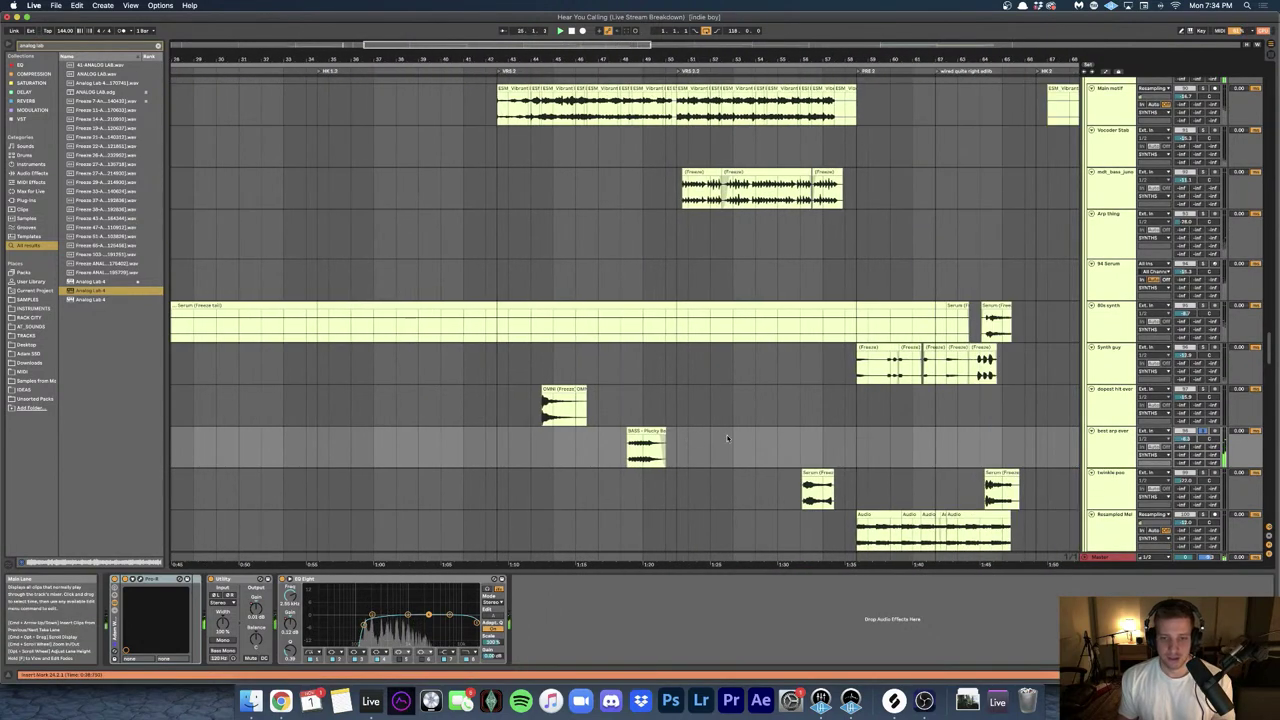
scroll(648, 433, "up", 4)
key("space")
left_click(643, 431)
scroll(641, 431, "right", 4)
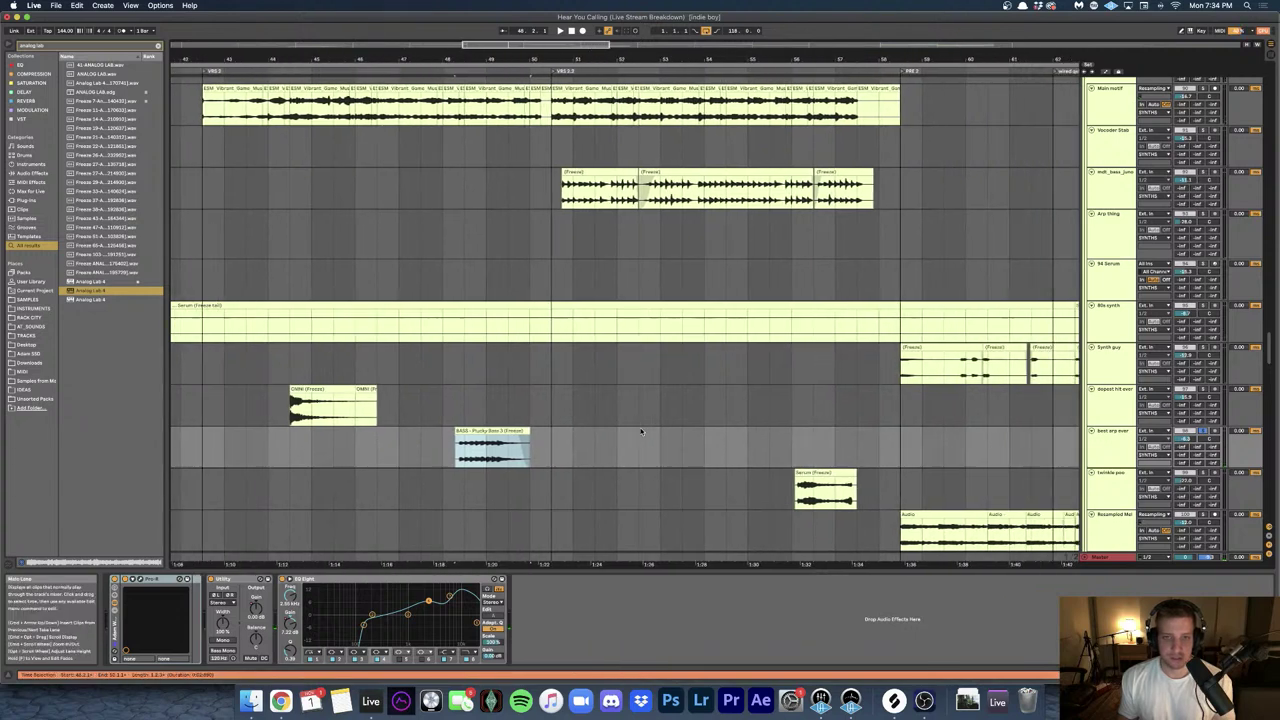
- Play the full arrangement from about bar 49 into VRS 2.2 while looking over the guitar and synth tracks
scroll(641, 432, "right", 1)
scroll(550, 342, "up", 5)
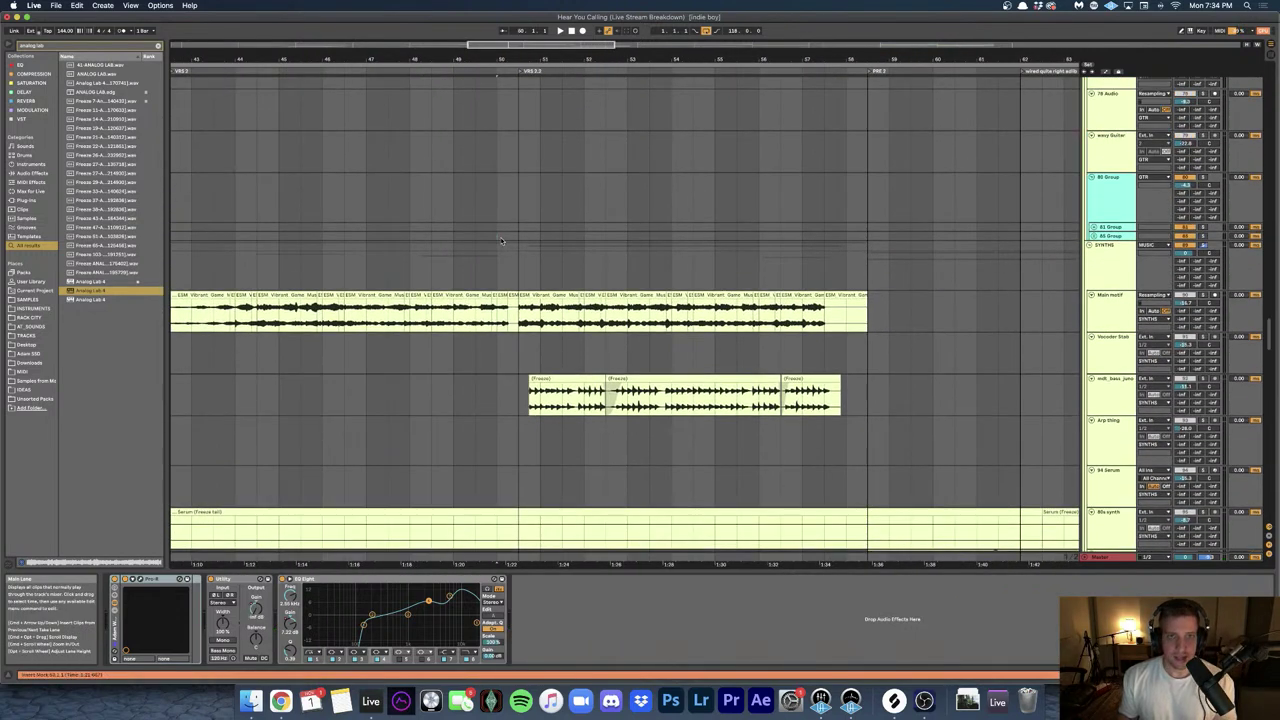
left_click(493, 240)
key("space")
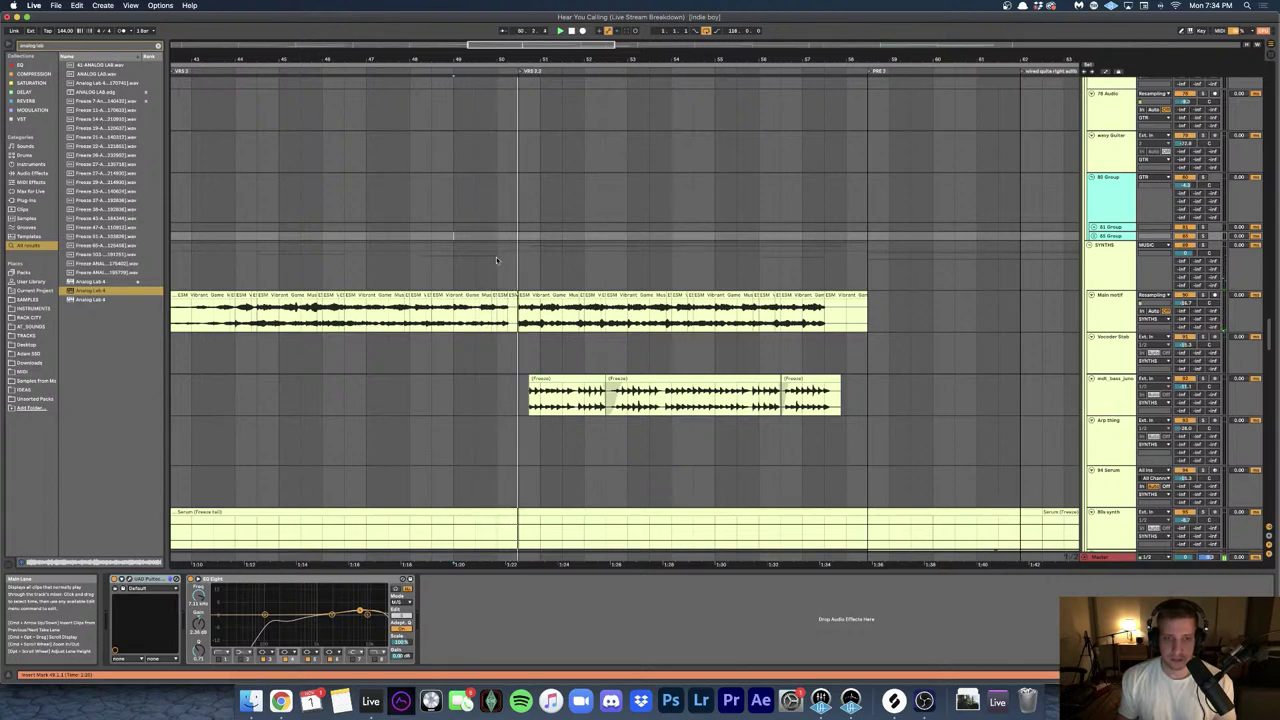
scroll(505, 257, "up", 10)
scroll(494, 257, "down", 15)
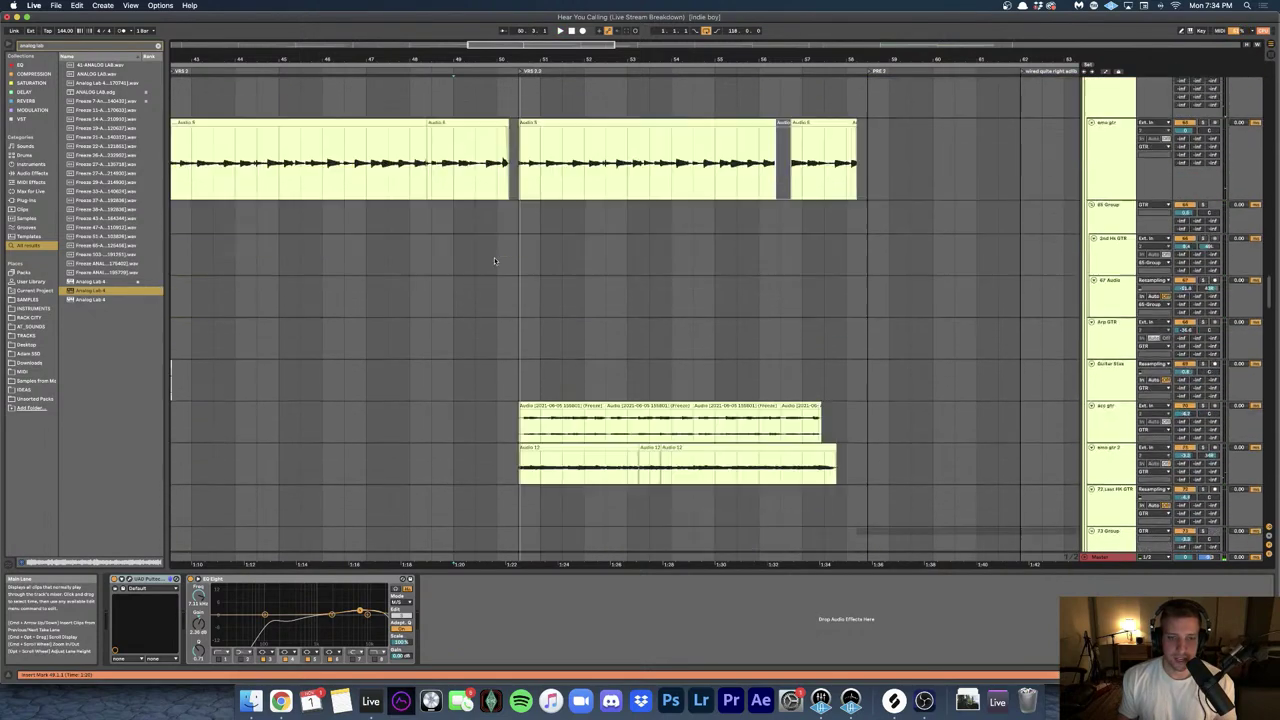
- Solo the Main motif track and play its clip across the gap before VRS 2.2
left_click(460, 269)
key("s")
key("space")
scroll(460, 269, "up", 3)
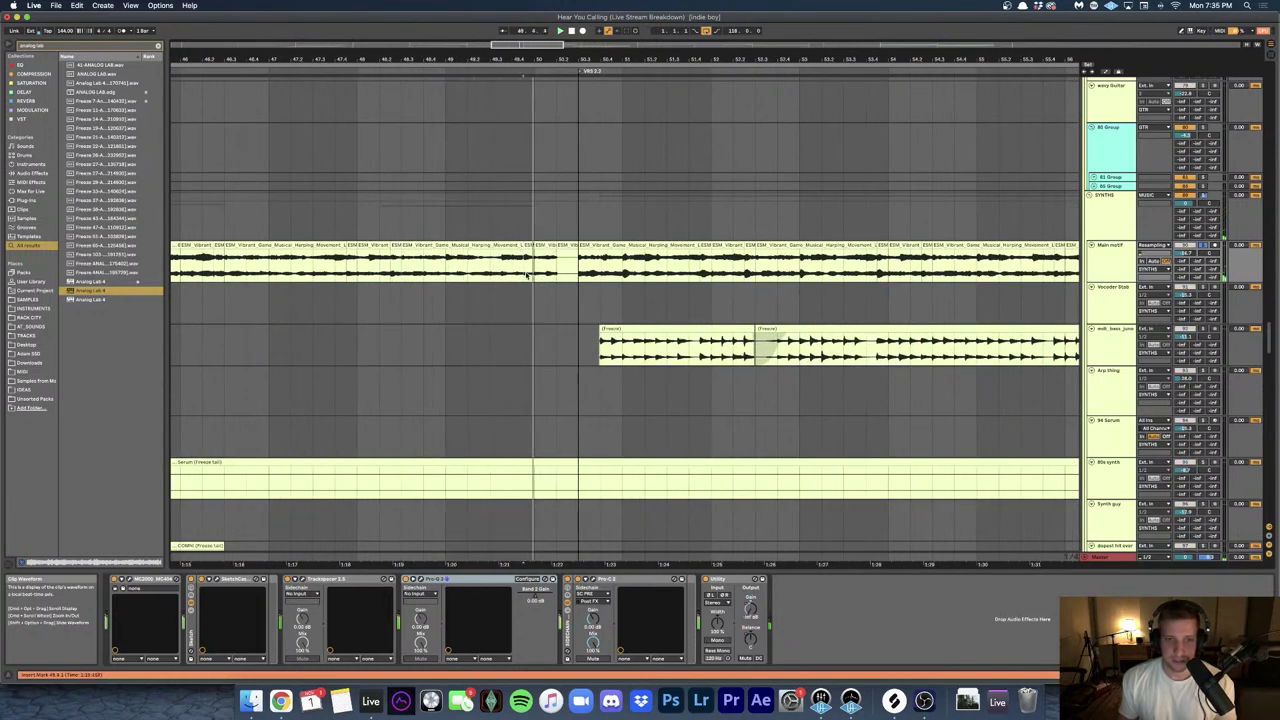
- Play the transition into VRS 2.2 unsoloed while checking the synth and tonal FX tracks, including the deactivated Omnisphere clip
scroll(452, 267, "down", 10)
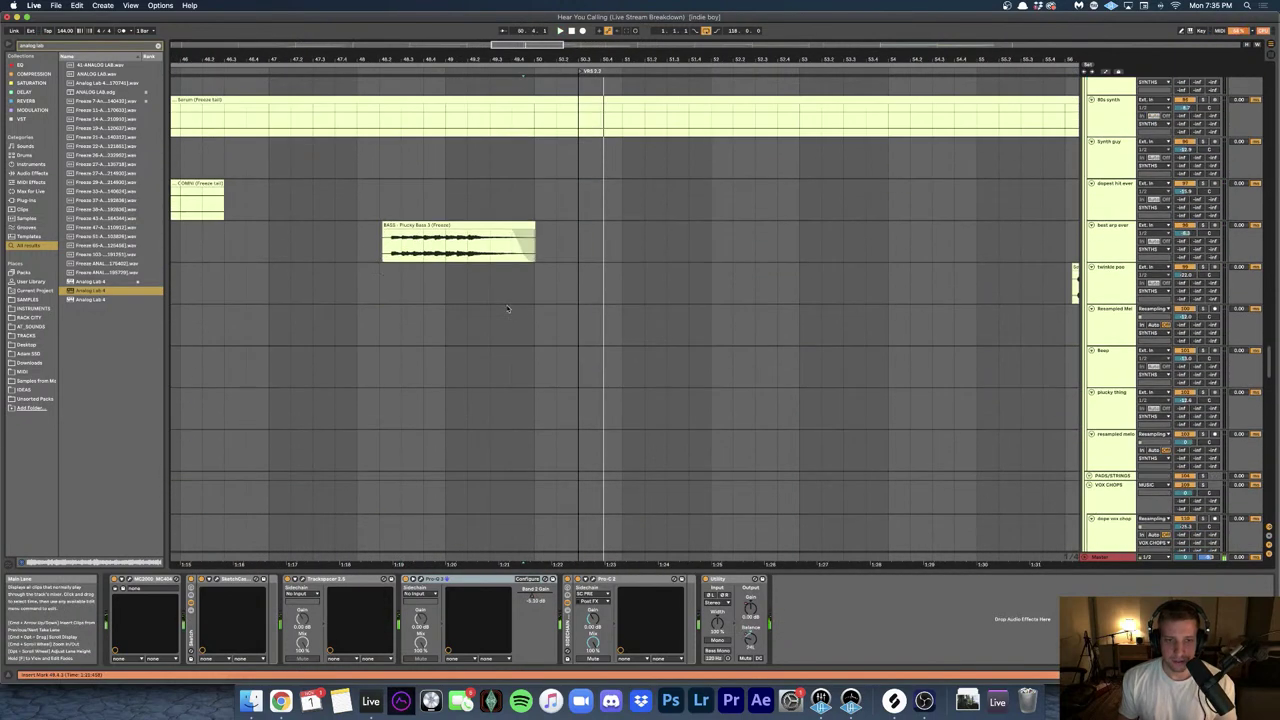
scroll(452, 267, "down", 10)
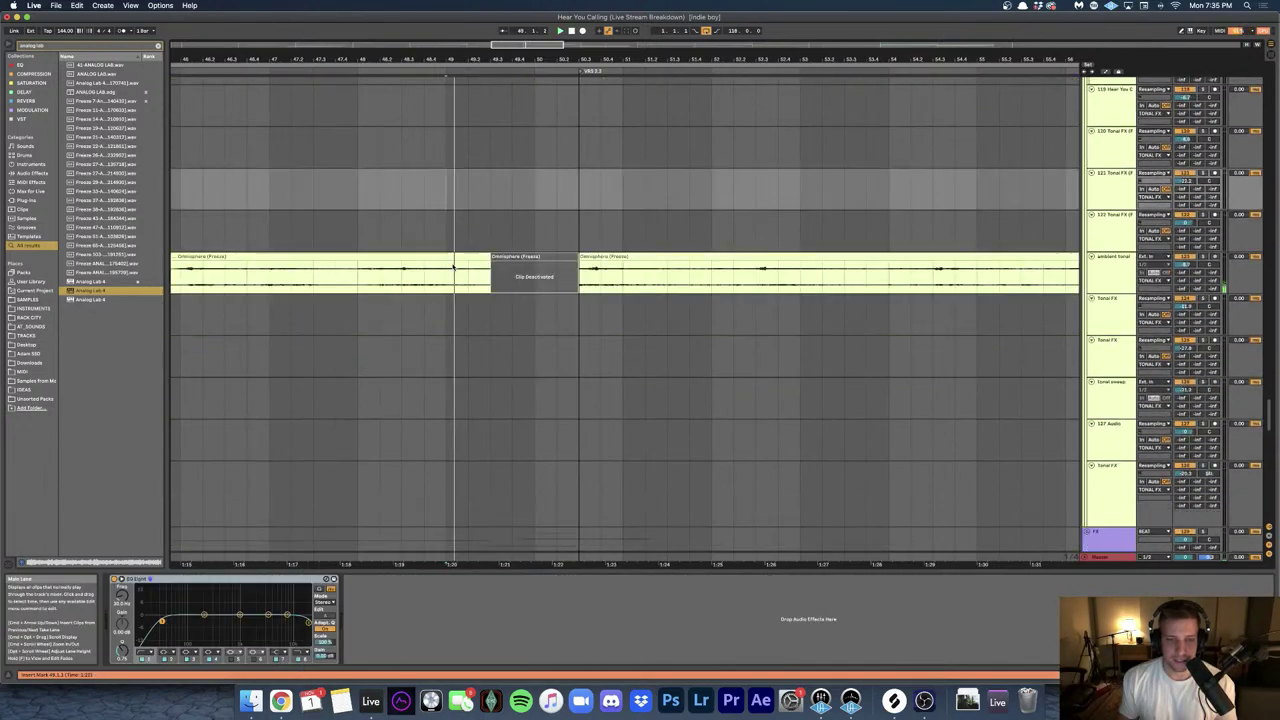
scroll(452, 266, "up", 15)
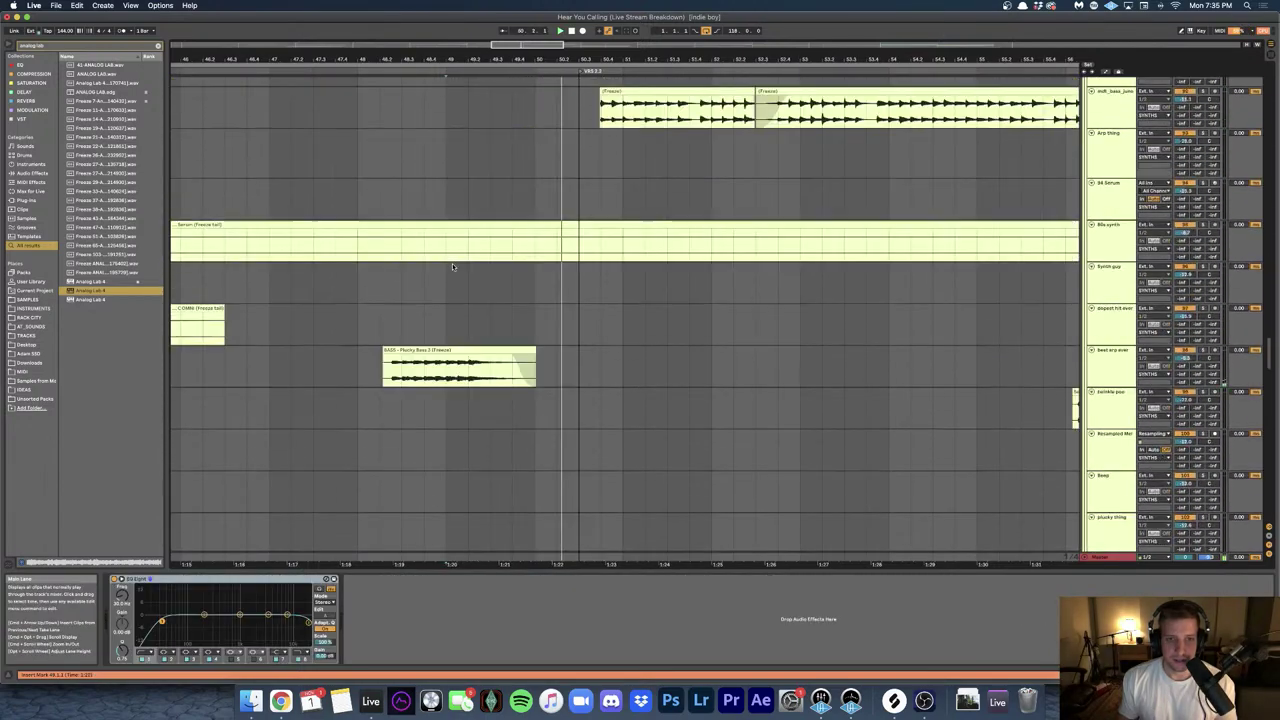
key("space")
- Solo the emo gtr track and play its clip up to the gap before VRS 2.2
scroll(455, 268, "up", 10)
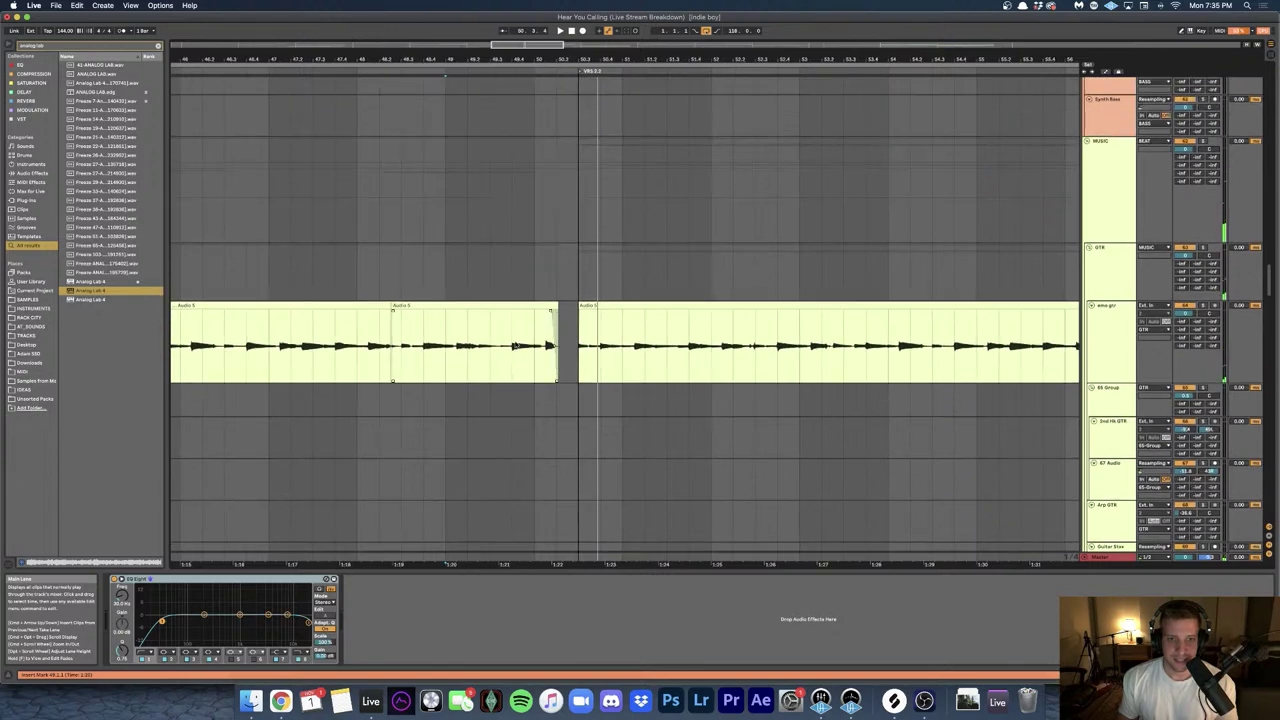
left_click(421, 363)
left_click(423, 362)
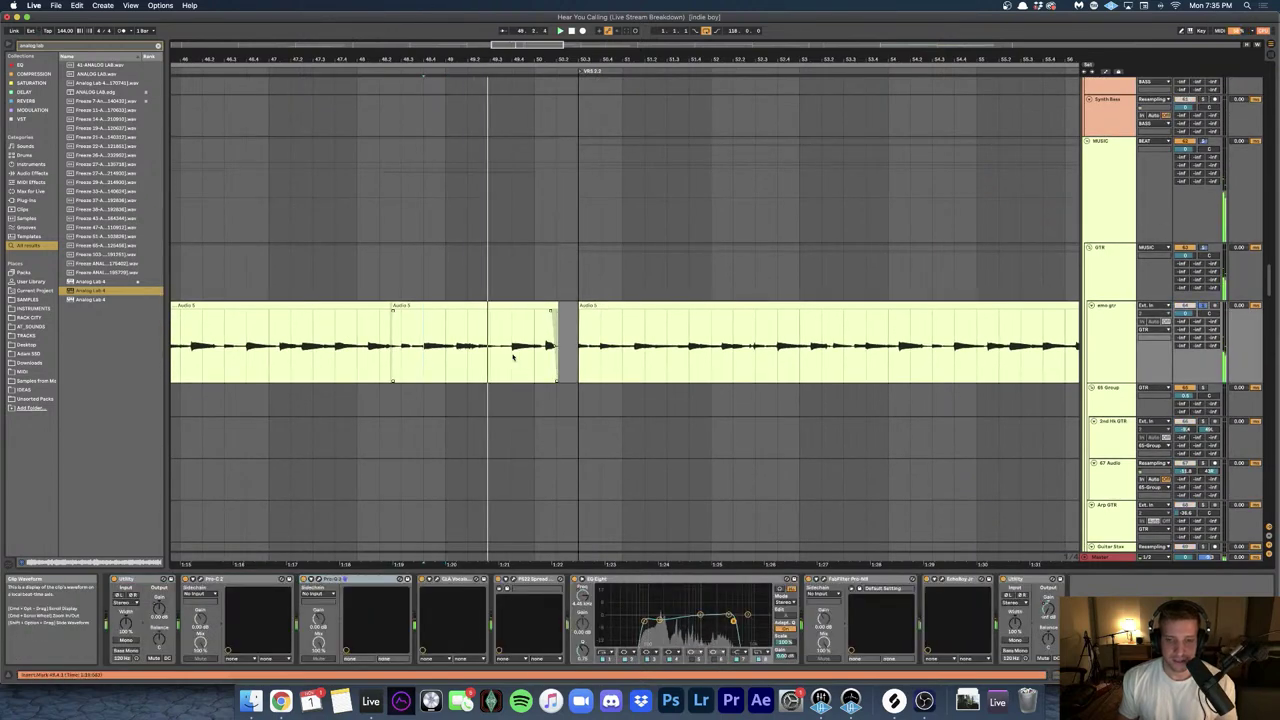
- Unsolo the guitar and play the whole MUSIC group in solo over the same transition
scroll(1180, 258, "up", 3)
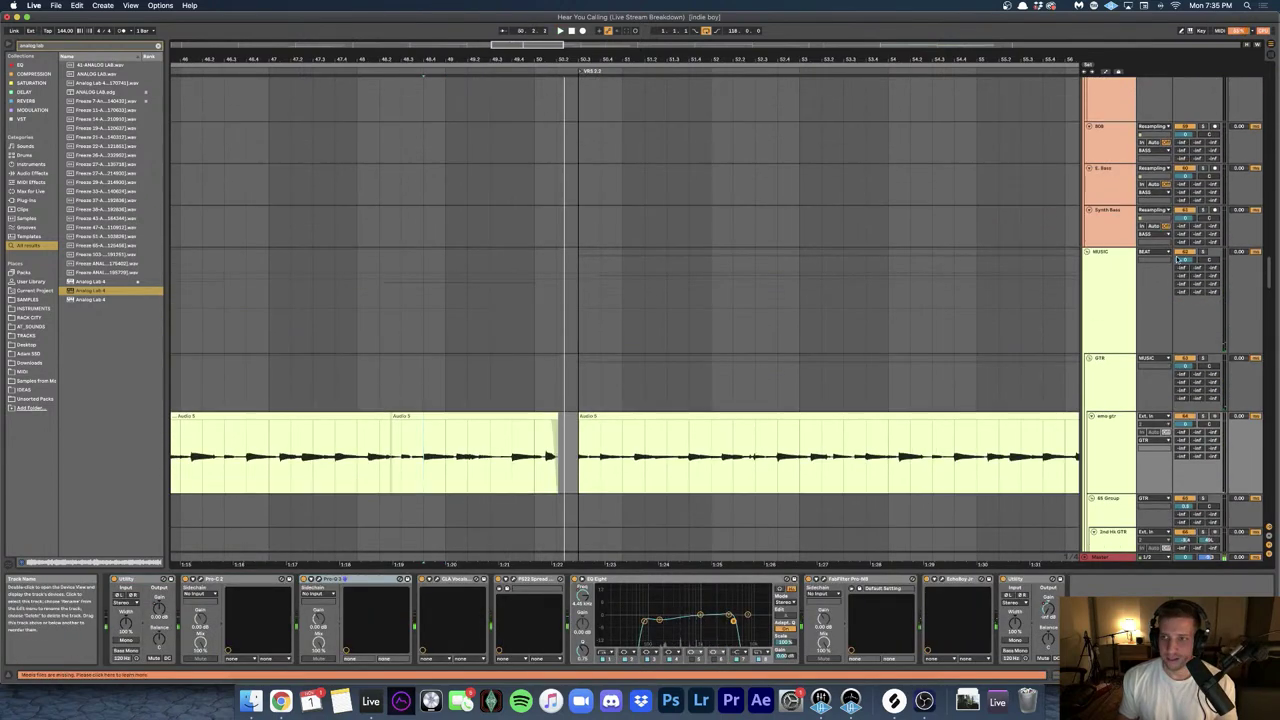
left_click(1204, 253)
key("space")
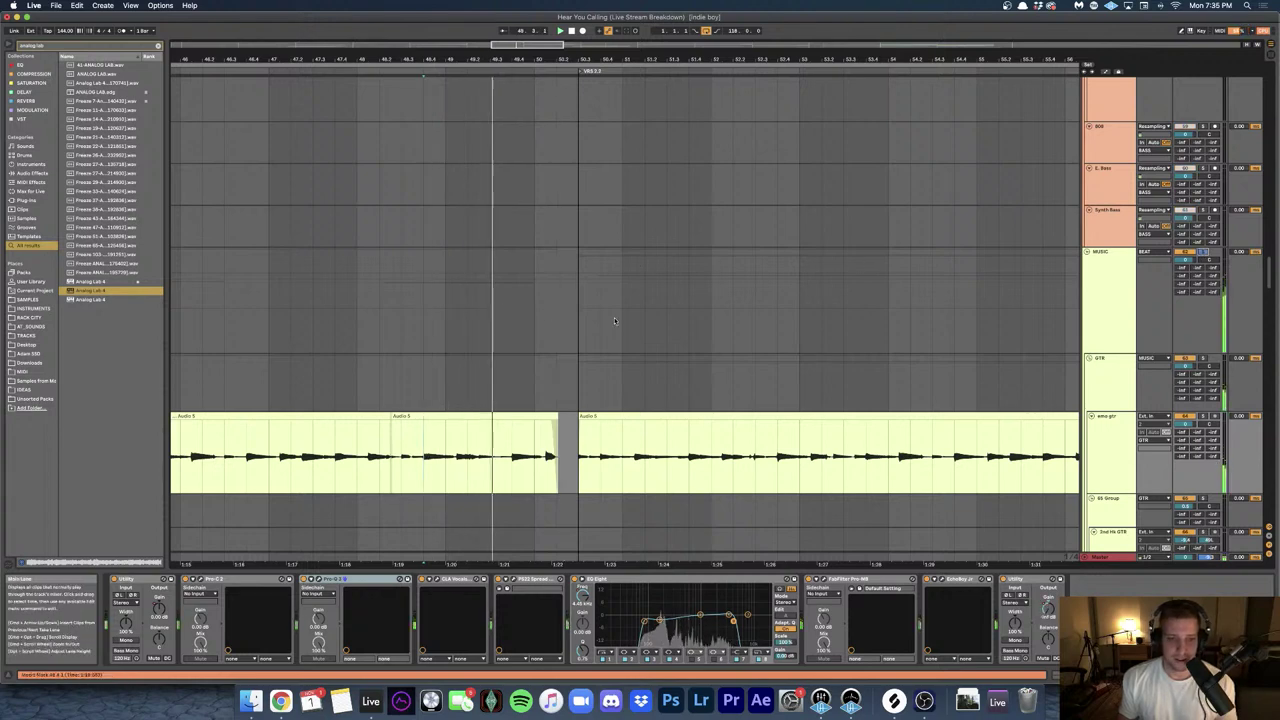
- Fold the MUSIC group and play the 142 Audio clip leading into VRS 2.2 in solo
scroll(830, 333, "down", 5)
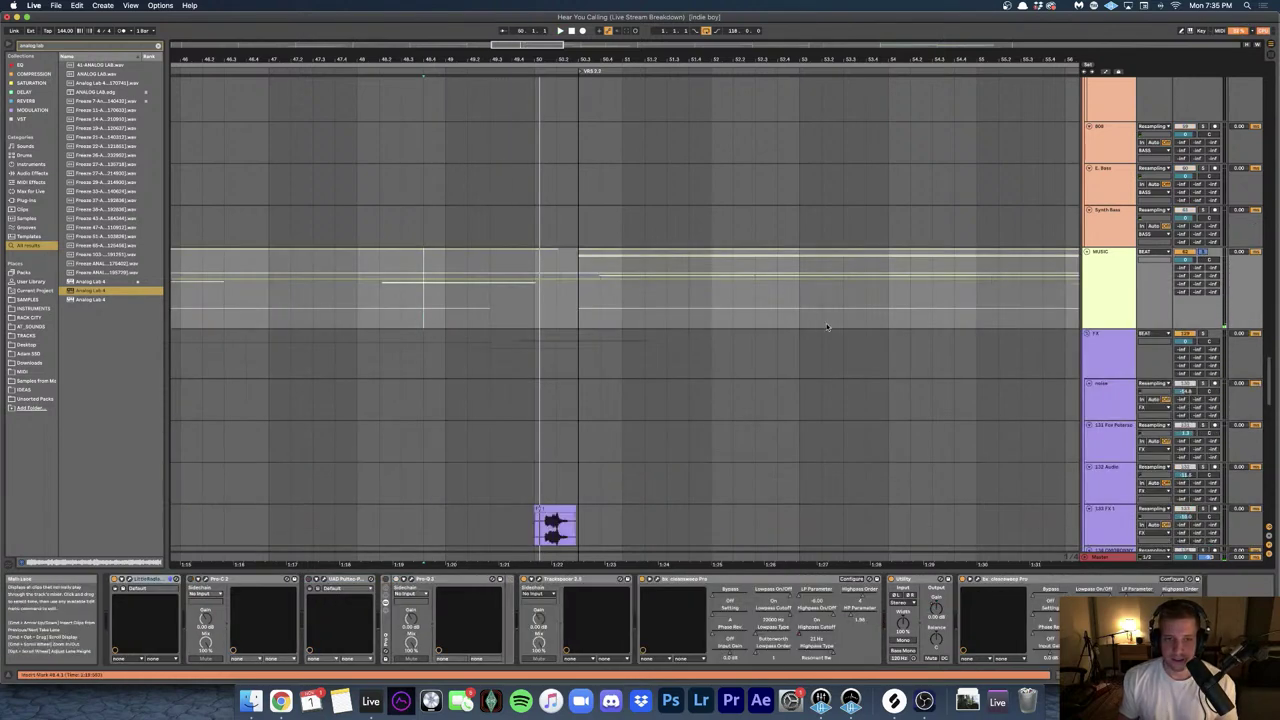
scroll(830, 333, "down", 5)
scroll(830, 333, "down", 9)
left_click(530, 365)
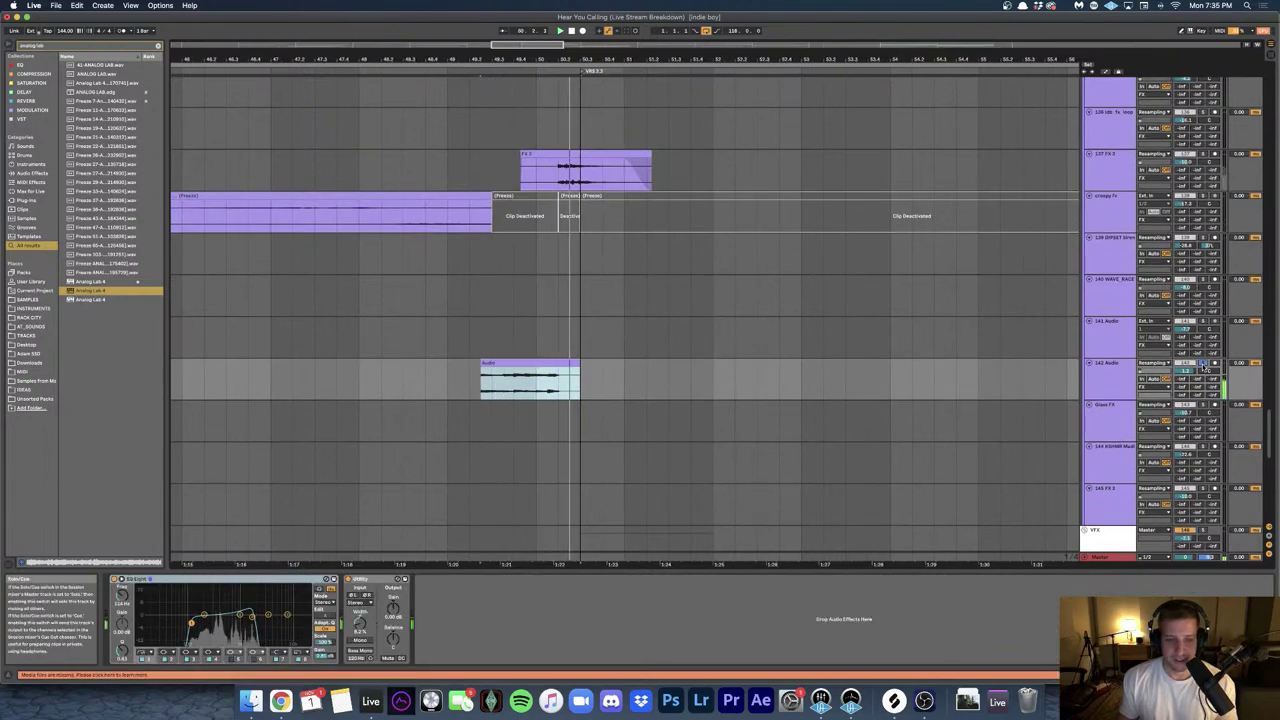
- Try the 142 Audio clip with its transposition reset to 0 semitones and listen to it in solo
key("space")
double_click(497, 363)
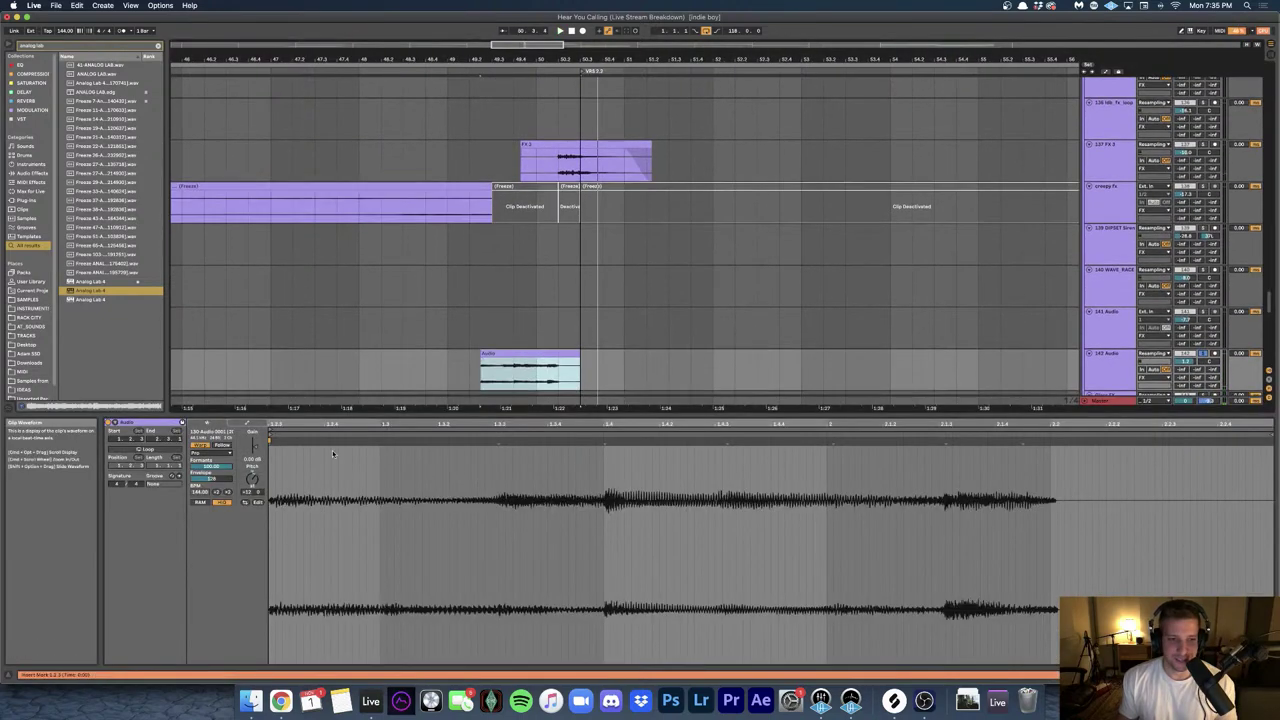
double_click(252, 480)
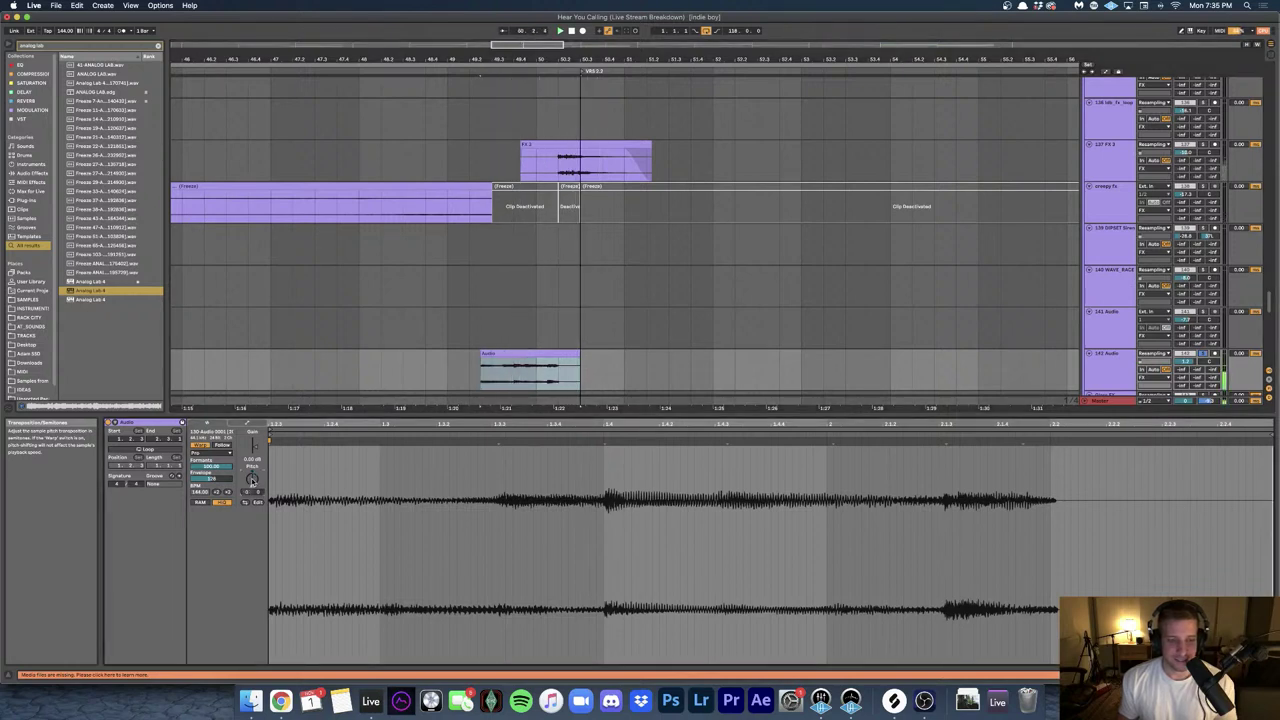
key("shift+Tab")
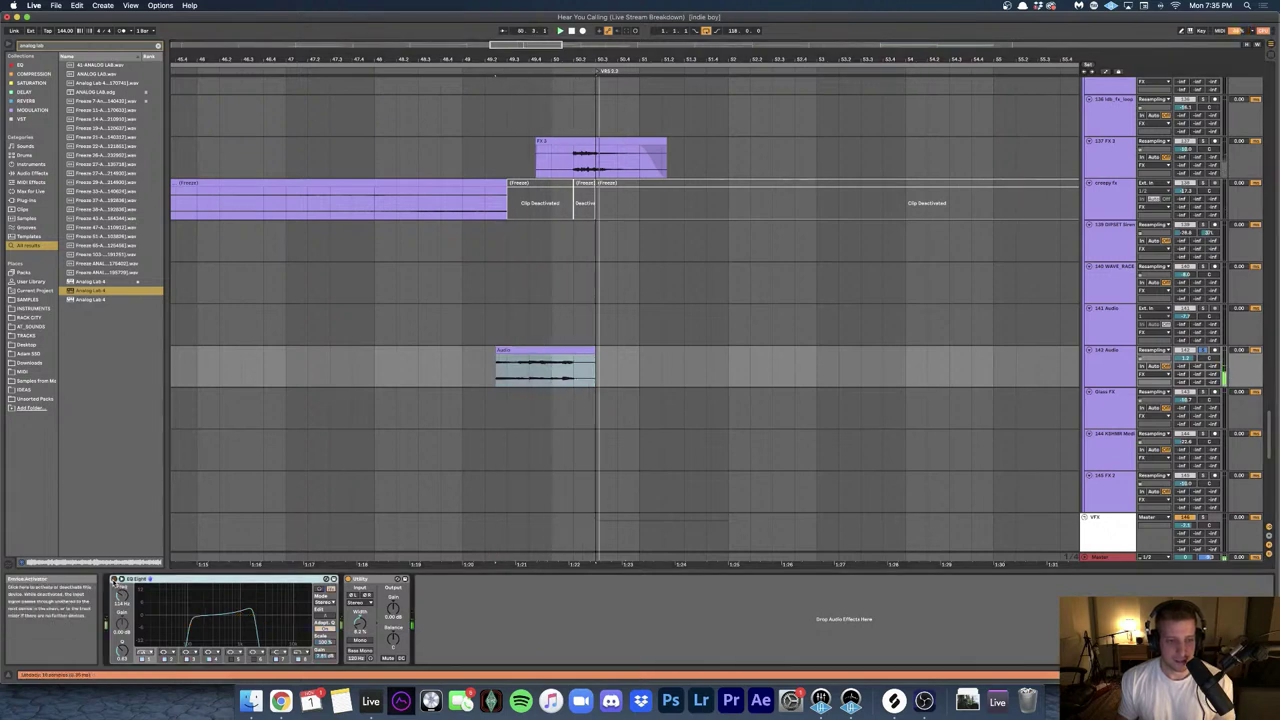
- Reopen the 142 Audio clip's sample view to examine its waveform, warp and pitch settings
left_click(530, 352)
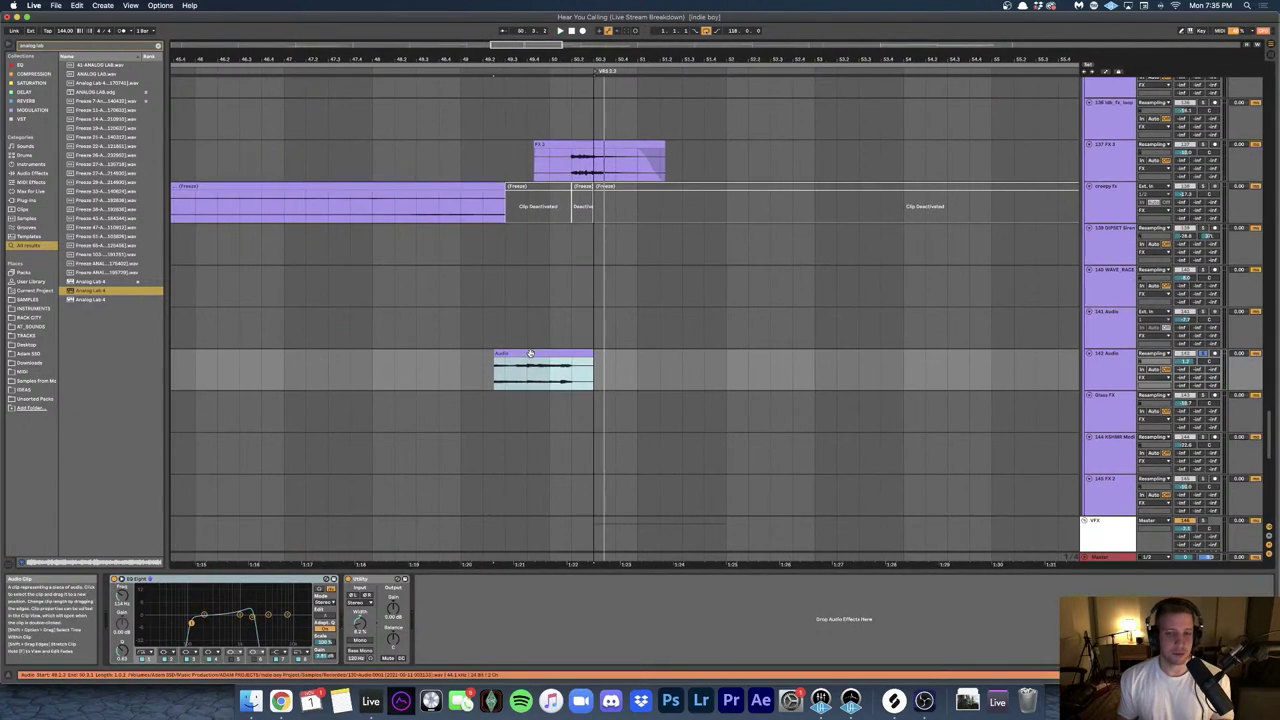
double_click(530, 353)
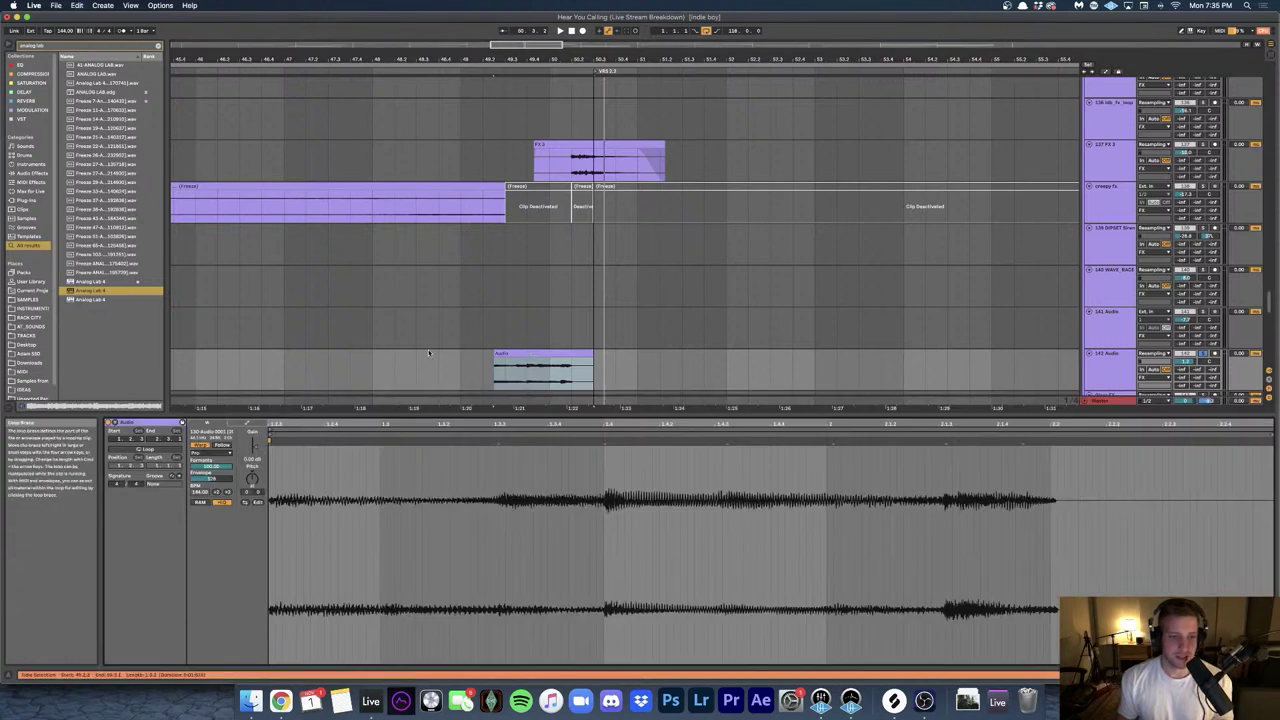
left_click(521, 353)
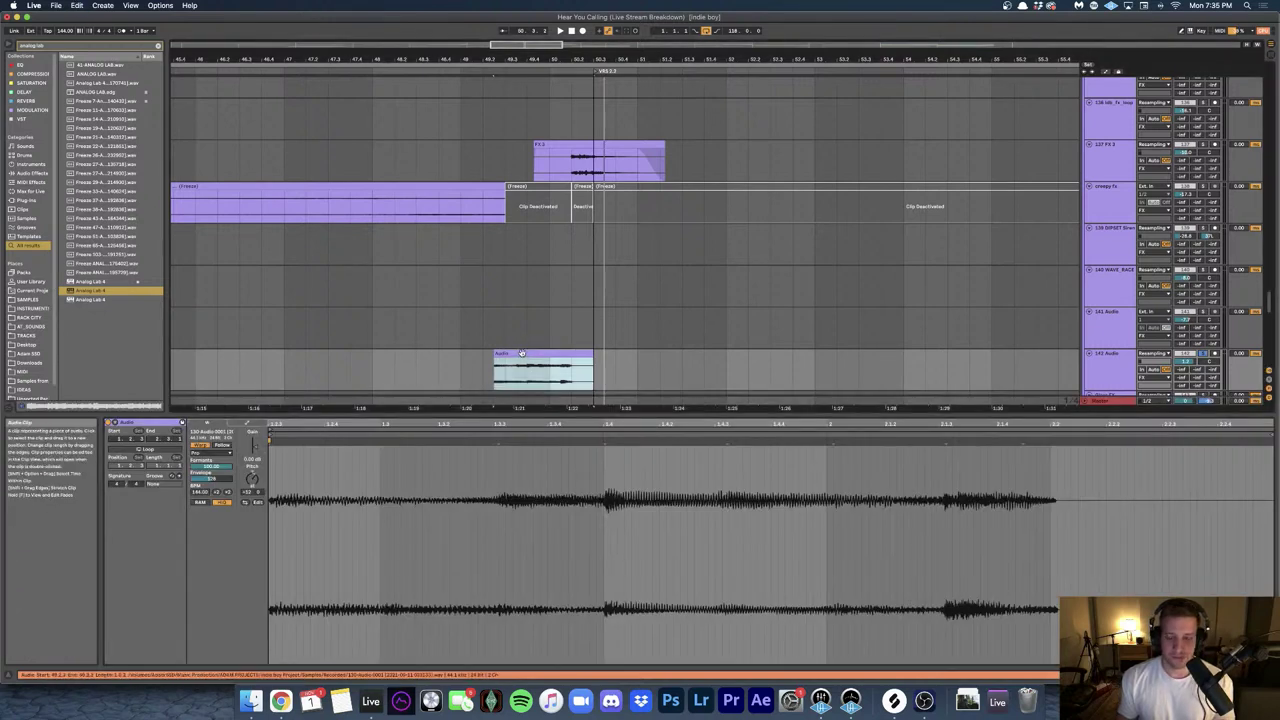
left_click(521, 353)
left_click(521, 353)
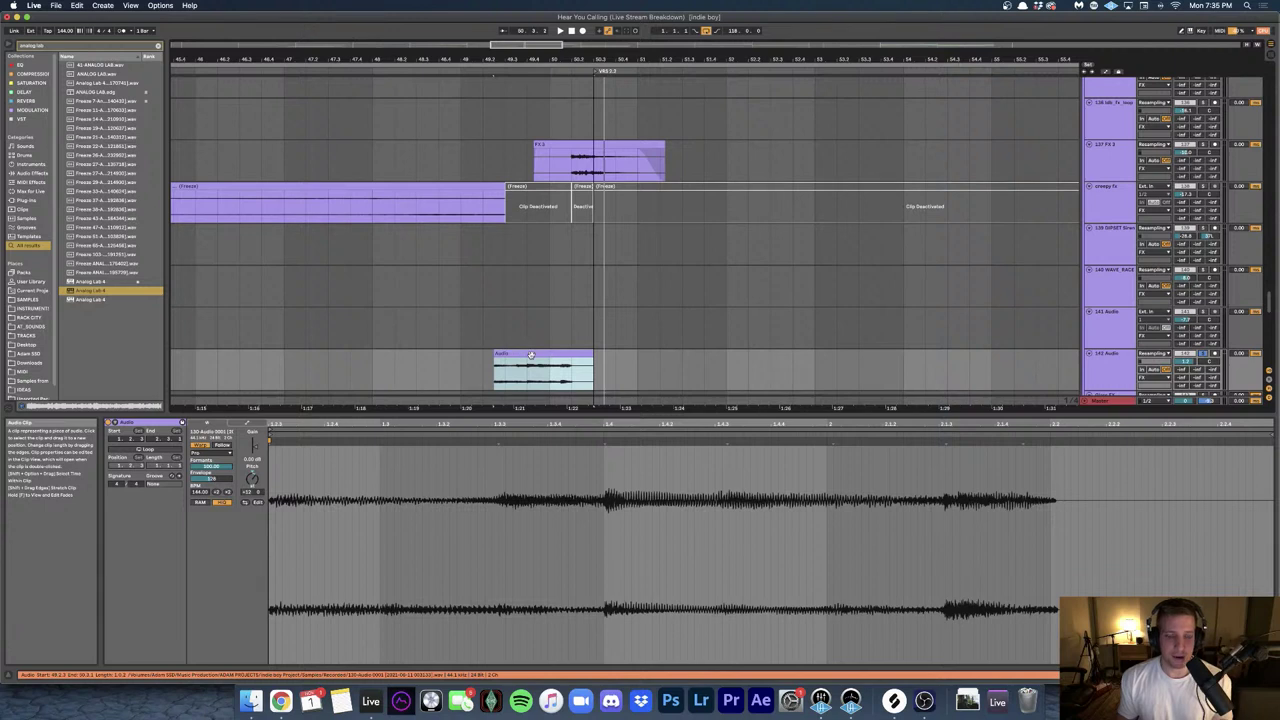
- Return to the 142 Audio track's effect devices and replay its clip in solo
key("shift+Tab")
left_click(525, 355)
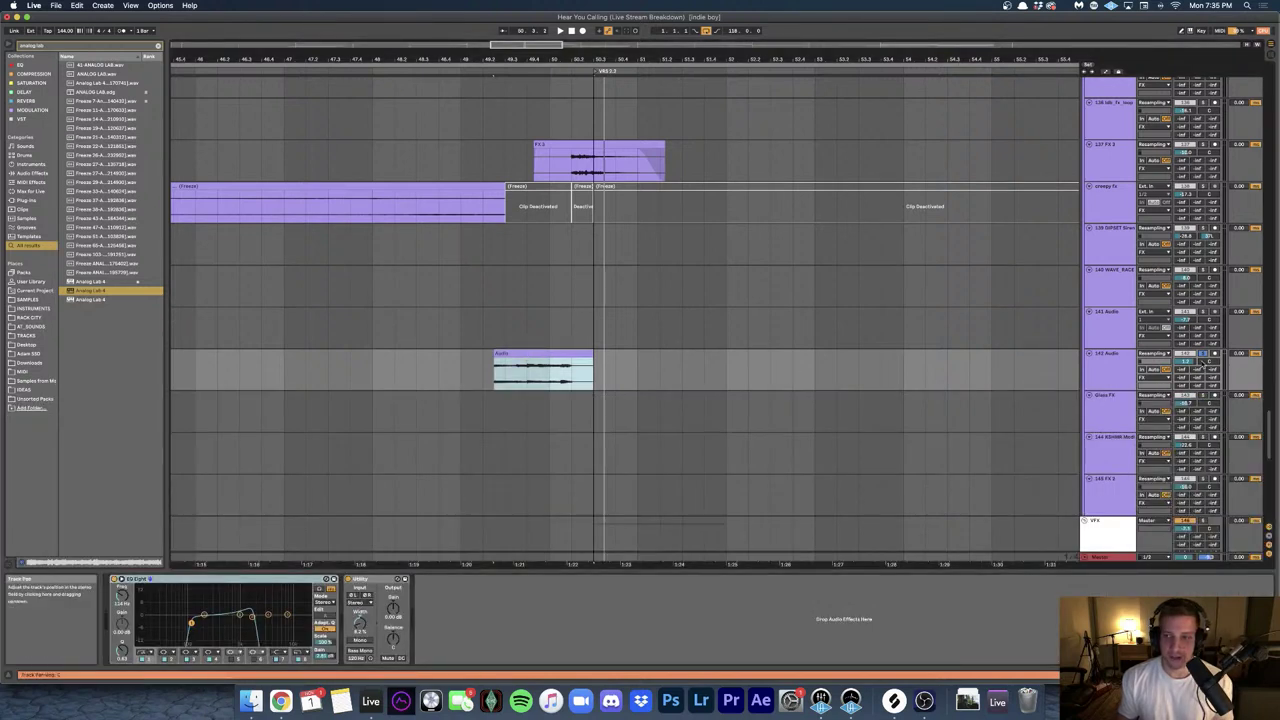
key("space")
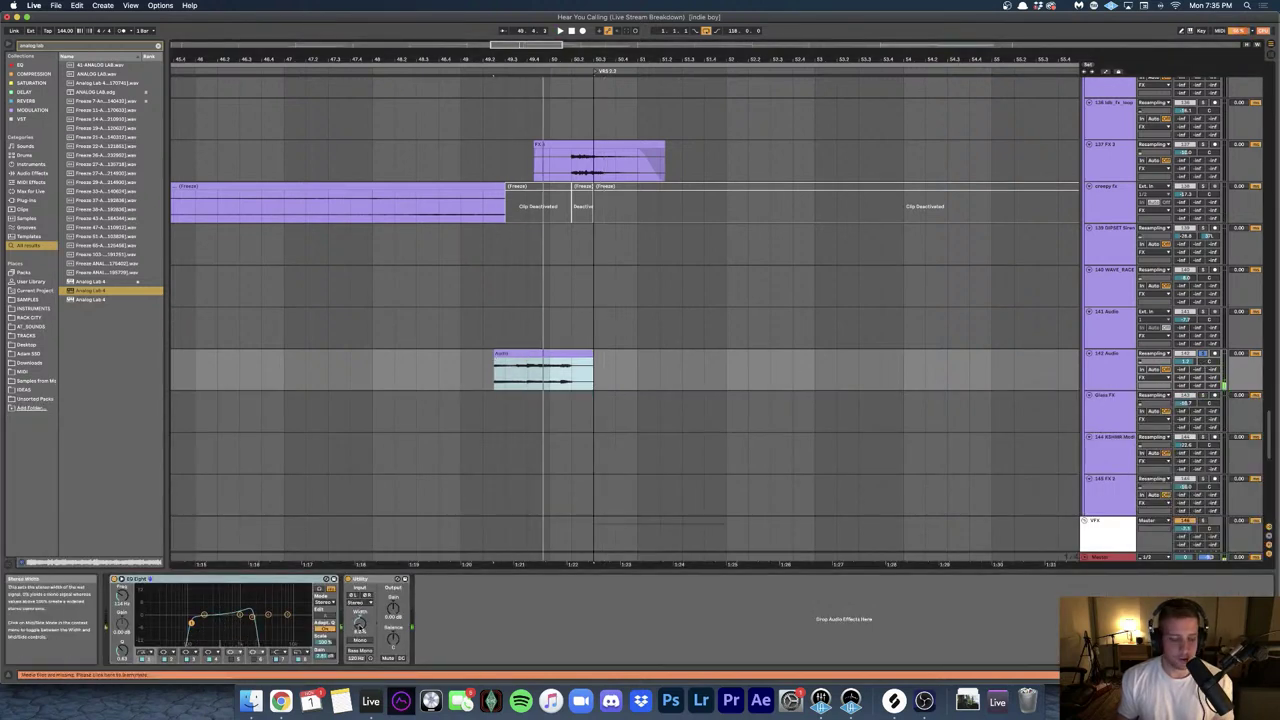
- Take the 142 Audio track out of solo, and play the FX clips on tracks 137 and 133 before VRS 2.2 in solo
left_click(1203, 354)
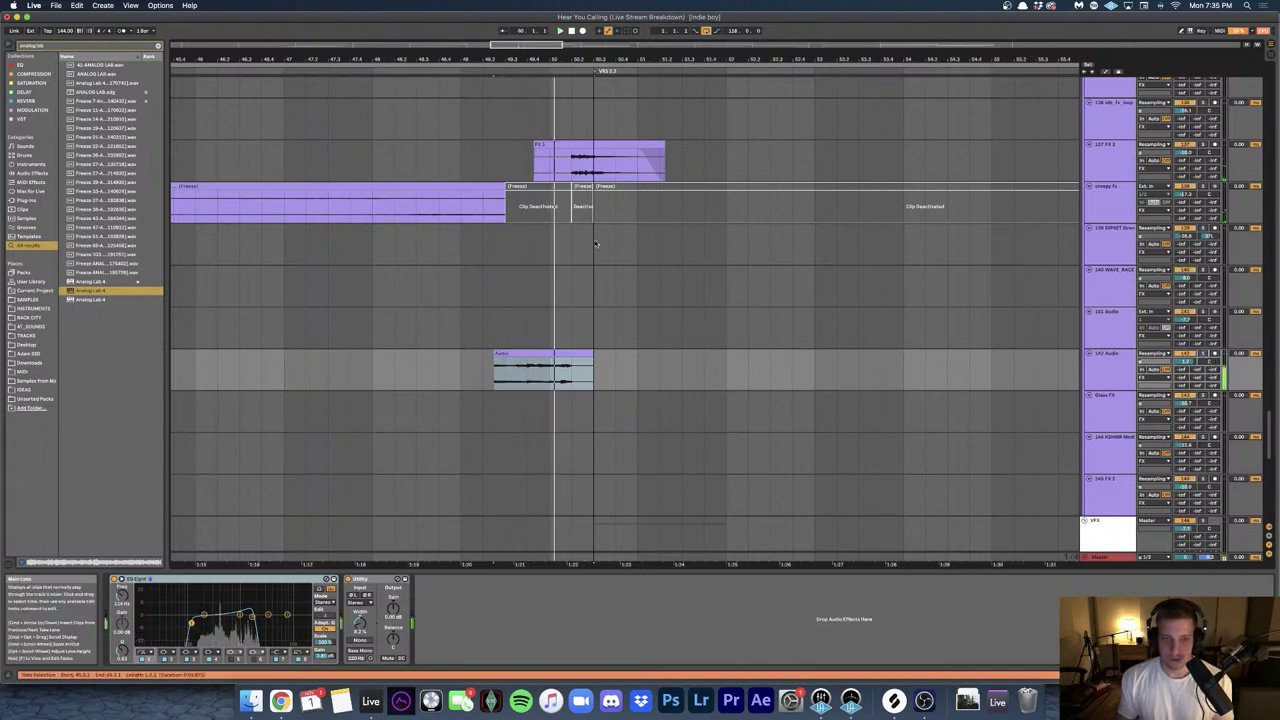
scroll(594, 243, "up", 3)
left_click(535, 167)
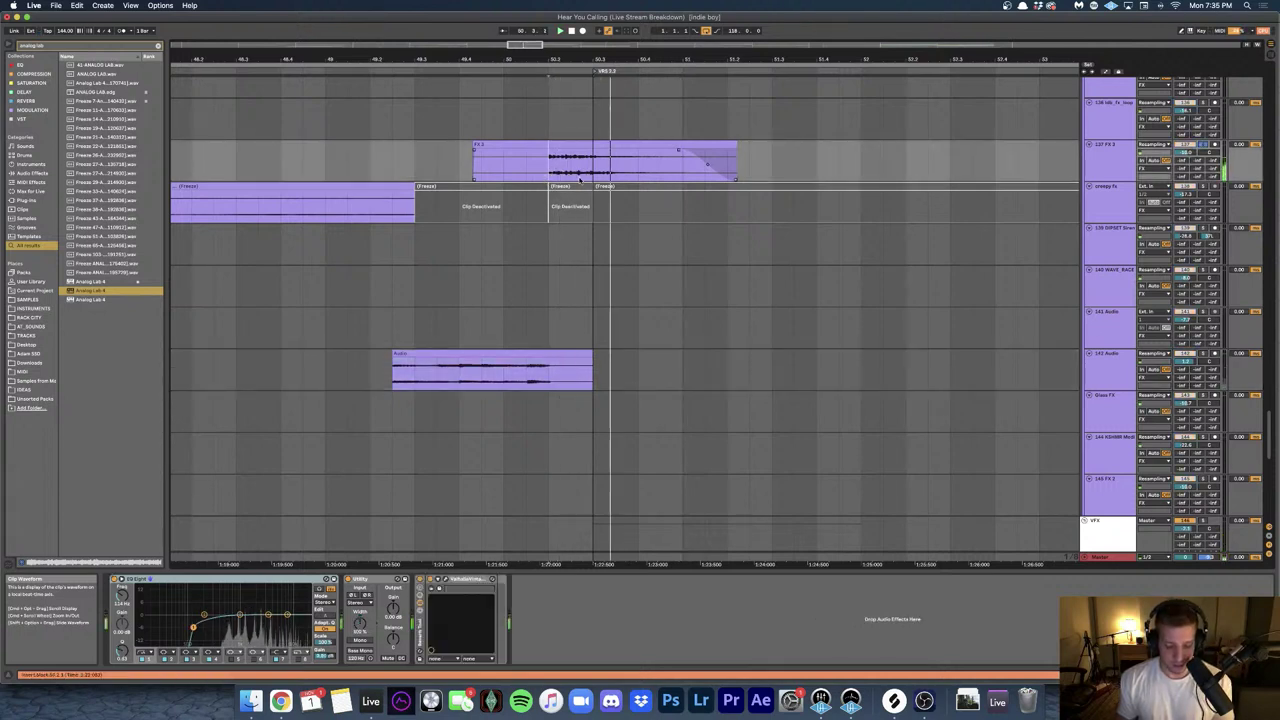
scroll(614, 186, "down", 2)
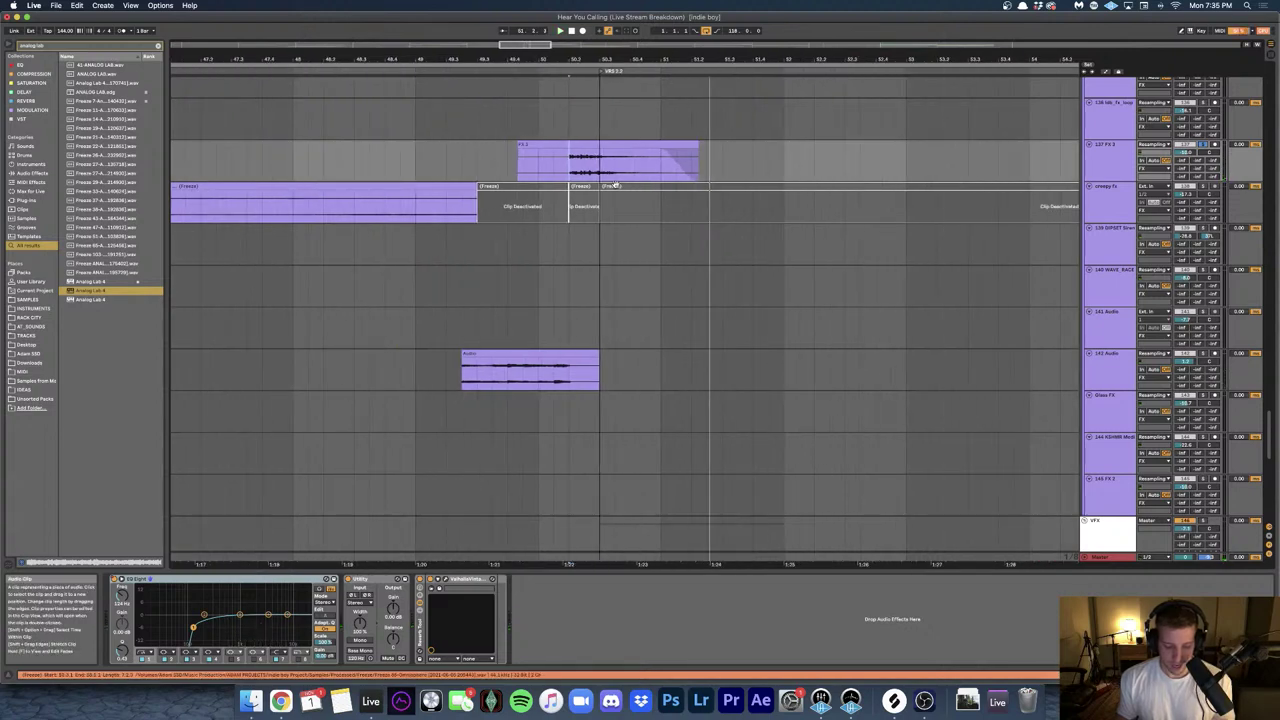
scroll(614, 186, "up", 5)
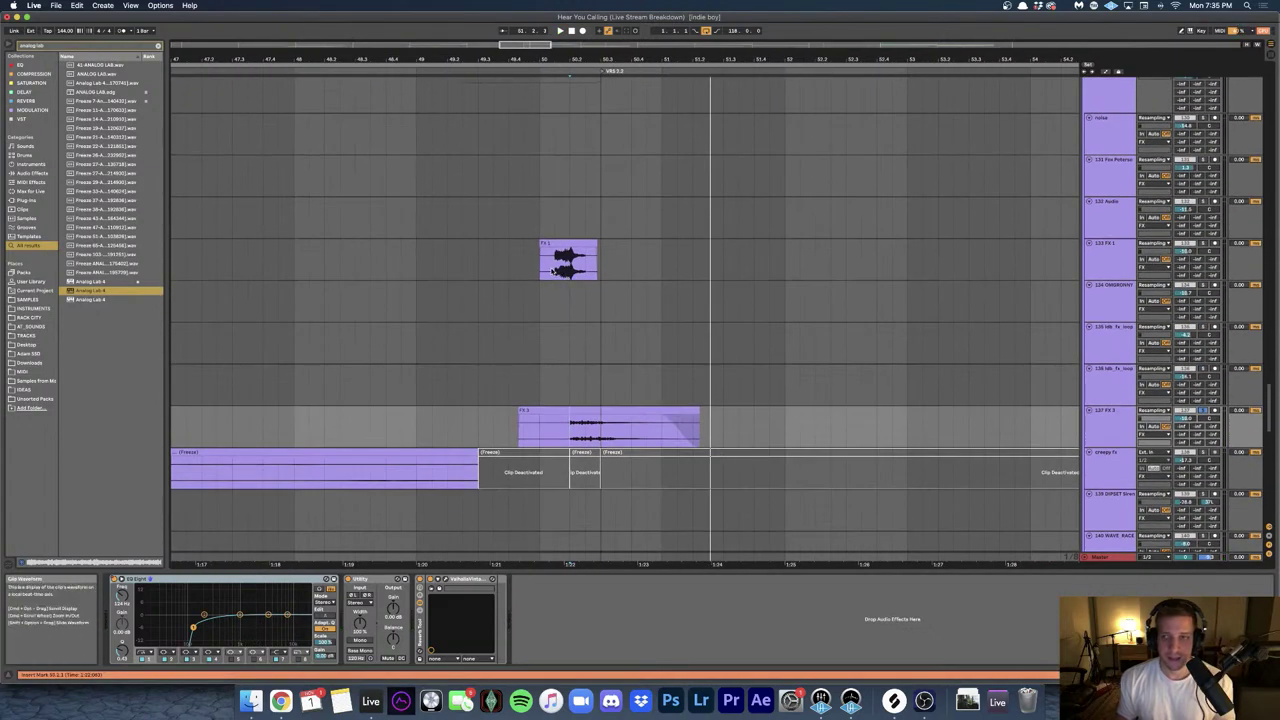
left_click(553, 270)
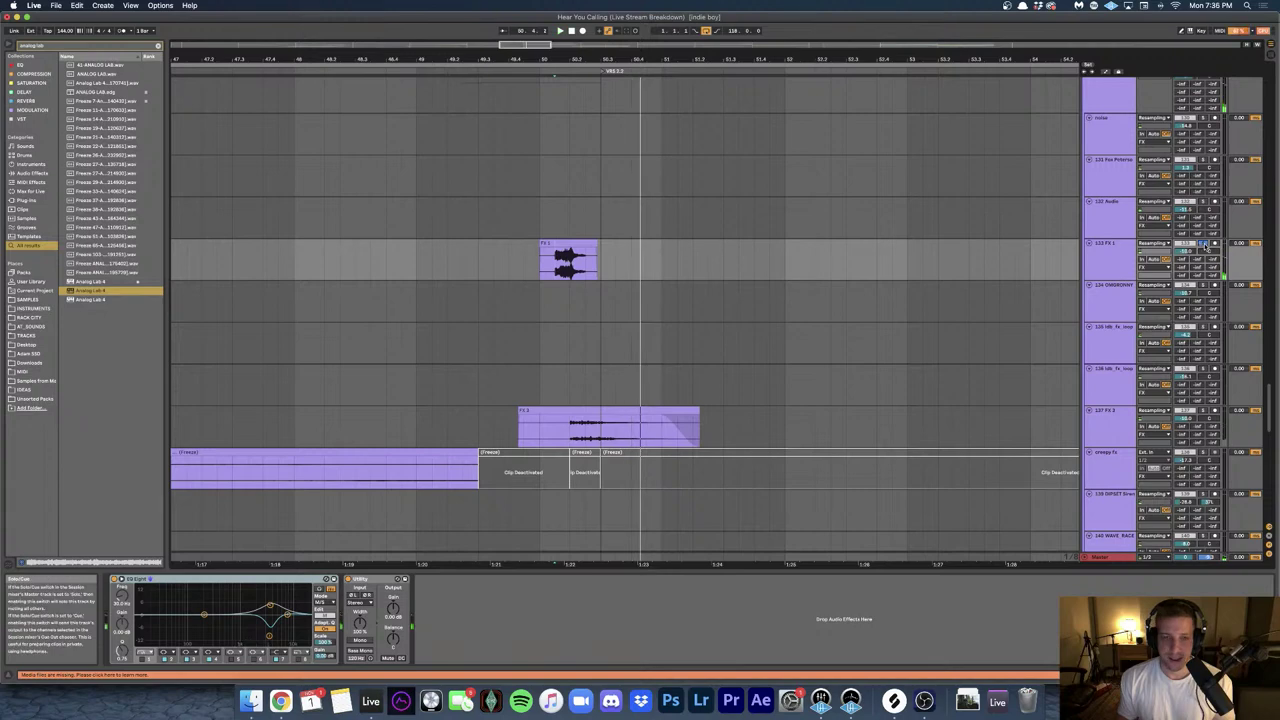
- Unfold the MUSIC group and play the transition into VRS 2.2 with the full mix
scroll(990, 248, "up", 3)
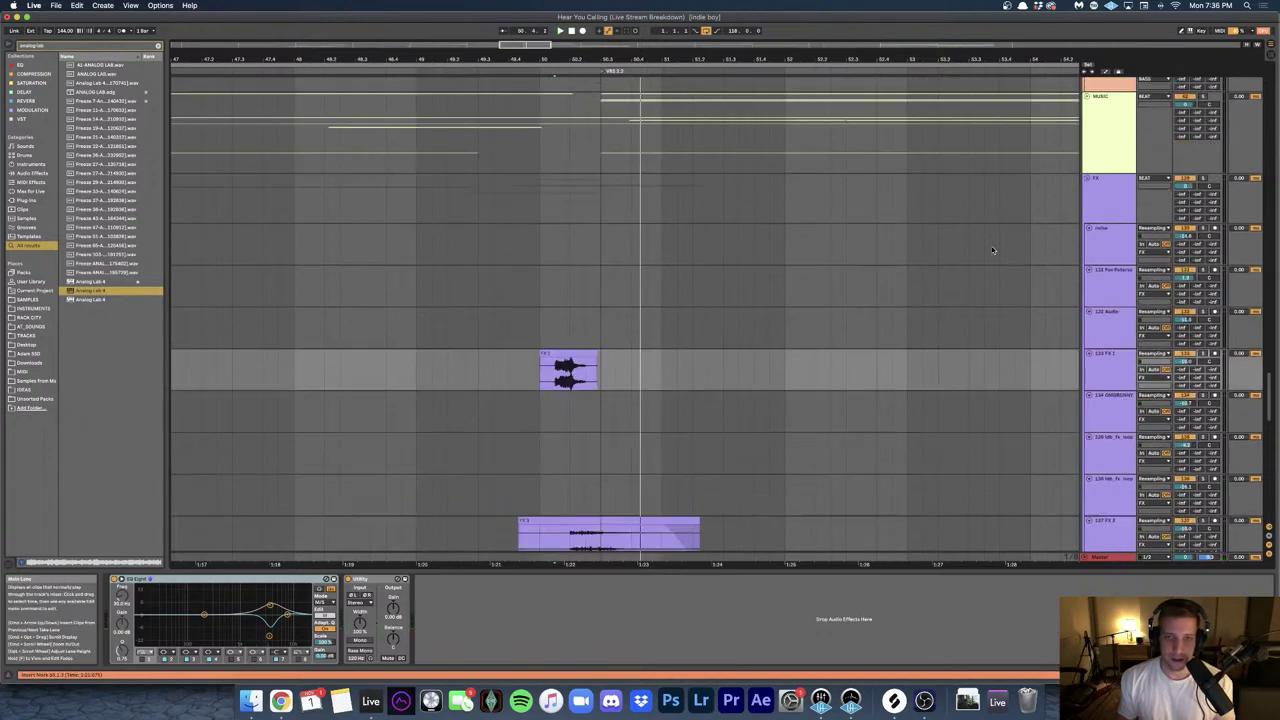
left_click(1087, 92)
left_click(569, 215)
key("space")
scroll(586, 211, "right", 3)
scroll(586, 211, "down", 1)
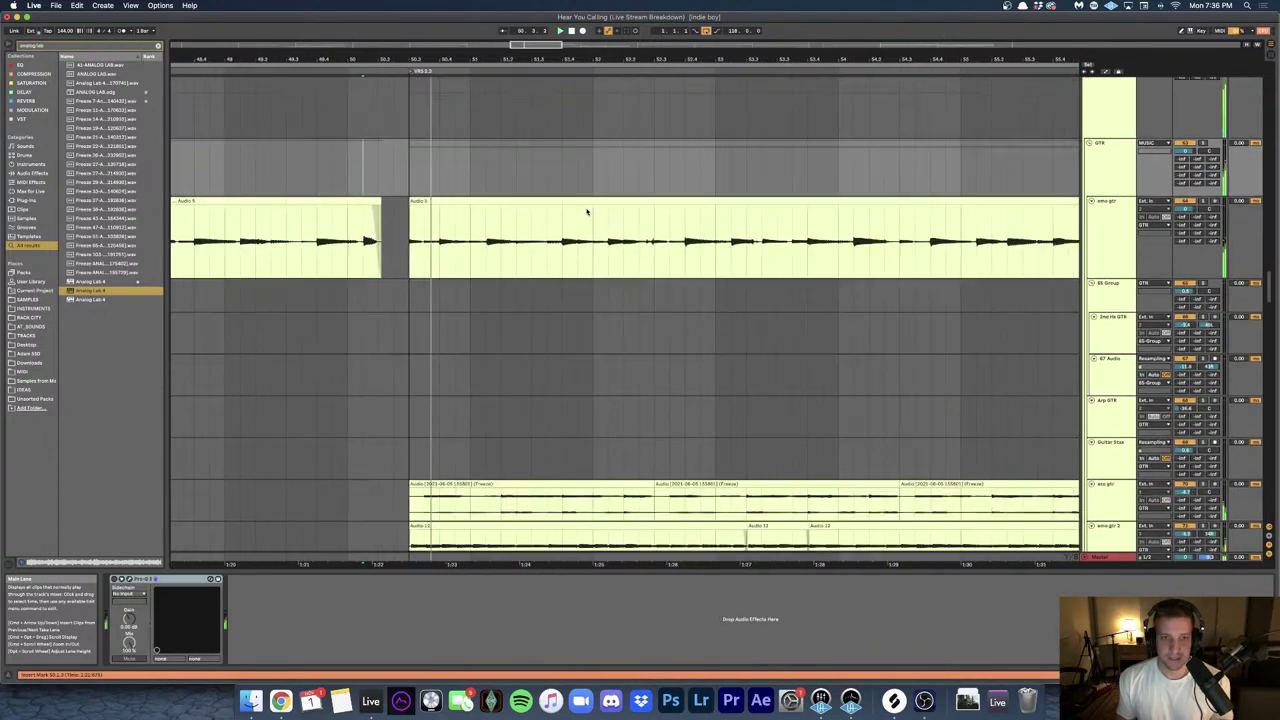
scroll(751, 209, "up", 1)
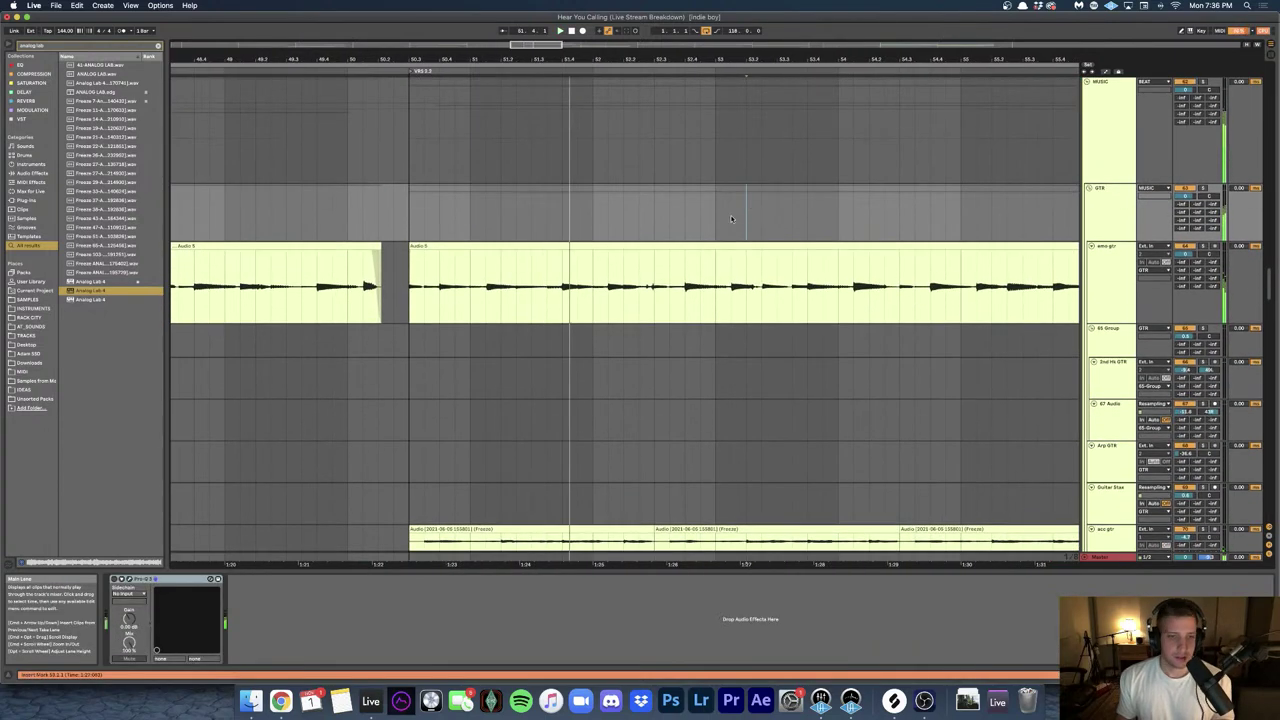
- Play the HYC Acapella track around the start of VRS 2.2 in solo
scroll(728, 214, "down", 7)
scroll(460, 255, "down", 15)
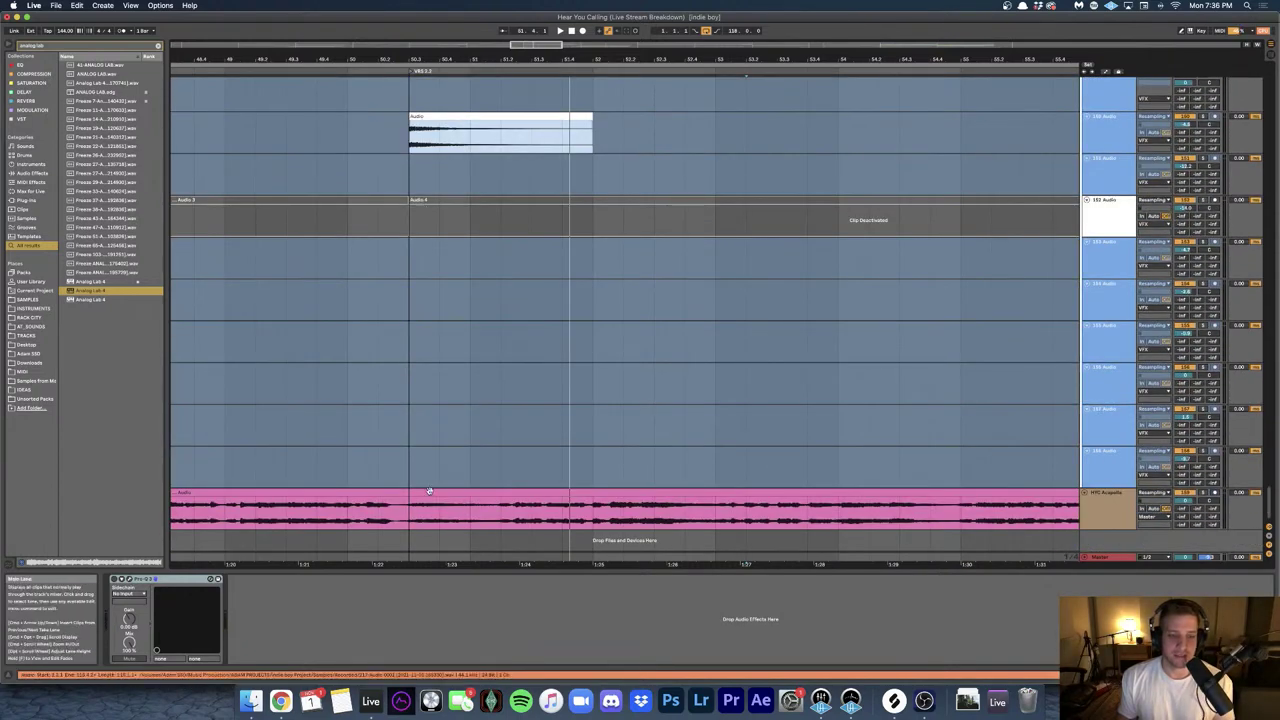
left_click(410, 520)
key("space")
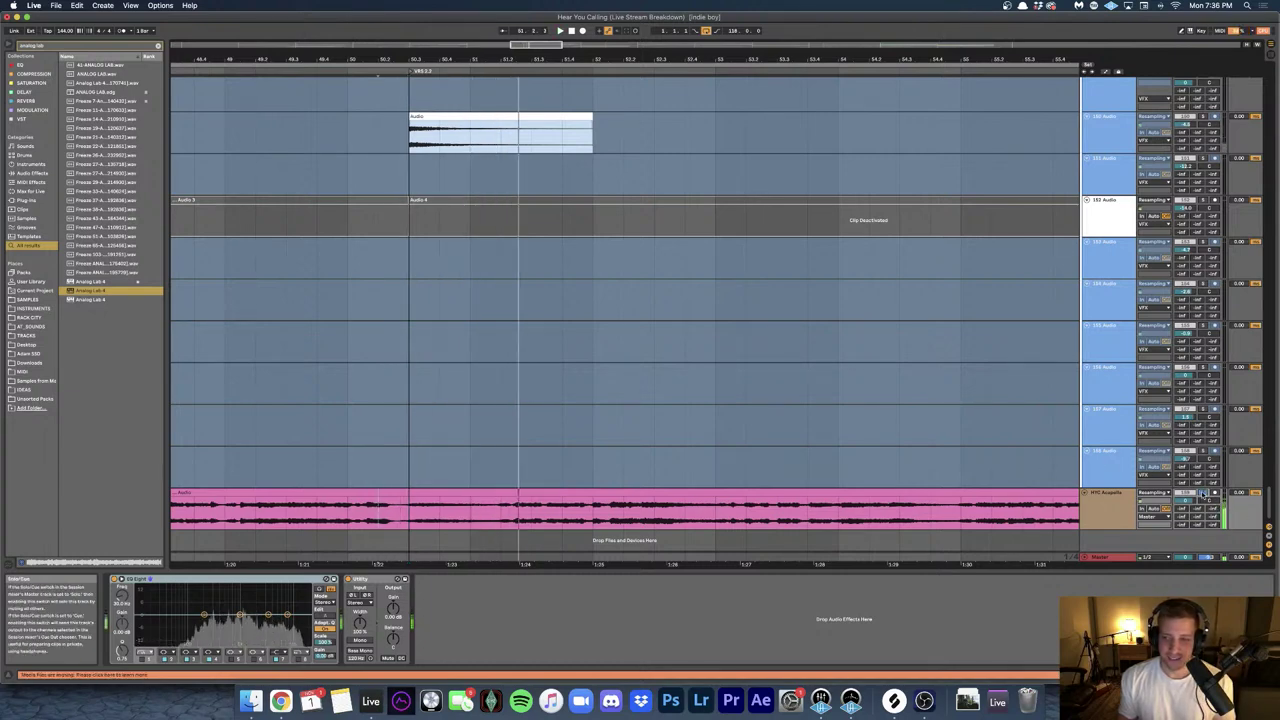
key("space")
- Play the 150 Audio clip in the VFX group at the start of VRS 2.2, with and without solo
scroll(430, 300, "up", 4)
left_click(437, 280)
left_click_drag(438, 280, 438, 282)
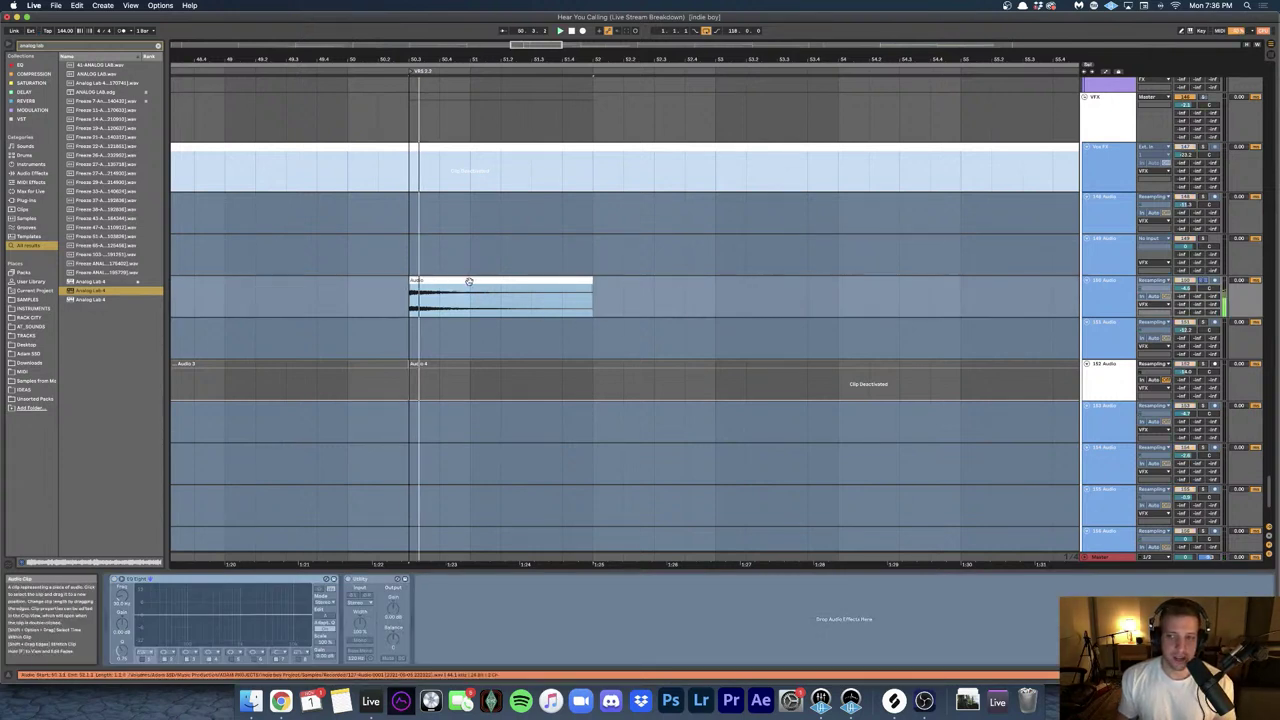
key("space")
key("space")
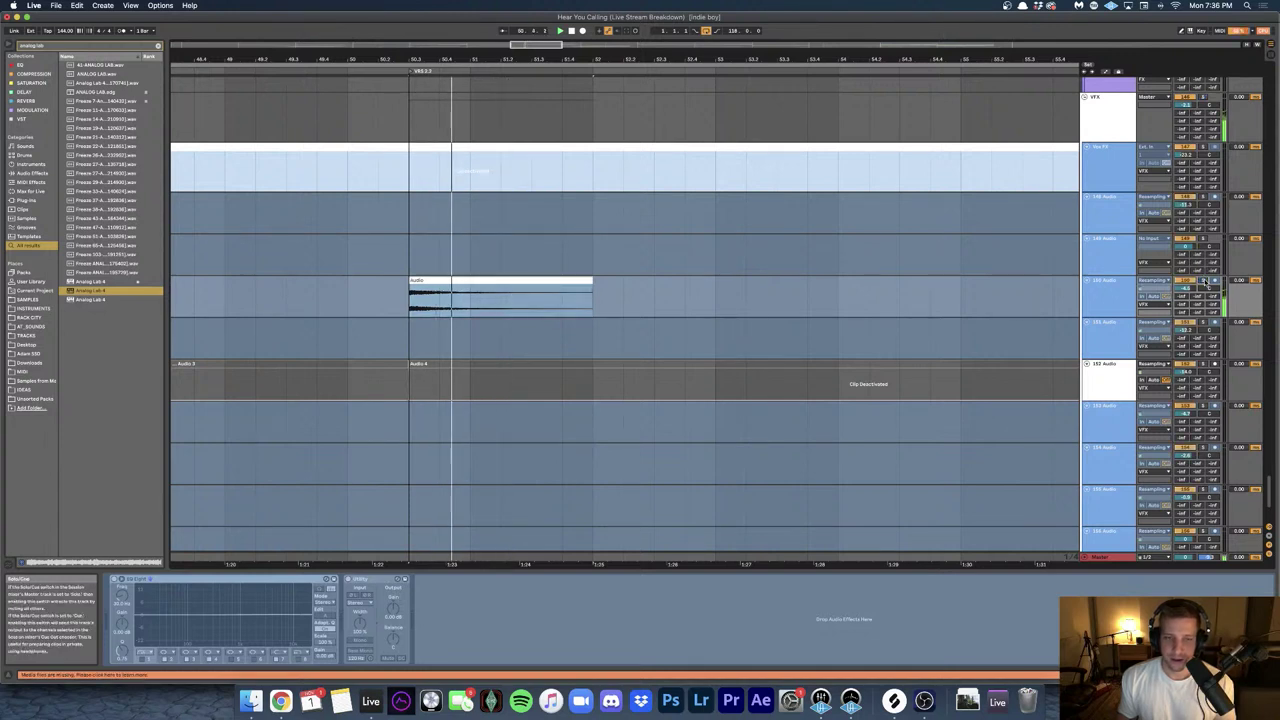
key("space")
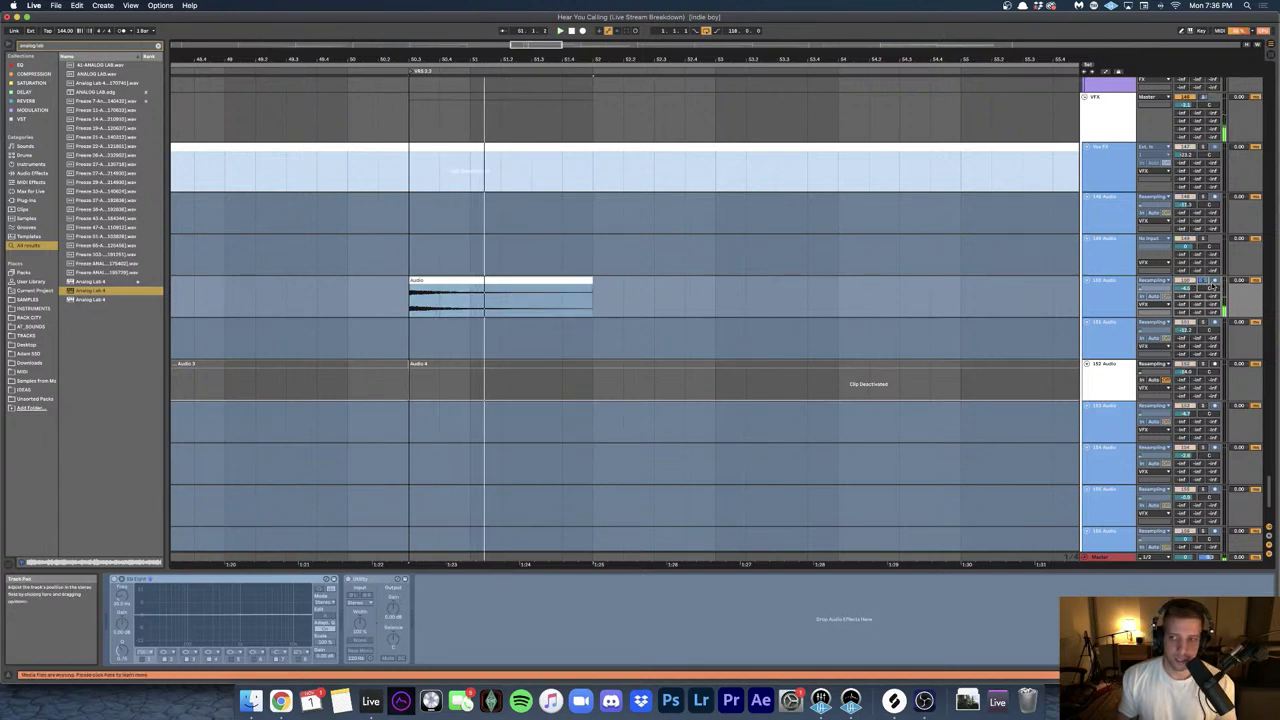
- Play the full mix from the juno bass clip in the SYNTHS group, just after VRS 2.2 starts
scroll(513, 285, "up", 10)
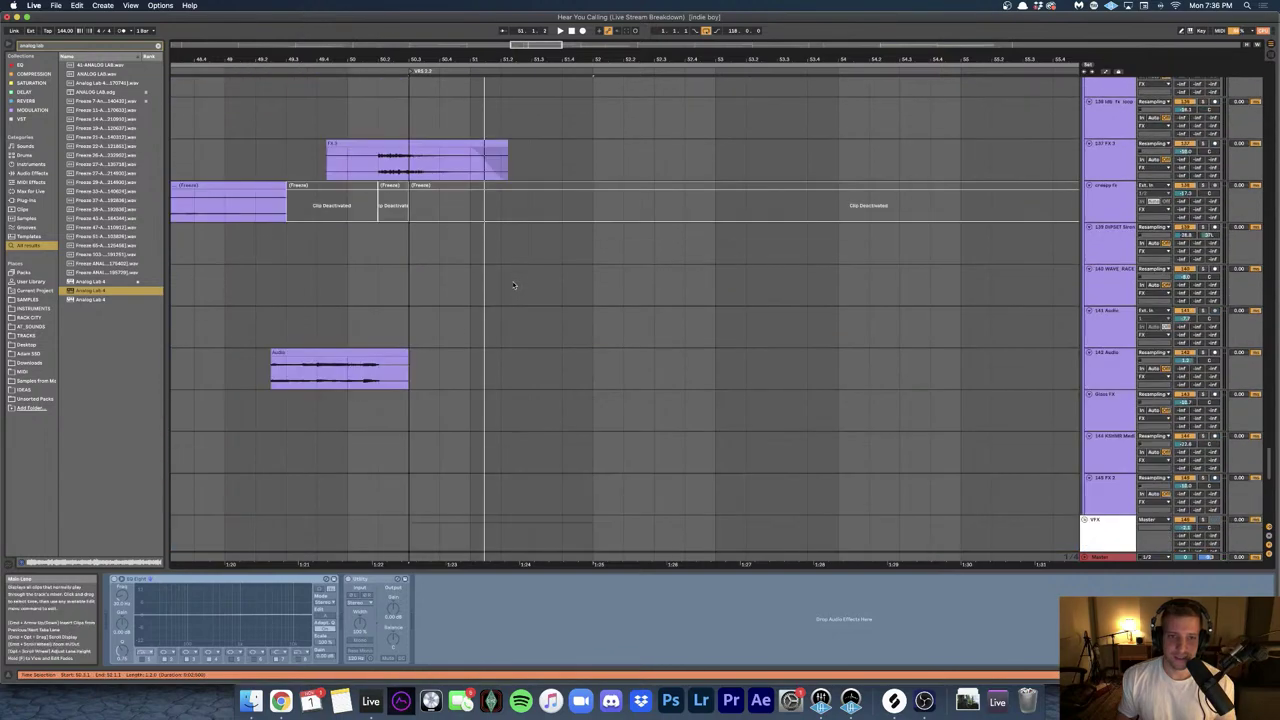
scroll(513, 285, "up", 15)
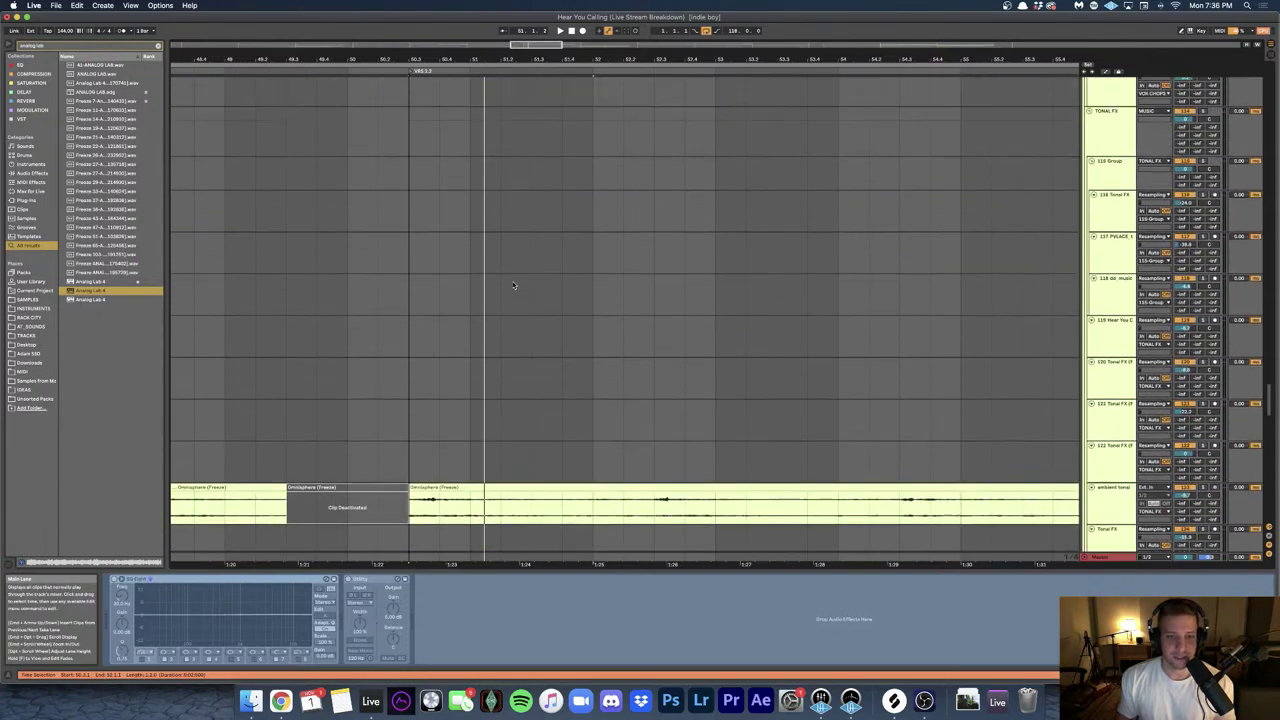
scroll(513, 285, "up", 5)
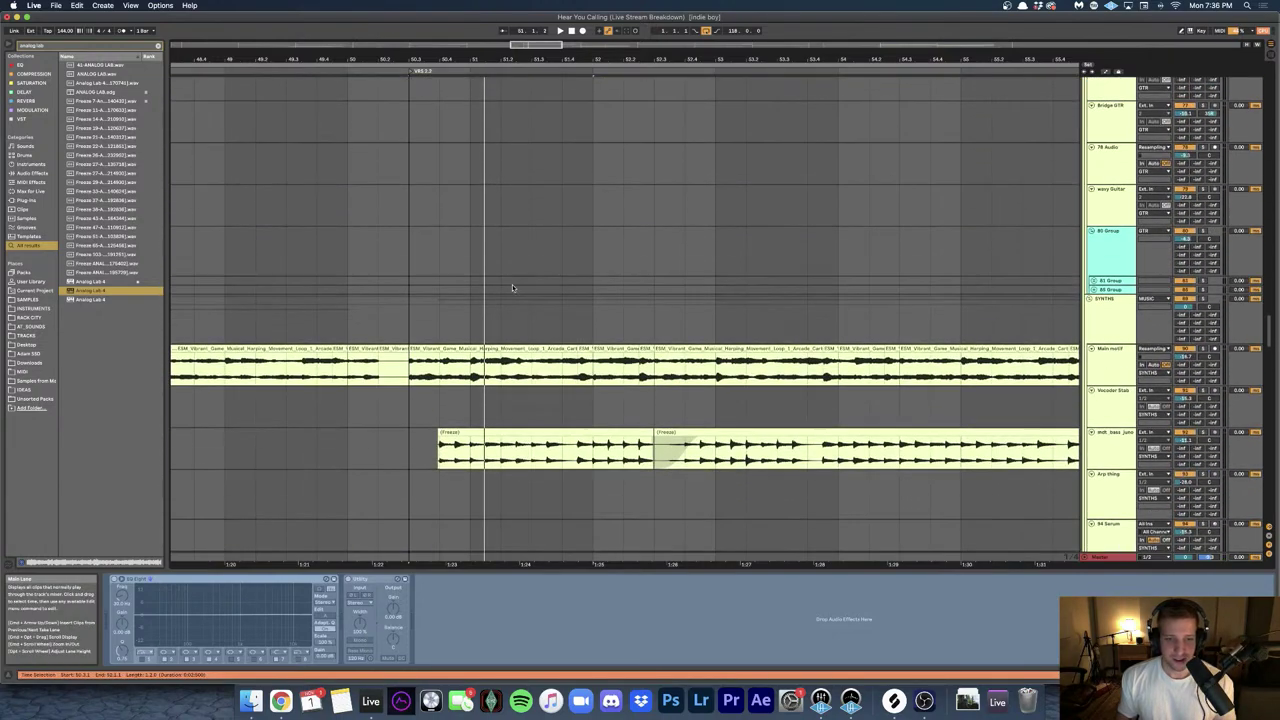
left_click(434, 456)
key("space")
- Play the emo gtr 2 clips from the start of VRS 2.2 in solo
scroll(594, 440, "down", 3)
scroll(594, 440, "up", 10)
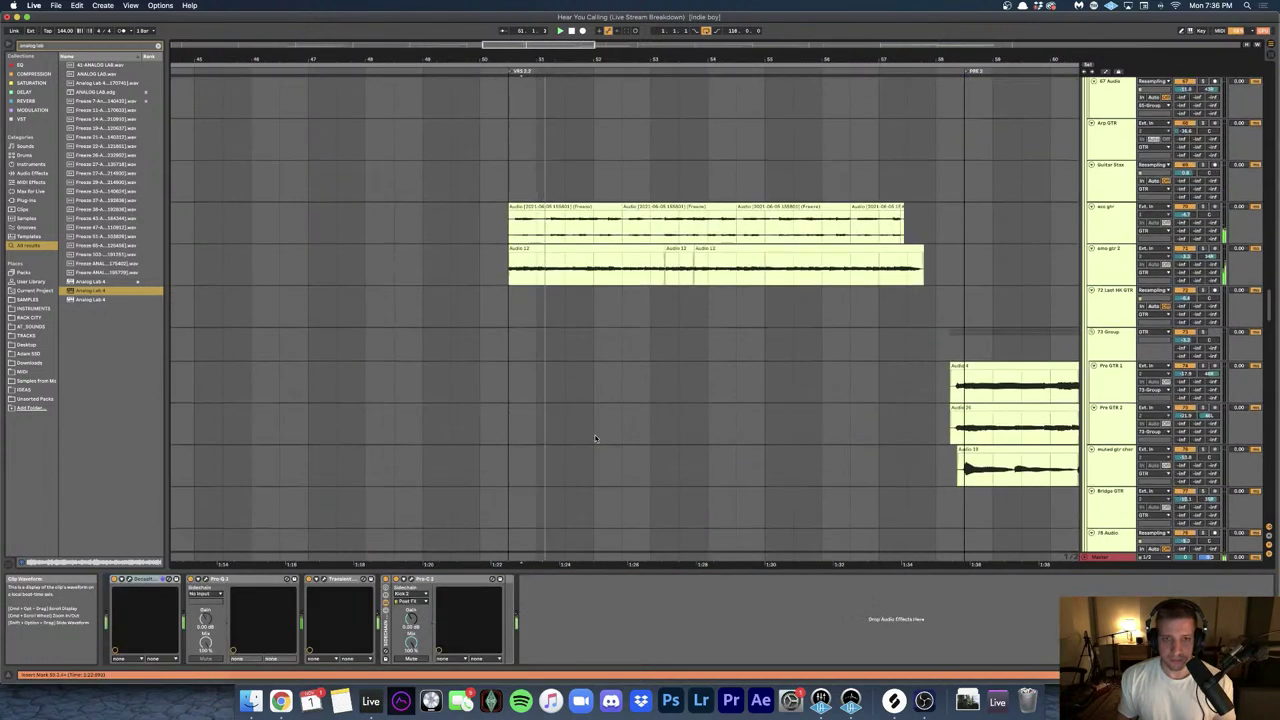
left_click(519, 462)
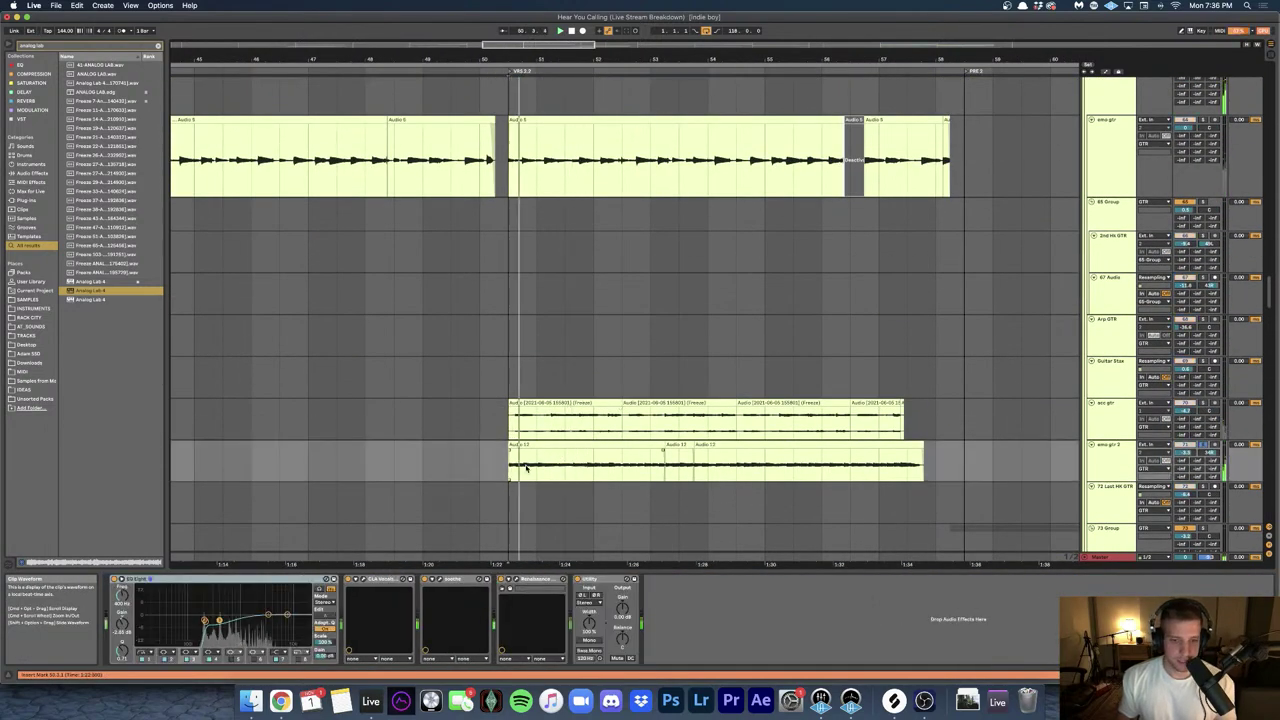
scroll(902, 462, "right", 2)
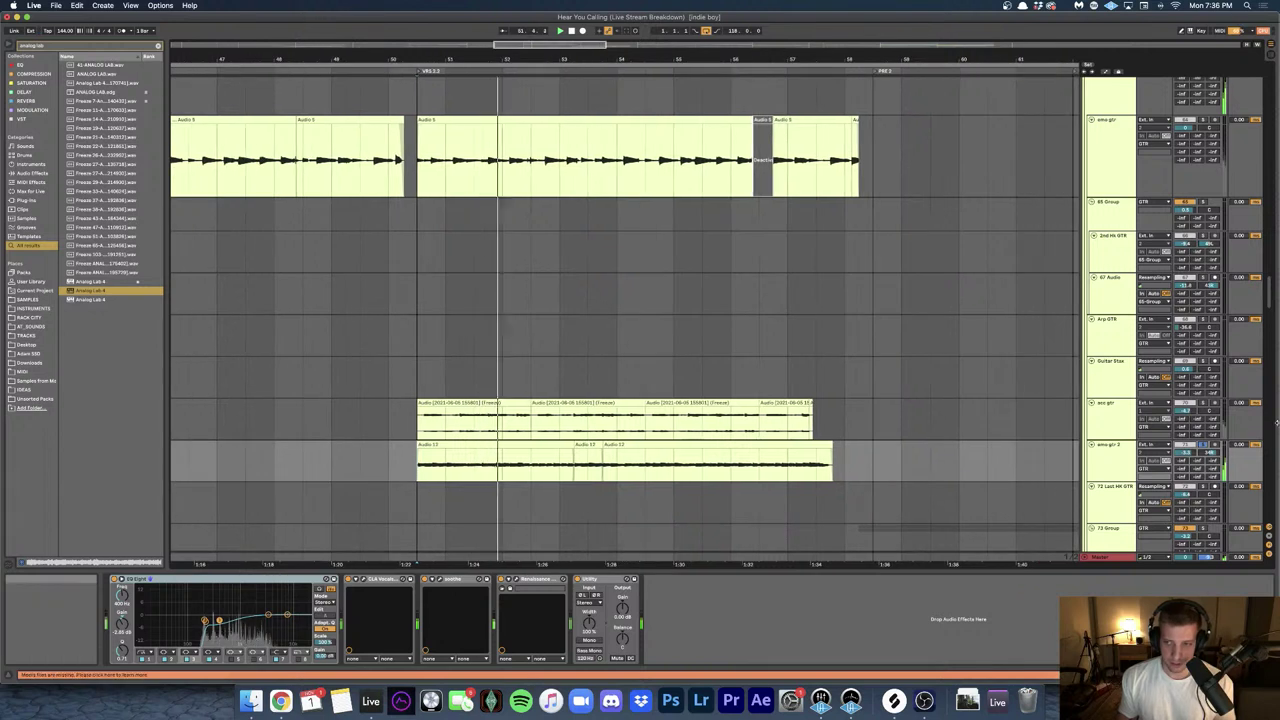
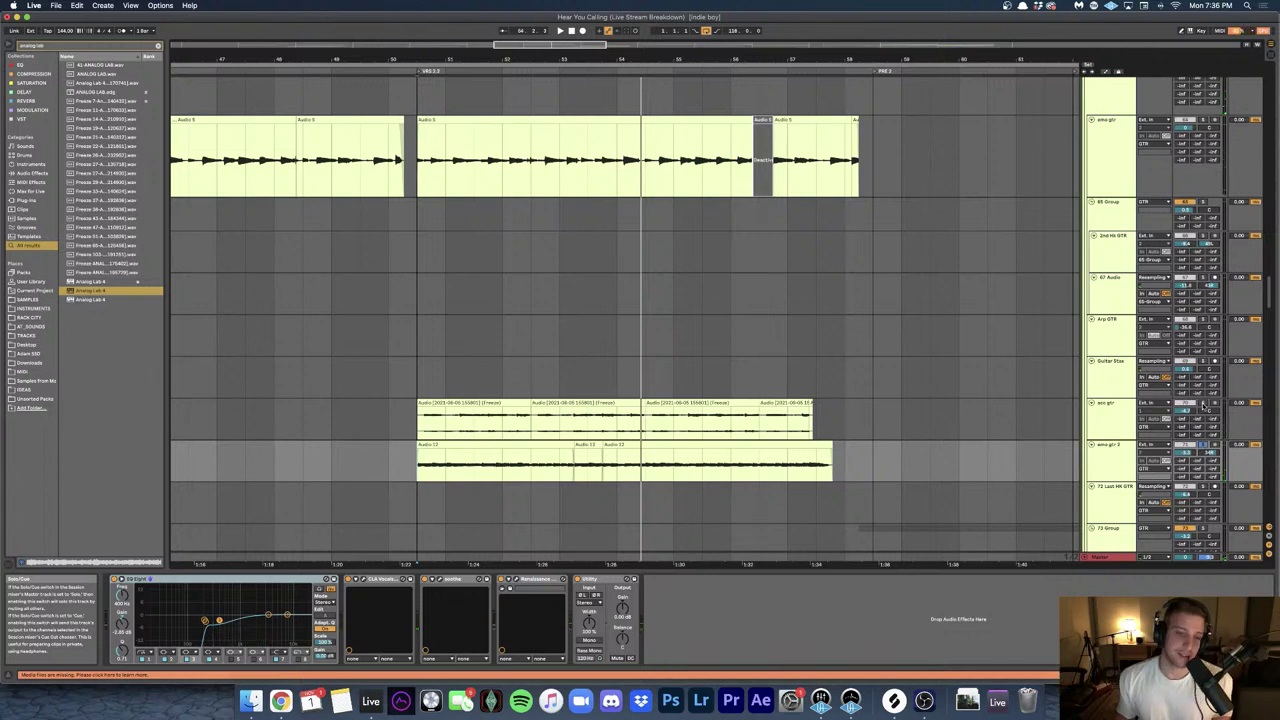
- Add the frozen guitar track above emo gtr 2 to the solo and play both parts from the start of VRS 2.2
left_click(418, 428)
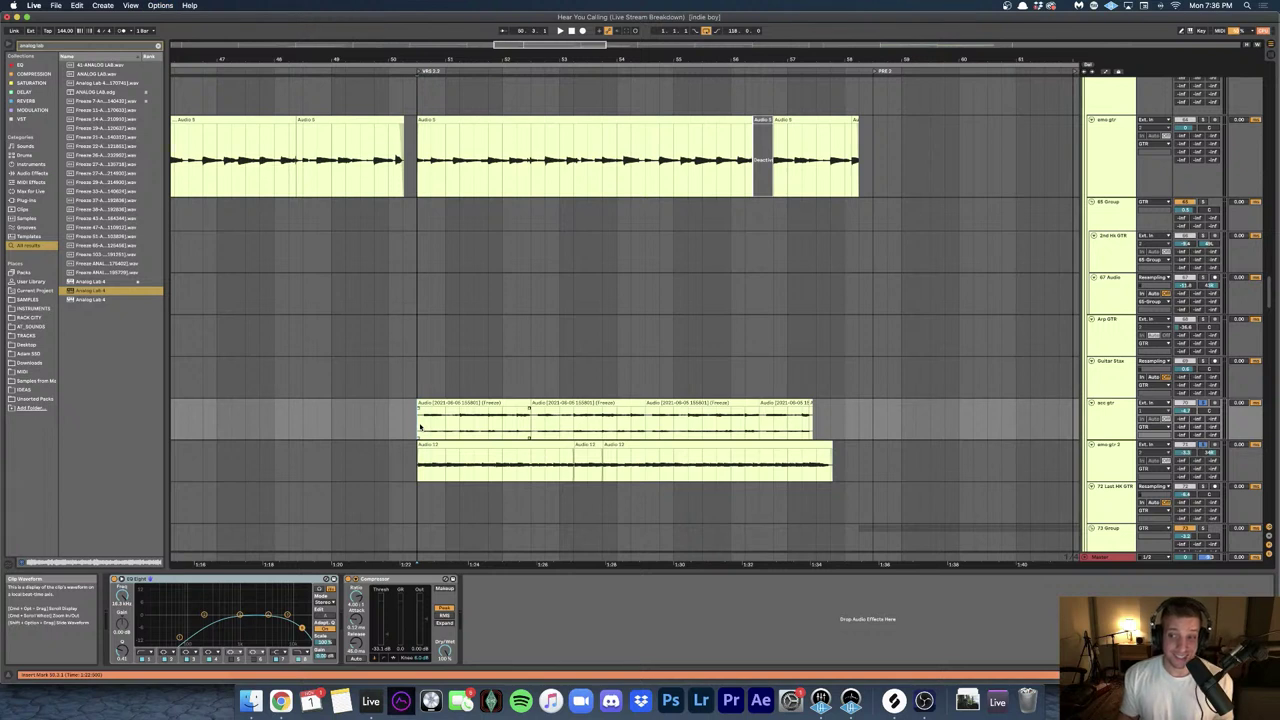
key("space")
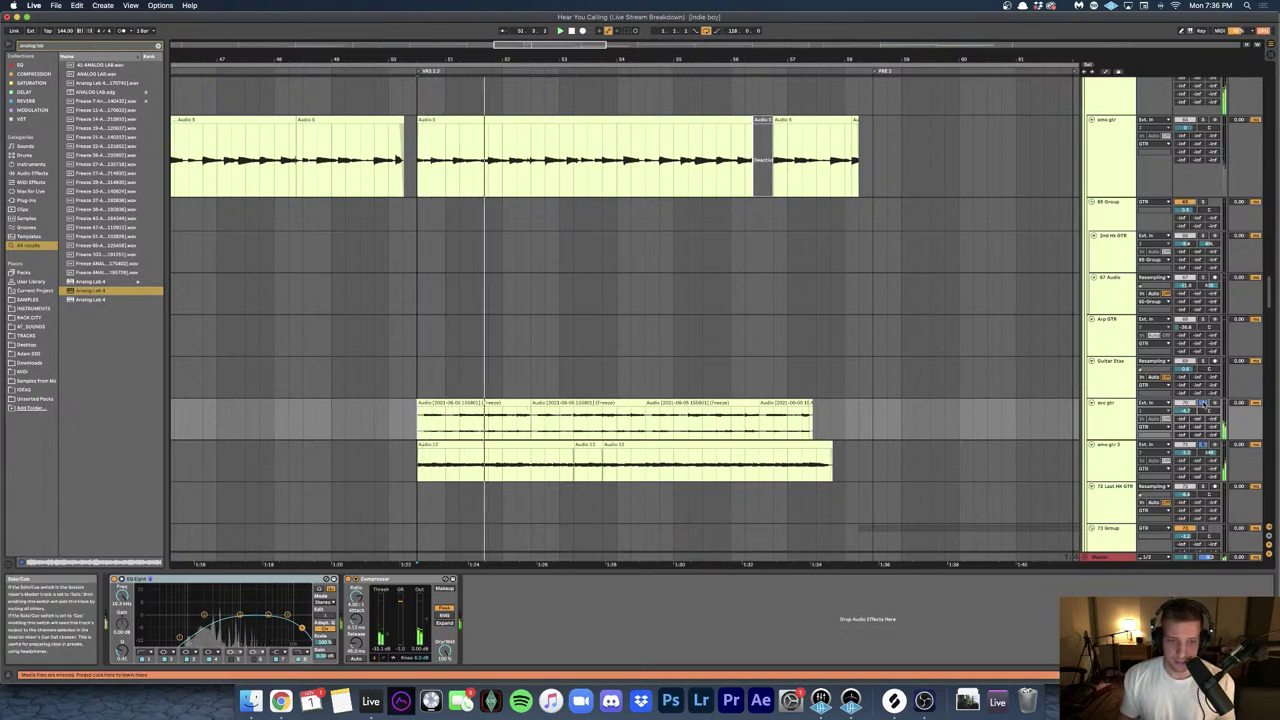
left_click(1102, 421)
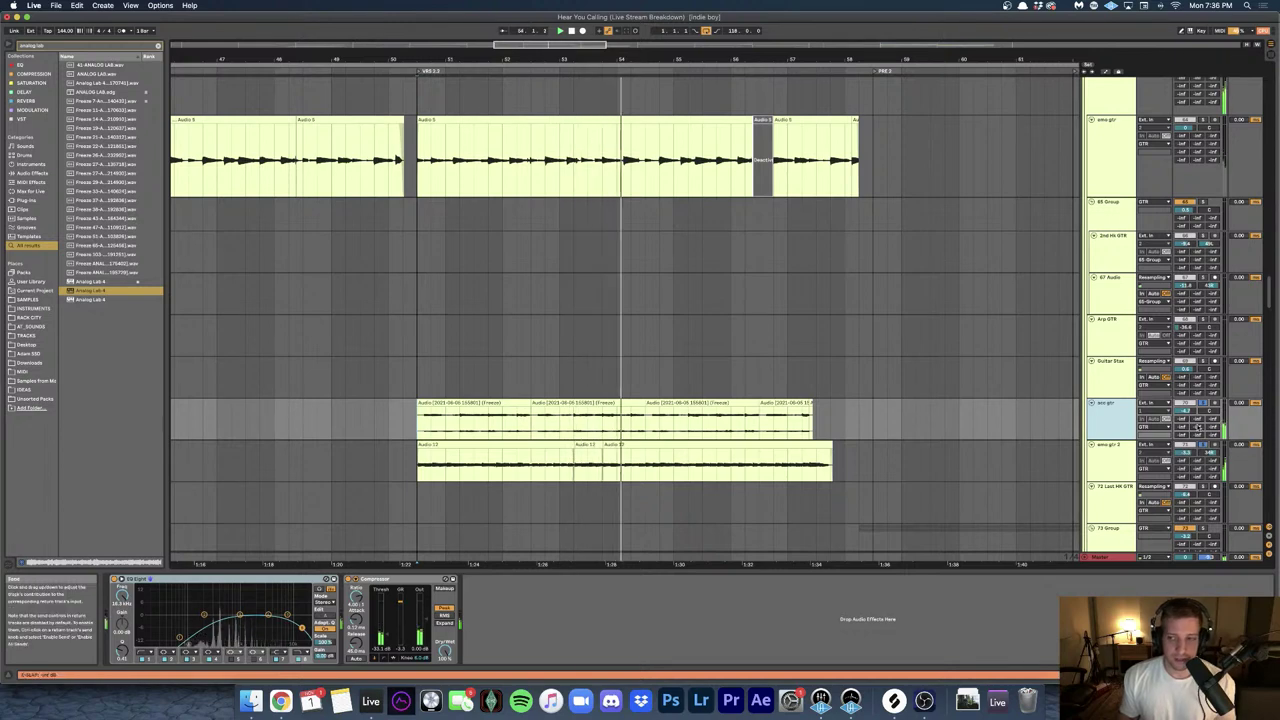
key("space")
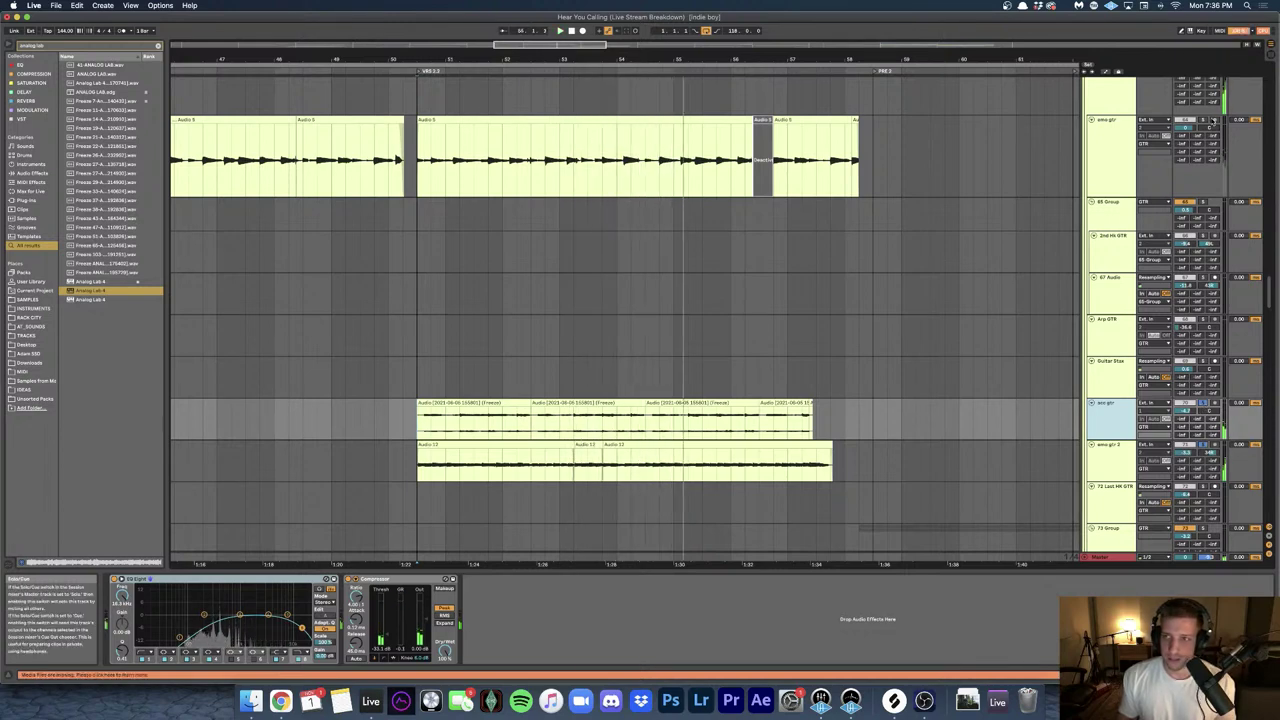
- Add the emo gtr track to the solo and play all three guitar parts together from VRS 2.2
left_click(1203, 119, "super")
key("space")
scroll(904, 157, "up", 2)
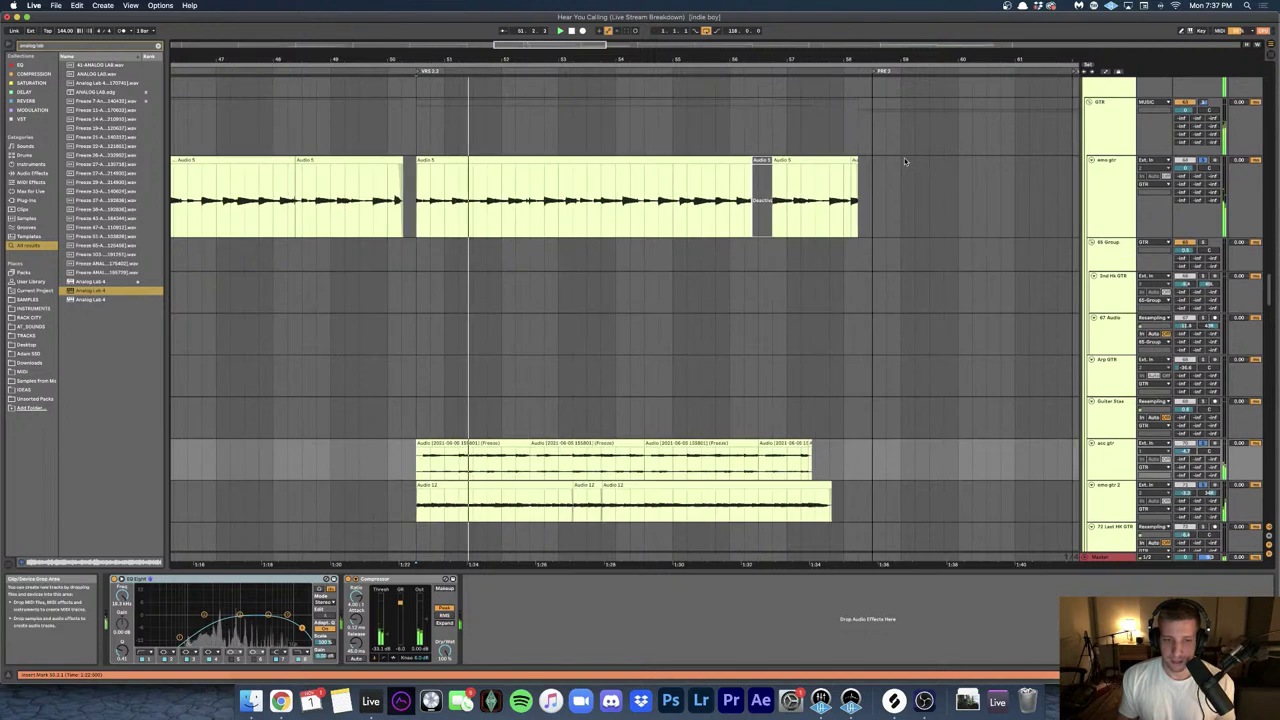
- Open the CLA Vocals plug-in on the emo gtr 2 track, examine its fader settings, and close it
left_click(1116, 498)
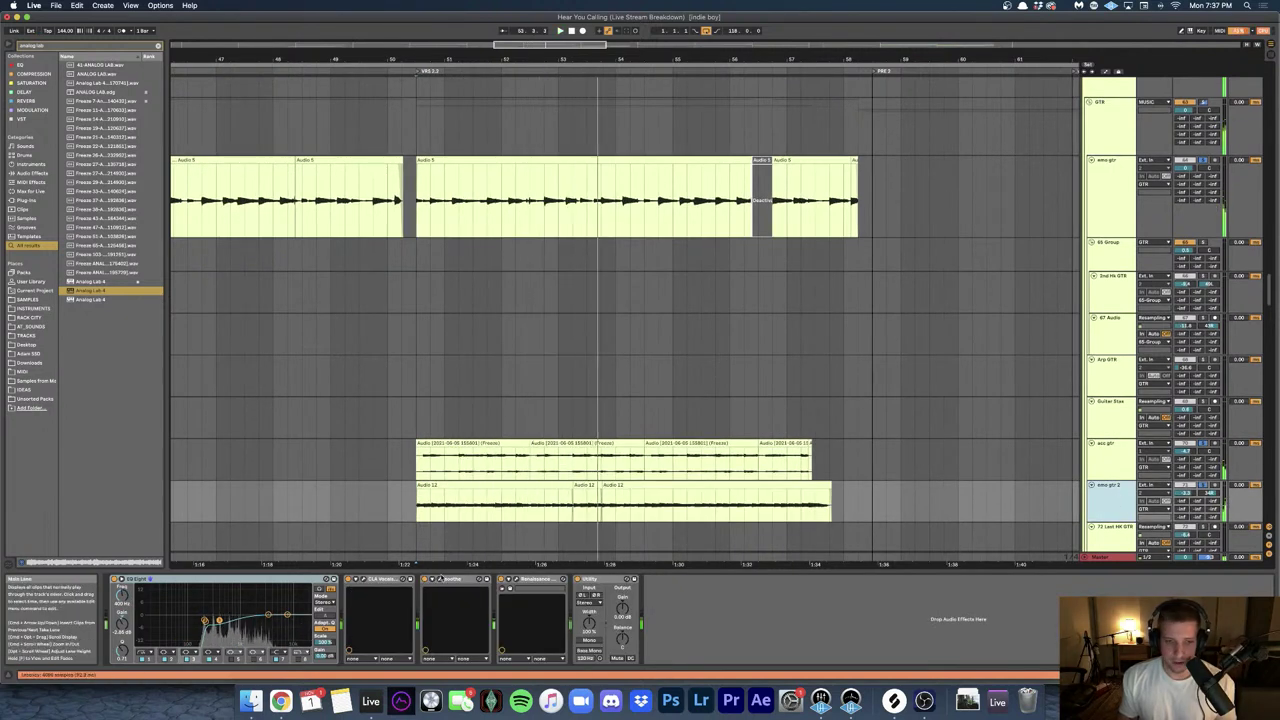
left_click(364, 581)
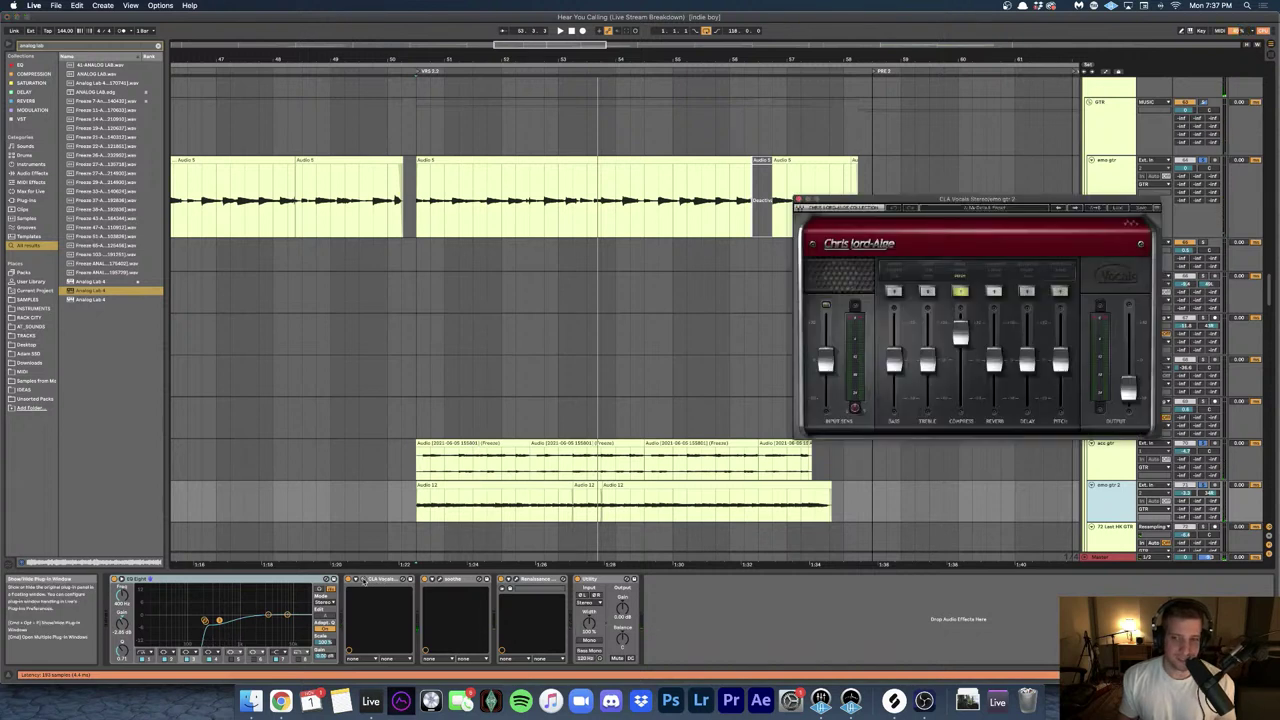
left_click_drag(867, 200, 707, 206)
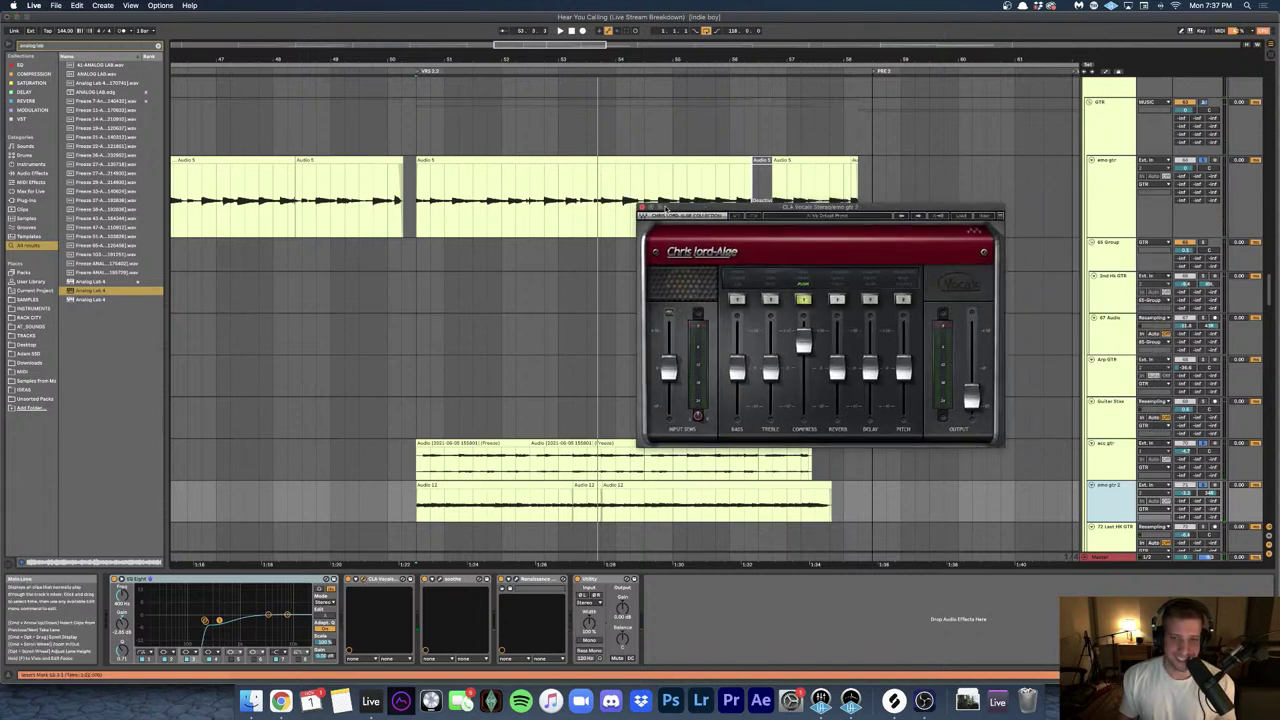
left_click(641, 210)
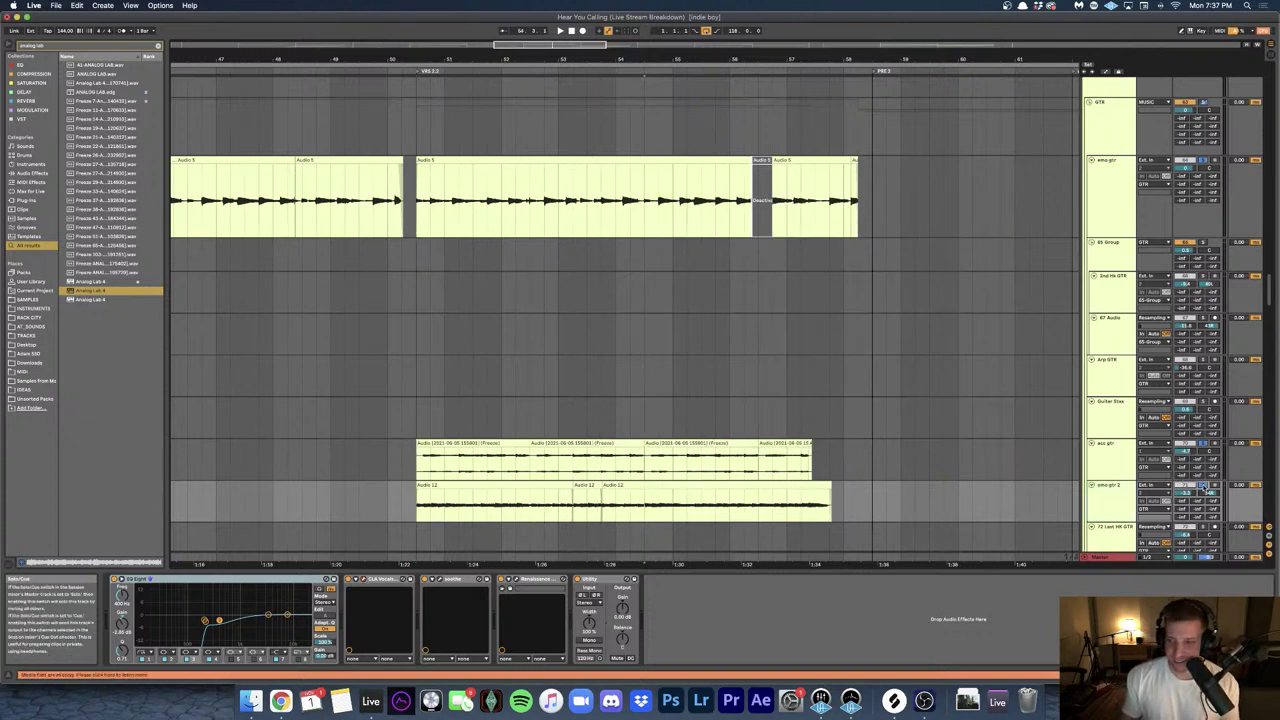
- Play the Shaker track's loop from the start of VRS 2.2 in solo
scroll(912, 424, "up", 15)
scroll(912, 428, "up", 15)
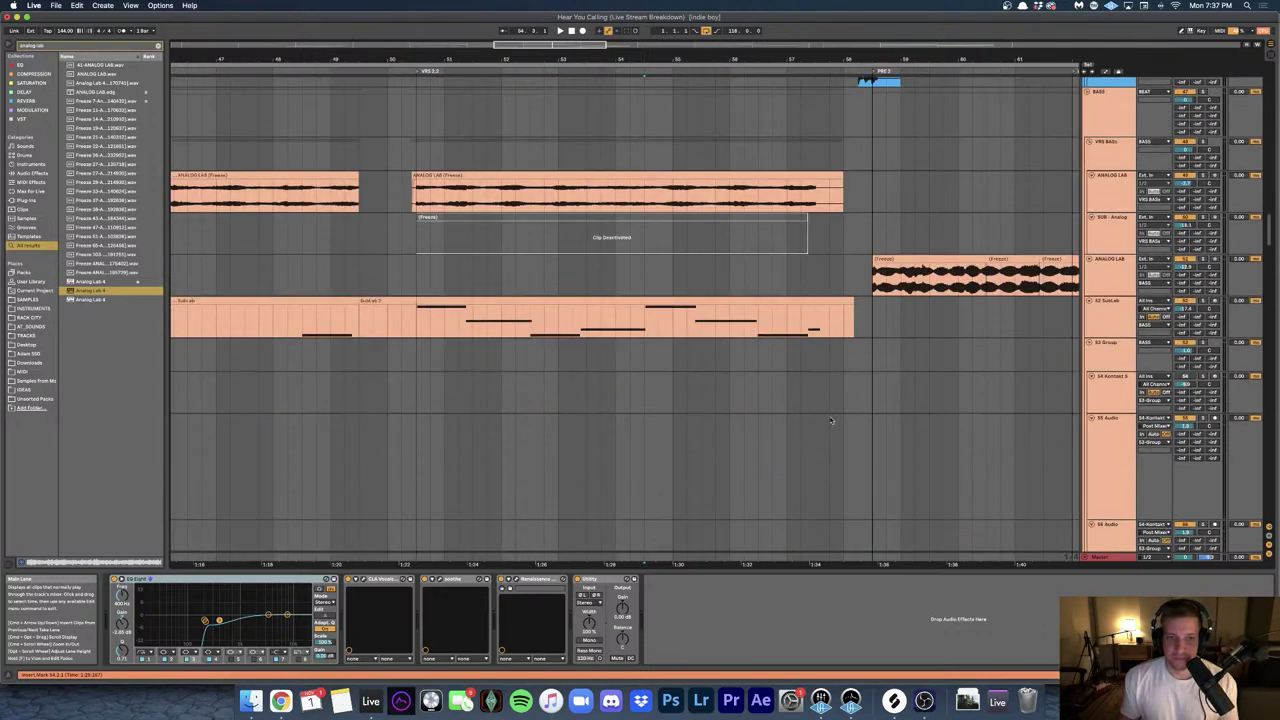
scroll(773, 412, "up", 5)
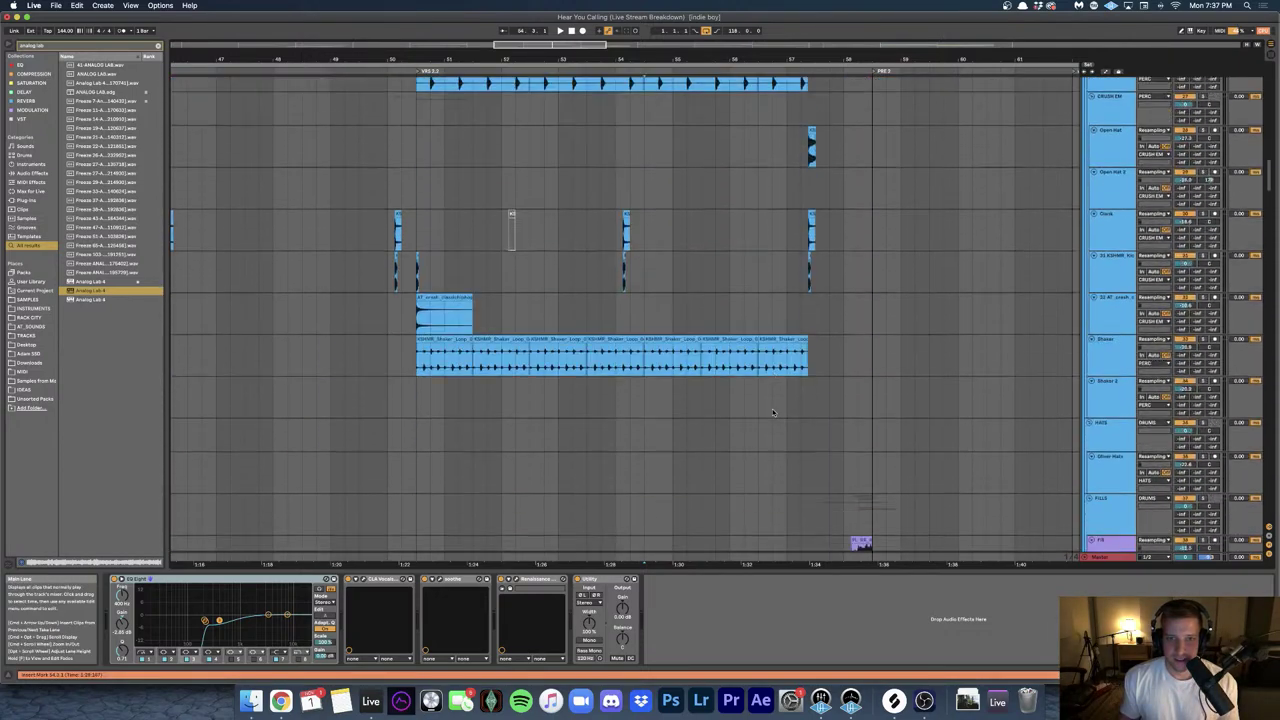
left_click(419, 428)
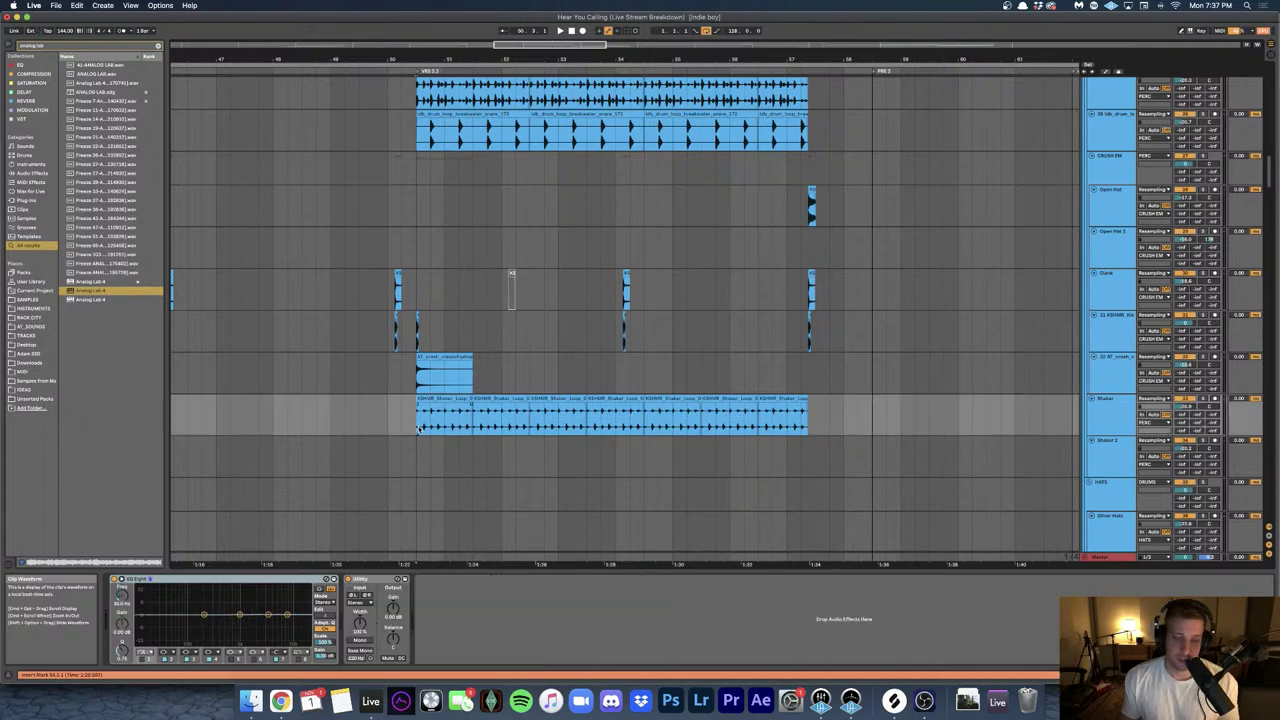
key("space")
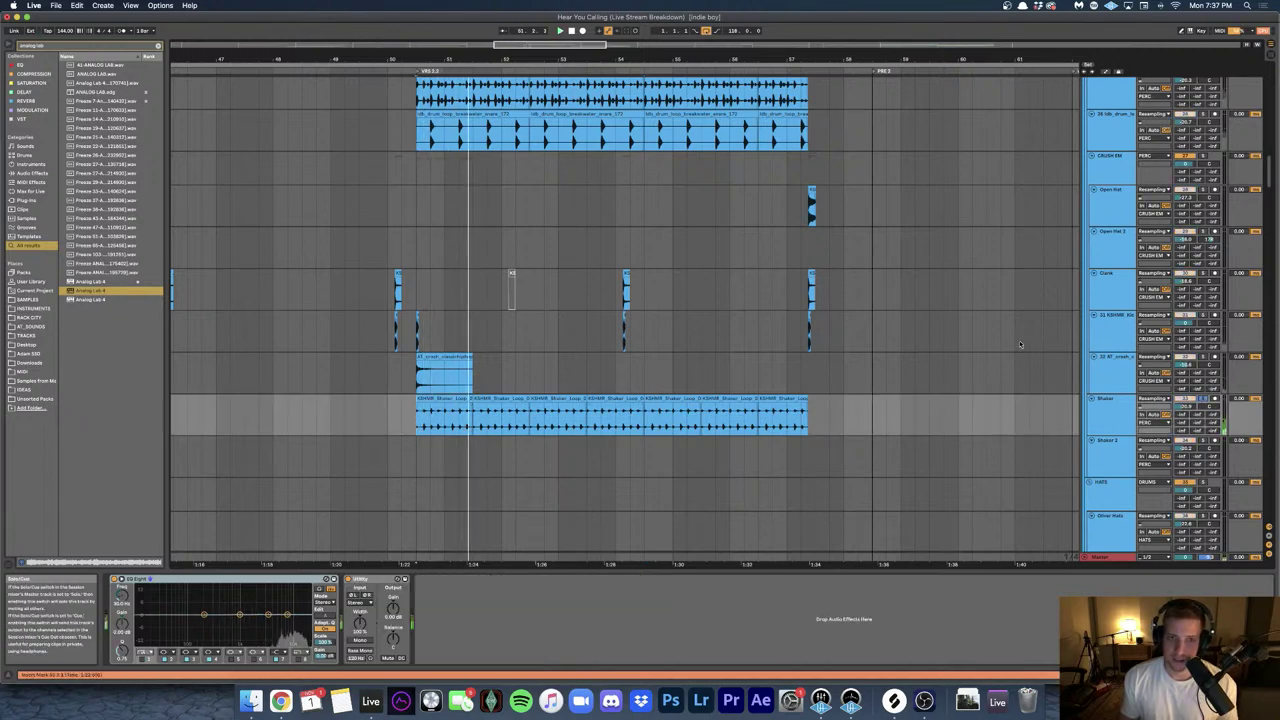
- Play the Filtered DnB clip and the two breakwater drum loops together in solo from the start of VRS 2.2
scroll(760, 356, "up", 3)
scroll(760, 356, "up", 2)
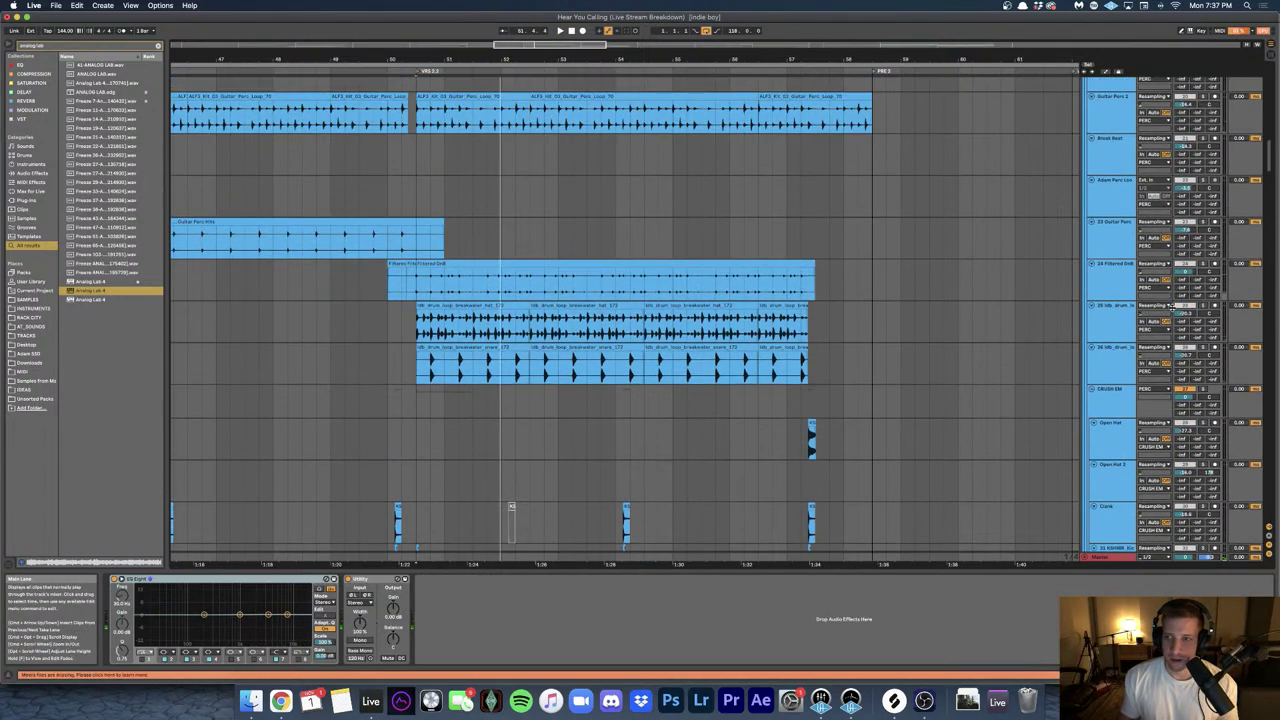
left_click(416, 289)
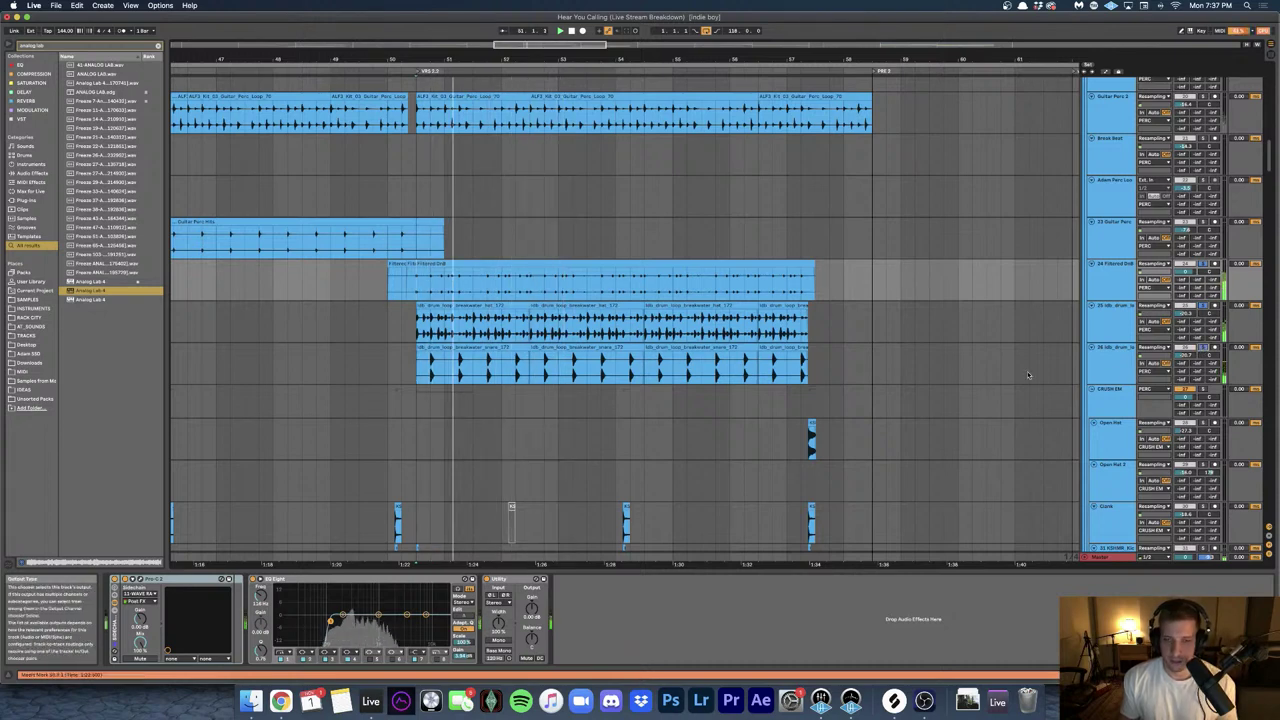
- Add the clap, rim and VRS SNARES tracks to the percussion solo and play them together from VRS 2.2
scroll(1027, 375, "down", 5)
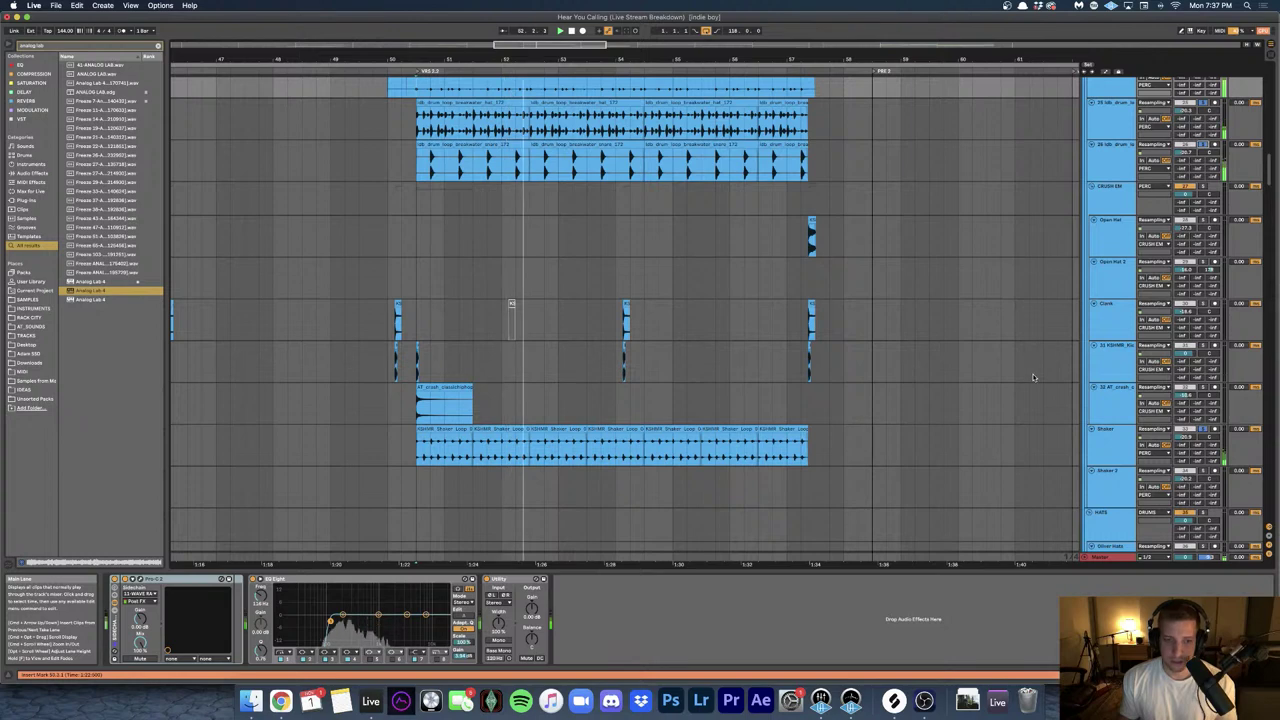
scroll(1034, 377, "up", 15)
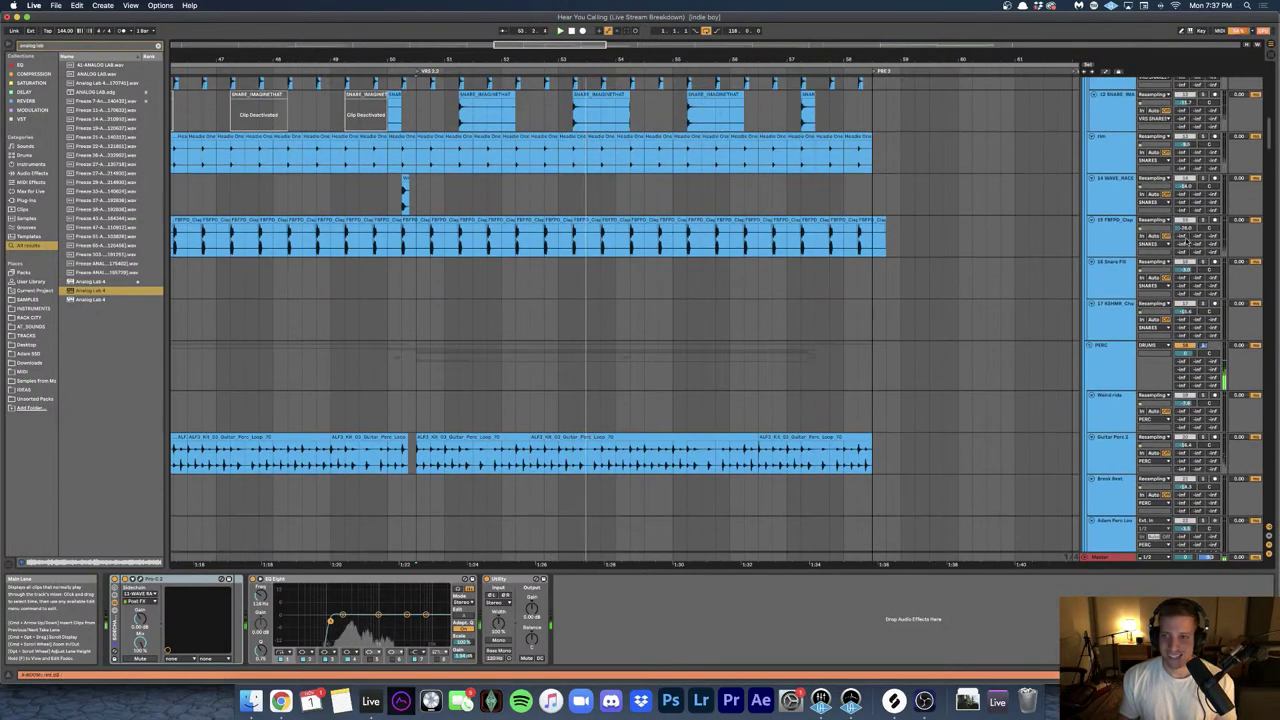
key("space")
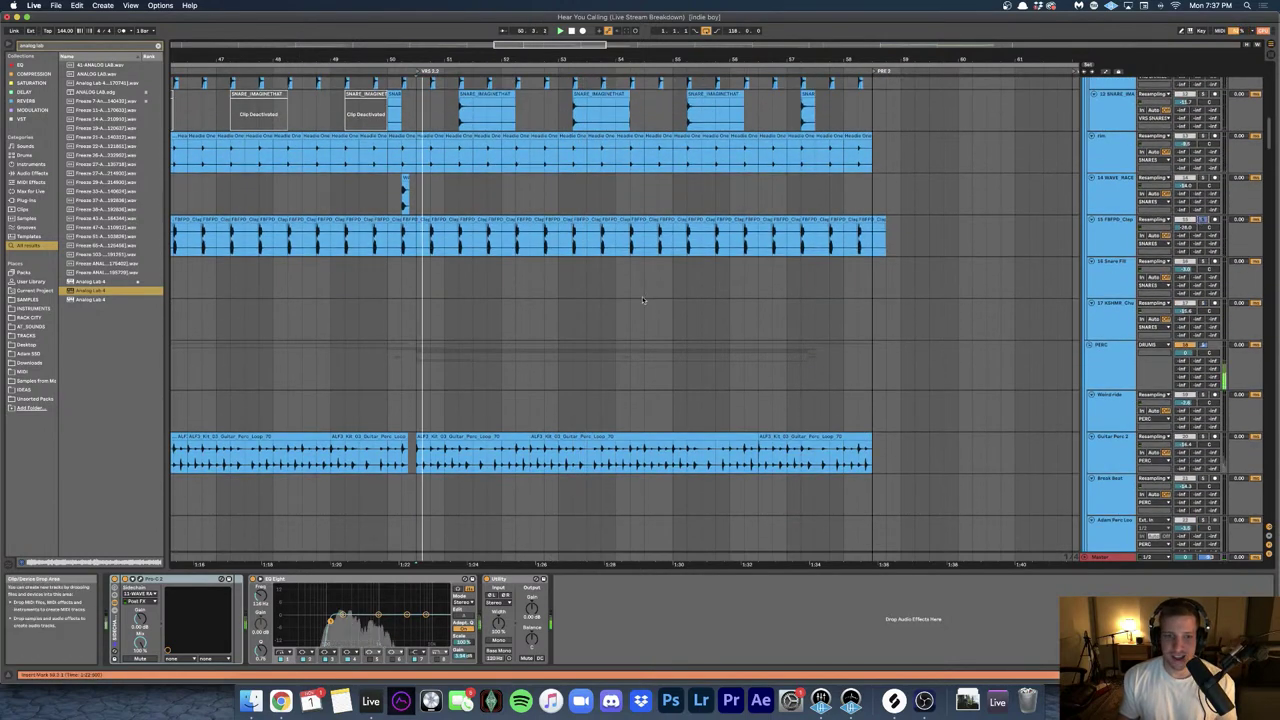
scroll(509, 263, "down", 6)
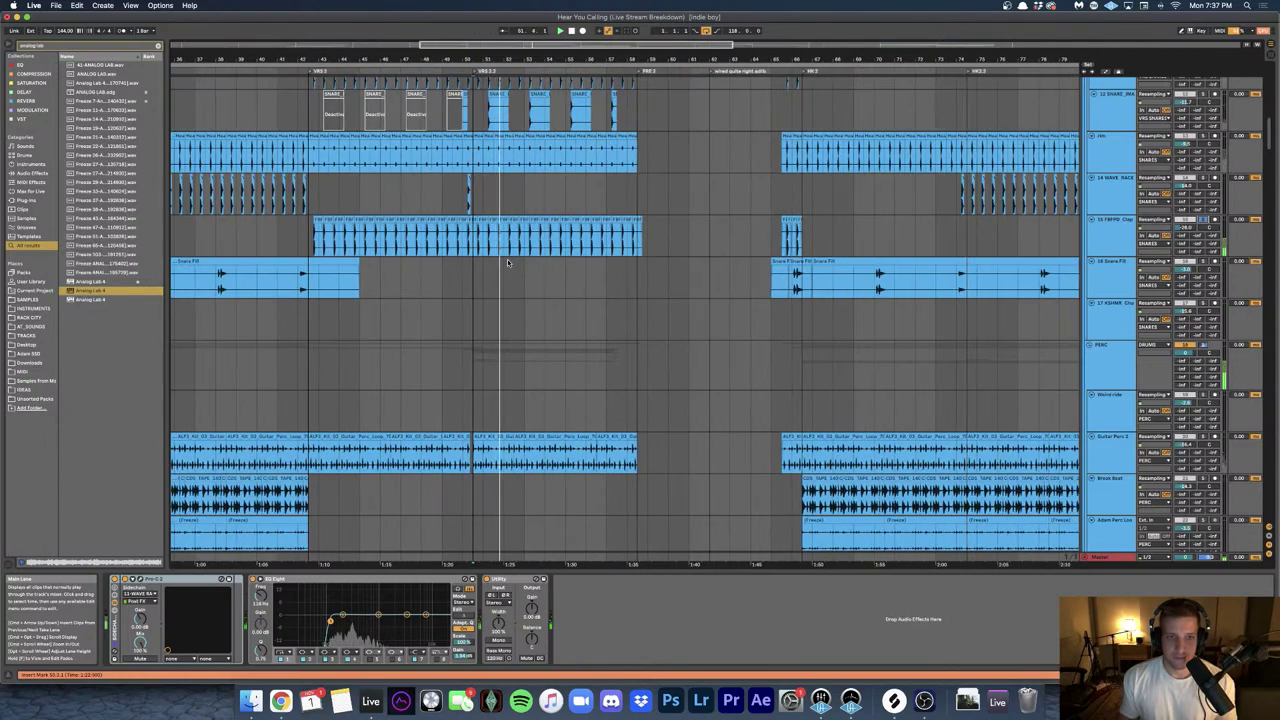
scroll(496, 238, "up", 6)
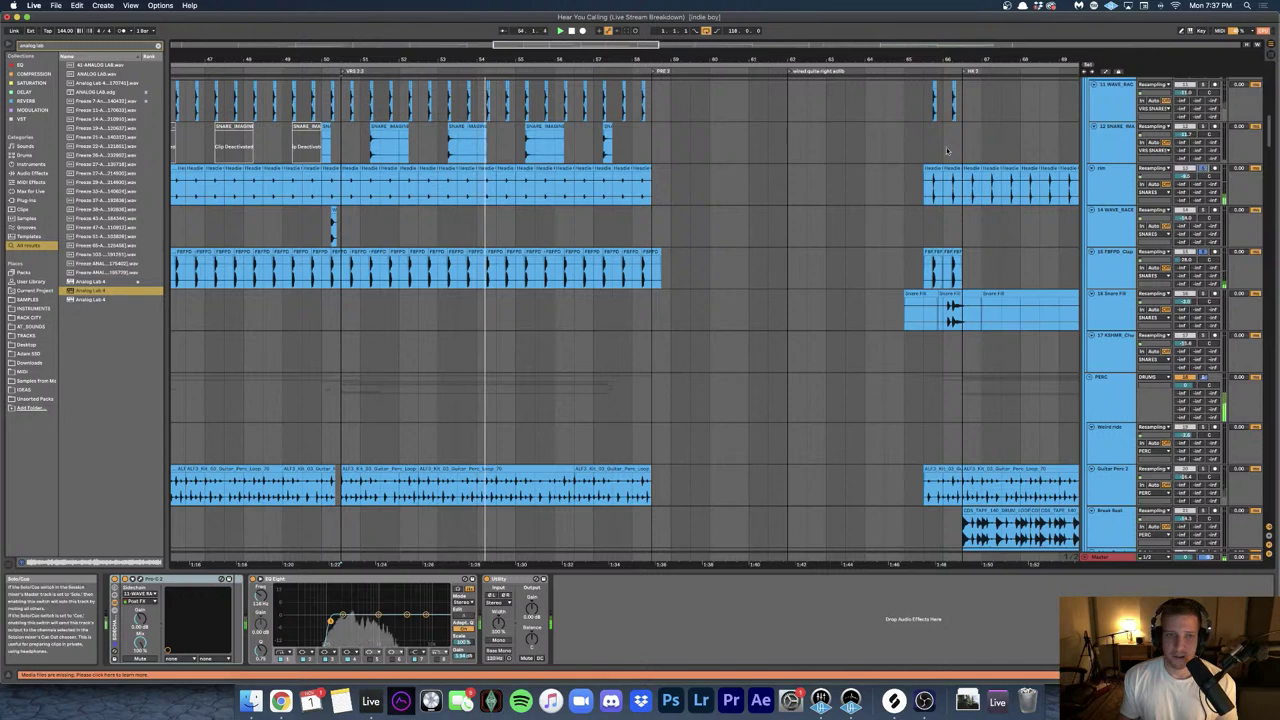
scroll(625, 320, "up", 3)
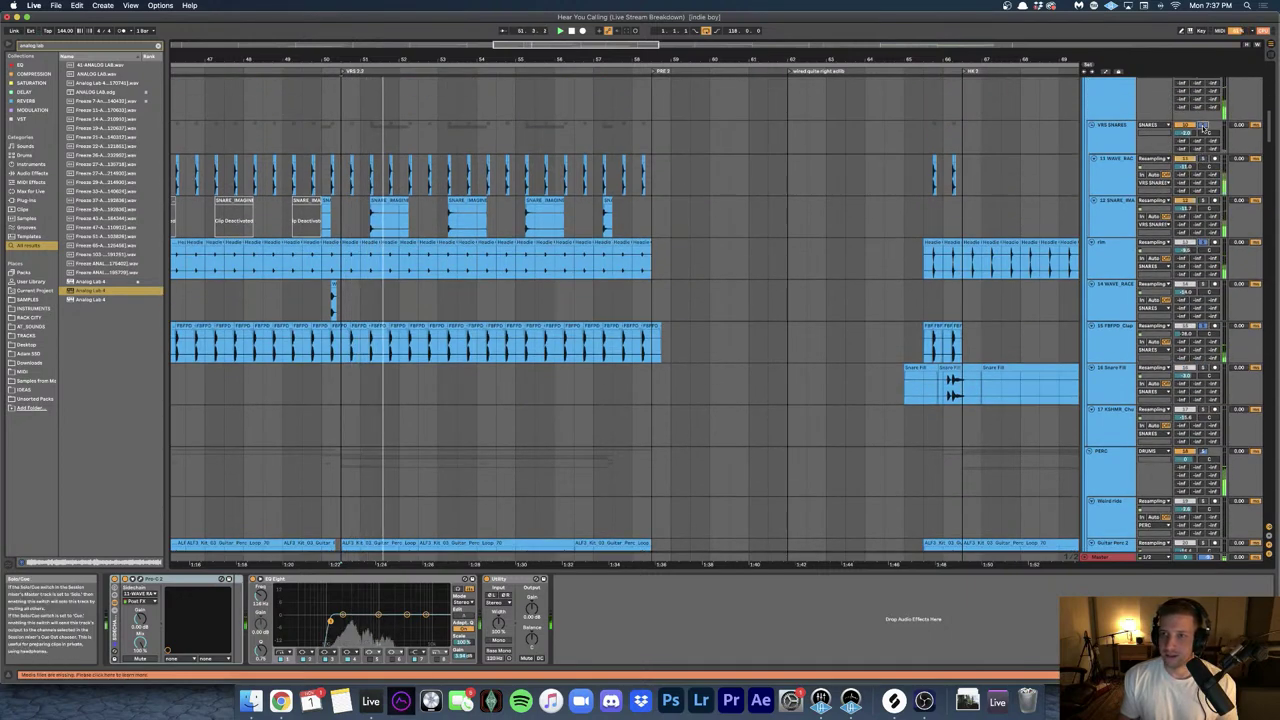
scroll(407, 235, "down", 10)
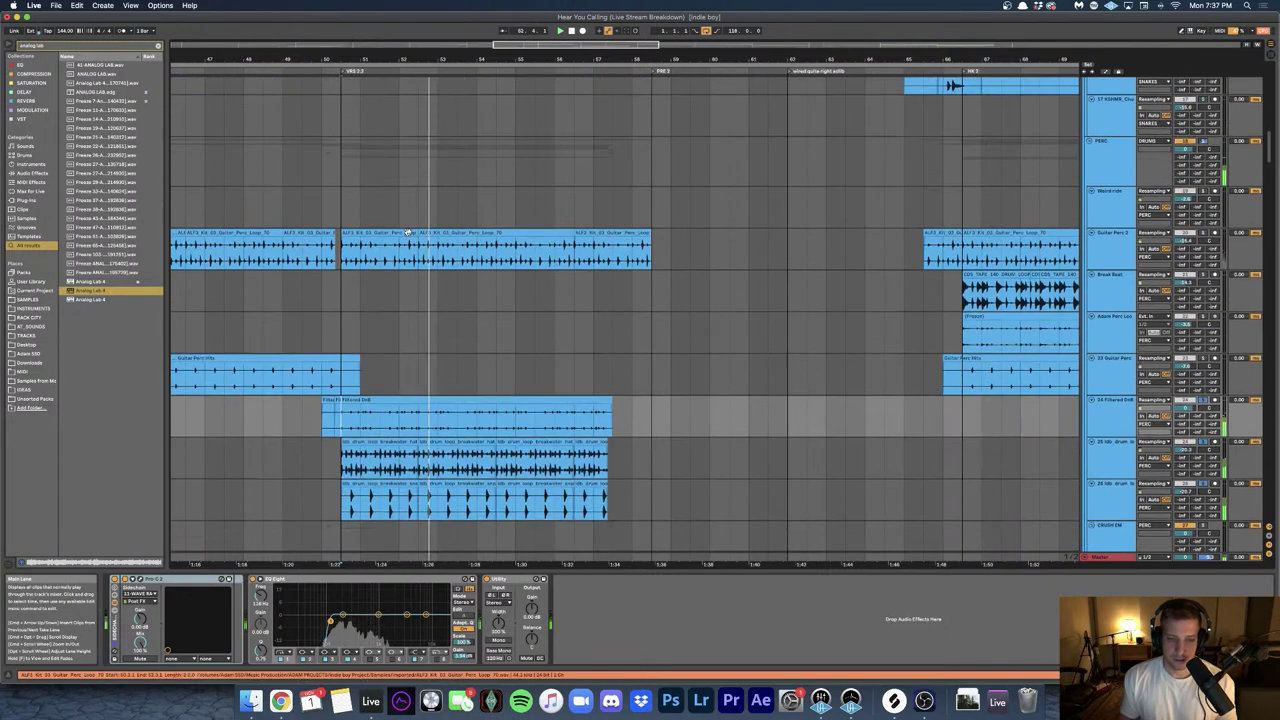
scroll(408, 235, "down", 10)
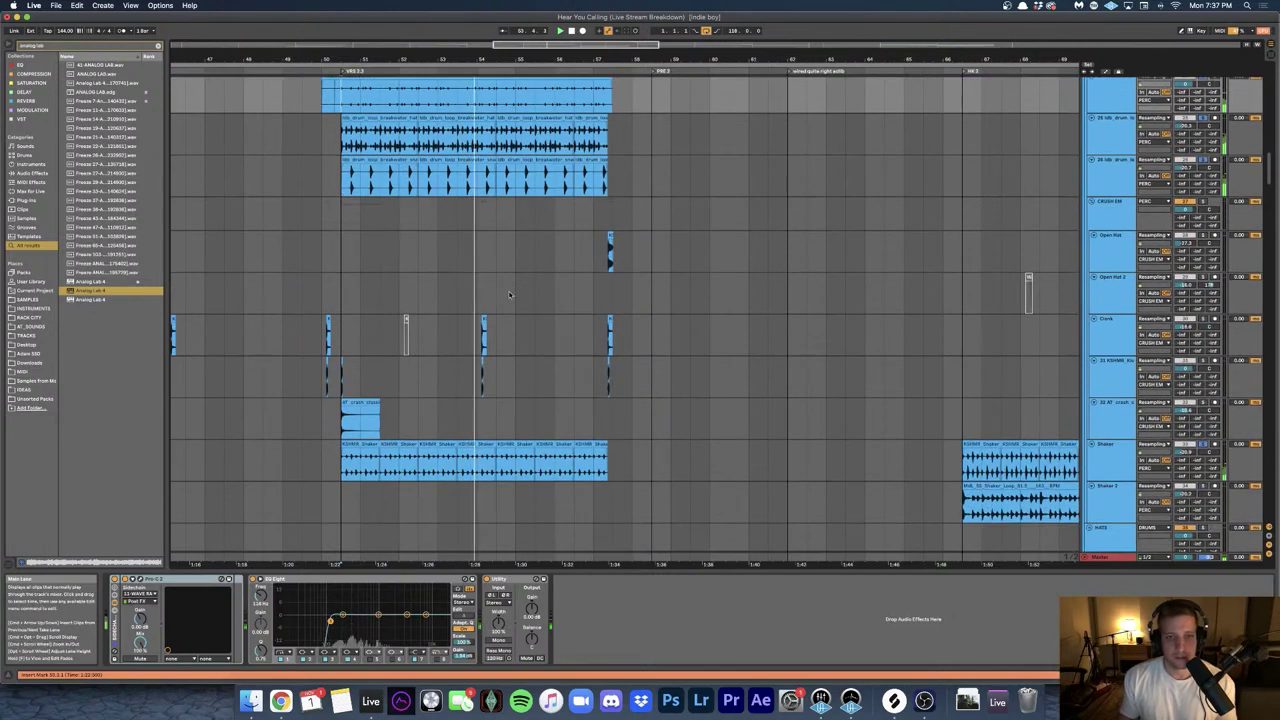
- Clear the solos and play the full mix from the last bars of VRS 2.2 into PRE 2
scroll(509, 291, "up", 3)
scroll(517, 297, "right", 2)
left_click(569, 336)
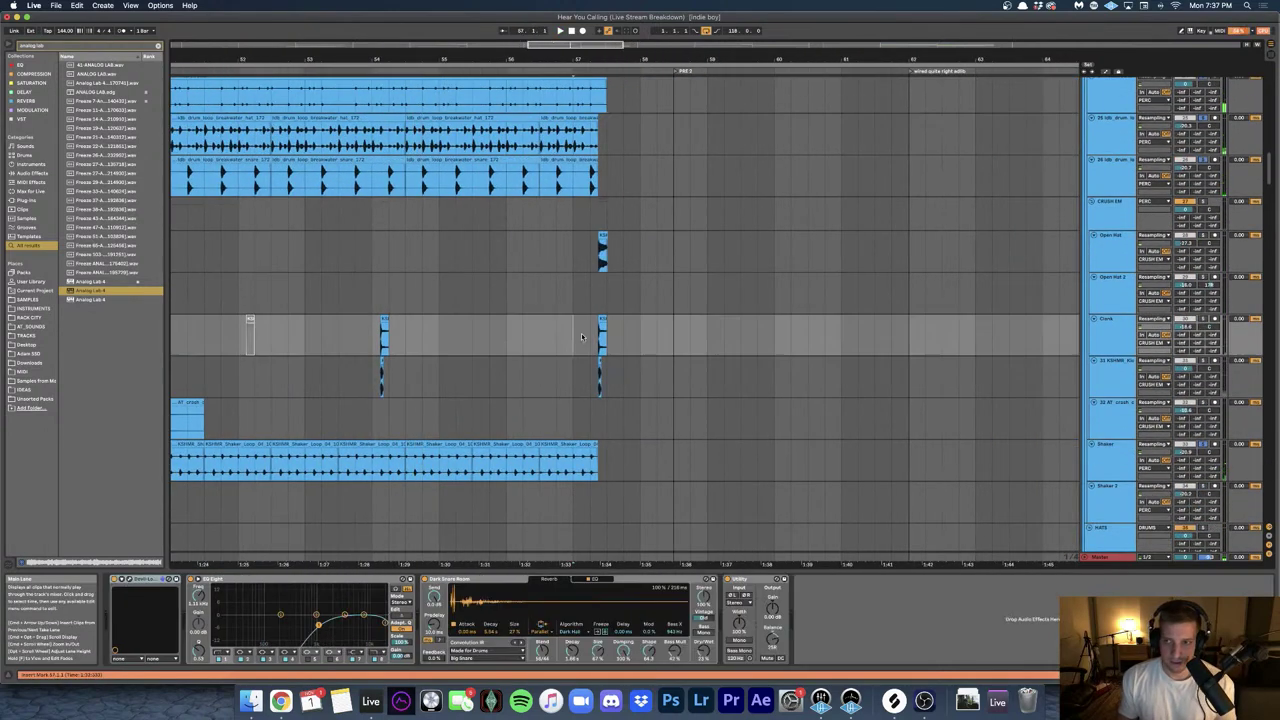
scroll(573, 339, "up", 3)
scroll(540, 338, "right", 5)
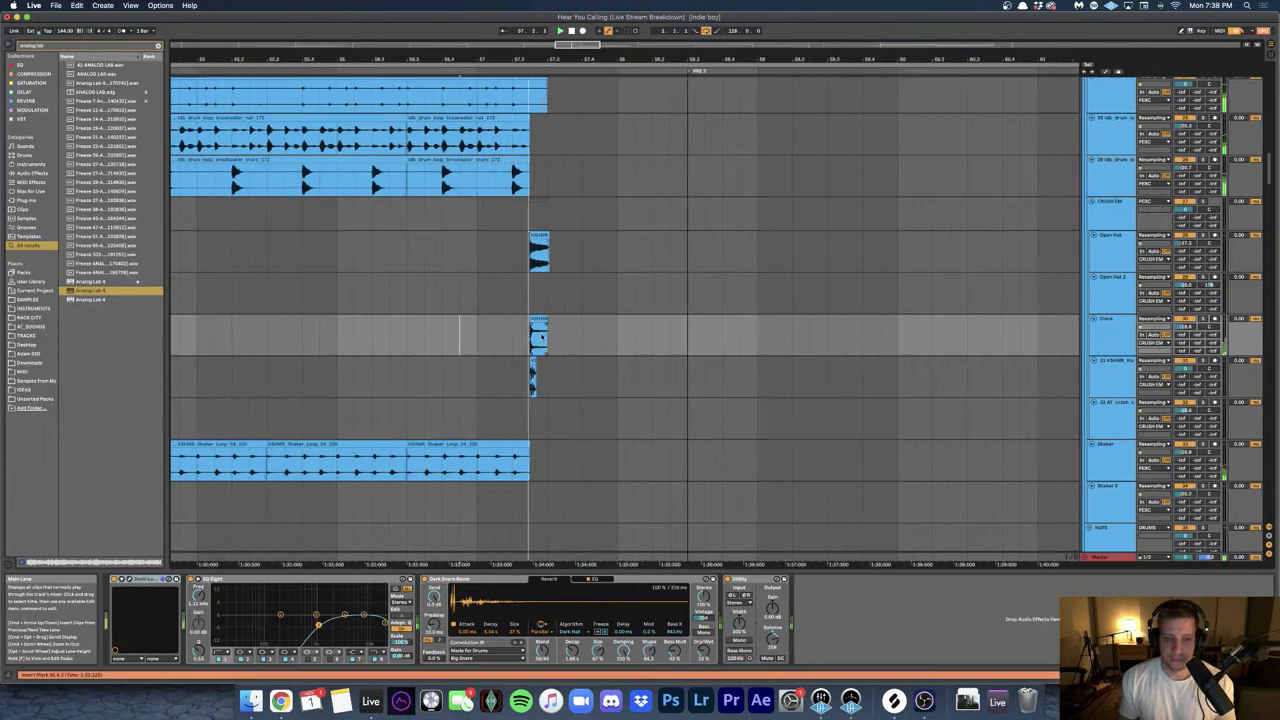
scroll(542, 337, "right", 4)
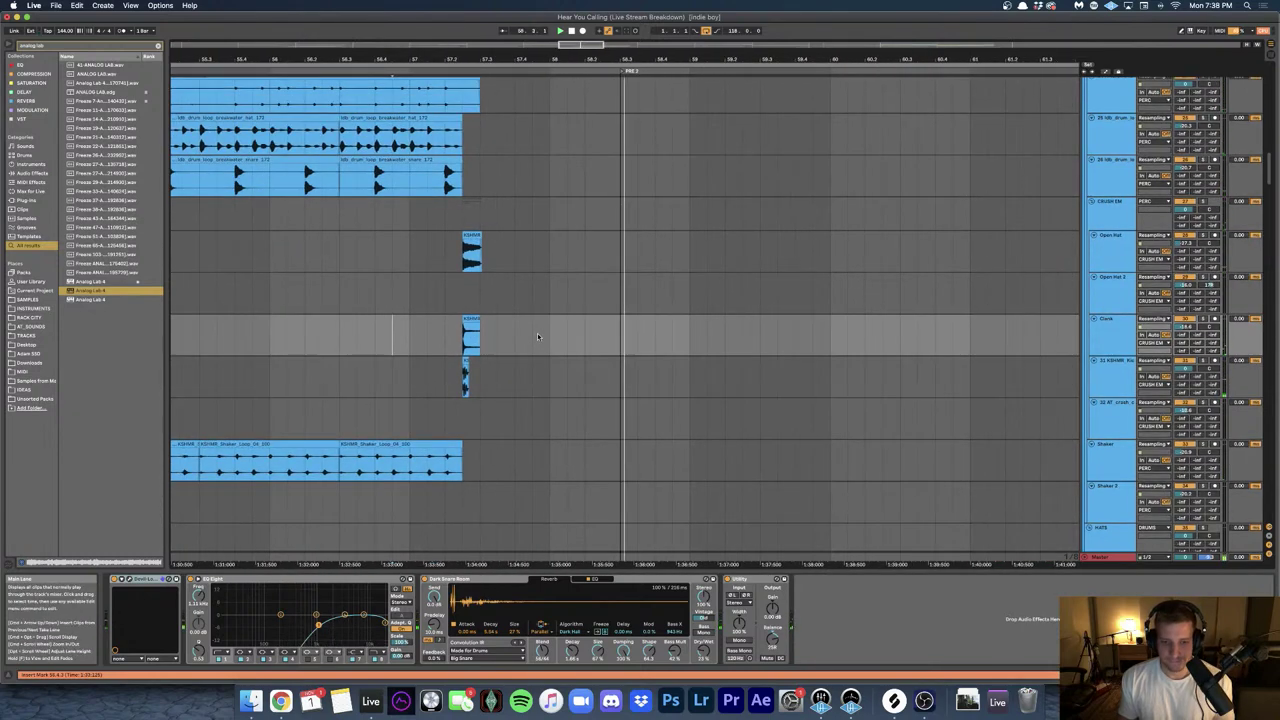
- Examine the drum fill clips around the start of PRE 2 during playback, and stop the playback
scroll(551, 330, "right", 5)
scroll(388, 341, "left", 1)
scroll(385, 338, "down", 10)
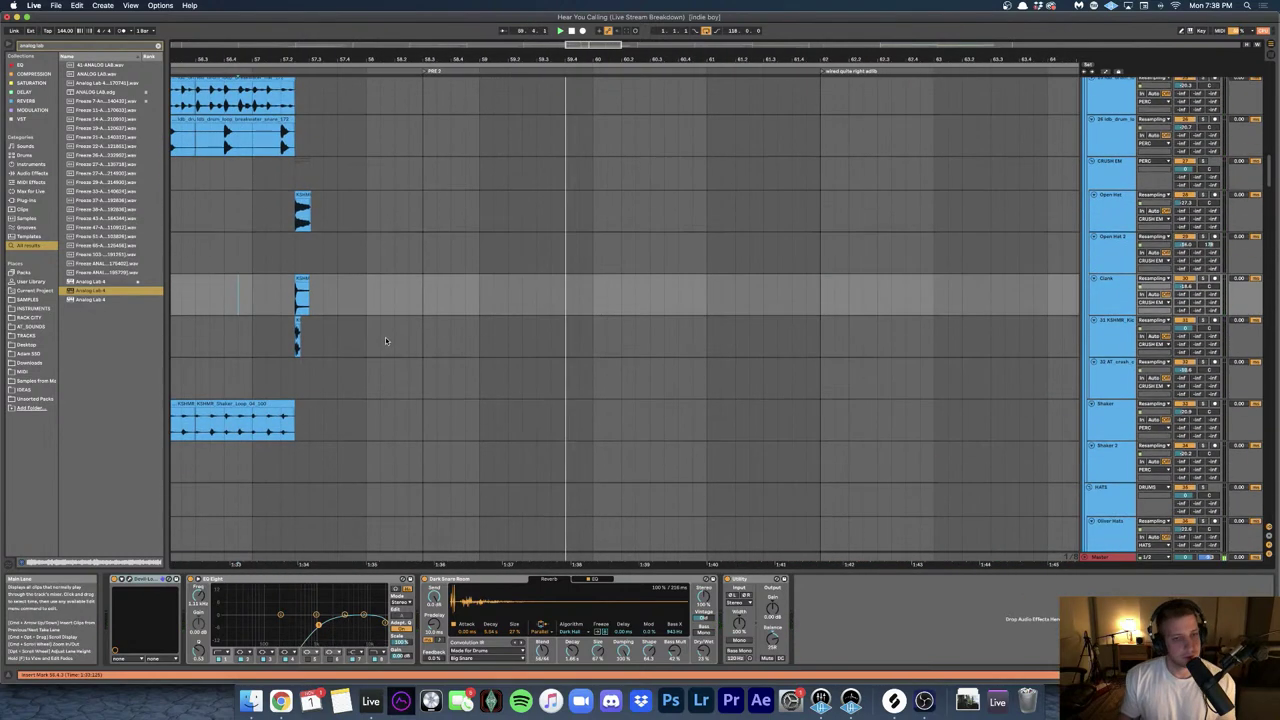
scroll(378, 345, "down", 8)
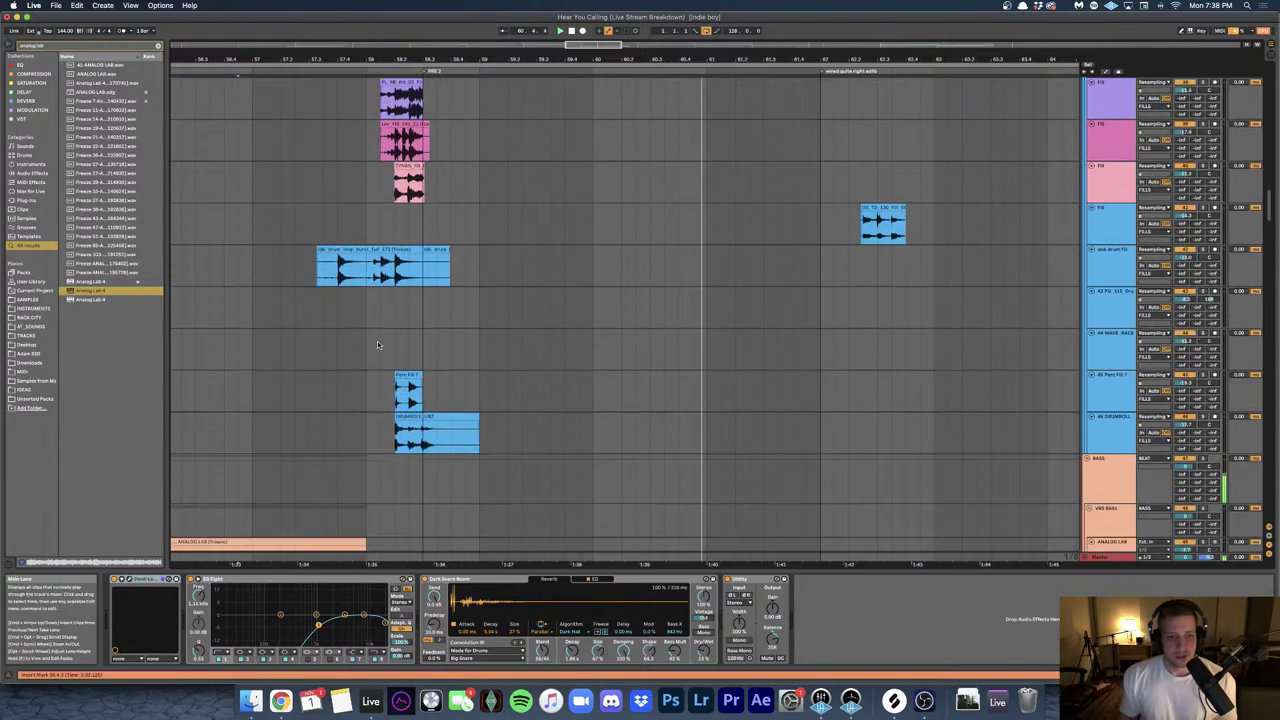
left_click(463, 372)
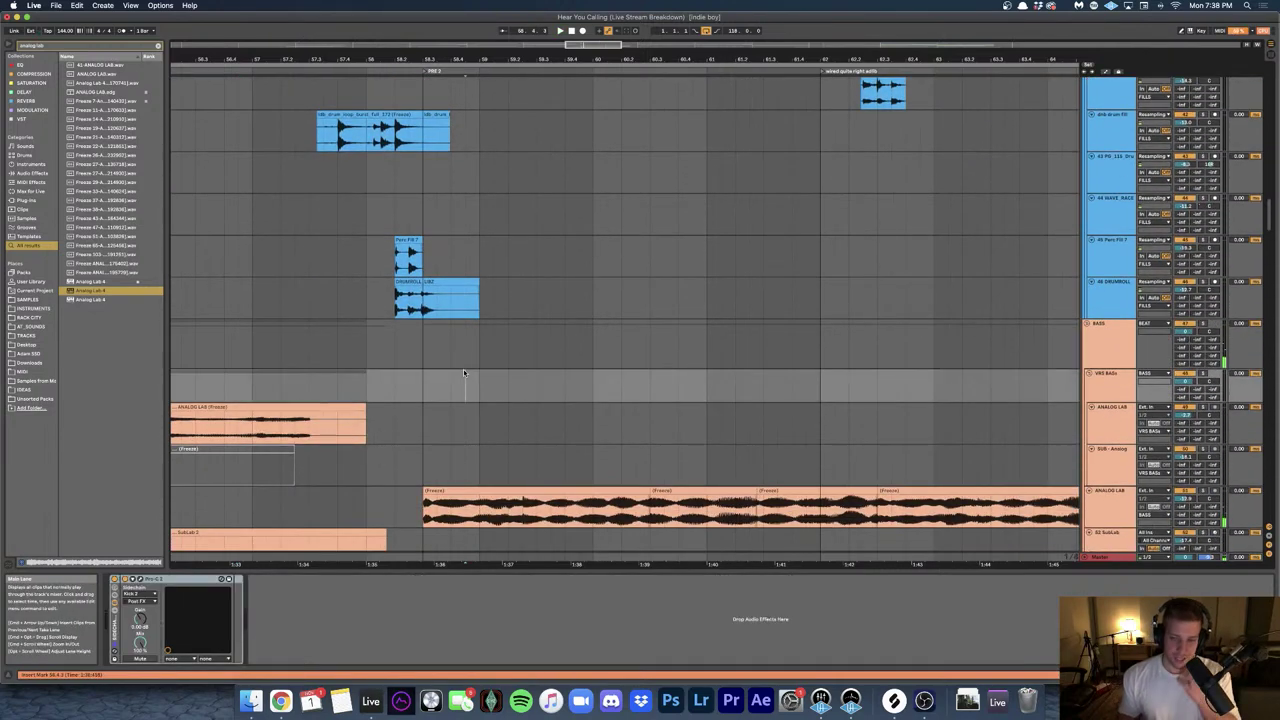
- Play the first PRE section in the full mix from its start for comparison with PRE 2
scroll(504, 345, "down", 10)
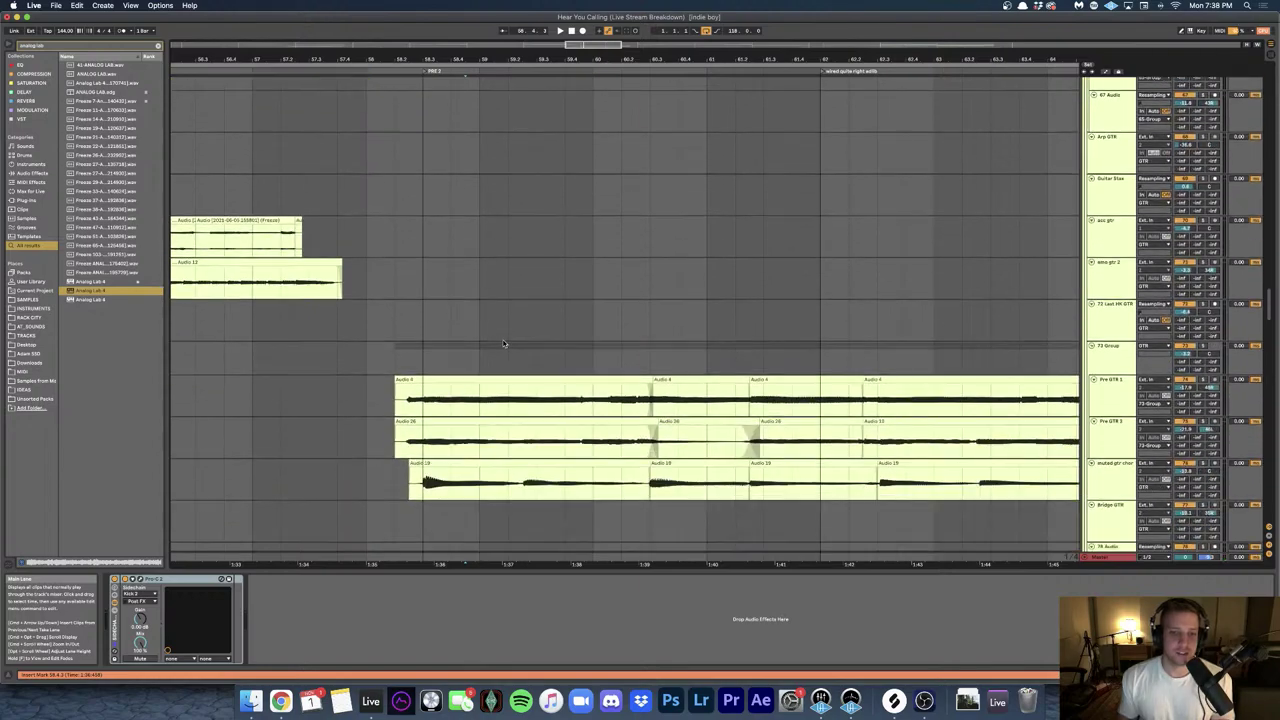
scroll(504, 344, "up", 20)
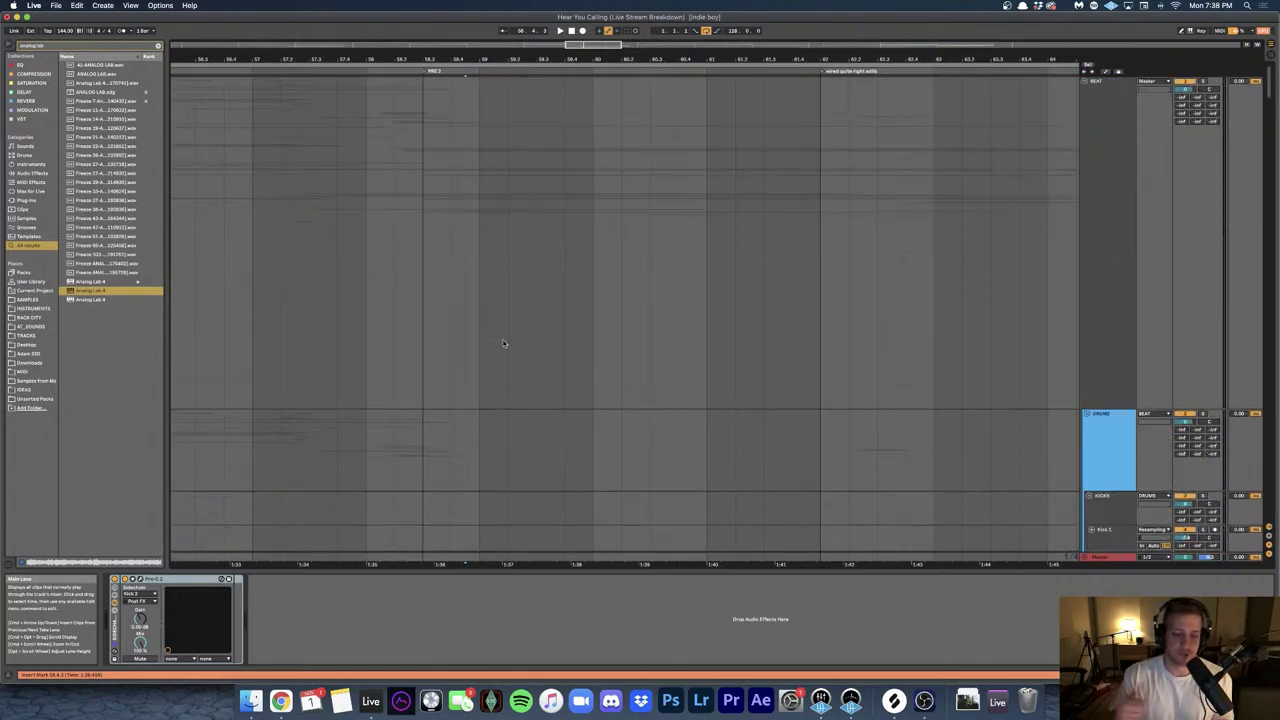
scroll(503, 344, "down", 15)
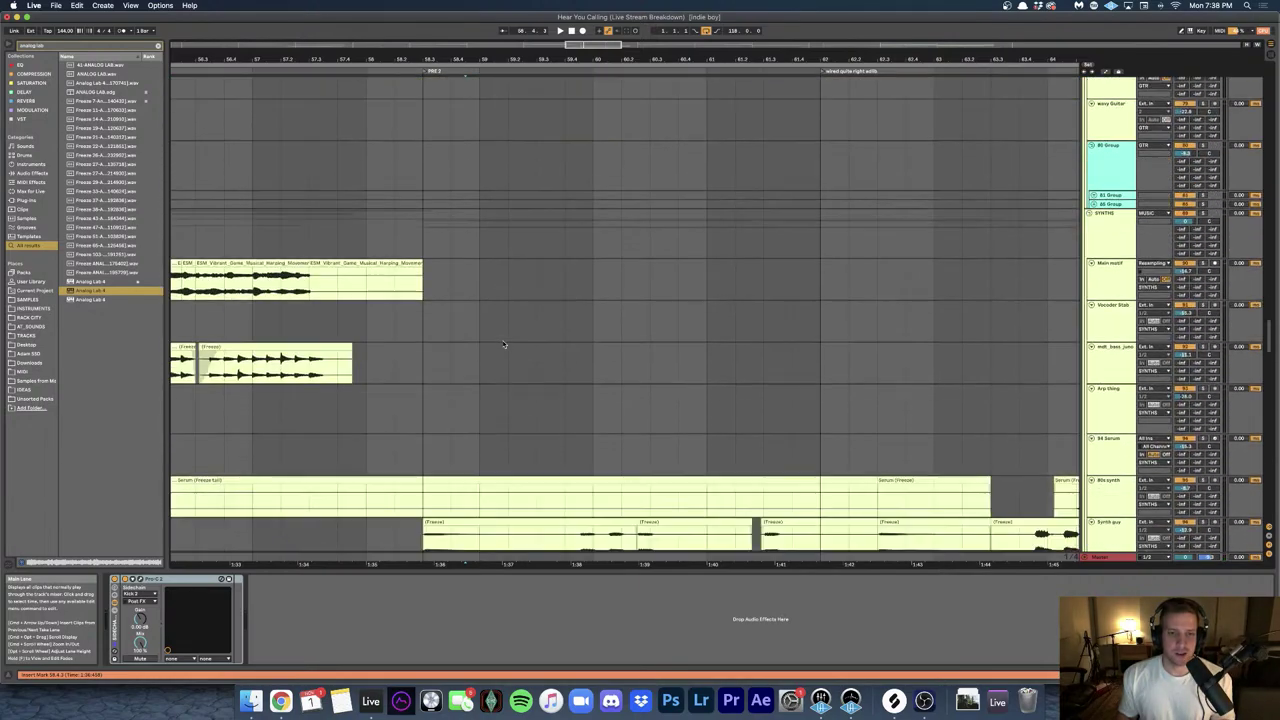
scroll(427, 342, "down", 5)
scroll(427, 342, "down", 6)
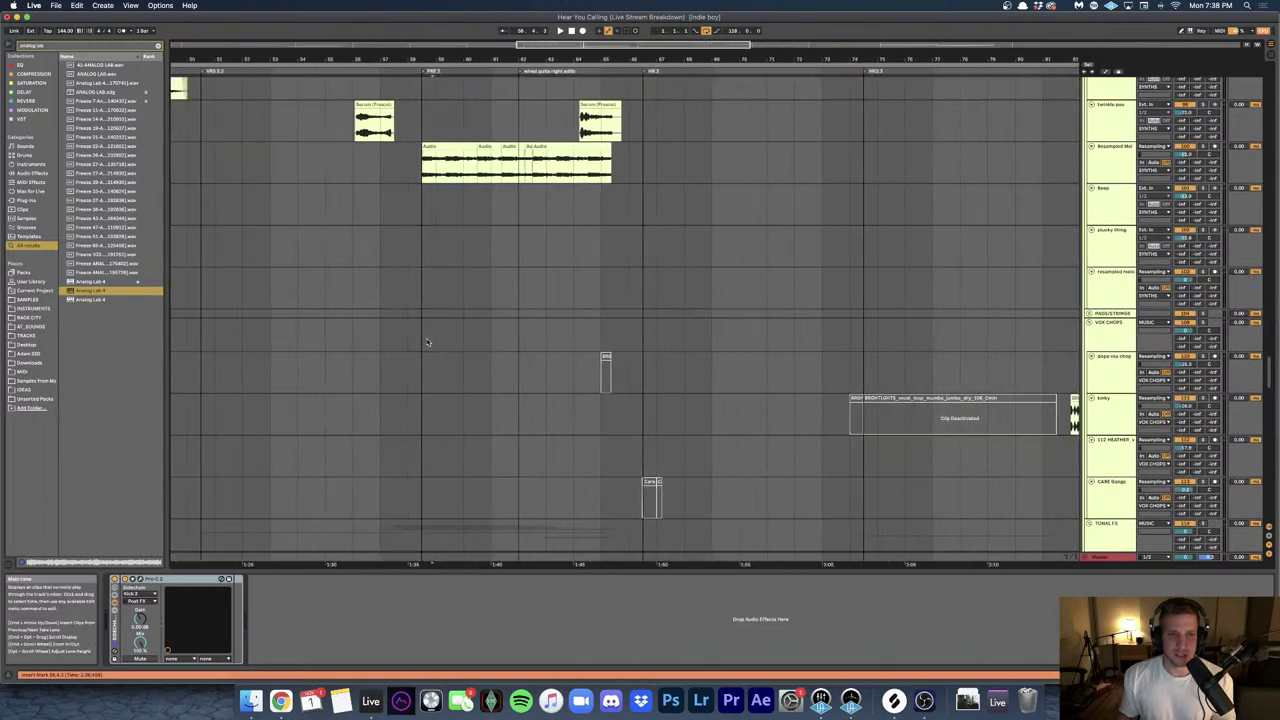
scroll(427, 342, "left", 4)
scroll(427, 342, "left", 5)
scroll(368, 331, "down", 3)
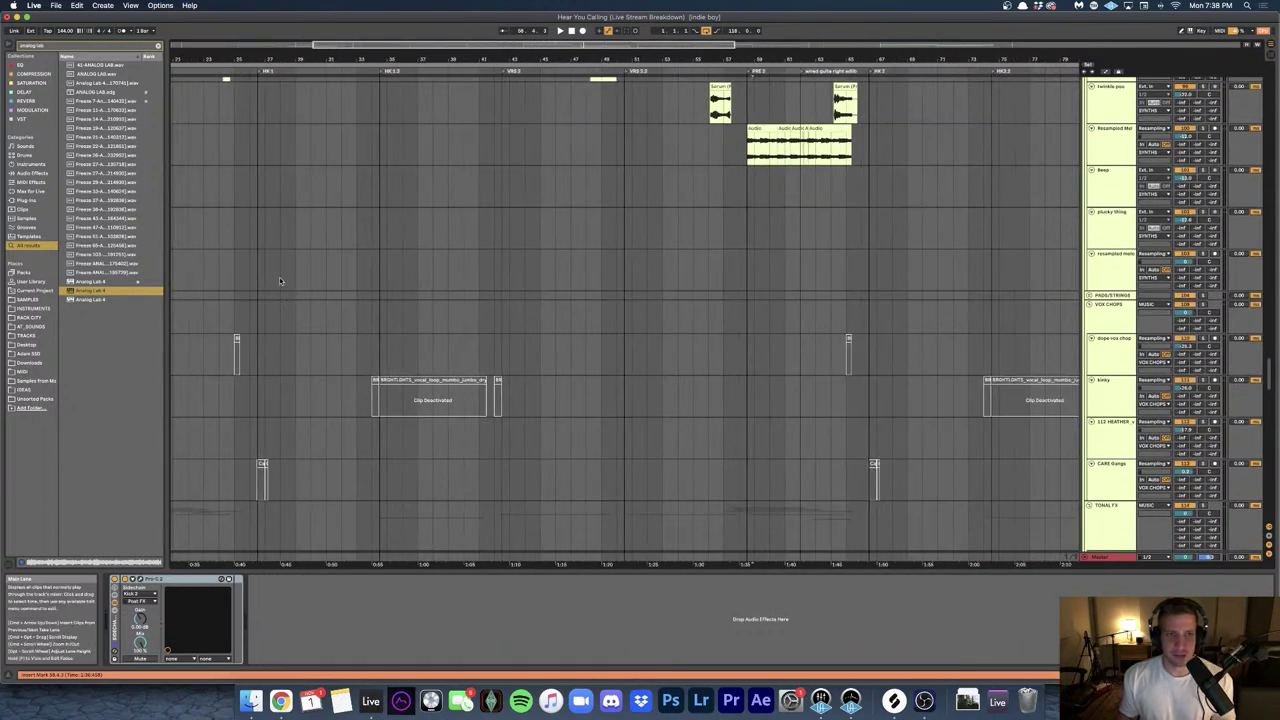
scroll(280, 278, "left", 2)
left_click(252, 275)
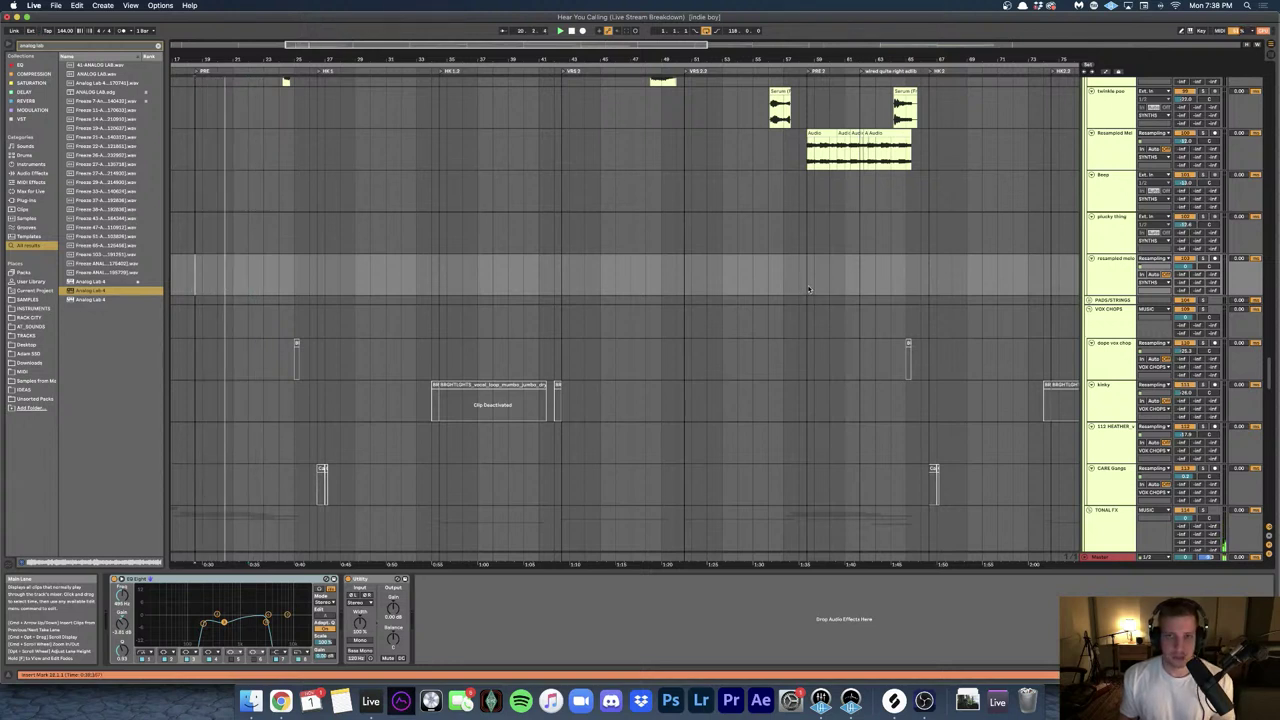
- Play PRE 2 in the full mix from its start and examine its synth clips
scroll(810, 289, "right", 5)
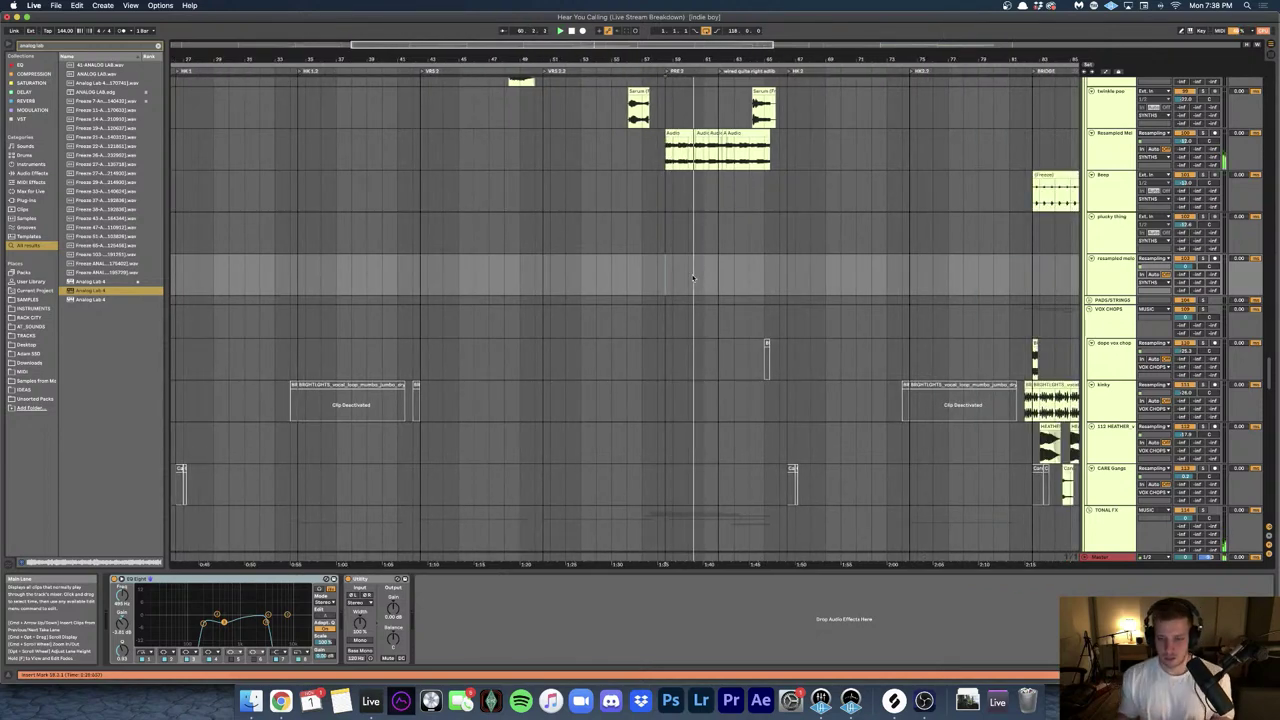
scroll(692, 278, "up", 5)
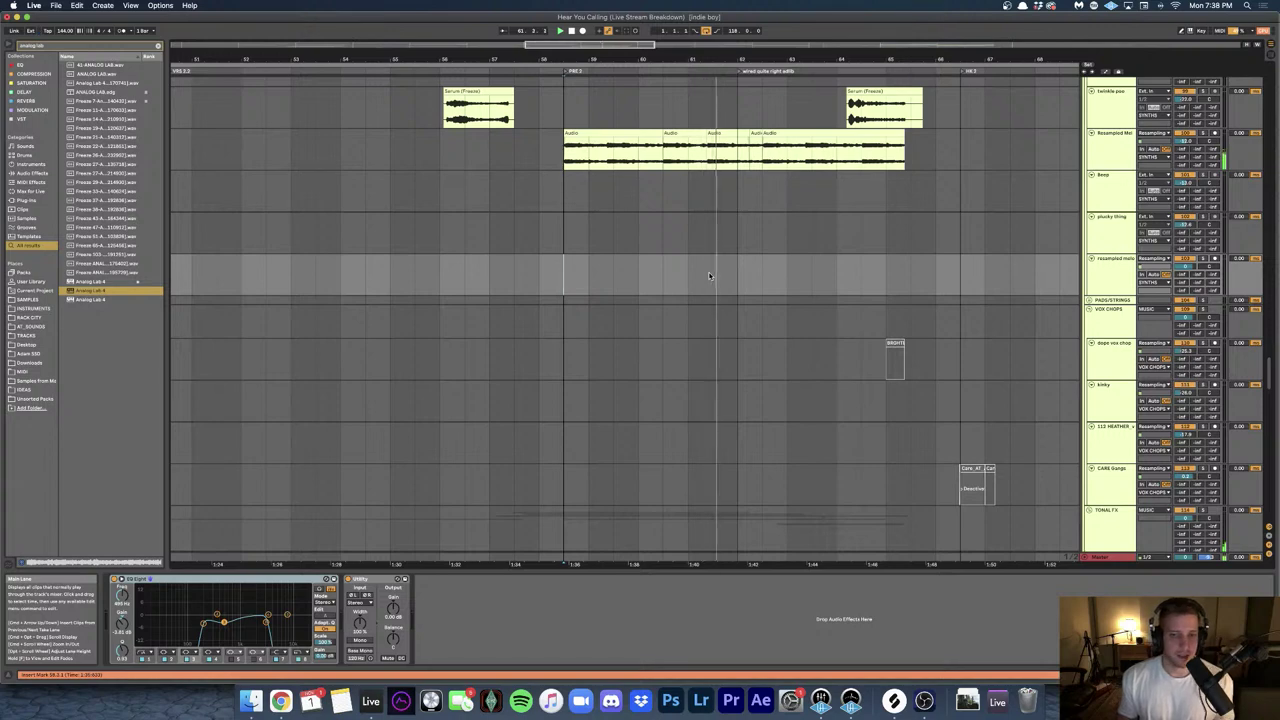
scroll(709, 275, "right", 3)
scroll(667, 271, "right", 3)
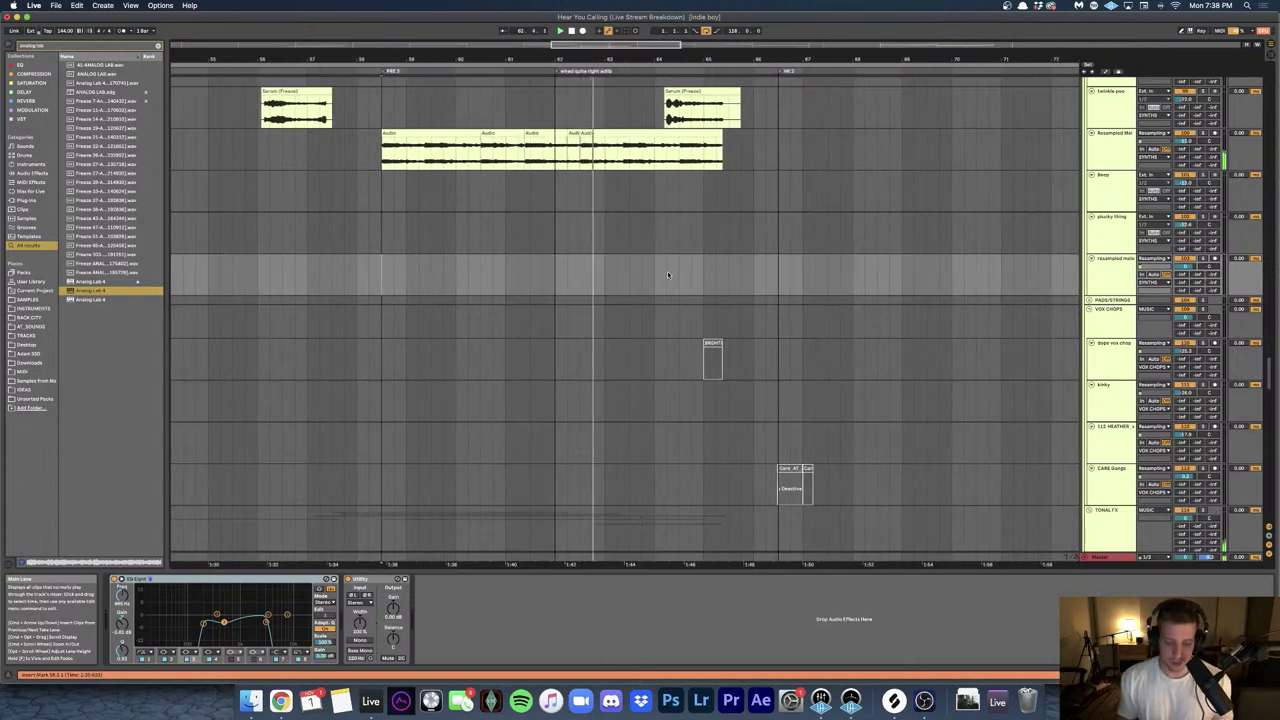
scroll(639, 268, "up", 5)
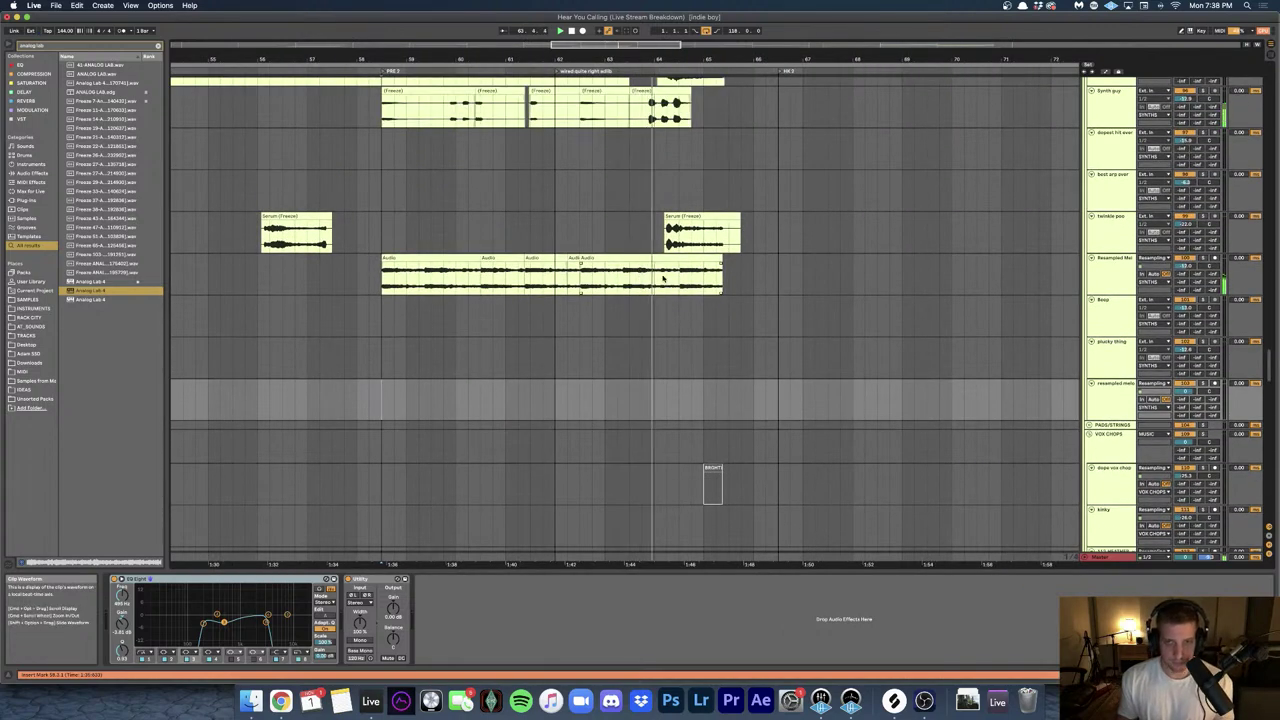
scroll(662, 280, "up", 3)
scroll(662, 280, "up", 5)
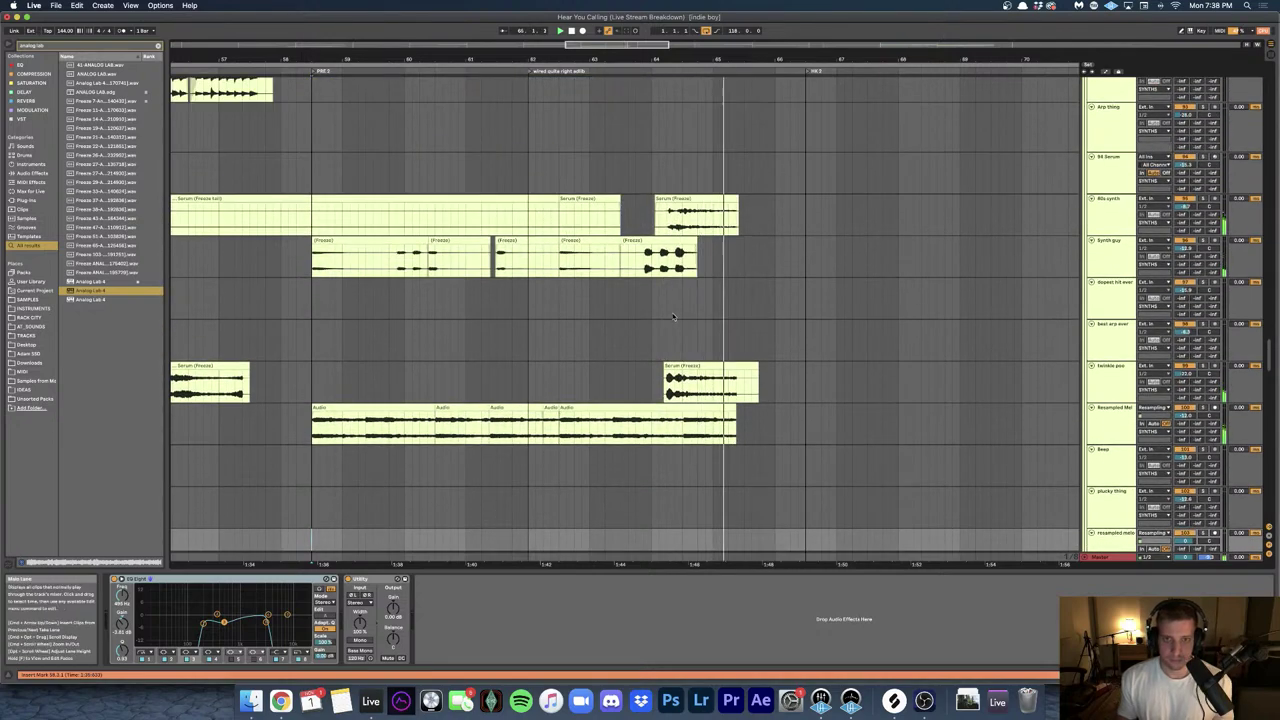
scroll(673, 317, "up", 2)
- Play the Synth guy track's clips from the start of PRE 2 through the last clip
scroll(532, 244, "down", 10)
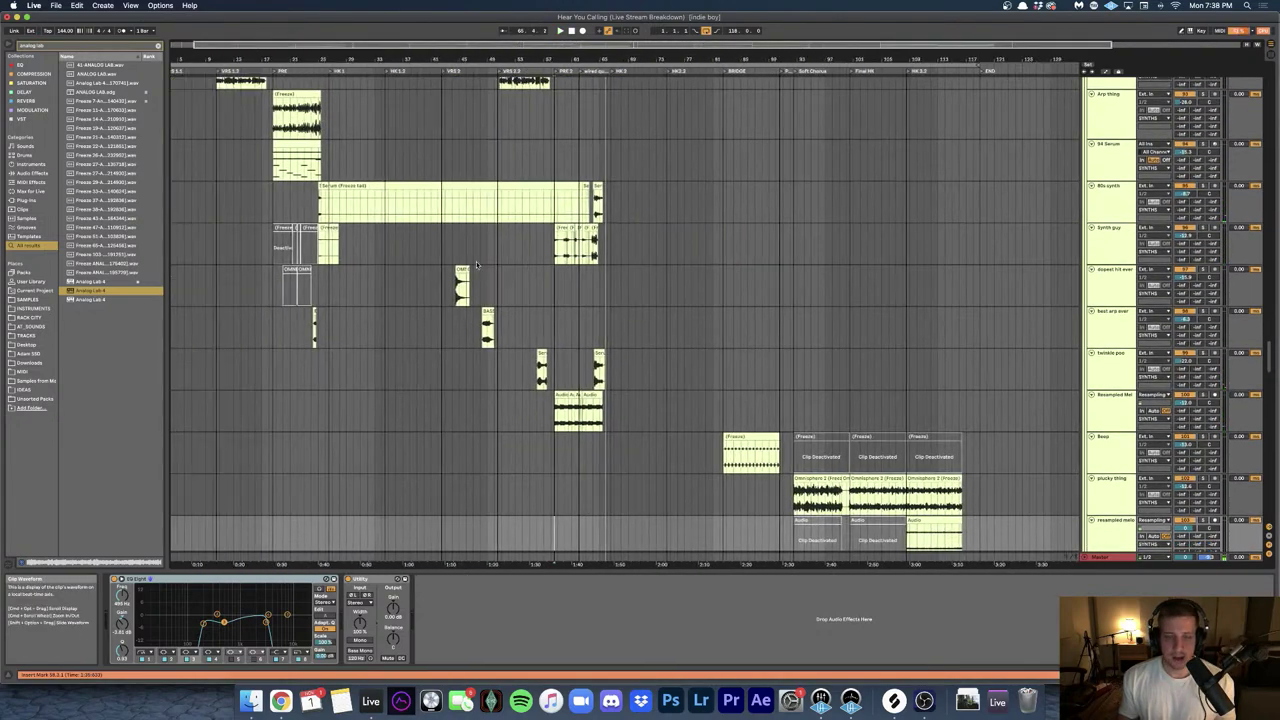
scroll(532, 244, "up", 8)
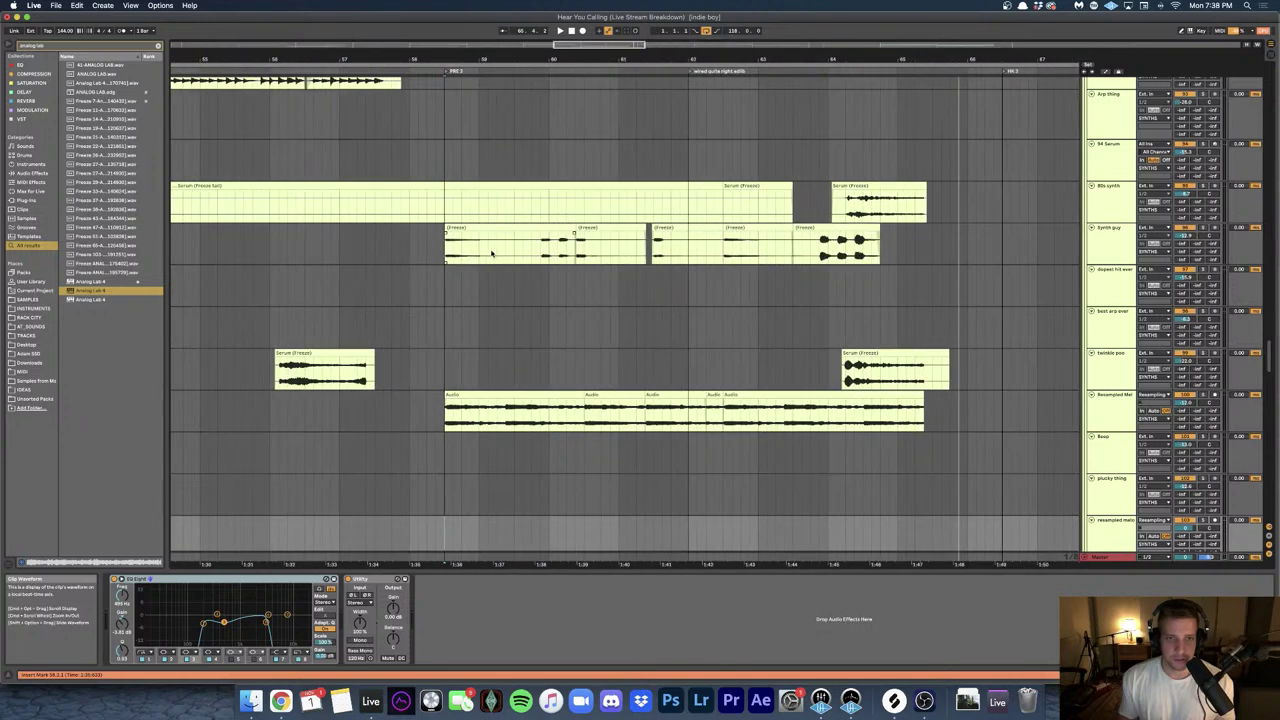
left_click(444, 256)
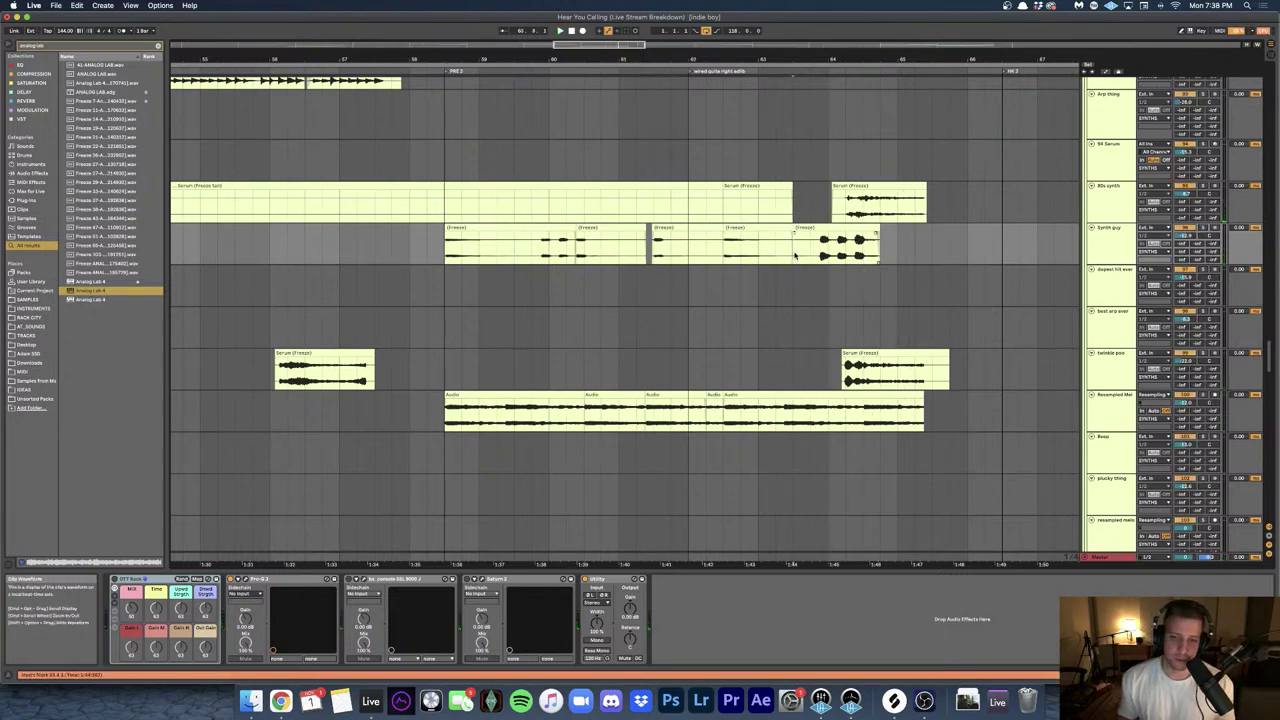
- Solo the Resampled Mel track and start playing it from the start of PRE 2
scroll(795, 257, "down", 3)
scroll(700, 270, "left", 3)
scroll(620, 280, "up", 3)
scroll(577, 292, "down", 5)
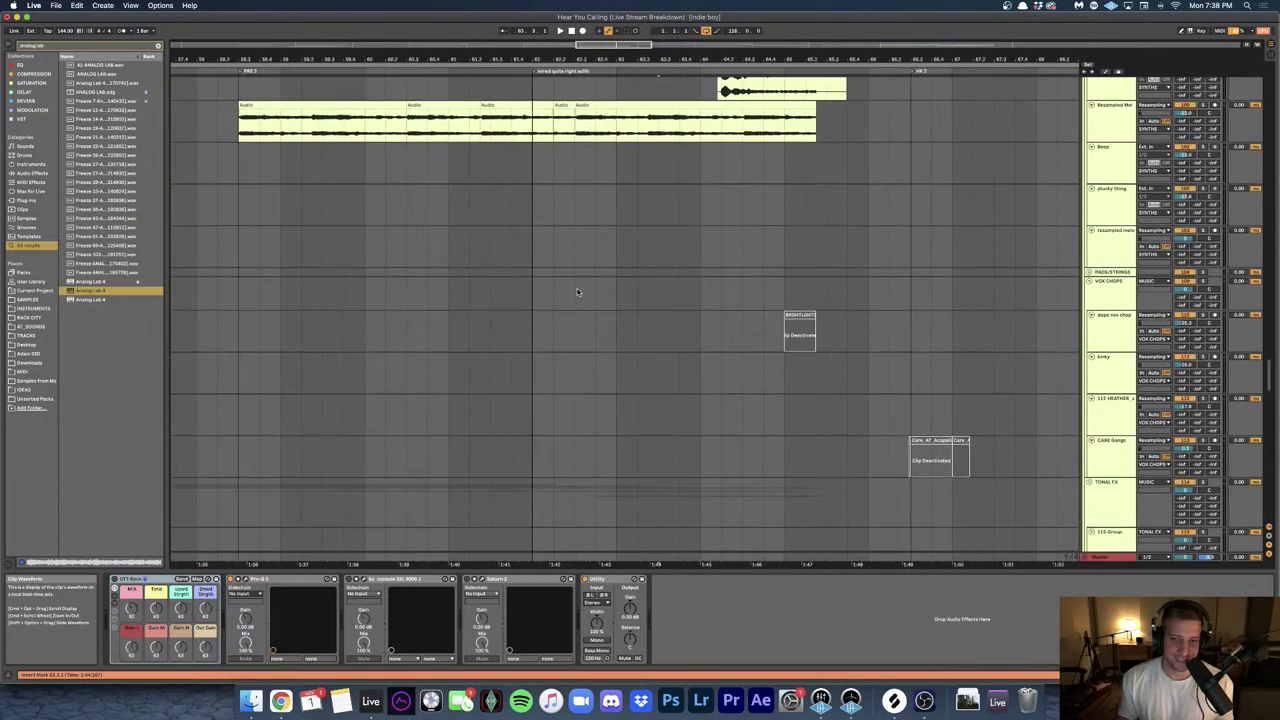
scroll(577, 292, "down", 1)
scroll(325, 206, "down", 2)
scroll(328, 190, "up", 2)
scroll(328, 190, "left", 2)
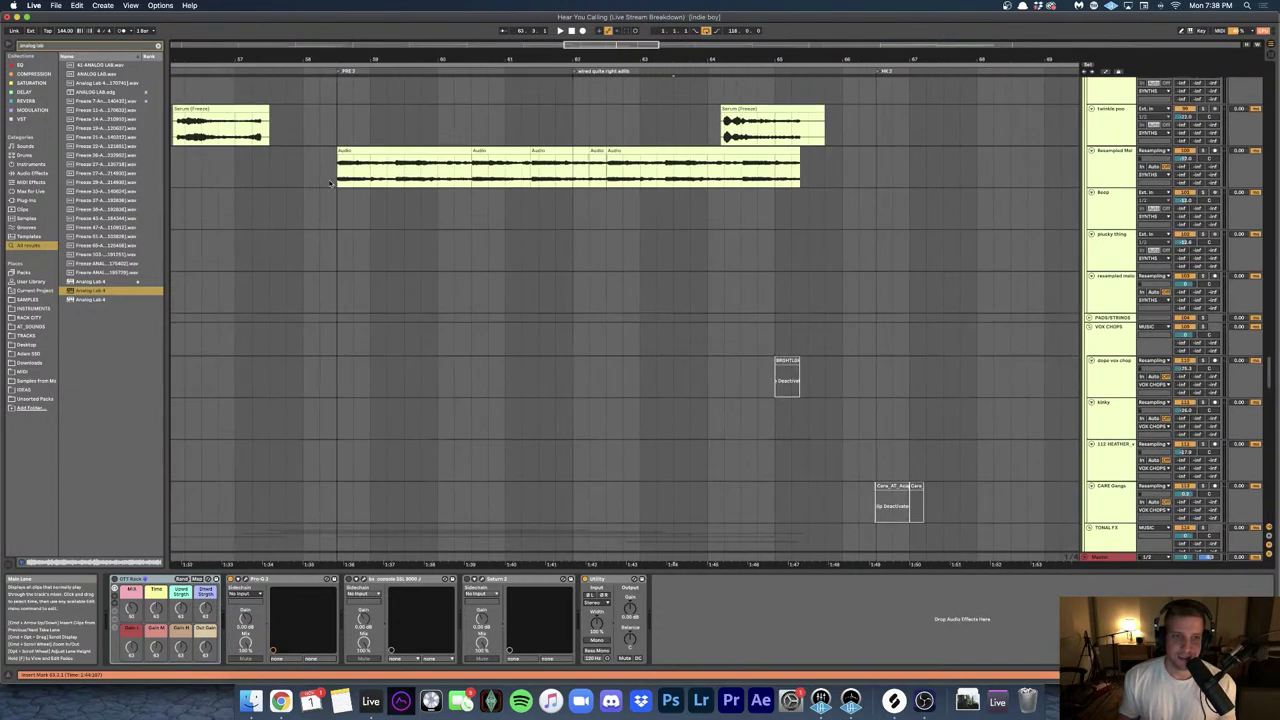
left_click(1103, 165)
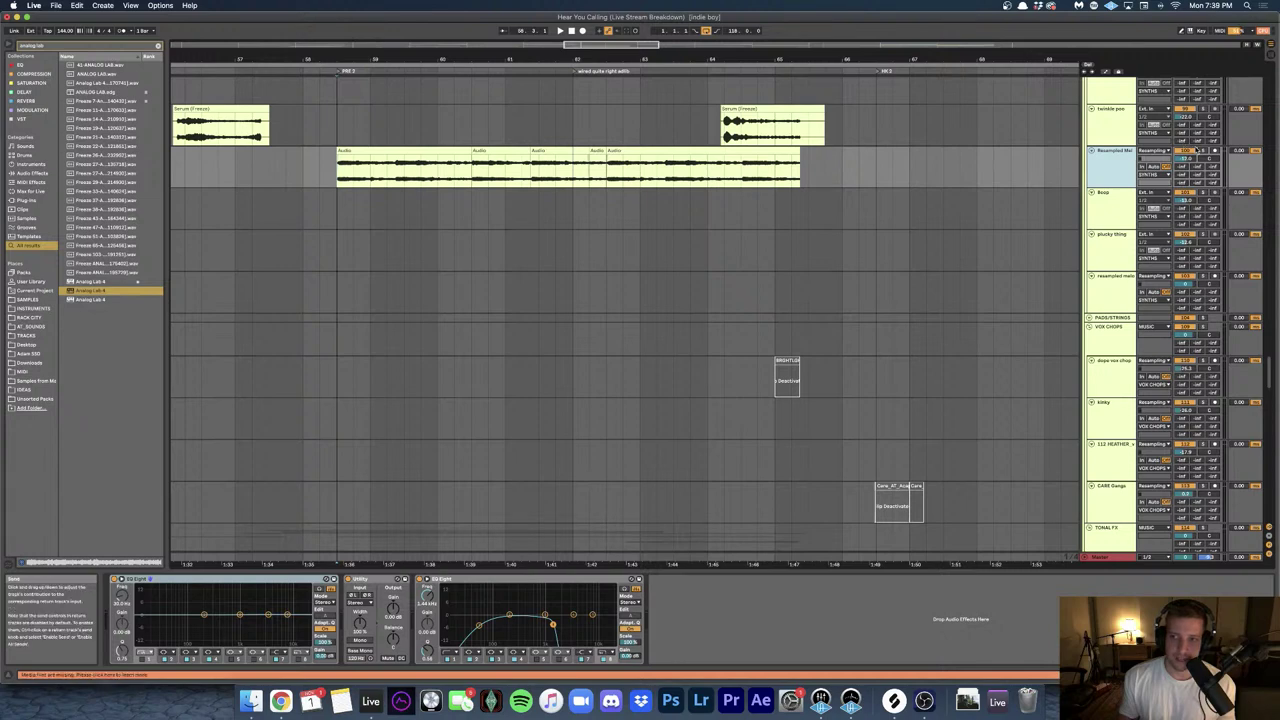
left_click(1204, 151)
key("space")
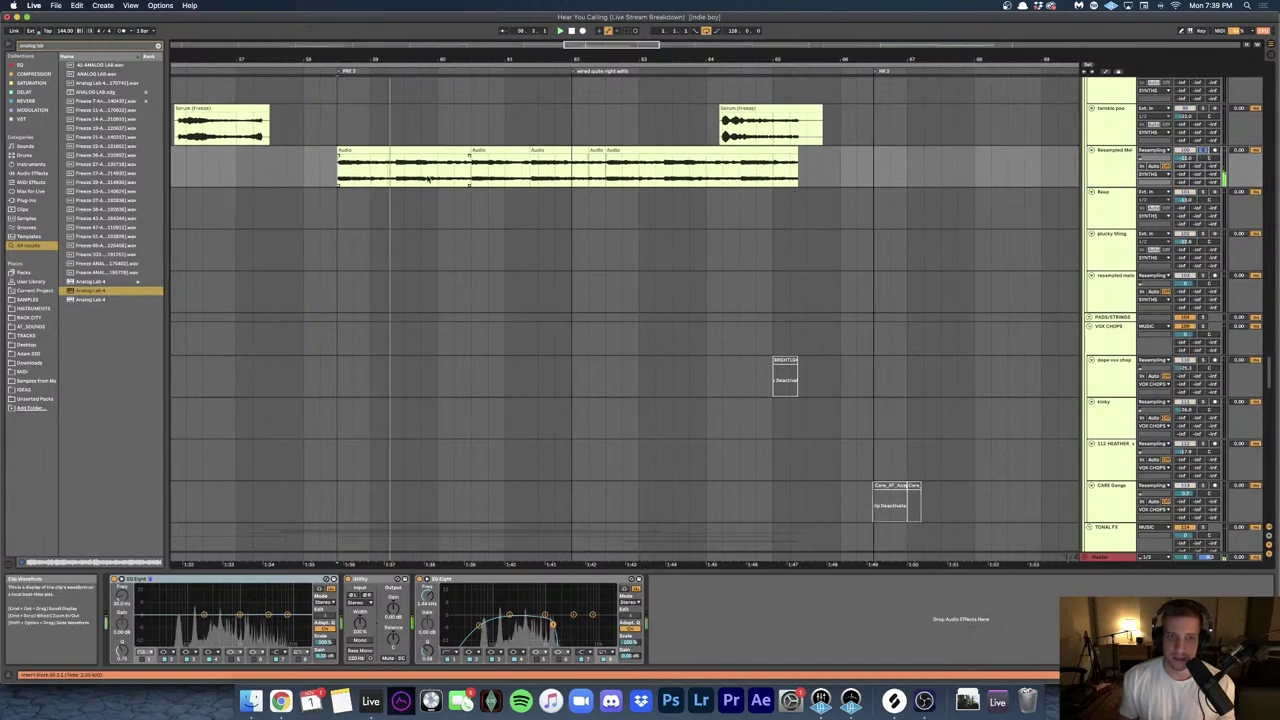
- Listen to the Resampled Mel clips up to about bar 64, stop the playback and clear the solo
scroll(430, 180, "down", 3)
scroll(512, 180, "left", 3)
scroll(512, 180, "up", 1)
scroll(512, 179, "up", 3)
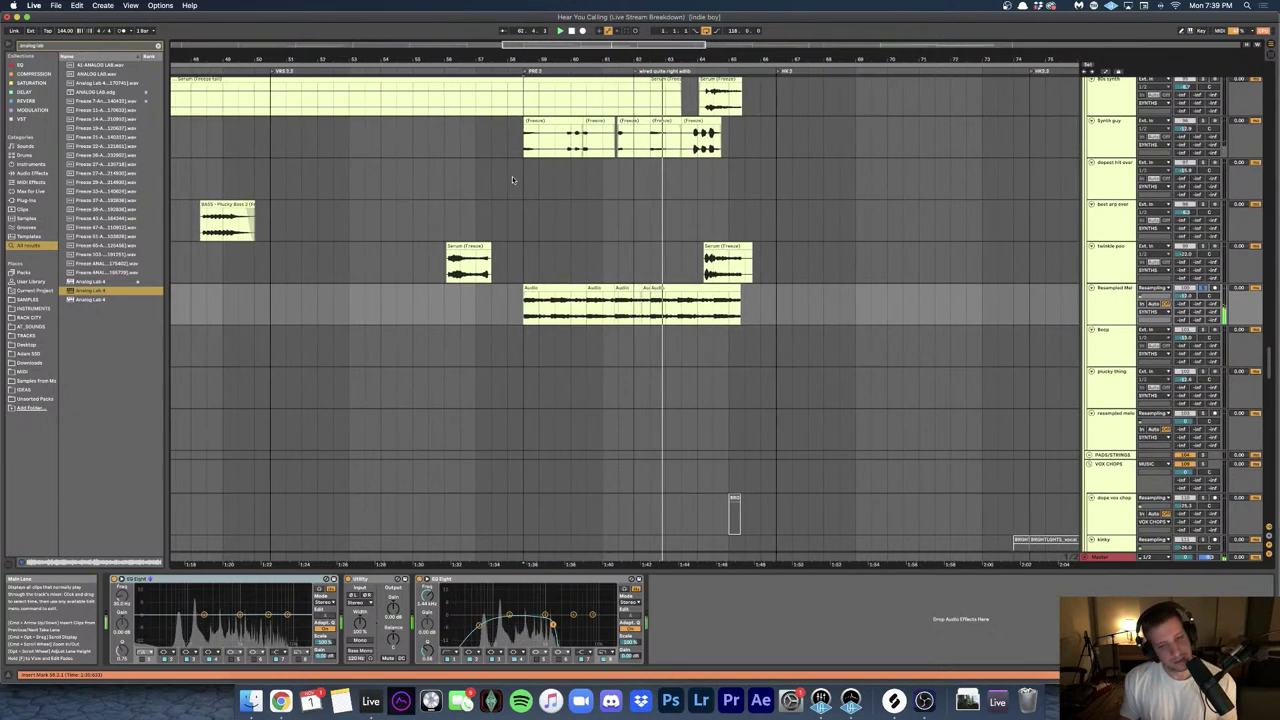
scroll(632, 307, "up", 3)
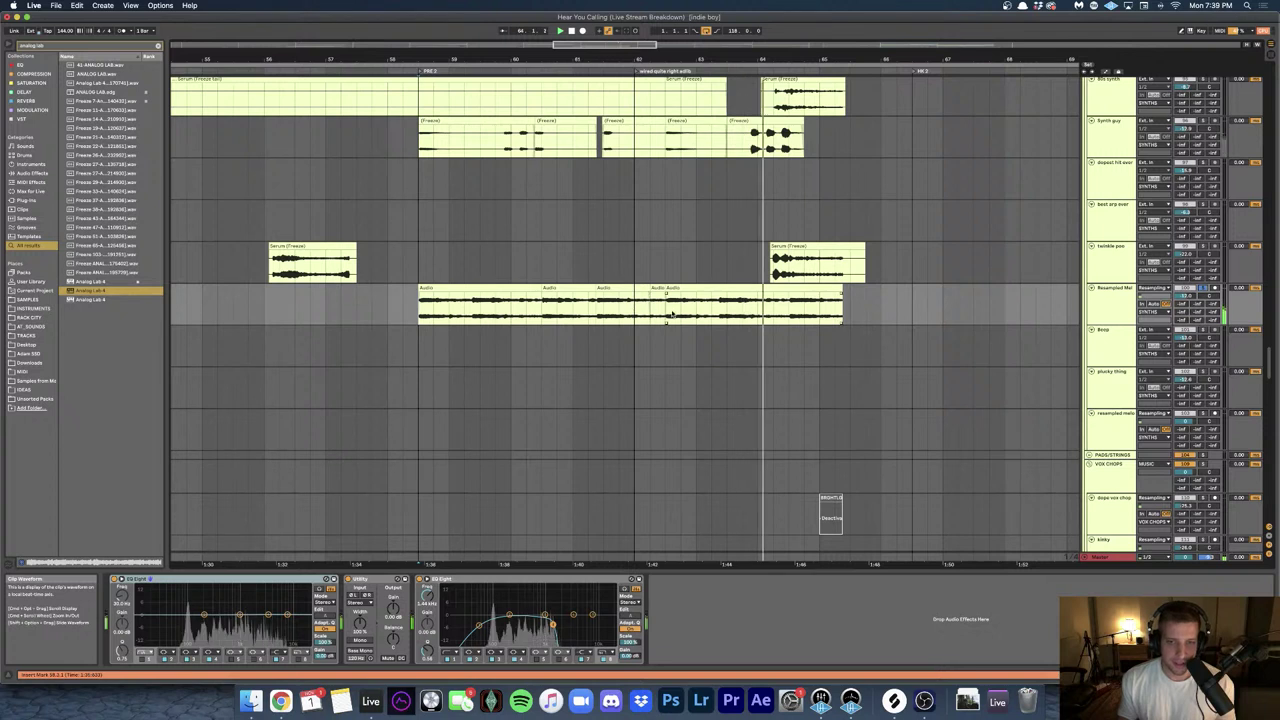
key("space")
scroll(796, 312, "up", 1)
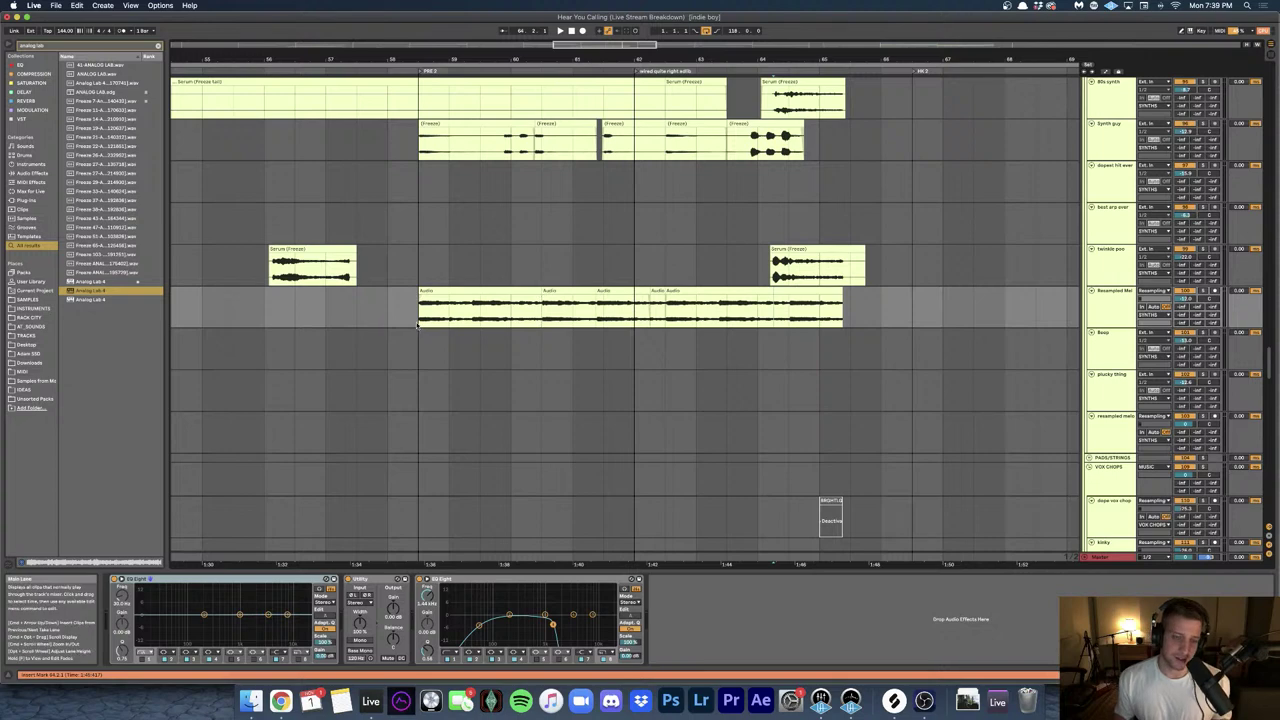
- Place the playback start at the beginning of PRE 2 in the Tonal FX tracks
scroll(436, 318, "down", 15)
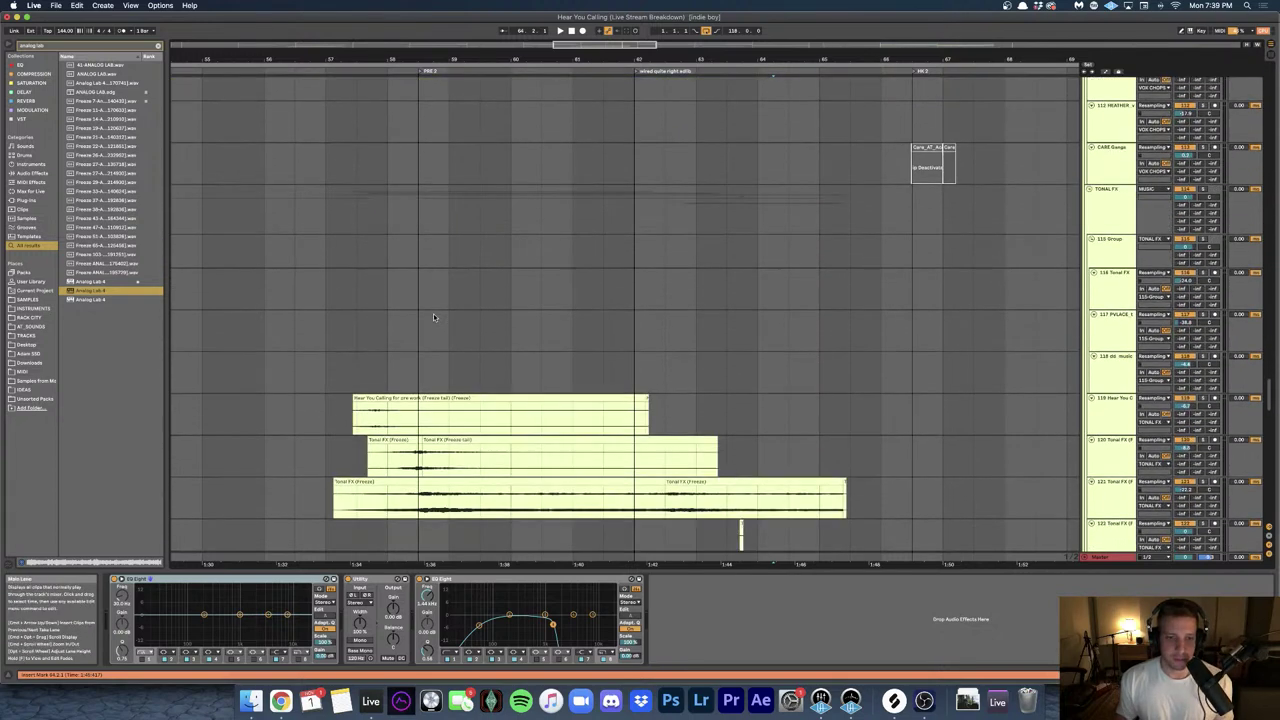
scroll(420, 316, "up", 5)
left_click(419, 316)
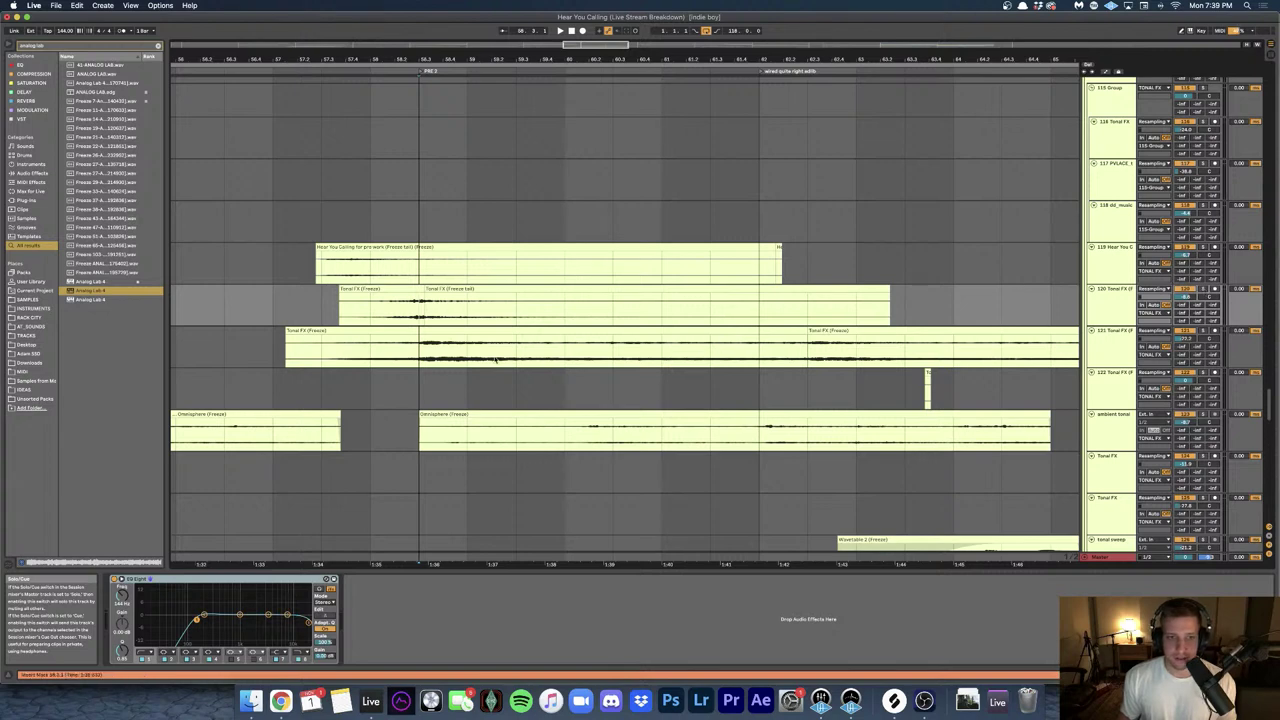
- Select the tonal sweep clip near the end of PRE 2 and play from its start
scroll(495, 359, "down", 10)
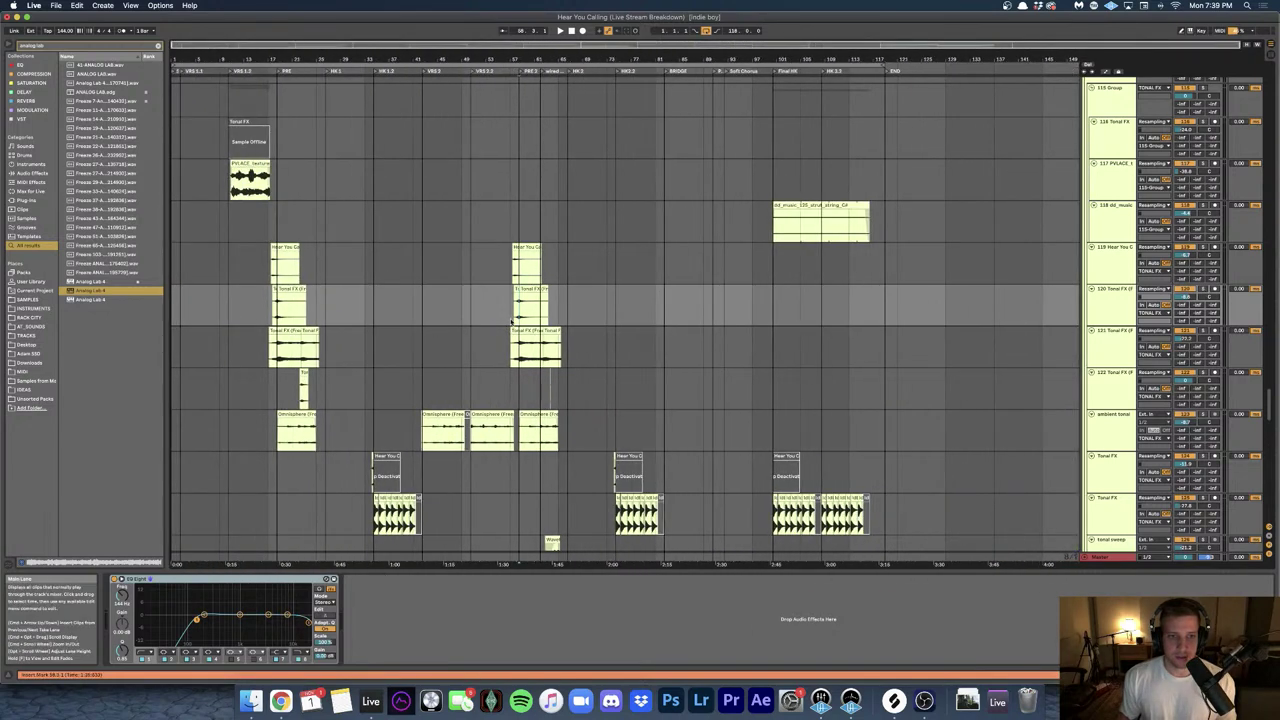
scroll(512, 320, "down", 12)
scroll(553, 252, "up", 5)
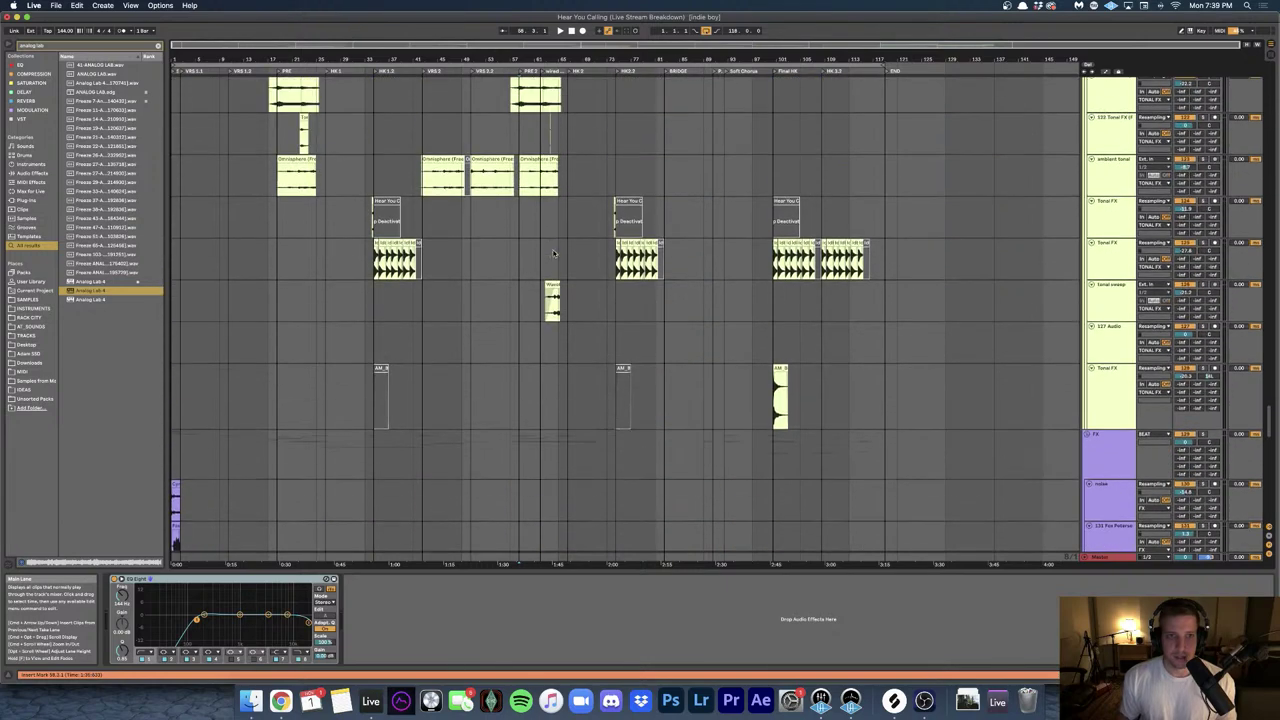
scroll(553, 252, "up", 8)
left_click(556, 285)
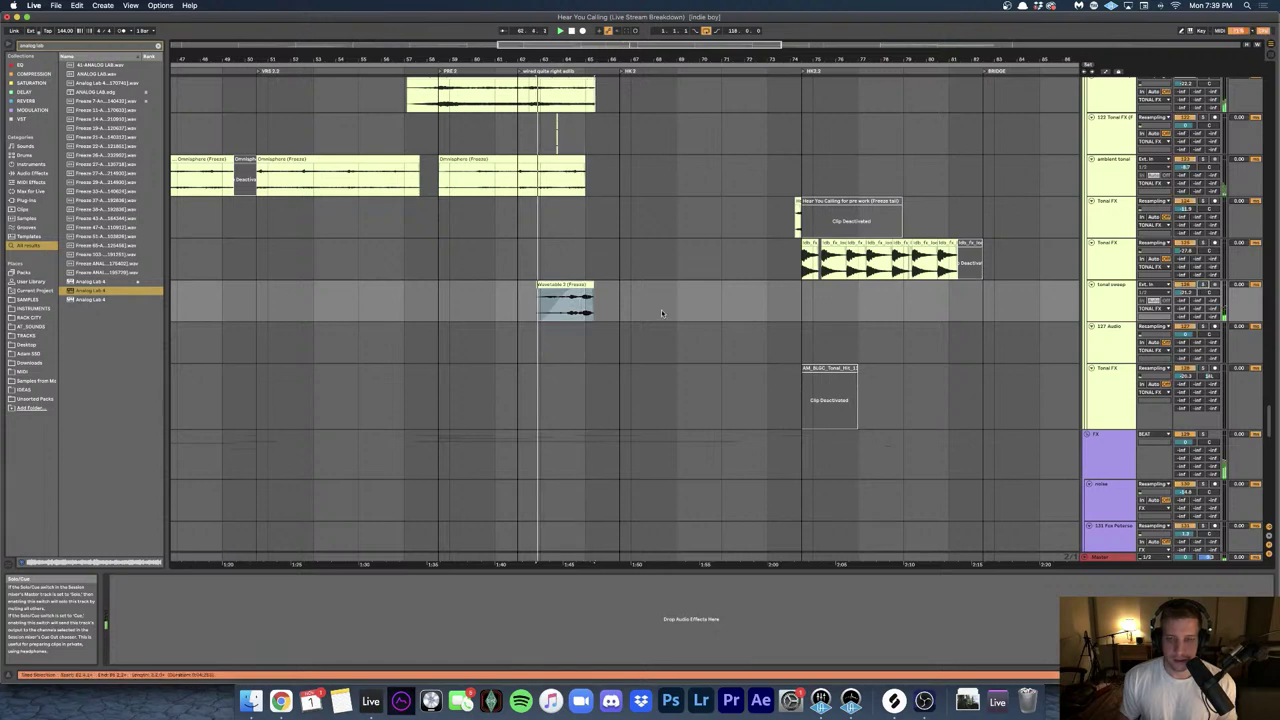
- Examine the FX and VFX tracks around the end of PRE 2 while the playback runs into HK 2
scroll(609, 310, "up", 4)
scroll(609, 310, "down", 5)
scroll(609, 310, "down", 4)
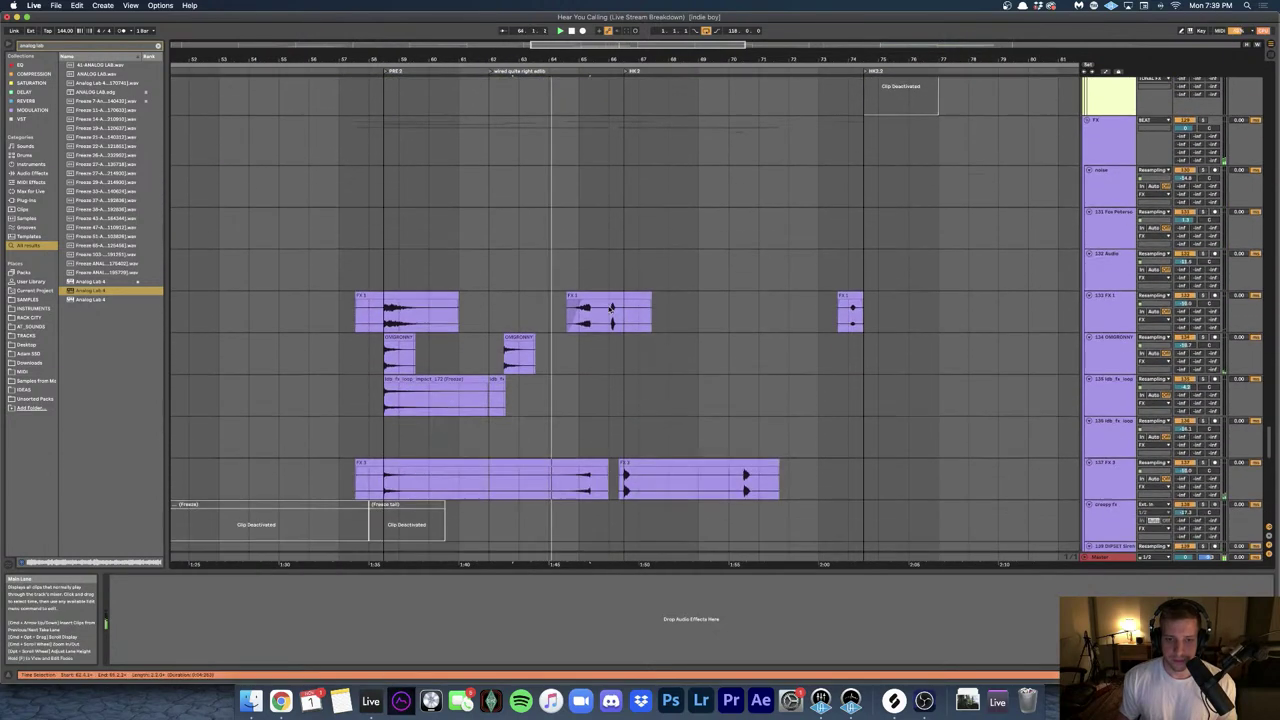
scroll(603, 314, "down", 15)
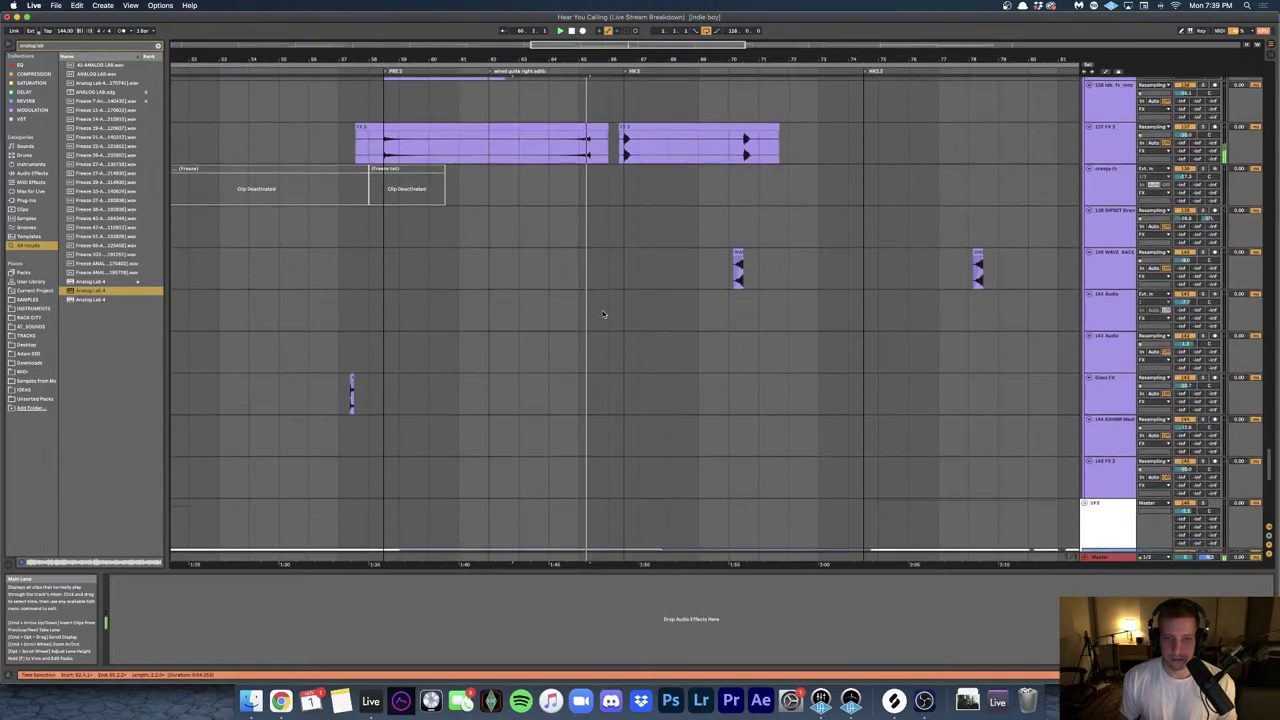
scroll(603, 314, "down", 15)
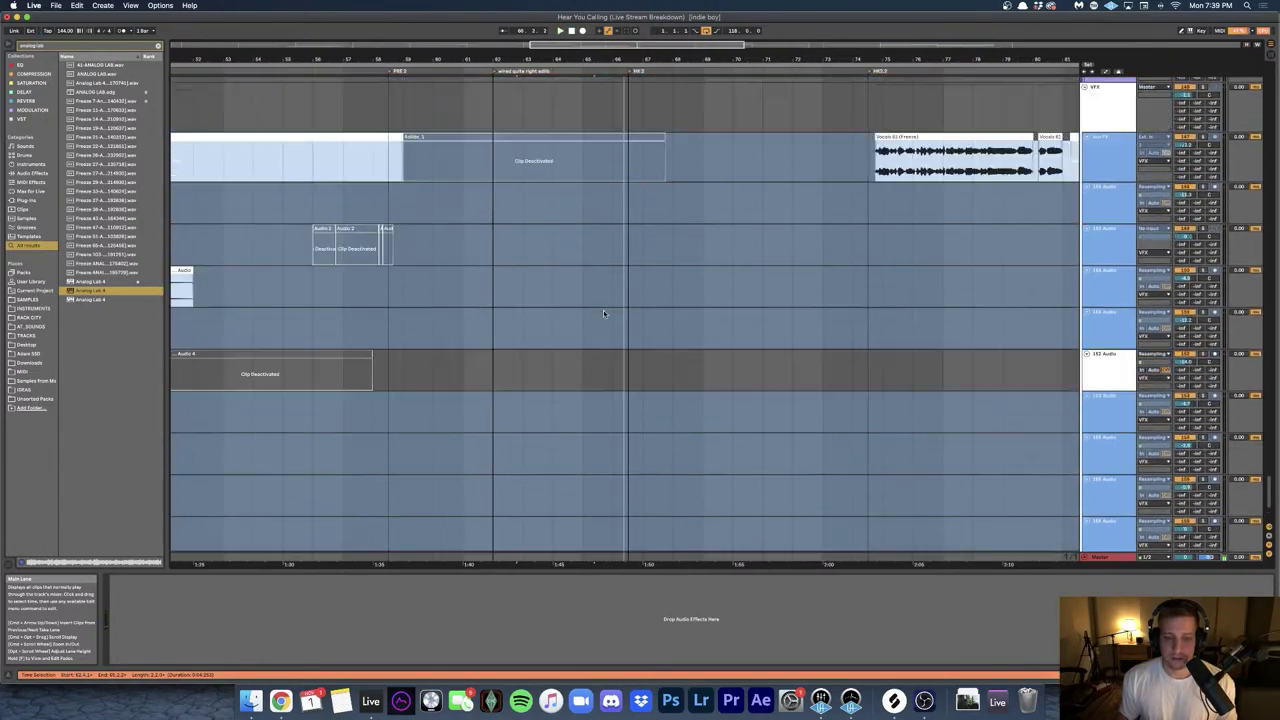
- Solo the Guitar Perc 2 track and play it from its pickup just before HK 2
scroll(604, 310, "up", 20)
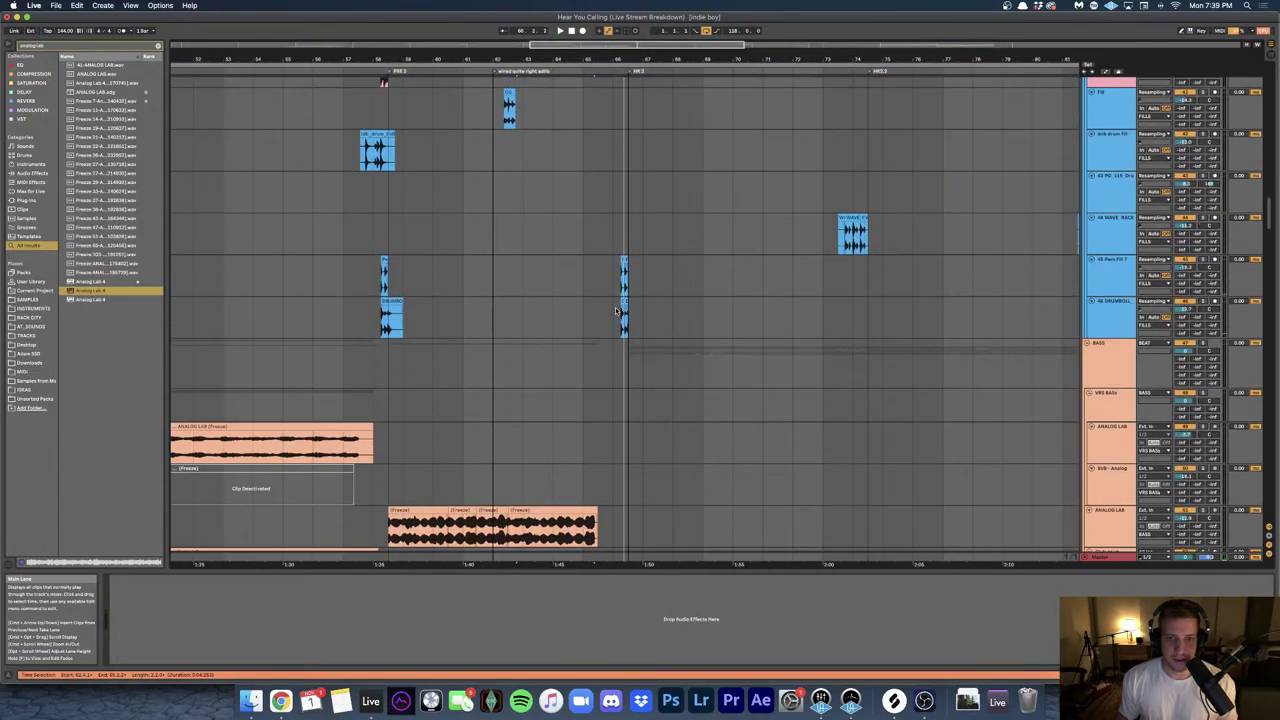
scroll(616, 310, "up", 8)
scroll(660, 278, "up", 15)
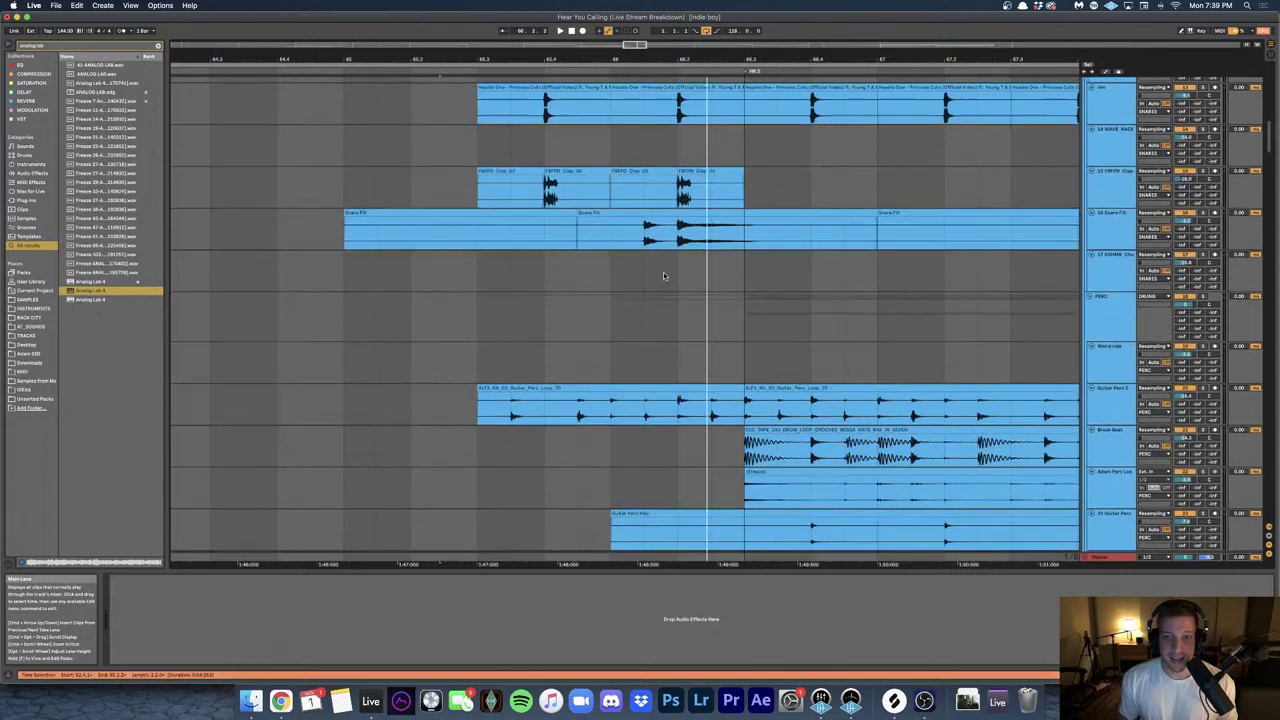
left_click(592, 300)
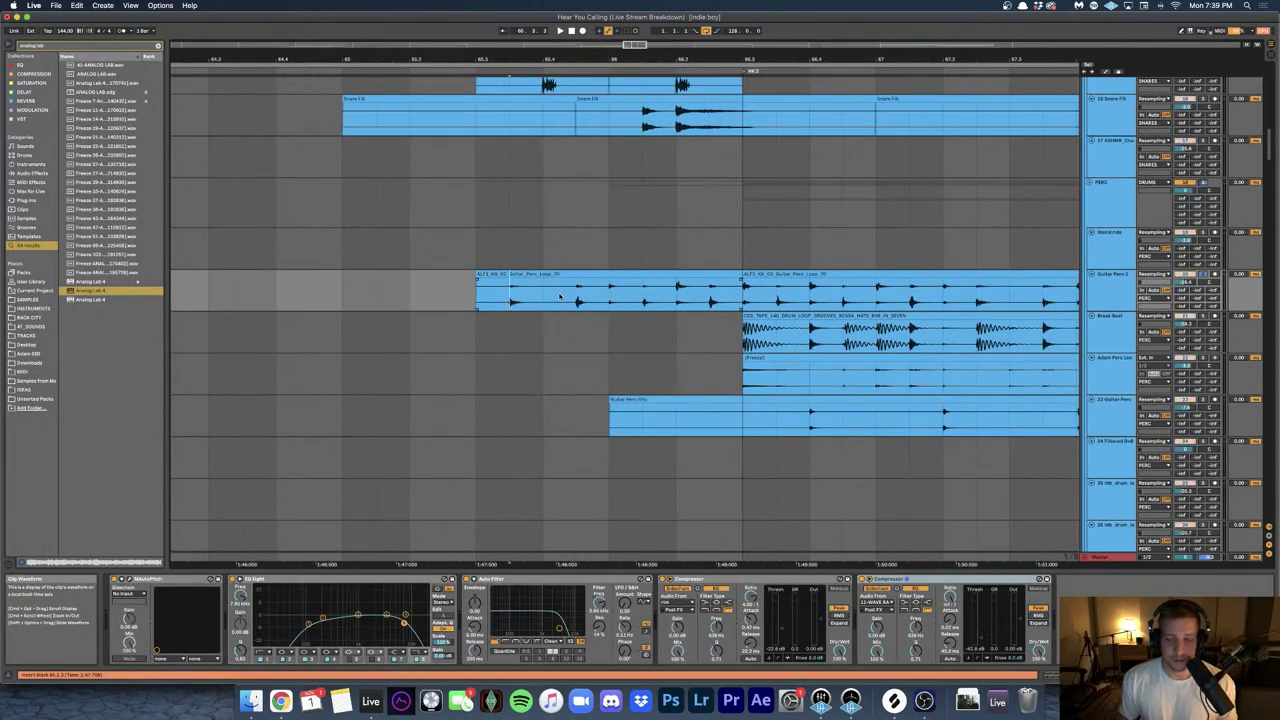
key("space")
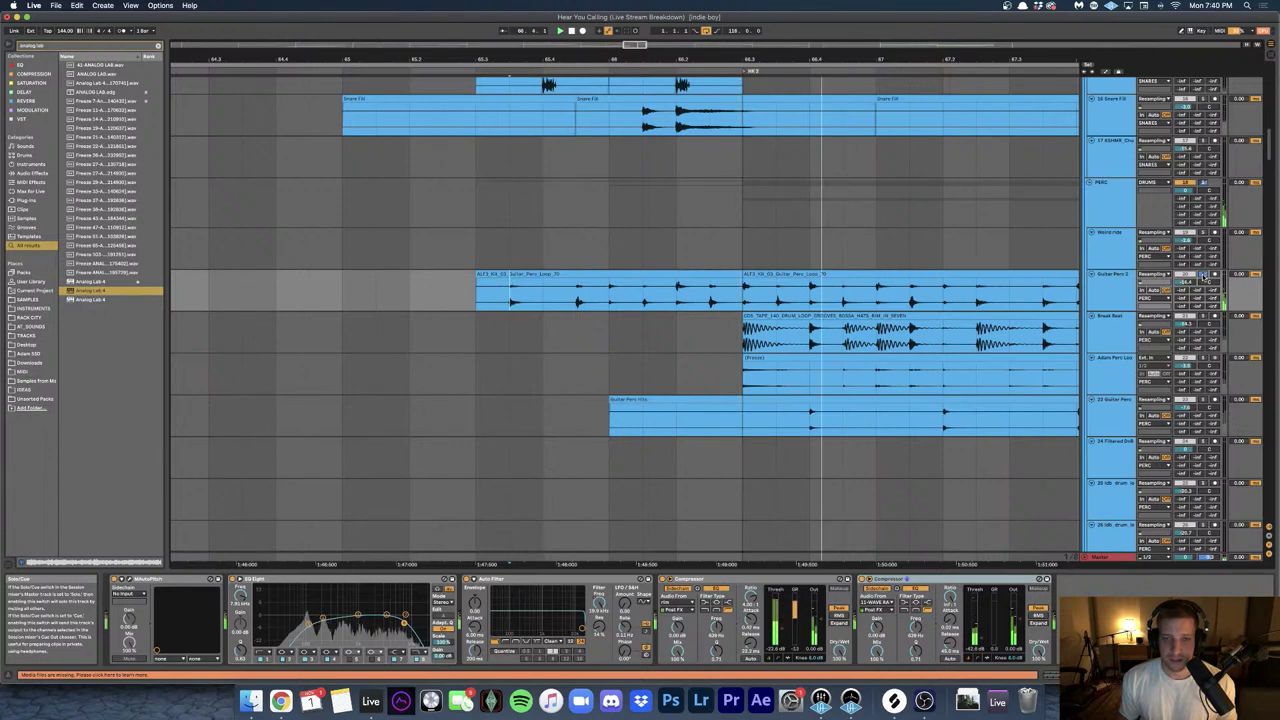
- Play the drum pickup without the solo and select the rim, clap and snare fill clips in the bar before HK 2
scroll(574, 203, "up", 4)
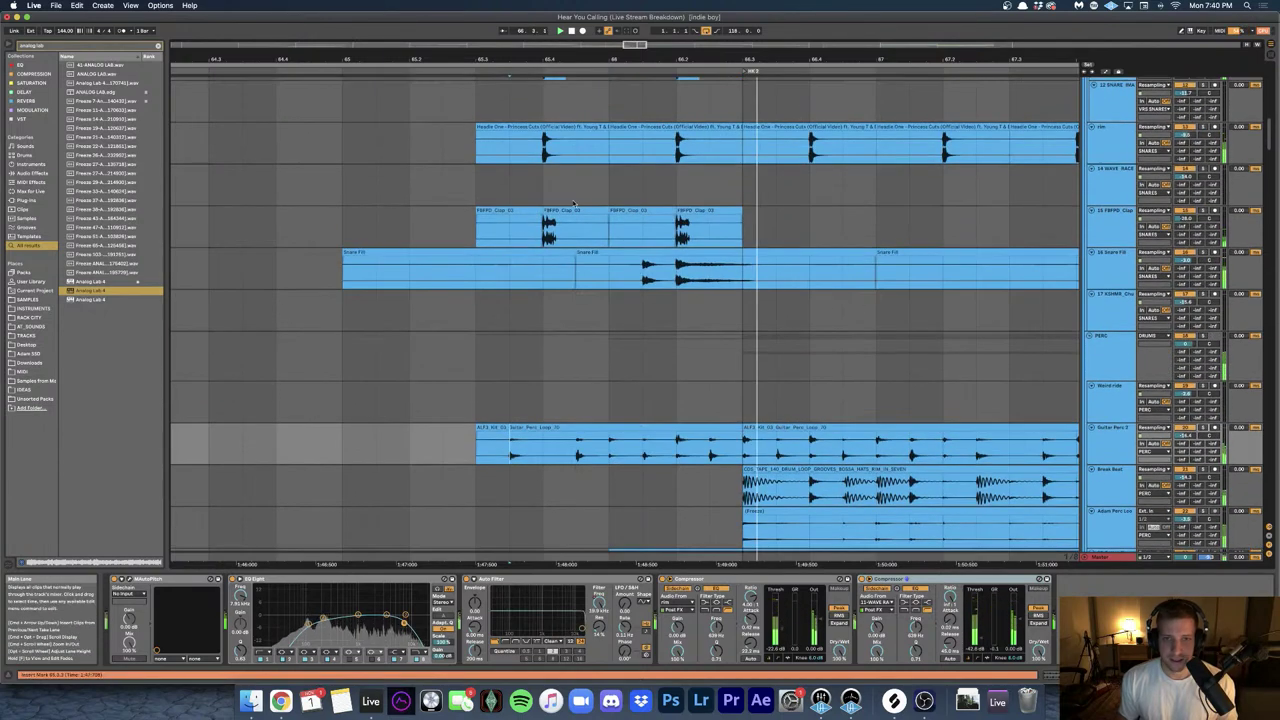
scroll(574, 203, "up", 1)
left_click_drag(480, 125, 736, 309)
scroll(732, 312, "down", 3)
scroll(733, 314, "up", 8)
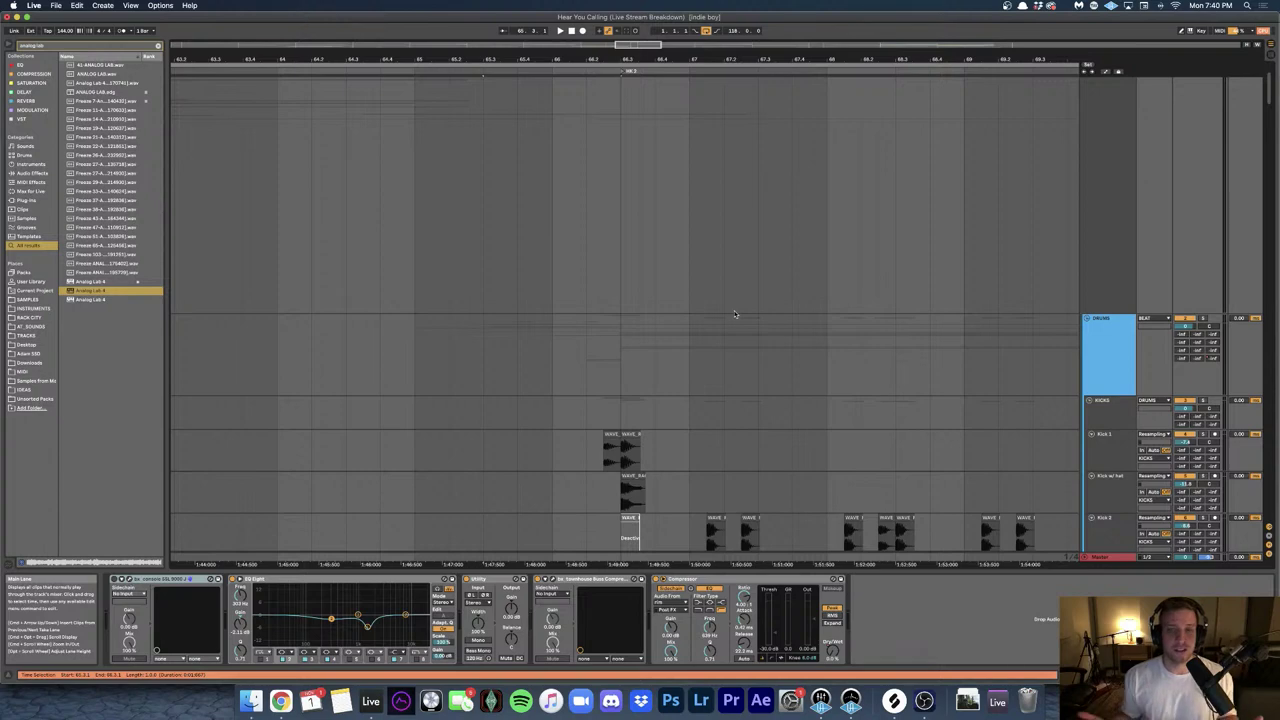
- Examine the beat group and the drum, percussion and shaker tracks across HK 2
scroll(819, 299, "up", 2)
scroll(819, 299, "right", 5)
left_click(574, 285)
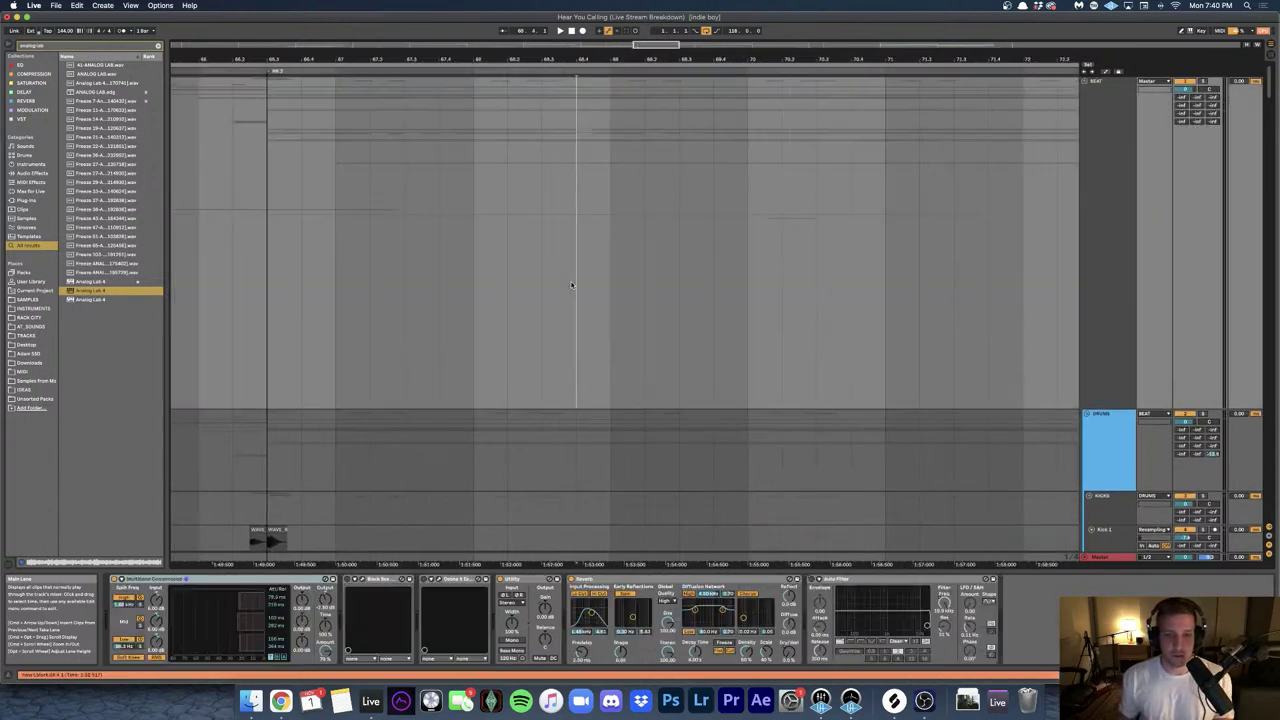
scroll(932, 191, "down", 2)
scroll(1046, 136, "up", 2)
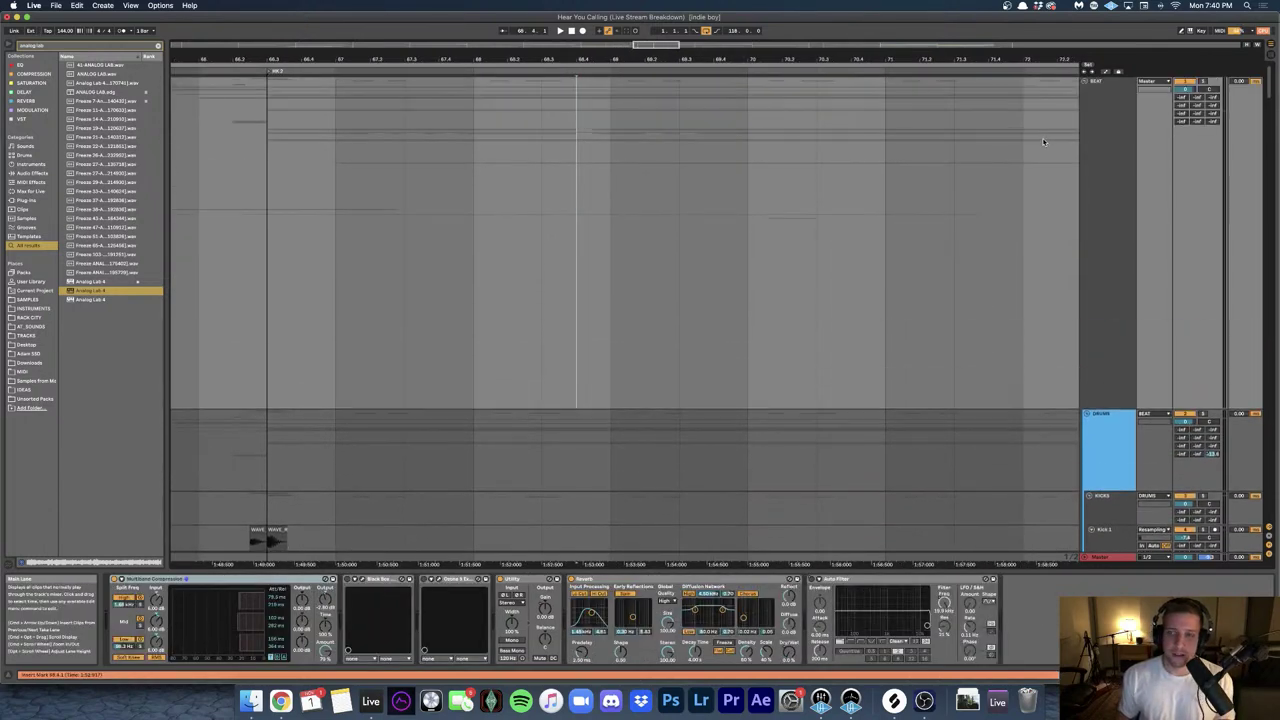
scroll(234, 305, "down", 7)
scroll(234, 306, "down", 15)
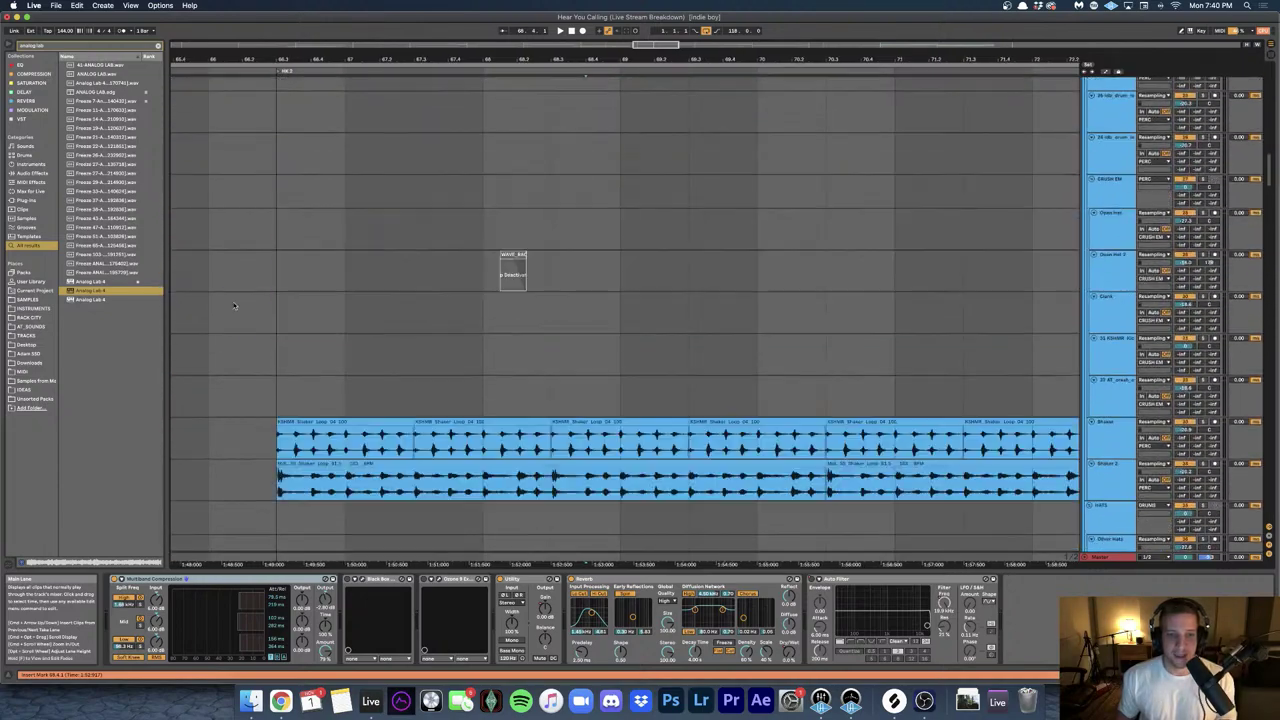
scroll(234, 305, "left", 5)
scroll(478, 390, "down", 3)
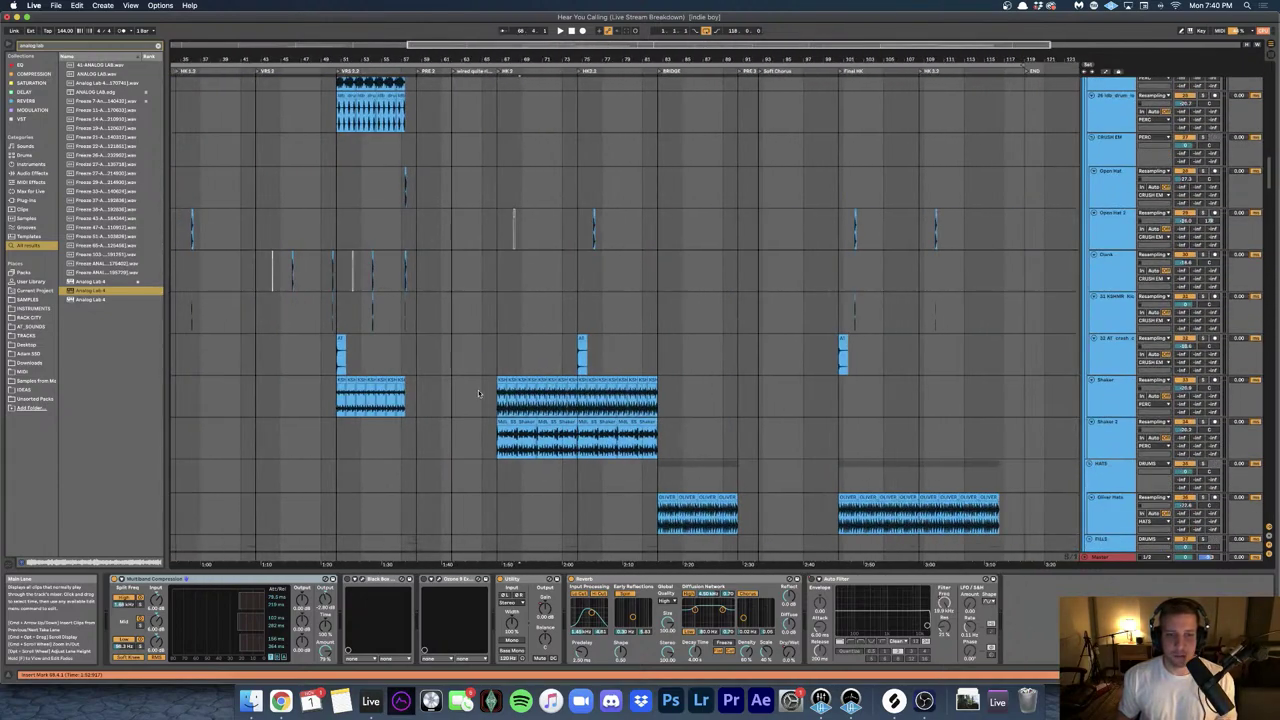
scroll(517, 354, "up", 15)
scroll(517, 351, "up", 5)
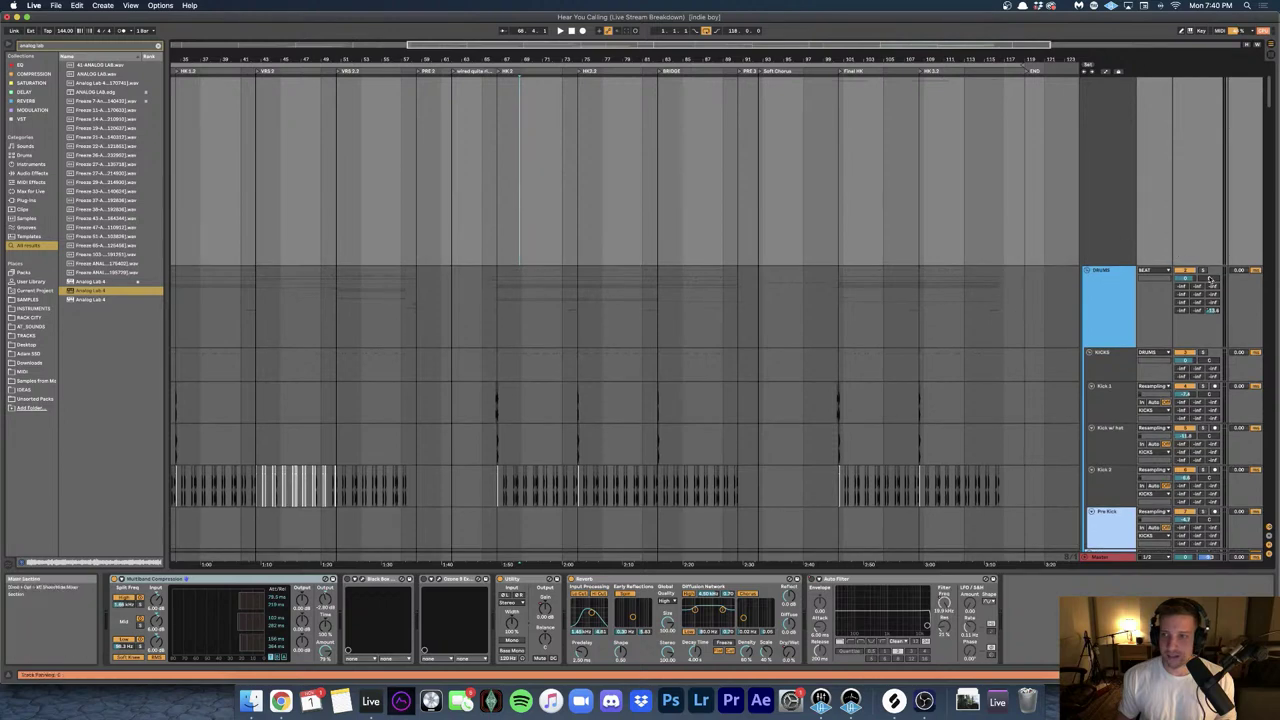
- Solo the DRUMS group and play it from the start of HK 2, following its percussion and shaker tracks
left_click(607, 317)
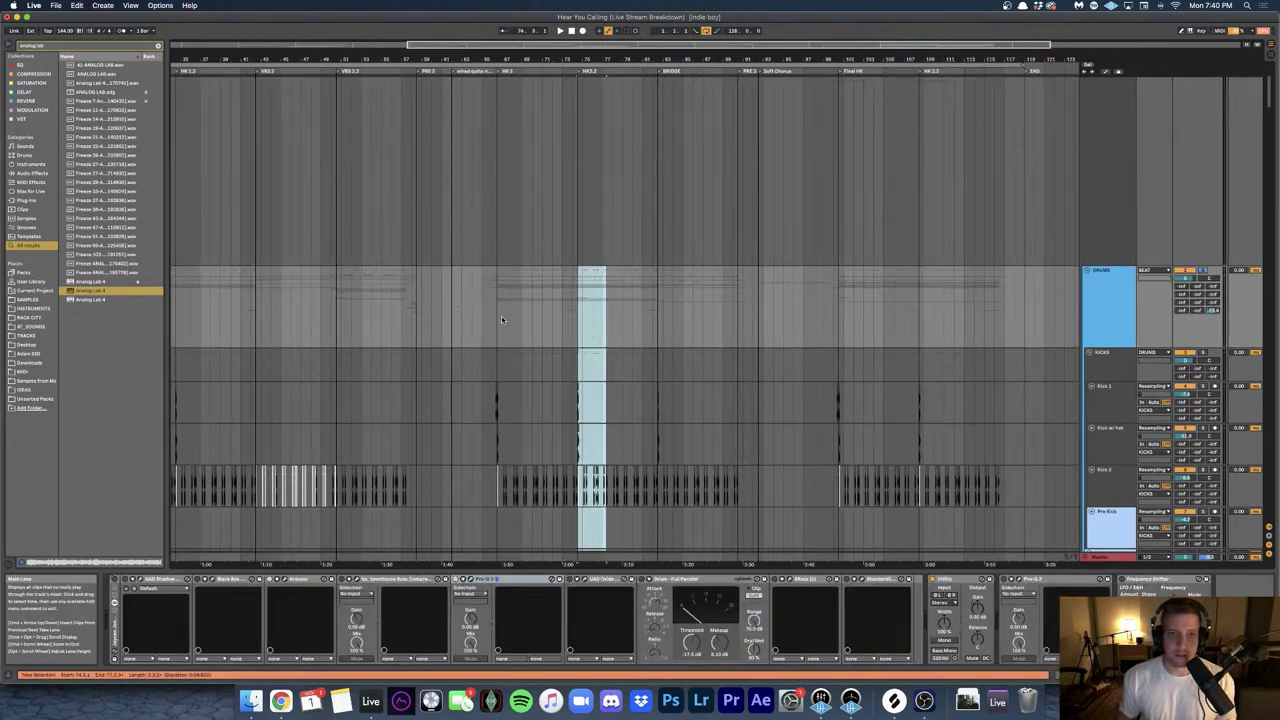
left_click(501, 316)
scroll(502, 320, "down", 4)
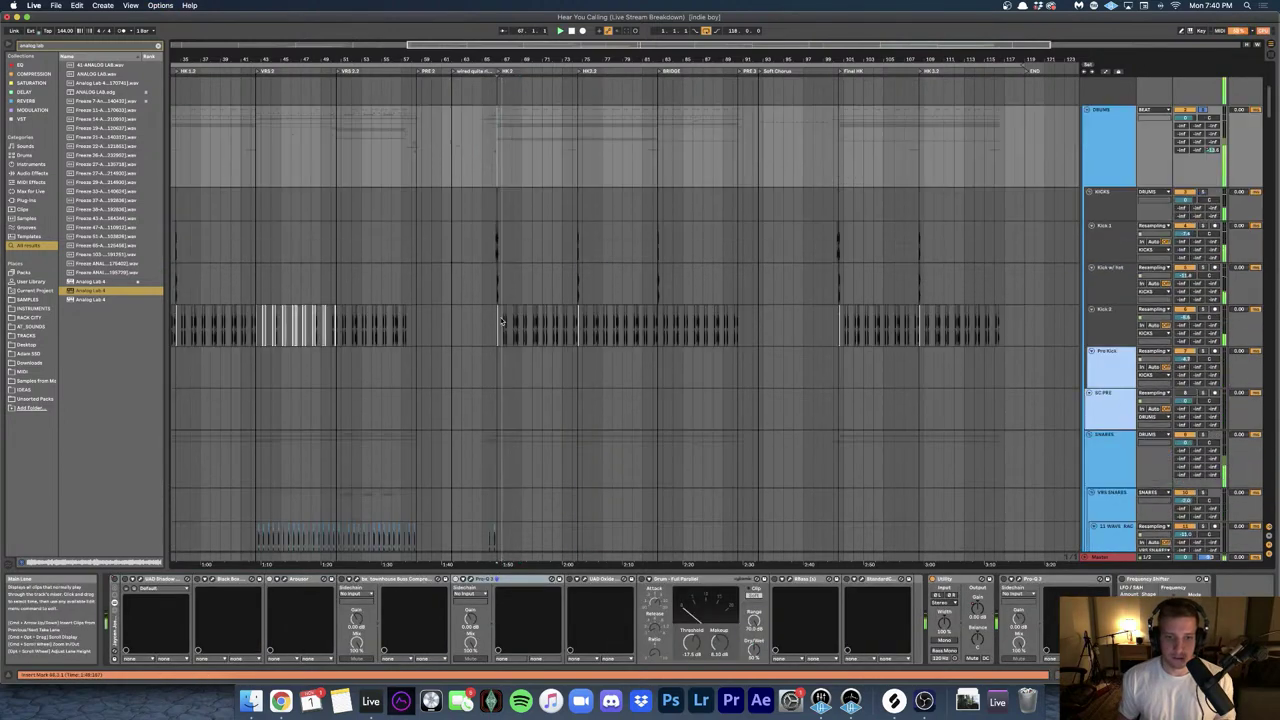
scroll(502, 320, "down", 10)
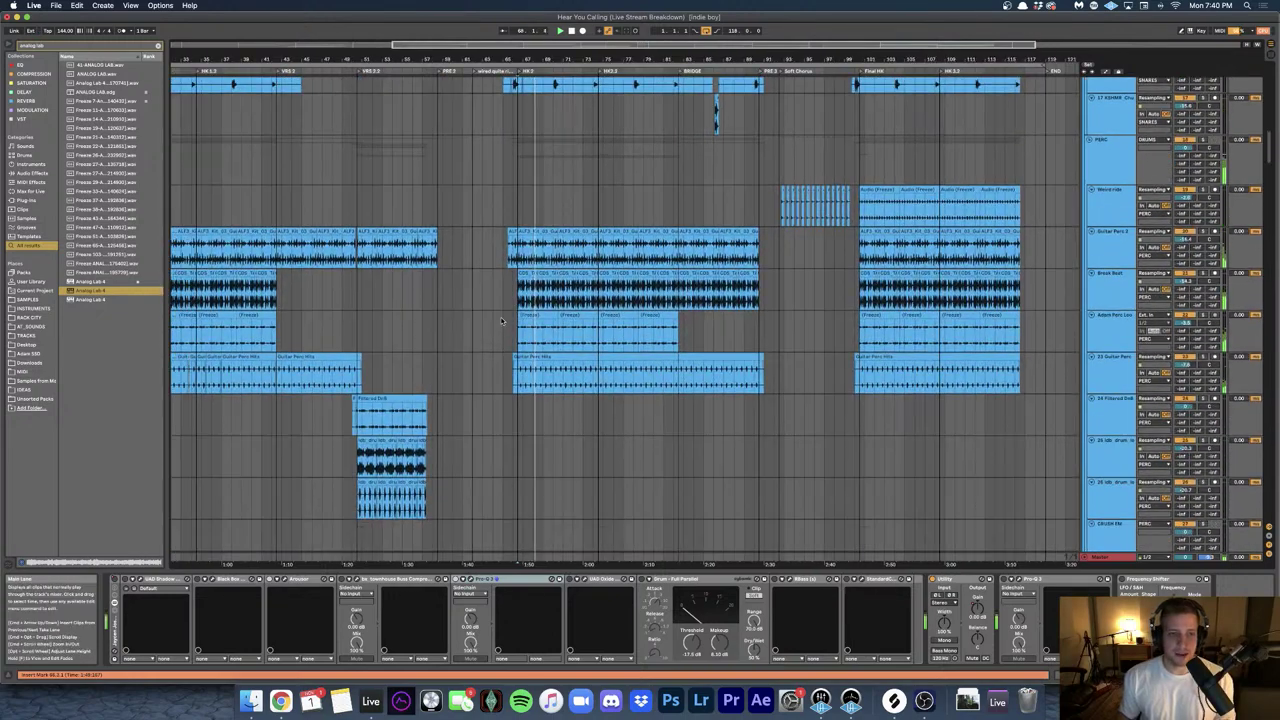
scroll(545, 320, "left", 5)
scroll(647, 326, "down", 8)
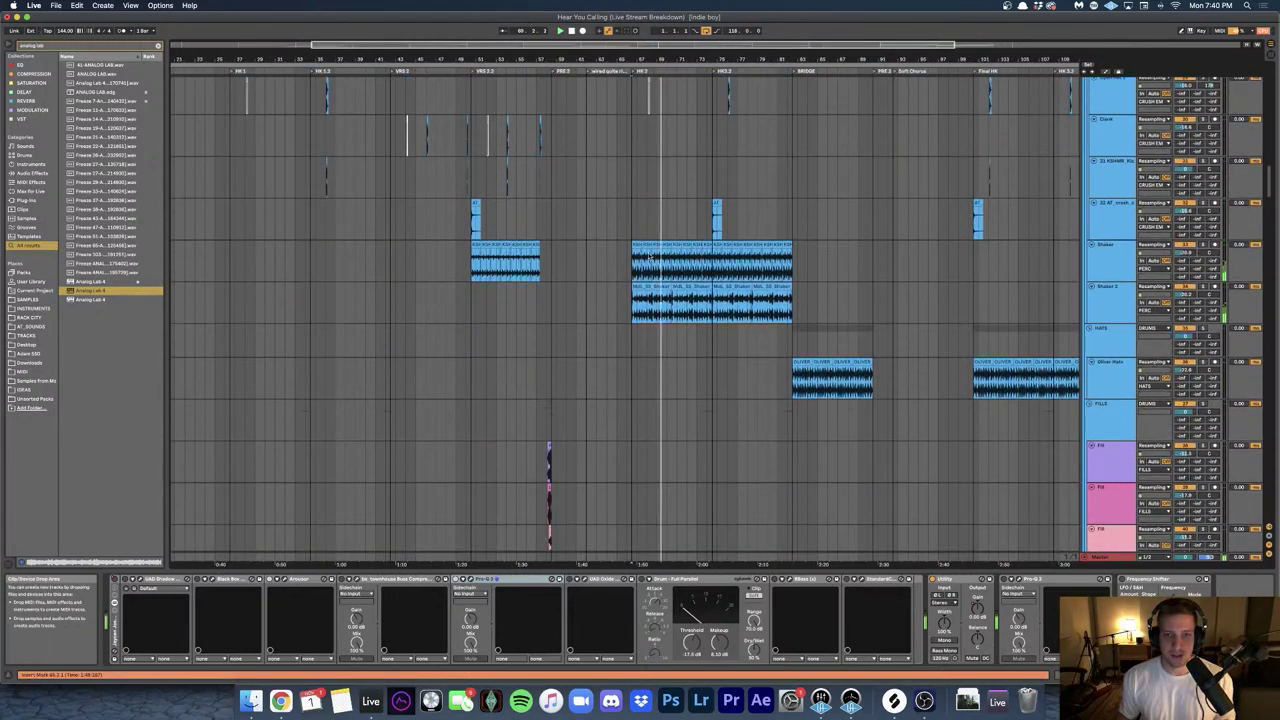
- Play the drums from the start of the HK 2 shaker clips and toggle the Shaker and Shaker 2 tracks together to compare
left_click(645, 260)
scroll(645, 260, "up", 5)
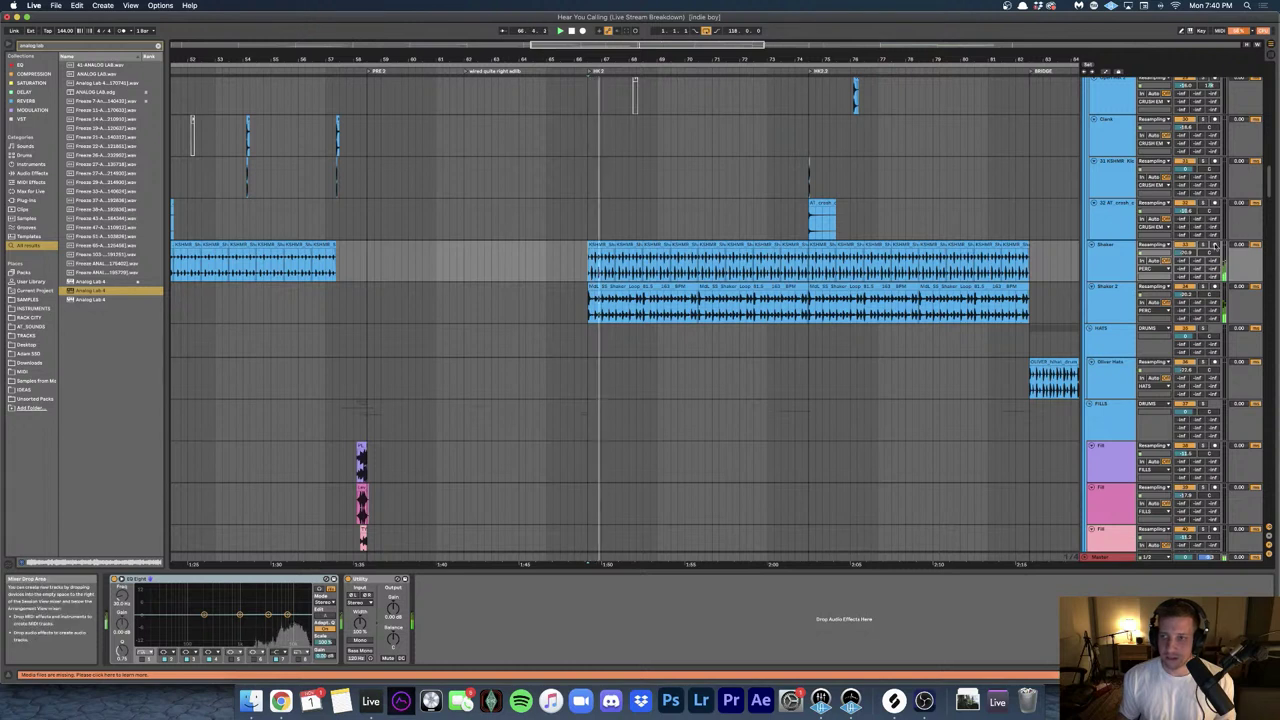
left_click(1118, 264)
left_click(1116, 296, "shift")
left_click(1187, 247)
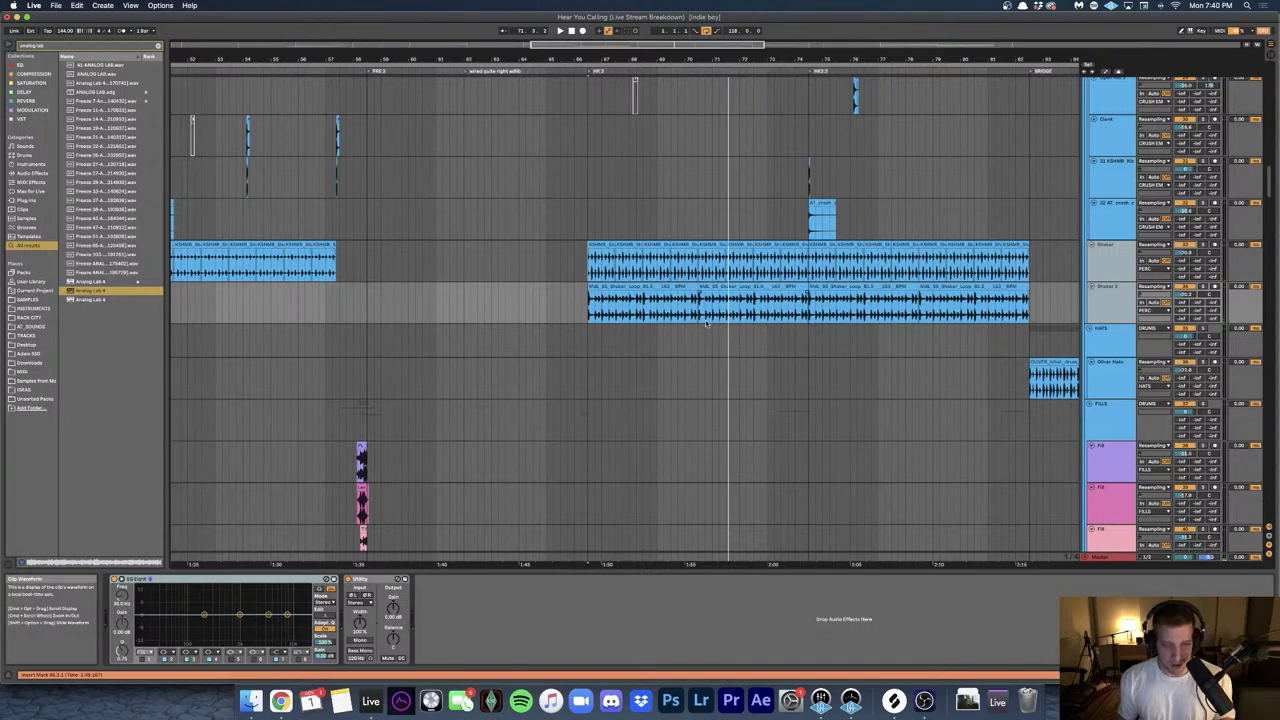
- Examine the bass, guitar, synth, vocal chop and tonal FX tracks around HK 2
scroll(721, 315, "down", 15)
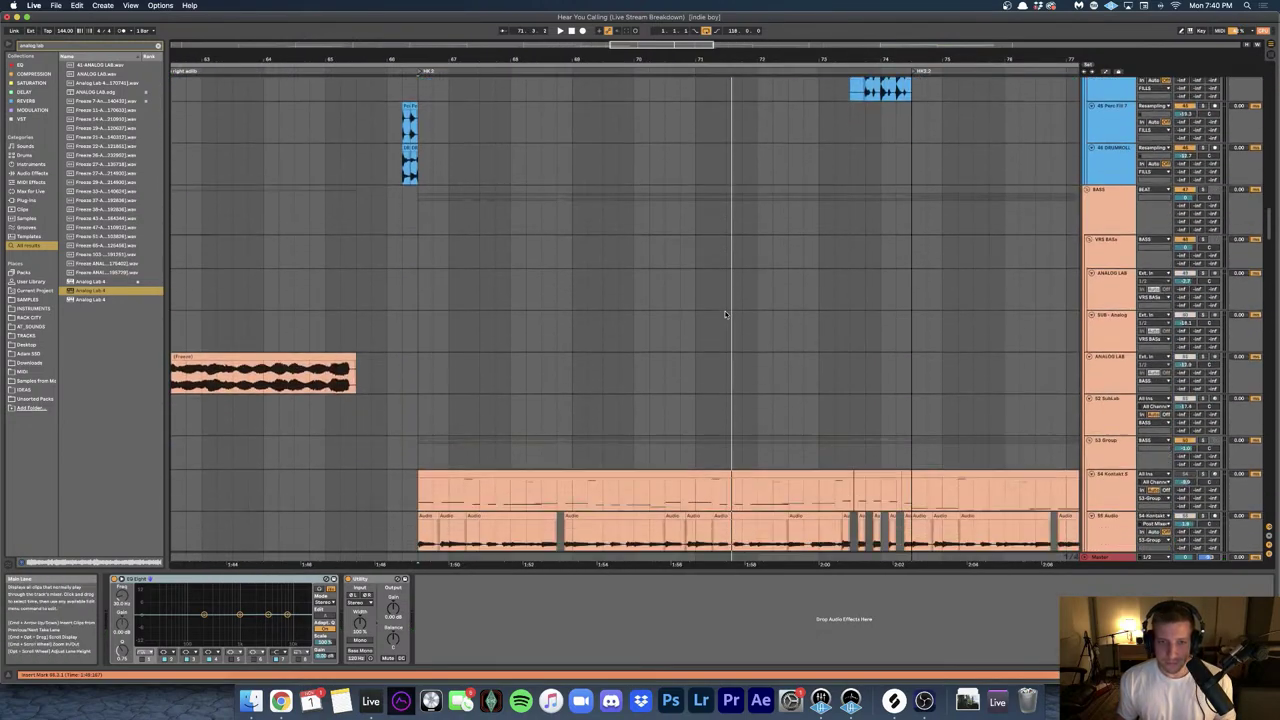
scroll(726, 315, "down", 5)
scroll(720, 315, "up", 5)
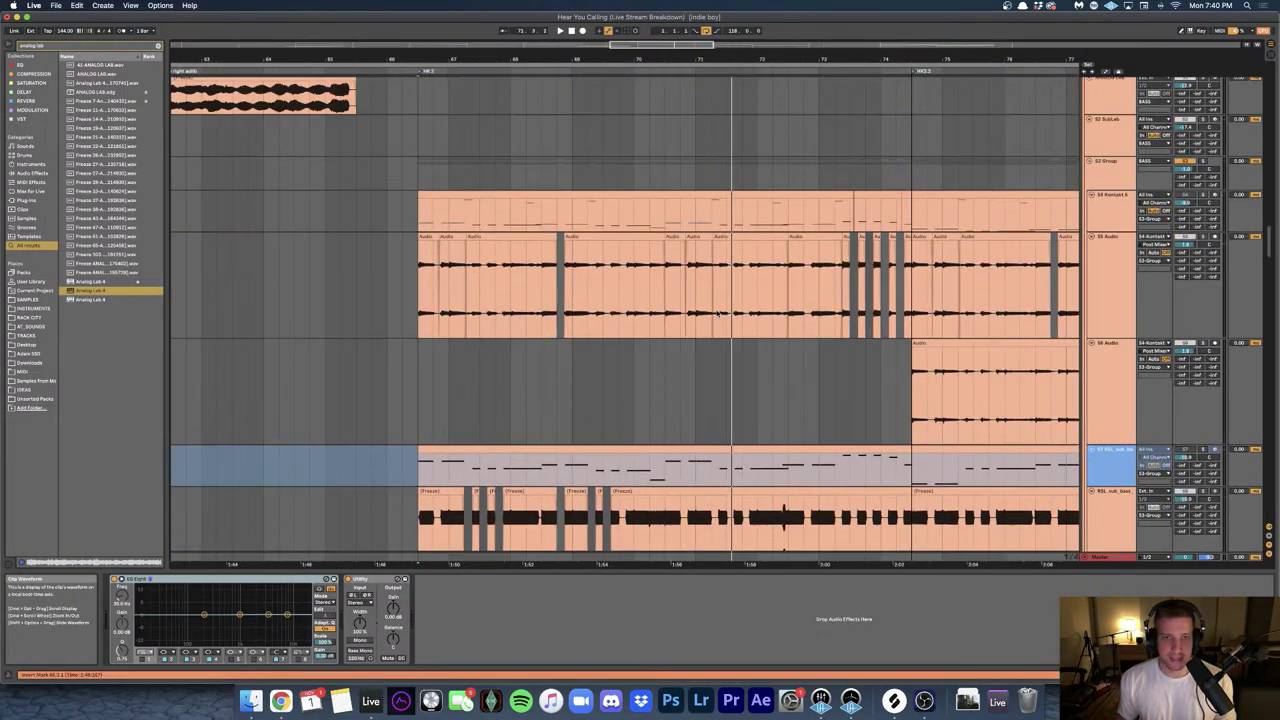
scroll(716, 314, "down", 3)
scroll(718, 313, "down", 10)
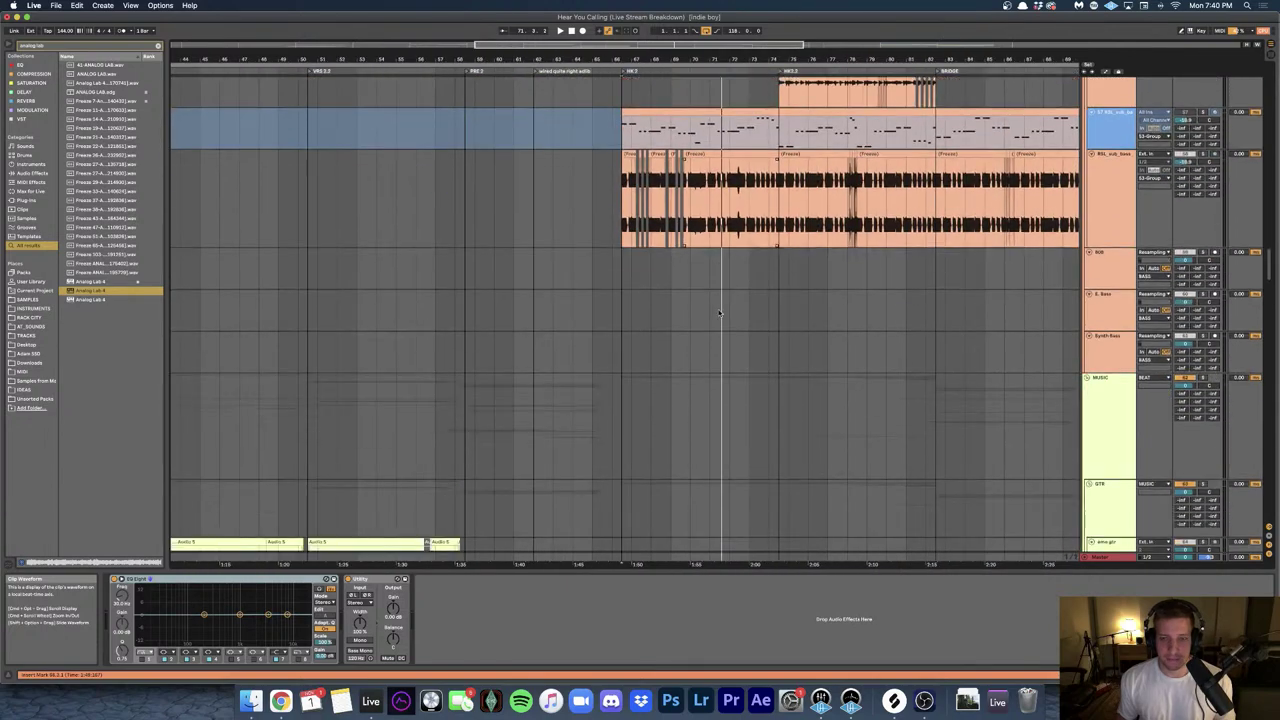
scroll(718, 313, "down", 5)
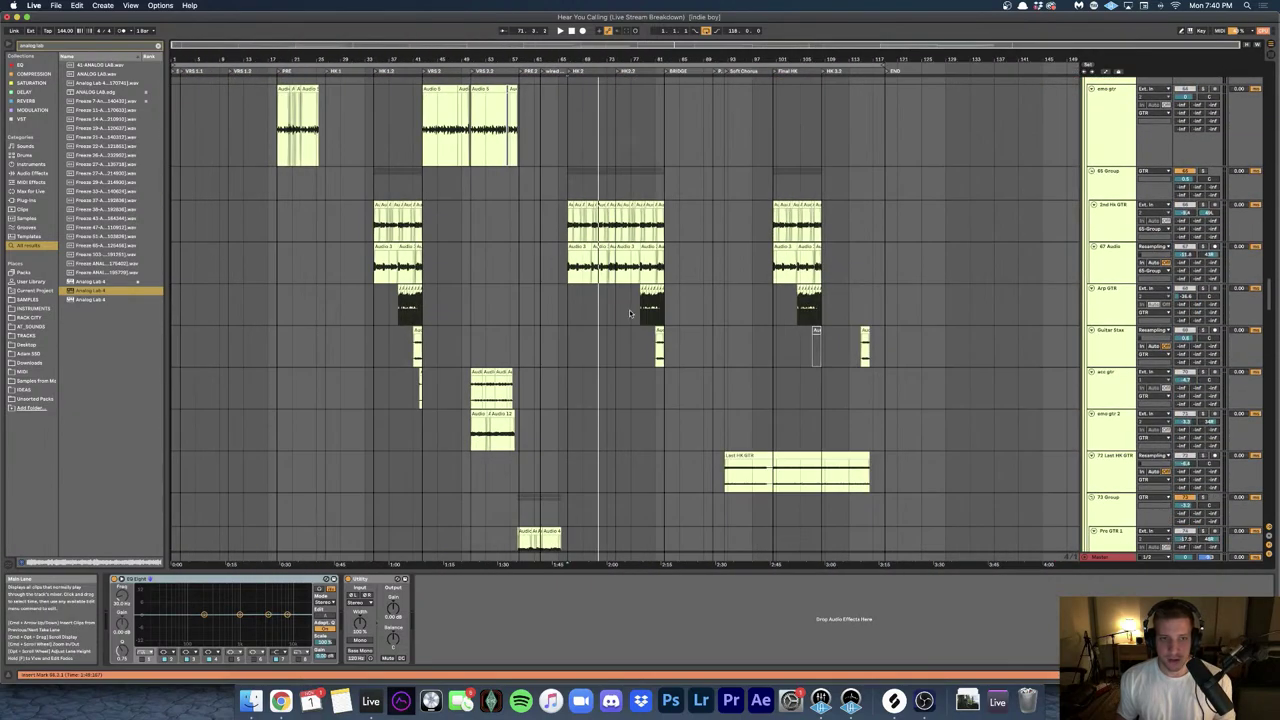
scroll(630, 314, "down", 10)
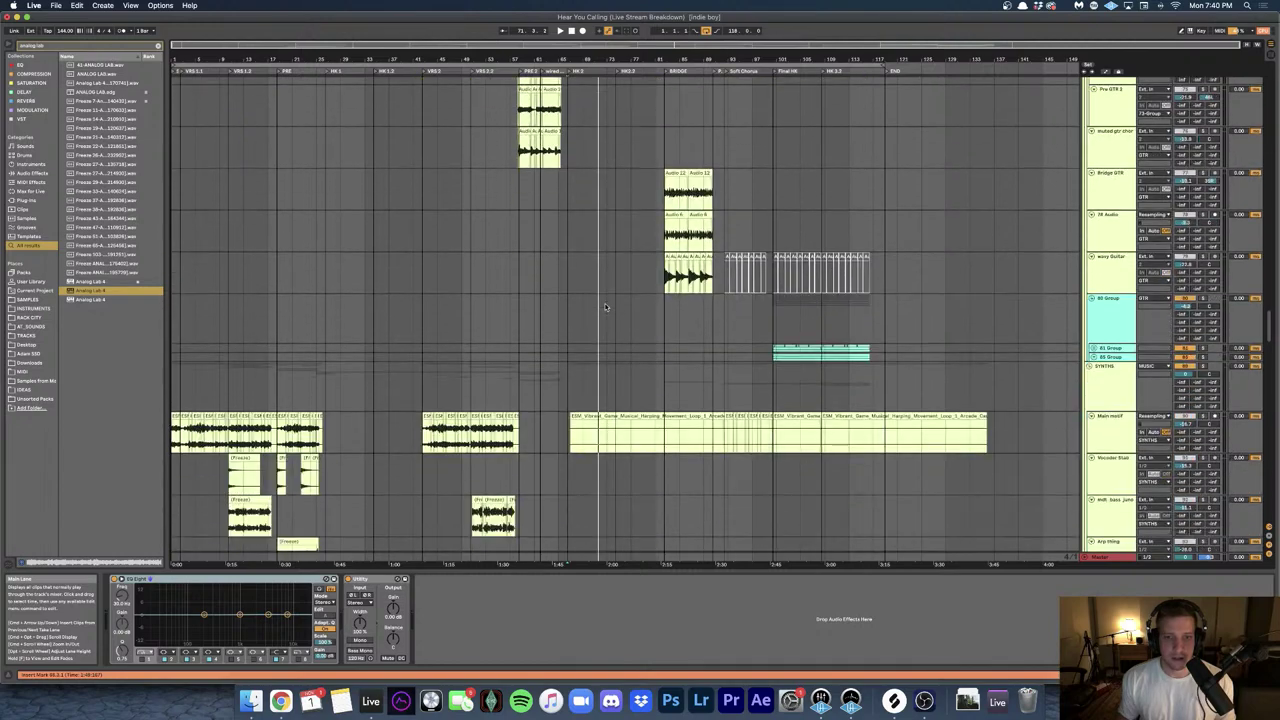
scroll(605, 307, "down", 15)
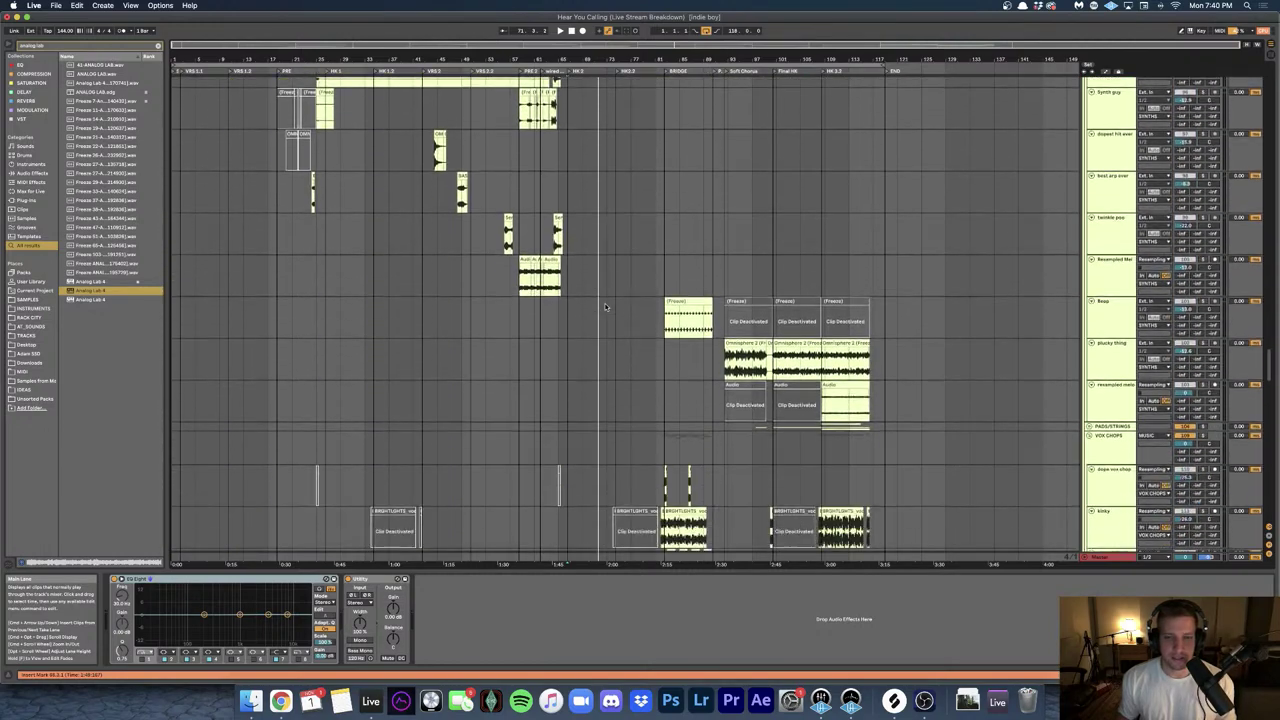
scroll(605, 307, "down", 15)
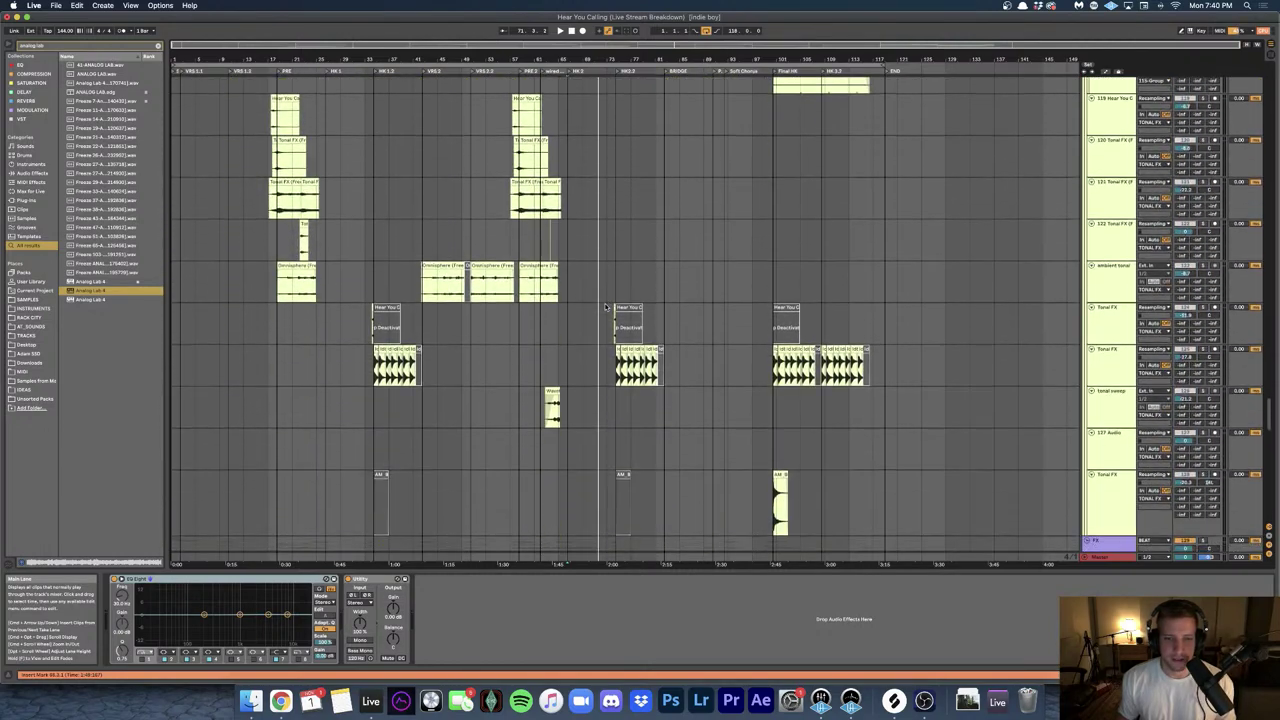
scroll(605, 307, "down", 15)
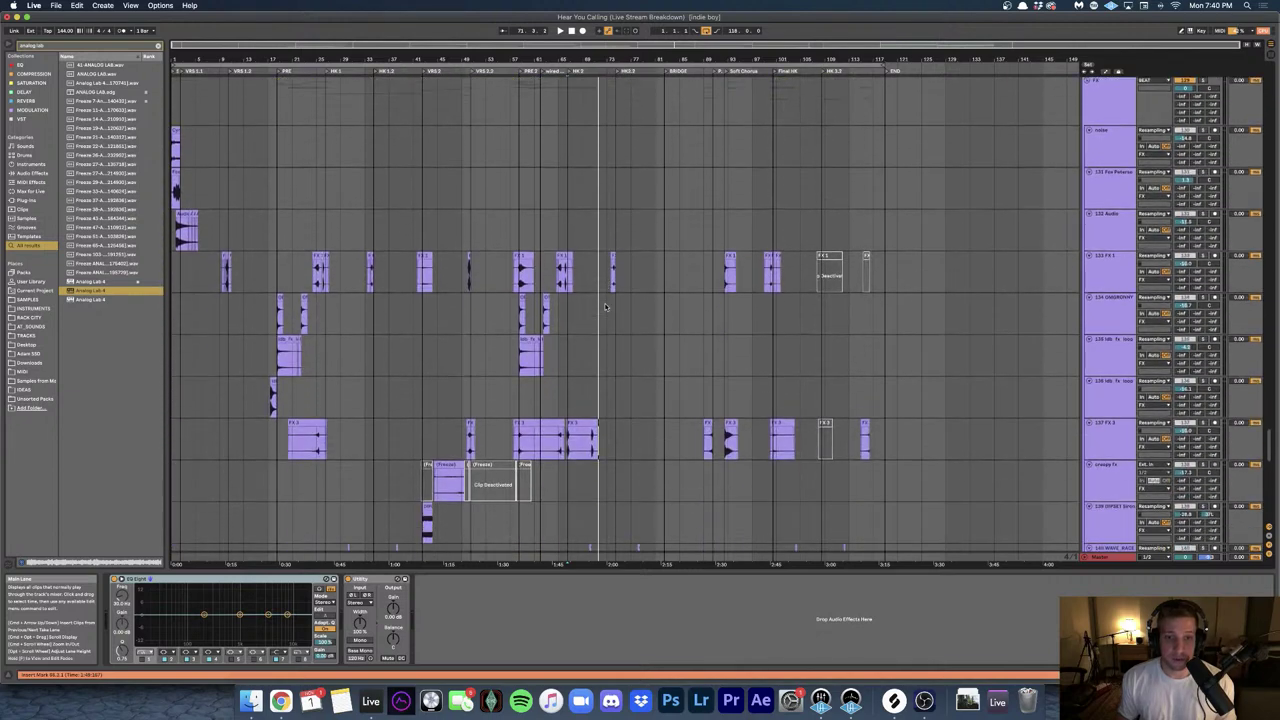
- Solo the FX 3 track and play its clip at the start of HK 2
scroll(605, 307, "down", 5)
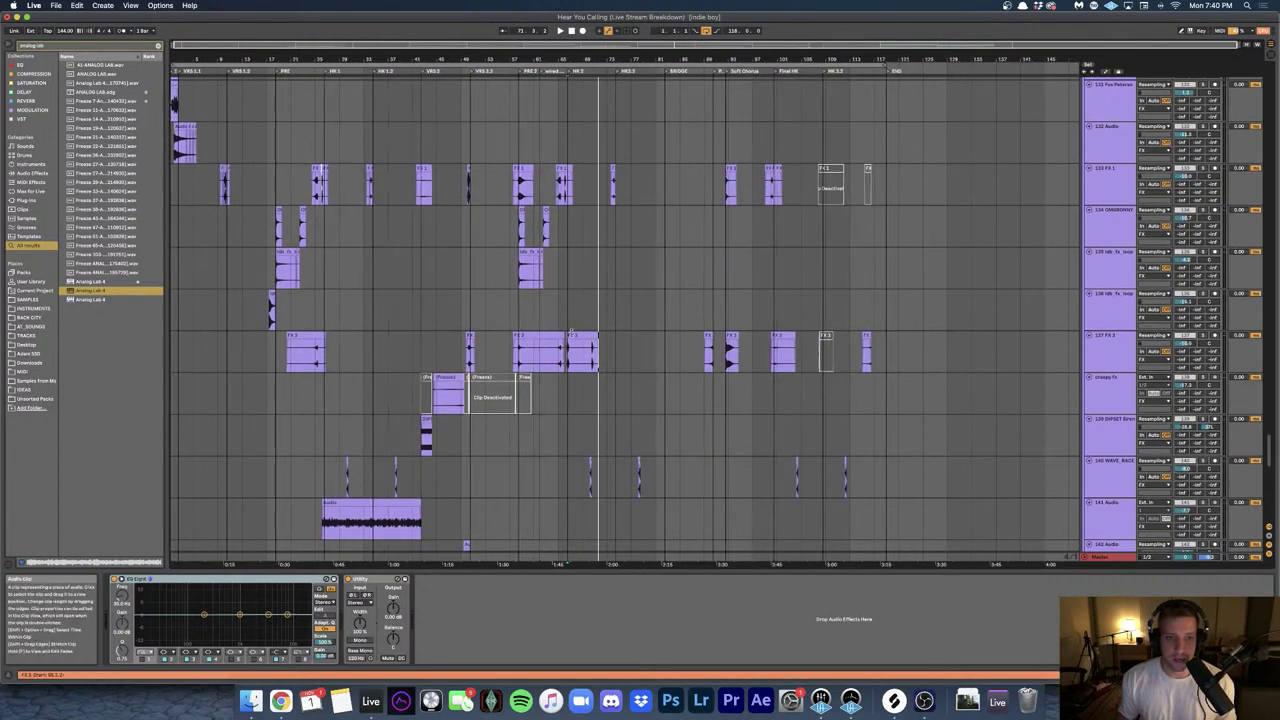
scroll(571, 340, "up", 3)
left_click(587, 345)
scroll(587, 345, "up", 5)
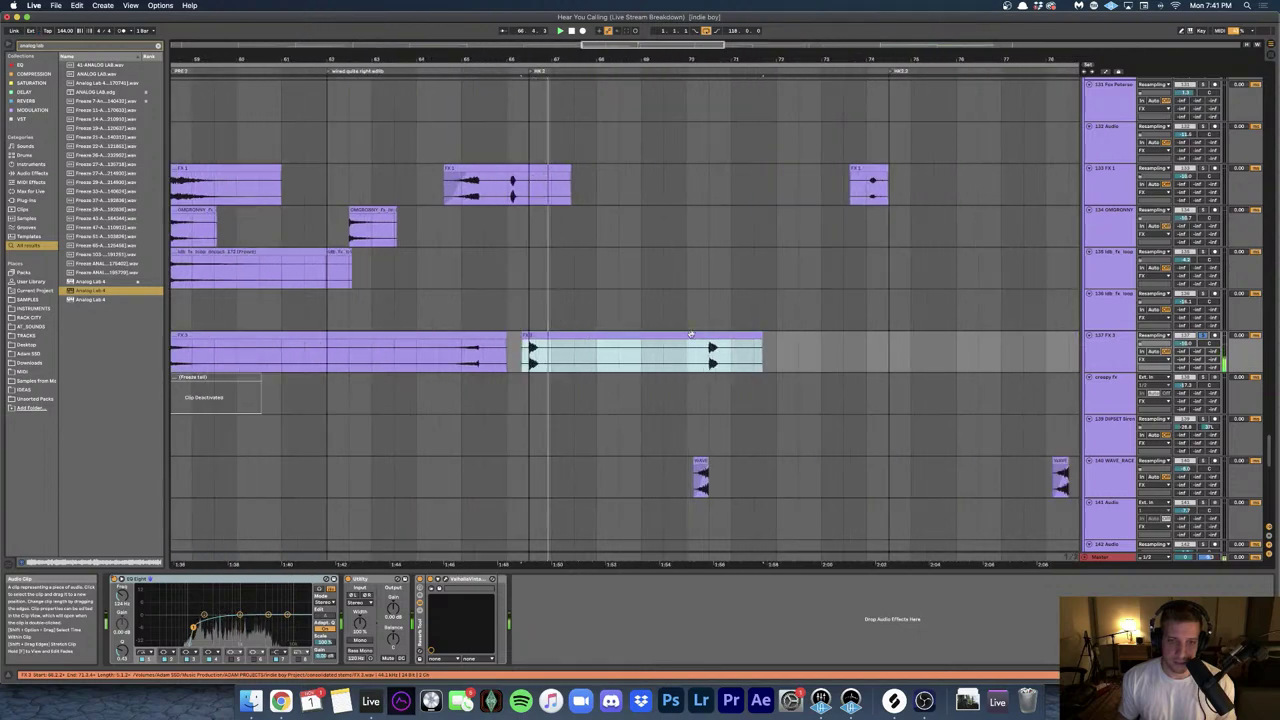
- Play the soloed FX 3 track from the start of its clip just before HK 2
scroll(521, 354, "up", 5)
key("space")
left_click(546, 360)
key("space")
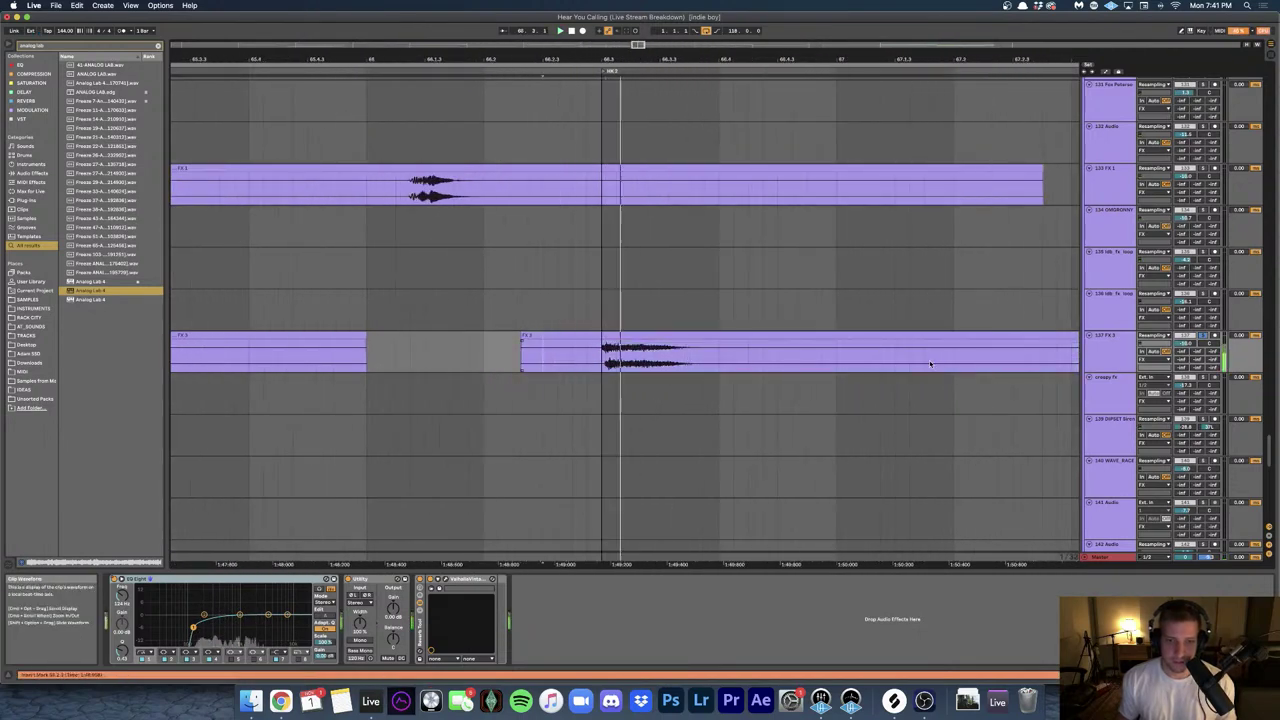
- Play the soloed FX 3 track from the tail of its PRE 2 clip through the gap into the HK 2 hit
scroll(741, 344, "down", 3)
scroll(741, 344, "right", 3)
scroll(740, 345, "down", 8)
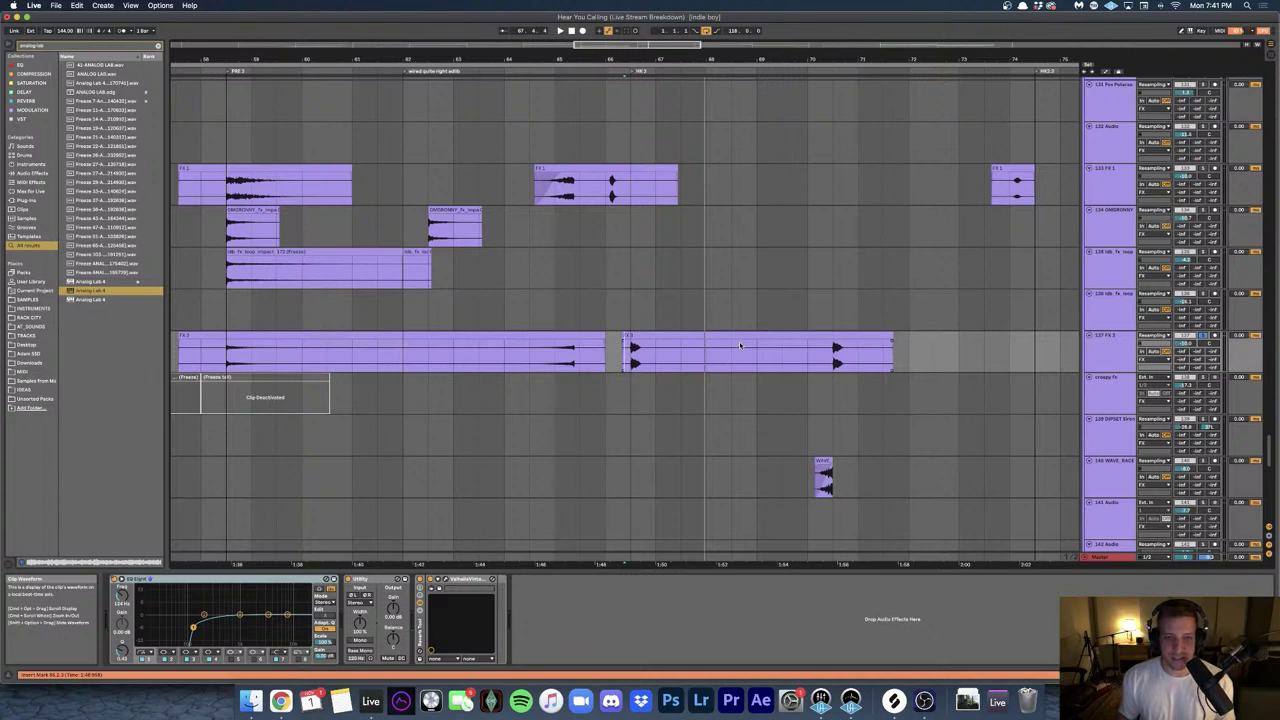
scroll(731, 350, "right", 2)
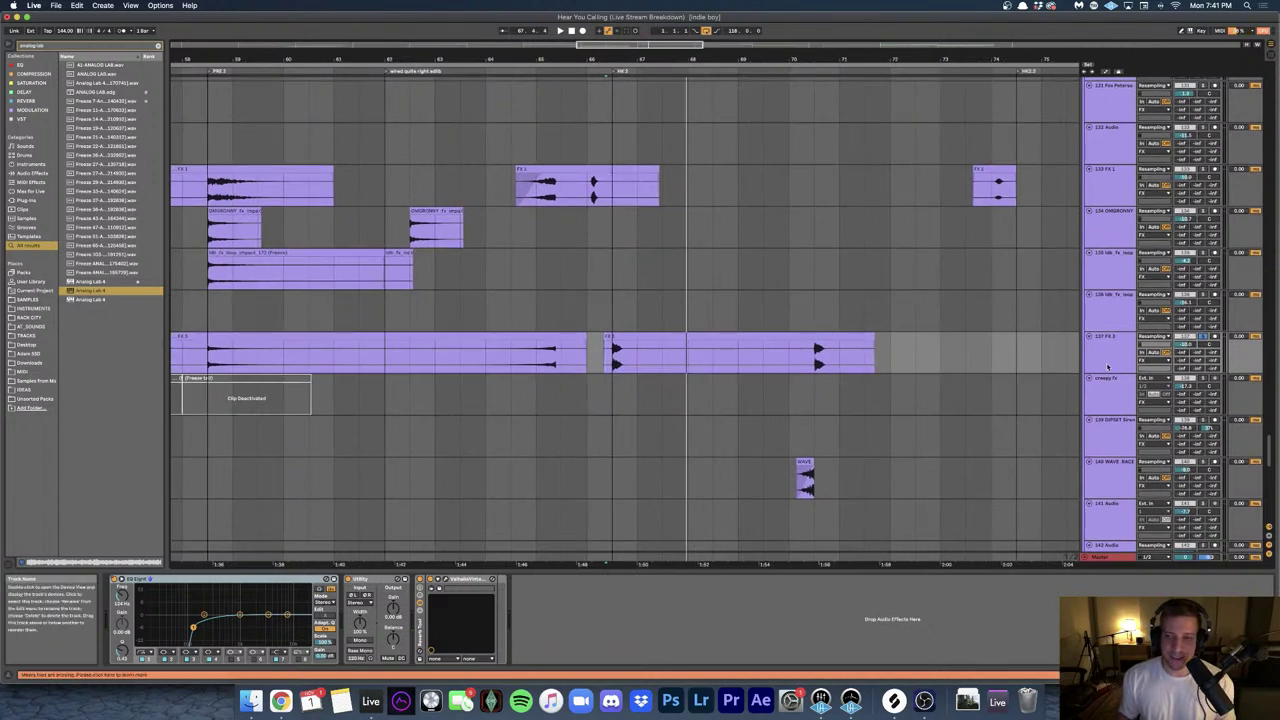
scroll(627, 358, "up", 4)
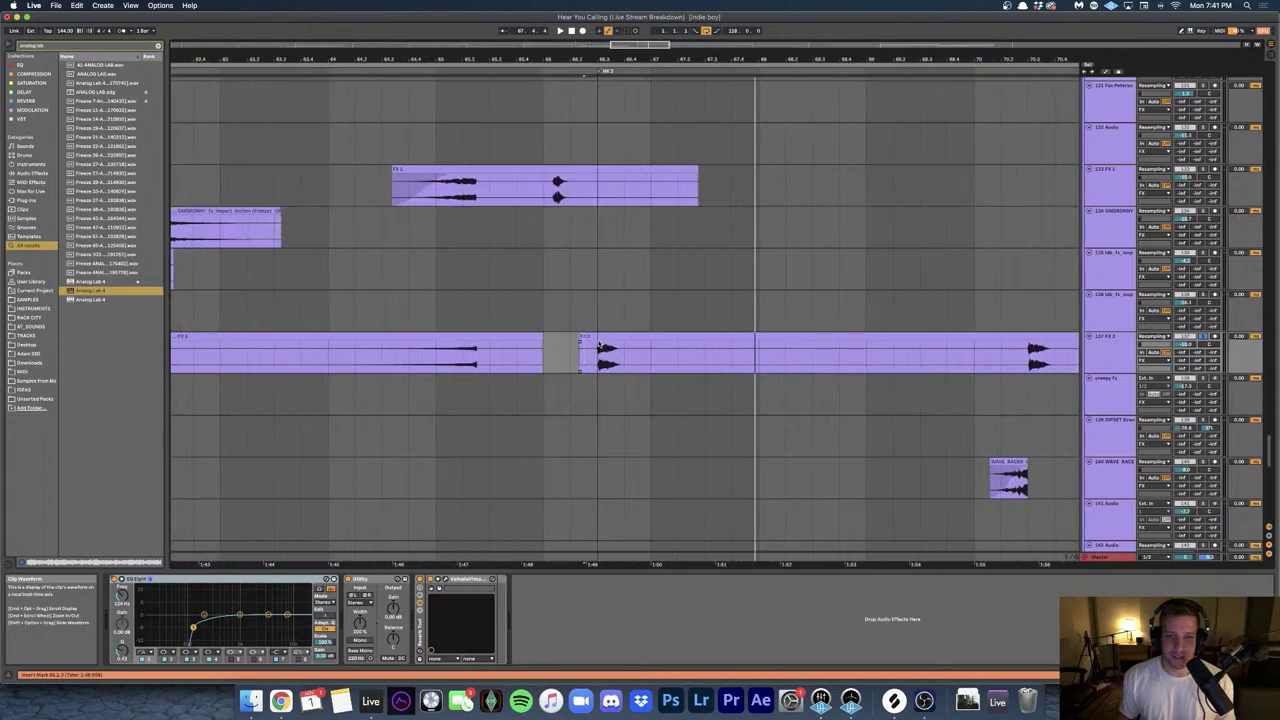
left_click(597, 338)
left_click(457, 360)
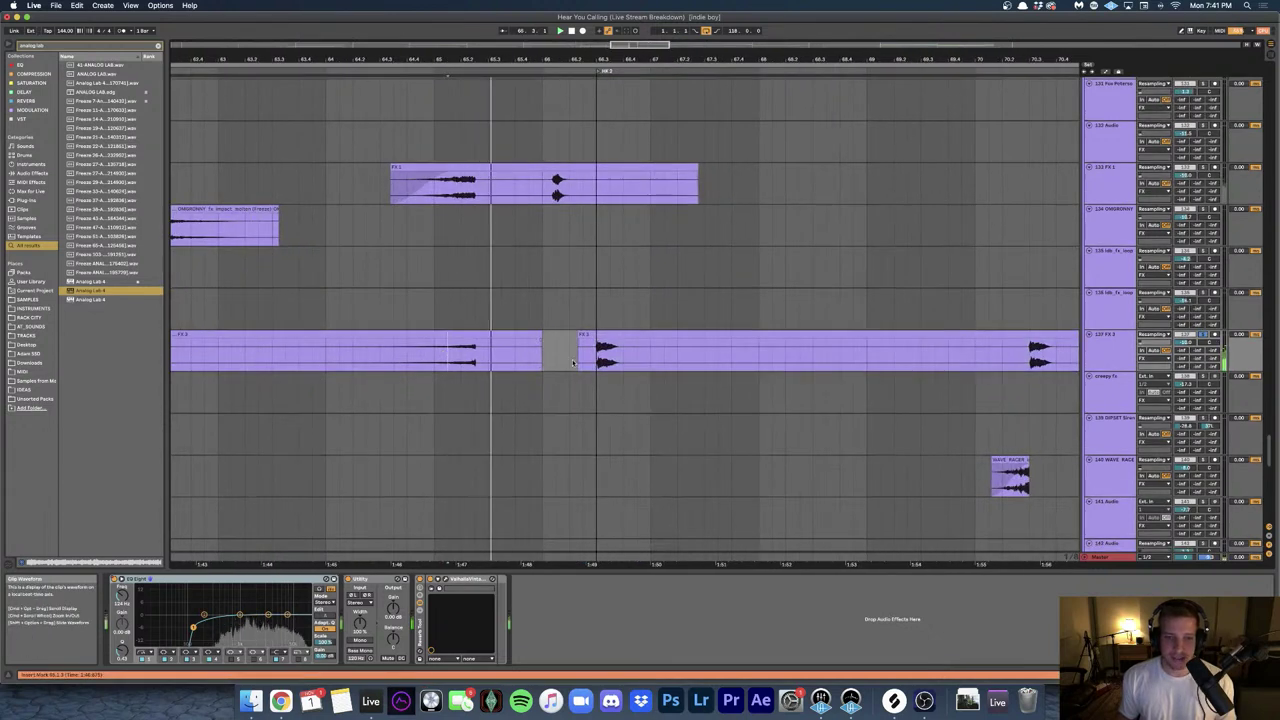
scroll(603, 362, "right", 10)
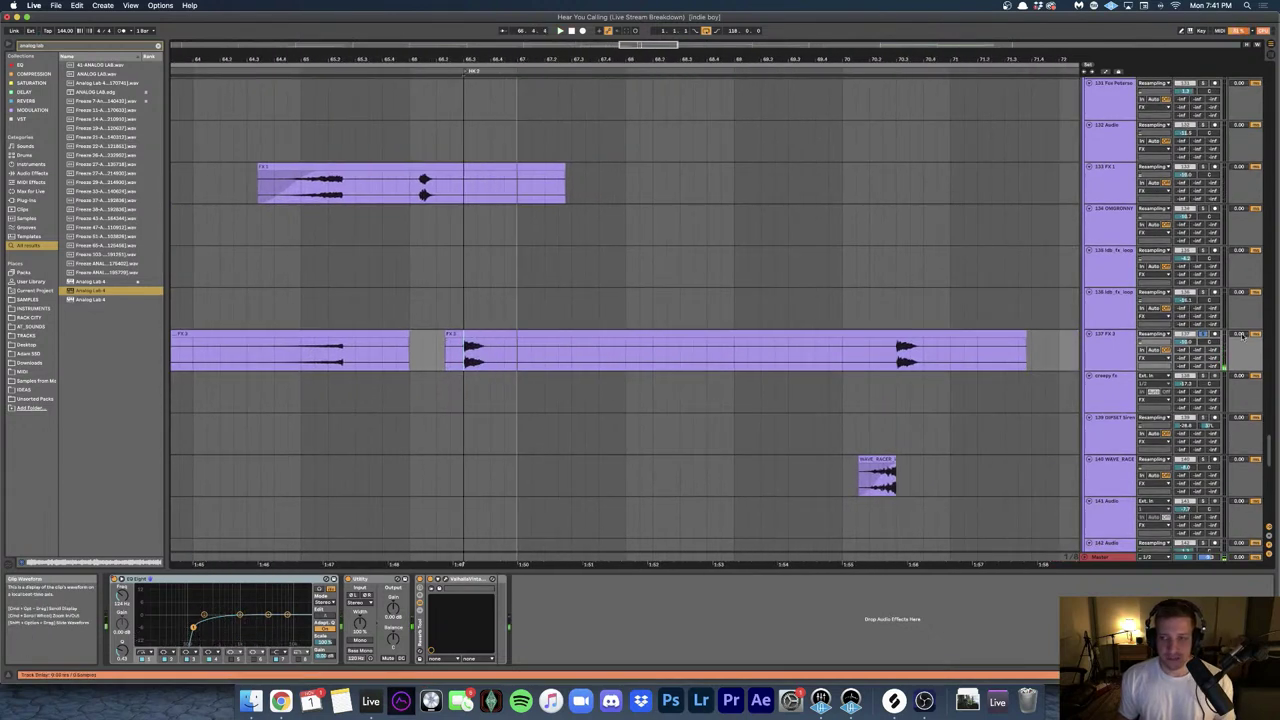
- Unsolo the FX 3 track and play the full arrangement from the start of its HK 2 clip
scroll(605, 349, "down", 3)
scroll(605, 349, "down", 10)
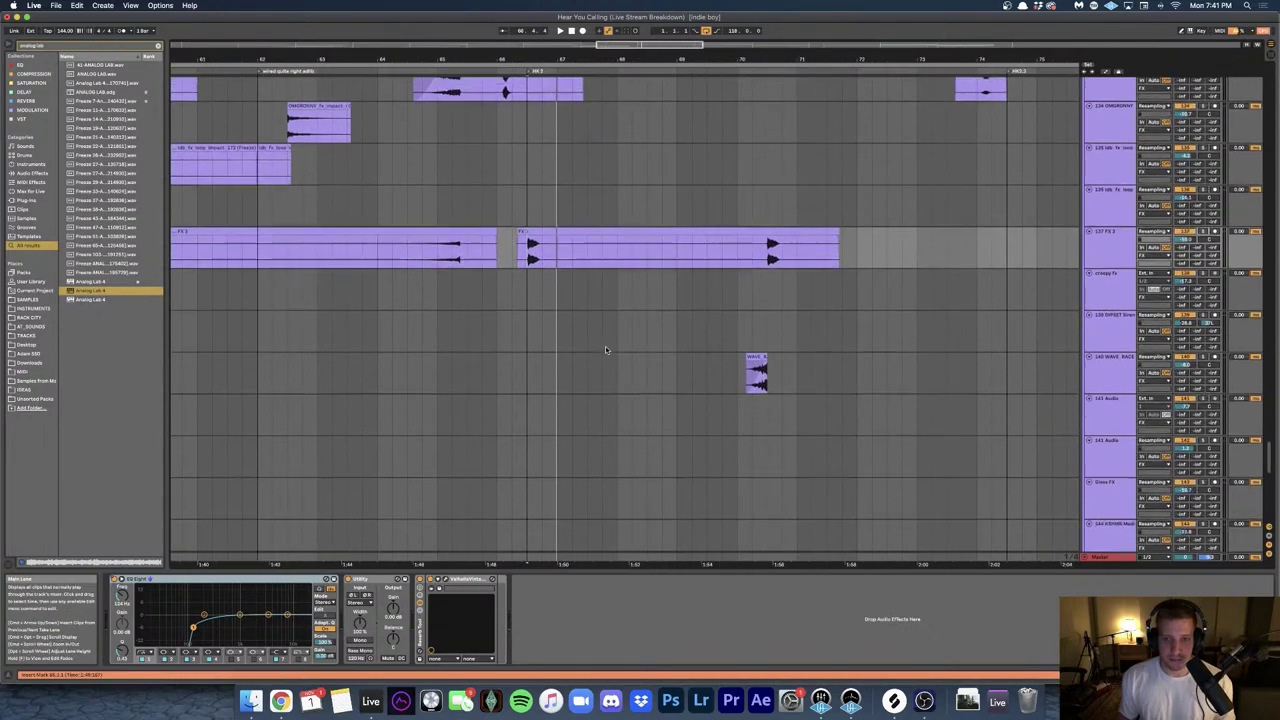
scroll(605, 349, "down", 3)
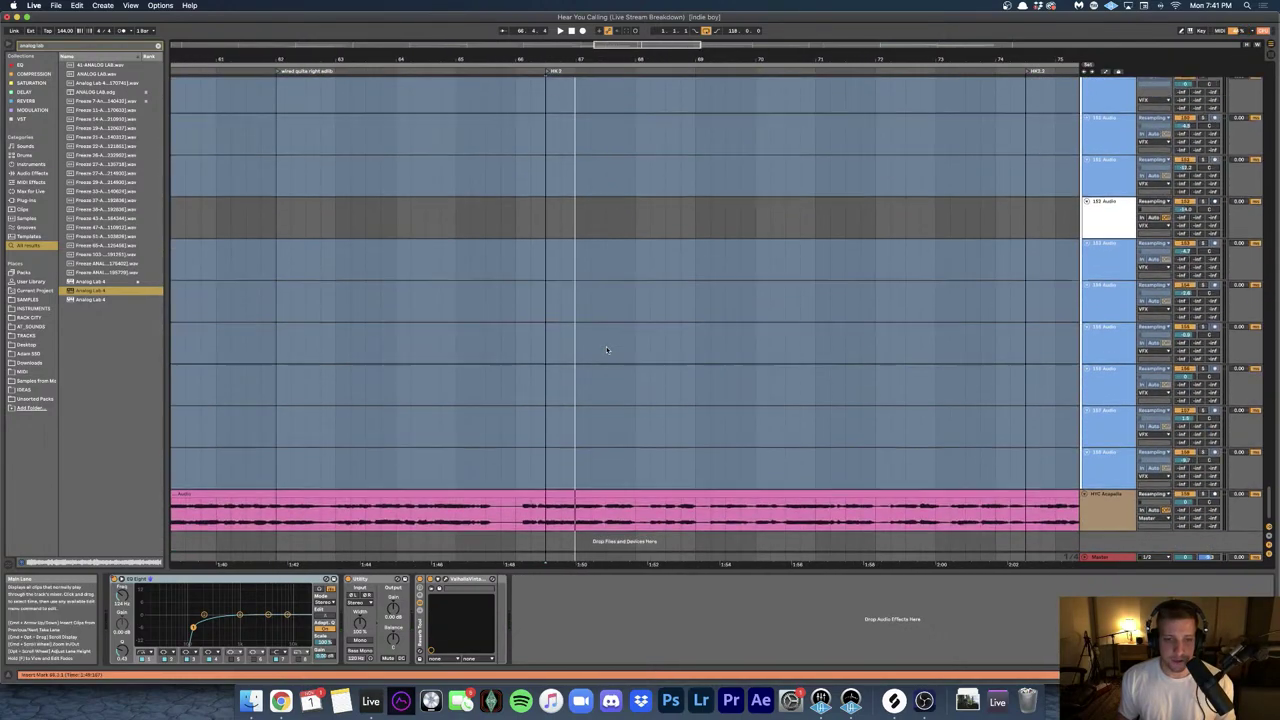
scroll(606, 349, "up", 10)
scroll(606, 349, "down", 1)
scroll(612, 346, "down", 3)
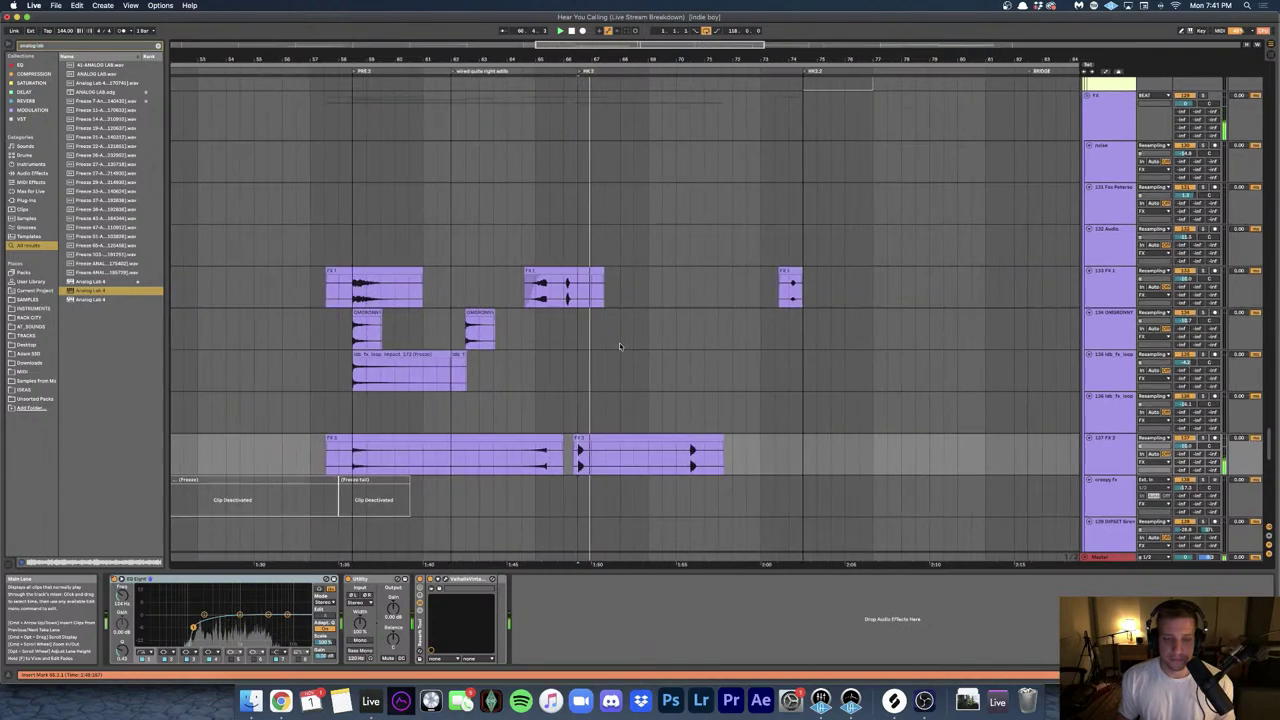
- Follow the tonal FX, guitar and synth tracks back to HK 1 and play the arrangement from there
scroll(640, 337, "up", 5)
scroll(661, 330, "right", 5)
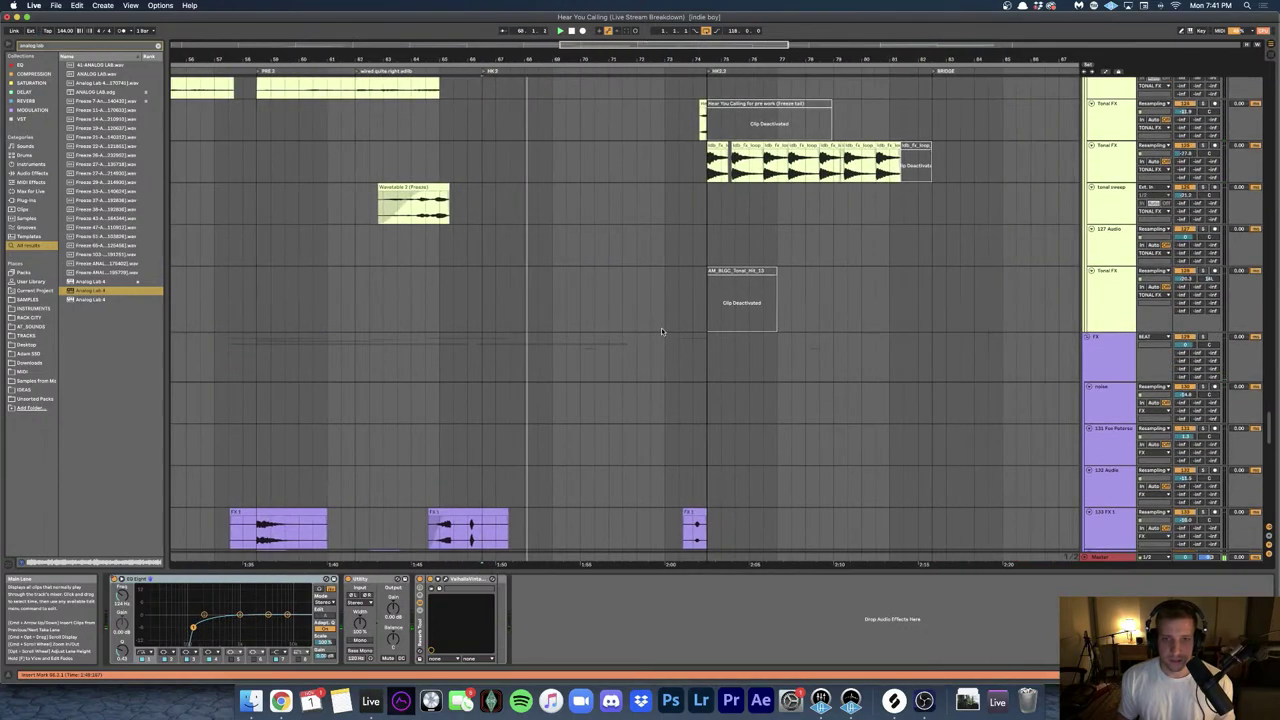
scroll(661, 327, "up", 10)
scroll(643, 327, "up", 5)
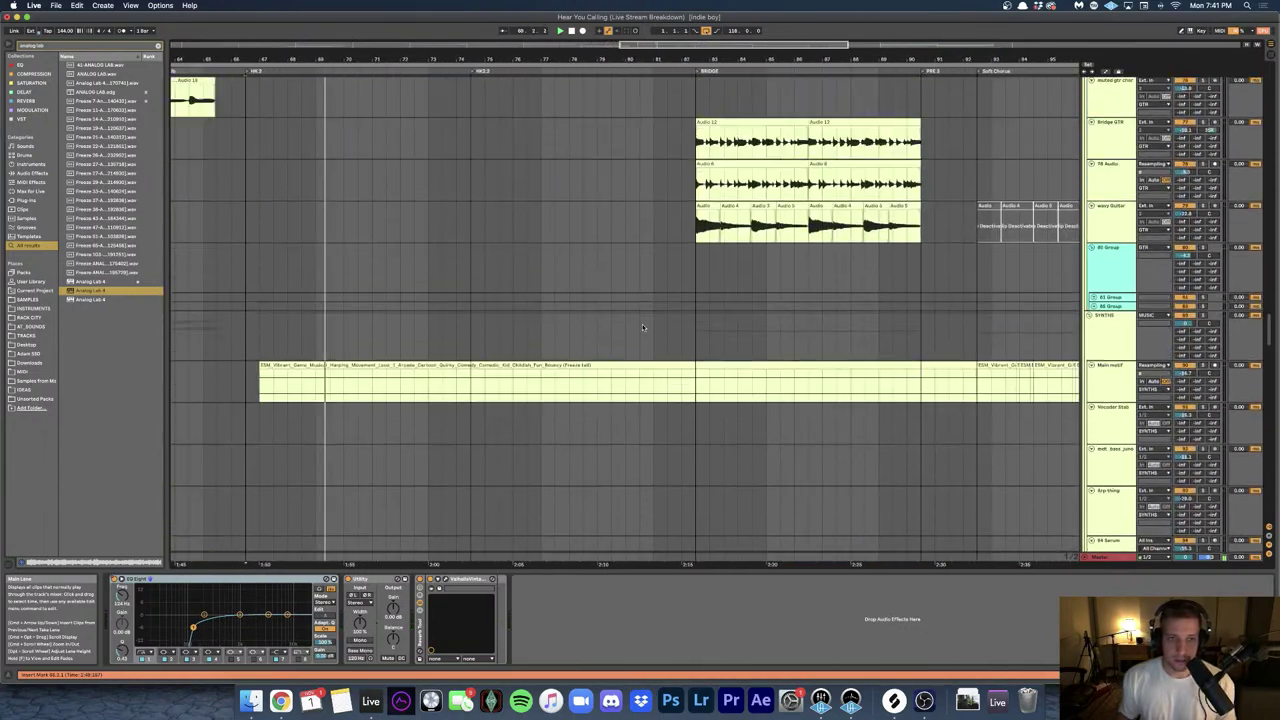
scroll(463, 302, "left", 2)
scroll(430, 282, "left", 15)
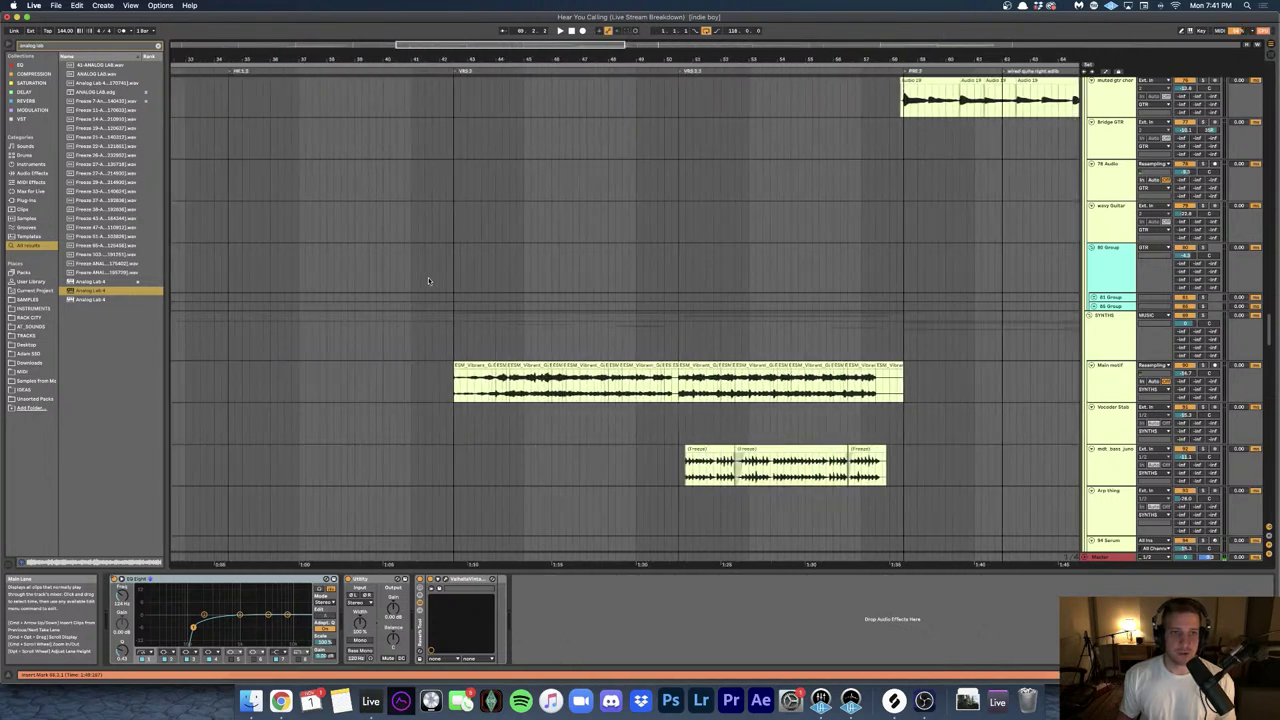
scroll(304, 266, "left", 4)
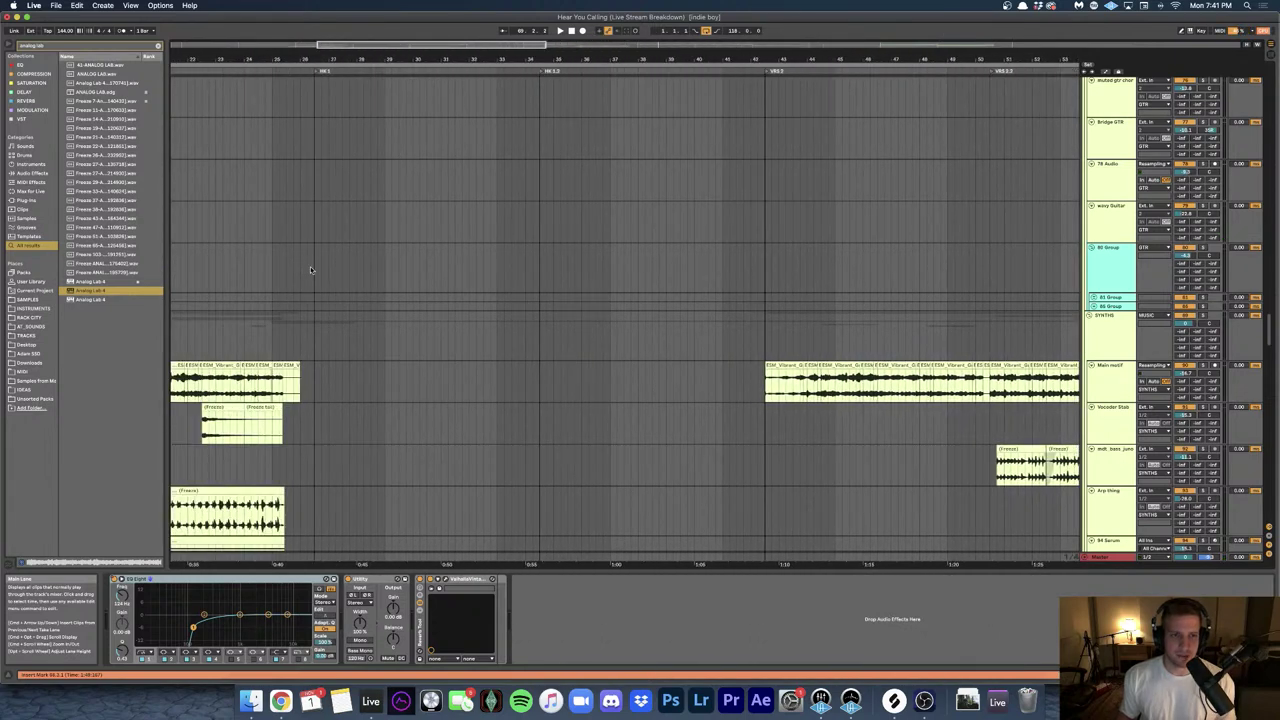
left_click(314, 265)
- Return to HK 2 and play the arrangement from just before the drum fill leading into HK2.2
scroll(386, 272, "right", 15)
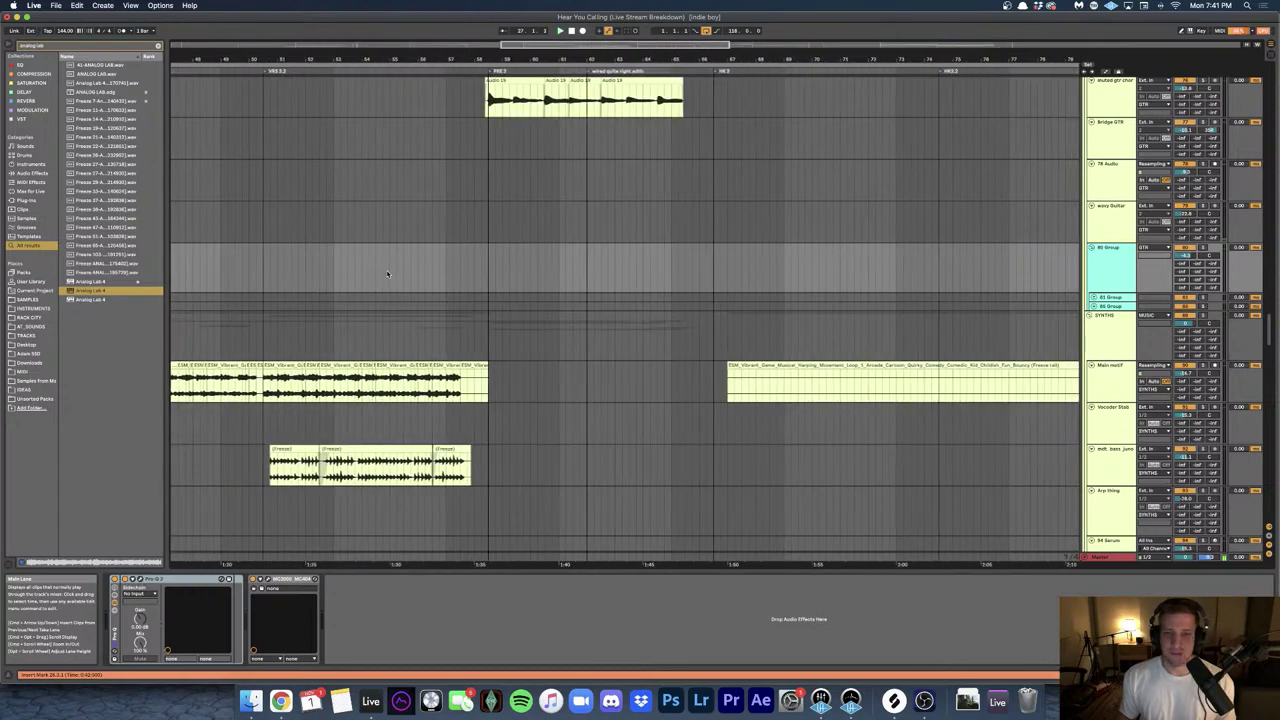
scroll(550, 290, "right", 10)
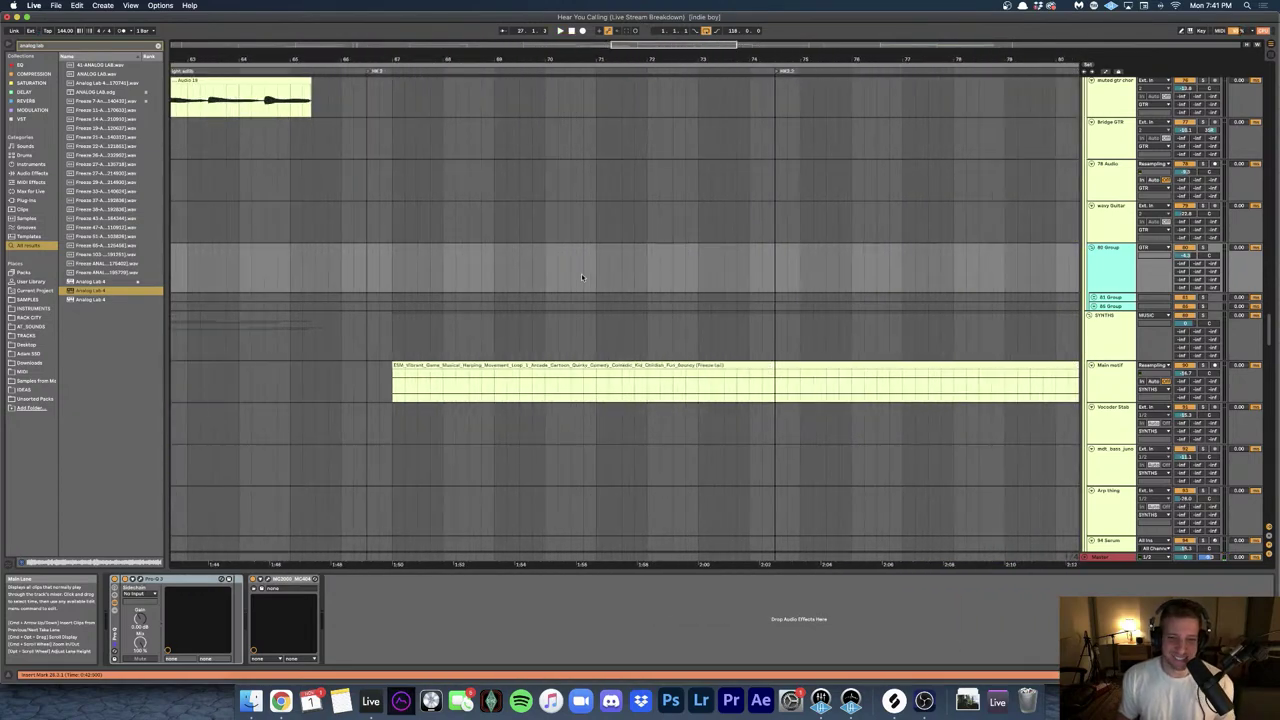
scroll(581, 275, "up", 5)
scroll(581, 273, "up", 10)
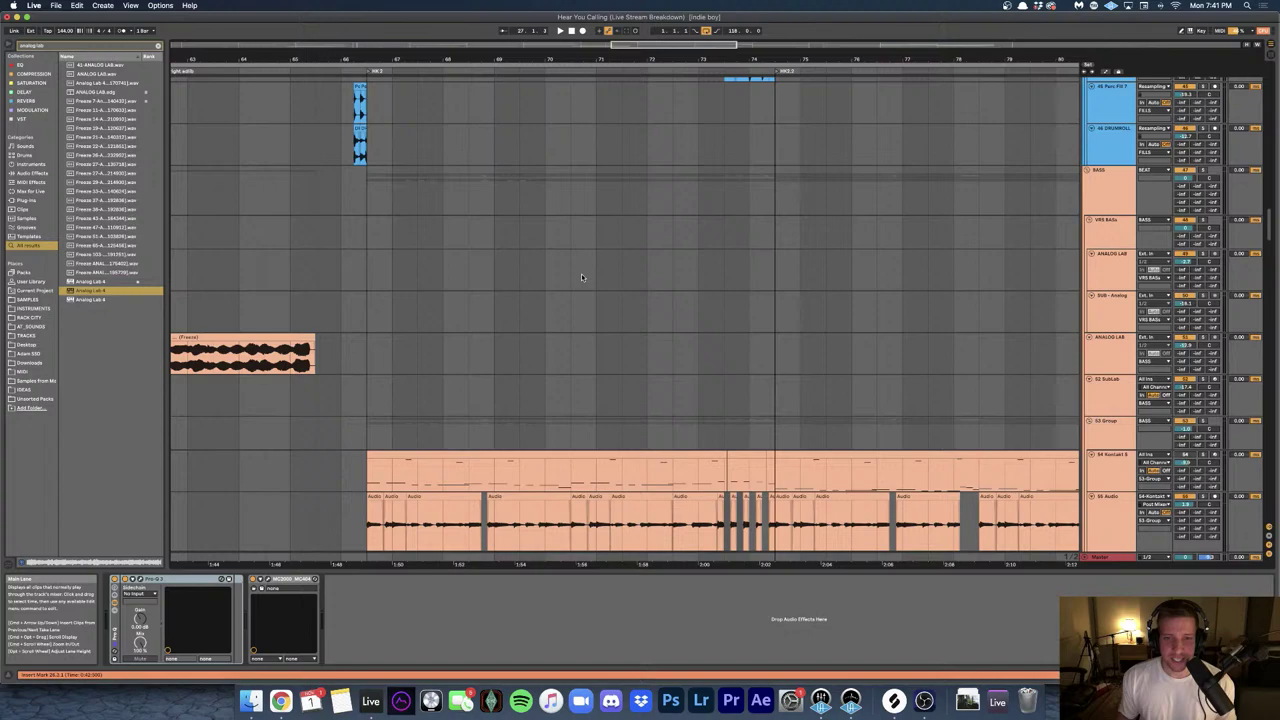
scroll(581, 273, "up", 10)
scroll(581, 273, "right", 3)
left_click(641, 309)
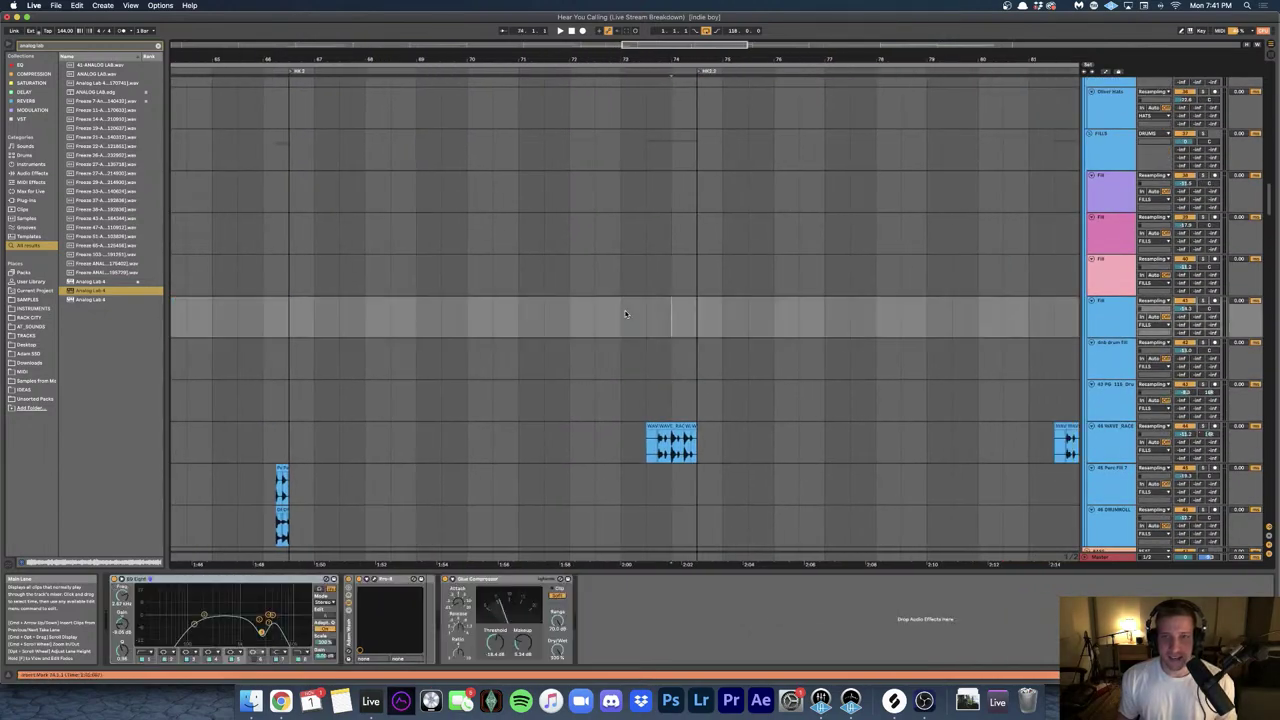
- Examine the bass, guitar, vocal chop, tonal FX and vocal FX tracks while HK2.2 plays
scroll(641, 309, "right", 3)
scroll(565, 311, "down", 10)
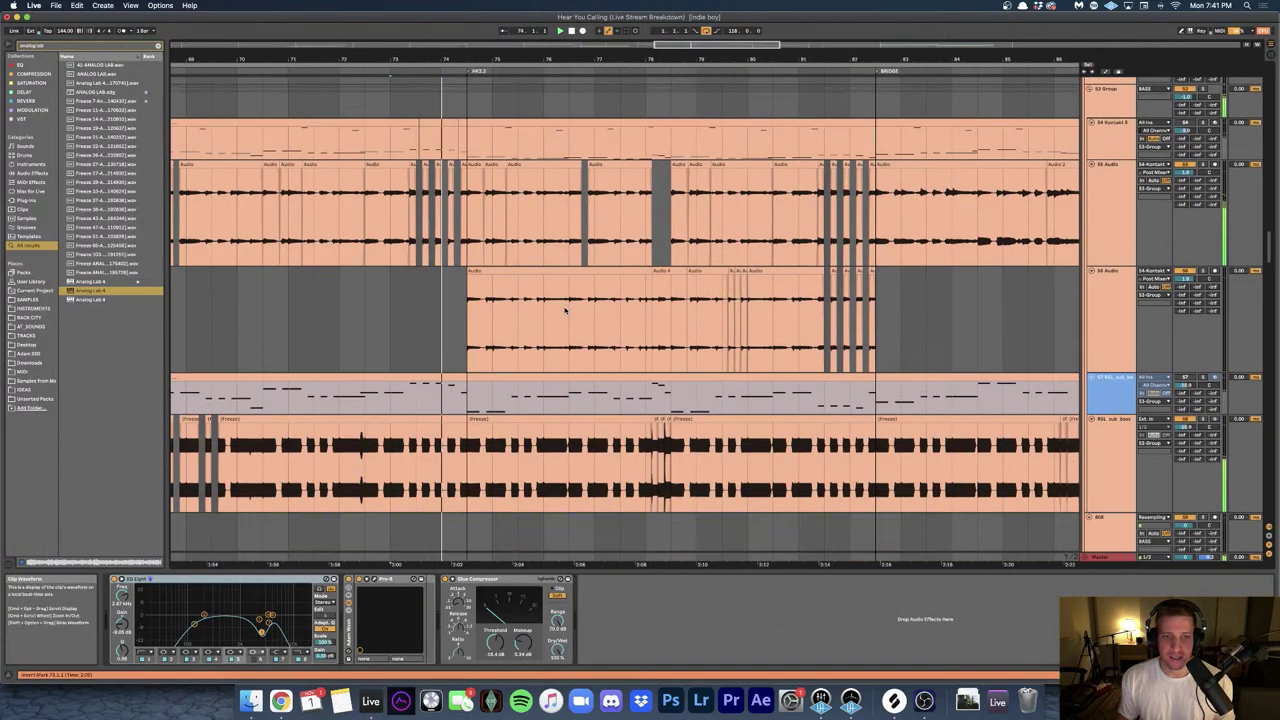
scroll(565, 311, "down", 10)
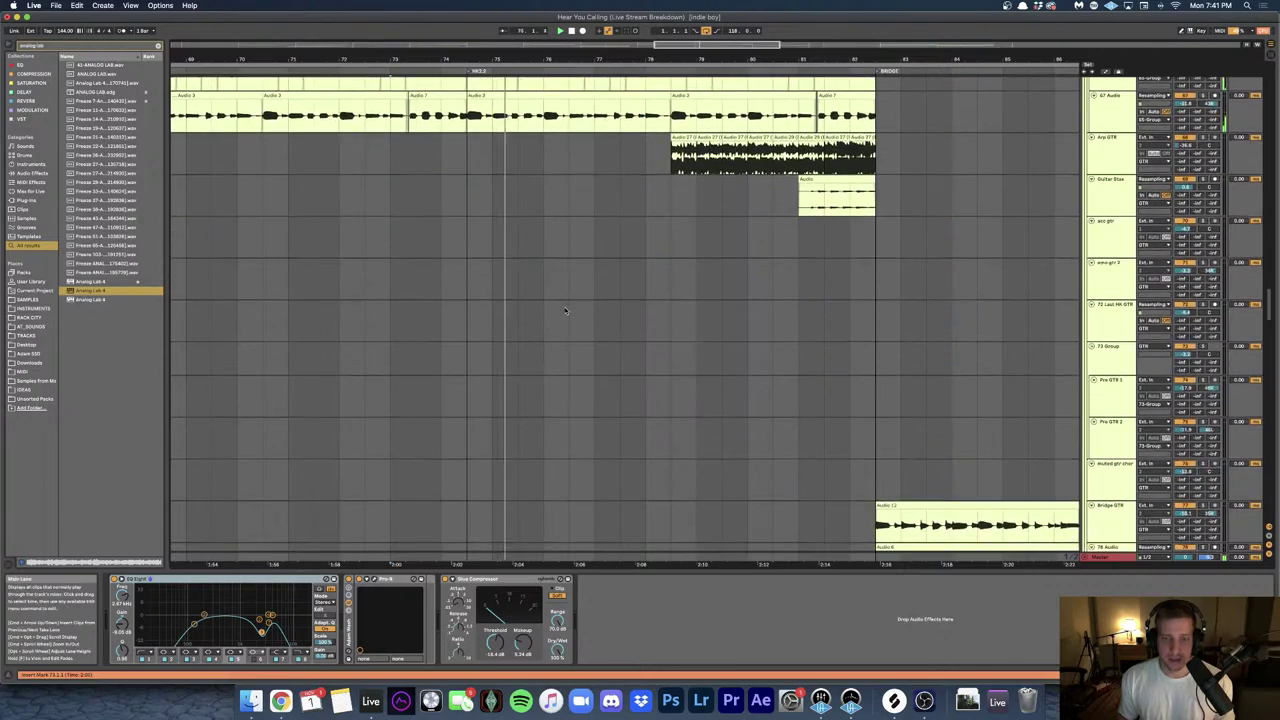
scroll(565, 311, "down", 15)
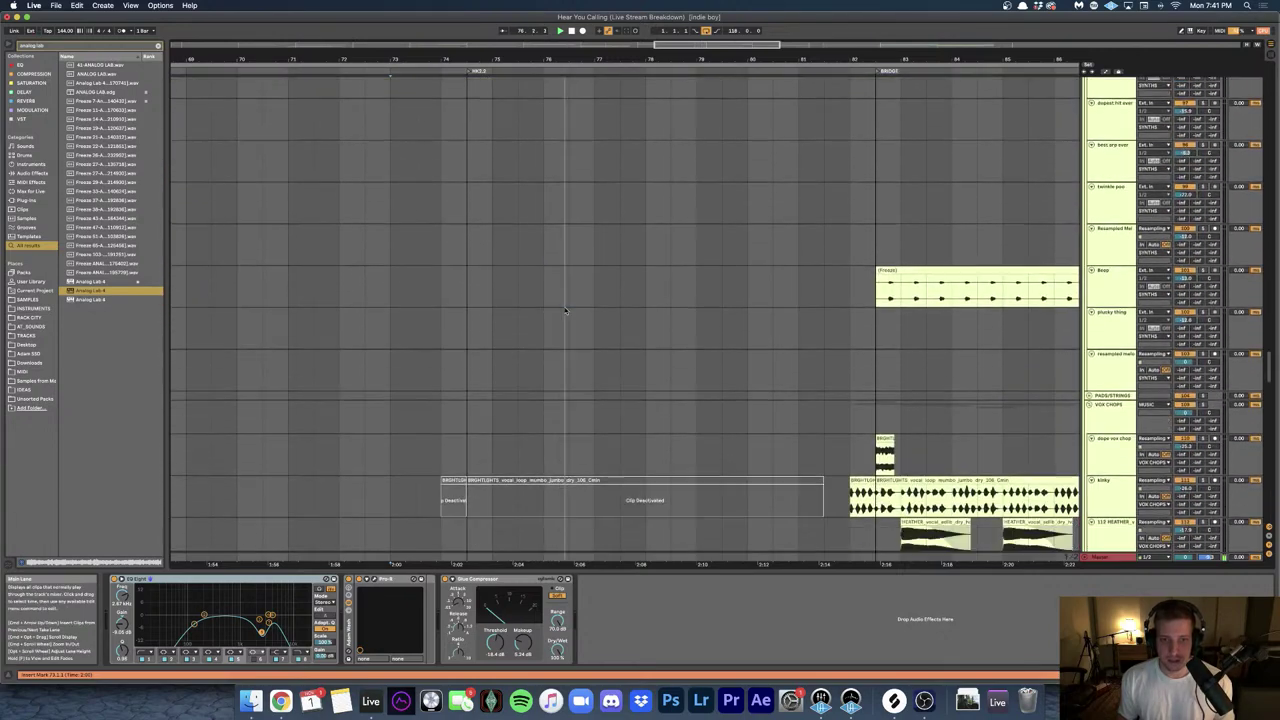
scroll(565, 311, "down", 15)
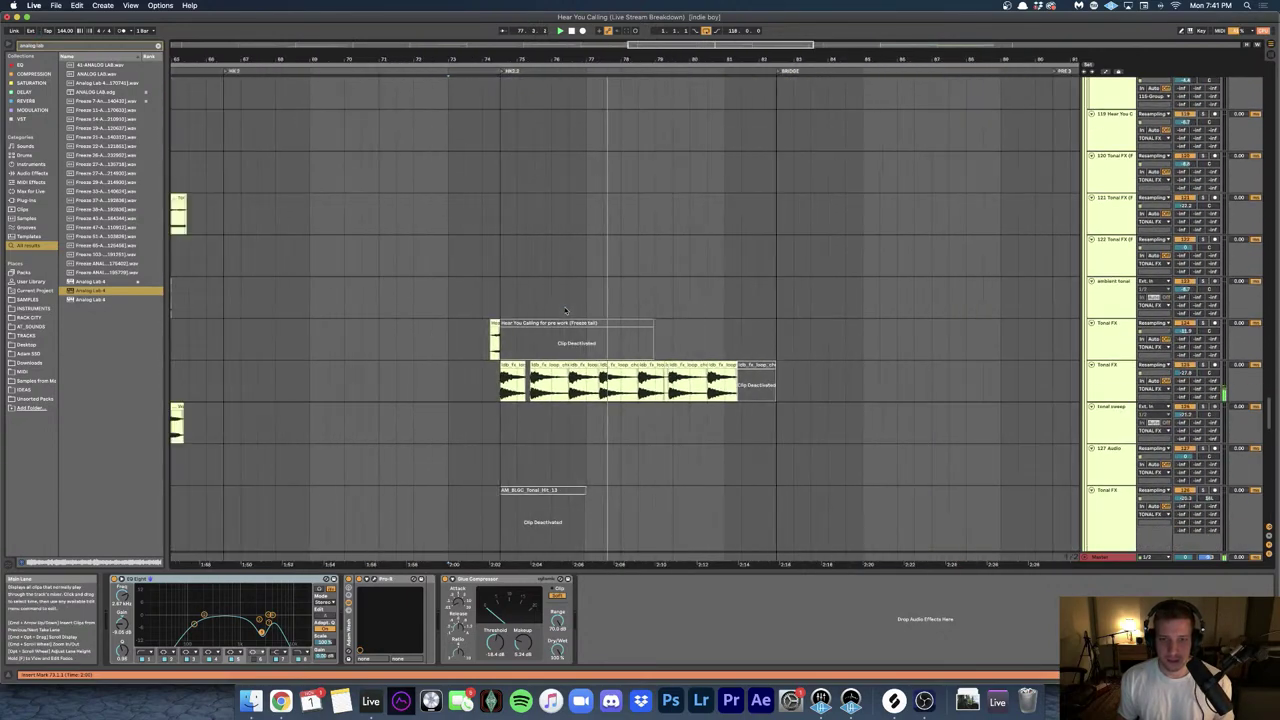
scroll(622, 311, "down", 15)
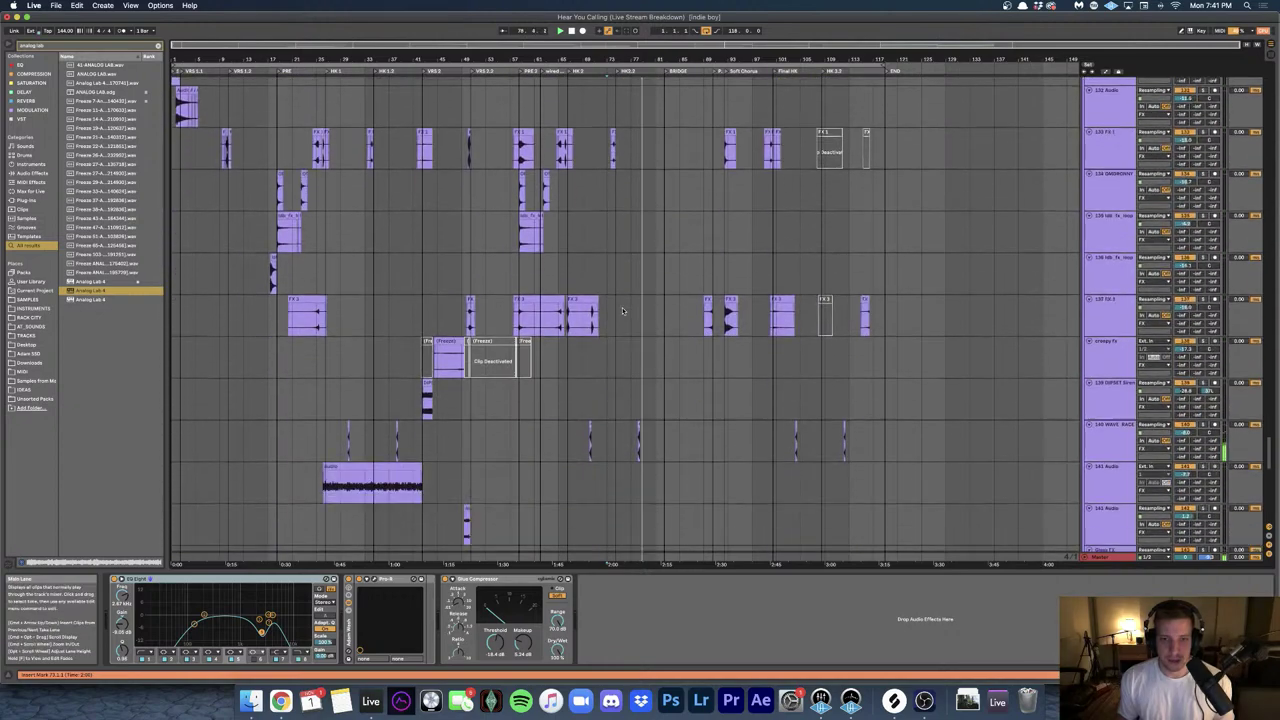
scroll(623, 311, "down", 10)
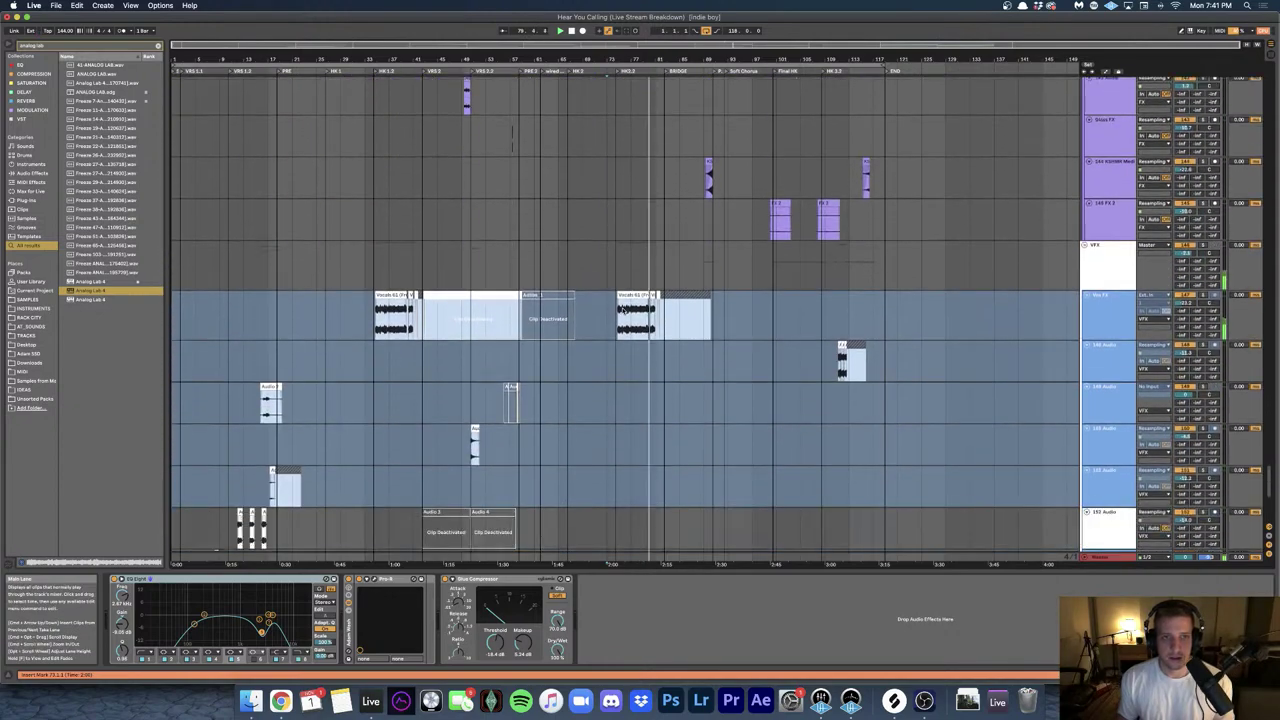
- Review the whole song's tonal FX, guitar, bass, fill, percussion, snare and kick clips from the VFX tracks back up to the drums
scroll(623, 311, "up", 14)
scroll(622, 311, "up", 15)
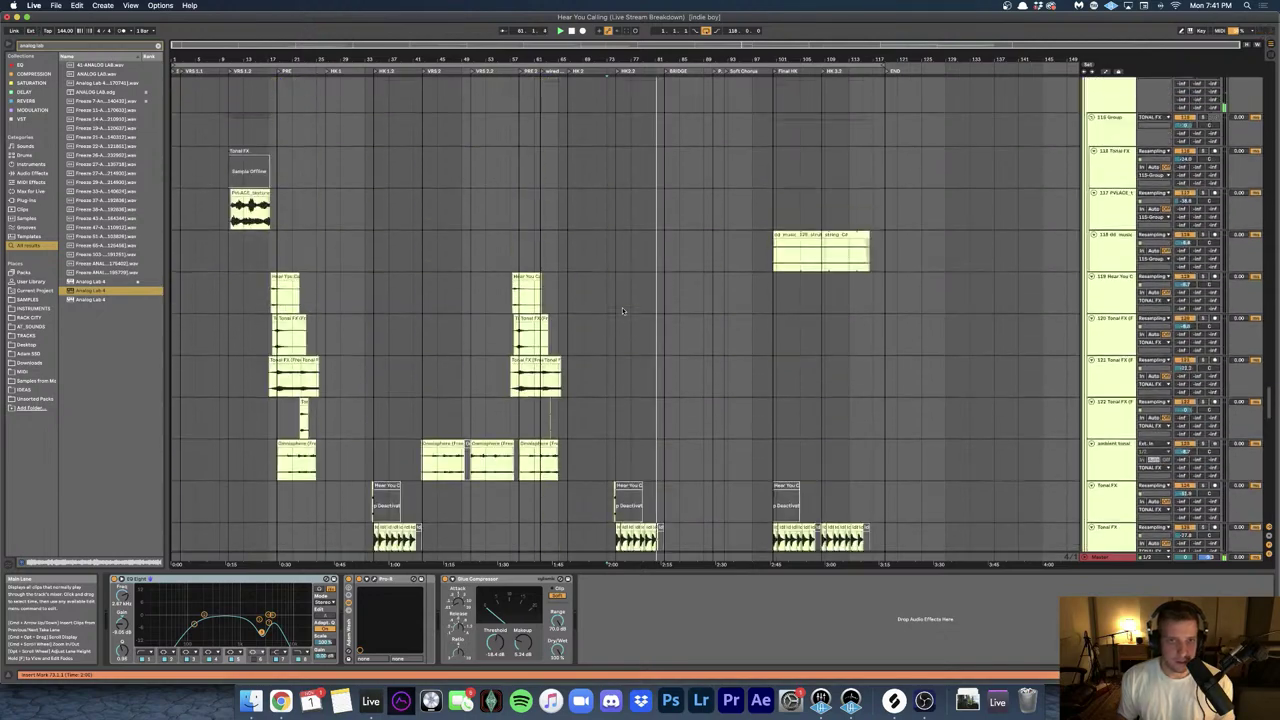
scroll(622, 311, "up", 15)
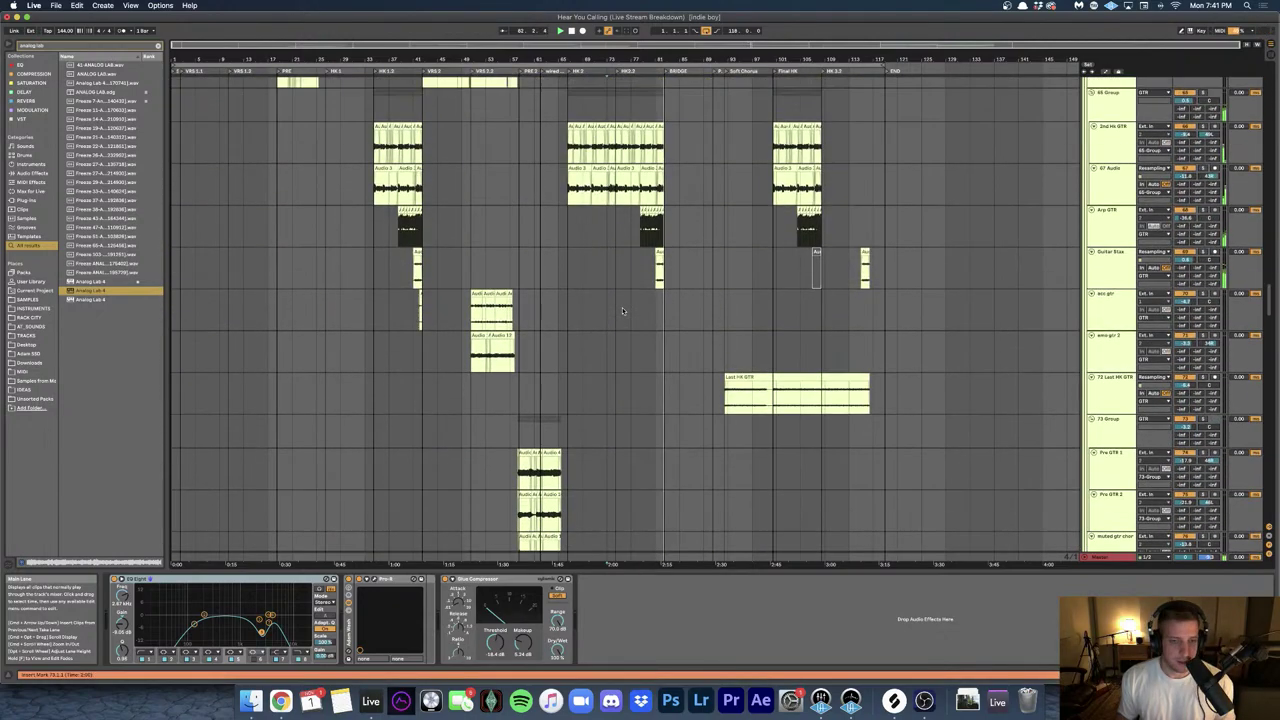
scroll(622, 311, "up", 15)
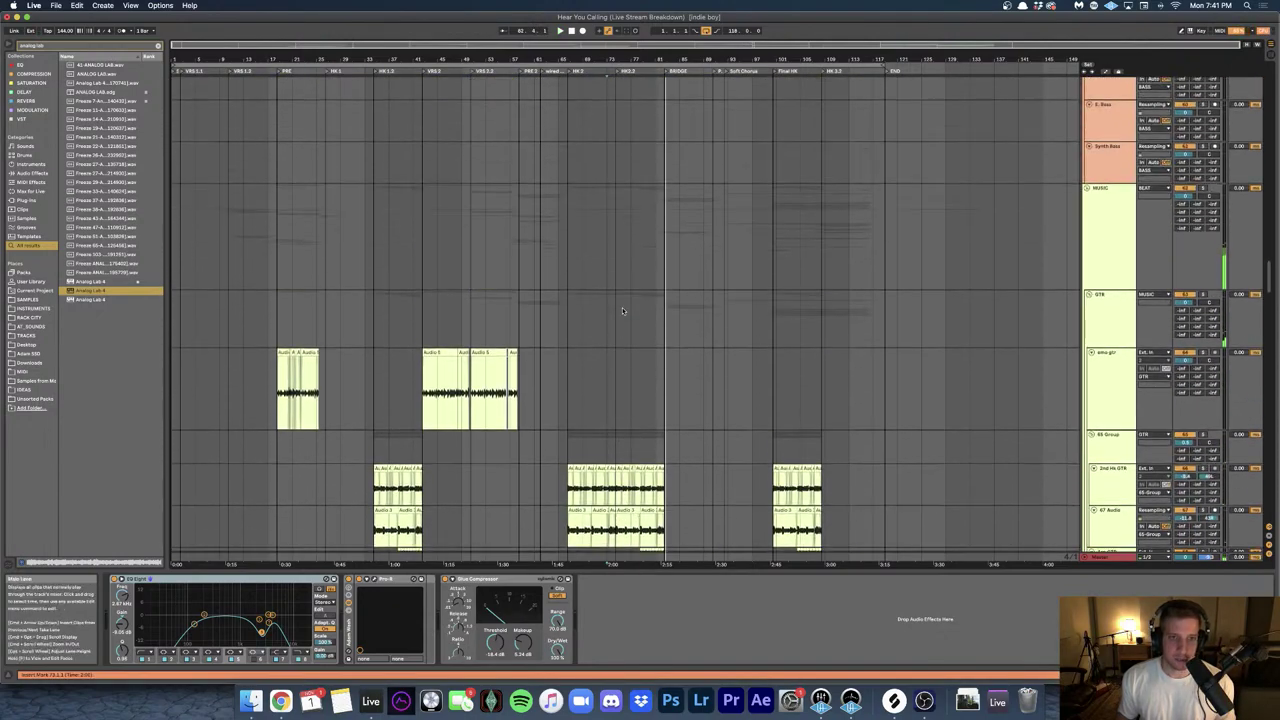
scroll(622, 311, "up", 15)
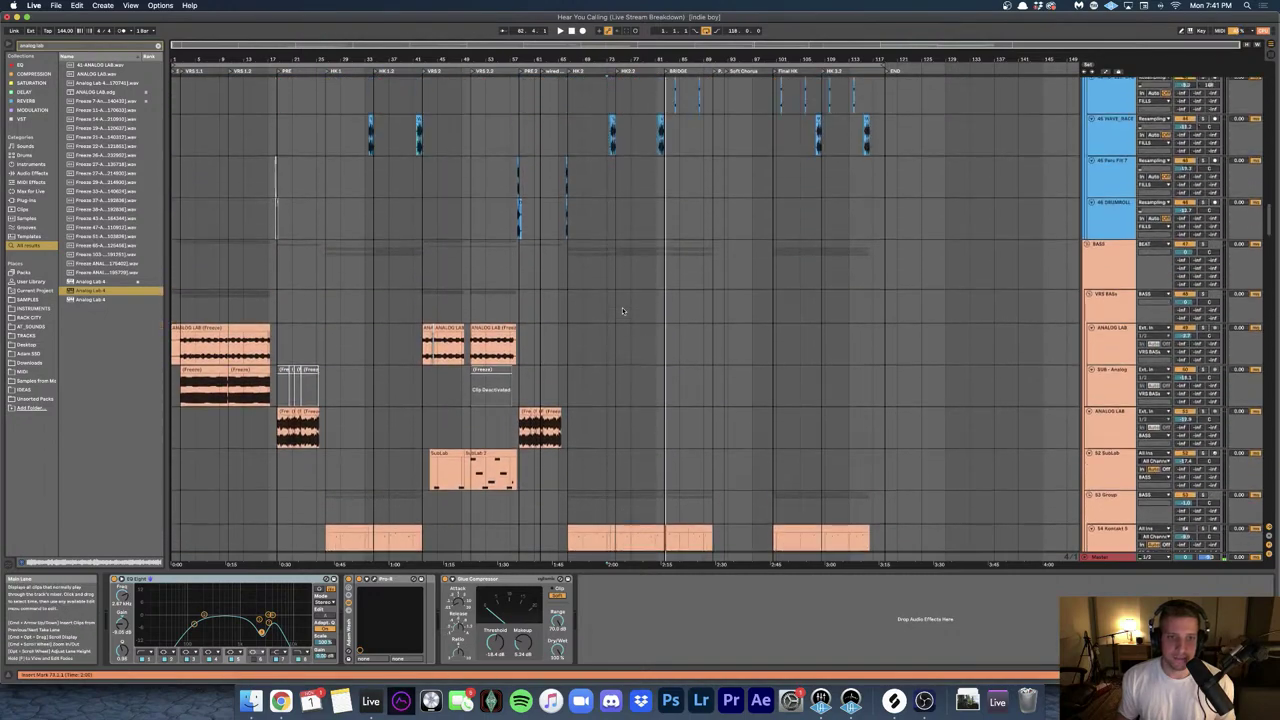
scroll(622, 311, "up", 15)
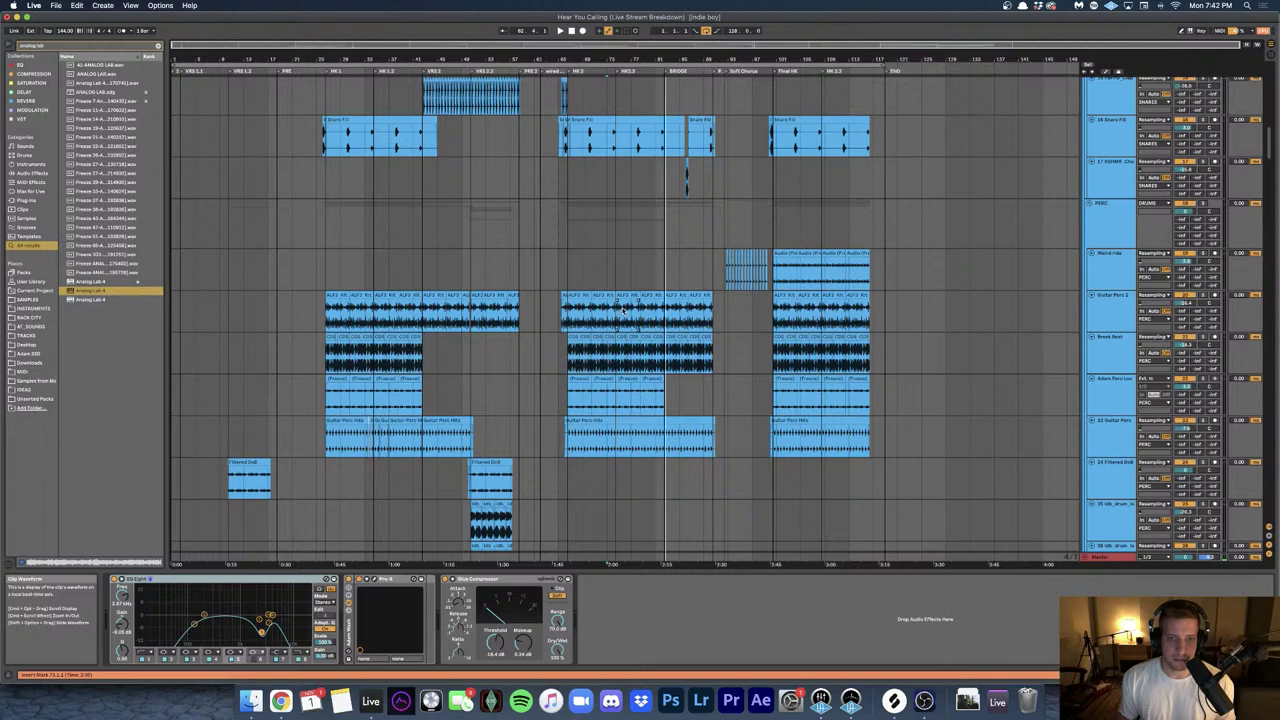
scroll(622, 311, "up", 15)
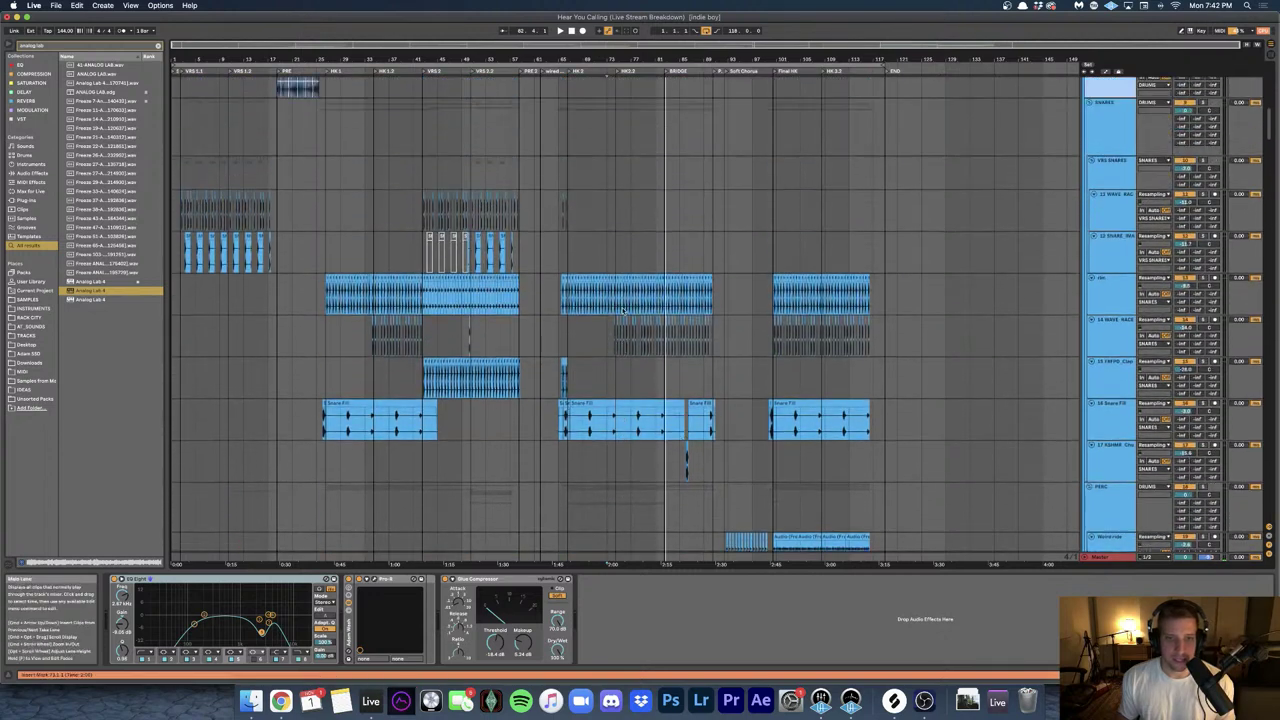
scroll(656, 300, "up", 10)
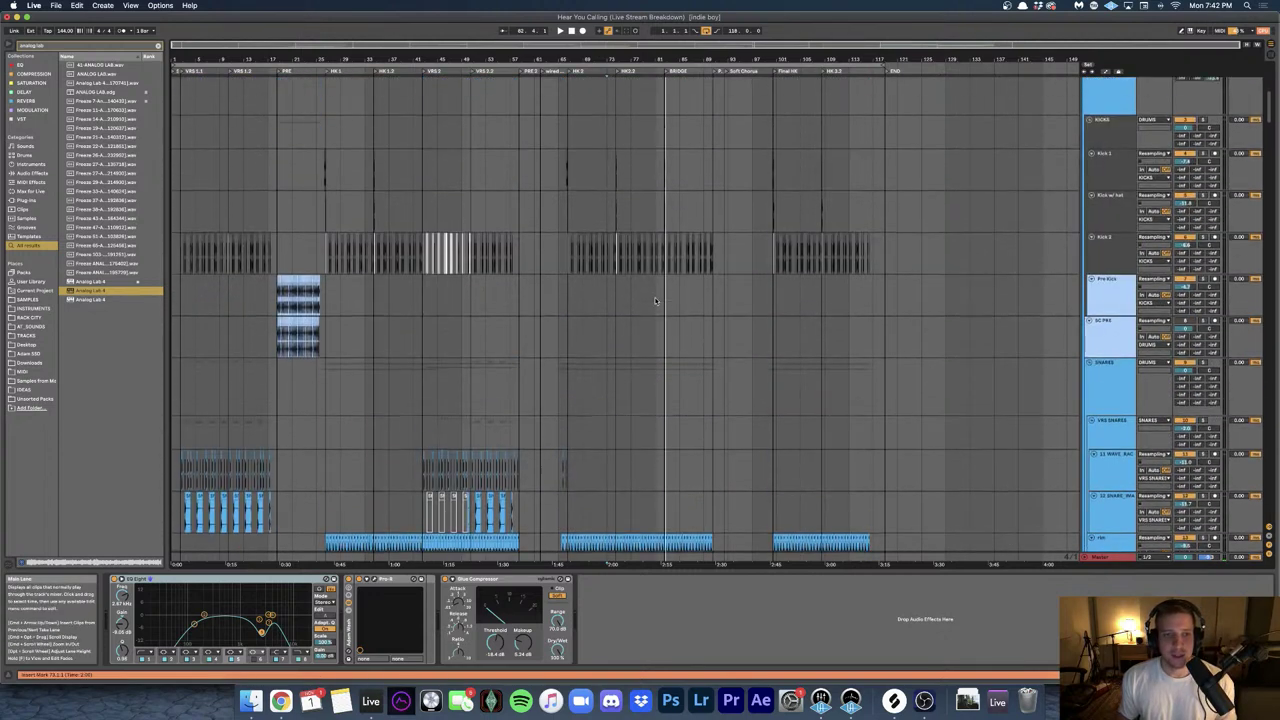
- Reduce the height of the BEAT group, fold it and play the song from the start of the BRIDGE
scroll(656, 301, "up", 3)
scroll(663, 263, "up", 6)
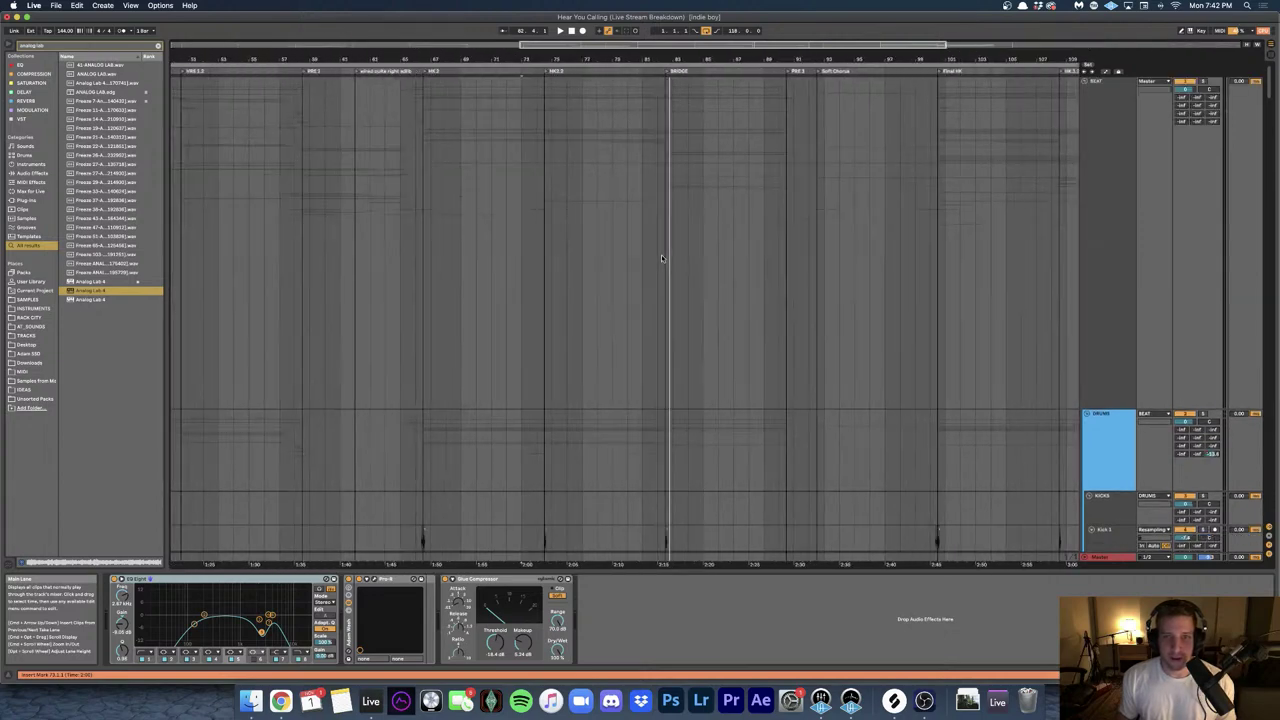
left_click(661, 259)
scroll(665, 257, "right", 5)
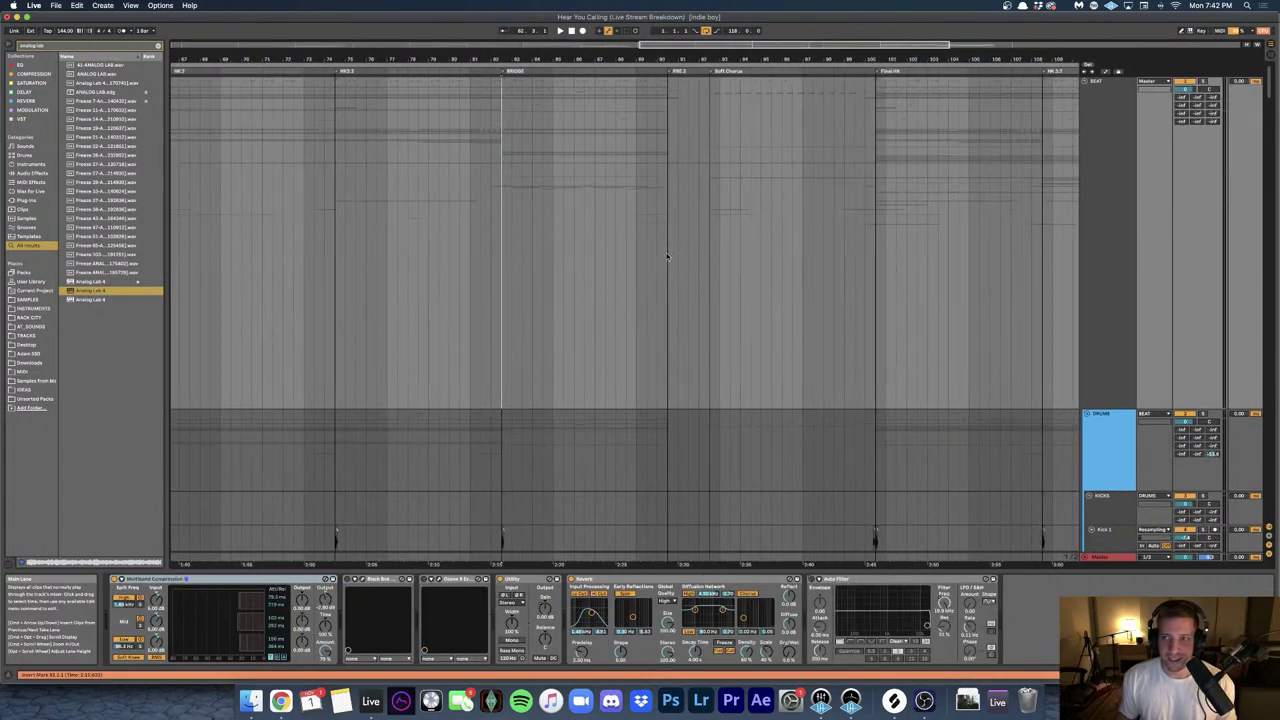
left_click_drag(1119, 409, 1114, 255)
key("u")
key("space")
scroll(512, 220, "up", 3)
left_click(516, 221)
scroll(515, 220, "up", 3)
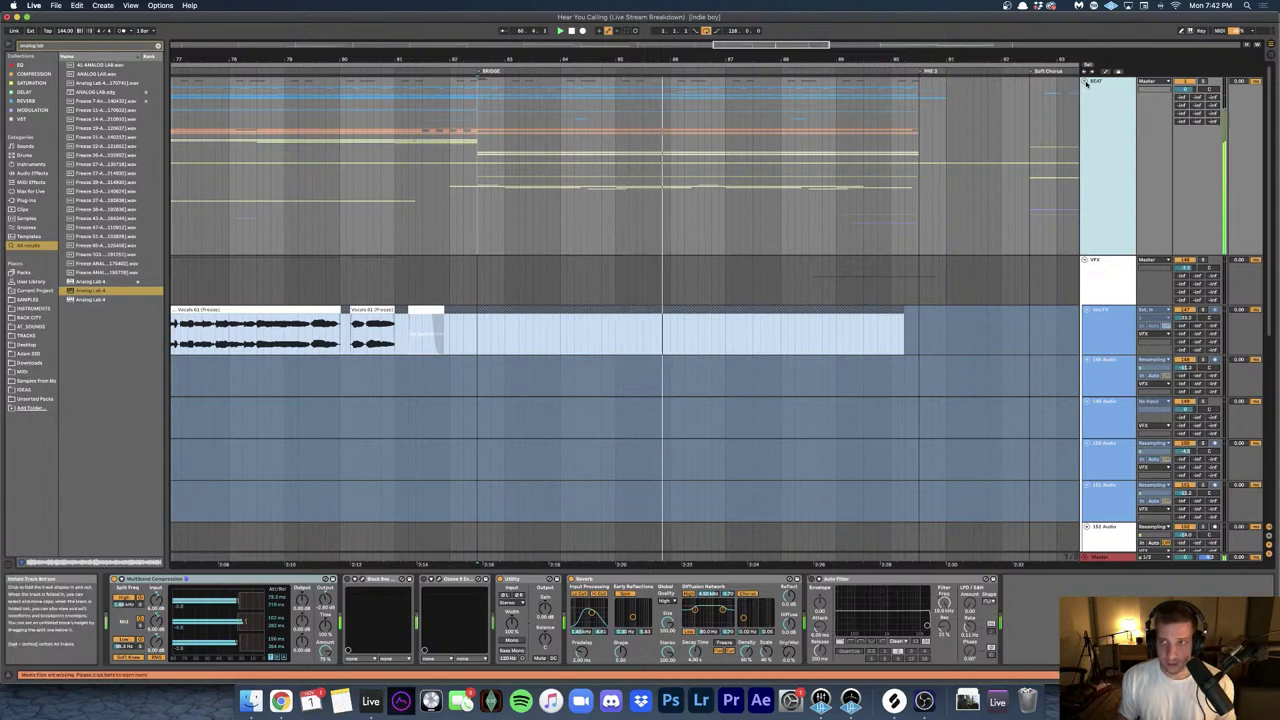
- Solo the Oliver Hats track and play its hi-hat loop from the start of the BRIDGE
scroll(660, 219, "down", 10)
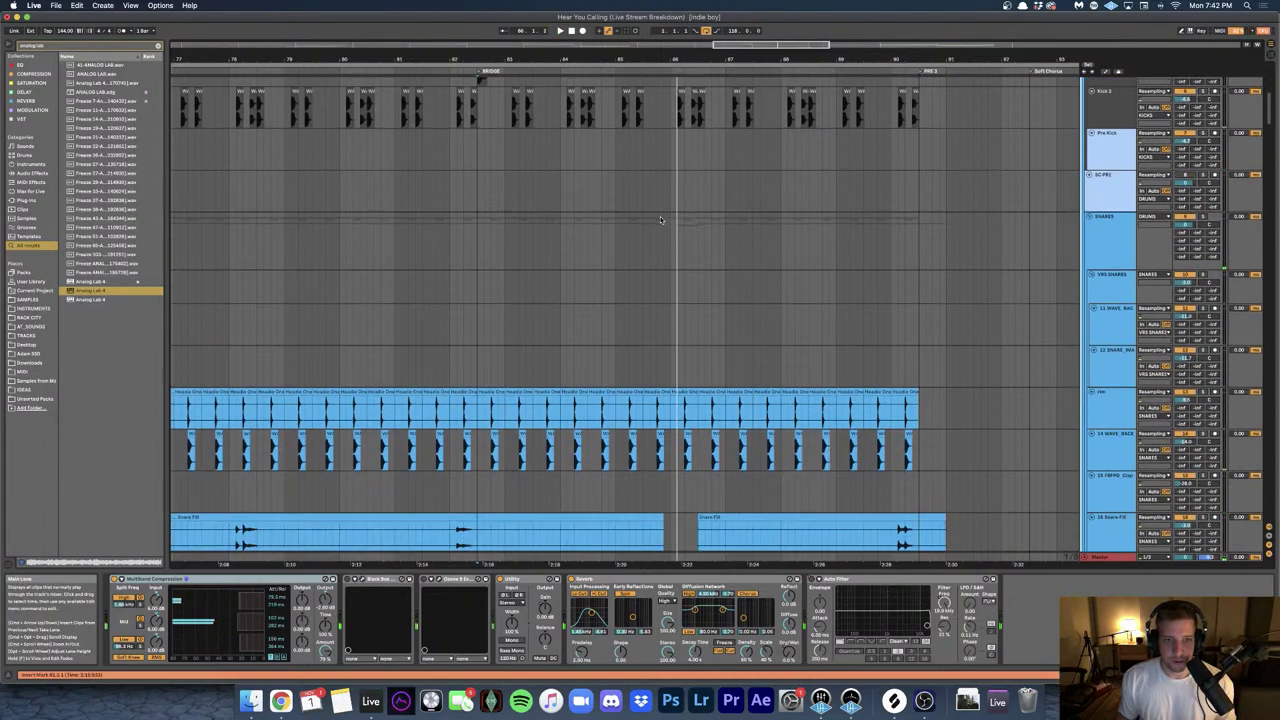
scroll(660, 219, "down", 1)
scroll(639, 246, "down", 10)
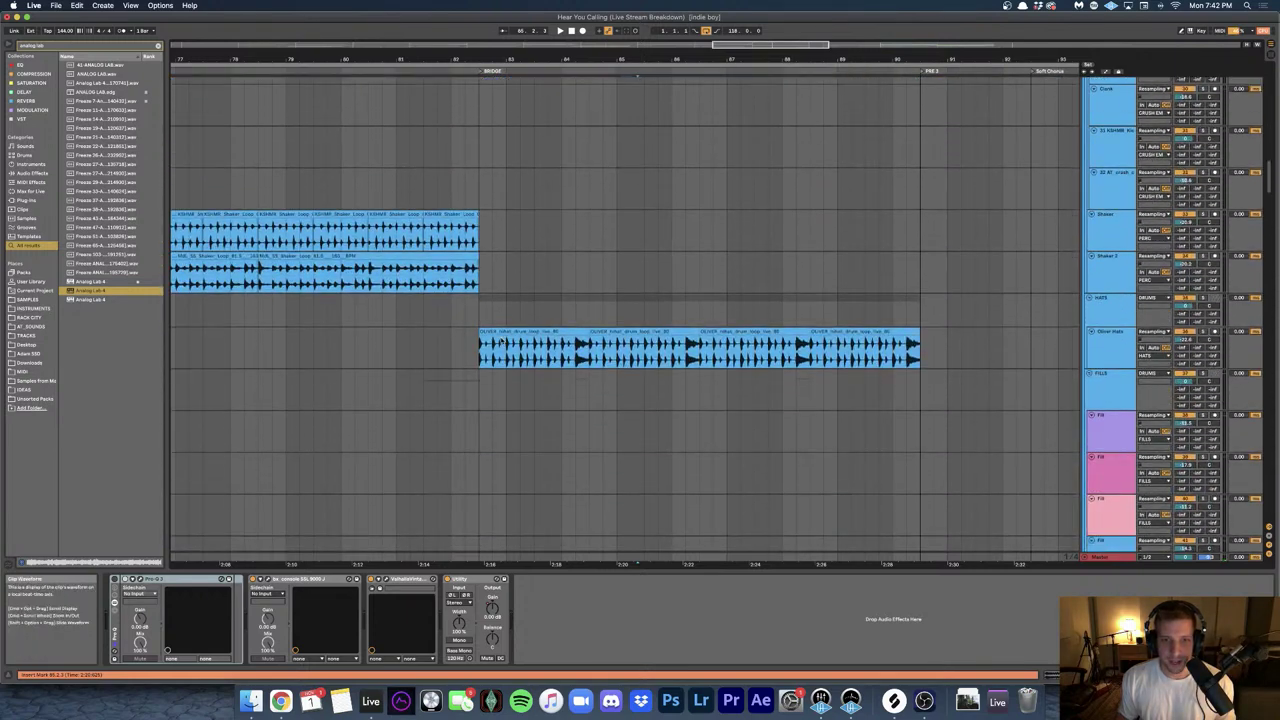
left_click_drag(590, 345, 477, 337)
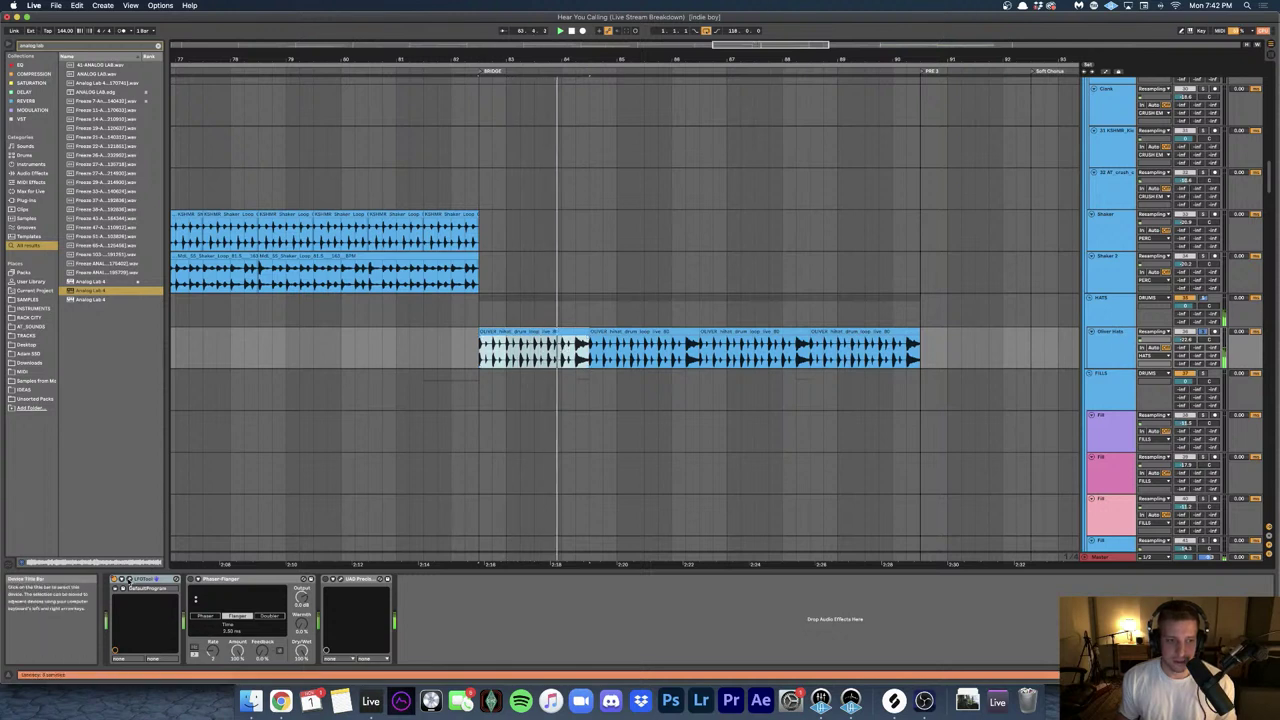
- Open the LFOTool plug-in on the Oliver Hats track, examine its curve and depth during playback, and close it
left_click(129, 579)
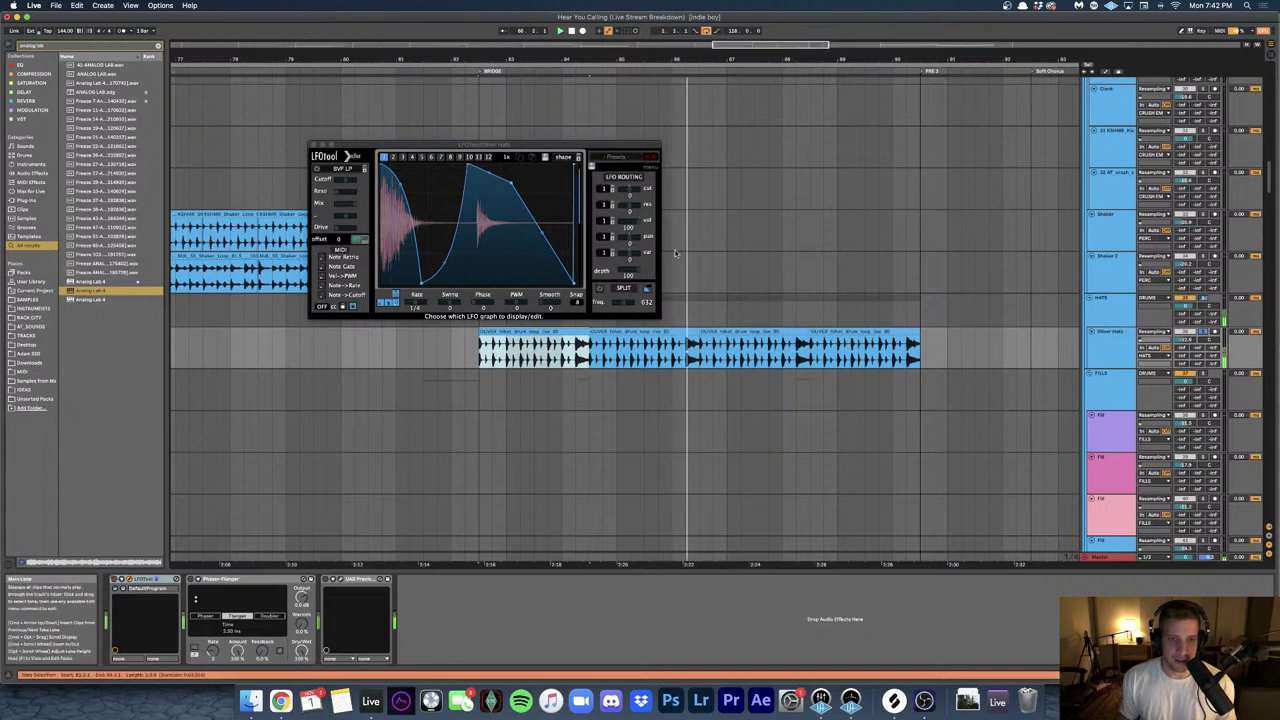
left_click_drag(635, 272, 503, 269)
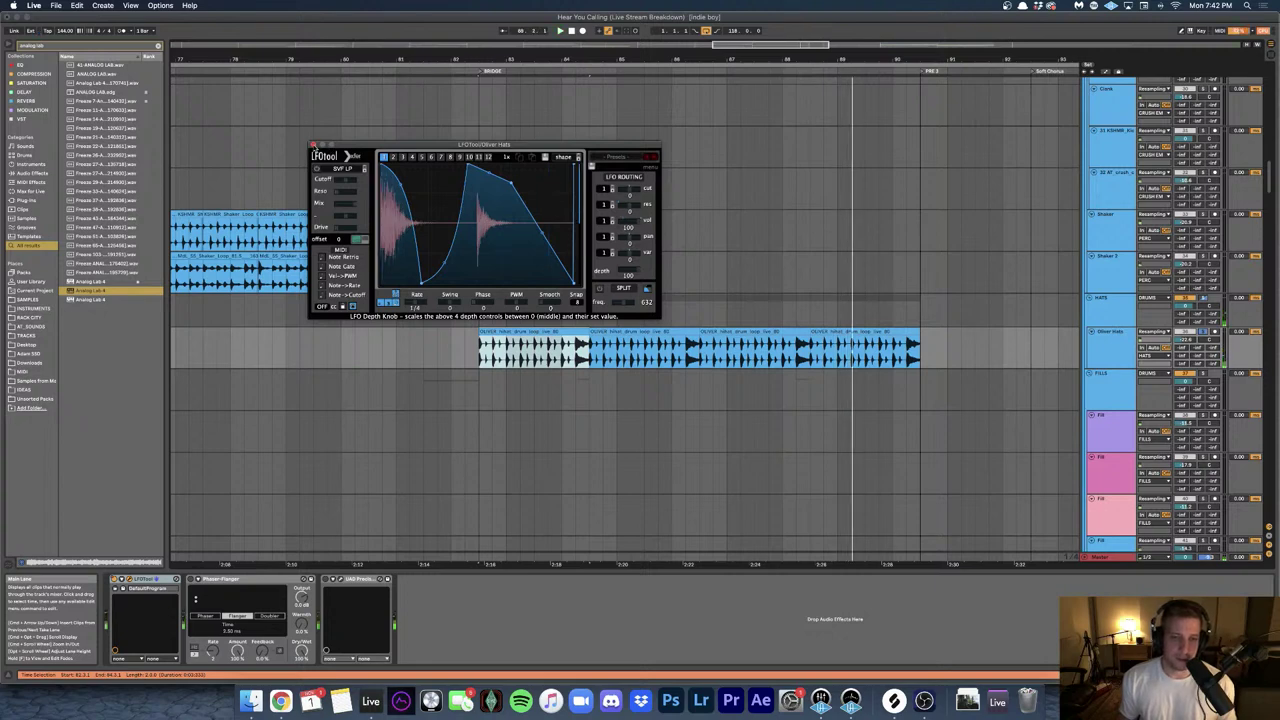
left_click(313, 146)
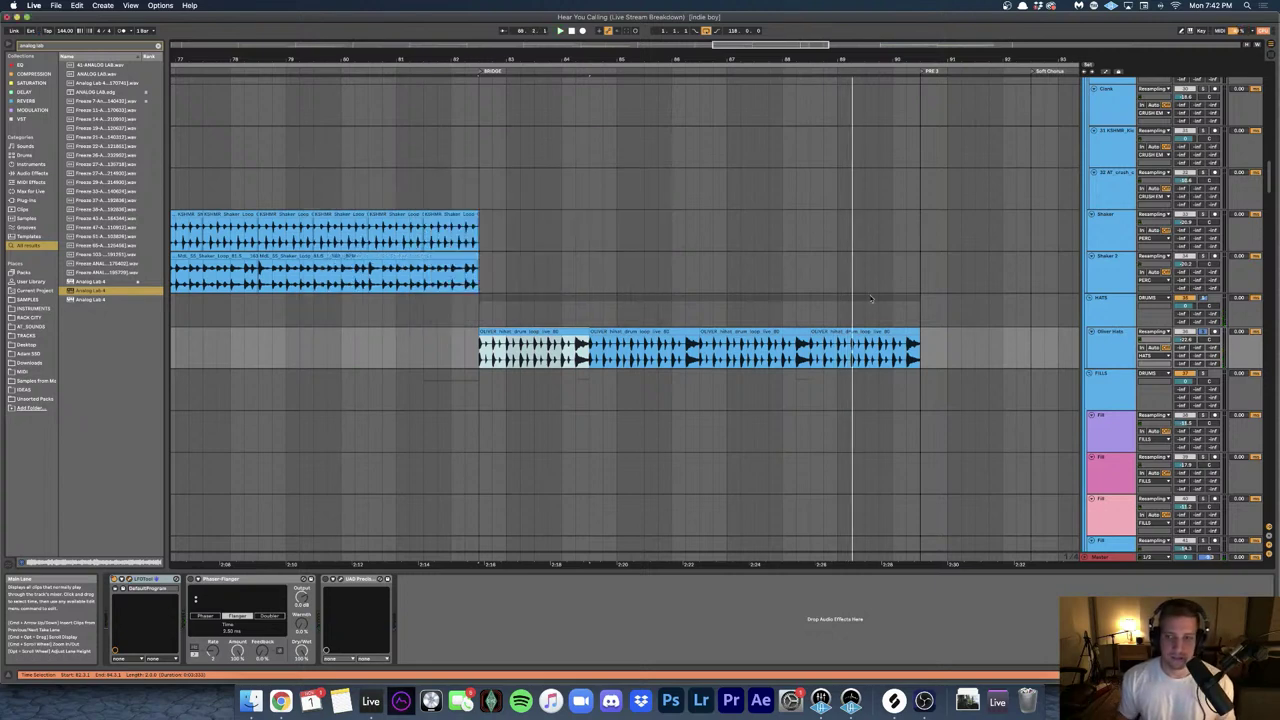
- Solo the Kontakt 5 bass track and the audio track below it, and play the bass from the start of the BRIDGE
key("space")
scroll(850, 306, "down", 10)
scroll(851, 310, "down", 5)
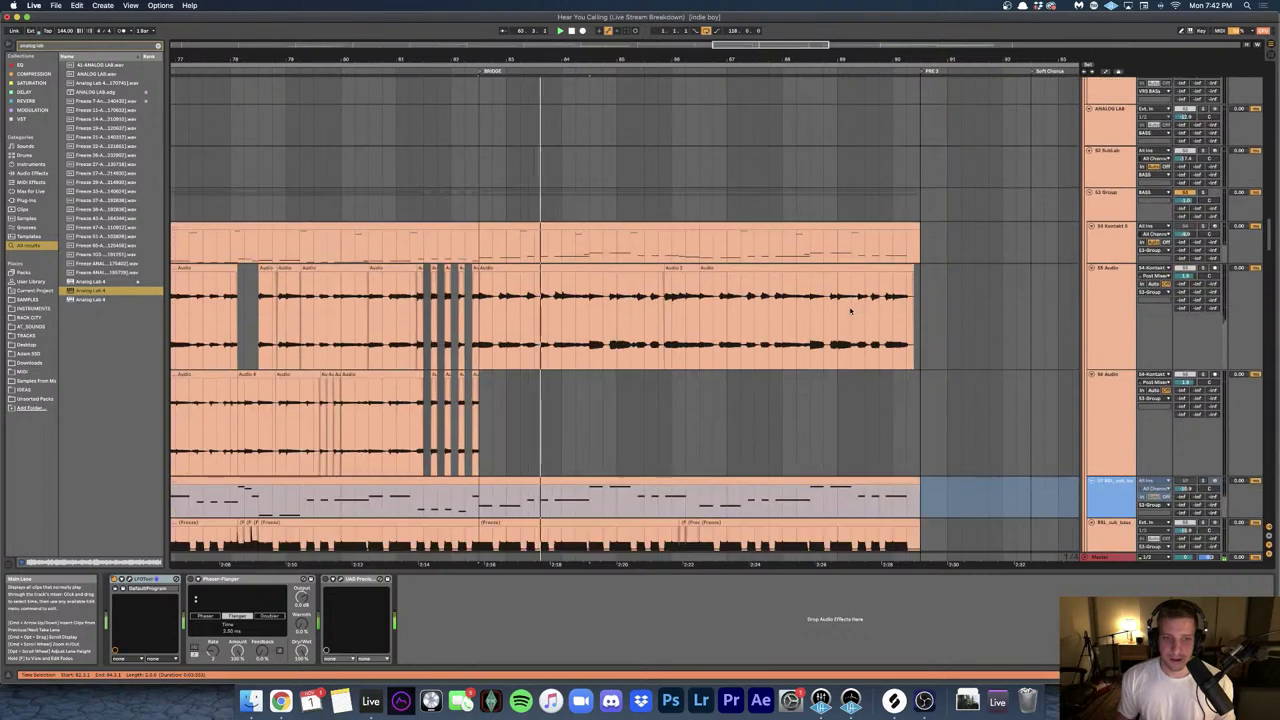
scroll(677, 261, "down", 4)
key("space")
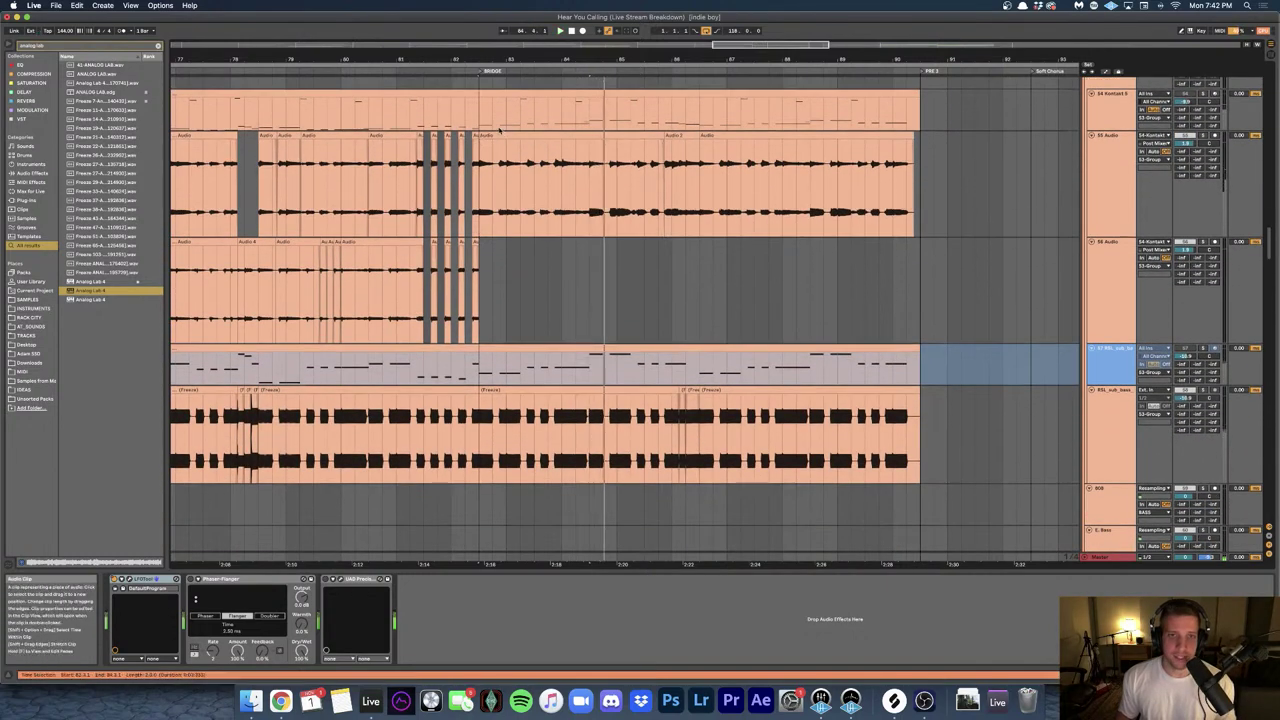
left_click(483, 123)
key("s")
key("space")
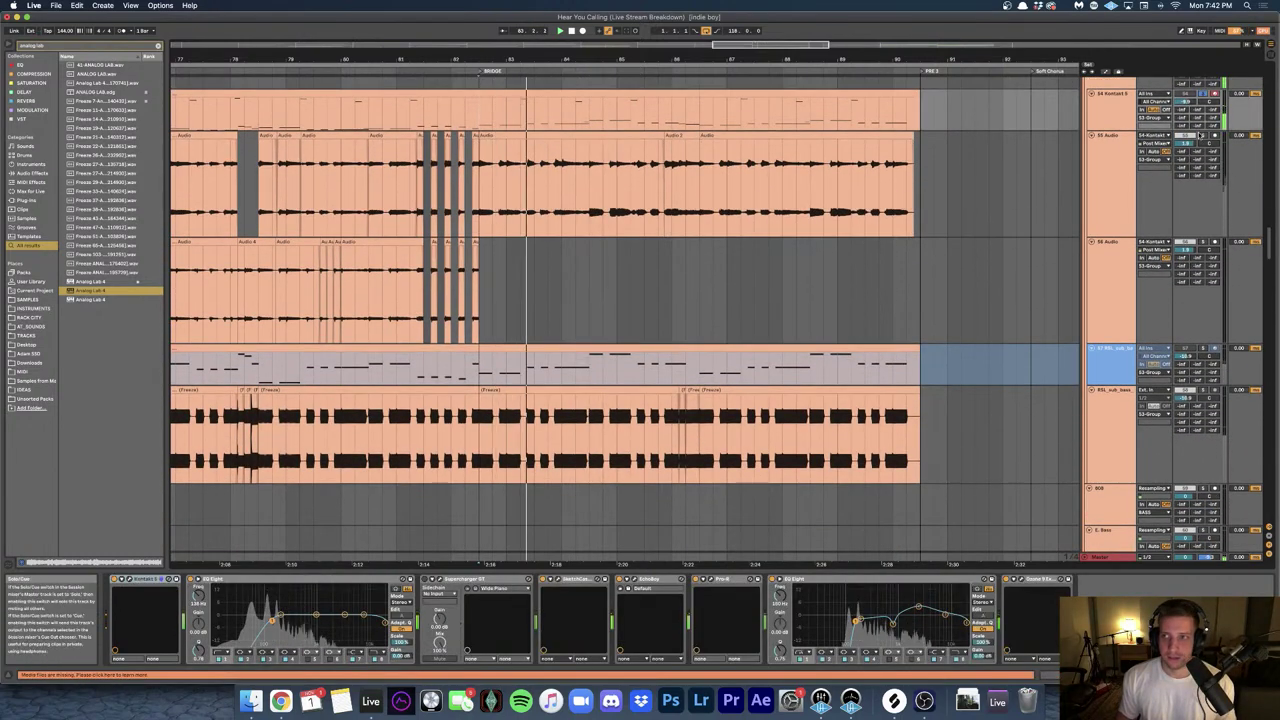
scroll(1138, 245, "up", 3)
scroll(1138, 245, "up", 1)
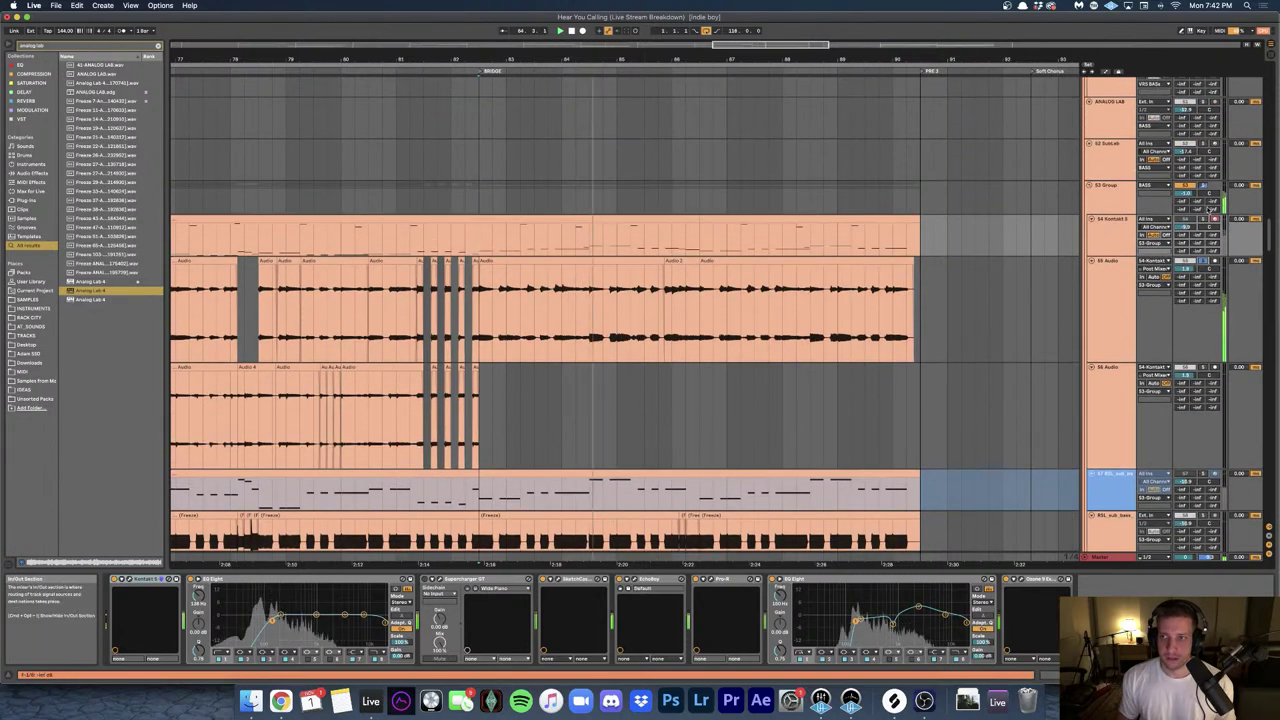
- Play the BRIDGE guitars from their first clip with Bridge GTR, 78 Audio and wavy Guitar soloed
scroll(934, 246, "down", 6)
scroll(934, 246, "down", 15)
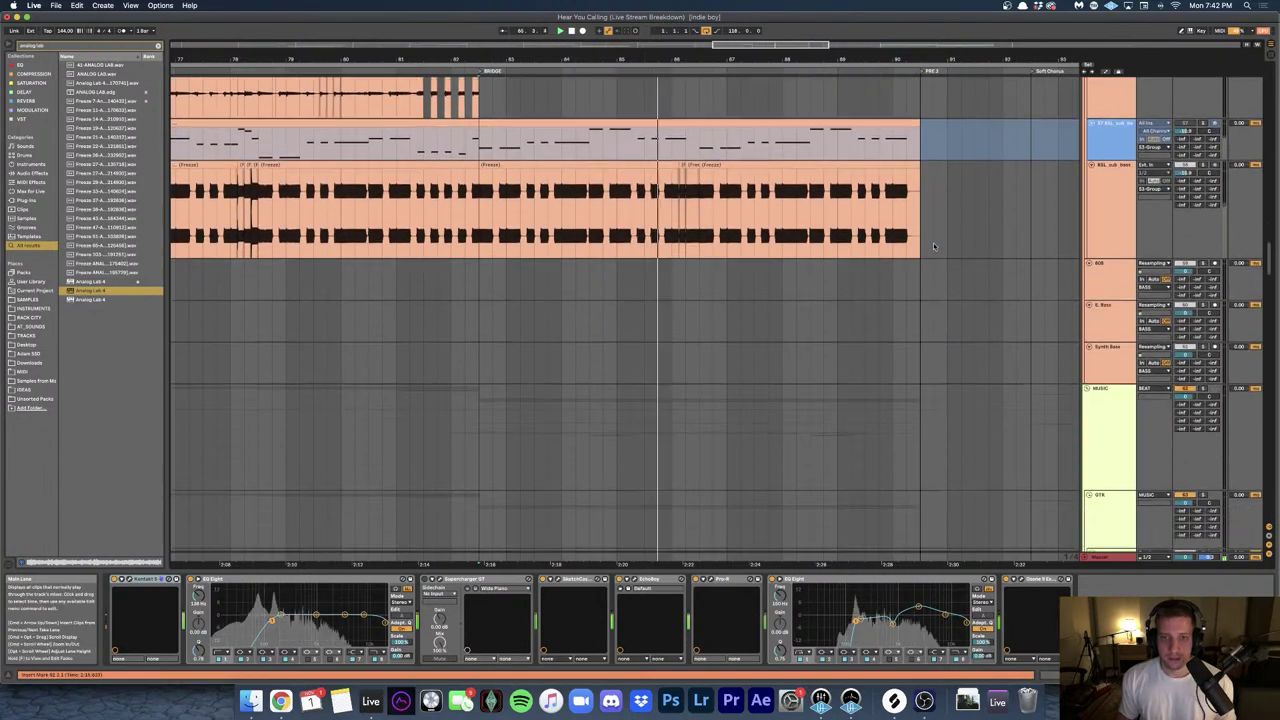
scroll(934, 246, "down", 9)
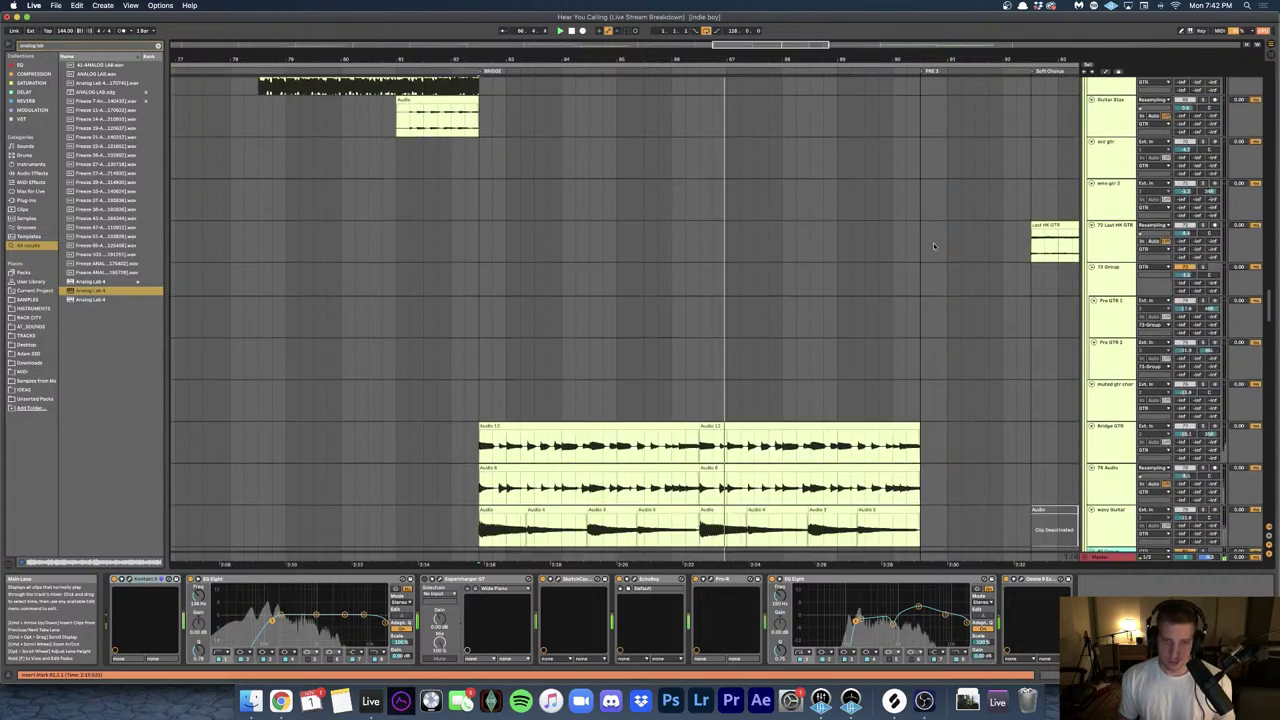
left_click(1113, 350)
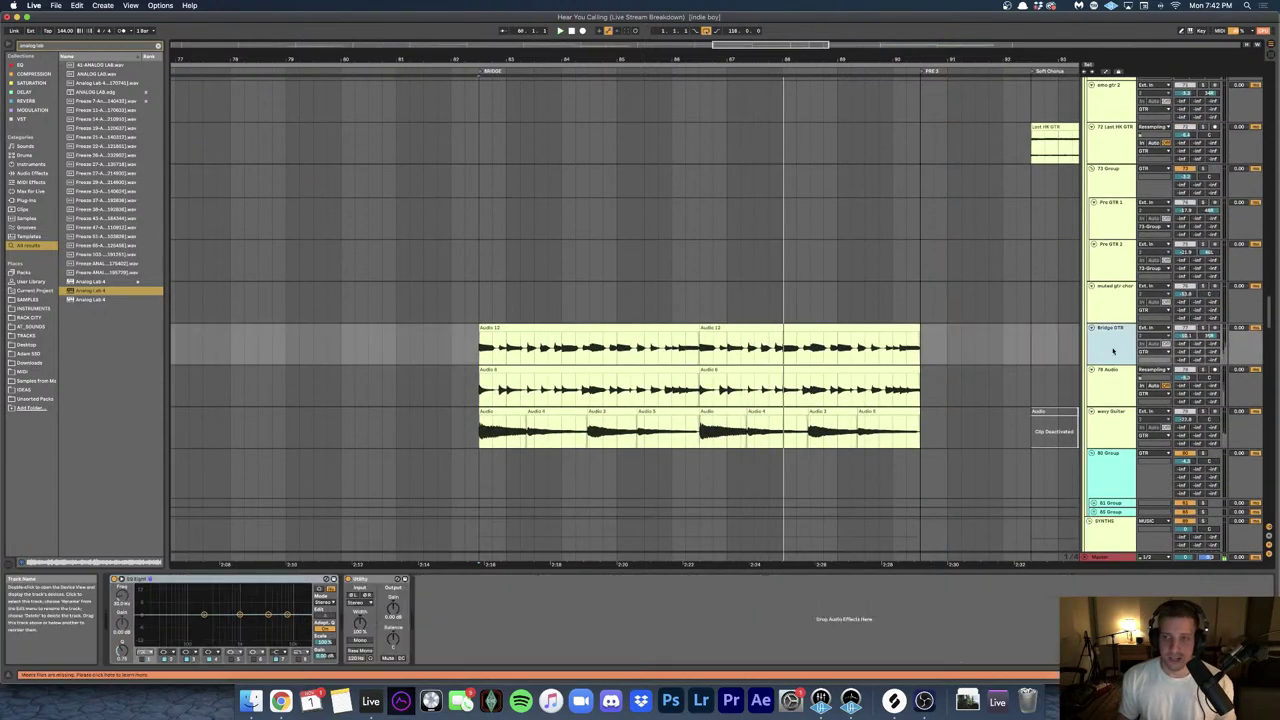
left_click(484, 327)
key("space")
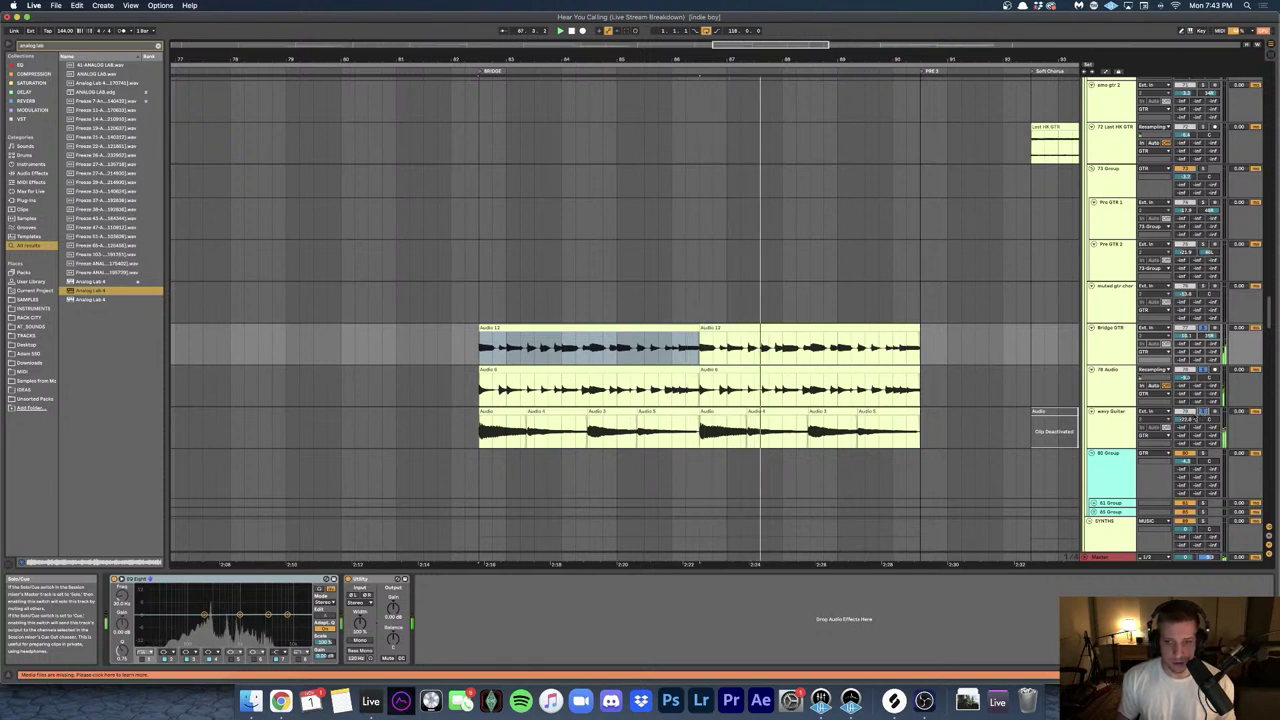
- Solo only the wavy Guitar track and play it from its first clip in the BRIDGE
left_click(495, 412)
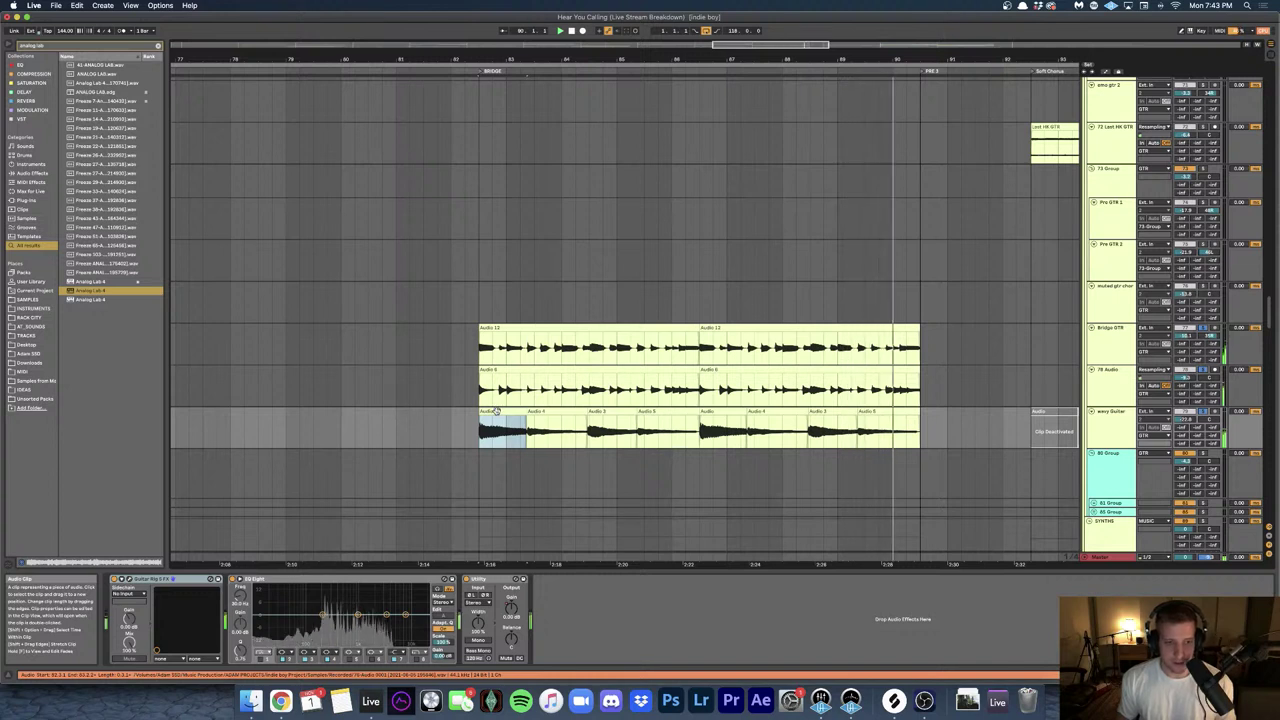
key("space")
key("space")
scroll(495, 412, "up", 3)
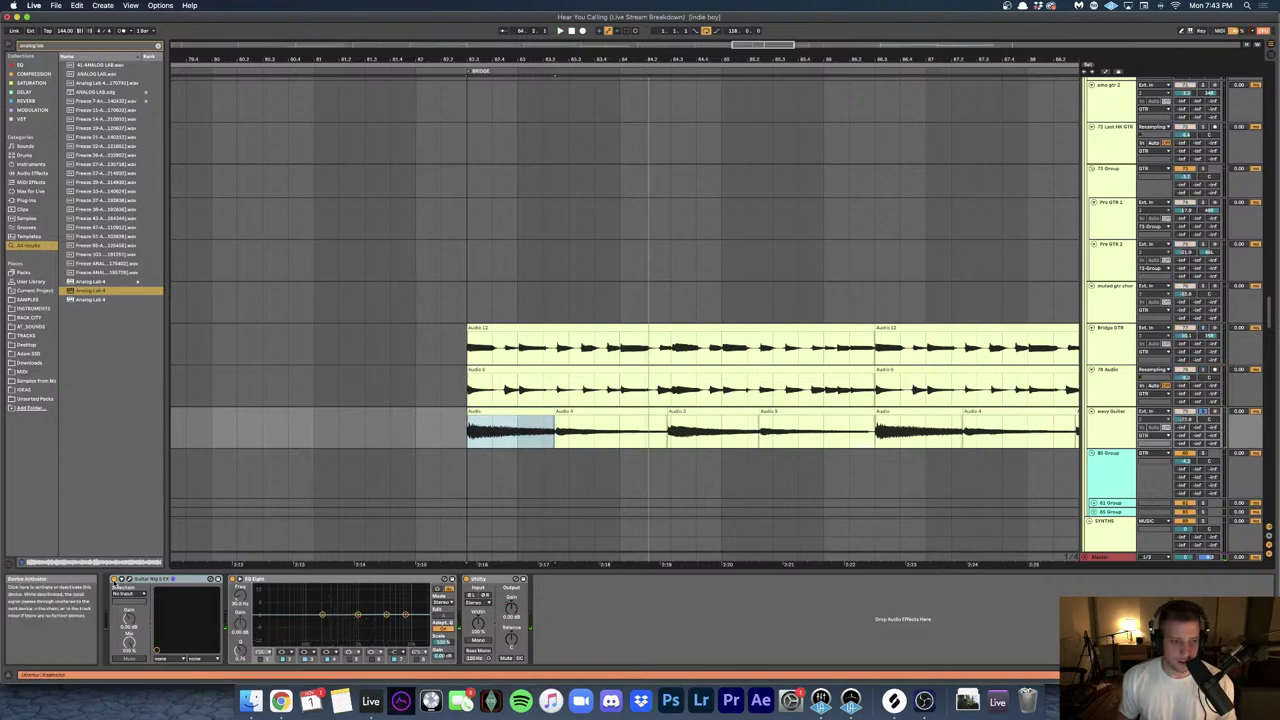
key("space")
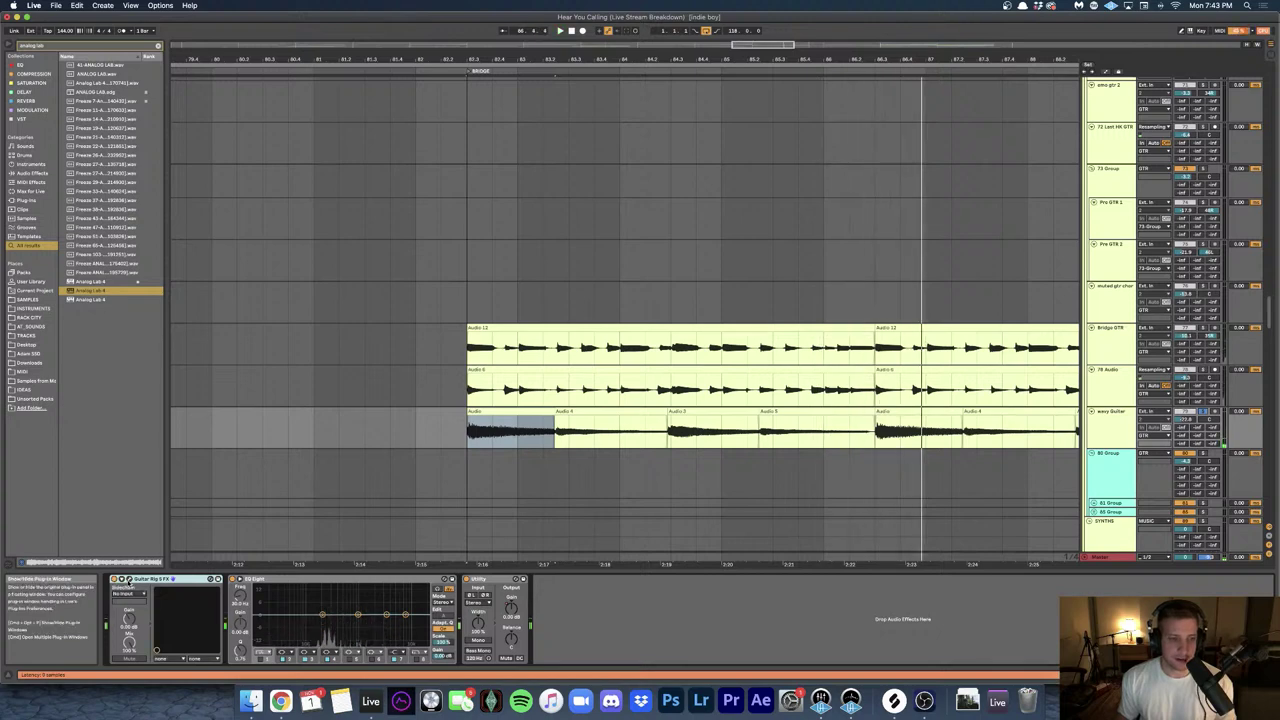
- Examine the Slow Motion Movie preset in the wavy Guitar's Guitar Rig 5 FX during playback, close the plug-in and stop playback
left_click(128, 581)
left_click_drag(600, 186, 520, 149)
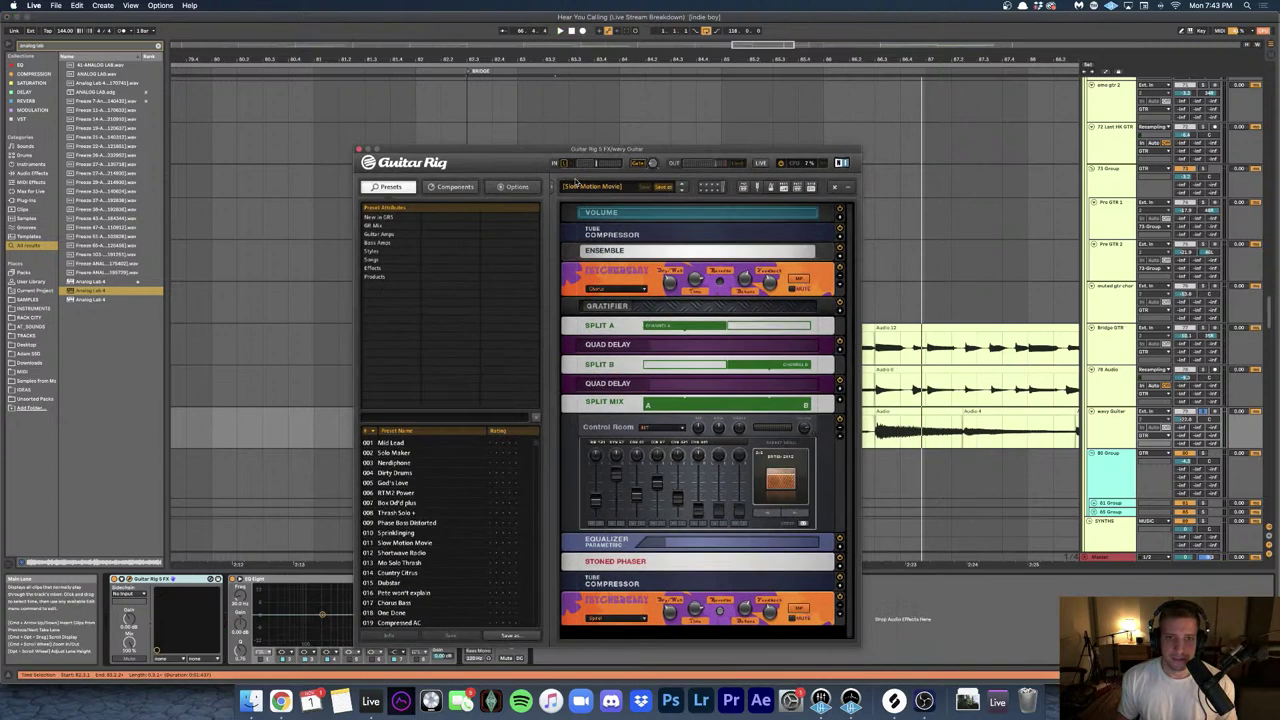
key("space")
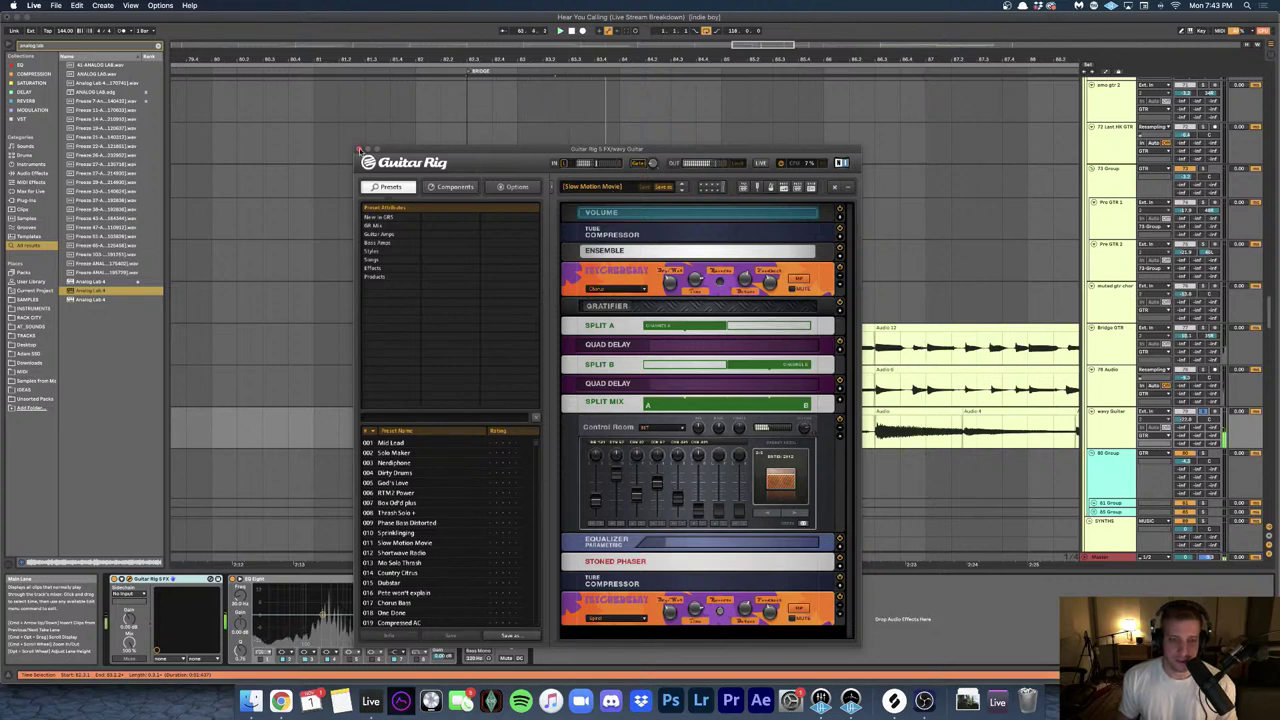
left_click(359, 149)
scroll(789, 419, "down", 4)
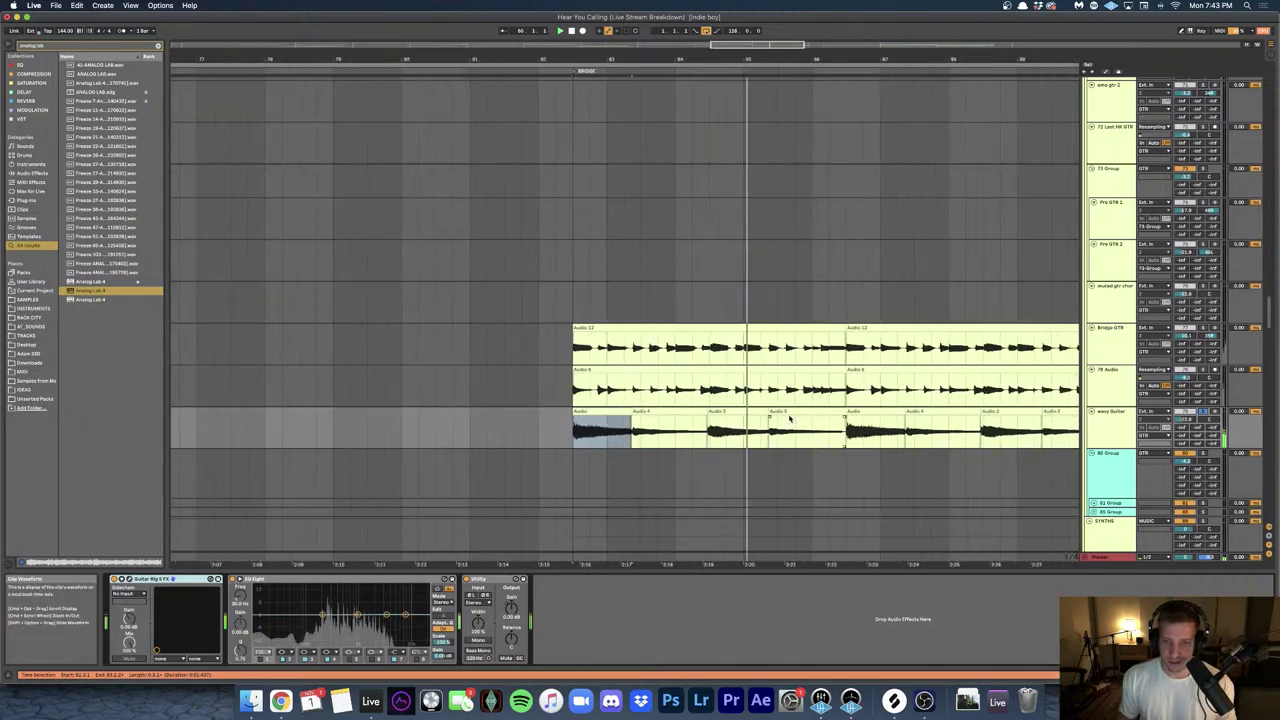
scroll(789, 419, "down", 2)
scroll(789, 419, "right", 3)
key("space")
scroll(883, 416, "down", 1)
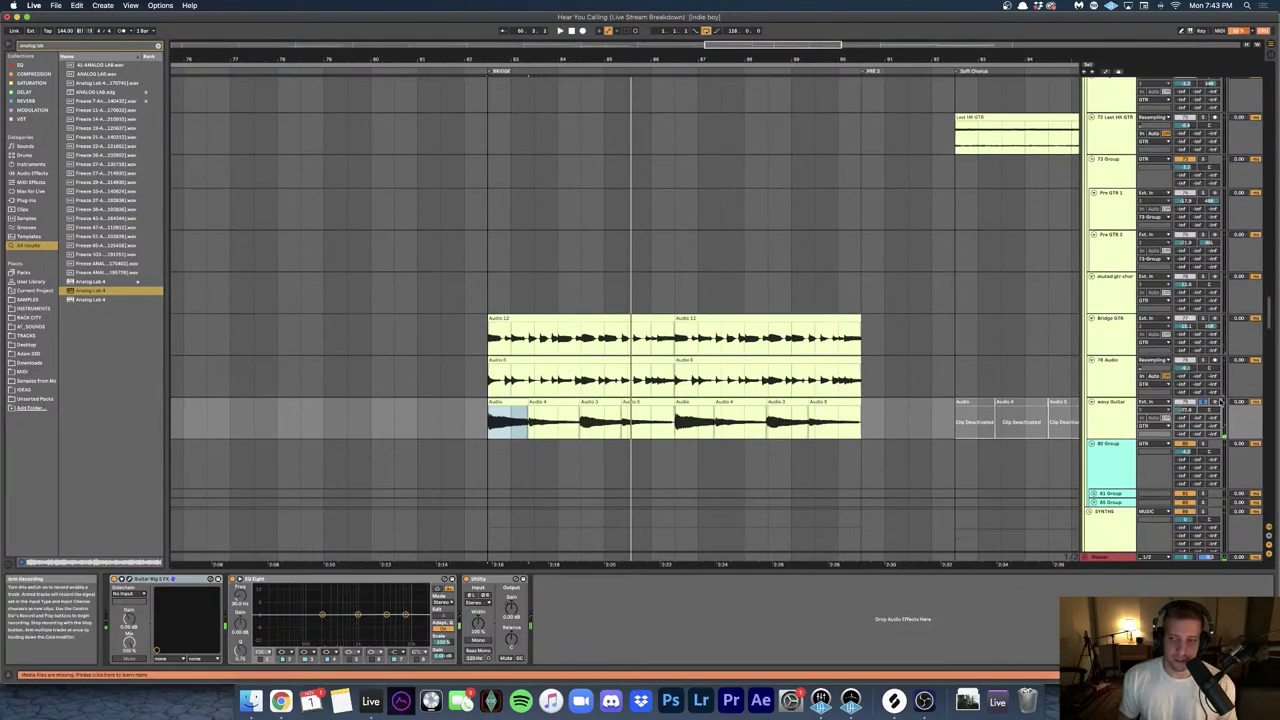
- Solo the Beep track and play its frozen clip in the bridge
scroll(640, 425, "down", 10)
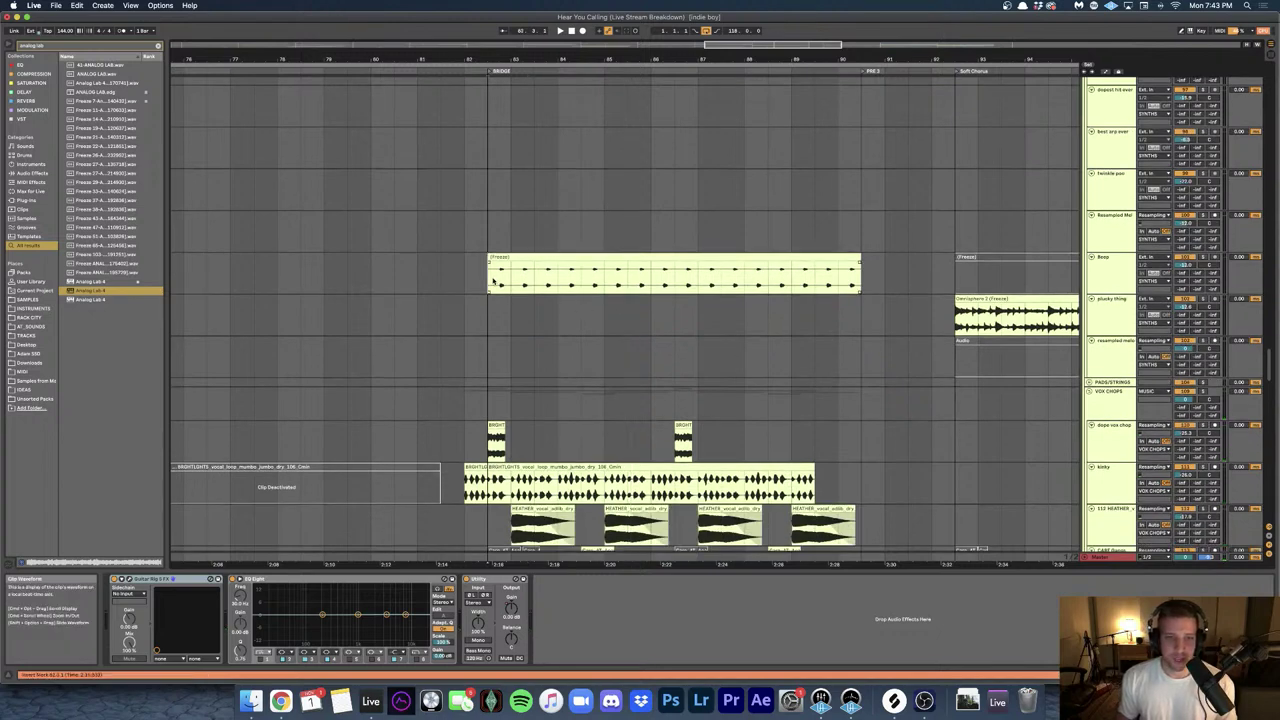
left_click(608, 277)
scroll(1160, 341, "down", 3)
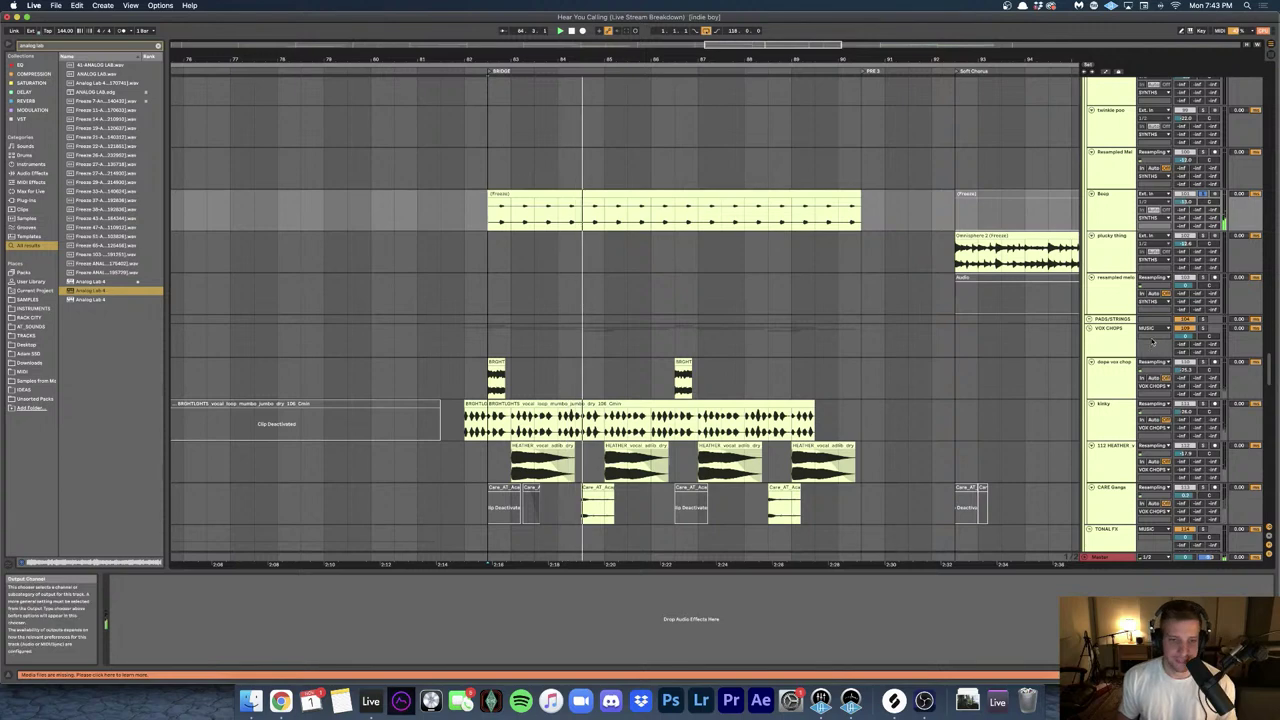
key("space")
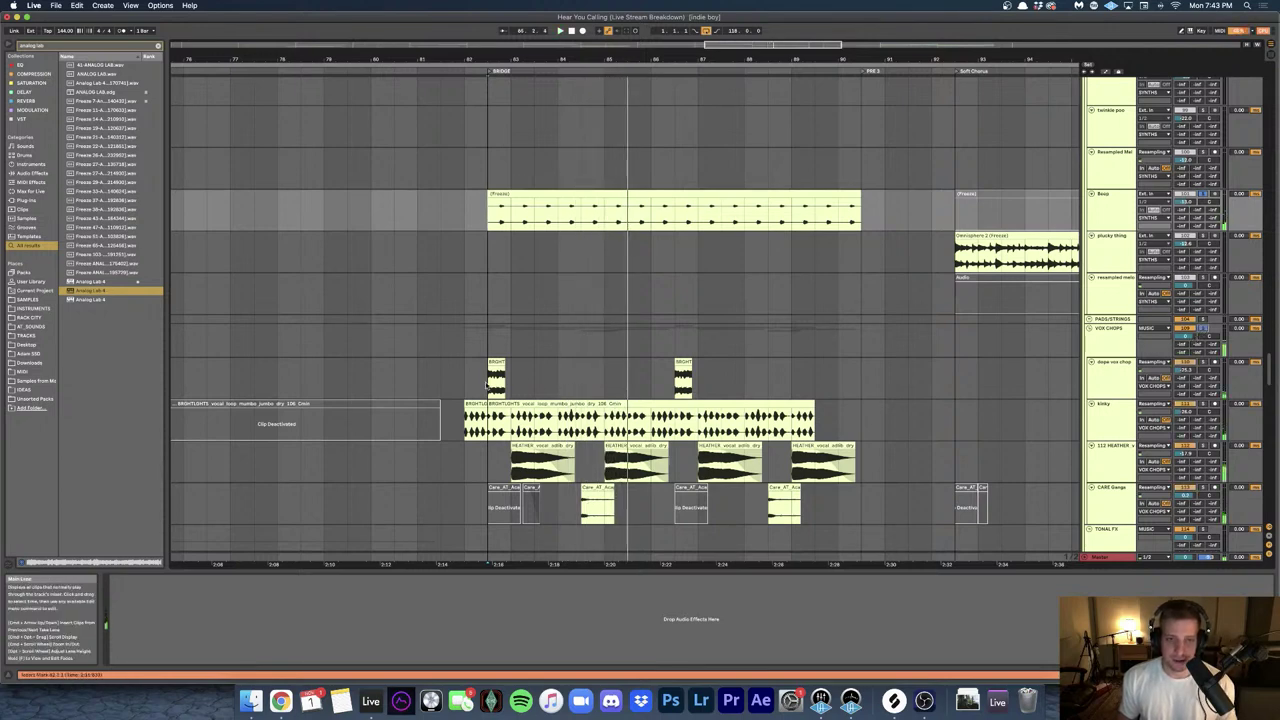
- Play the VOX CHOPS group together with the Beep track from the start of the bridge
left_click(486, 384)
key("space")
scroll(573, 385, "up", 3)
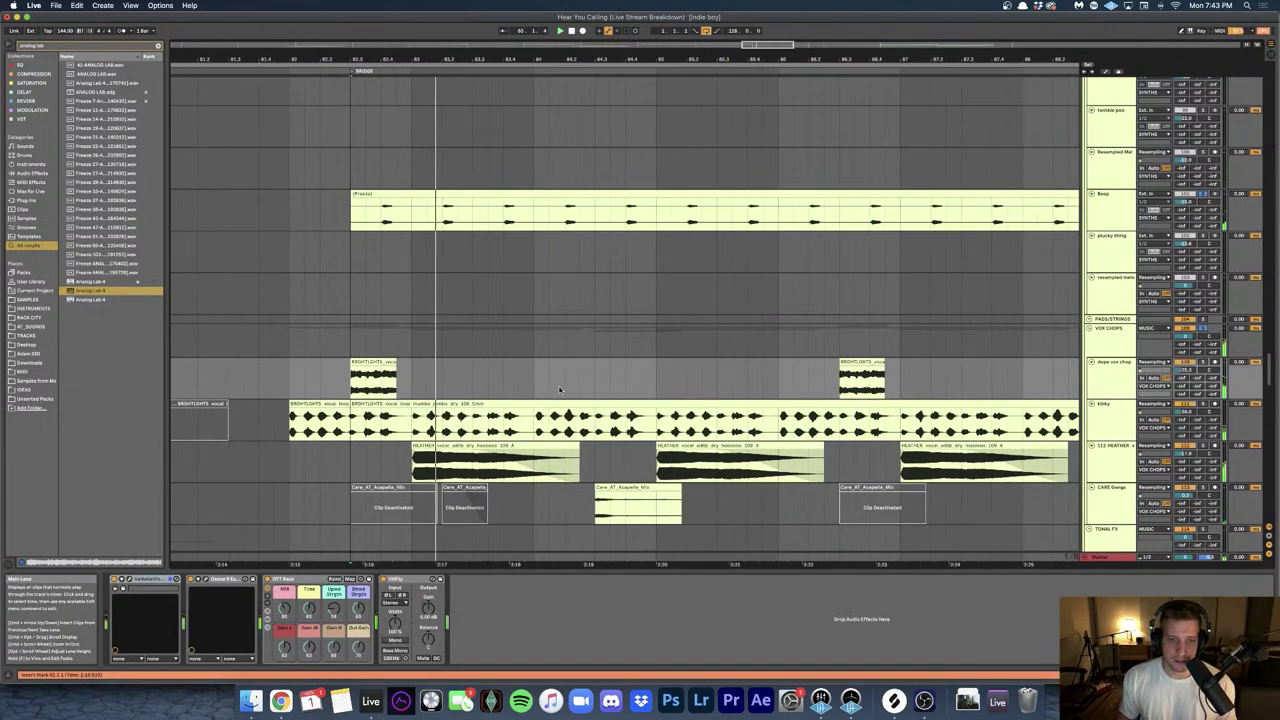
scroll(573, 389, "left", 2)
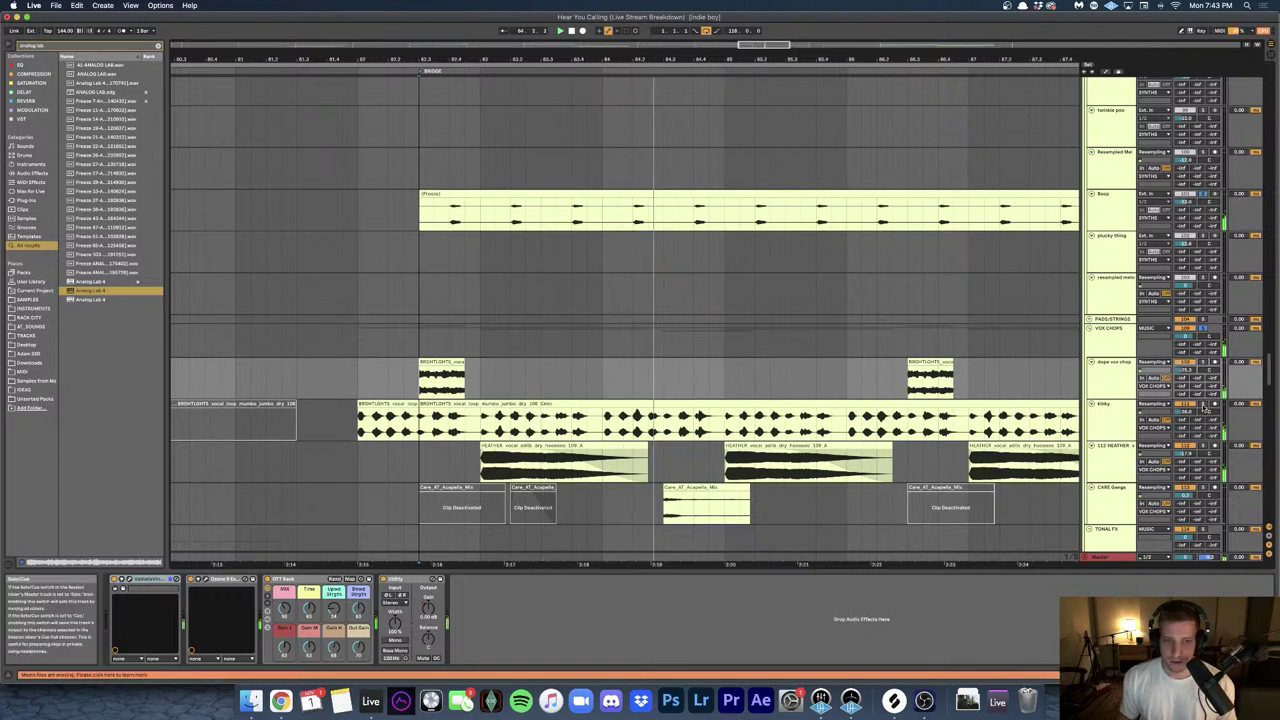
key("space")
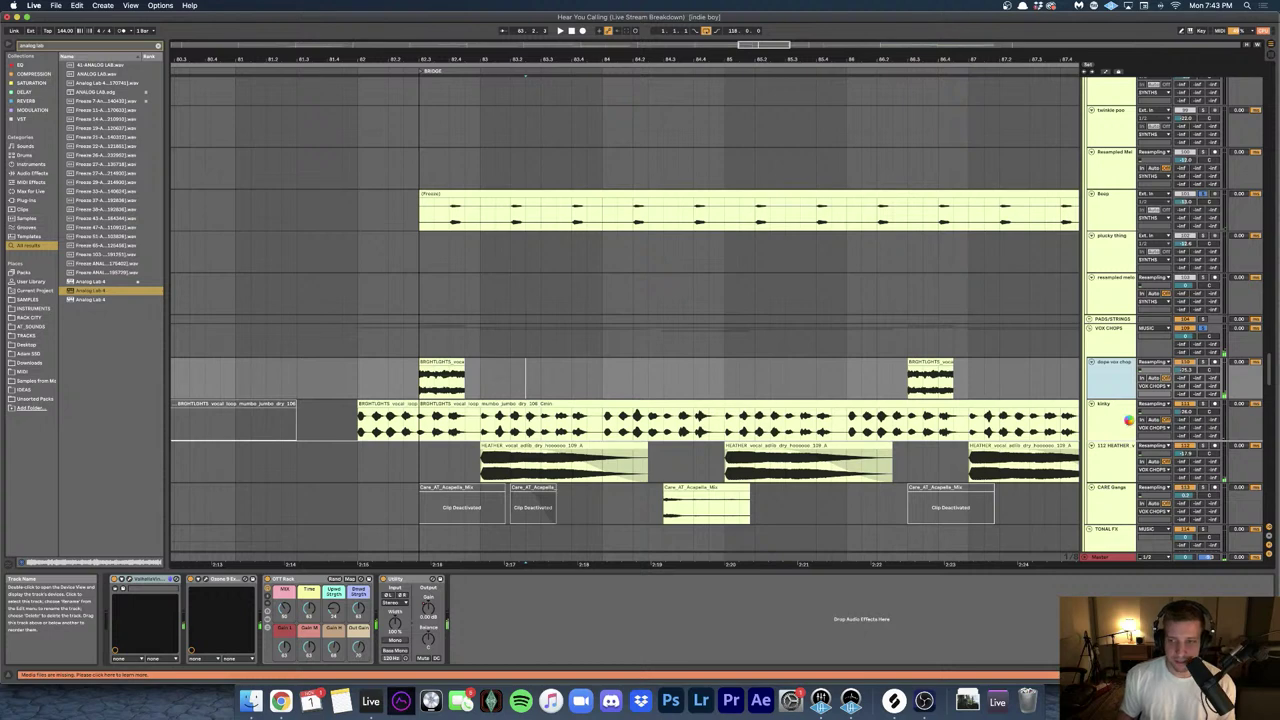
- Reorder the VOX CHOPS group so the dope vox chop track sits directly below the kinky track
scroll(1137, 432, "up", 3)
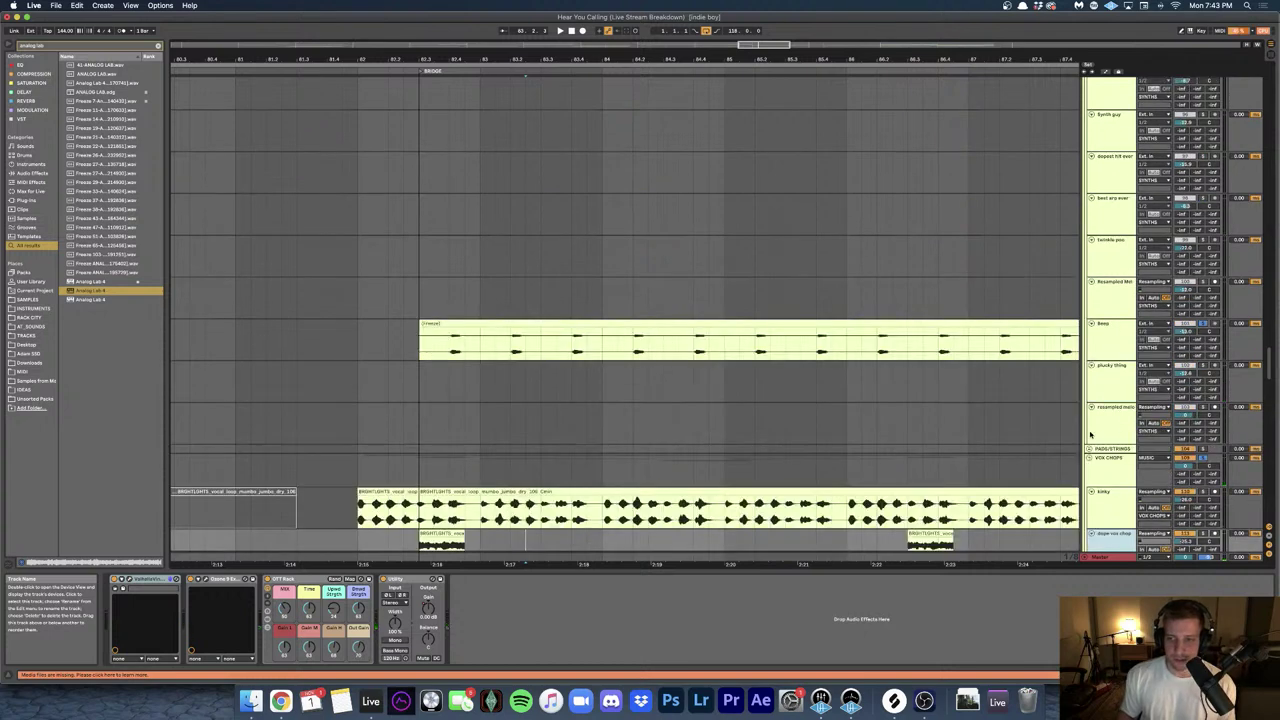
scroll(1090, 434, "down", 5)
- Audition the dope vox chop clip and the HEATHER adlib clip in solo, looking over each track's effect chain
left_click(1109, 392)
left_click(1118, 345)
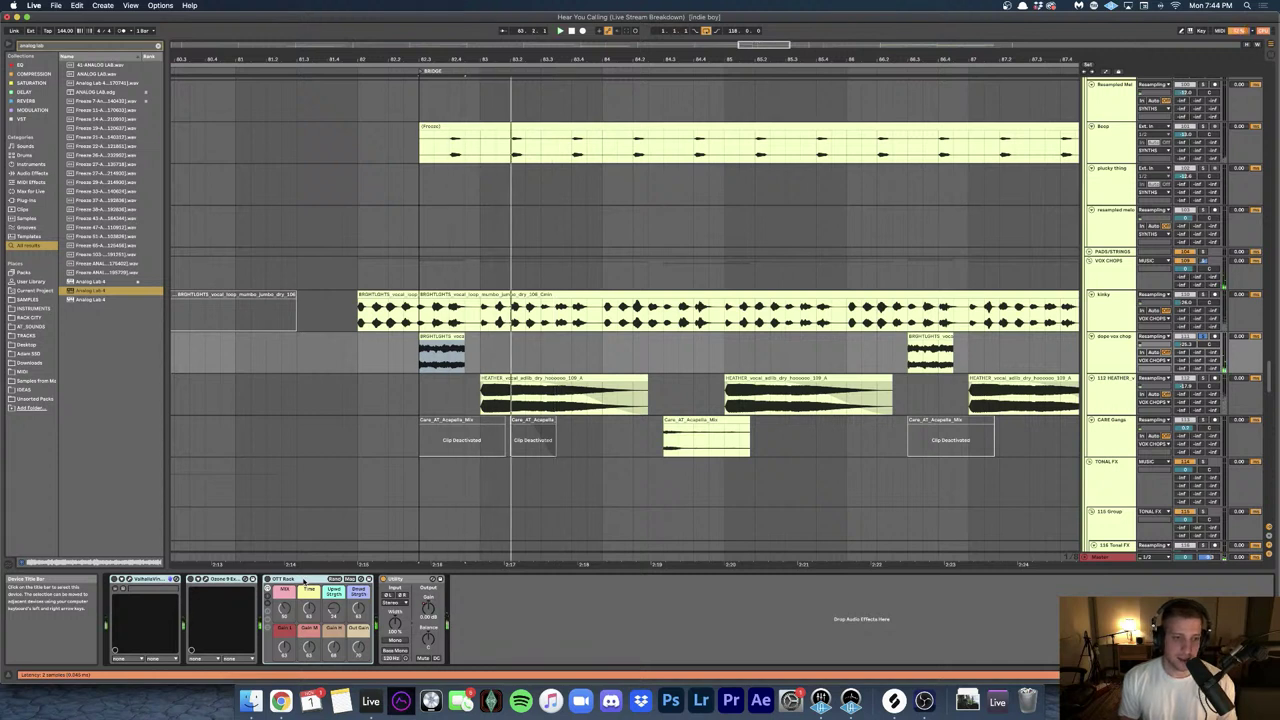
left_click(484, 405)
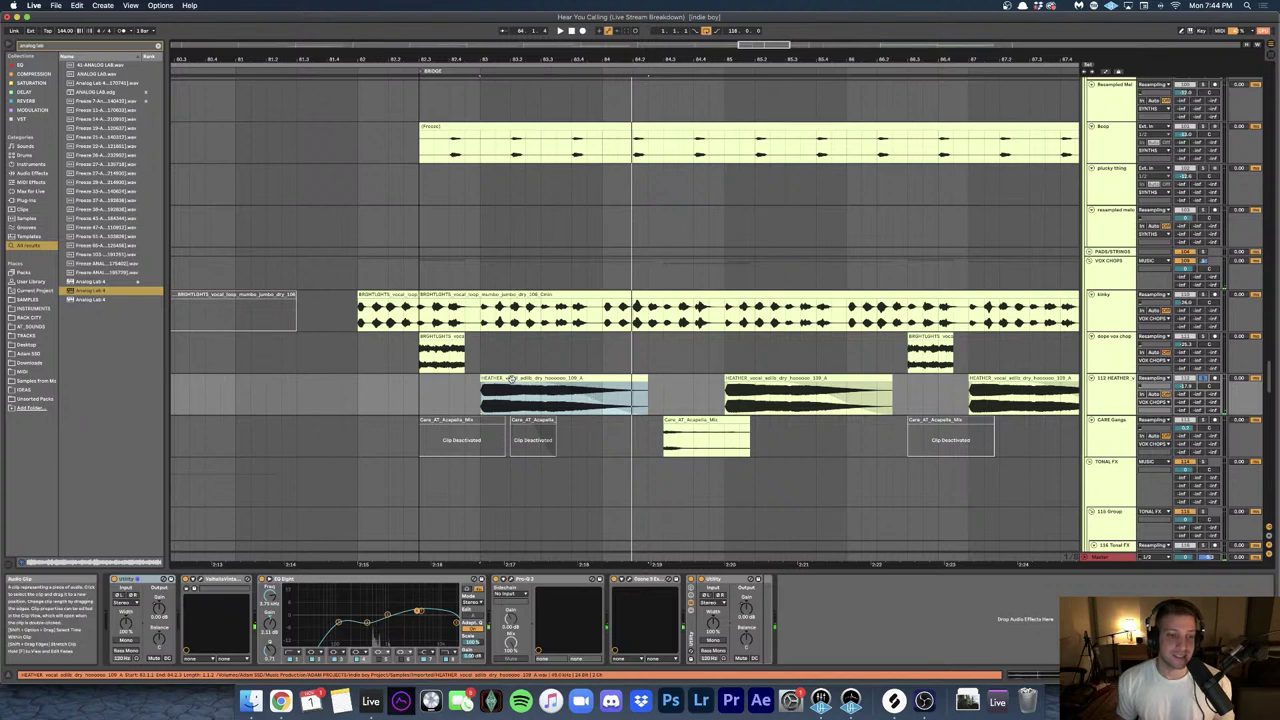
left_click(234, 581)
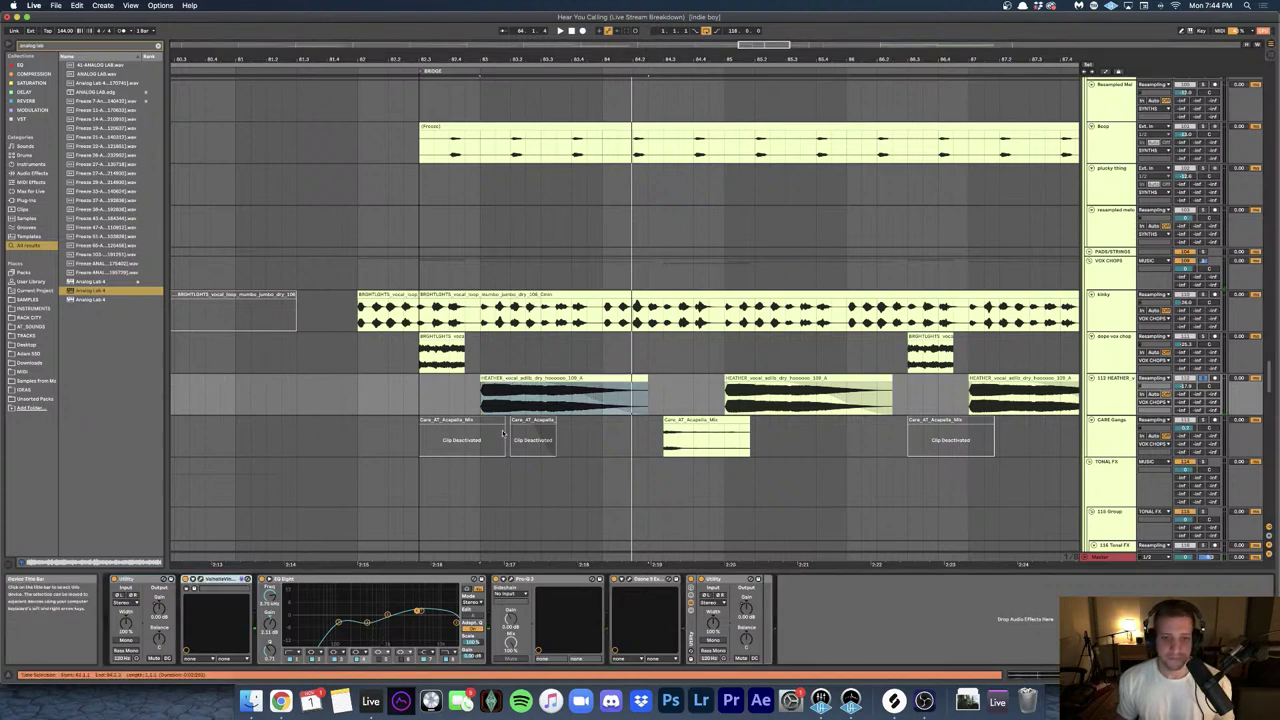
scroll(540, 398, "down", 4)
mouse_move(502, 400)
left_mouse_down()
mouse_move(404, 400)
mouse_move(470, 407)
left_mouse_up()
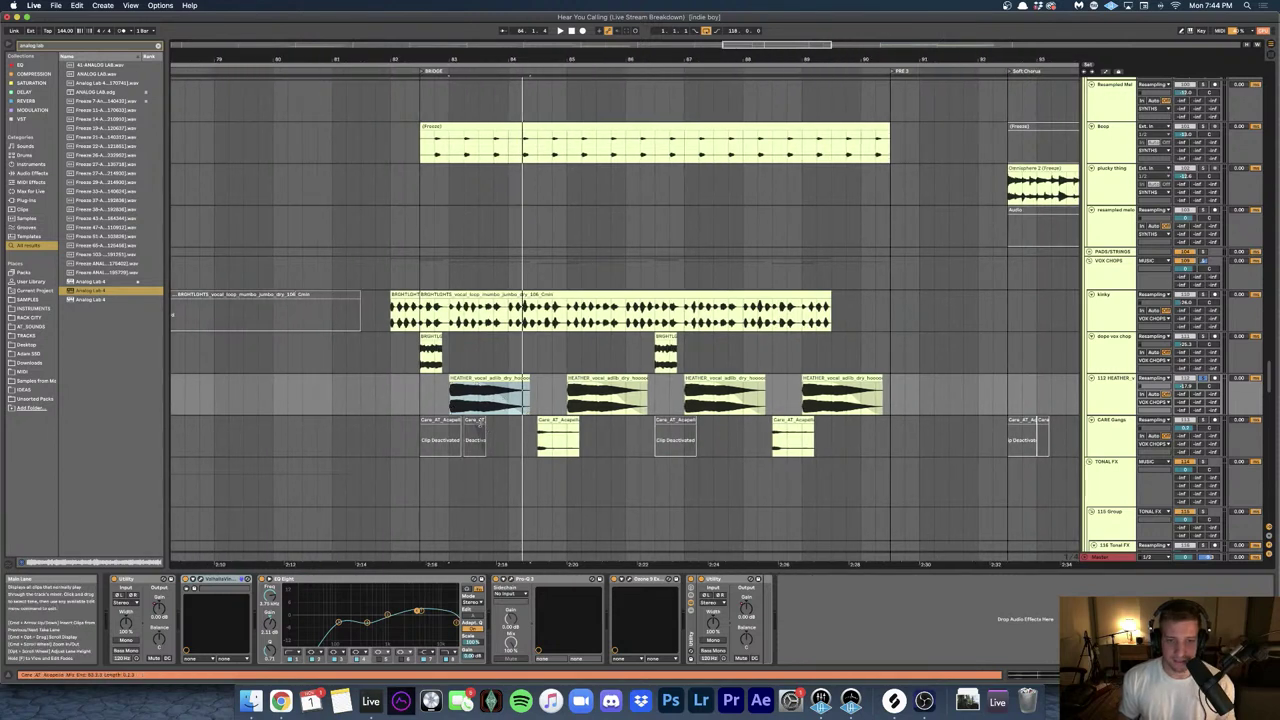
- Solo the kinky track and play its BRIGHTLIGHTS vocal loop from the start of the bridge
scroll(483, 398, "up", 3)
left_click(368, 320)
scroll(372, 320, "up", 2)
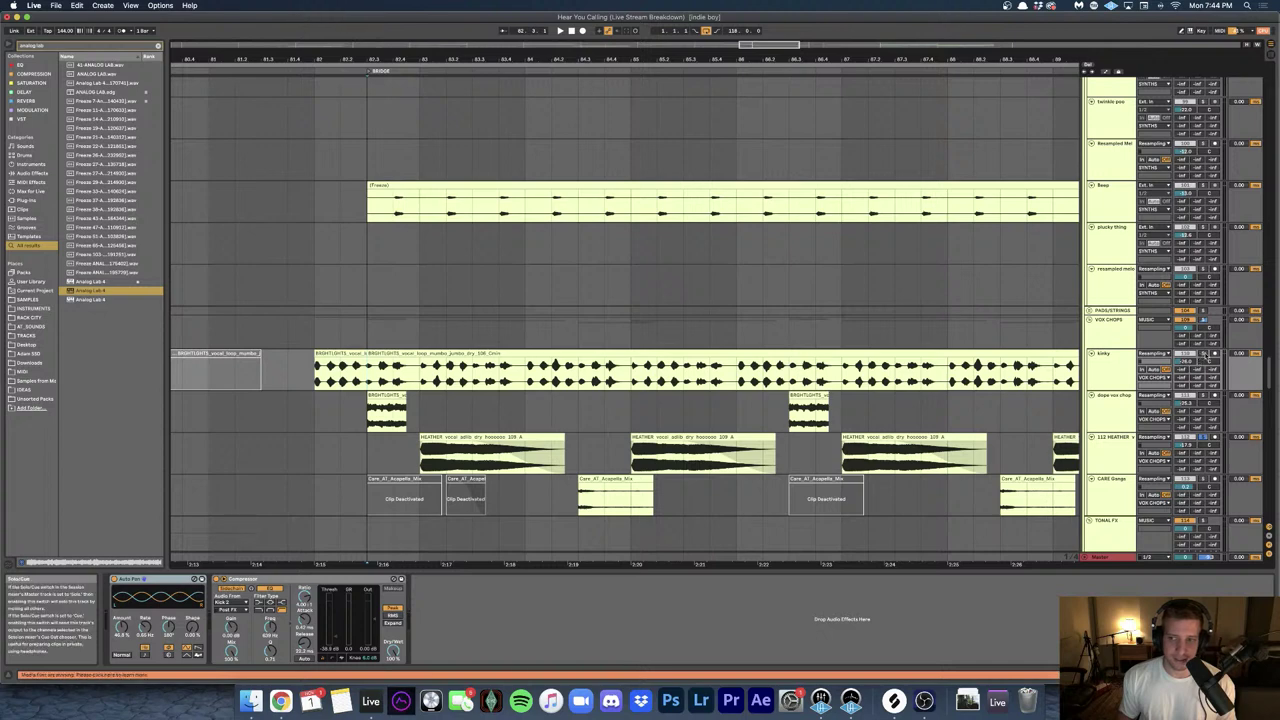
scroll(1204, 356, "up", 1)
key("space")
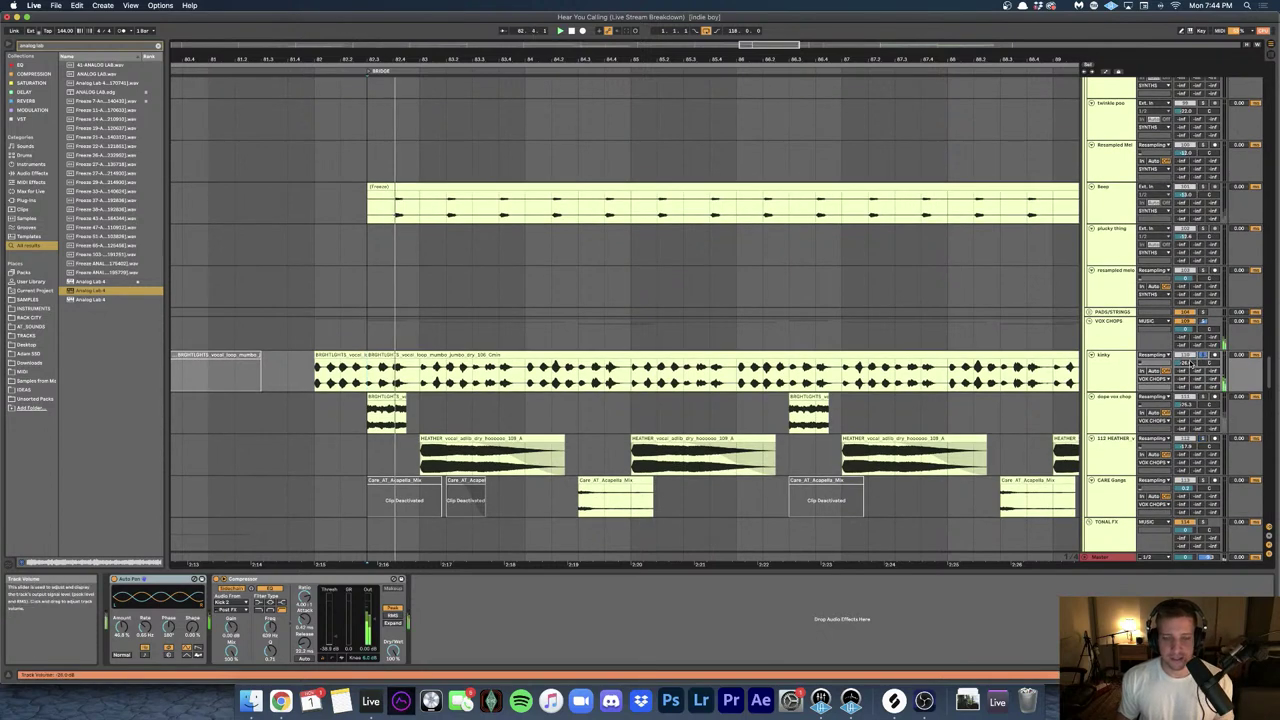
scroll(1024, 340, "up", 2)
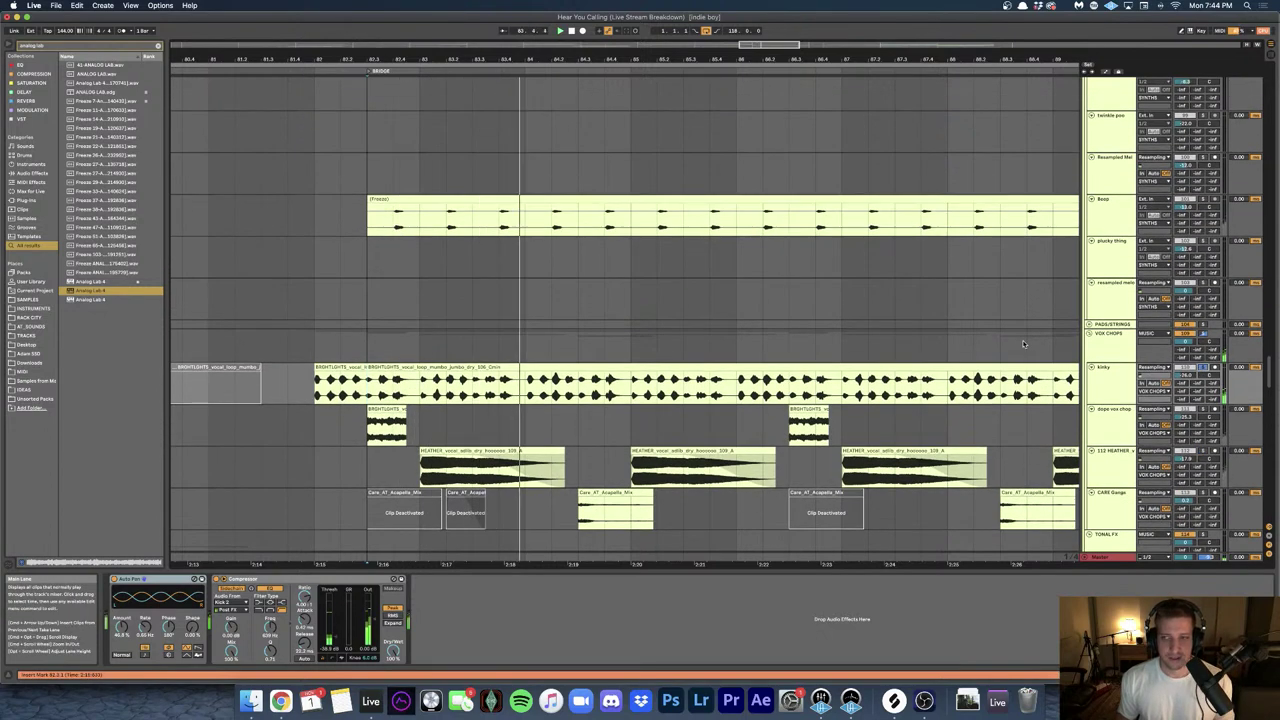
scroll(1023, 344, "up", 2)
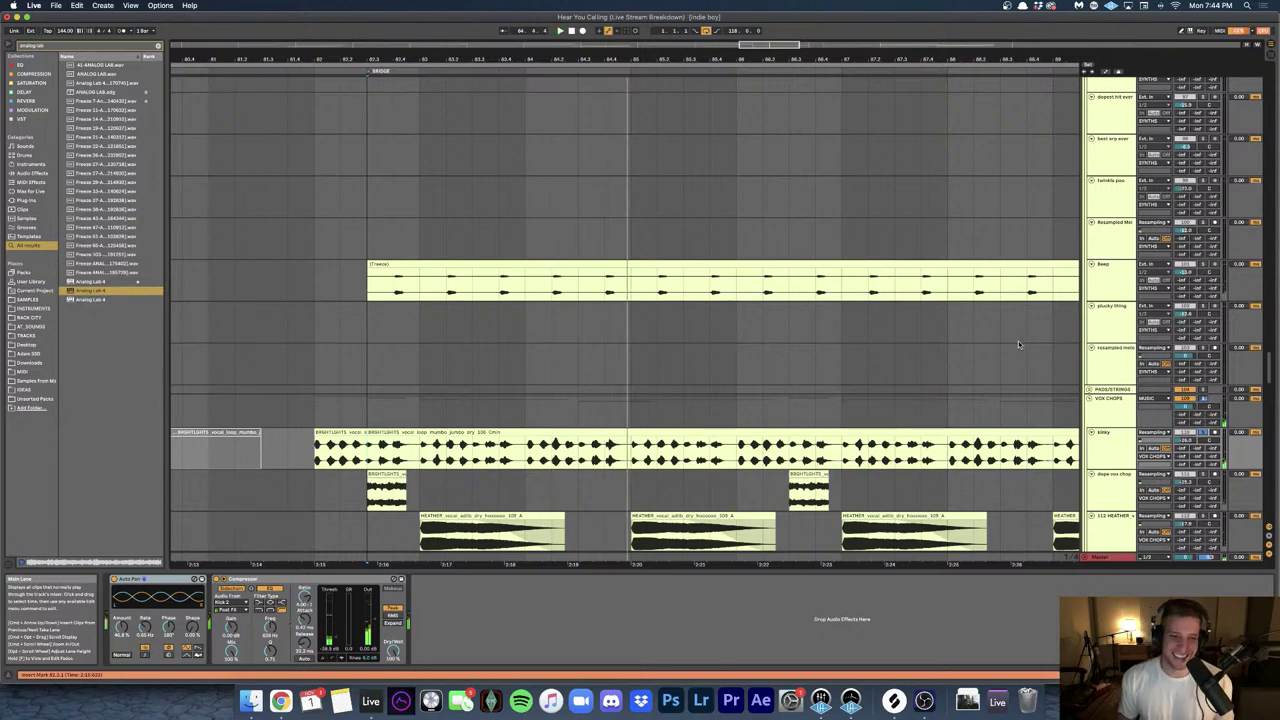
- Play the bridge with the drums and bass added to the kinky vocal loop, looking through the clips across the track groups
scroll(1018, 340, "up", 15)
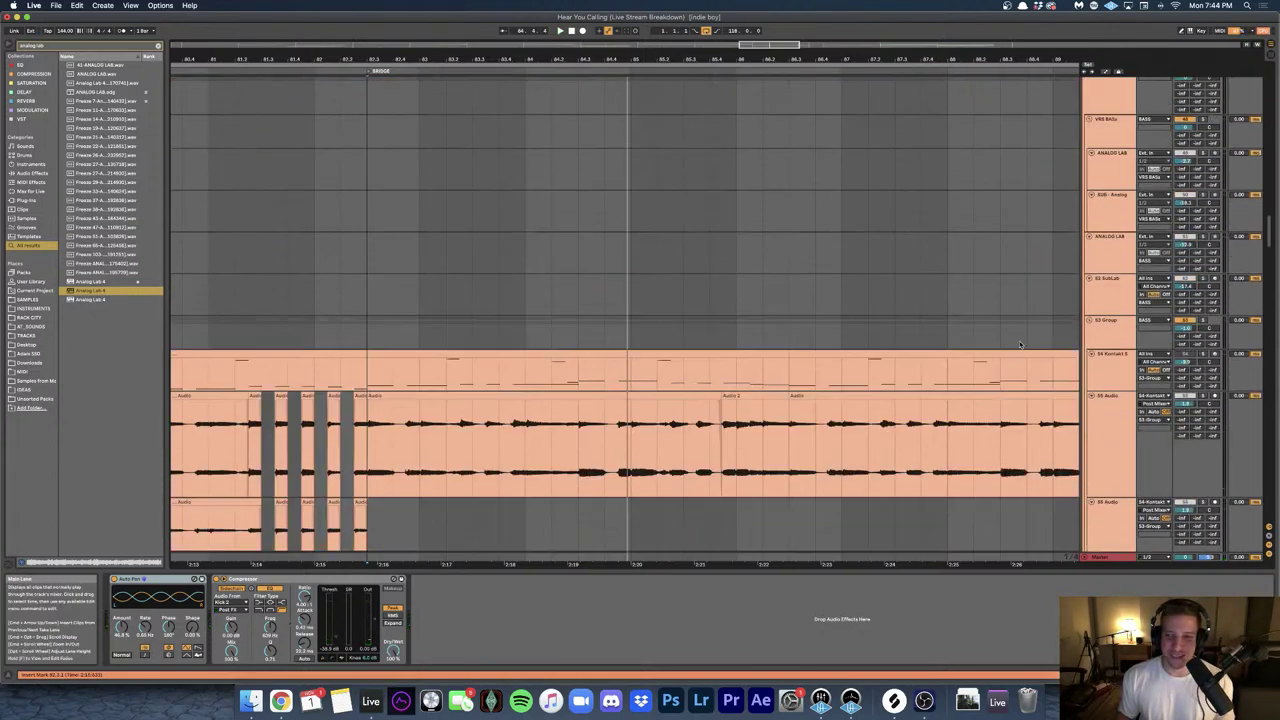
scroll(1020, 345, "up", 10)
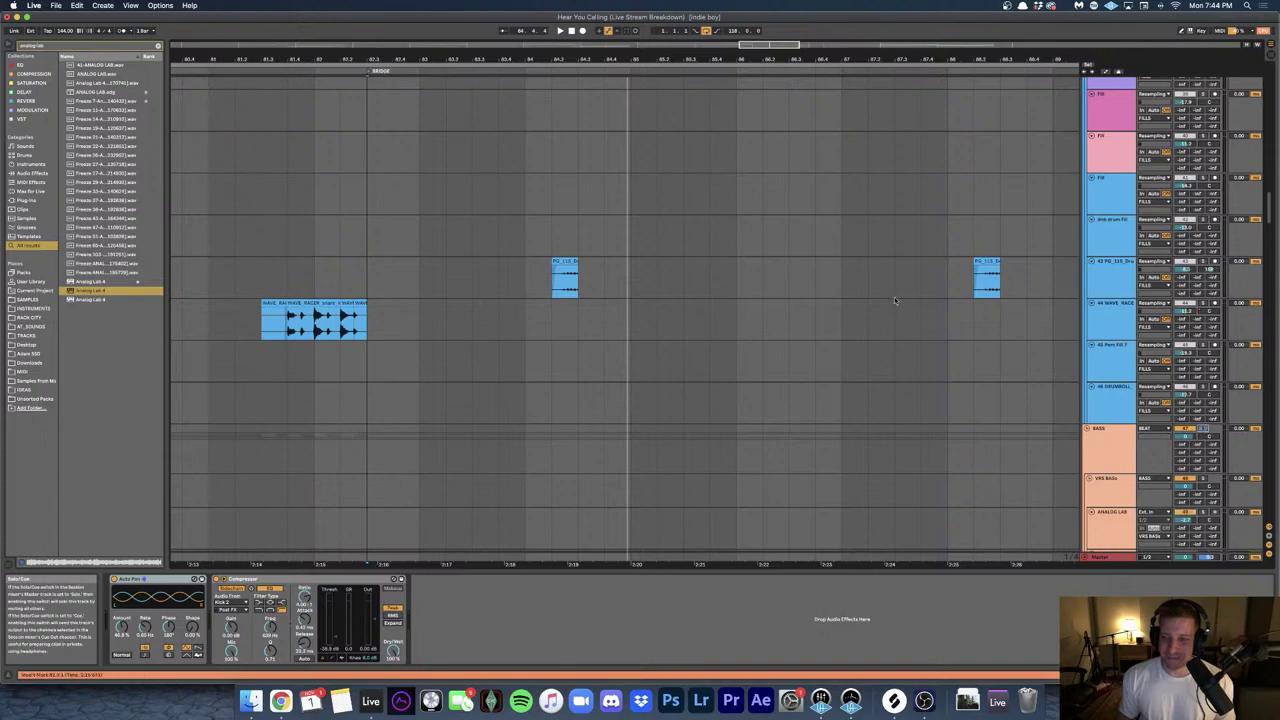
scroll(1119, 234, "up", 8)
scroll(1110, 248, "up", 5)
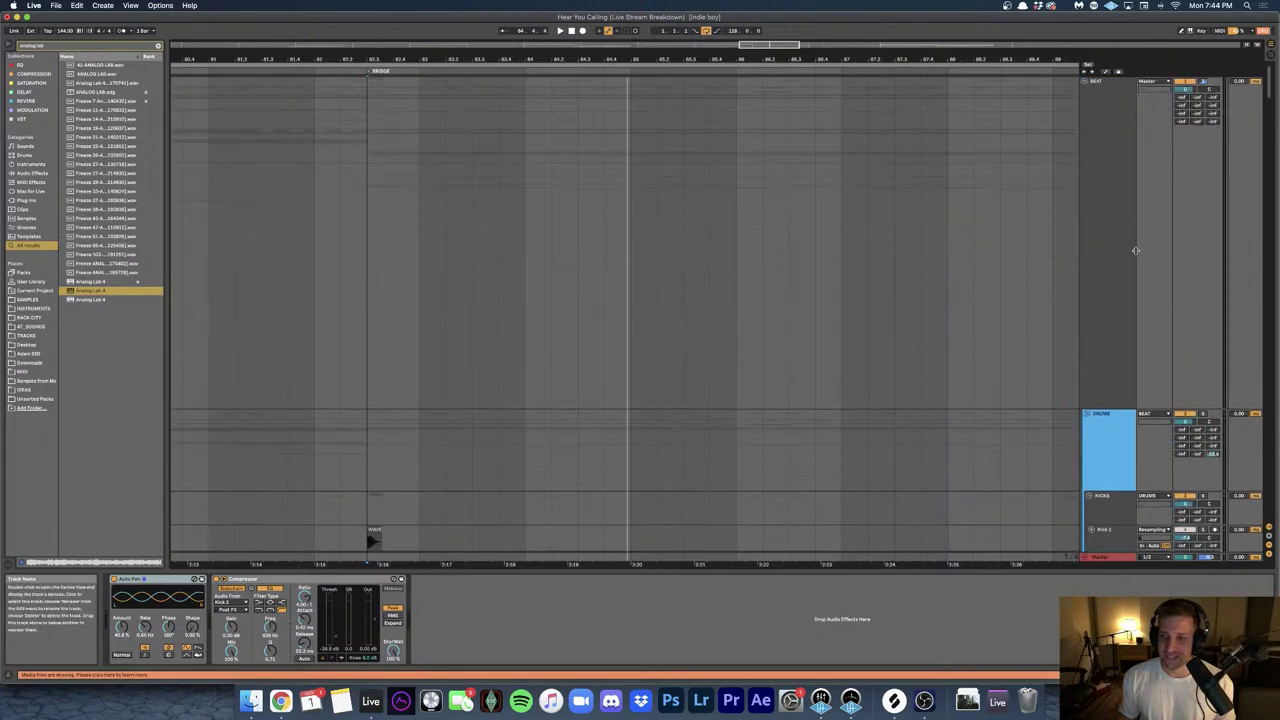
scroll(755, 329, "down", 8)
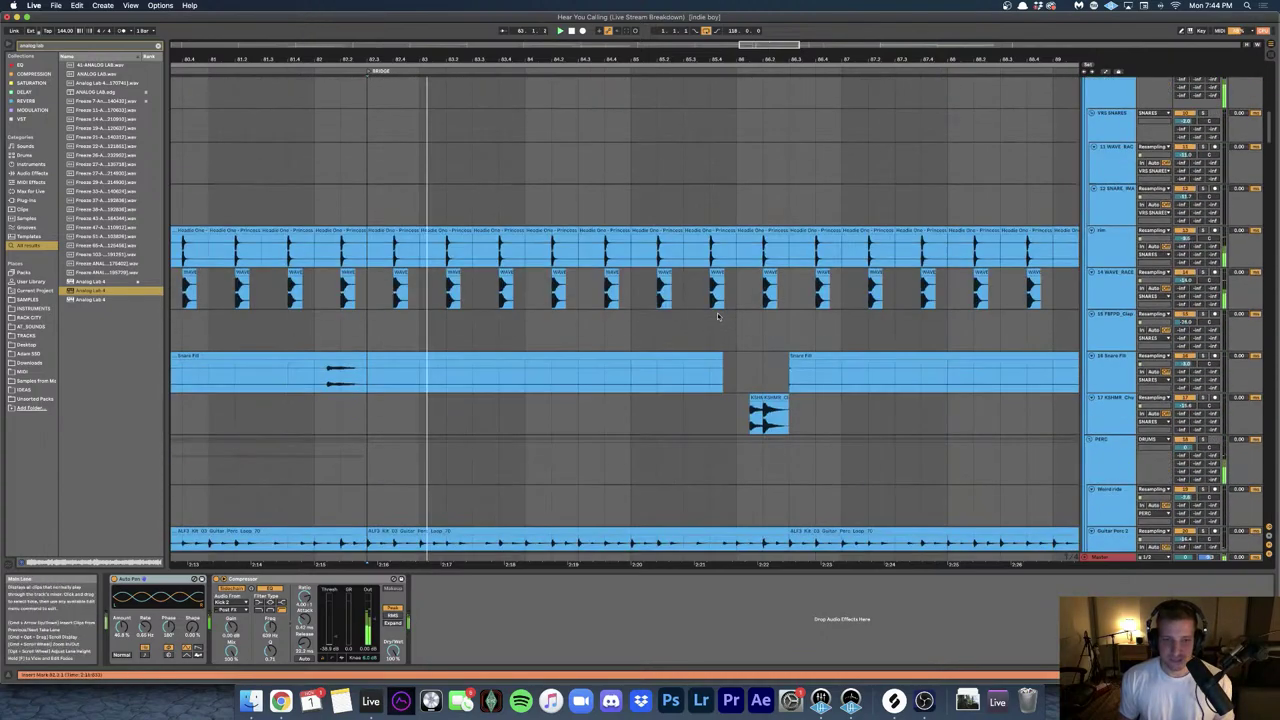
scroll(714, 313, "down", 8)
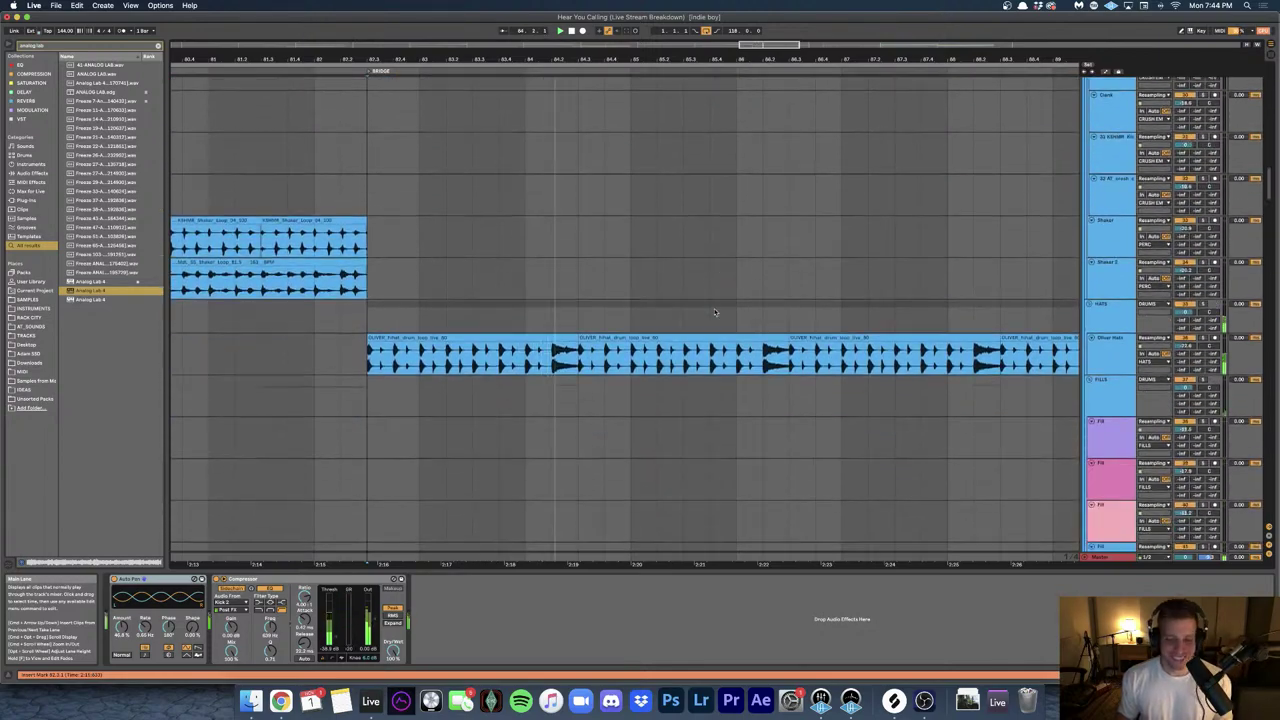
scroll(714, 313, "down", 10)
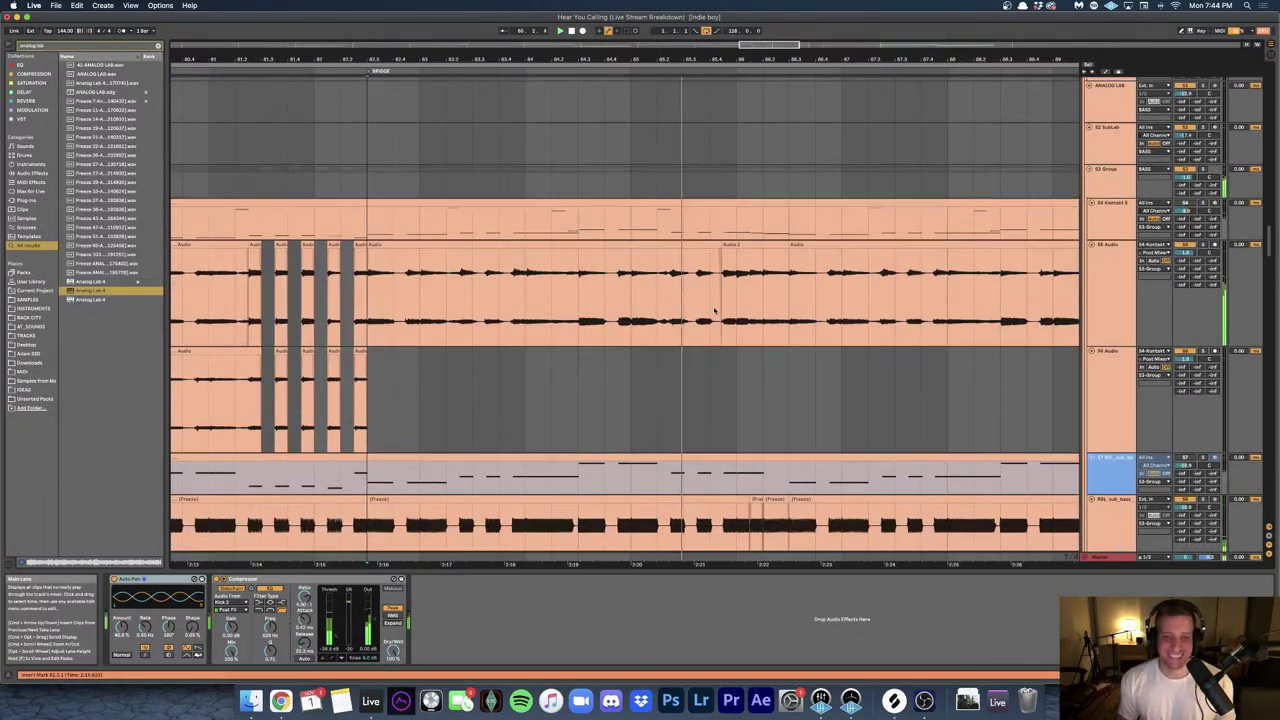
scroll(714, 313, "down", 10)
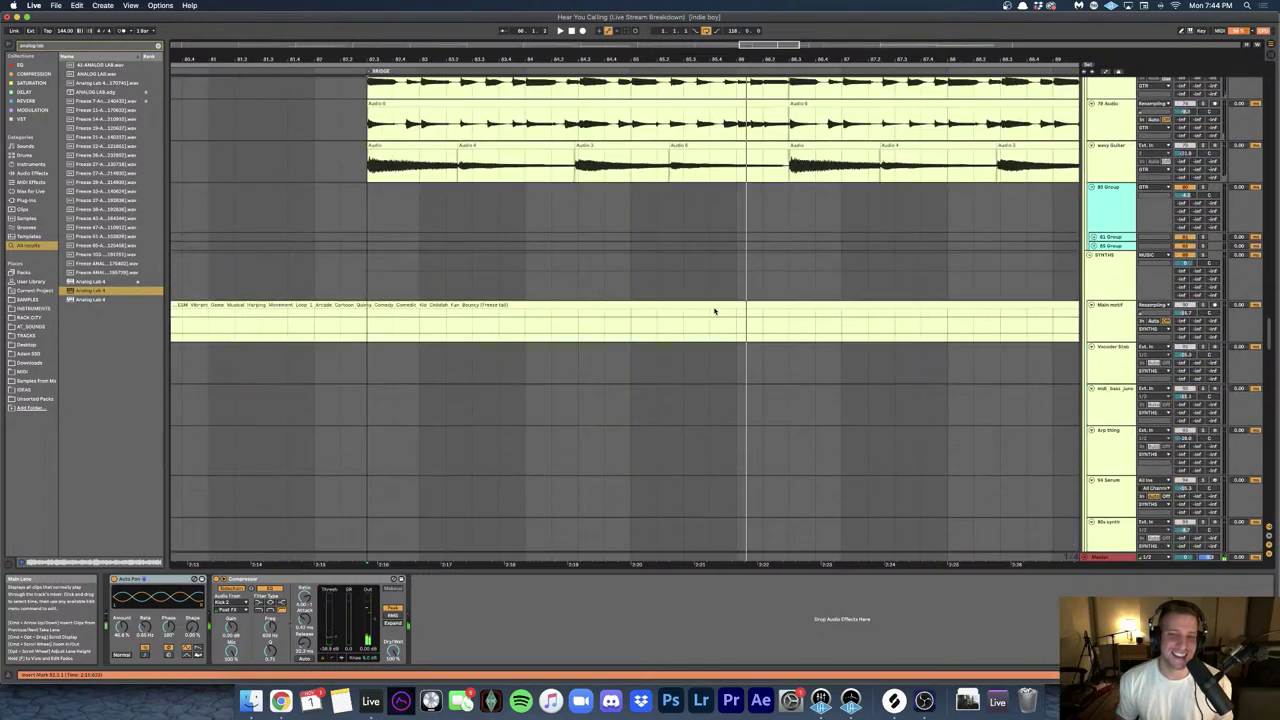
scroll(714, 311, "down", 10)
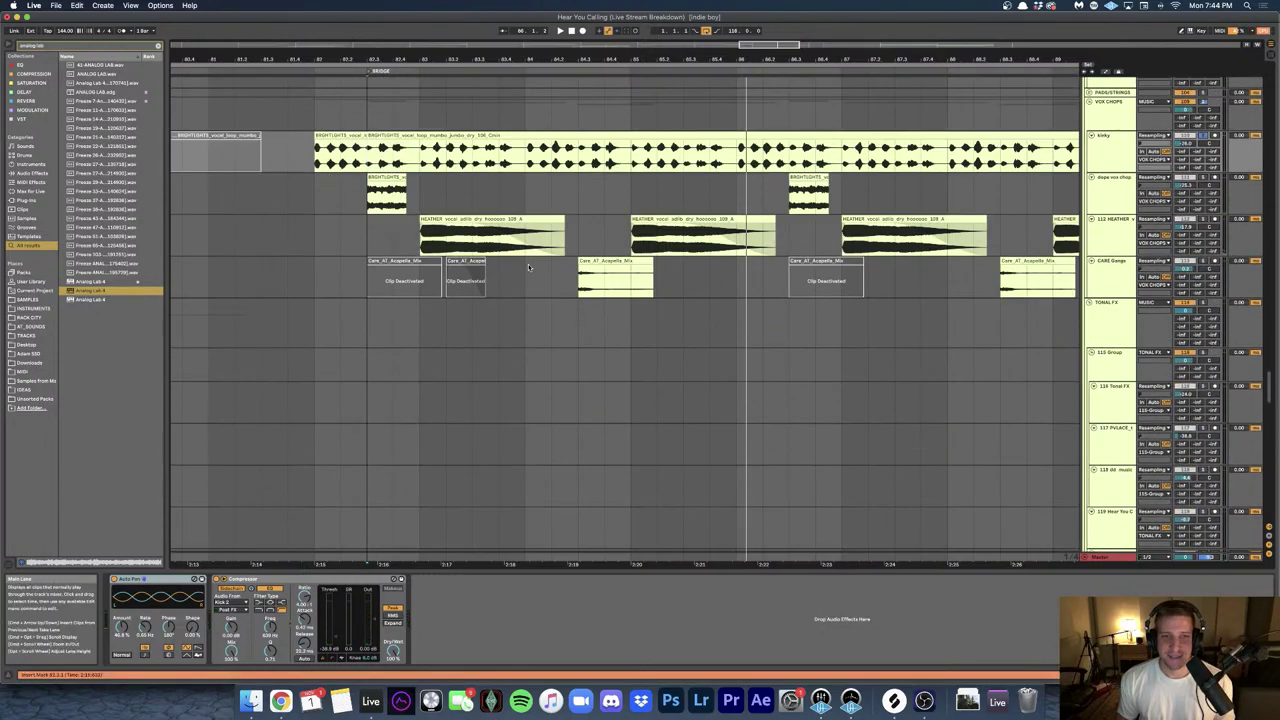
- Play the CARE Gangs track's active acapella clip in the bridge along with the soloed kinky loop
scroll(568, 279, "down", 3)
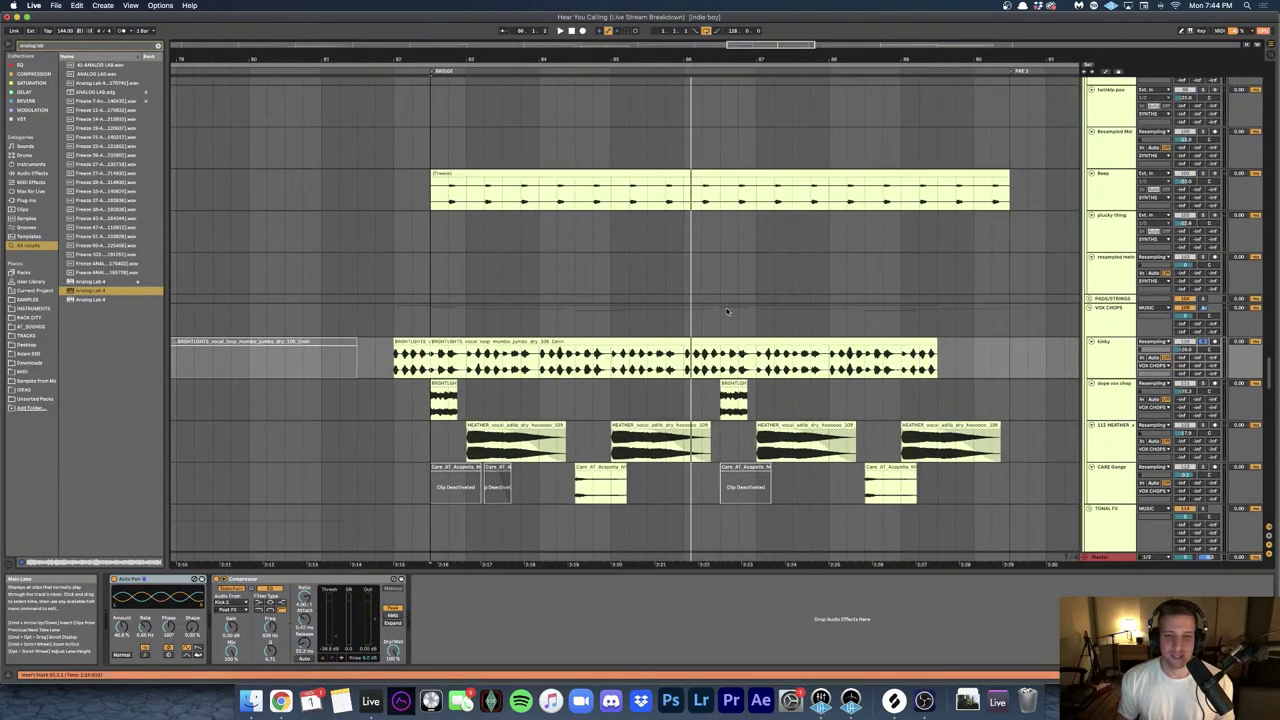
scroll(703, 316, "up", 5)
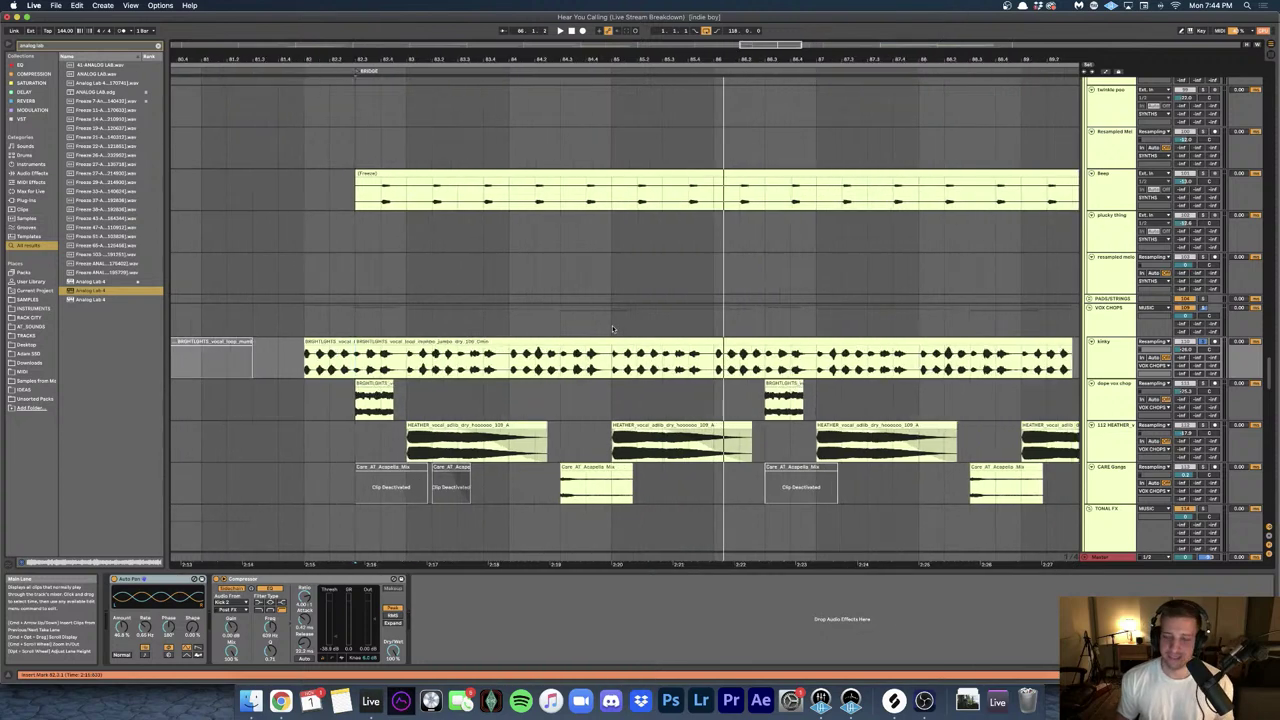
scroll(567, 328, "left", 3)
scroll(567, 328, "down", 3)
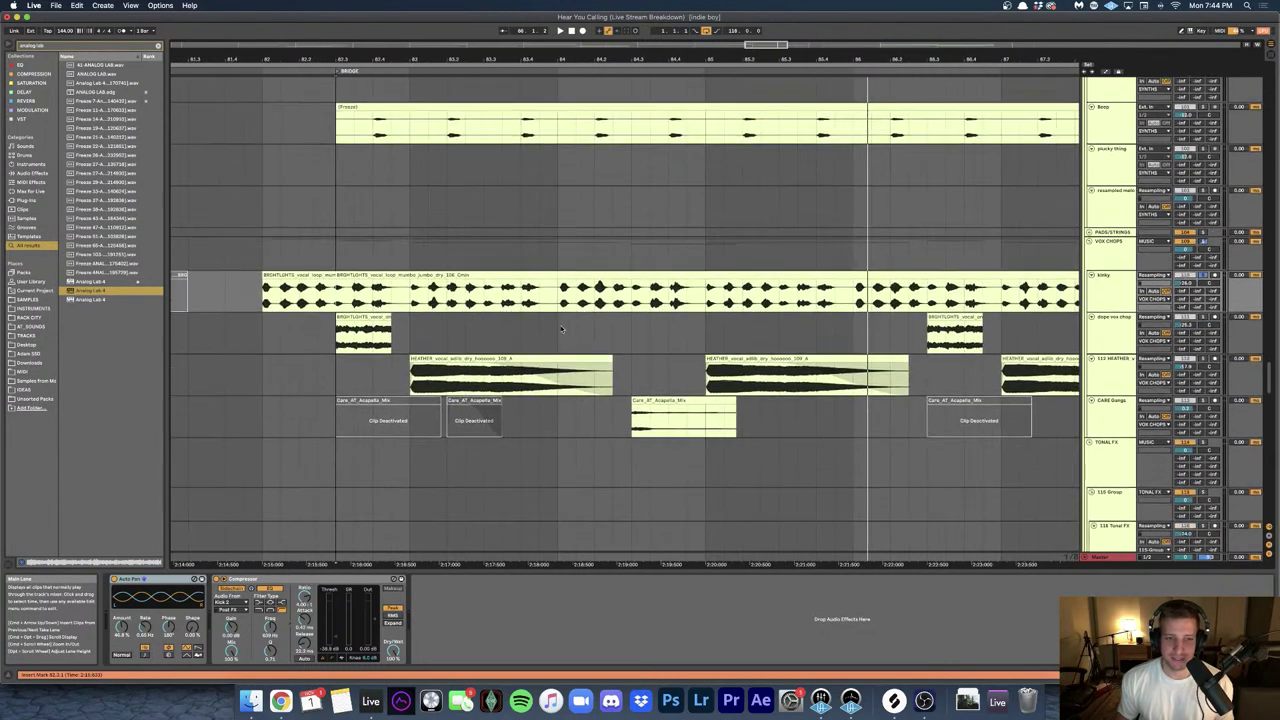
scroll(567, 328, "right", 1)
left_click(600, 338)
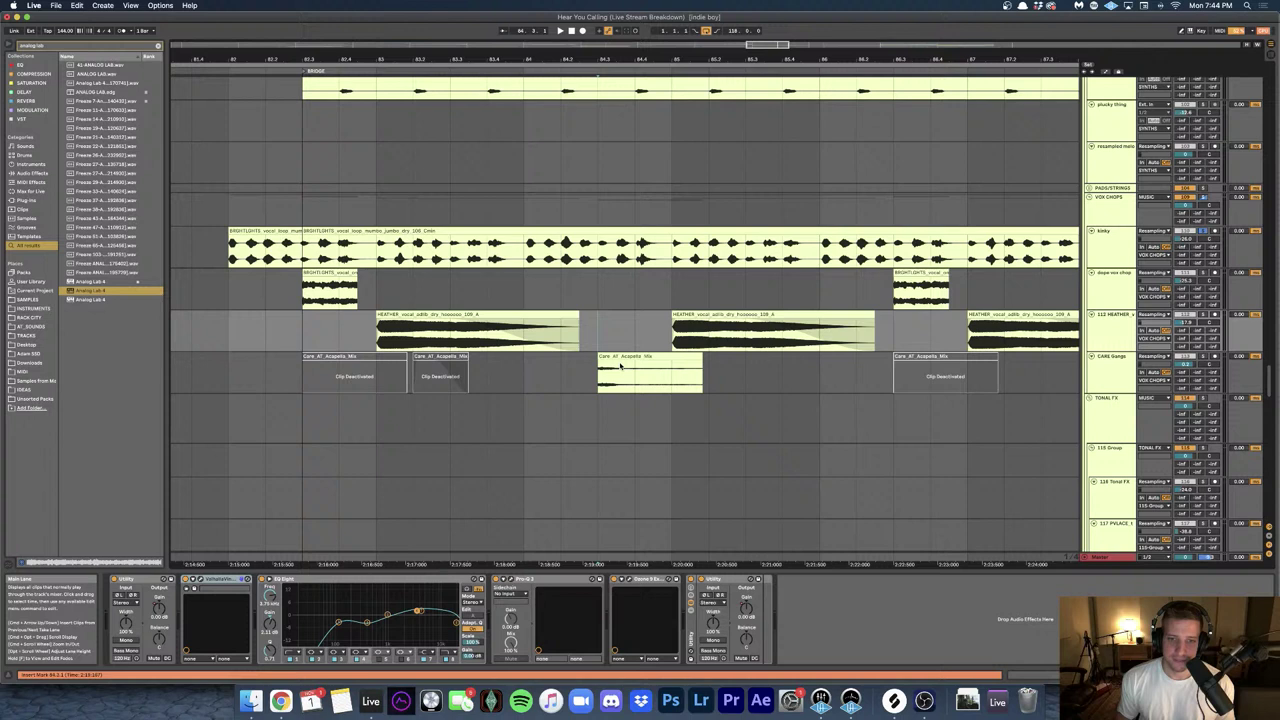
left_click(523, 372)
key("space")
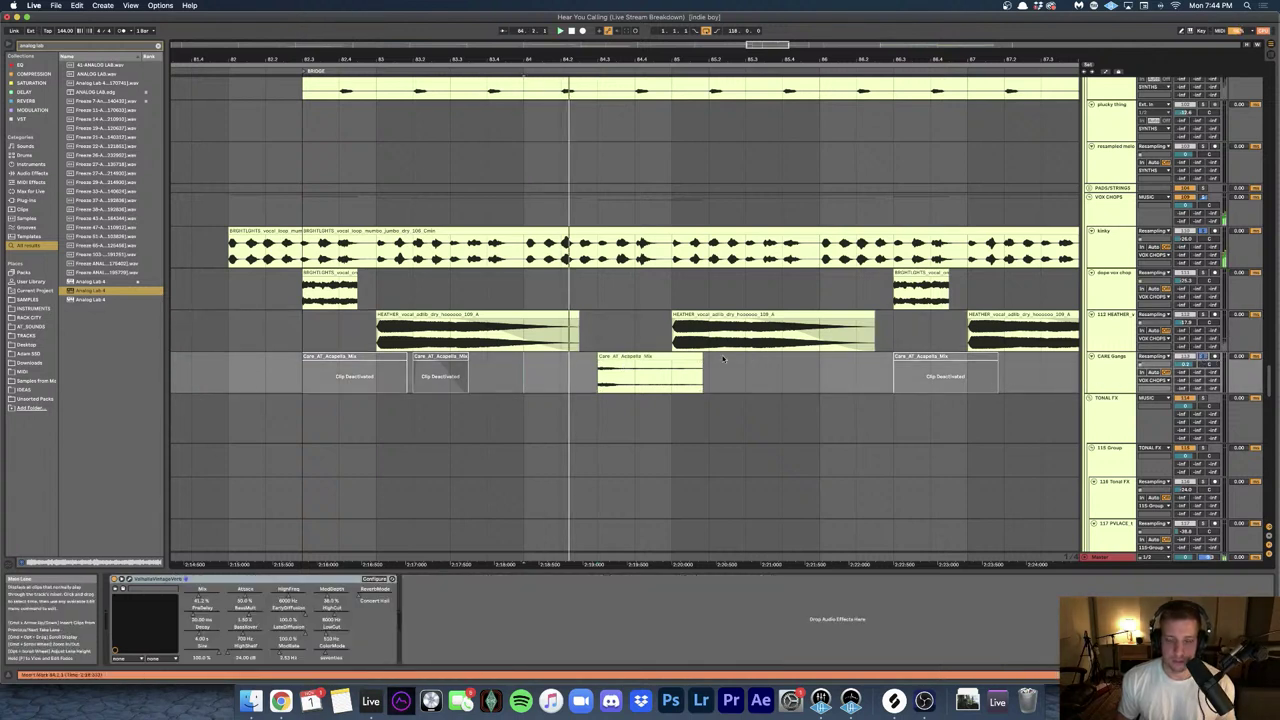
scroll(681, 395, "right", 1)
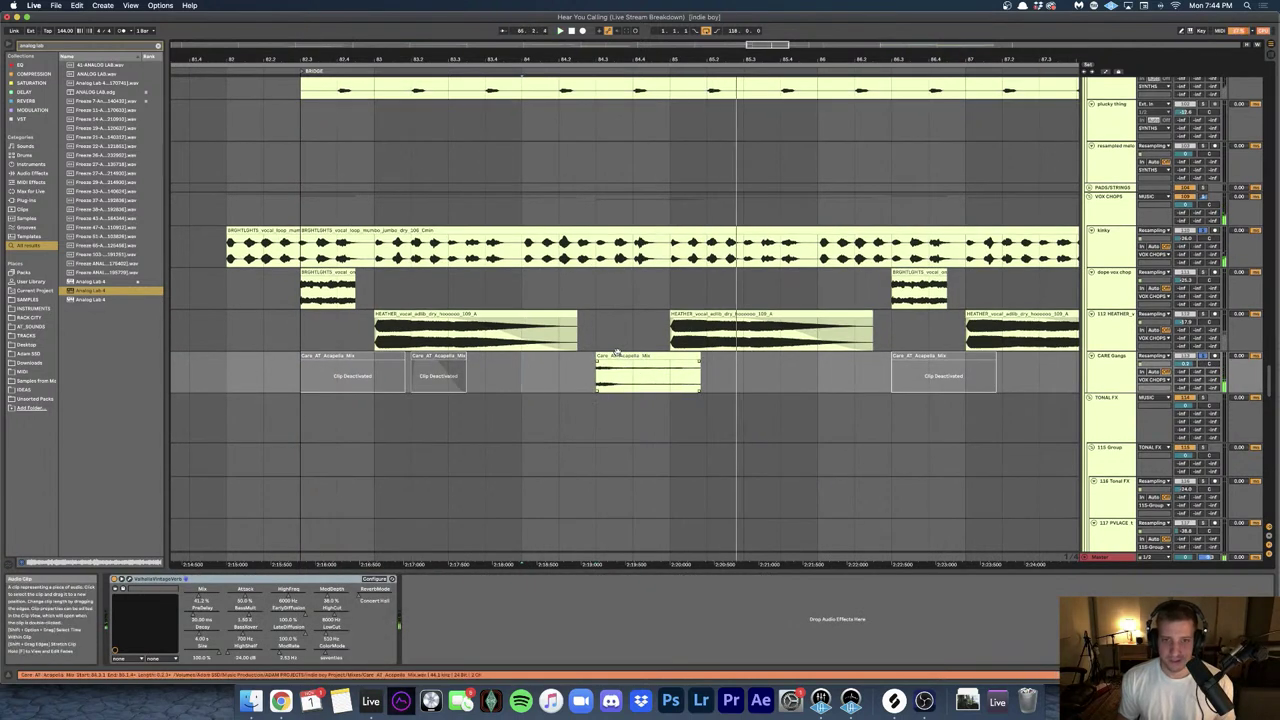
- Extend the start of the first active Care_AT_Acapella_Mix clip earlier, past the end of the HEATHER clip above, and play it back
left_click(680, 382)
scroll(620, 372, "up", 5)
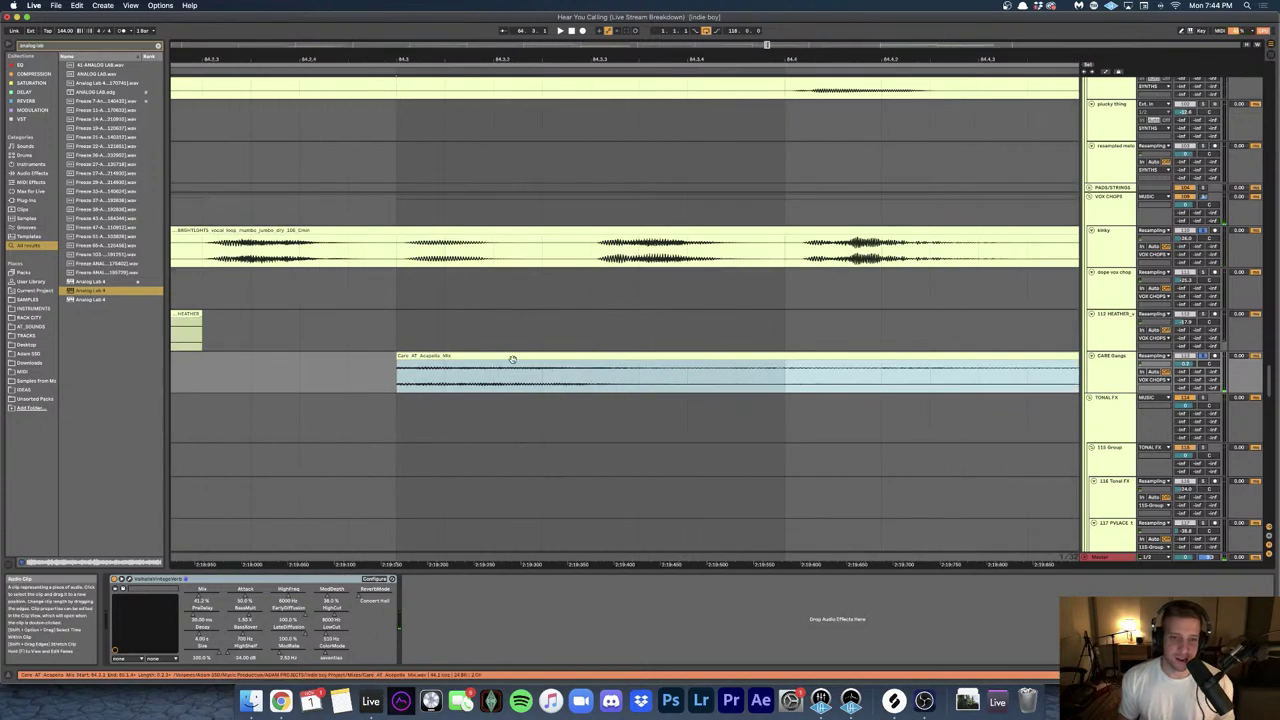
scroll(507, 357, "down", 6)
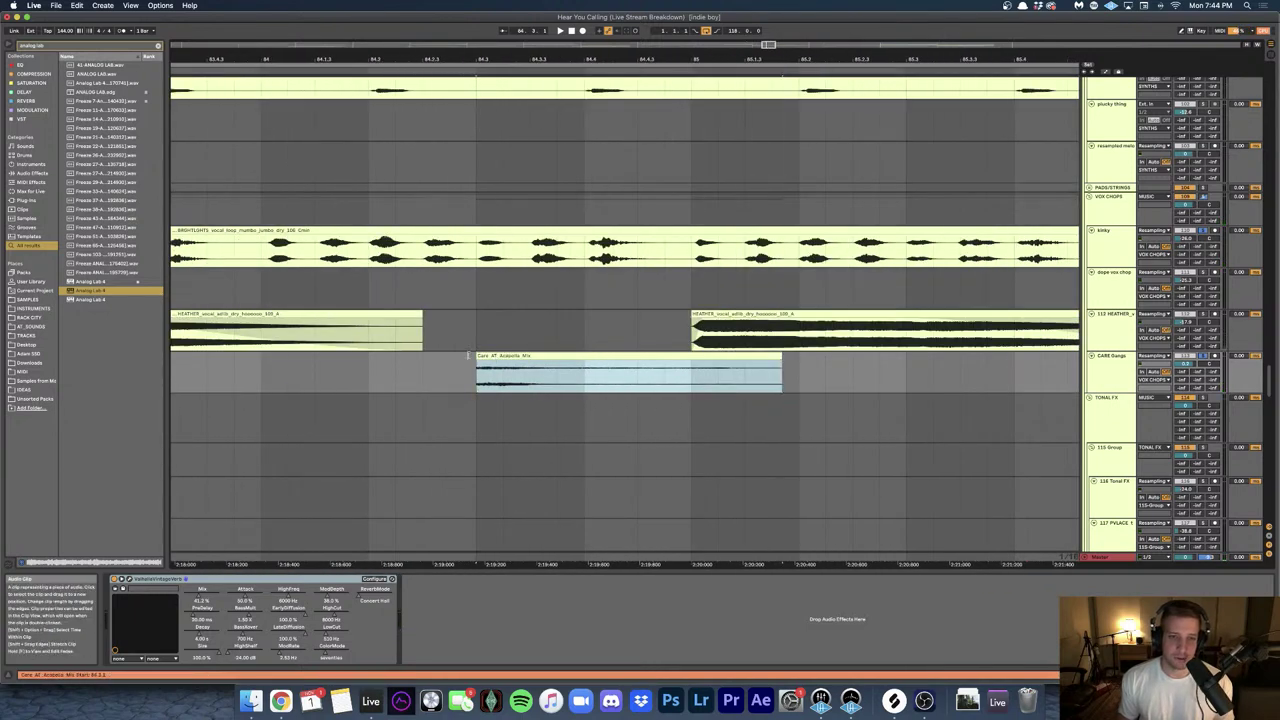
left_click_drag(467, 355, 413, 356)
key("space")
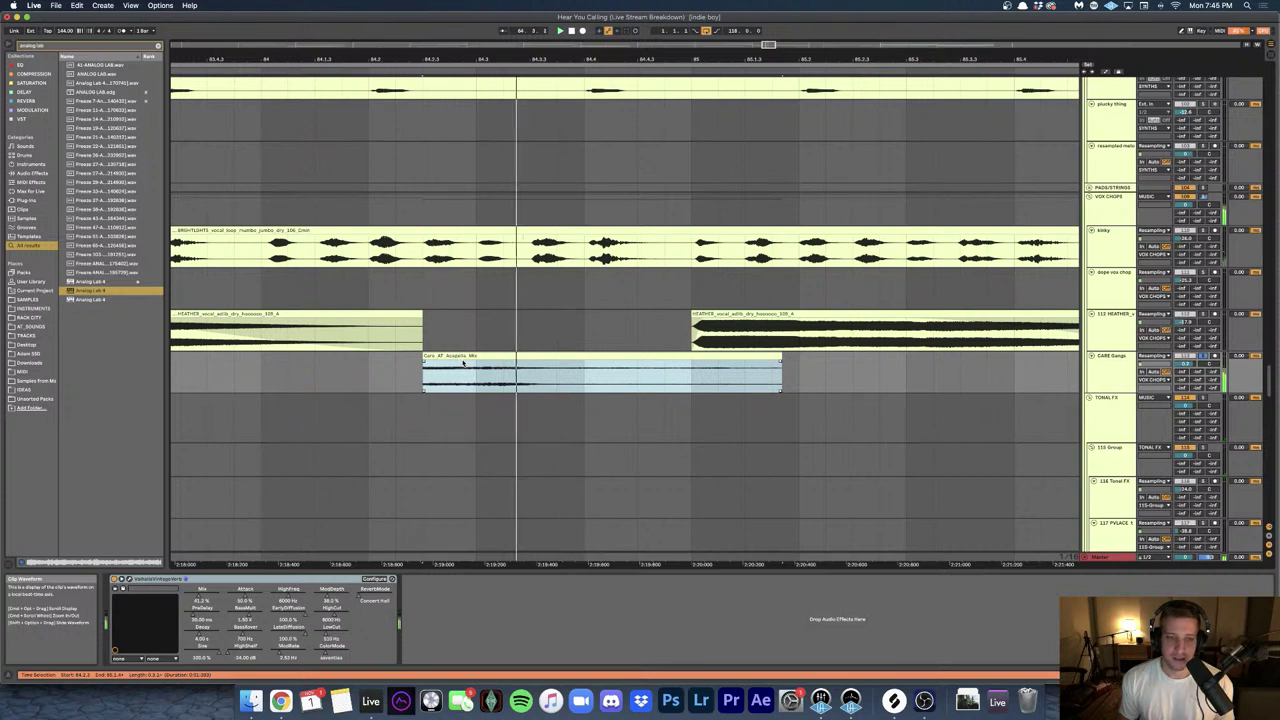
left_click_drag(424, 360, 342, 362)
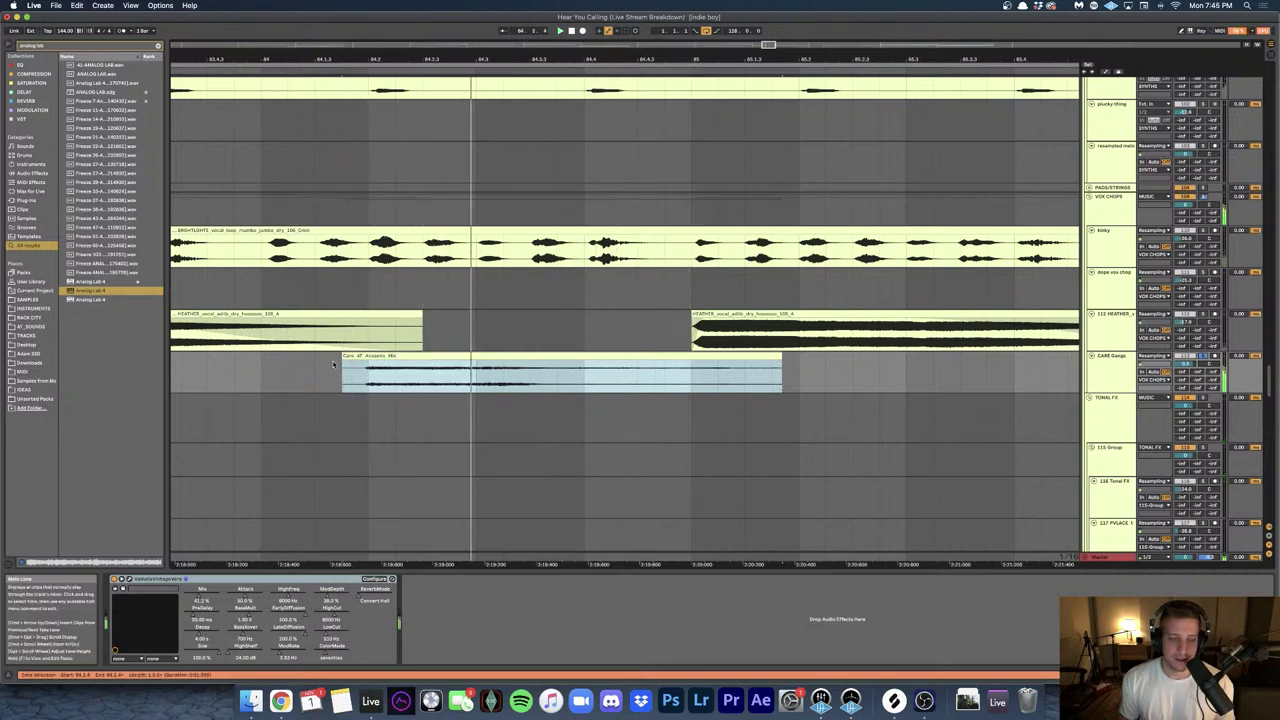
key("space")
- Open the extended Care_AT_Acapella_Mix clip's settings, turn off Warp and reset its pitch to 0
double_click(403, 356)
left_click(200, 445)
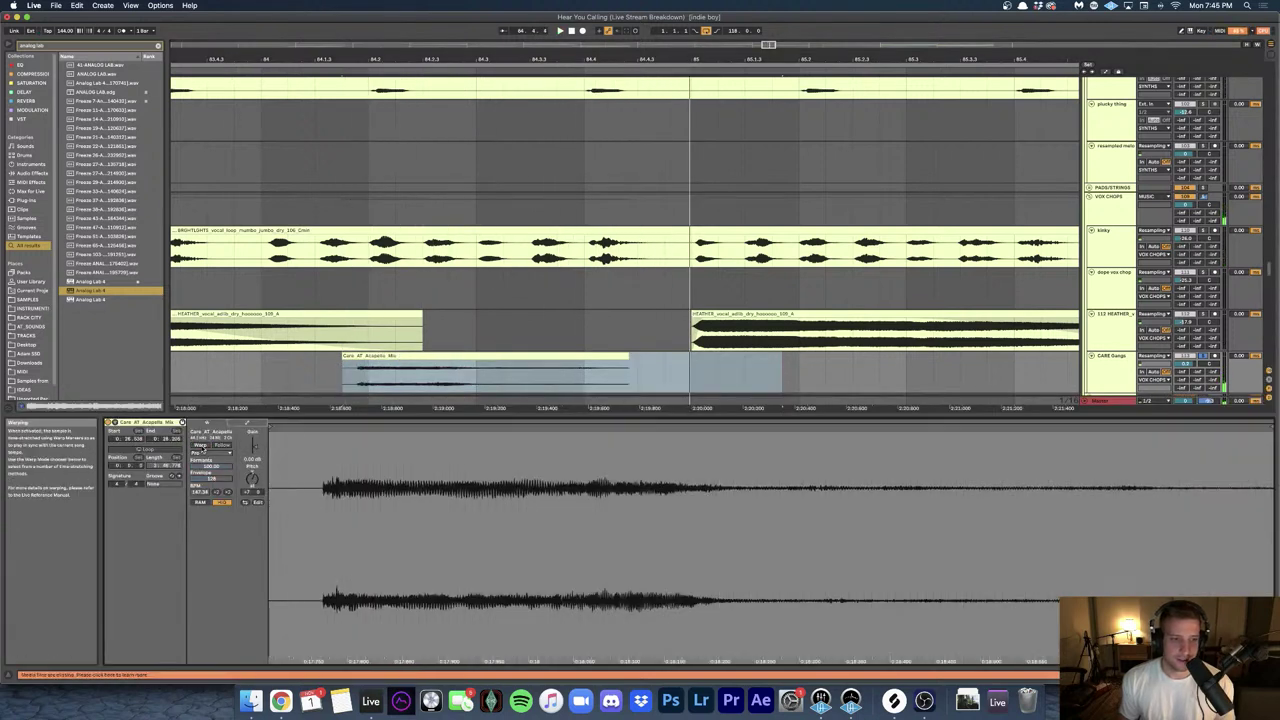
left_click(200, 446)
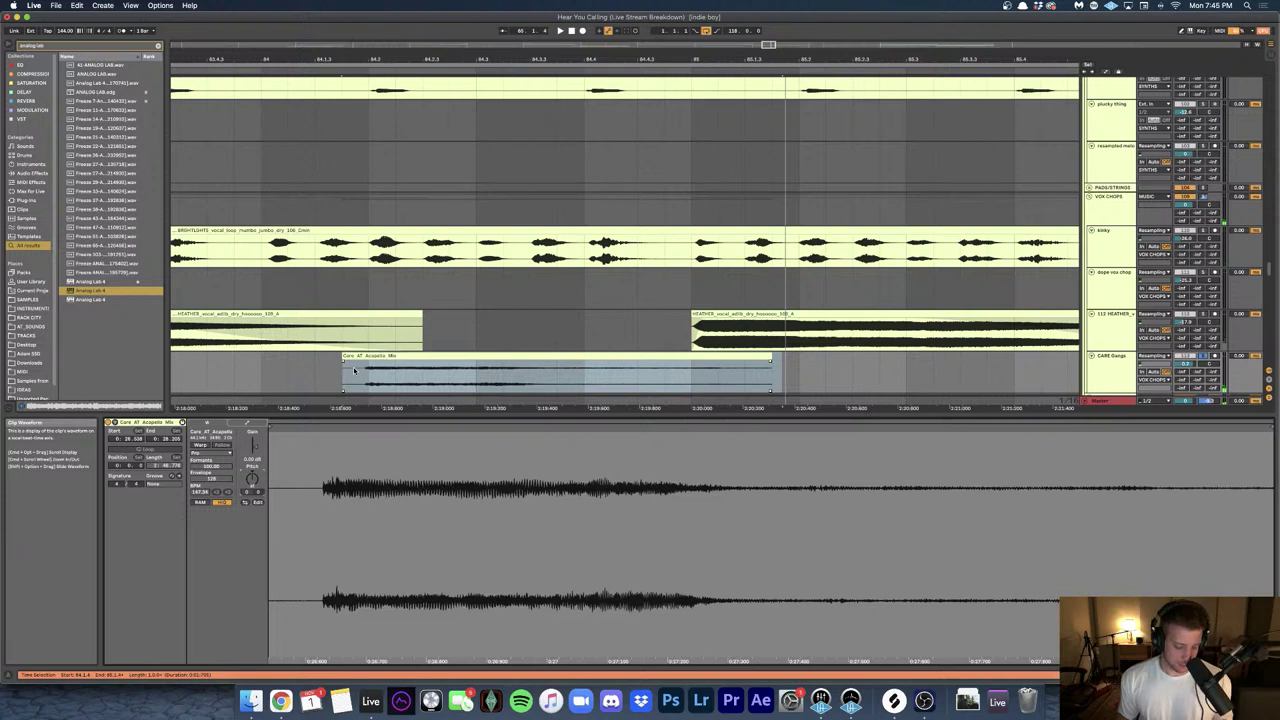
- Undo the pitch, Warp and start-point changes on the Care_AT_Acapella_Mix clip and play it back
key("super+z")
key("super+z")
key("super+z")
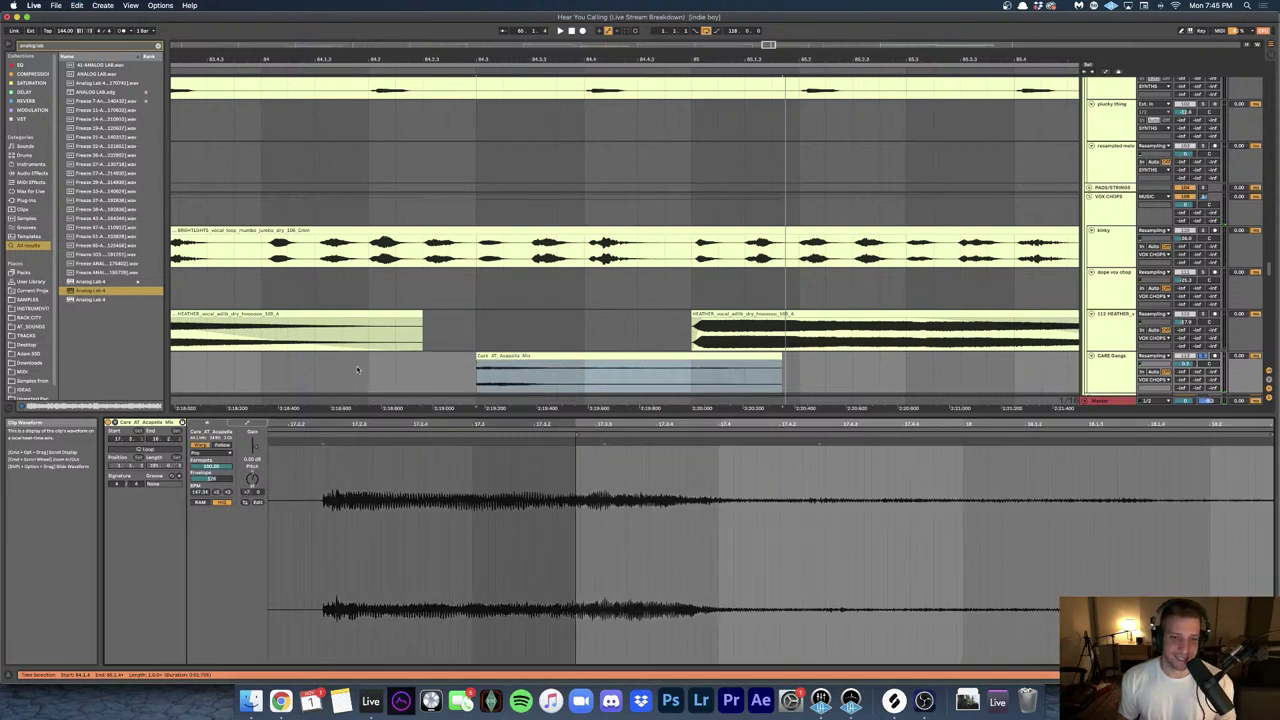
key("space")
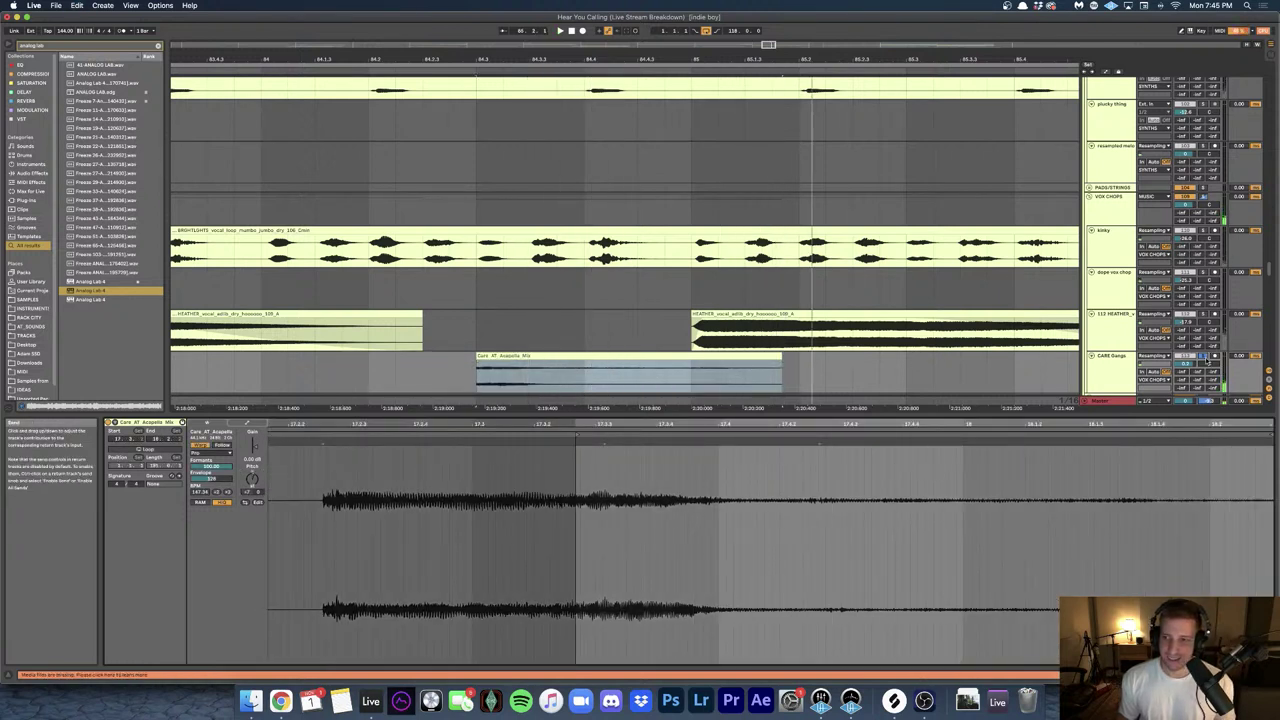
key("minus")
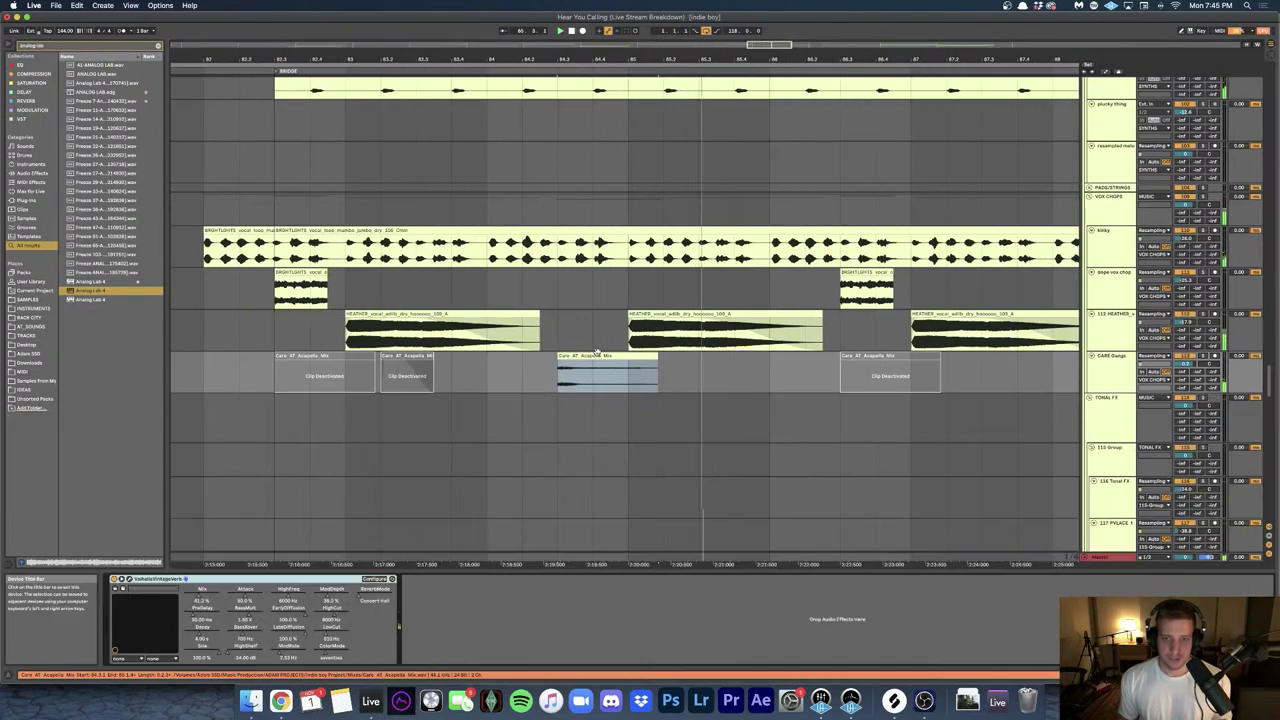
- Look through the synth, guitar, drum, bass and FX groups for remaining bridge clips and play from the Medium Sweep clip
scroll(606, 354, "right", 3)
scroll(603, 354, "down", 5)
scroll(609, 354, "right", 1)
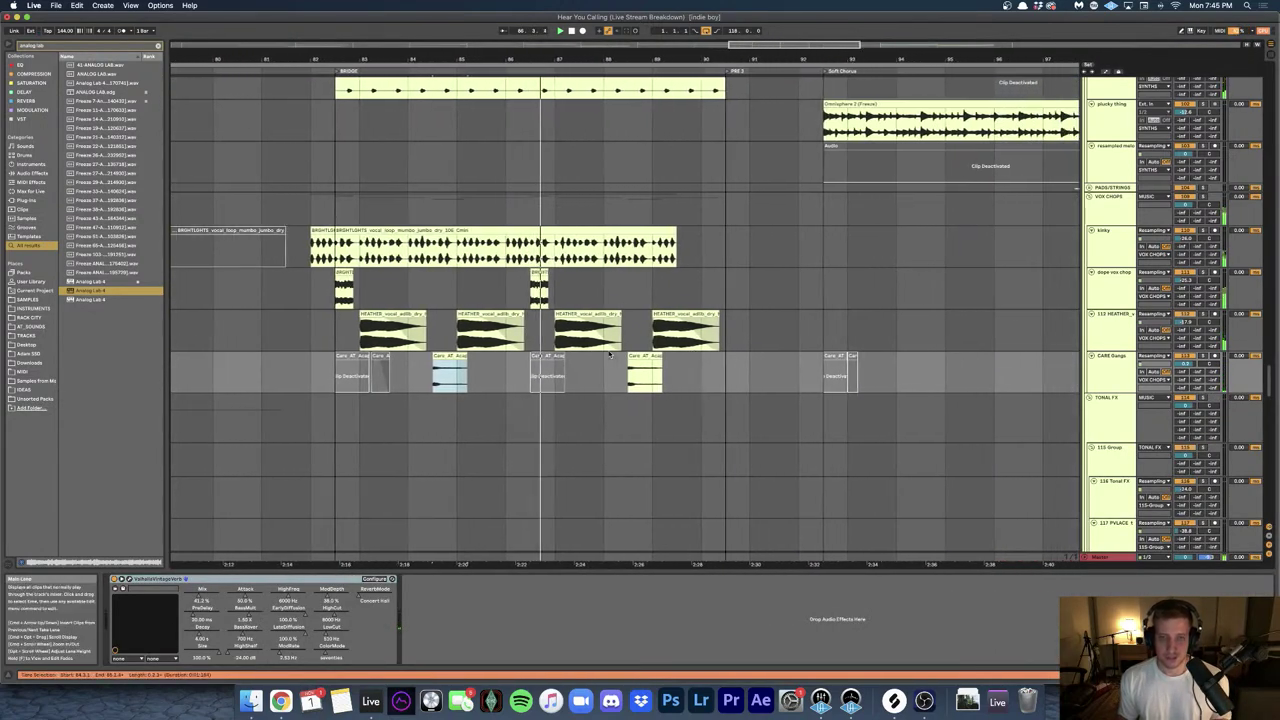
scroll(609, 354, "up", 15)
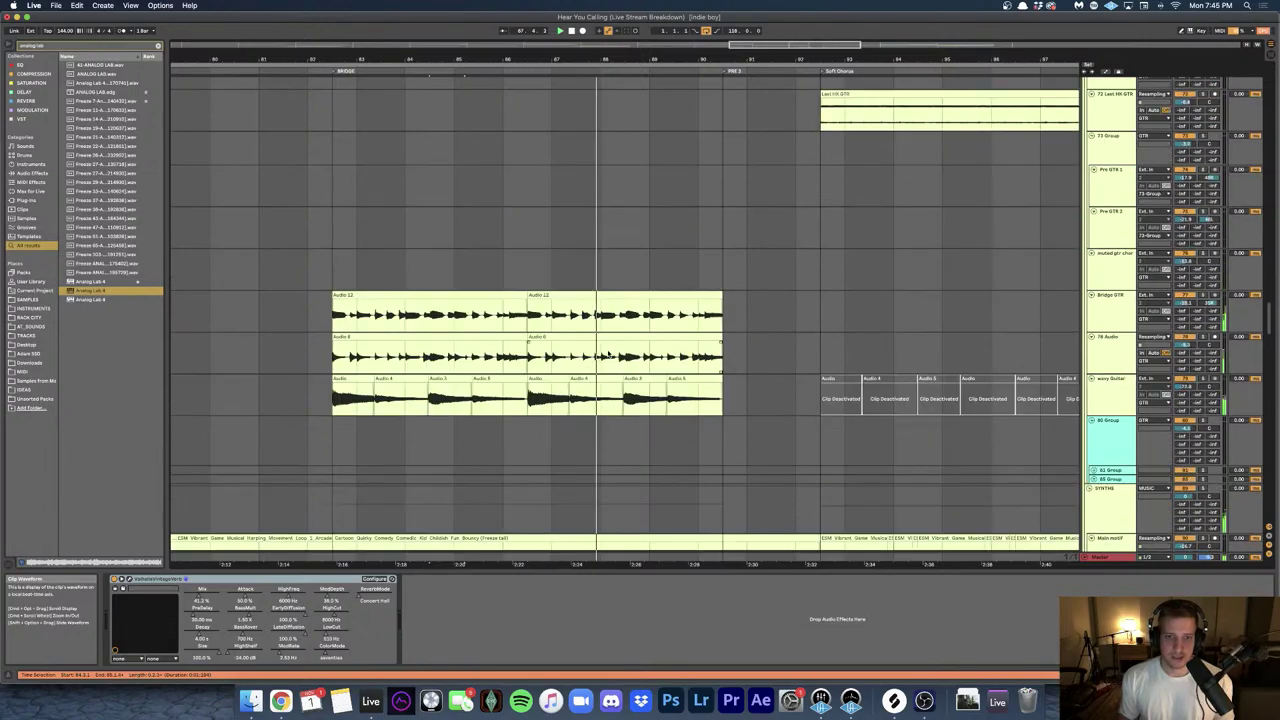
scroll(607, 354, "up", 20)
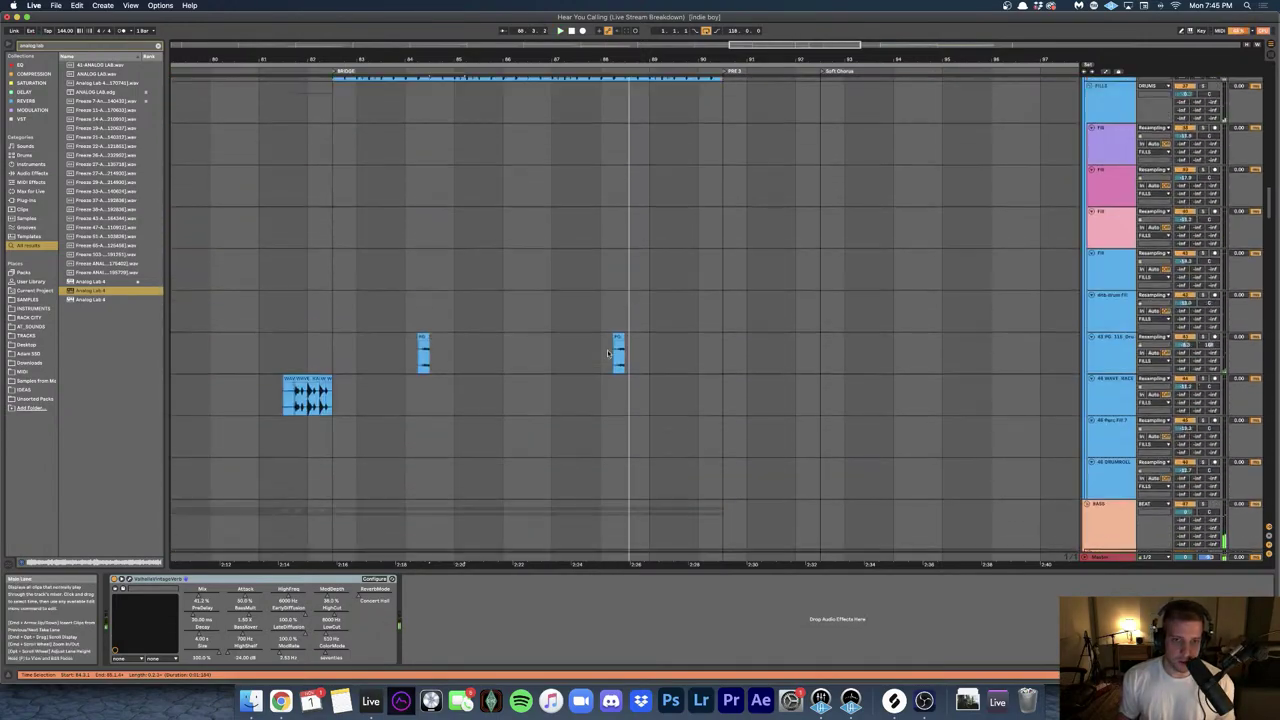
scroll(607, 353, "up", 20)
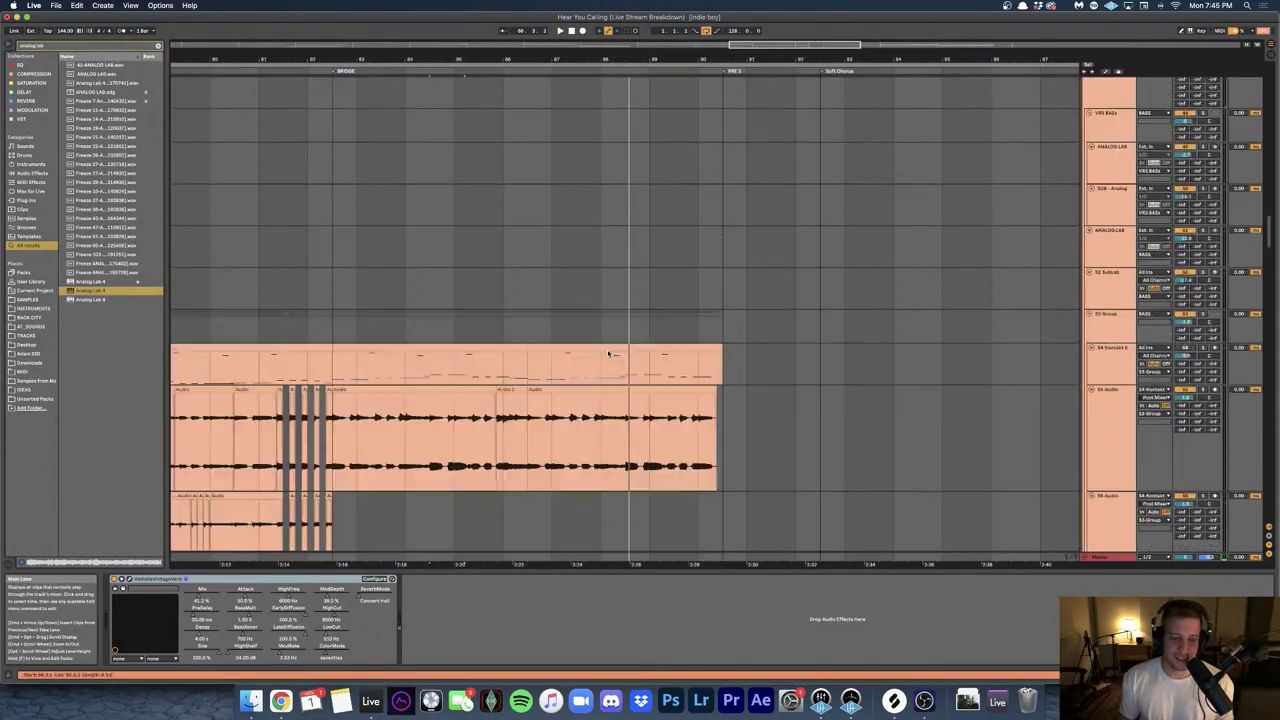
scroll(607, 353, "down", 20)
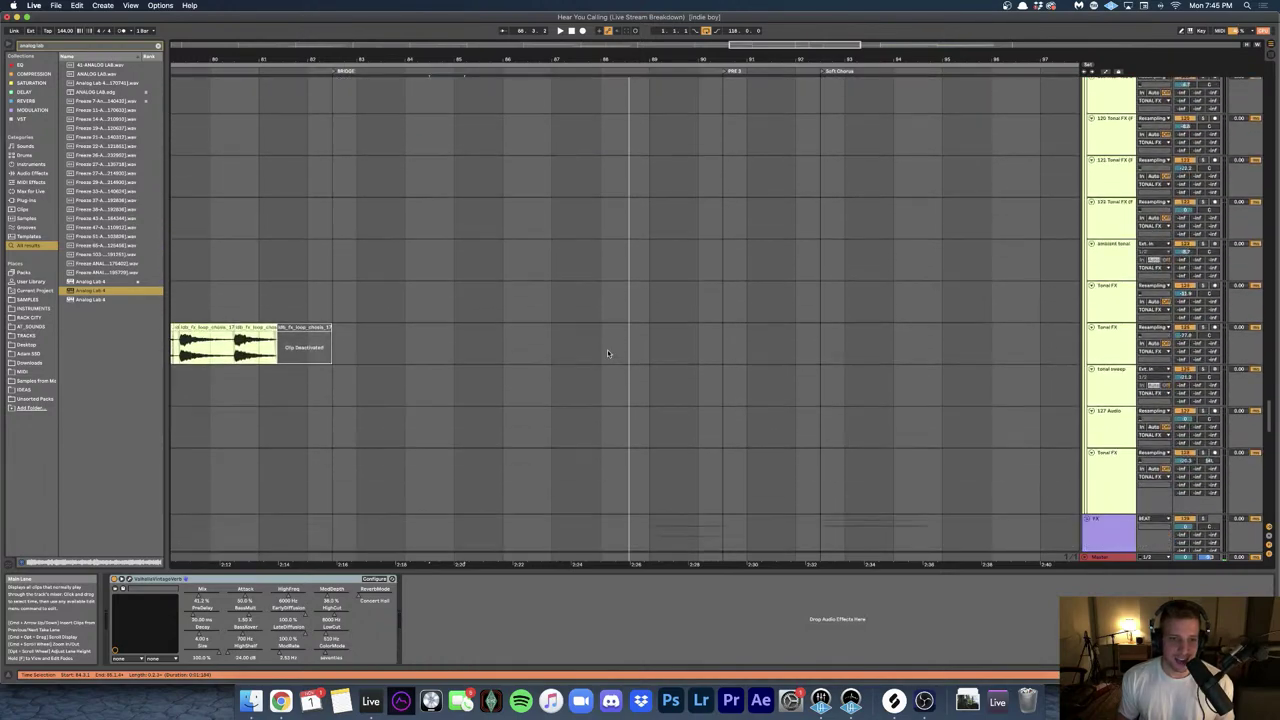
scroll(607, 353, "down", 20)
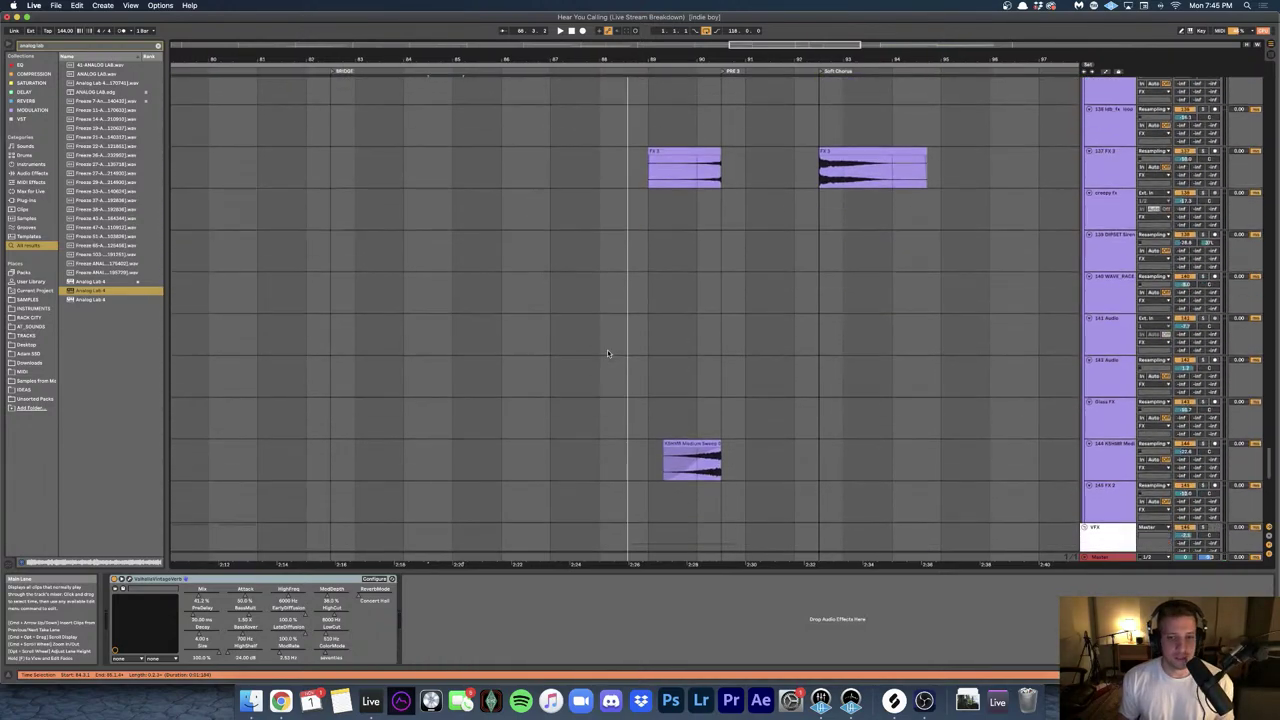
scroll(607, 349, "right", 3)
left_click(619, 305)
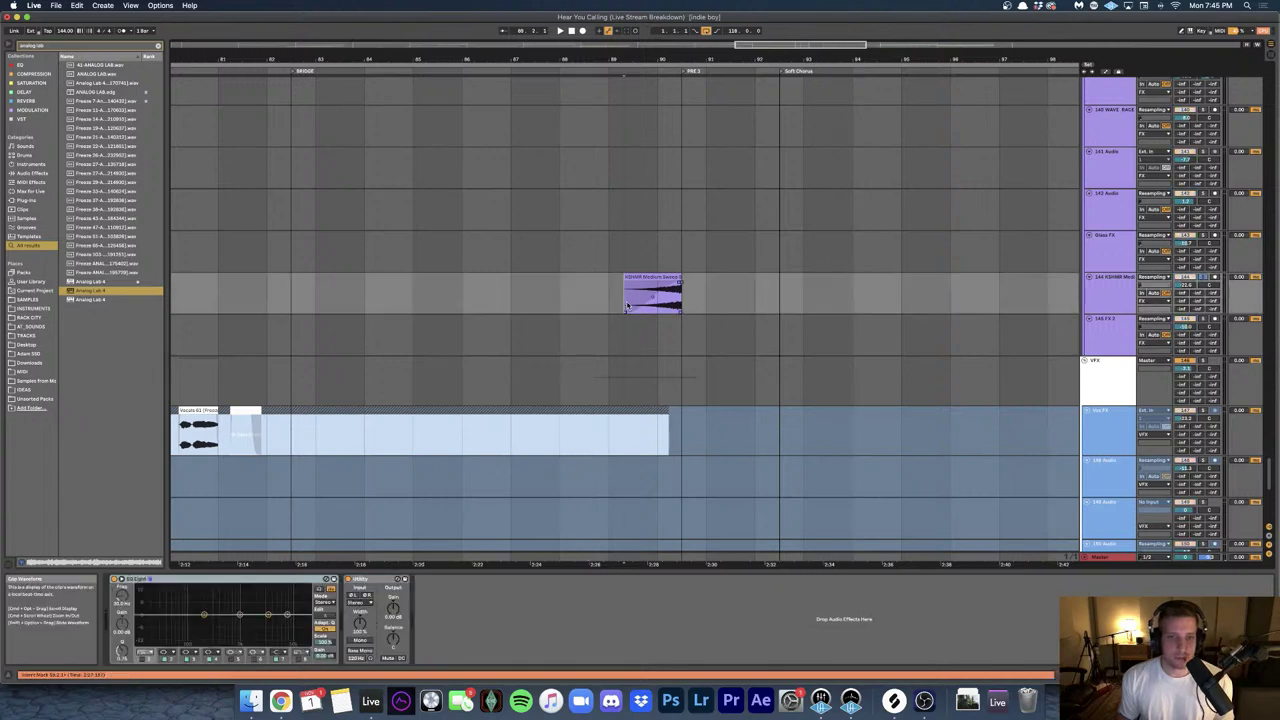
- Audition the Audio 9 vocal effect clip leading into PRE 3, soloed together with the NYC Acapella track
scroll(619, 305, "right", 5)
scroll(619, 305, "down", 5)
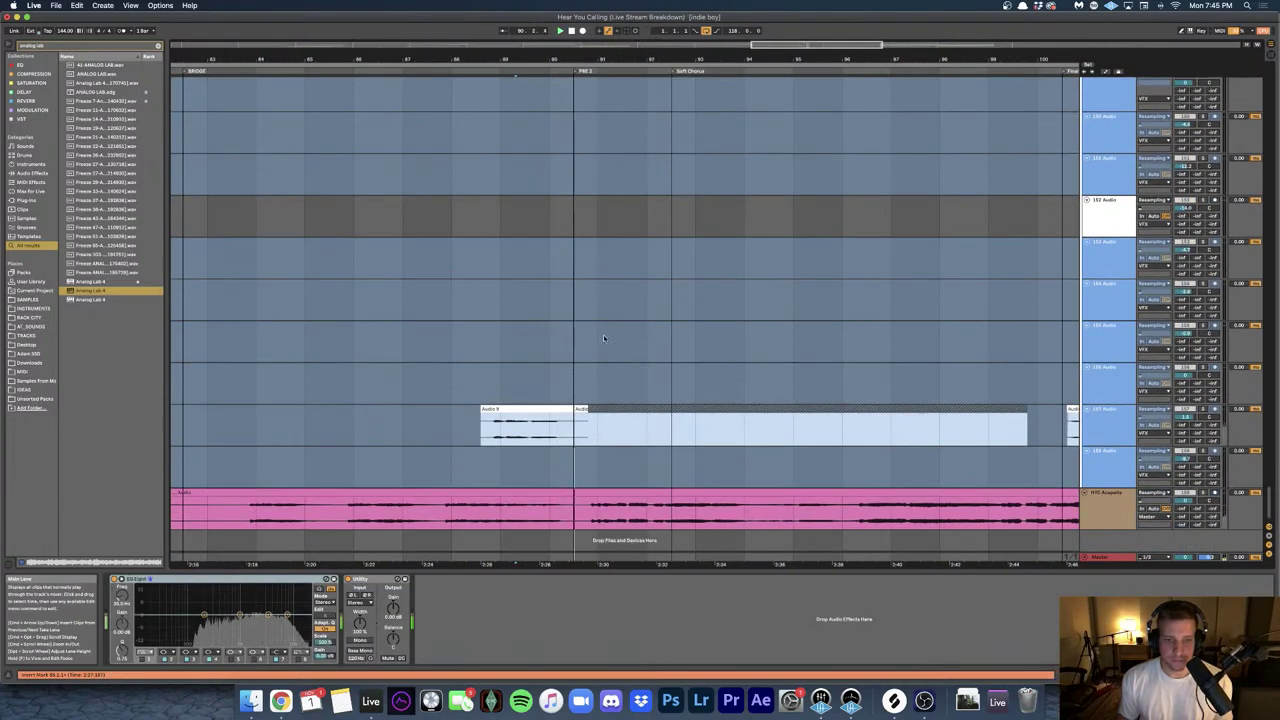
left_click(521, 409)
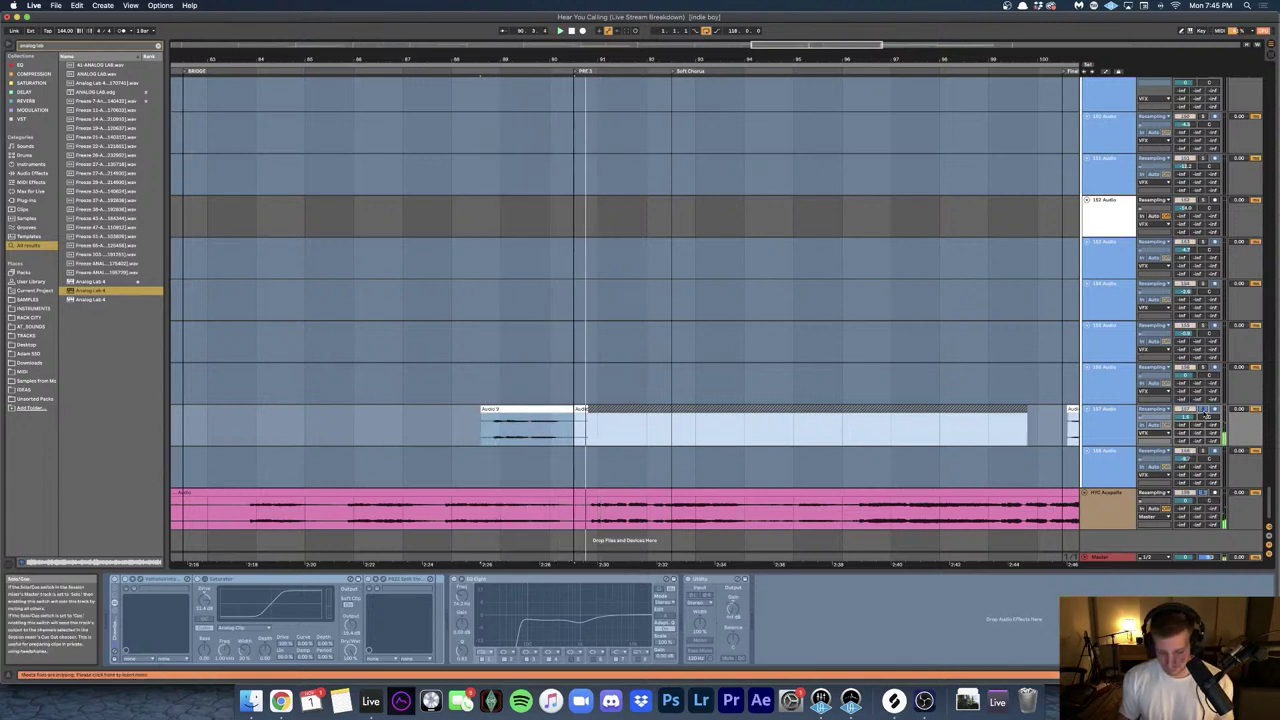
scroll(763, 336, "up", 2)
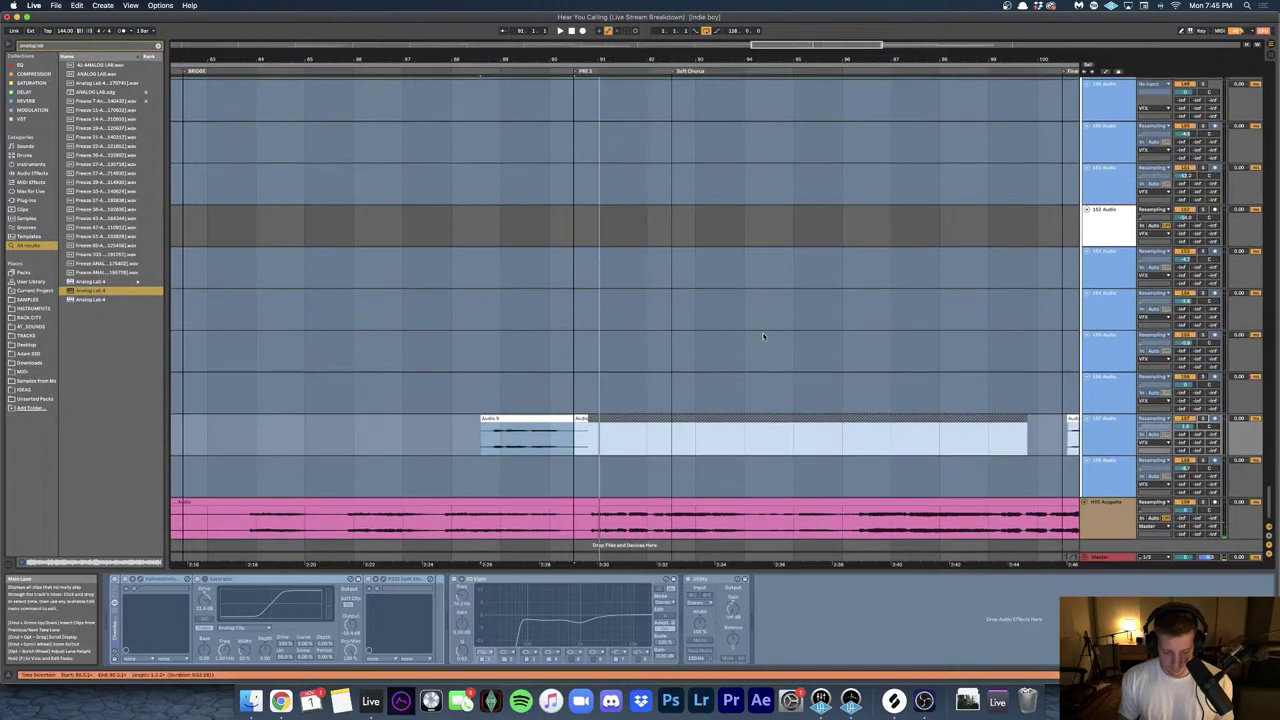
- Examine the FX and drum tracks around PRE 3 and the Soft Chorus
scroll(763, 336, "up", 10)
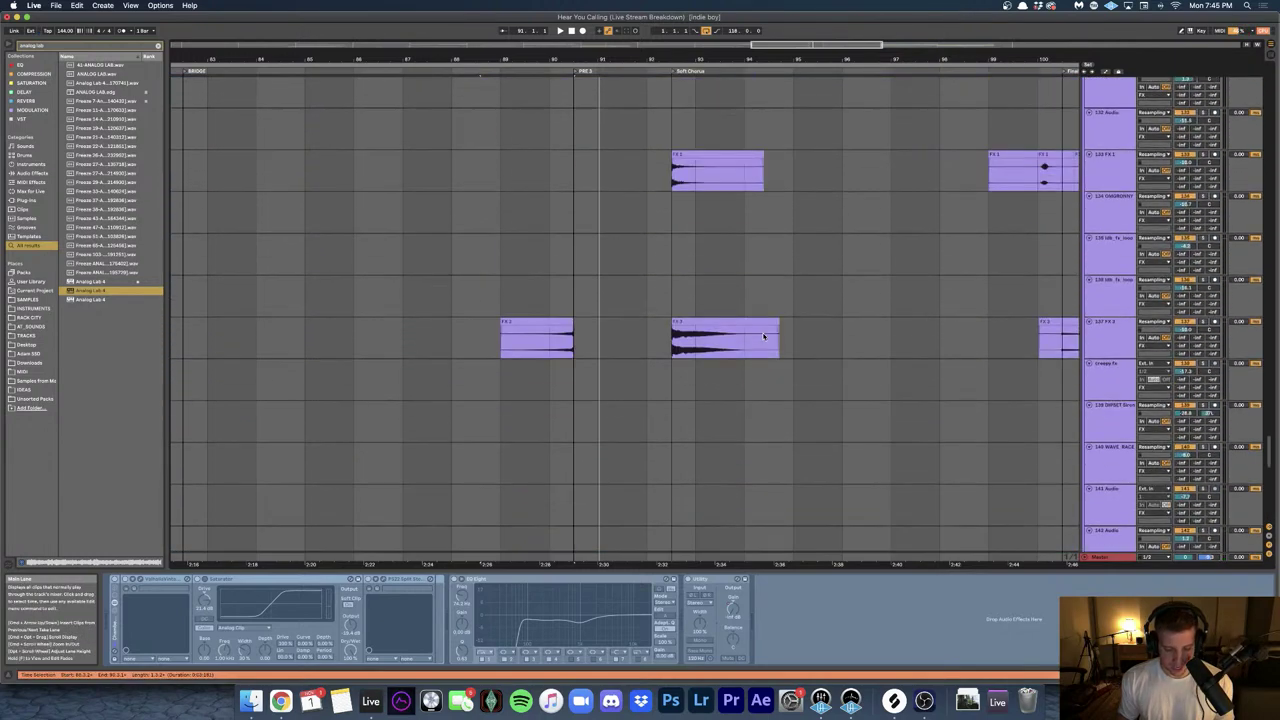
scroll(763, 336, "up", 2)
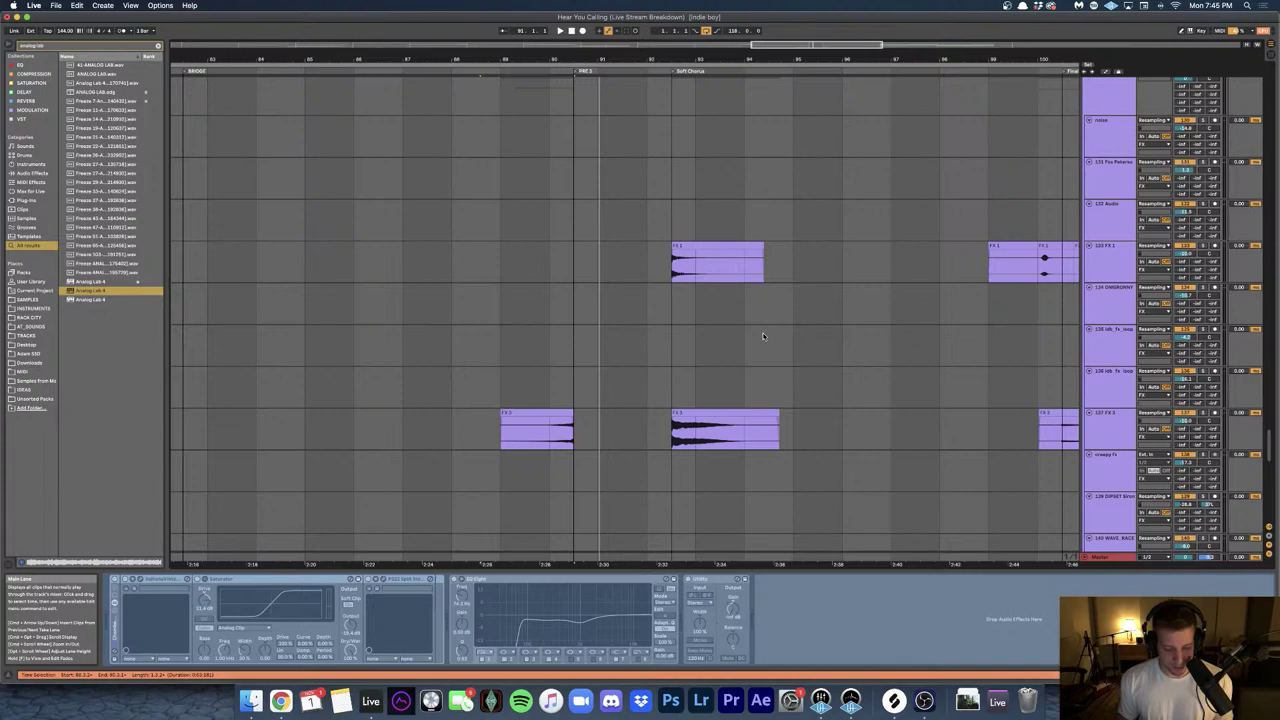
scroll(763, 336, "up", 15)
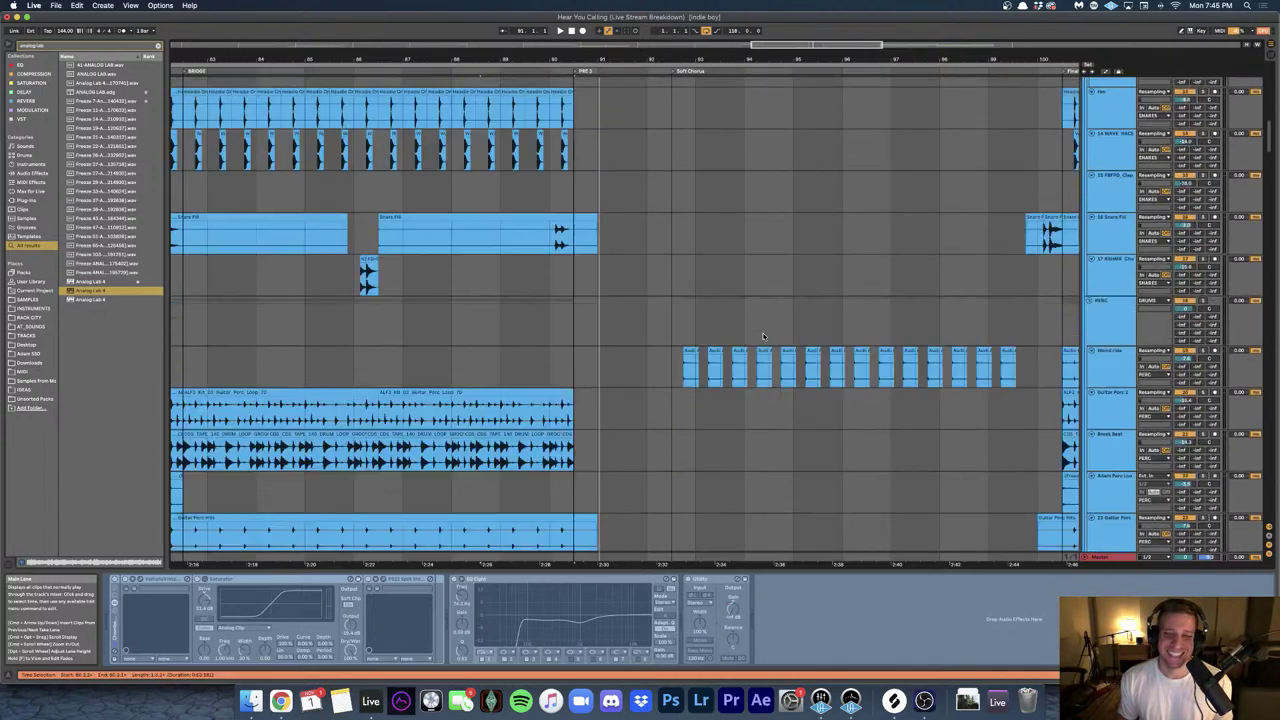
scroll(763, 336, "up", 15)
key("x")
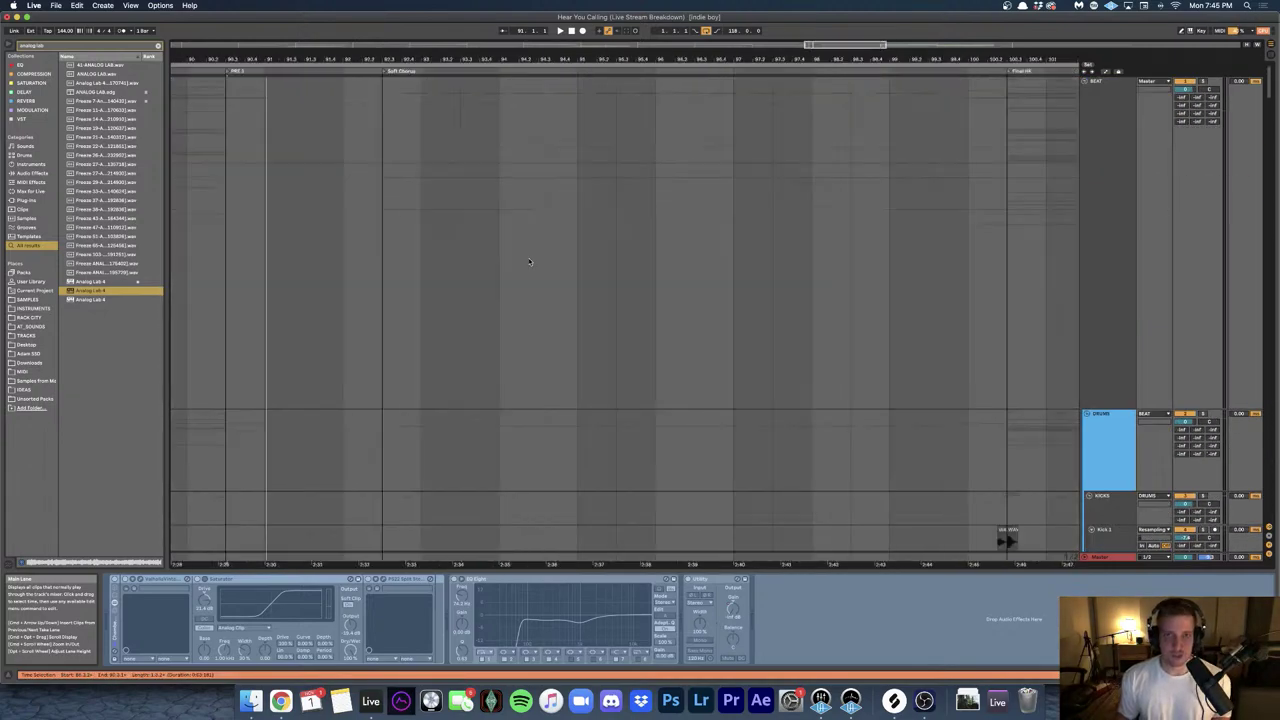
scroll(394, 262, "down", 8)
scroll(394, 262, "down", 2)
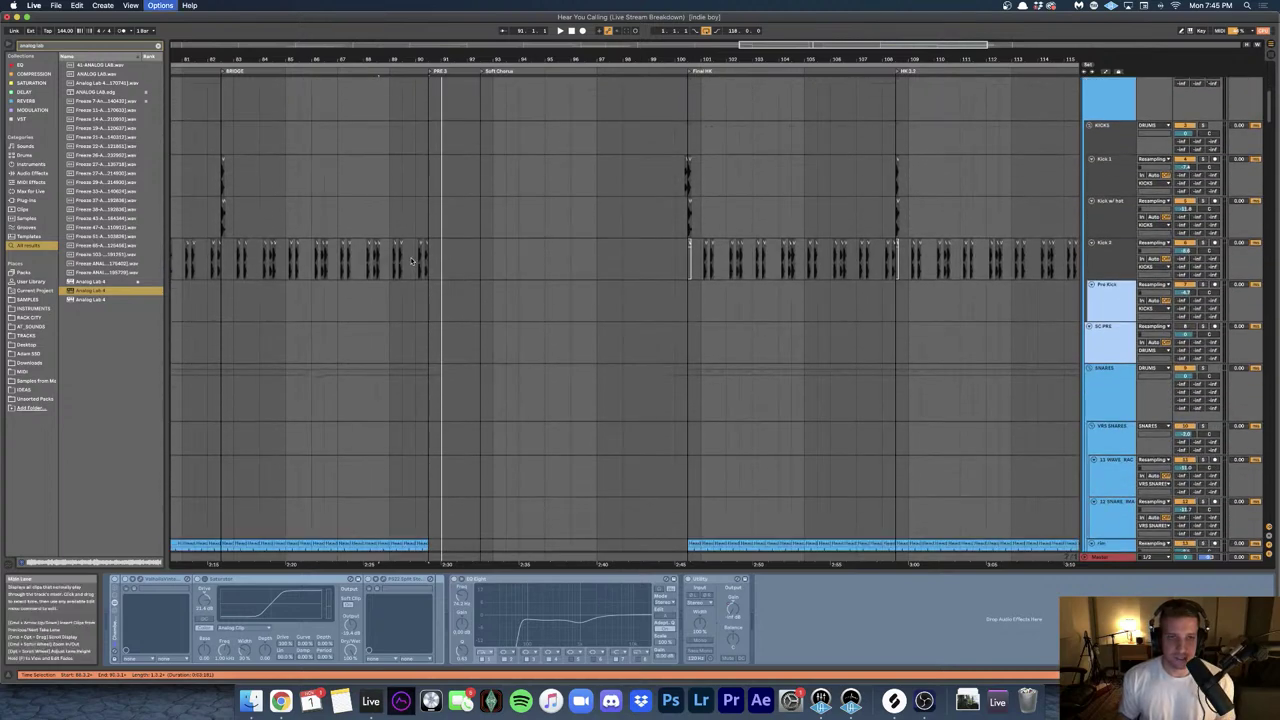
- Play from the last kicks of the bridge into PRE 3, checking the drum, bass and vocal chop groups
scroll(415, 261, "up", 5)
left_click(431, 300)
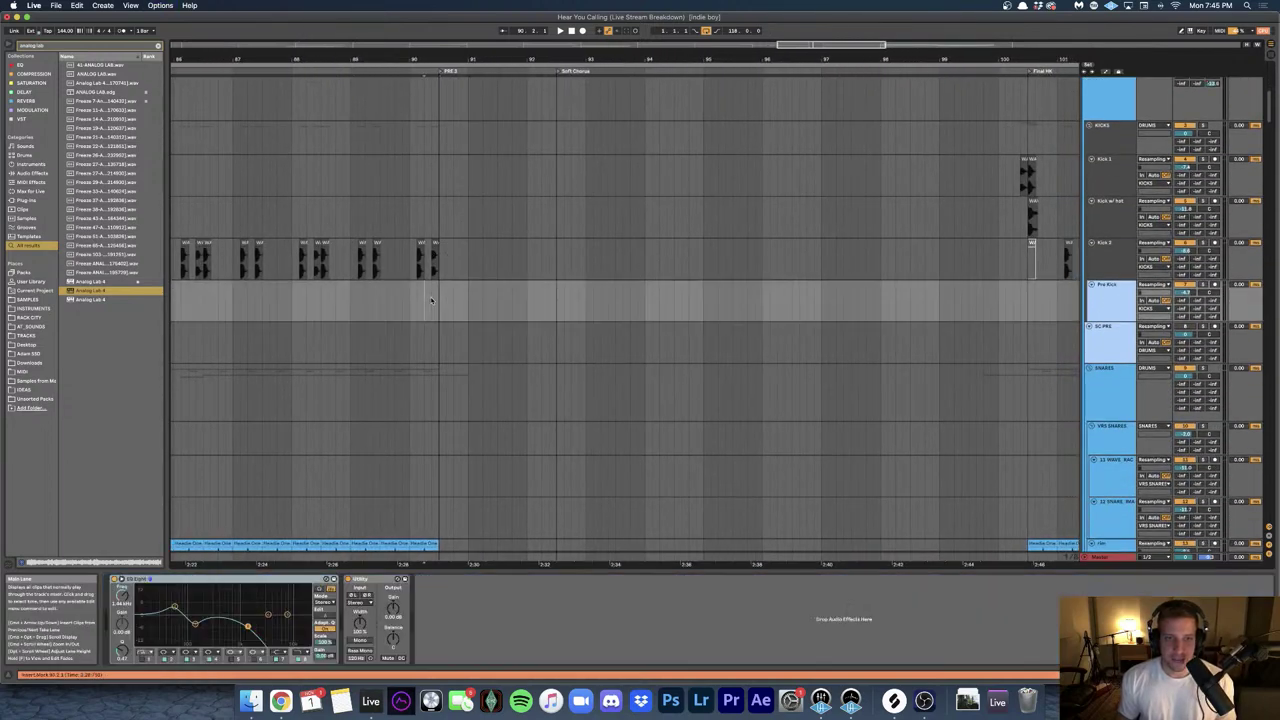
scroll(432, 300, "up", 6)
scroll(435, 300, "down", 10)
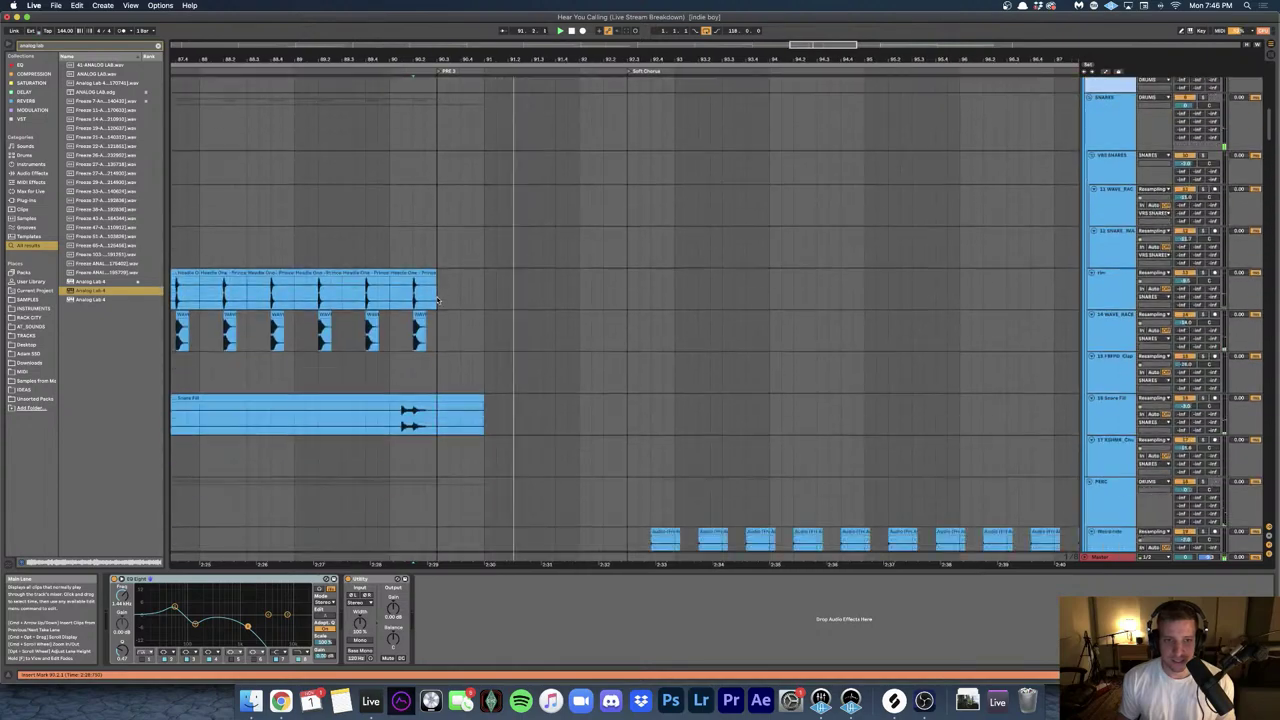
scroll(437, 300, "down", 15)
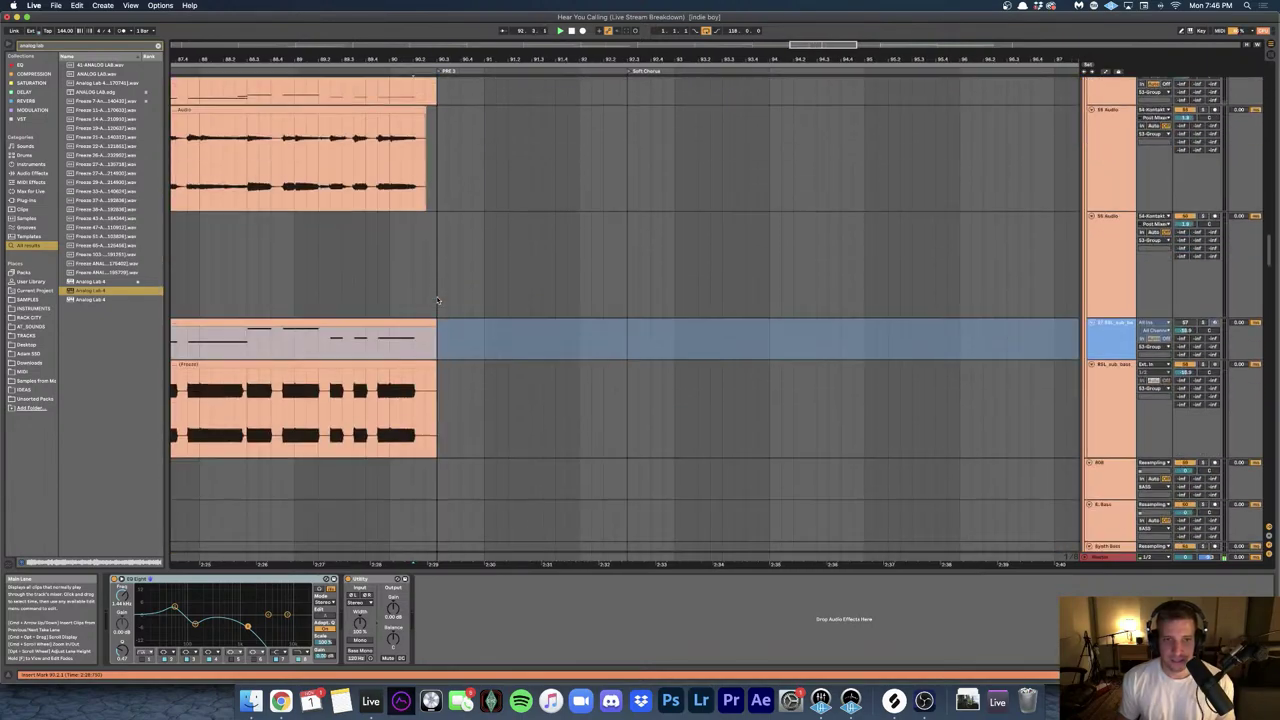
scroll(437, 300, "down", 15)
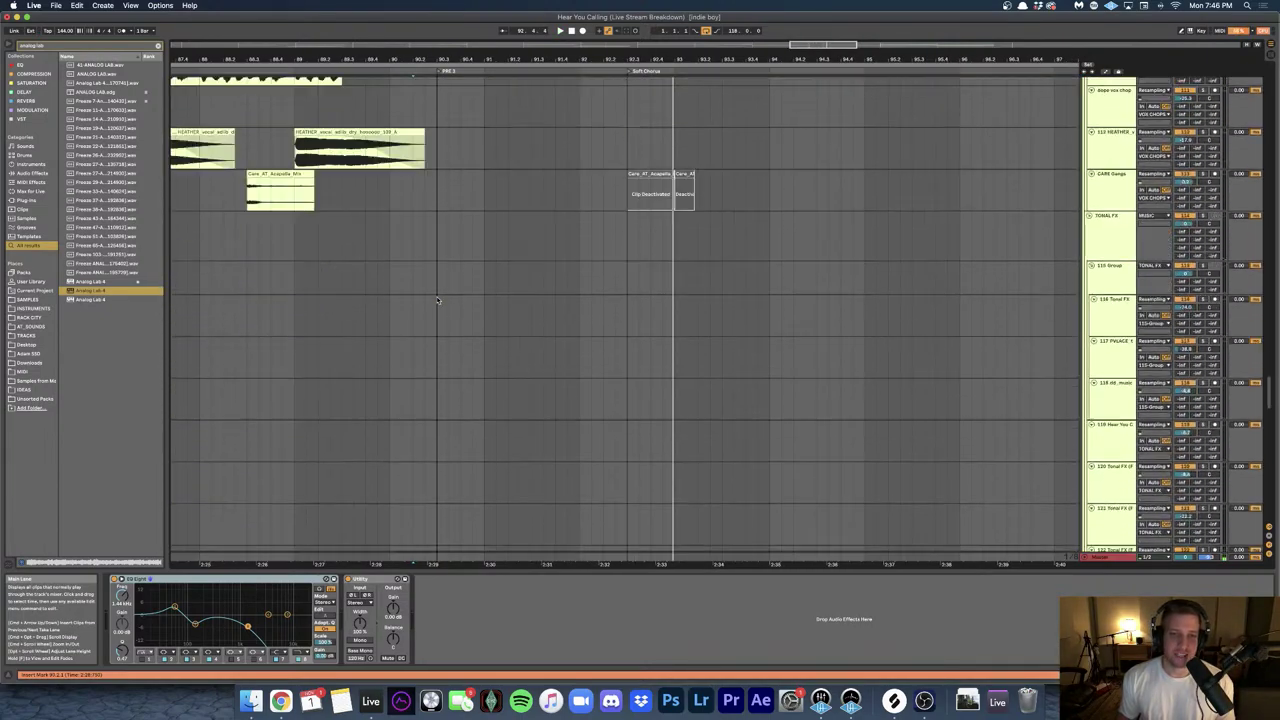
- Place the playback start in the NYC Acapella clip, at the vocal phrase just after PRE 3 begins
scroll(437, 300, "down", 4)
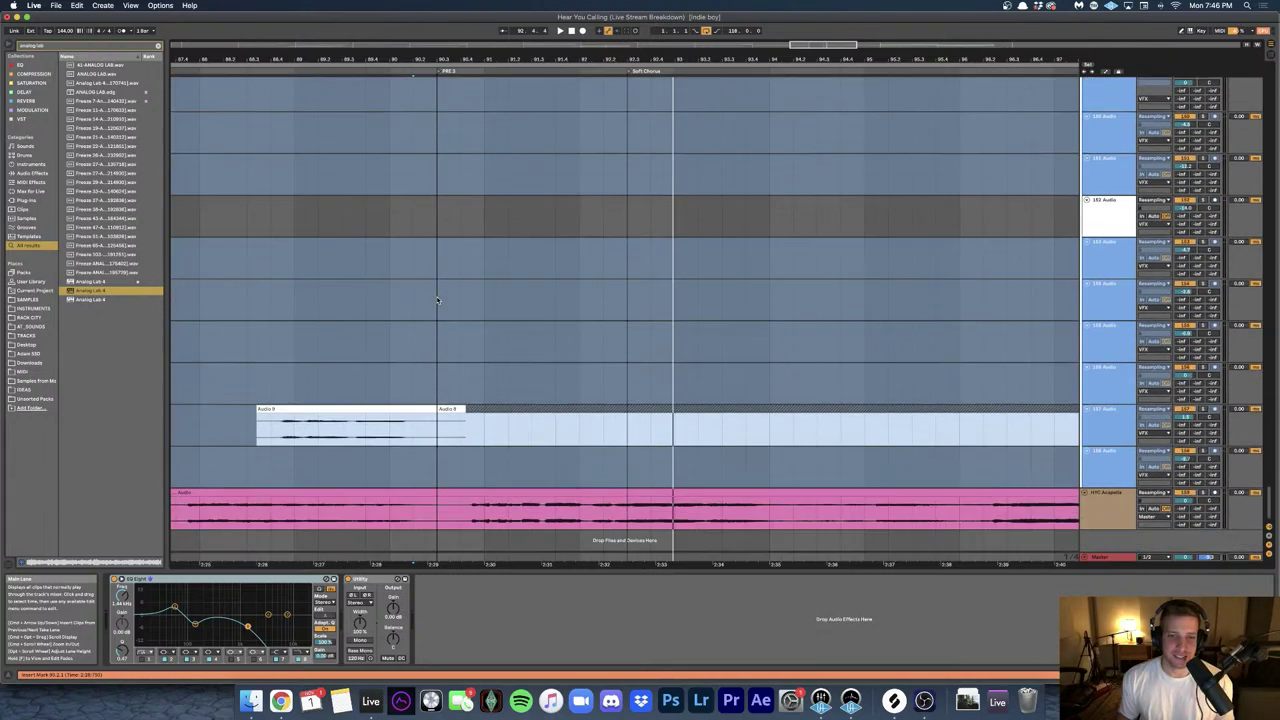
left_click(521, 526)
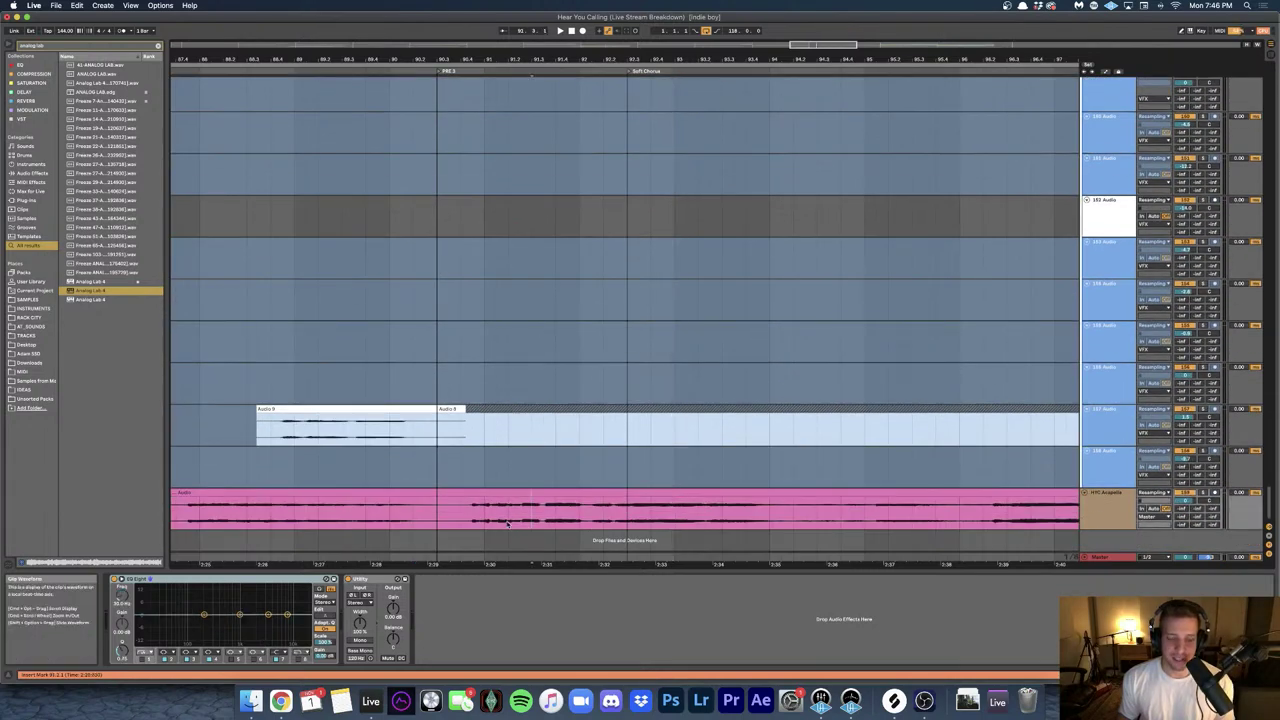
left_click(492, 522)
scroll(492, 522, "right", 2)
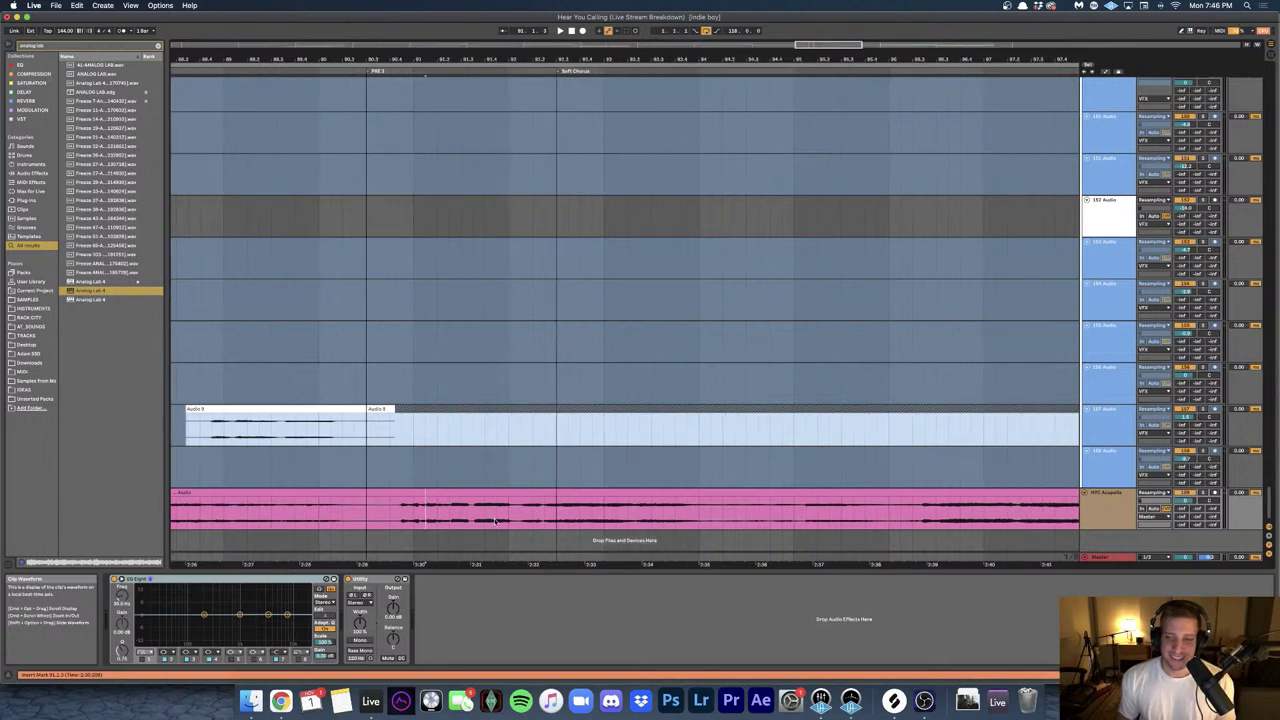
scroll(495, 521, "down", 3)
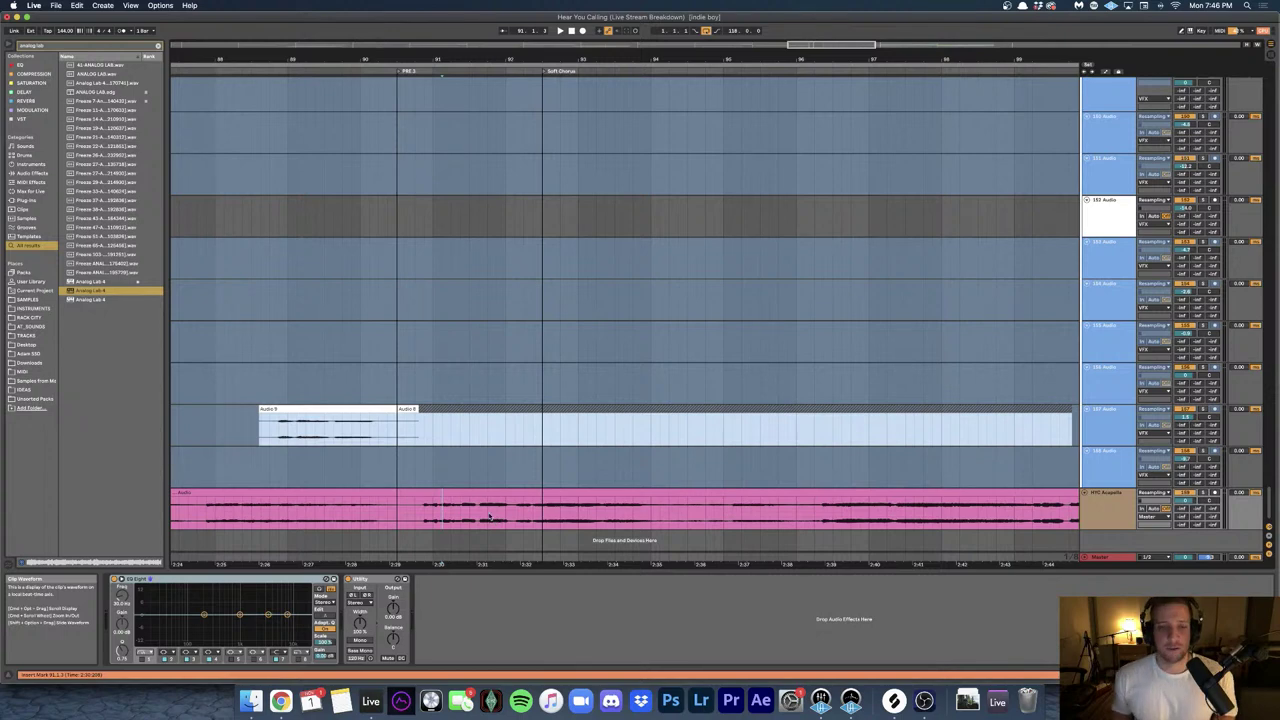
- Solo the FX 1 track and audition its impact clip at the start of the Soft Chorus
scroll(519, 364, "up", 15)
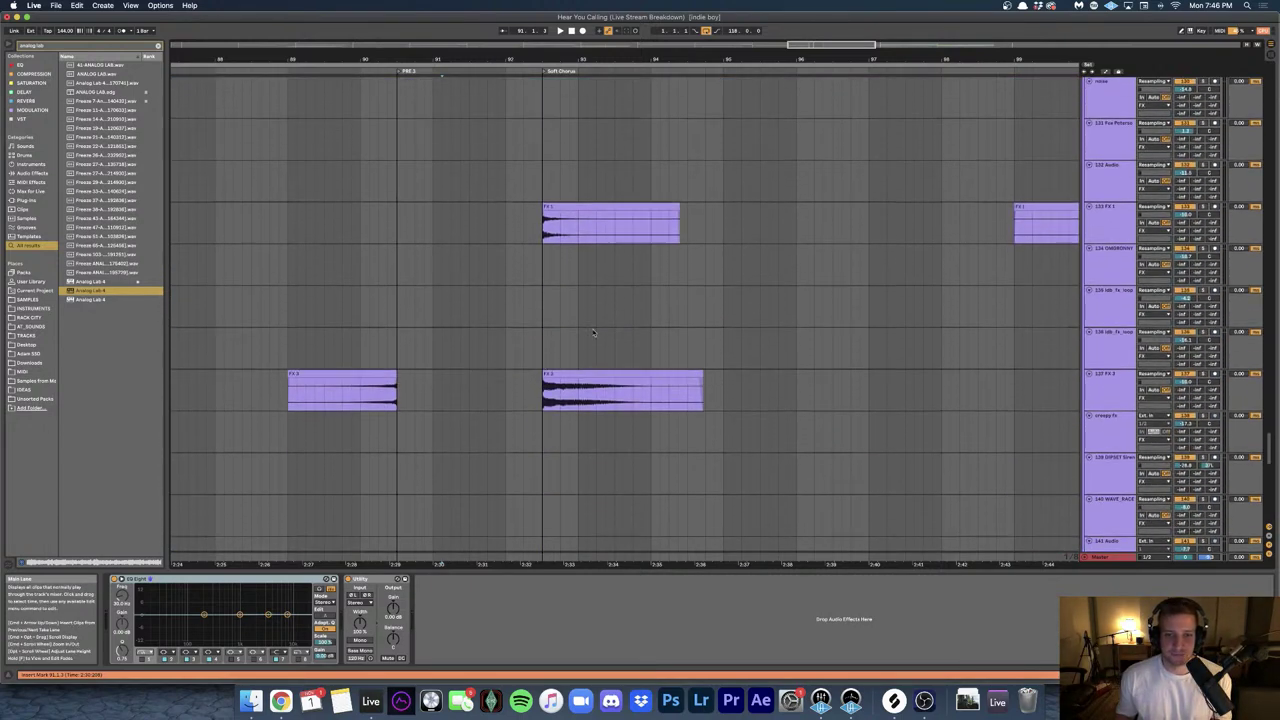
left_click(520, 285)
left_click(564, 220)
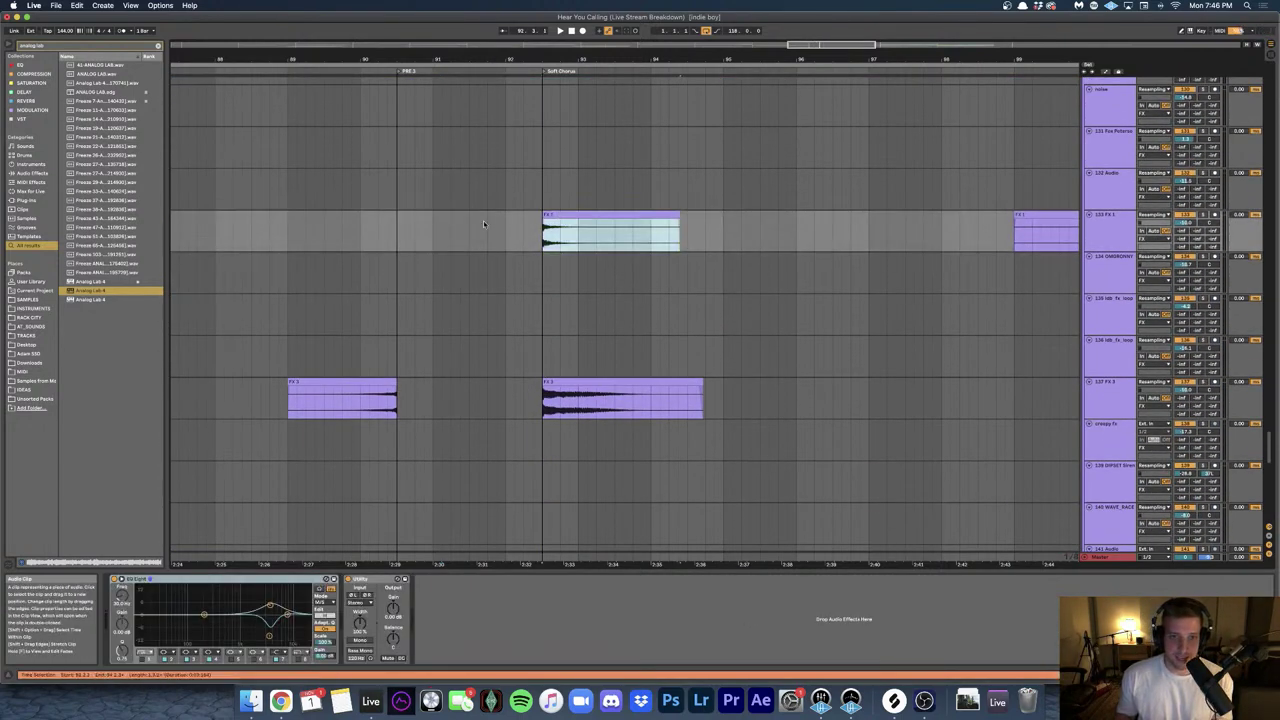
left_click(532, 228)
key("space")
scroll(543, 254, "right", 2)
left_click(485, 217)
key("s")
key("space")
key("space")
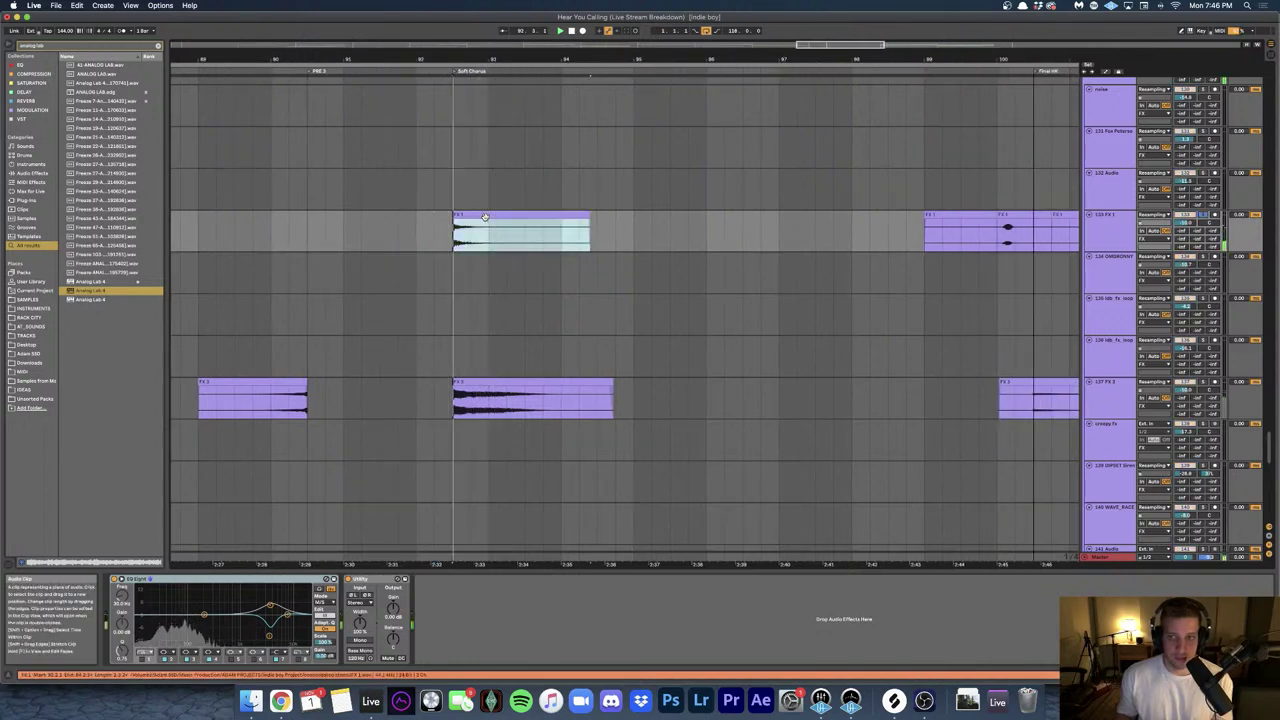
- Audition the longer effect clip below it at the start of the Soft Chorus in solo, and then unsolo its track
left_click(493, 384)
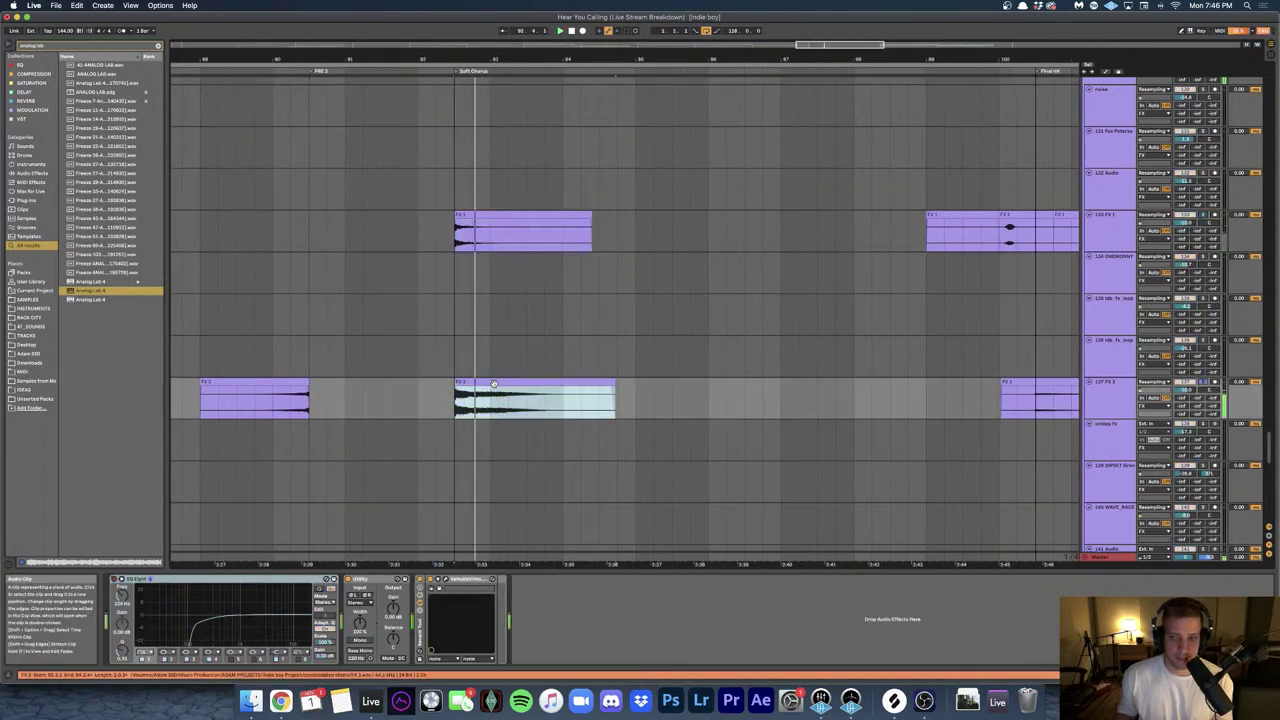
key("space")
key("s")
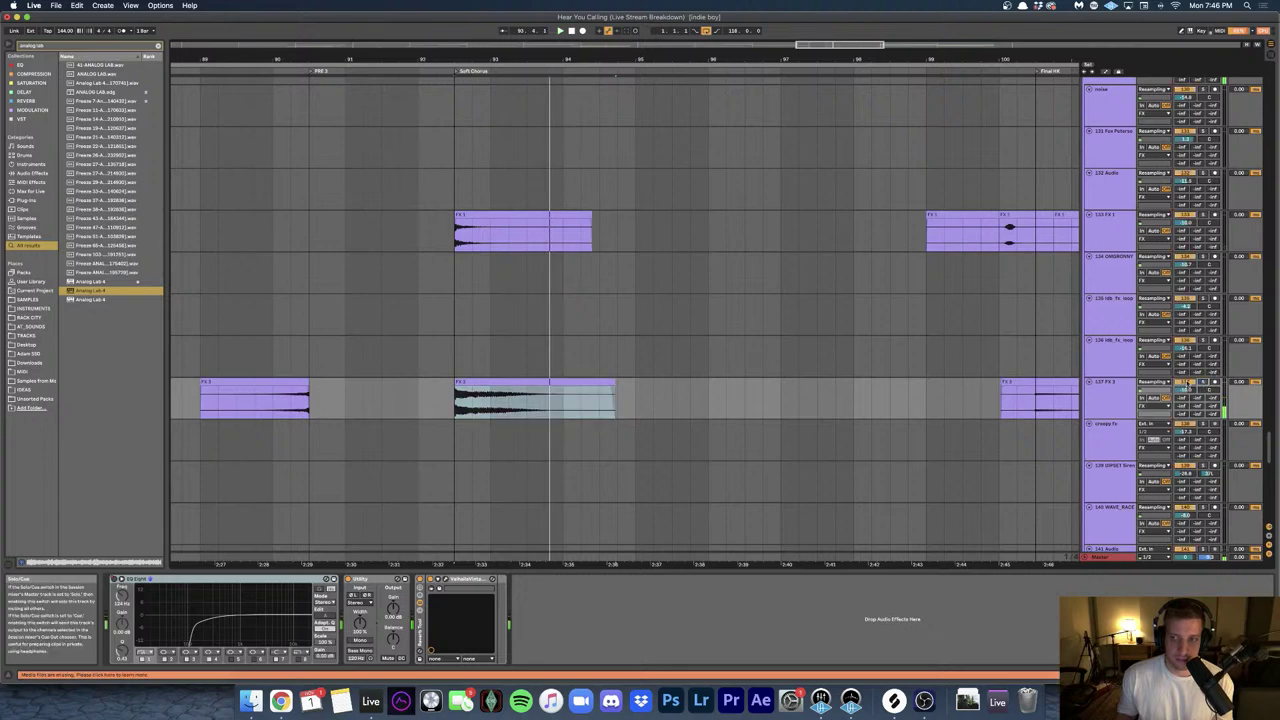
key("space")
- Solo the plucky thing track and play its frozen Omnisphere clip from the start of the Soft Chorus
scroll(655, 280, "up", 4)
scroll(655, 280, "up", 10)
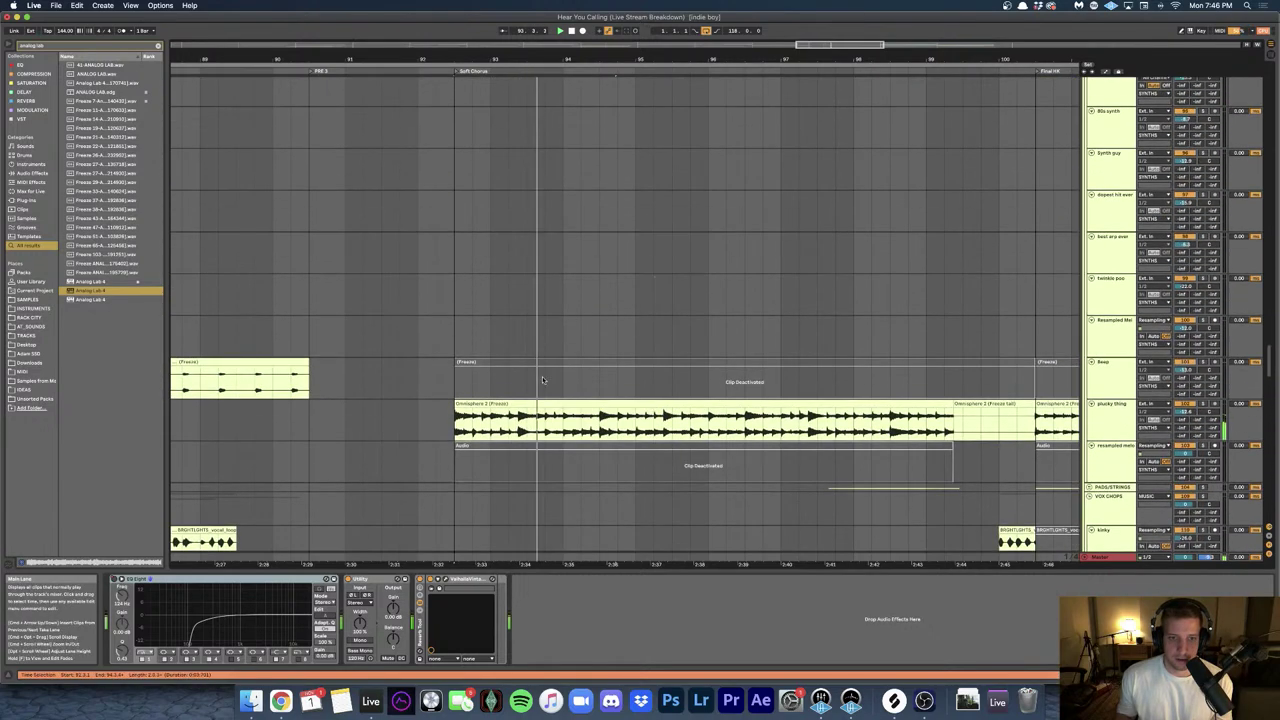
left_click(482, 405)
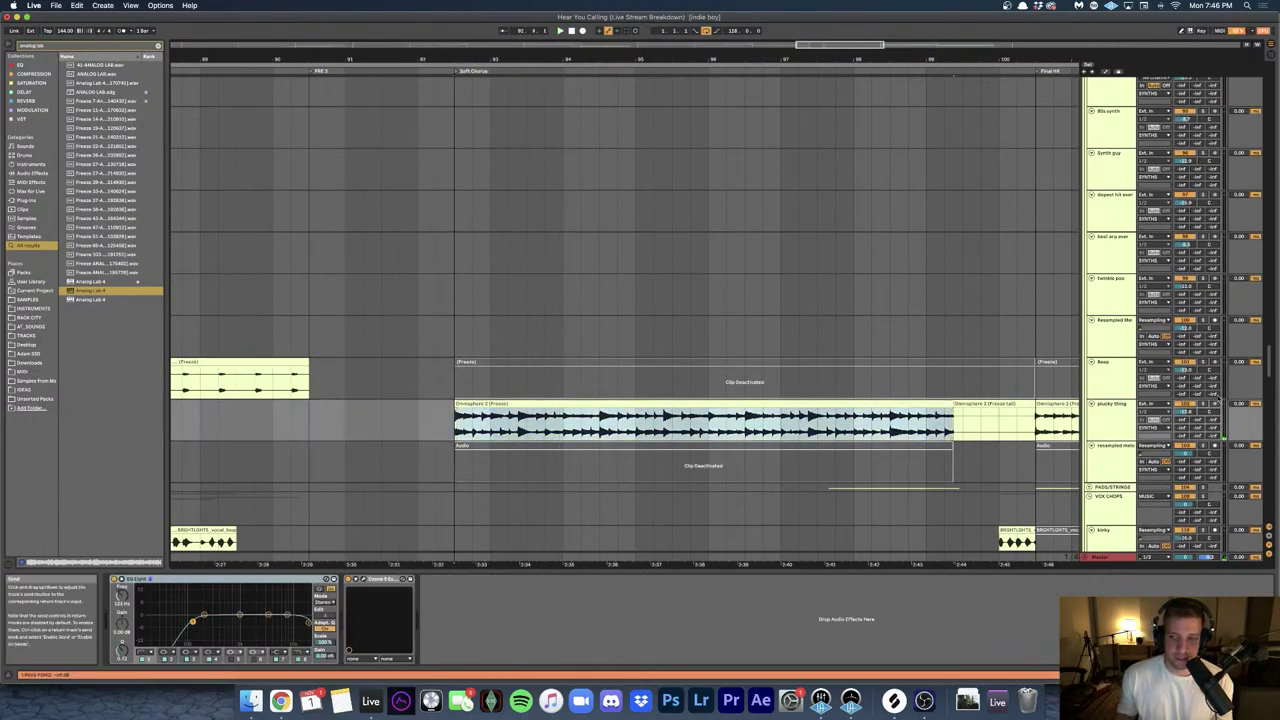
left_click(1203, 404)
key("space")
scroll(538, 390, "down", 1)
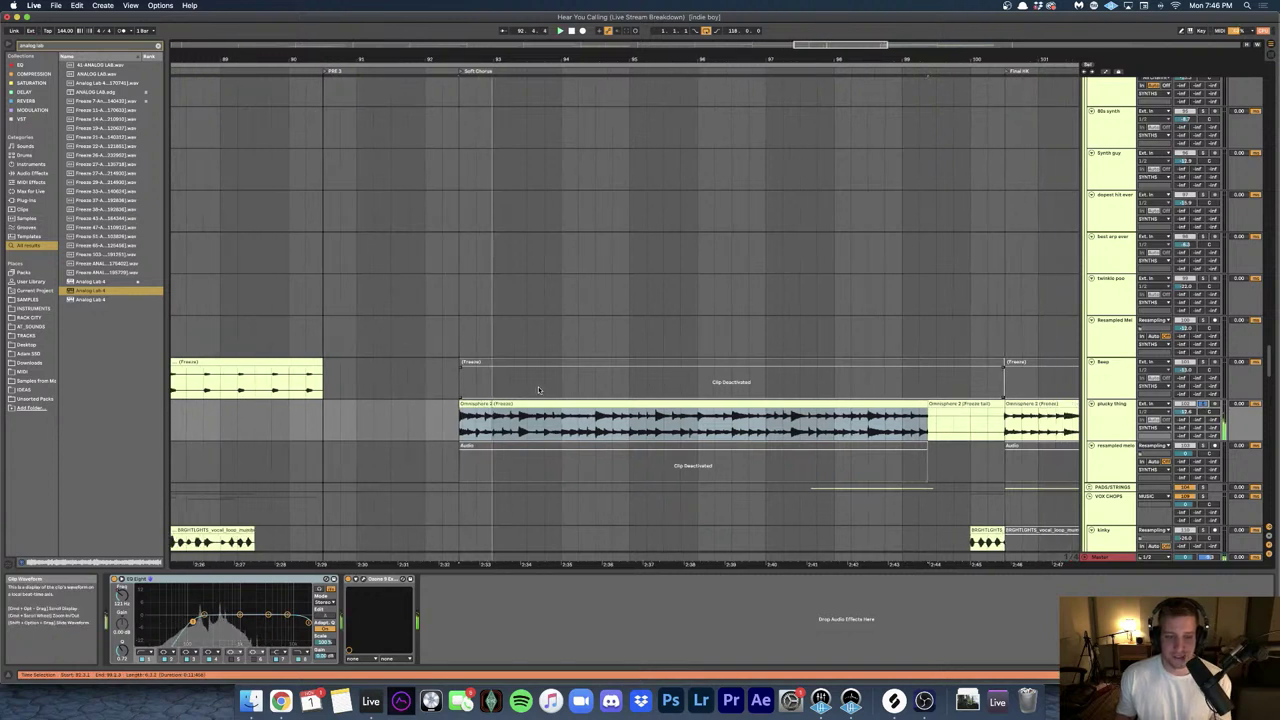
scroll(540, 390, "right", 2)
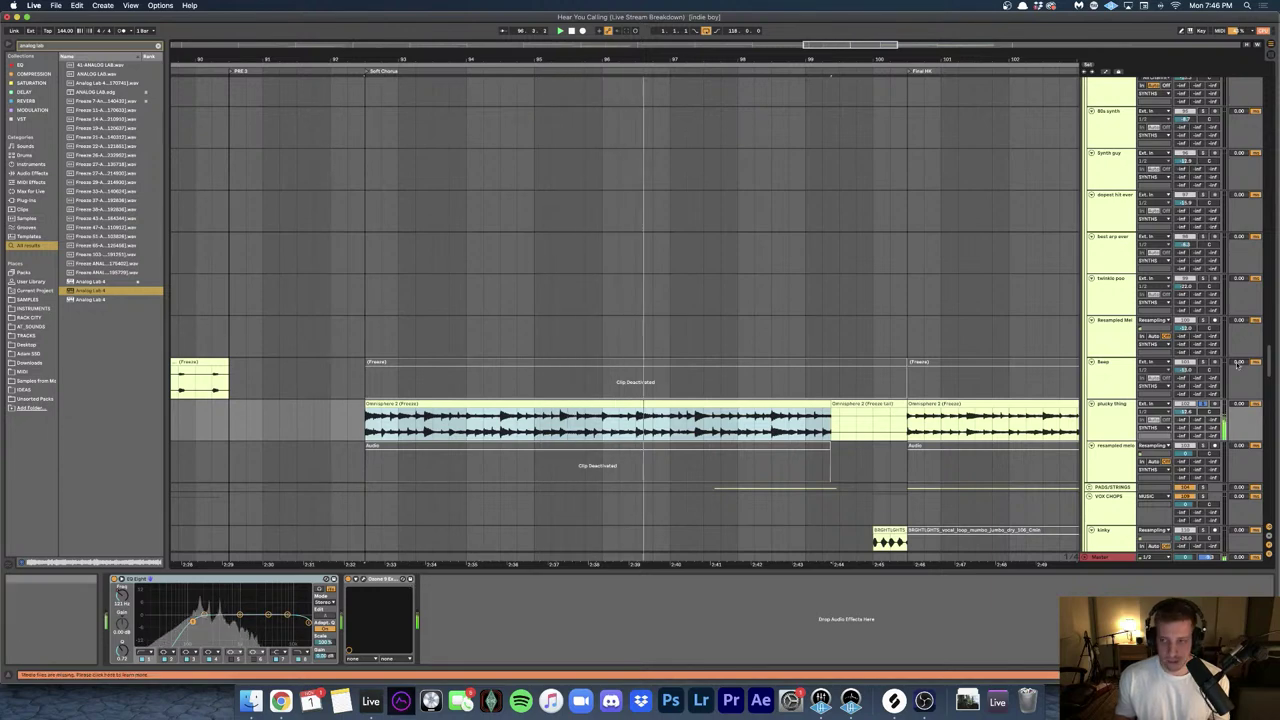
- Audition the Last HK GTR clip from the start of the Soft Chorus with its track soloed
scroll(799, 340, "up", 10)
scroll(799, 340, "down", 4)
scroll(799, 340, "up", 7)
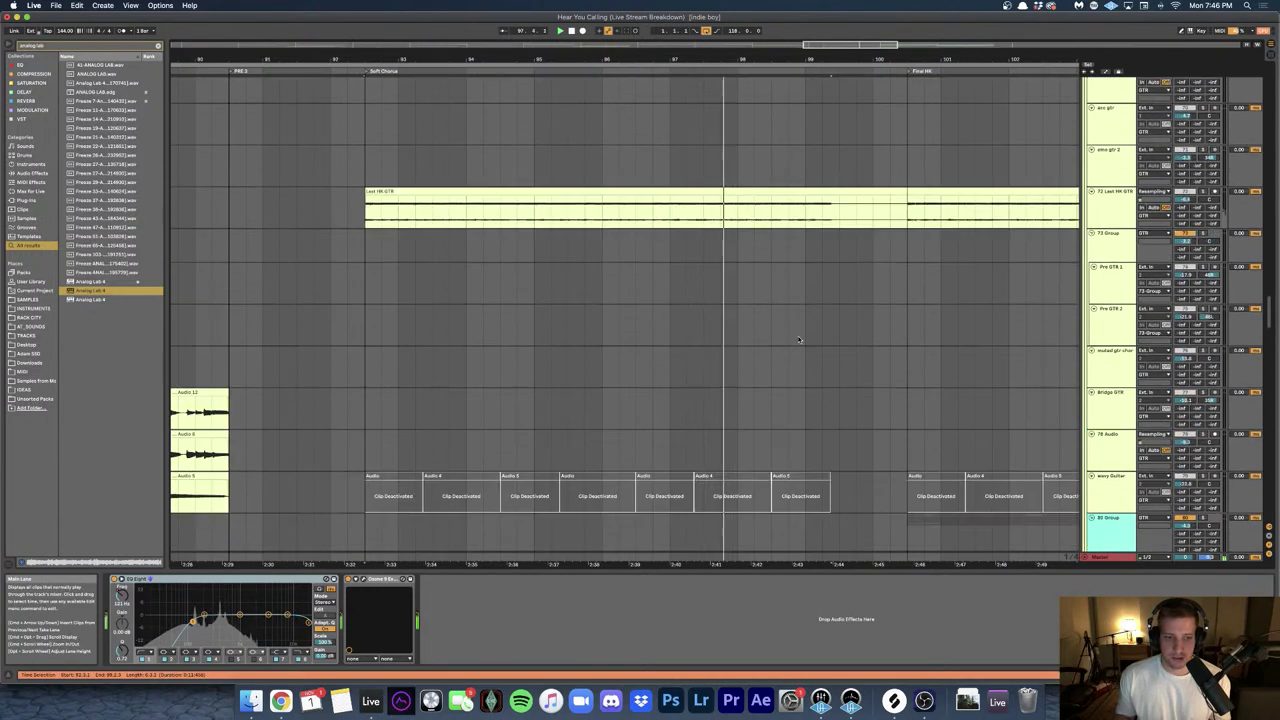
left_click(413, 254)
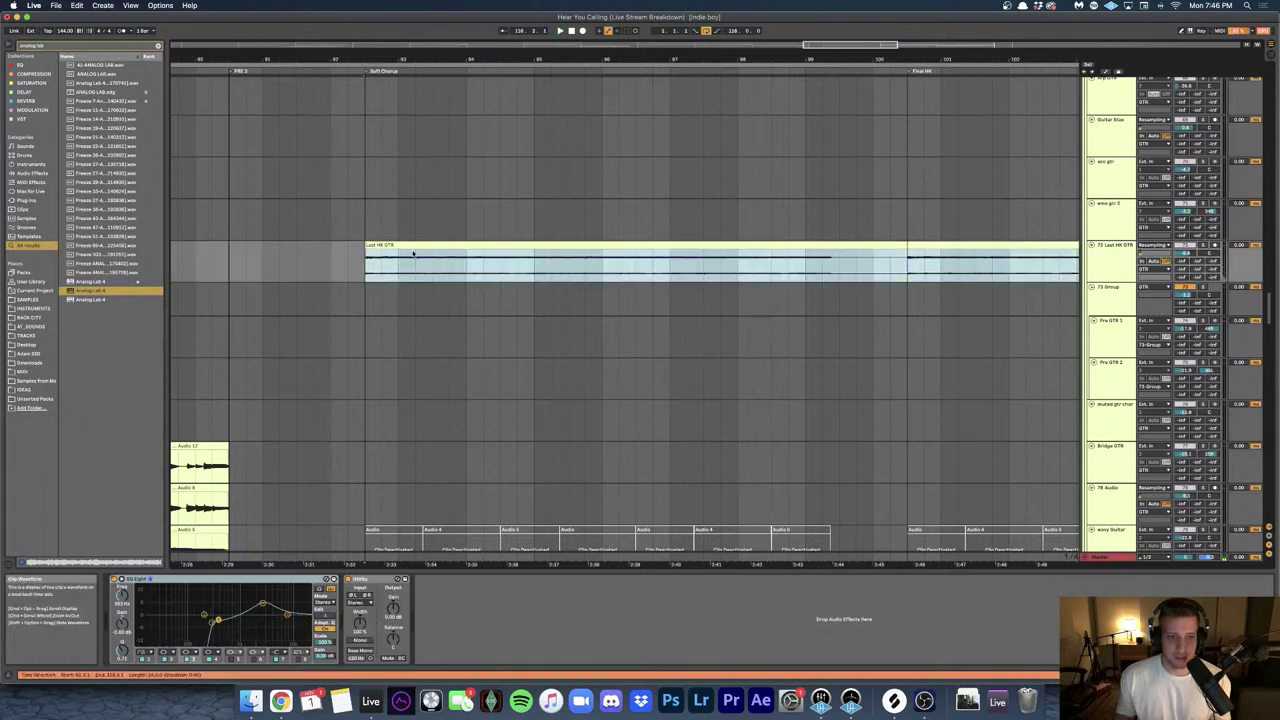
scroll(600, 290, "down", 15)
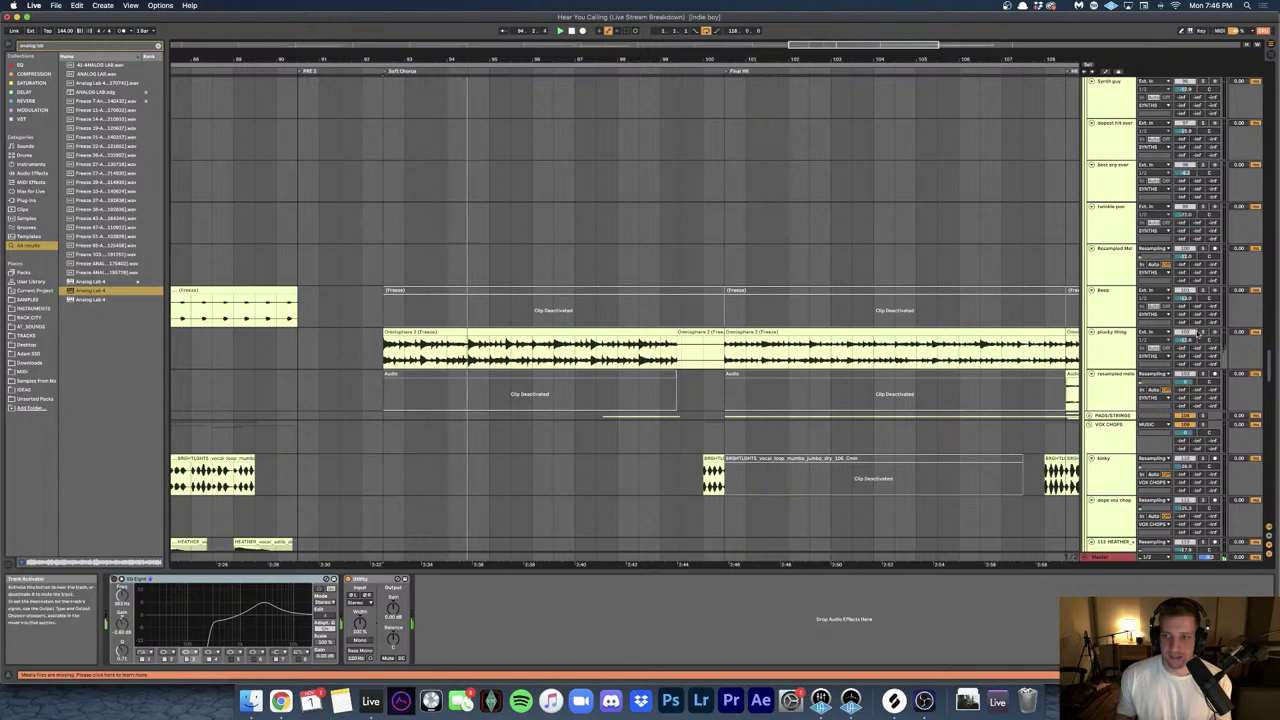
scroll(643, 291, "up", 15)
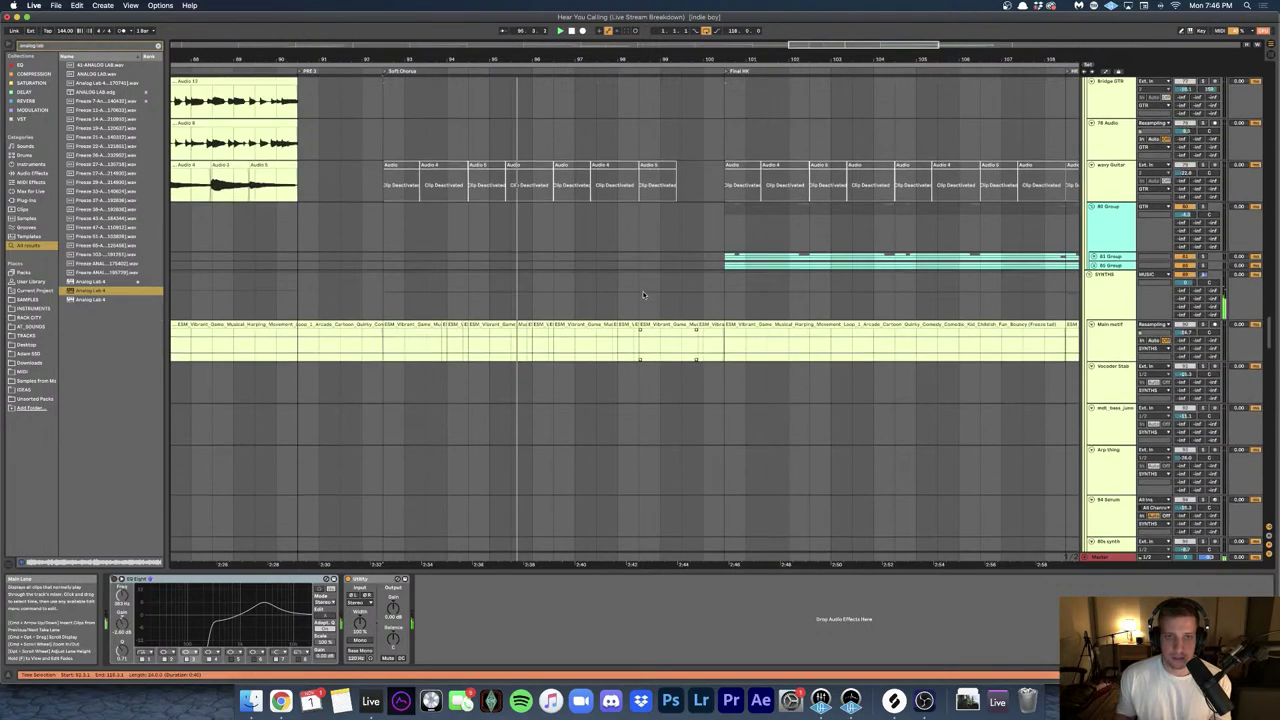
scroll(643, 294, "up", 3)
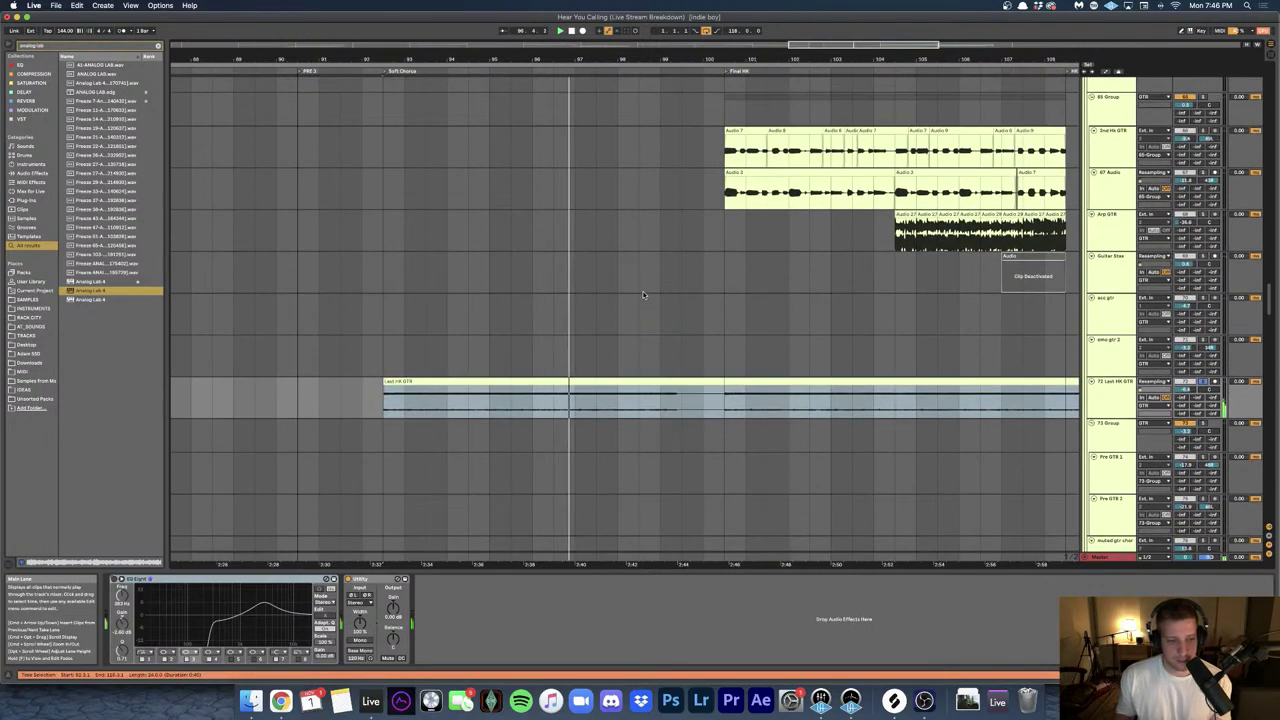
- Solo the weird ride percussion track and audition its chopped clips from the start of the Soft Chorus
scroll(643, 294, "up", 20)
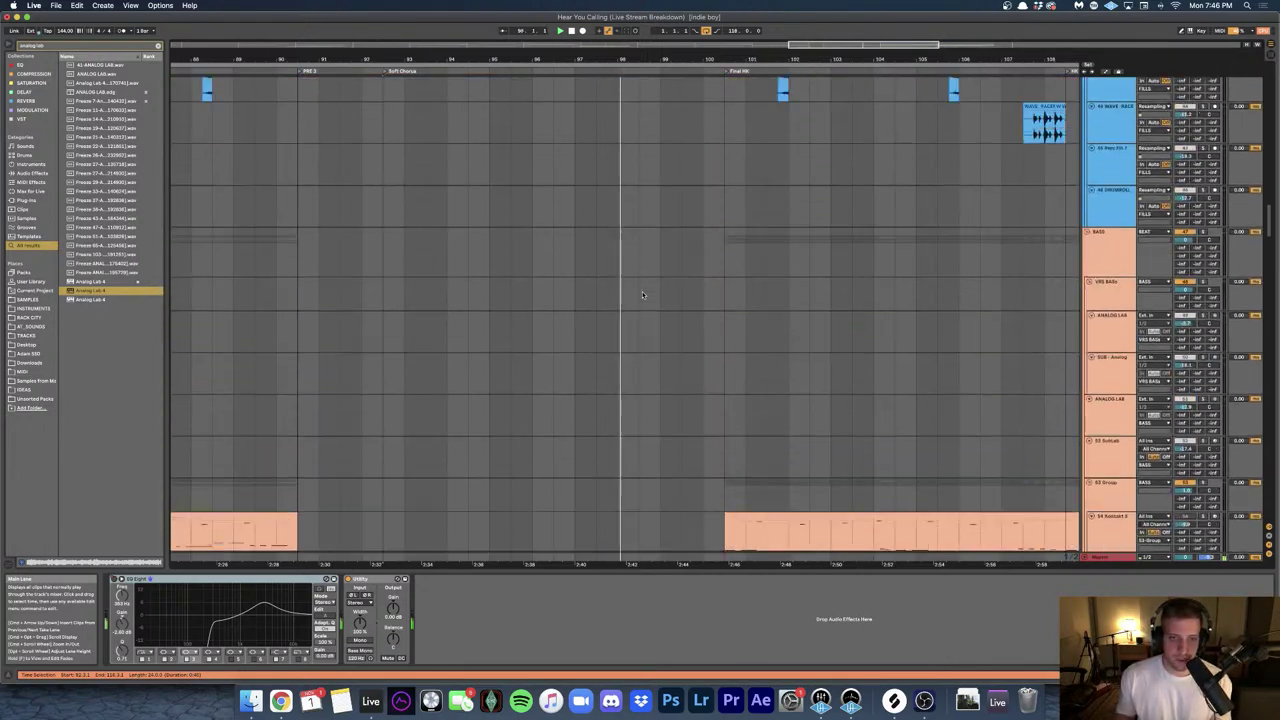
scroll(643, 294, "up", 20)
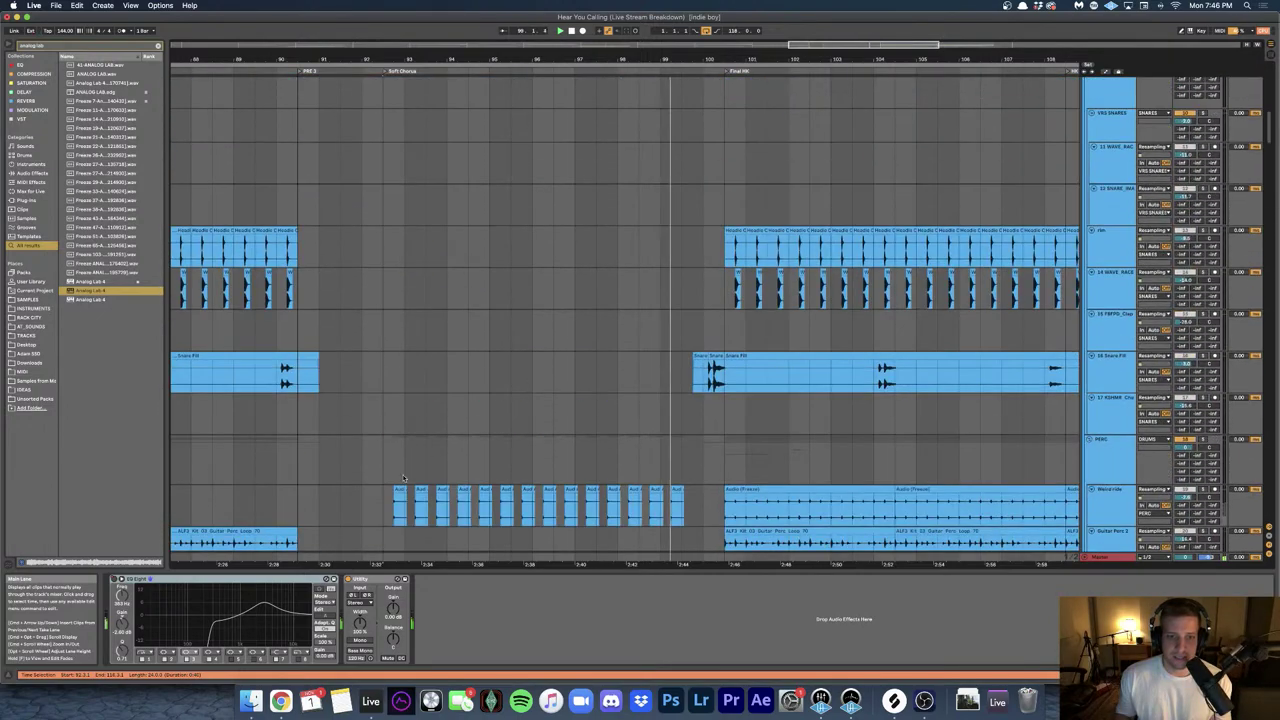
left_click(381, 505)
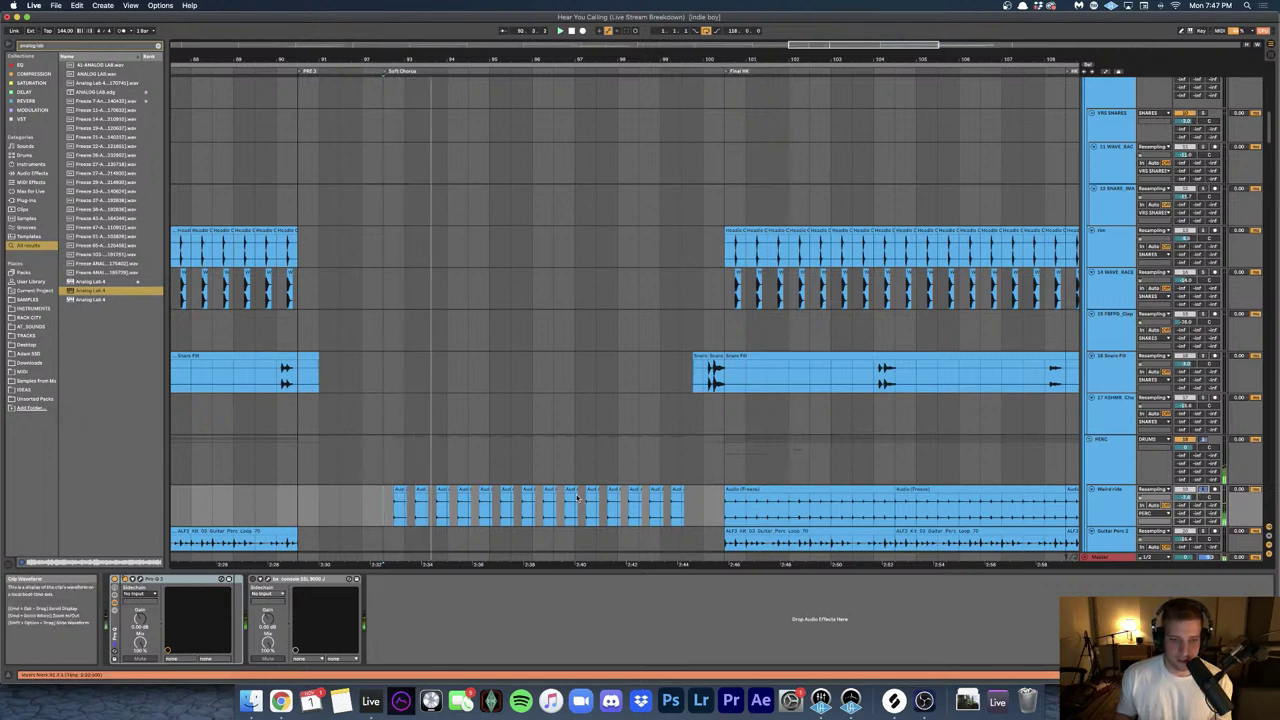
scroll(580, 490, "up", 3)
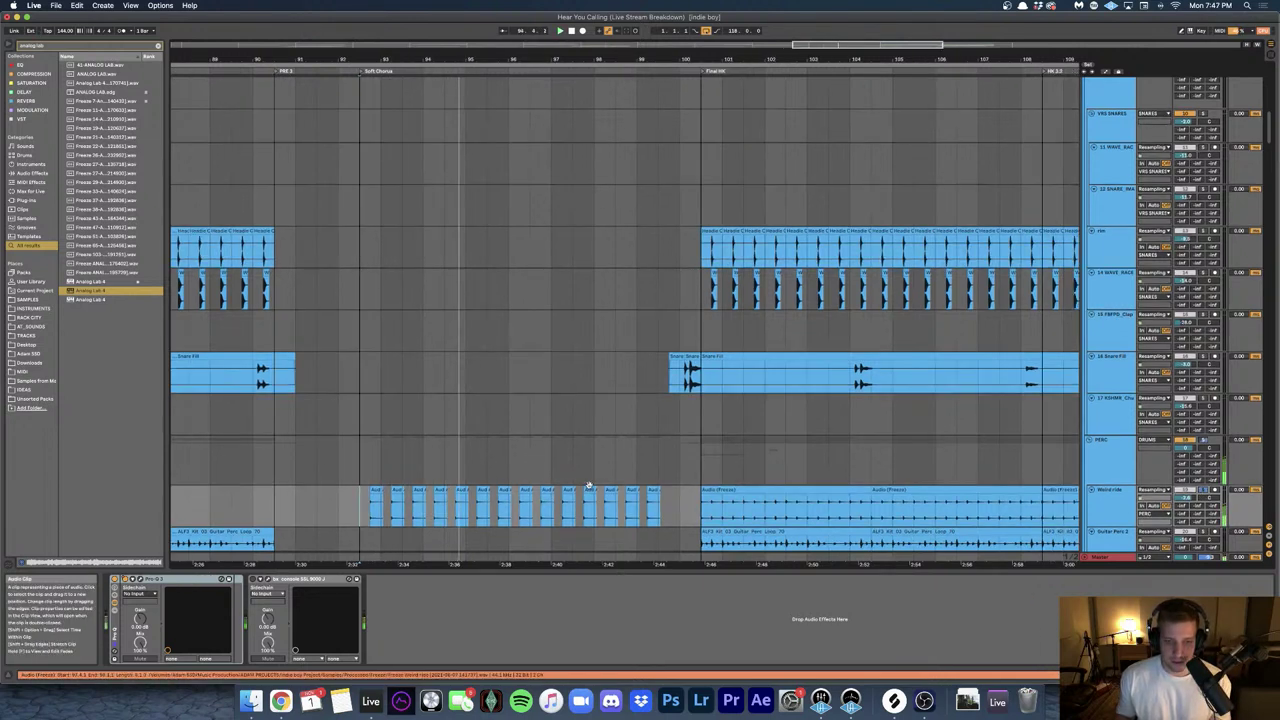
- Examine the drum, percussion and tonal FX tracks around the start of the Final HK section during playback
scroll(639, 479, "up", 10)
scroll(640, 477, "right", 4)
scroll(640, 477, "down", 8)
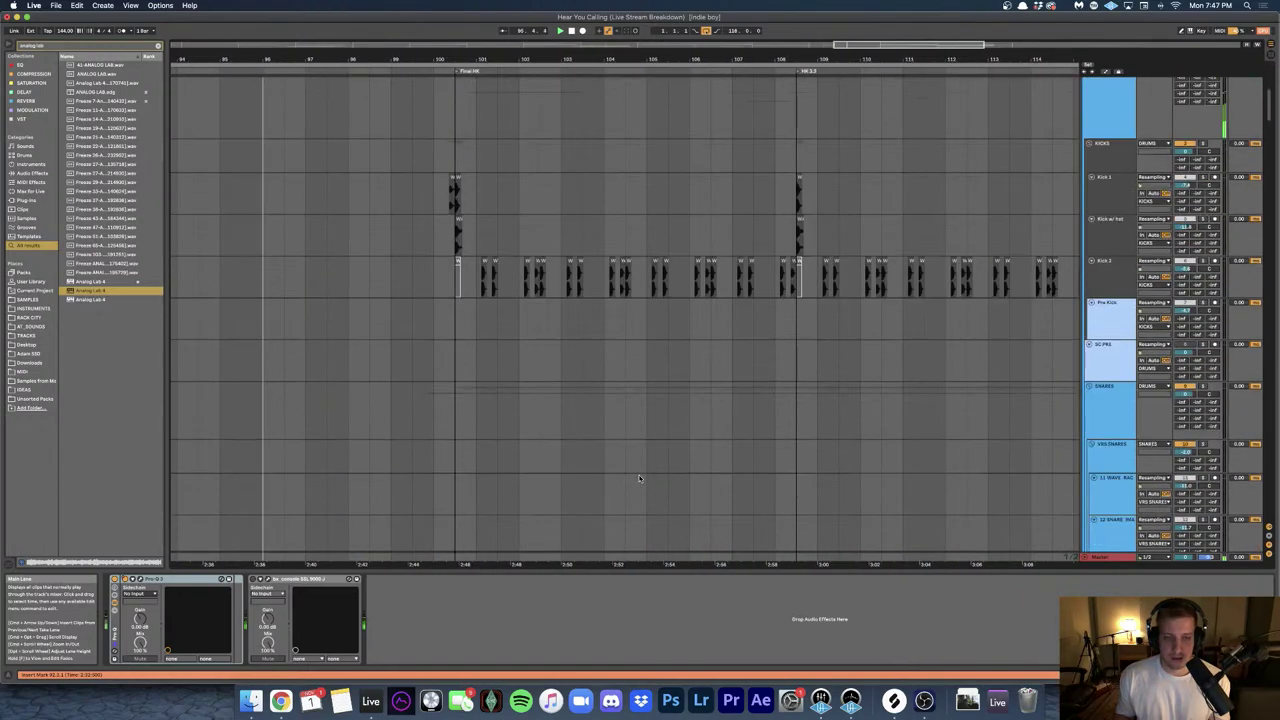
scroll(790, 368, "down", 10)
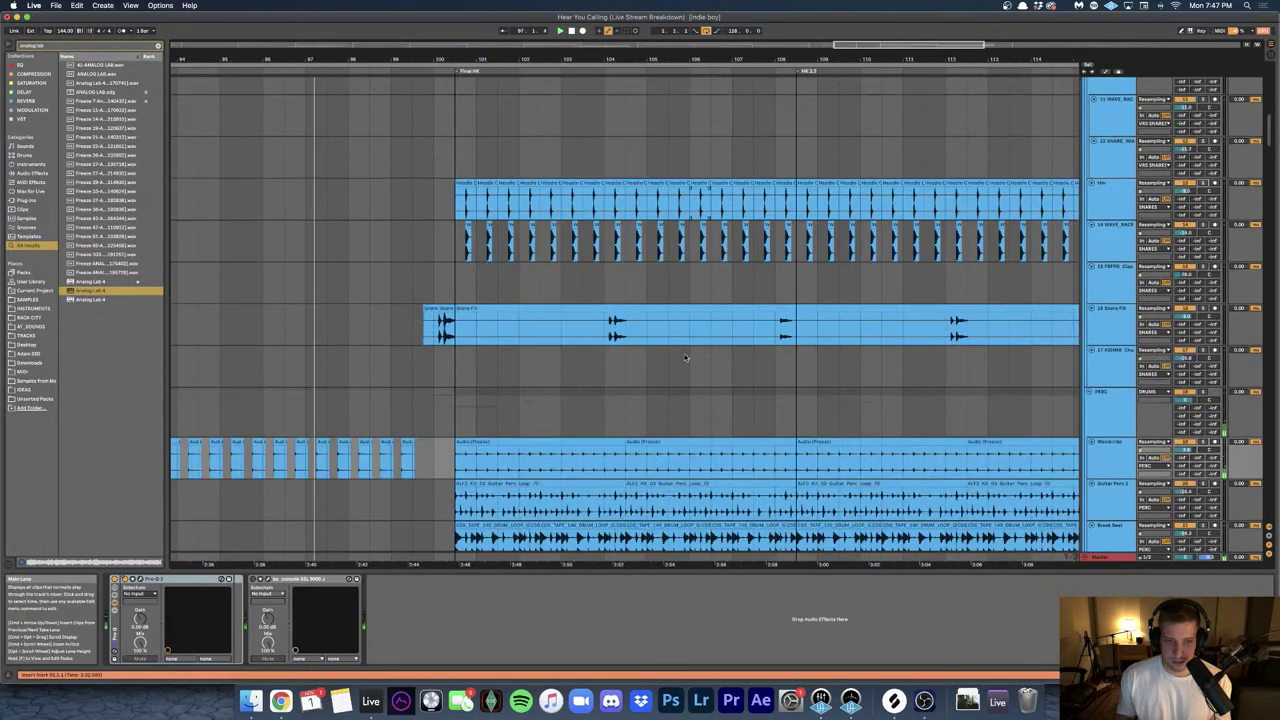
scroll(613, 352, "down", 8)
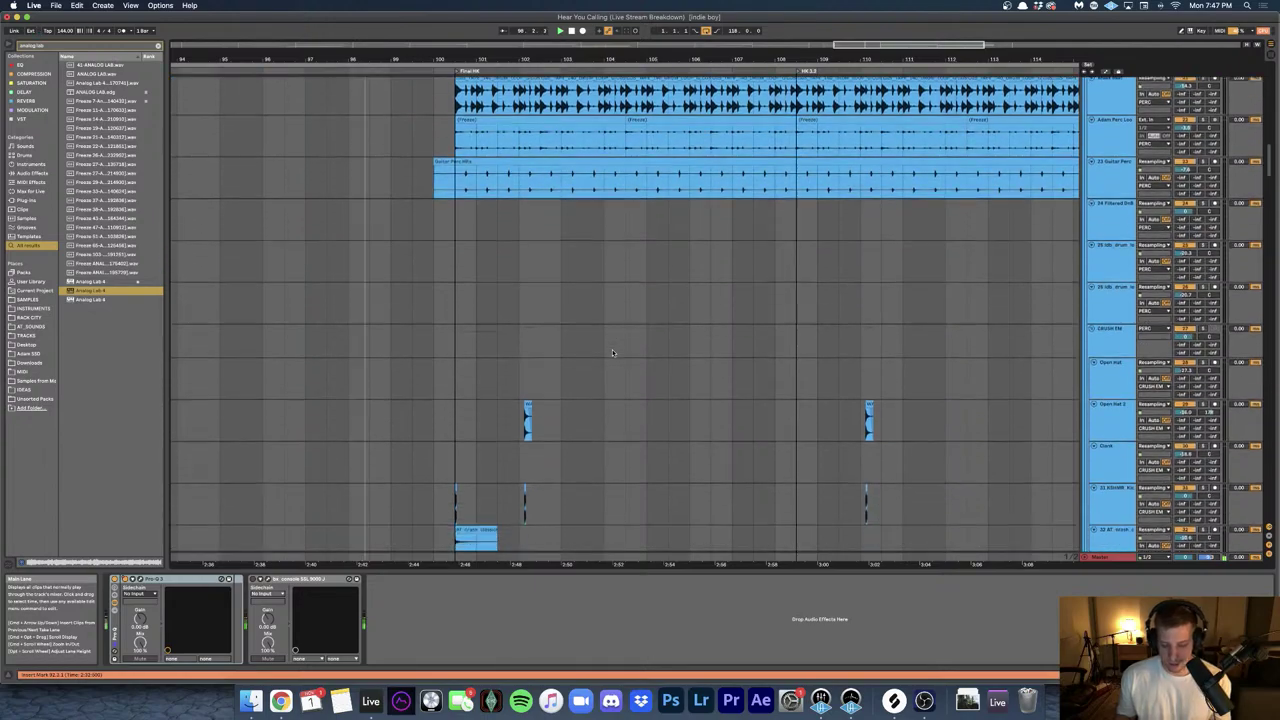
scroll(408, 362, "down", 10)
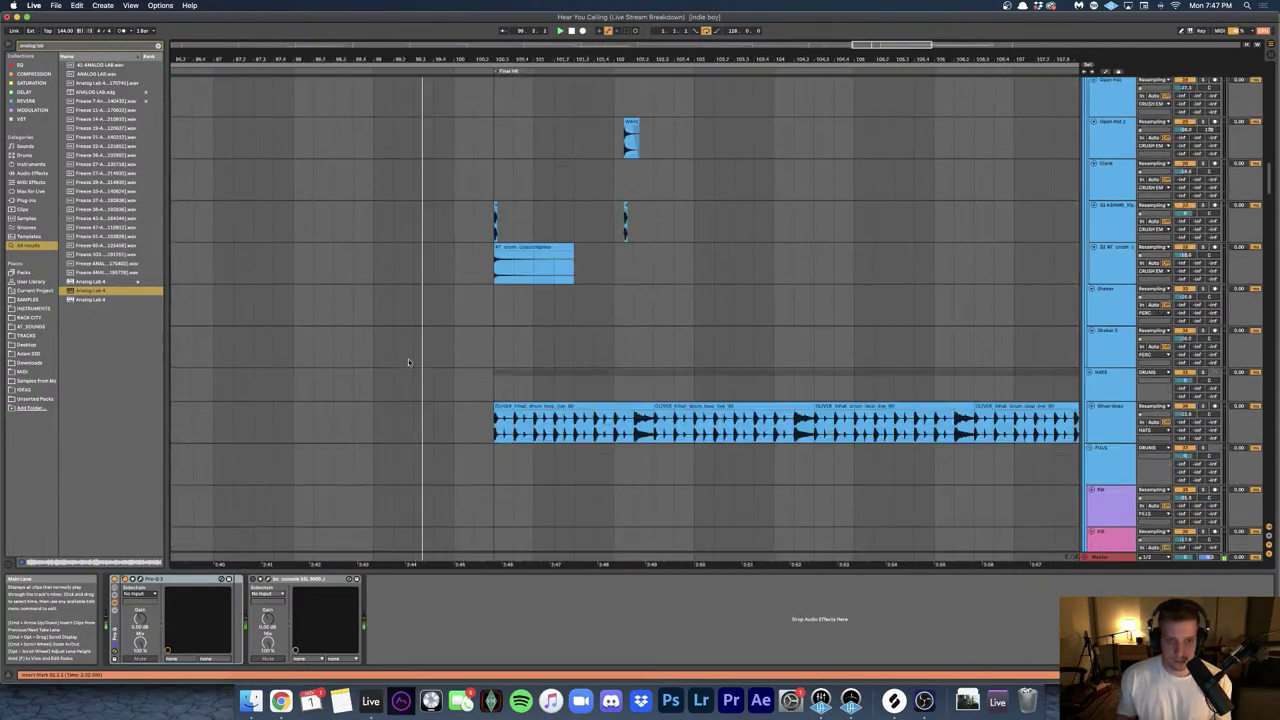
scroll(409, 362, "down", 15)
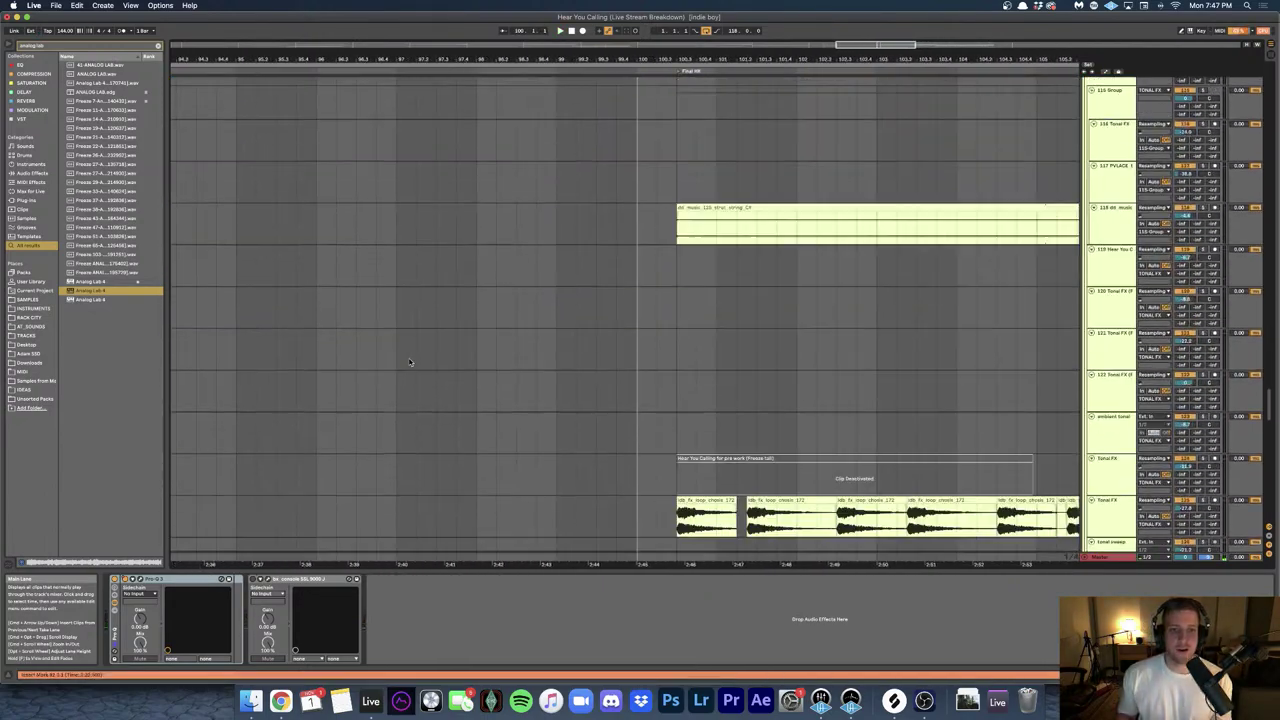
scroll(409, 362, "down", 3)
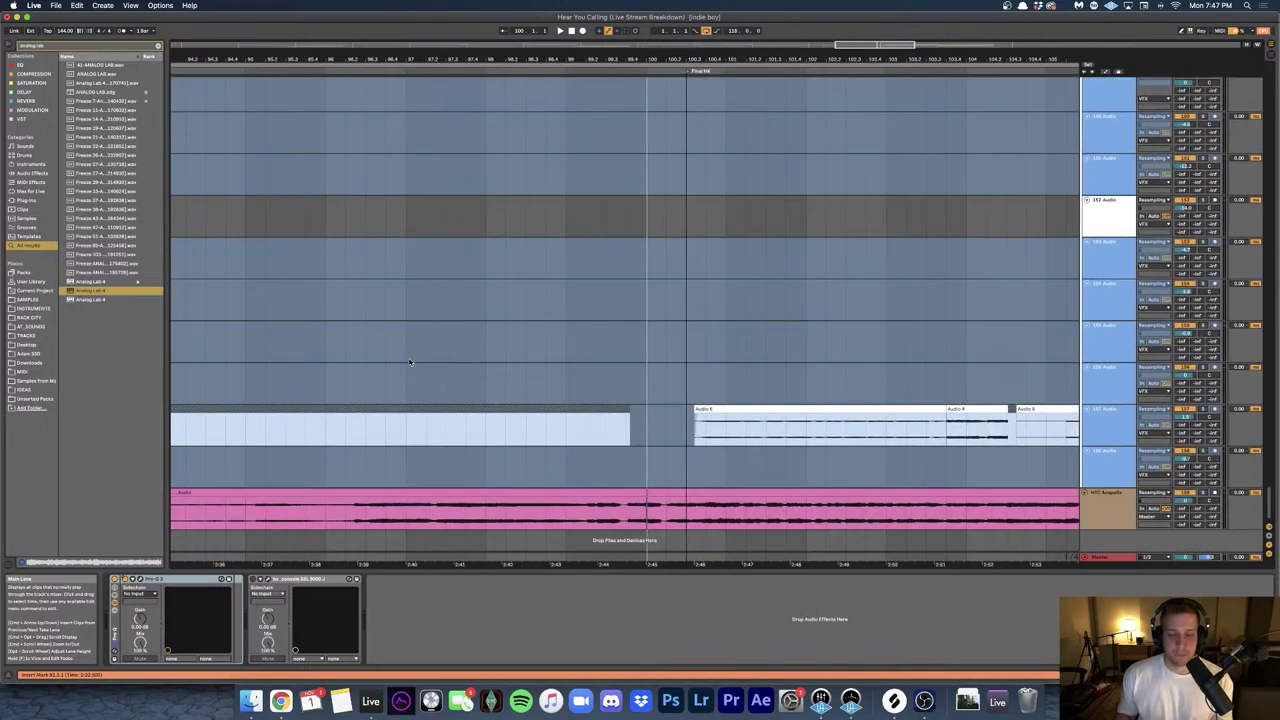
- Solo the NYC Acapella track, audition its vocal from just before the Soft Chorus, and then unsolo it
scroll(449, 423, "down", 3)
left_click(405, 477)
key("super+2")
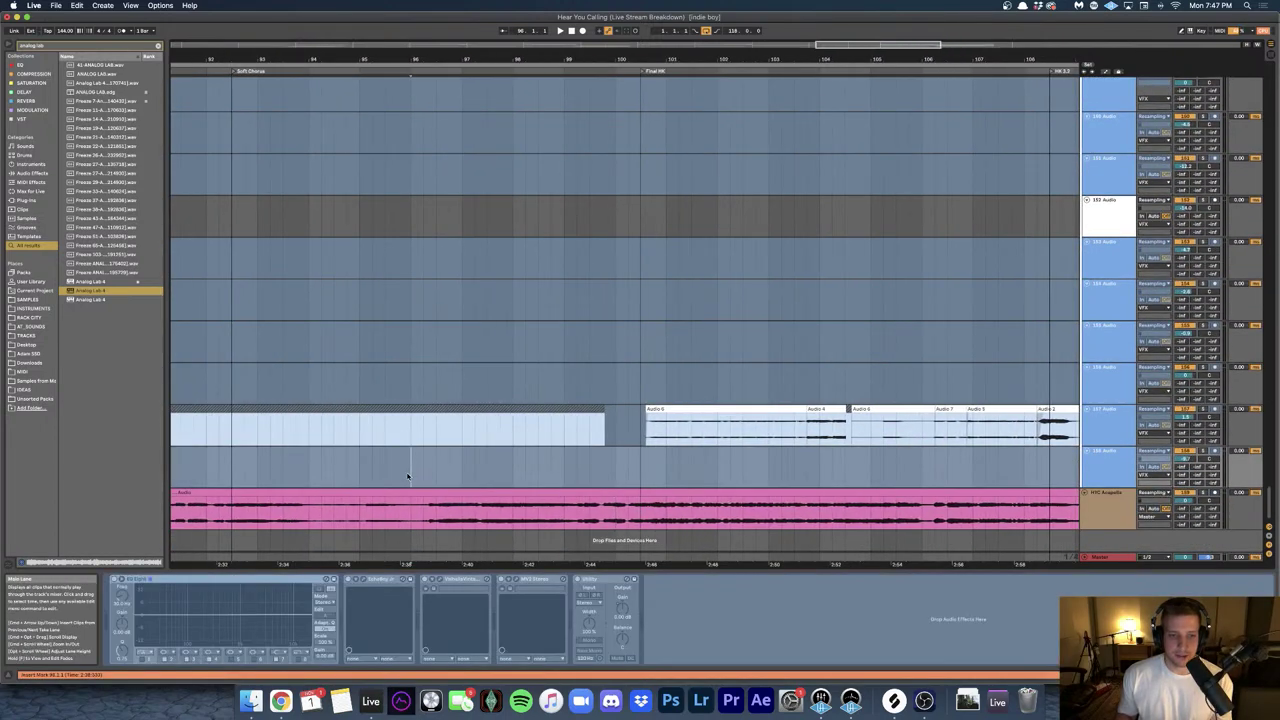
left_click(410, 518)
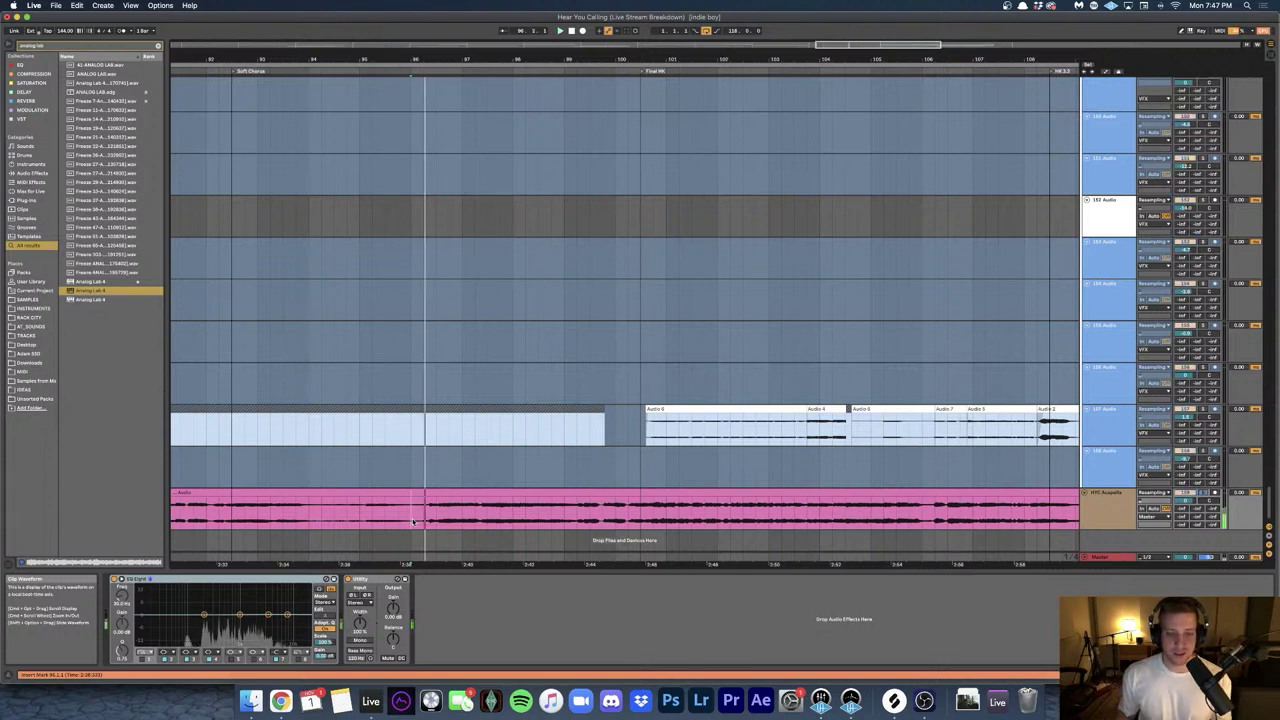
left_click(347, 521)
key("space")
key("space")
scroll(348, 521, "left", 1)
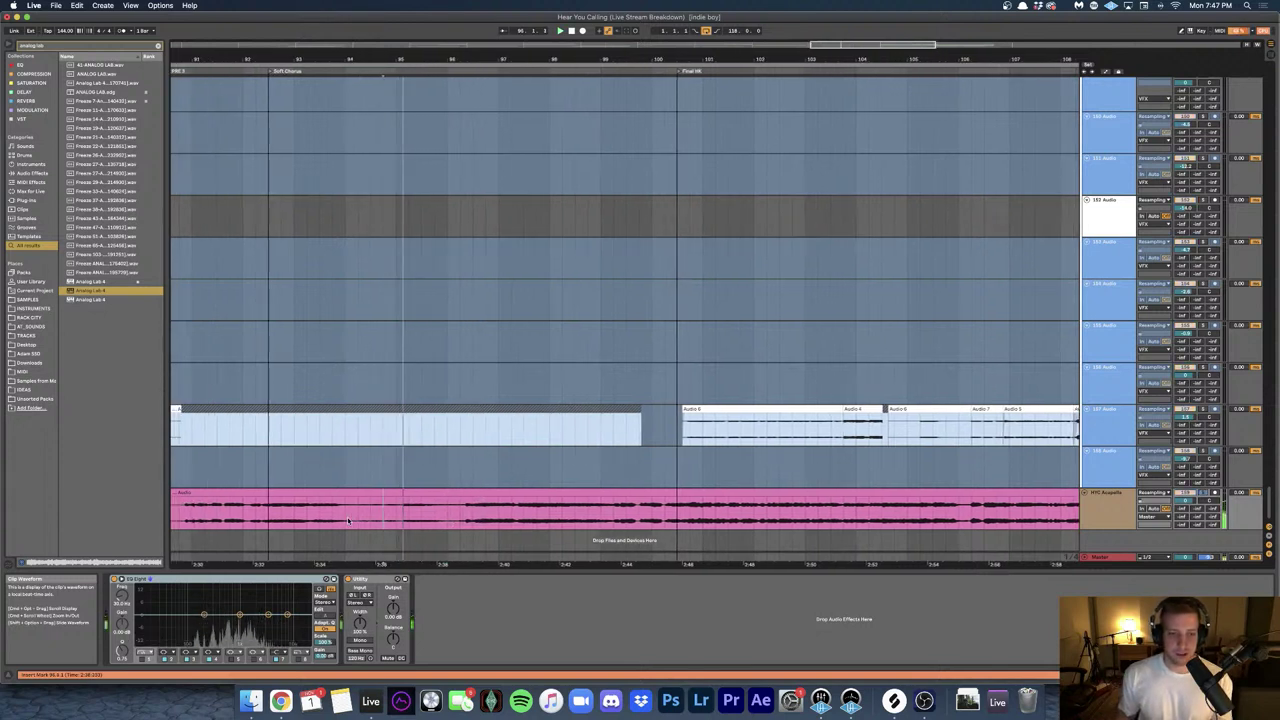
left_click(251, 518)
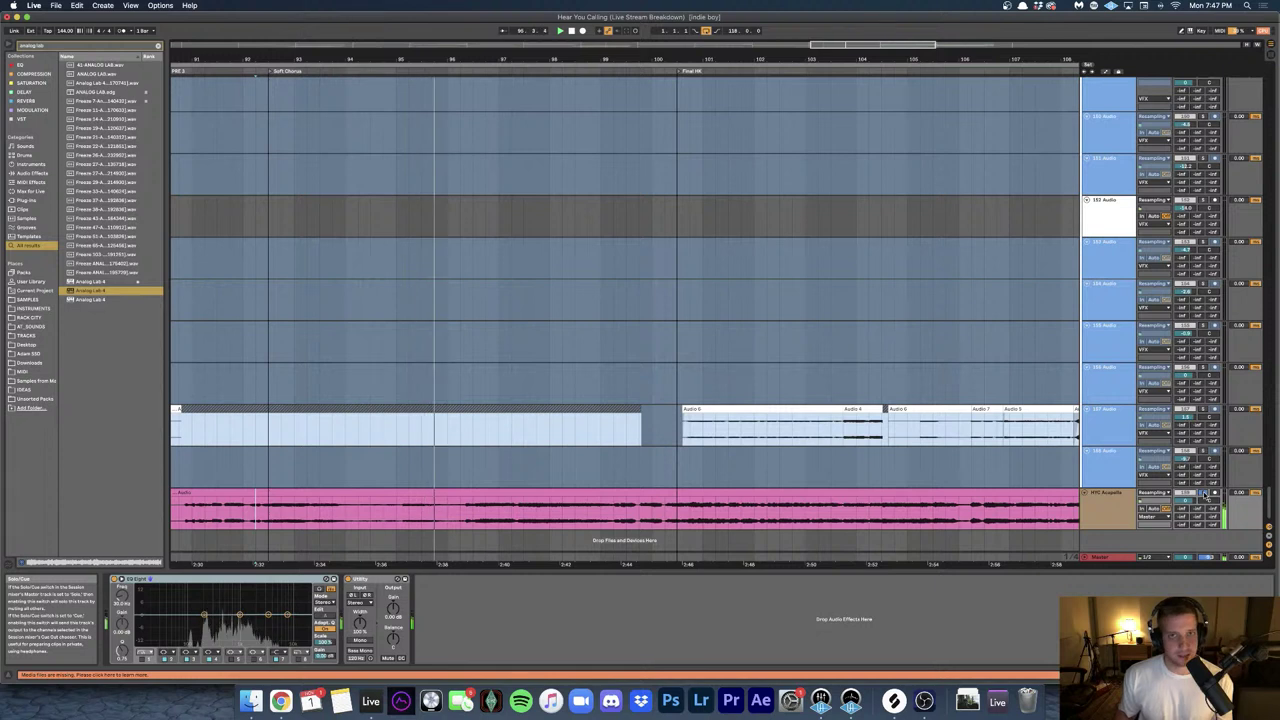
- Play the full mix from the Soft Chorus into the Final HK and place the insert marker shortly before that section
scroll(578, 470, "right", 3)
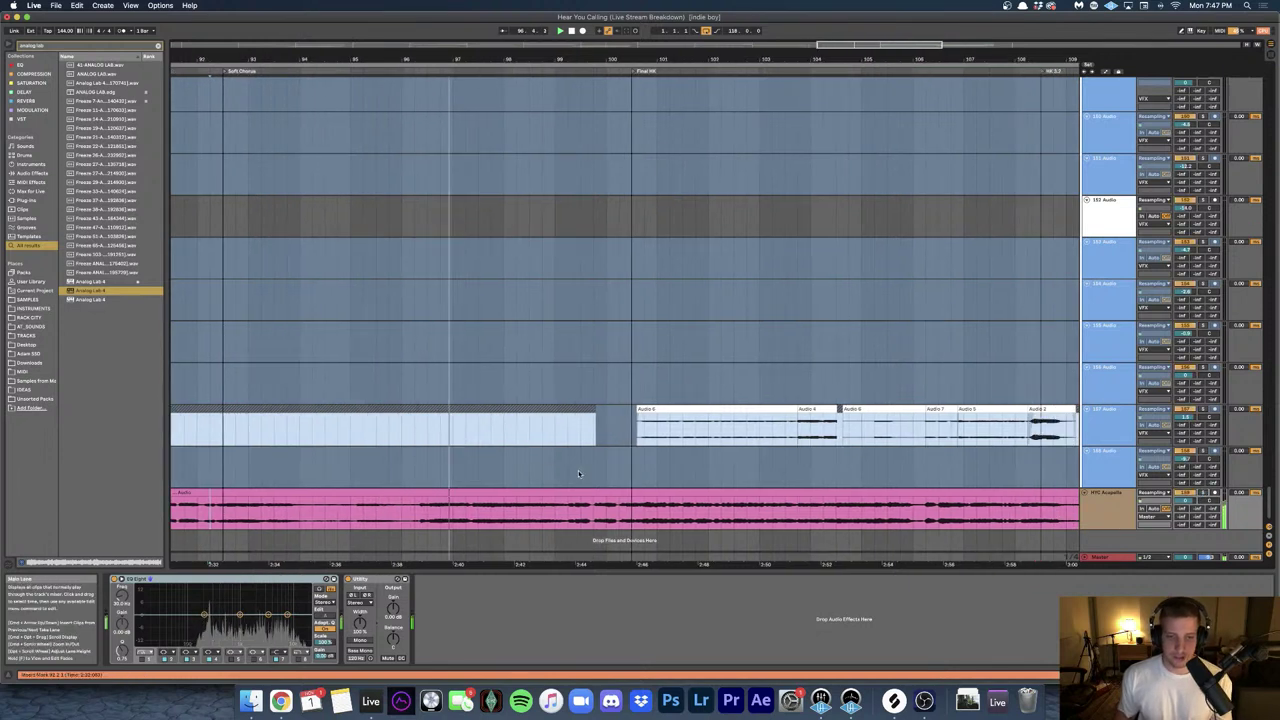
scroll(493, 476, "right", 3)
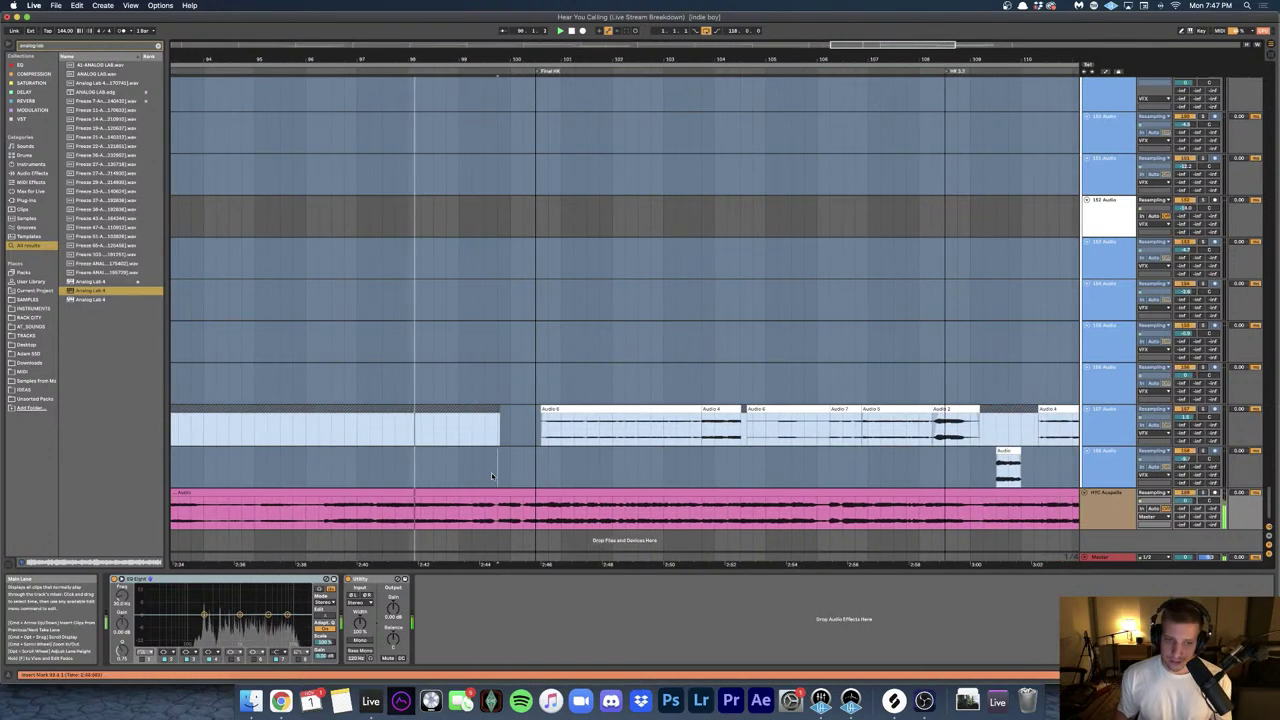
left_click(493, 476)
scroll(492, 476, "up", 15)
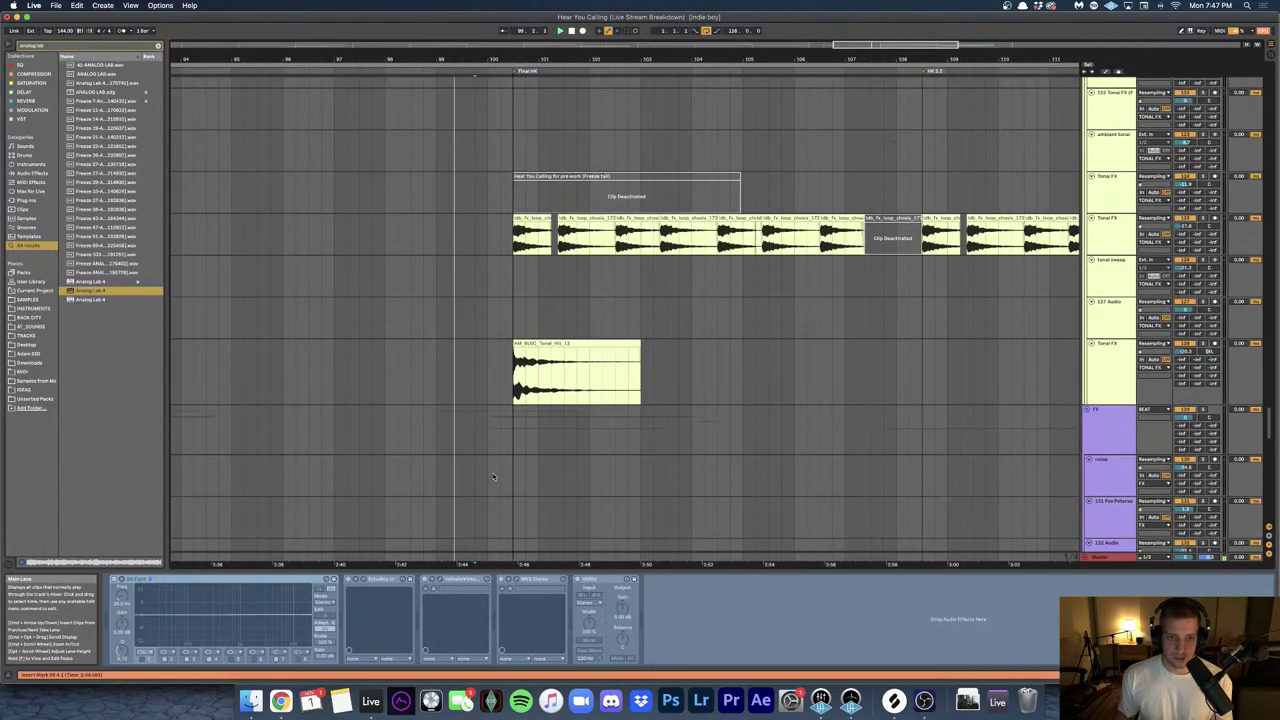
scroll(492, 470, "down", 2)
scroll(490, 400, "up", 3)
scroll(489, 350, "down", 1)
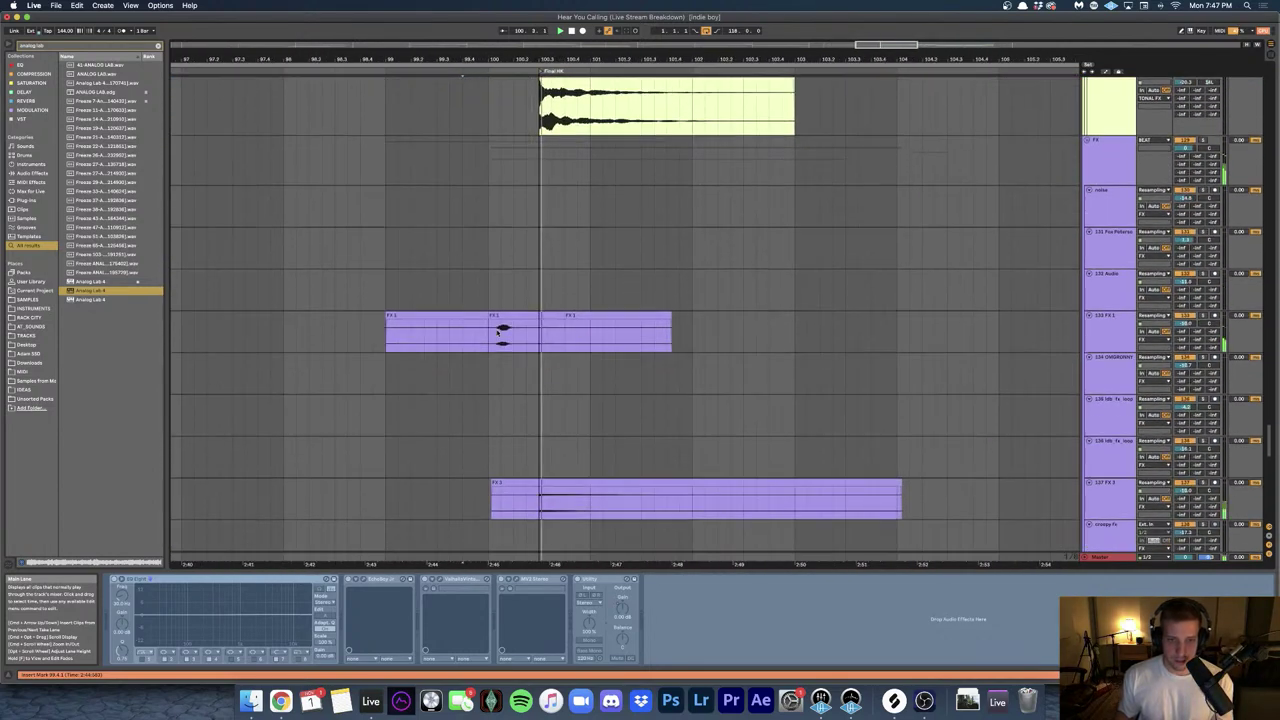
- Solo the FX 1 track and audition its effect clip from bar 100, just before the Final HK
key("space")
left_click(489, 335)
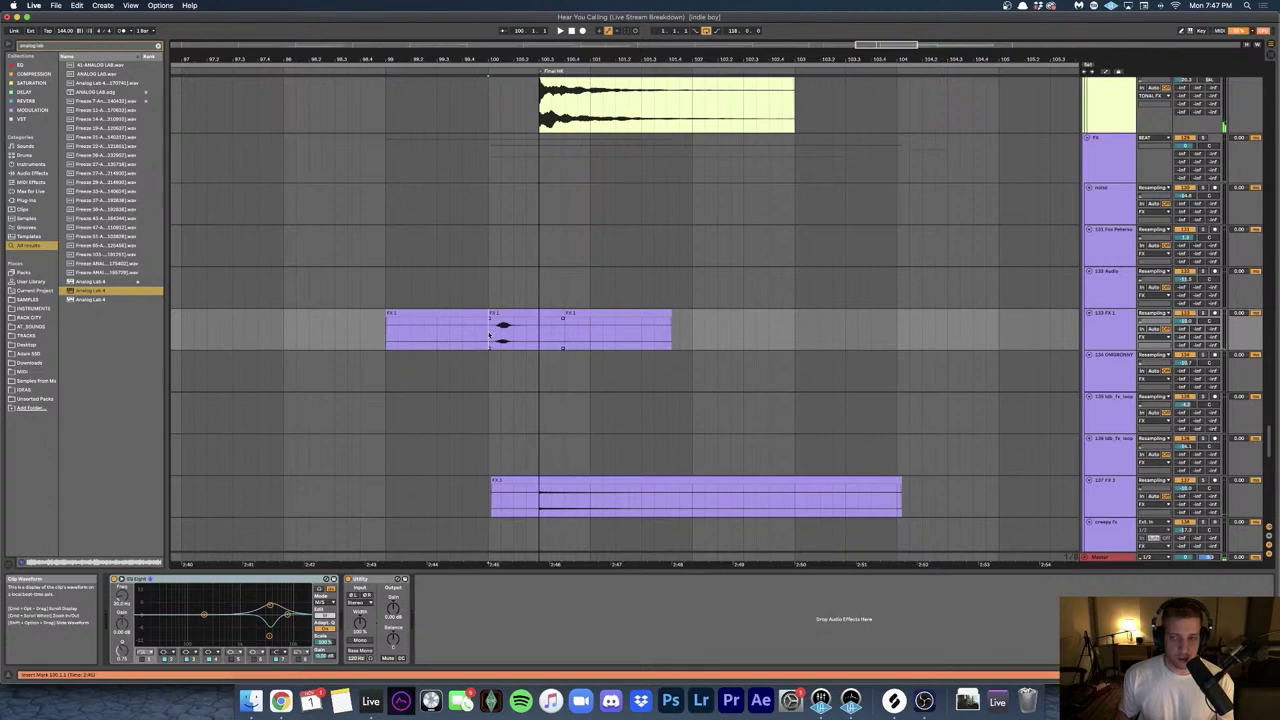
key("space")
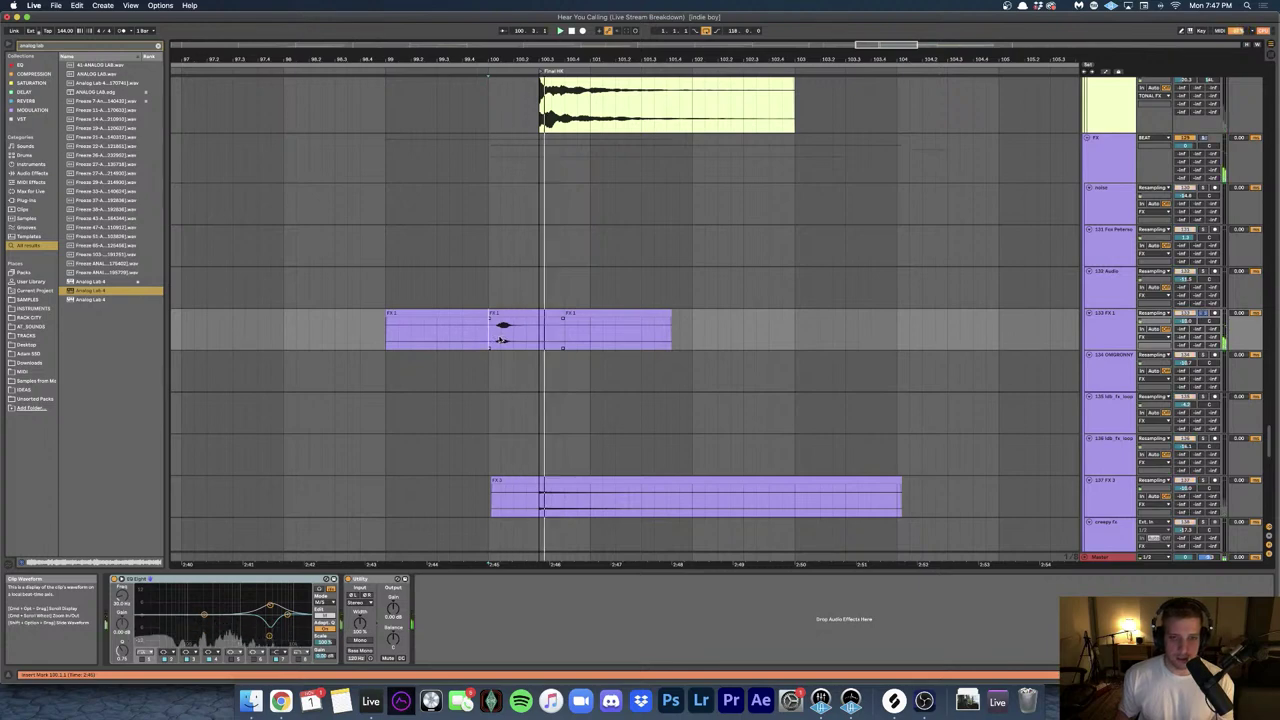
- Audition in solo the long effect clip on track 137 at the start of the Final HK
scroll(703, 315, "down", 6)
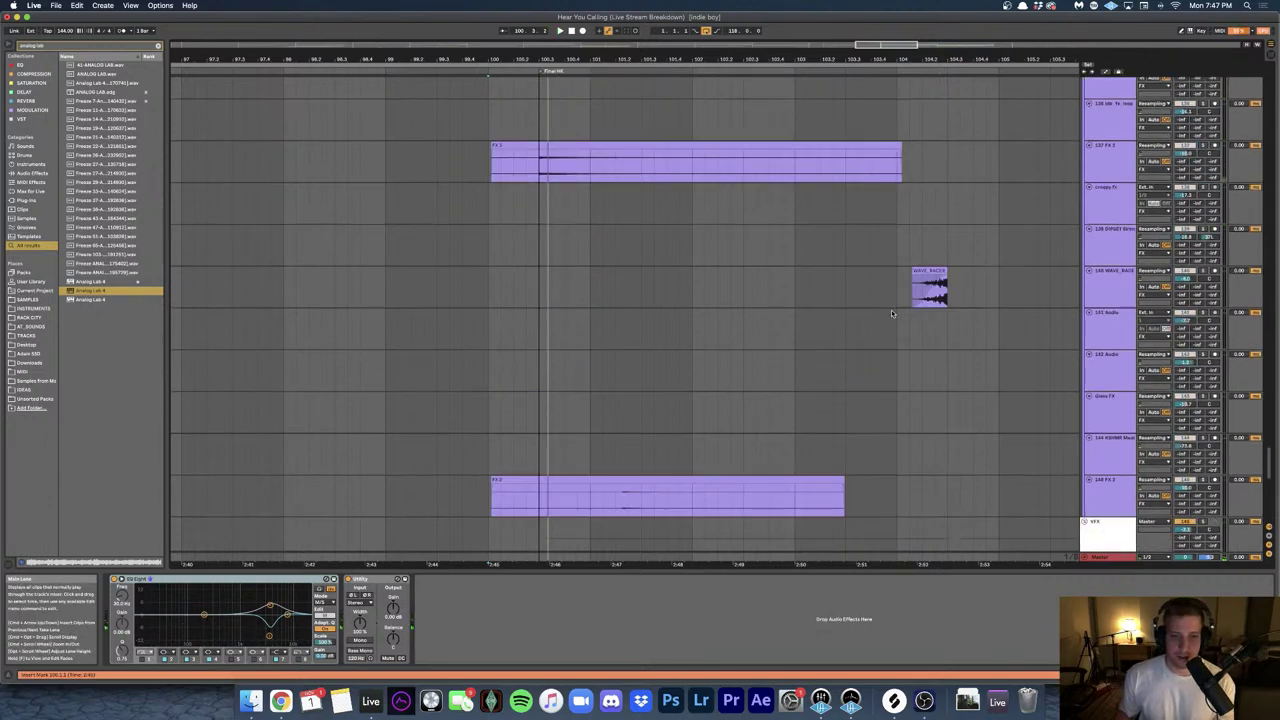
scroll(703, 315, "up", 5)
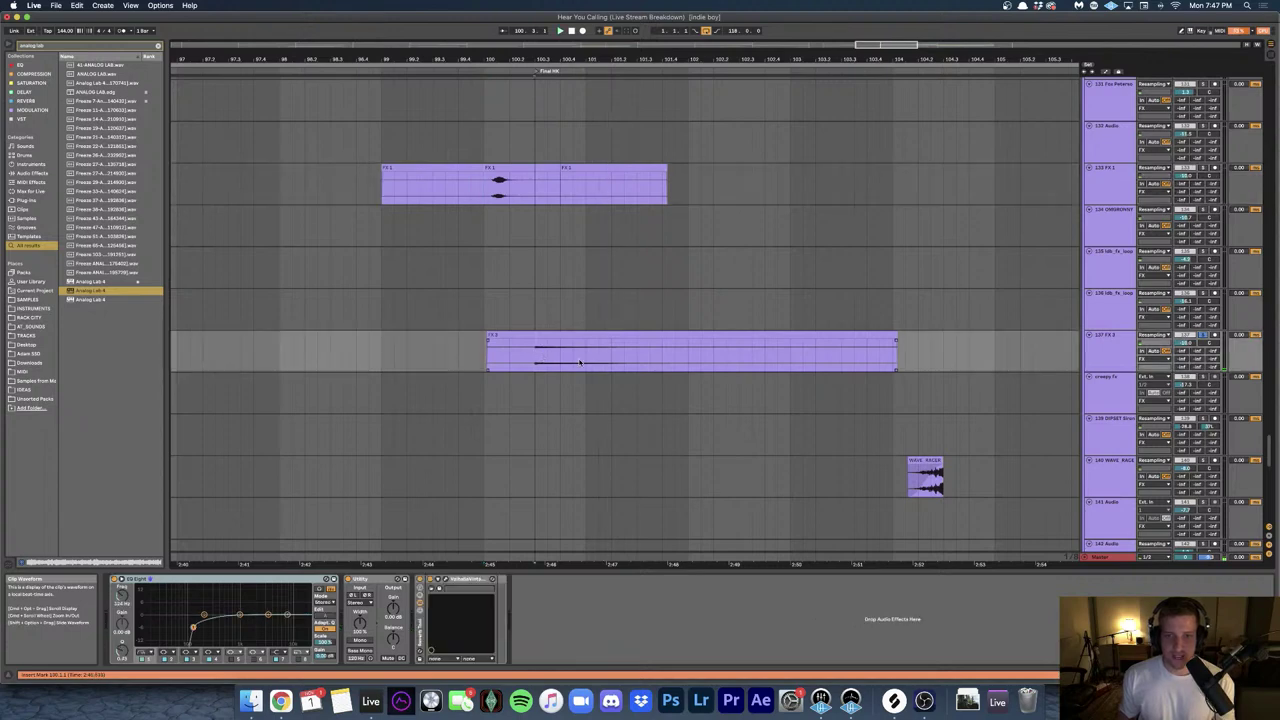
left_click(436, 347)
- Select the tonal hit clip at the start of the Final HK, audition it in solo, and play it with all tracks
scroll(834, 335, "up", 10)
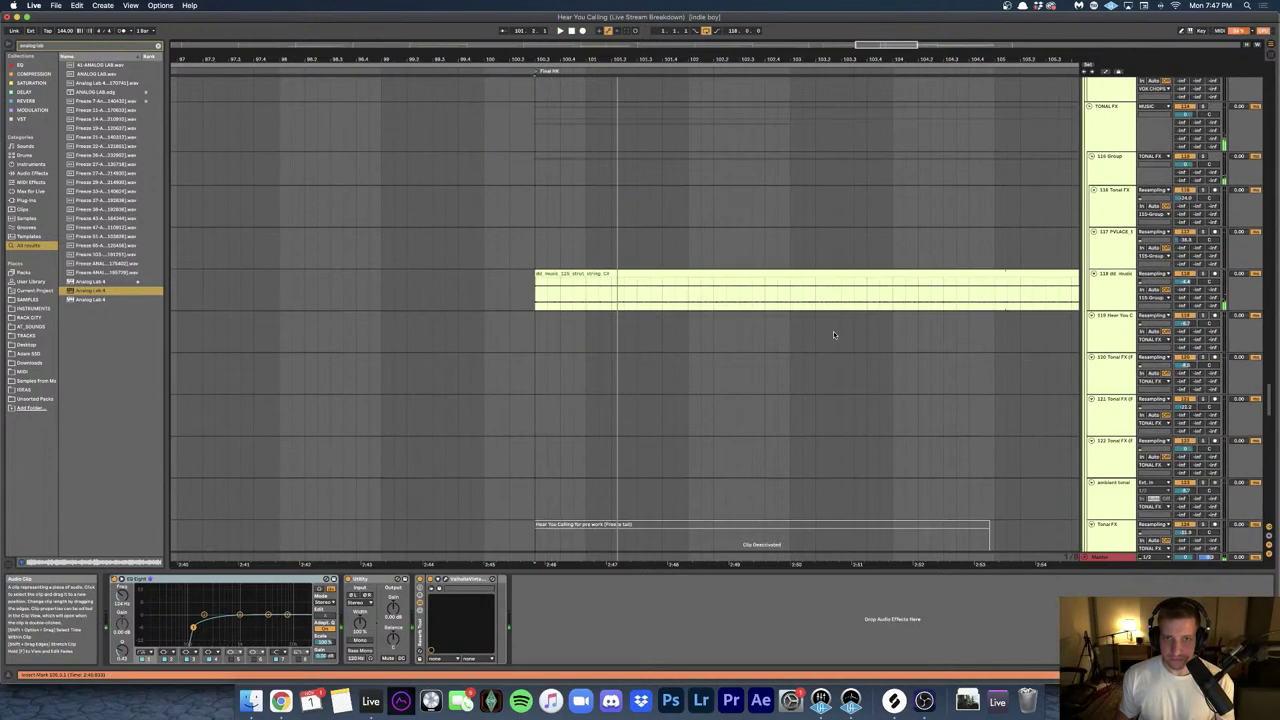
scroll(828, 338, "down", 5)
left_click(578, 342)
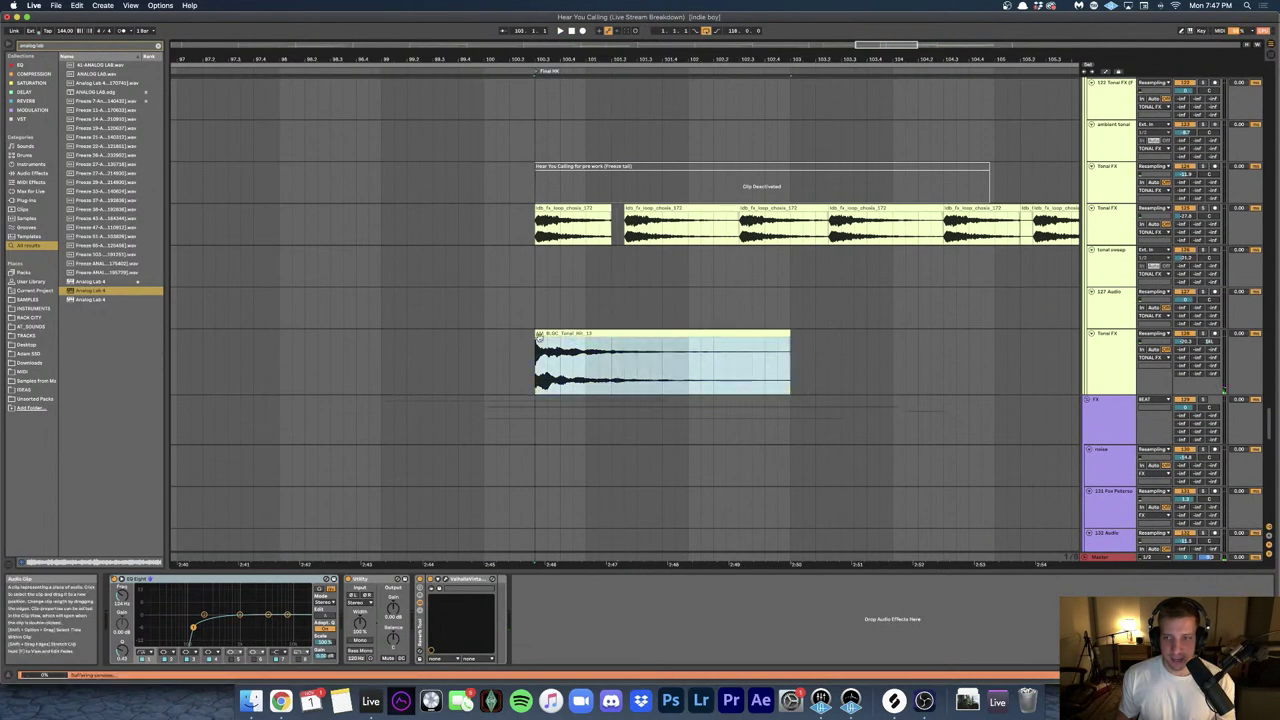
scroll(498, 352, "down", 10)
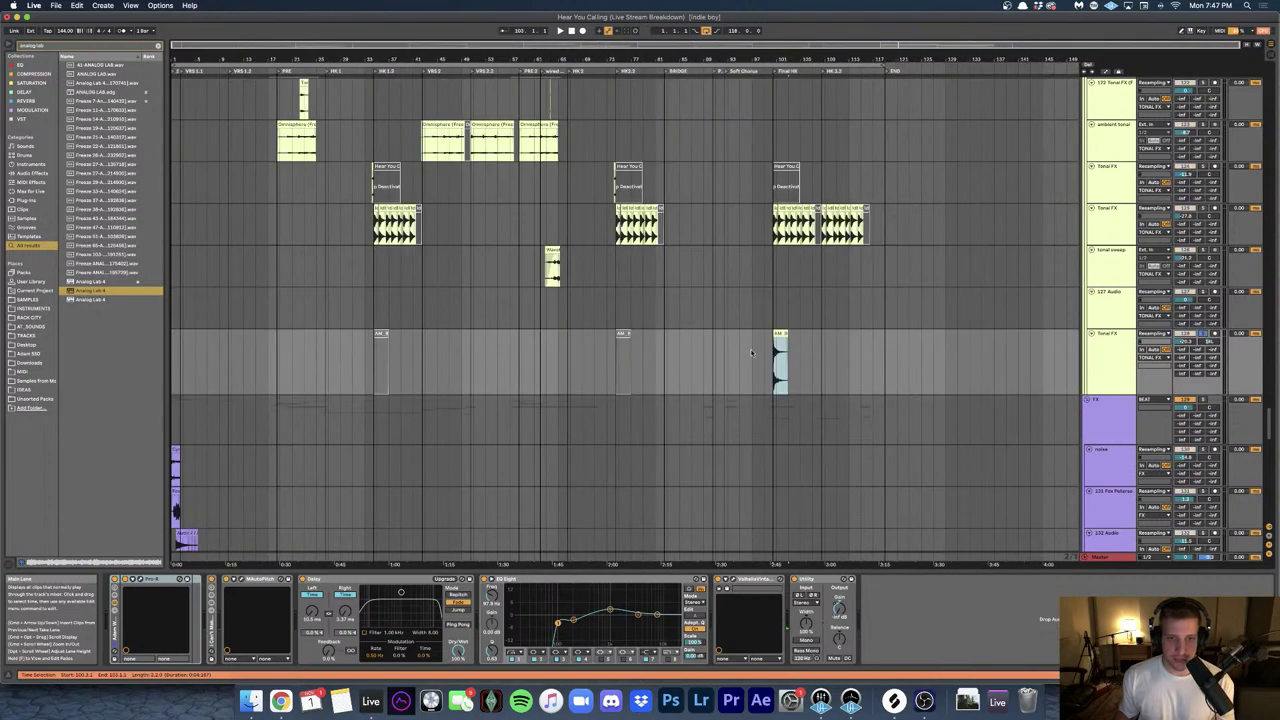
key("space")
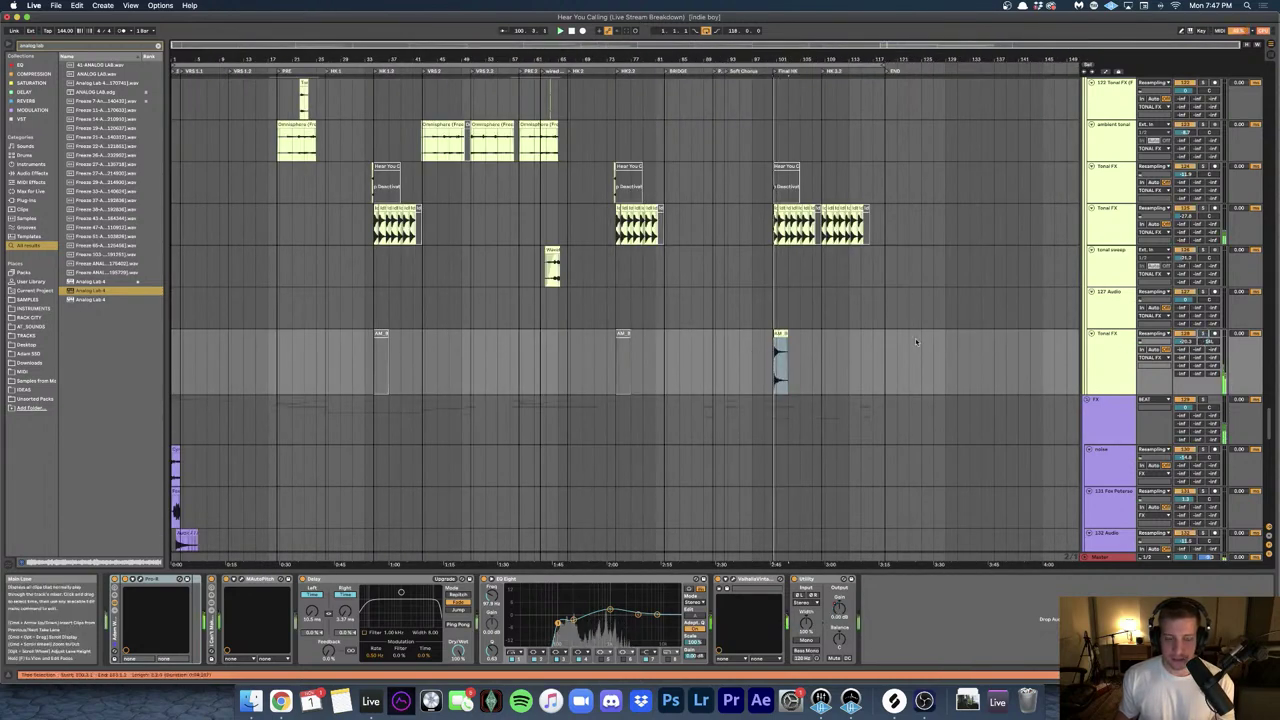
scroll(900, 340, "up", 5)
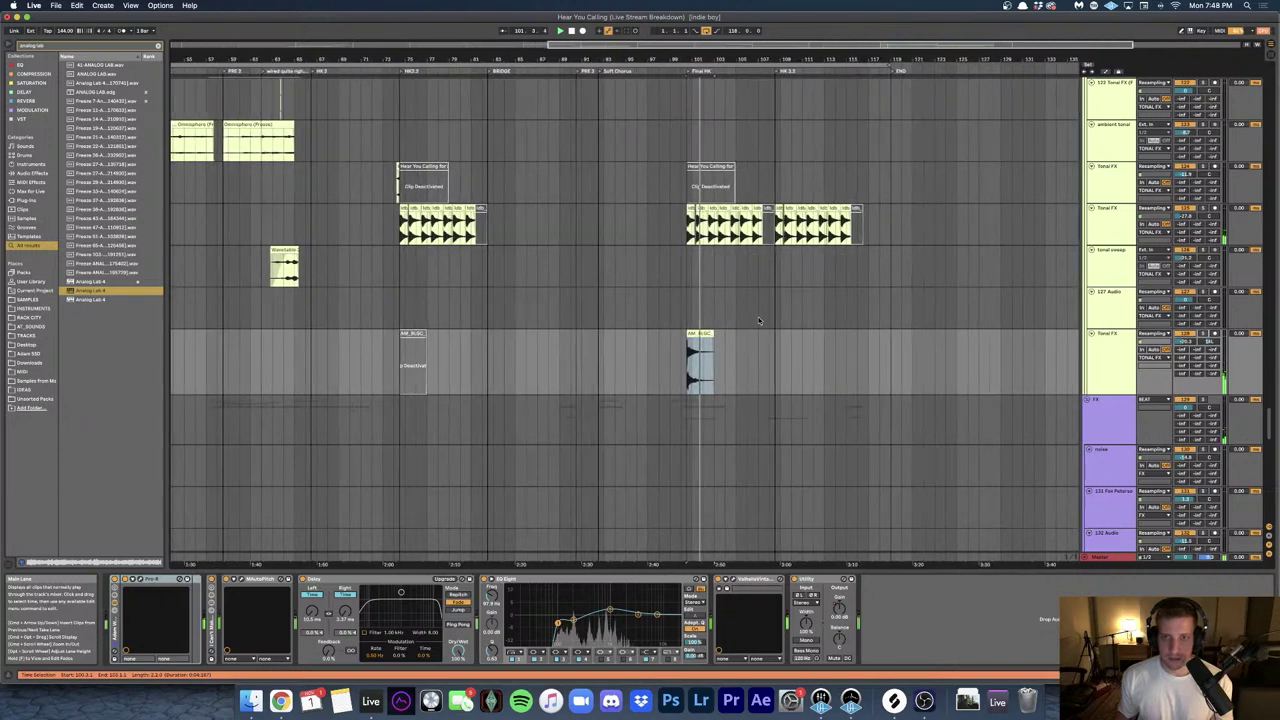
- Stop playback and place the playback start at the beginning of the Final HK in the turquoise guitar group track
scroll(759, 321, "up", 15)
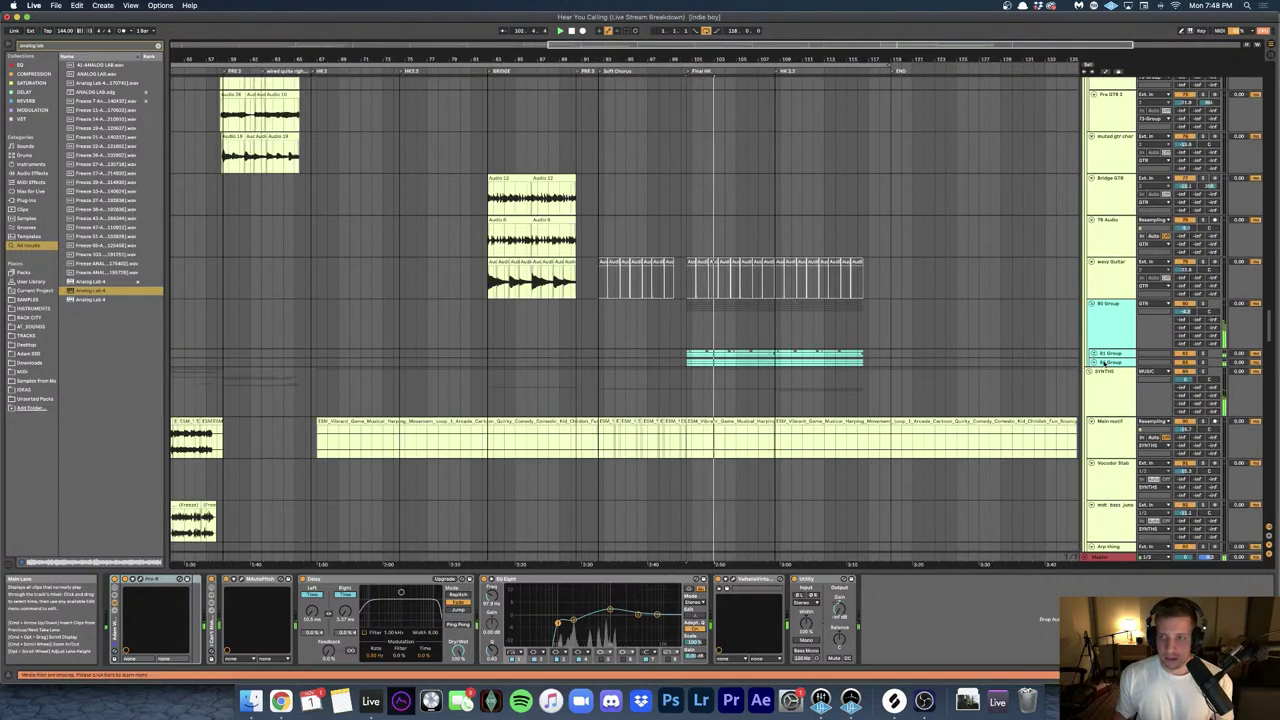
key("space")
left_click(688, 334)
scroll(686, 336, "up", 4)
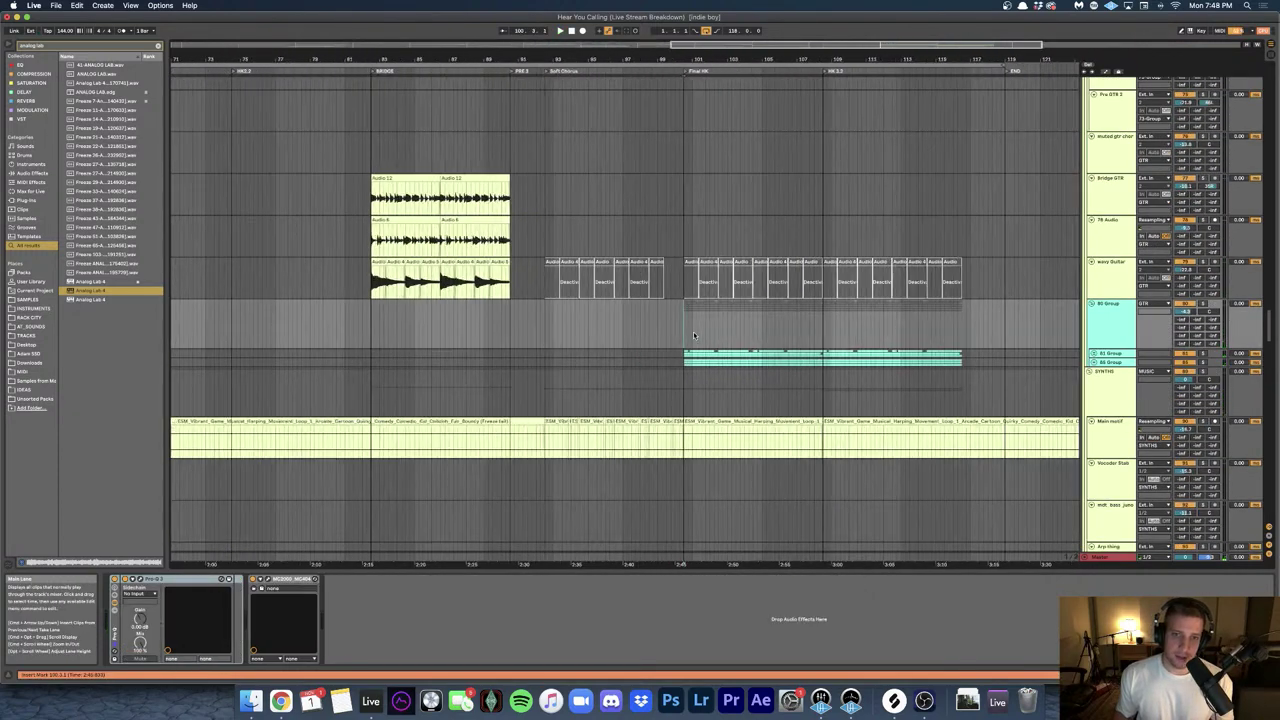
scroll(657, 334, "right", 3)
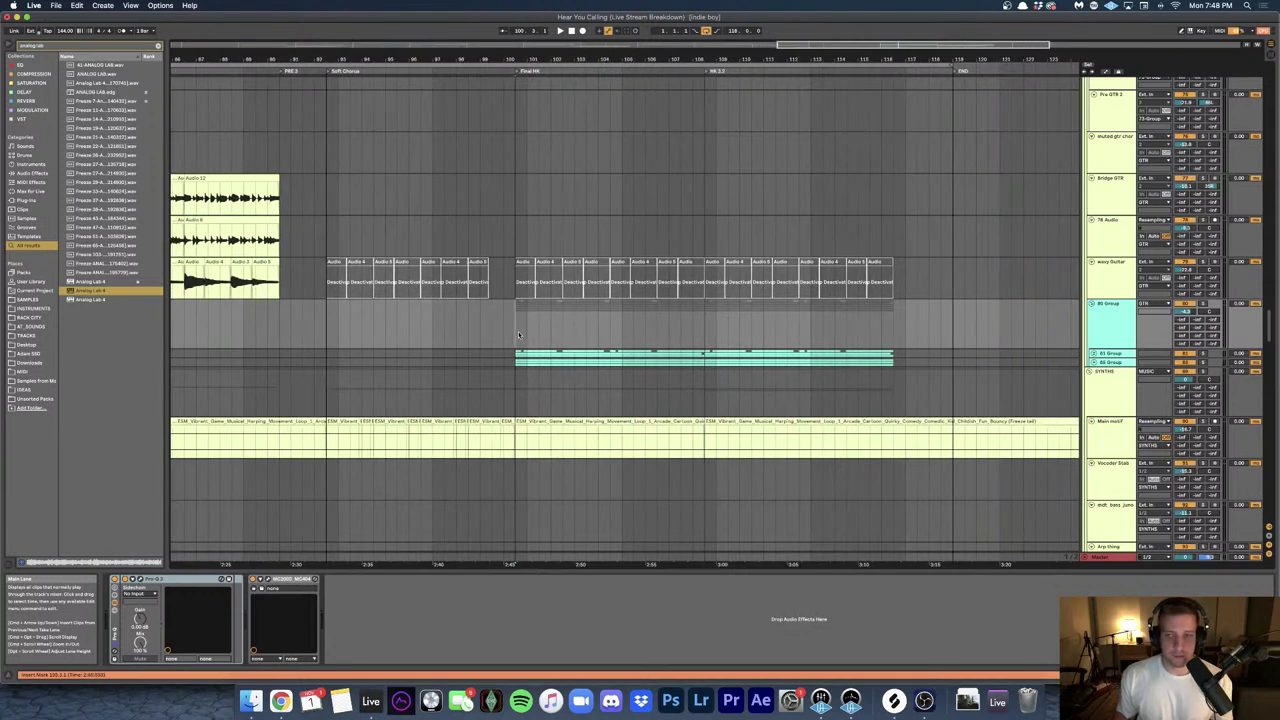
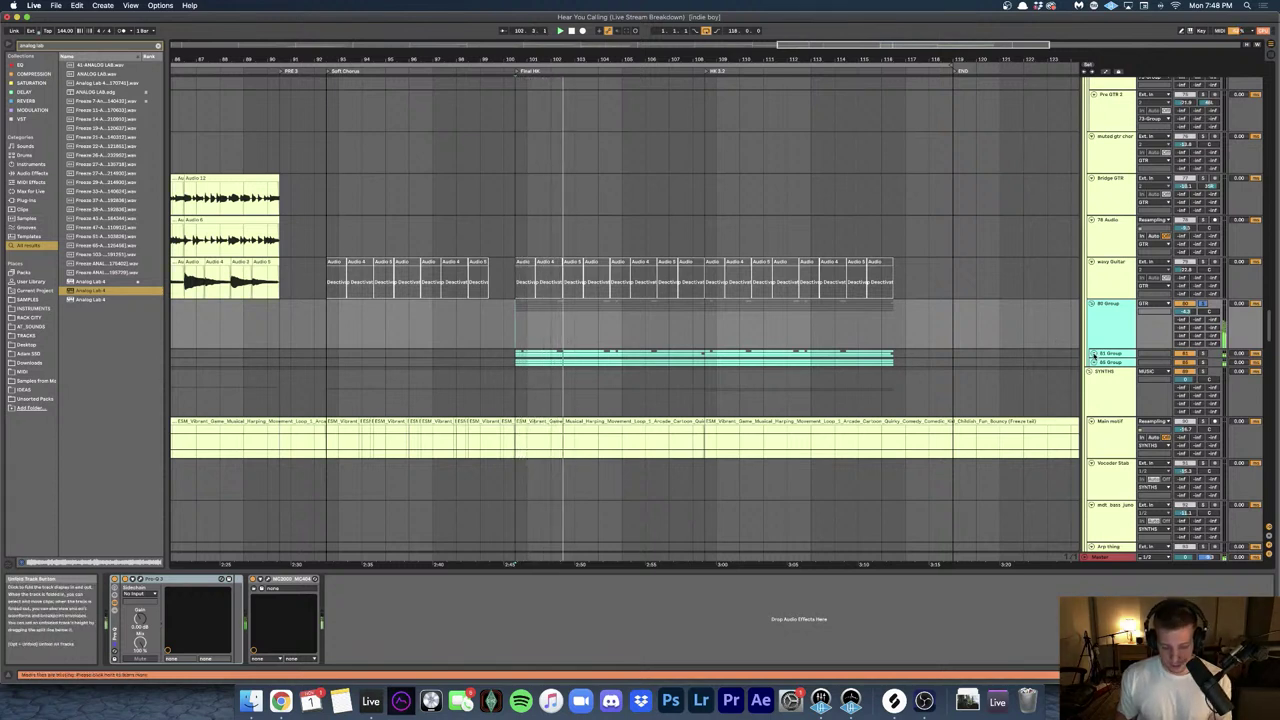
- Unfold the 81 and 85 subgroups inside the turquoise 80 Group to show their guitar tracks
left_click(1093, 356)
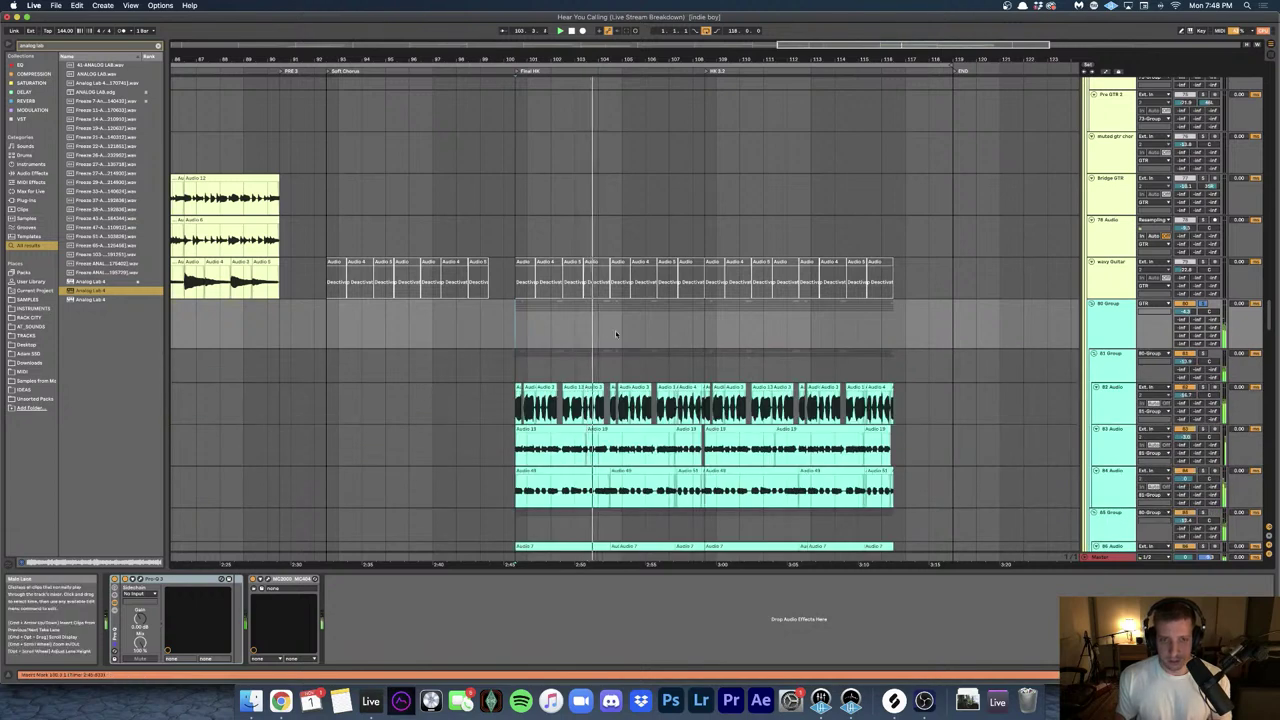
scroll(592, 320, "down", 3)
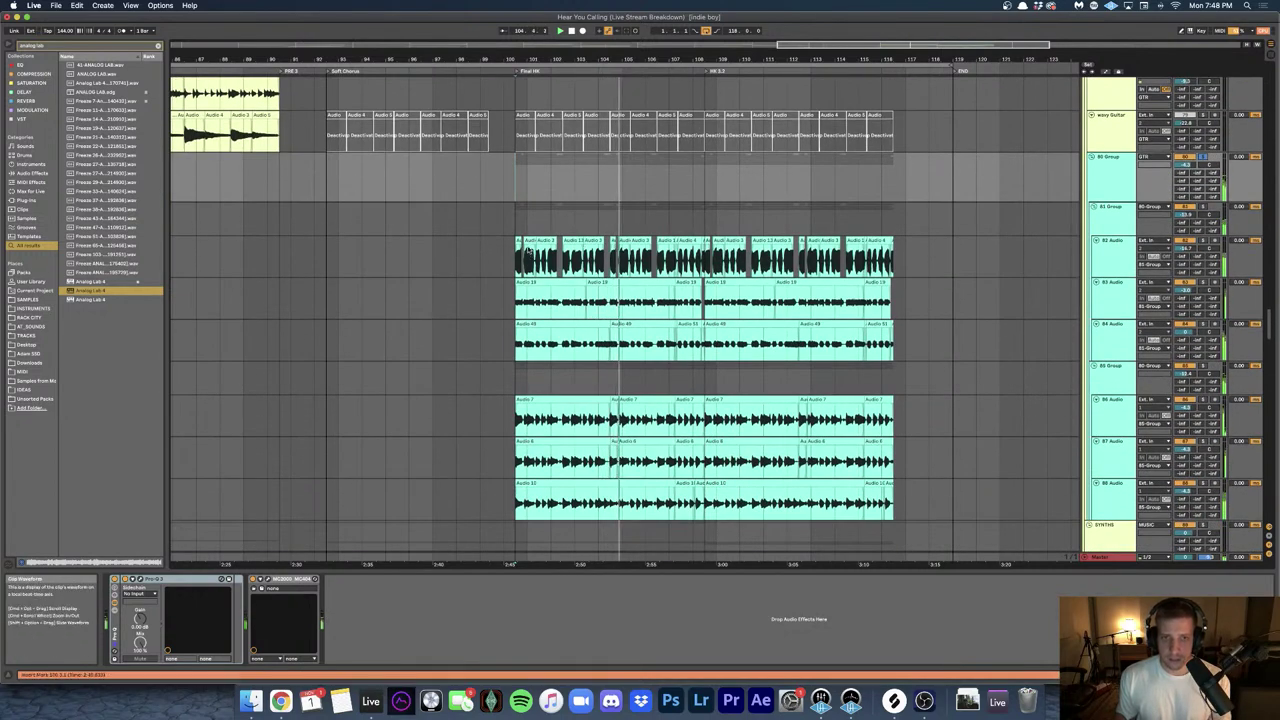
scroll(525, 230, "up", 5)
- Place the playback start at the beginning of the Final HK in the 81 Group, stop playback, and solo the group
left_click(482, 222)
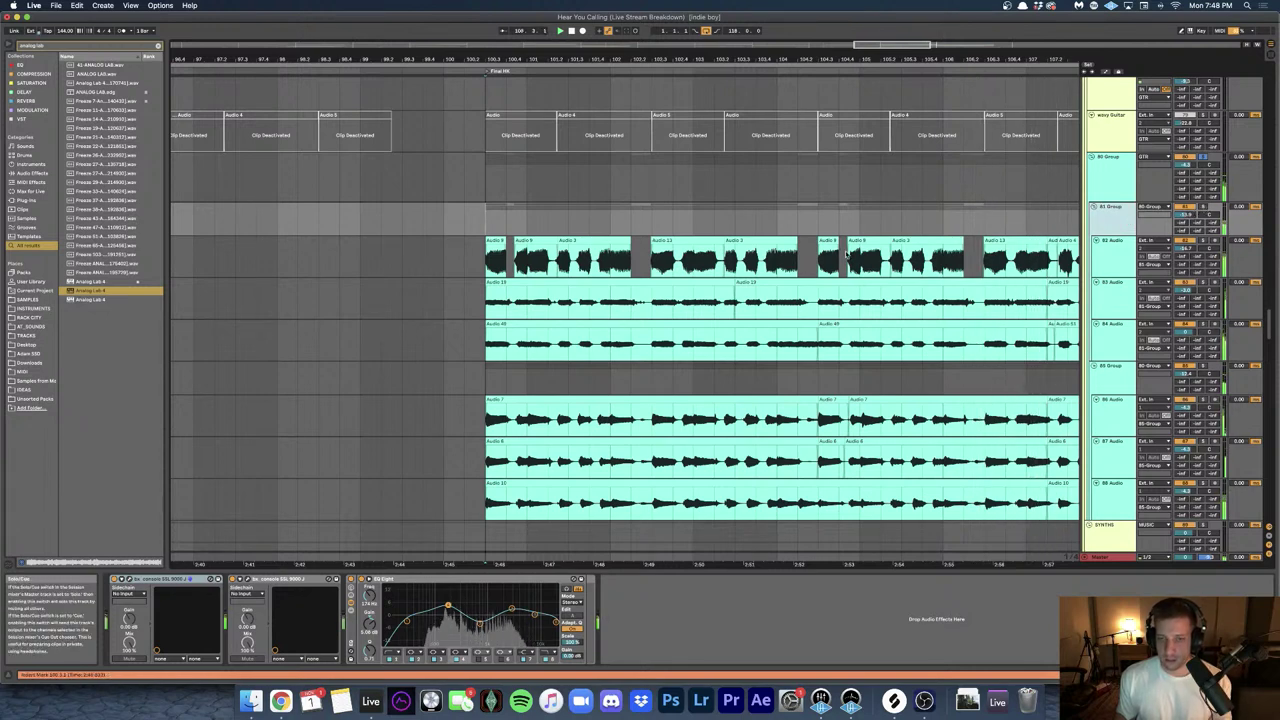
scroll(846, 255, "right", 3)
key("space")
left_click(1203, 206)
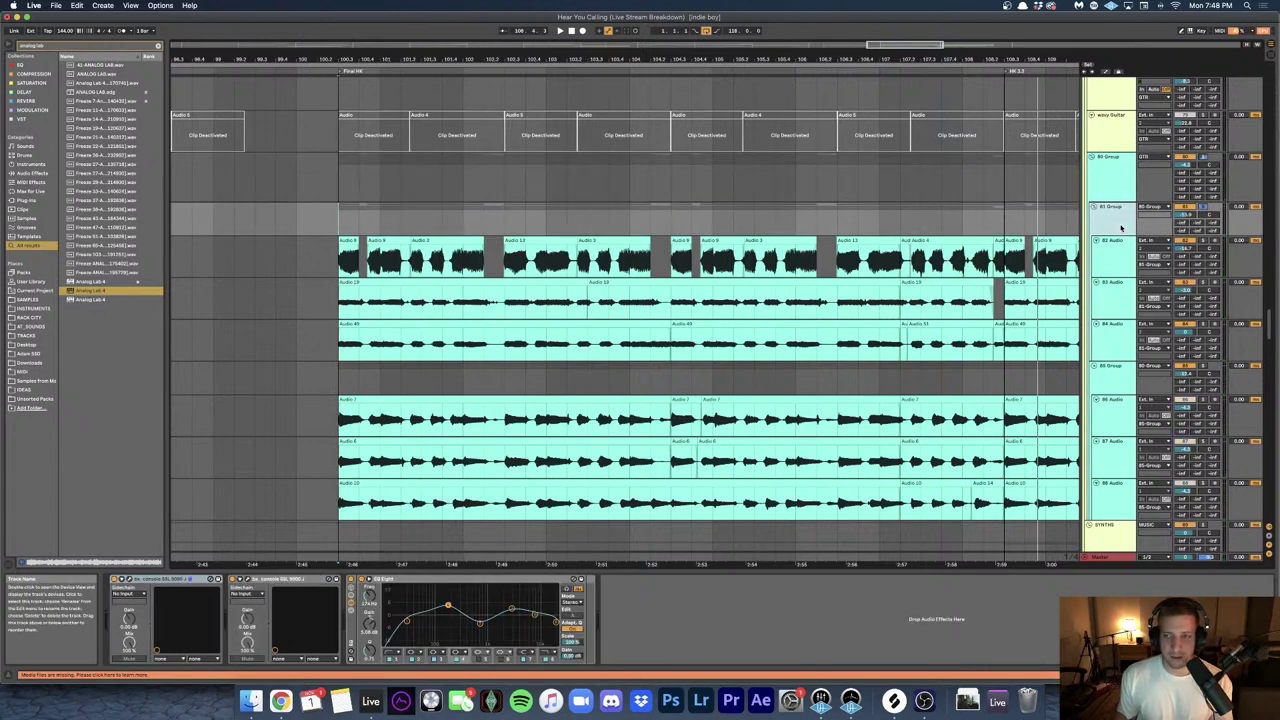
scroll(284, 212, "left", 1)
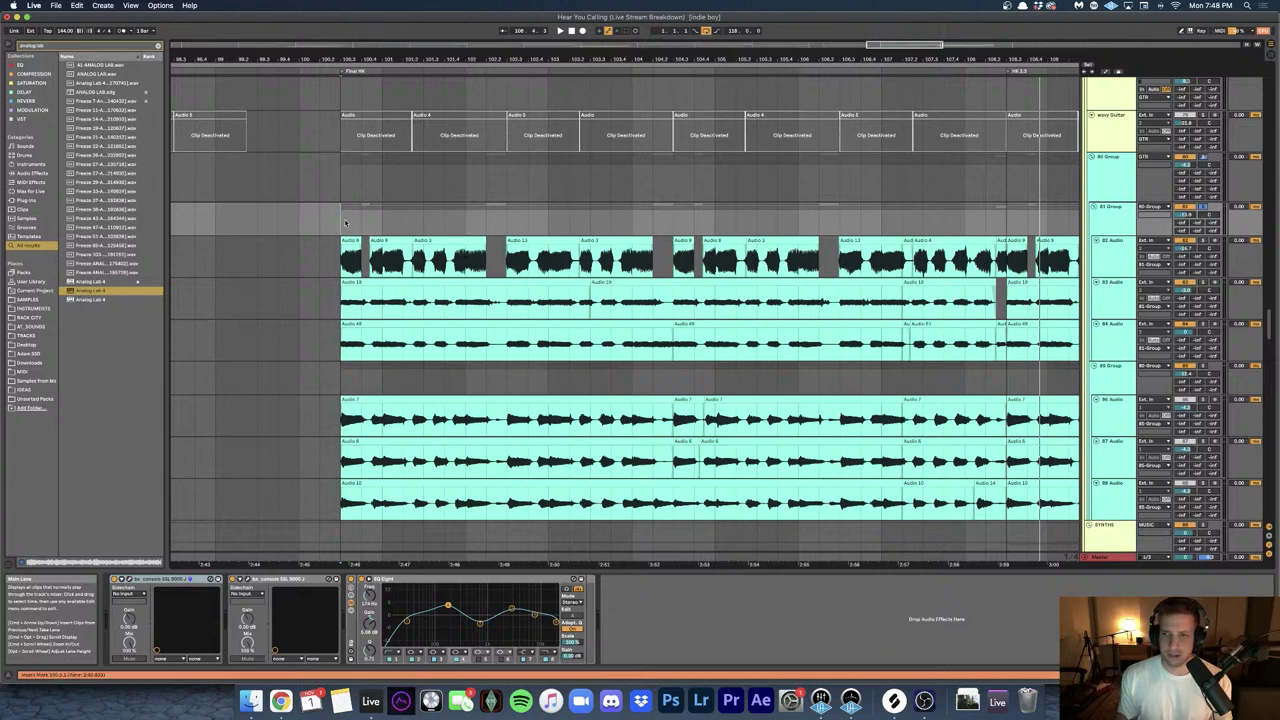
- Audition the 82 Audio guitar in solo from its first Final HK clip, and undo the track's trial volume change
scroll(345, 223, "up", 3)
left_click(1128, 266)
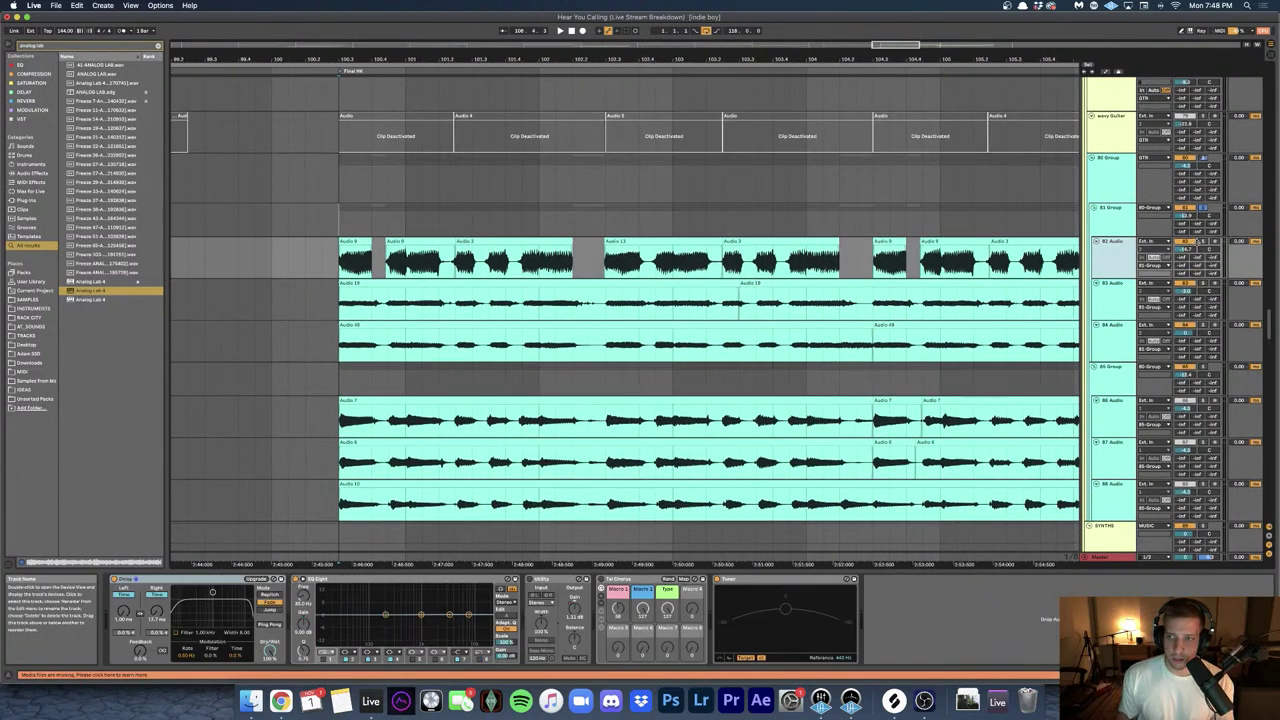
left_click(355, 243)
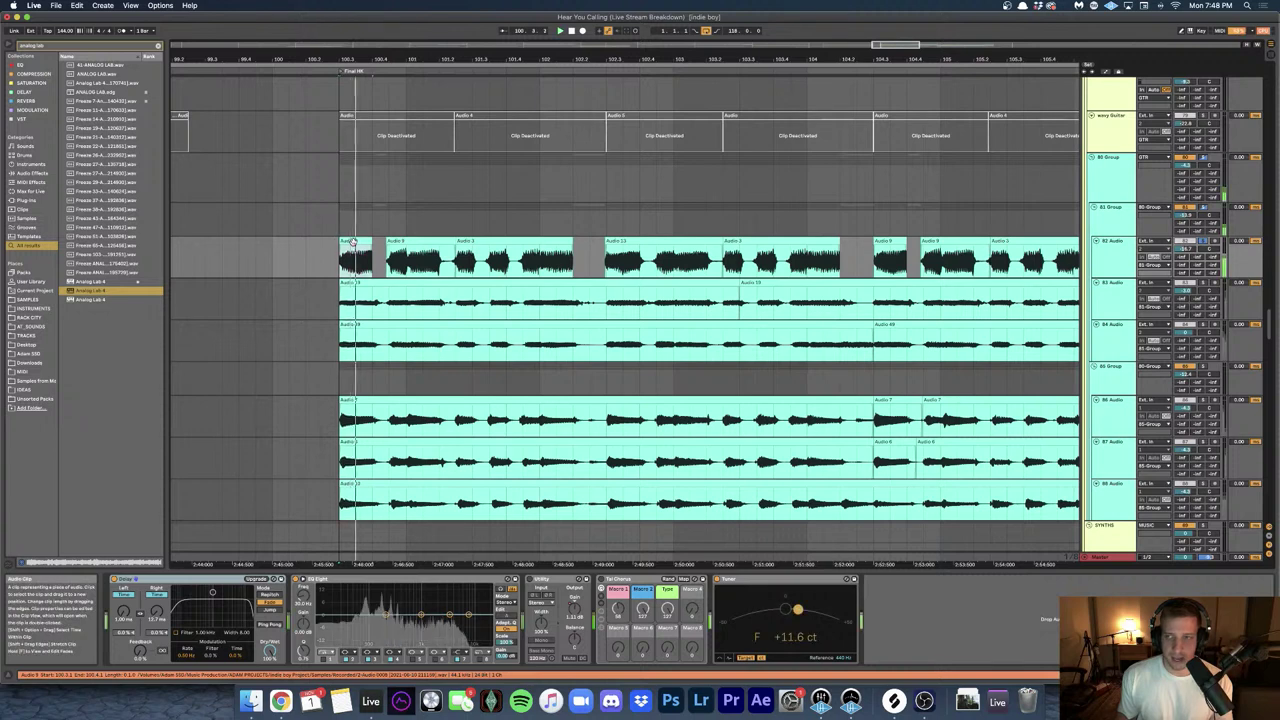
key("space")
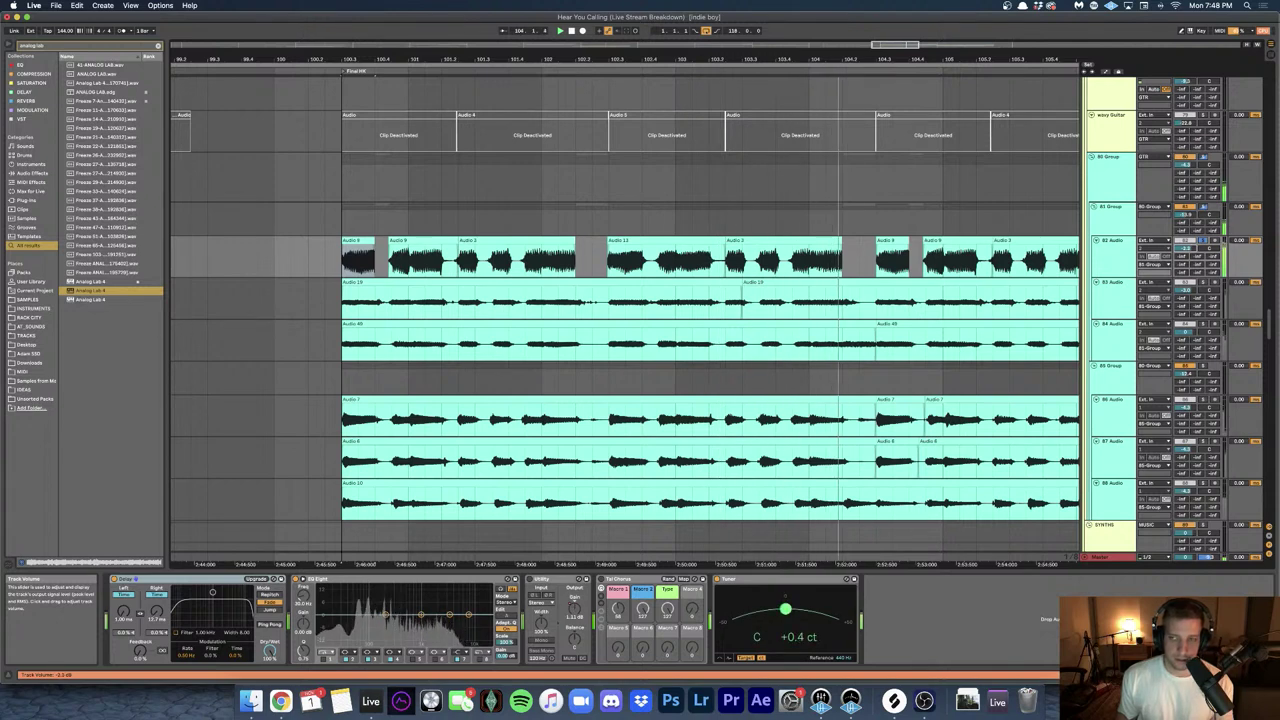
key("space")
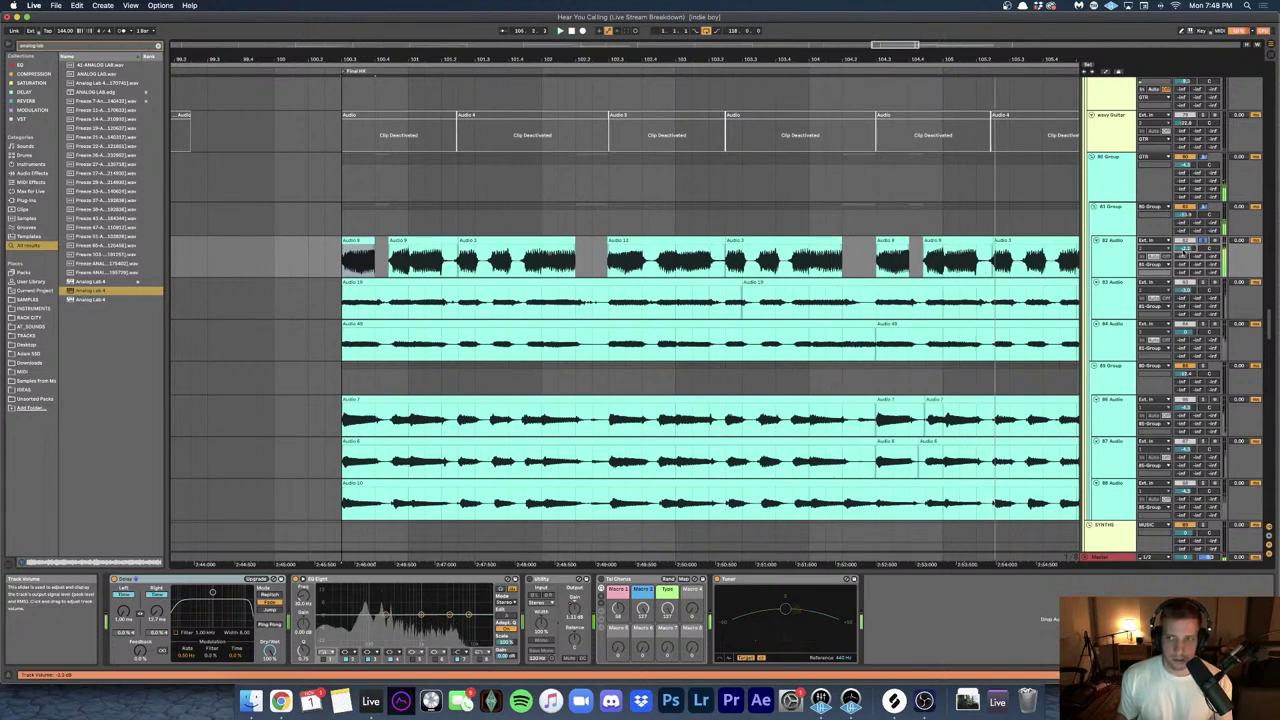
key("super+z")
- Solo the 83 Audio track and audition its first clip in the Final HK
scroll(1106, 277, "down", 2)
left_click(1112, 234)
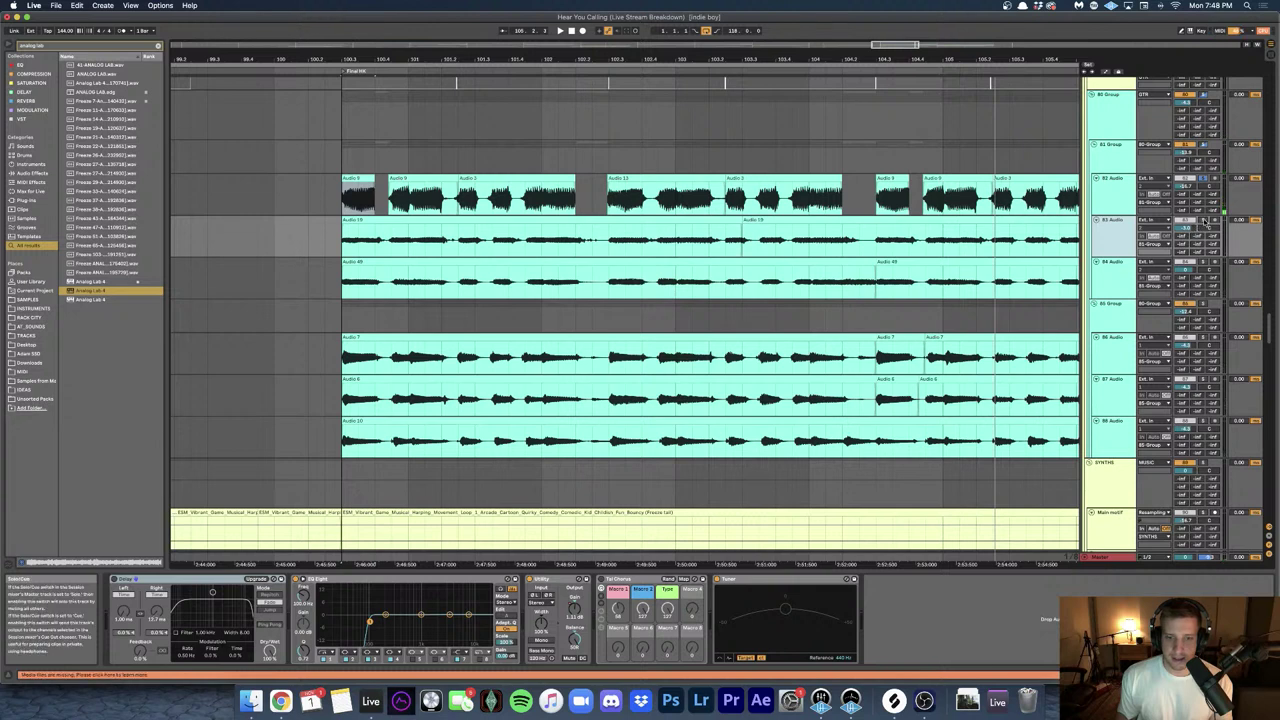
left_click(383, 222)
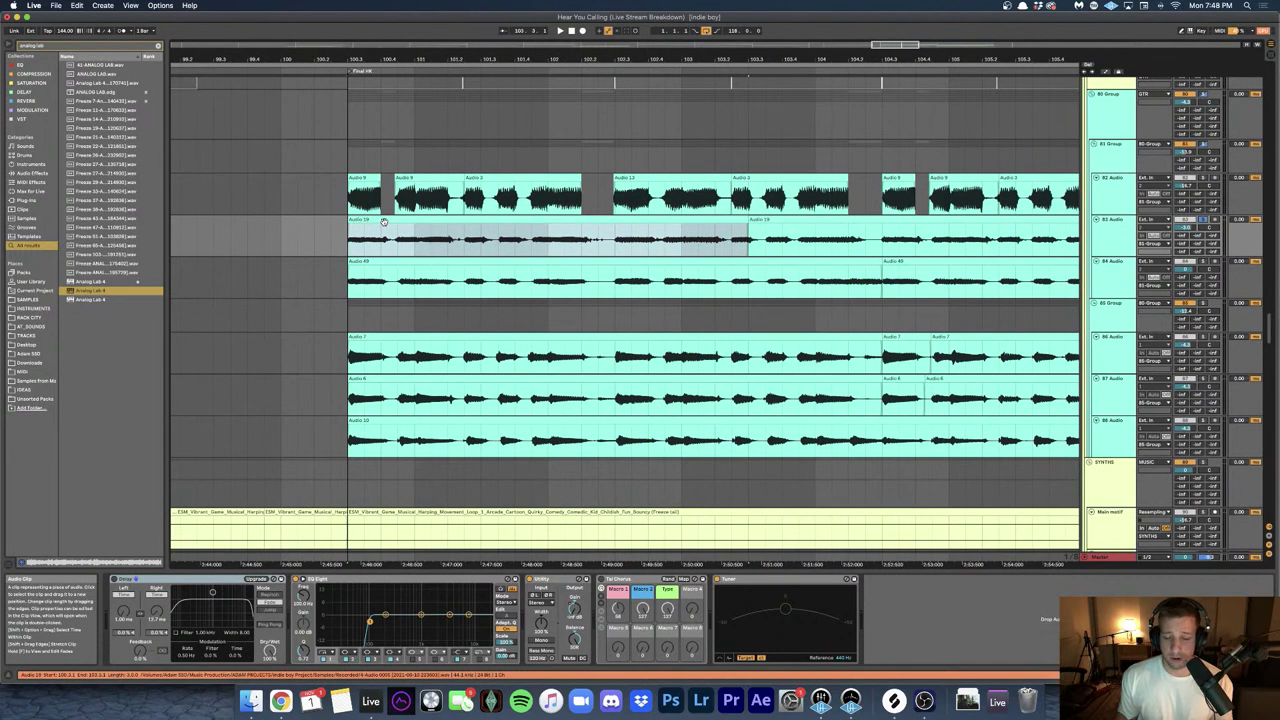
scroll(385, 221, "left", 1)
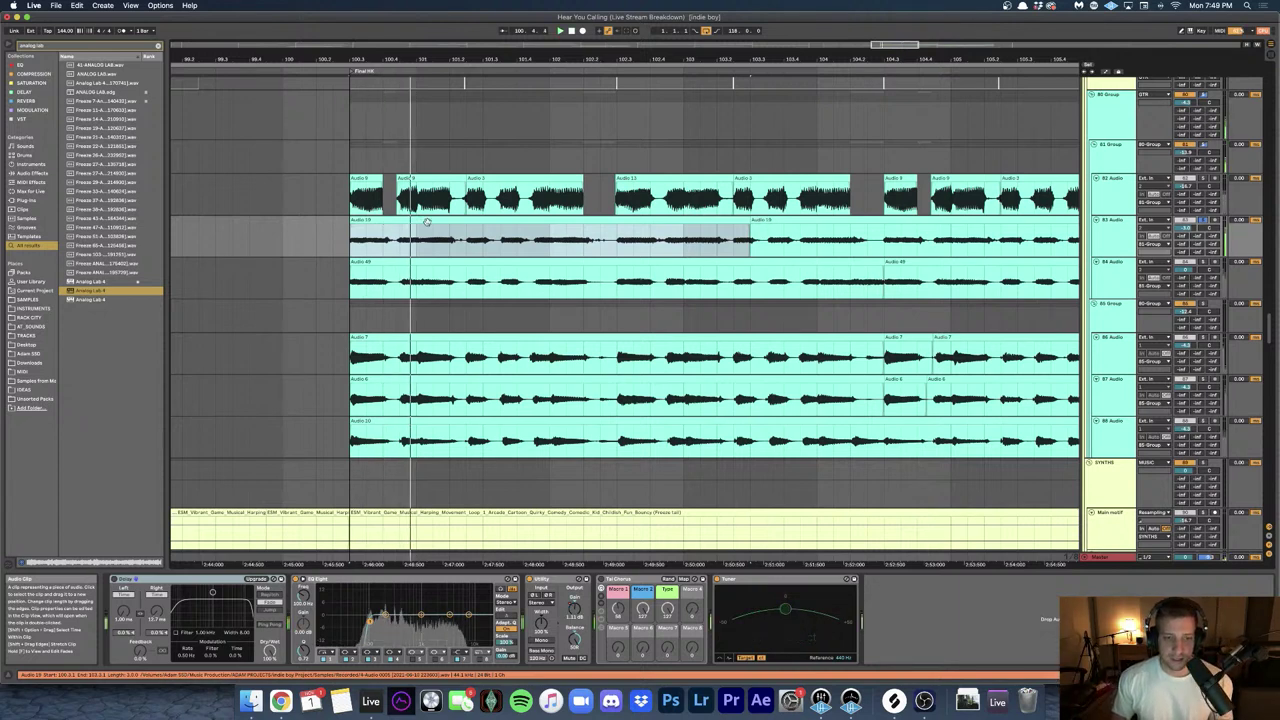
- Audition the 82, 83 and 84 Audio tracks together in solo, then go through their track headers
left_click(1204, 262)
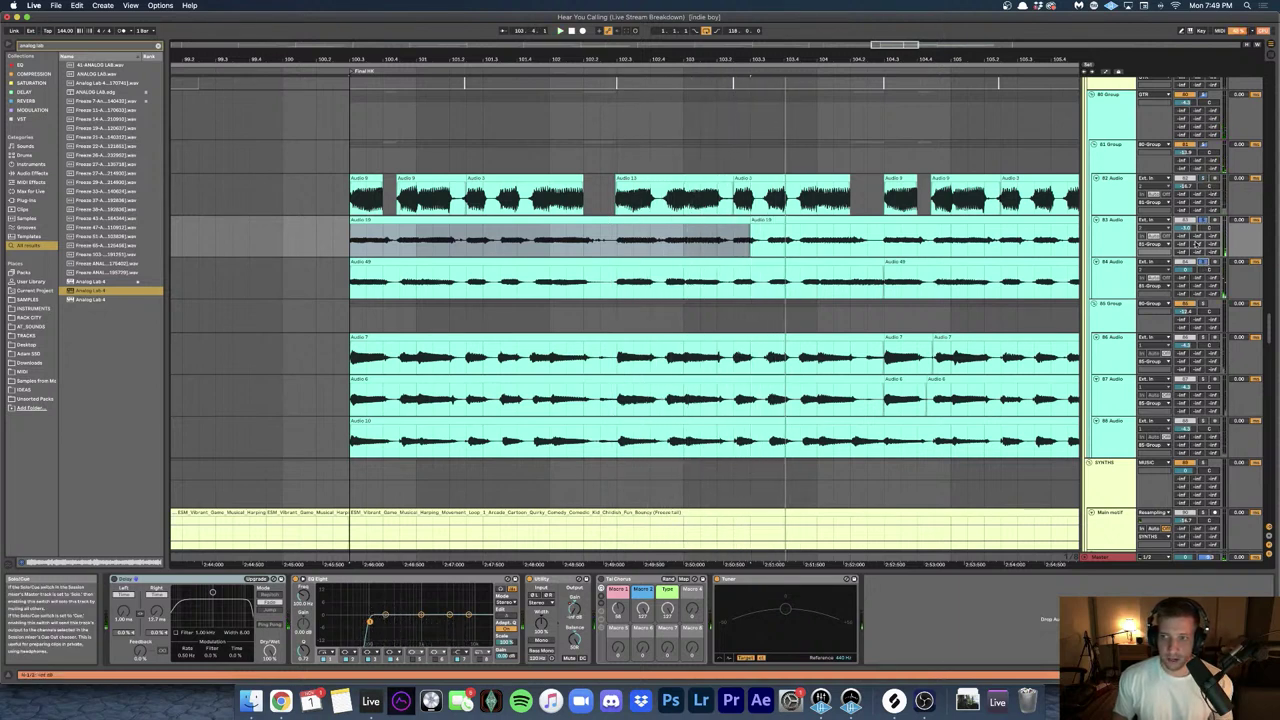
key("space")
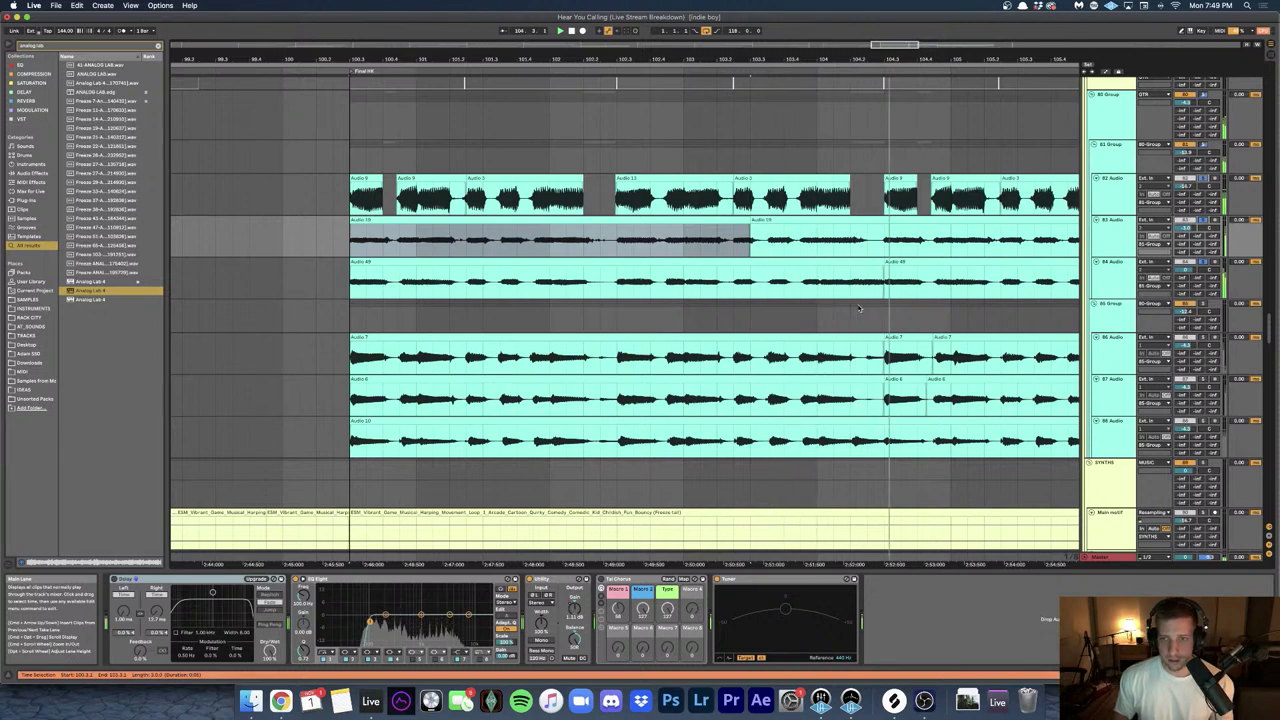
left_click(1105, 207)
left_click(1109, 232)
left_click(1116, 263)
left_click(1109, 230)
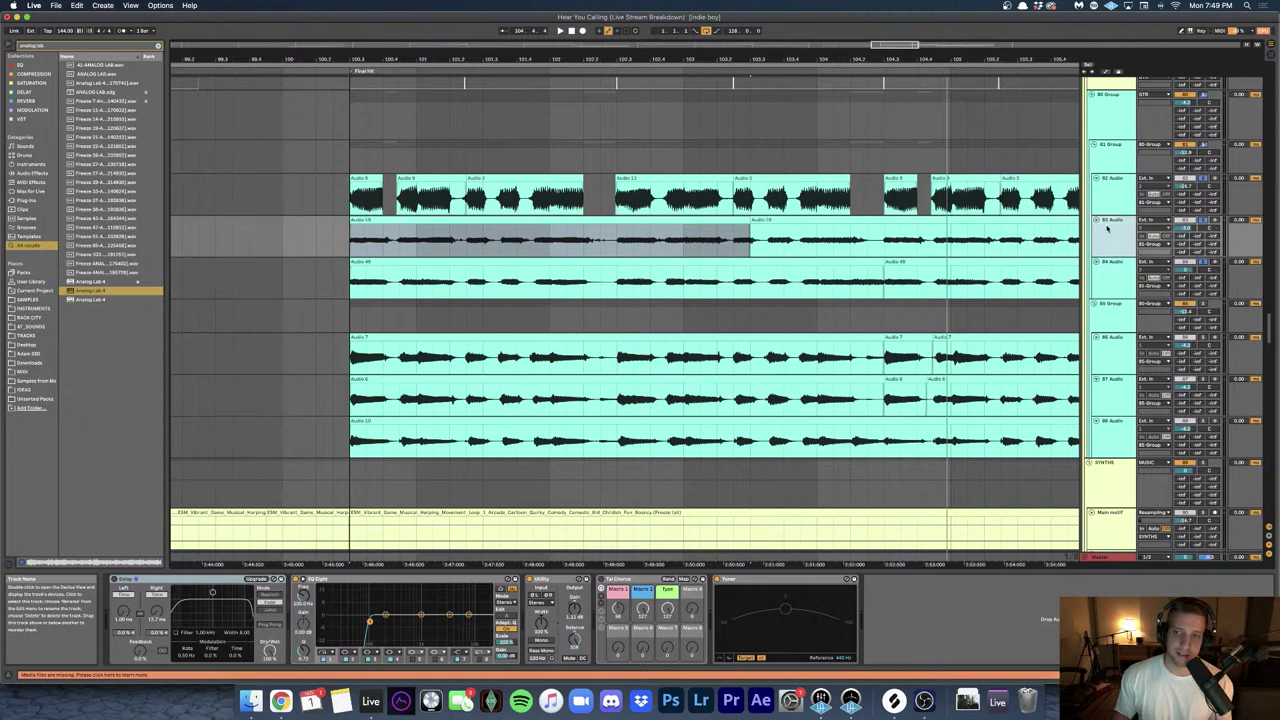
left_click(1113, 210)
left_click(1114, 230)
- Solo the 85 Group and audition it from the start of the Final HK
left_click(1102, 320)
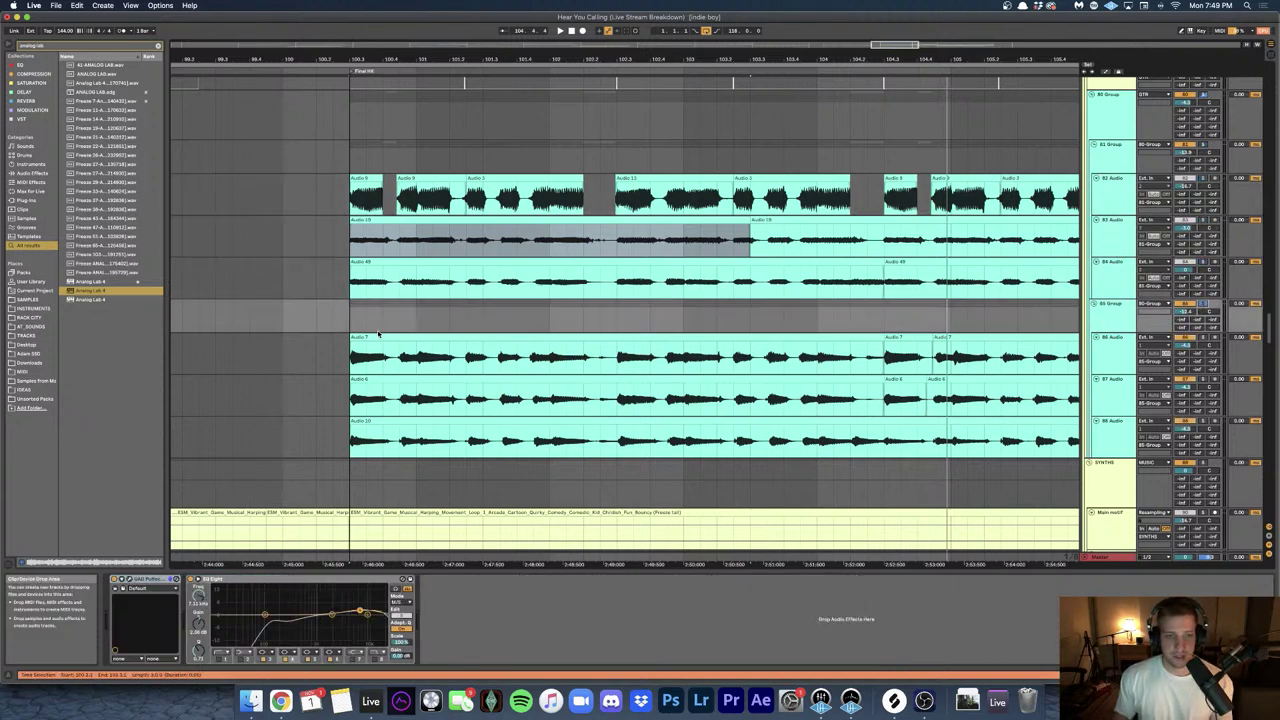
left_click(355, 326)
key("space")
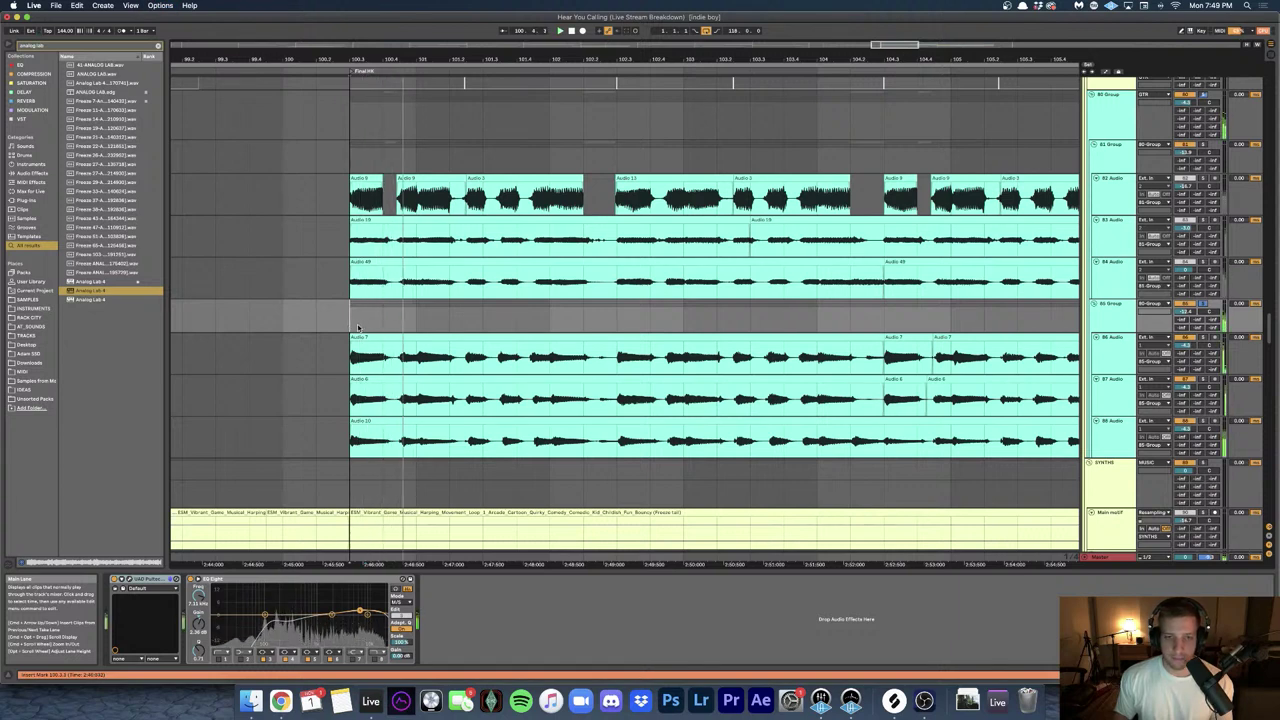
- Audition the 86, 87 and 88 Audio tracks in solo, and play the first 88 Audio clip in the Final HK
left_click(1127, 351)
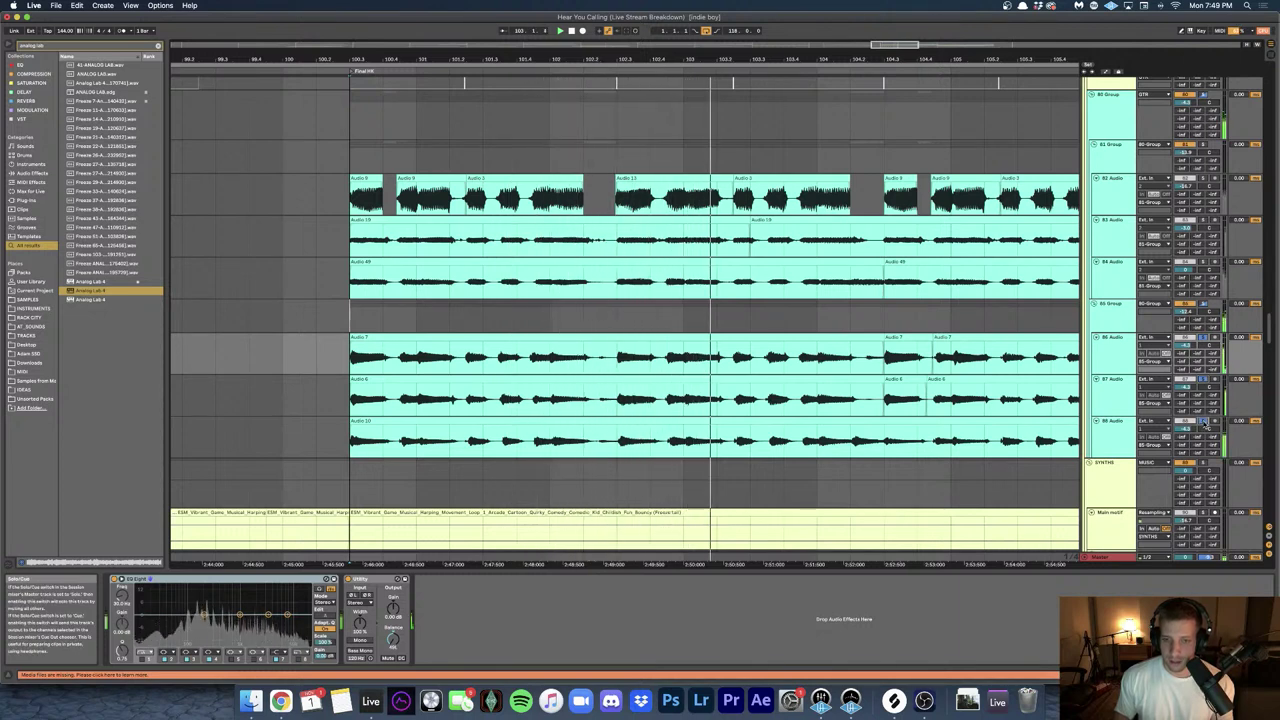
left_click(1103, 346)
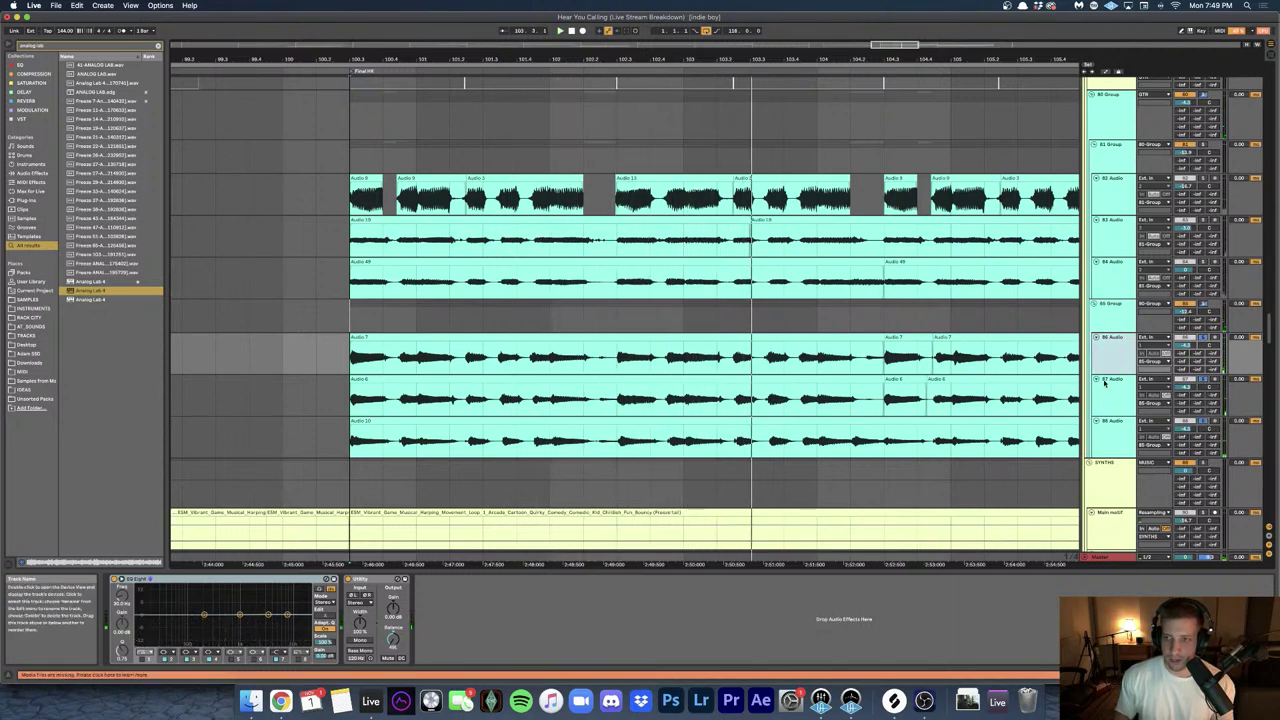
left_click(1106, 381)
left_click(447, 421)
key("space")
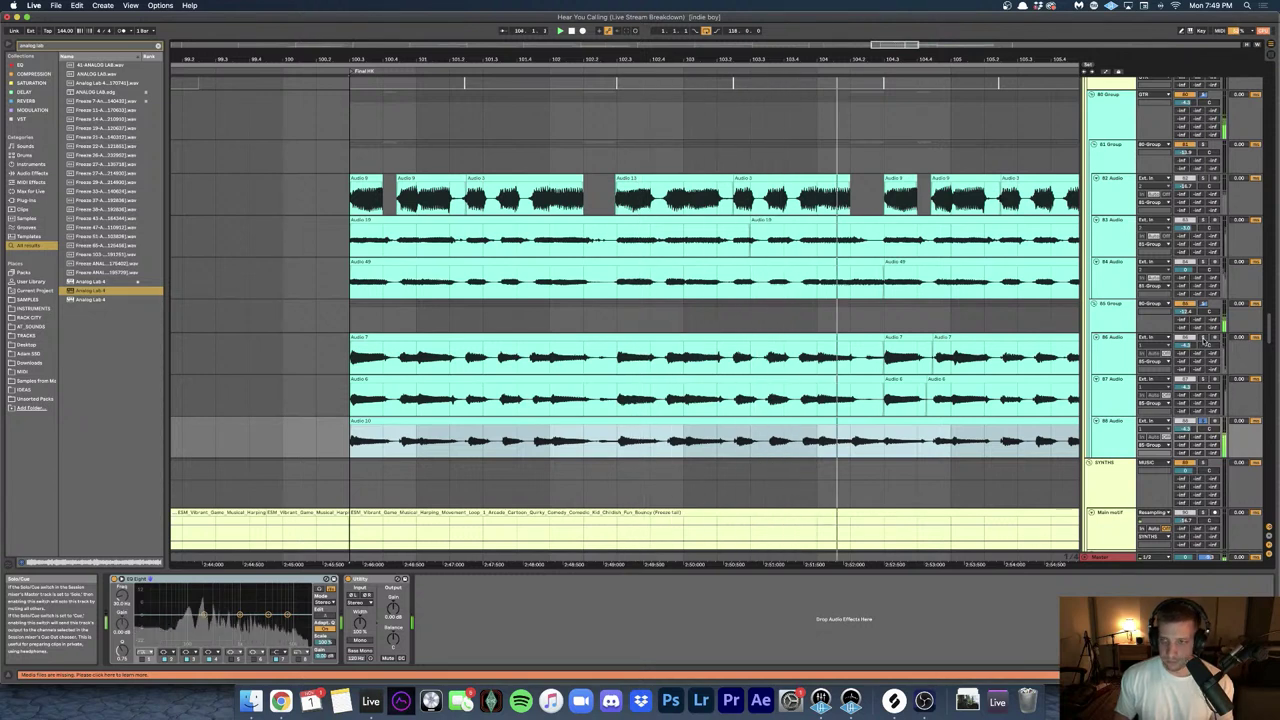
- Examine the UAD Pultec-Pro equalizer settings on the 85 Group, and close the plug-in window
left_click(1112, 318)
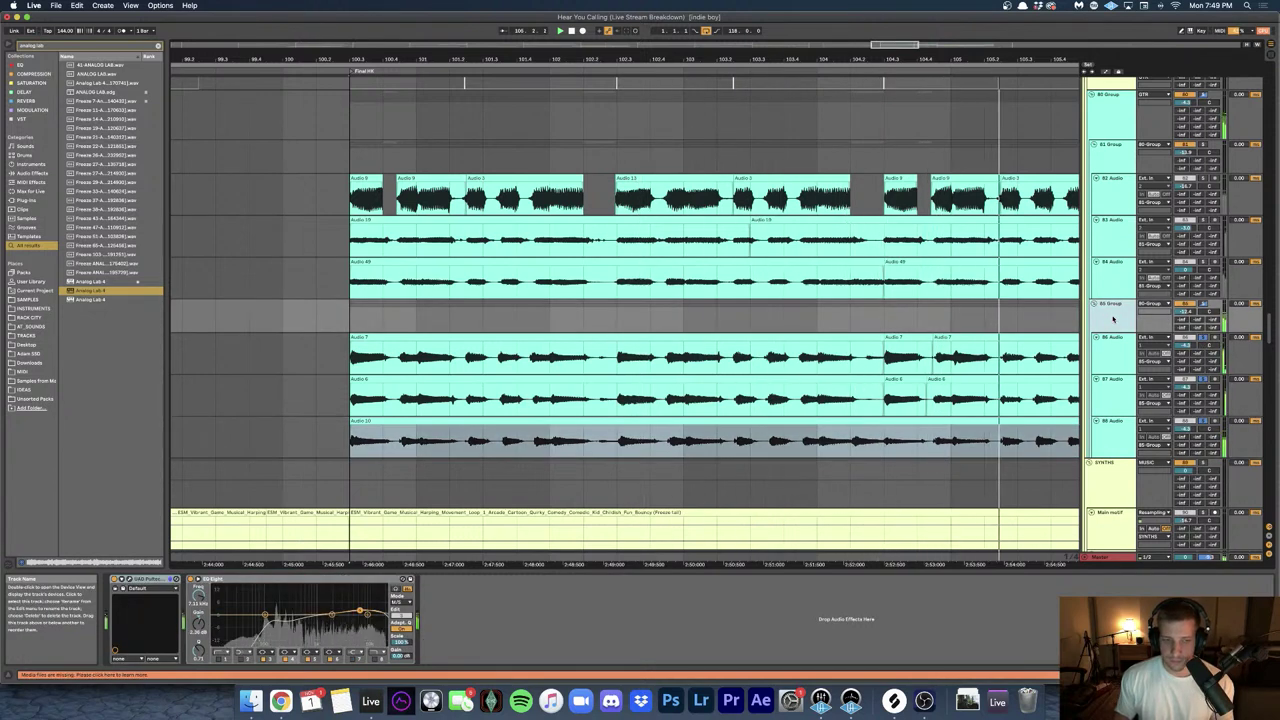
left_click(522, 494)
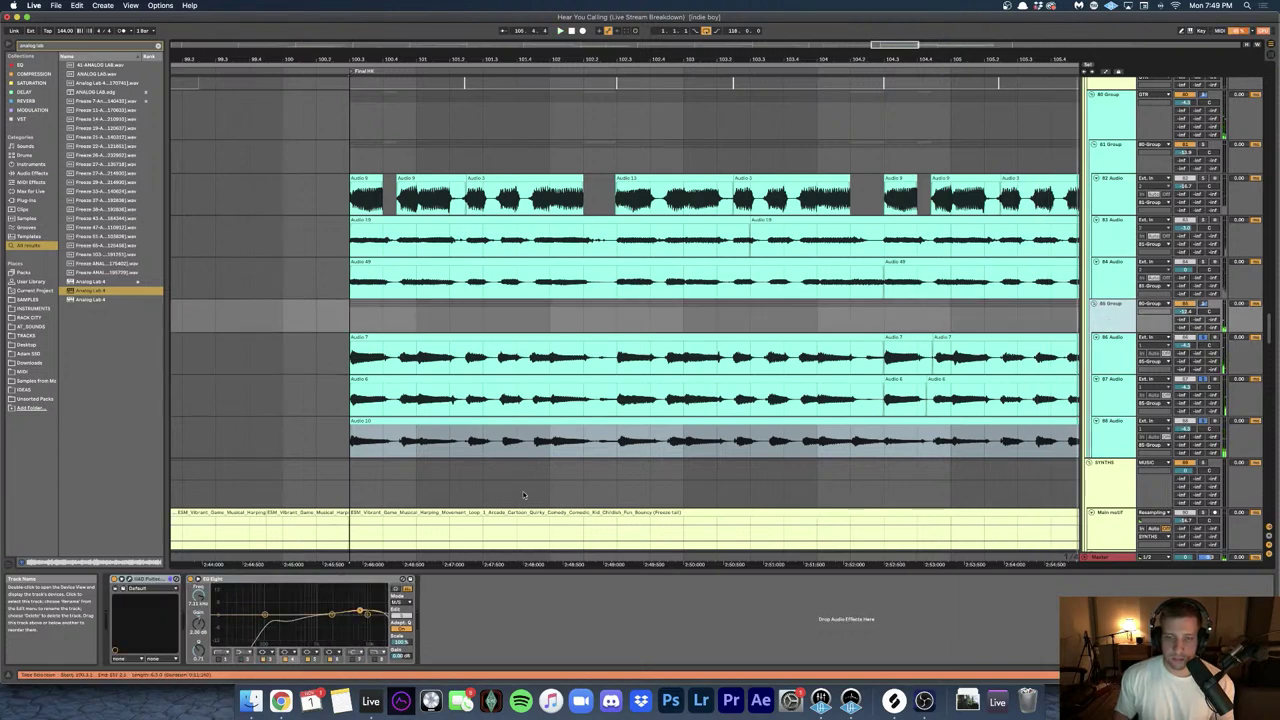
left_click(196, 580)
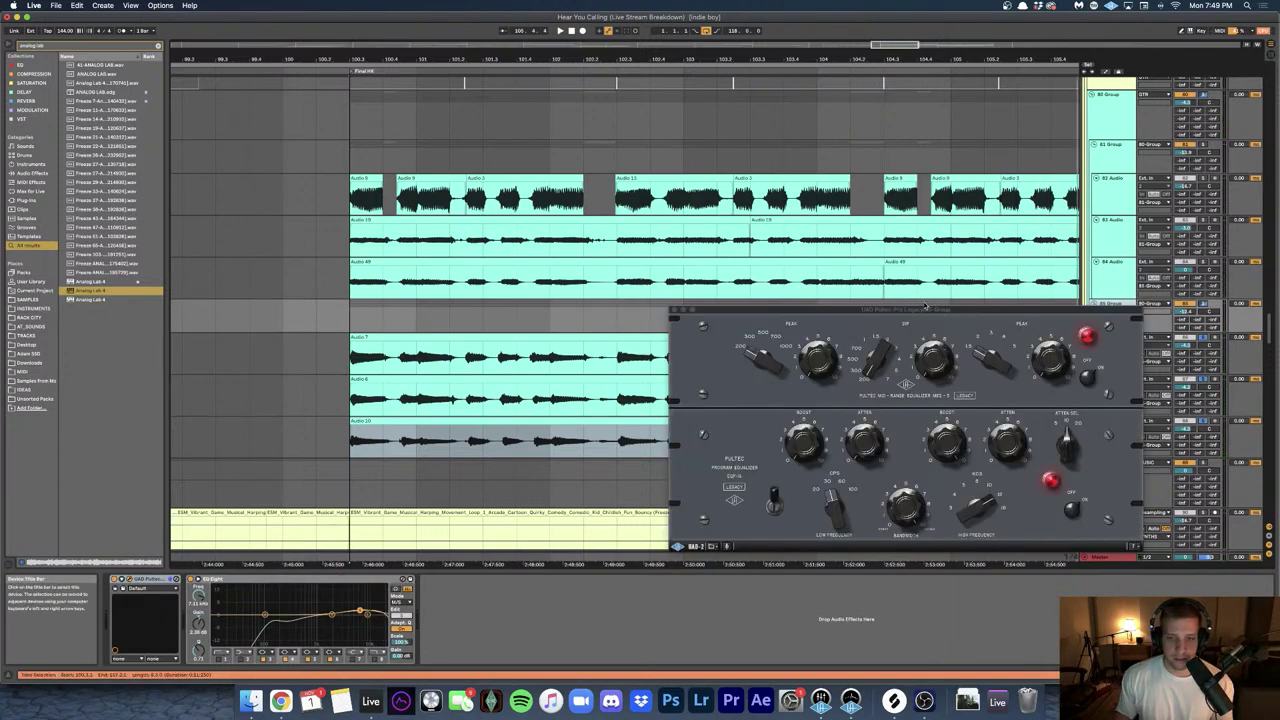
left_click_drag(865, 314, 592, 246)
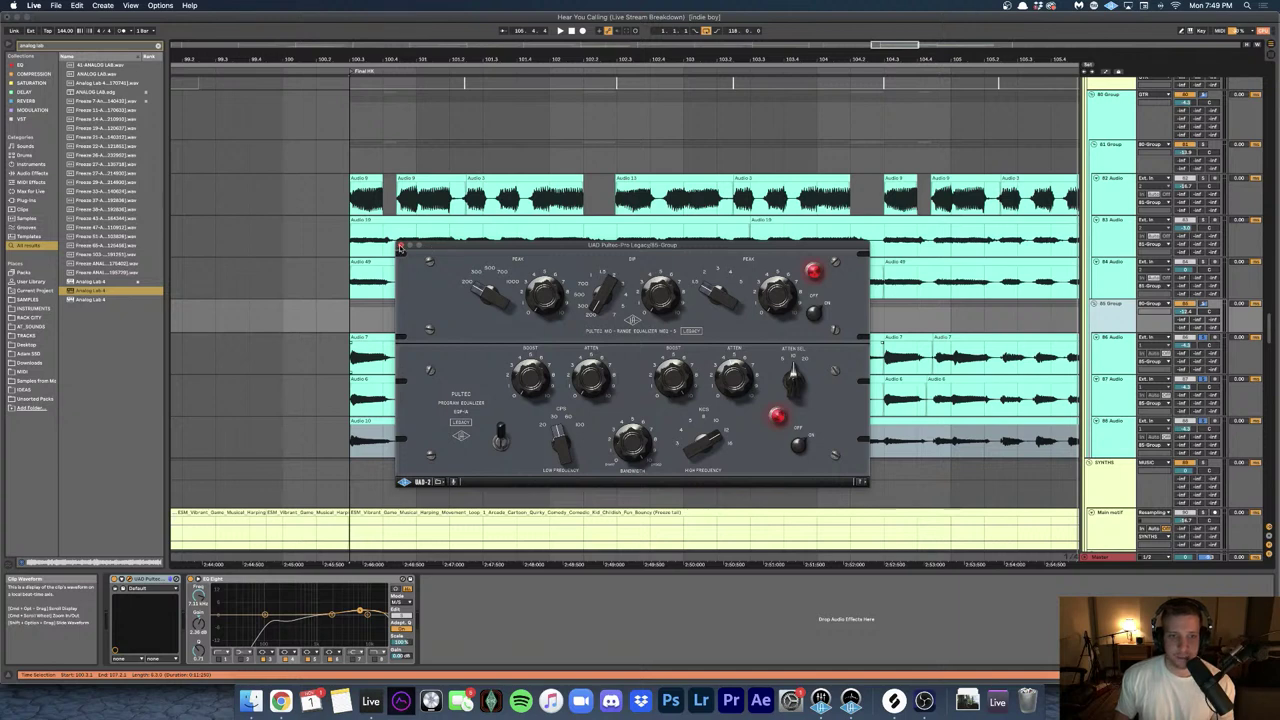
left_click(400, 247)
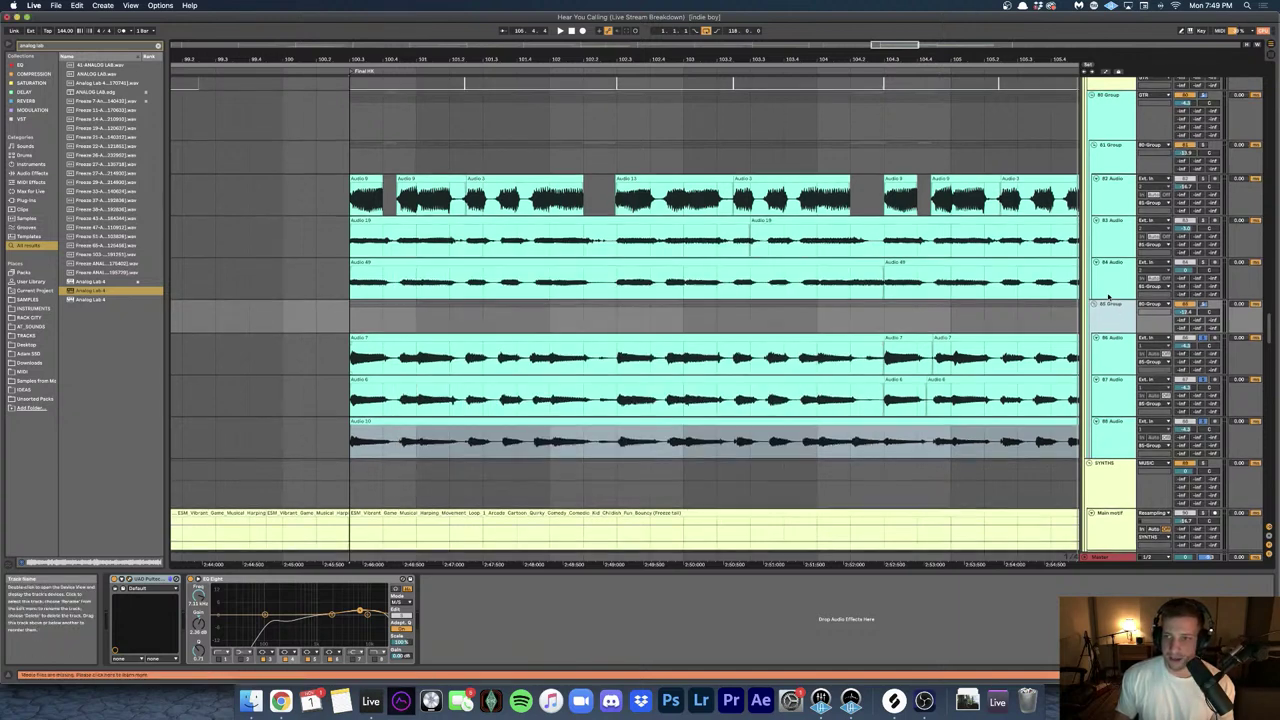
- Audition the 81 Group in solo, examine its two bx_console SSL 9000 J plug-ins side by side, and close them
left_click(1111, 163)
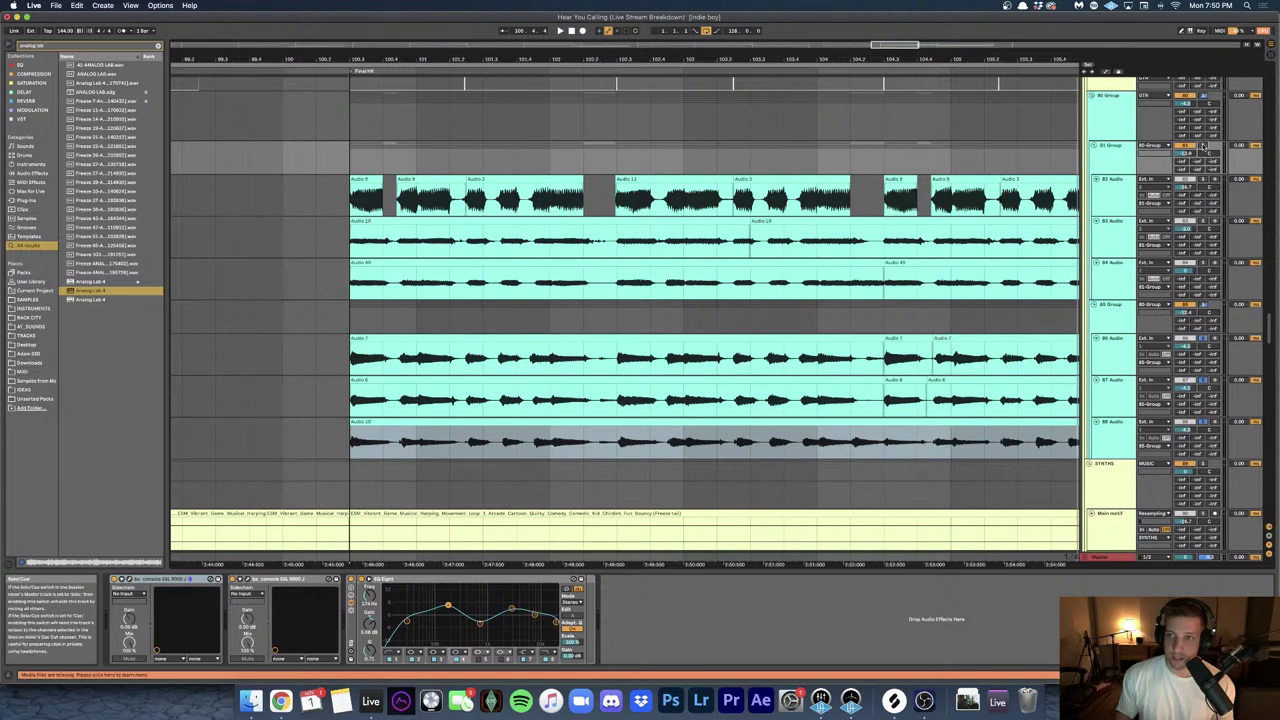
key("space")
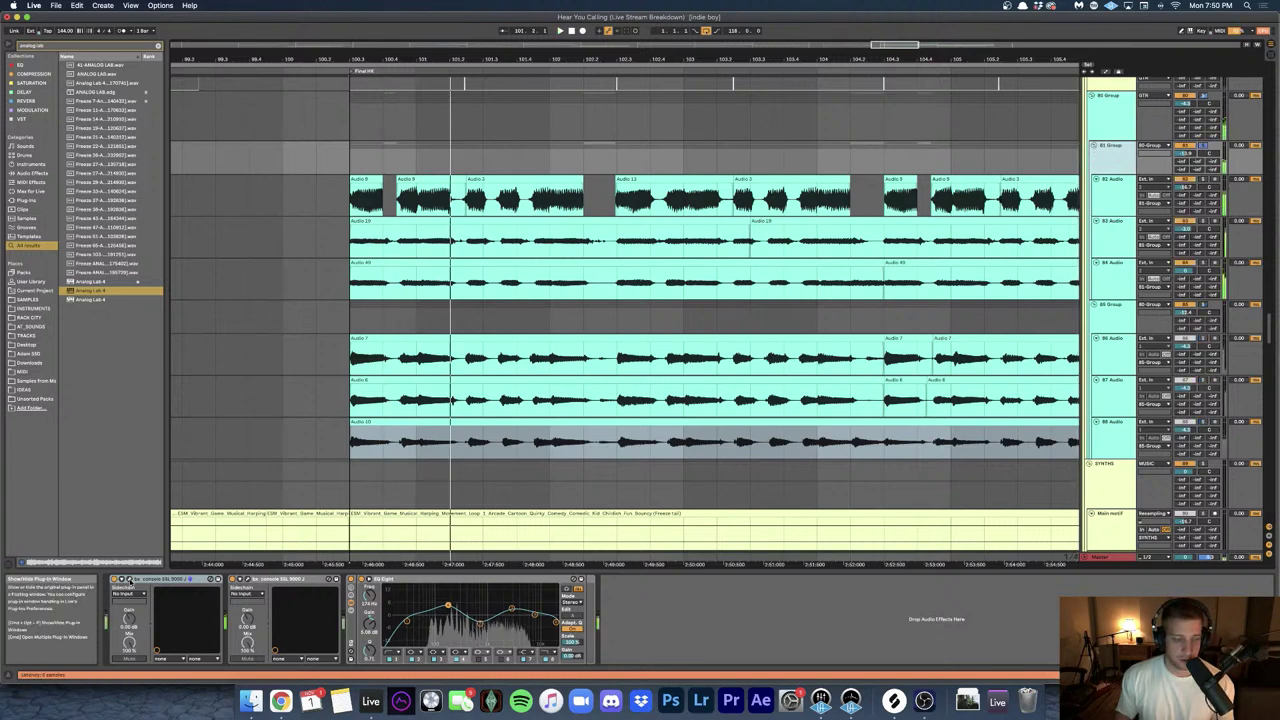
left_click(128, 580)
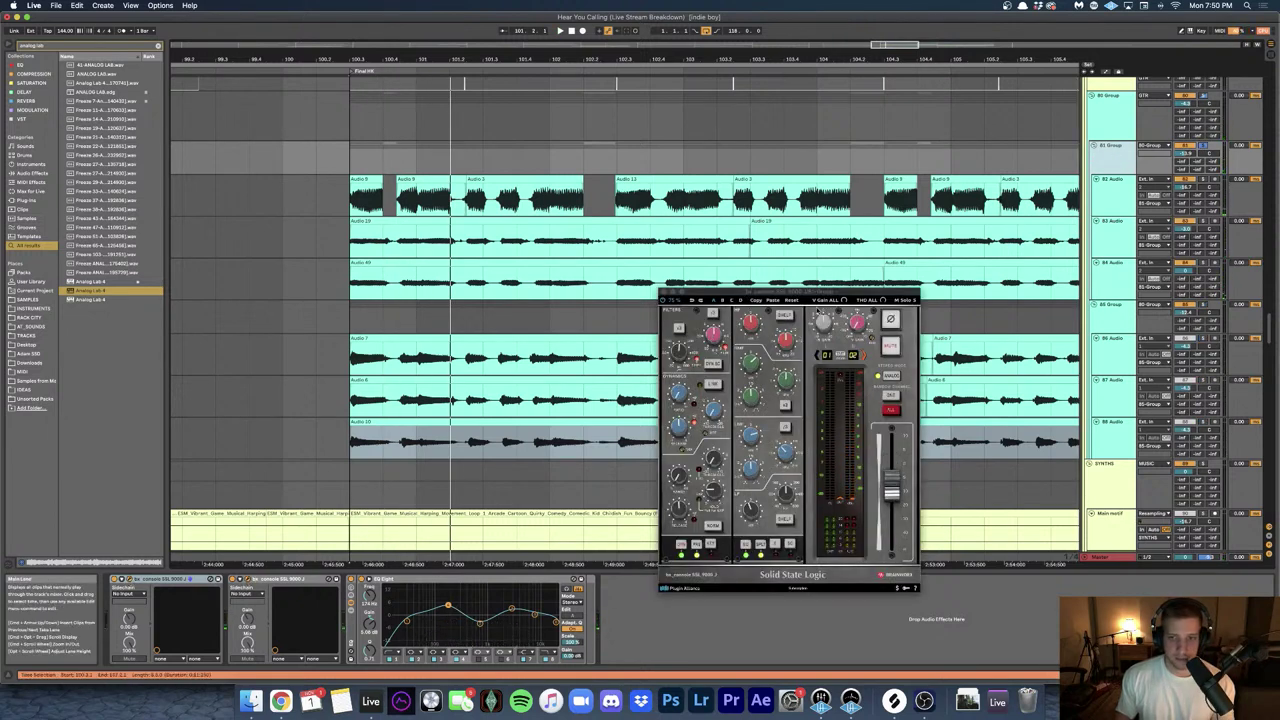
left_click(245, 580)
left_click_drag(750, 292, 536, 259)
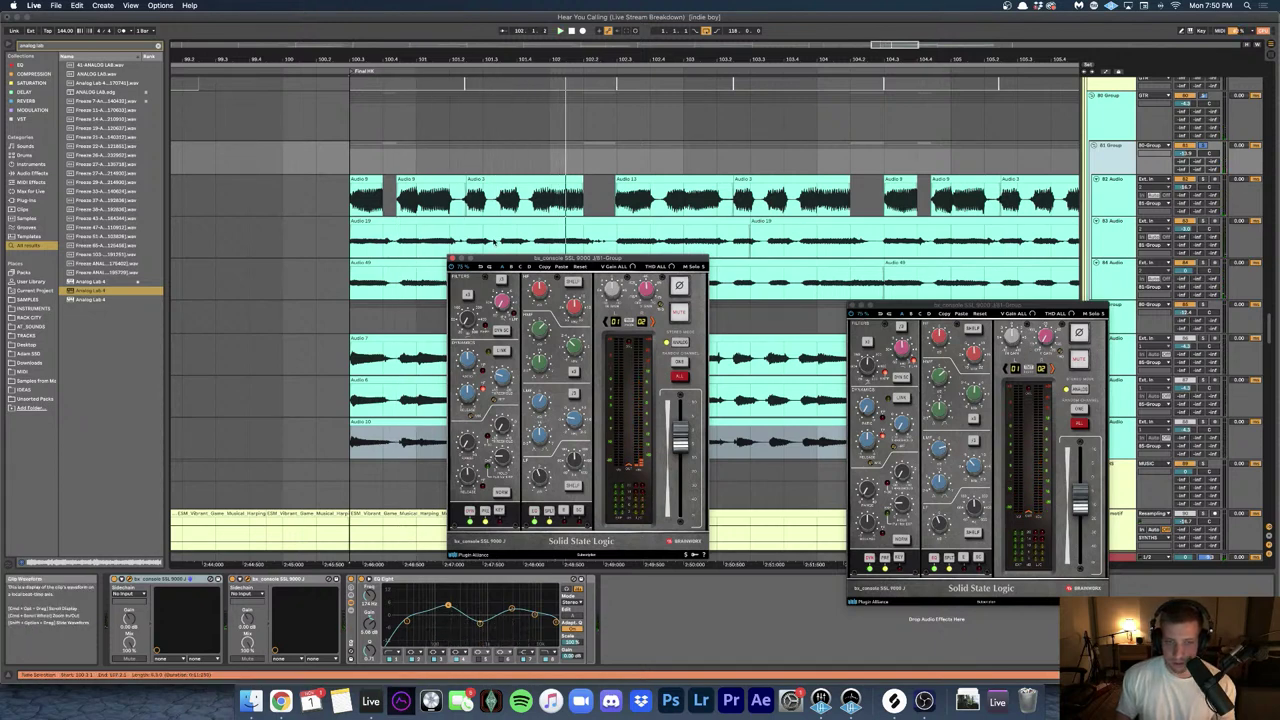
left_click(452, 258)
left_click(853, 313)
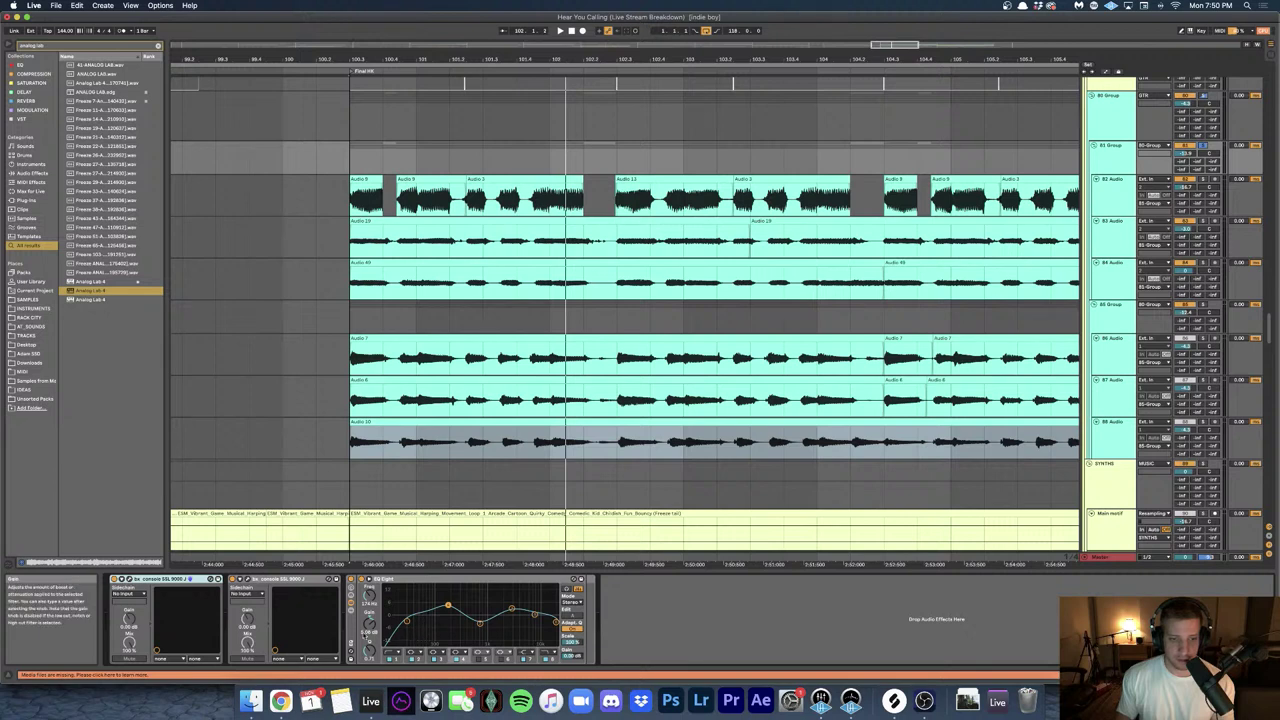
- Replay the soloed 81 Group from the start of the Final HK while examining its EQ Eight curve
key("space")
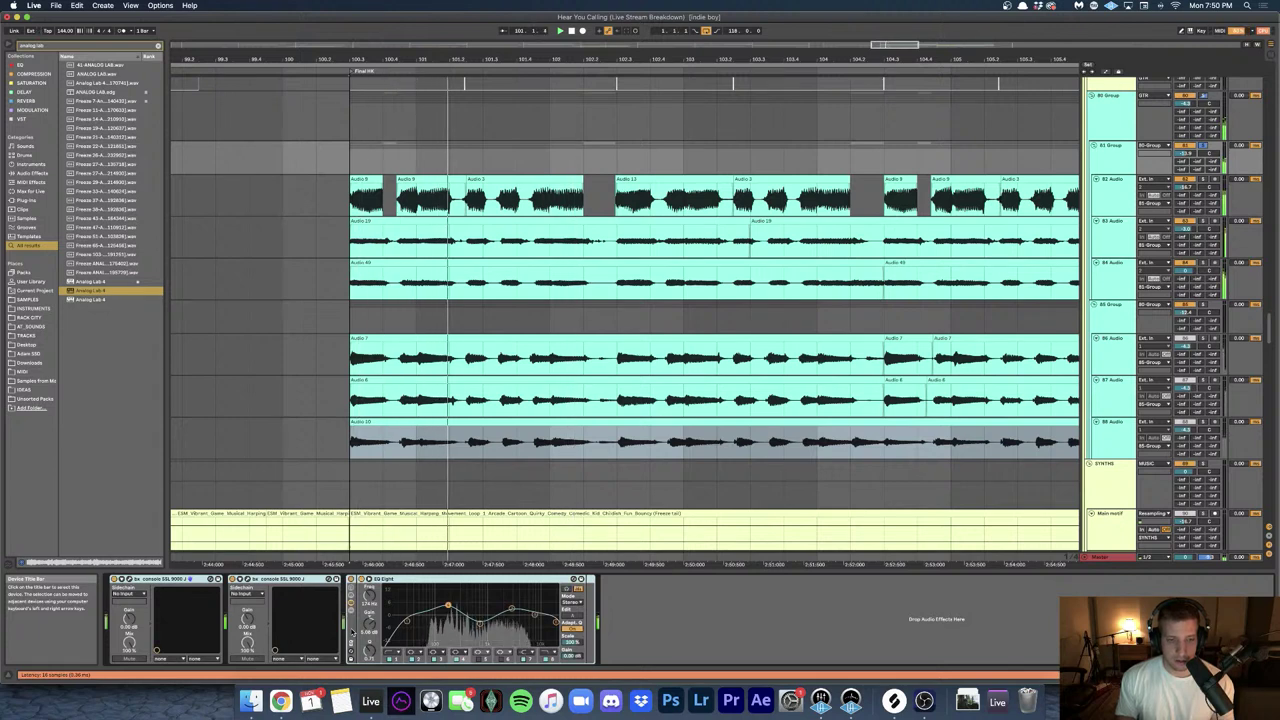
key("space")
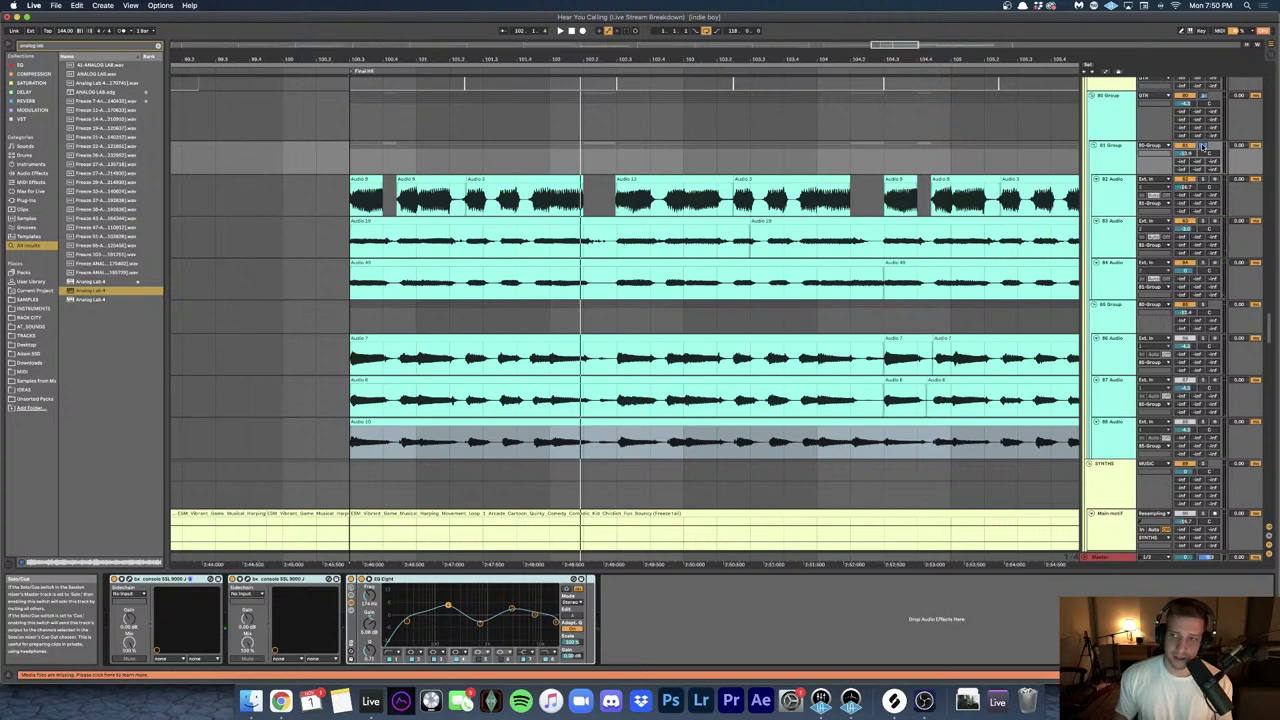
- Set the playback position to the start of the Final HK and look through the guitar, bass and percussion tracks up to the DRUMS group
scroll(1064, 263, "down", 15)
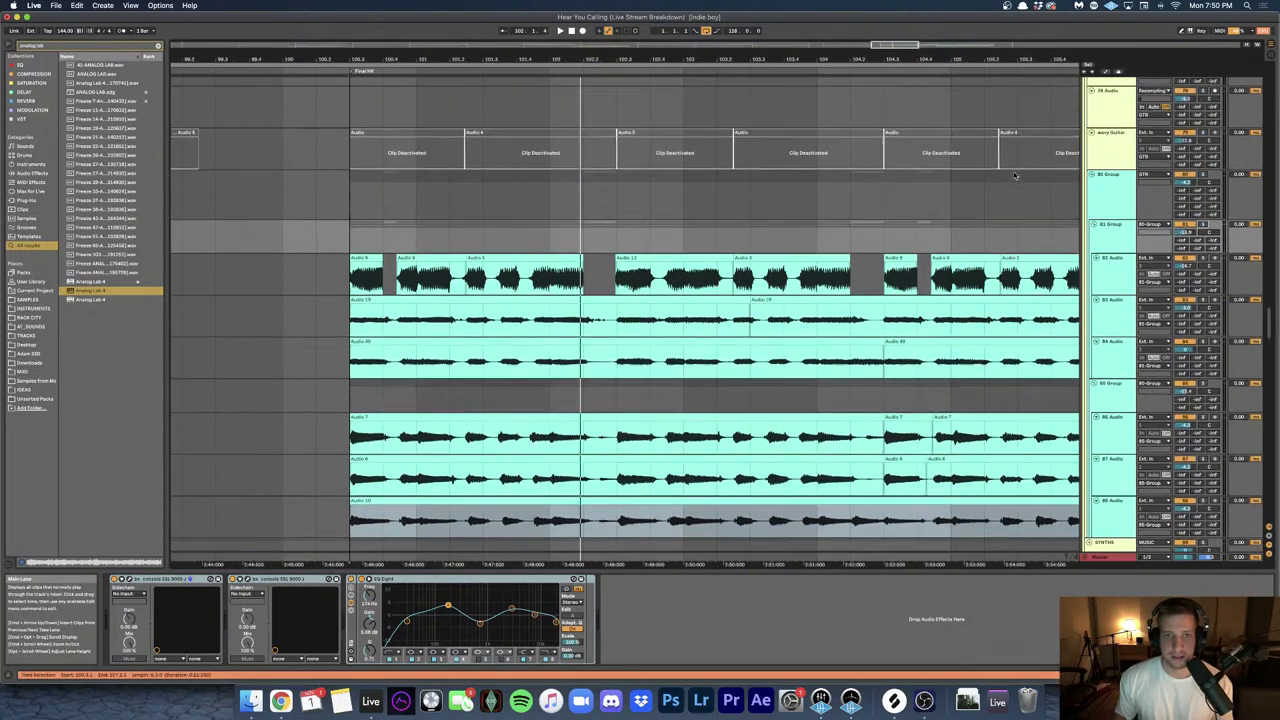
scroll(1064, 263, "up", 5)
scroll(934, 279, "down", 3)
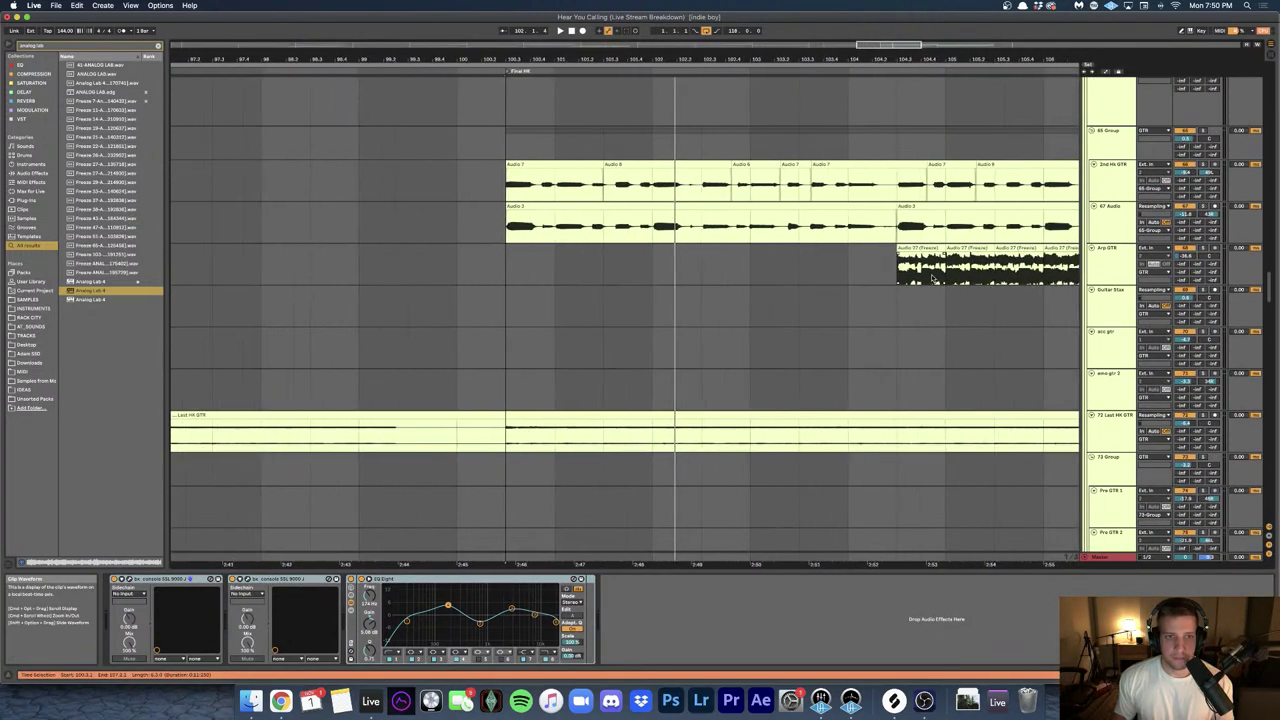
scroll(914, 415, "up", 1)
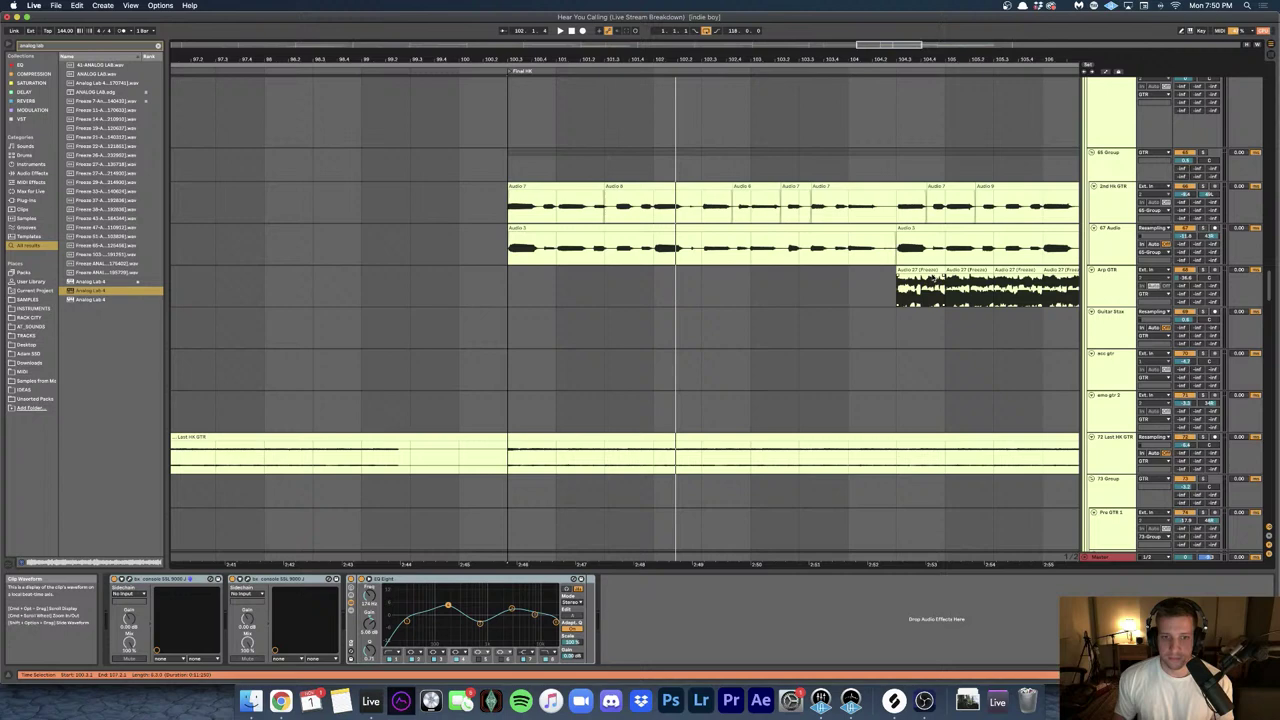
left_click(508, 462)
scroll(699, 375, "up", 2)
scroll(699, 375, "up", 10)
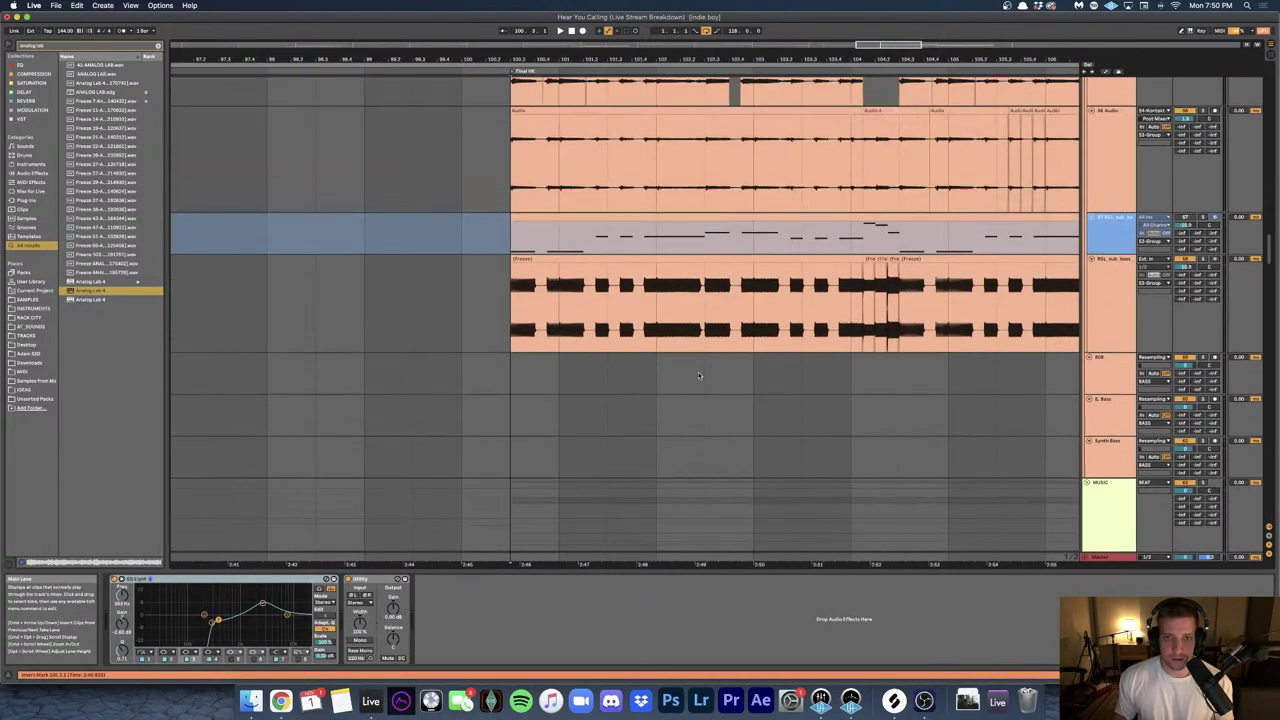
scroll(699, 375, "down", 3)
scroll(699, 375, "up", 3)
scroll(699, 375, "down", 2)
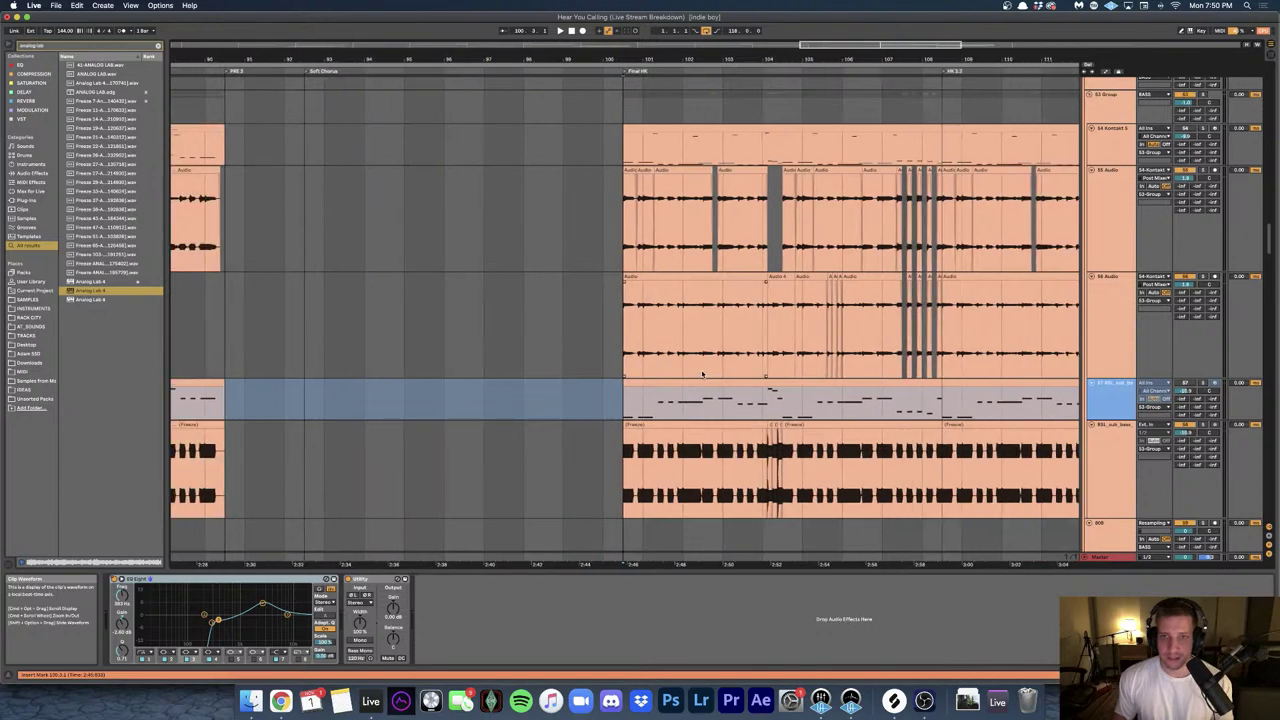
scroll(700, 375, "up", 8)
scroll(703, 374, "up", 8)
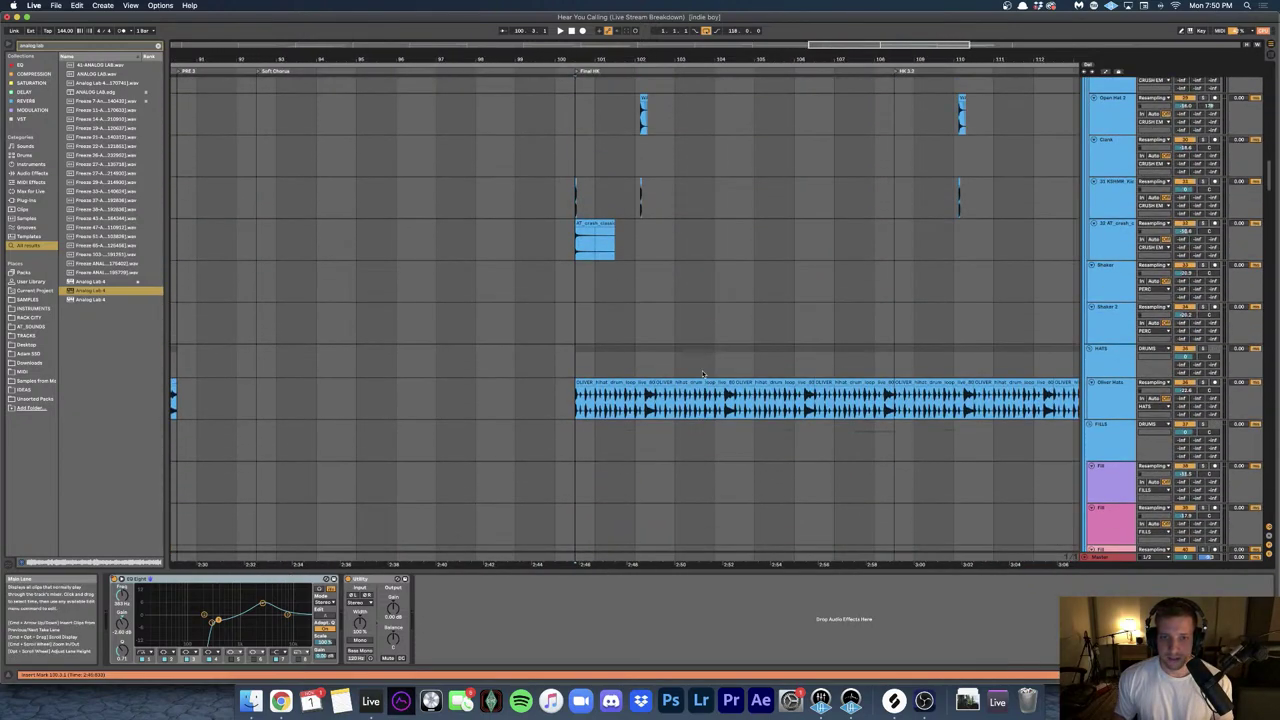
scroll(634, 376, "up", 10)
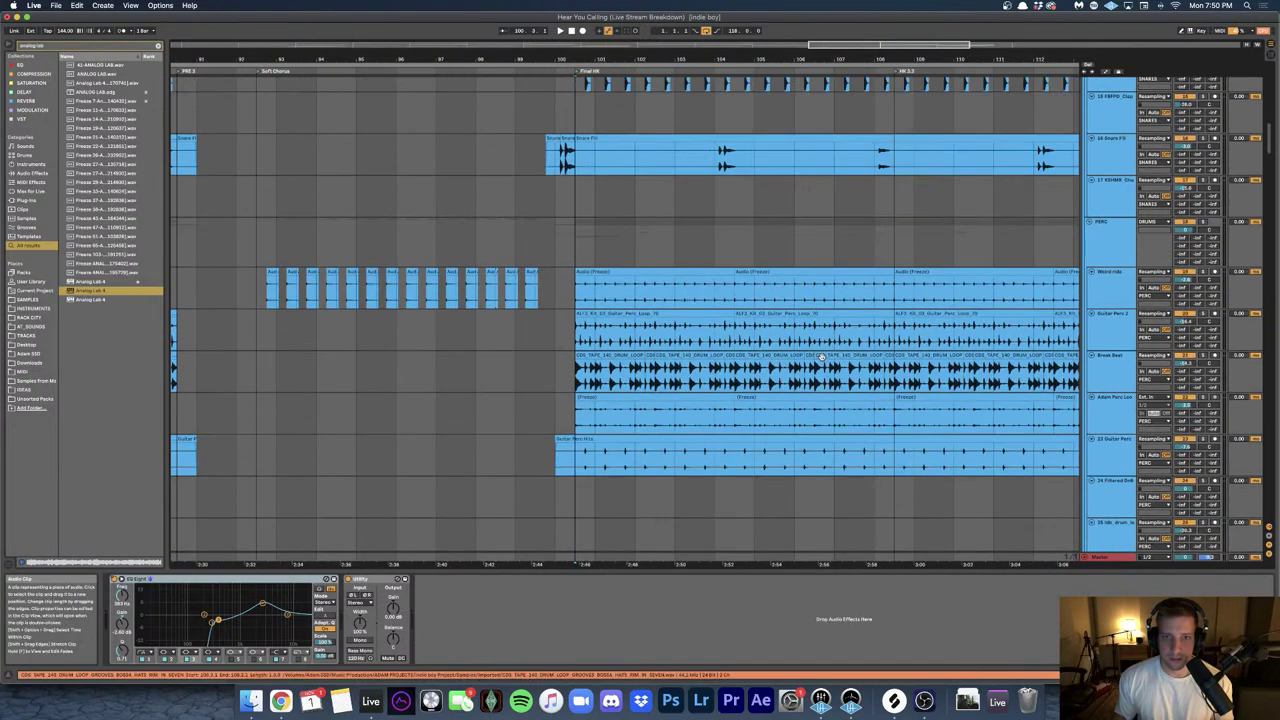
scroll(820, 358, "up", 5)
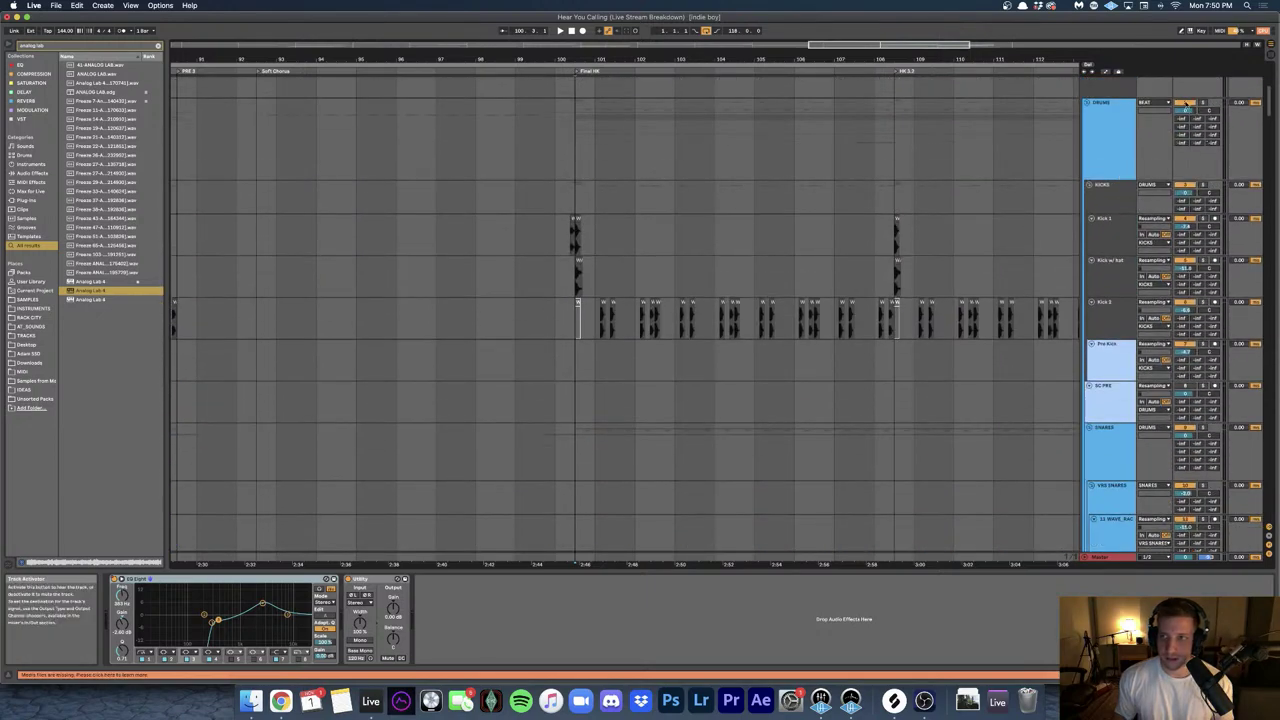
- Play the Final HK from its start while examining the kick, snare and percussion tracks
key("space")
scroll(763, 223, "down", 3)
scroll(559, 329, "down", 6)
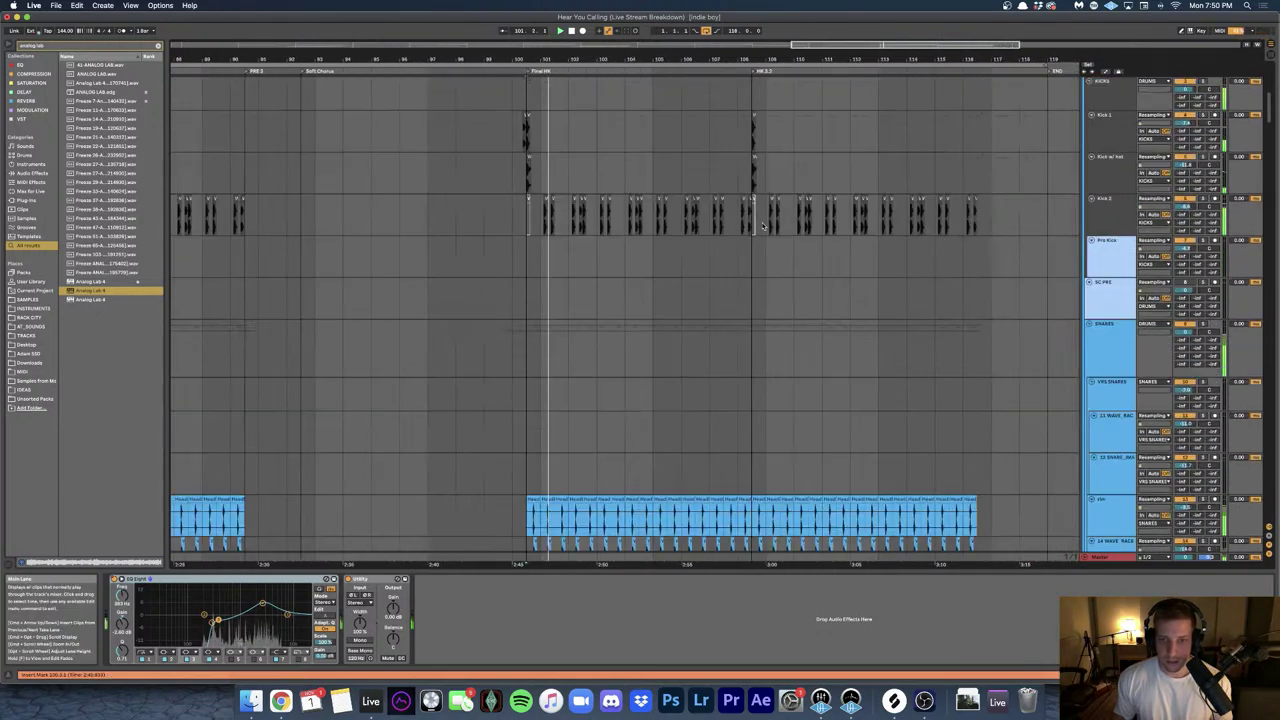
scroll(560, 328, "up", 3)
scroll(555, 331, "down", 6)
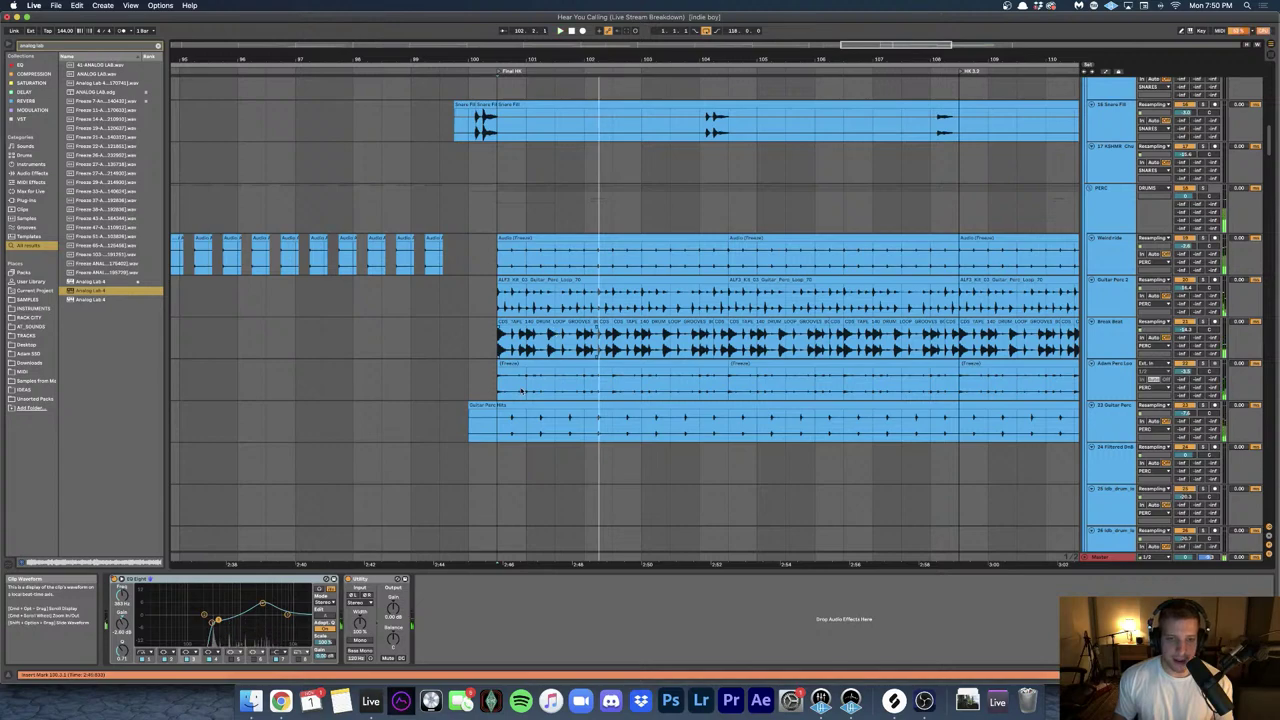
key("space")
- Place the playback position at the Final HK start on the Adam Perc Loop track, and audition the PERC group's ride track in solo
scroll(520, 391, "up", 3)
left_click(489, 391)
scroll(489, 391, "down", 8)
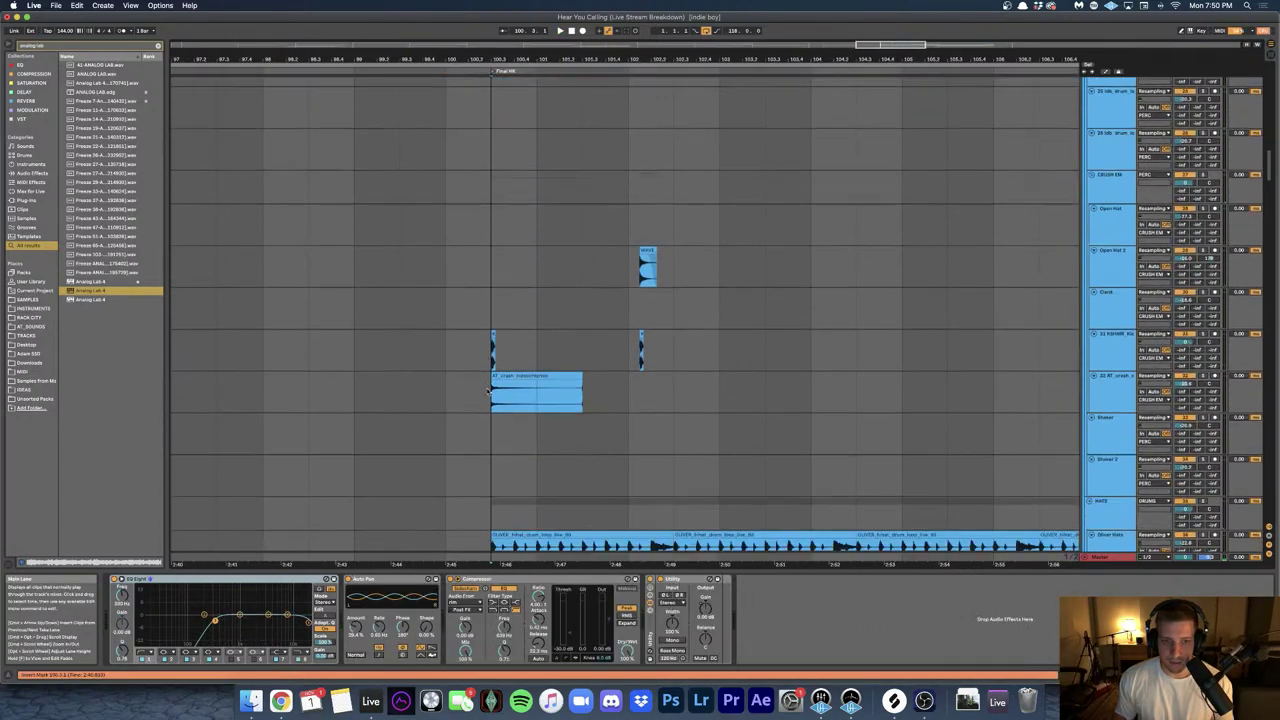
scroll(490, 391, "down", 15)
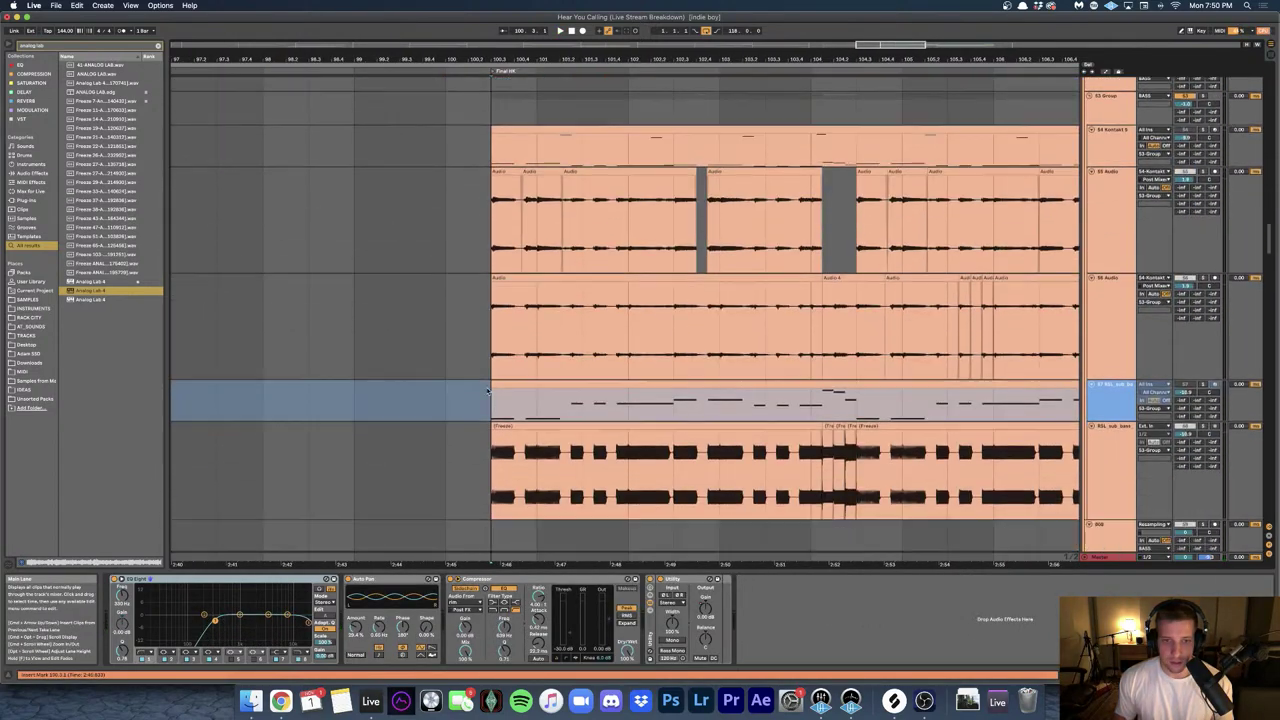
scroll(488, 391, "down", 5)
scroll(488, 391, "up", 10)
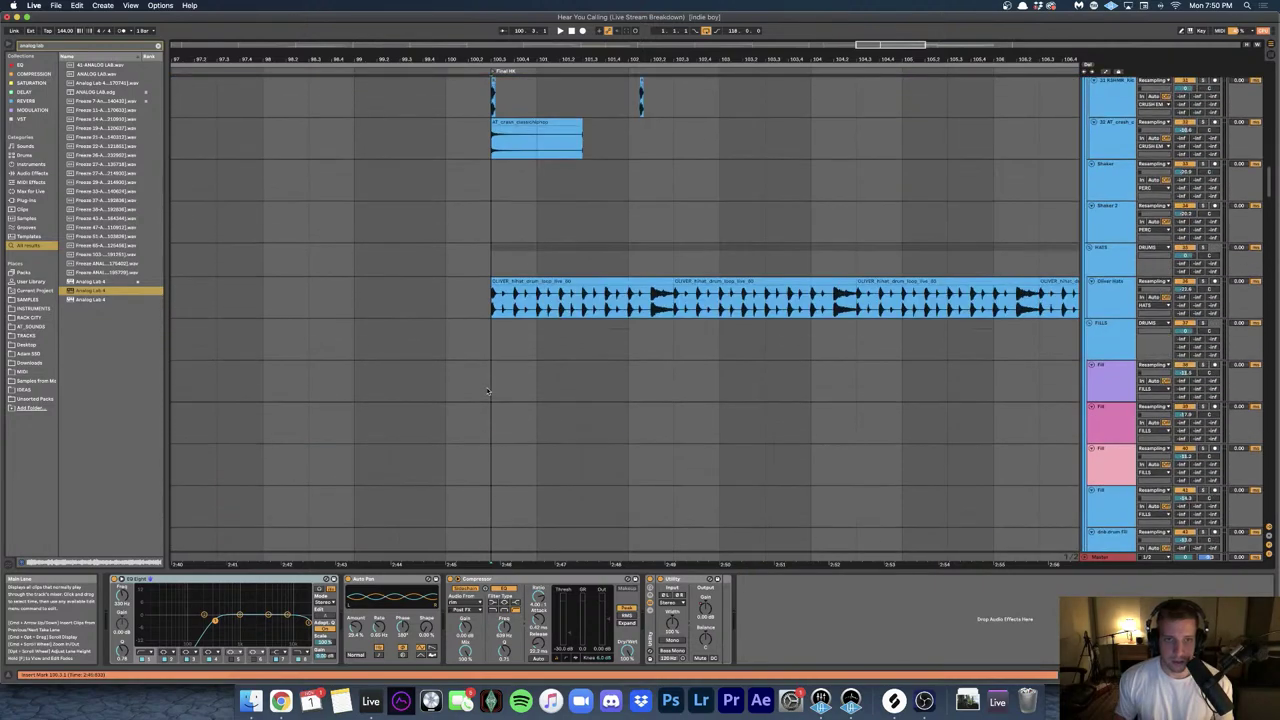
scroll(488, 391, "up", 10)
key("space")
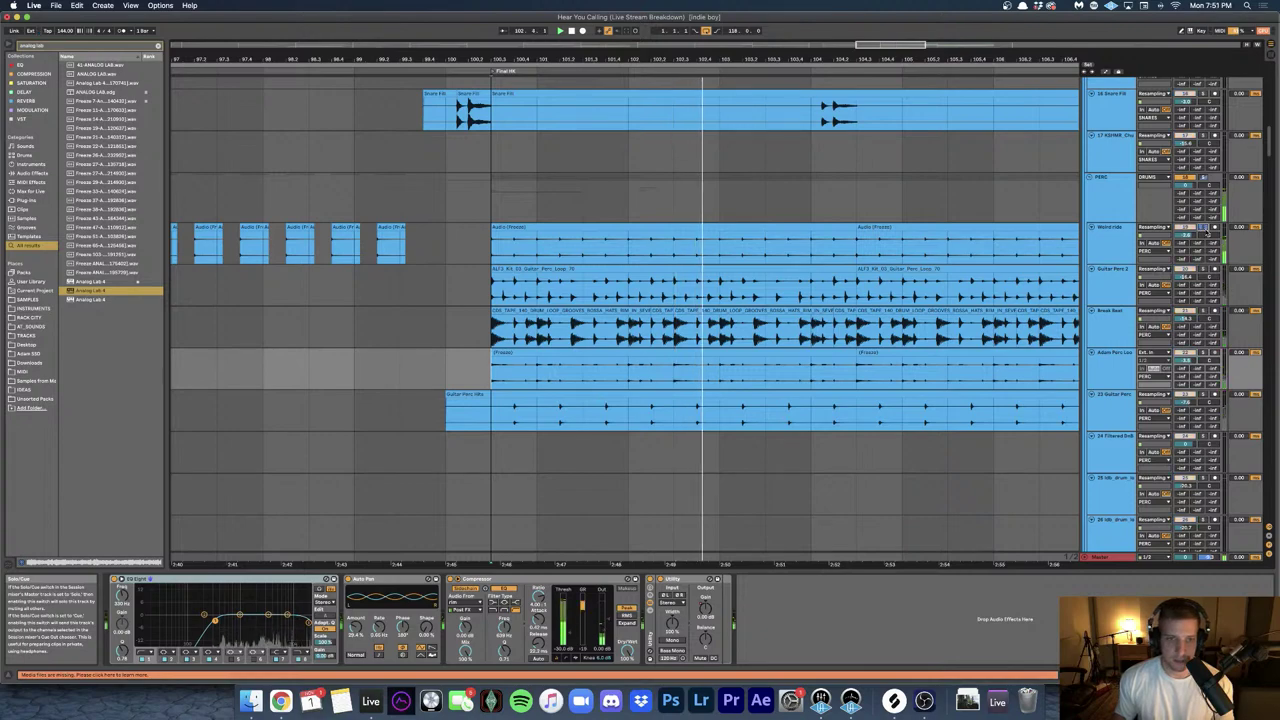
- Replay the Final HK from its start with the whole DRUMS group soloed, viewing its kick, snare and percussion tracks
scroll(1099, 214, "up", 10)
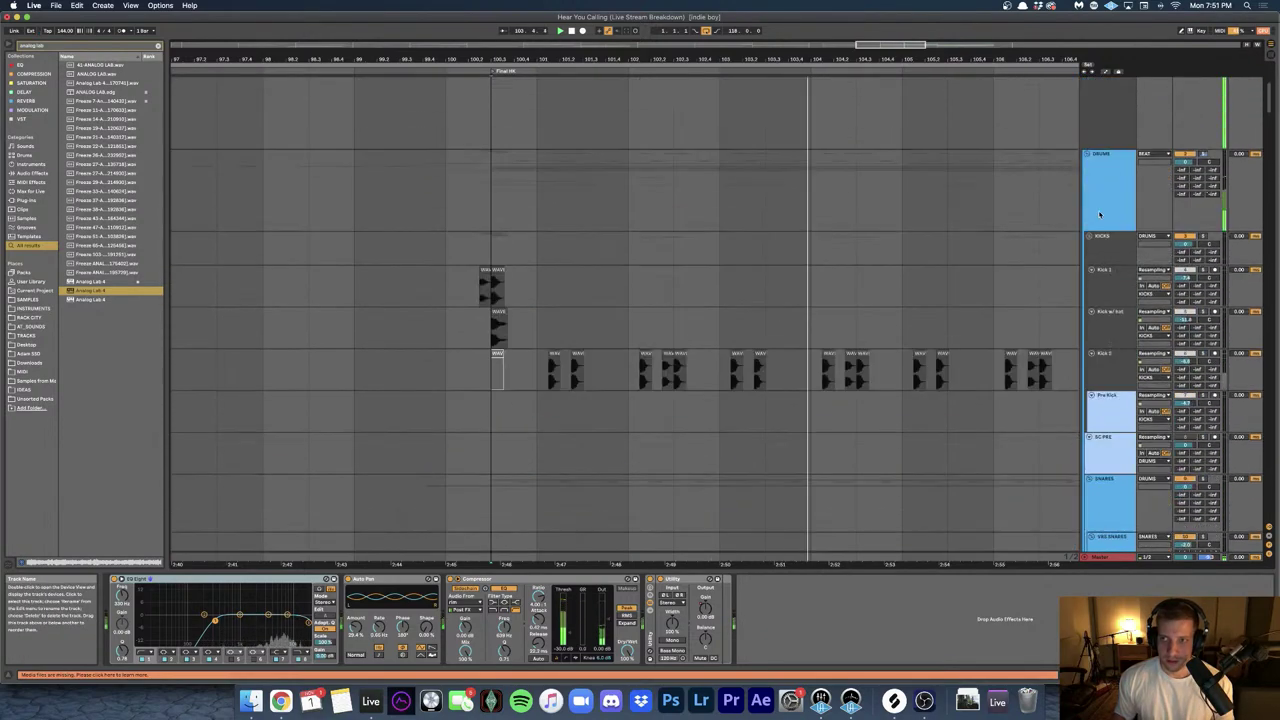
scroll(1099, 214, "up", 2)
key("space")
key("space")
scroll(833, 262, "down", 3)
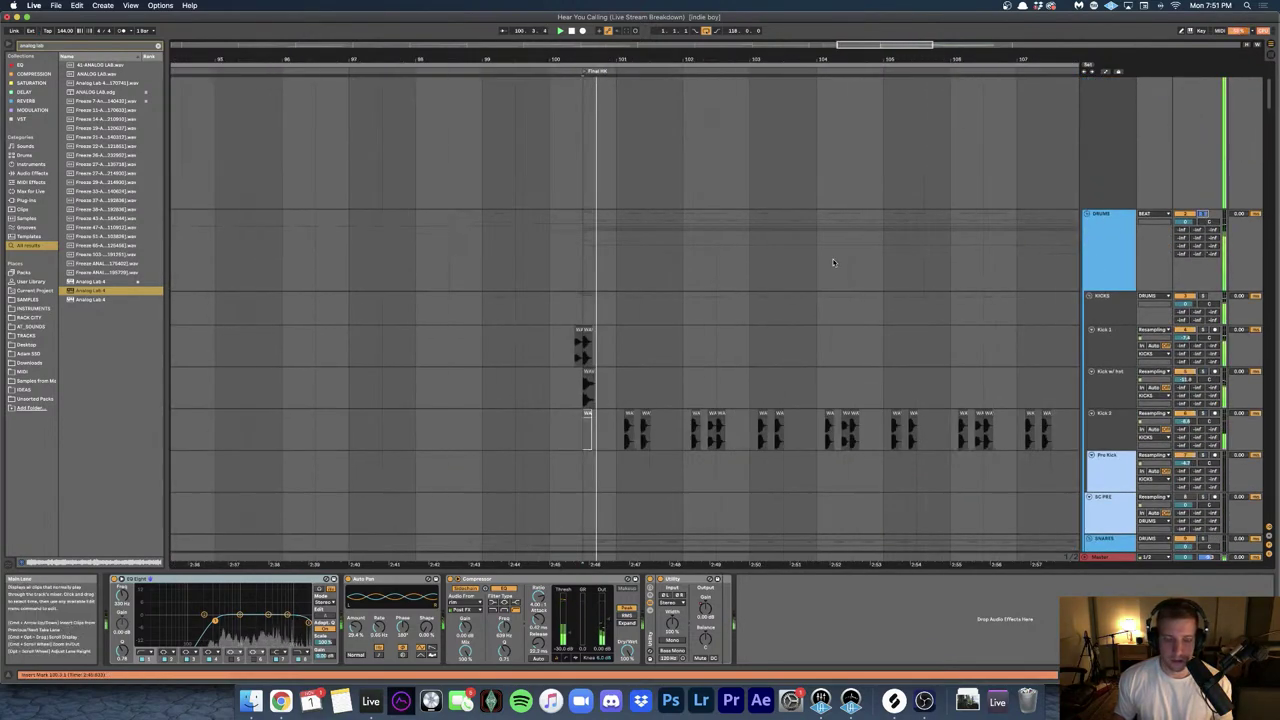
scroll(832, 262, "down", 3)
scroll(832, 262, "down", 10)
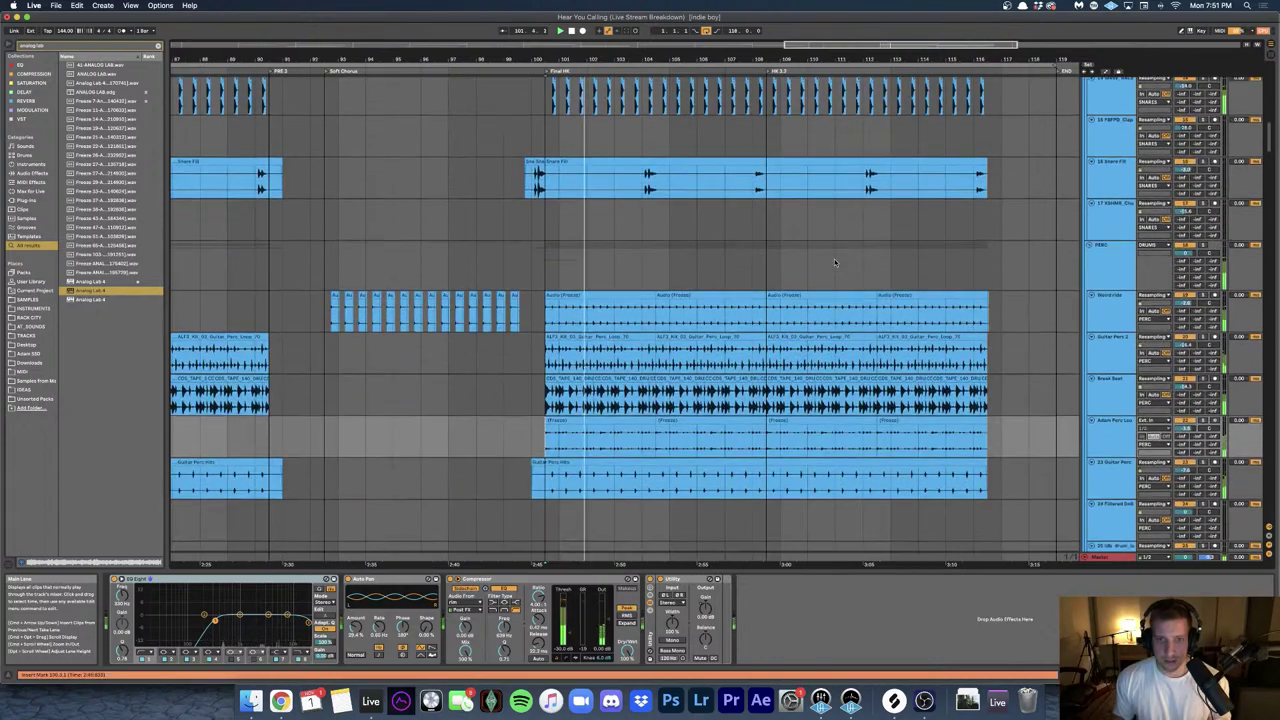
scroll(835, 262, "up", 5)
scroll(580, 270, "up", 3)
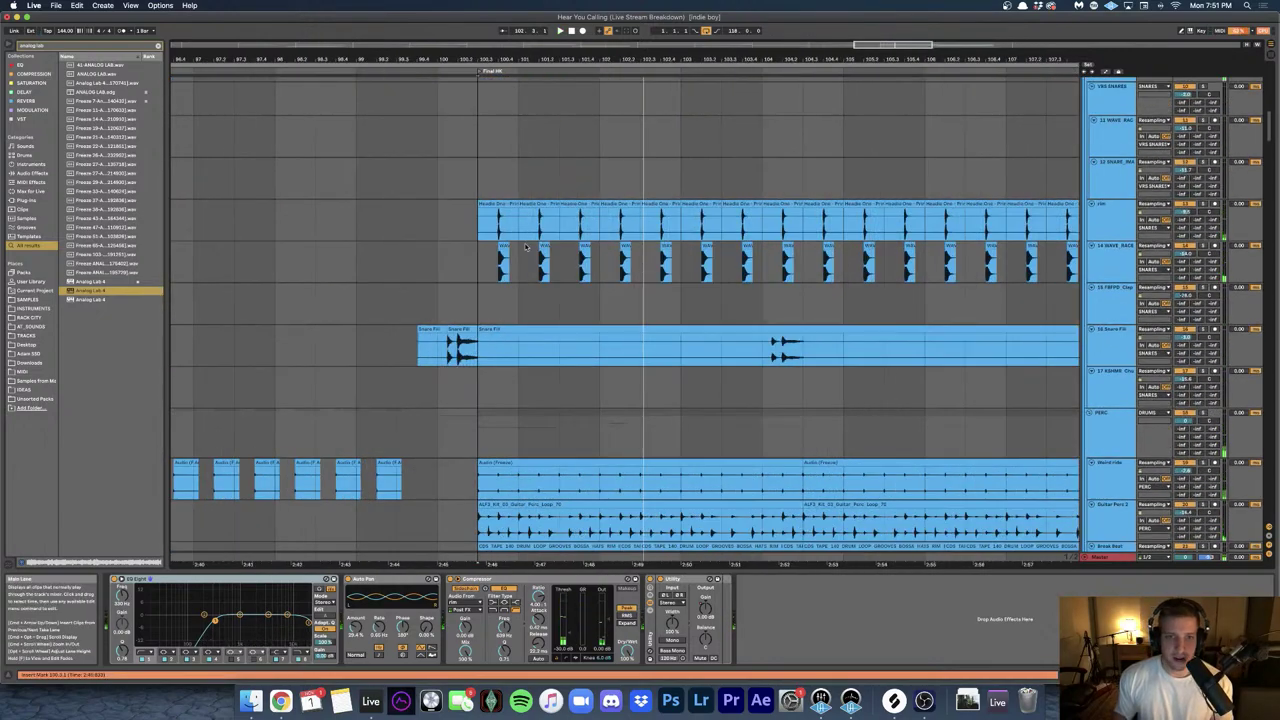
- Select the first clip on track 14 in the SNARES group and examine where that snare layer is used across the song
left_click(557, 262)
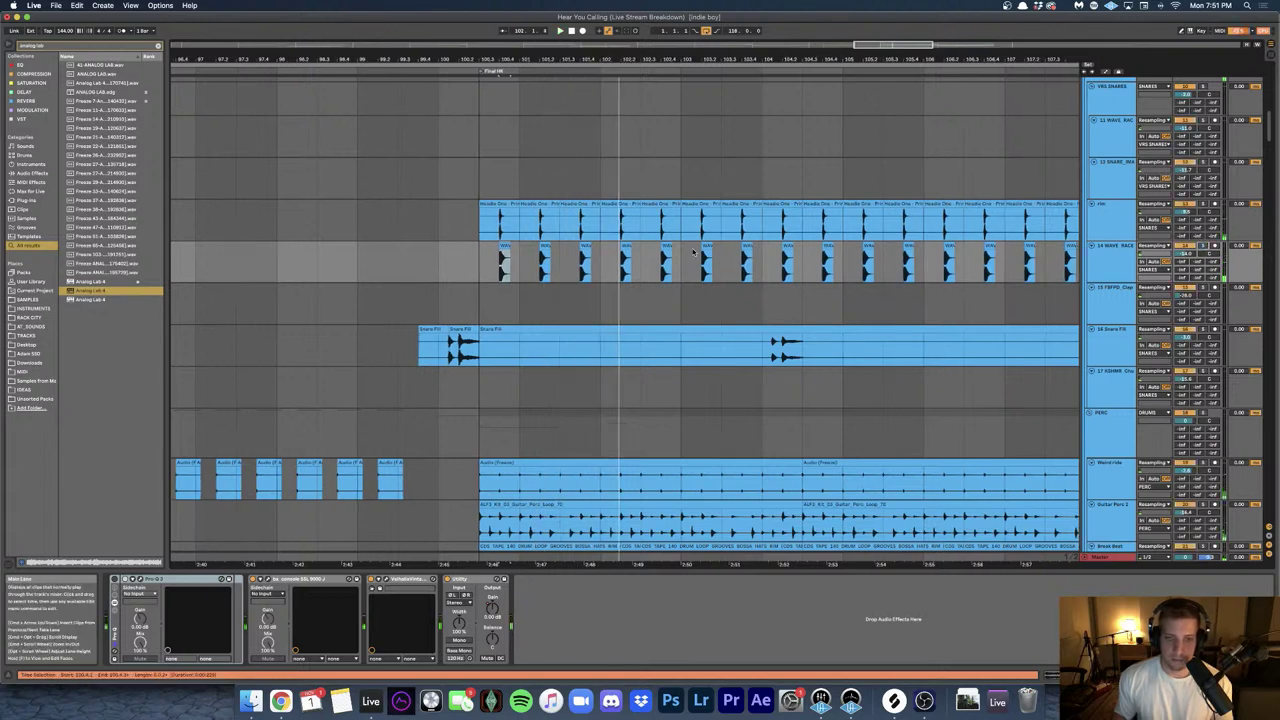
scroll(761, 262, "down", 10)
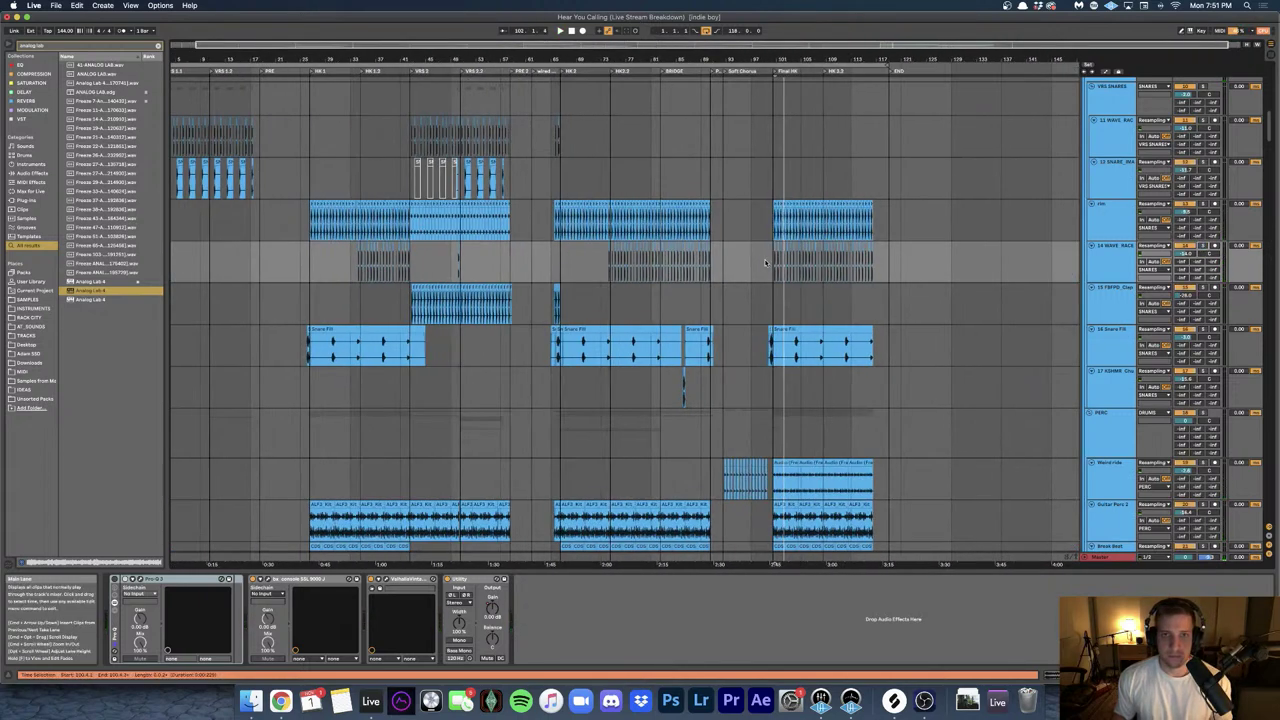
scroll(780, 265, "up", 6)
scroll(800, 268, "up", 5)
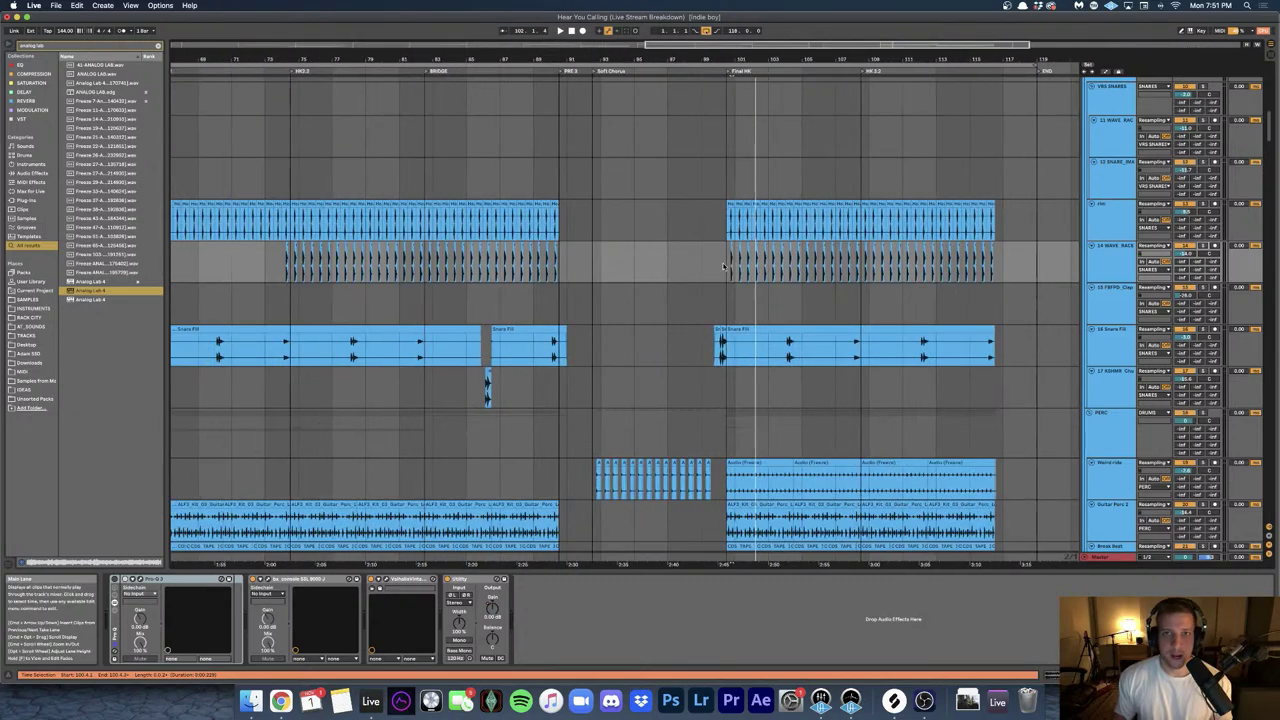
scroll(763, 266, "right", 5)
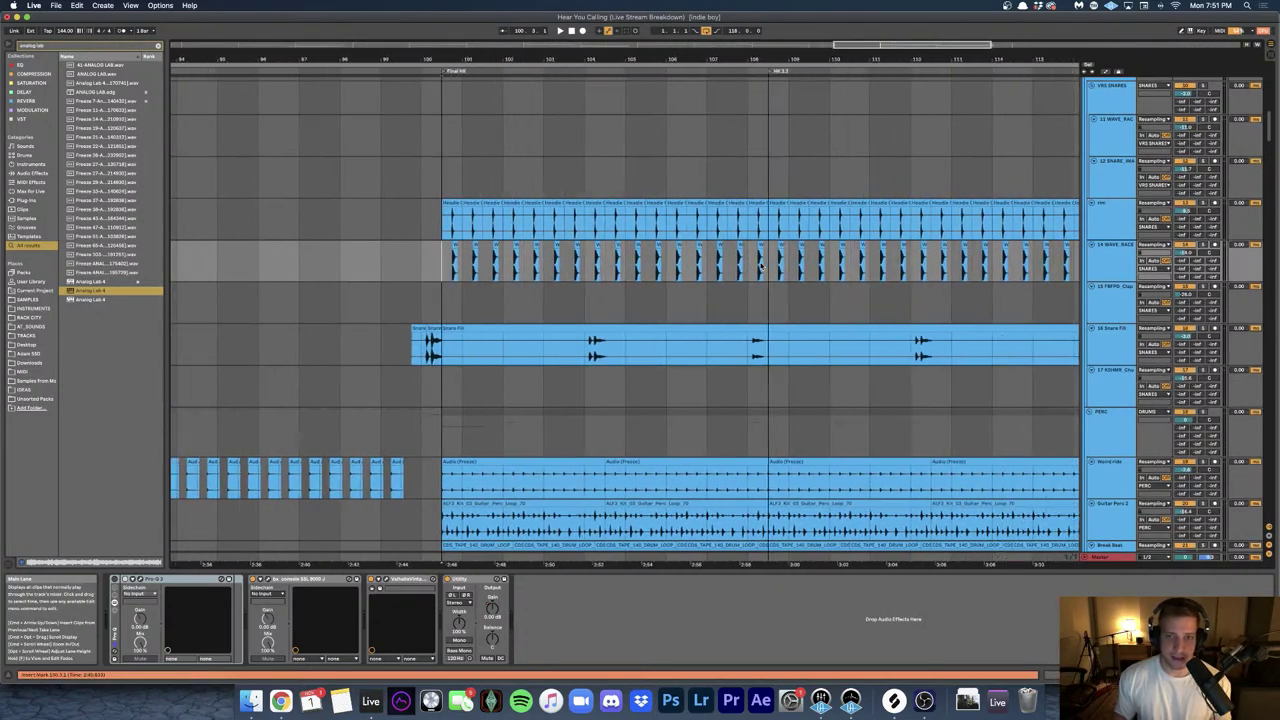
- Audition the 118 string track in the TONAL FX group from the start of the Final HK and view its place in the arrangement
scroll(762, 266, "down", 4)
scroll(761, 266, "down", 8)
scroll(760, 265, "down", 5)
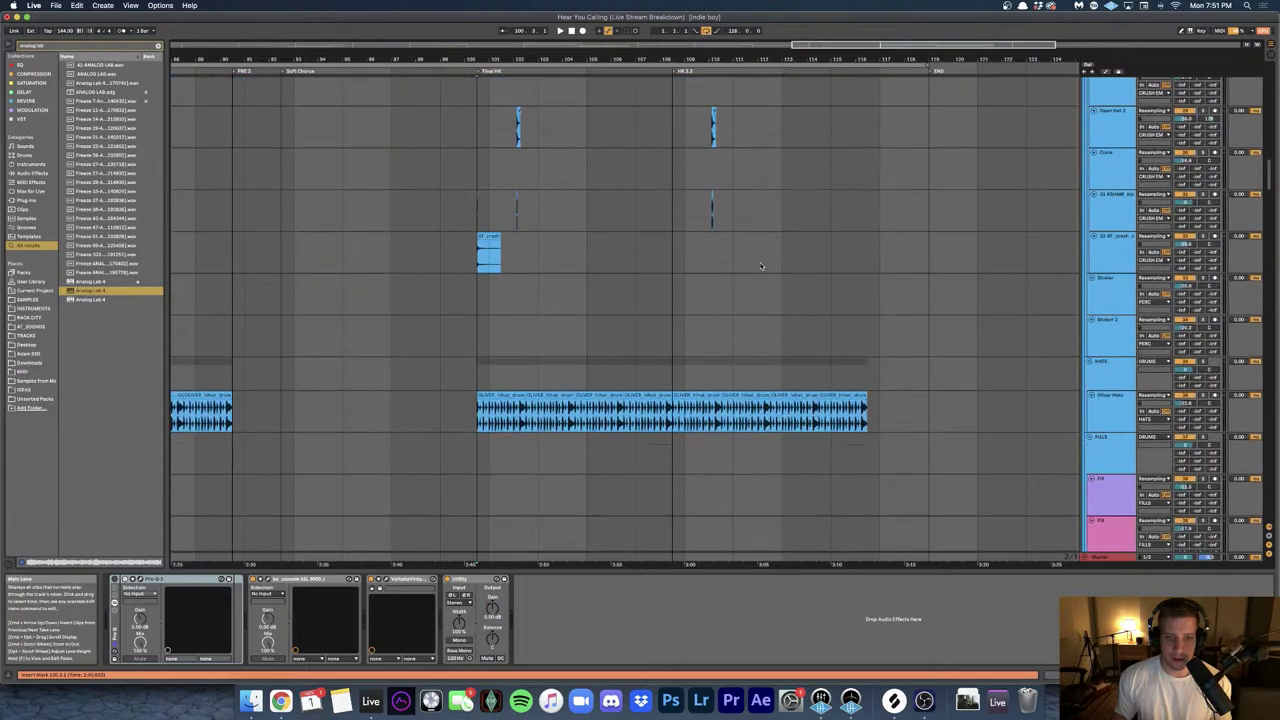
scroll(760, 265, "down", 15)
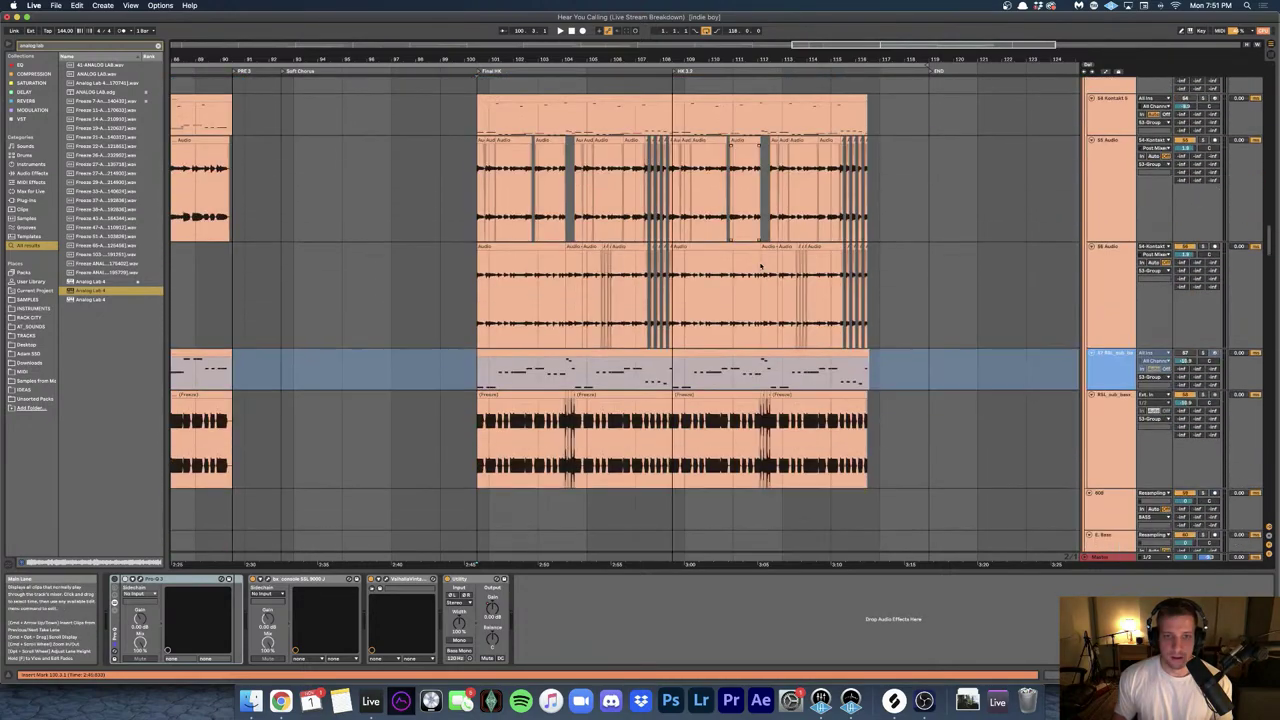
scroll(760, 265, "down", 20)
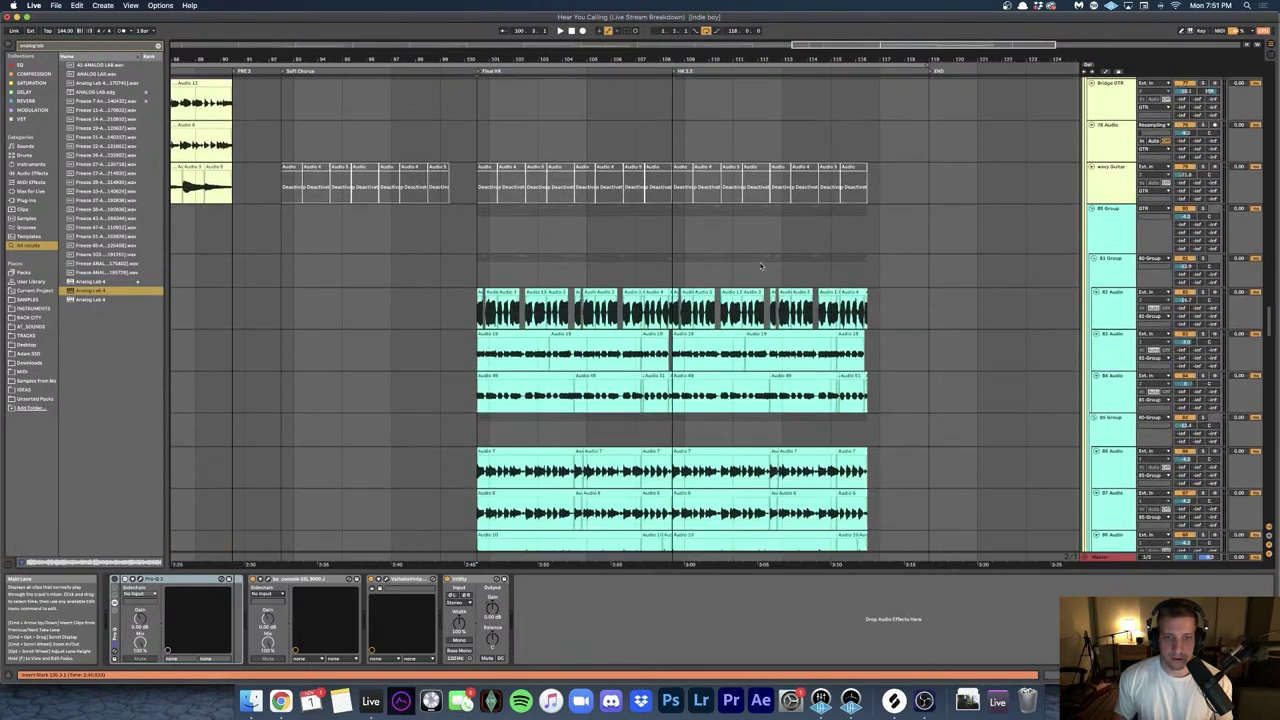
scroll(760, 265, "down", 20)
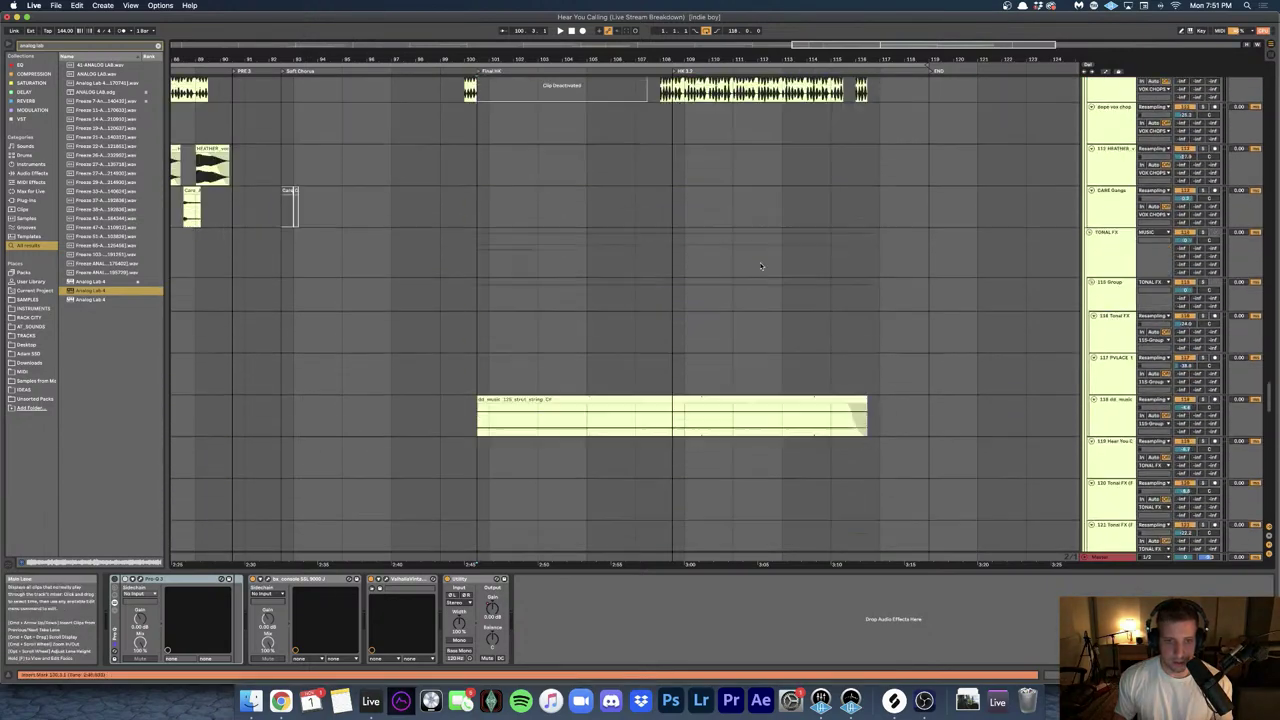
scroll(467, 236, "up", 10)
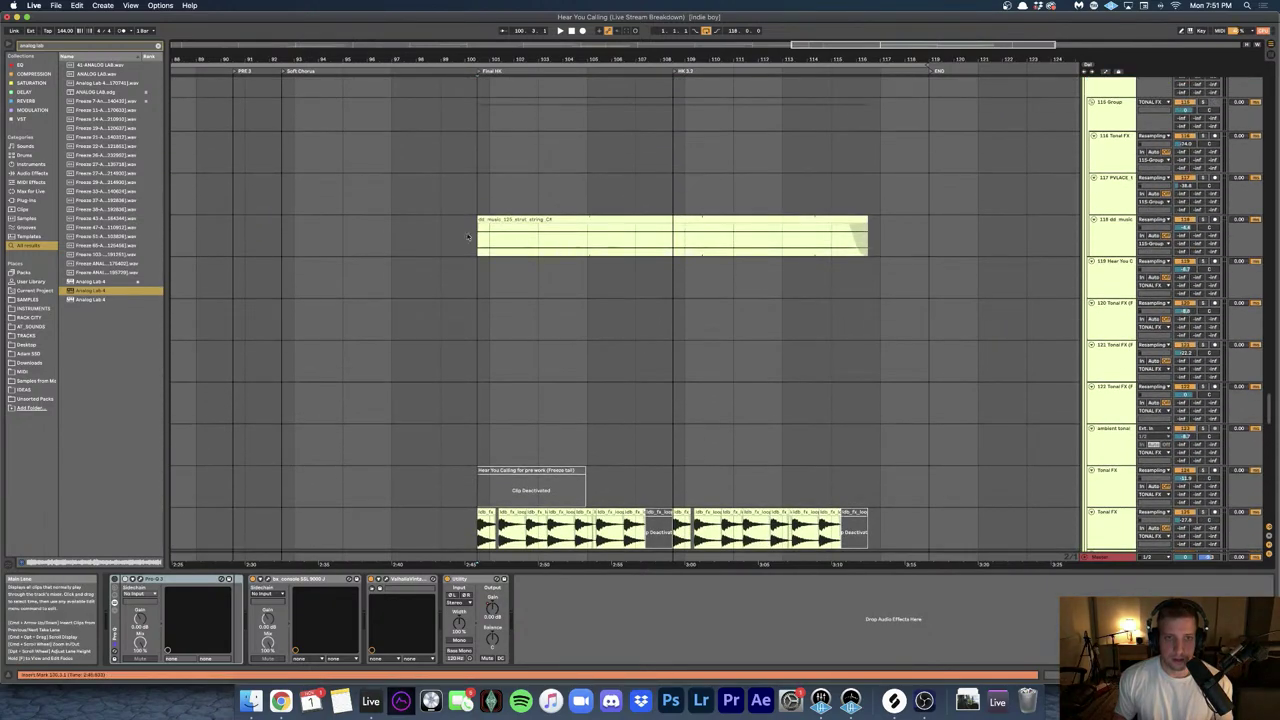
left_click(477, 246)
key("s")
key("space")
scroll(477, 246, "down", 5)
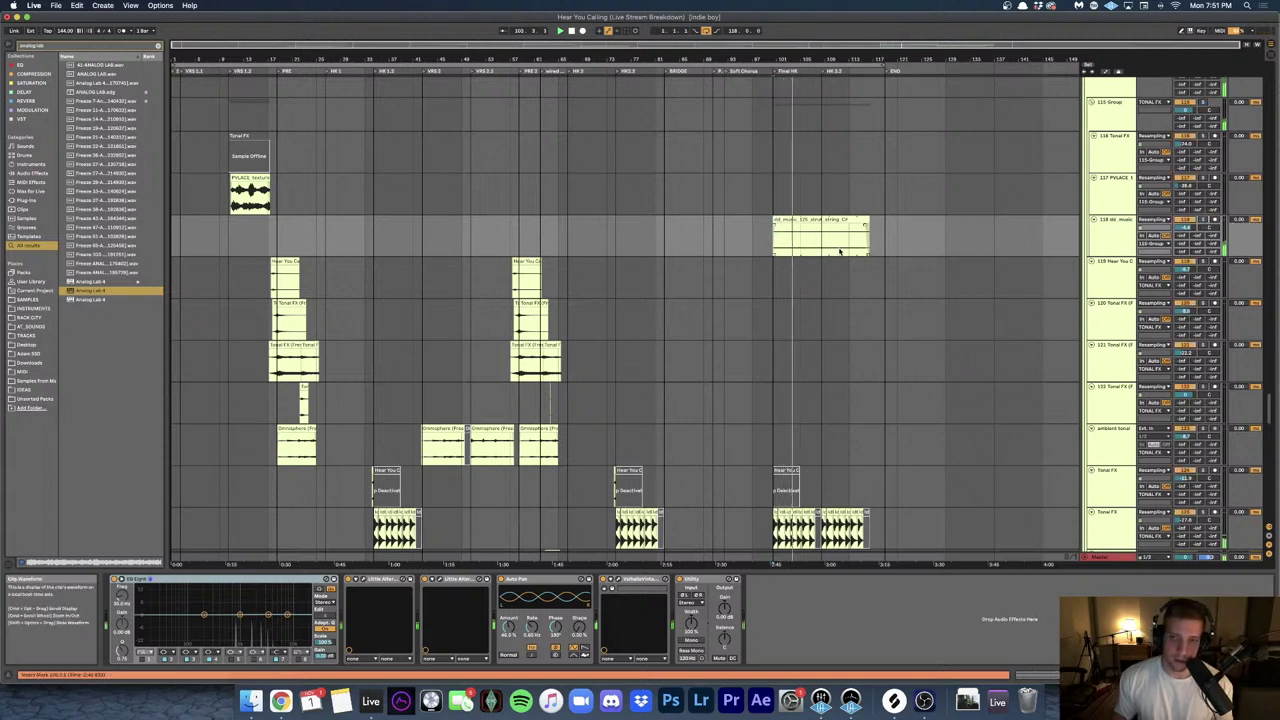
scroll(836, 251, "up", 3)
scroll(836, 251, "right", 2)
scroll(835, 250, "down", 2)
- Look through the FX and vocal effect tracks, and audition the 157 Audio clips near the end of the Final HK
scroll(835, 250, "down", 15)
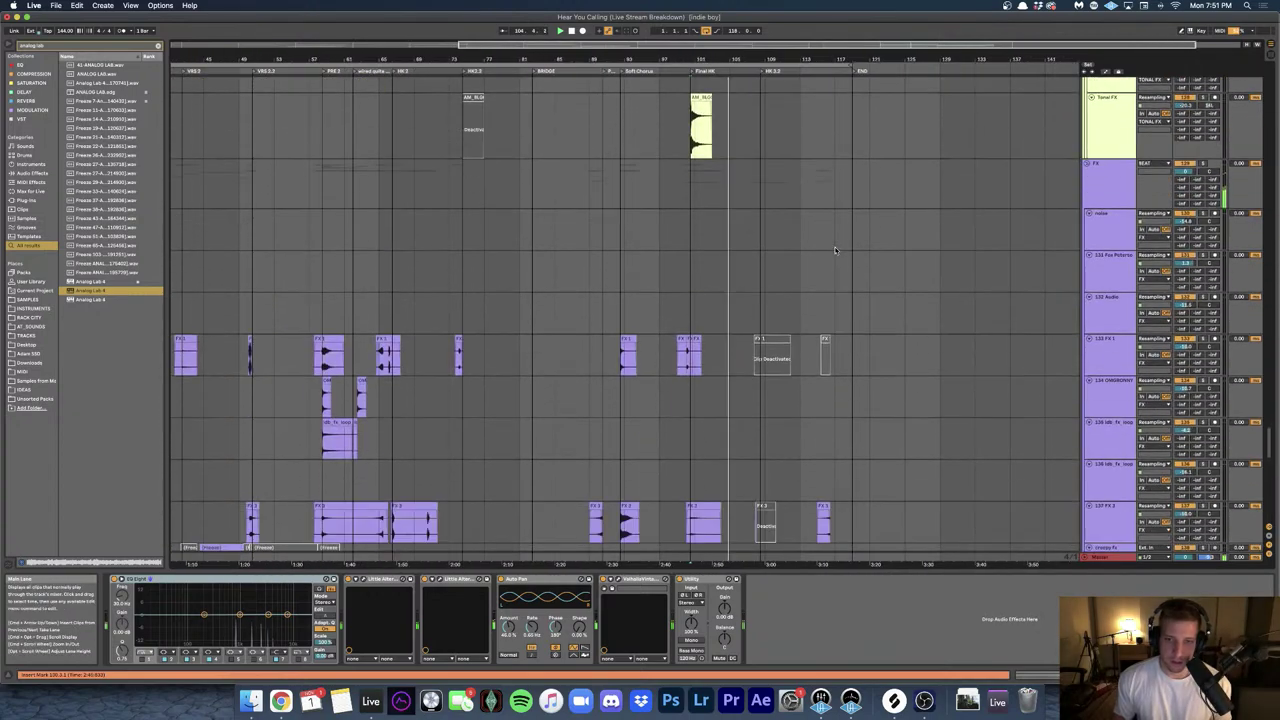
scroll(835, 250, "down", 5)
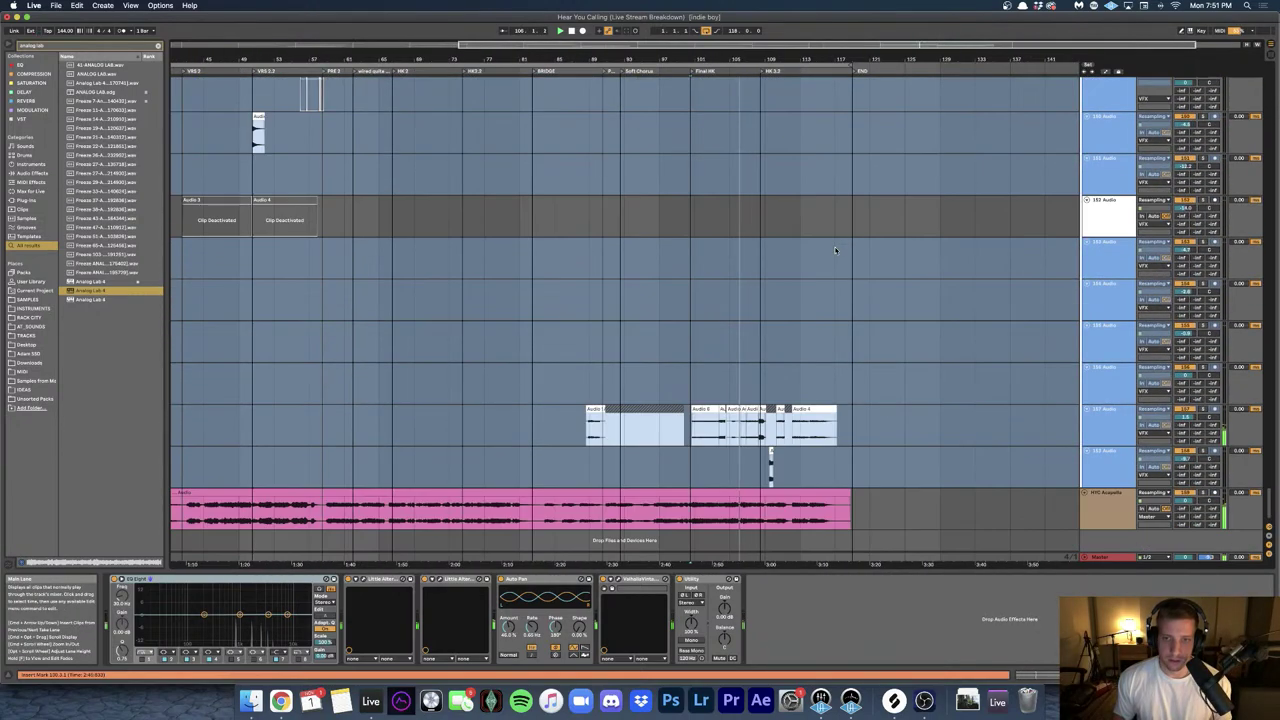
scroll(790, 410, "up", 5)
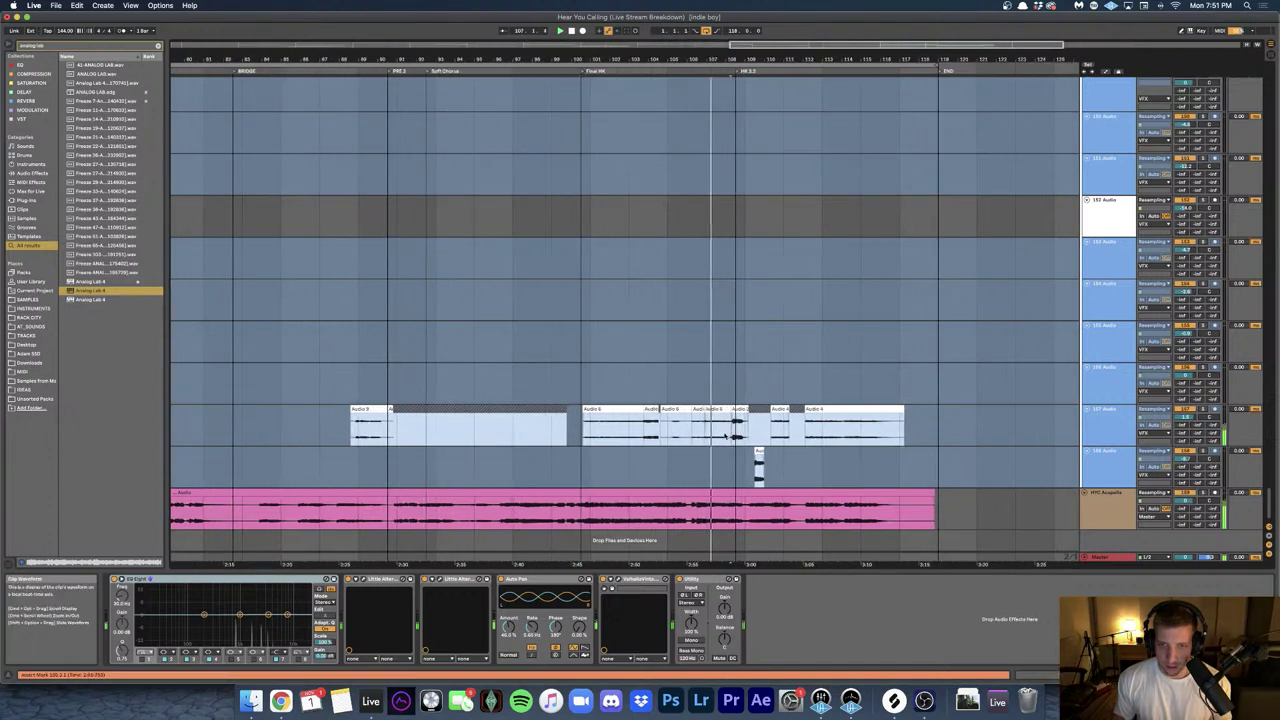
left_click(714, 438)
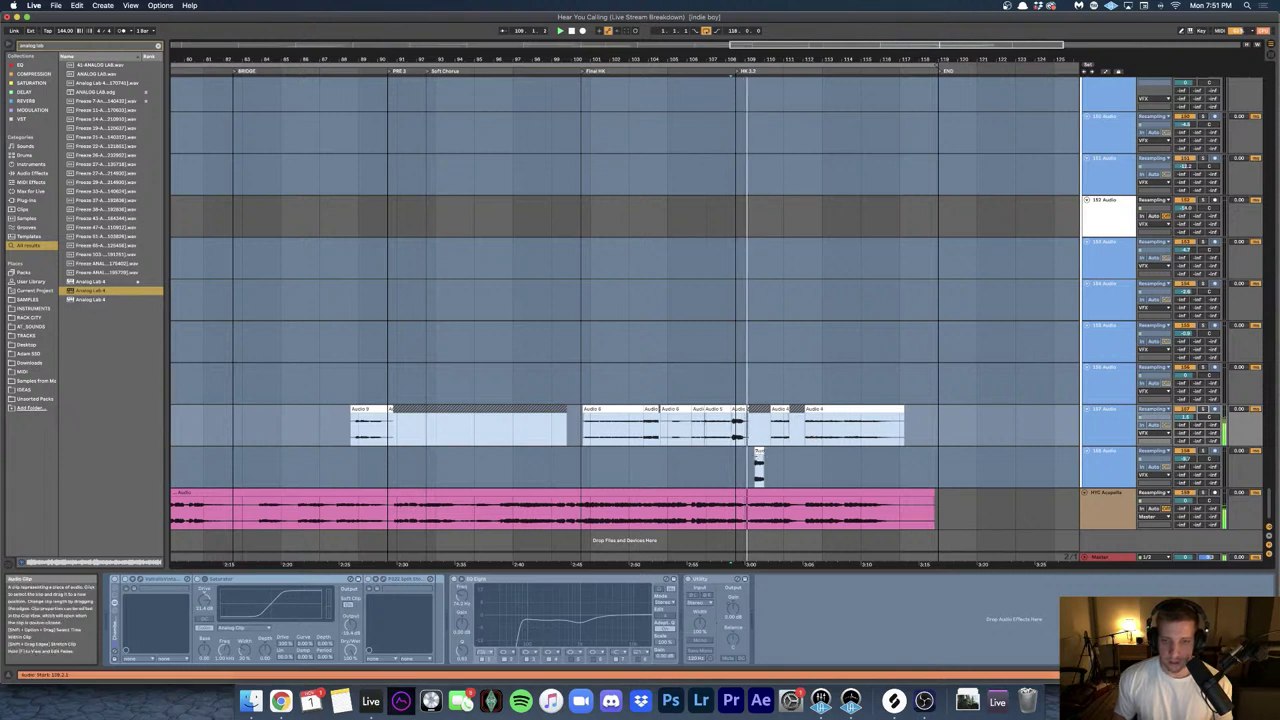
- Audition the short 158 Audio clip just after the HK 3.2 marker, and unfreeze its track
left_click(758, 453)
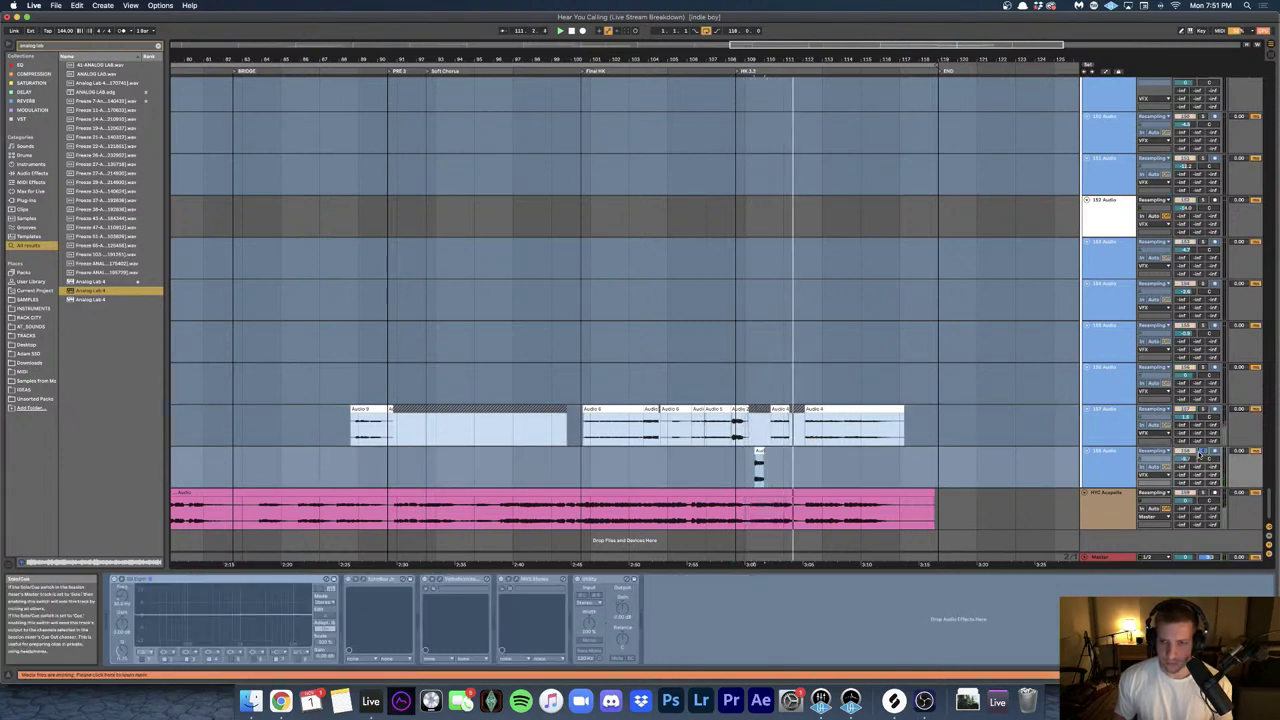
right_click(1094, 461)
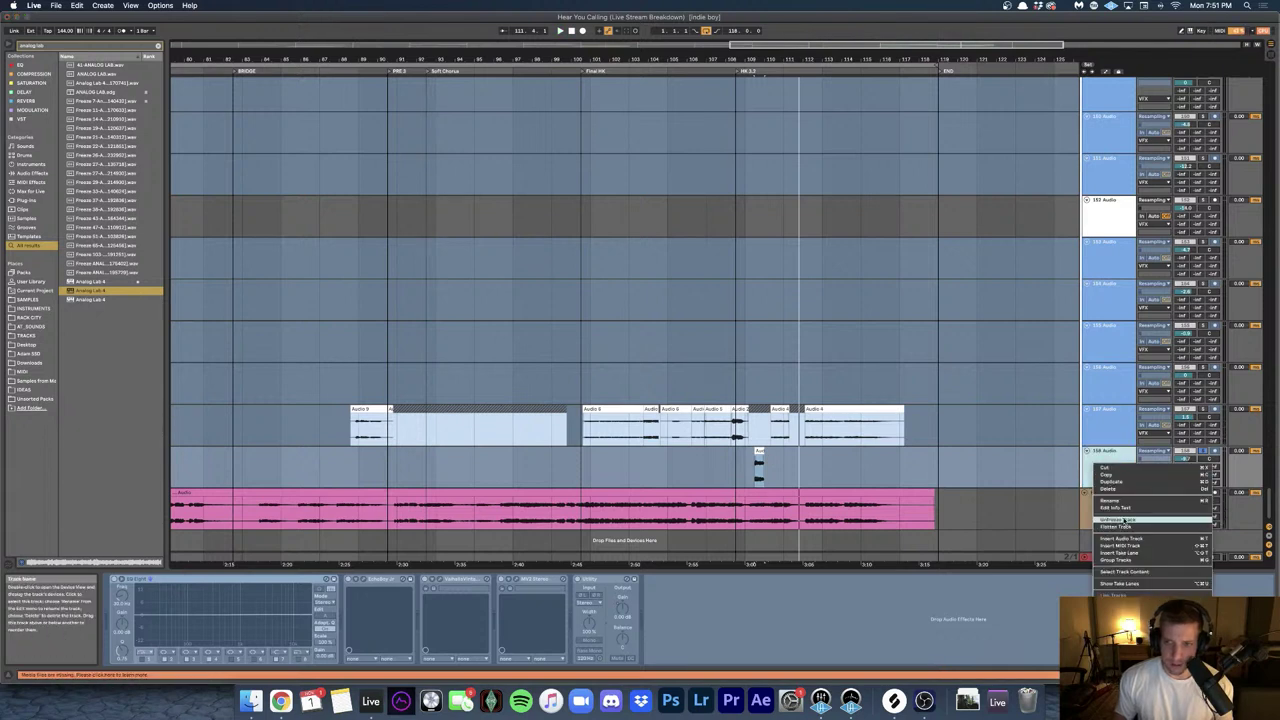
left_click(1125, 520)
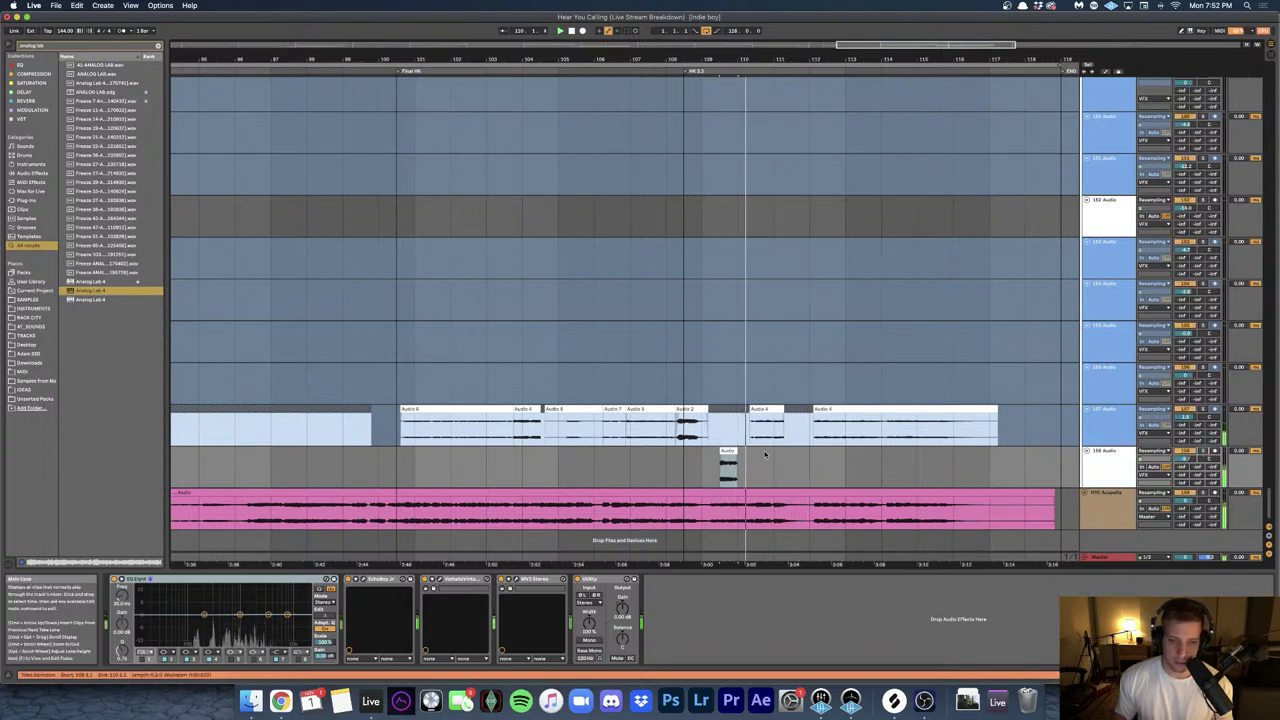
- Play on through the song's ending while looking back up the arrangement from the vocal effect tracks to the BEAT group
scroll(764, 454, "down", 3)
scroll(776, 458, "right", 2)
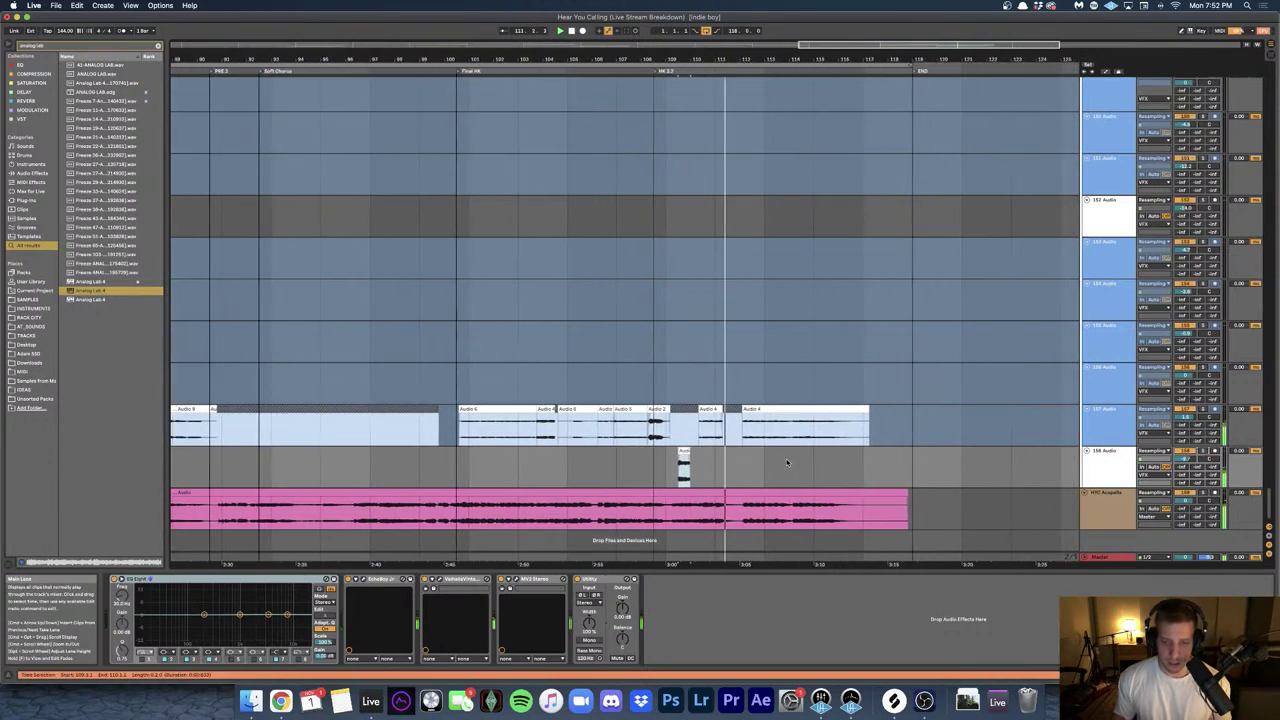
scroll(788, 463, "down", 2)
scroll(787, 462, "down", 2)
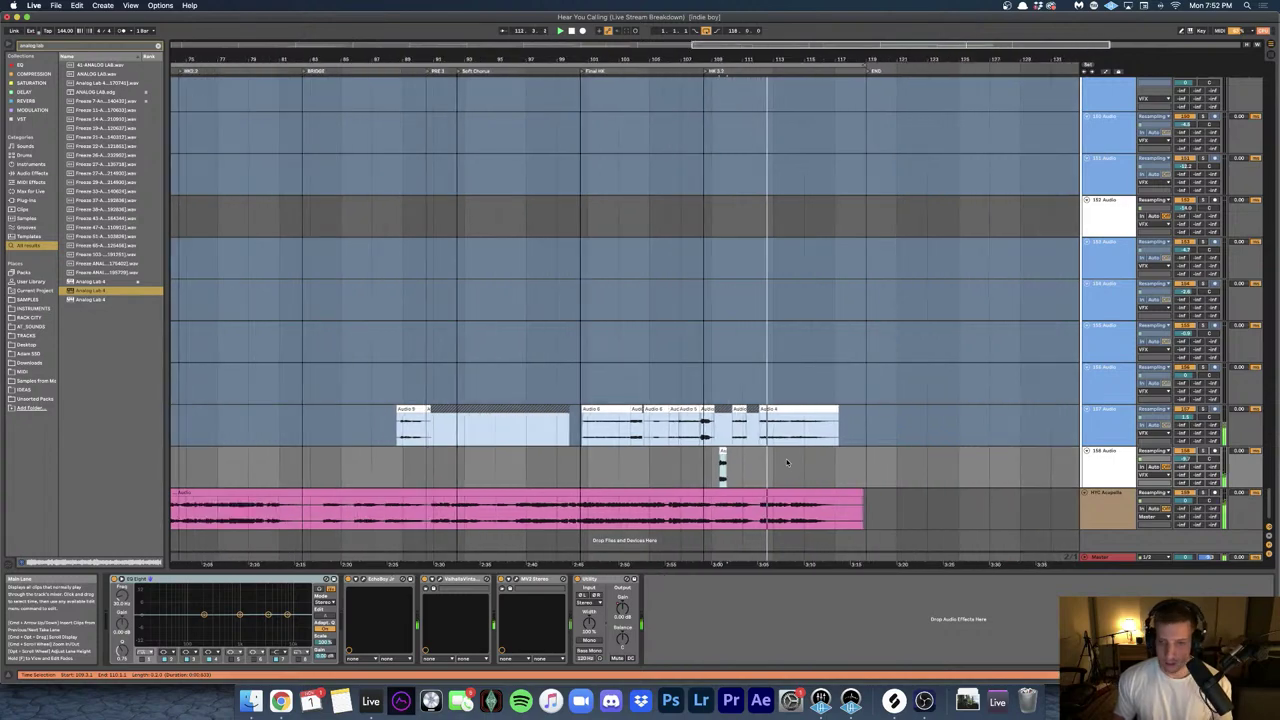
scroll(817, 448, "up", 10)
scroll(817, 448, "up", 15)
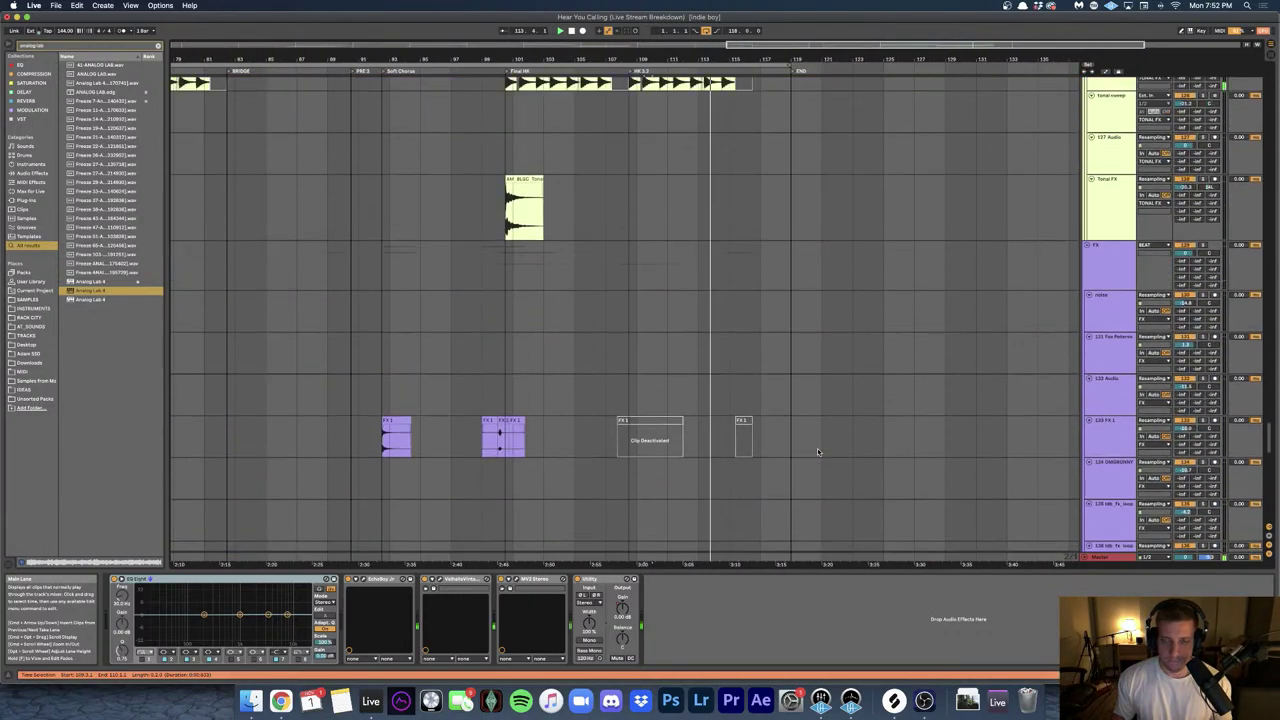
scroll(817, 452, "up", 15)
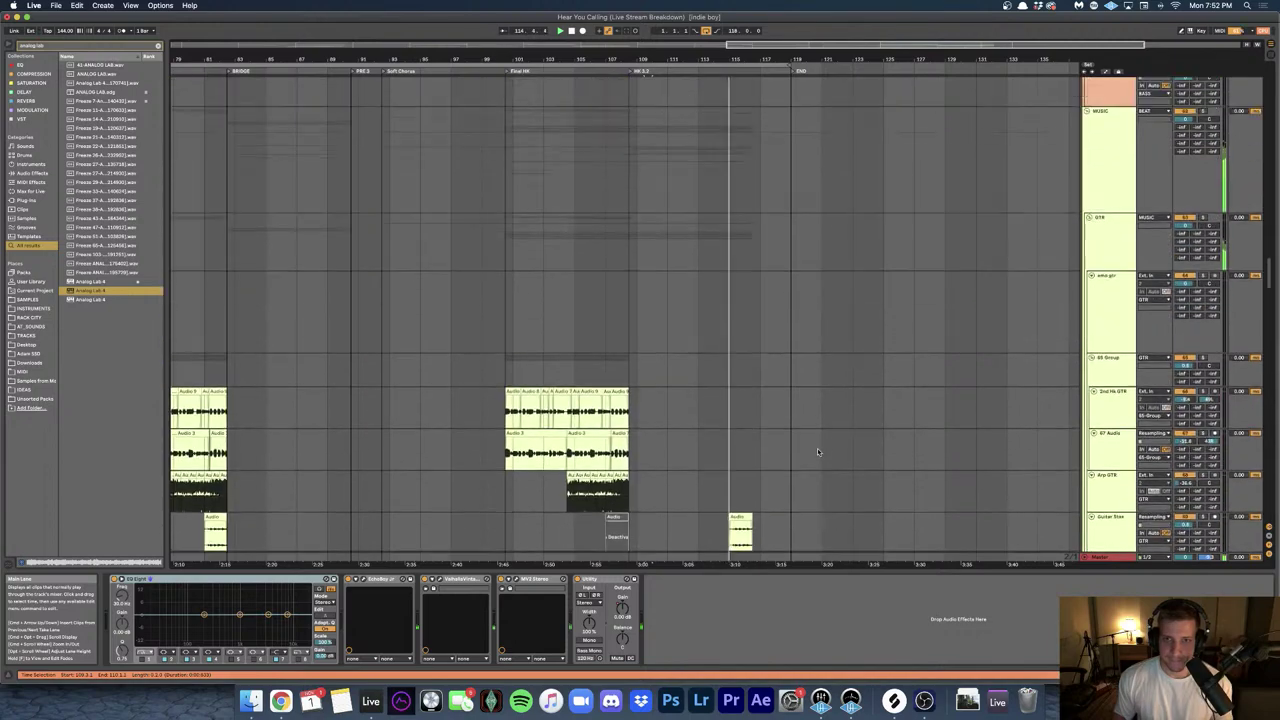
scroll(817, 448, "up", 15)
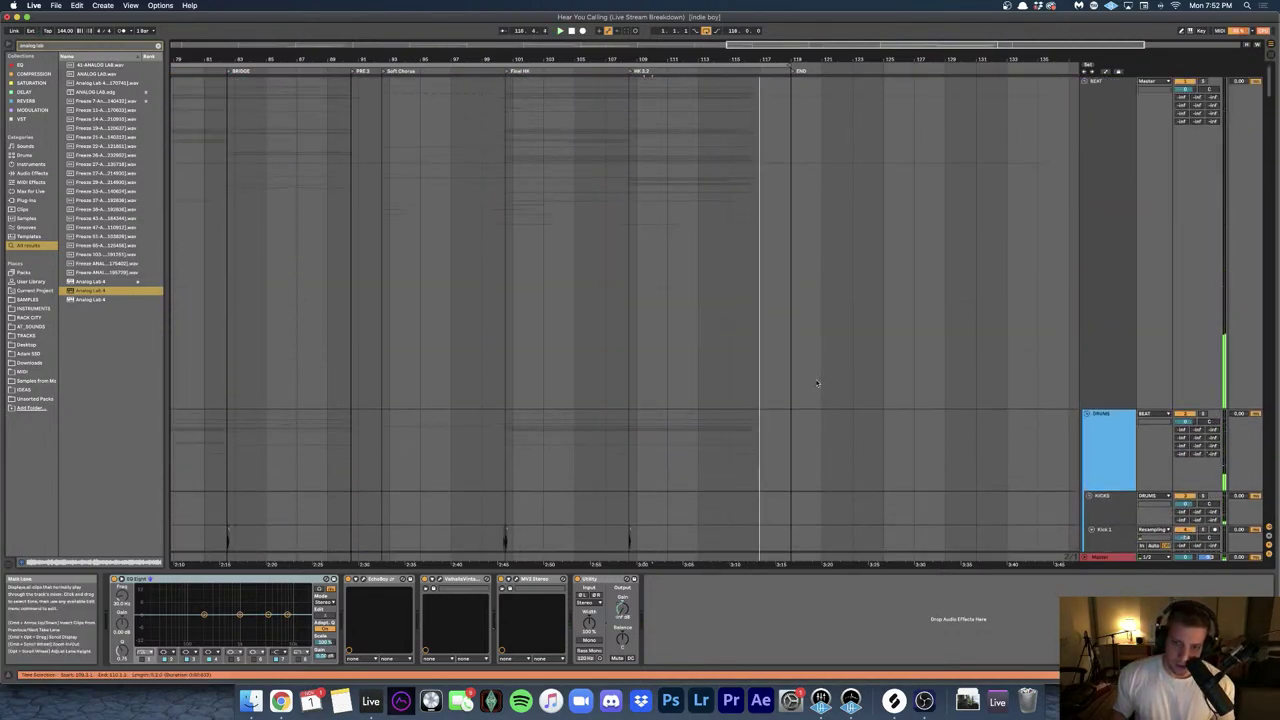
- Select the BEAT group just after its last clips and display its Auto Filter Frequency automation
left_click(758, 382)
scroll(757, 382, "up", 2)
scroll(775, 384, "down", 3)
scroll(775, 385, "down", 12)
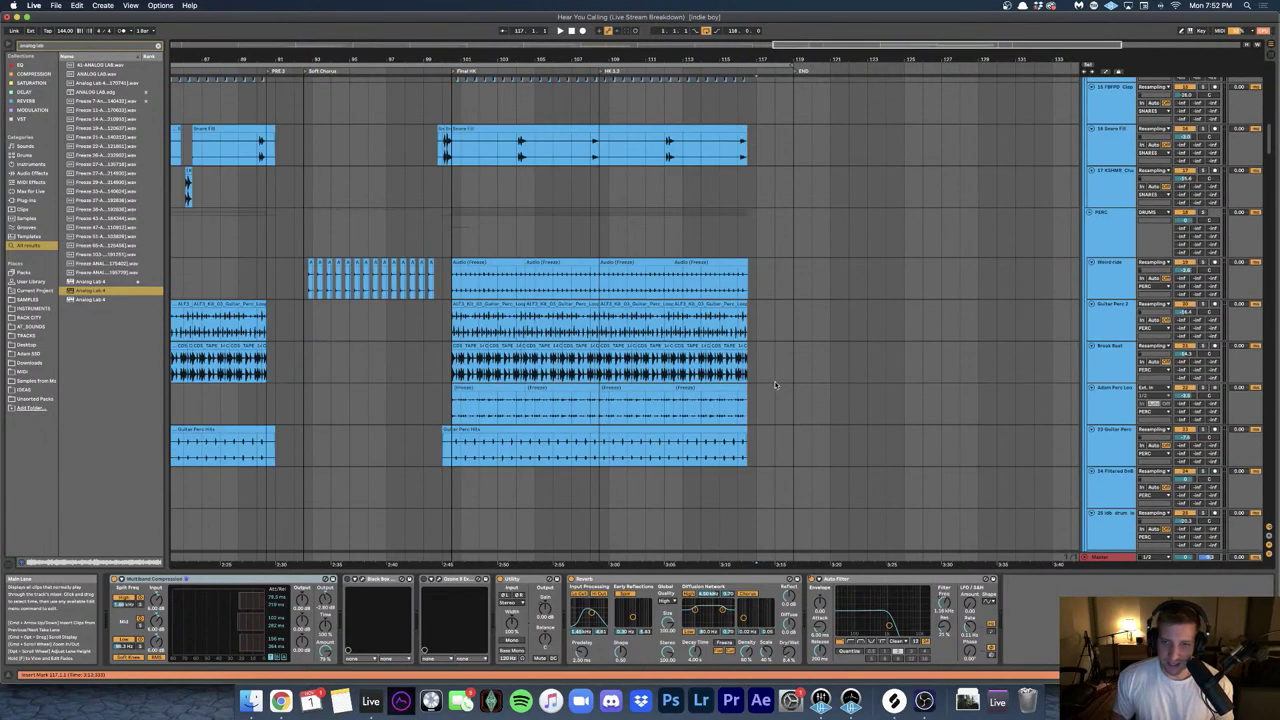
key("a")
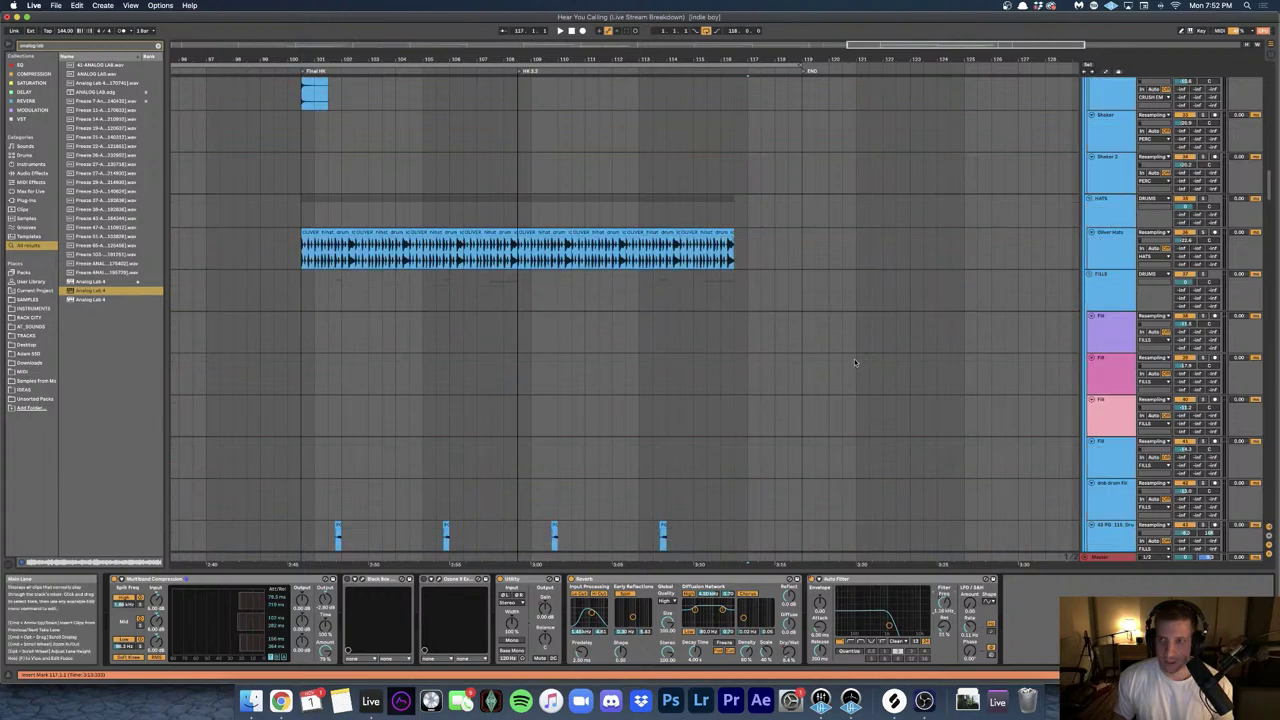
scroll(855, 362, "up", 15)
key("a")
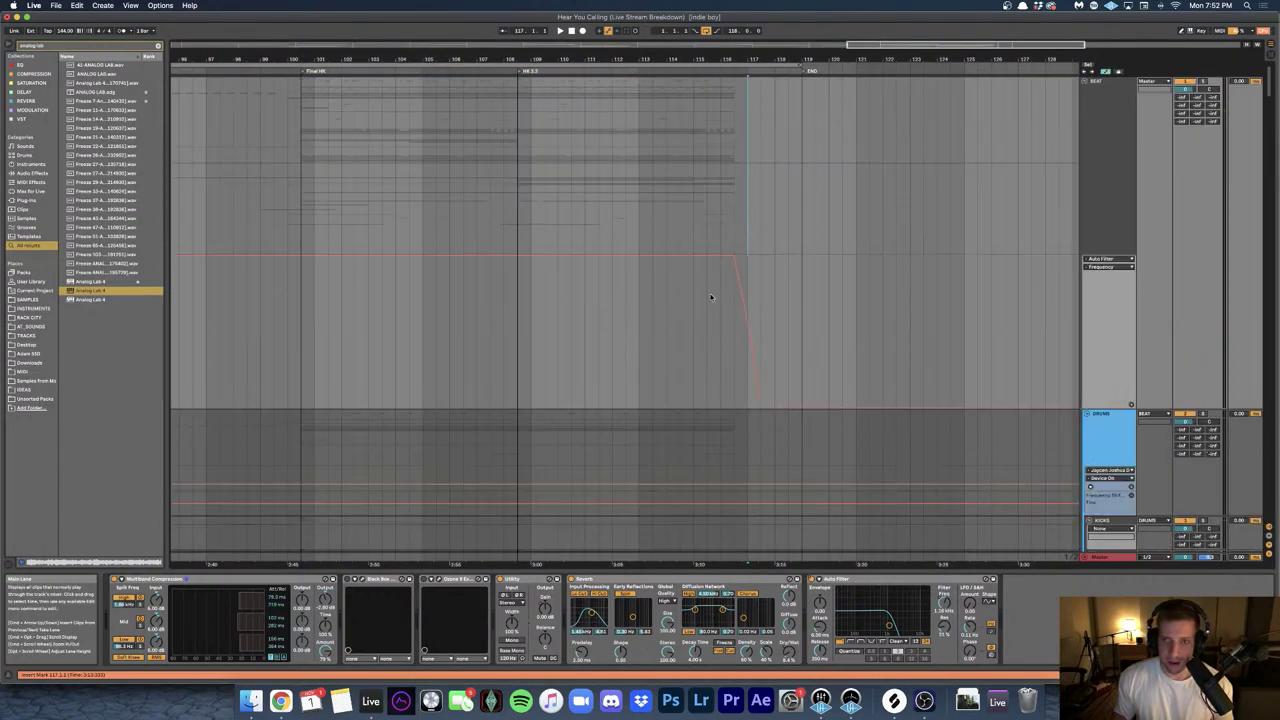
- Audition the Auto Filter Frequency sweep on the BEAT group at the end of HK 3.2 and view its curve up close
left_click(709, 296)
key("space")
scroll(737, 290, "up", 8)
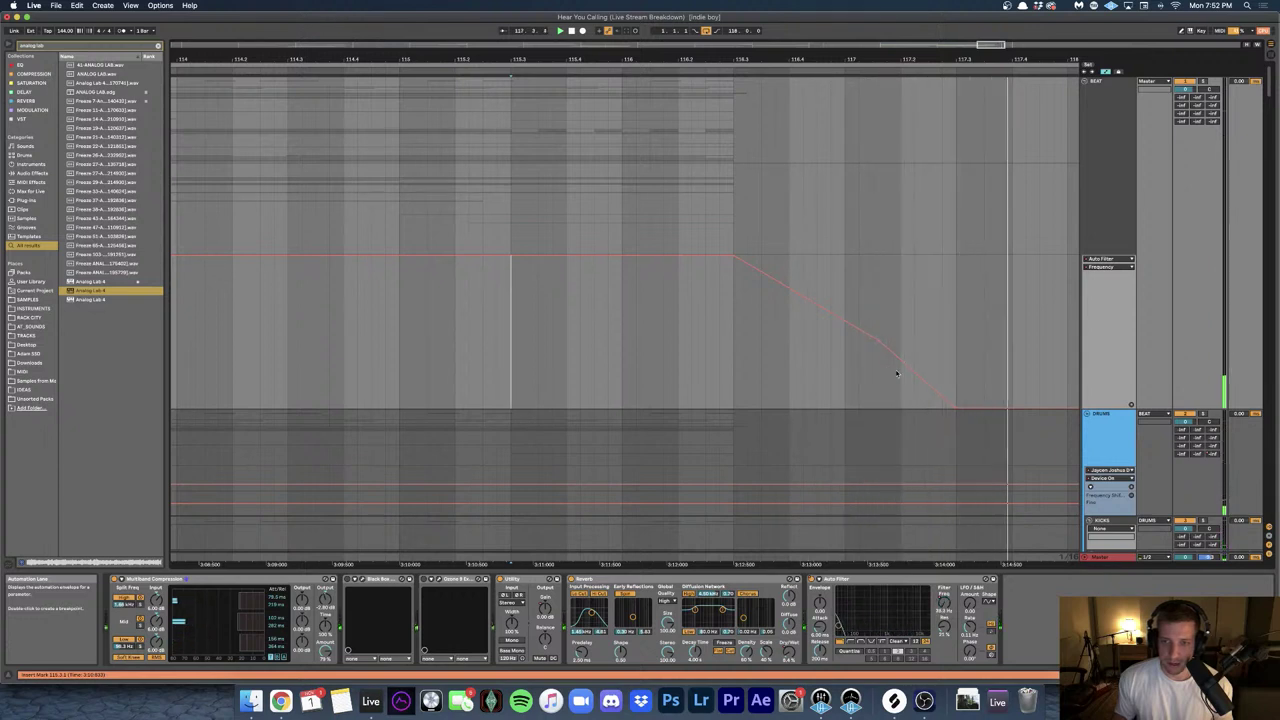
key("space")
left_click(690, 312)
left_click(650, 318)
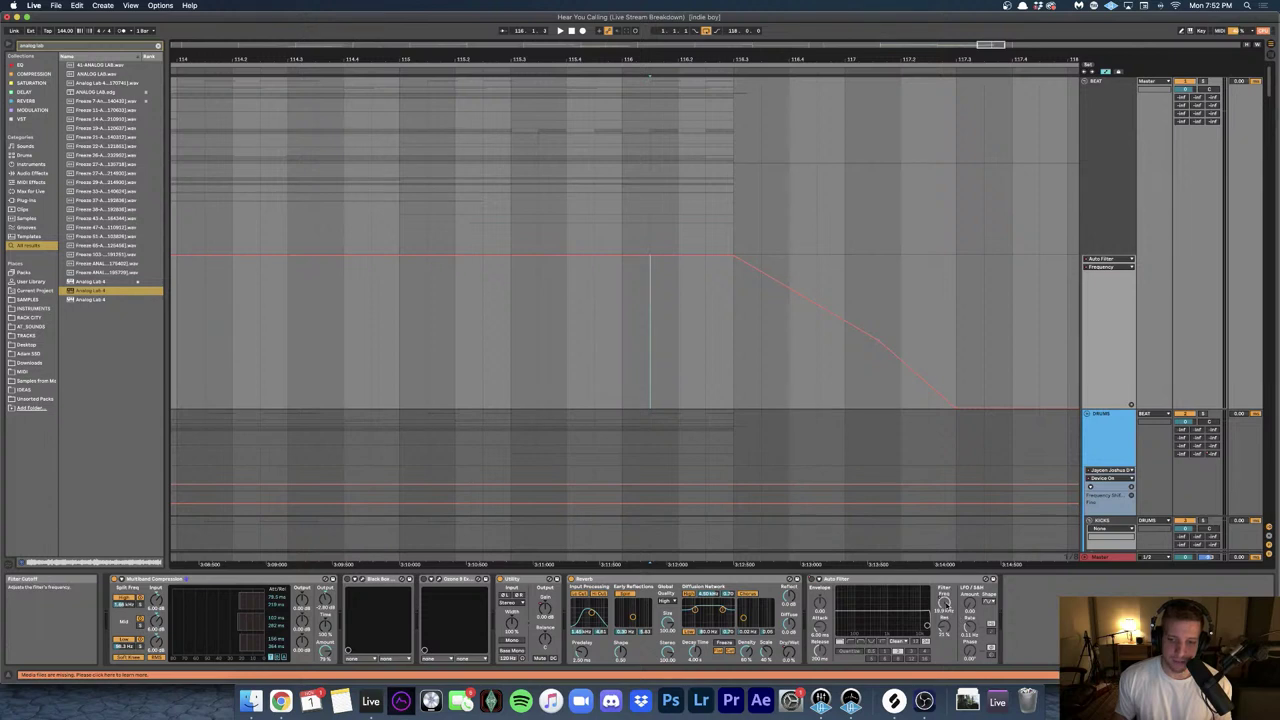
- Display the Reverb Dry/Wet automation on the BEAT group and audition the ending where it rises
key("a")
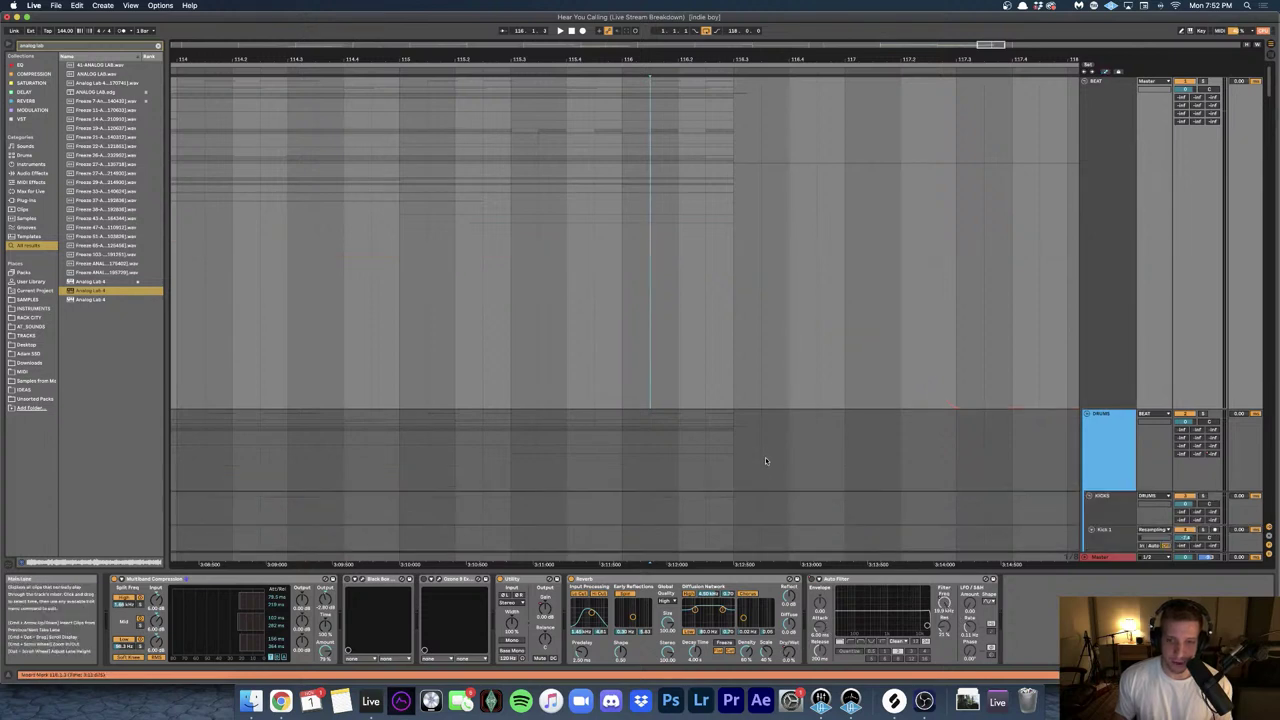
key("a")
key("minus")
left_click(788, 651)
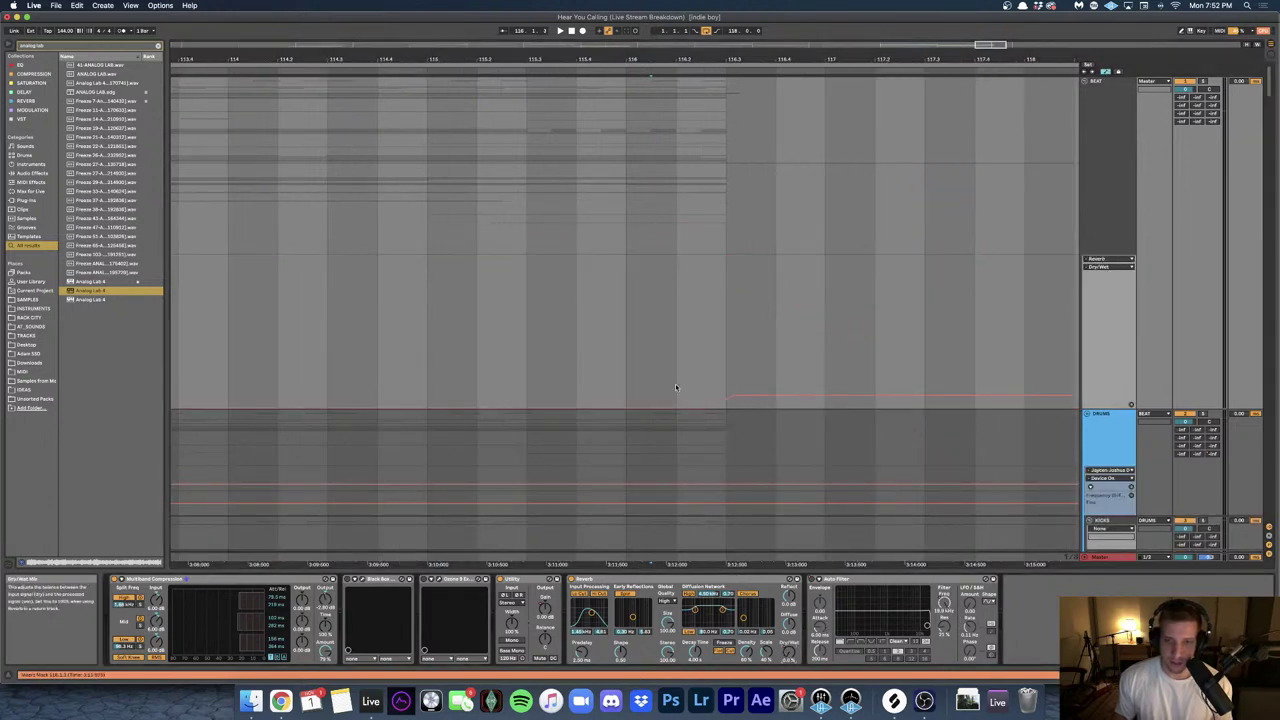
left_click(669, 362)
key("space")
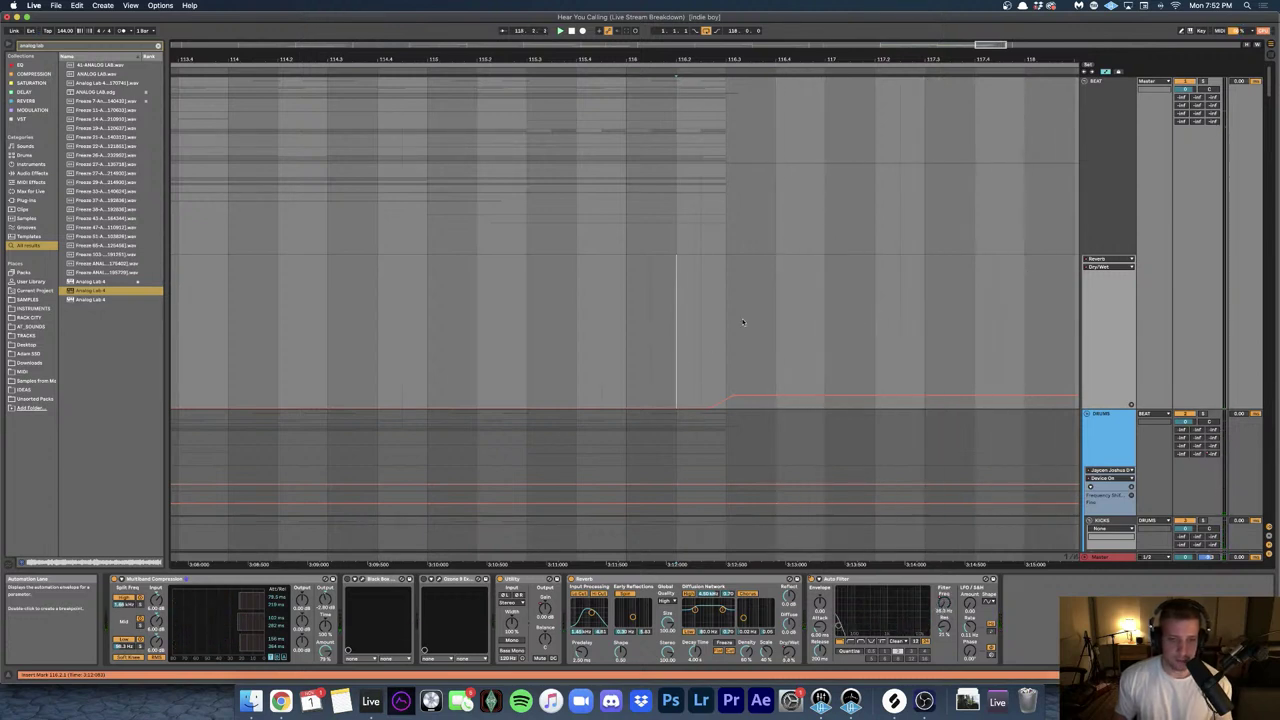
key("space")
scroll(618, 318, "down", 5)
left_click(630, 356)
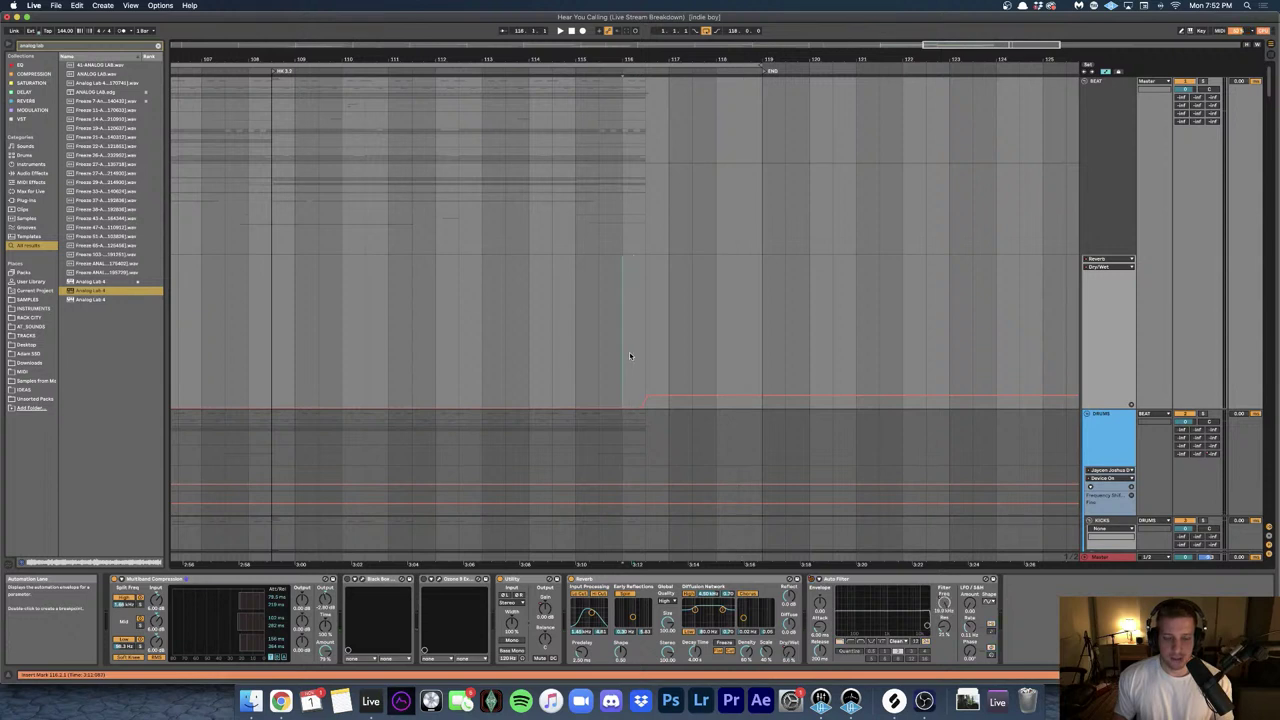
- Hide the automation lanes and look over the BEAT, DRUMS and KICKS groups around HK 3.2
scroll(630, 356, "down", 1)
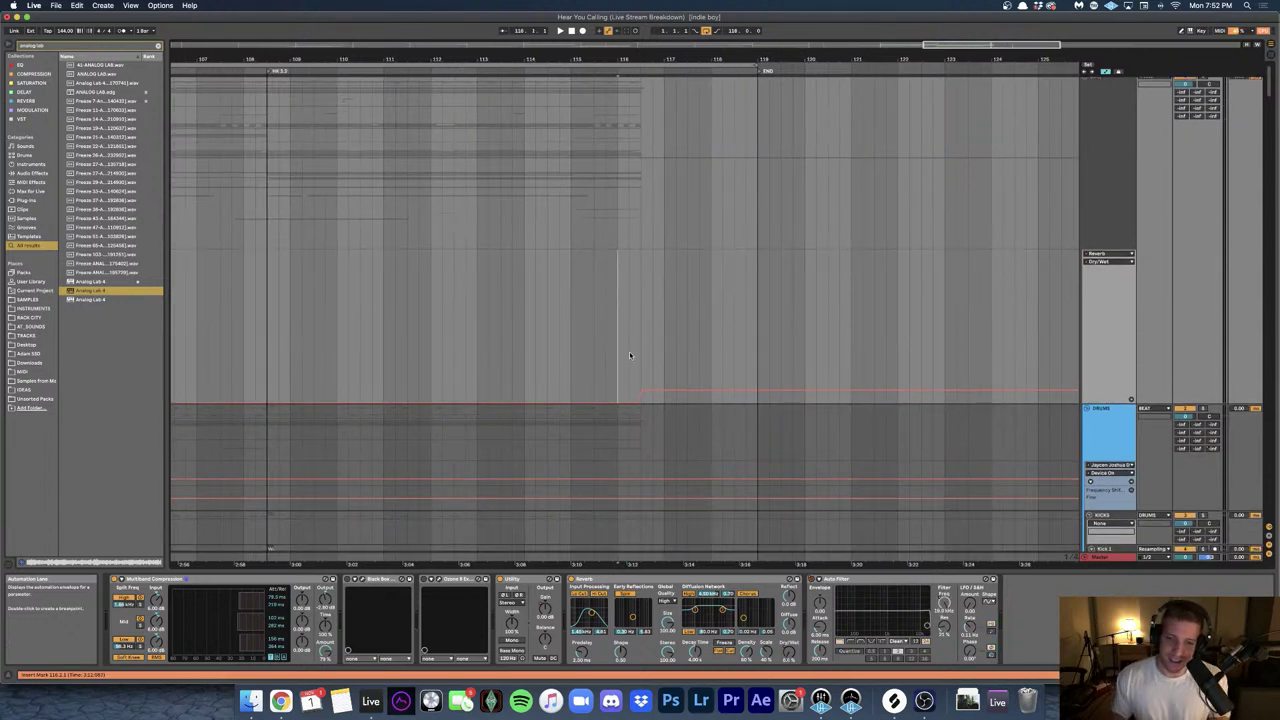
scroll(629, 355, "left", 3)
key("a")
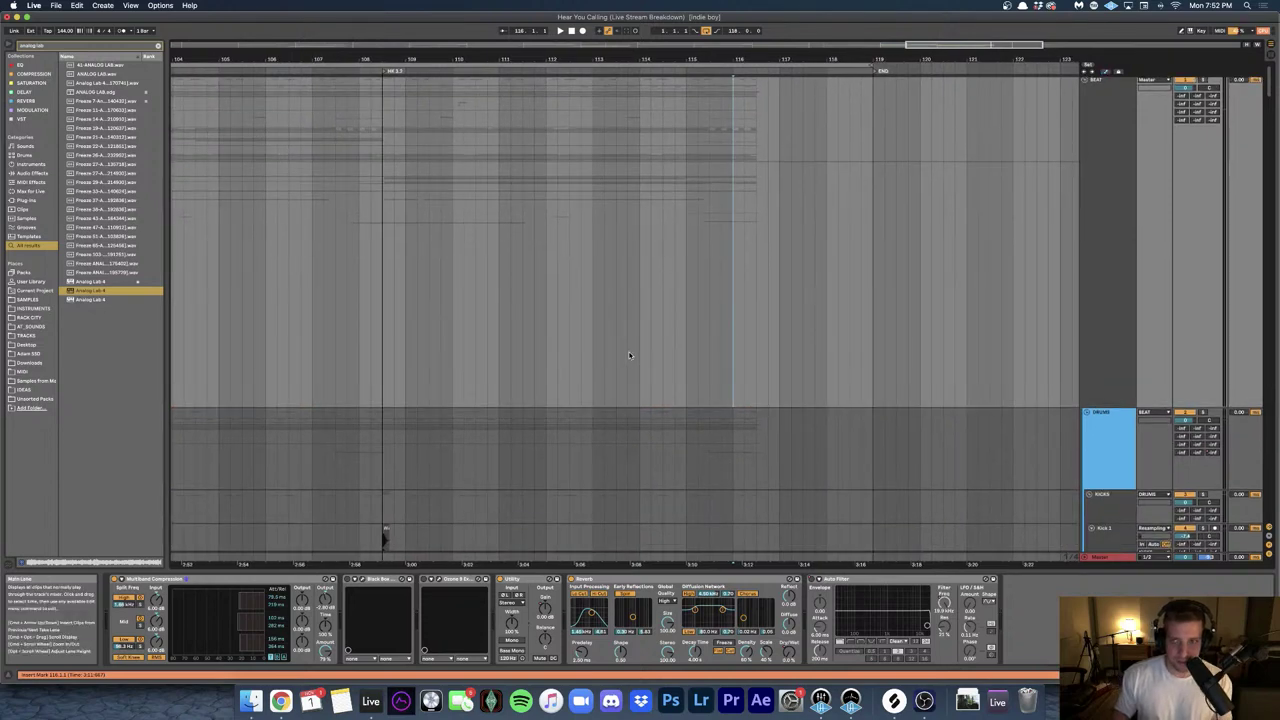
scroll(781, 322, "down", 5)
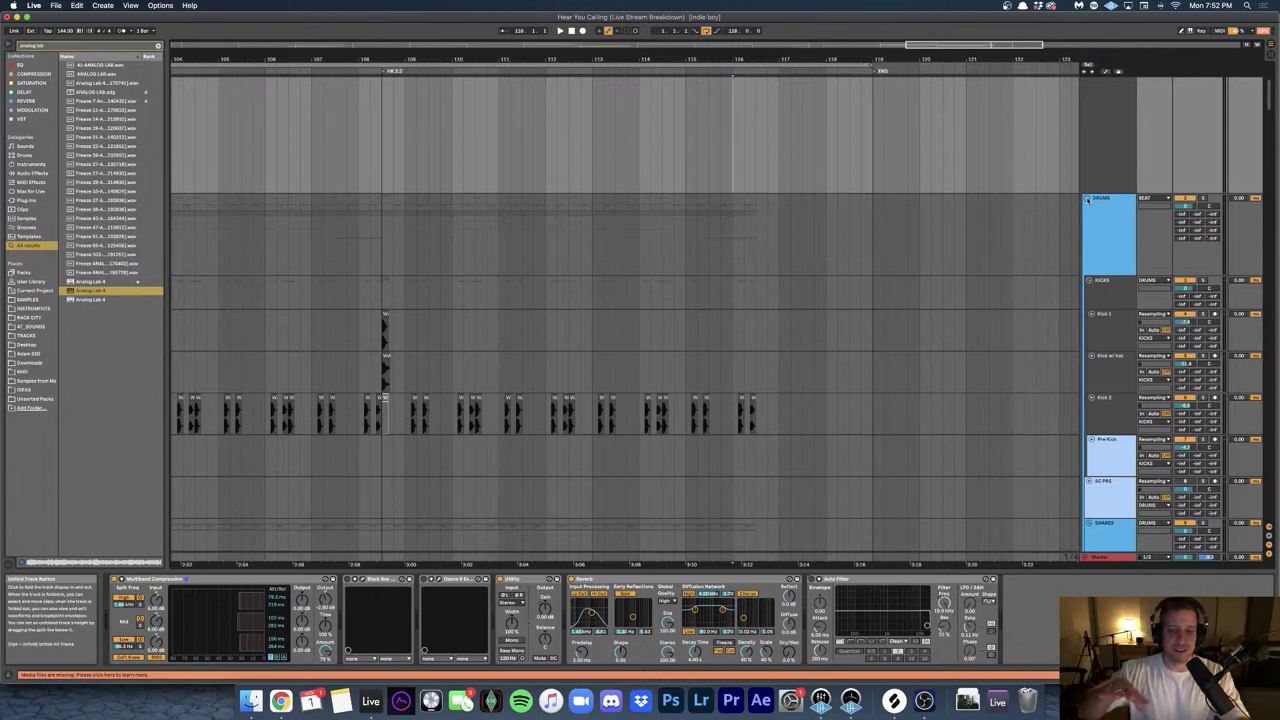
scroll(741, 255, "up", 5)
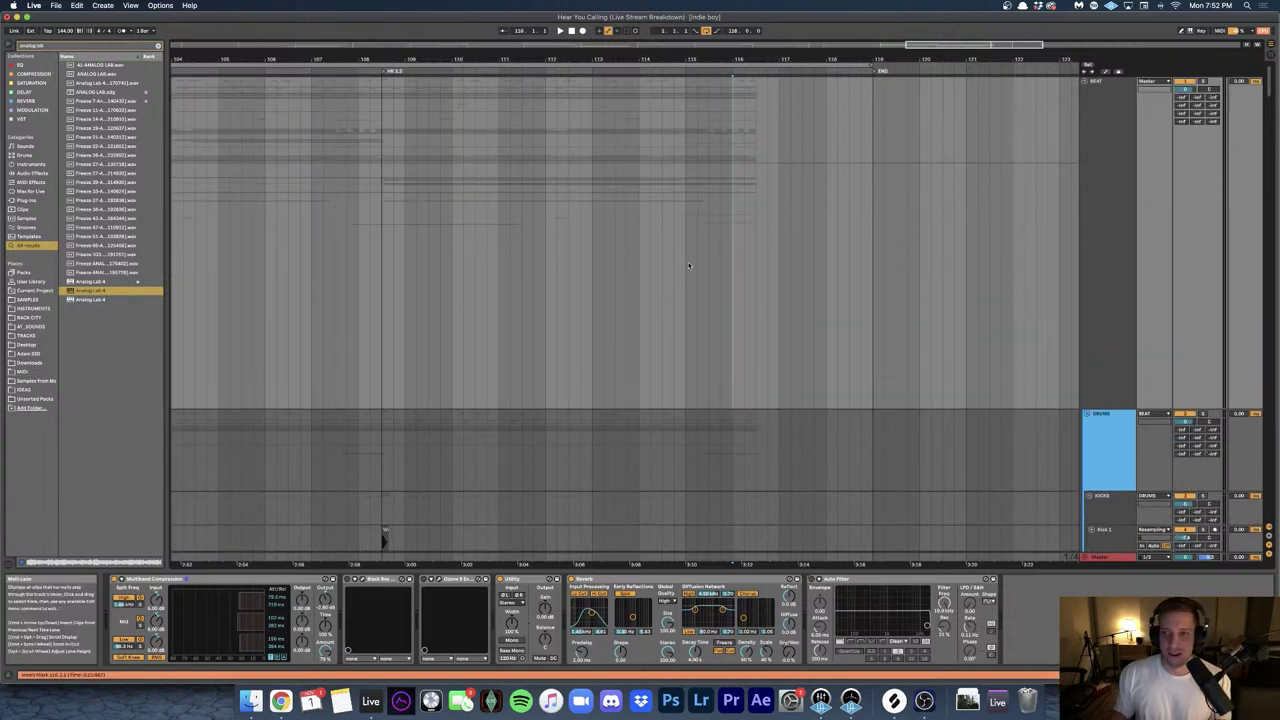
- Reduce the height of the BEAT group track in the arrangement
scroll(1106, 320, "down", 3)
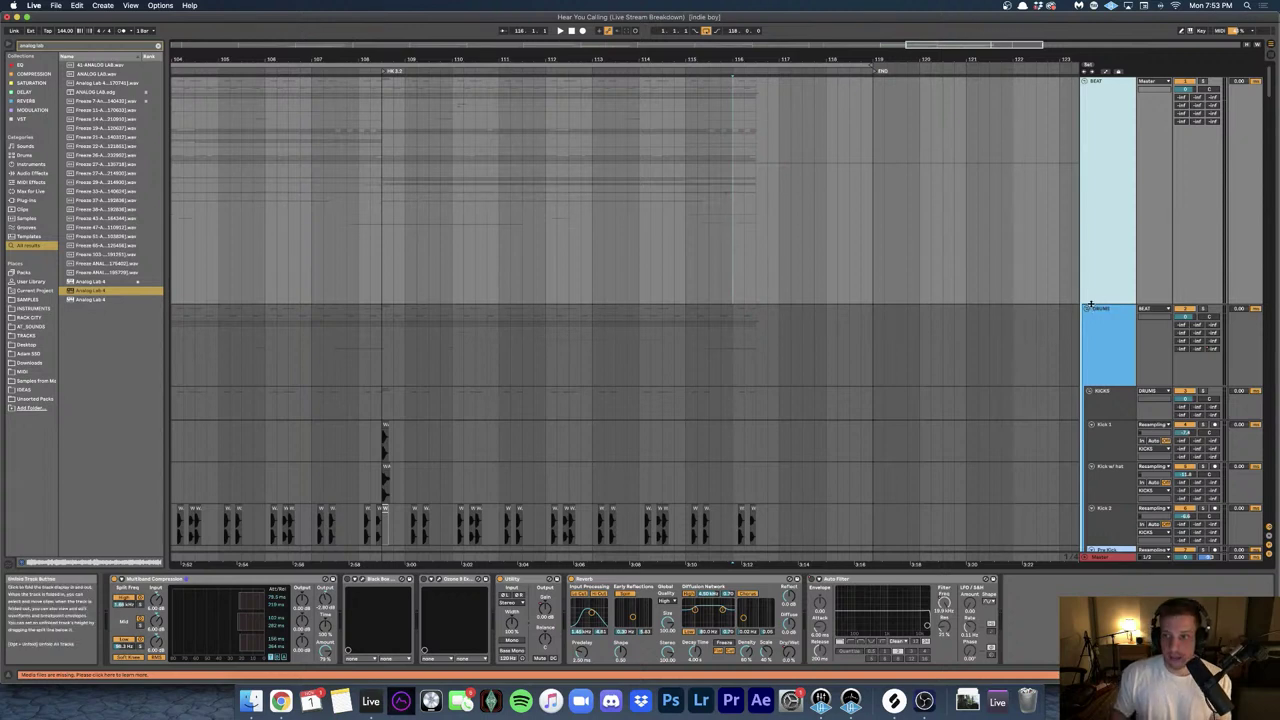
left_click_drag(1092, 300, 1092, 264)
key("u")
key("u")
left_click(677, 229)
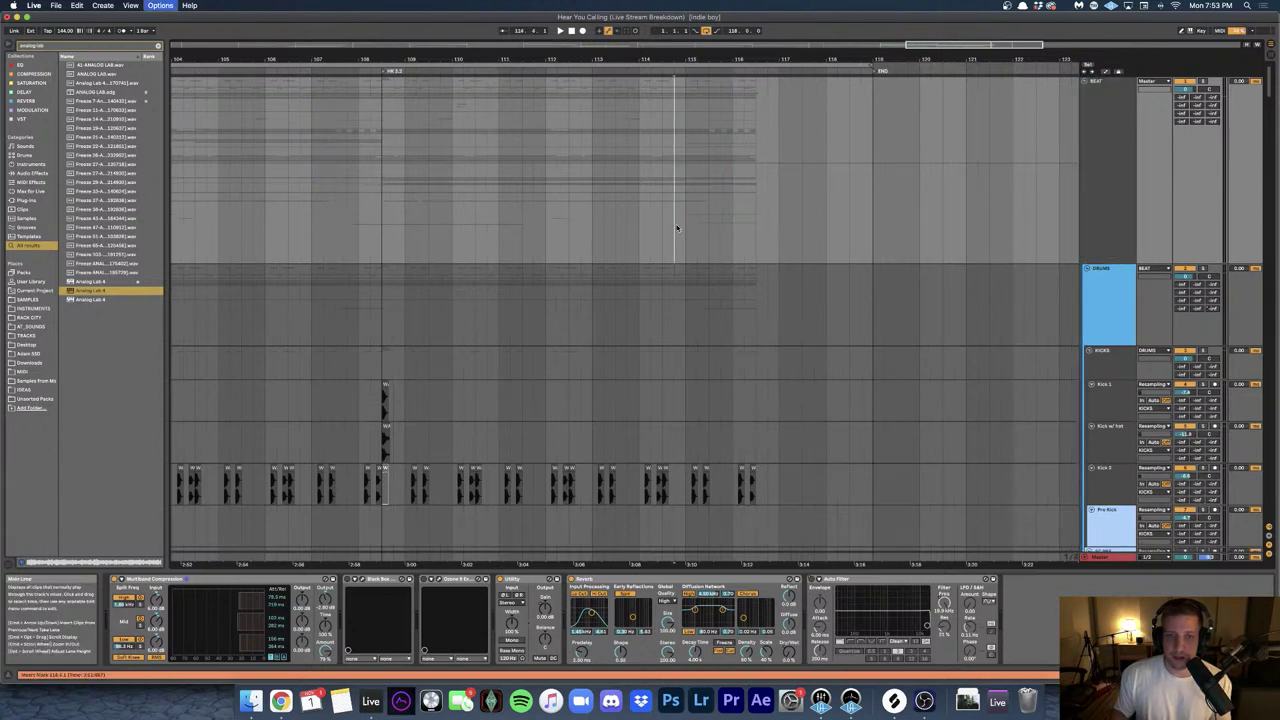
scroll(674, 229, "left", 5)
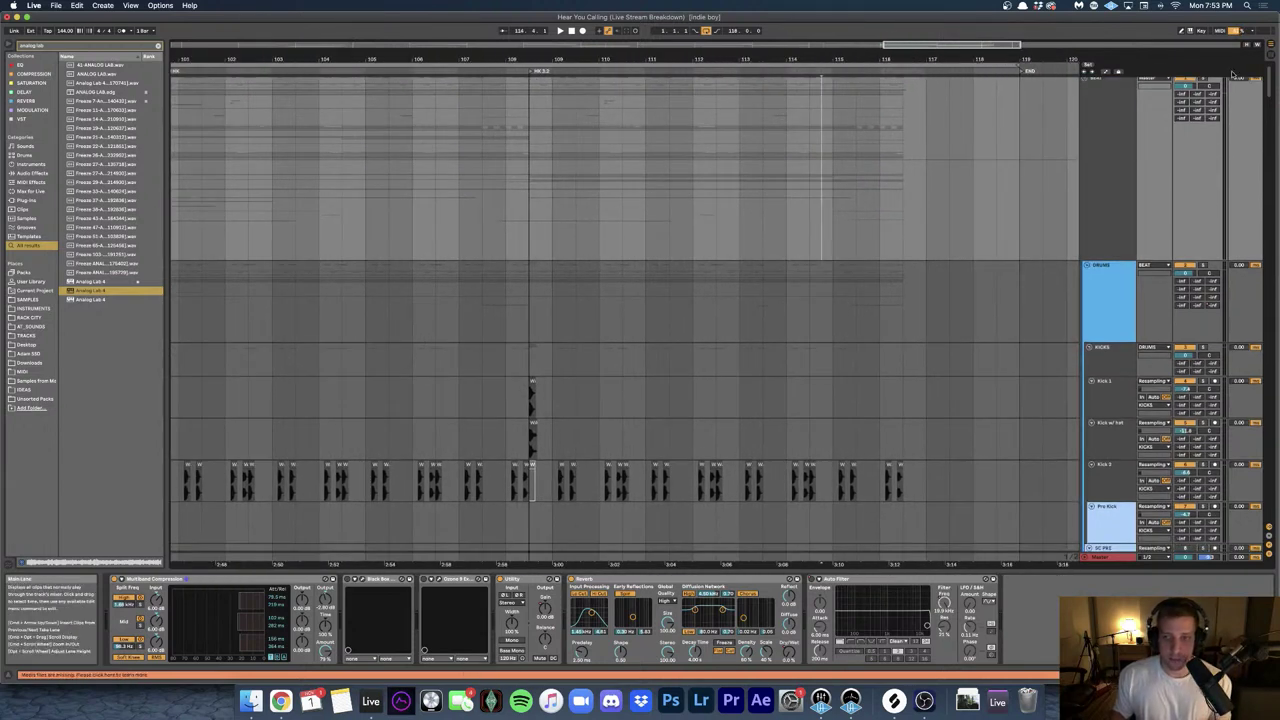
- Solo the BEAT group and bring the song from HK 2.2 to the END marker into view
left_click(1097, 180)
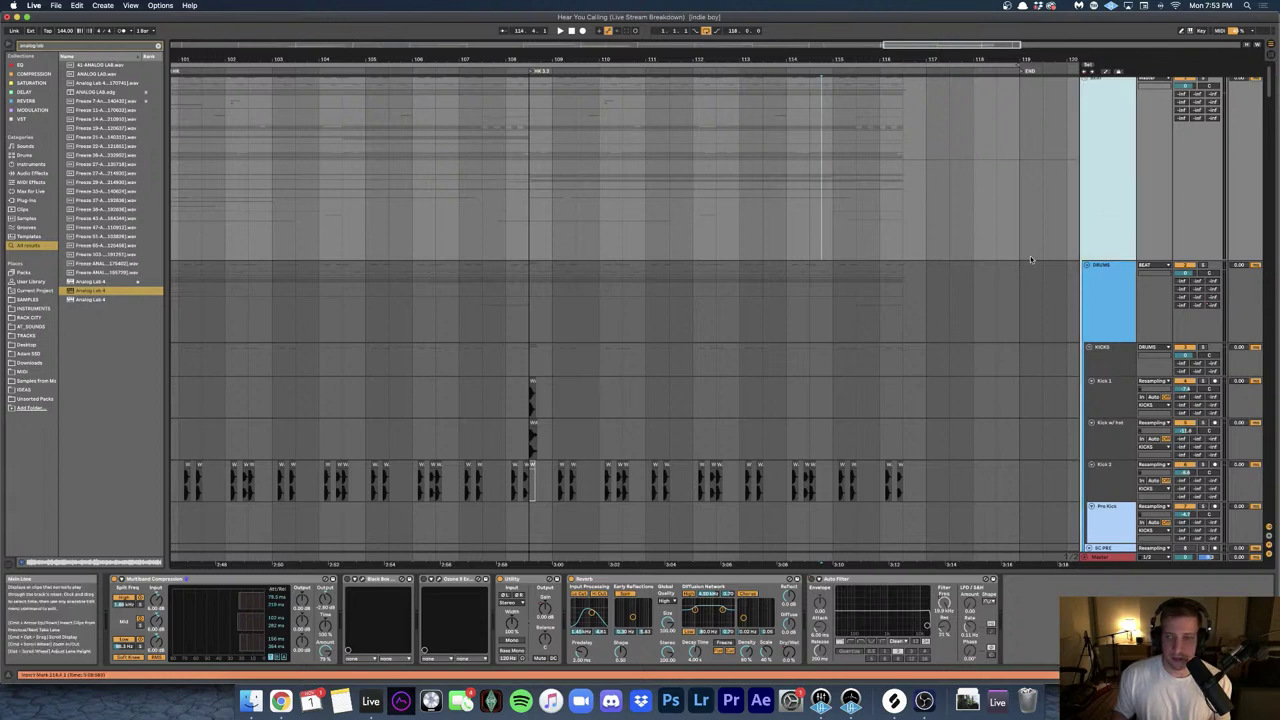
scroll(1117, 131, "up", 1)
left_click(1203, 81)
left_click(370, 200)
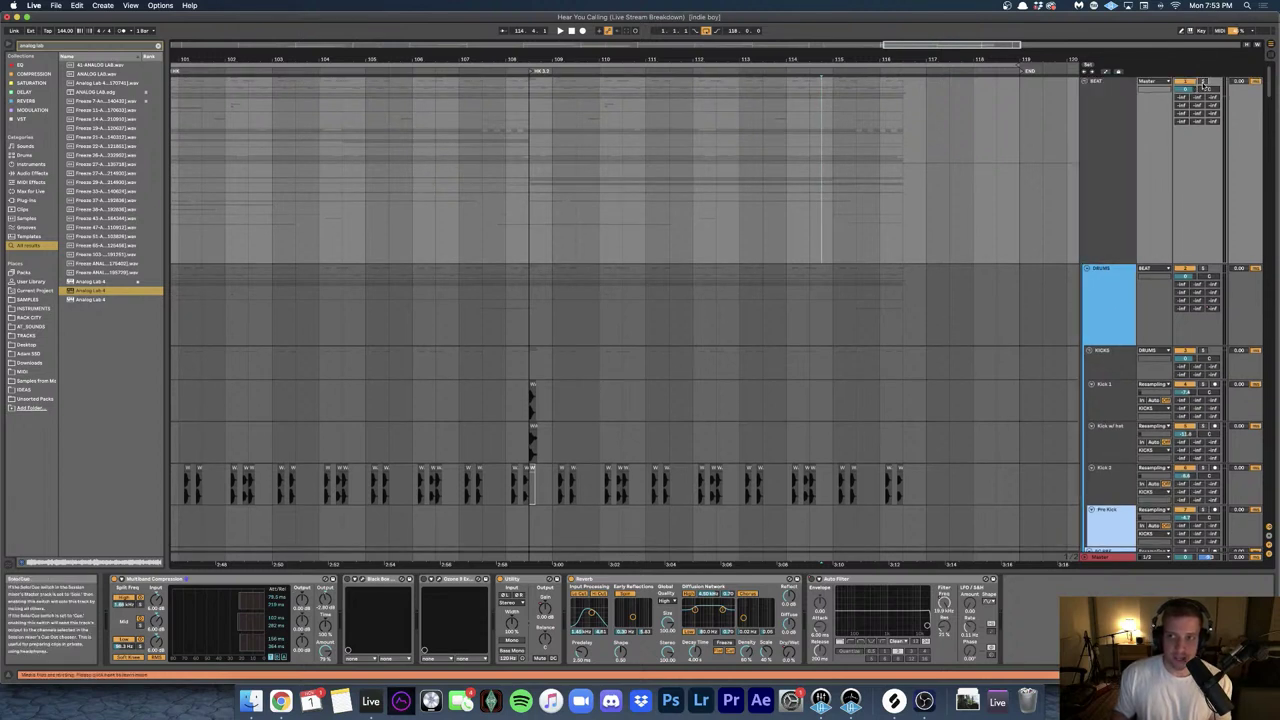
scroll(370, 200, "down", 5)
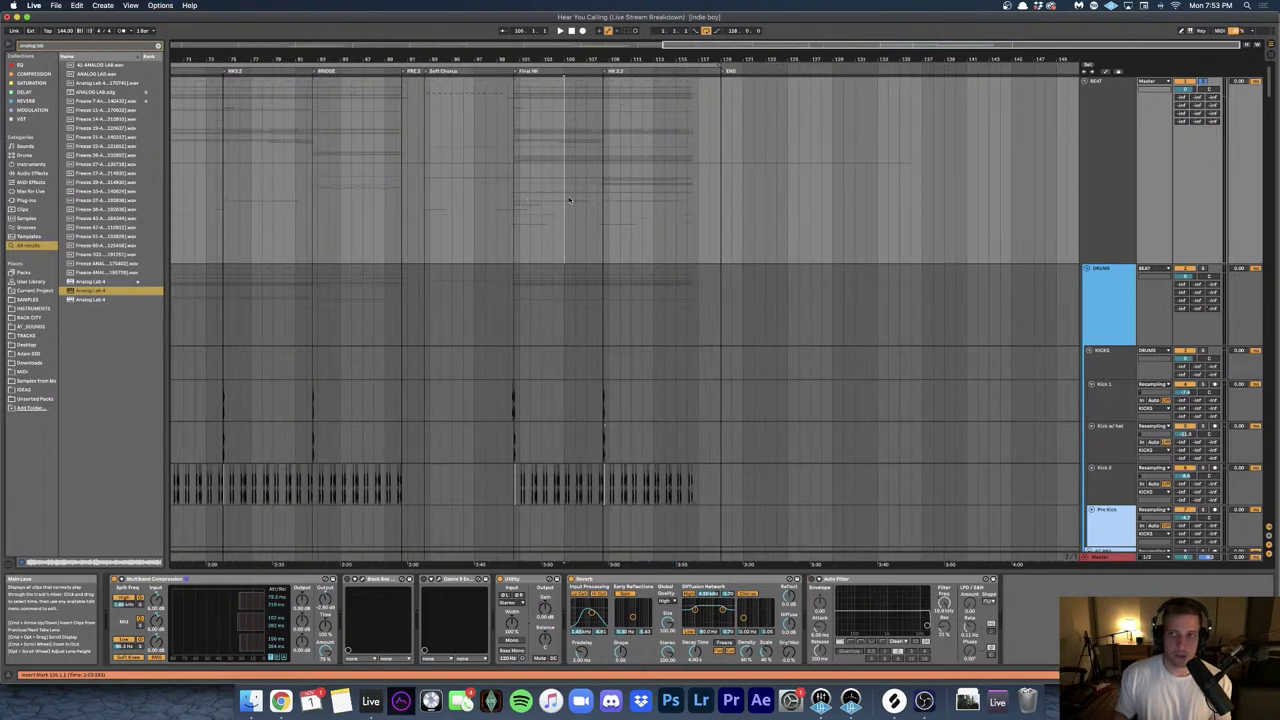
- Play the BEAT group from HK 3.2, comparing the sound with Multiband Compression bypassed and switched back on
left_click(603, 205)
key("space")
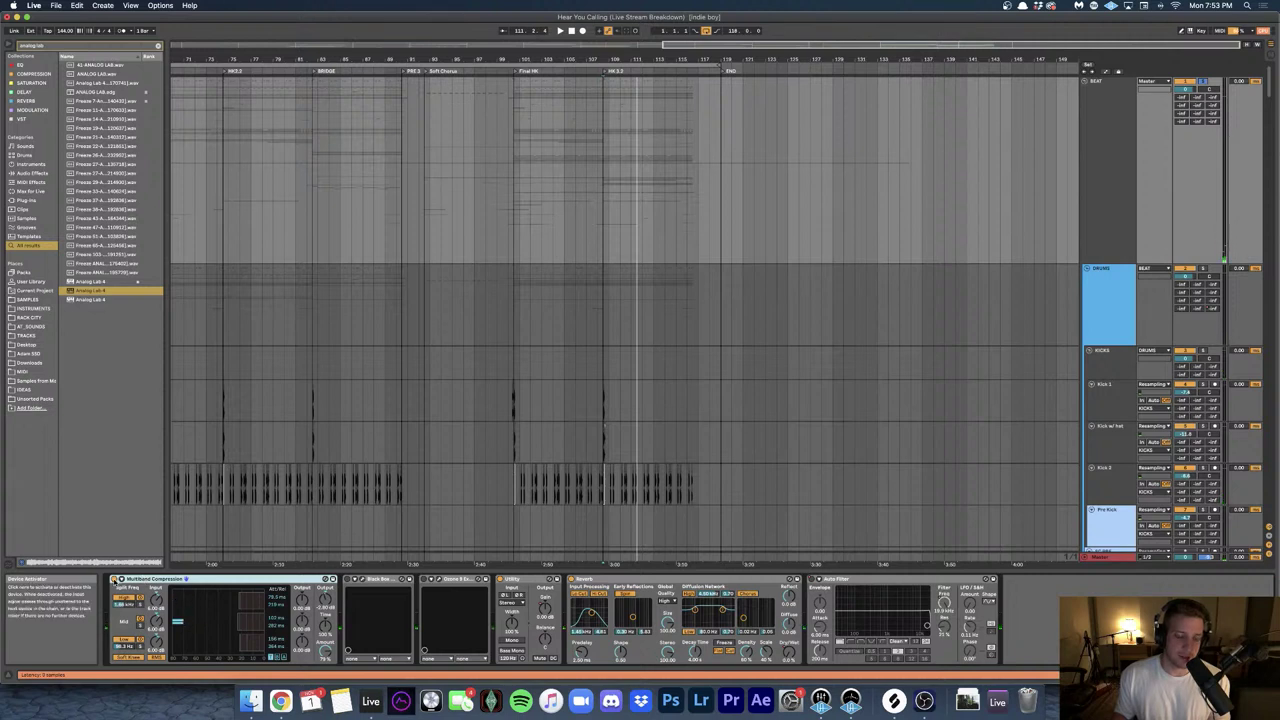
key("space")
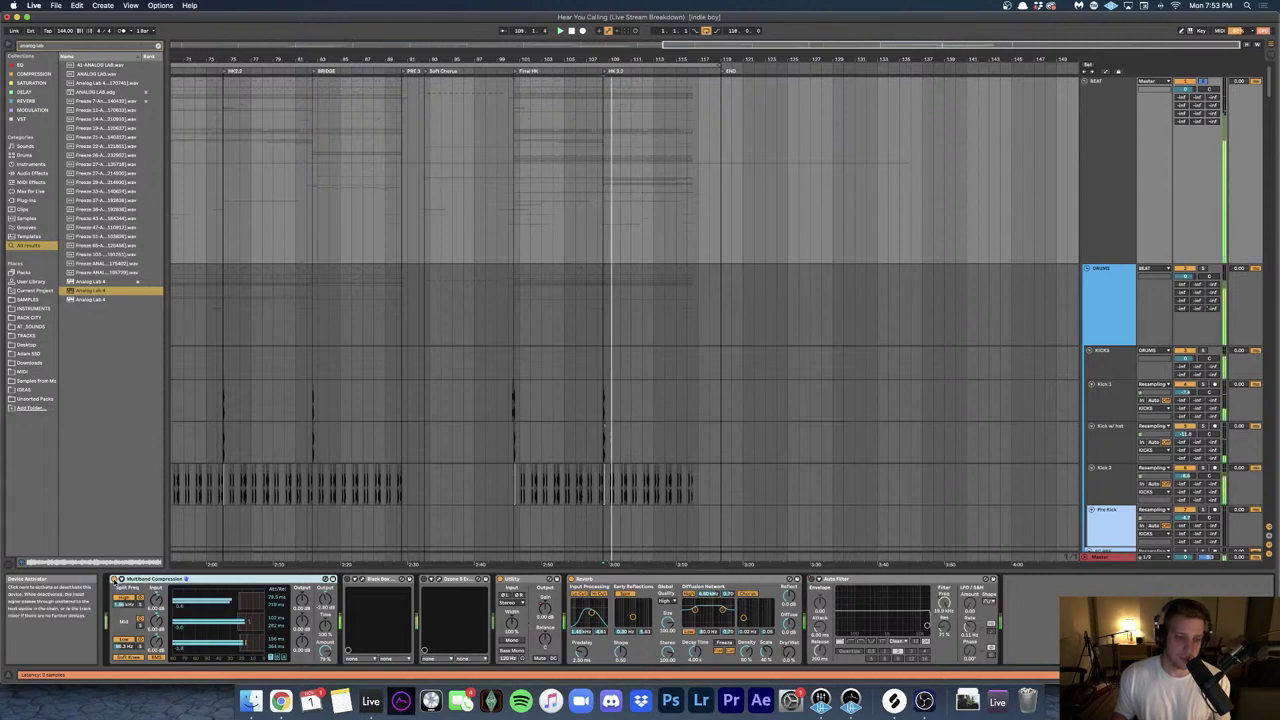
left_click(117, 580)
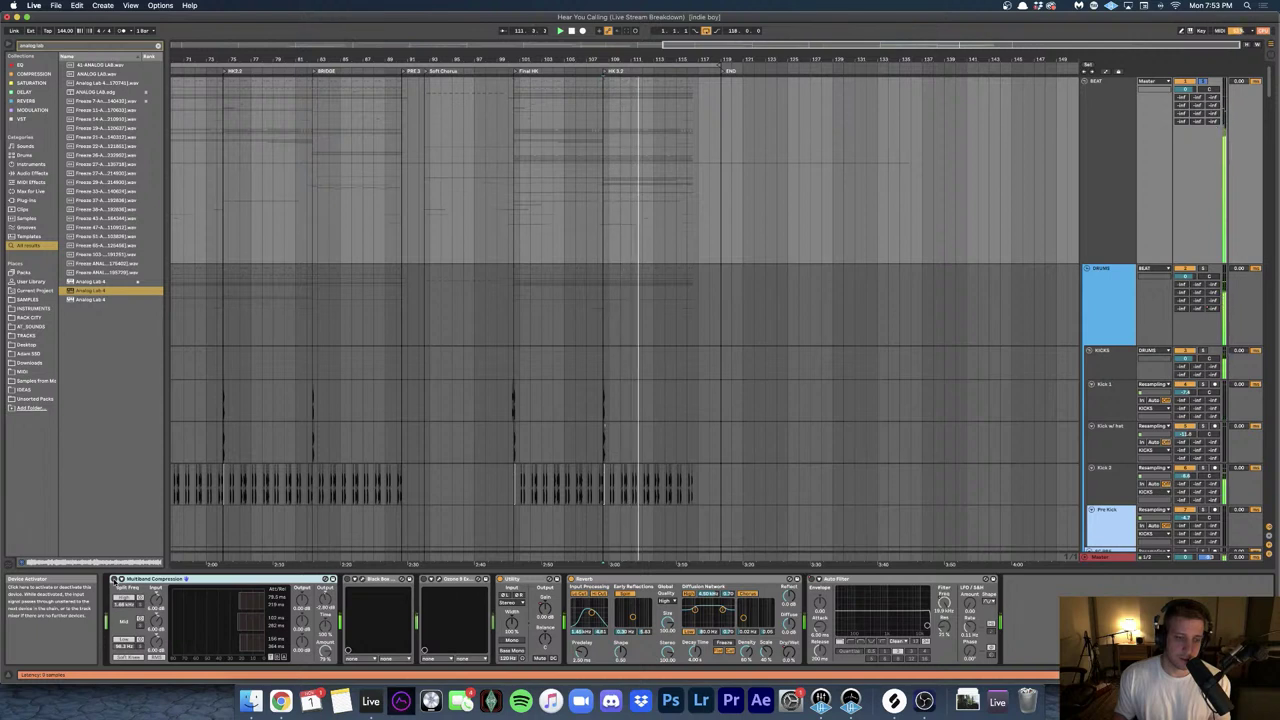
left_click(117, 580)
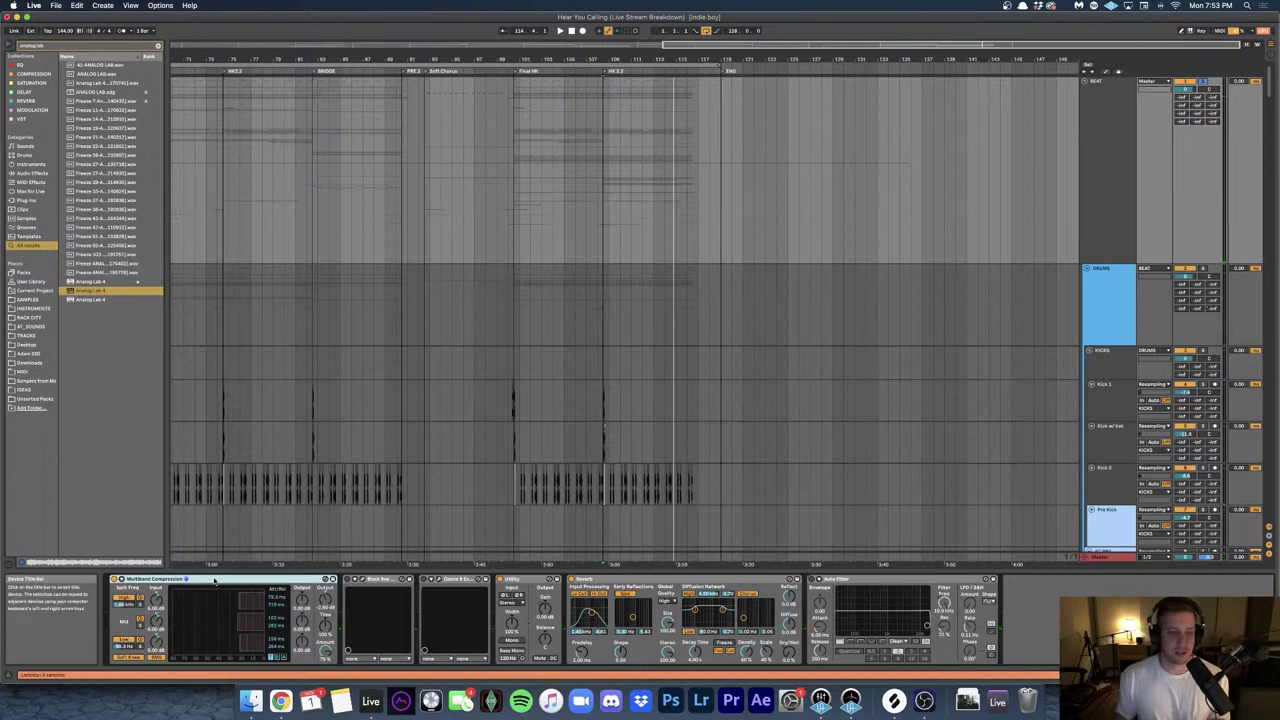
- Place the insert marker just after HK 3.2 on the BEAT group and select its Multiband Compression device
left_click(608, 235)
key("super+1")
key("super+1")
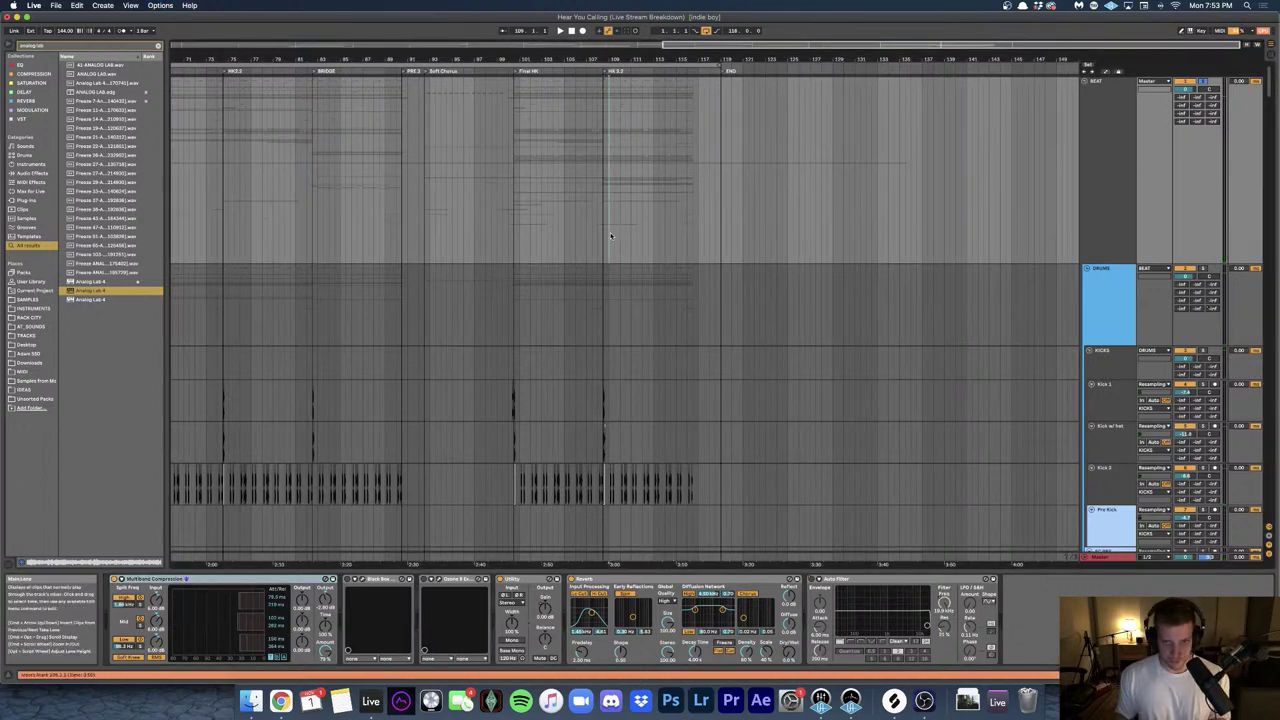
scroll(610, 236, "up", 1)
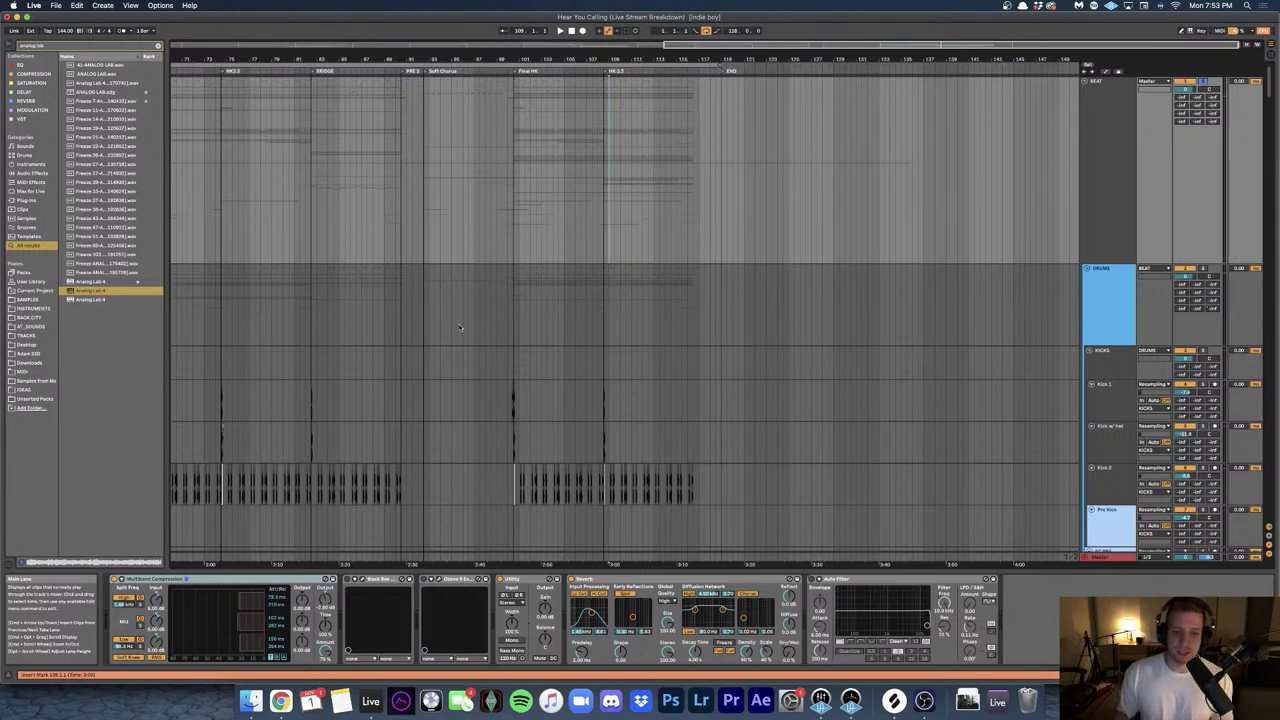
scroll(459, 328, "down", 1)
left_click(218, 580)
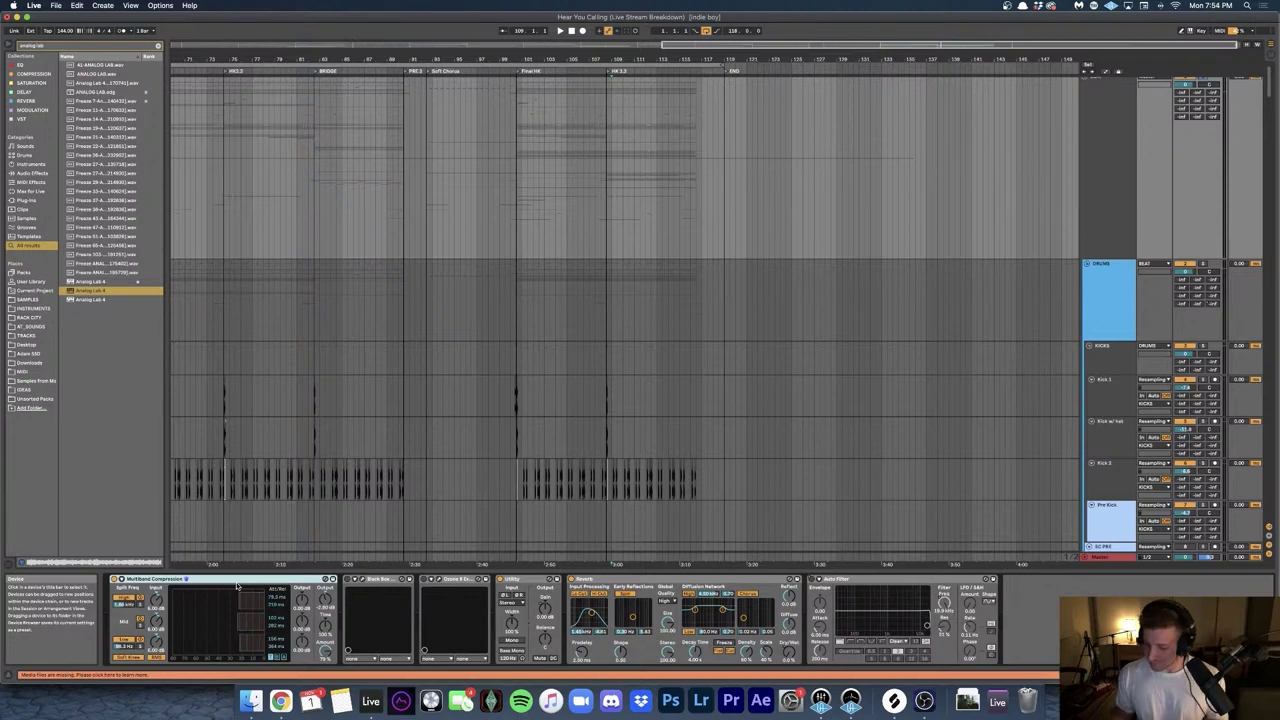
- Select the Master track to show its device chain
left_click(624, 205)
scroll(1115, 240, "down", 4)
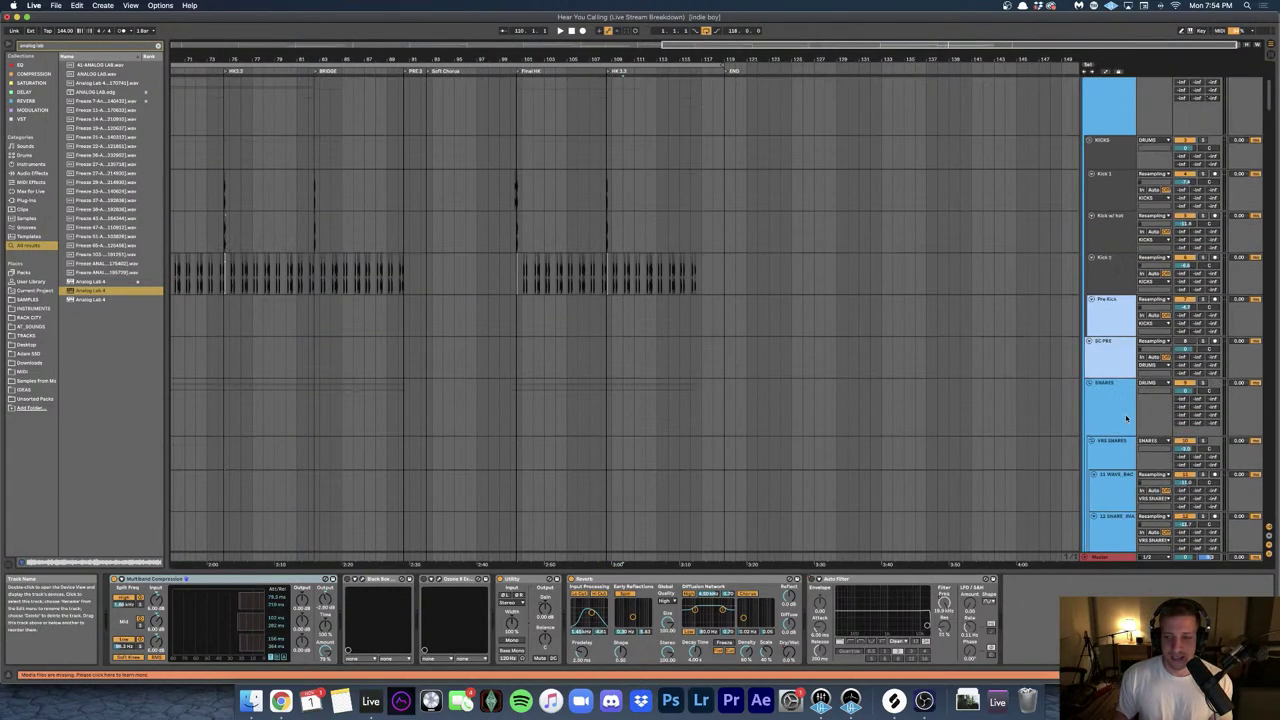
left_click(1108, 557)
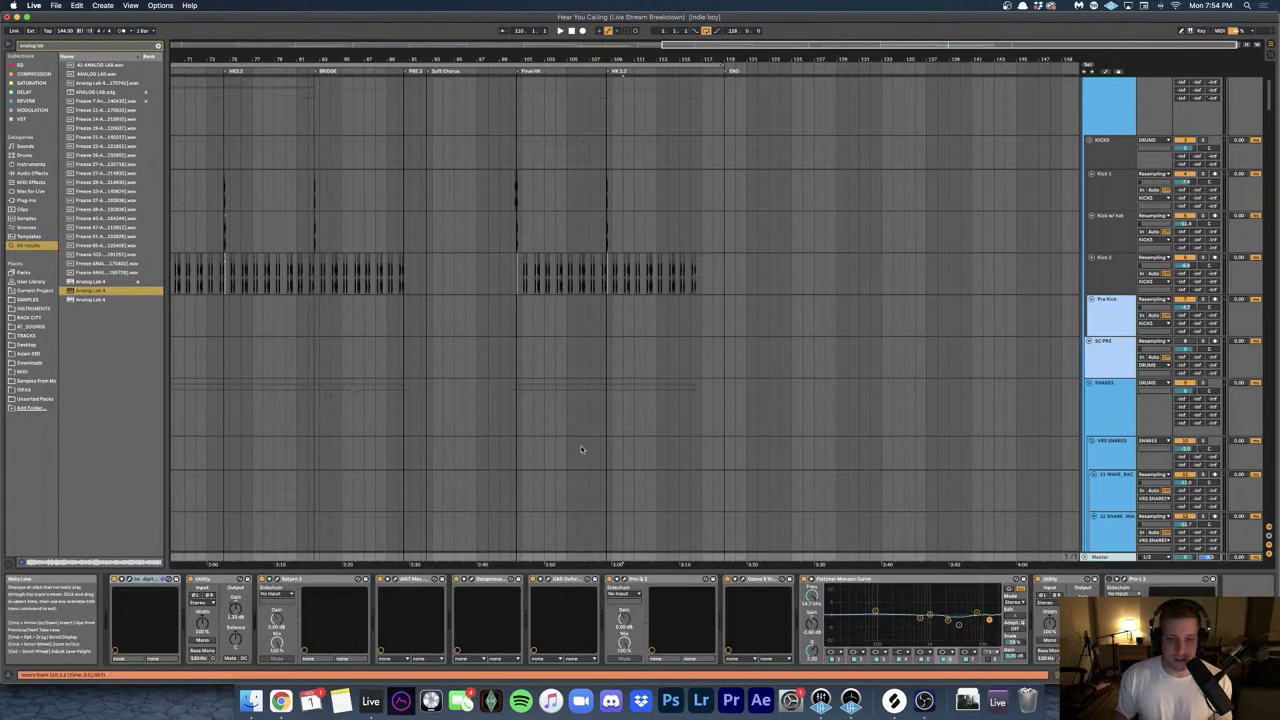
- Play the song from the Final HK while showing the Master track's bx_digital V3 equalizer window, closing the window after playback
scroll(580, 449, "down", 15)
scroll(581, 449, "down", 10)
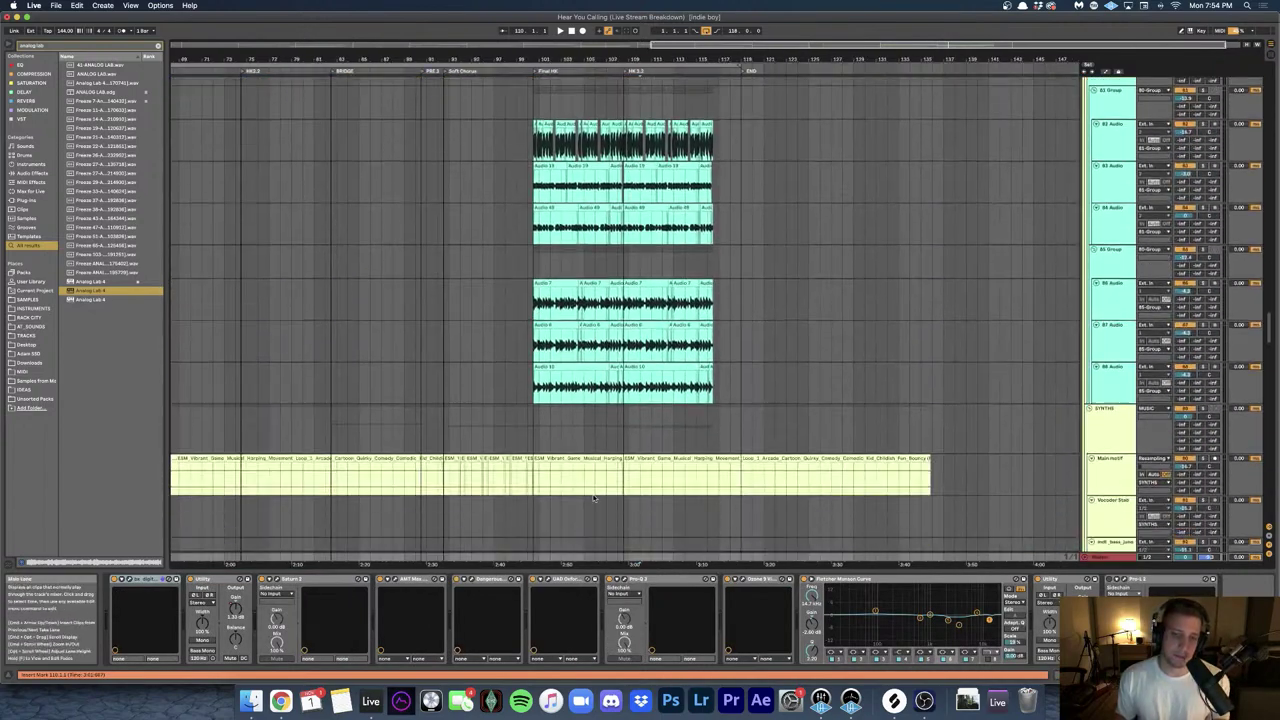
left_click(534, 506)
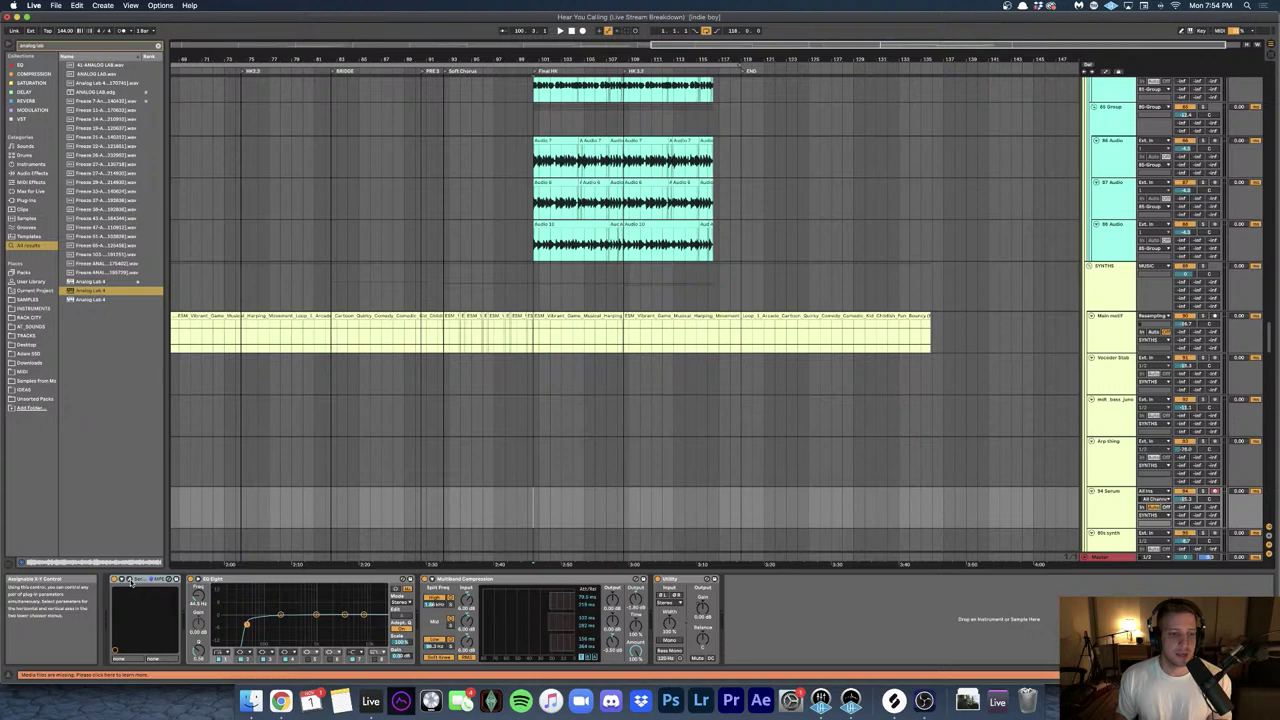
left_click(534, 558)
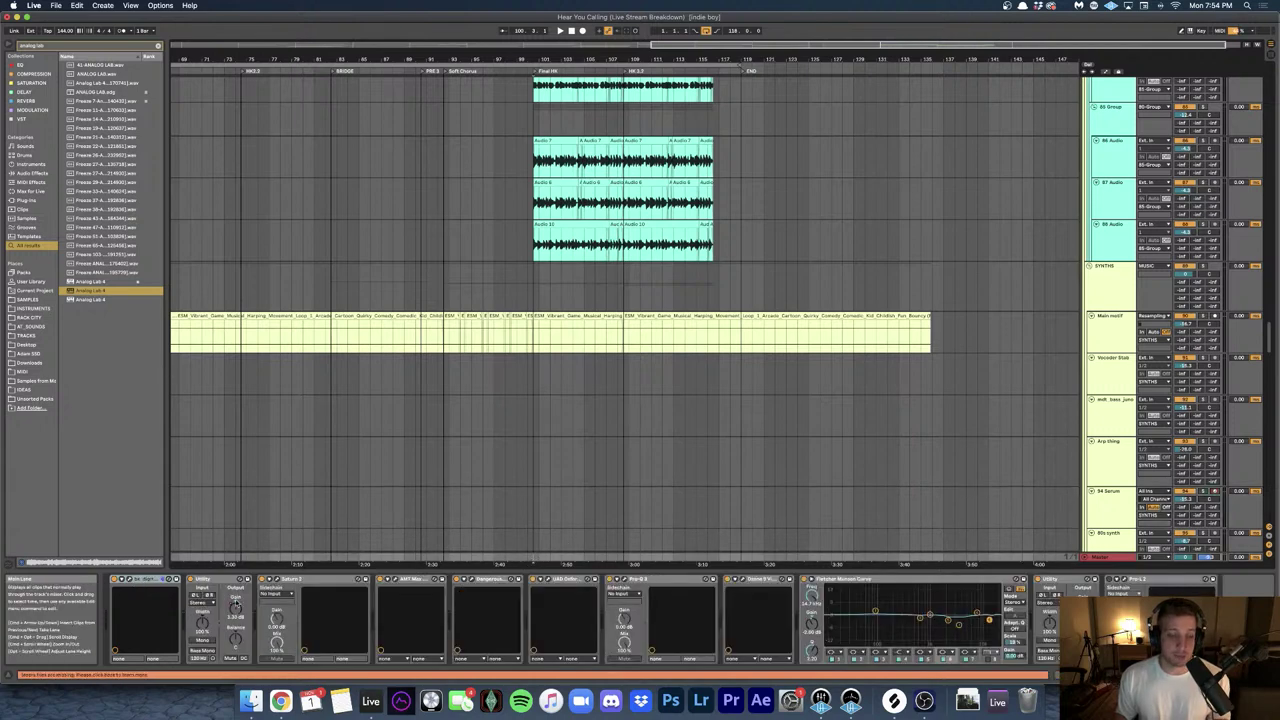
left_click(128, 580)
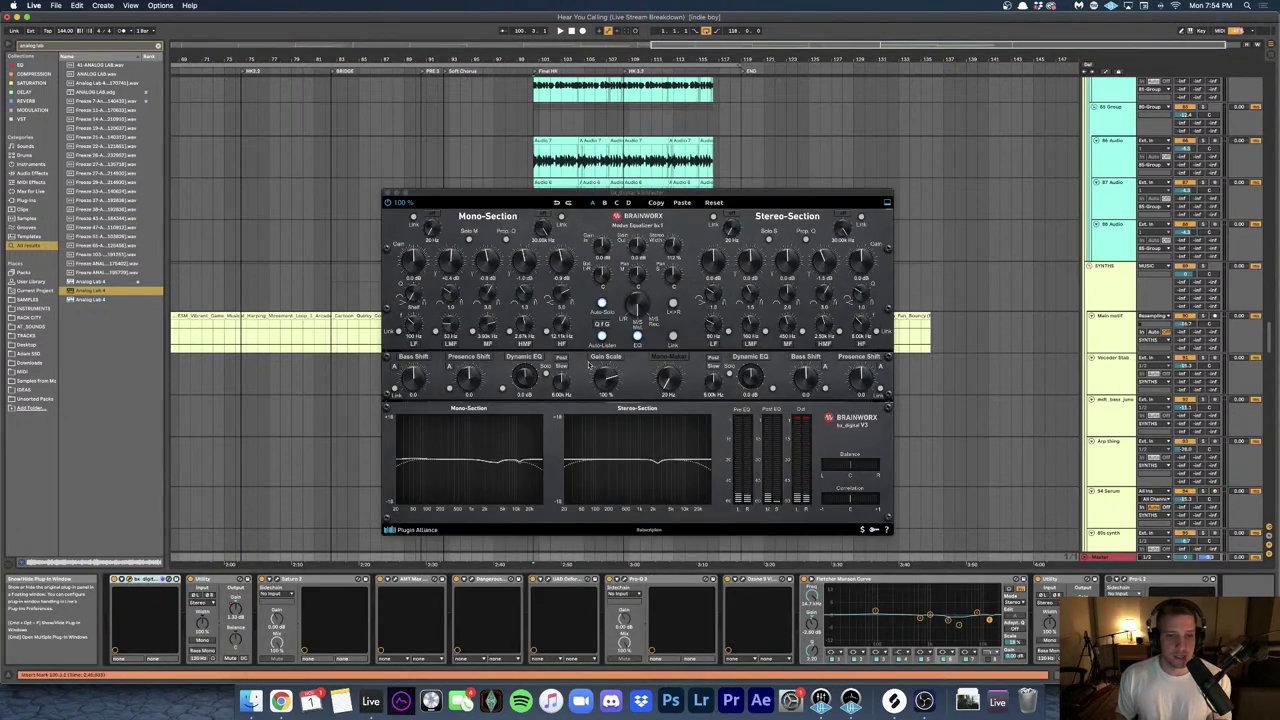
left_click_drag(486, 188, 231, 82)
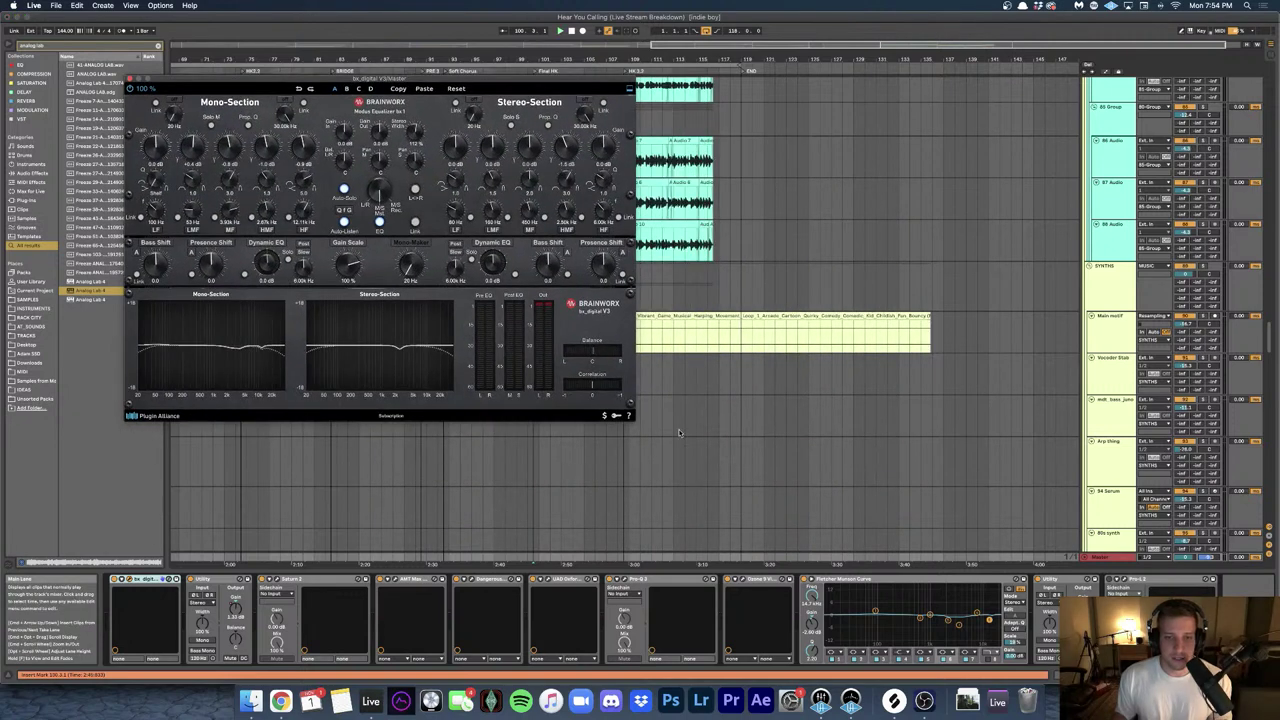
key("space")
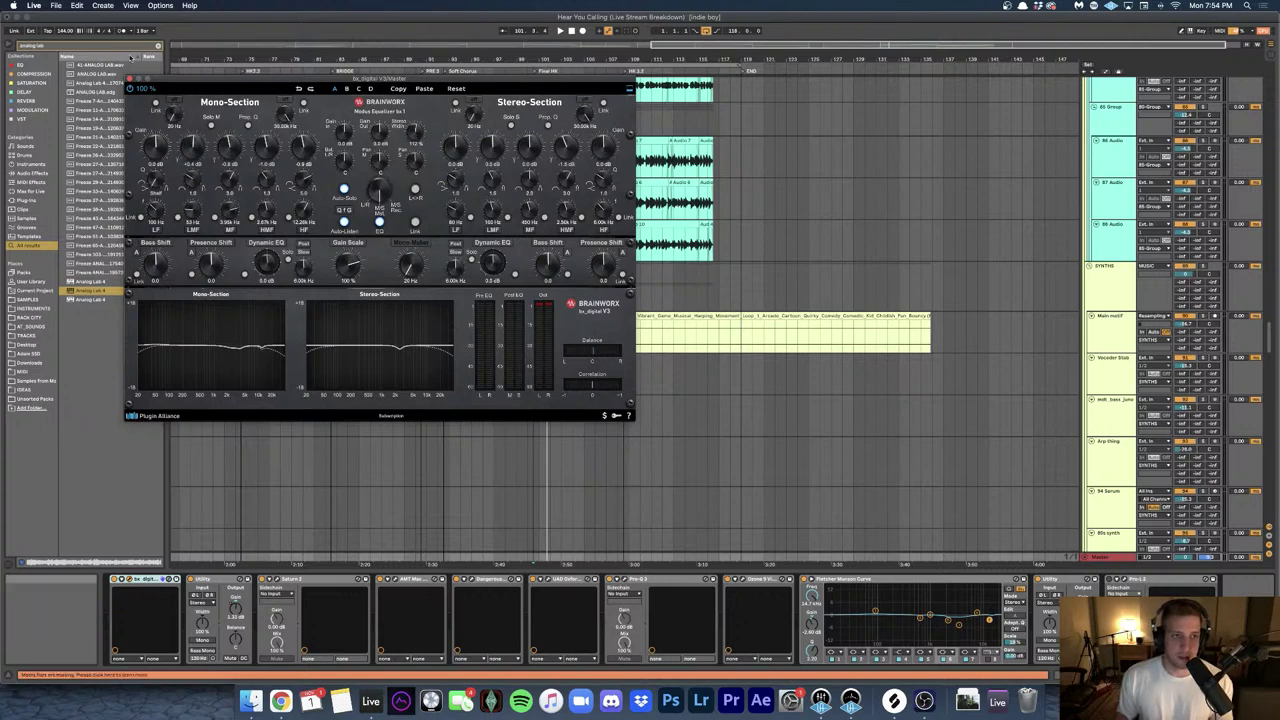
left_click(130, 79)
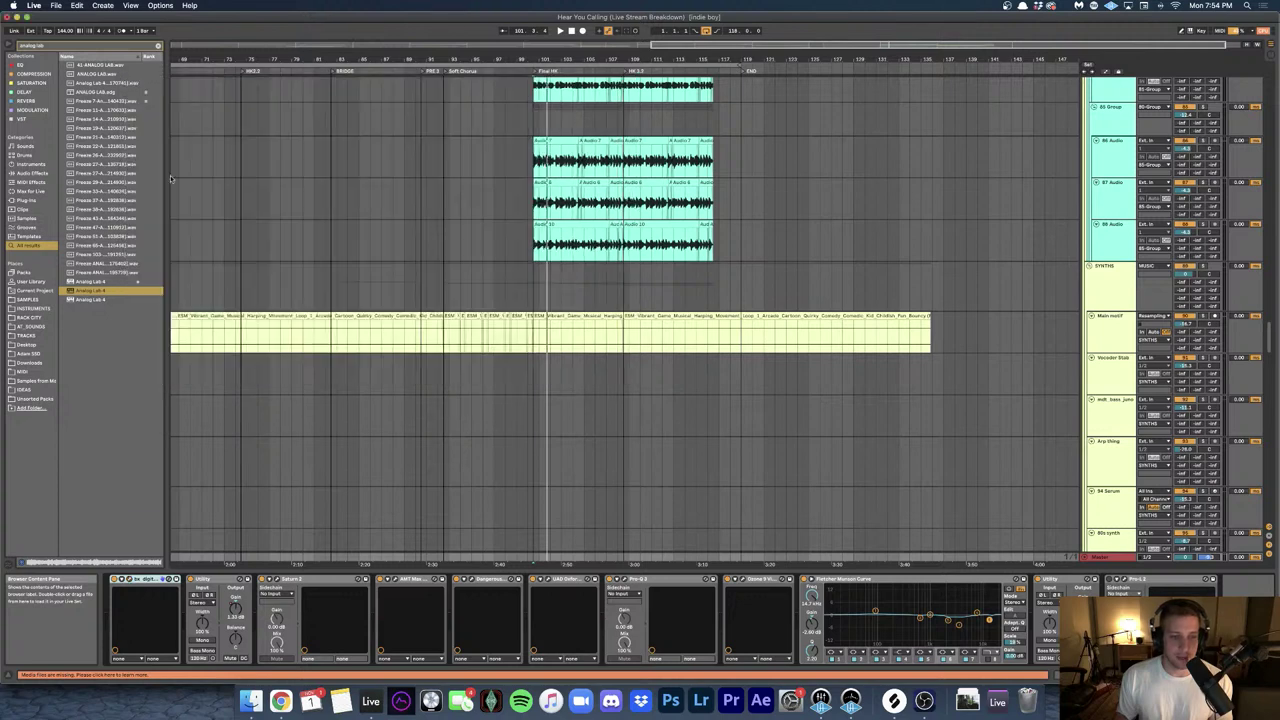
- Examine the settings of the Saturn 2 and AMT Max Warm plug-ins on the Master track, closing each window after viewing
left_click(280, 581)
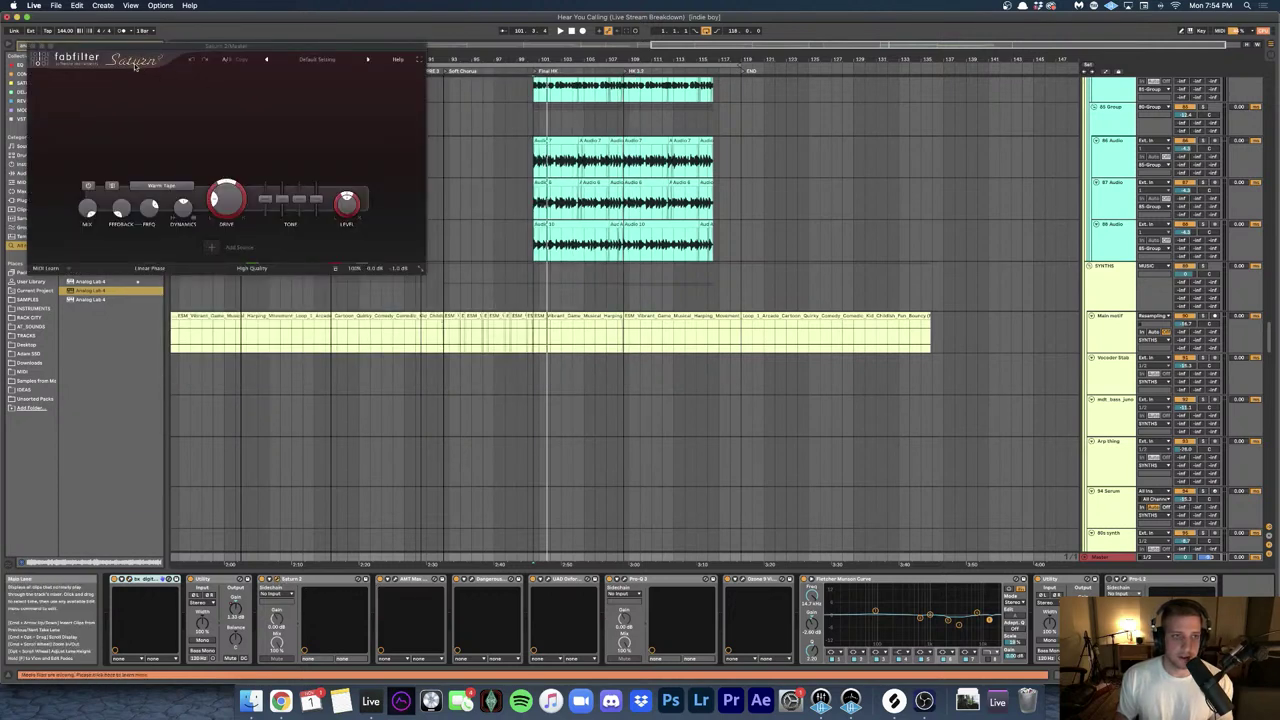
left_click_drag(337, 268, 544, 315)
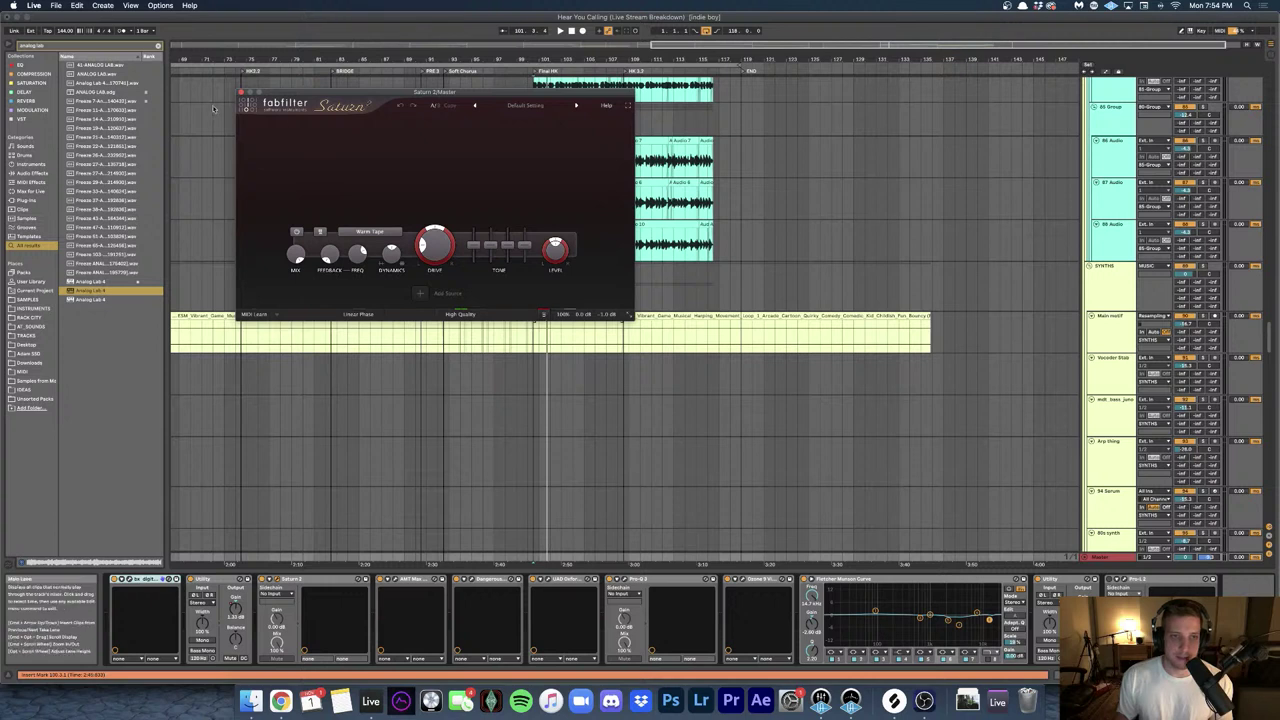
left_click(242, 92)
left_click(395, 580)
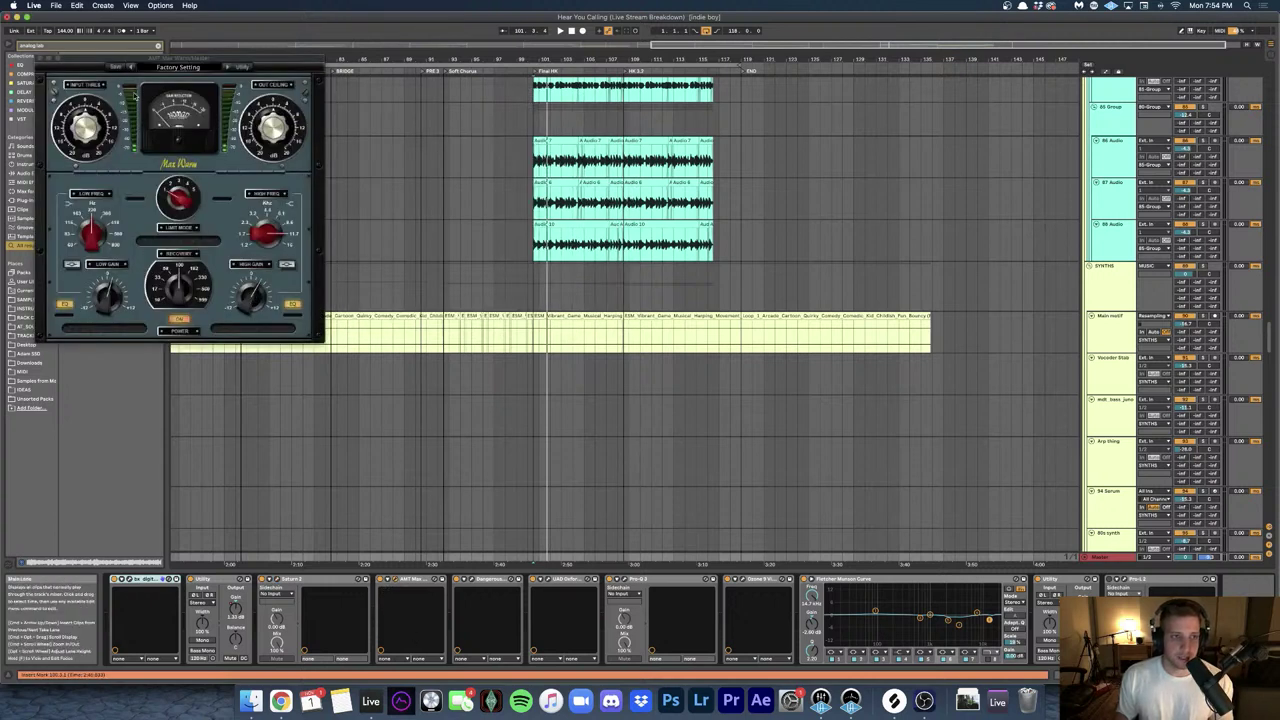
left_click_drag(137, 64, 313, 125)
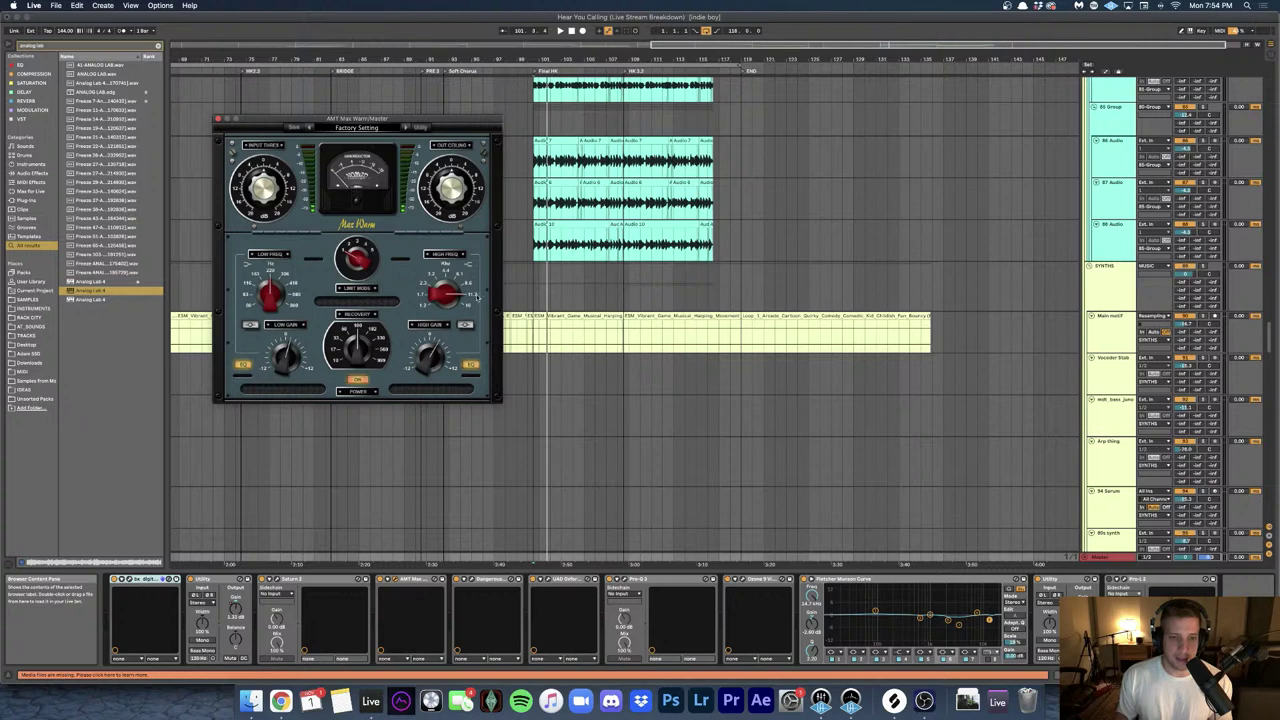
left_click(220, 122)
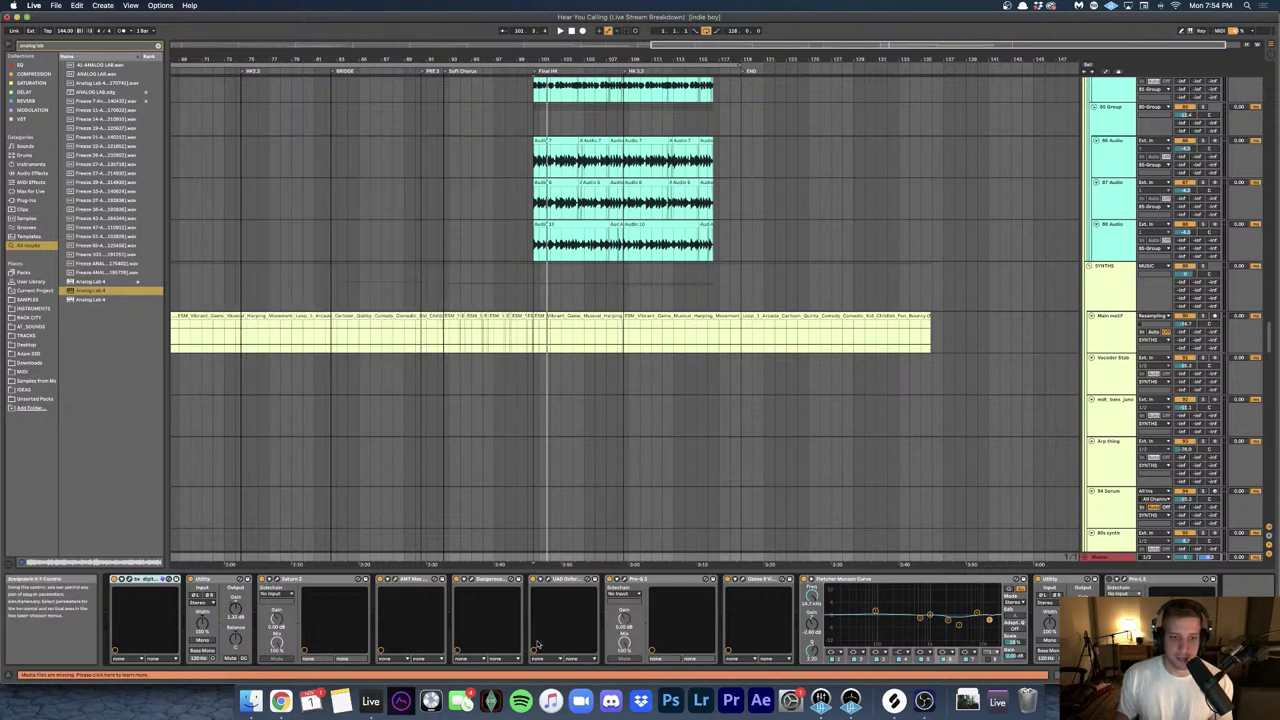
- Examine the settings of the Dangerous BAX EQ Mix and Oxford Inflator plug-ins on the Master track, closing each window
left_click(472, 583)
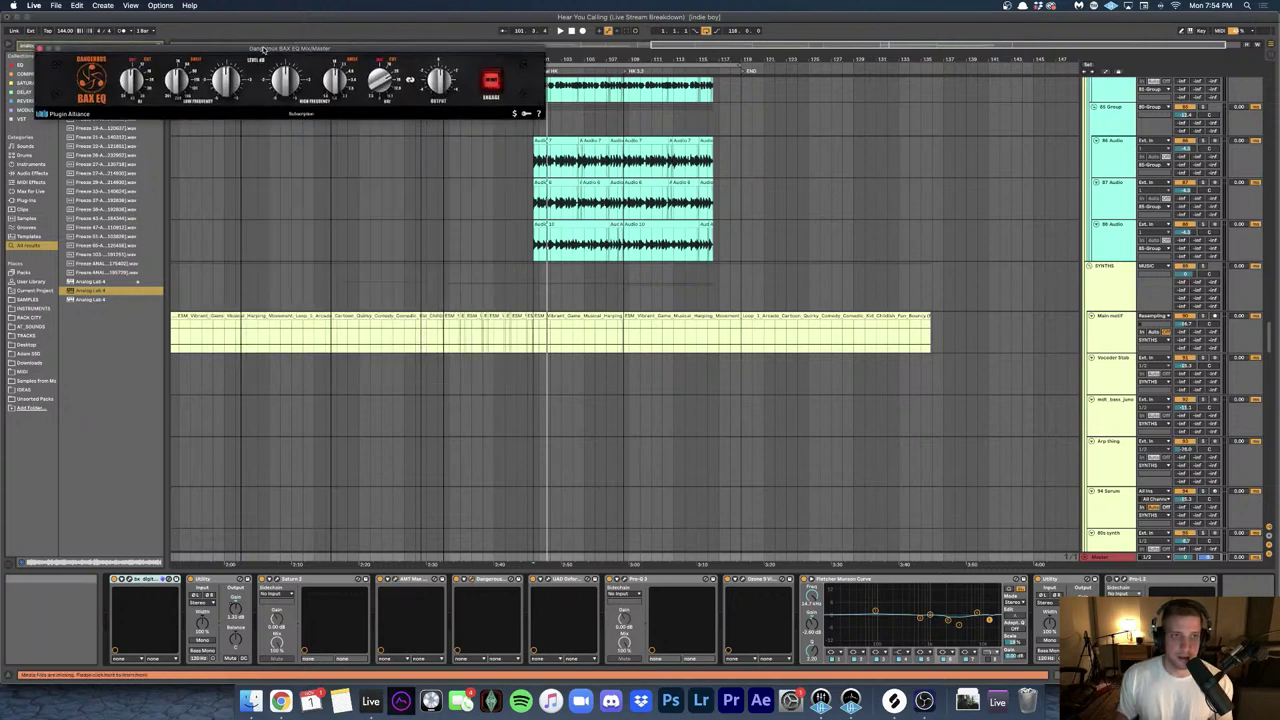
left_click_drag(256, 41, 366, 191)
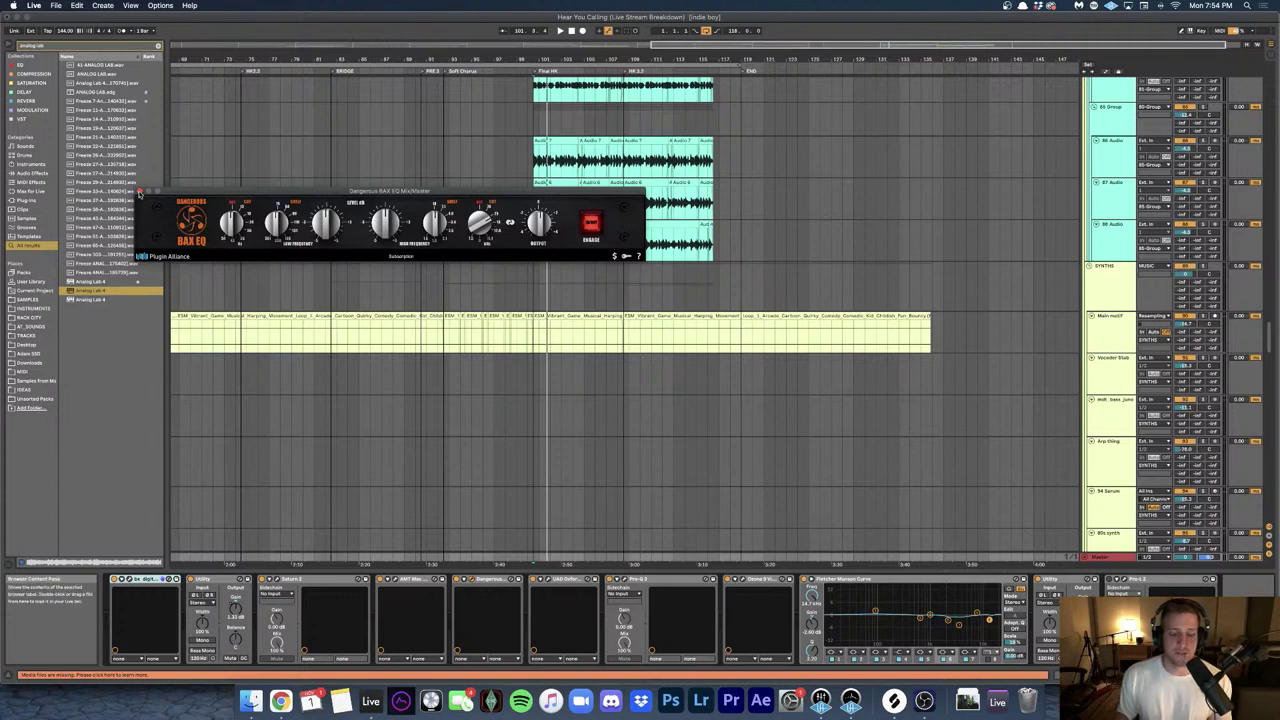
left_click(141, 191)
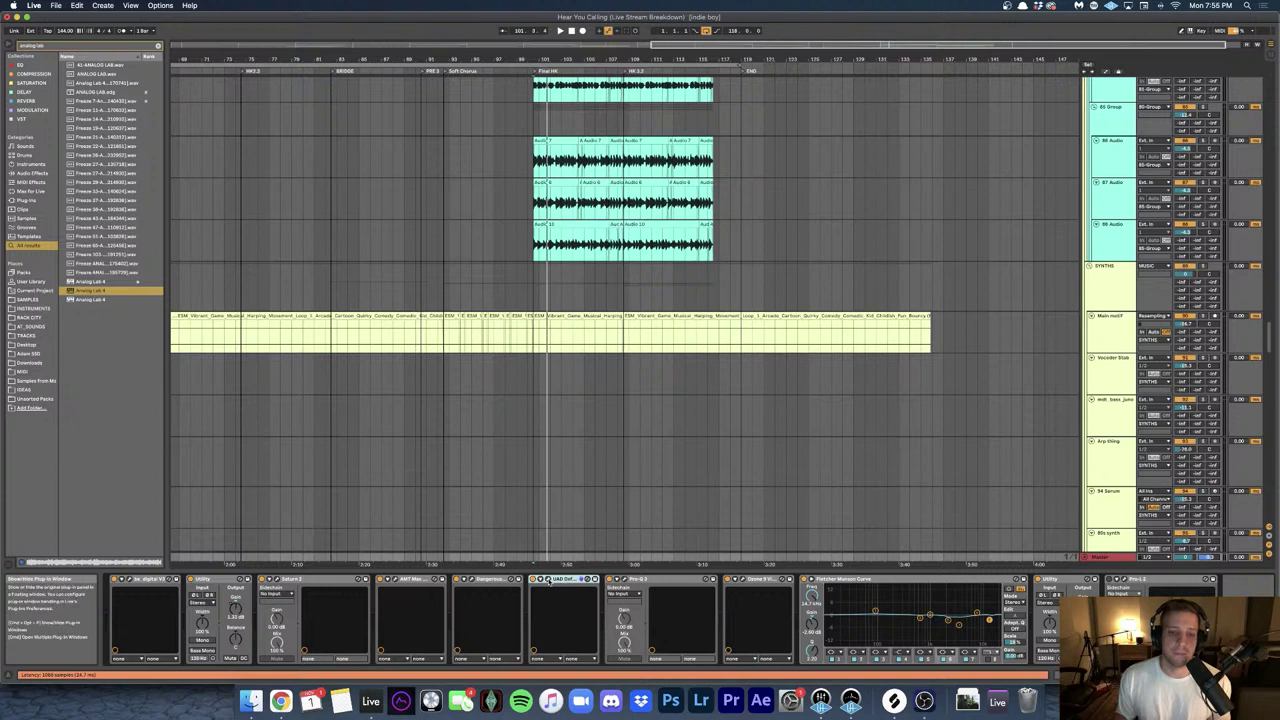
left_click(547, 580)
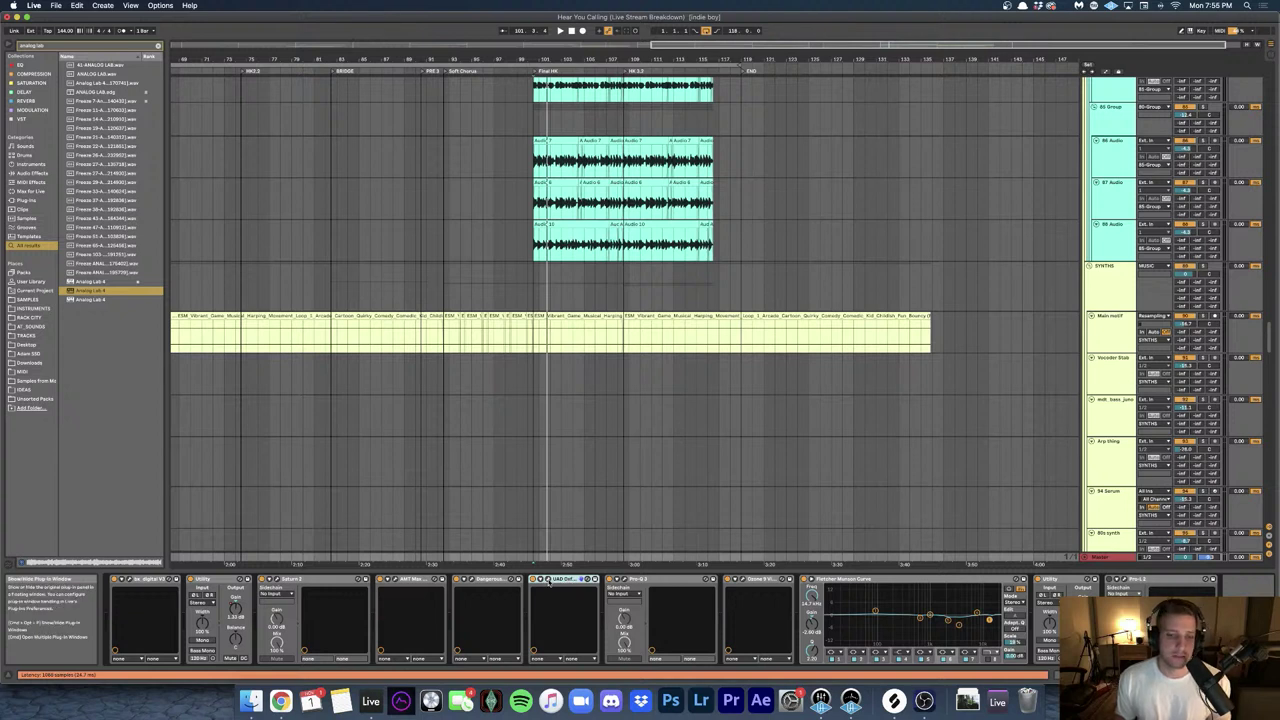
left_click_drag(128, 52, 574, 246)
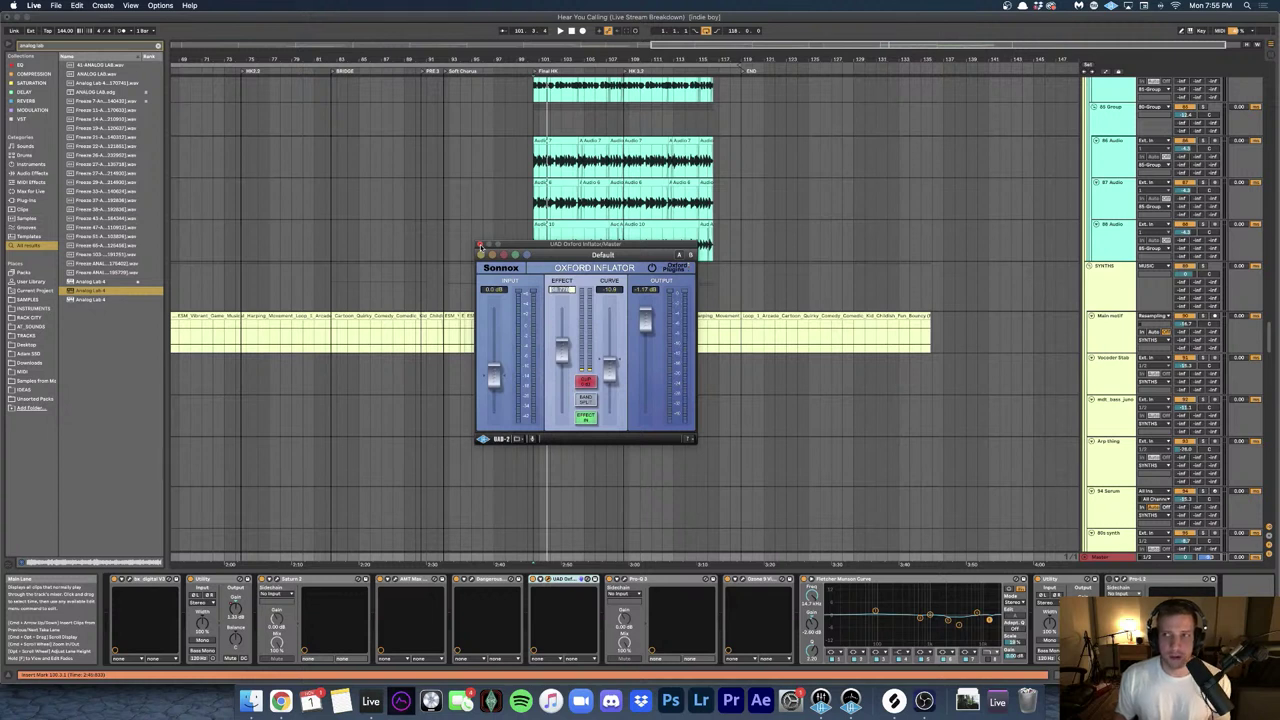
left_click(480, 245)
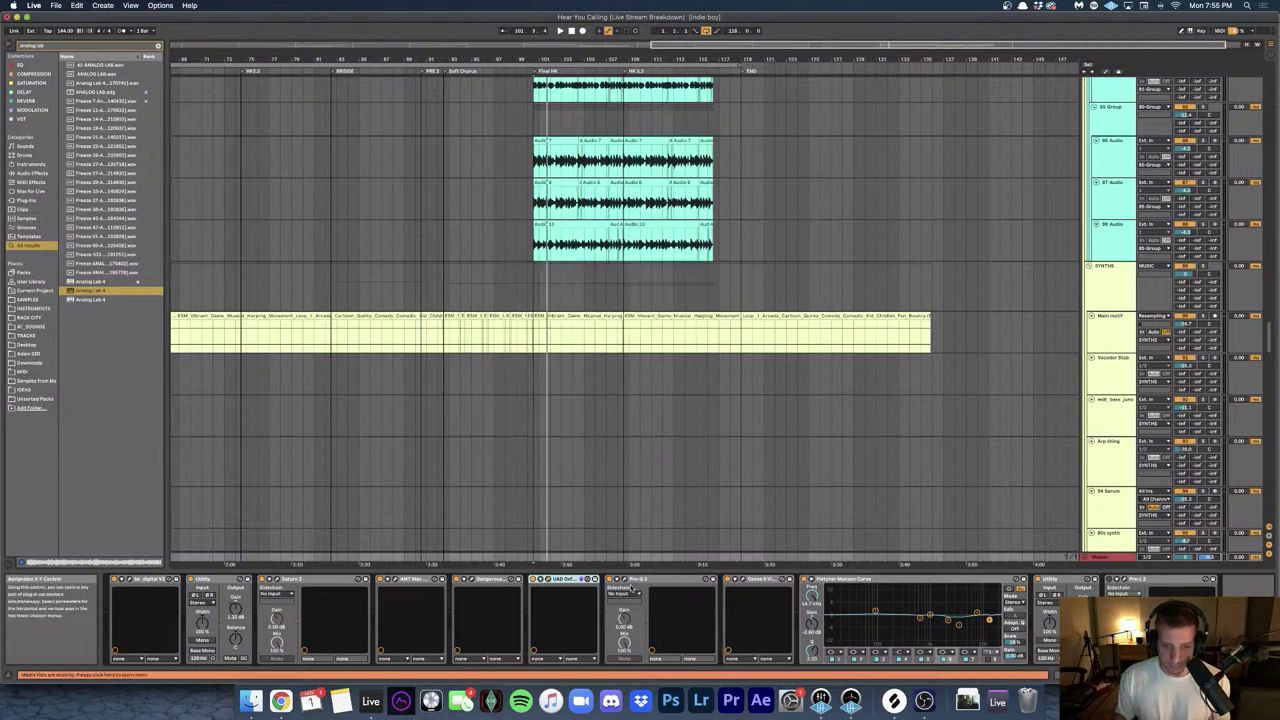
- Examine the Pro-Q 3 equalizer curve on the Master track and close its window
left_click(625, 578)
left_click_drag(378, 355, 365, 246)
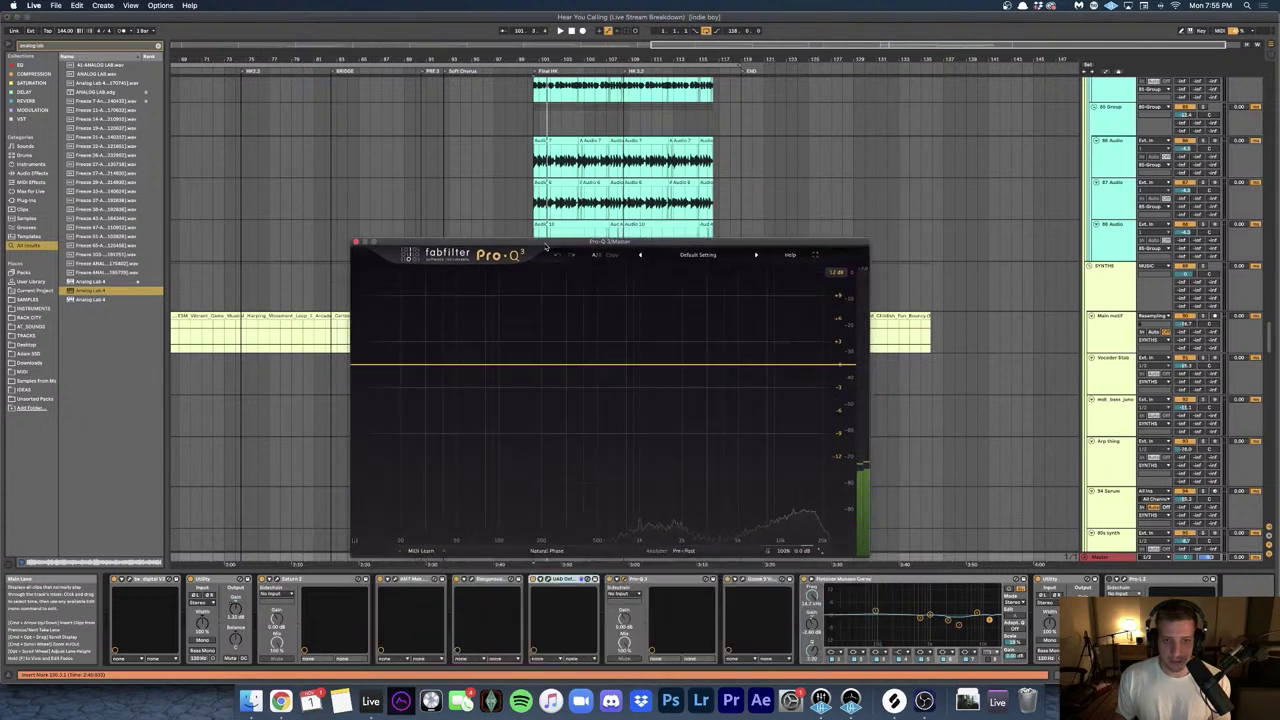
left_click(356, 244)
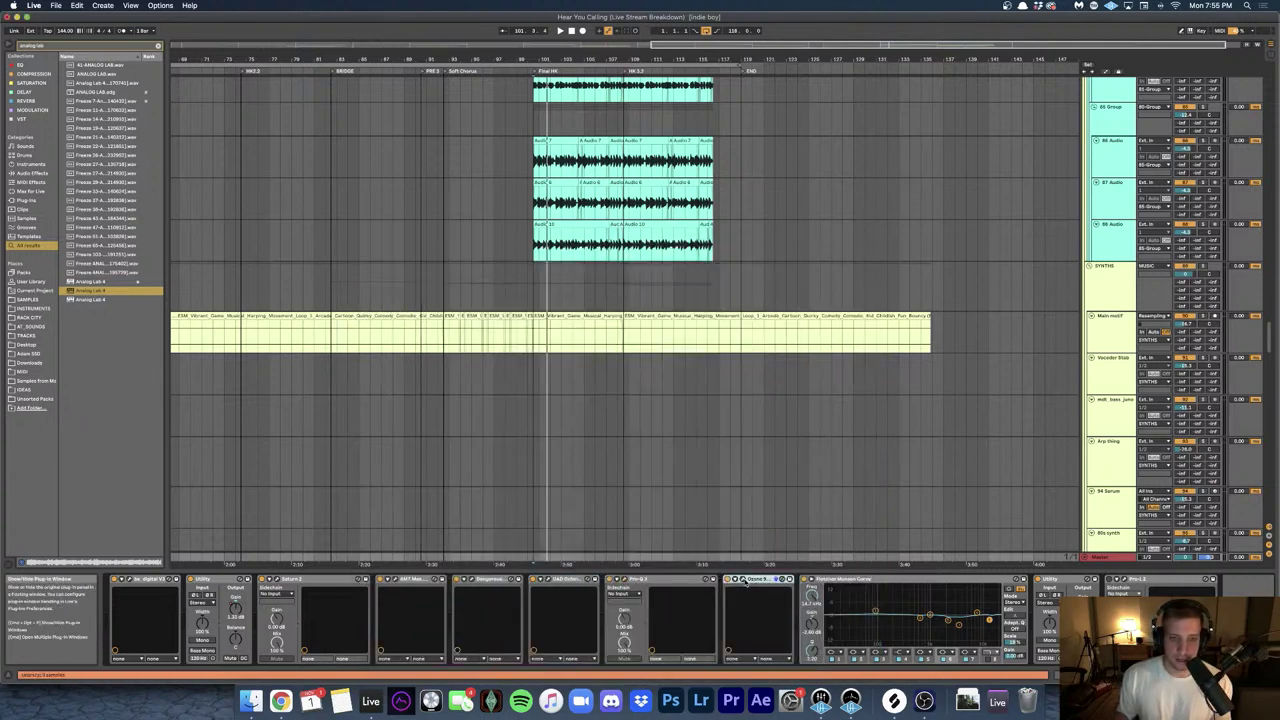
- Play the song from HK 3.2 while examining the gain reduction in the Master's Ozone 9 Vintage Compressor, and close its window
left_click(745, 580)
left_click_drag(610, 86, 558, 108)
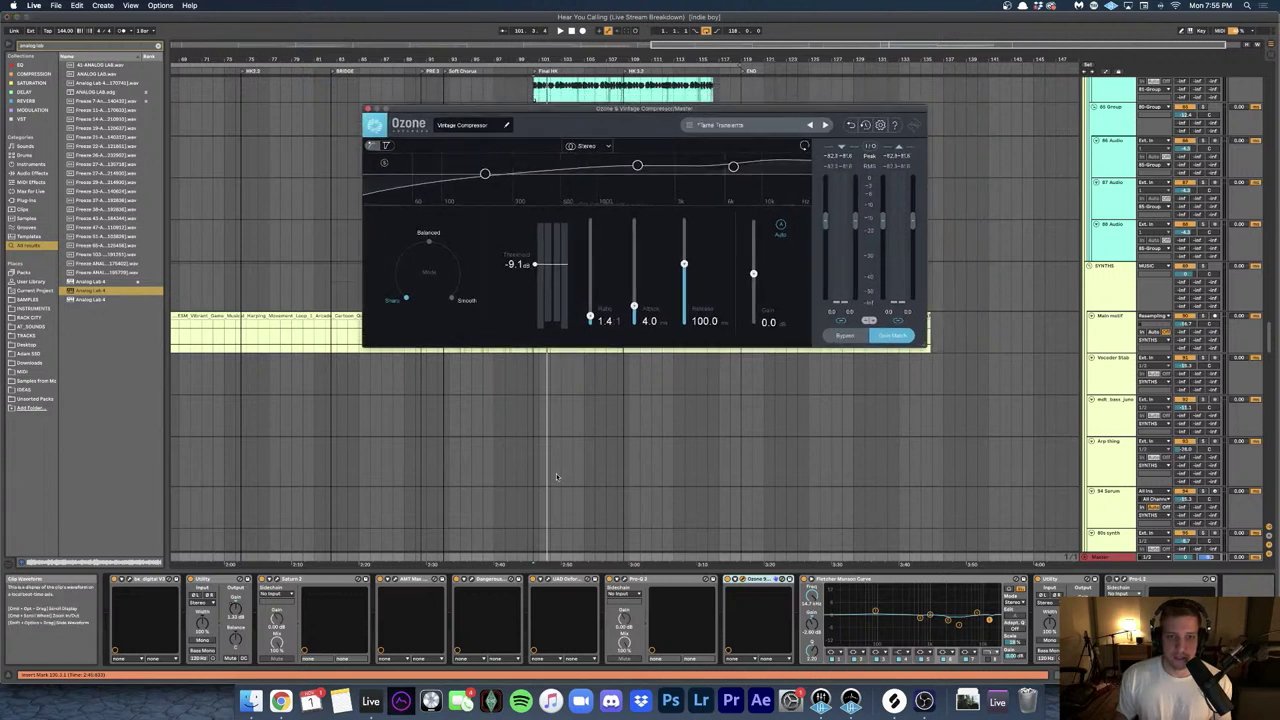
left_click(631, 559)
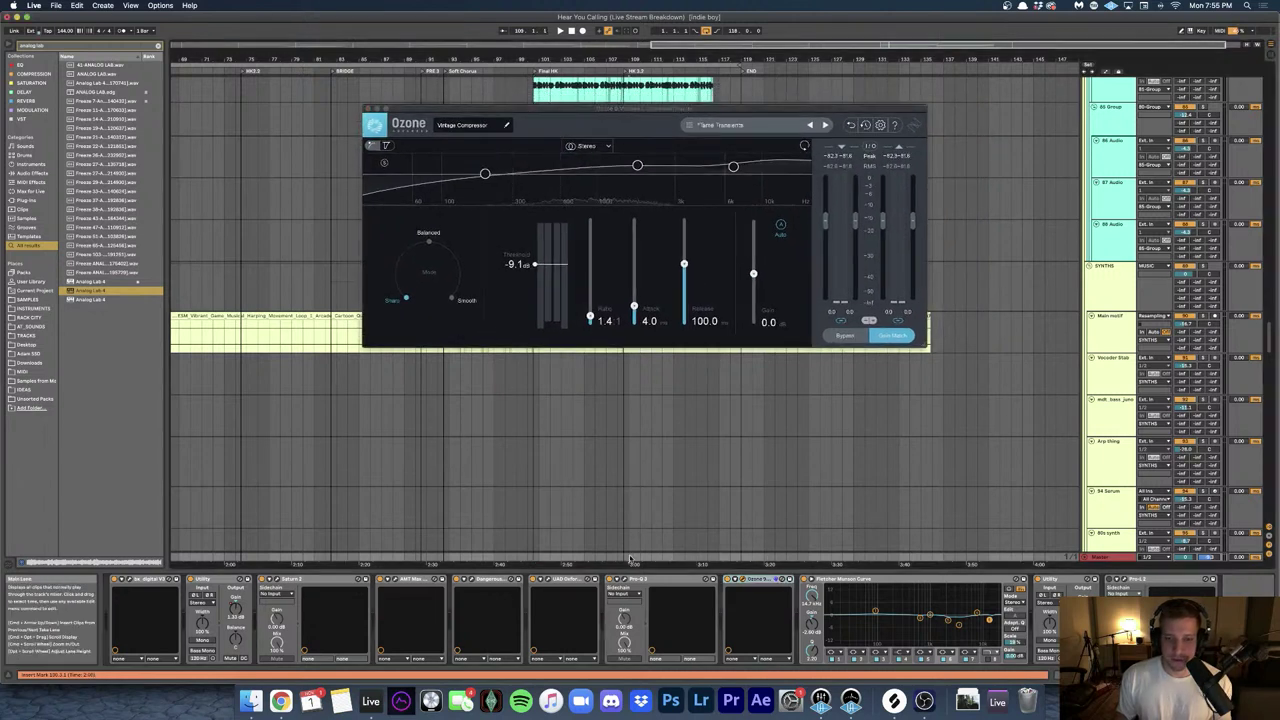
key("space")
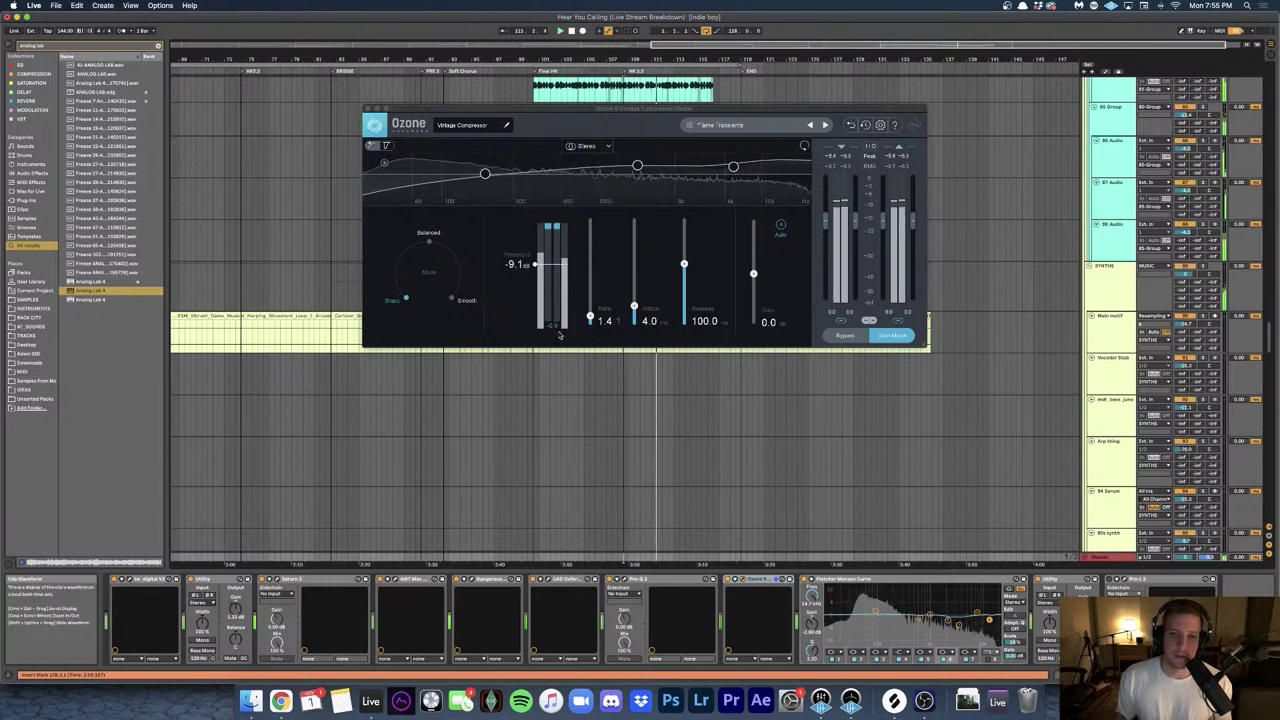
key("space")
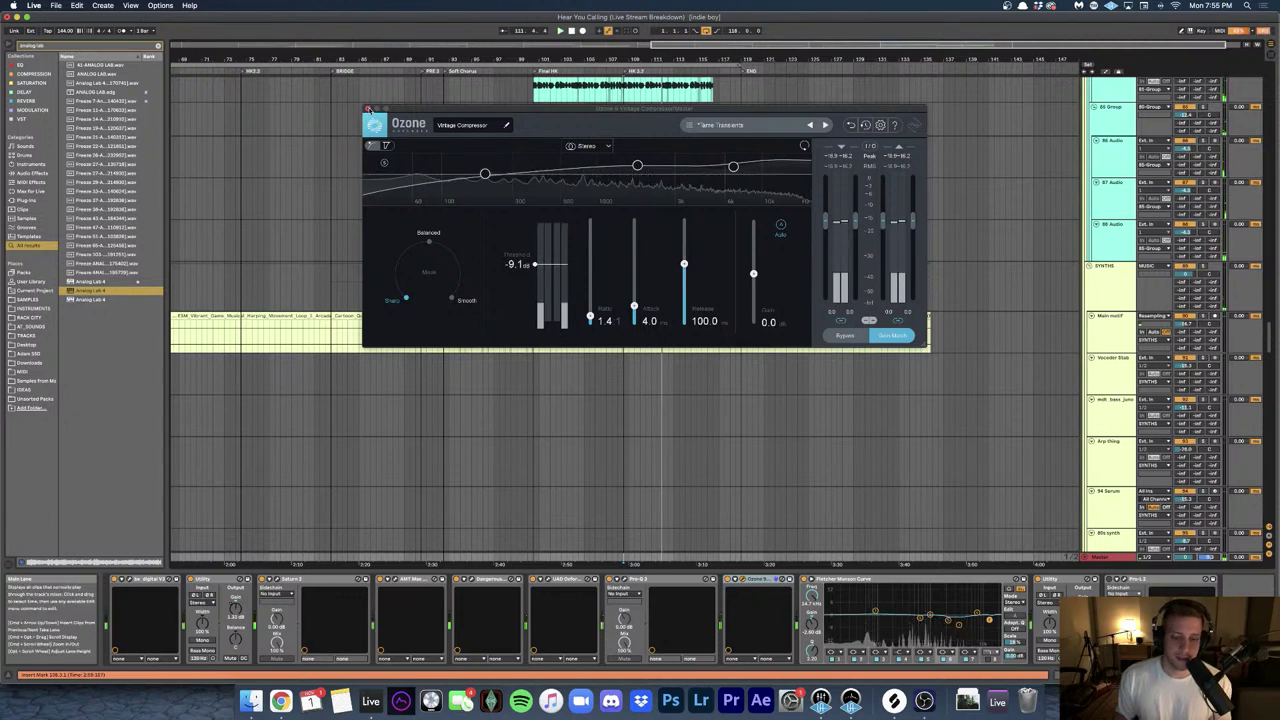
left_click(741, 579)
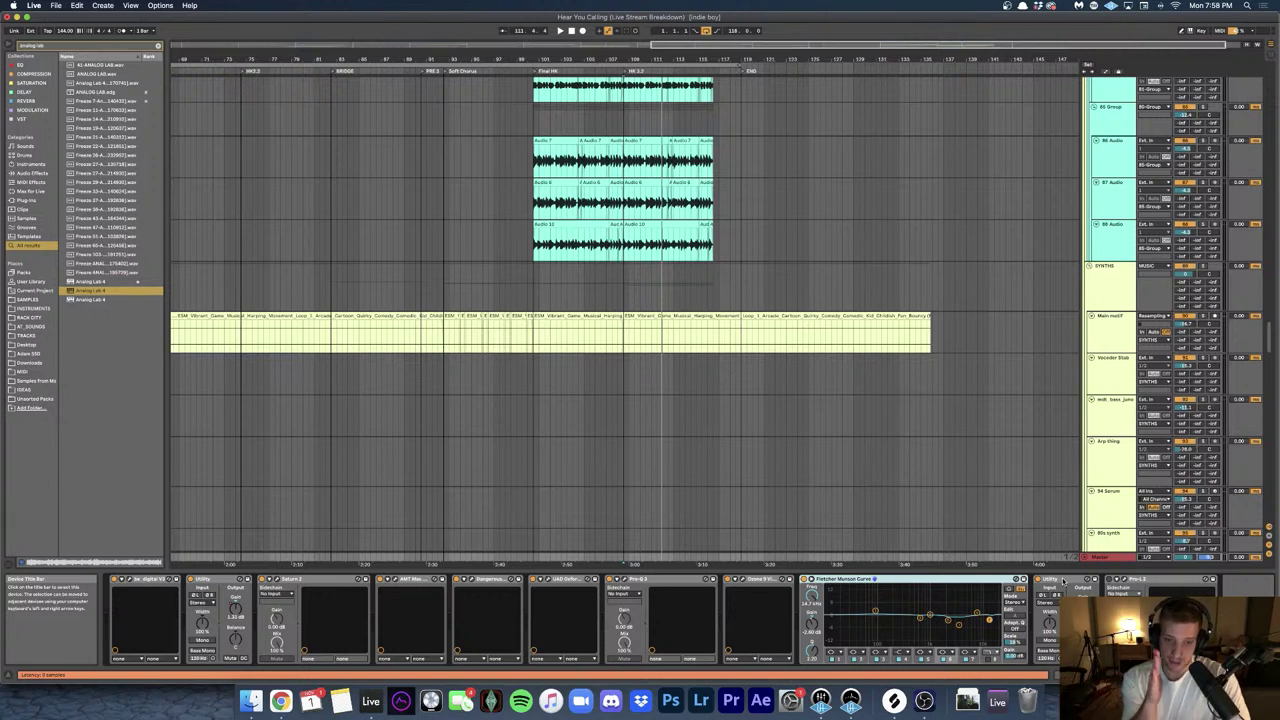
- Check the Record, Warp and Launch settings in the preferences, including the default warp mode, and close the preferences
key("super+comma")
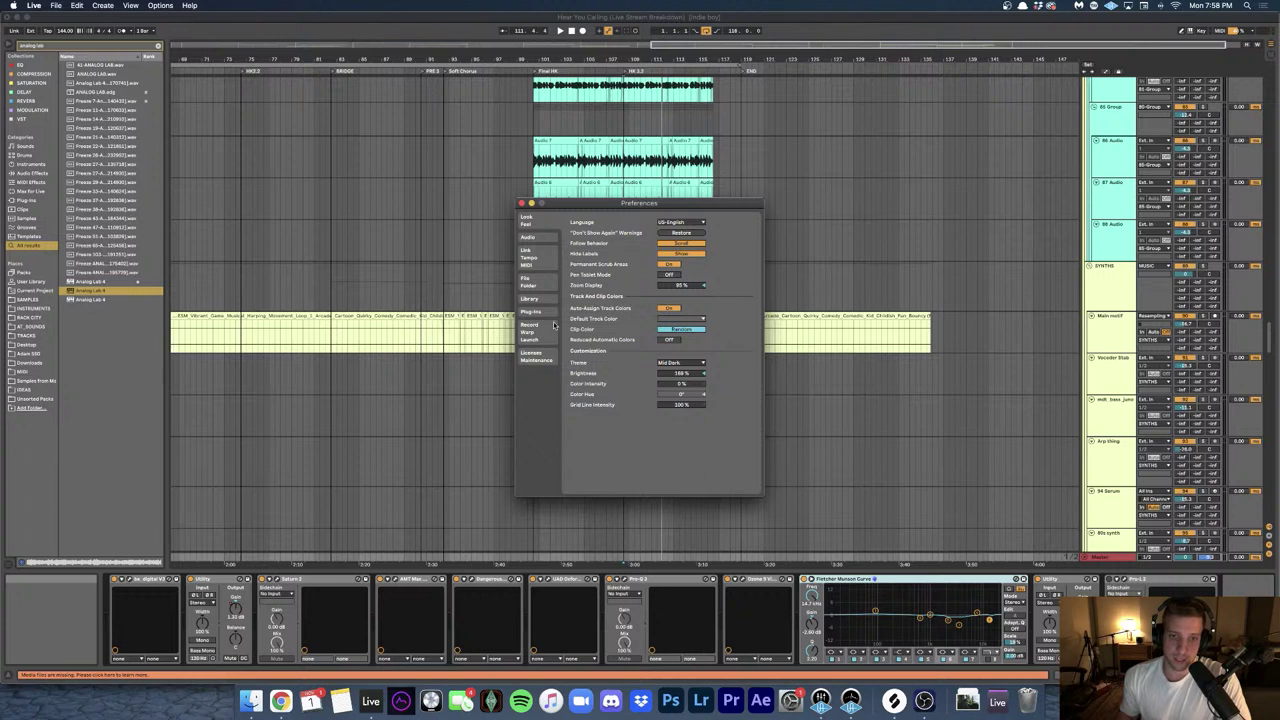
left_click(536, 330)
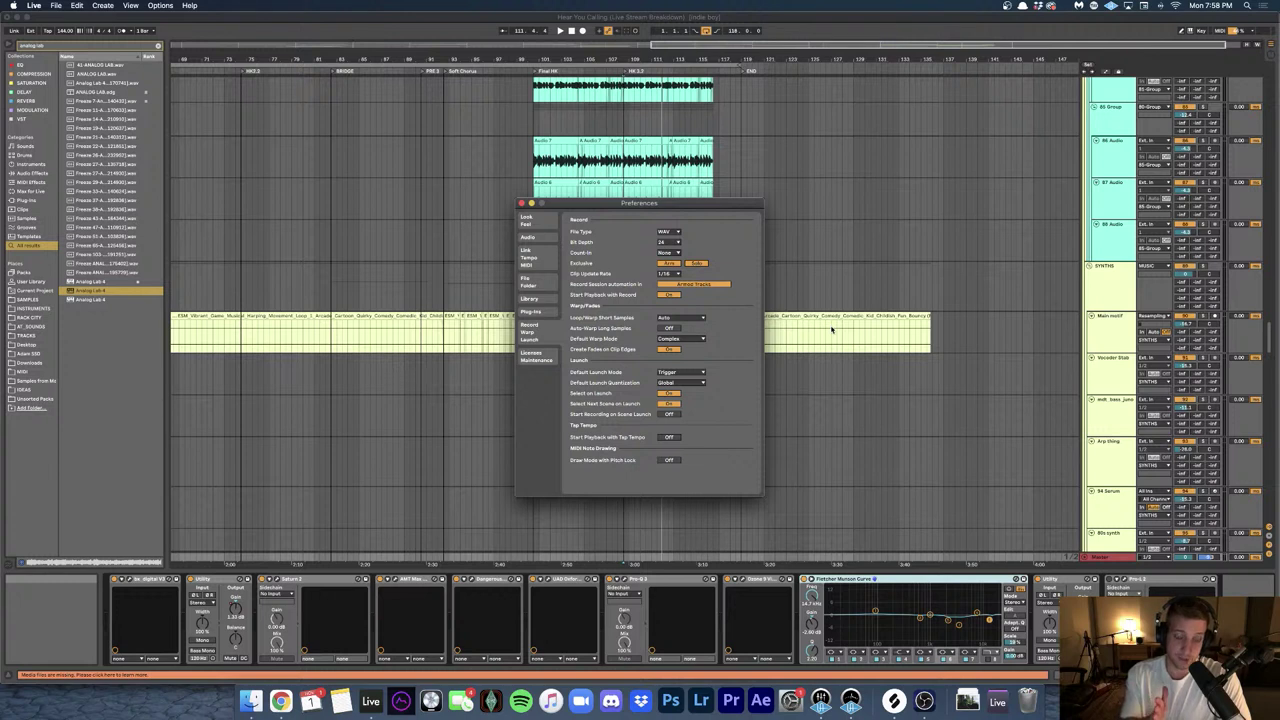
key("Escape")
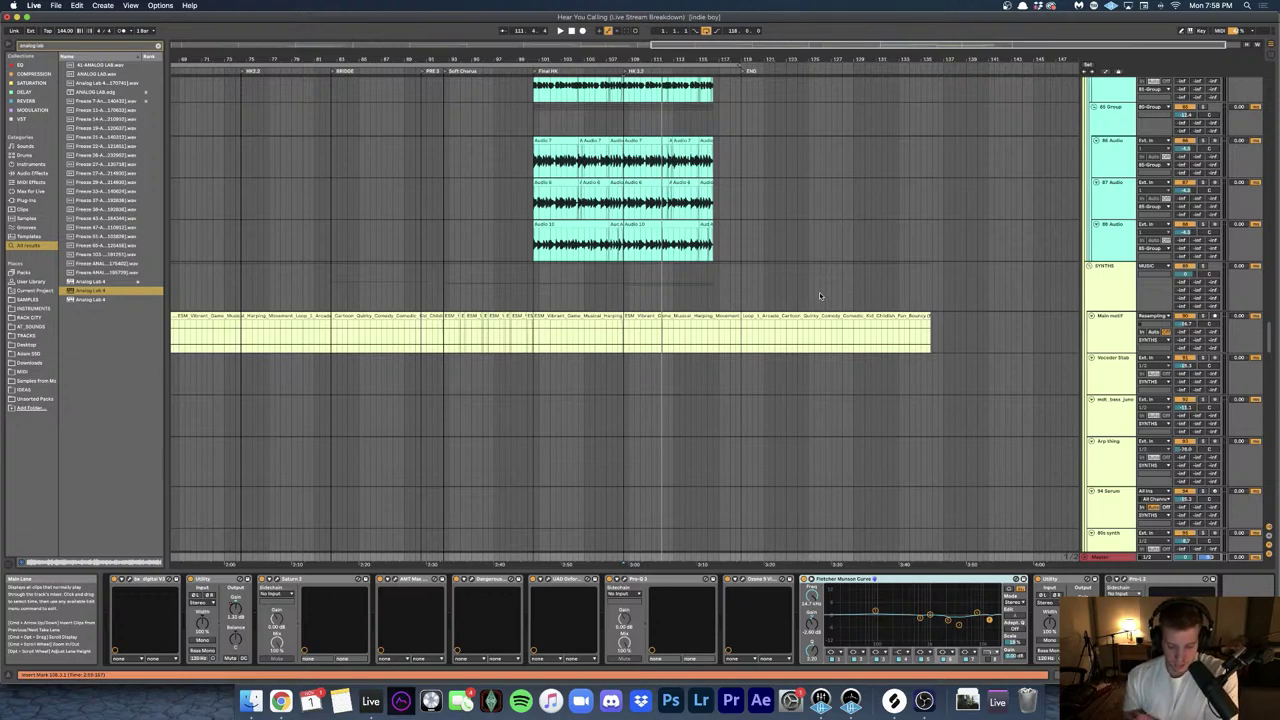
- Play the lead-in to HK 2 from bar 65 on the sub bass track and look through the bass and fill tracks
scroll(340, 193, "up", 10)
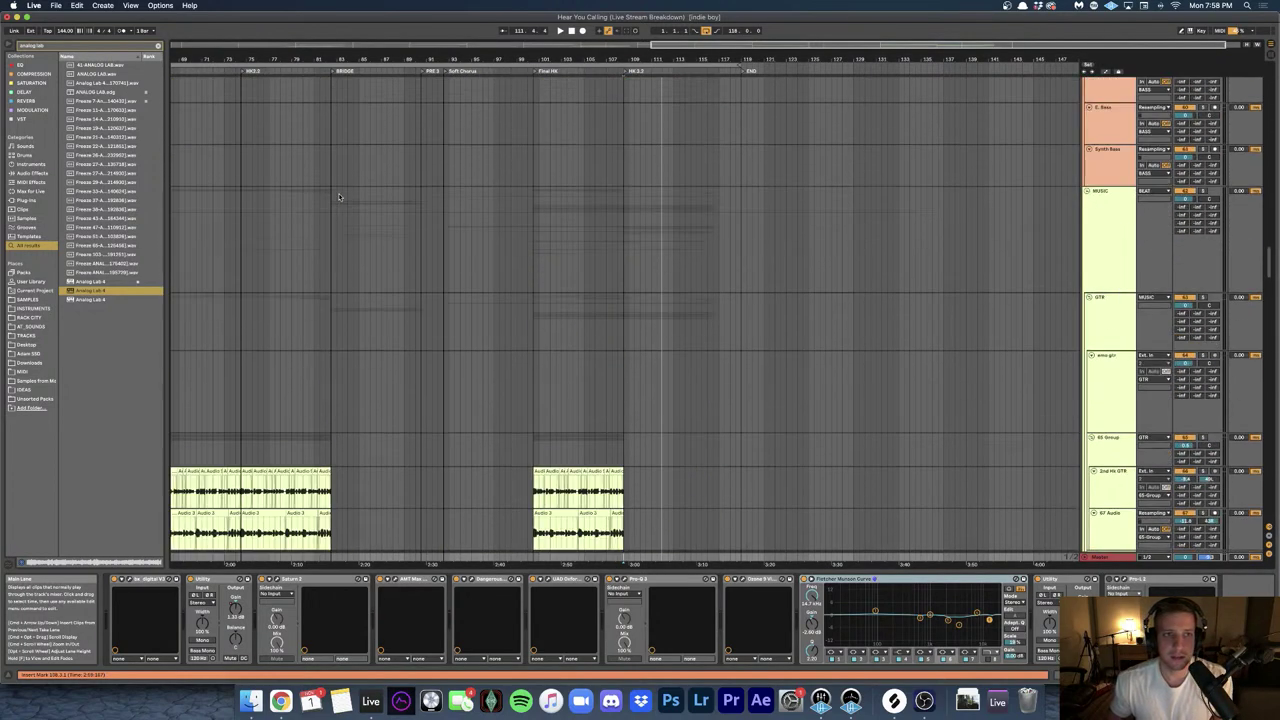
scroll(339, 197, "up", 5)
scroll(339, 197, "left", 8)
scroll(803, 154, "up", 6)
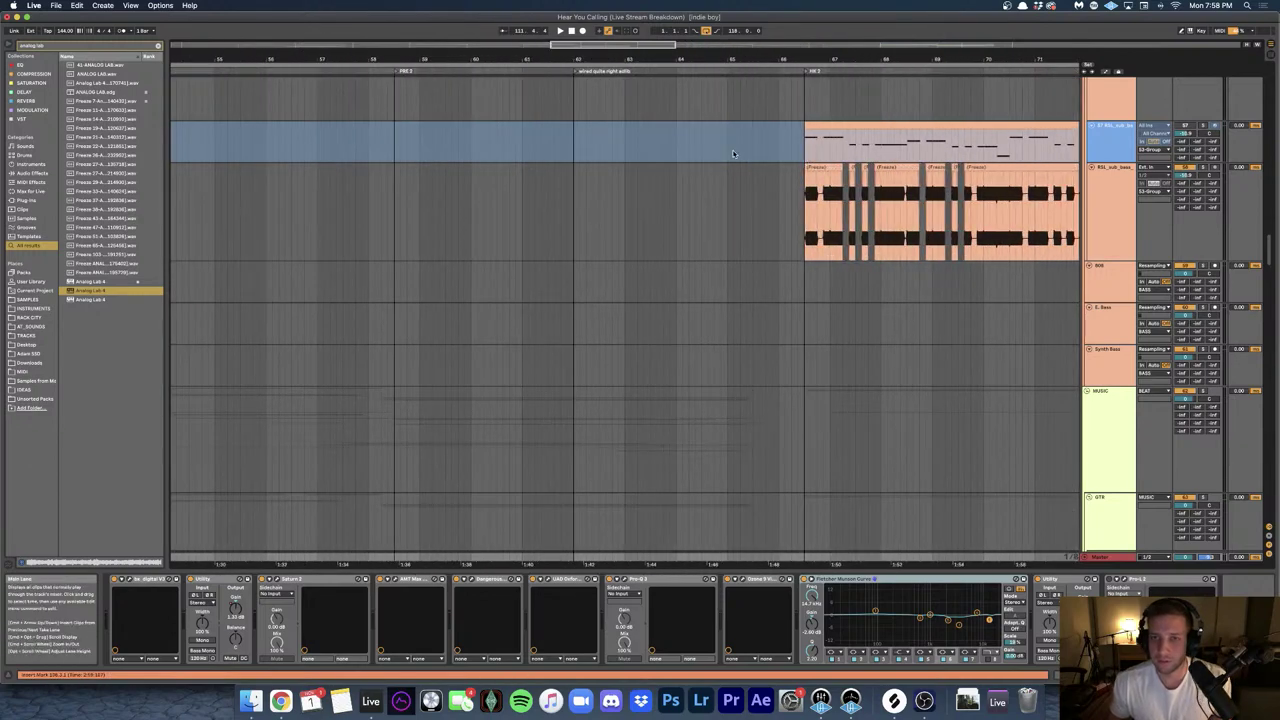
left_click(733, 154)
key("space")
scroll(823, 174, "up", 6)
scroll(823, 174, "right", 3)
scroll(726, 174, "up", 3)
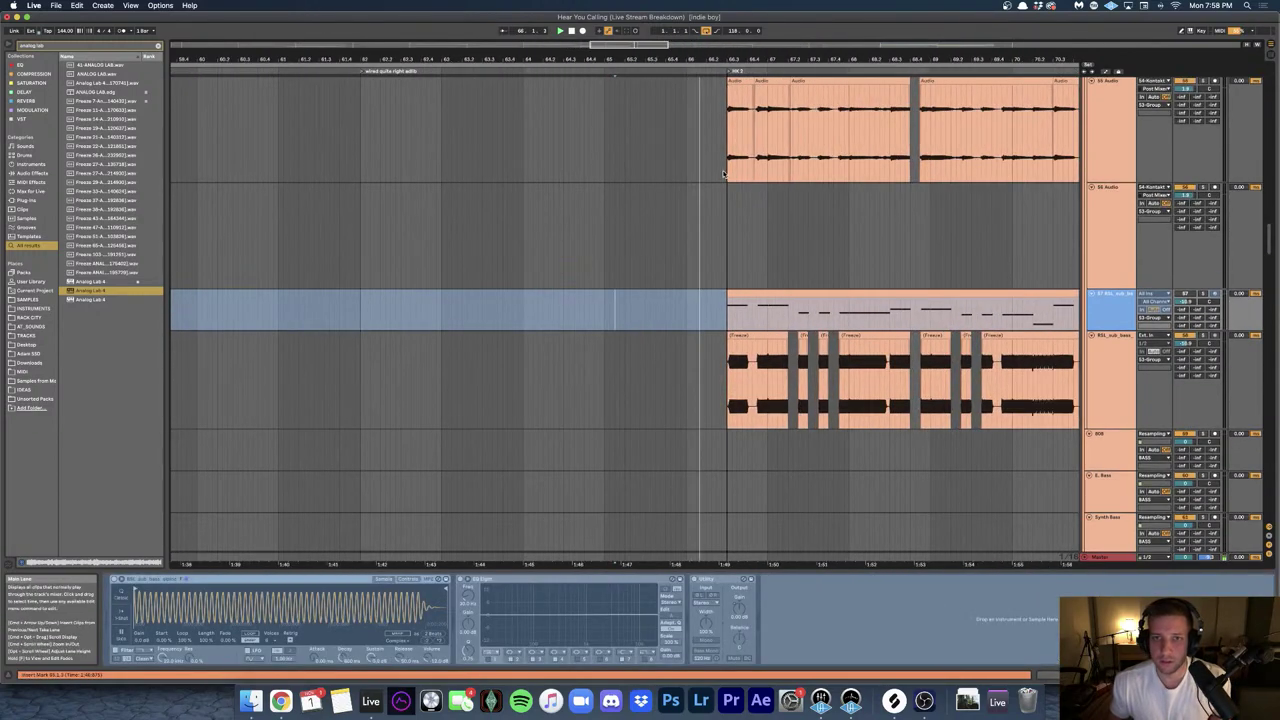
scroll(723, 173, "up", 10)
scroll(724, 174, "down", 5)
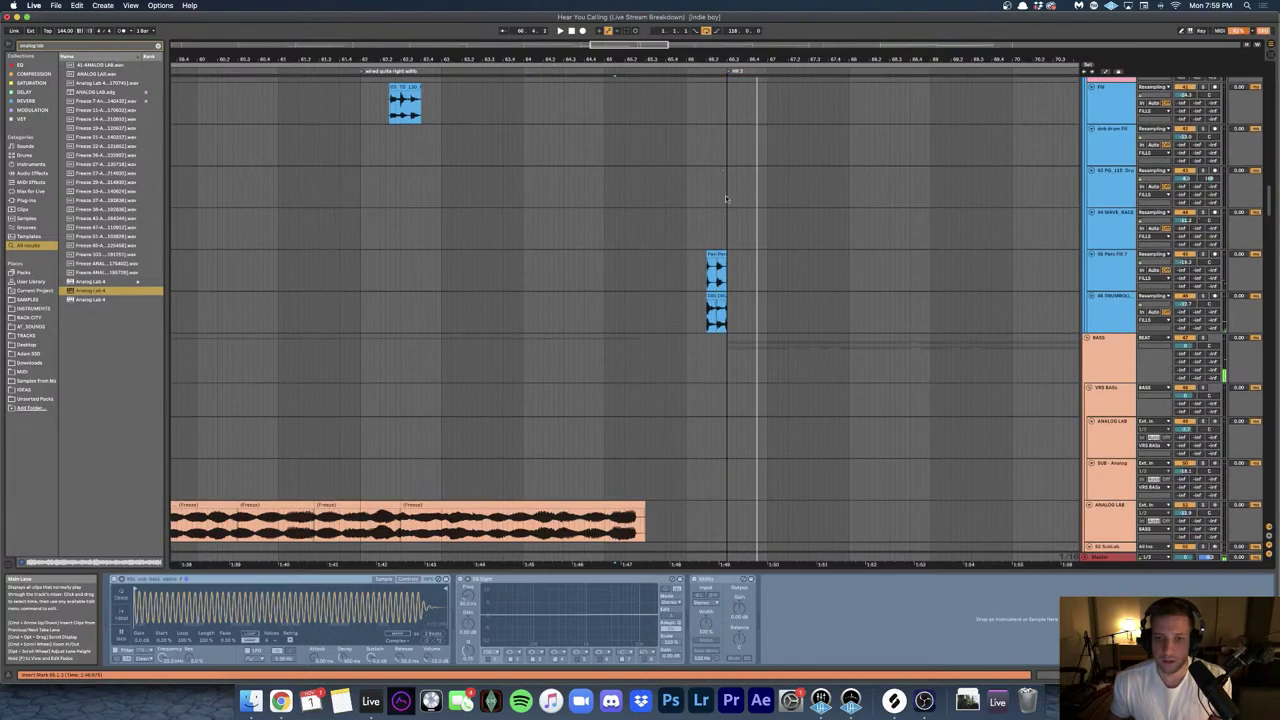
scroll(723, 195, "up", 5)
- Solo the SNARES group and play its lead-in to HK 2 from 65.3, examining the rim, clap and snare fill layers
left_click(579, 234)
key("super+1")
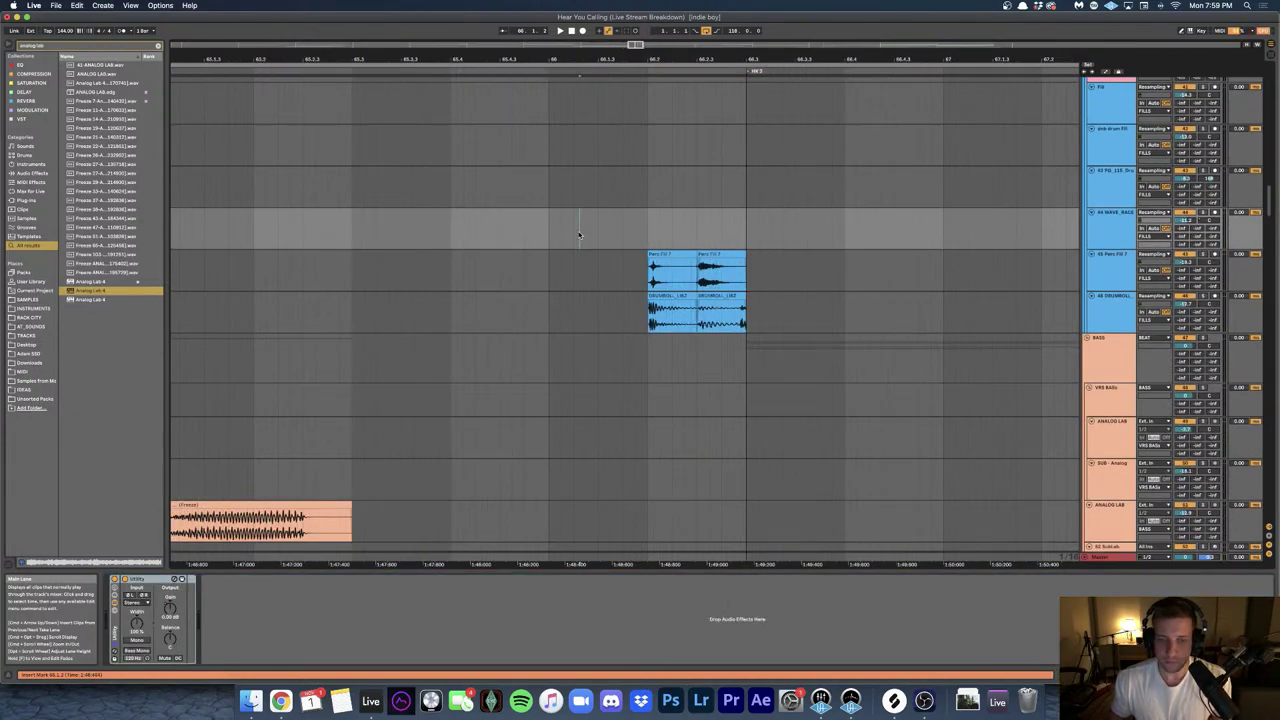
scroll(582, 232, "down", 5)
scroll(582, 232, "up", 10)
scroll(582, 230, "up", 10)
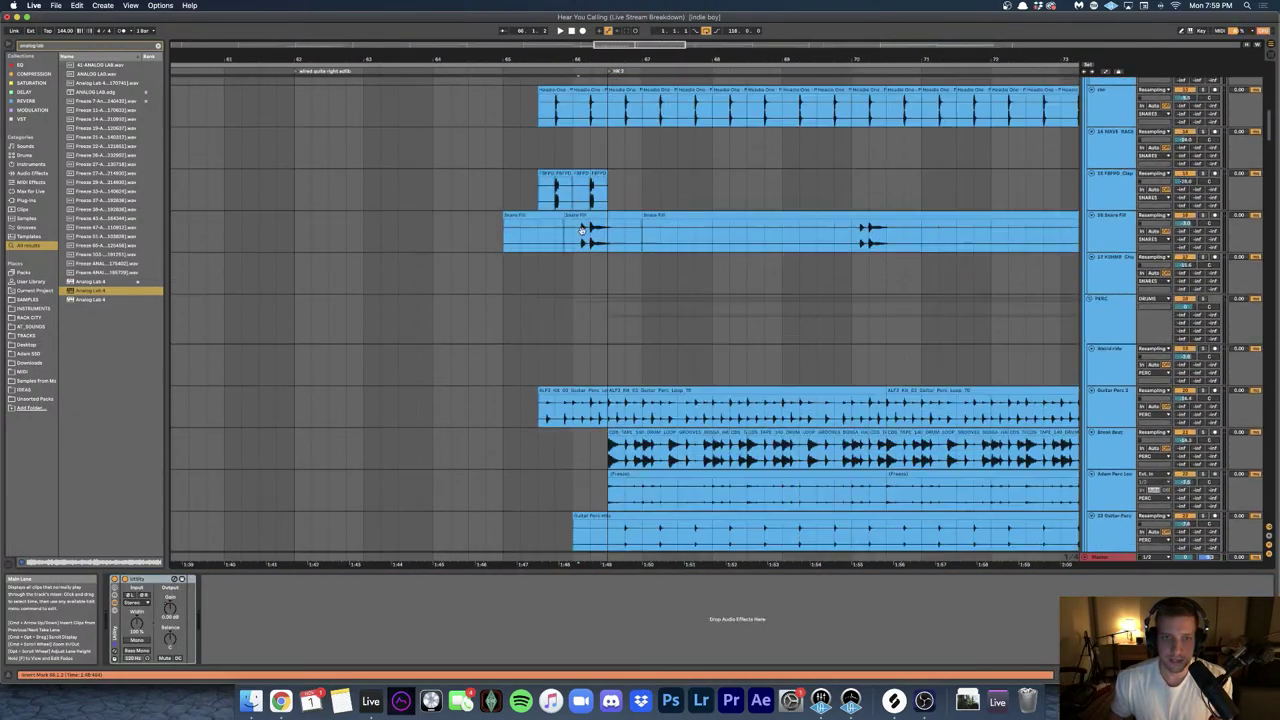
scroll(545, 215, "up", 2)
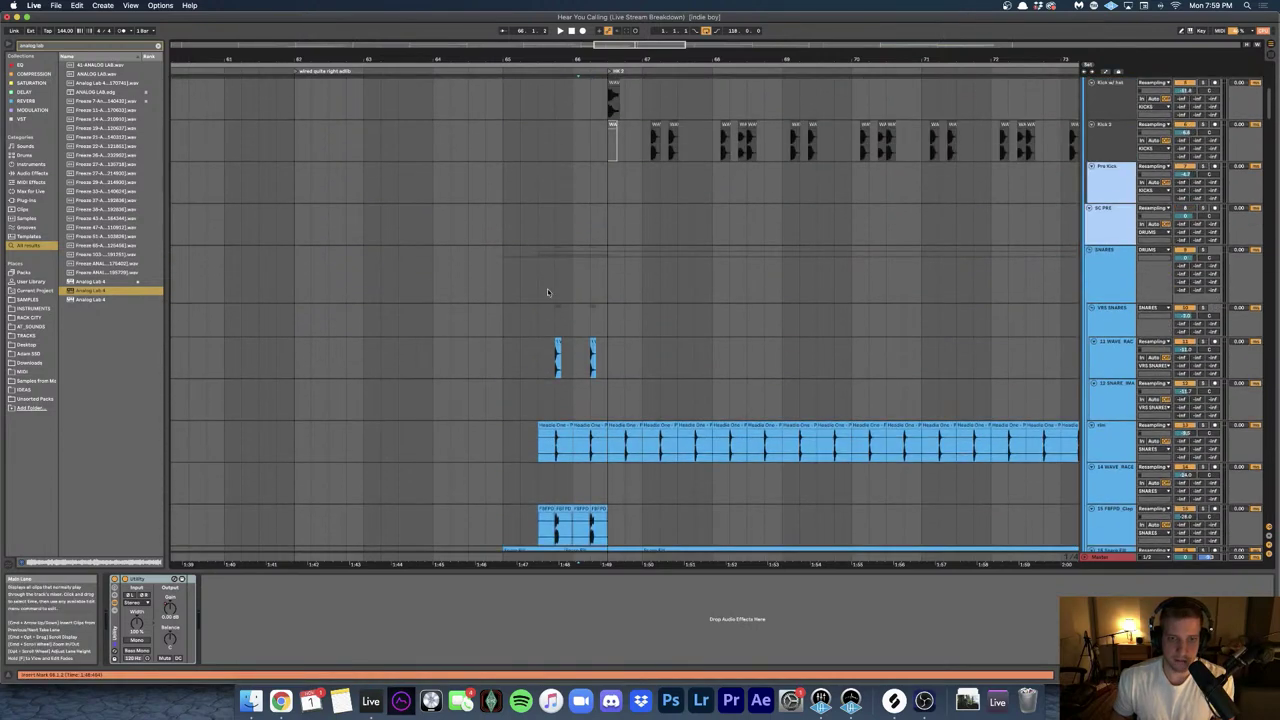
key("space")
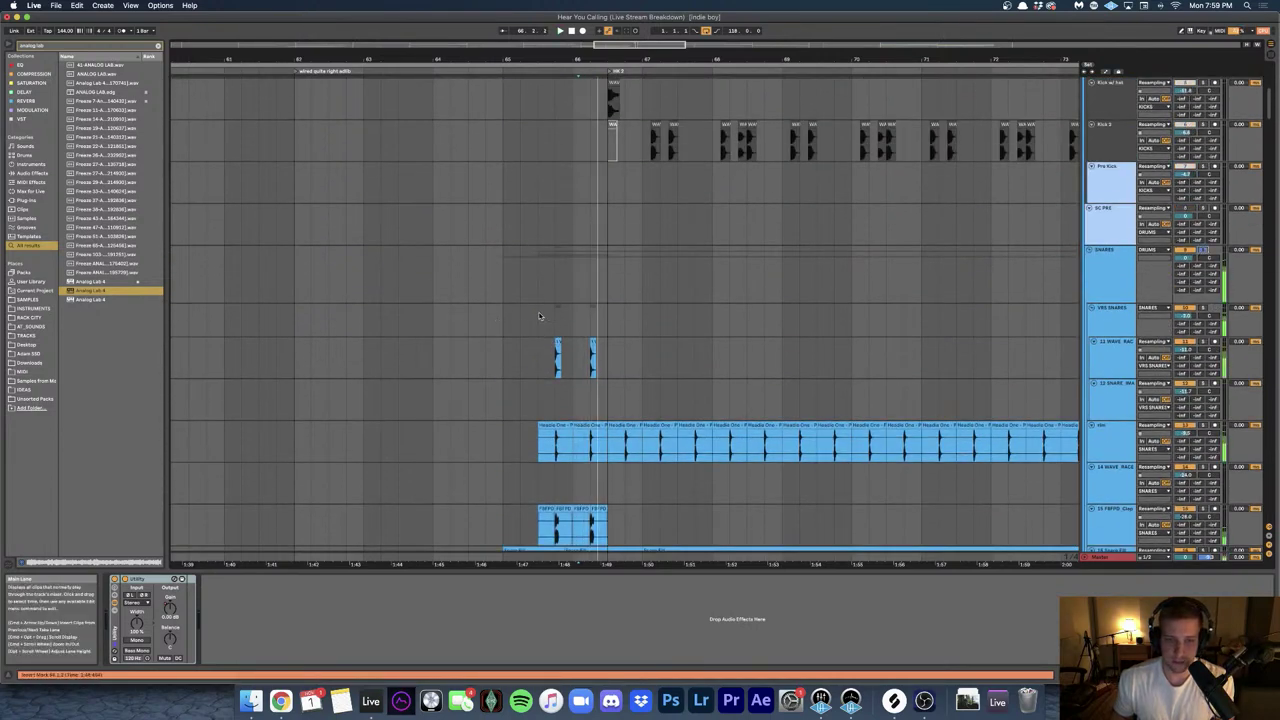
key("space")
left_click(539, 313)
key("space")
scroll(539, 313, "up", 5)
scroll(539, 313, "down", 5)
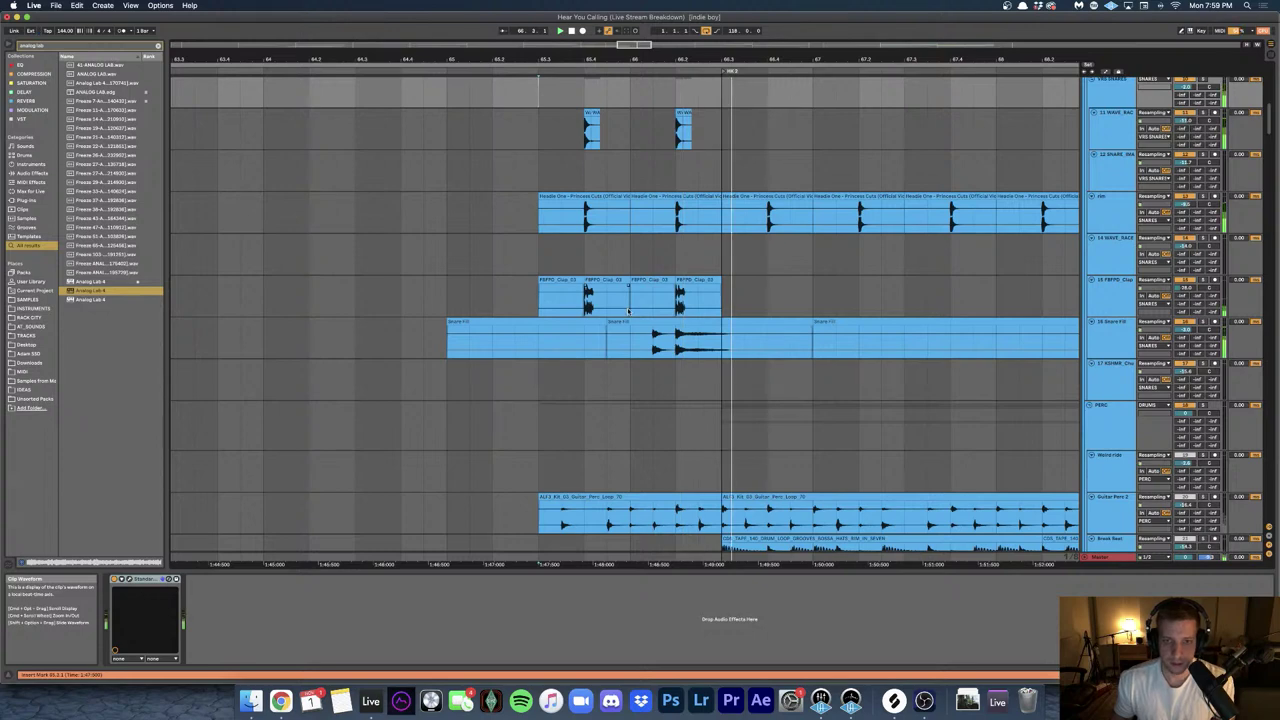
scroll(630, 328, "up", 3)
- Solo the Snare Fill track and replay its hits just before HK 2 while examining their waveform and tail
left_click(642, 343)
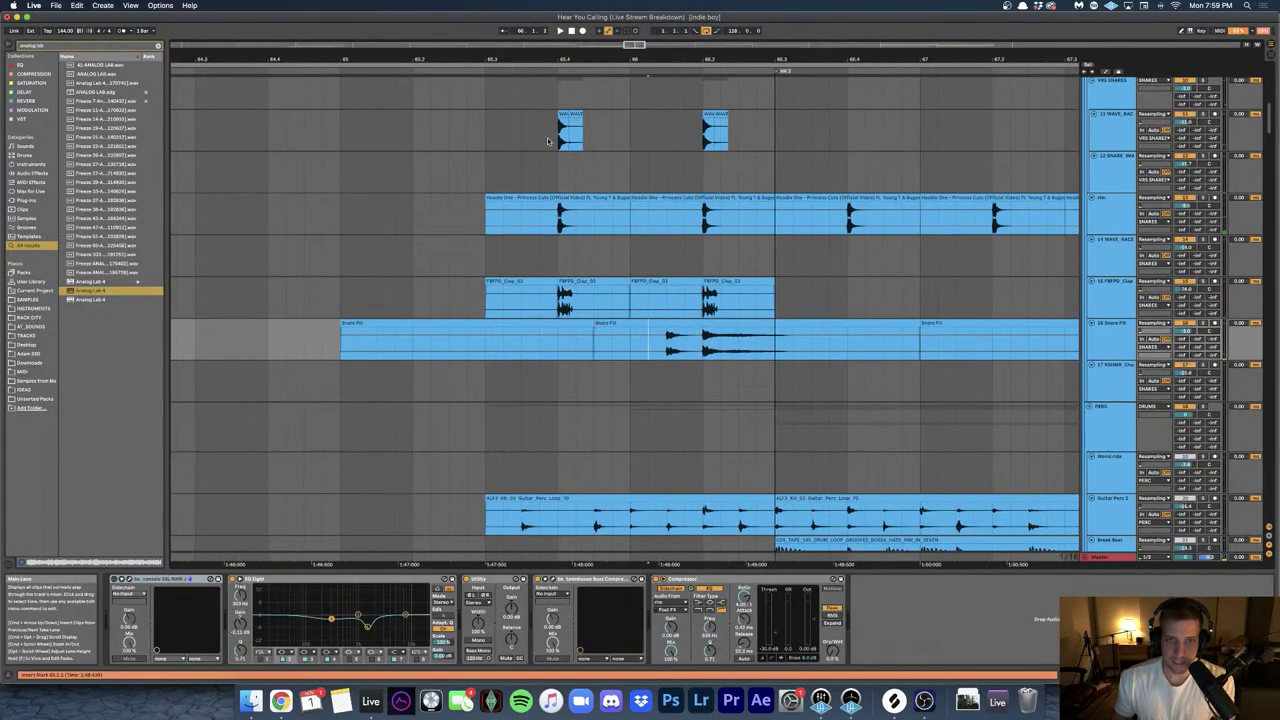
scroll(648, 345, "down", 1)
key("space")
scroll(648, 345, "right", 1)
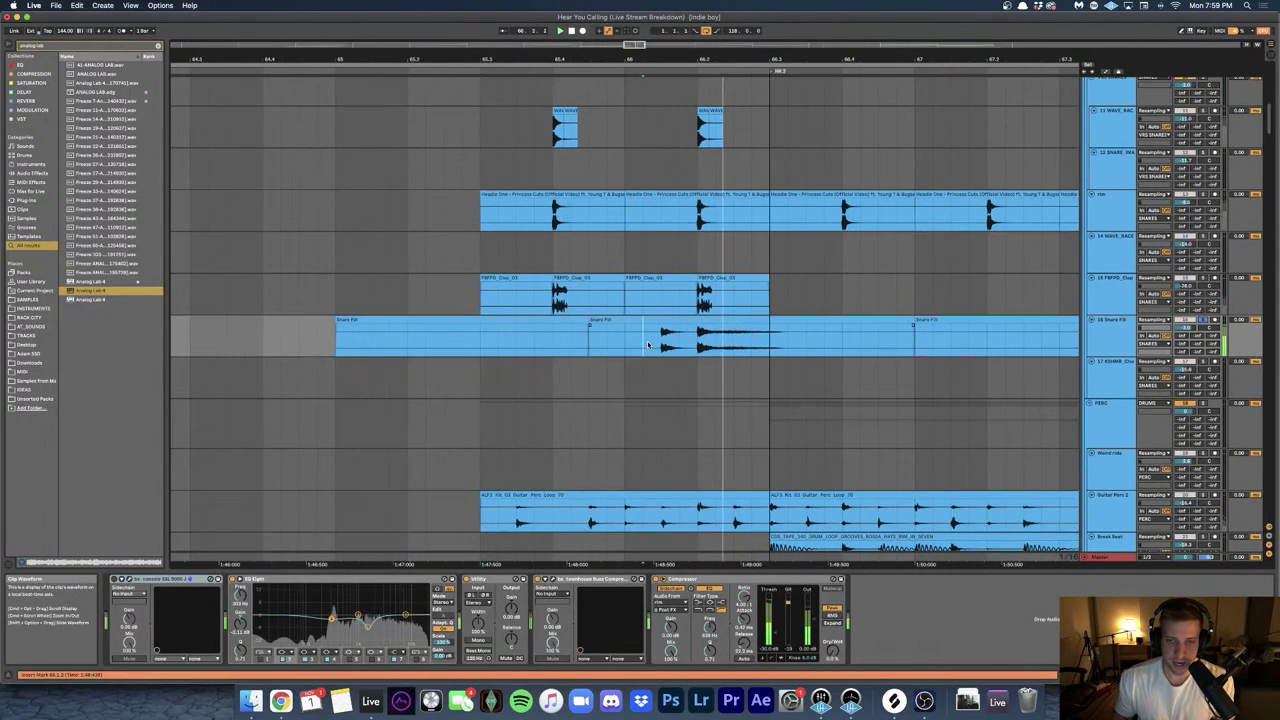
key("space")
left_click(662, 346)
scroll(662, 346, "down", 1)
scroll(664, 346, "right", 5)
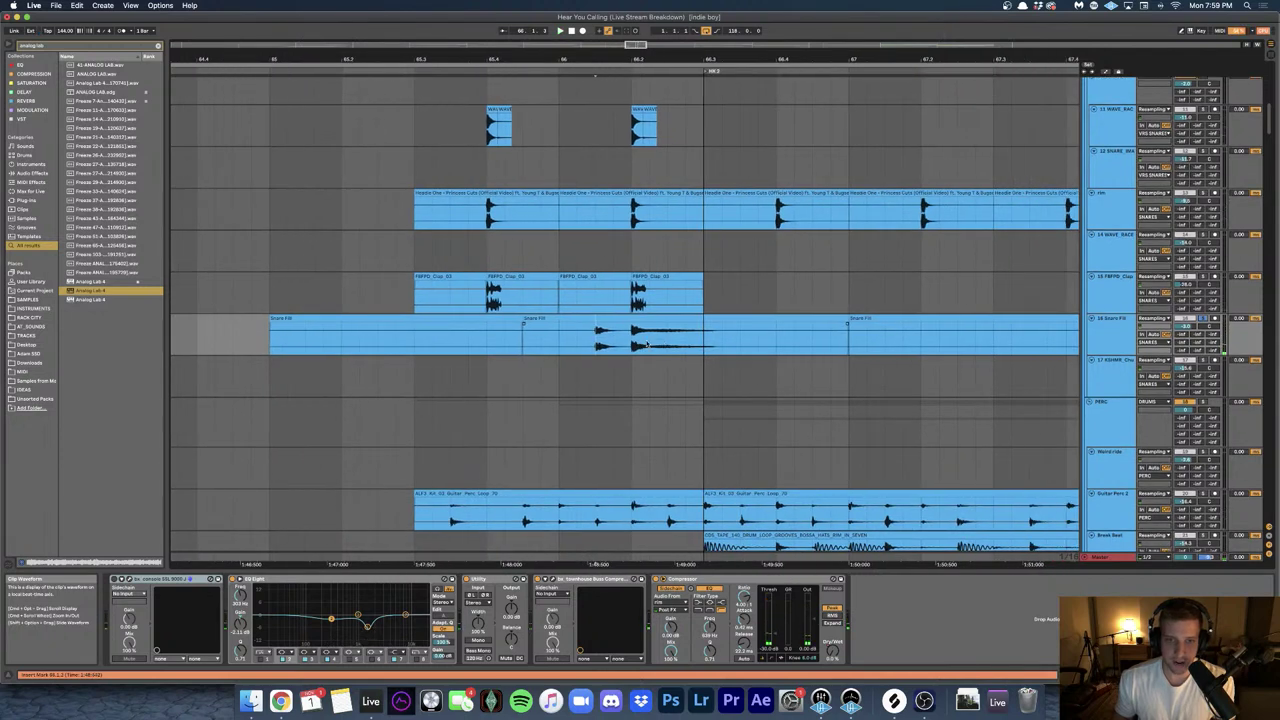
left_click_drag(576, 348, 808, 352)
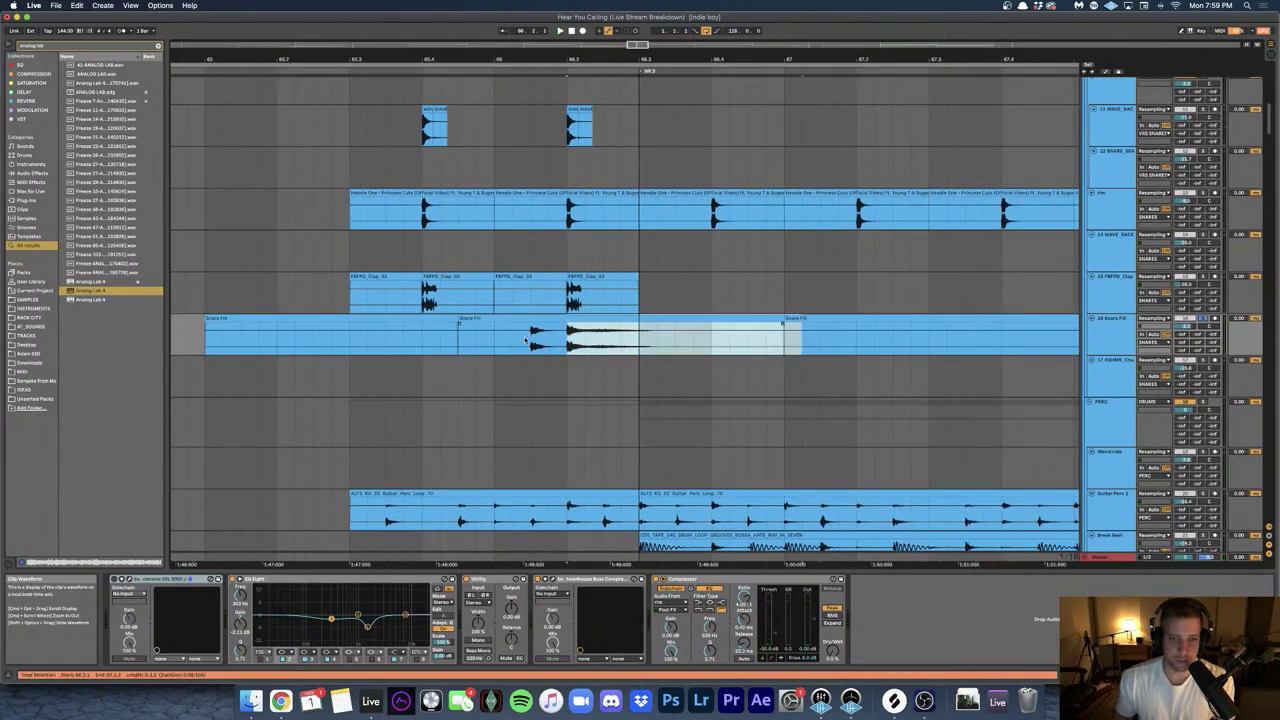
left_click(480, 345)
key("space")
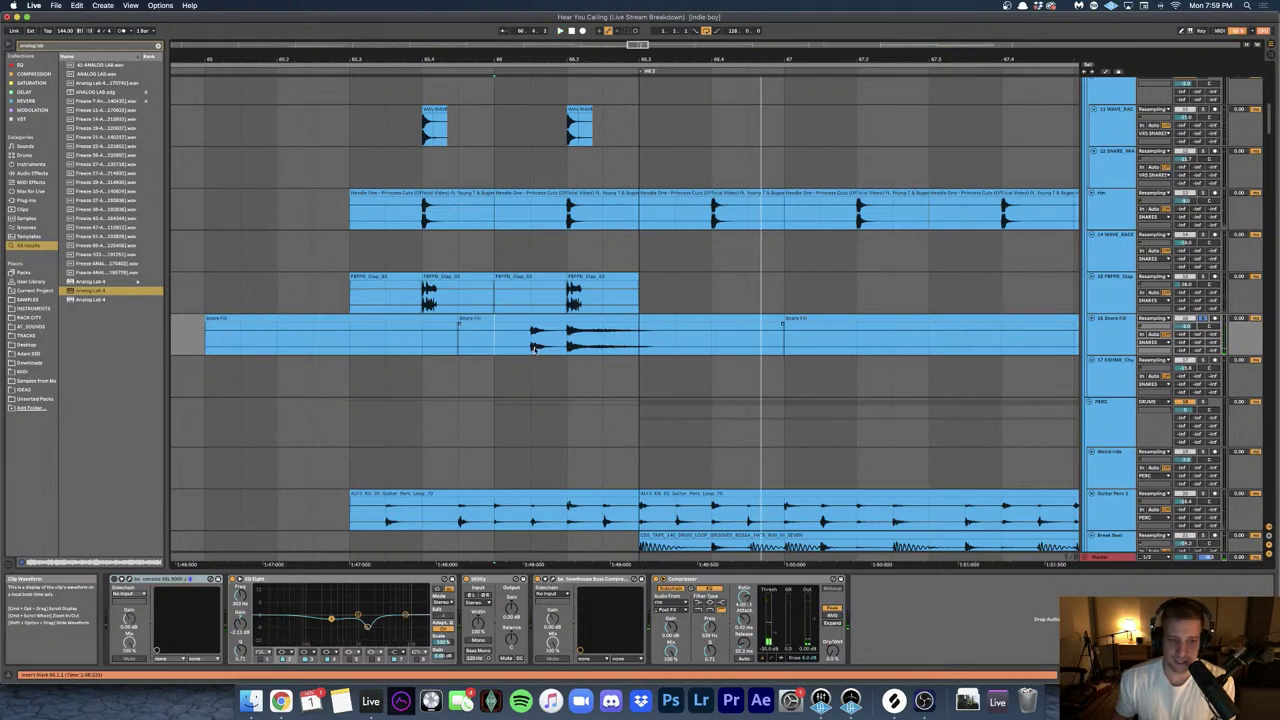
key("space")
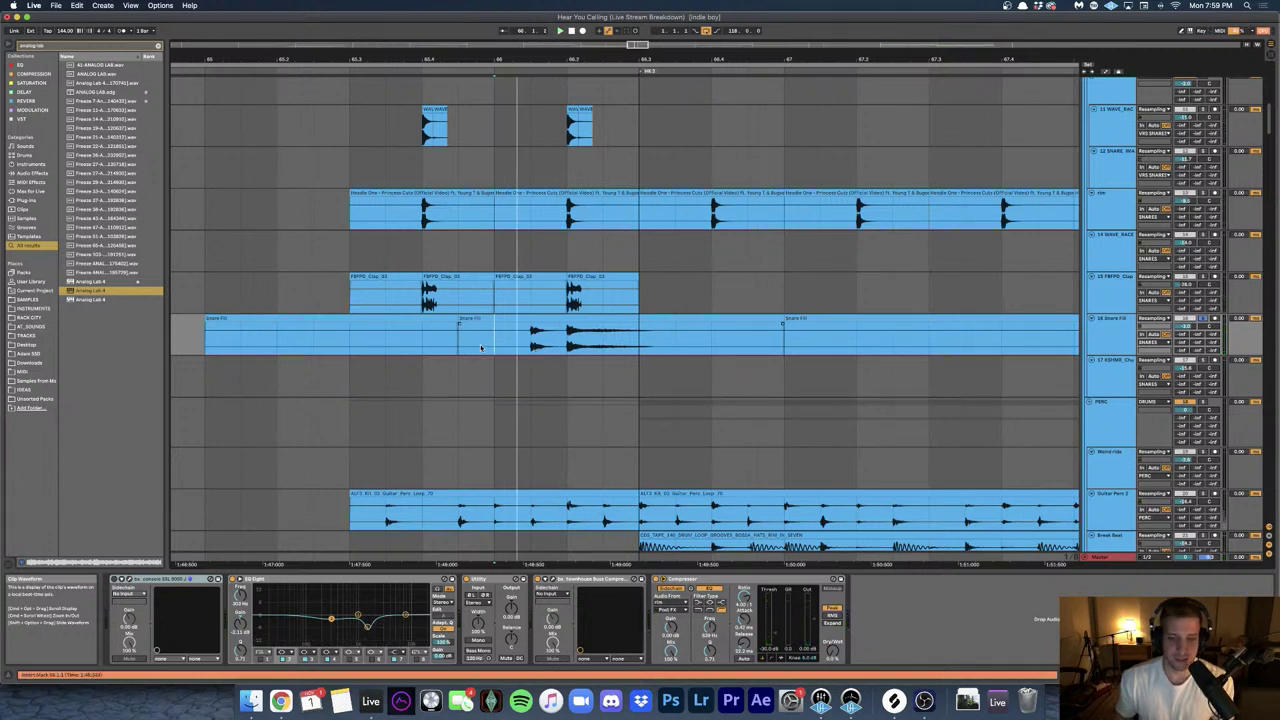
- Solo the Guitar Perc 2 track and play its loop from 65.3 into HK 2
scroll(450, 370, "down", 5)
left_click(390, 390)
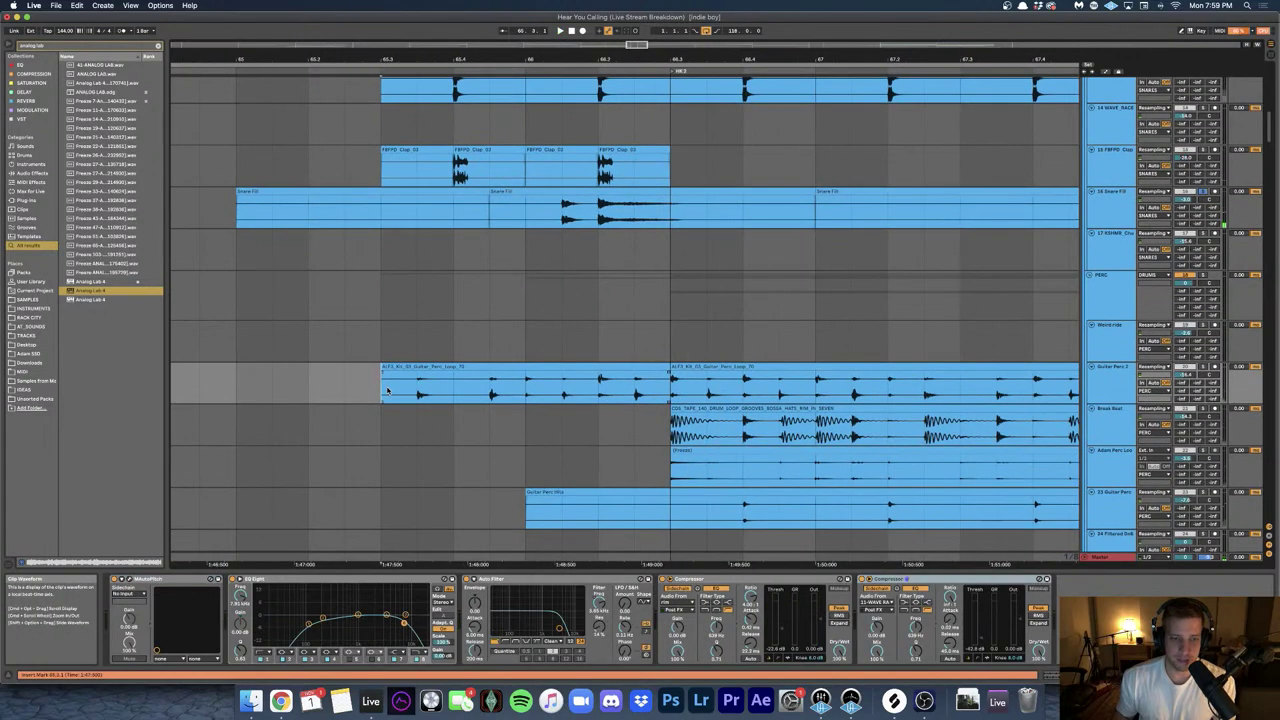
key("space")
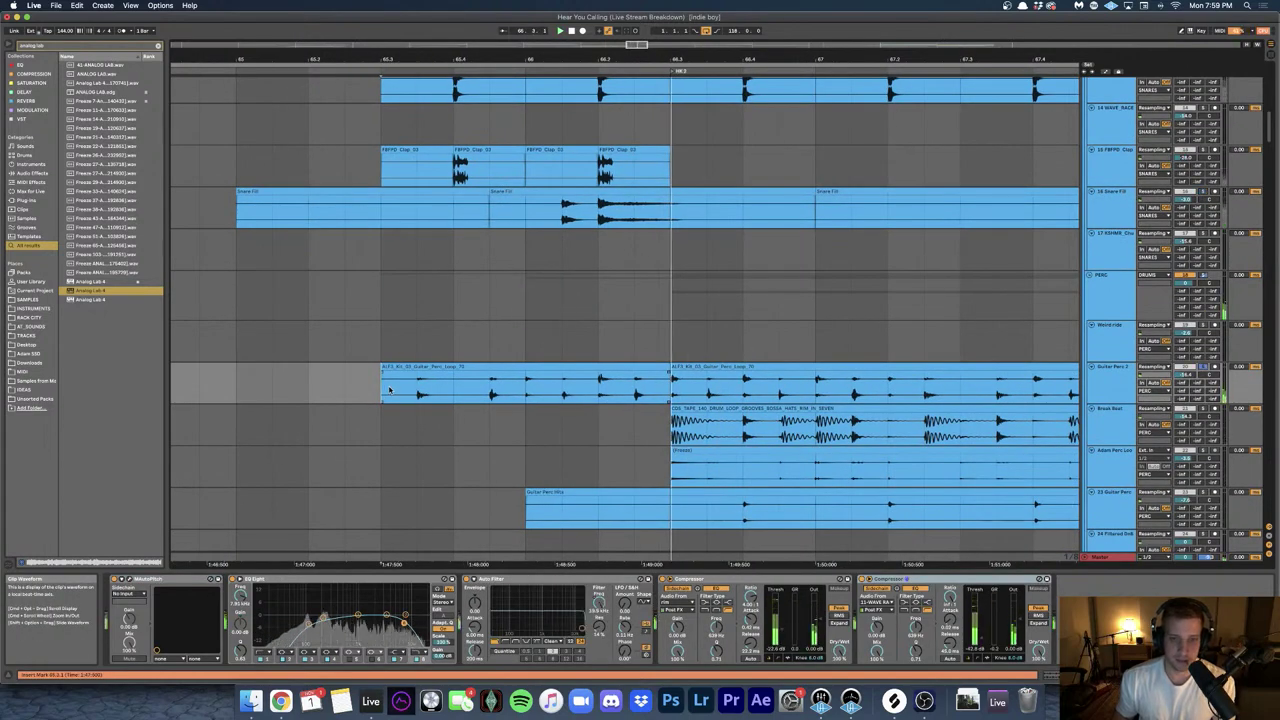
- Solo the Perc Fill 7 track, add the DRUMROLL track to the solo, and play both fills before HK 2
scroll(450, 388, "down", 15)
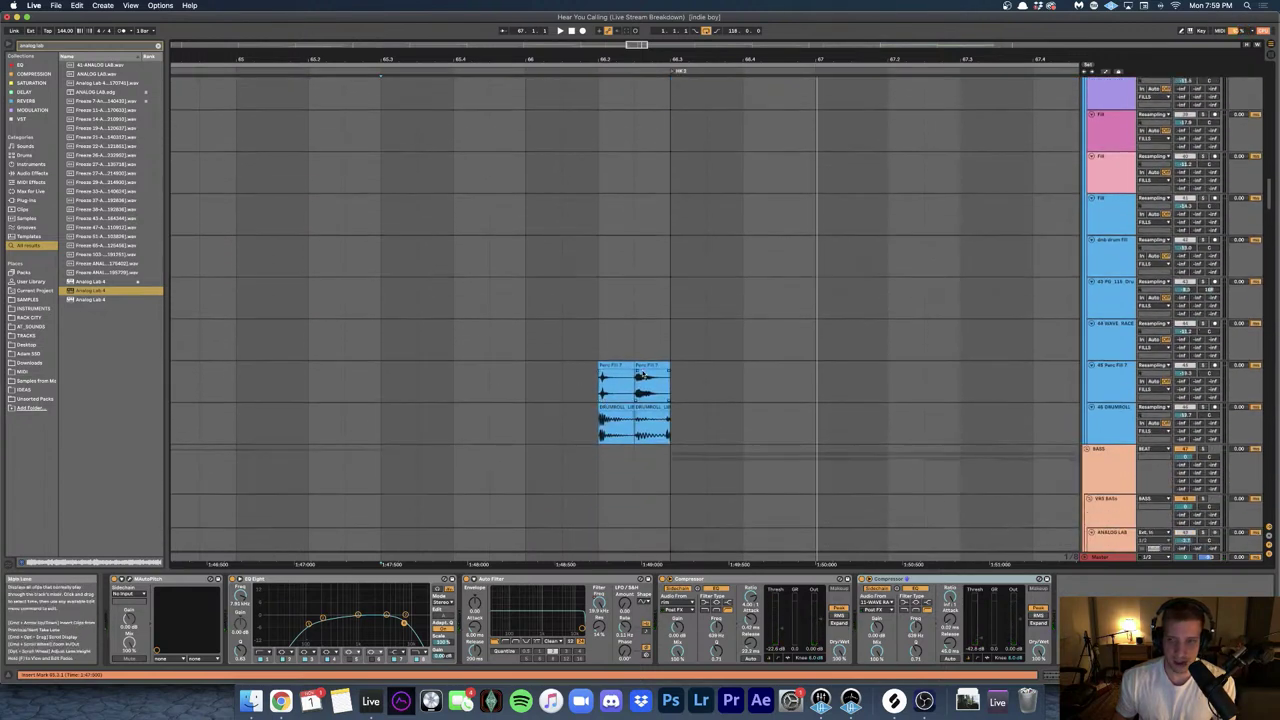
left_click(598, 384)
left_click(1203, 365)
key("space")
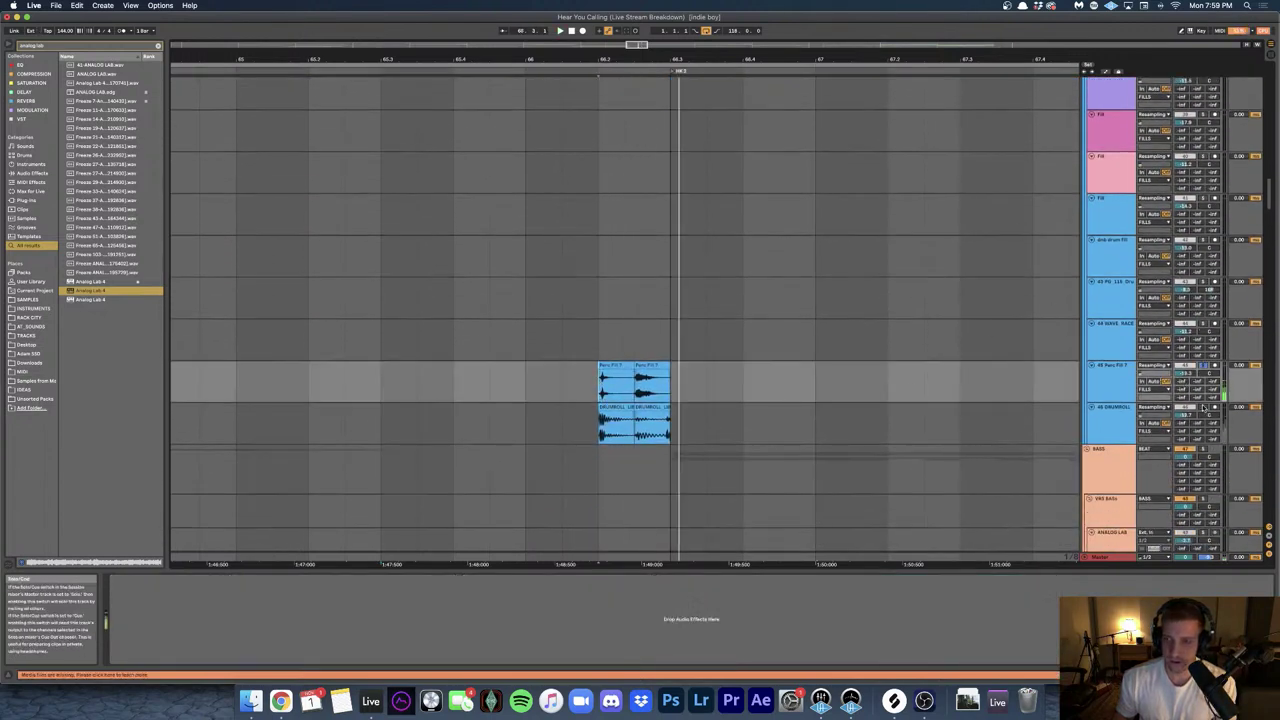
left_click(1203, 407, "super")
key("space")
key("space")
key("space")
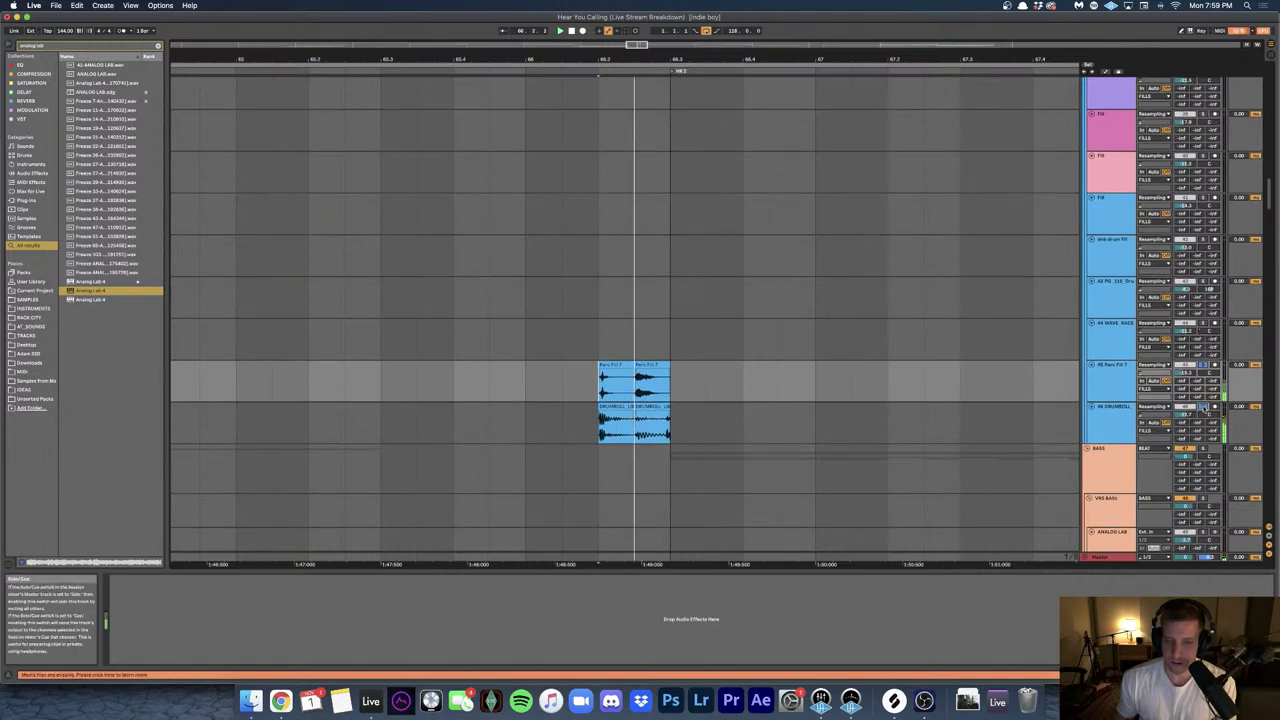
key("space")
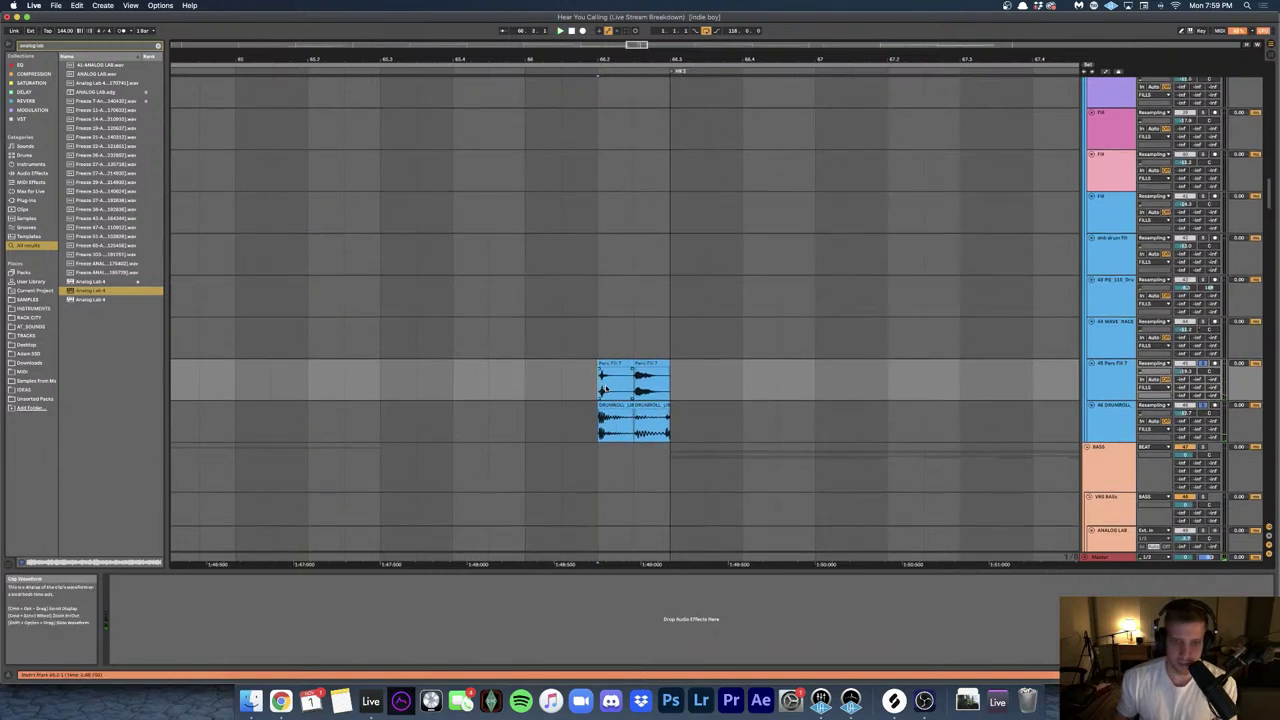
- Play the soloed Perc Fill 7 and DRUMROLL tracks individually, starting from their first clips before HK 2
scroll(605, 389, "up", 3)
left_click(607, 364)
key("space")
key("space")
key("space")
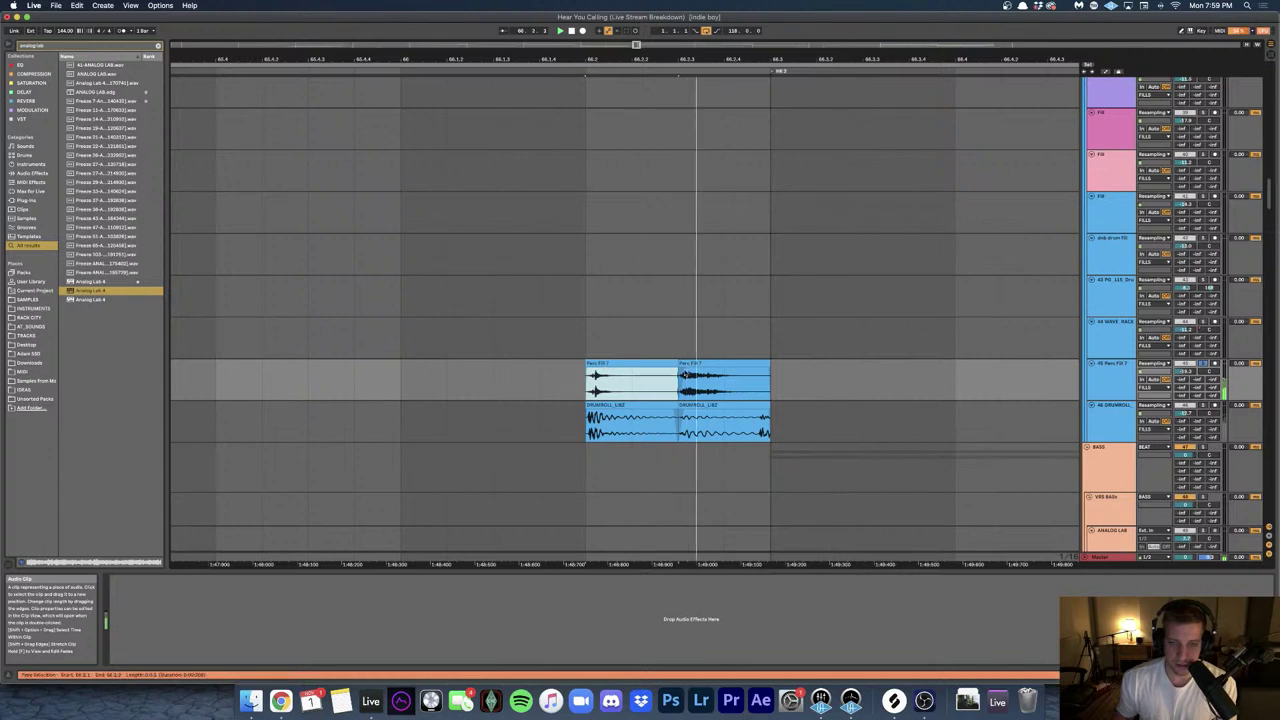
key("Down")
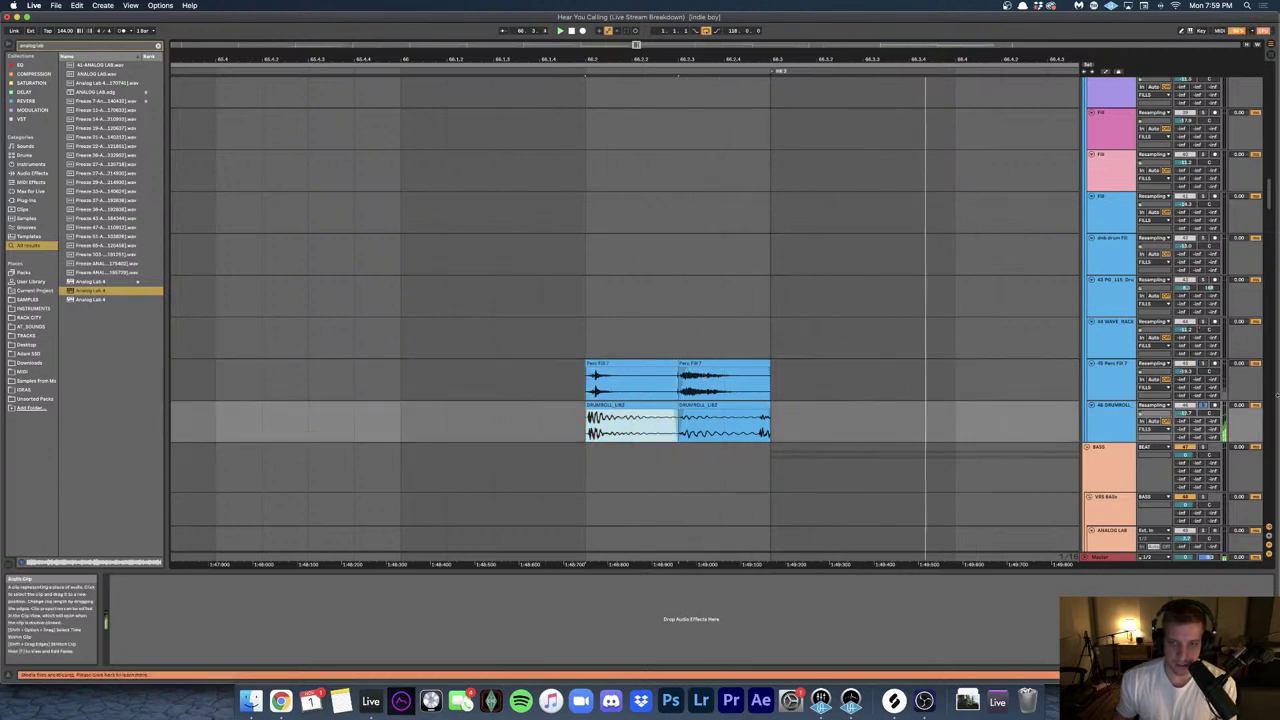
scroll(1210, 300, "down", 2)
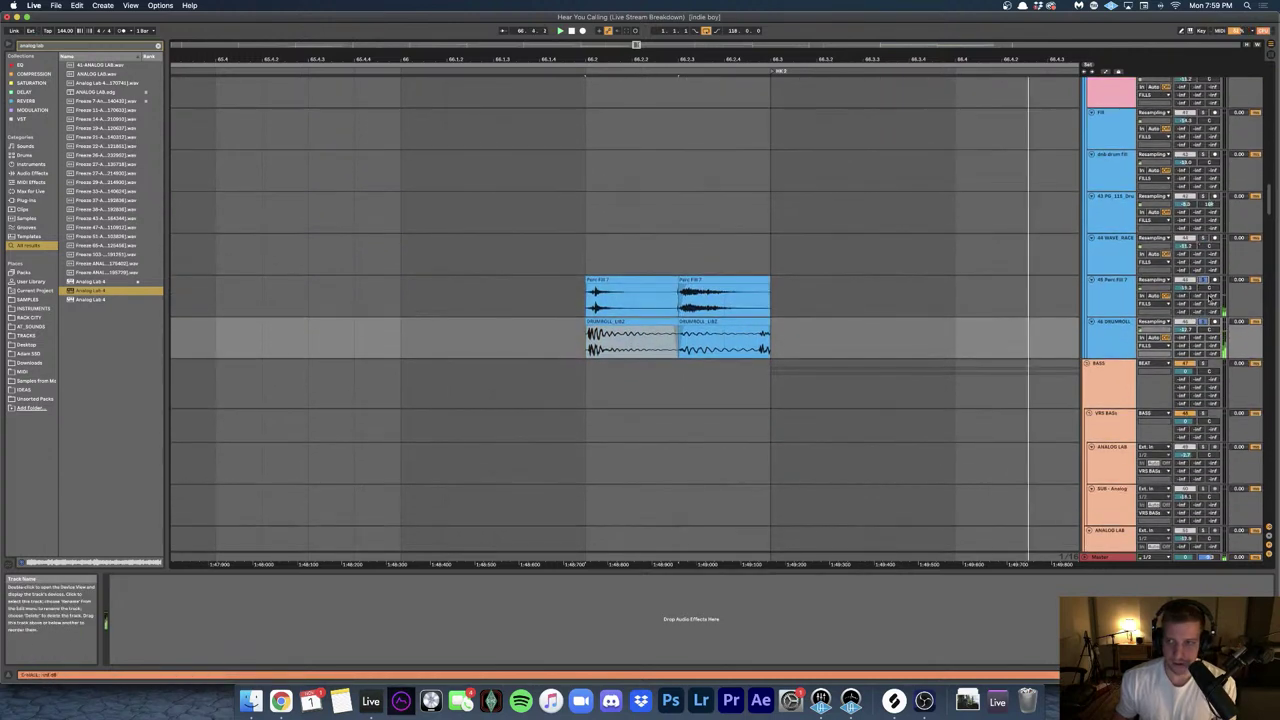
key("space")
- Play the full lead-in from 65.2.3 into HK 2 and look through the drum, bass, synth and FX tracks
scroll(752, 298, "down", 4)
left_click(397, 296)
scroll(416, 278, "up", 15)
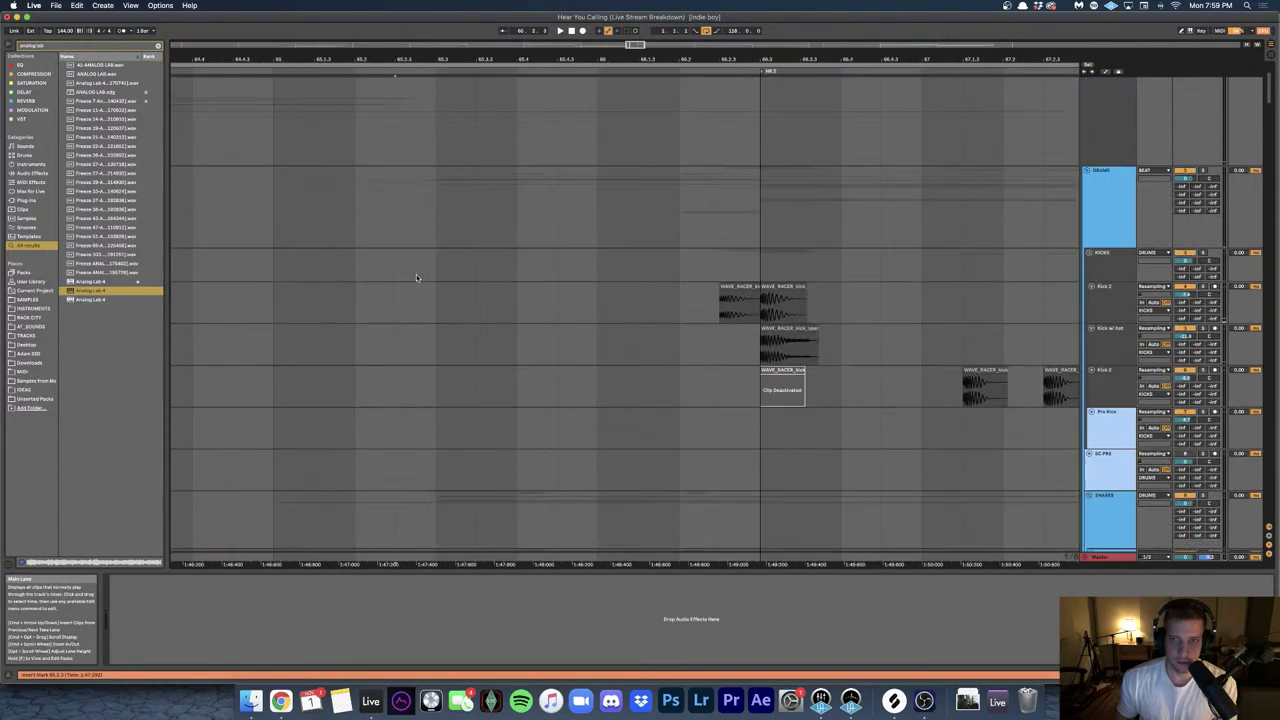
key("space")
scroll(721, 207, "down", 5)
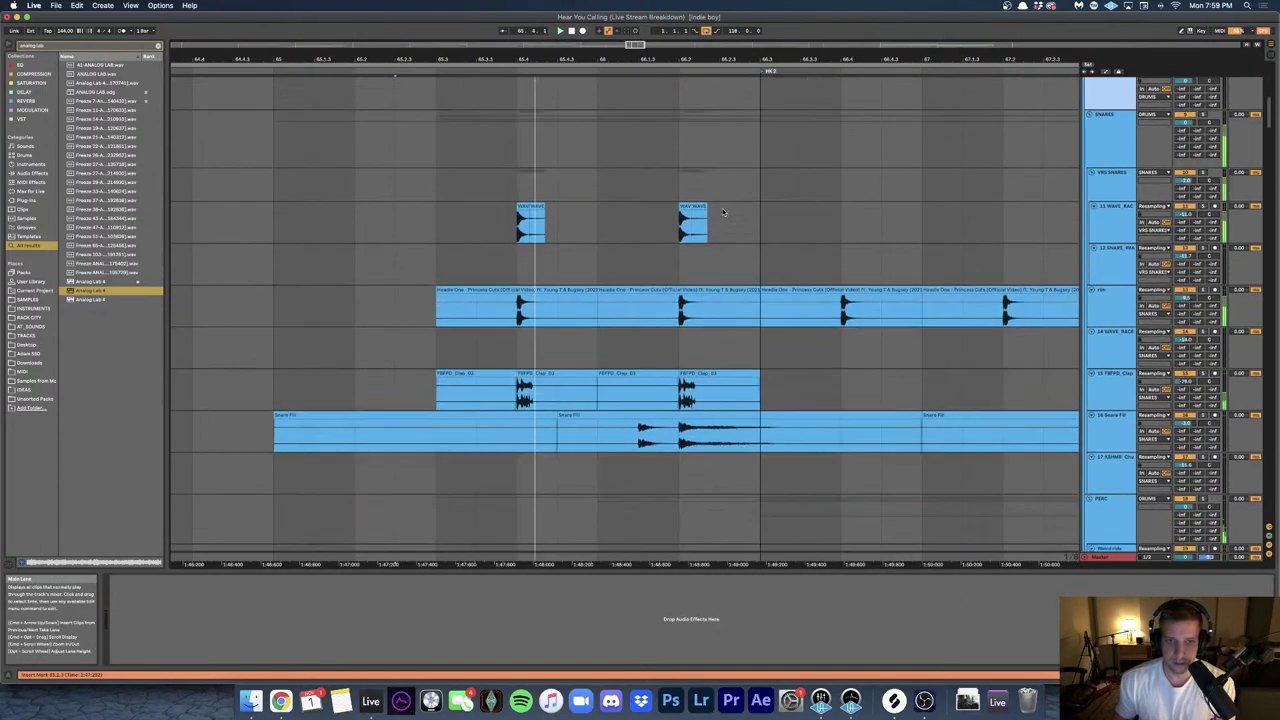
scroll(722, 208, "down", 6)
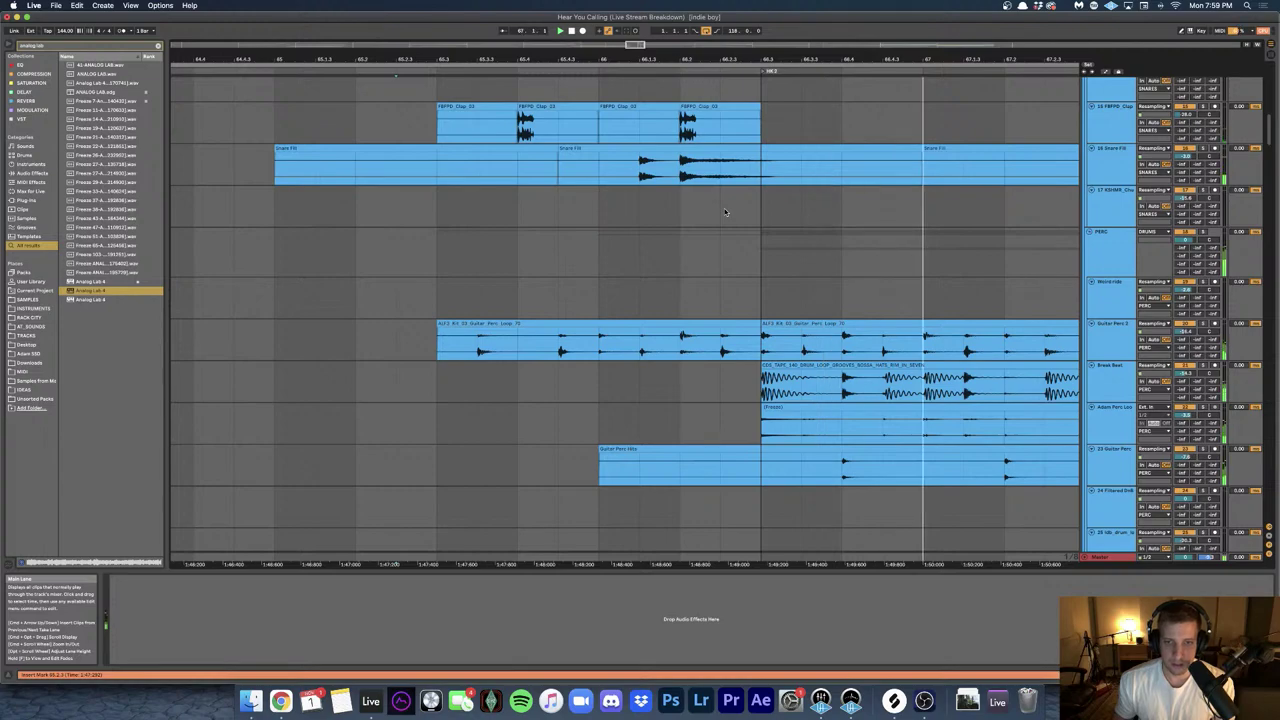
scroll(724, 208, "down", 15)
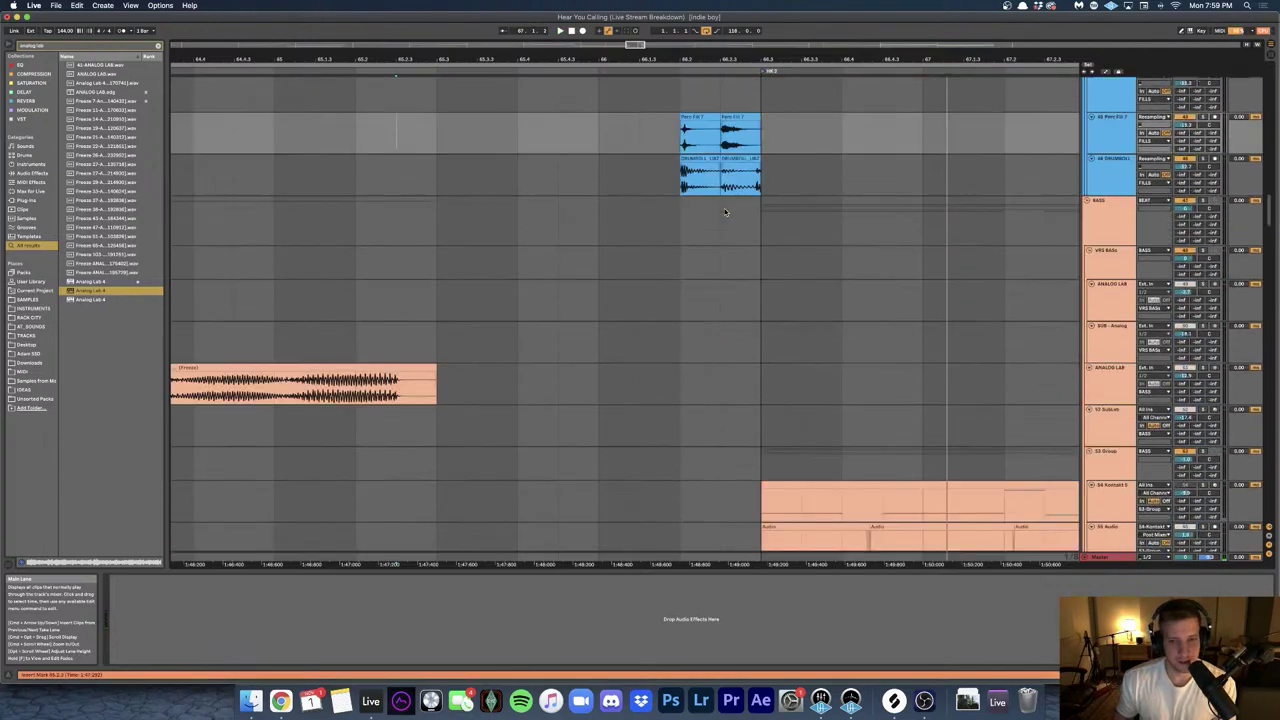
scroll(724, 208, "down", 15)
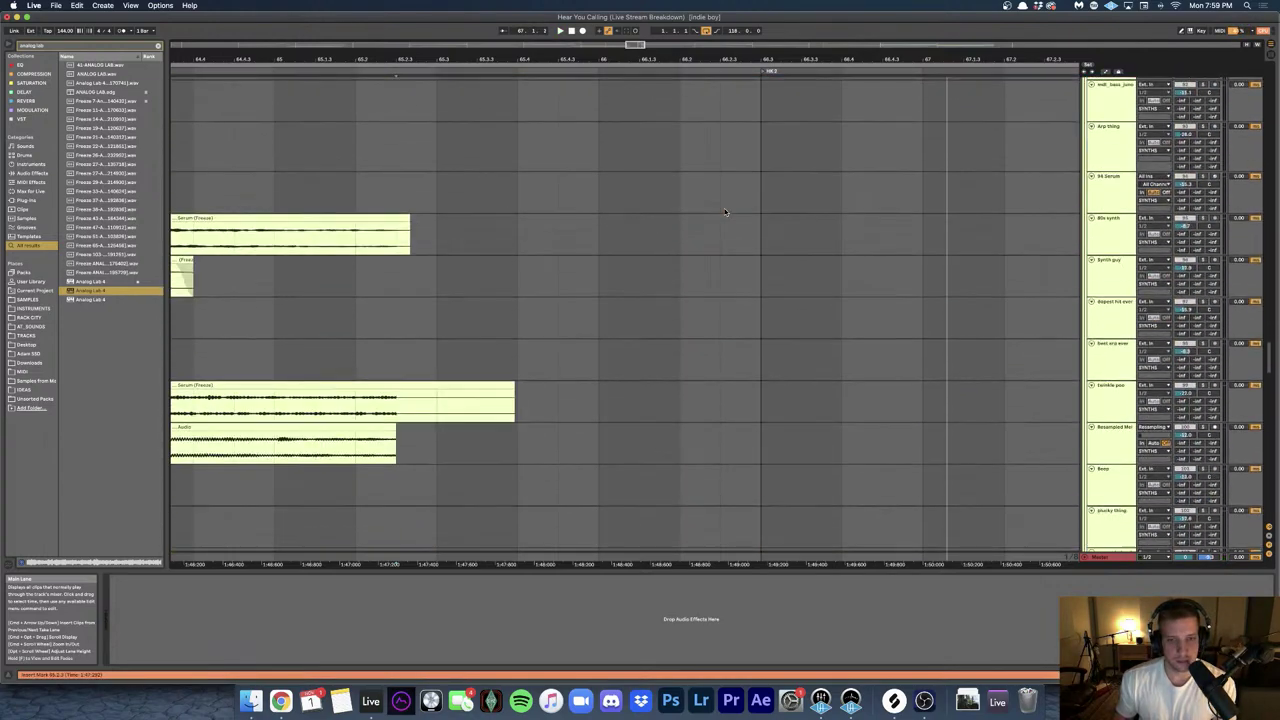
scroll(726, 212, "down", 15)
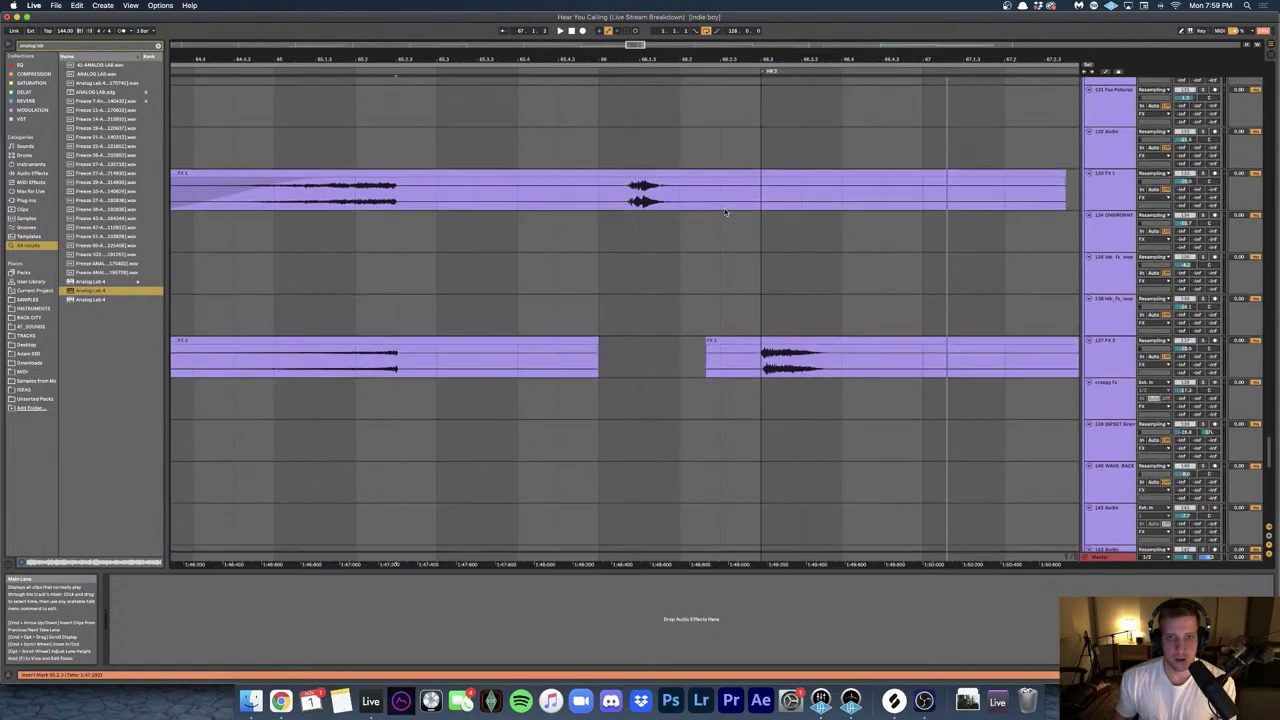
- Play the FX 1 effect before HK 2 in solo, and compare it with the full mix from 65.2.3
scroll(700, 210, "up", 1)
left_click(590, 206)
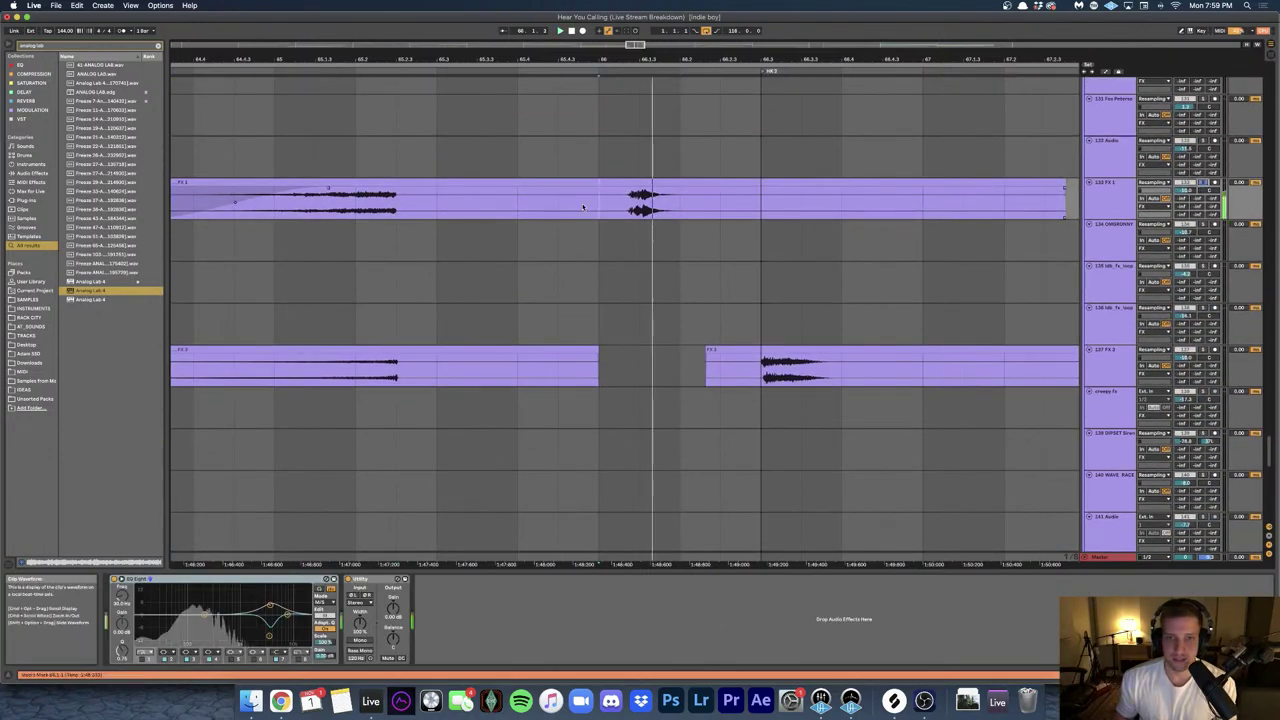
left_click(406, 206)
key("space")
key("space")
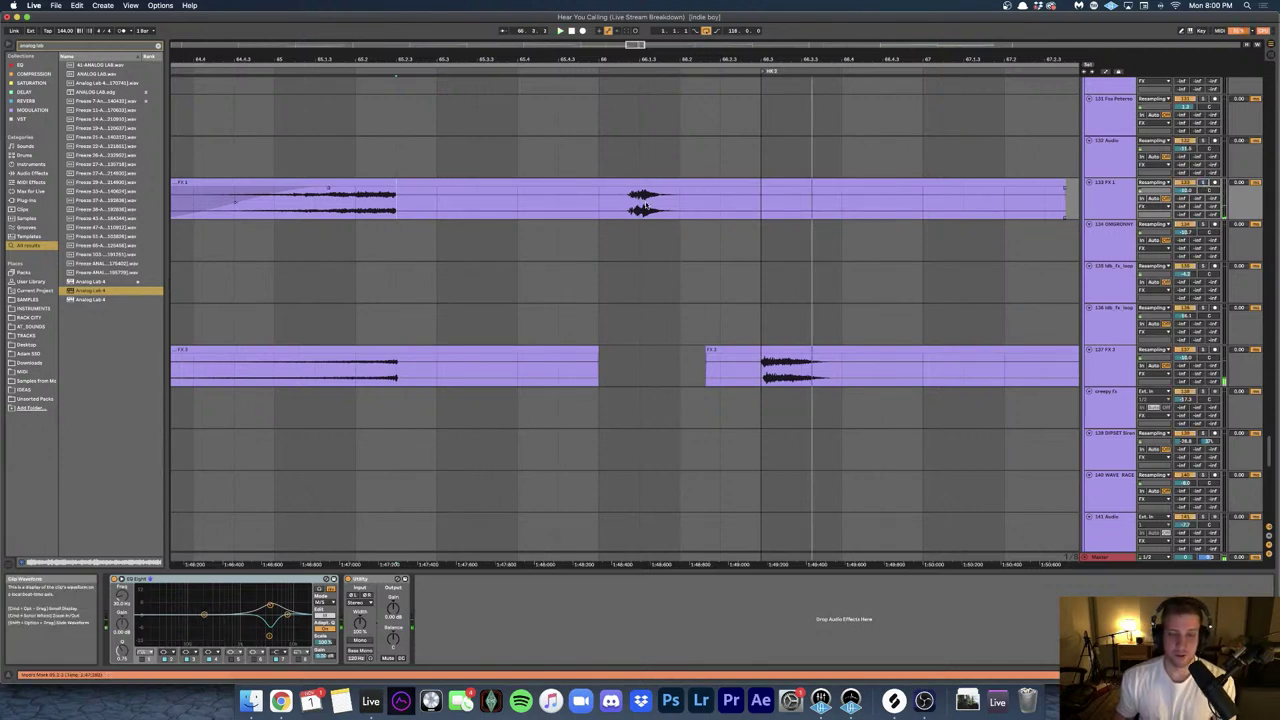
key("space")
left_click(603, 206)
key("s")
key("space")
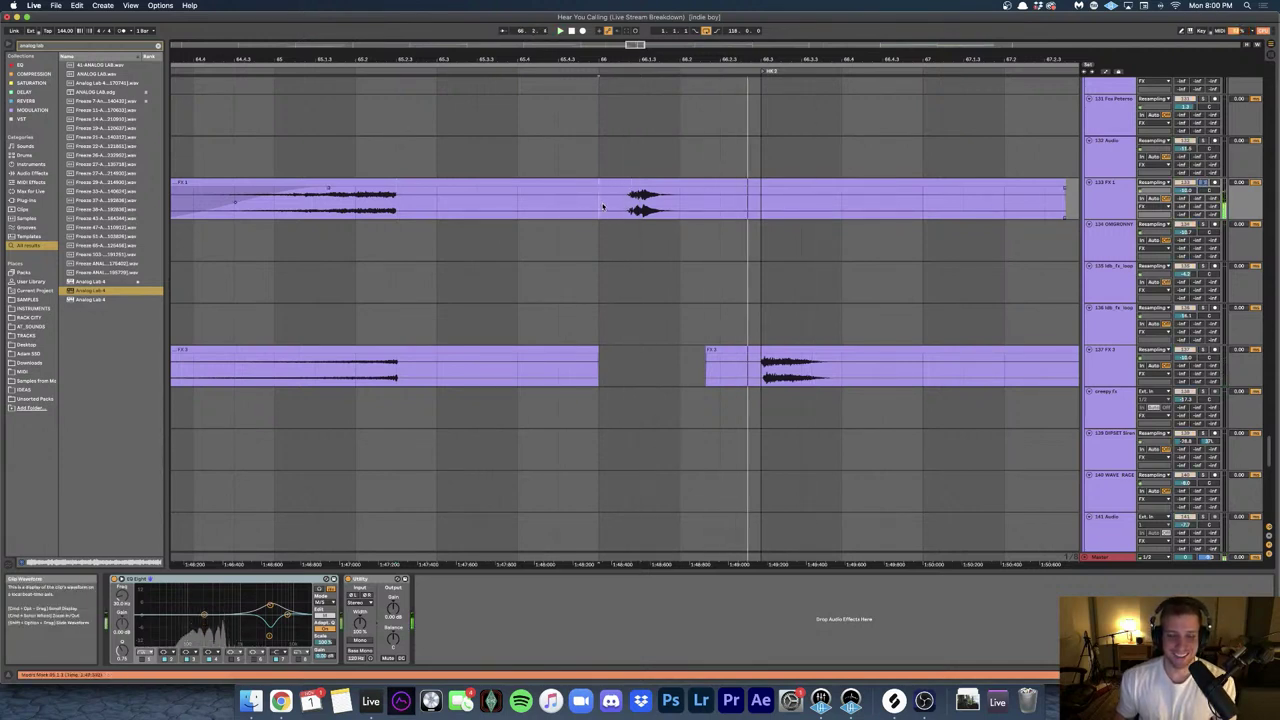
key("space")
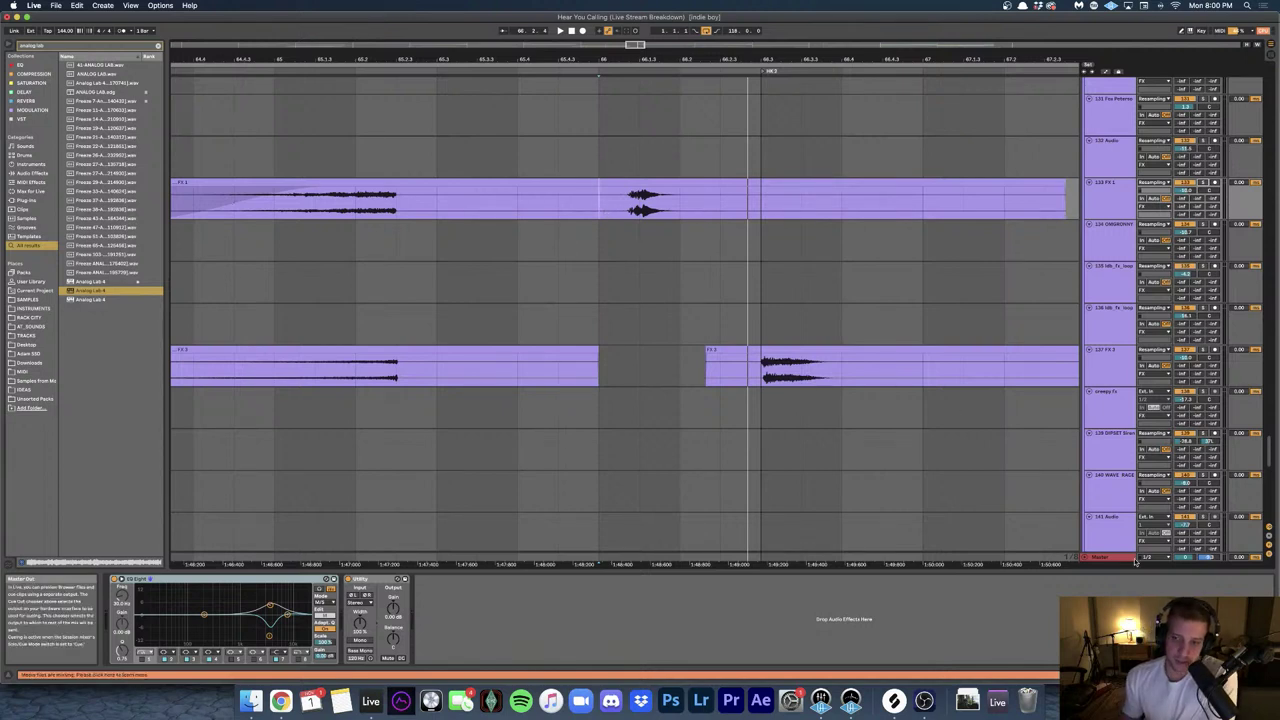
- Open the AMT Max Warm Master plug-in on the Master track and examine its limiter, recovery and EQ settings
left_click(1100, 557)
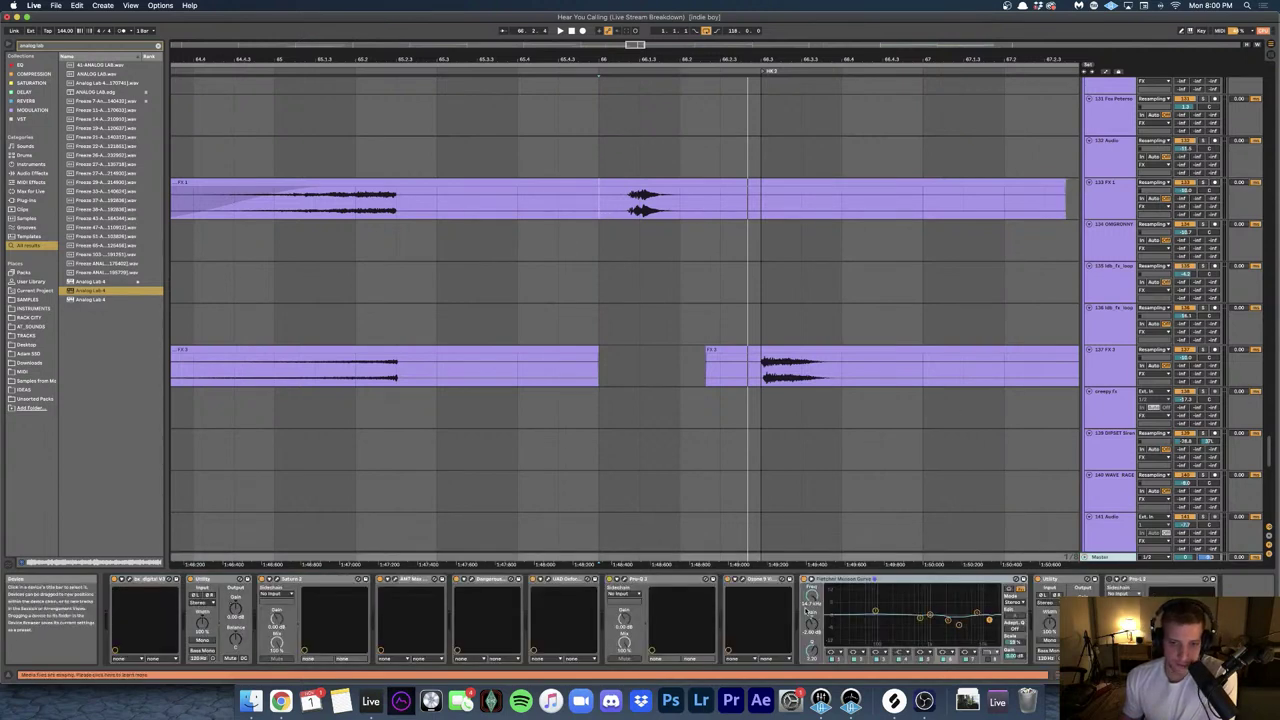
left_click(756, 583)
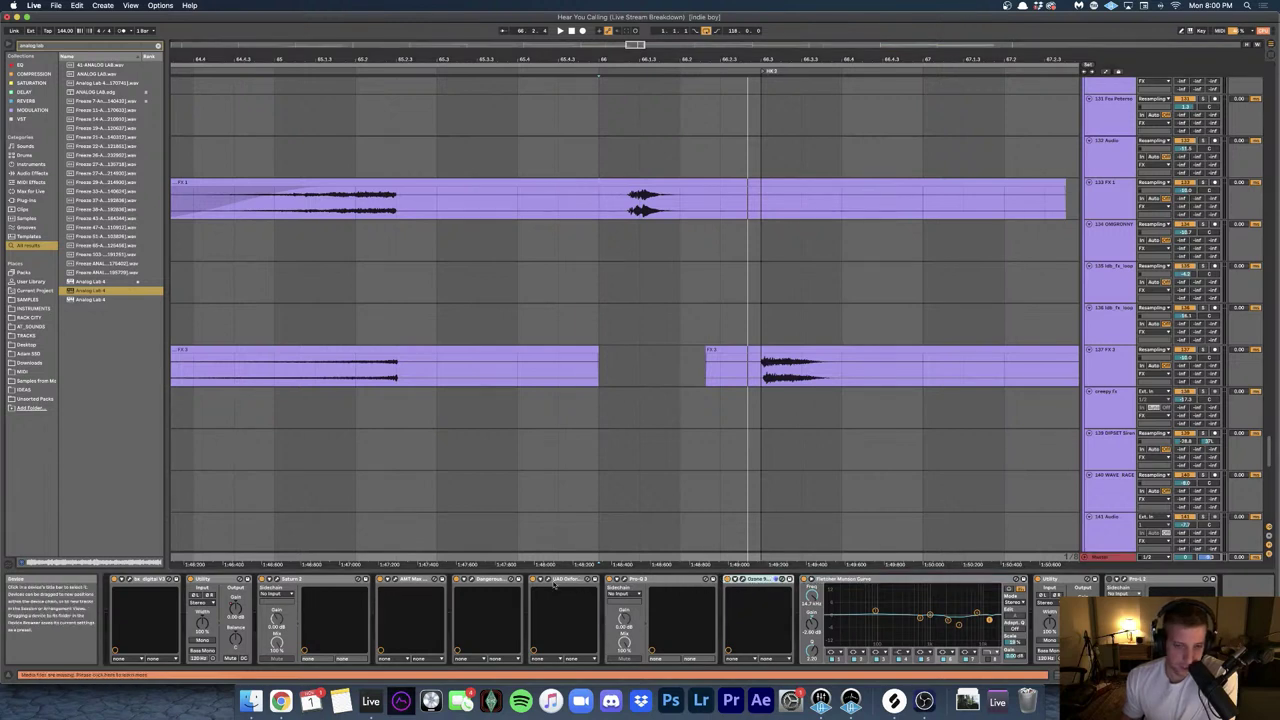
left_click(404, 582)
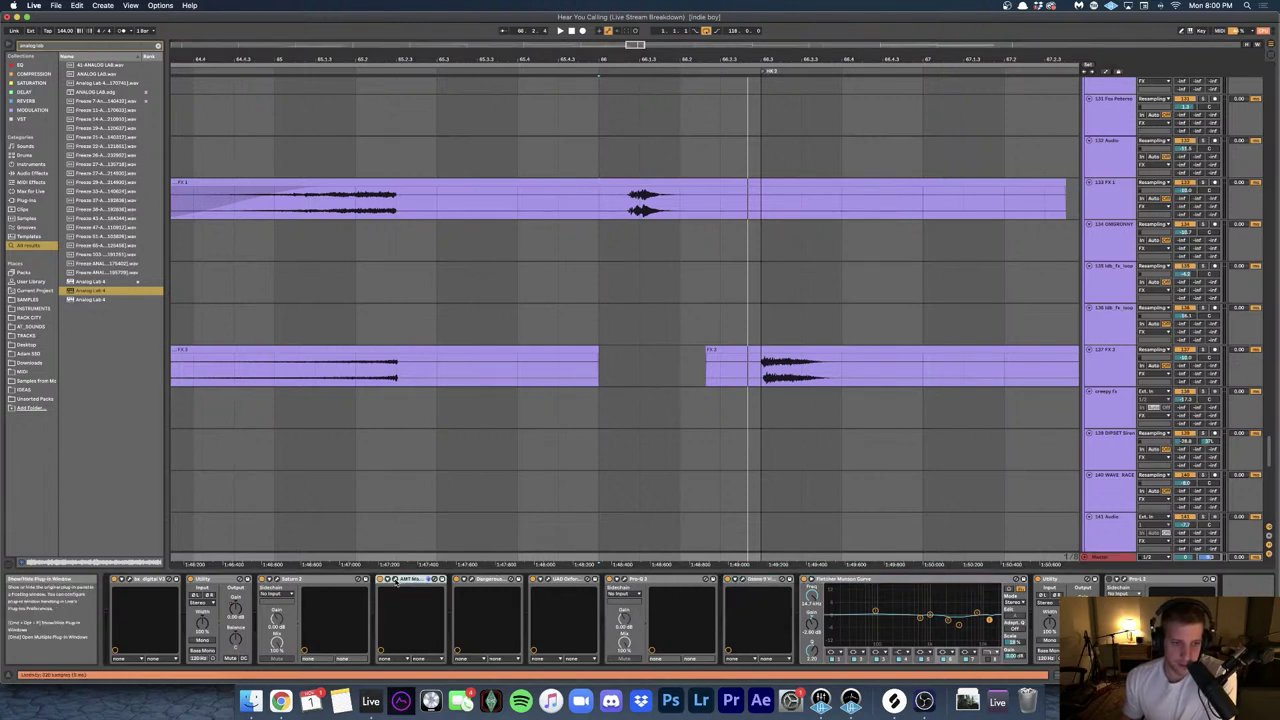
left_click(395, 580)
left_click_drag(328, 120, 497, 168)
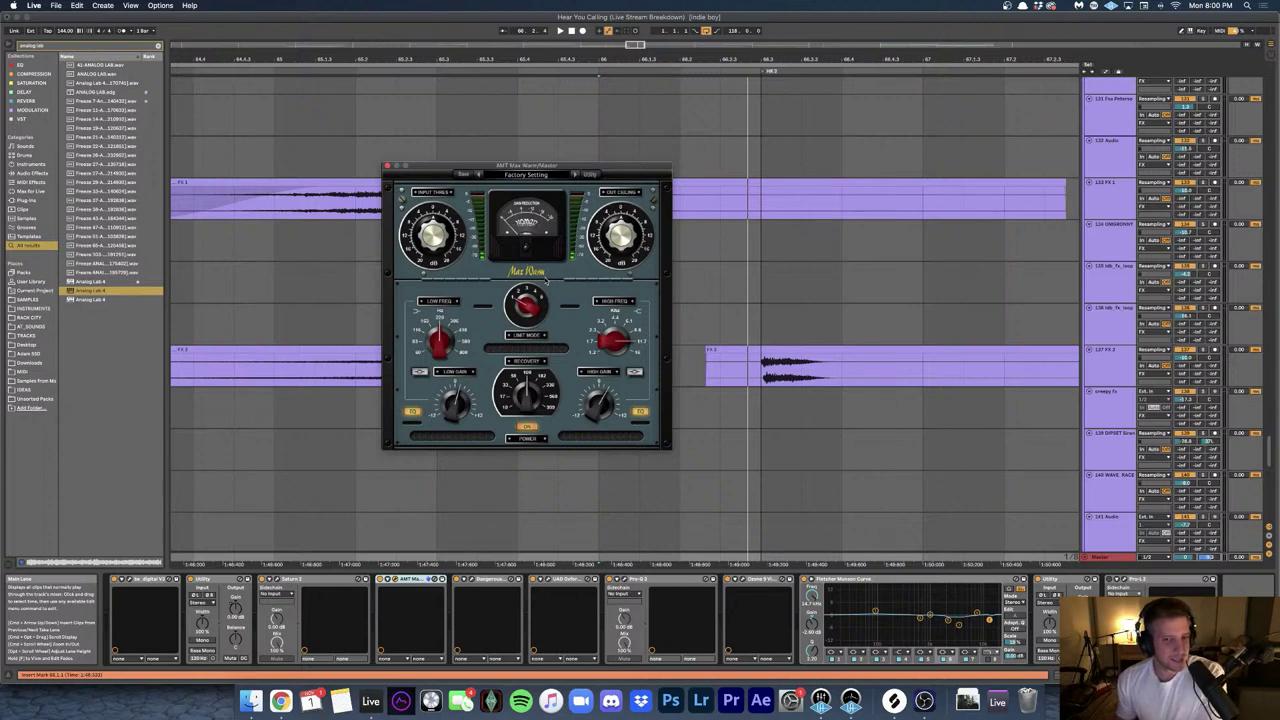
left_click_drag(444, 166, 407, 180)
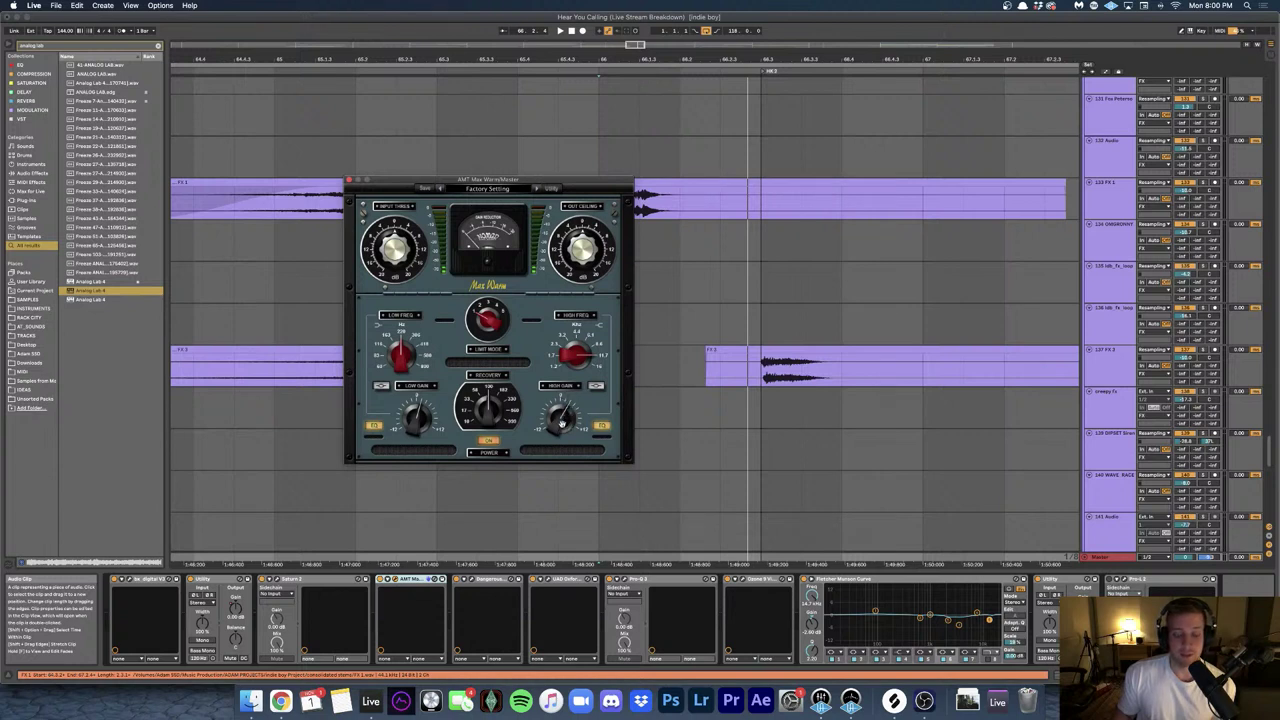
- Adjust the high gain in AMT Max Warm Master, close the plug-in and collapse the BEAT group
left_click_drag(561, 415, 561, 421)
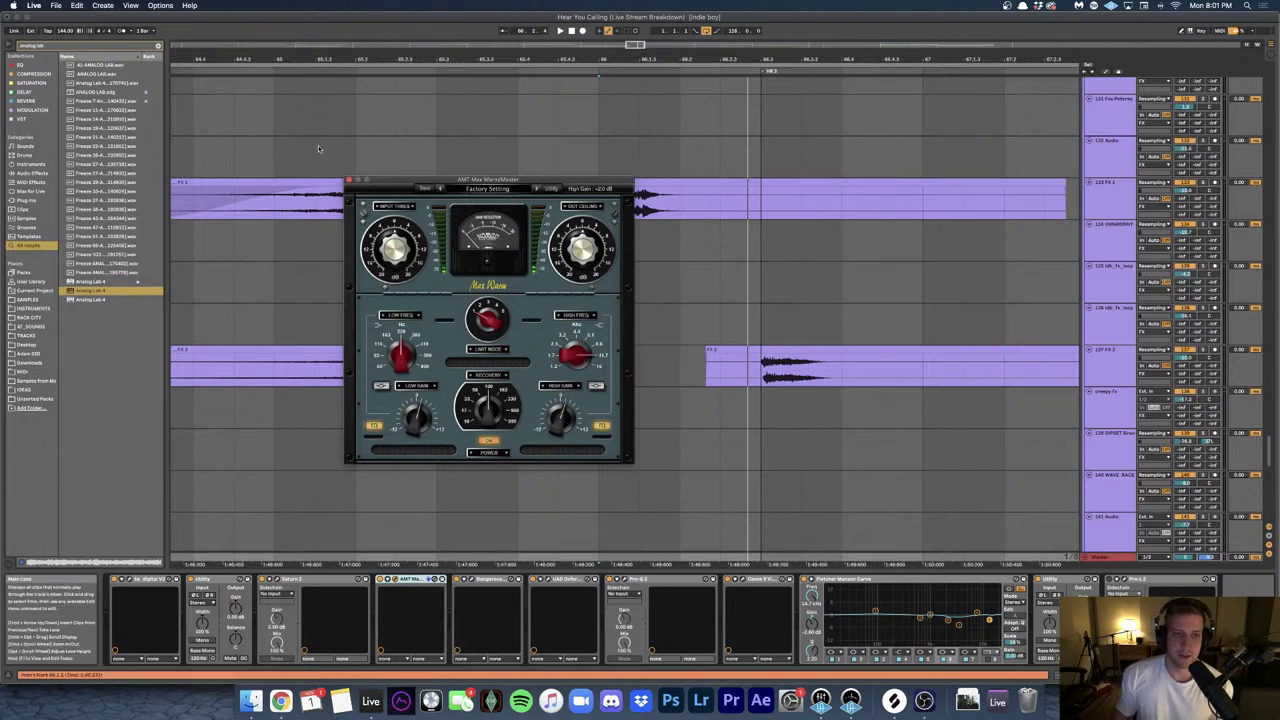
left_click(350, 181)
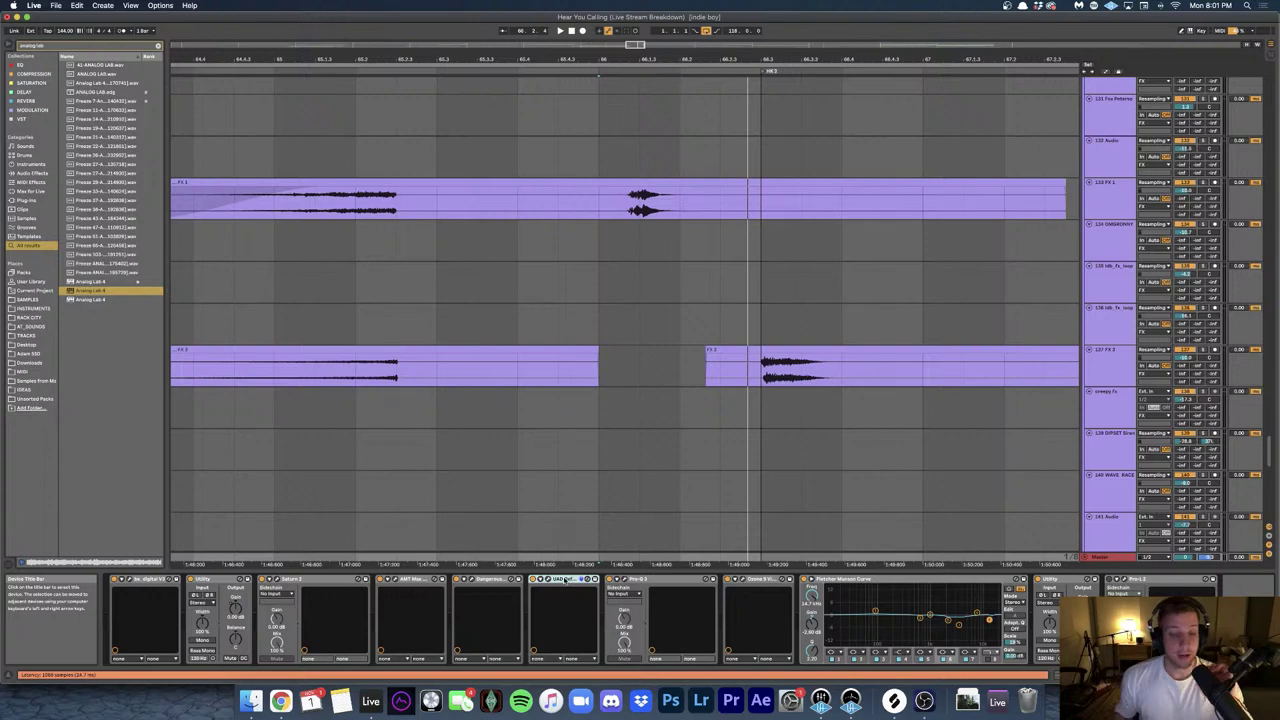
scroll(895, 395, "up", 20)
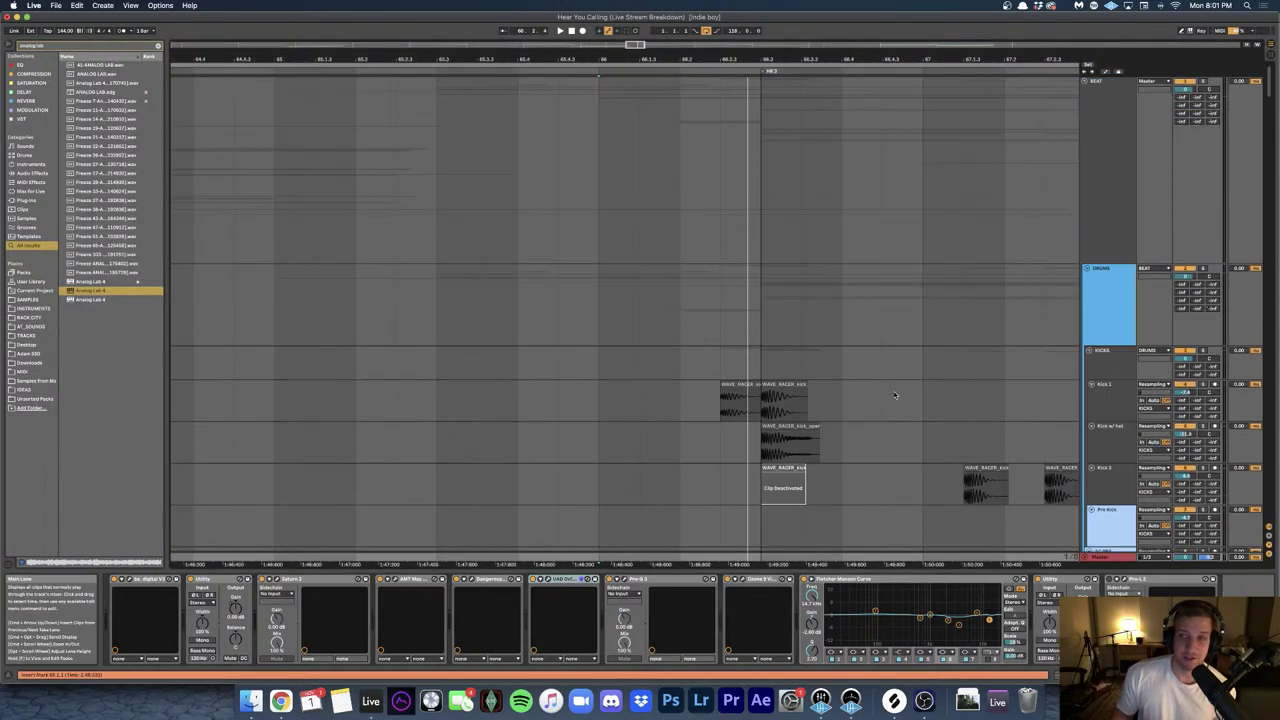
left_click(1086, 81)
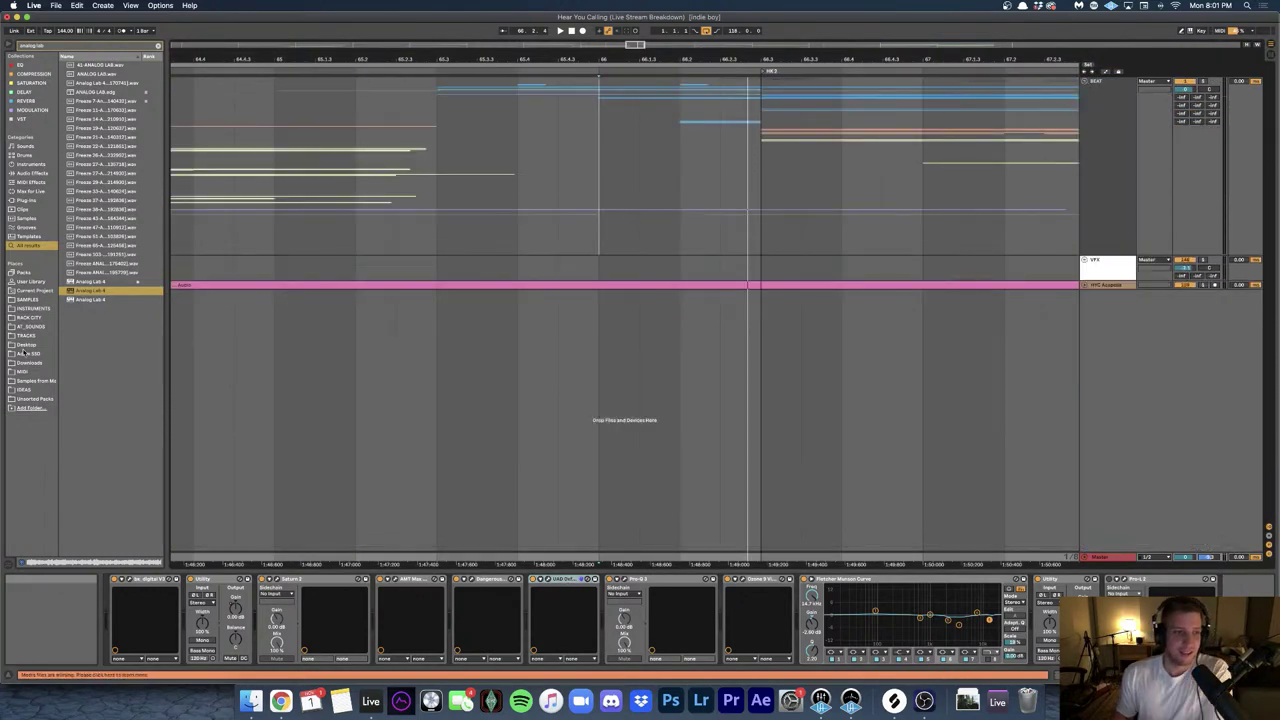
- Clear the browser search and open the kits of 808 From Mars.als in the Samples From Mars folder
left_click(157, 46)
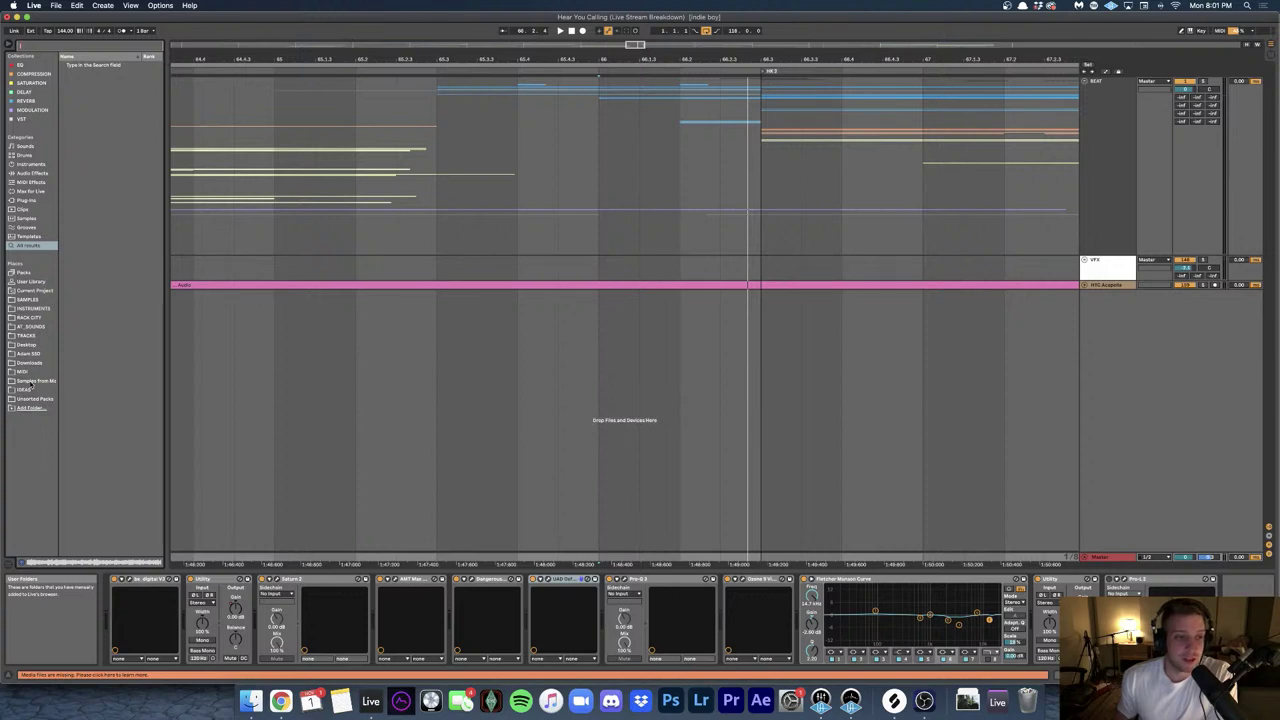
left_click(33, 381)
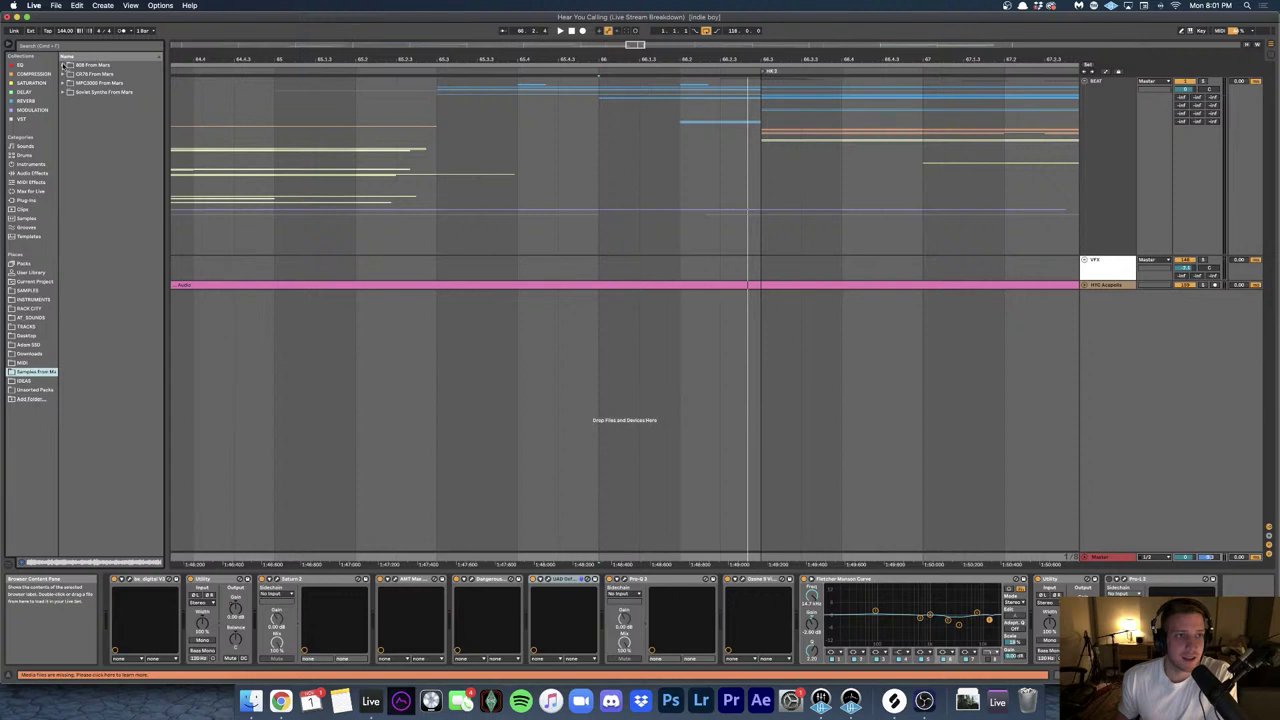
left_click(63, 65)
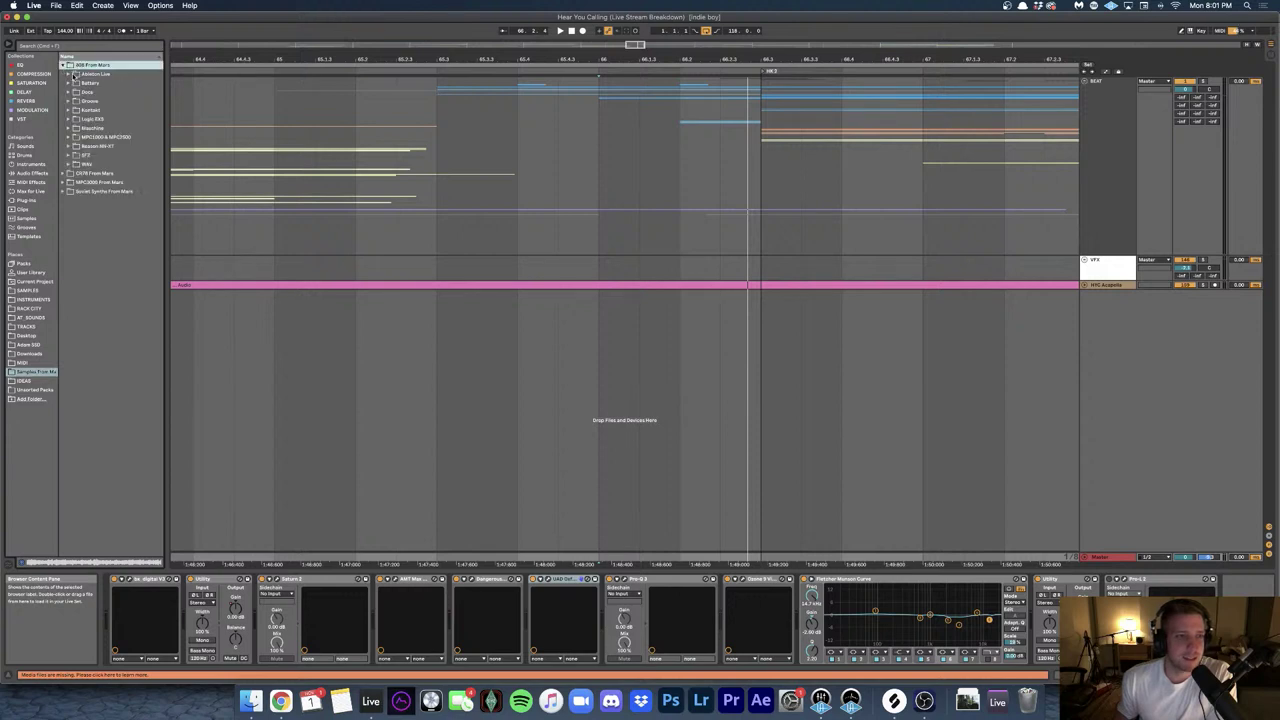
left_click(68, 74)
left_click(75, 82)
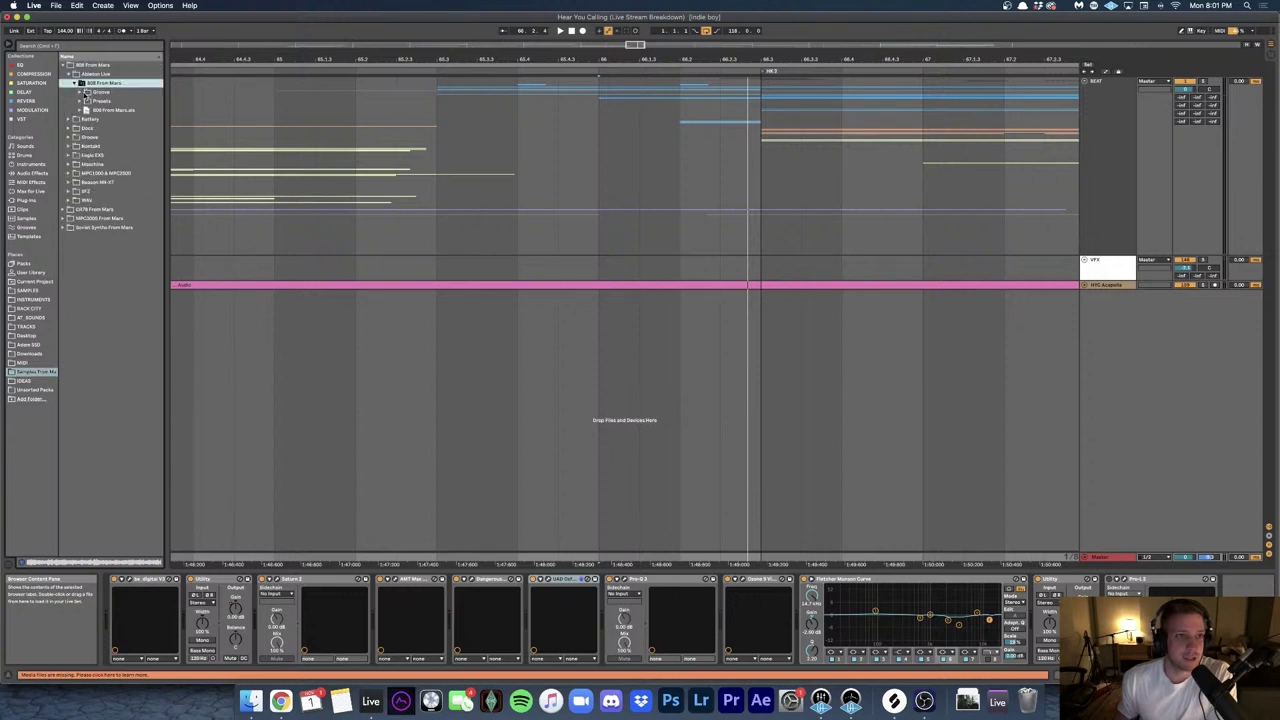
left_click(100, 110)
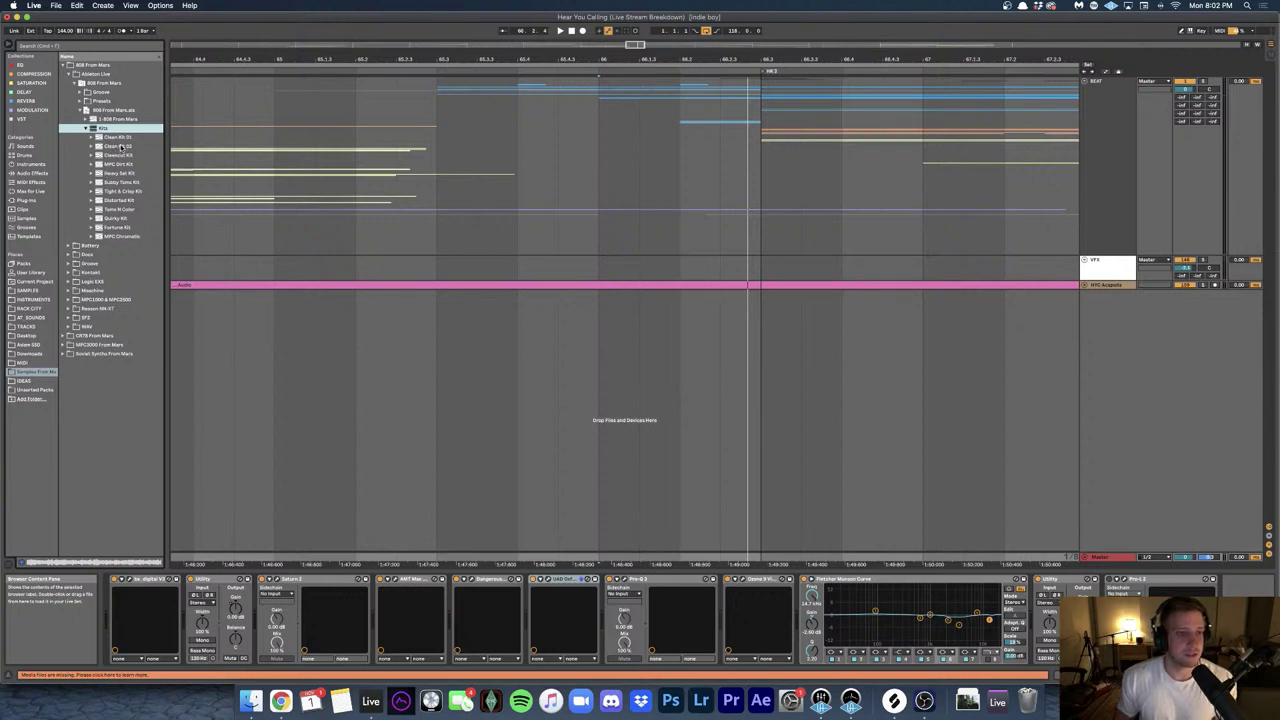
- Load Clean Kit 01 on a new track below HYC Acapella and unfold the track
left_click(118, 137)
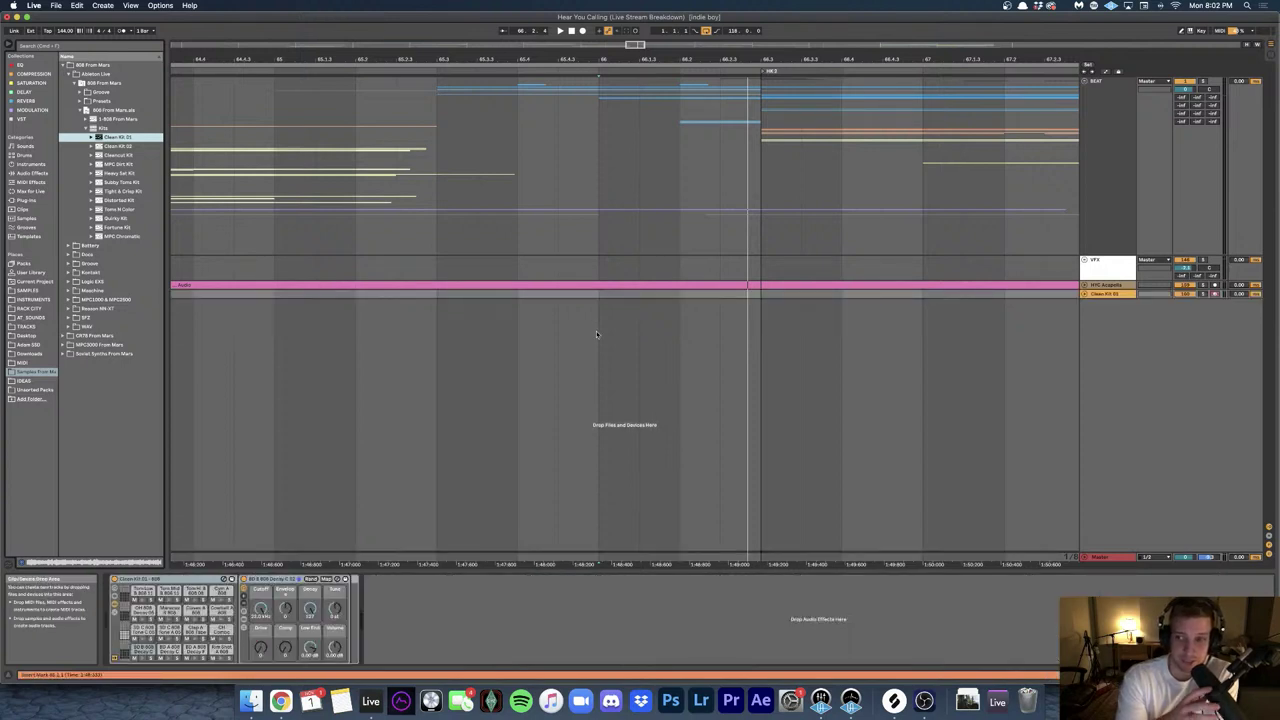
left_click(1085, 294)
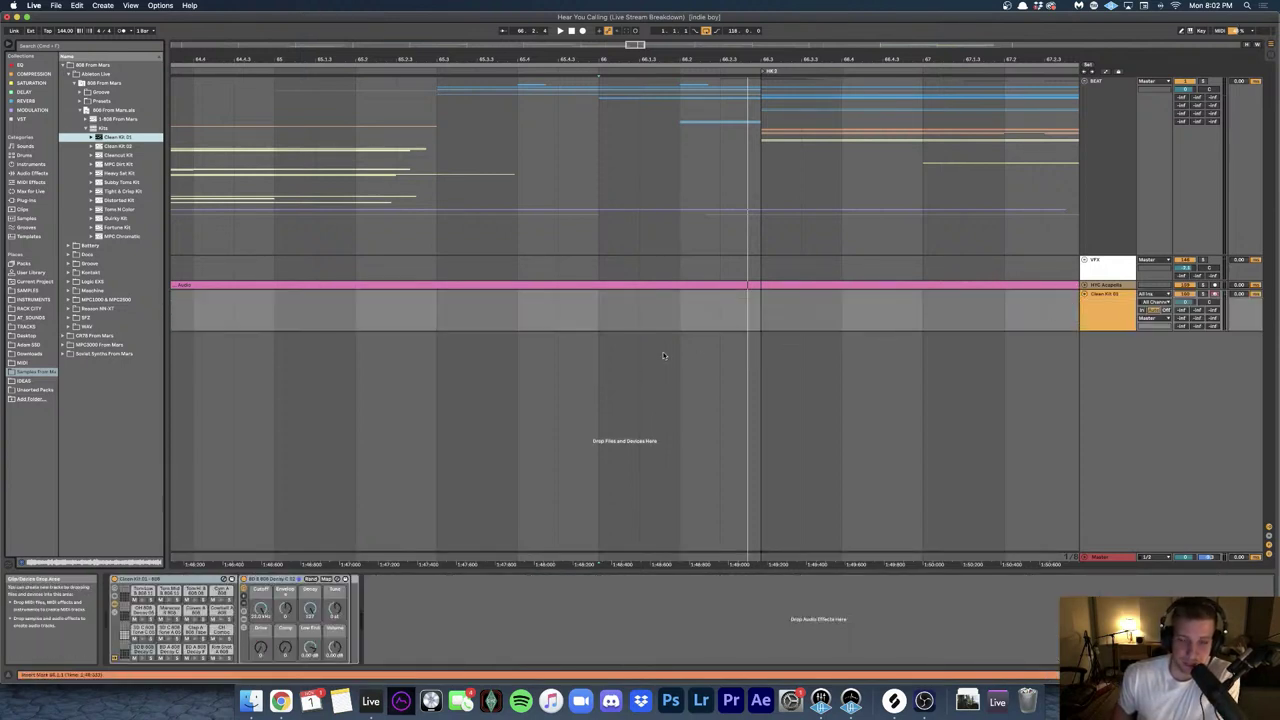
left_click(599, 308)
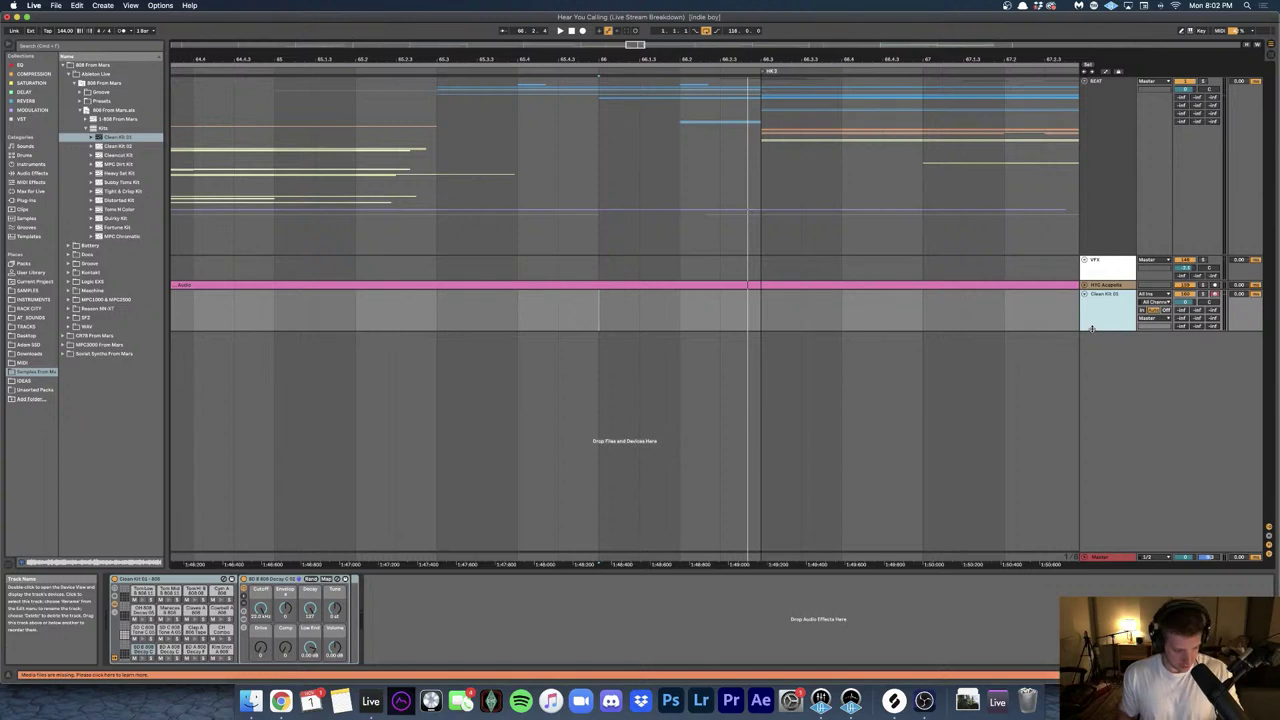
- Play the drum pads of Clean Kit 01, and adjust the kick pad's volume macro and the track volume
key("a")
key("super+z")
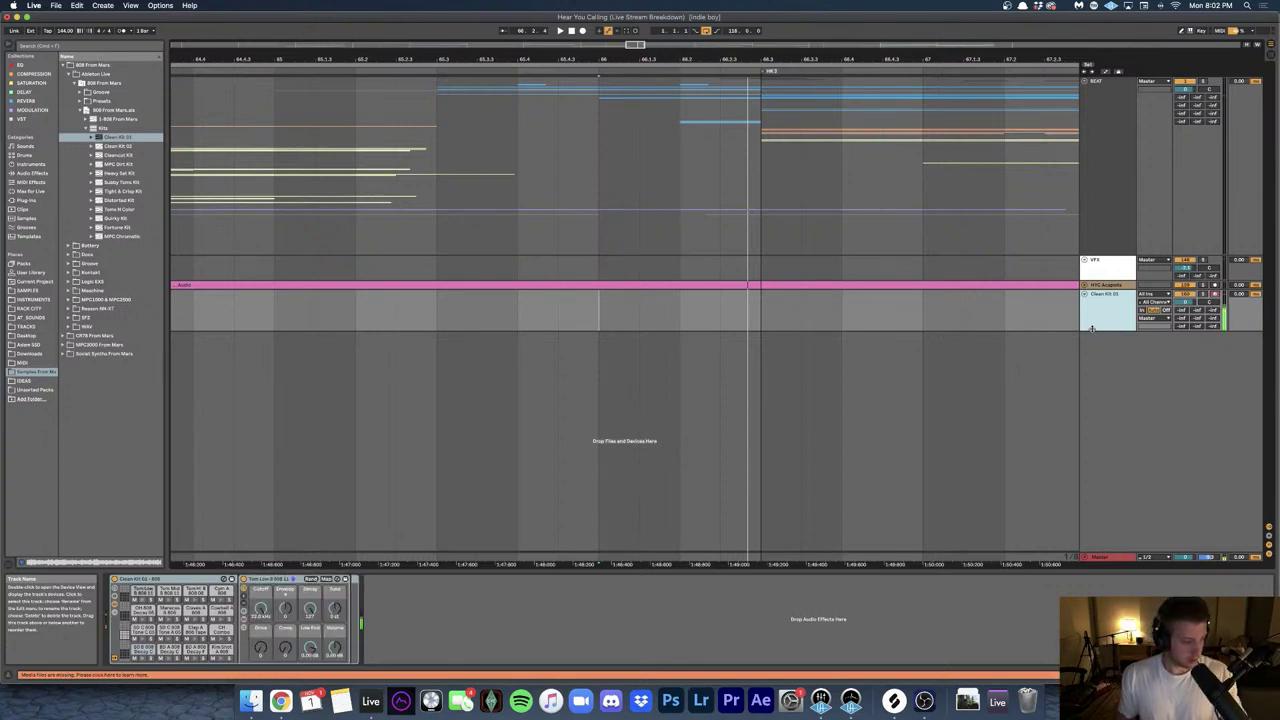
key("a")
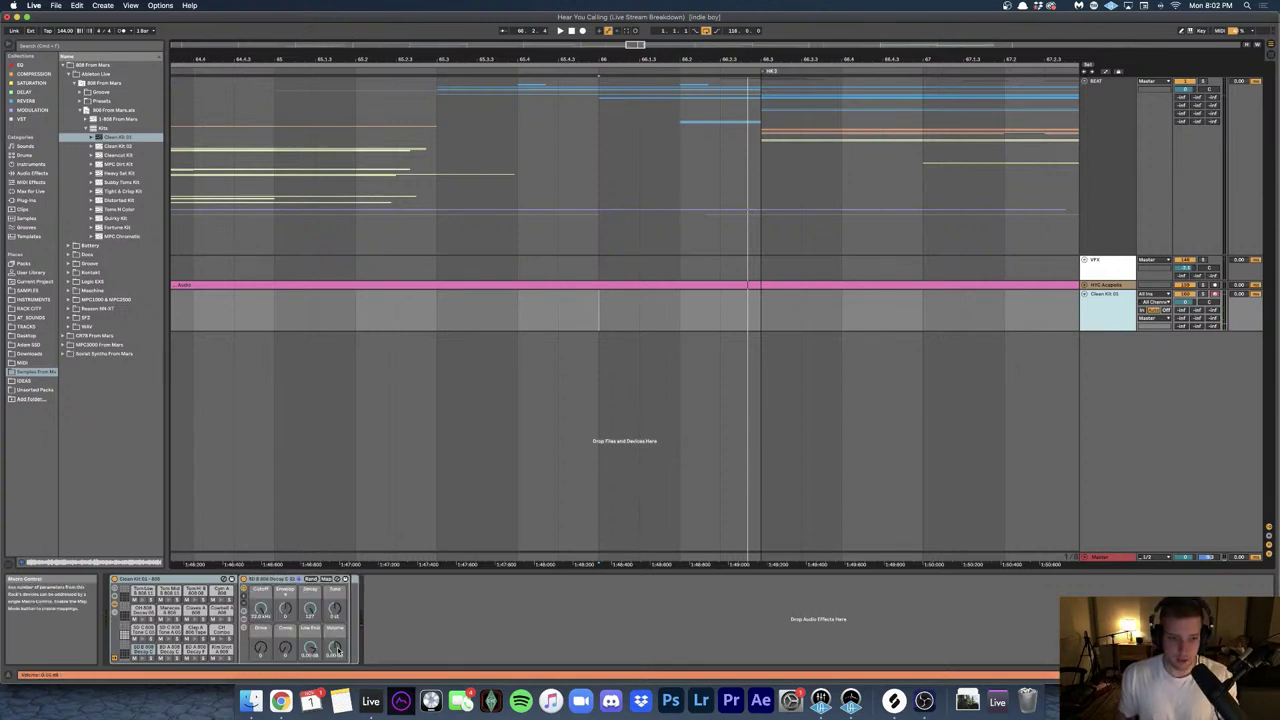
left_click_drag(338, 650, 338, 640)
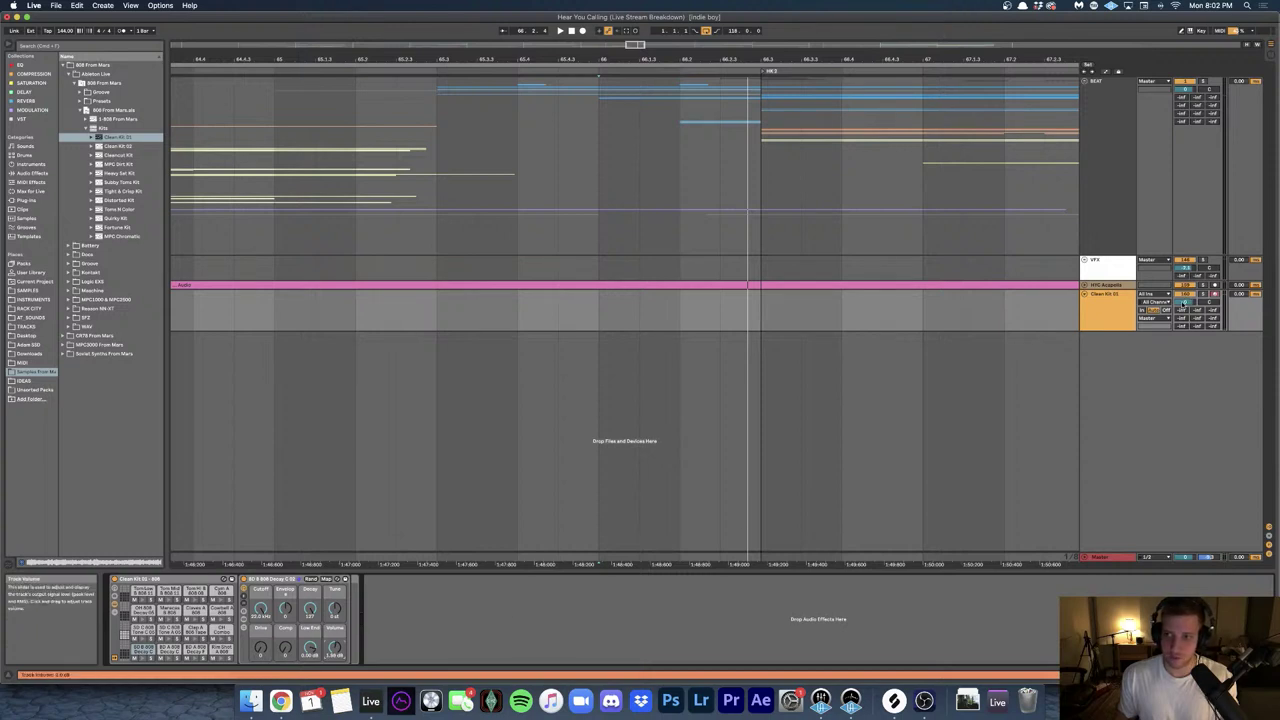
left_click_drag(1185, 302, 1185, 310)
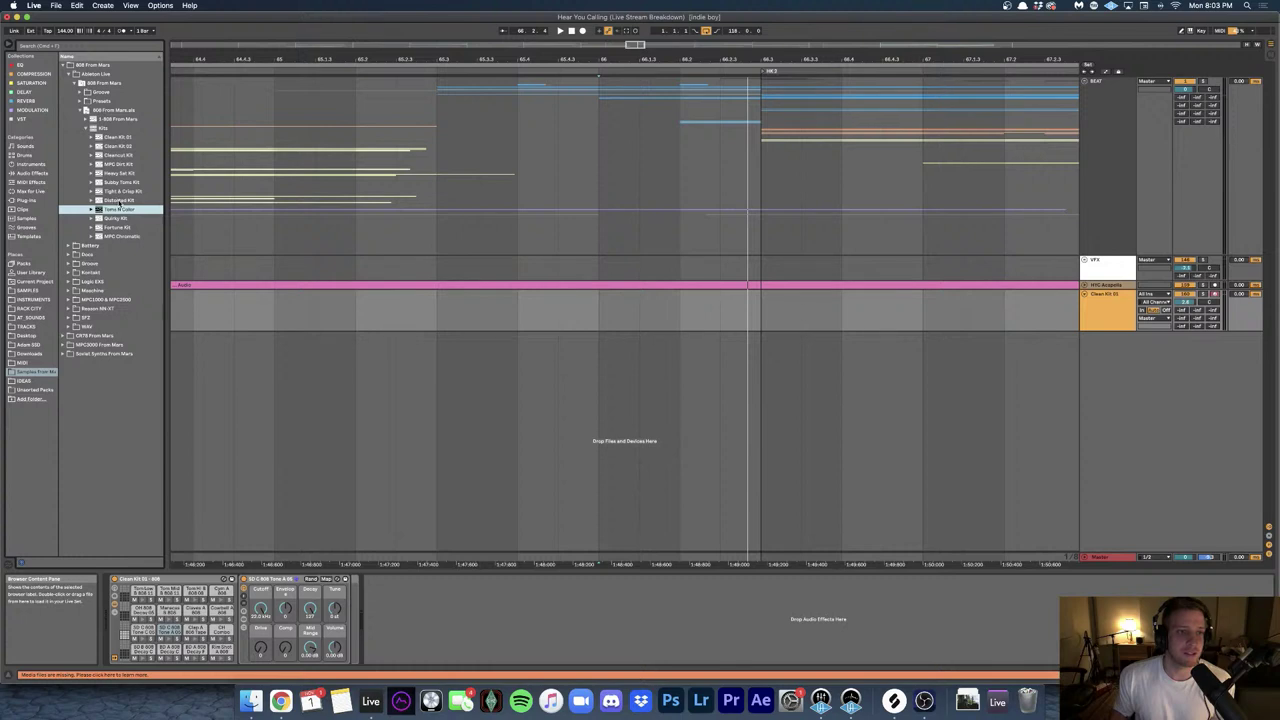
- Select the Distorted Kit in the 808 kits, collapse the 808 From Mars folder and reselect the Clean Kit 01 track
left_click(118, 201)
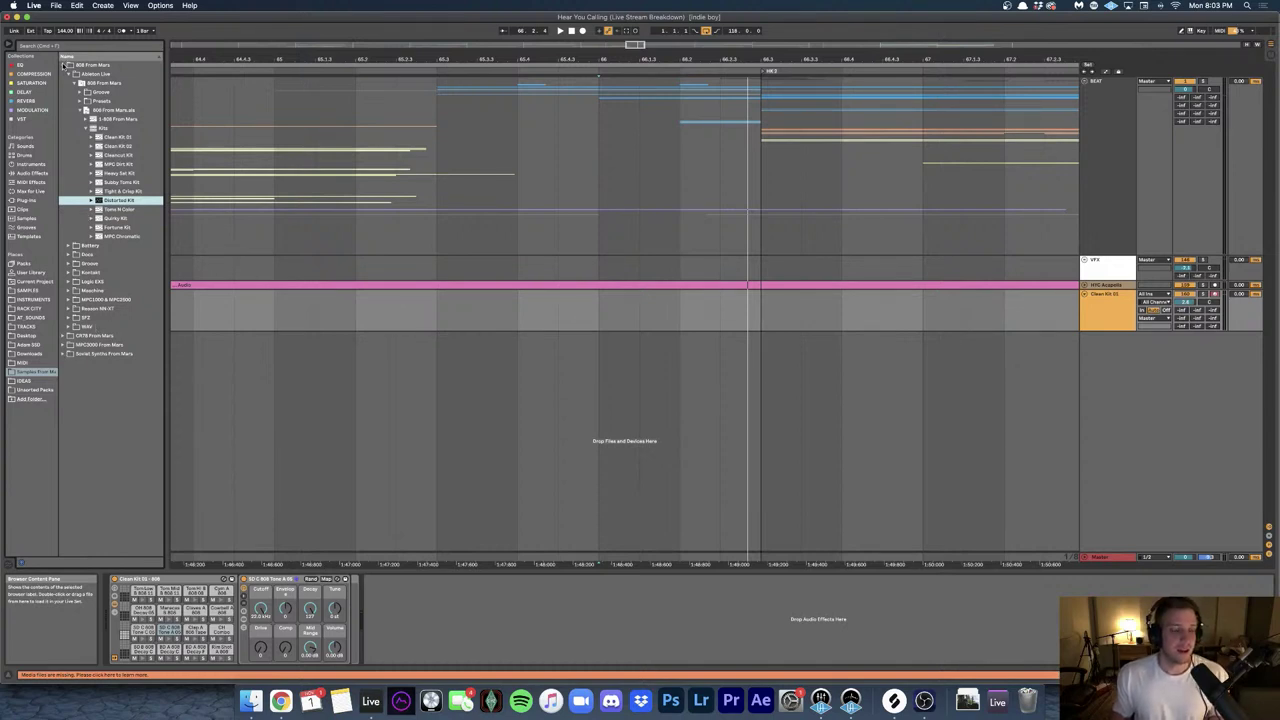
left_click(64, 65)
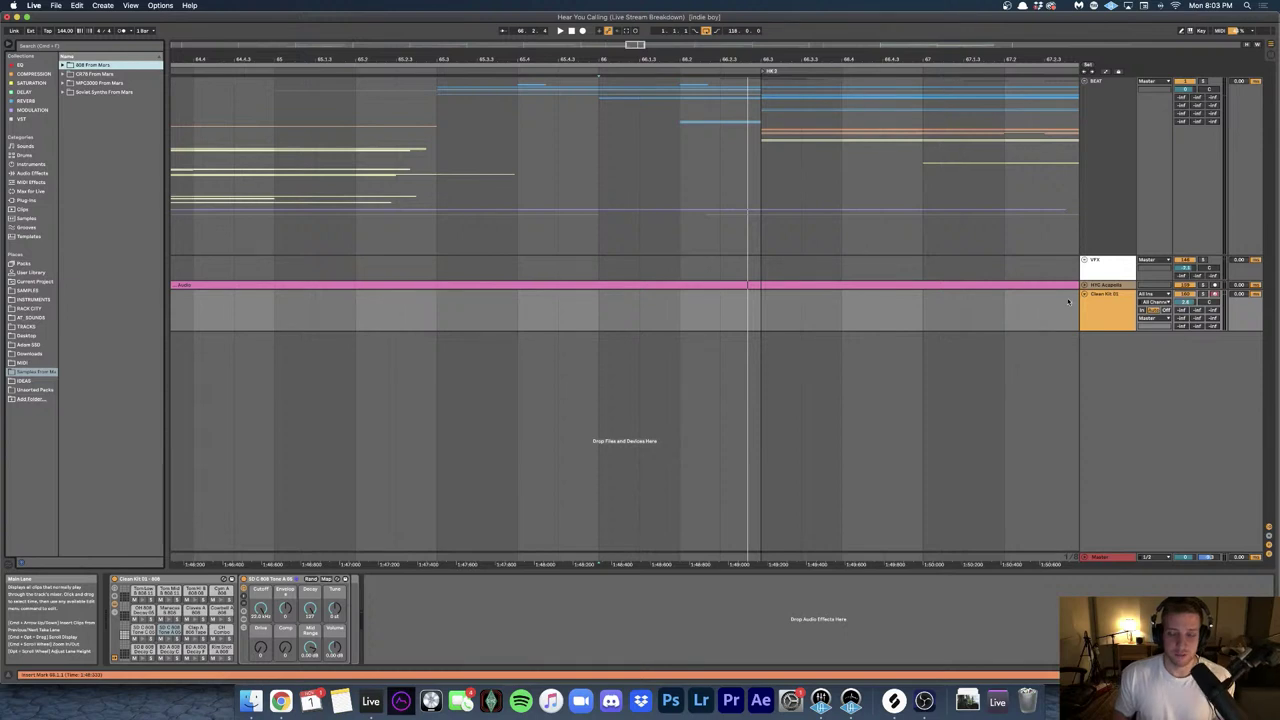
left_click(1118, 314)
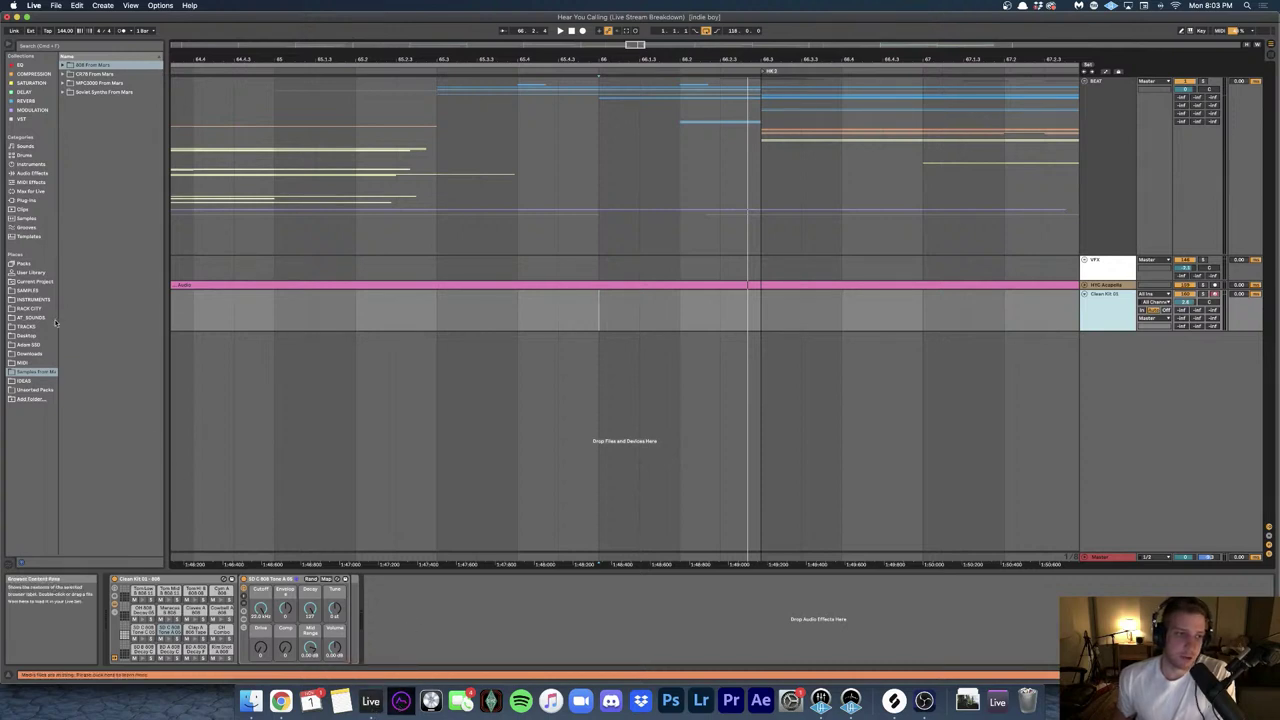
- Browse the SAMPLES folder to DRUMS, Toms and expand the Synthetic Toms folder
left_click(33, 309)
left_click(30, 290)
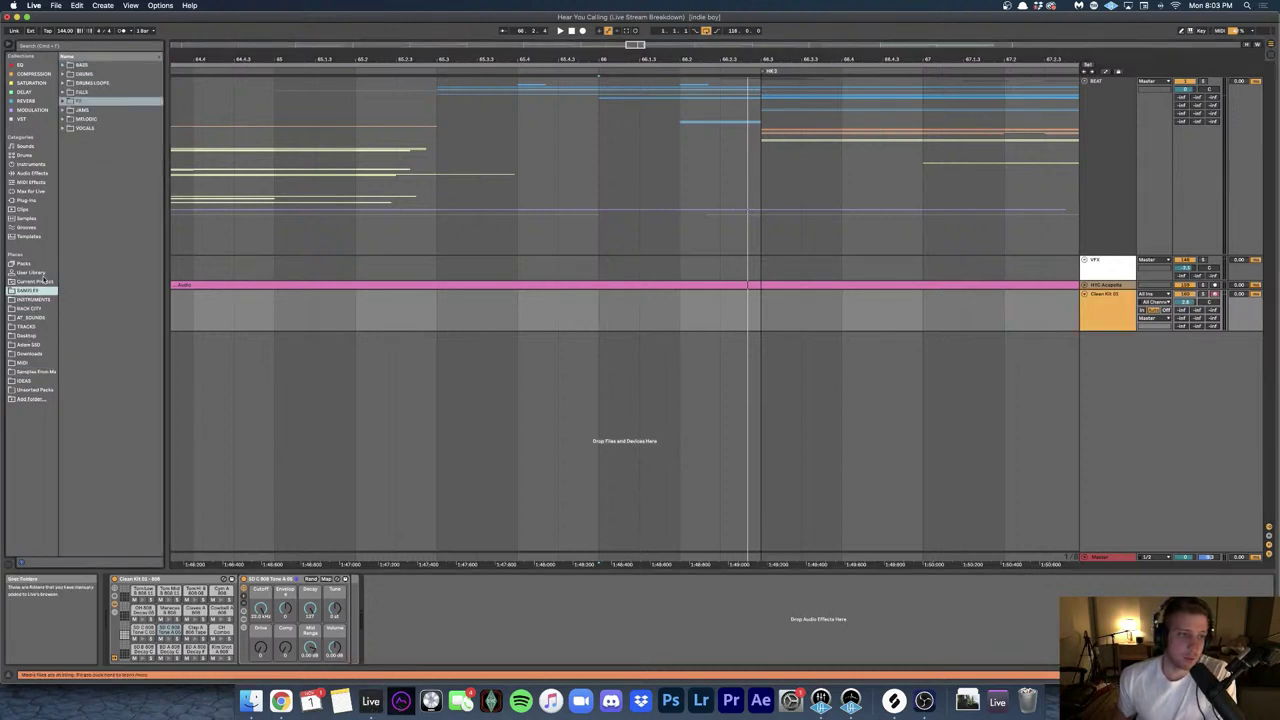
left_click(62, 74)
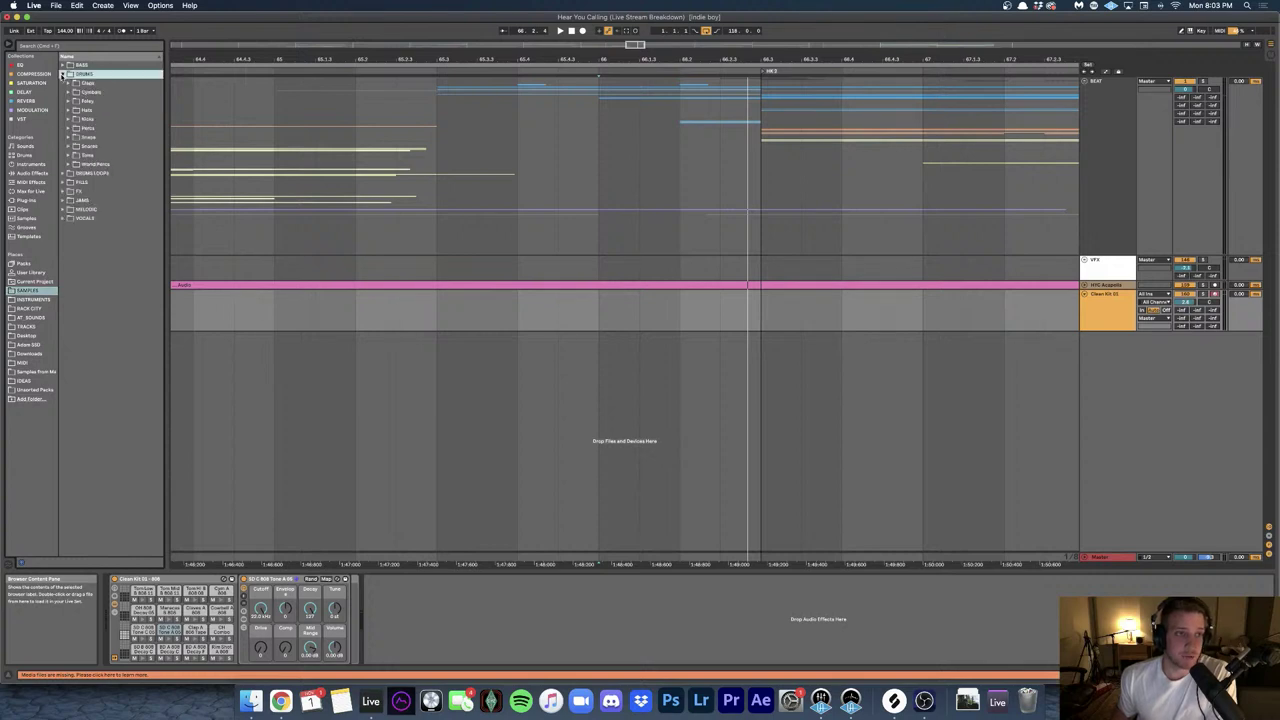
left_click(68, 156)
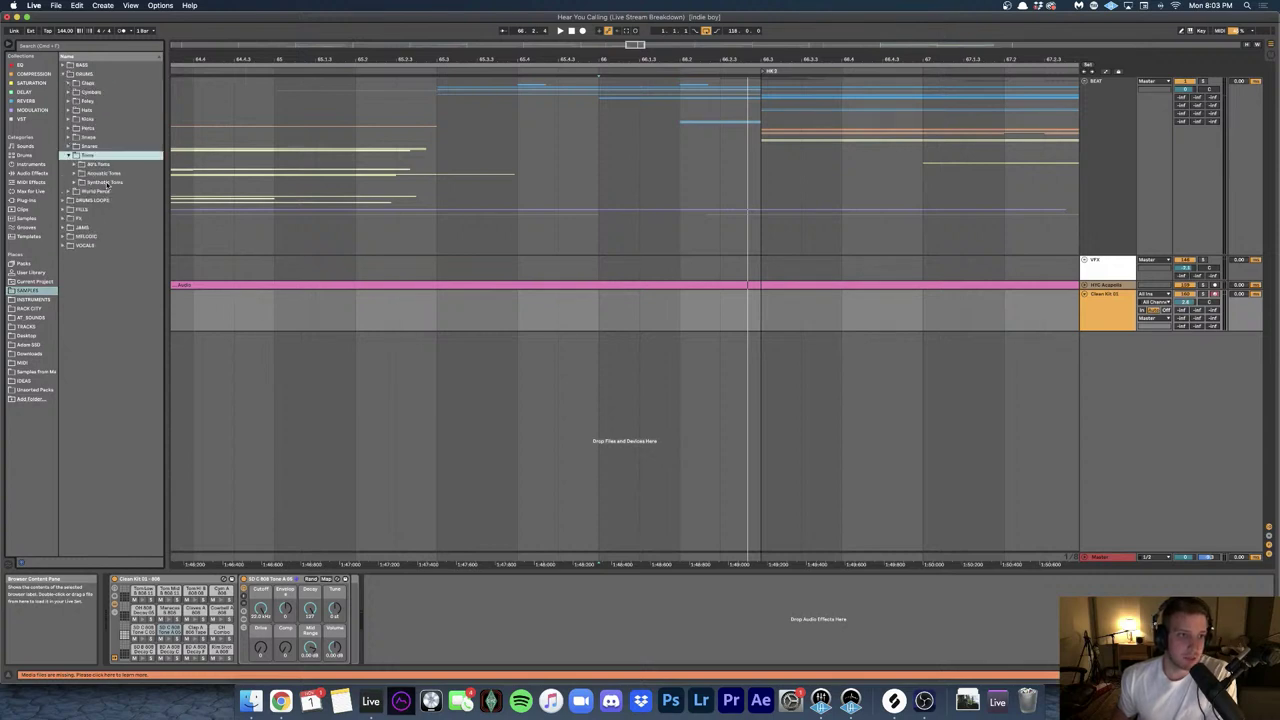
left_click(95, 172)
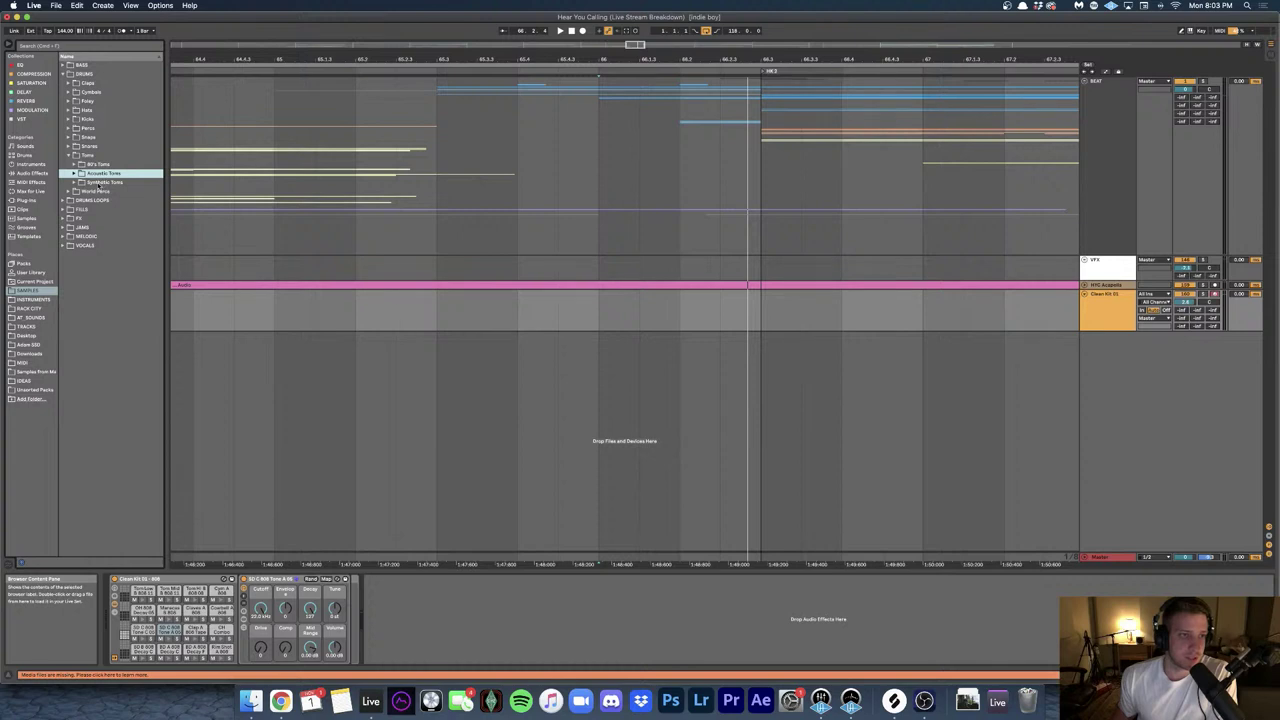
left_click(74, 183)
- Audition several synthetic tom samples, including Tom (1).wav, and collapse the Synthetic Toms and Toms folders
scroll(108, 178, "down", 5)
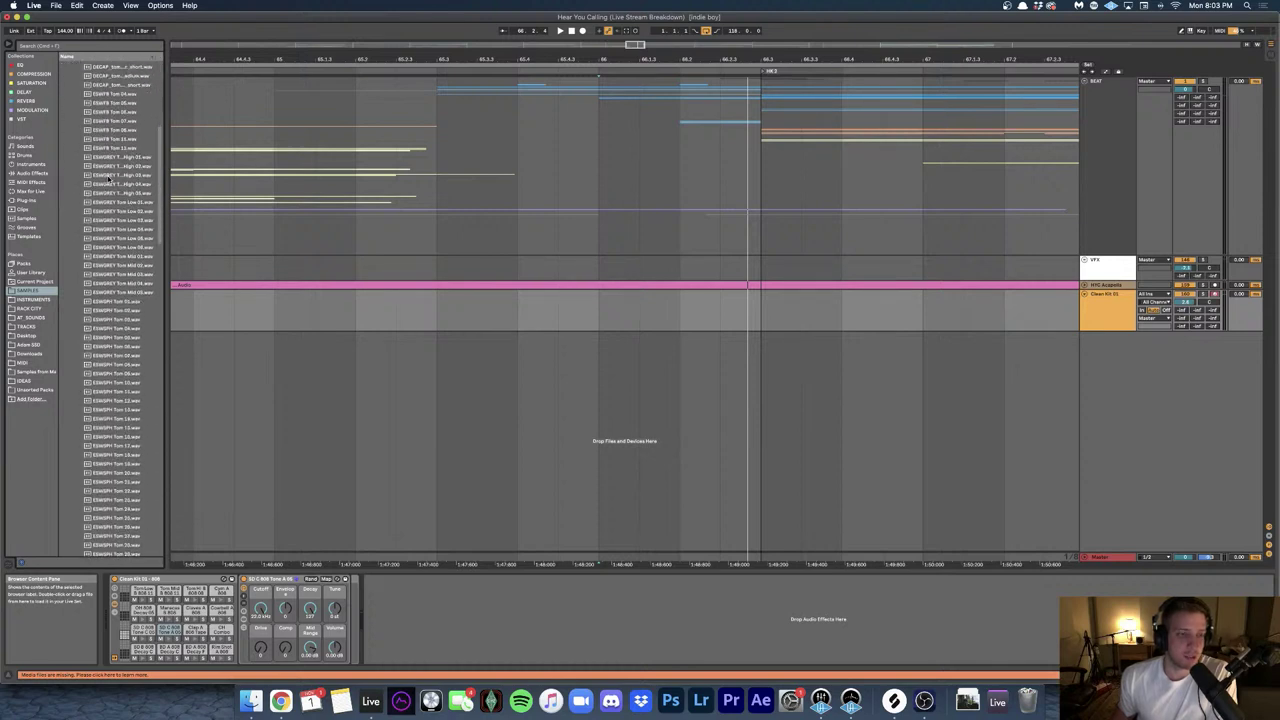
scroll(108, 178, "down", 6)
left_click(114, 193)
scroll(115, 205, "down", 8)
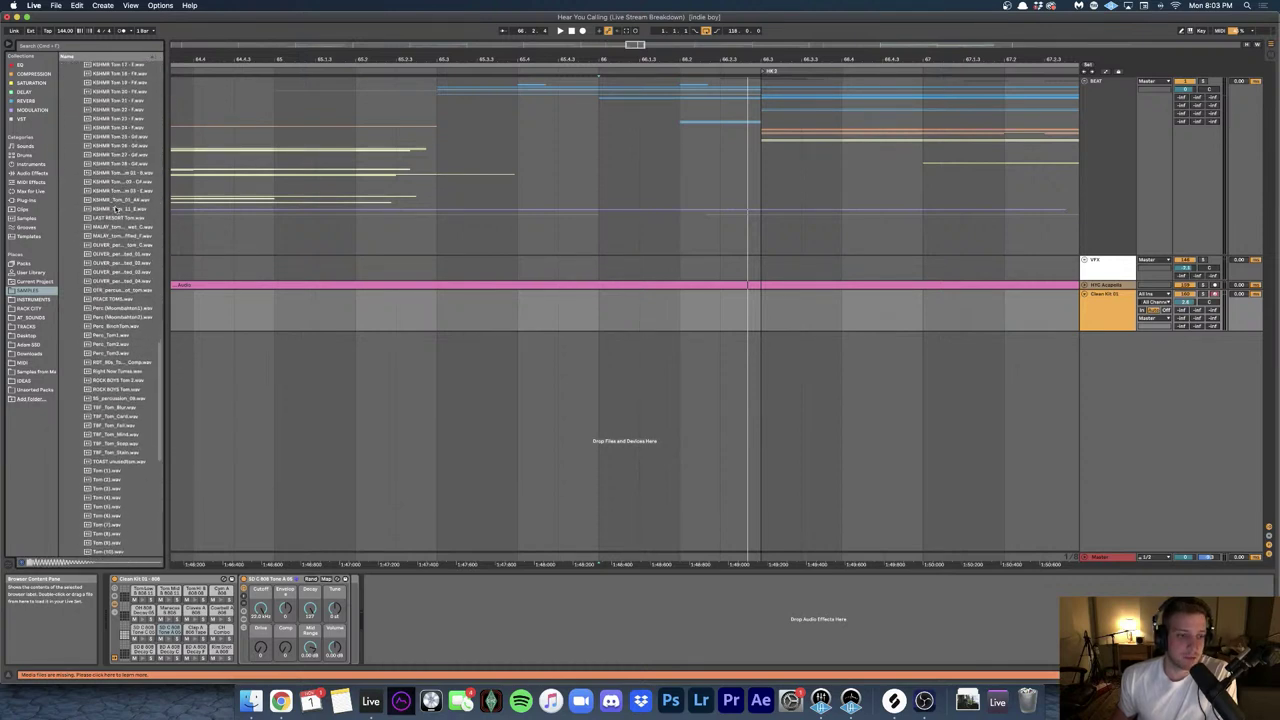
left_click(116, 208)
scroll(116, 220, "down", 2)
left_click(118, 257)
scroll(118, 257, "down", 3)
left_click(121, 346)
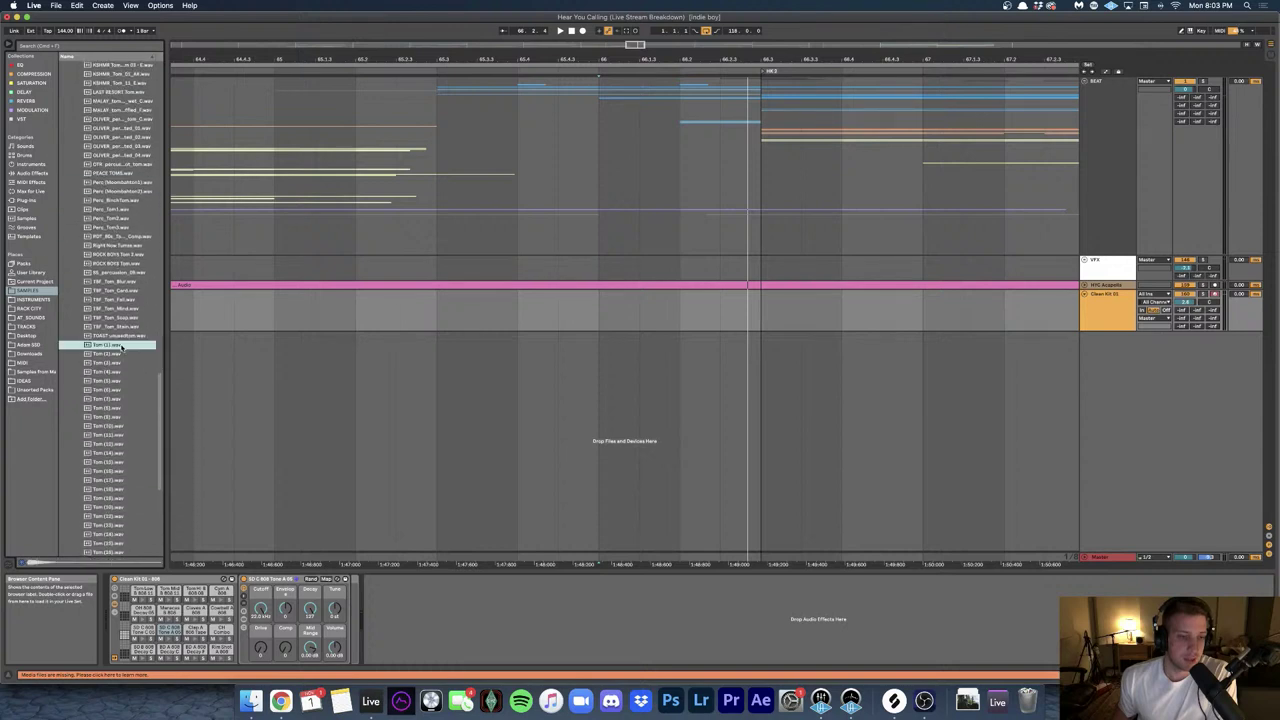
scroll(117, 208, "up", 15)
left_click(75, 151)
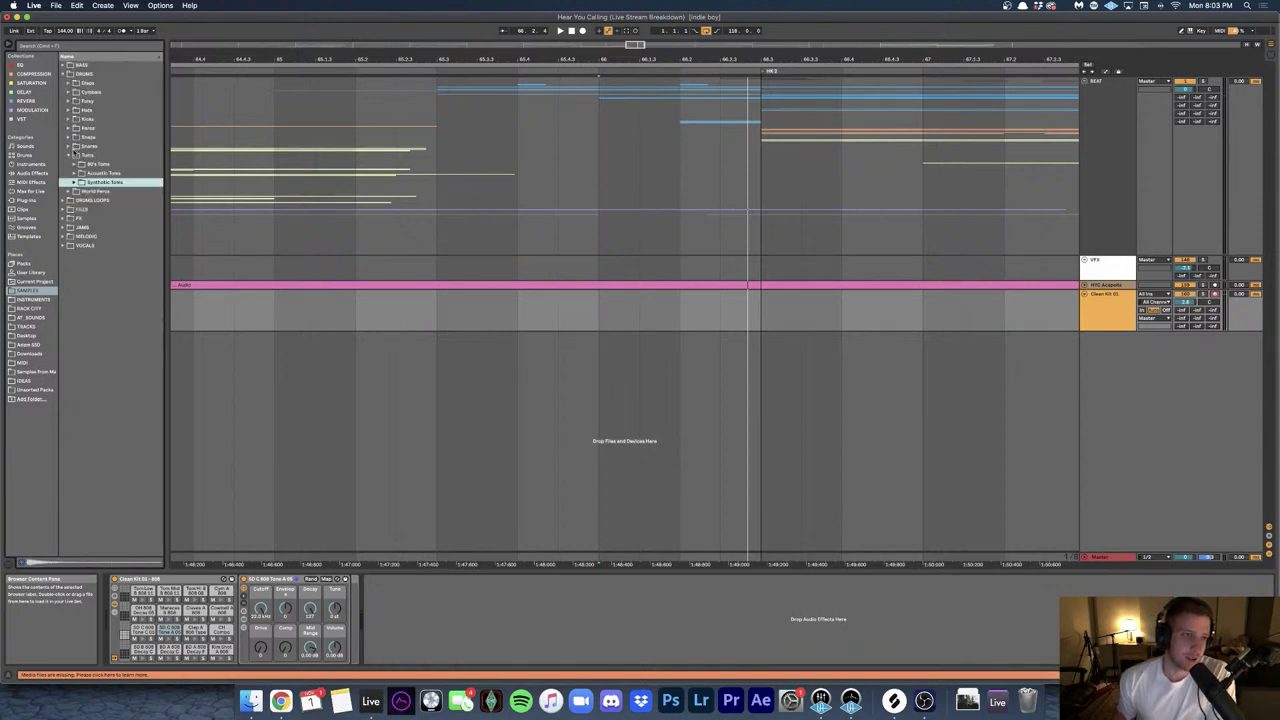
left_click(69, 156)
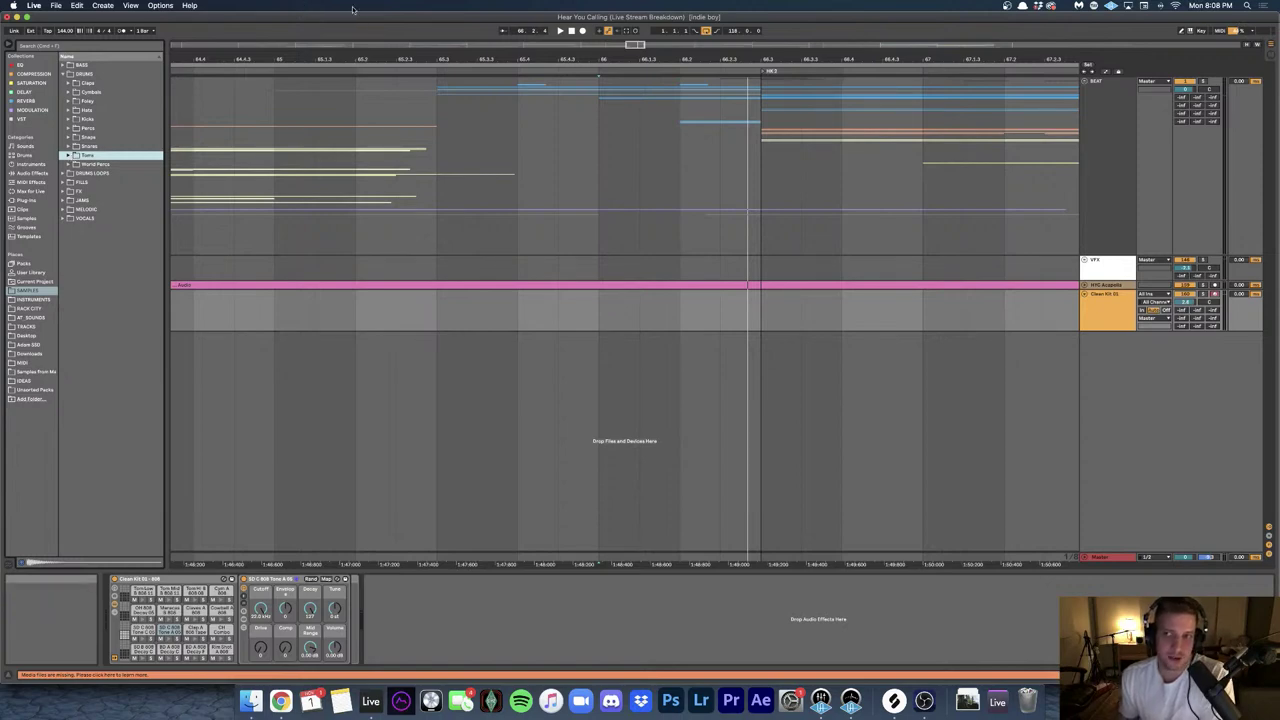
- Unfold the BEAT group and look through the kick, snare and percussion tracks around HK 2
left_click(1085, 85)
left_click(1085, 85)
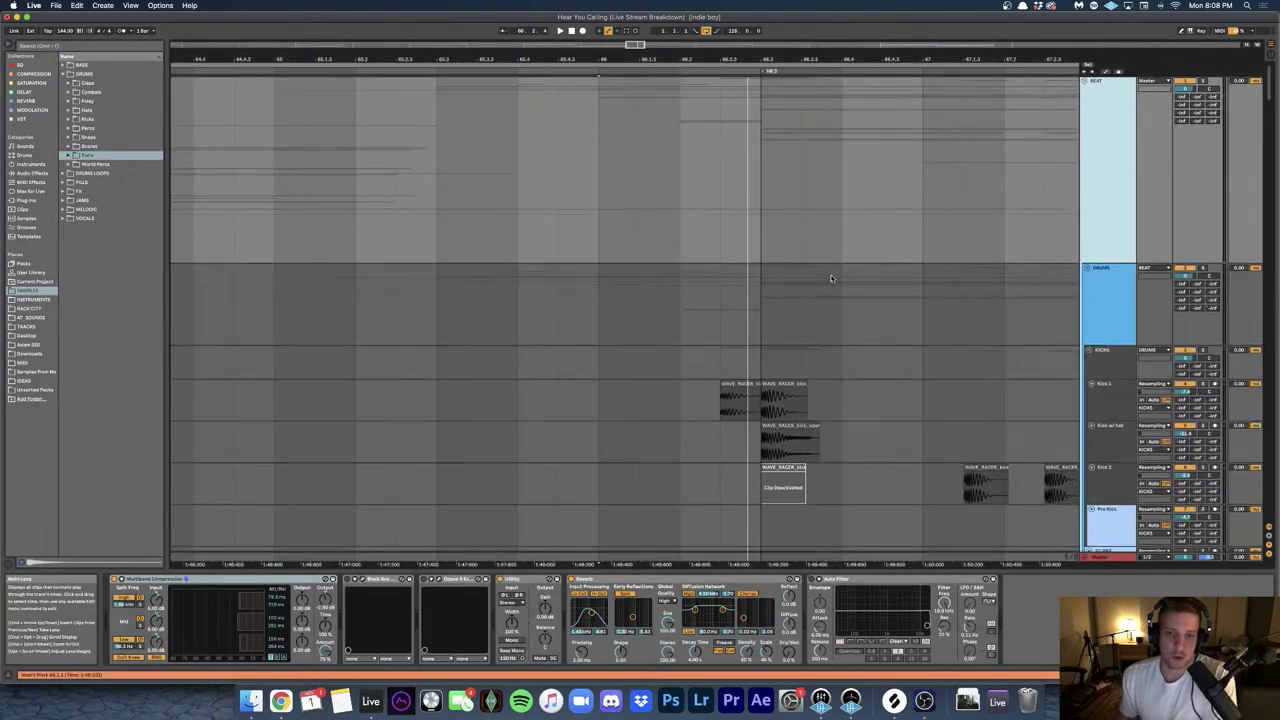
scroll(831, 279, "down", 5)
scroll(831, 279, "right", 3)
scroll(659, 364, "down", 3)
scroll(659, 364, "down", 2)
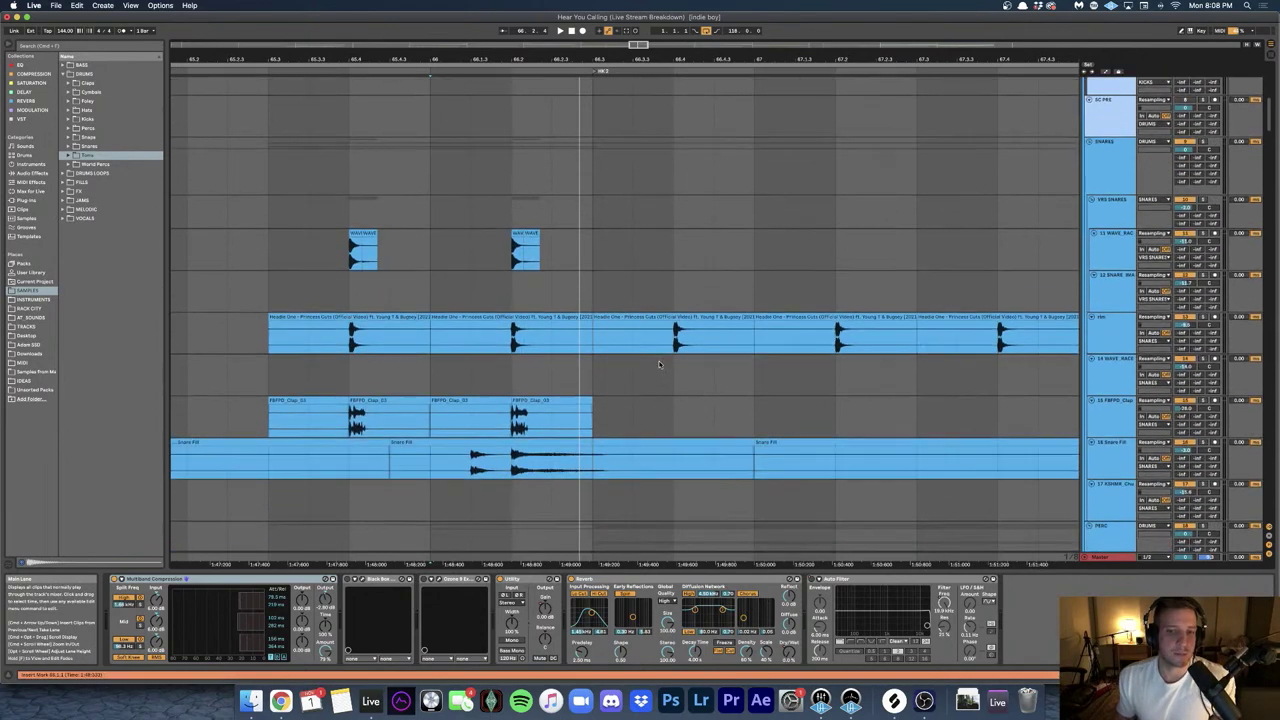
scroll(659, 364, "up", 8)
scroll(659, 364, "down", 3)
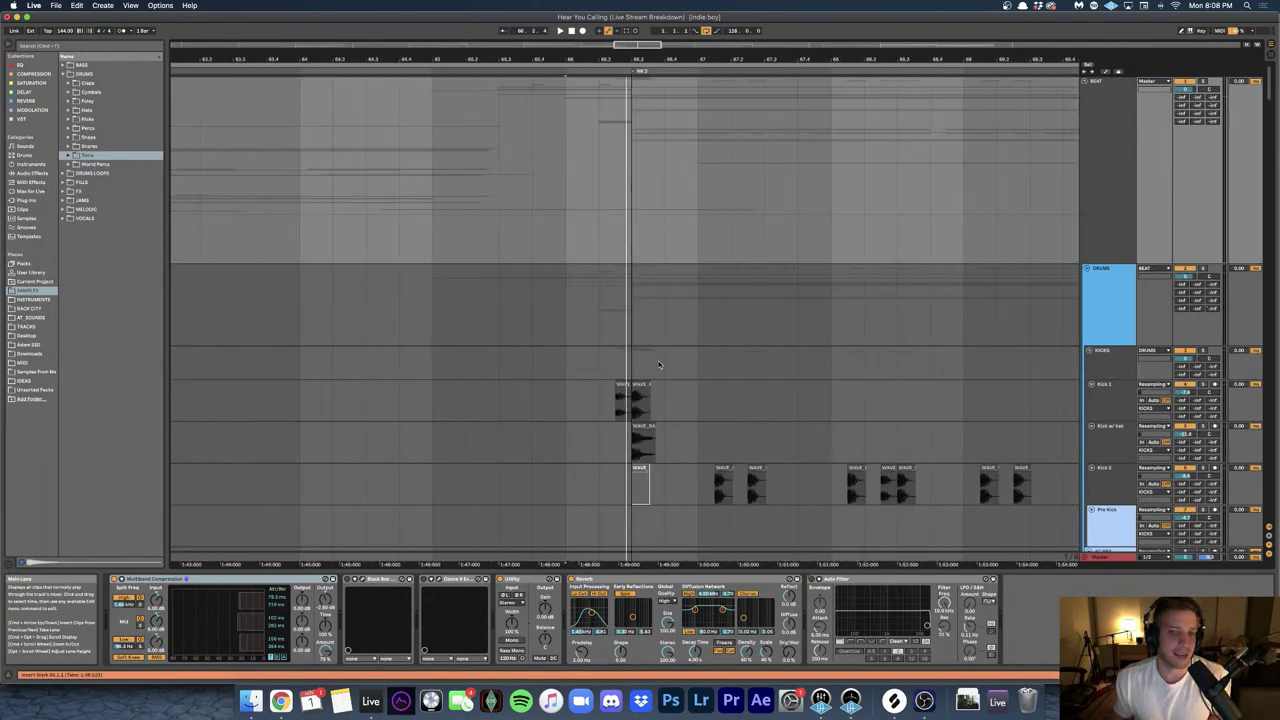
scroll(659, 364, "down", 8)
scroll(659, 364, "right", 2)
scroll(508, 180, "up", 3)
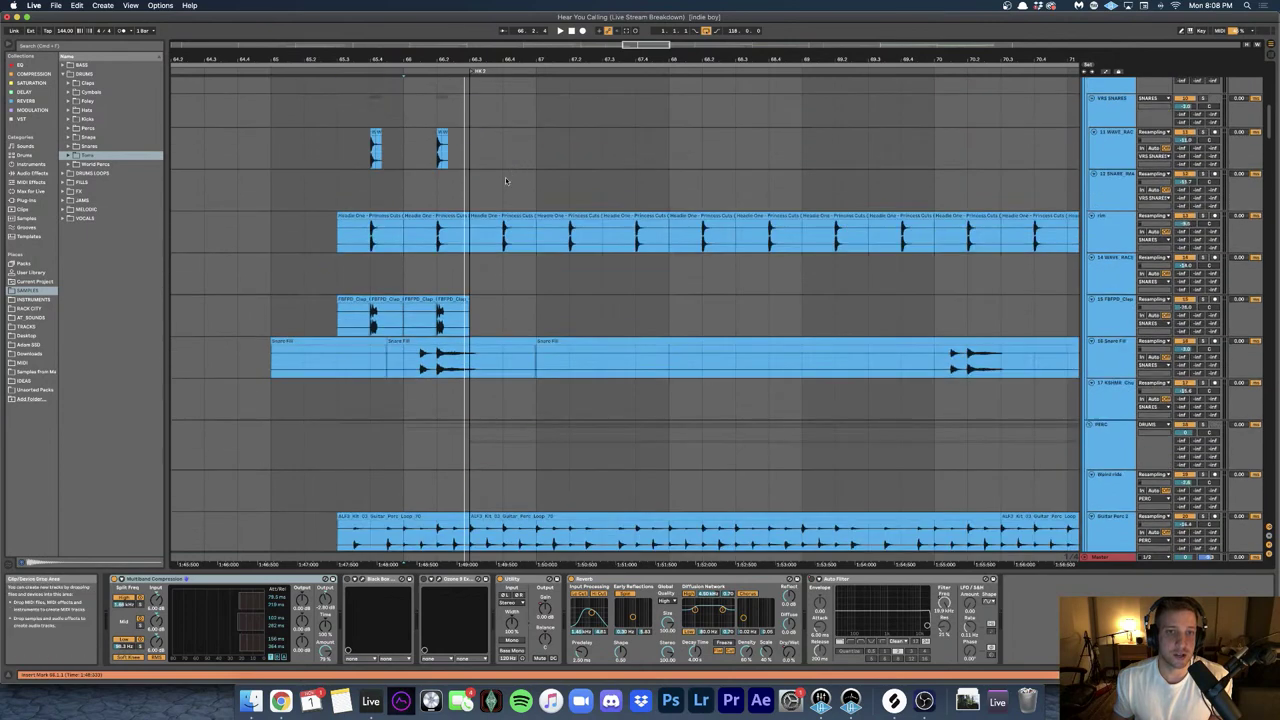
- Play the rim track in solo from the start of HK 2
left_click(495, 238)
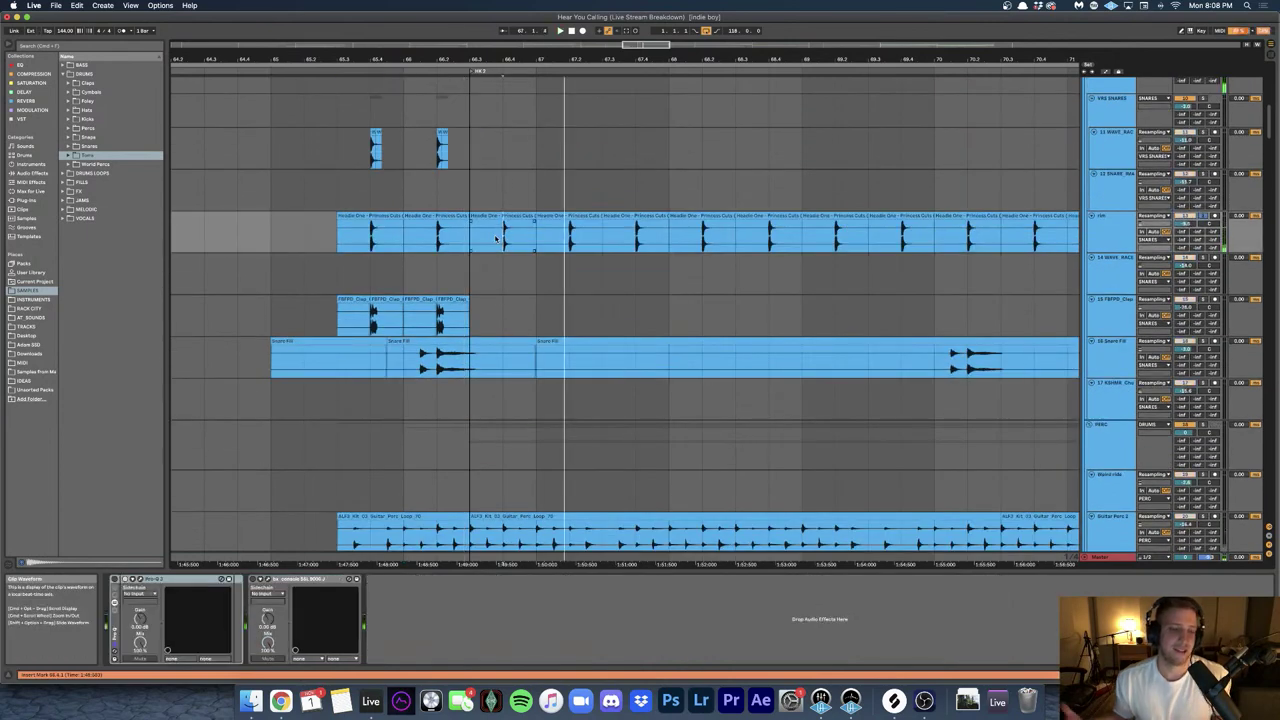
key("space")
scroll(543, 424, "down", 1)
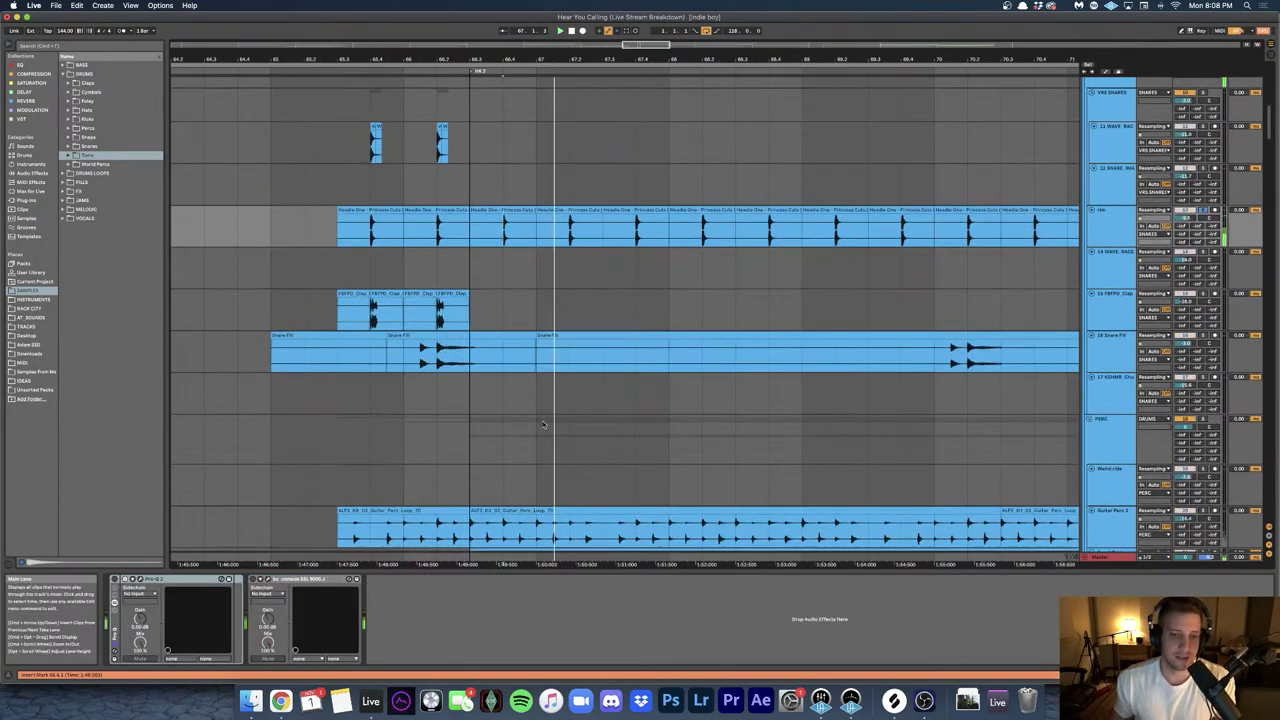
scroll(543, 424, "down", 2)
key("space")
- Open the guitar perc loop clip at HK 2 on the Guitar Perc 2 track and play that track in solo
double_click(501, 441)
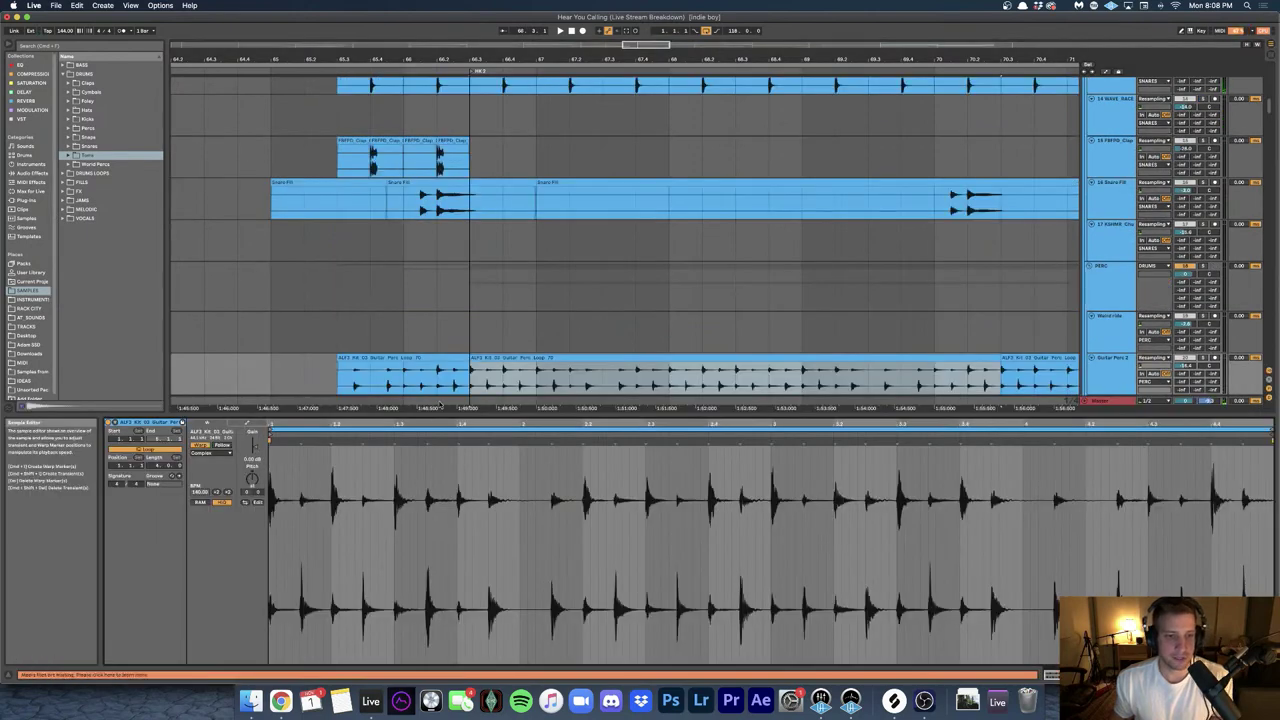
scroll(480, 370, "down", 4)
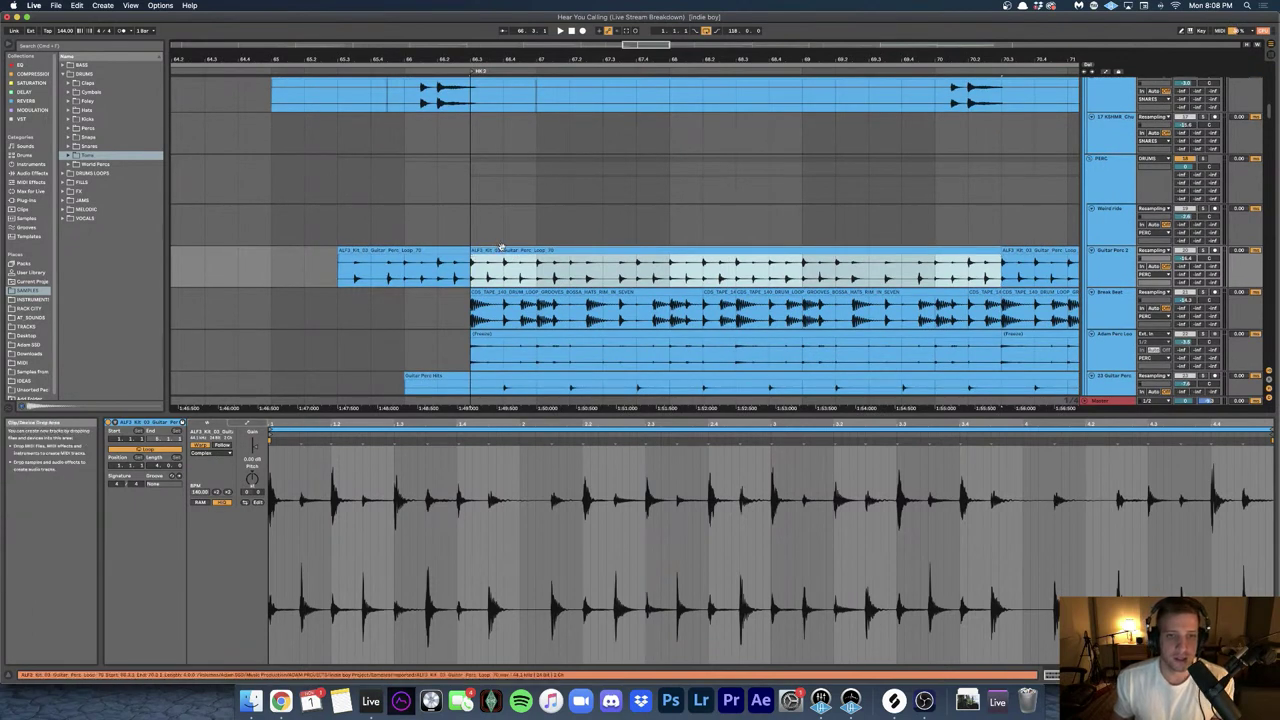
left_click(1203, 250)
key("space")
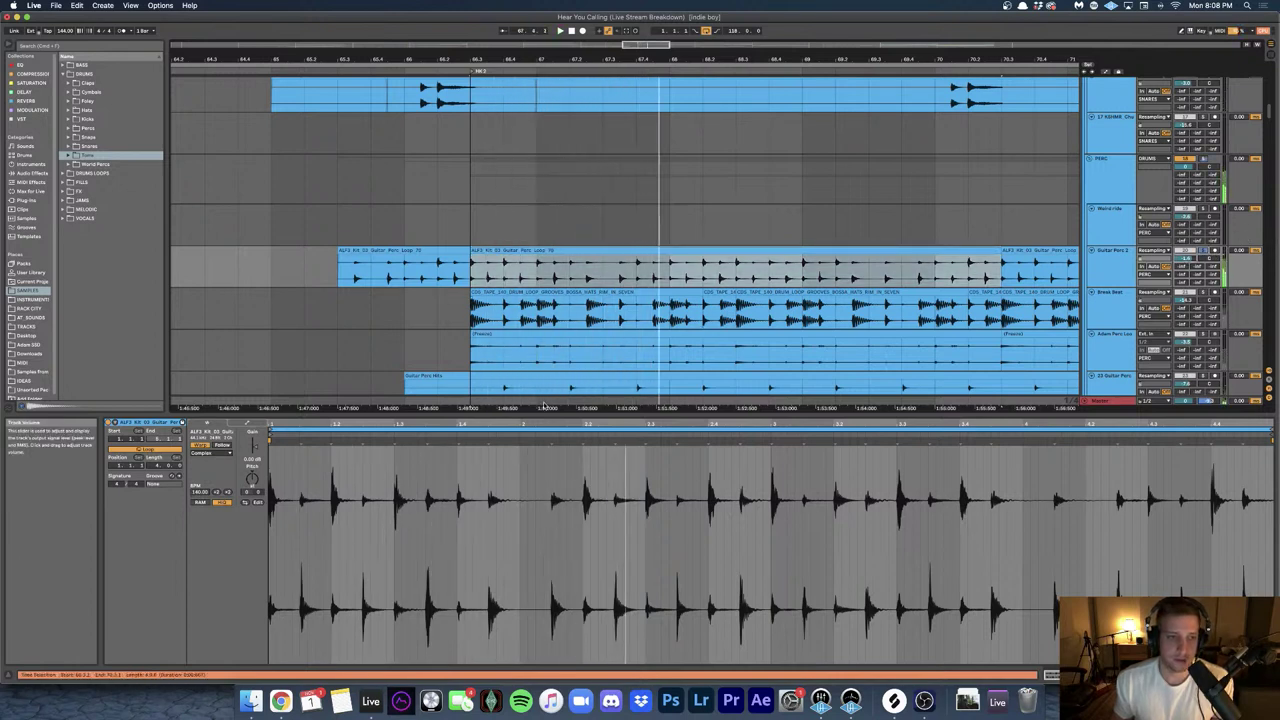
- Try Beats warp mode with the transient envelope at 0 on the guitar perc loop, play it, and restore Complex mode
left_click(205, 457)
left_click(205, 459)
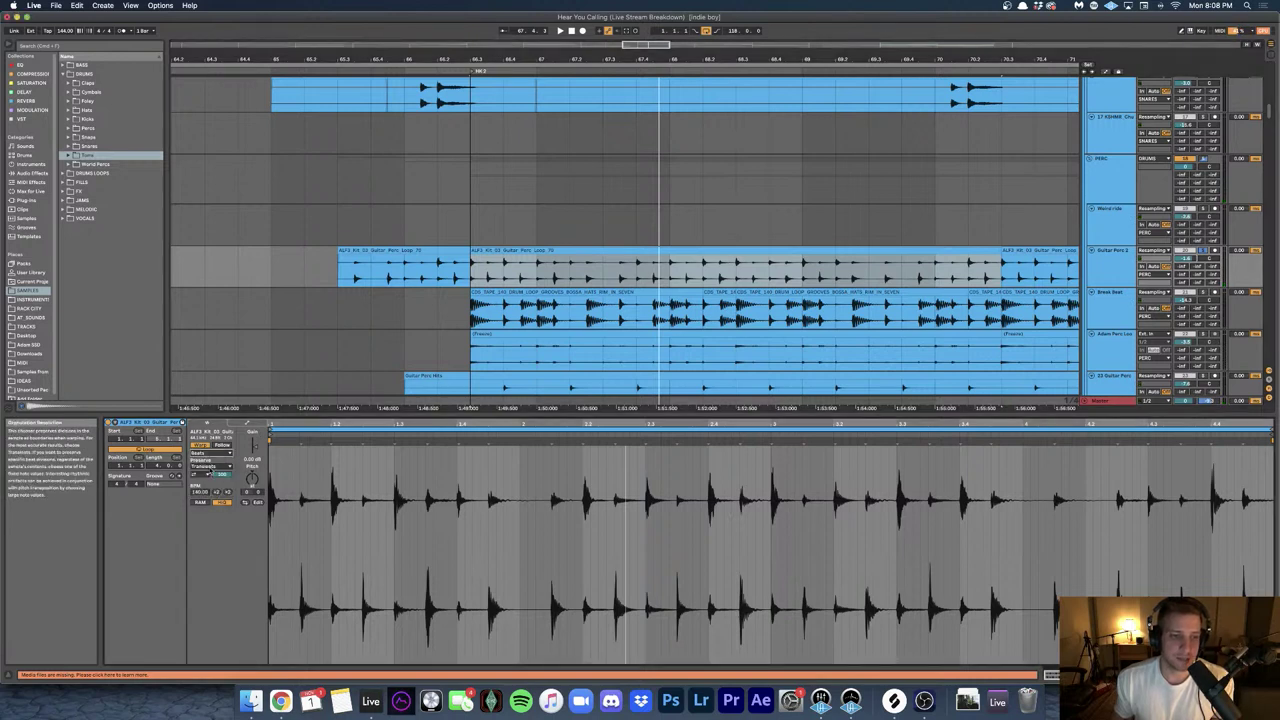
left_click(199, 475)
left_click(199, 485)
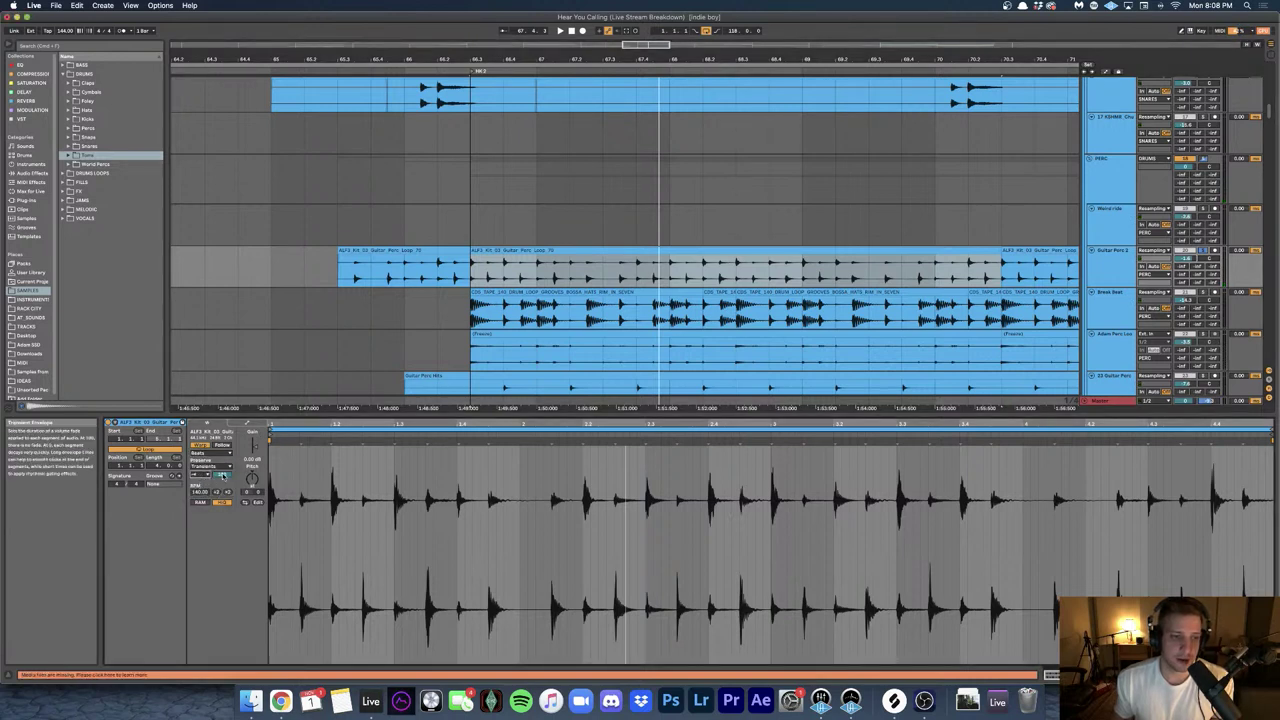
left_click_drag(222, 474, 222, 560)
key("space")
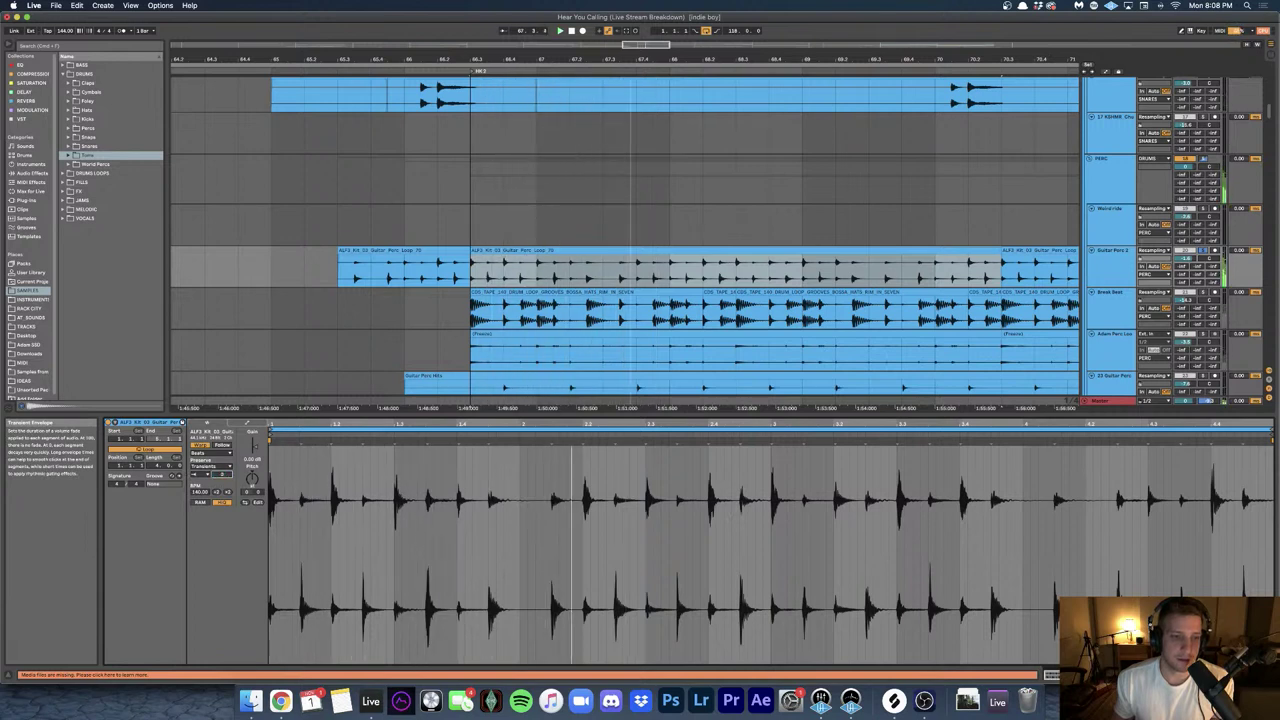
left_click(210, 453)
left_click(228, 483)
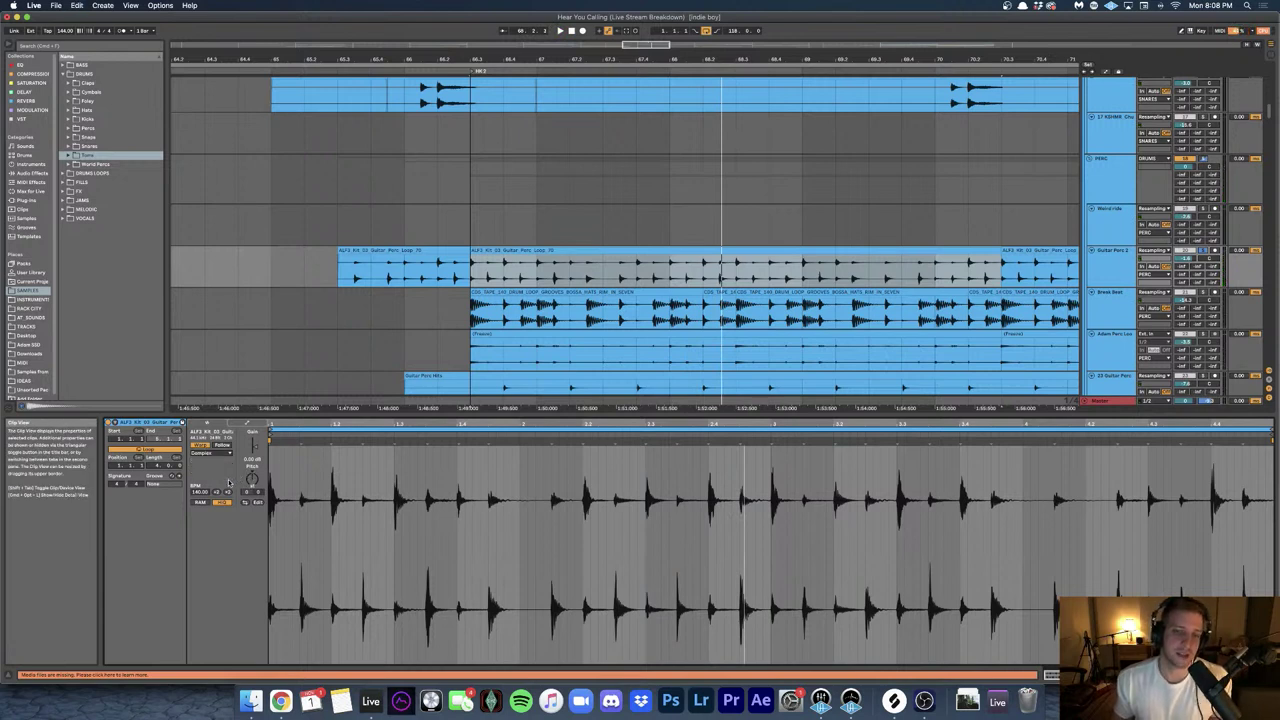
- Return to the device view and look over the drum tracks from the kicks down to the percussion loops
left_click(530, 346)
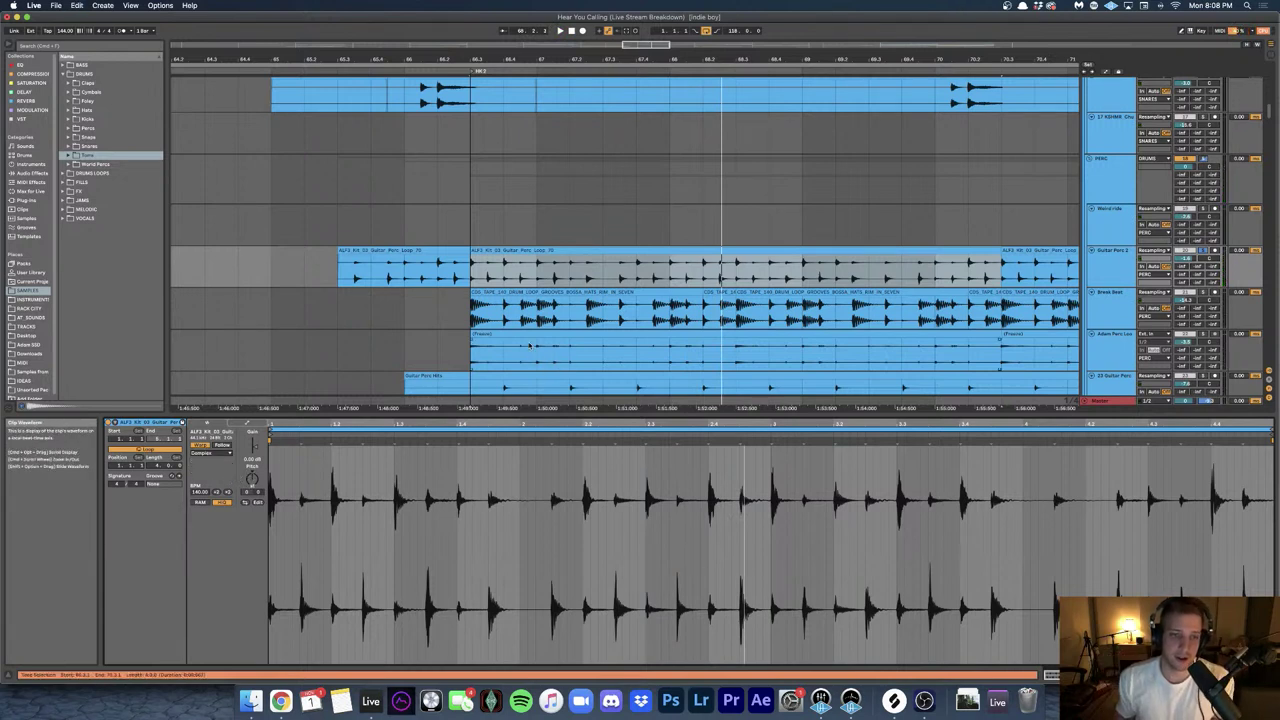
key("shift+Tab")
scroll(532, 217, "down", 3)
left_click(528, 218)
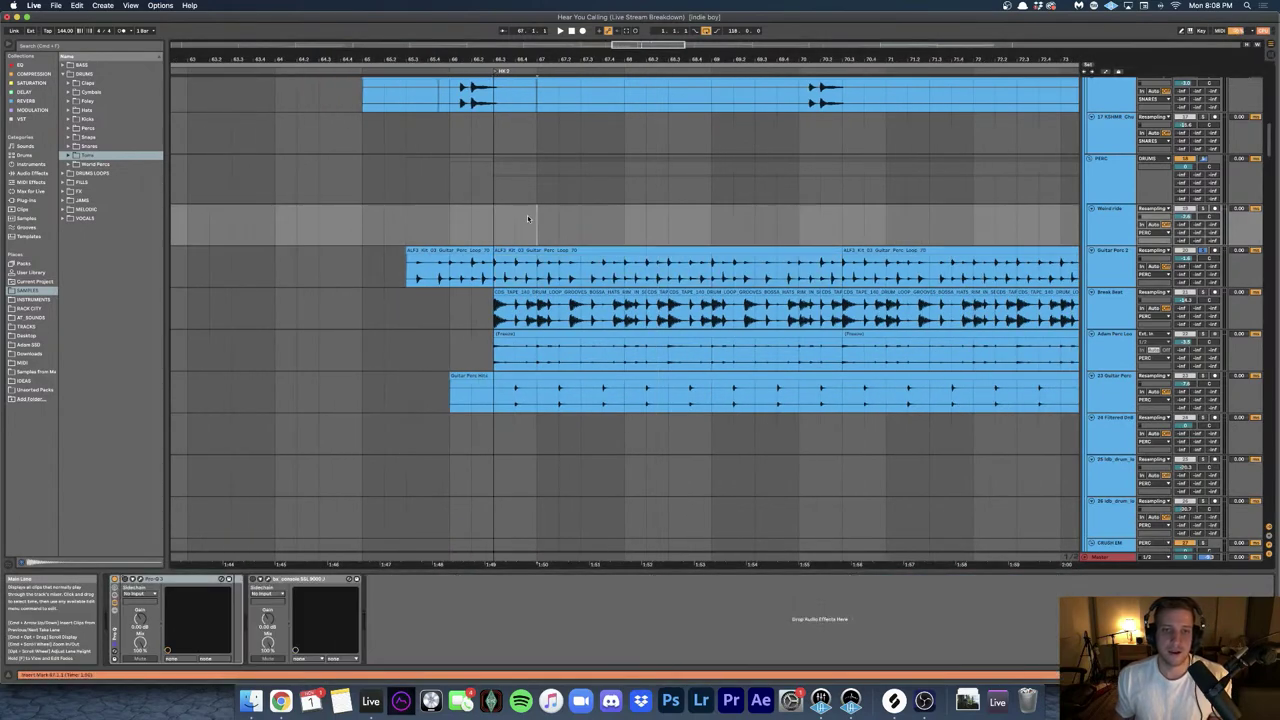
scroll(528, 218, "up", 5)
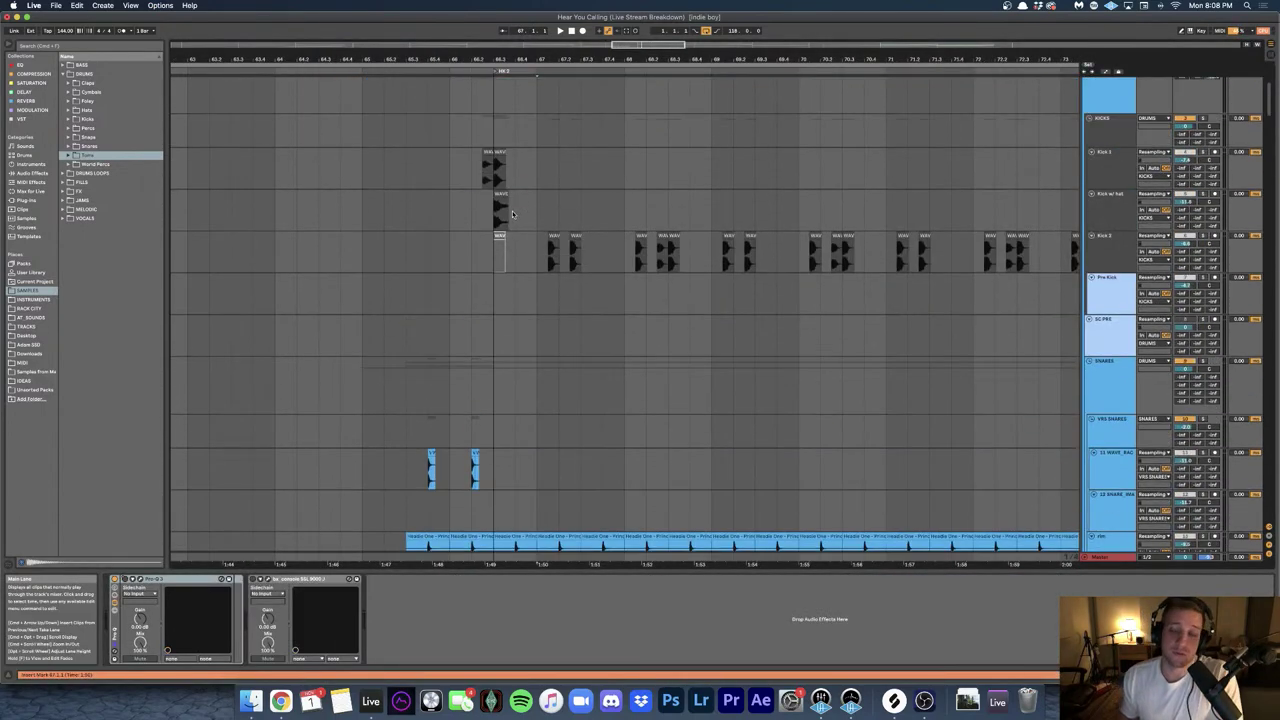
scroll(512, 212, "up", 7)
scroll(512, 213, "down", 13)
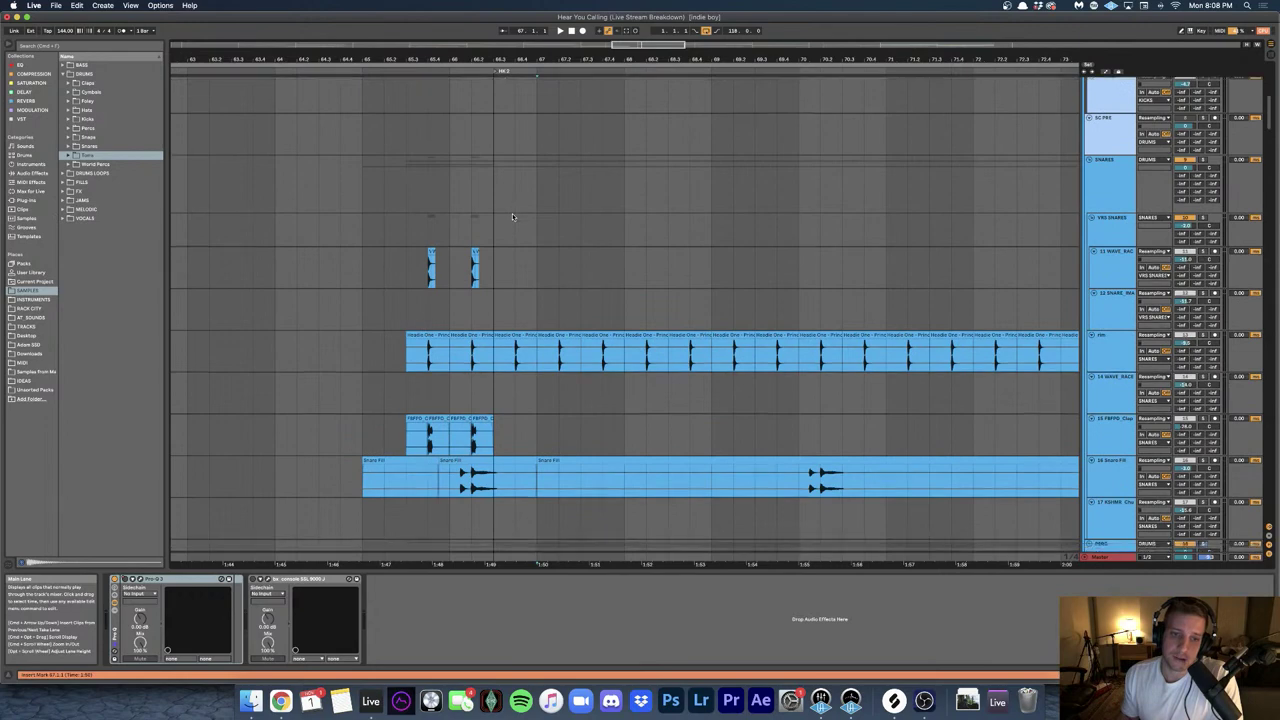
scroll(512, 213, "down", 8)
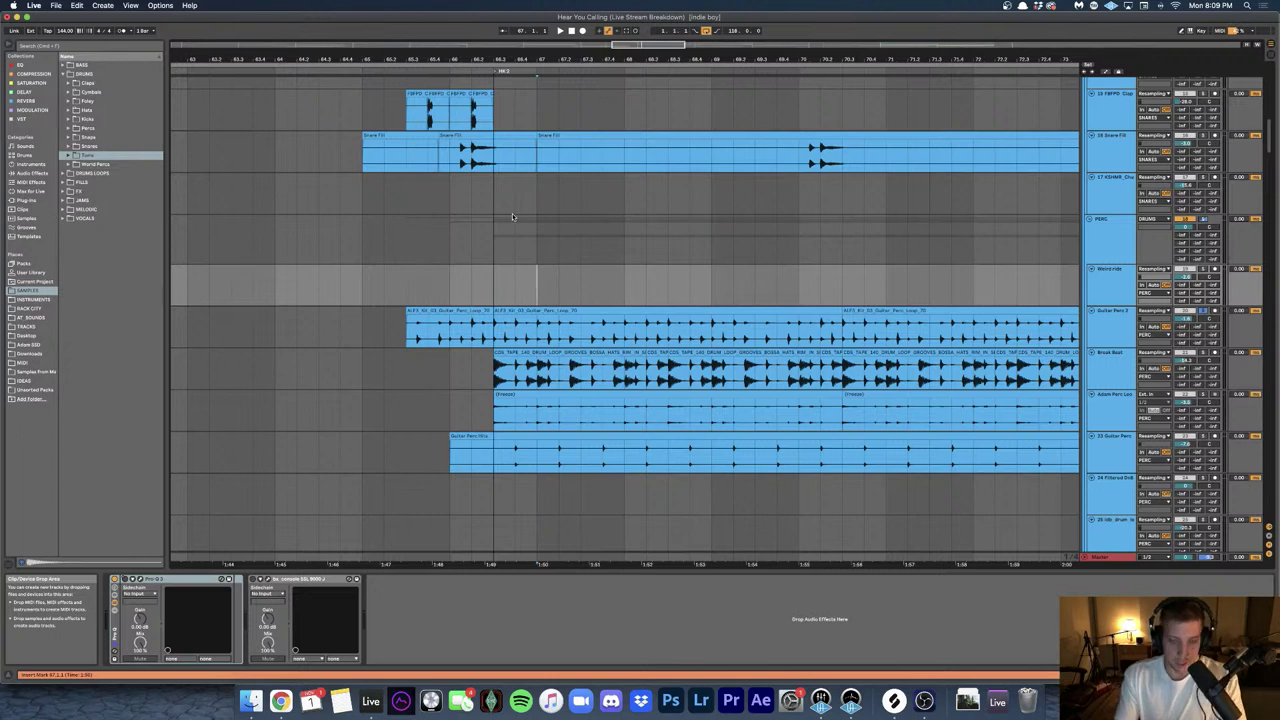
- Play the soloed Guitar Perc 2 loop from around bar 57, shortly before PRE 2
scroll(491, 216, "left", 10)
scroll(488, 225, "left", 2)
left_click(329, 241)
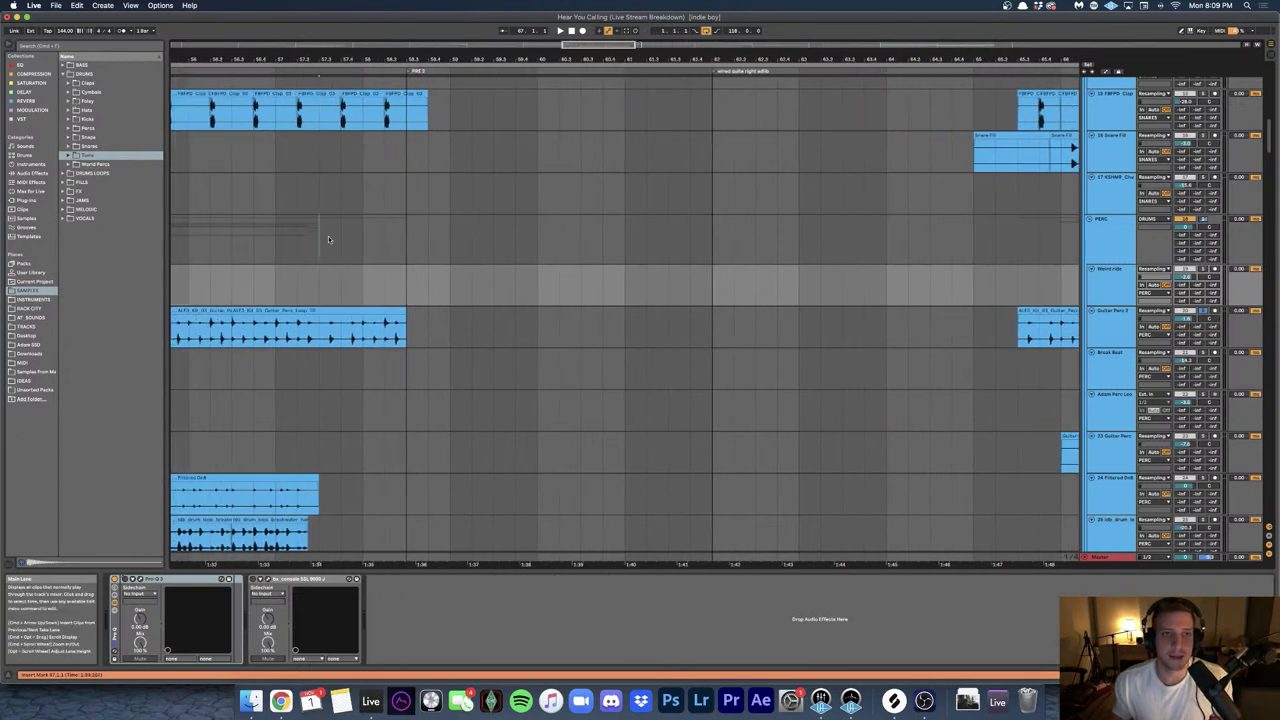
key("space")
scroll(333, 242, "up", 3)
key("space")
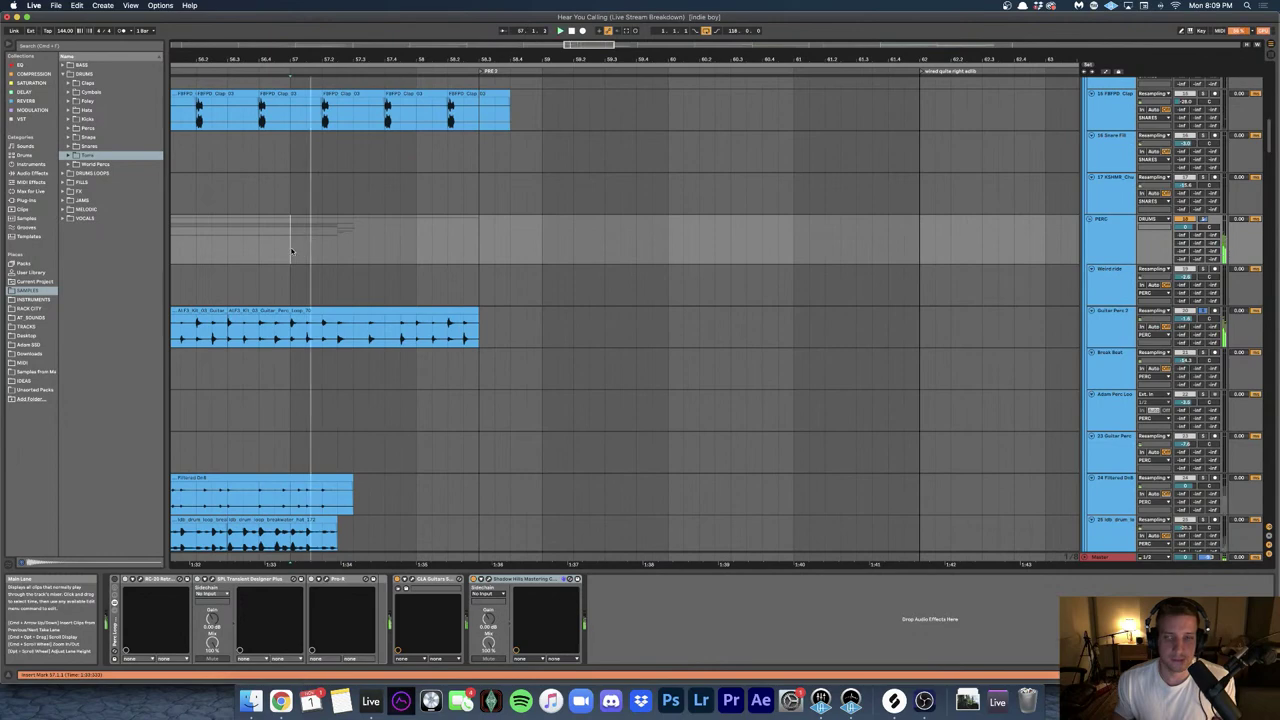
- Solo the whole DRUMS group and play it up to the PRE 2 marker
scroll(375, 255, "up", 8)
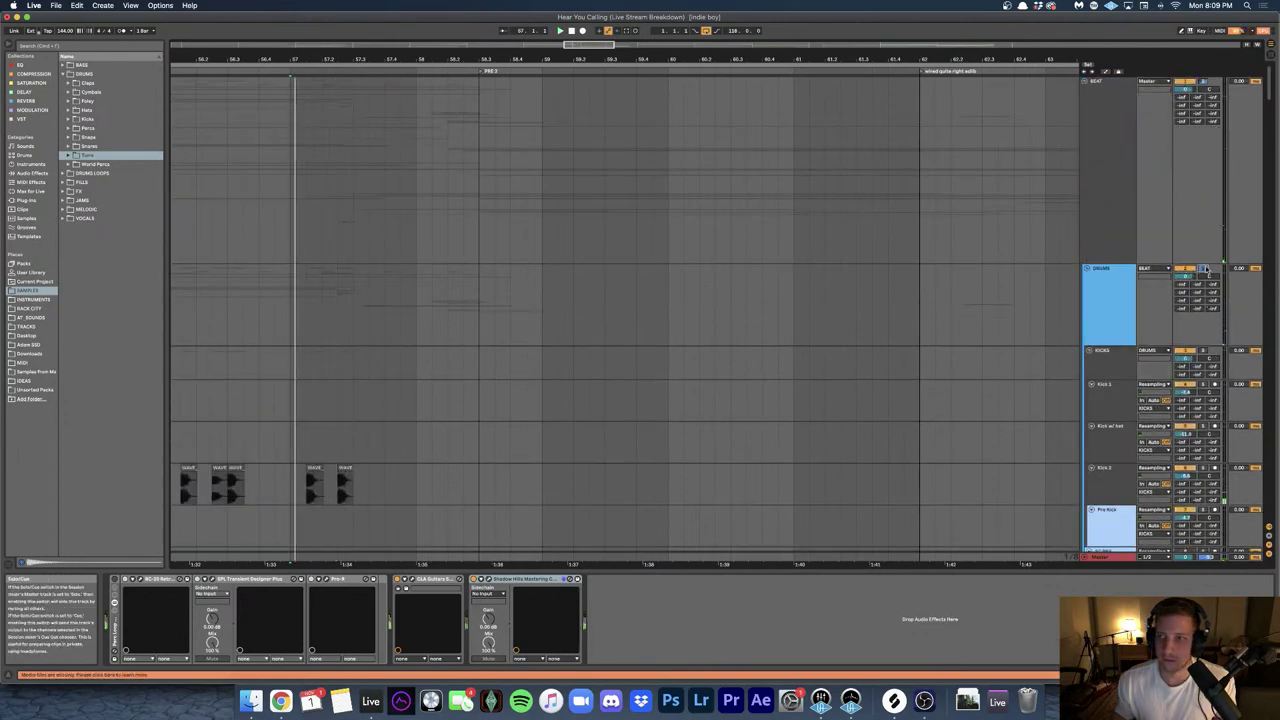
scroll(519, 252, "down", 10)
scroll(426, 289, "down", 3)
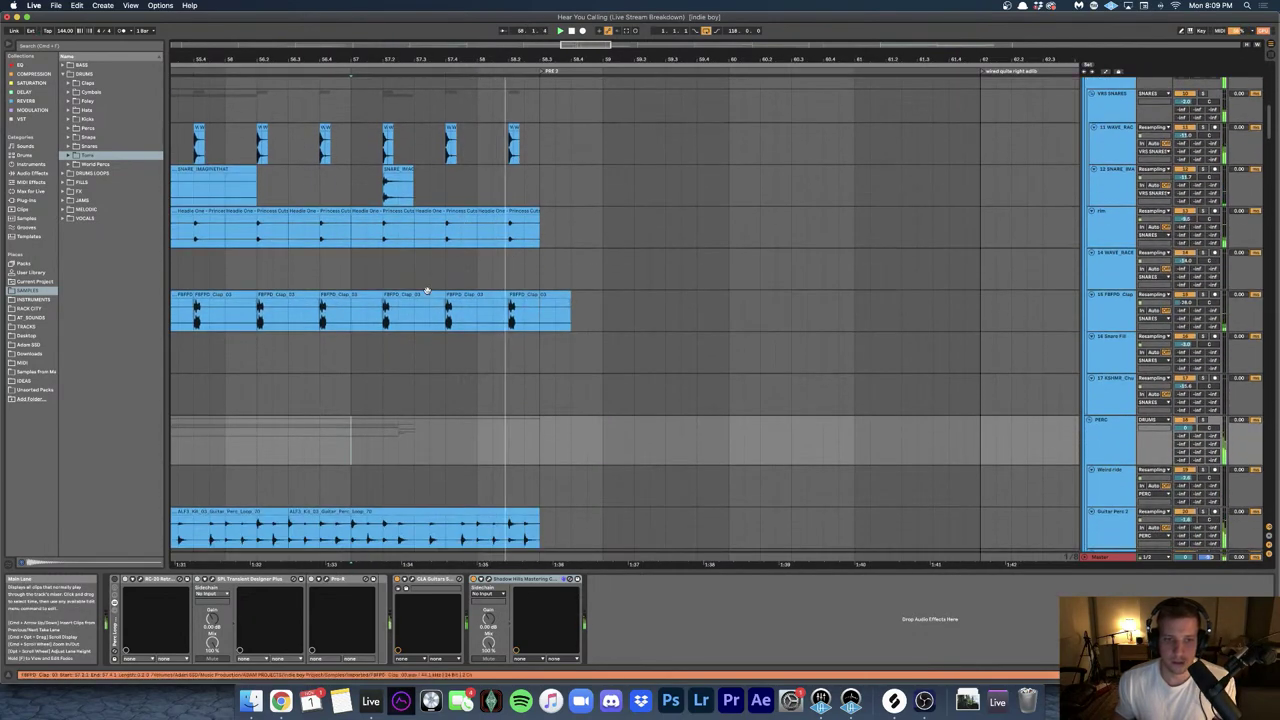
scroll(430, 290, "up", 4)
scroll(433, 291, "down", 8)
key("space")
- Solo the FILLS group and play its layered drum fills leading into PRE 2
scroll(542, 264, "up", 5)
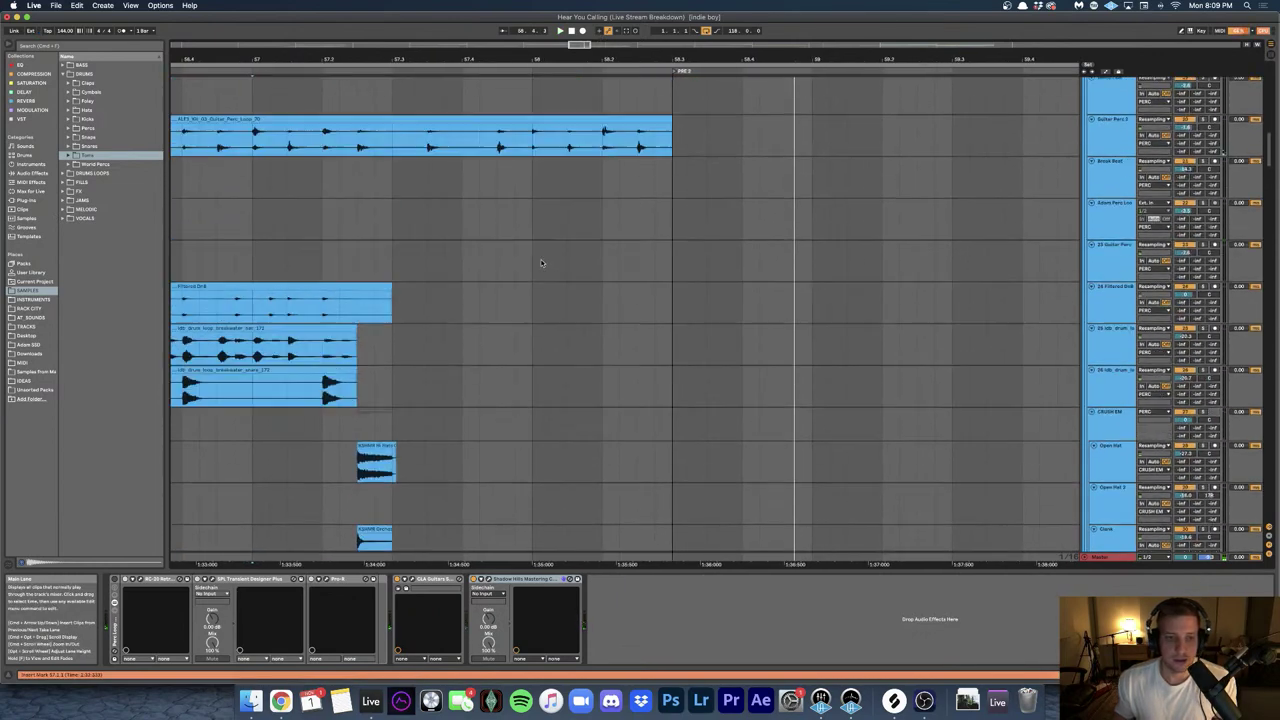
left_click(515, 264)
key("super+4")
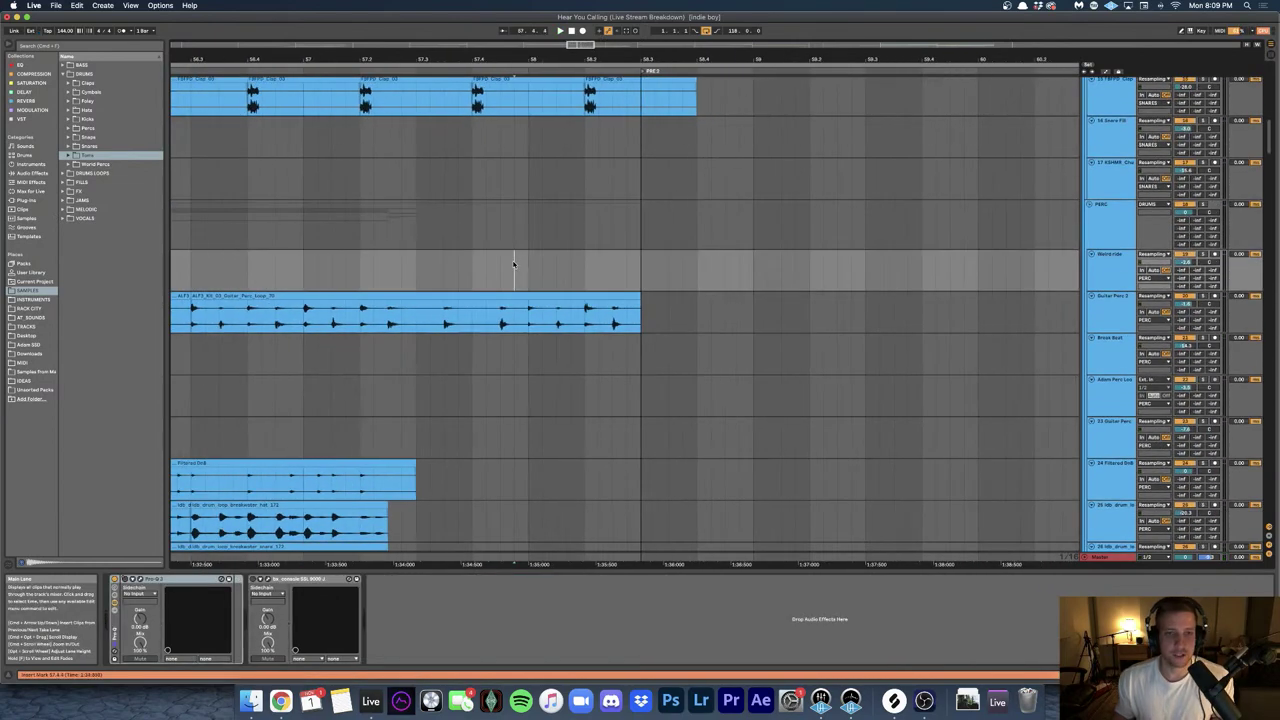
scroll(510, 280, "up", 2)
scroll(505, 300, "left", 3)
scroll(505, 305, "down", 5)
scroll(506, 307, "down", 10)
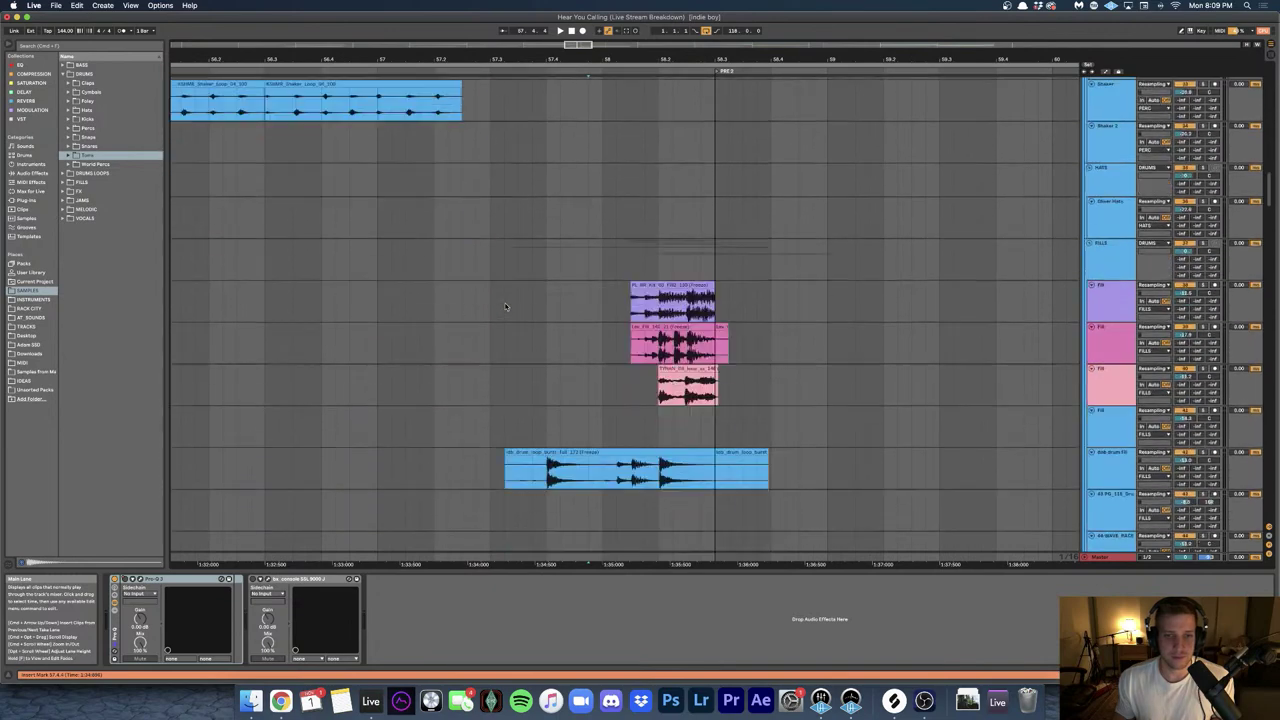
left_click(640, 248)
key("space")
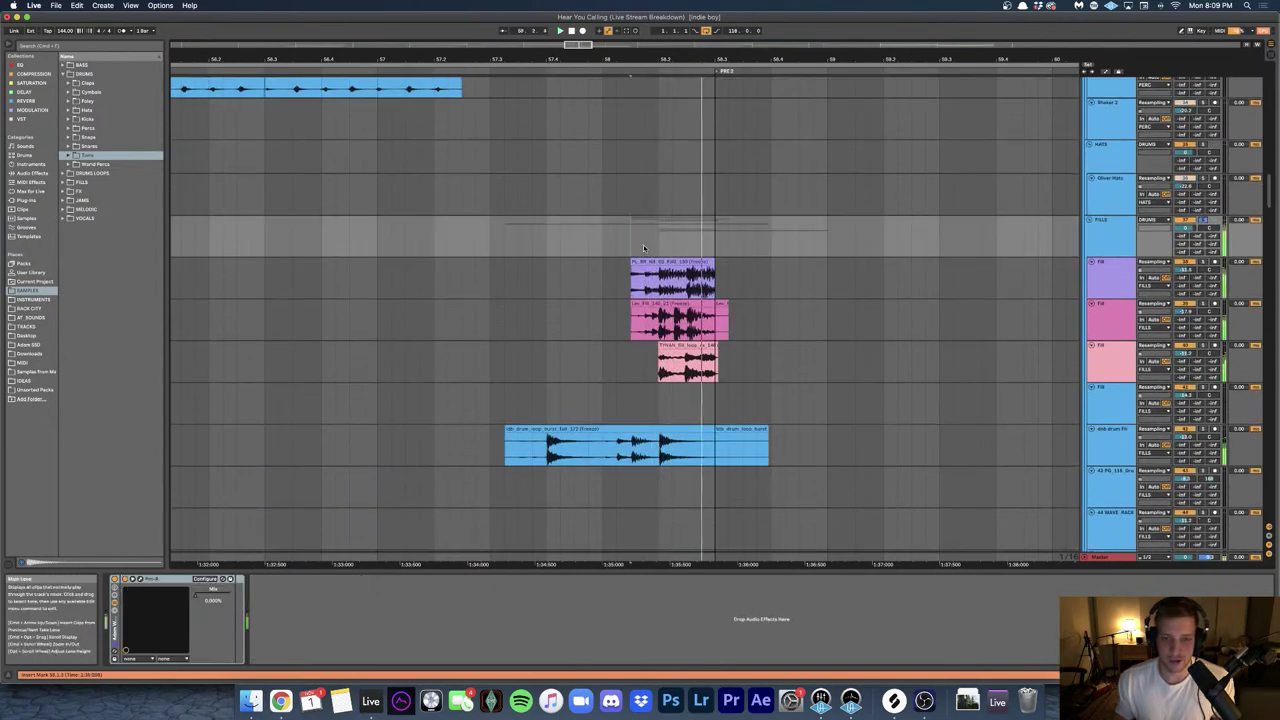
left_click(489, 240)
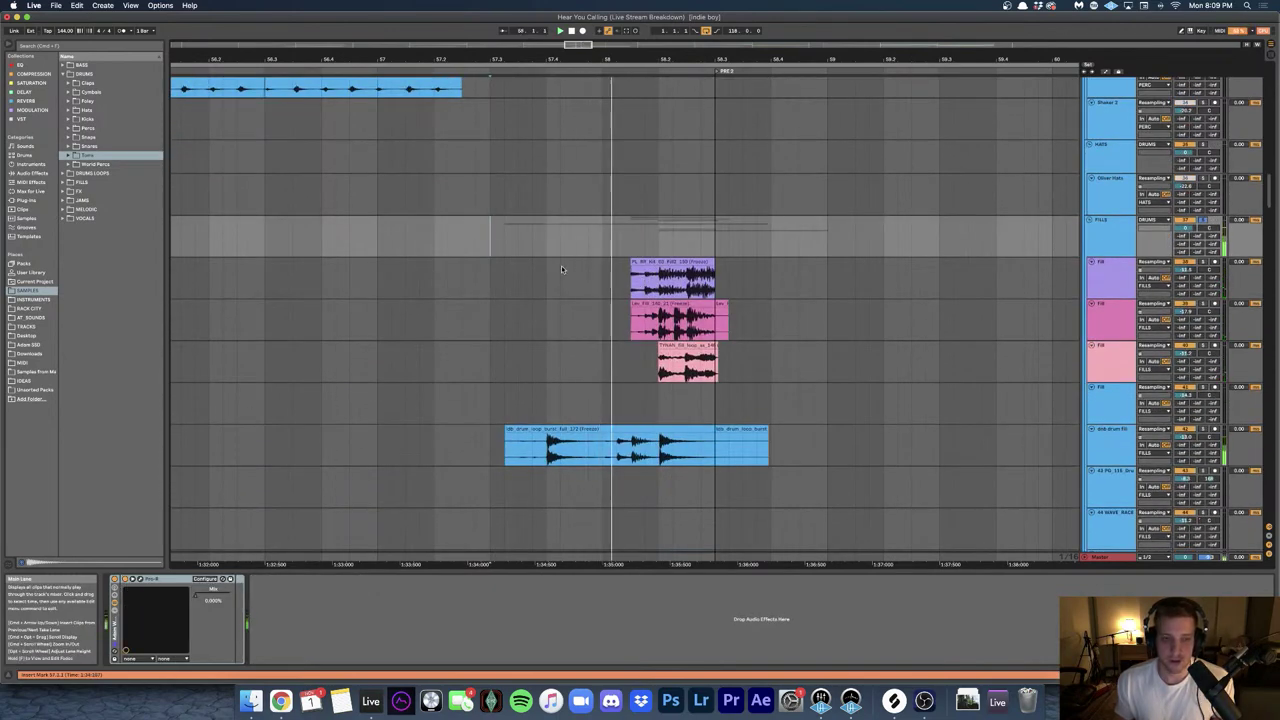
key("space")
- Examine where the fill clips sit across the full song arrangement
scroll(550, 270, "down", 8)
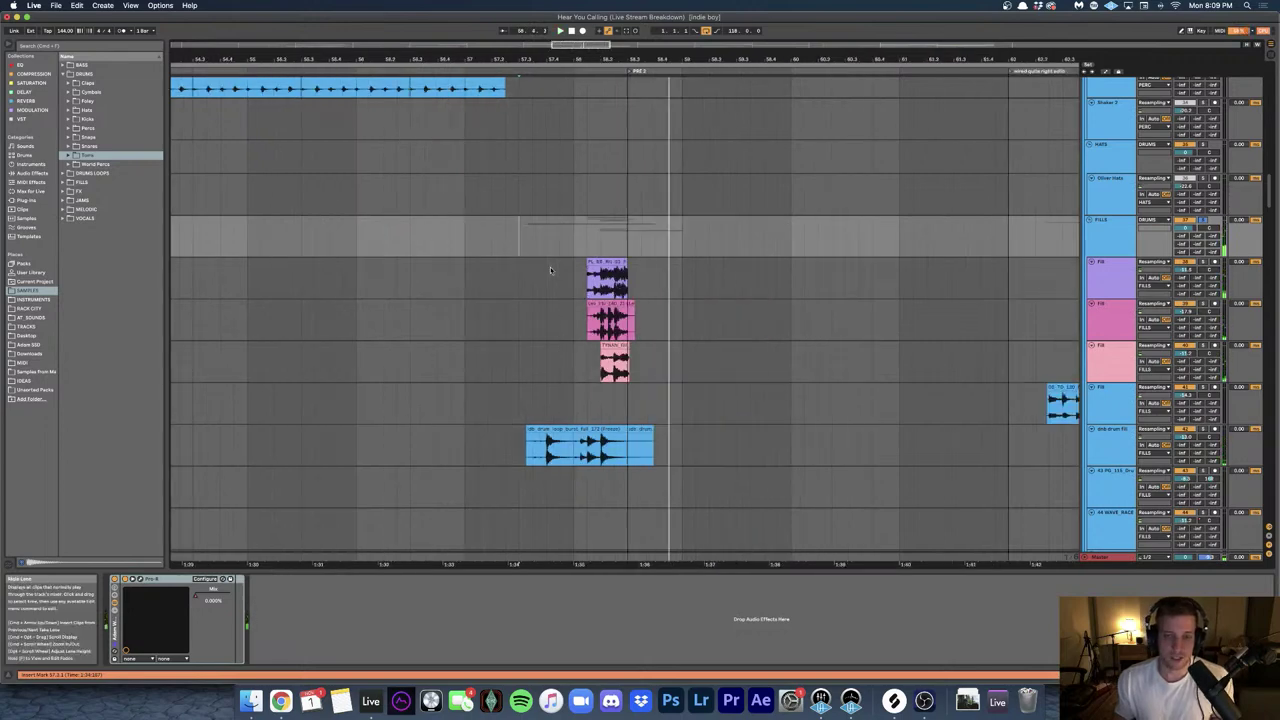
scroll(509, 273, "left", 5)
scroll(509, 273, "down", 3)
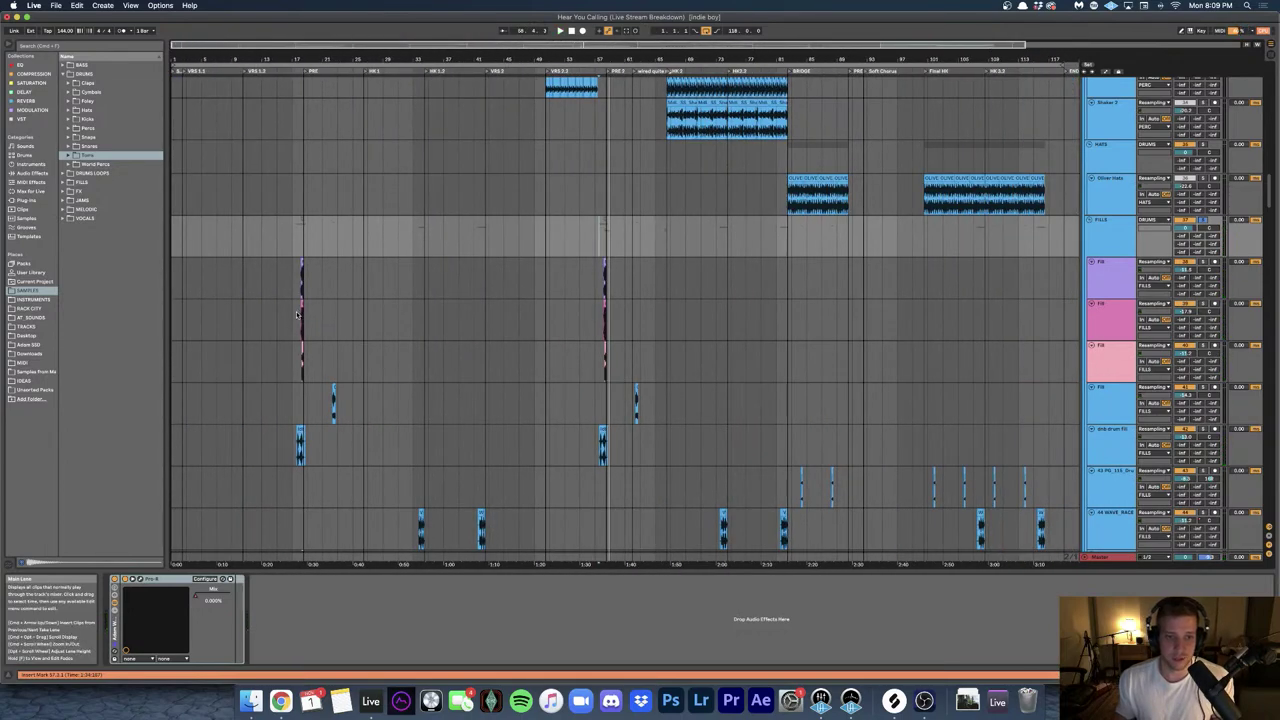
scroll(297, 315, "up", 5)
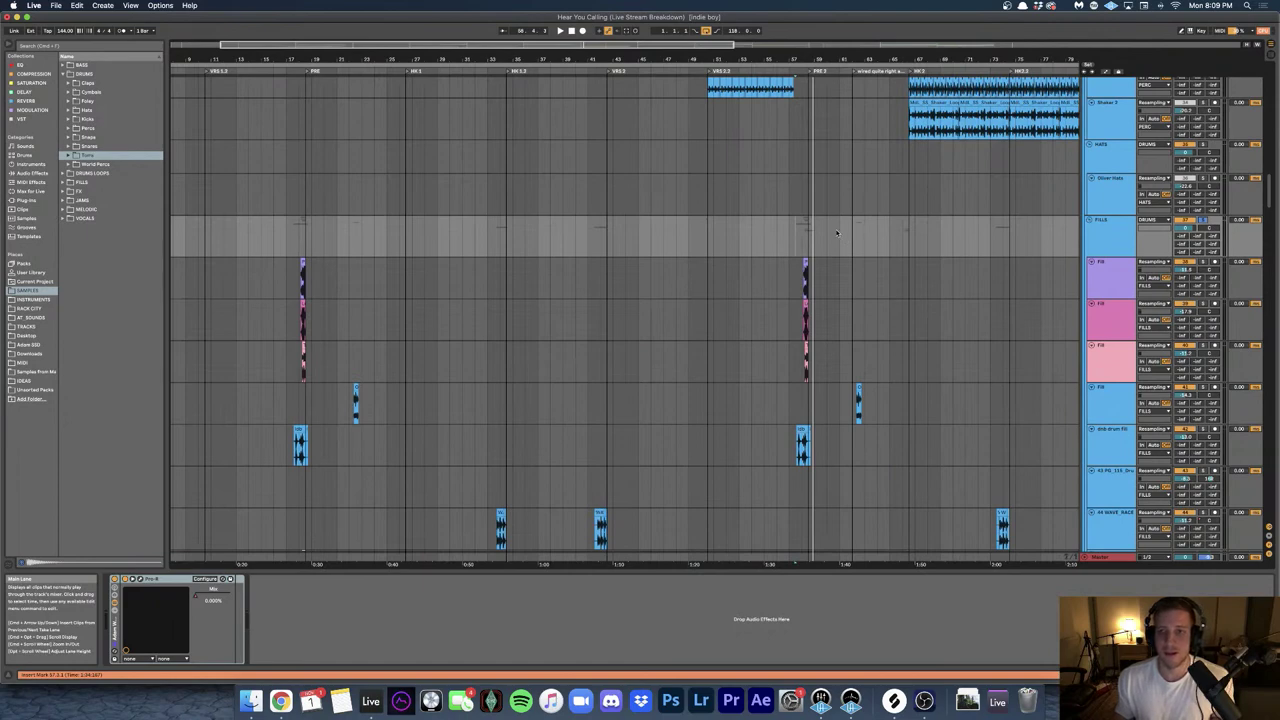
- Play the Guitar Perc 2 track in solo from bar 57 to show its loop and effect chain
scroll(837, 233, "up", 10)
scroll(509, 214, "up", 12)
scroll(500, 218, "right", 1)
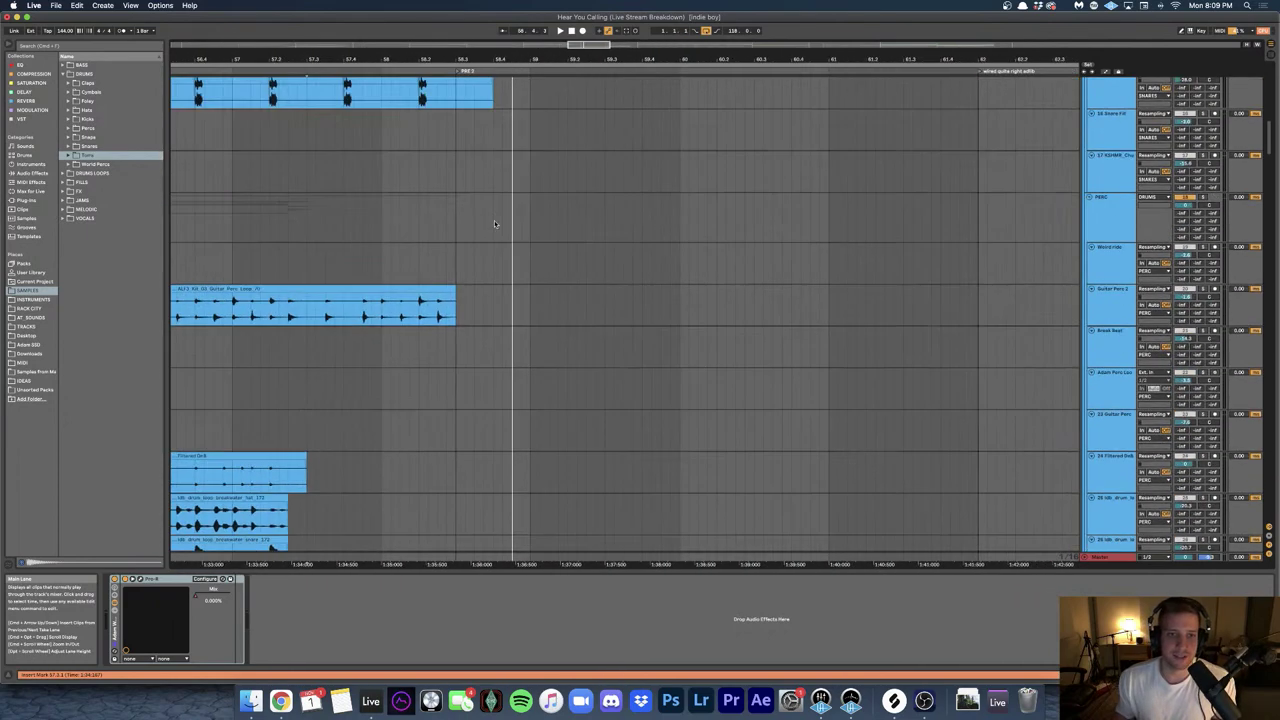
scroll(494, 223, "left", 5)
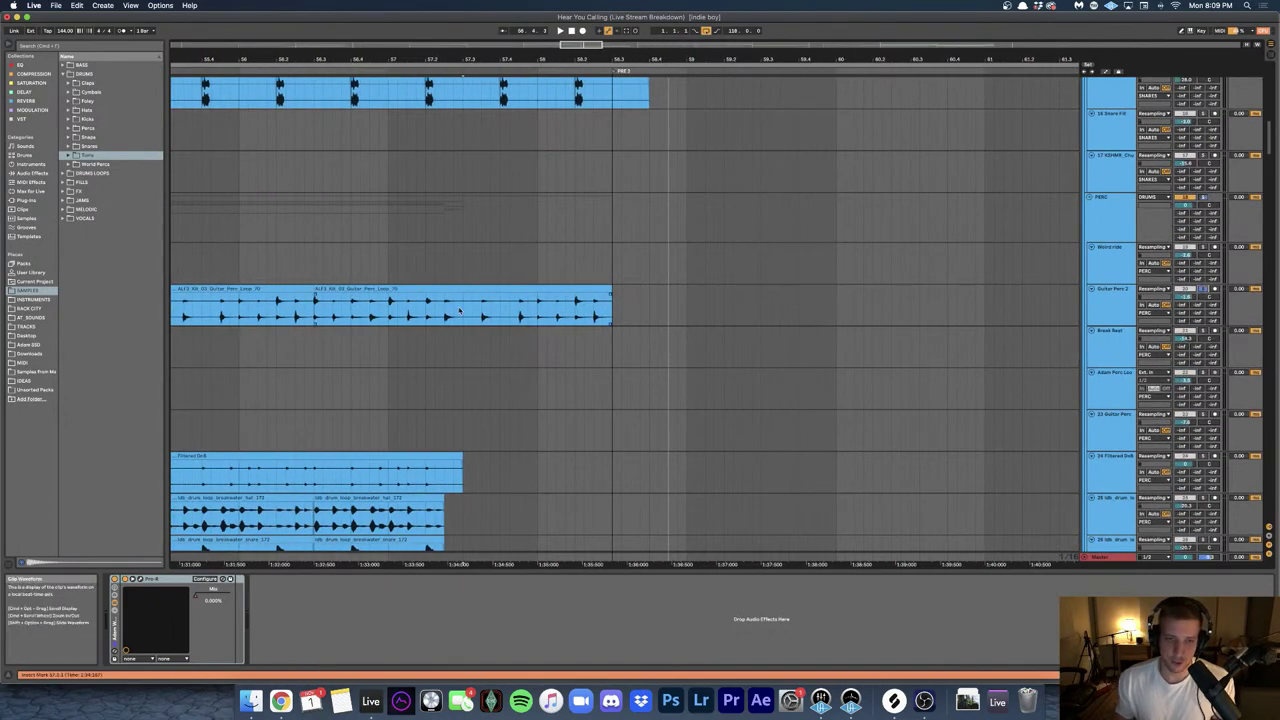
left_click(459, 311)
key("space")
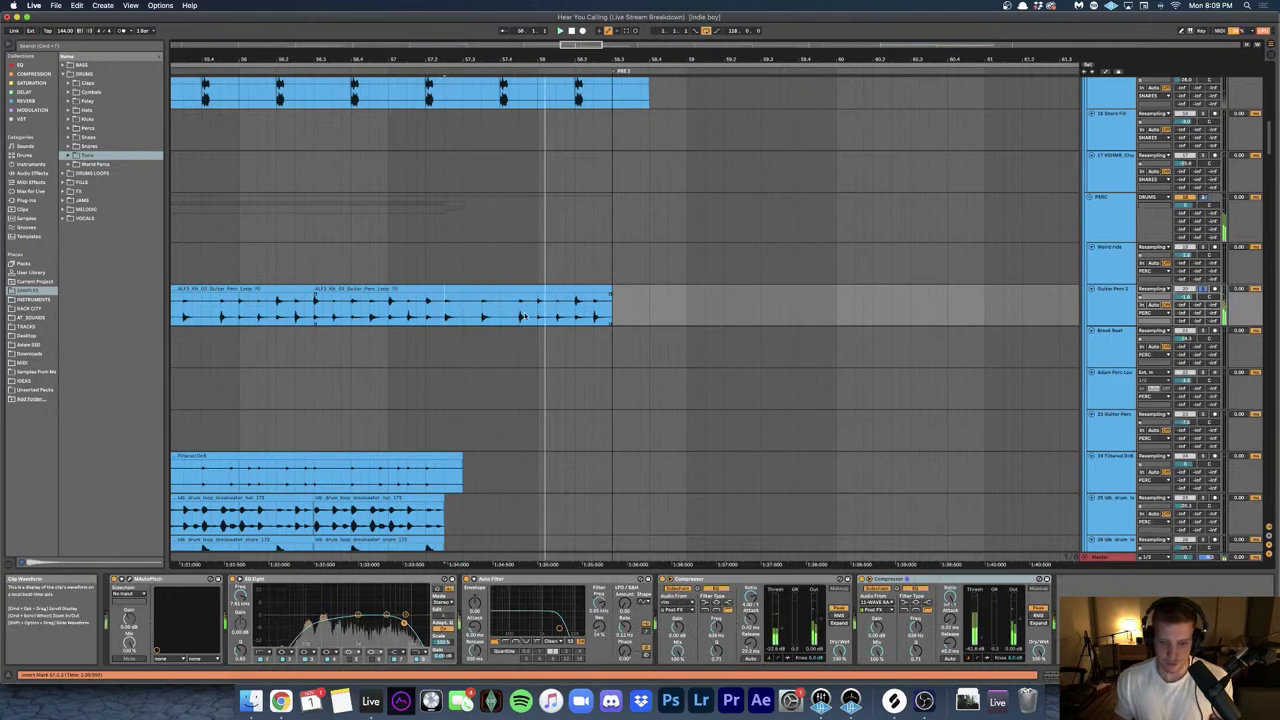
- Replay the full DRUMS group in solo through the PRE 2 transition
scroll(608, 302, "up", 5)
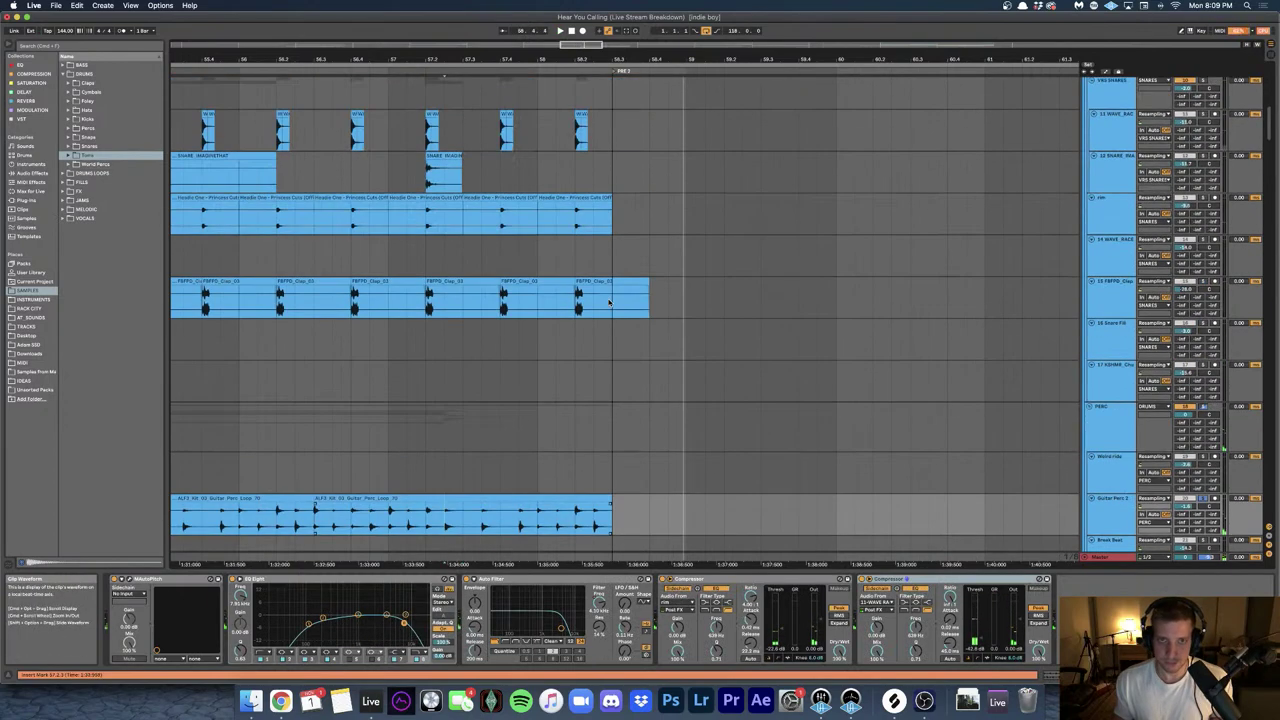
scroll(608, 302, "up", 5)
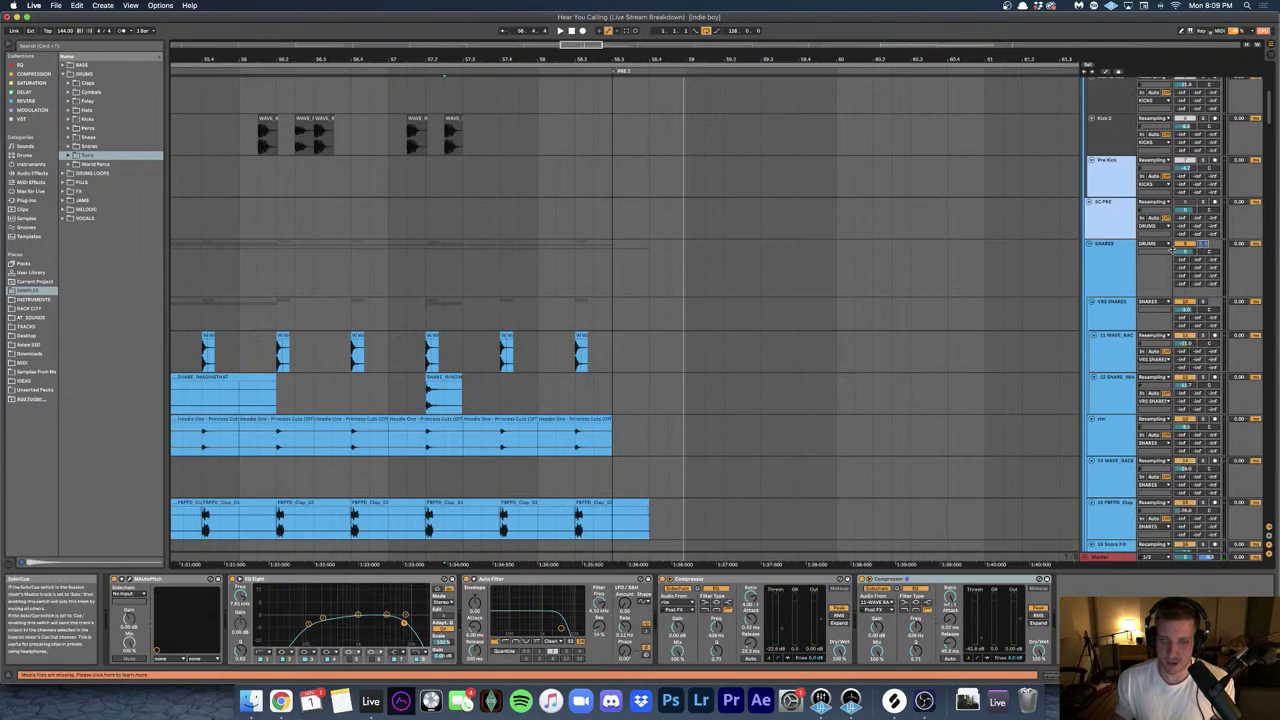
scroll(622, 287, "up", 10)
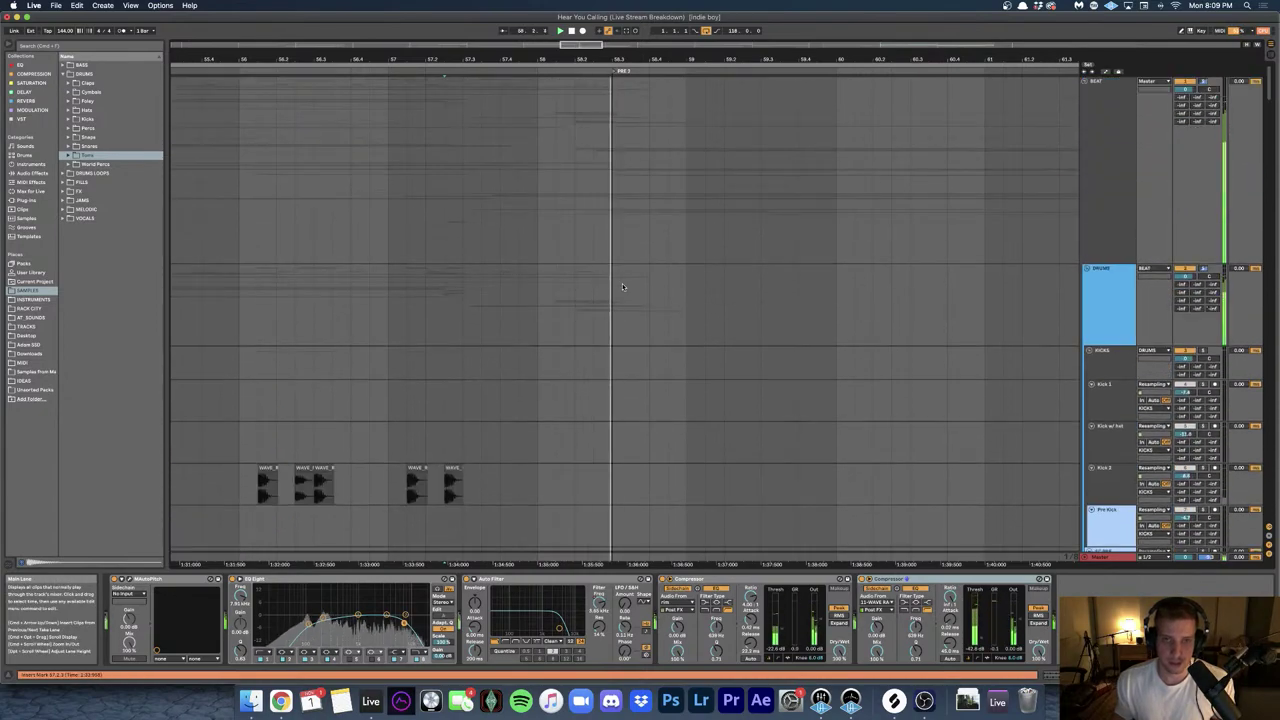
- Look through the FX, tonal FX, synth and bass tracks around PRE 2
scroll(622, 287, "down", 15)
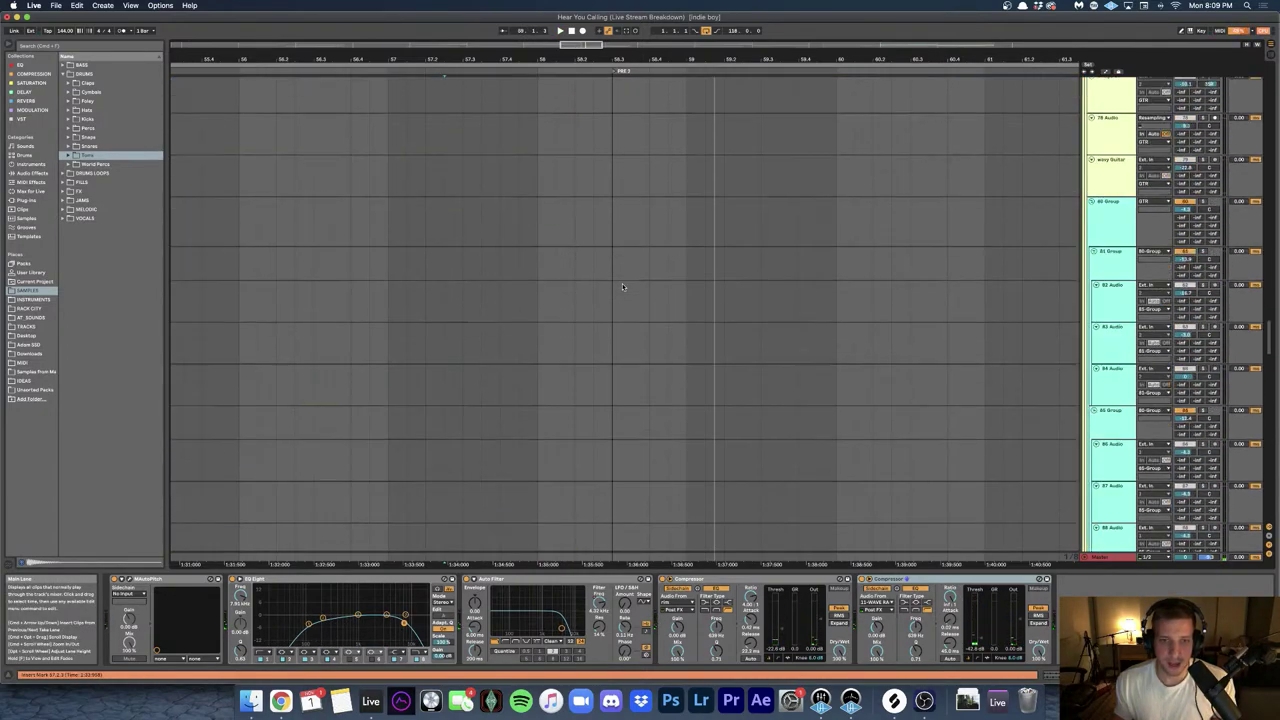
scroll(622, 287, "down", 20)
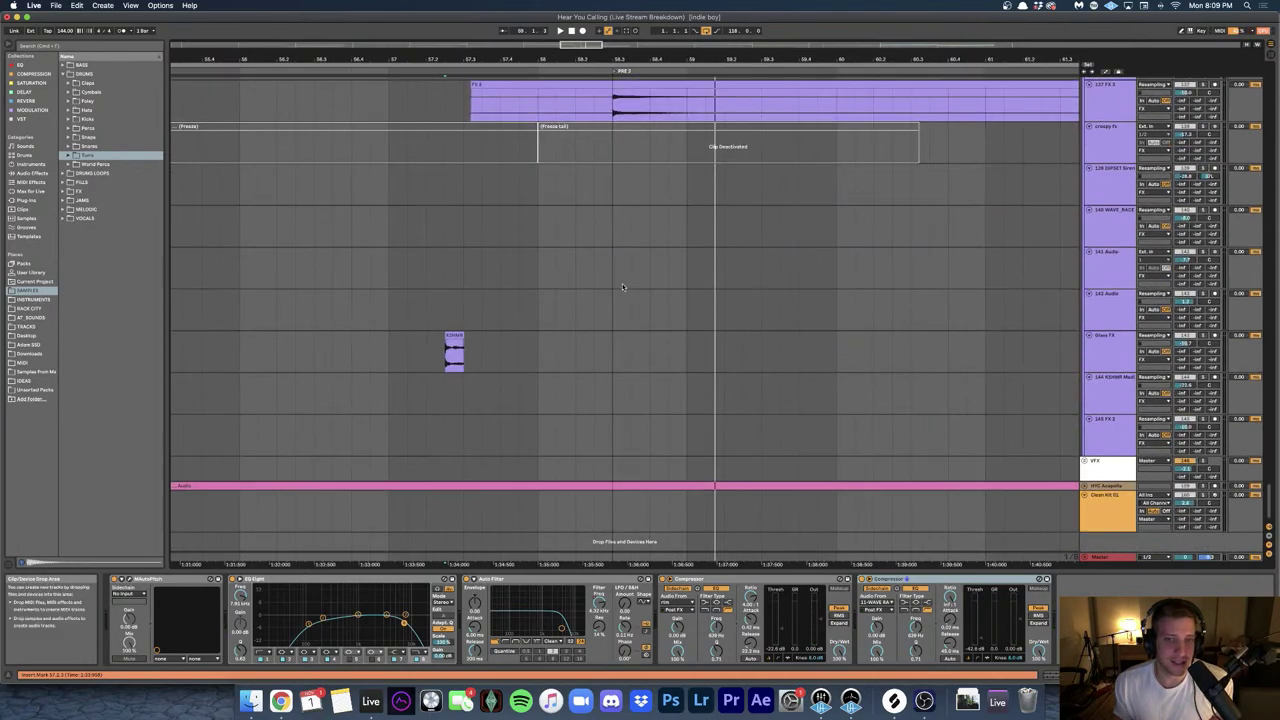
scroll(622, 287, "up", 15)
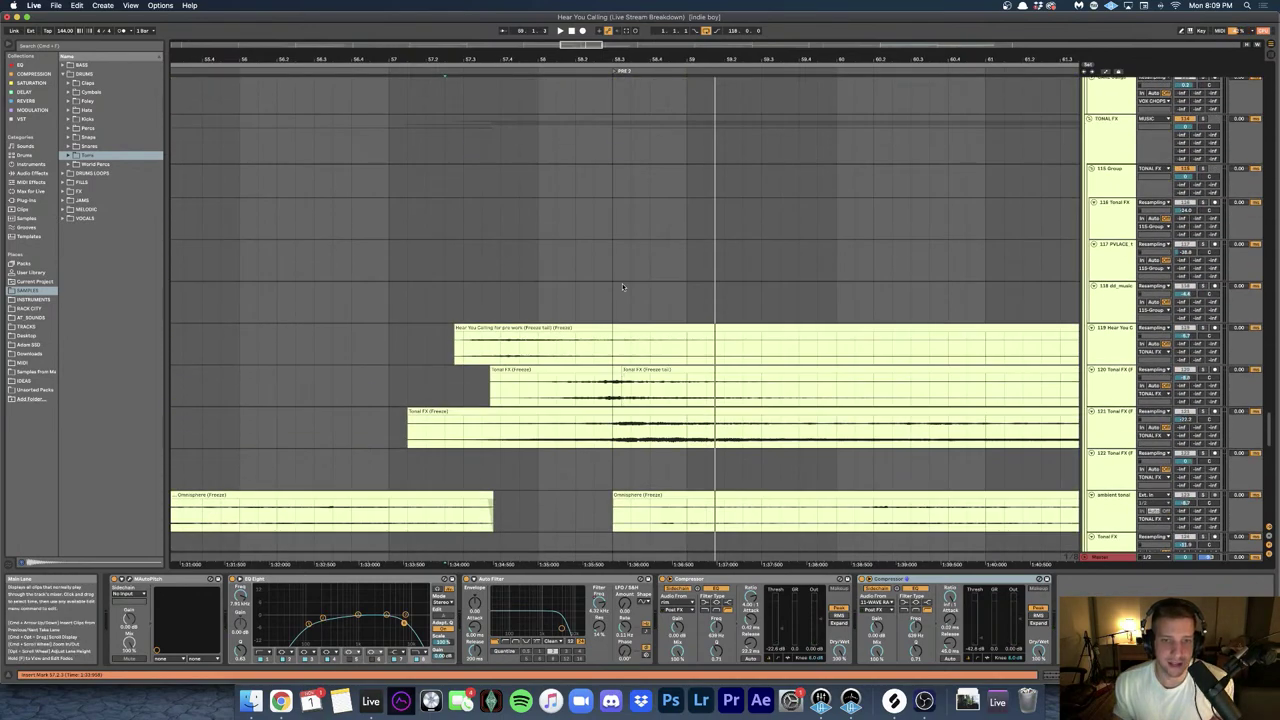
scroll(622, 287, "up", 15)
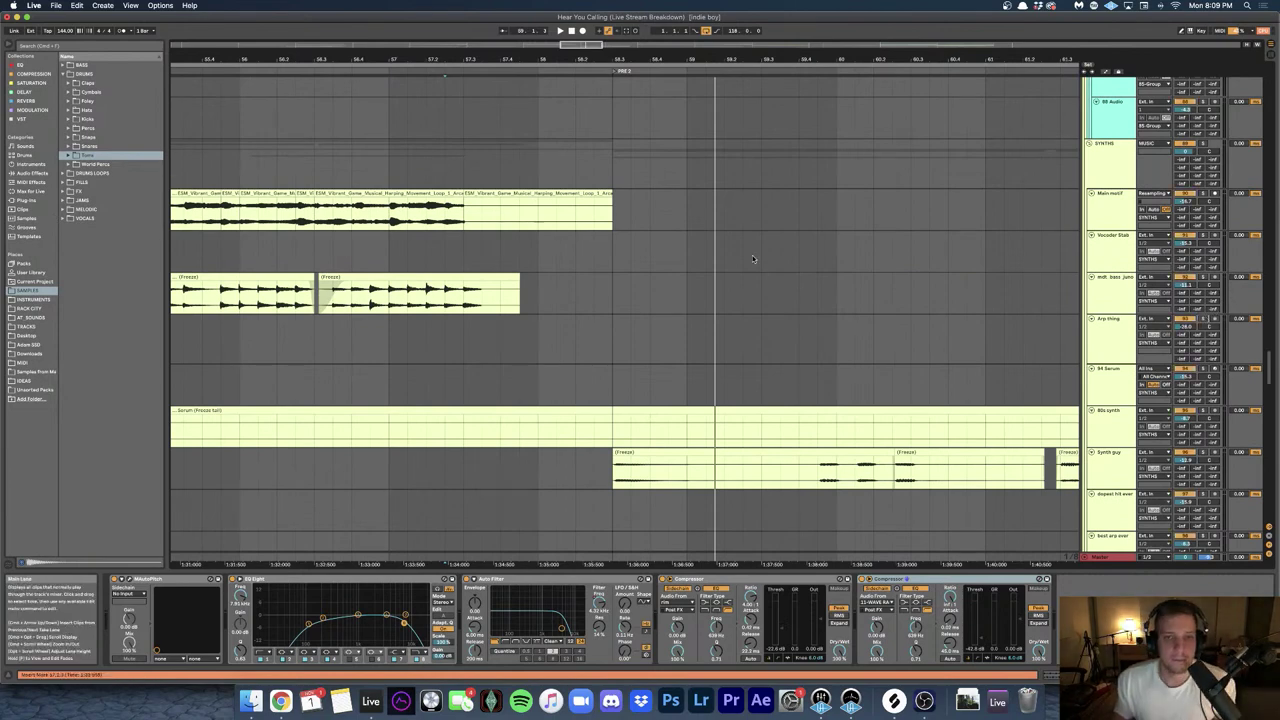
scroll(754, 261, "up", 10)
scroll(754, 260, "up", 10)
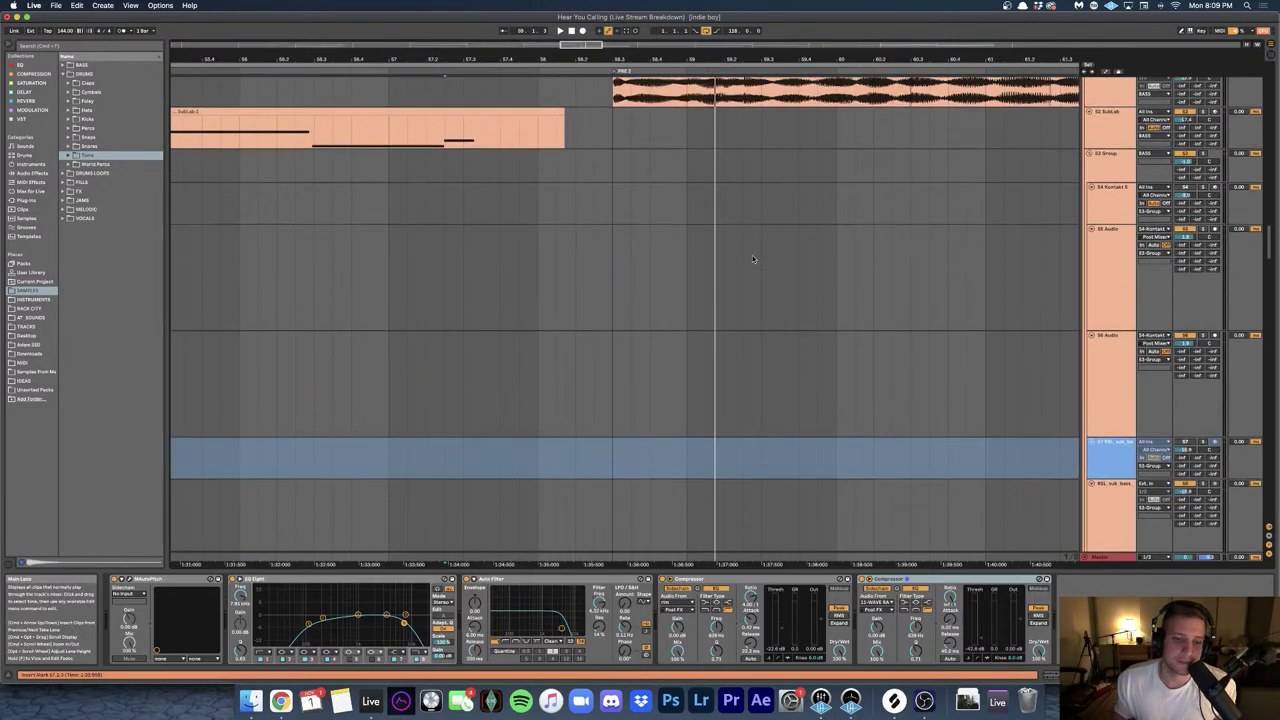
- Collapse the DRUMS group so only the main group tracks are listed around PRE 2
scroll(754, 260, "up", 5)
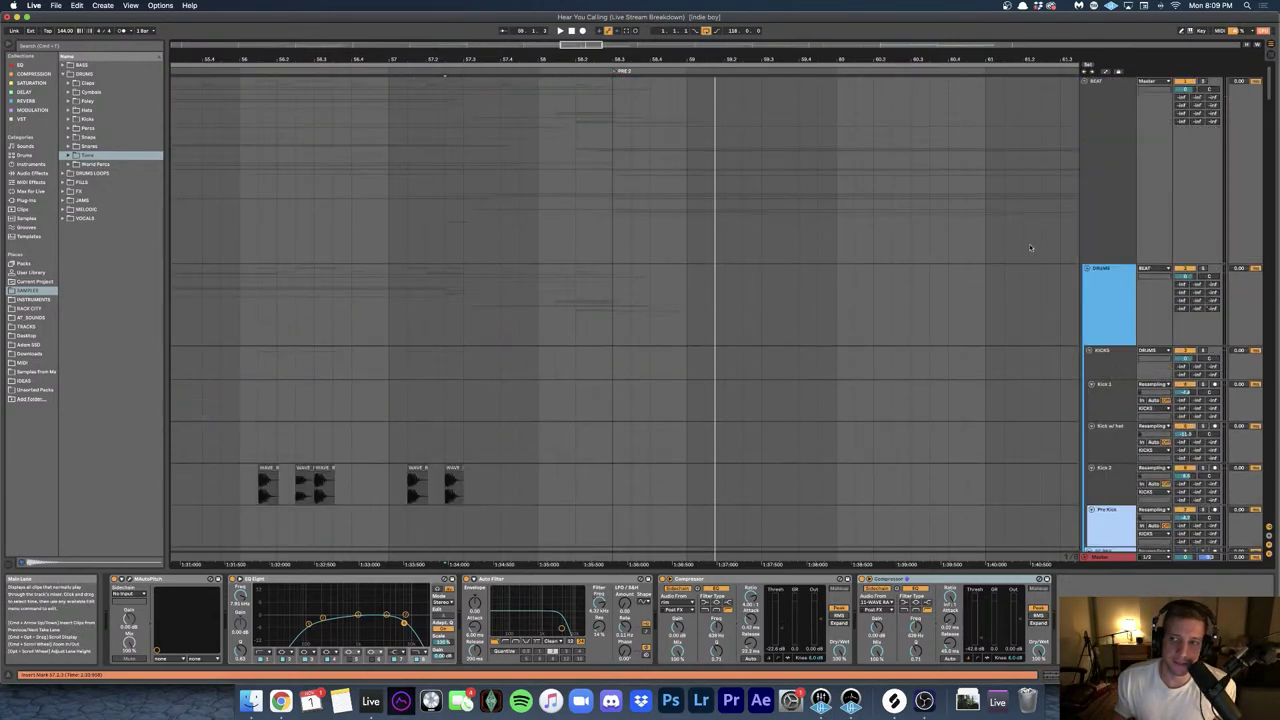
left_click(1088, 271)
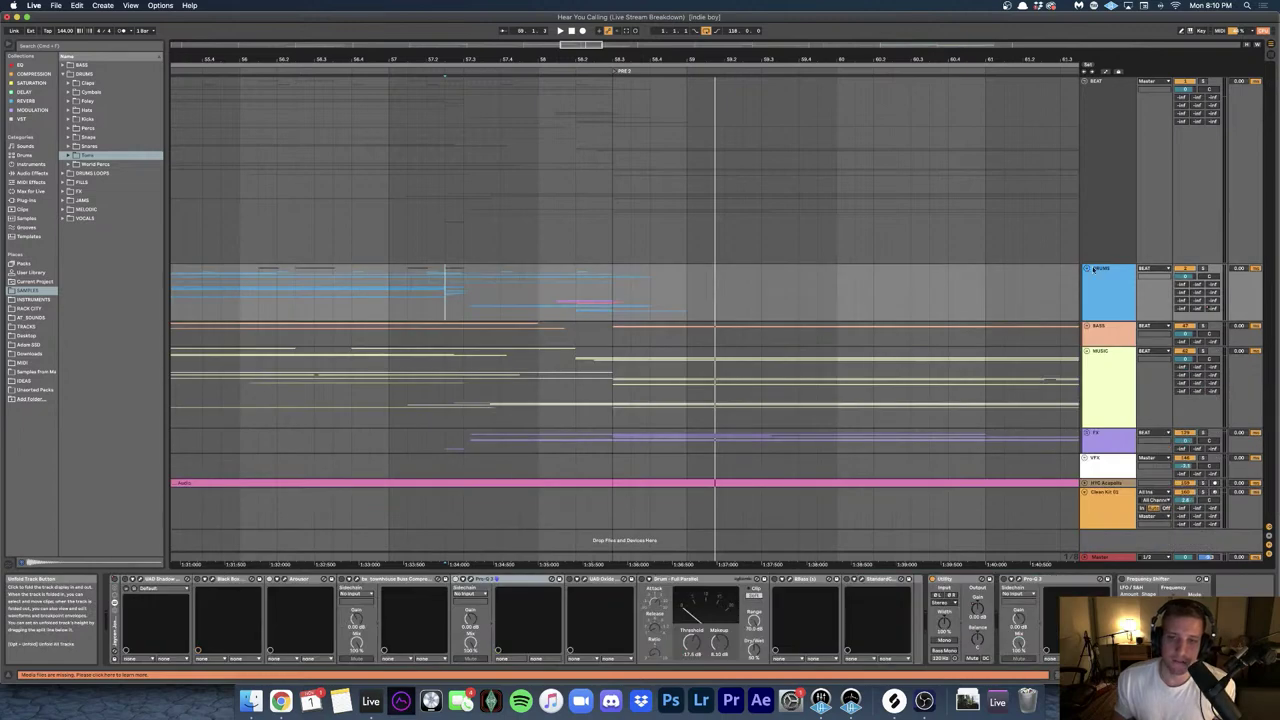
scroll(433, 302, "down", 5)
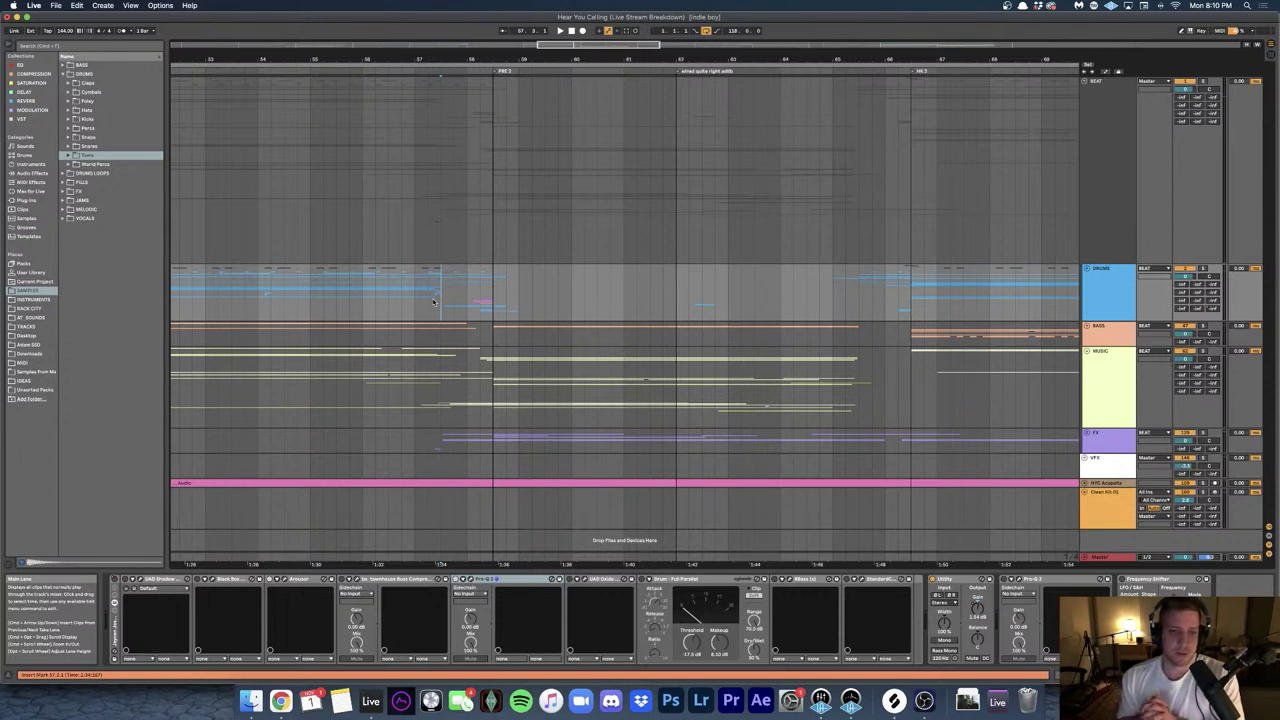
- Play the full BEAT group in solo across the PRE 2 and HK 2 sections
left_click(494, 226)
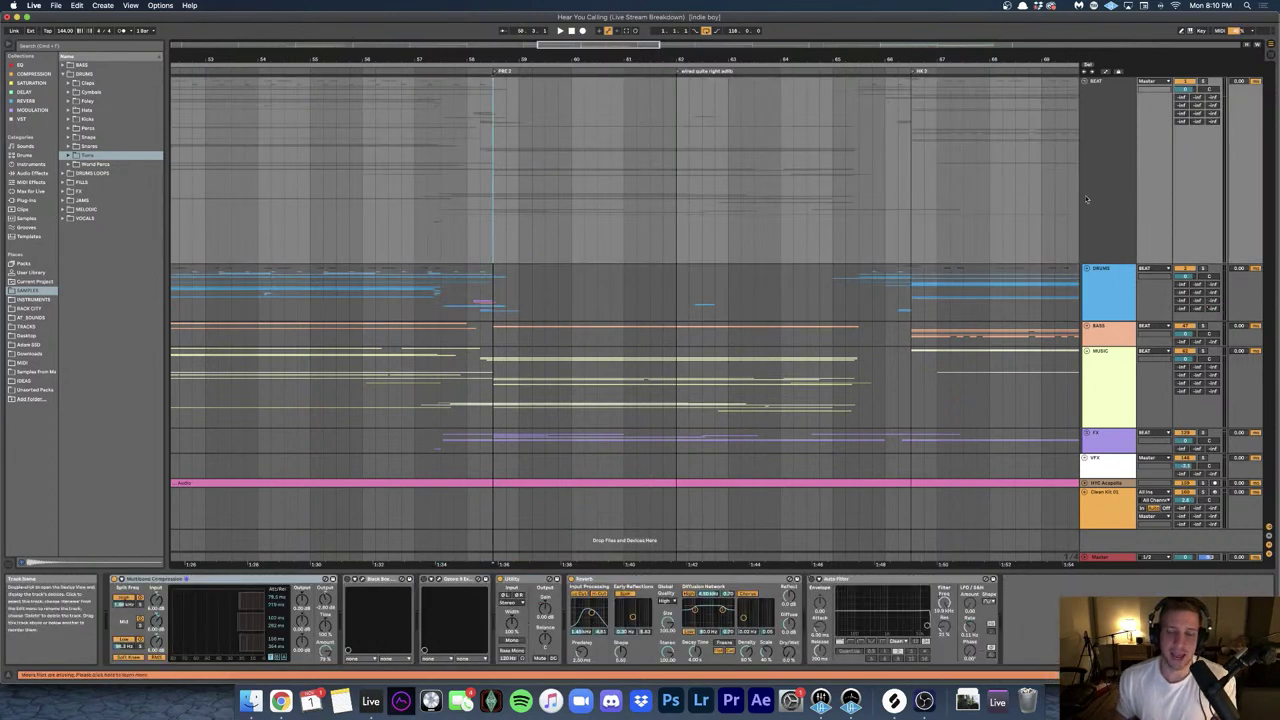
key("space")
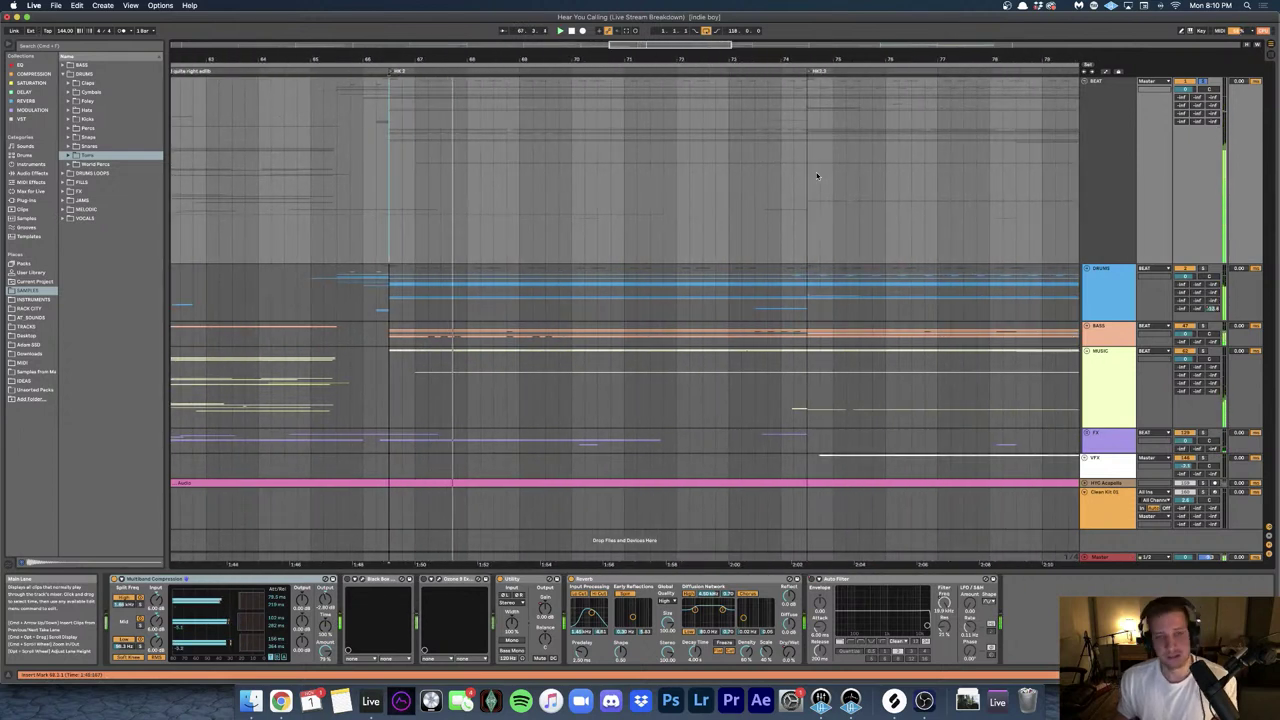
key("space")
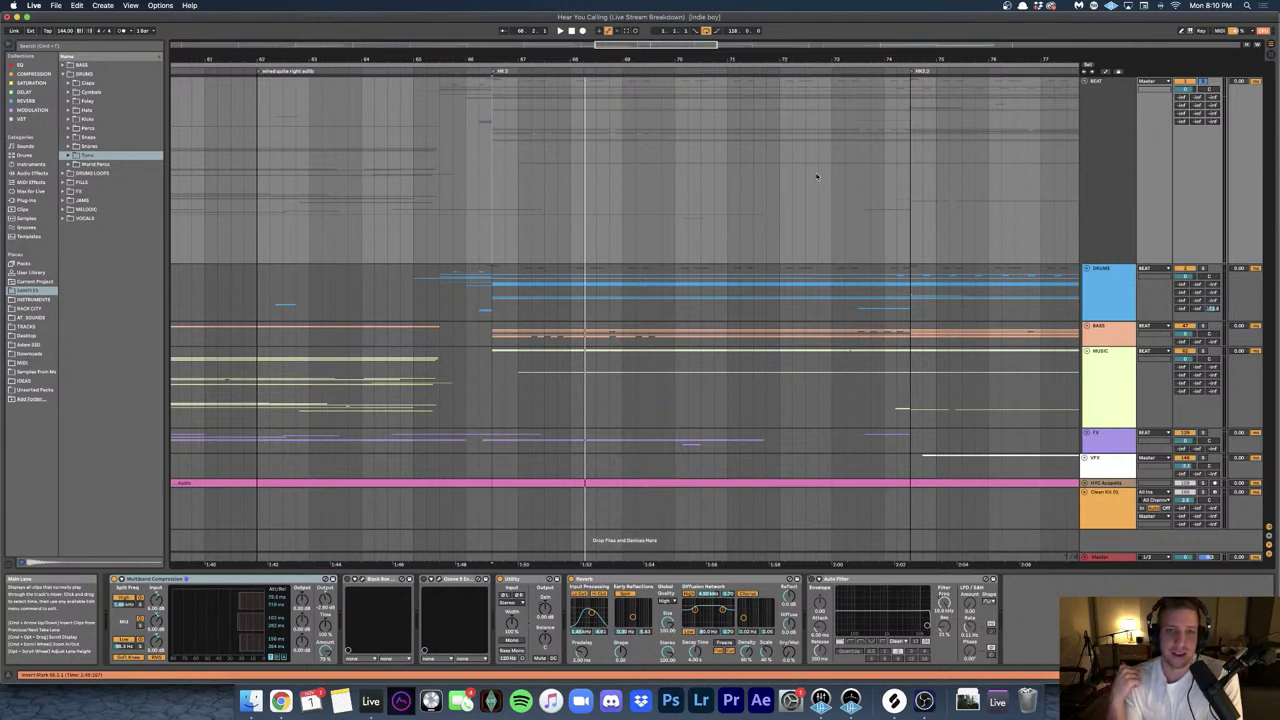
- Return to the first verse of the arrangement and play a short part of the beat there
scroll(816, 177, "left", 15)
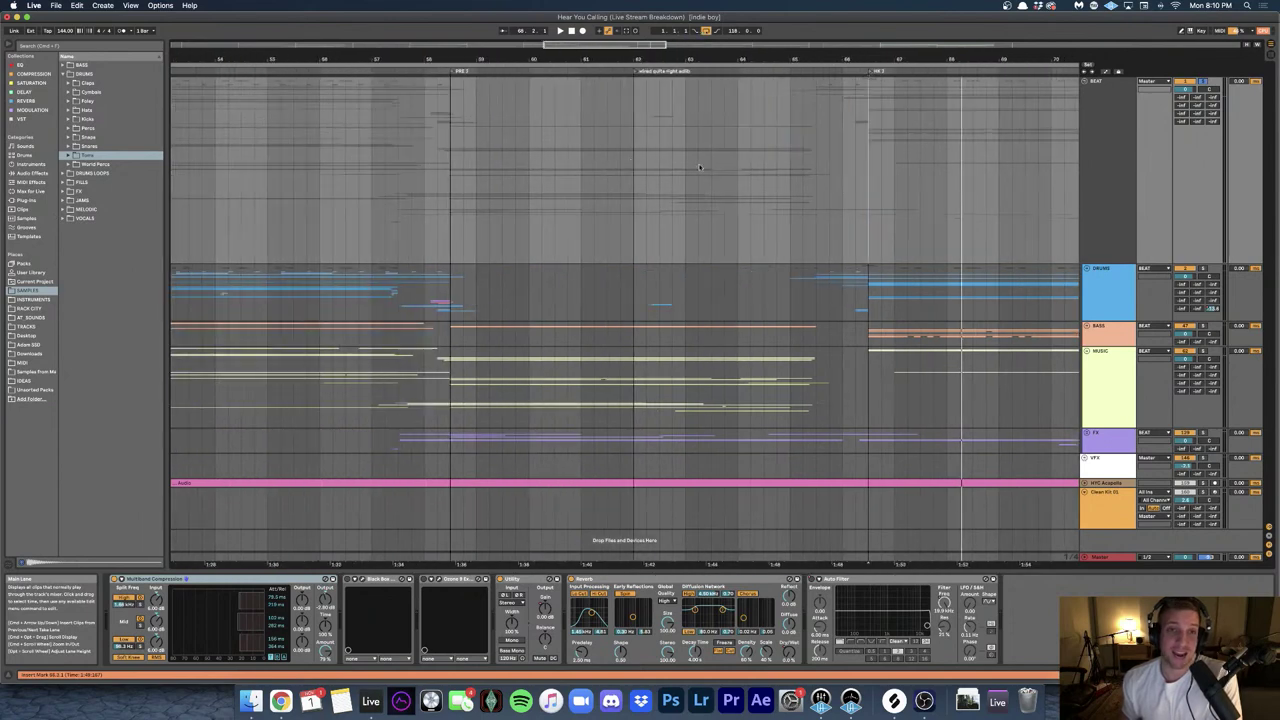
scroll(463, 177, "left", 20)
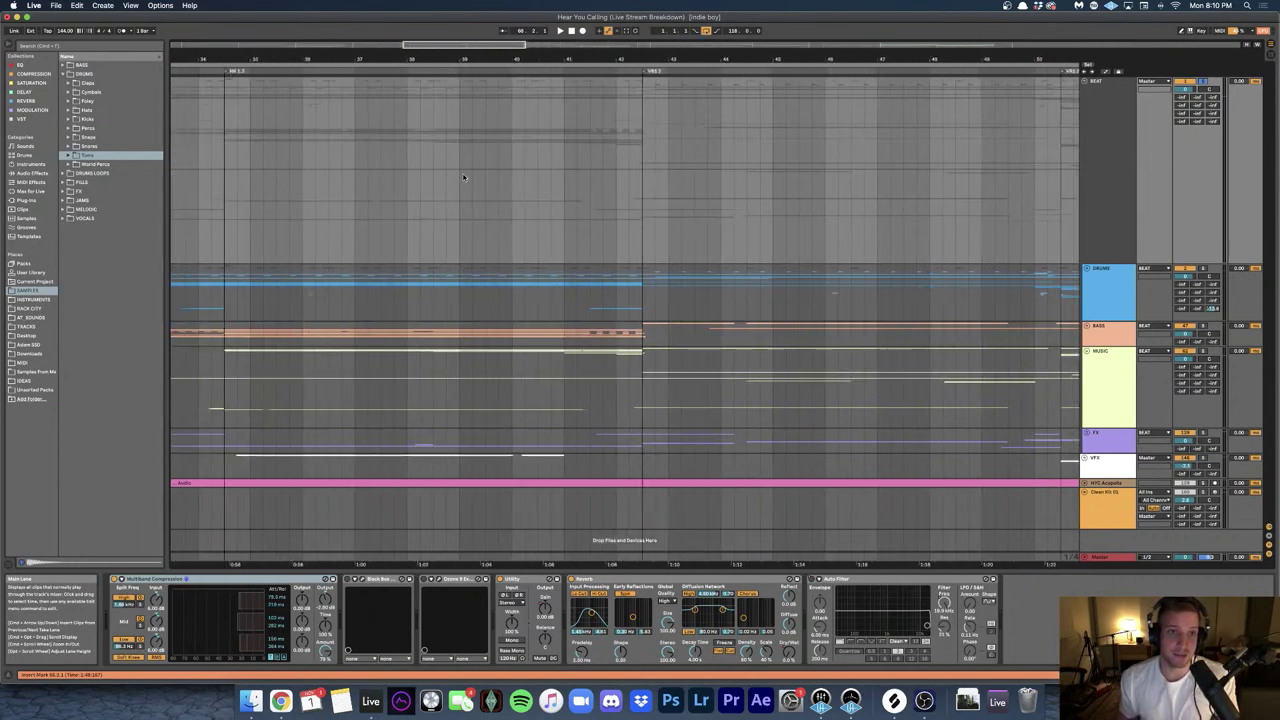
scroll(348, 169, "left", 2)
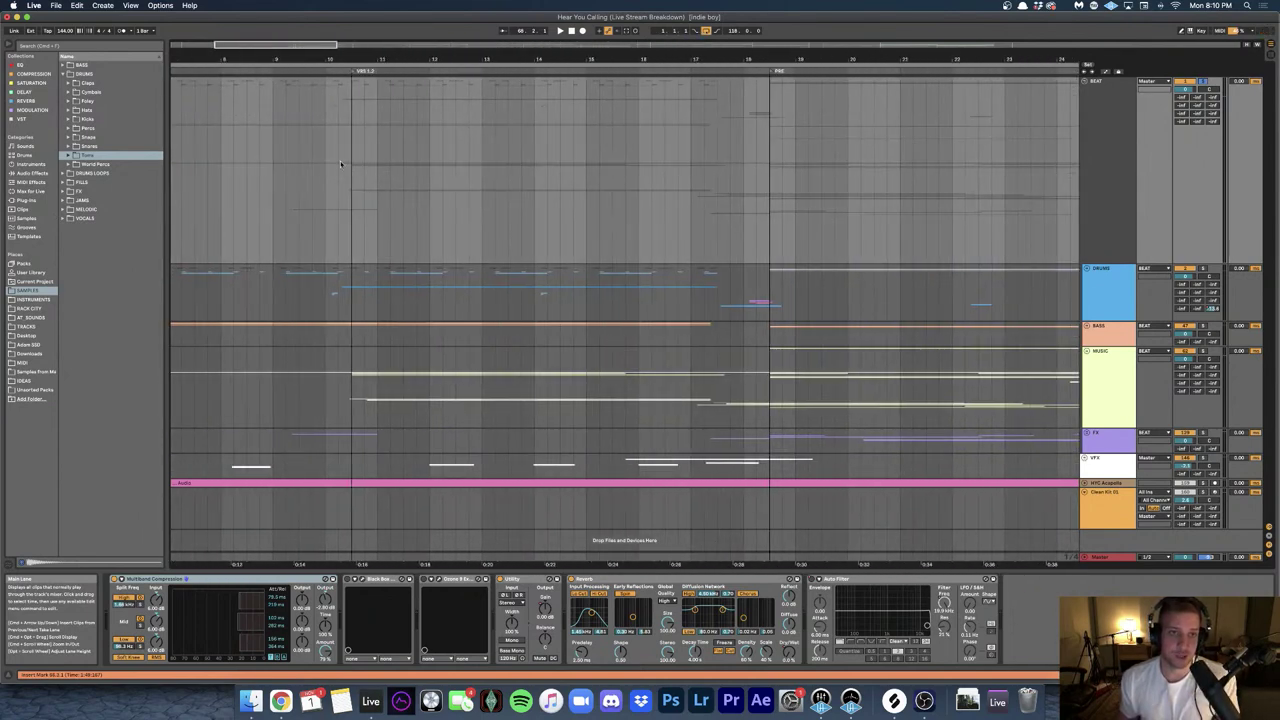
left_click(232, 170)
key("space")
scroll(608, 176, "left", 5)
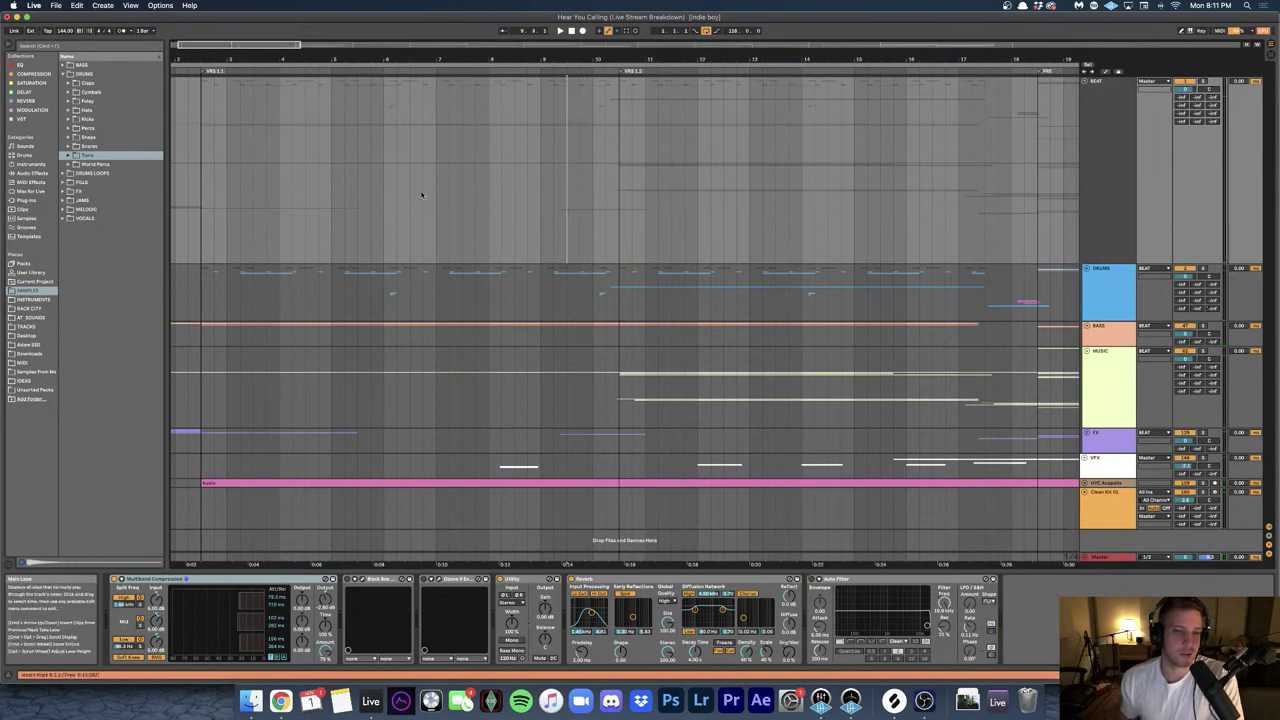
- Point out the span of the first verse from VRS 1.1 through VRS 1.2 across the BEAT group
scroll(423, 194, "left", 2)
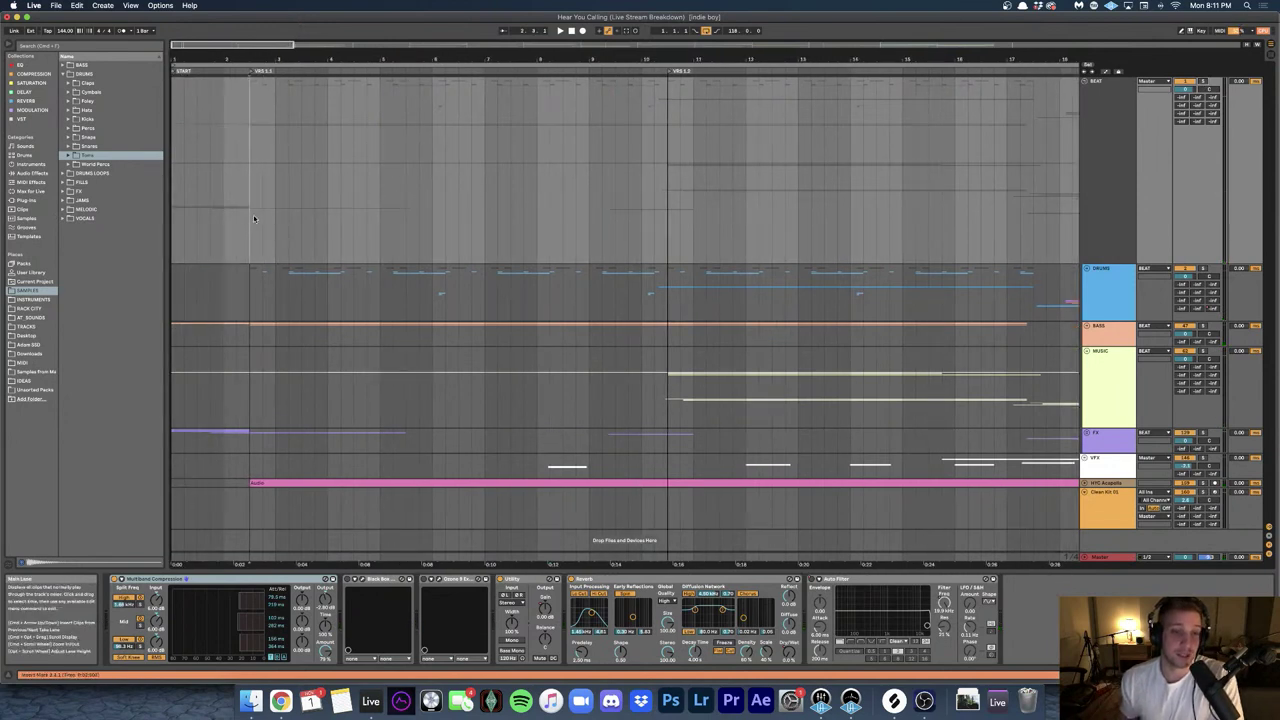
left_click_drag(262, 218, 833, 218)
left_click(852, 216)
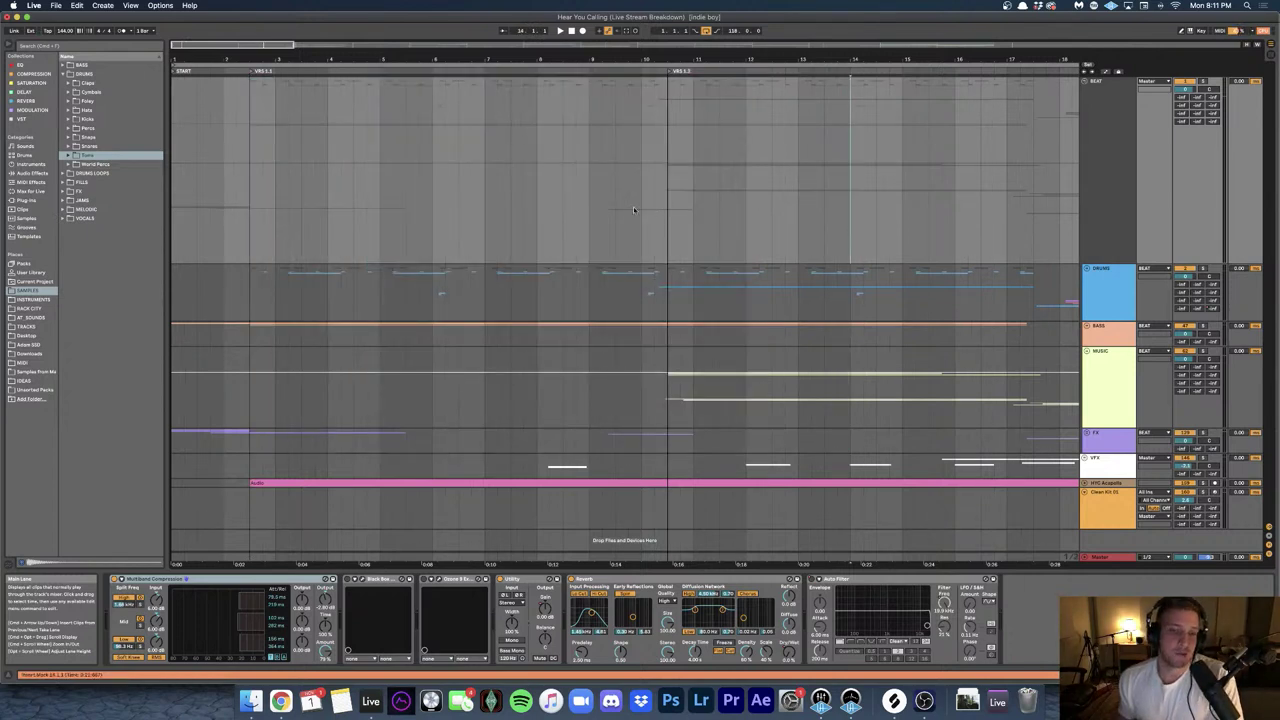
scroll(600, 208, "right", 10)
scroll(606, 206, "right", 3)
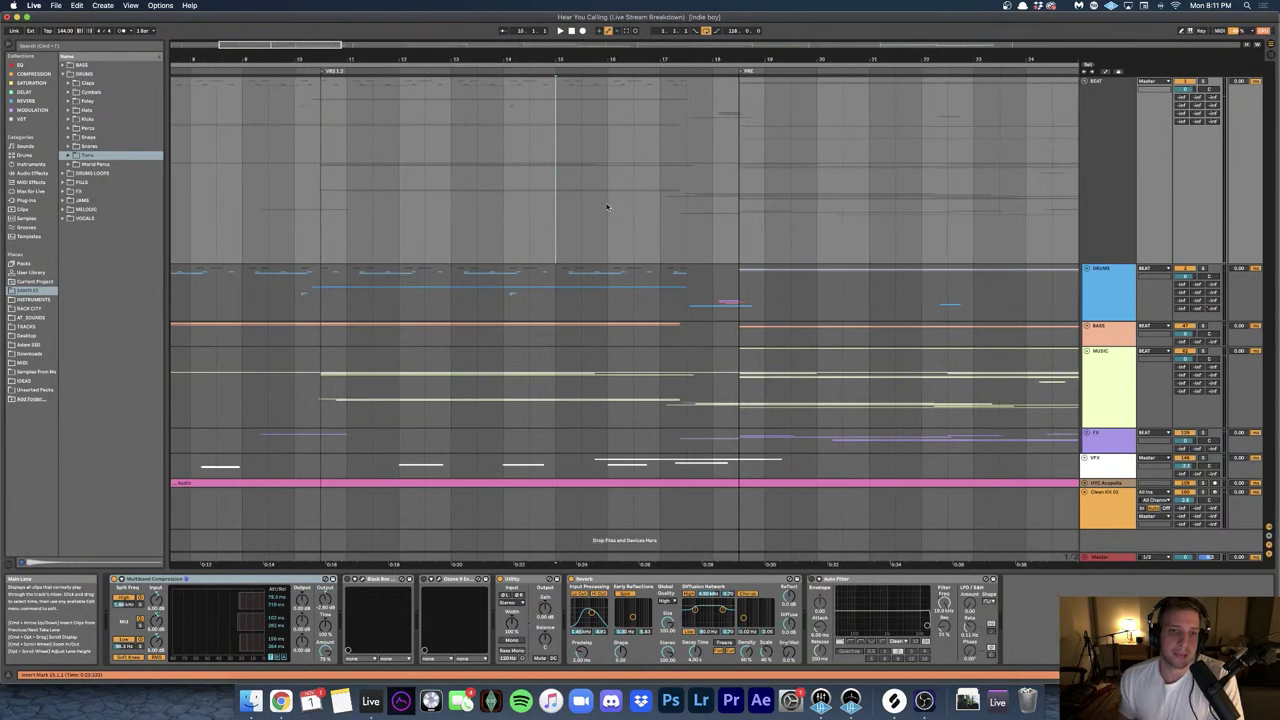
scroll(620, 202, "right", 5)
scroll(722, 208, "right", 8)
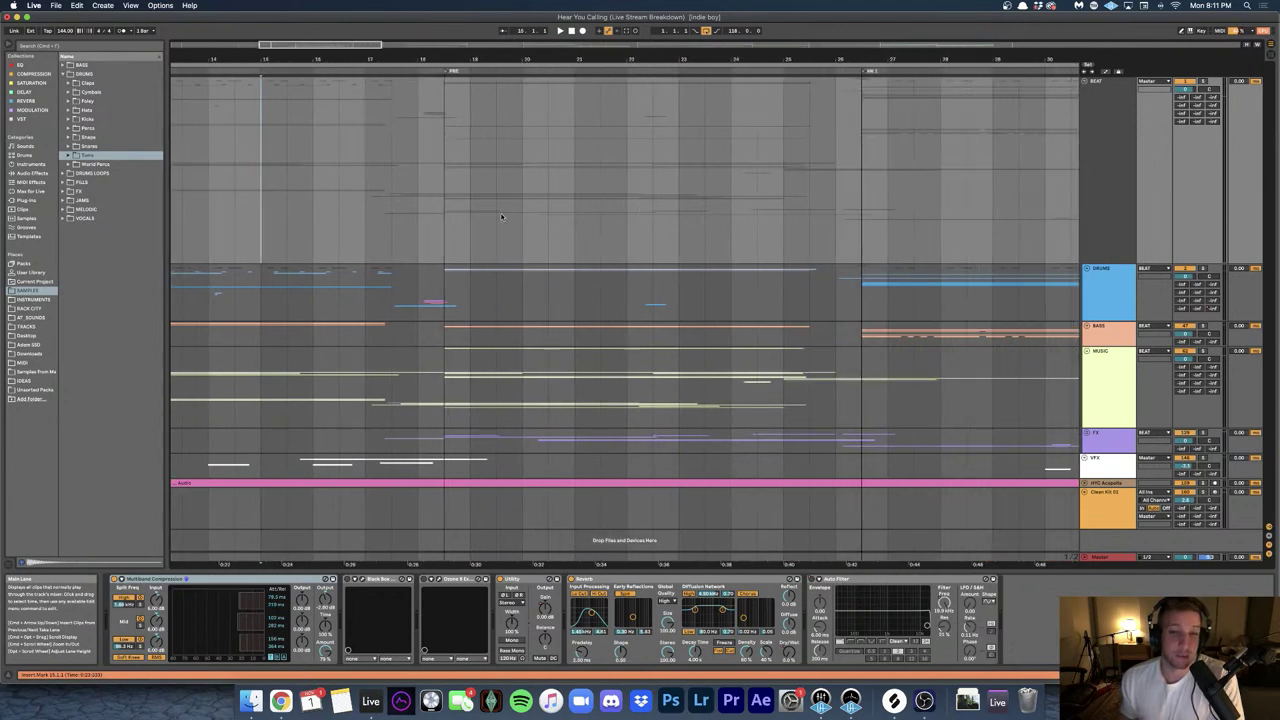
- Highlight the PRE section of the BEAT group up to HK 1, then place the insert marker back at its start
left_click_drag(445, 213, 849, 220)
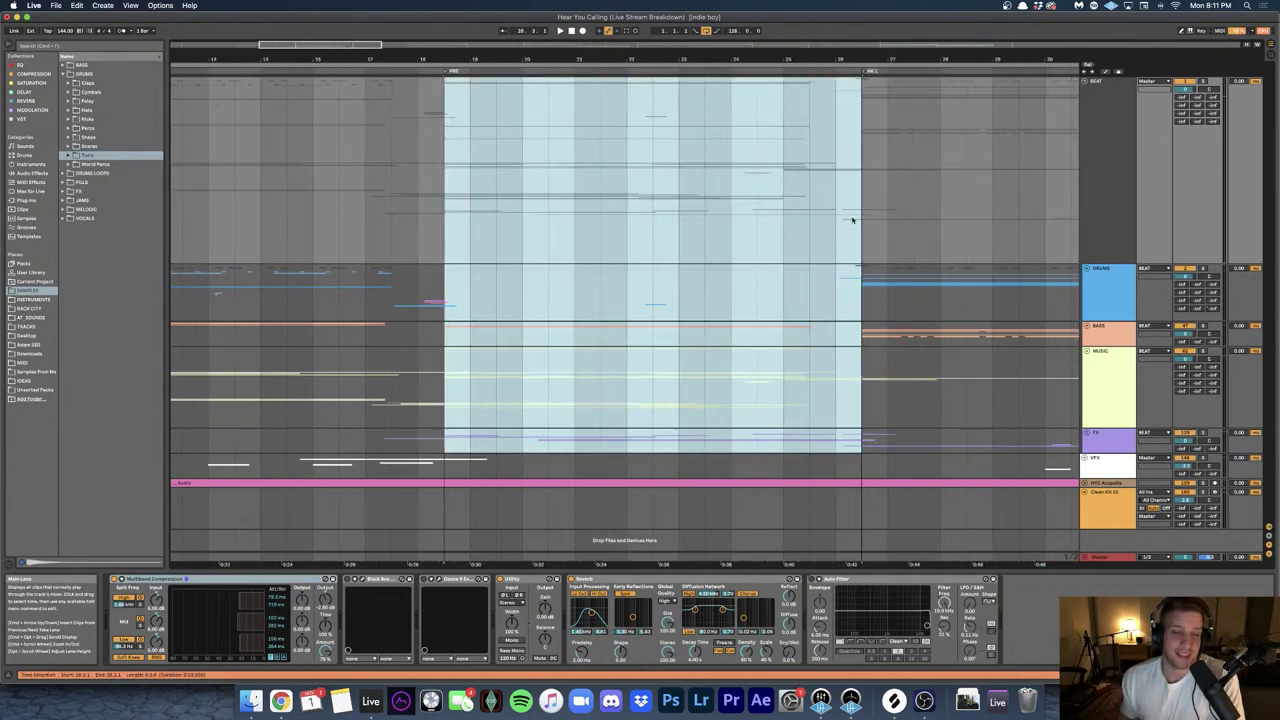
left_click(444, 234)
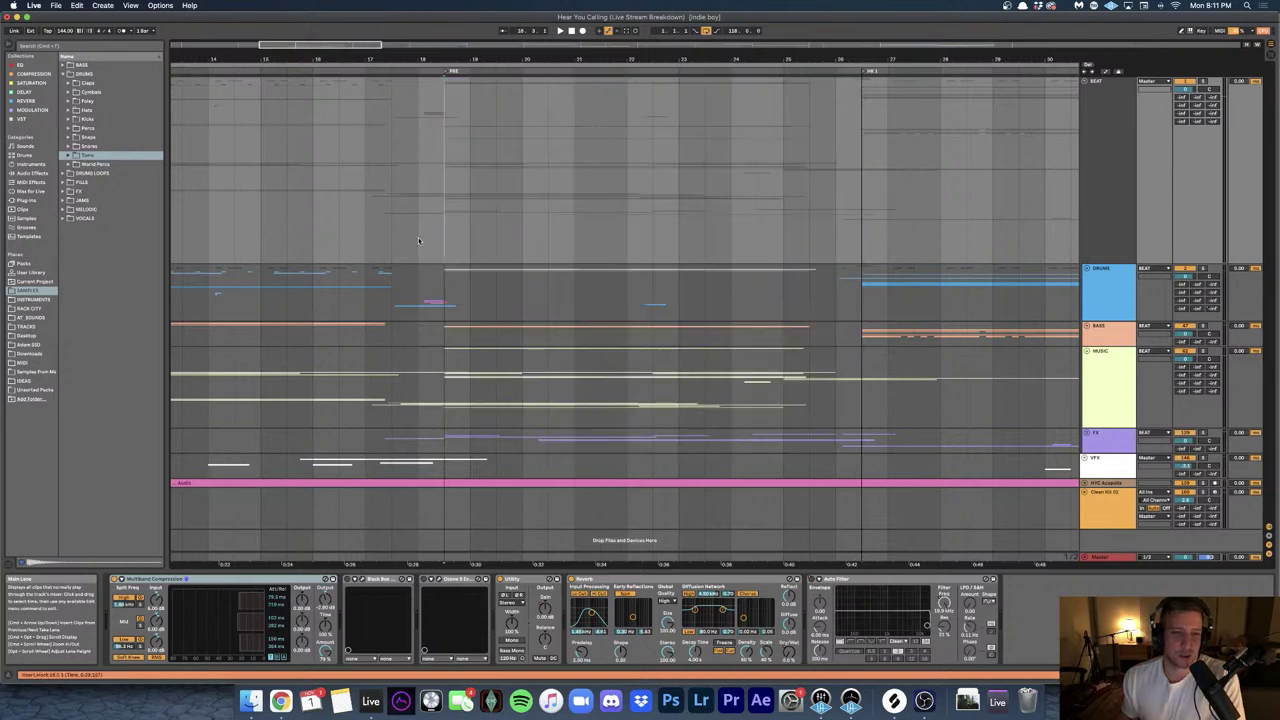
left_click_drag(418, 240, 805, 235)
left_click(806, 235)
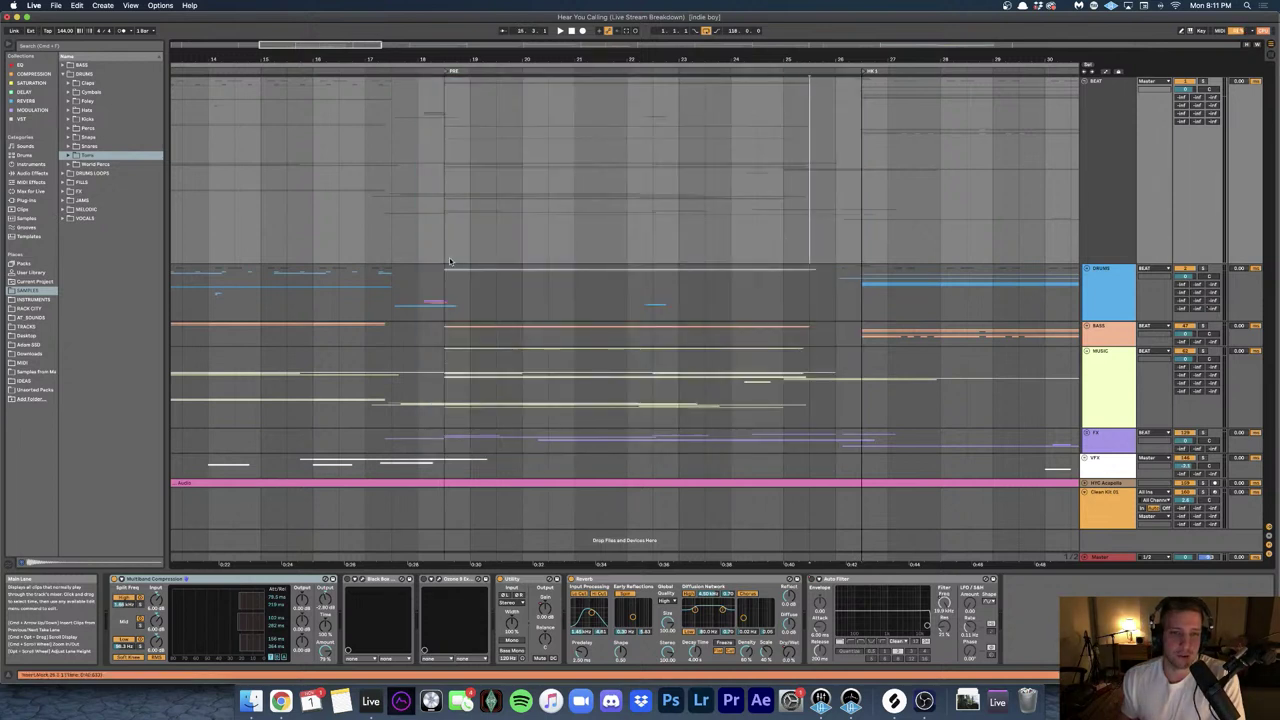
left_click(450, 240)
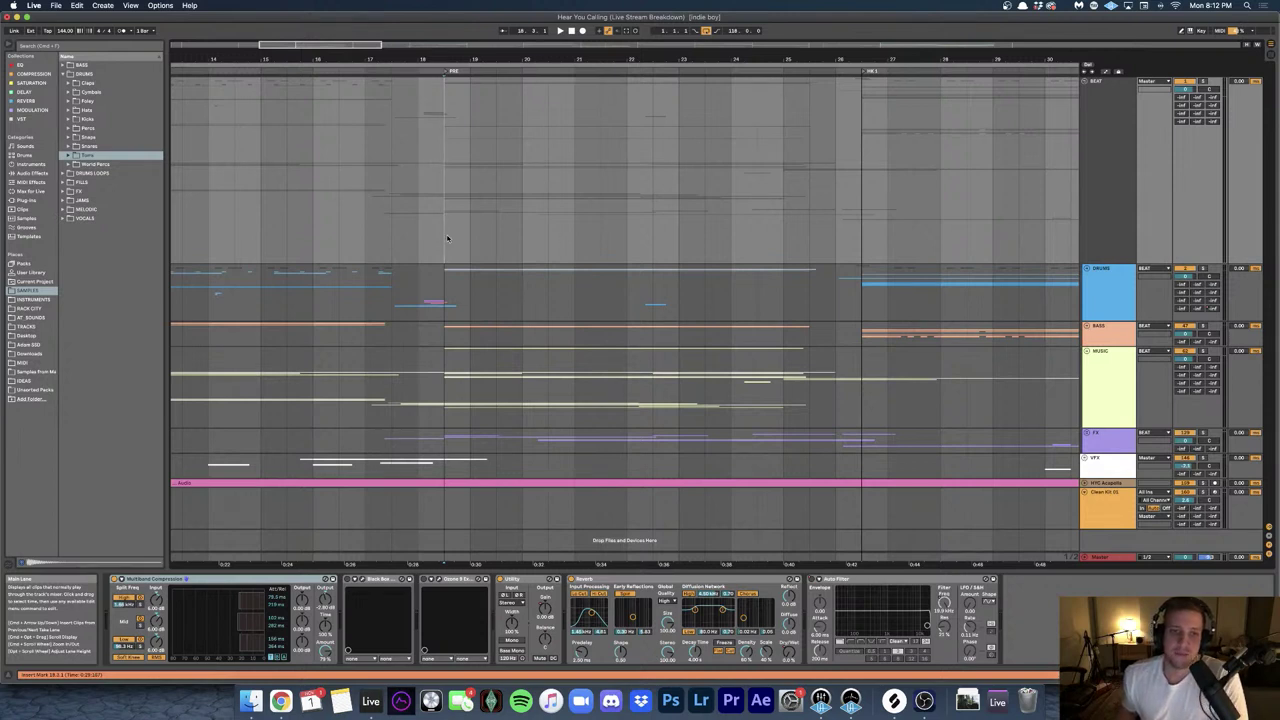
- Examine the DRUMS group from the PRE section through HK 1 and HK 1.2 to VRS 2
left_click(469, 302)
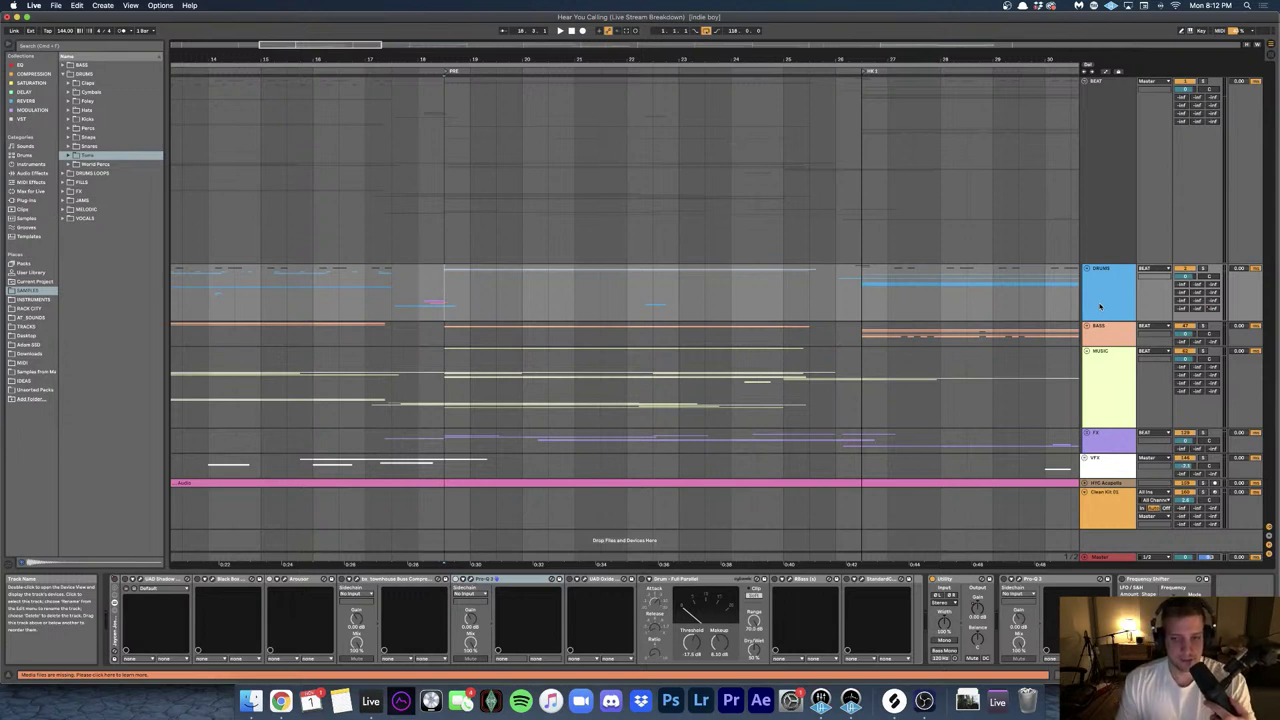
scroll(440, 295, "left", 5)
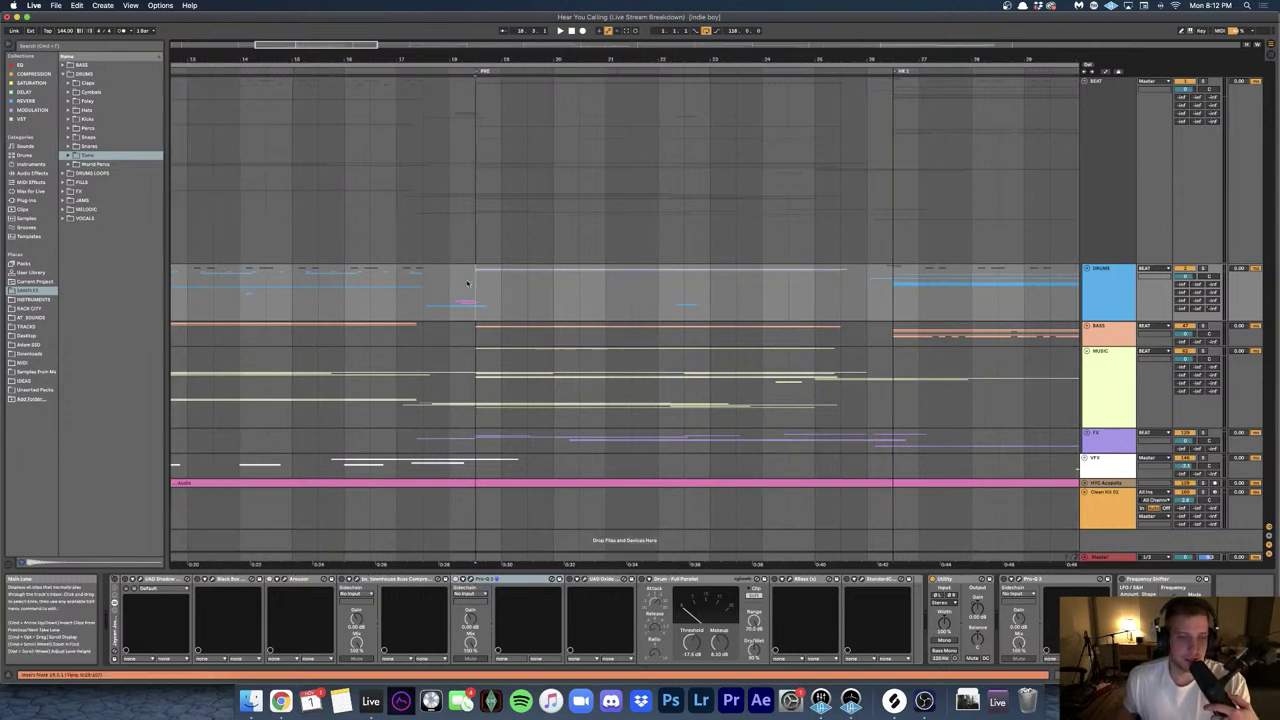
scroll(464, 284, "right", 15)
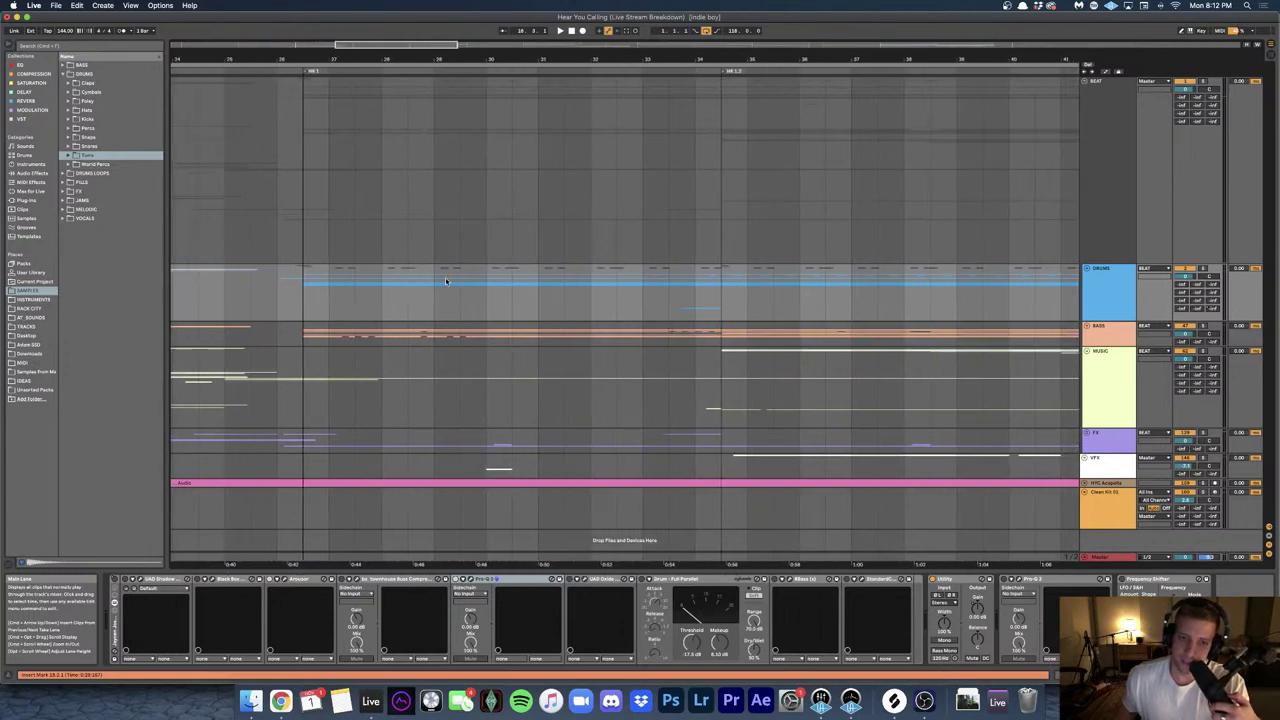
scroll(446, 281, "right", 6)
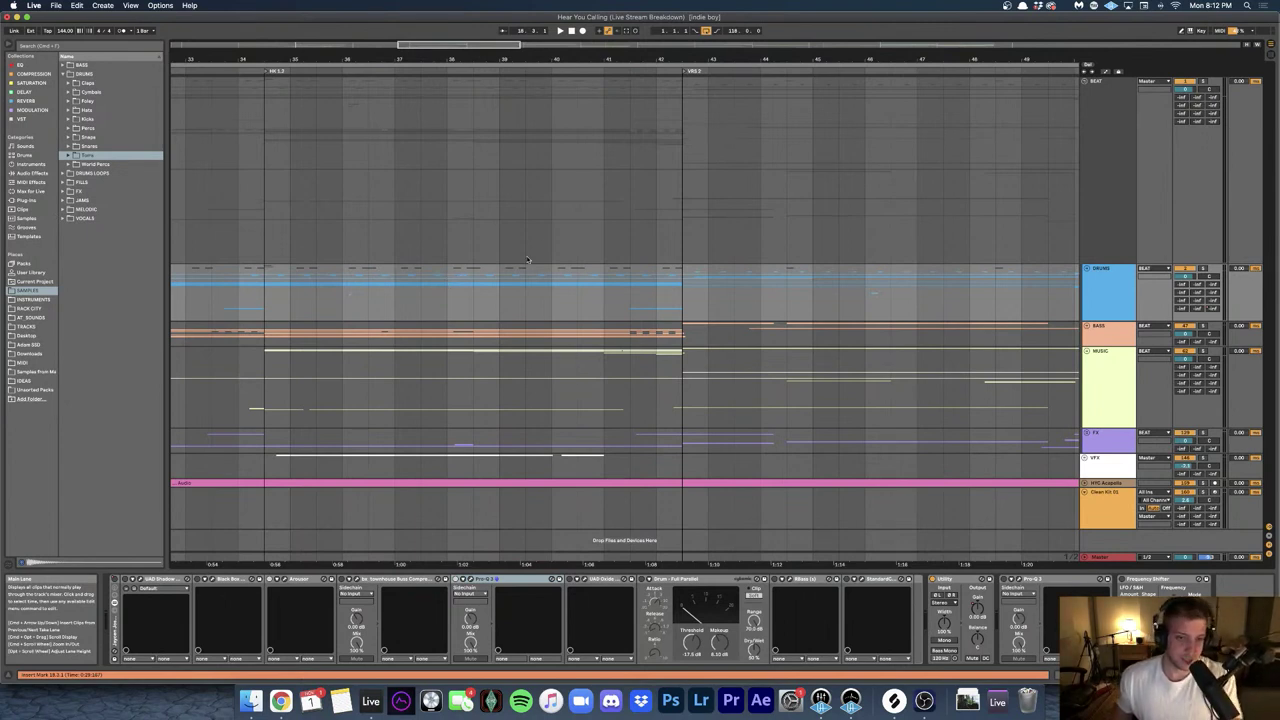
- Show the arrangement from the start through the BRIDGE and collapse the BEAT group into one track
scroll(527, 259, "down", 6)
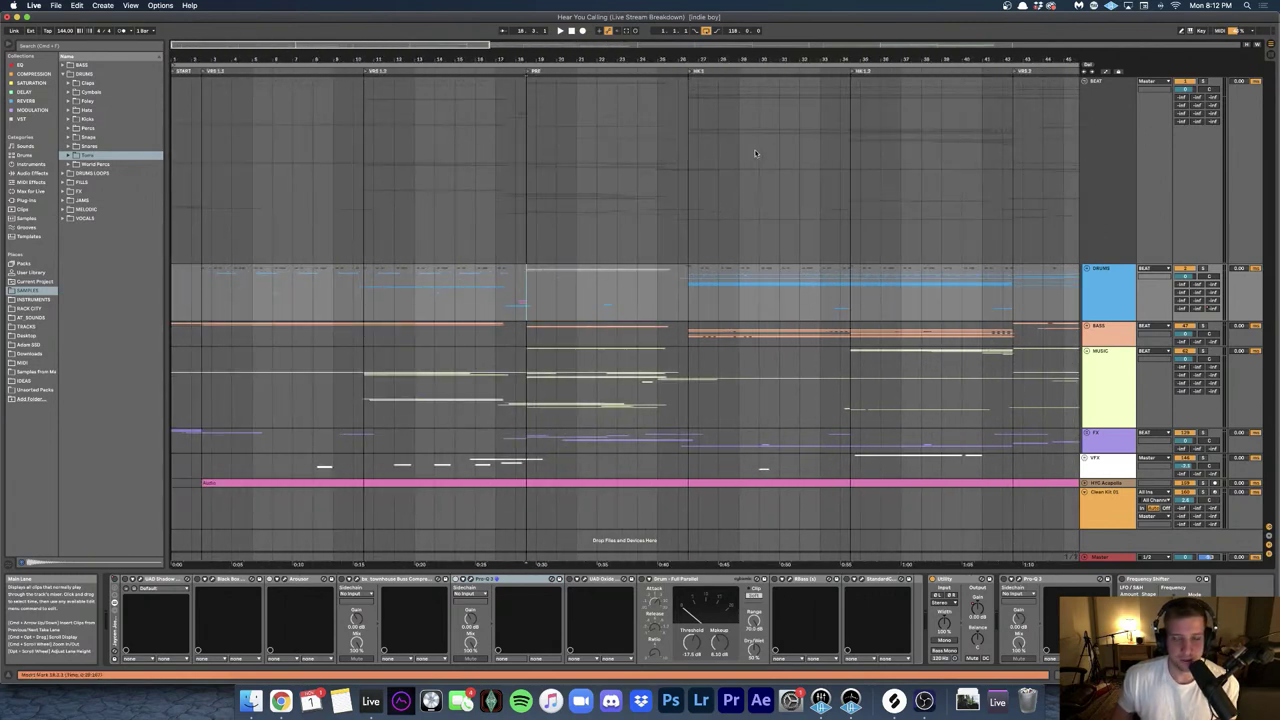
scroll(755, 153, "down", 5)
left_click(633, 180)
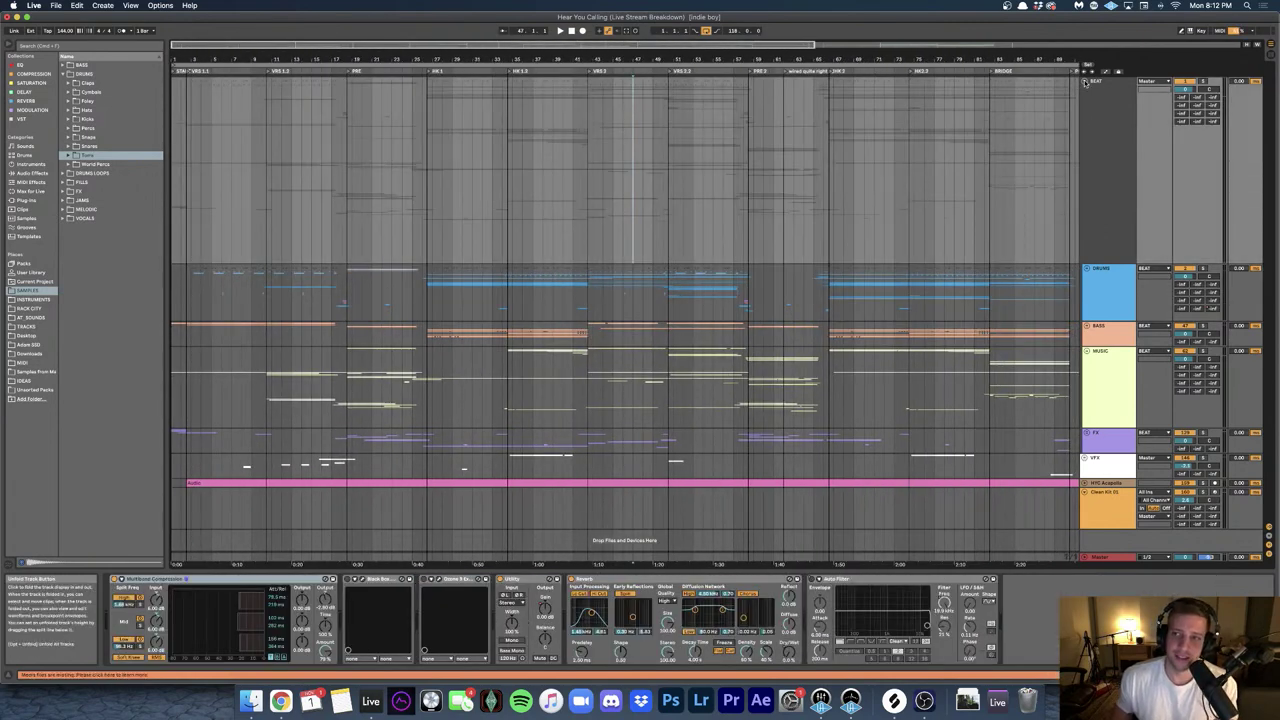
left_click(1085, 82)
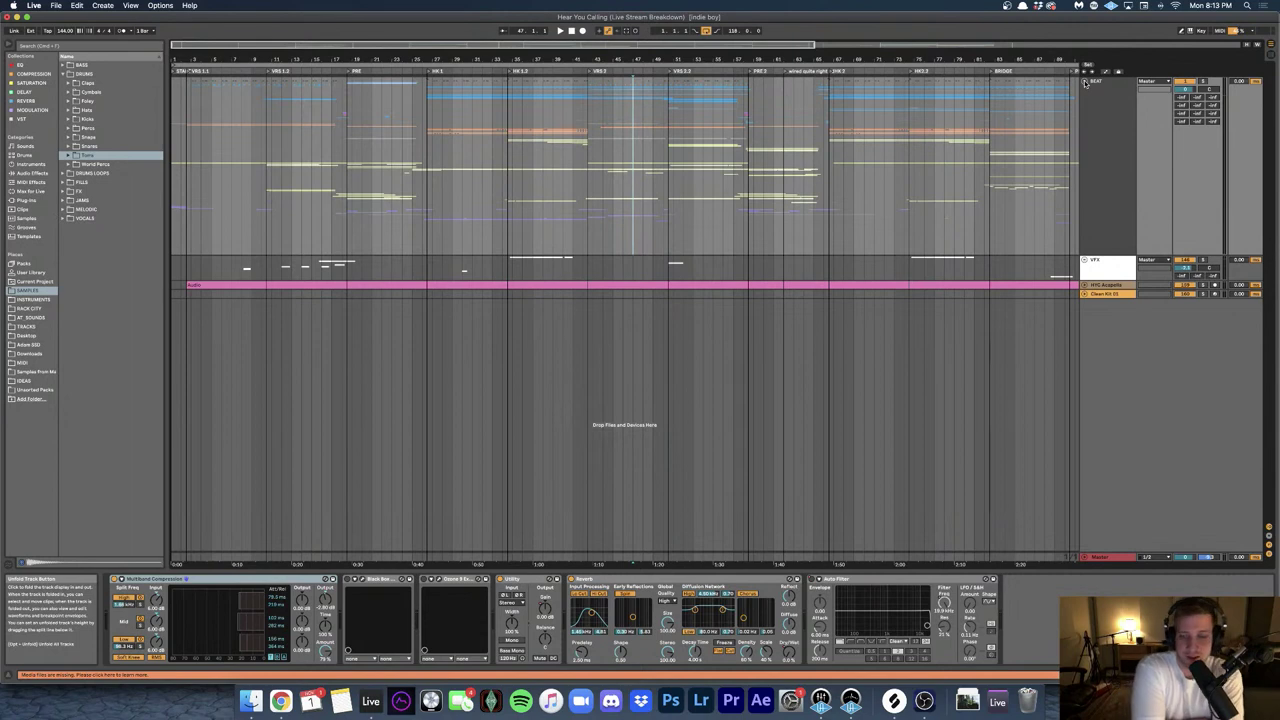